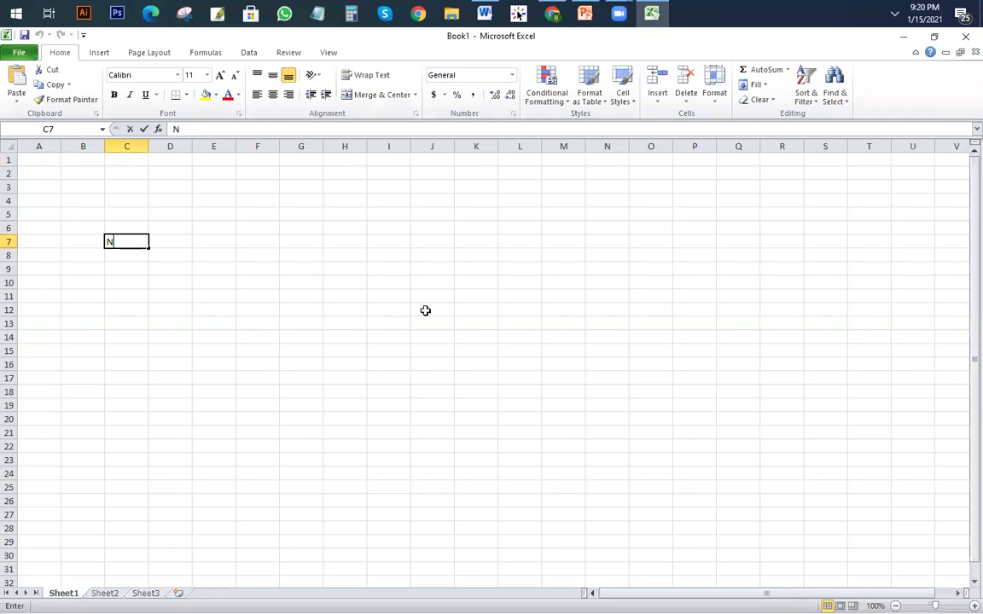
Correct the heading in C7 to 'Name' and move to C8
{"action": "key", "text": "Tab"}
{"action": "key", "text": "Left"}
{"action": "type", "text": "Name"}
{"action": "key", "text": "Tab"}
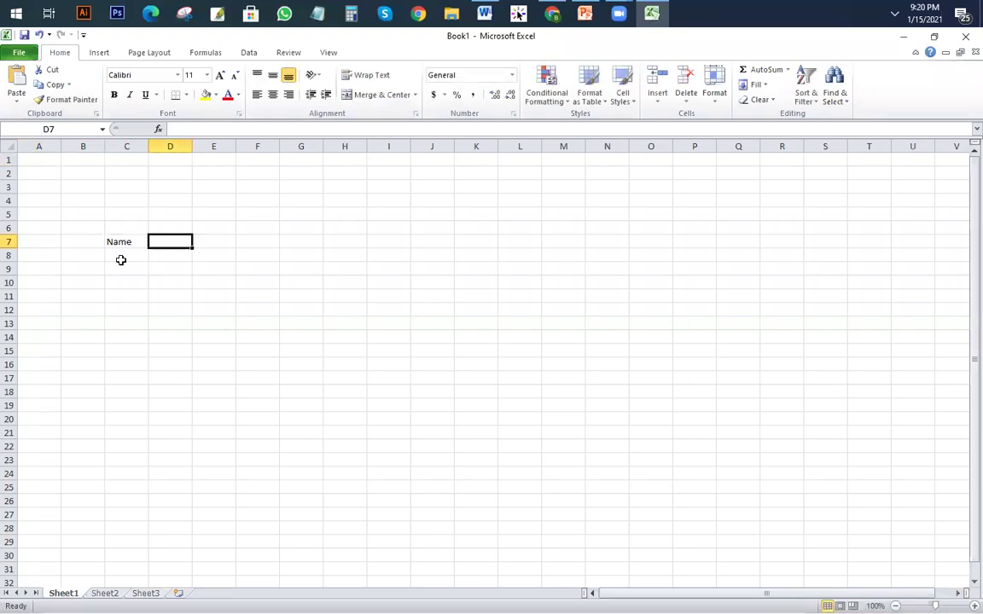
{"action": "left_click", "coordinate": [122, 256]}
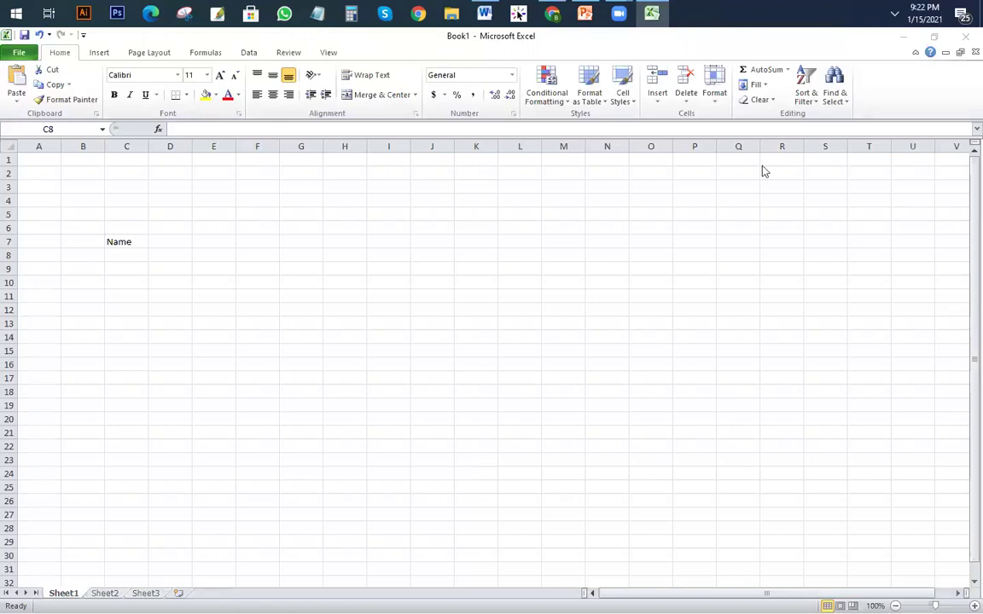
Enter the first full name in C8 and auto-fit column C to its width
{"action": "left_click", "coordinate": [133, 253]}
{"action": "left_click", "coordinate": [170, 298]}
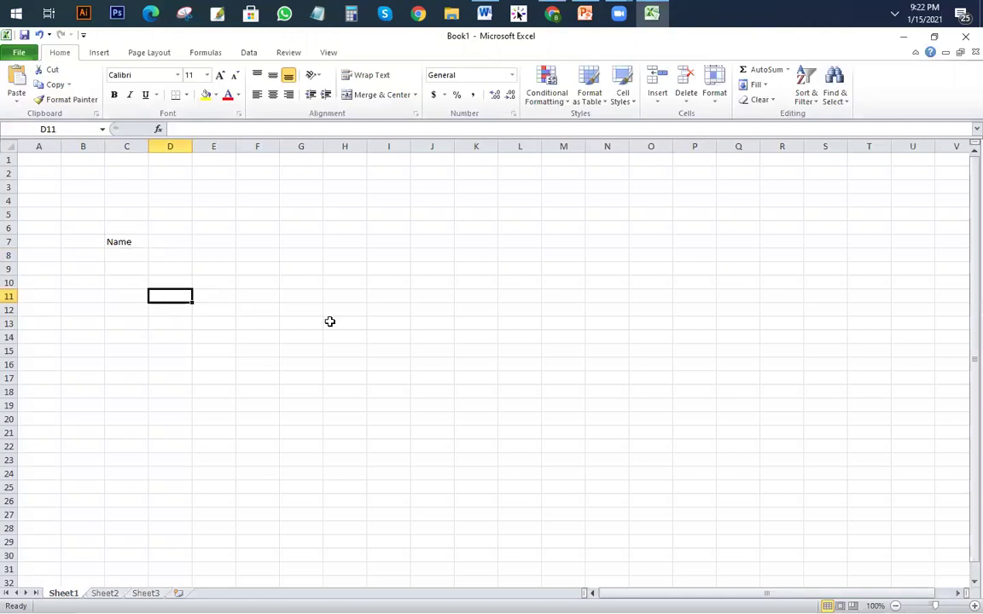
{"action": "left_click", "coordinate": [140, 294]}
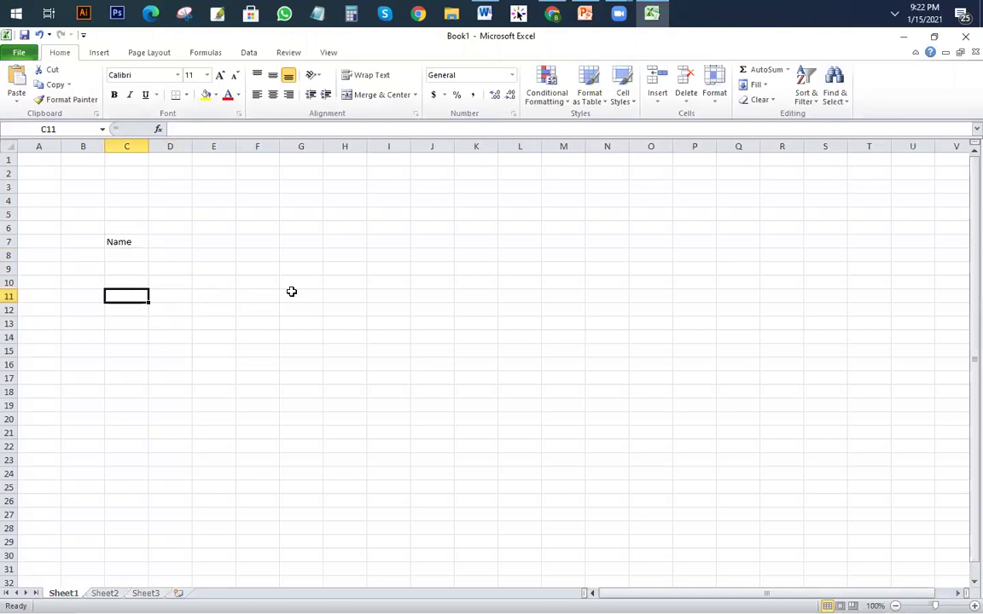
{"action": "left_click", "coordinate": [131, 258]}
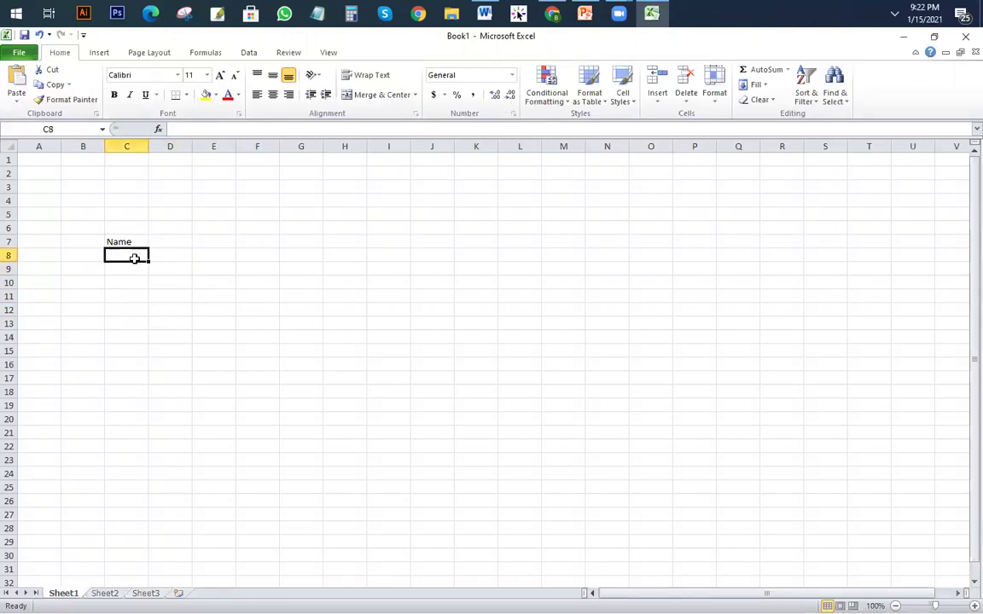
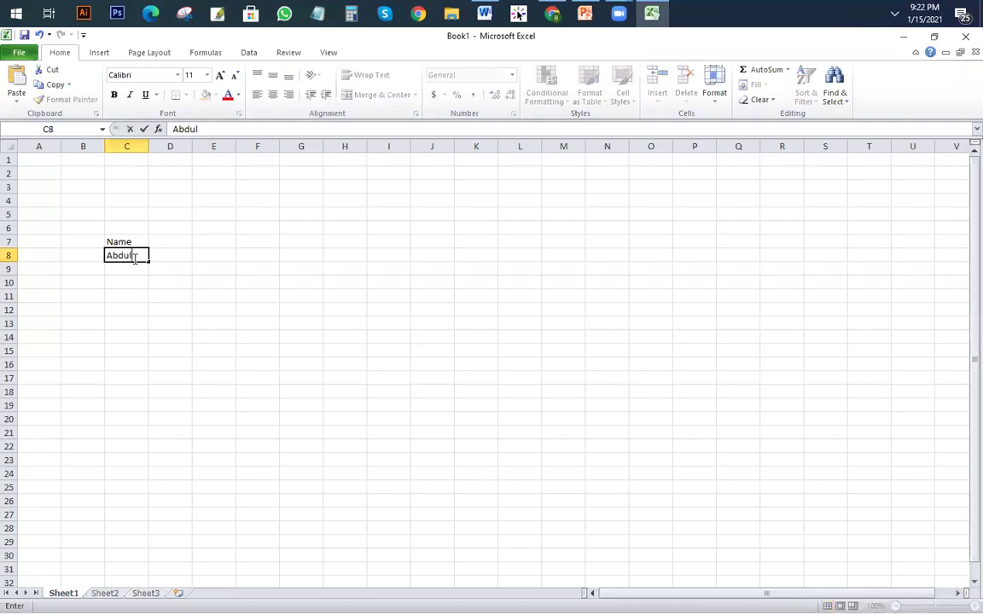
{"action": "key", "text": "Return"}
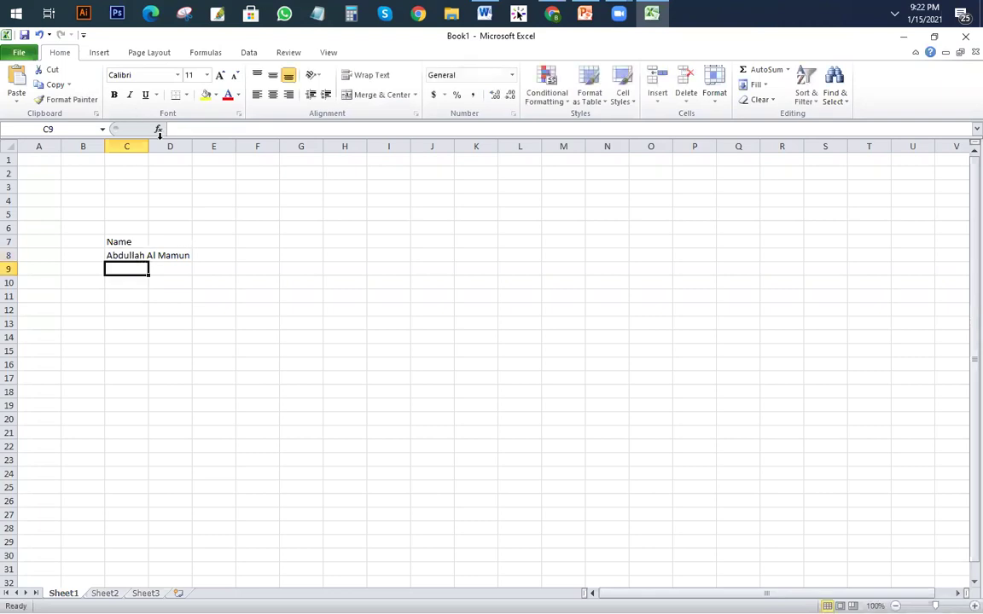
{"action": "double_click", "coordinate": [143, 146]}
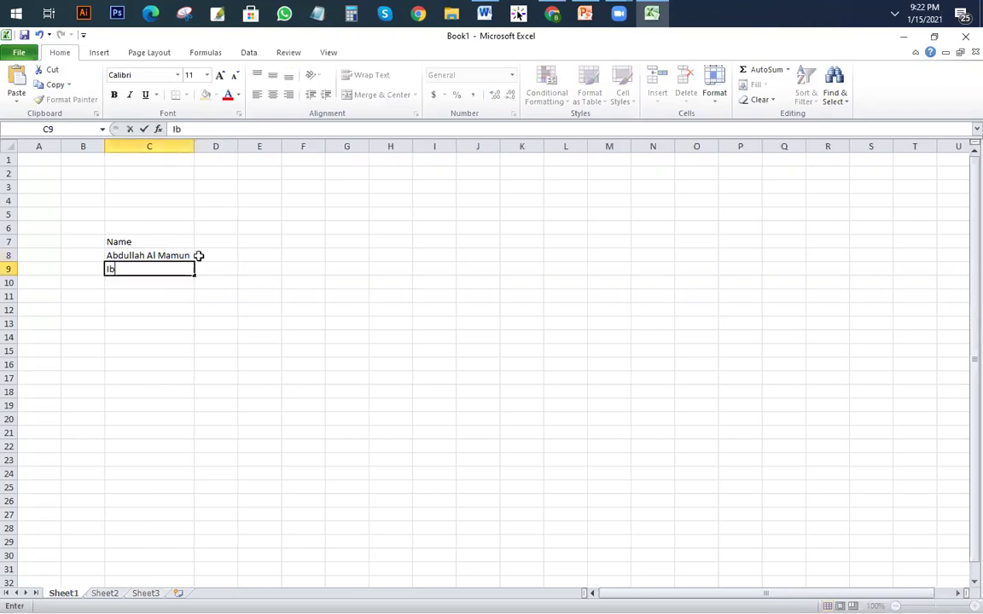
Enter the second and third full names in C9 and C10
{"action": "key", "text": "Return"}
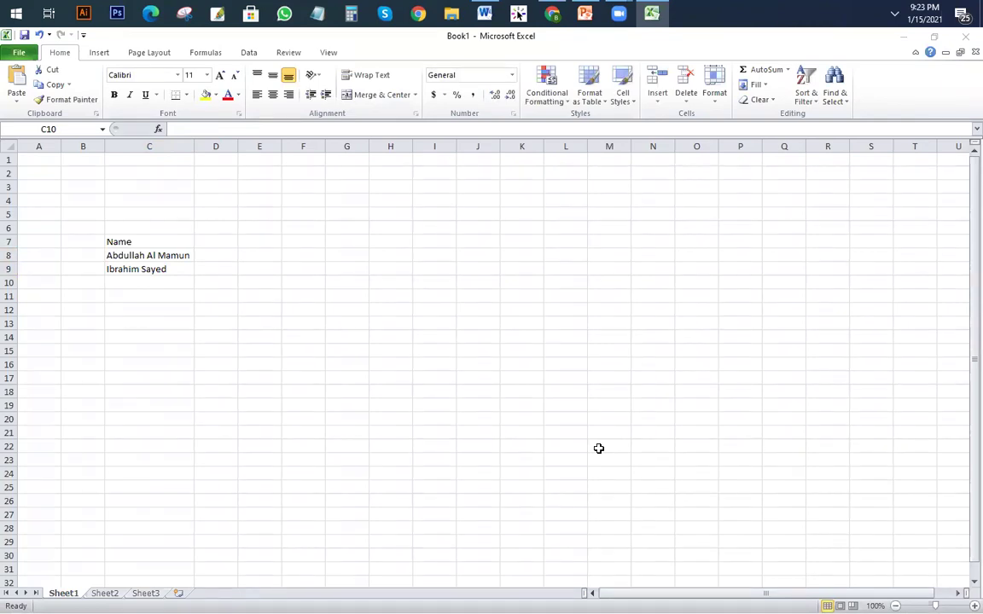
{"action": "left_click", "coordinate": [184, 287]}
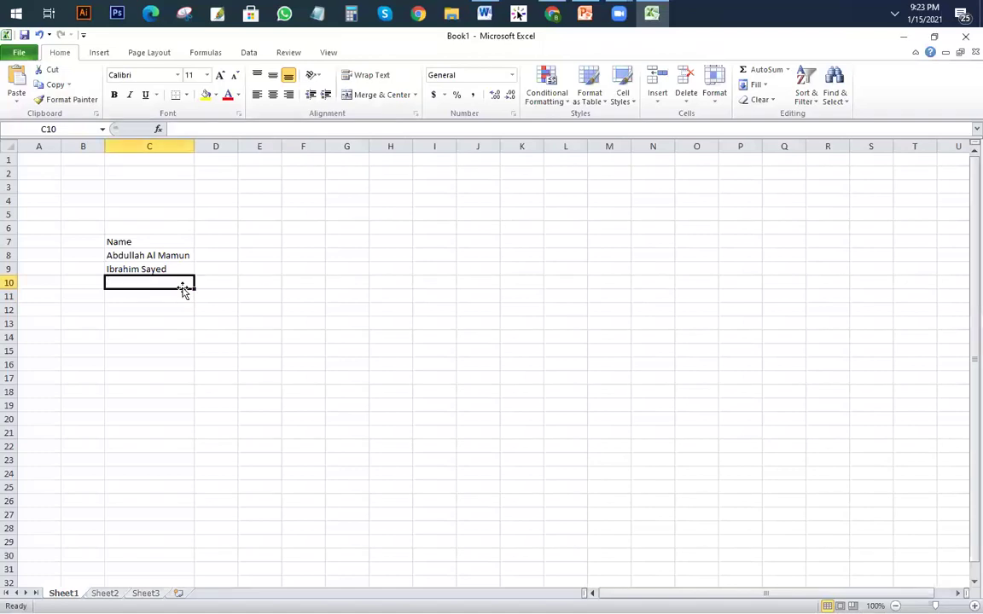
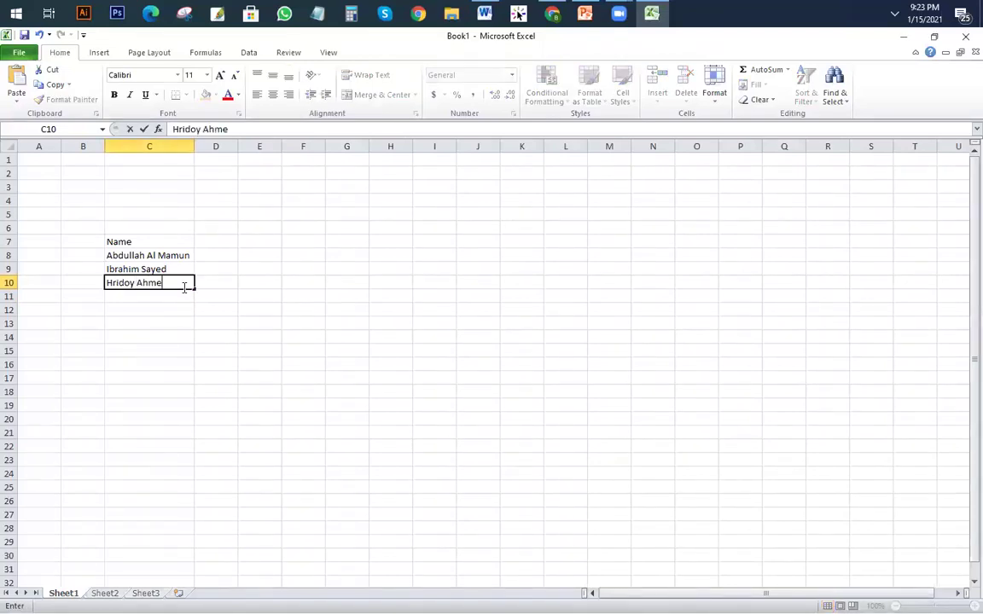
{"action": "key", "text": "Return"}
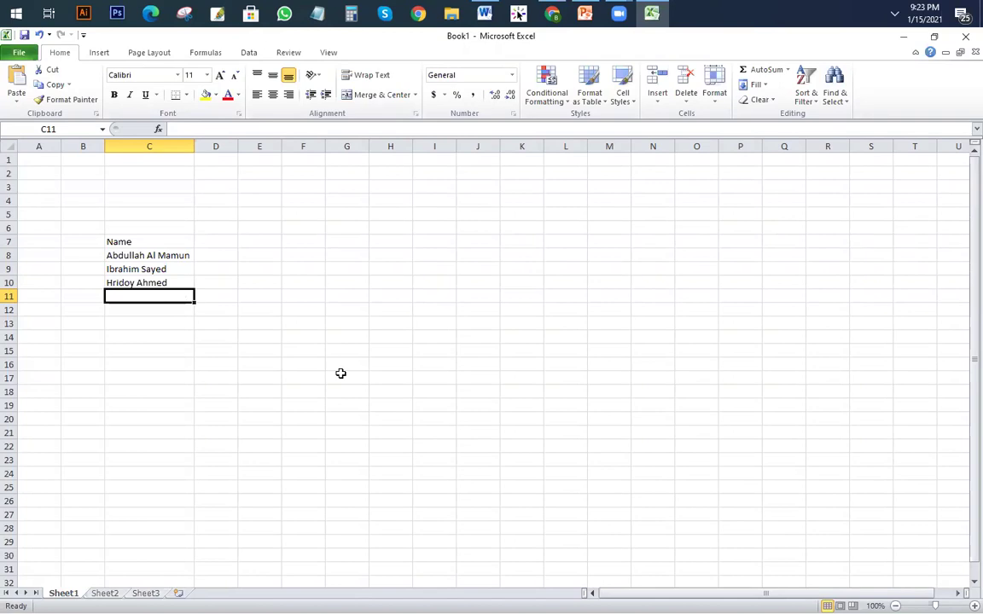
{"action": "type", "text": "Ta"}
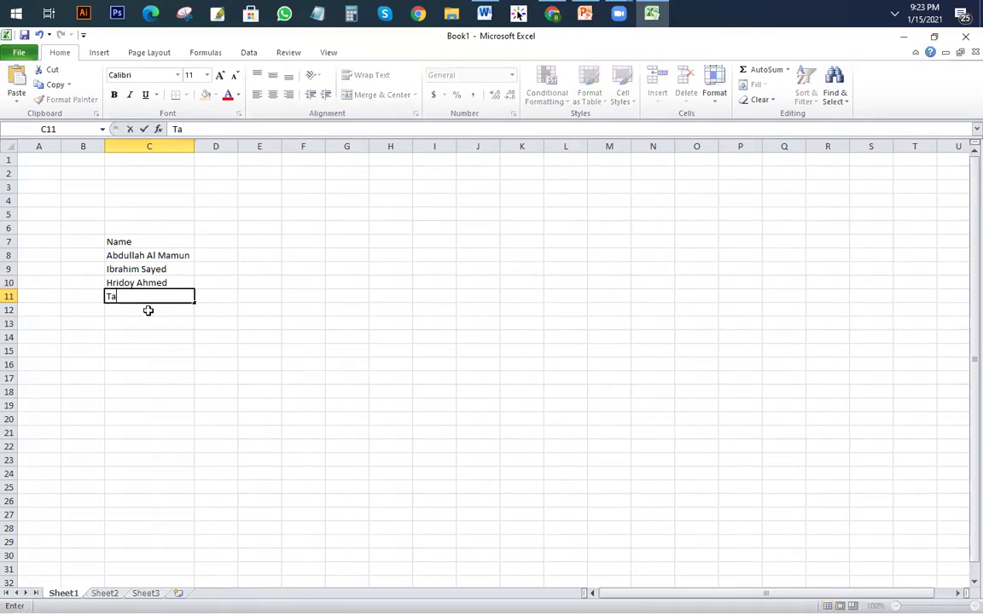
{"action": "type", "text": "njil"}
{"action": "key", "text": "BackSpace"}
{"action": "key", "text": "BackSpace"}
{"action": "key", "text": "BackSpace"}
{"action": "key", "text": "BackSpace"}
{"action": "key", "text": "BackSpace"}
{"action": "key", "text": "BackSpace"}
{"action": "type", "text": "Kali"}
{"action": "key", "text": "BackSpace"}
{"action": "key", "text": "BackSpace"}
{"action": "key", "text": "BackSpace"}
{"action": "key", "text": "BackSpace"}
{"action": "left_click", "coordinate": [128, 295]}
{"action": "left_click", "coordinate": [149, 307]}
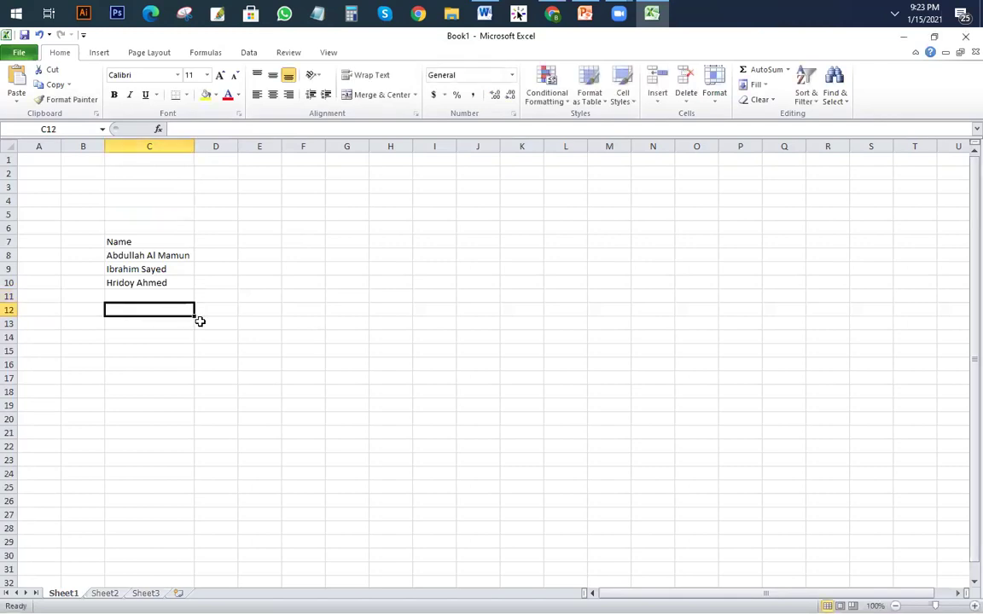
{"action": "scroll", "coordinate": [305, 397], "scroll_direction": "down", "scroll_amount": 8}
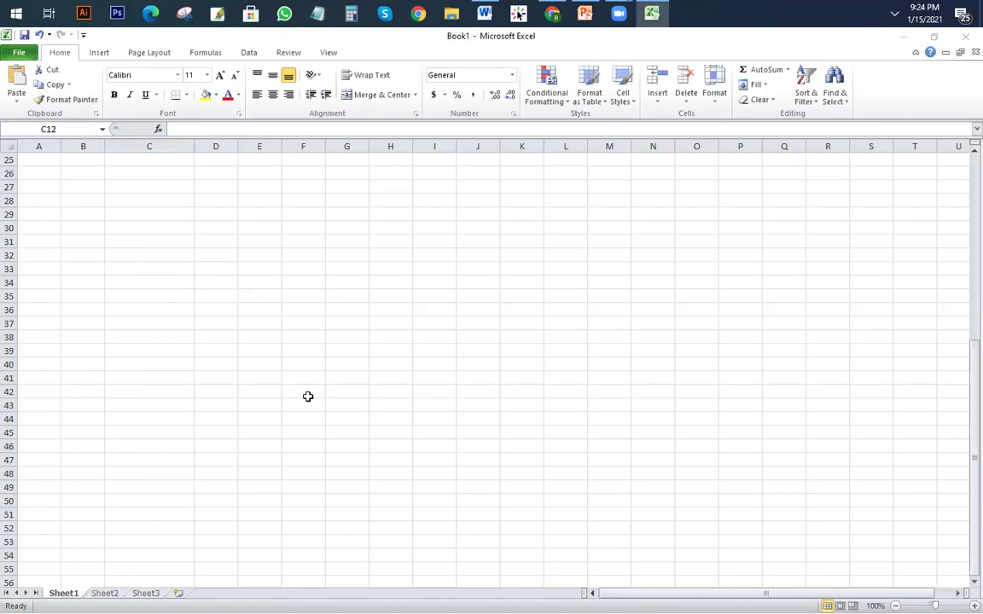
{"action": "scroll", "coordinate": [242, 277], "scroll_direction": "up", "scroll_amount": 8}
{"action": "left_click", "coordinate": [209, 272]}
{"action": "left_click", "coordinate": [128, 296]}
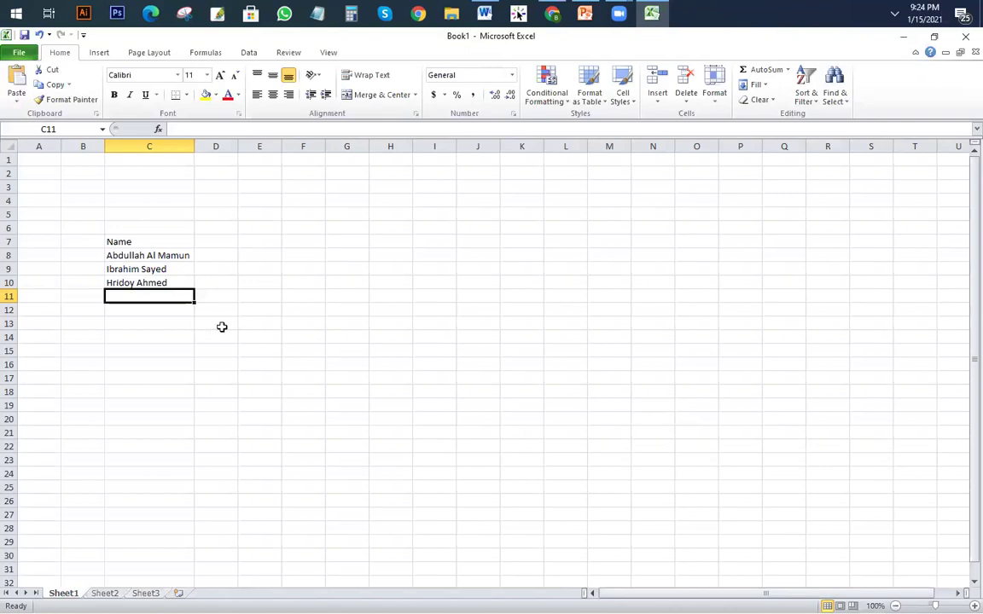
Enter a name with the note '(Computer Gateway)' in C14 and widen column C to fit
{"action": "key", "text": "Down"}
{"action": "key", "text": "Down"}
{"action": "key", "text": "Down"}
{"action": "type", "text": "Arun"}
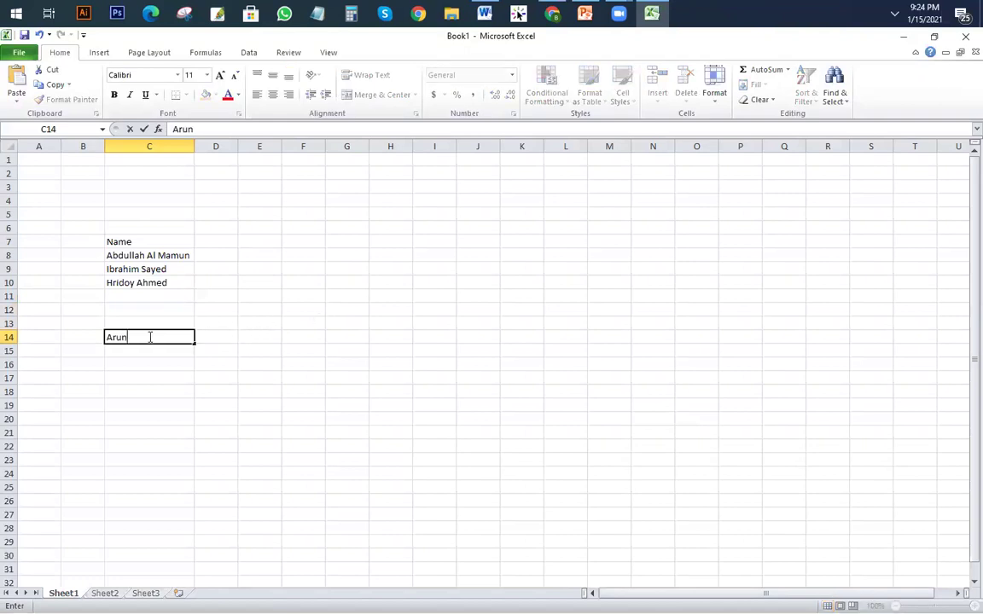
{"action": "type", "text": " dada (Computer Gate"}
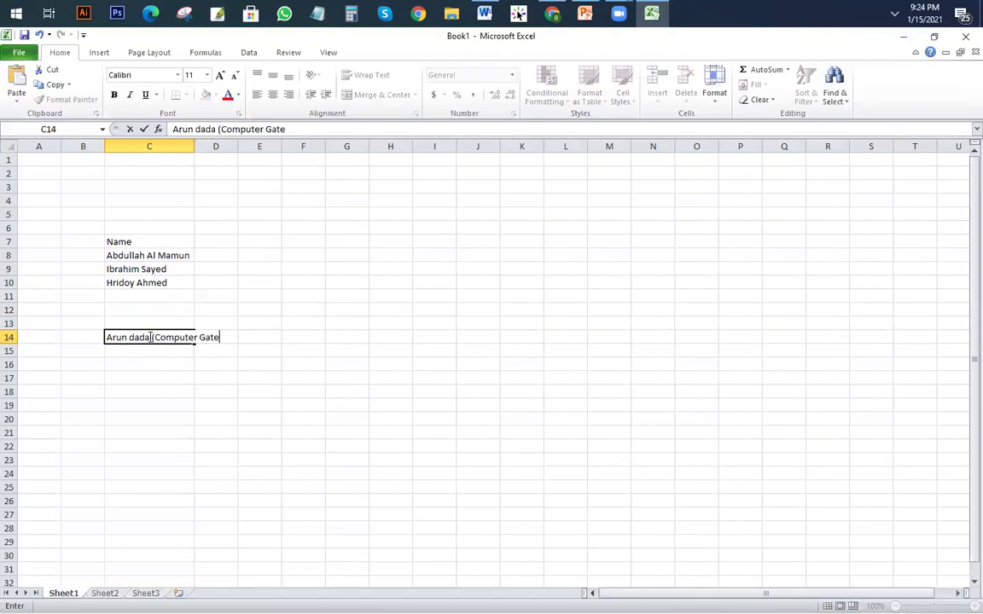
{"action": "type", "text": "way)"}
{"action": "left_click", "coordinate": [197, 146]}
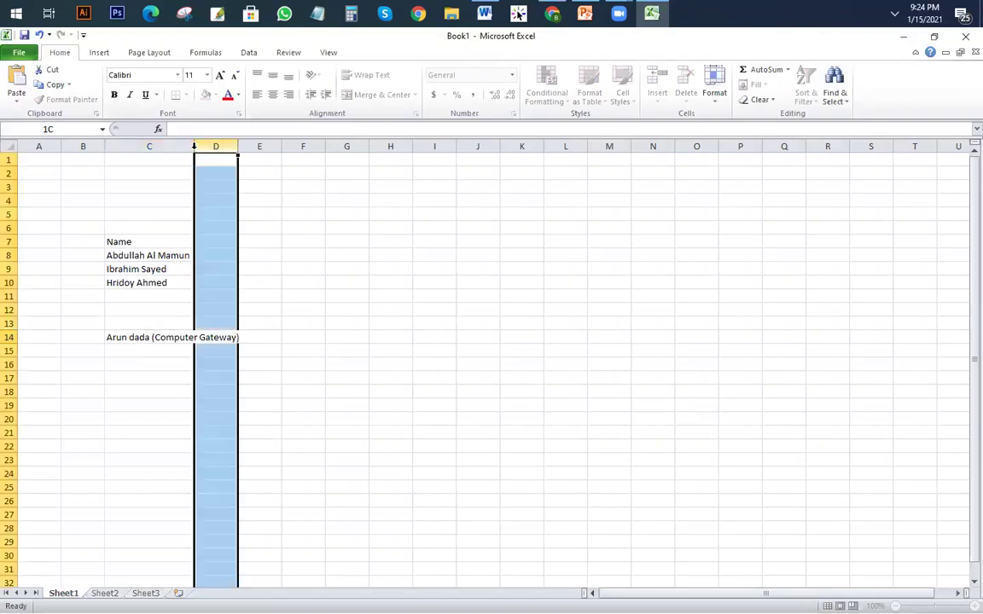
{"action": "left_click", "coordinate": [260, 227]}
{"action": "left_click_drag", "start_coordinate": [195, 146], "coordinate": [267, 280]}
{"action": "left_click", "coordinate": [230, 501]}
{"action": "left_click", "coordinate": [205, 338]}
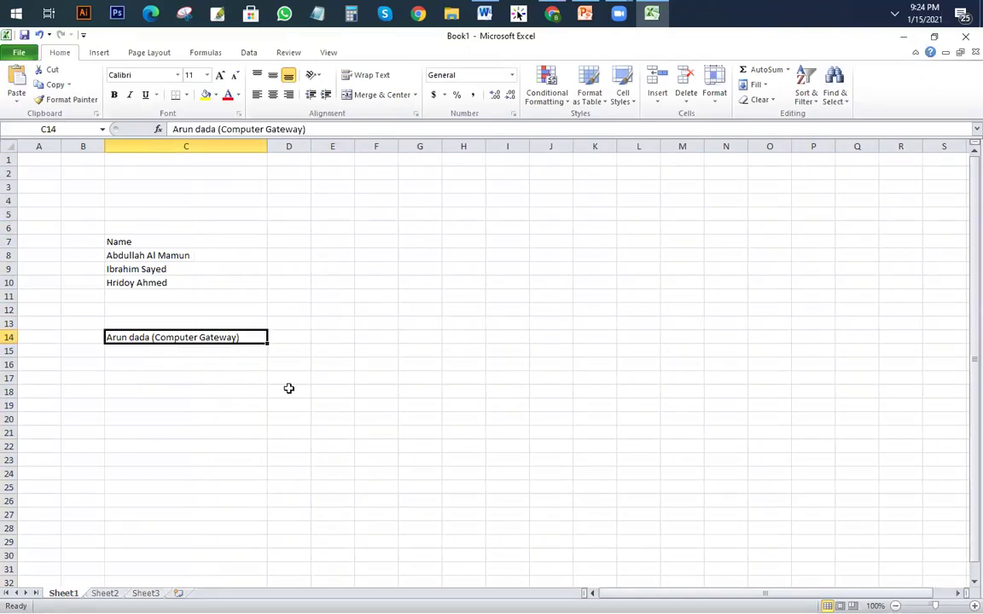
{"action": "left_click", "coordinate": [275, 340]}
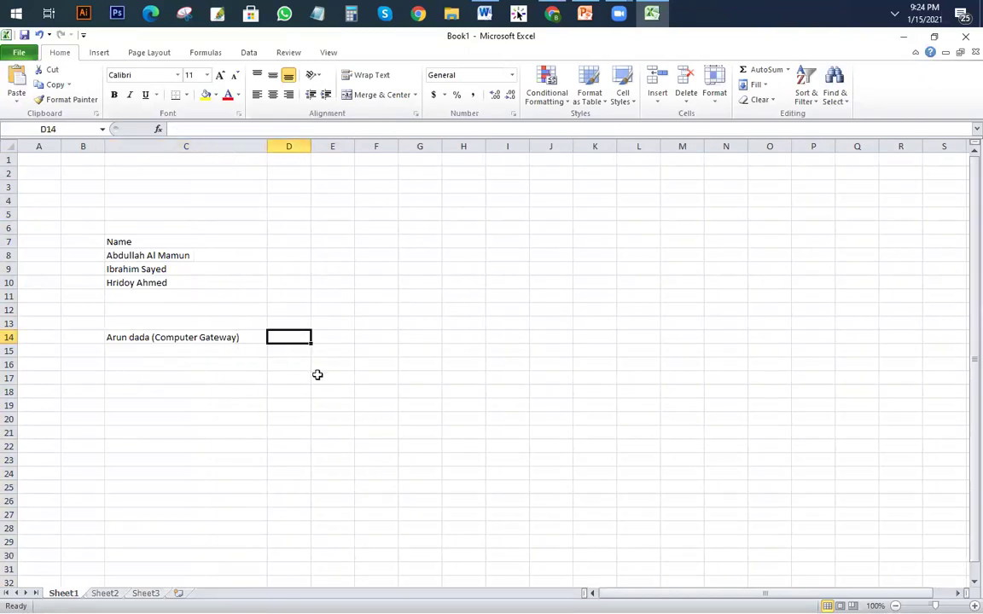
Highlight the bracketed entry in C14 with a yellow fill
{"action": "left_click", "coordinate": [152, 338]}
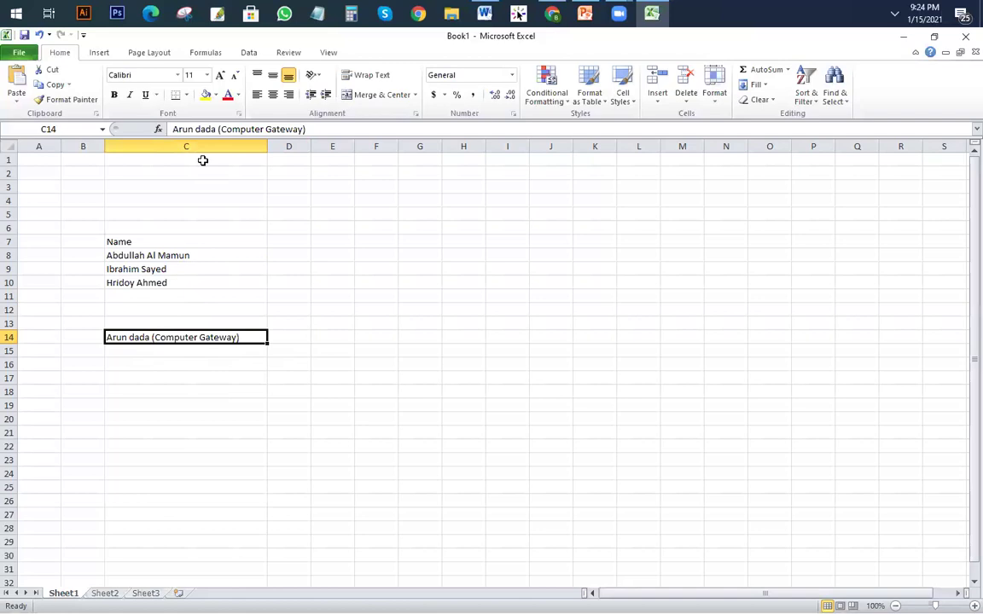
{"action": "left_click", "coordinate": [205, 95]}
{"action": "left_click", "coordinate": [169, 391]}
{"action": "left_click", "coordinate": [160, 339]}
{"action": "left_click", "coordinate": [171, 405]}
{"action": "left_click", "coordinate": [167, 340]}
{"action": "left_click", "coordinate": [184, 391]}
{"action": "left_click", "coordinate": [192, 338]}
{"action": "left_click", "coordinate": [182, 417]}
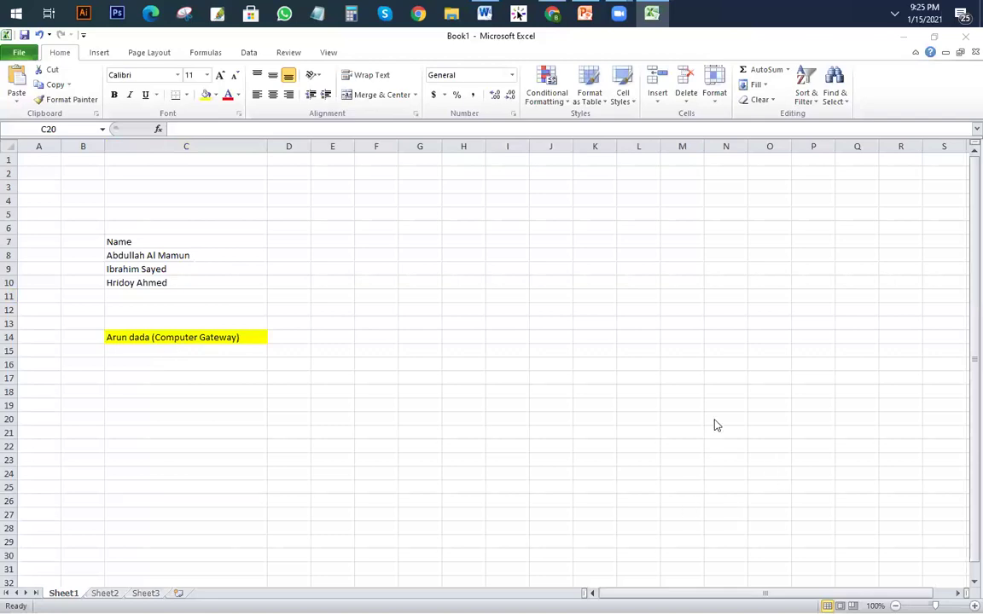
{"action": "left_click", "coordinate": [164, 365]}
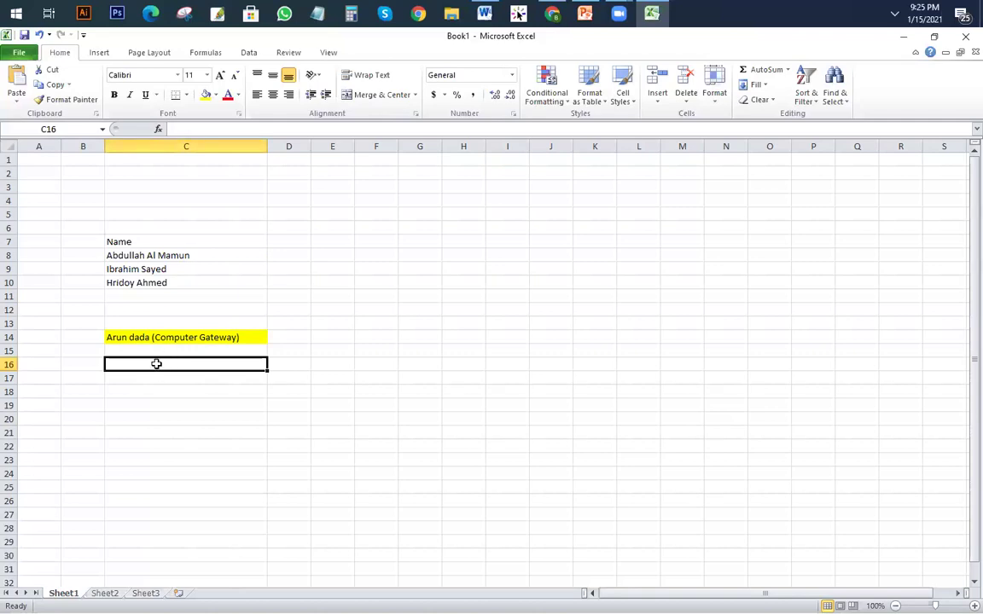
{"action": "left_click", "coordinate": [159, 340]}
{"action": "left_click", "coordinate": [156, 351]}
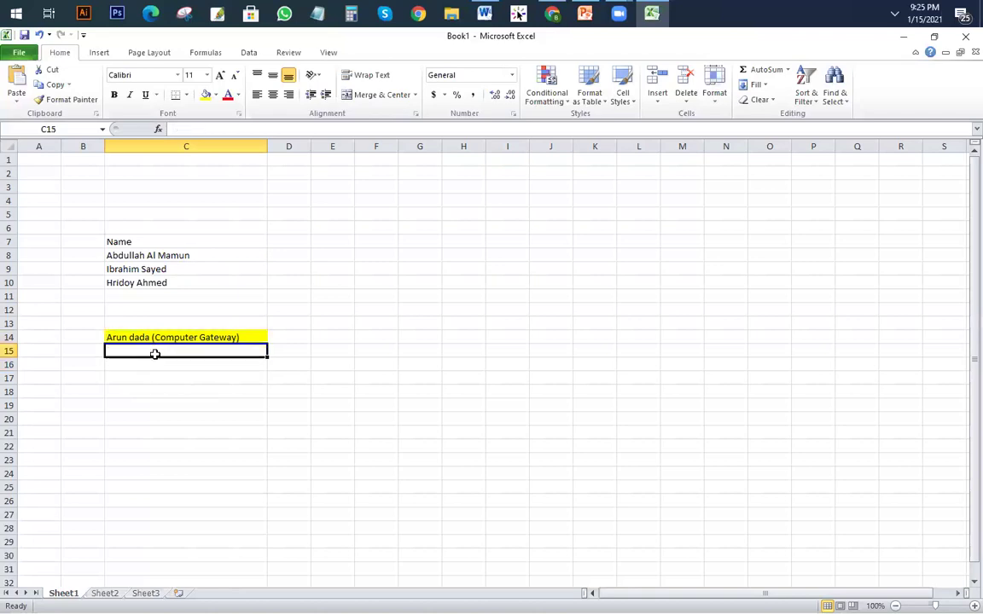
{"action": "left_click", "coordinate": [131, 296]}
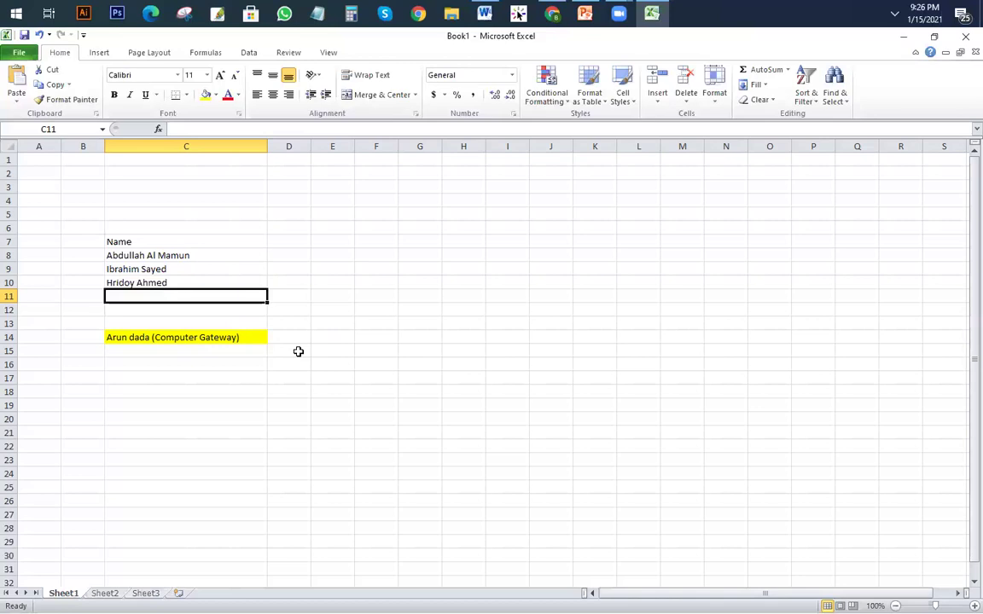
Enter a name followed by a bracketed nickname in C11 and confirm it
{"action": "left_click", "coordinate": [173, 321]}
{"action": "left_click", "coordinate": [151, 295]}
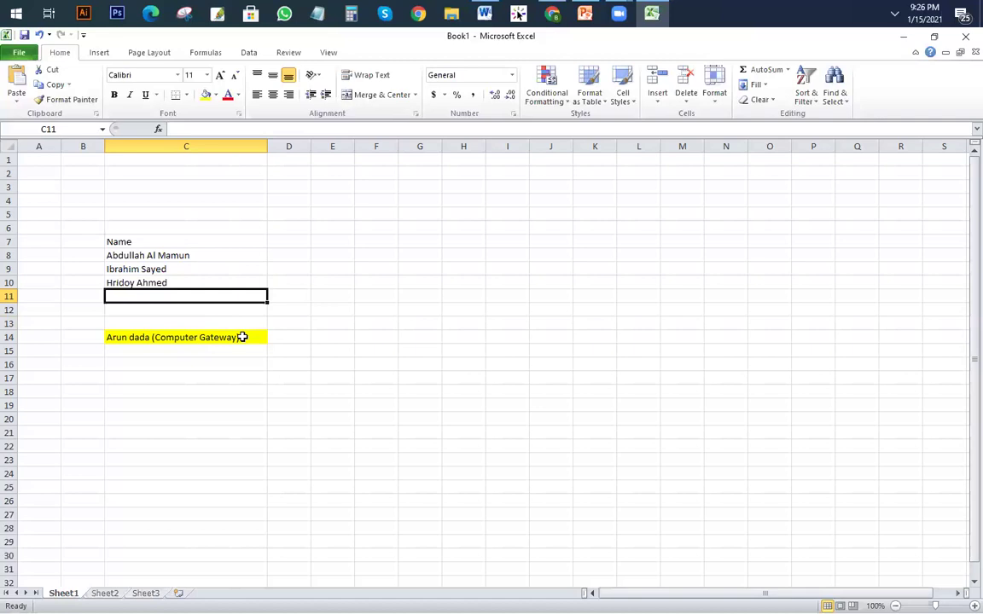
{"action": "type", "text": "Salim"}
{"action": "key", "text": "BackSpace"}
{"action": "key", "text": "BackSpace"}
{"action": "type", "text": "im (Redowan)"}
{"action": "left_click", "coordinate": [184, 459]}
{"action": "left_click", "coordinate": [184, 296]}
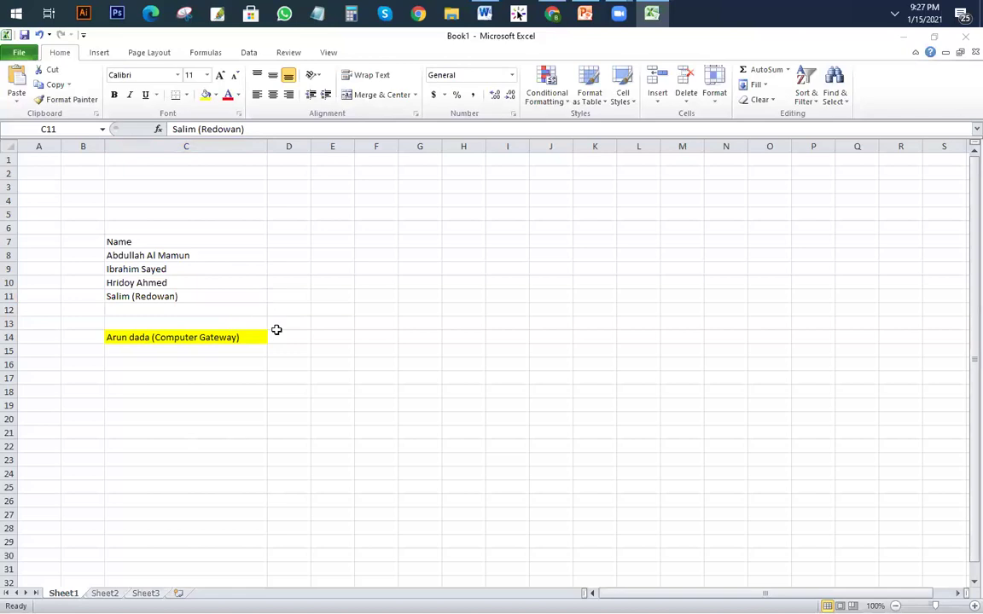
{"action": "key", "text": "alt+Tab"}
{"action": "key", "text": "Down"}
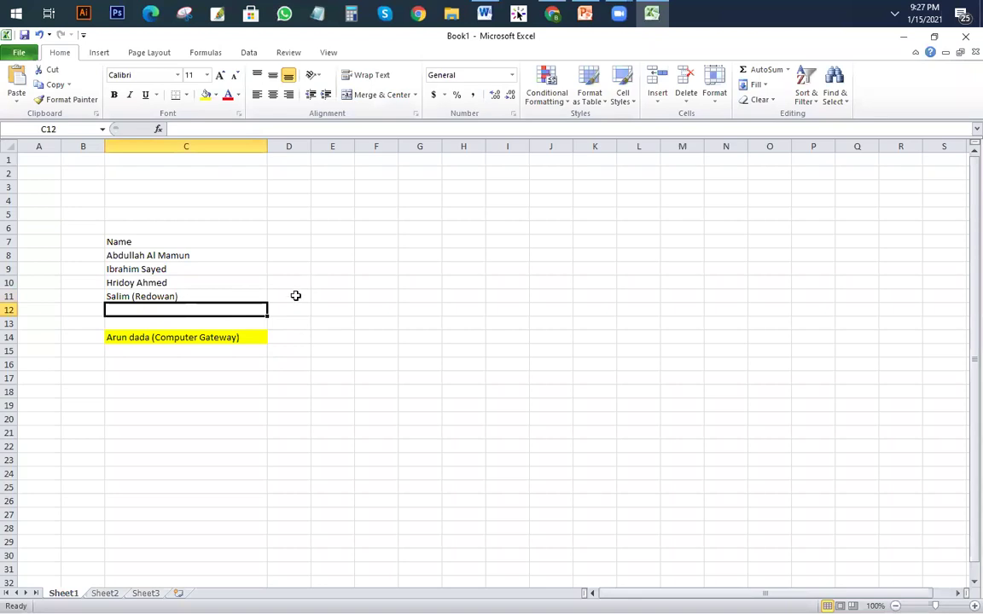
{"action": "left_click", "coordinate": [296, 295]}
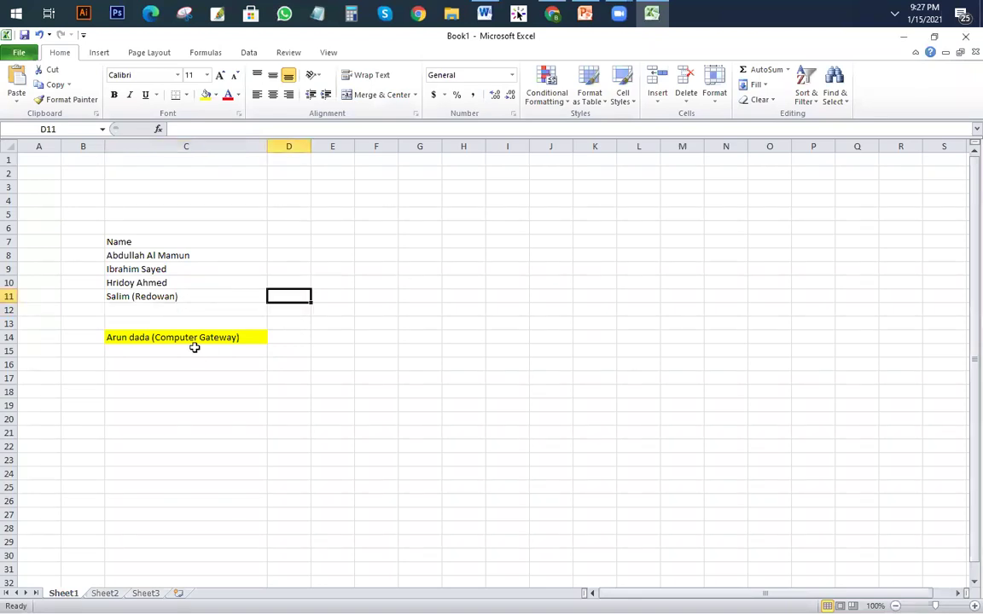
{"action": "left_click", "coordinate": [171, 310]}
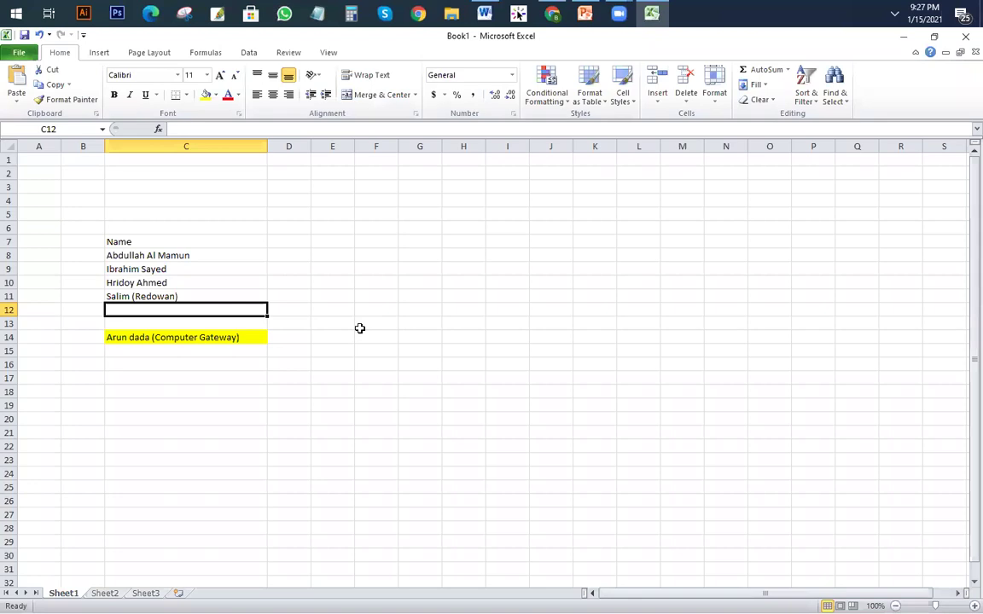
{"action": "left_click", "coordinate": [281, 353]}
{"action": "left_click", "coordinate": [162, 321]}
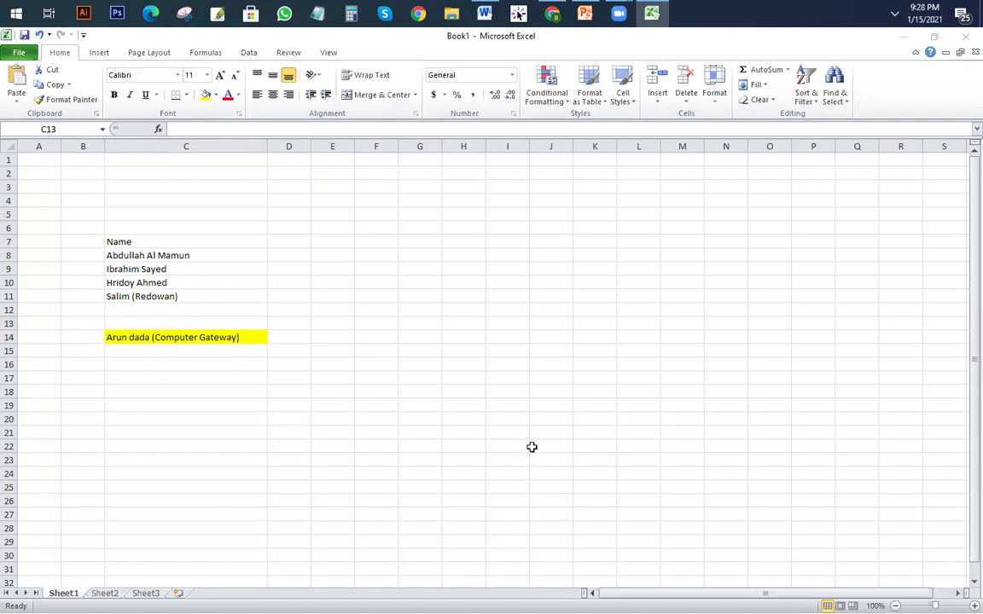
{"action": "left_click", "coordinate": [204, 307]}
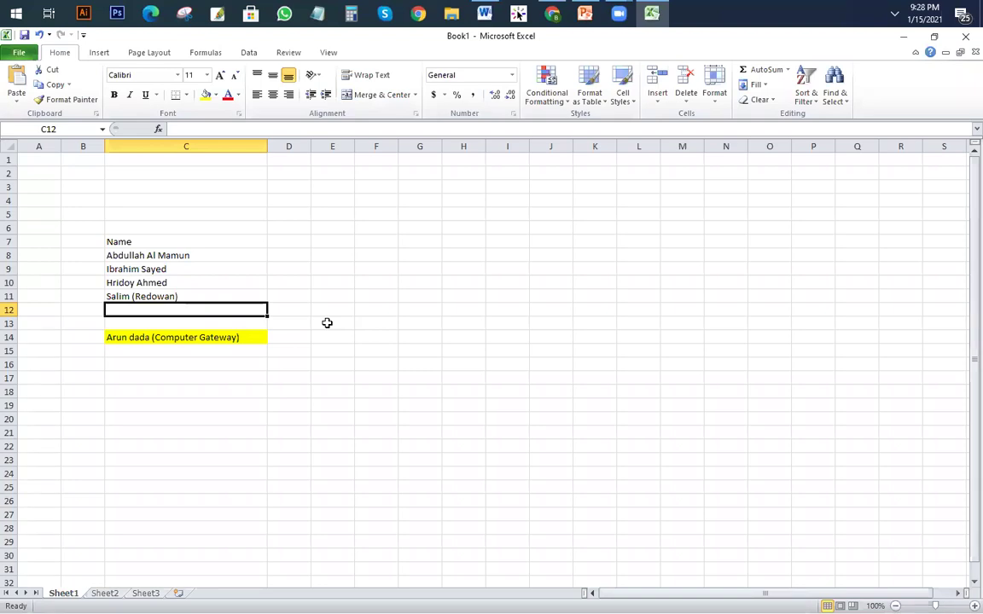
{"action": "scroll", "coordinate": [327, 323], "scroll_direction": "down", "scroll_amount": 2}
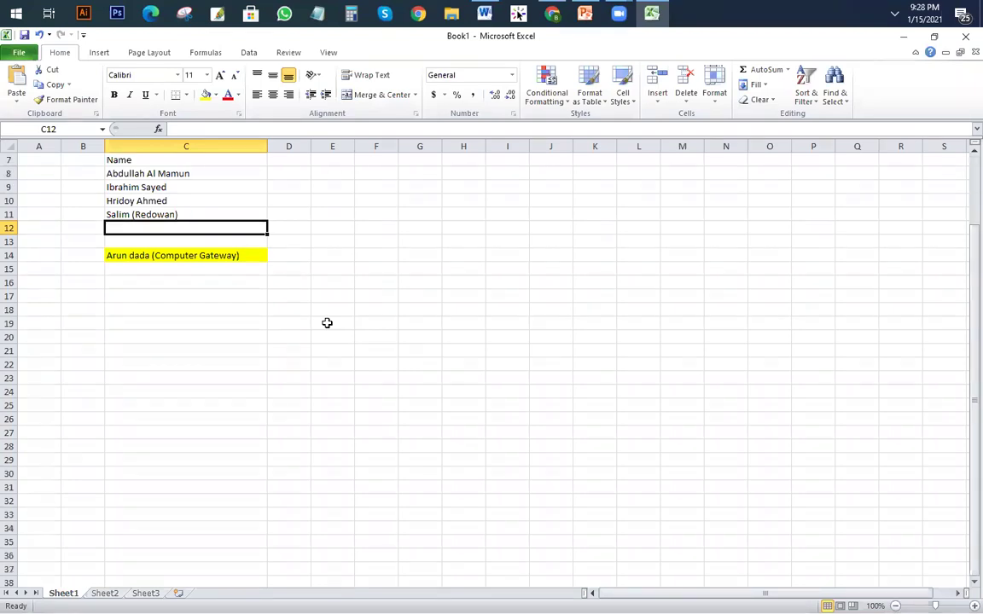
{"action": "scroll", "coordinate": [327, 323], "scroll_direction": "up", "scroll_amount": 1}
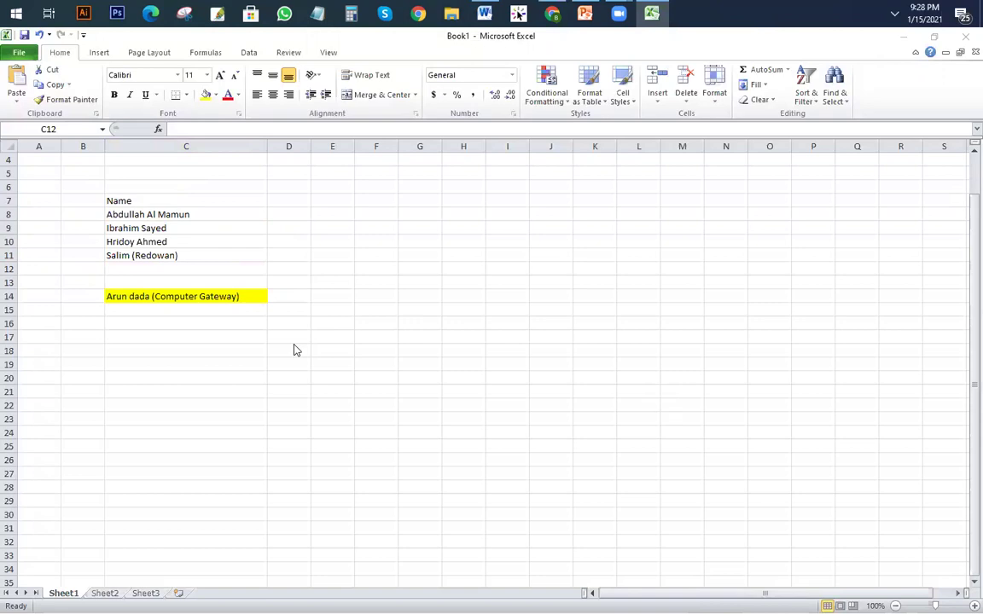
Enter two more names in C12 and C13, then cut the yellow C14 entry
{"action": "left_click", "coordinate": [164, 266]}
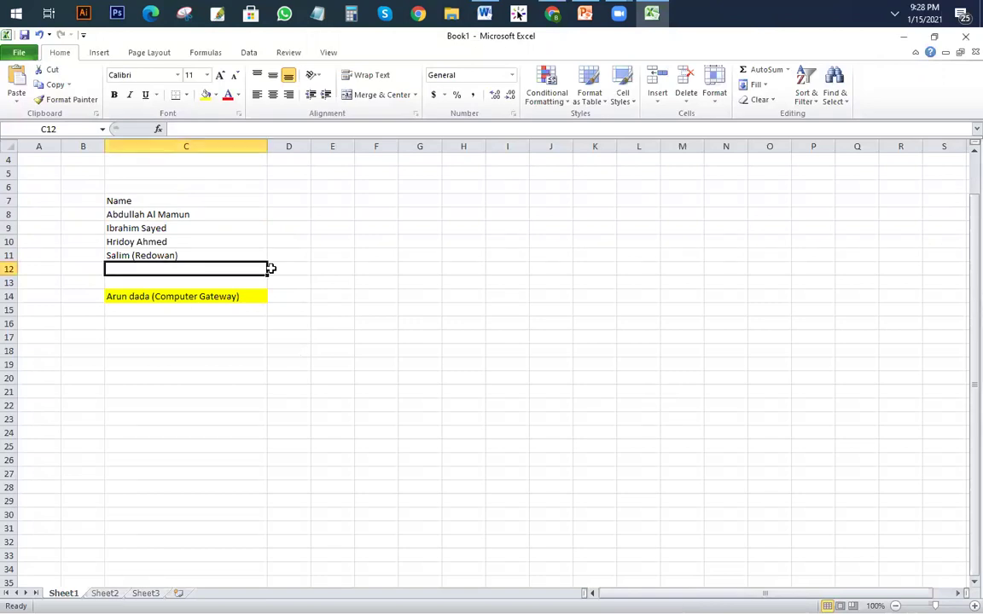
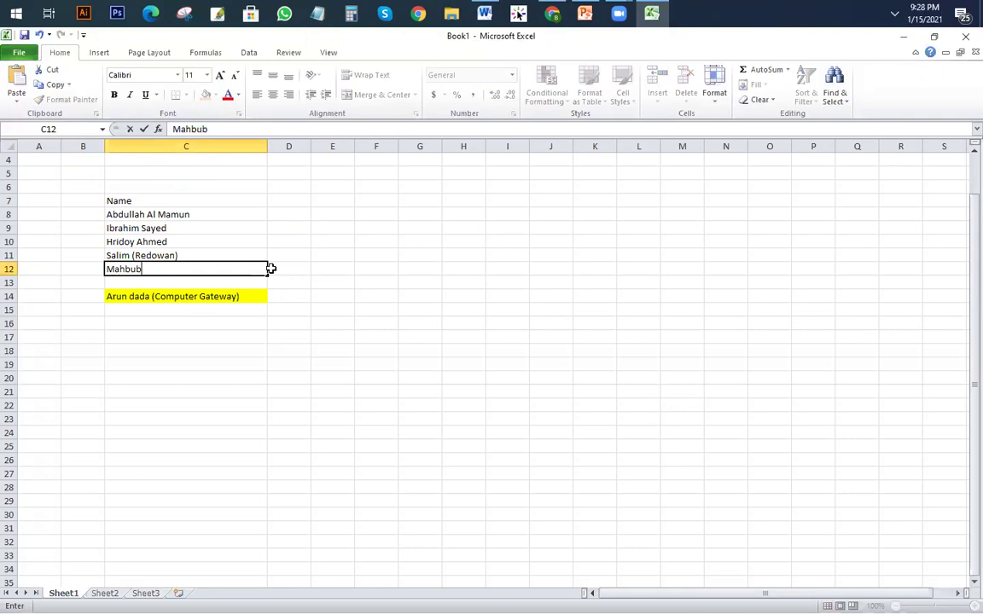
{"action": "key", "text": "Return"}
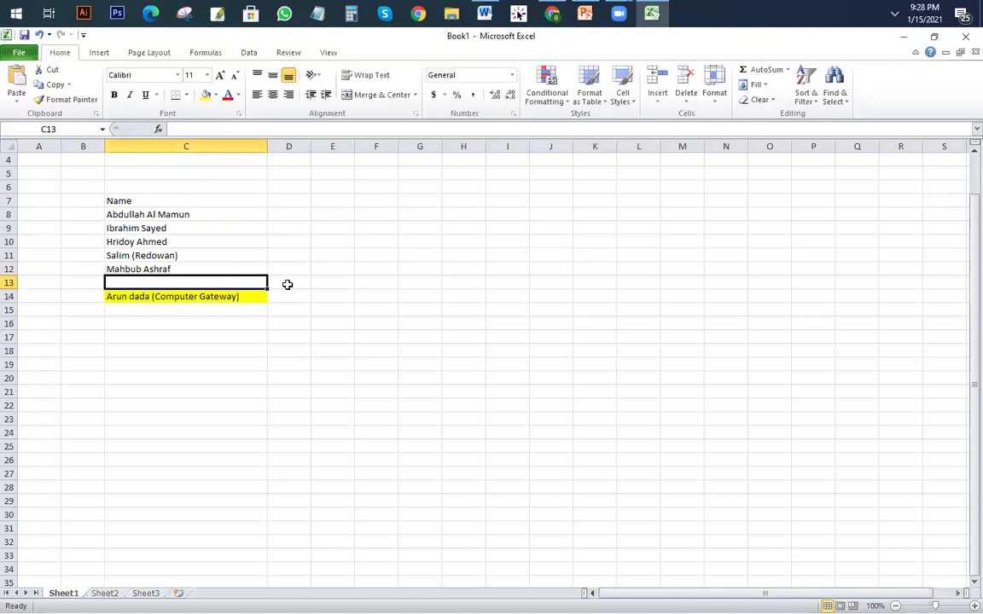
{"action": "left_click", "coordinate": [157, 308]}
{"action": "left_click", "coordinate": [138, 282]}
{"action": "type", "text": "Rohan"}
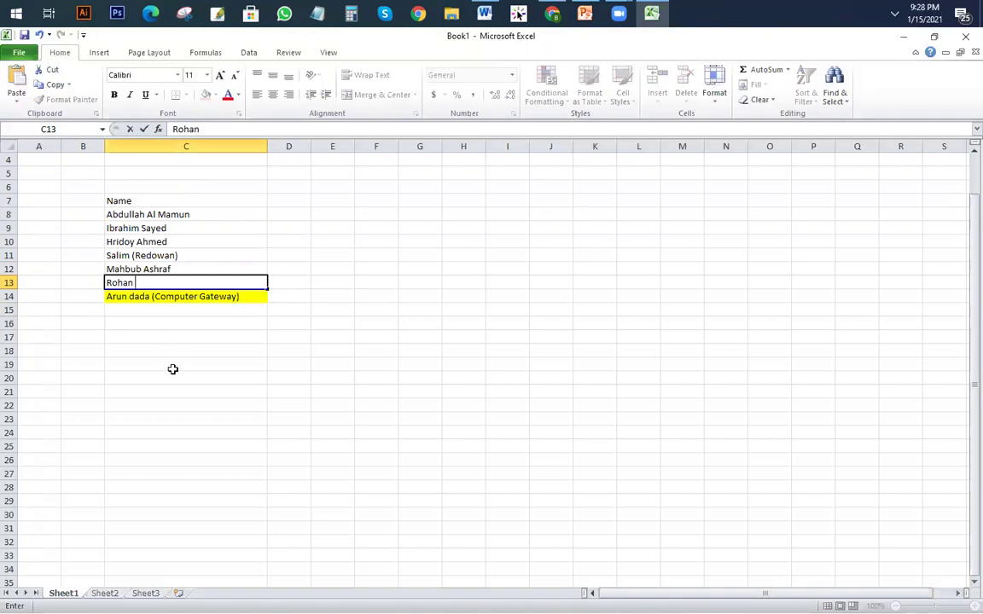
{"action": "type", "text": " vai"}
{"action": "key", "text": "Return"}
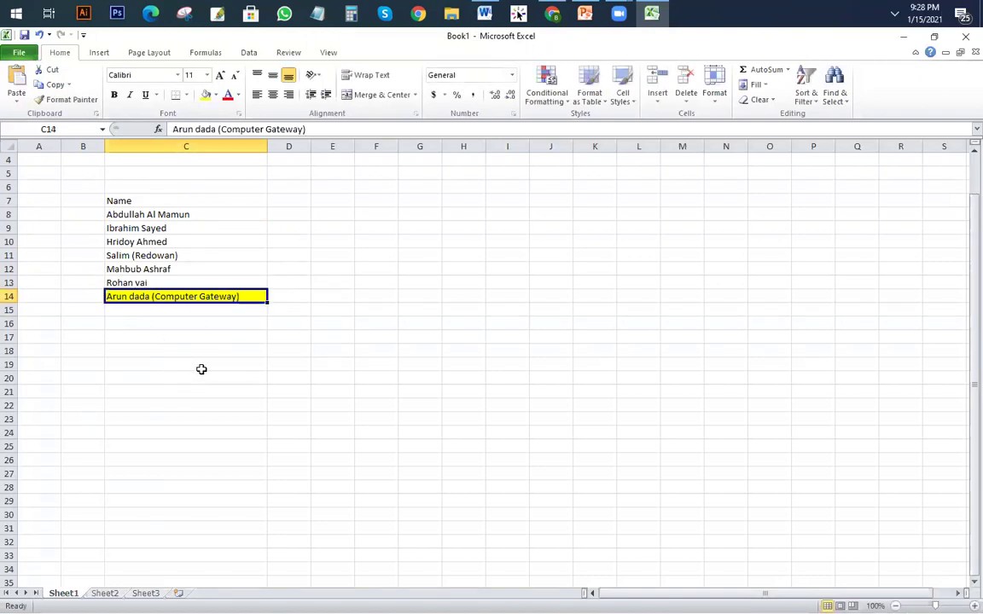
{"action": "key", "text": "ctrl+x"}
Paste the cut yellow entry into C17, leaving C14 through C16 empty
{"action": "left_click", "coordinate": [197, 337]}
{"action": "key", "text": "ctrl+v"}
{"action": "left_click", "coordinate": [246, 433]}
{"action": "scroll", "coordinate": [265, 435], "scroll_direction": "up", "scroll_amount": 1}
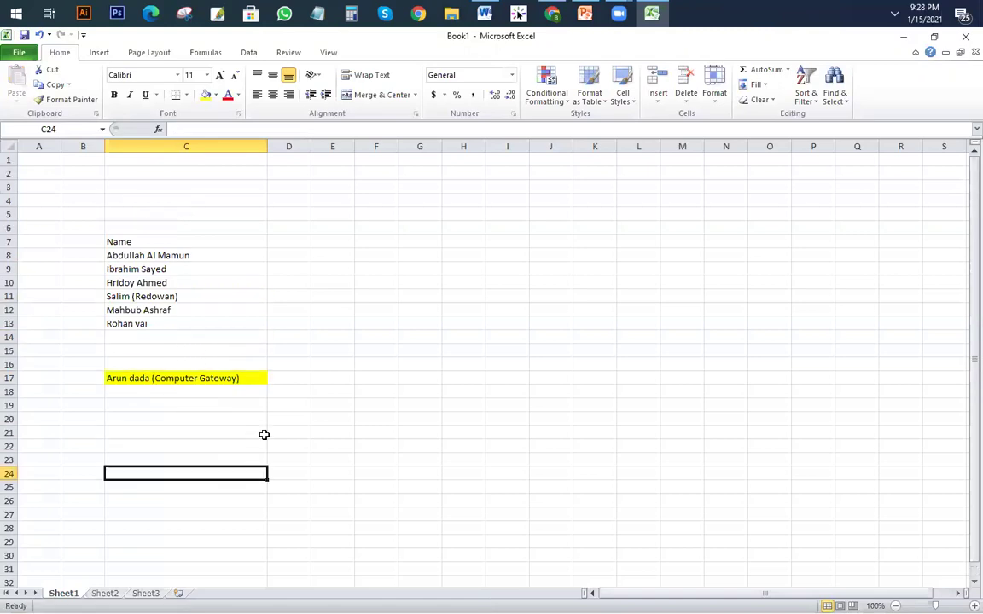
{"action": "scroll", "coordinate": [265, 435], "scroll_direction": "down", "scroll_amount": 1}
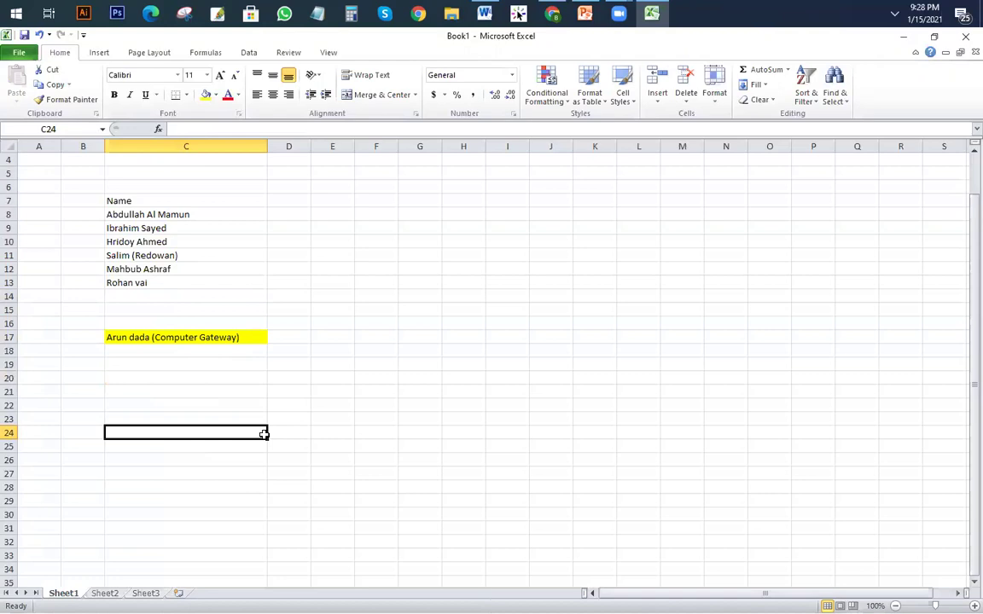
{"action": "left_click", "coordinate": [138, 295]}
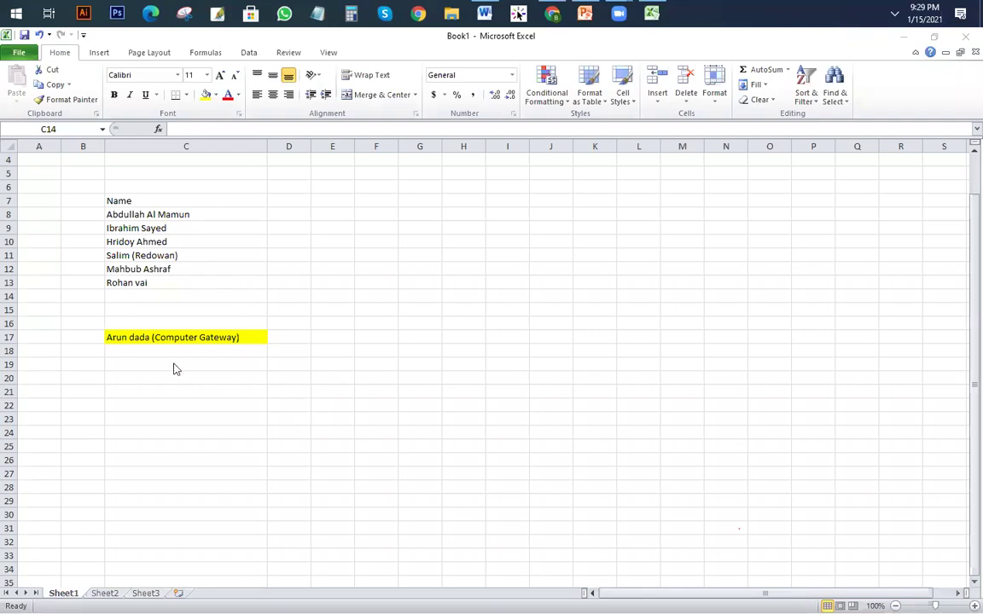
Enter another name in C18 and fill C17:C18 with yellow
{"action": "left_click", "coordinate": [214, 359]}
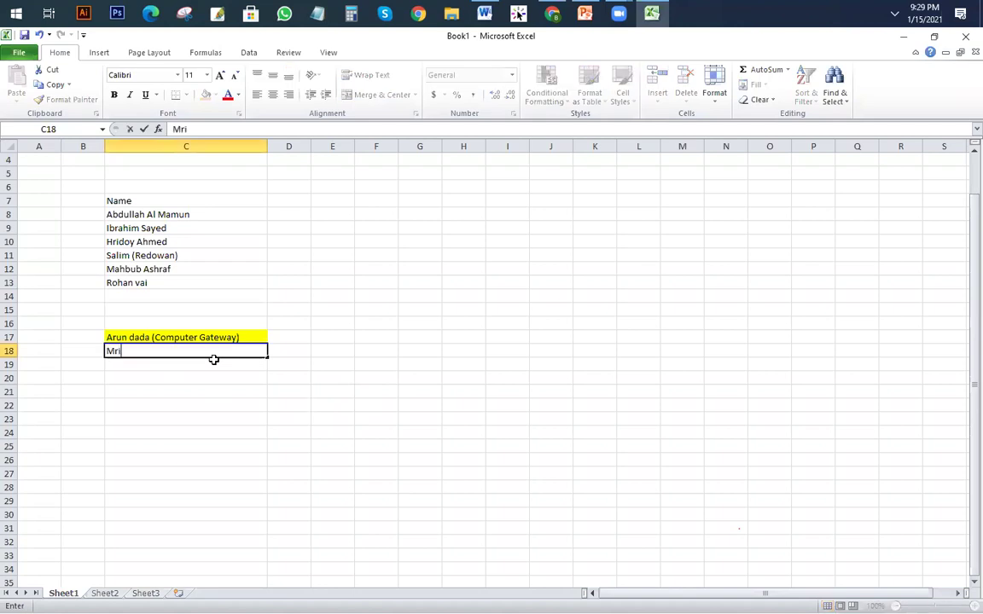
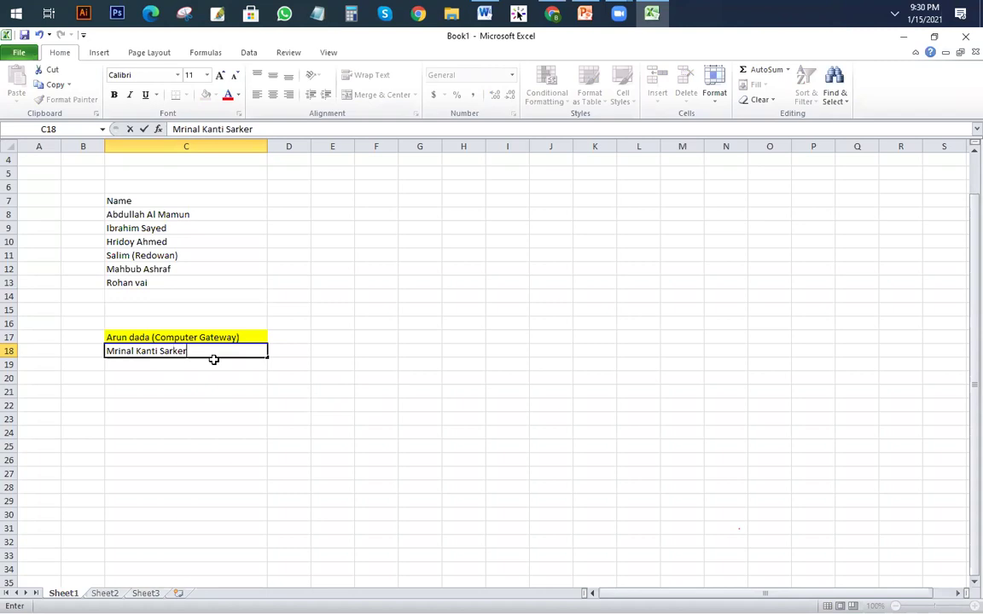
{"action": "key", "text": "Return"}
{"action": "left_click_drag", "start_coordinate": [188, 323], "coordinate": [188, 351]}
{"action": "left_click", "coordinate": [197, 393]}
{"action": "left_click", "coordinate": [216, 96]}
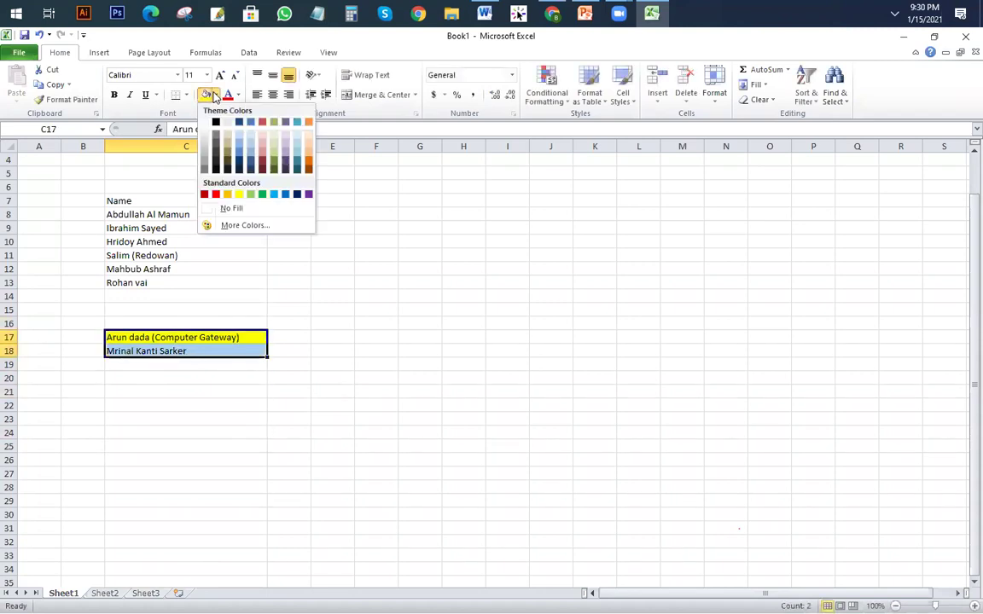
{"action": "left_click", "coordinate": [233, 193]}
{"action": "key", "text": "Up"}
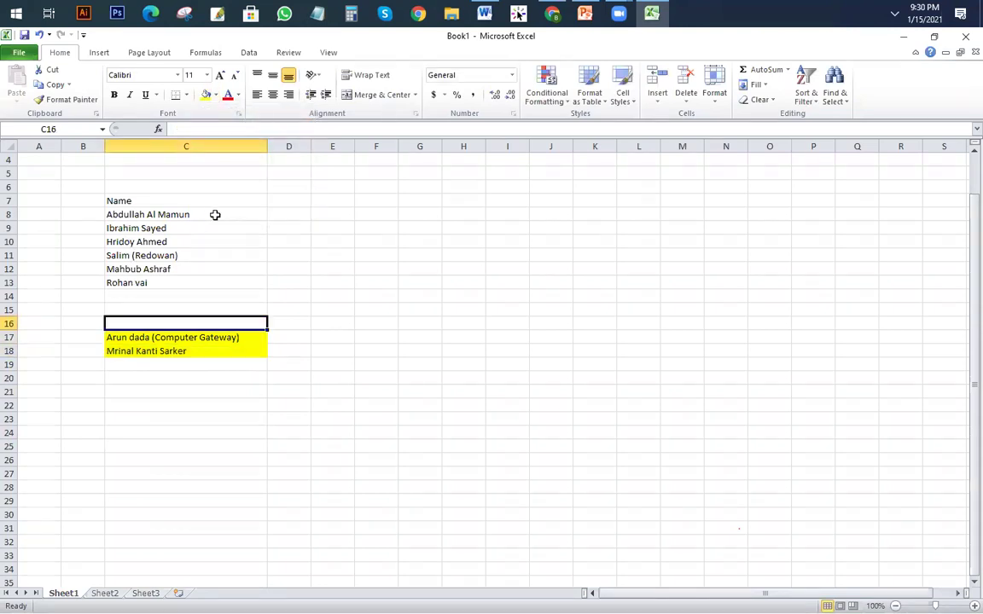
Look over the name list by selecting C7:C13 and C8:C12
{"action": "left_click", "coordinate": [172, 380]}
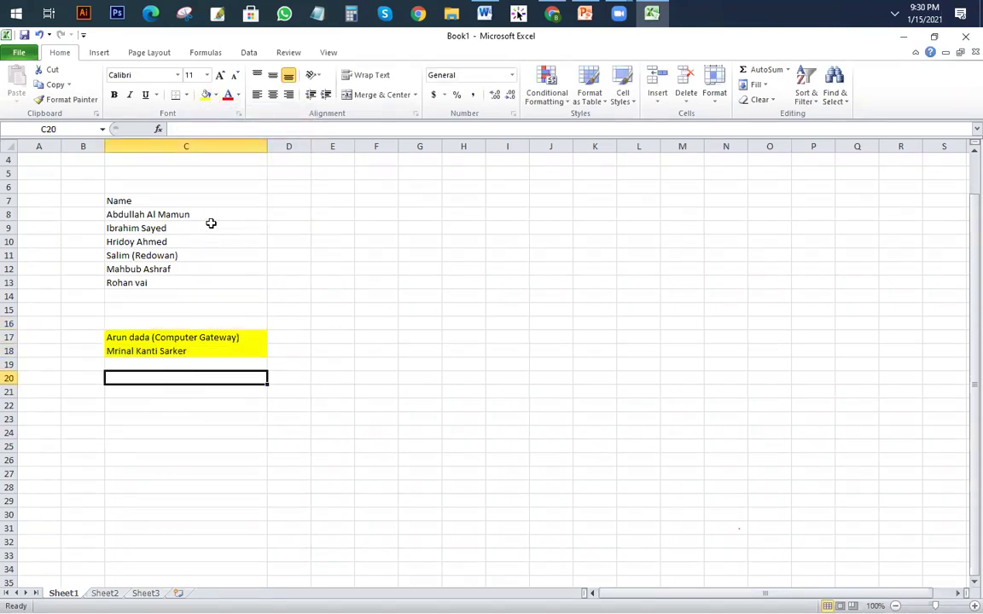
{"action": "left_click_drag", "start_coordinate": [195, 201], "coordinate": [201, 283]}
{"action": "left_click", "coordinate": [201, 310]}
{"action": "left_click_drag", "start_coordinate": [195, 217], "coordinate": [197, 275]}
{"action": "left_click", "coordinate": [241, 316]}
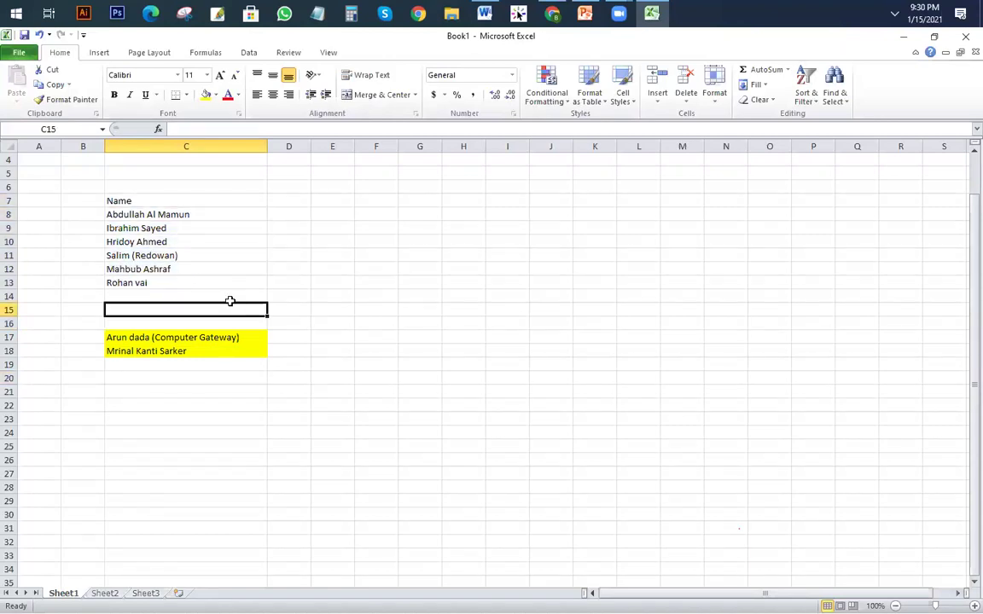
{"action": "scroll", "coordinate": [228, 300], "scroll_direction": "up", "scroll_amount": 1, "text": "ctrl"}
{"action": "left_click", "coordinate": [248, 270]}
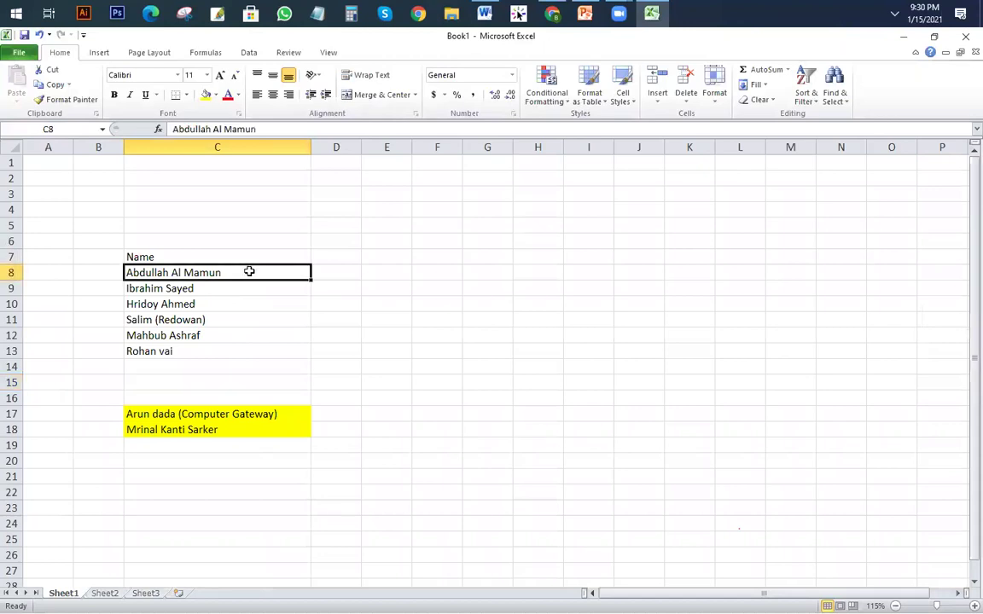
{"action": "key", "text": "Down"}
{"action": "key", "text": "Down"}
{"action": "key", "text": "Down"}
{"action": "left_click", "coordinate": [261, 269]}
{"action": "left_click", "coordinate": [246, 290]}
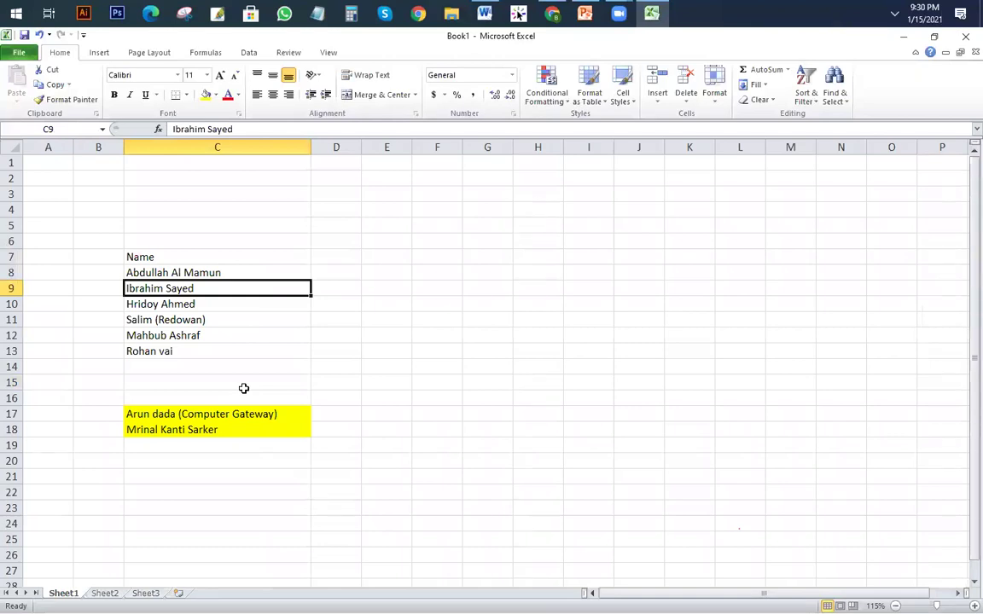
{"action": "left_click", "coordinate": [235, 311]}
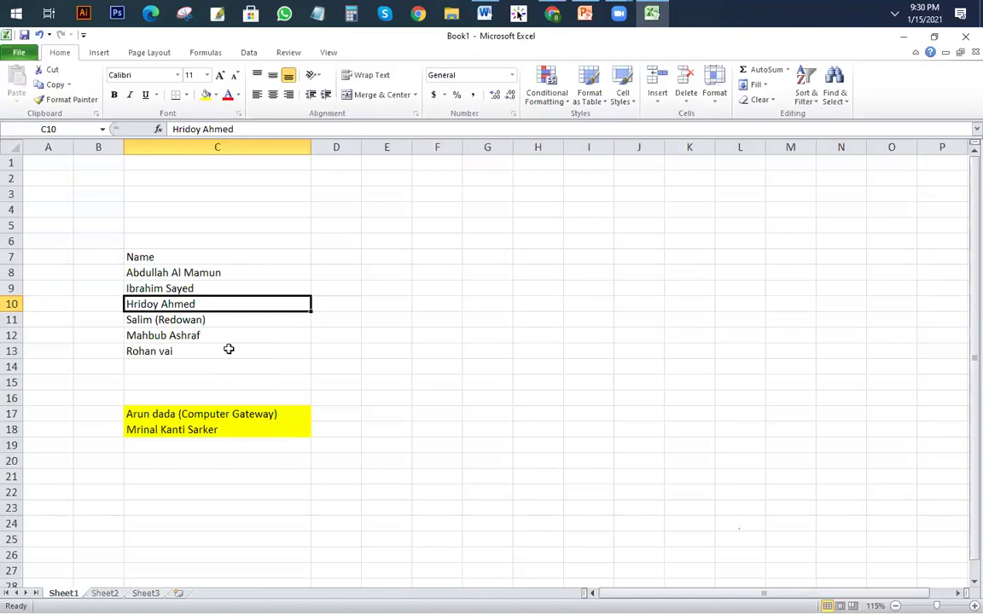
{"action": "key", "text": "Down"}
{"action": "key", "text": "Down"}
{"action": "key", "text": "Down"}
{"action": "key", "text": "Up"}
{"action": "key", "text": "Up"}
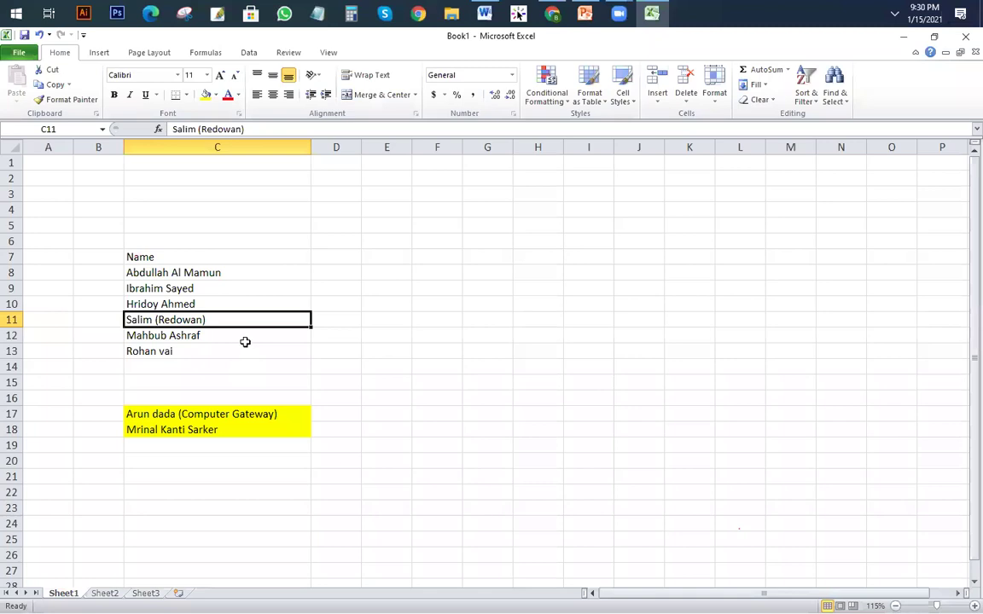
{"action": "left_click", "coordinate": [242, 337]}
{"action": "left_click", "coordinate": [243, 320]}
{"action": "key", "text": "Down"}
{"action": "key", "text": "Down"}
{"action": "key", "text": "Up"}
{"action": "key", "text": "Up"}
{"action": "left_click", "coordinate": [252, 366]}
{"action": "left_click", "coordinate": [251, 340]}
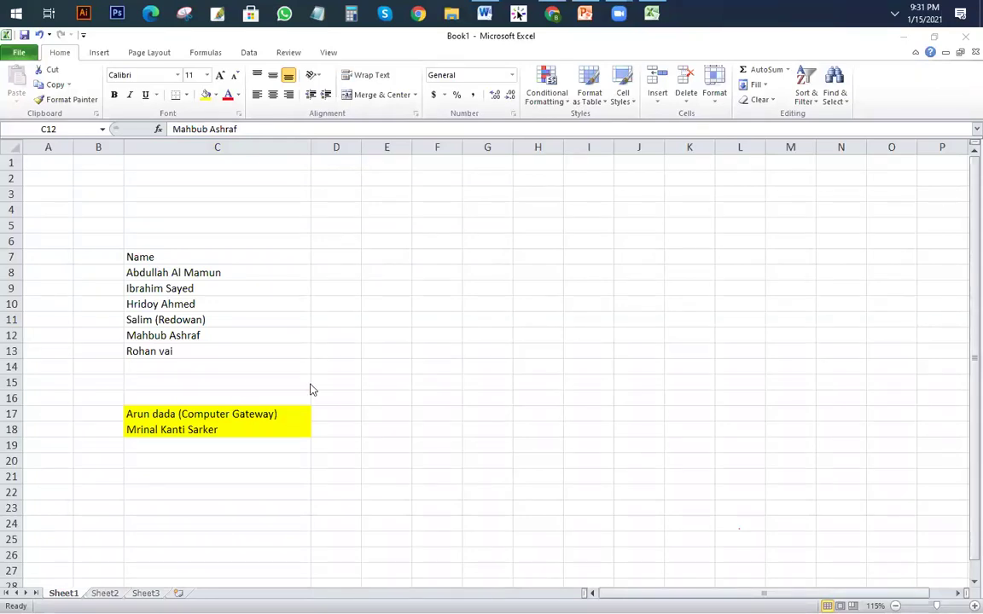
{"action": "left_click", "coordinate": [257, 369]}
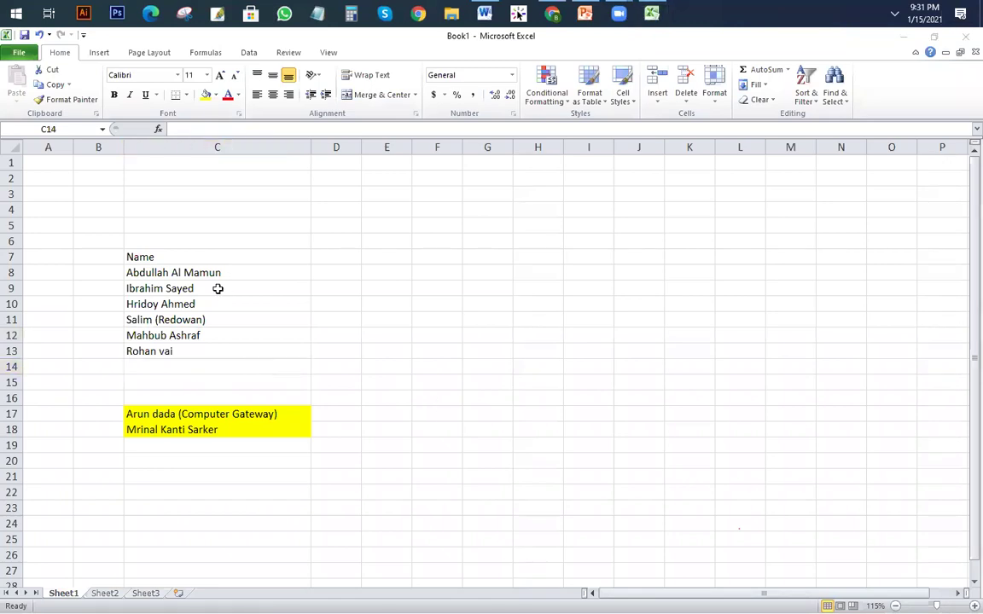
{"action": "left_click", "coordinate": [281, 289]}
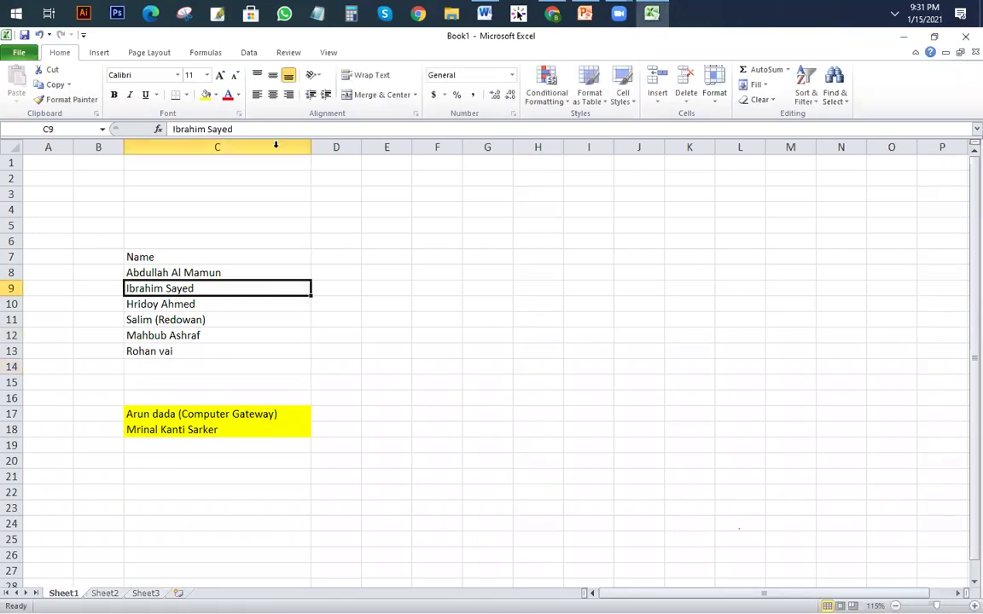
{"action": "left_click", "coordinate": [204, 94]}
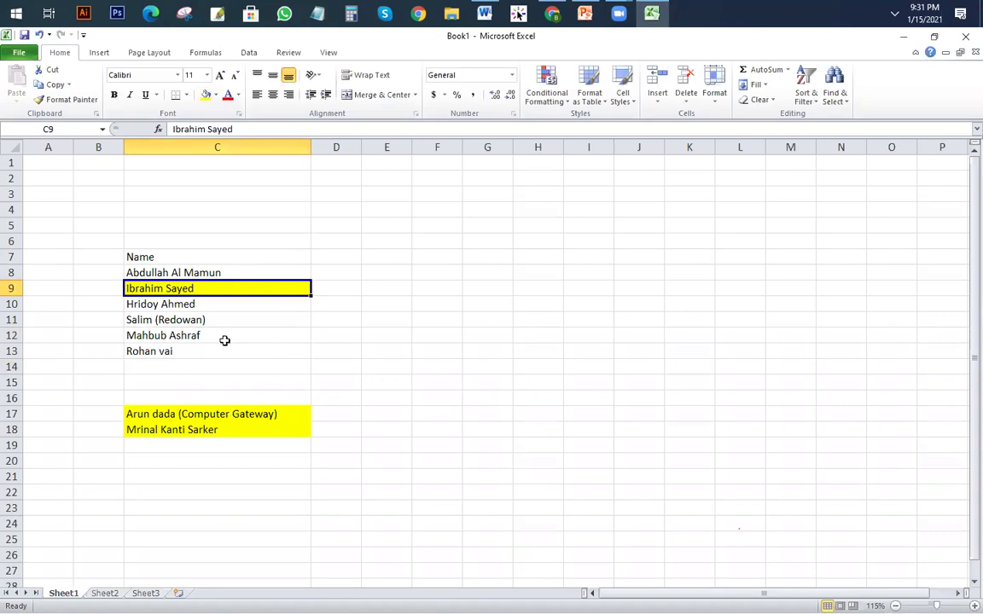
{"action": "left_click", "coordinate": [227, 306]}
{"action": "left_click", "coordinate": [288, 349]}
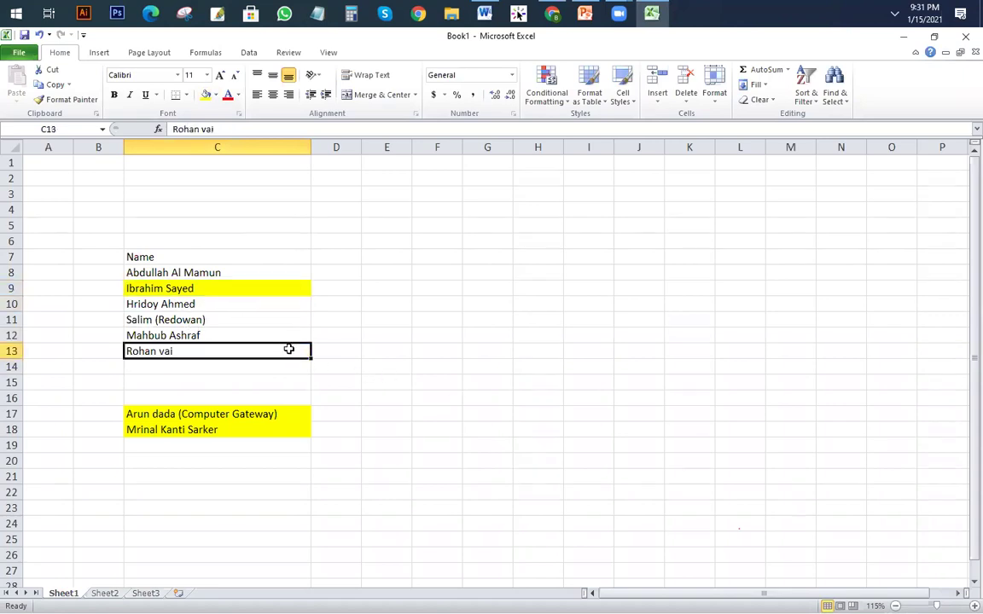
{"action": "left_click", "coordinate": [243, 305]}
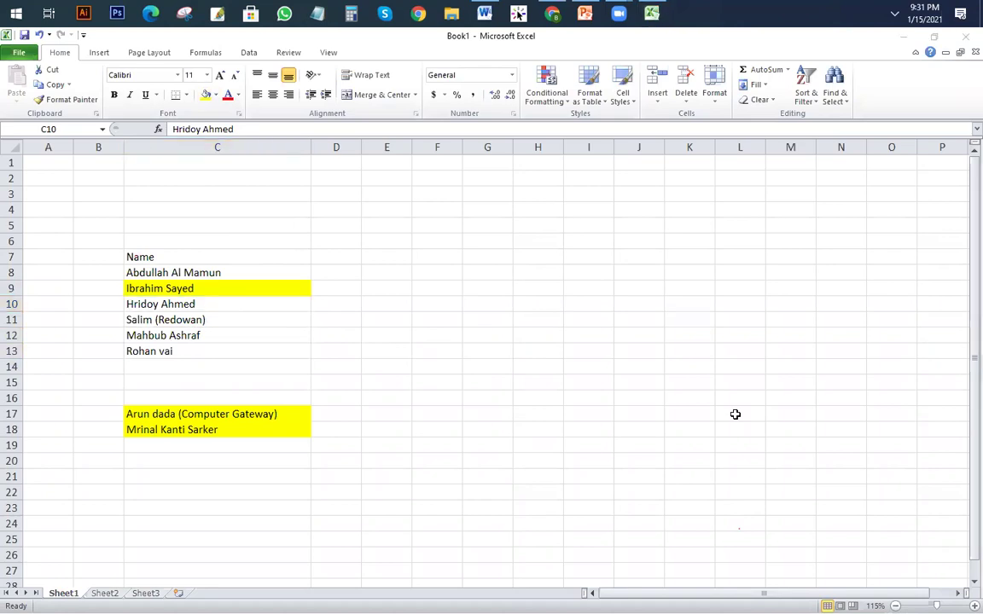
{"action": "left_click", "coordinate": [307, 352]}
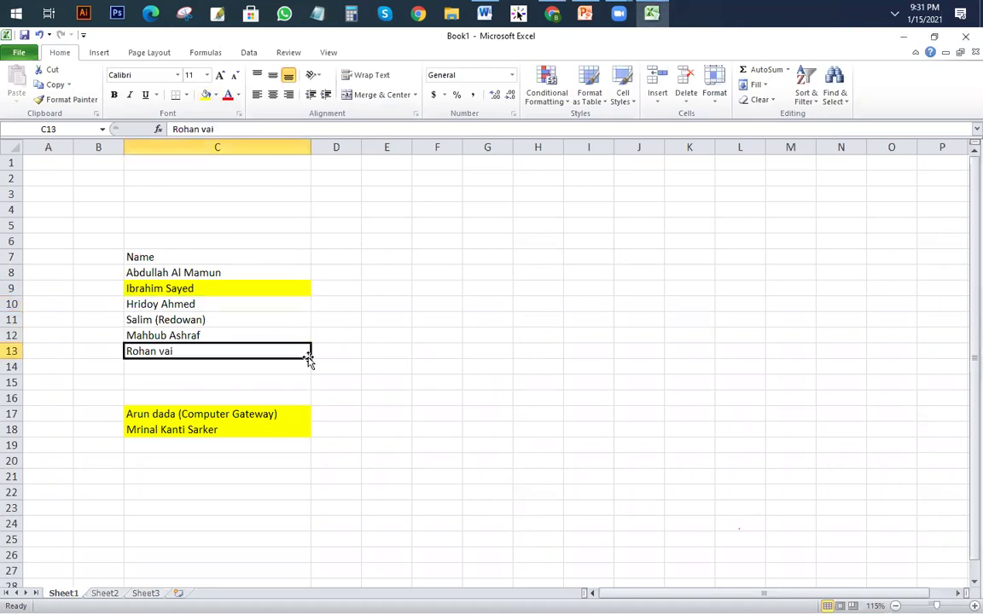
{"action": "left_click", "coordinate": [239, 307]}
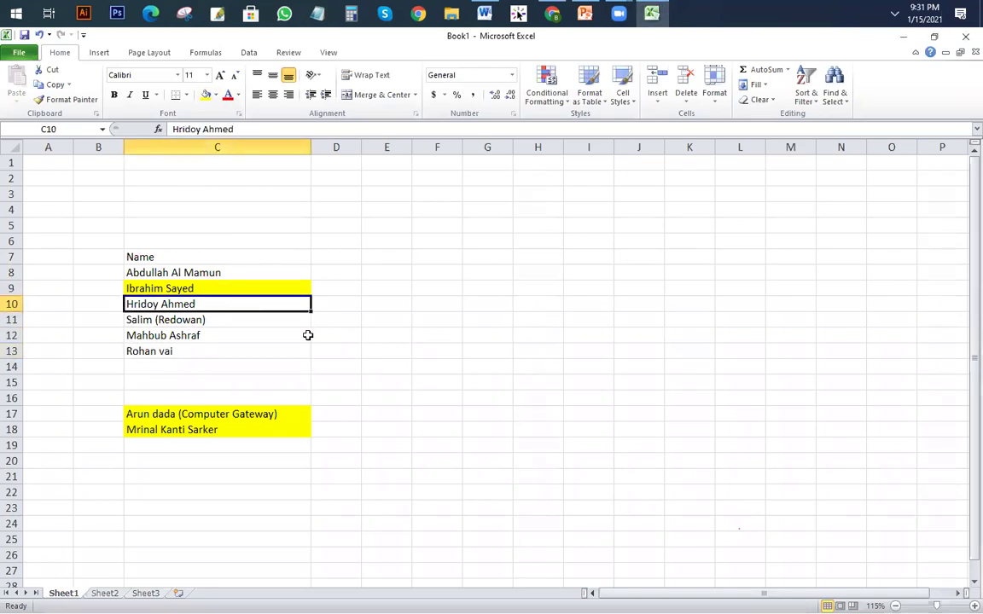
{"action": "left_click", "coordinate": [329, 381]}
{"action": "left_click", "coordinate": [243, 307]}
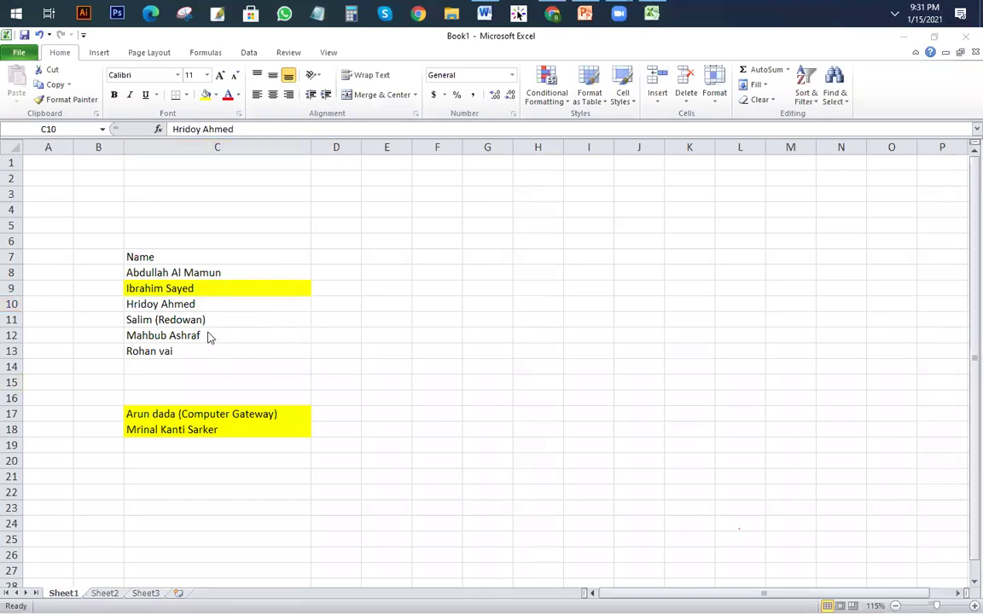
{"action": "left_click", "coordinate": [223, 307]}
{"action": "left_click", "coordinate": [232, 322]}
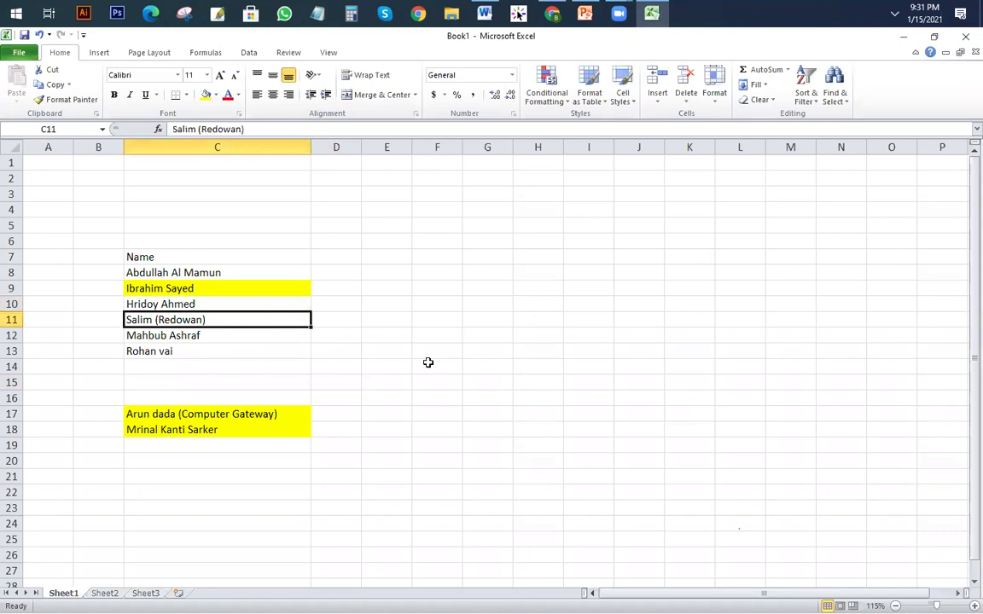
{"action": "left_click", "coordinate": [229, 334]}
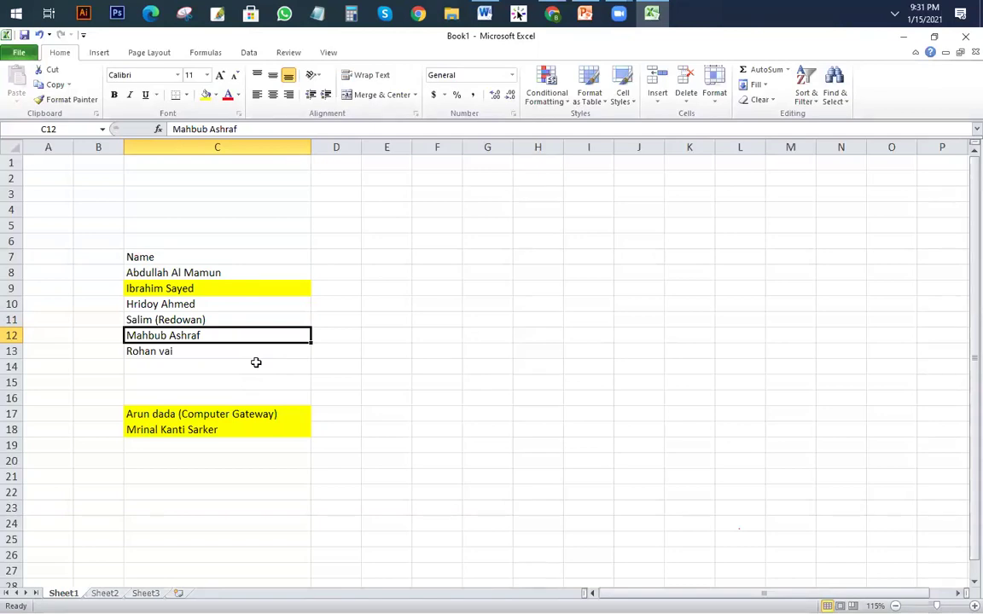
{"action": "key", "text": "Down"}
{"action": "key", "text": "Down"}
{"action": "key", "text": "Down"}
{"action": "left_click", "coordinate": [217, 319]}
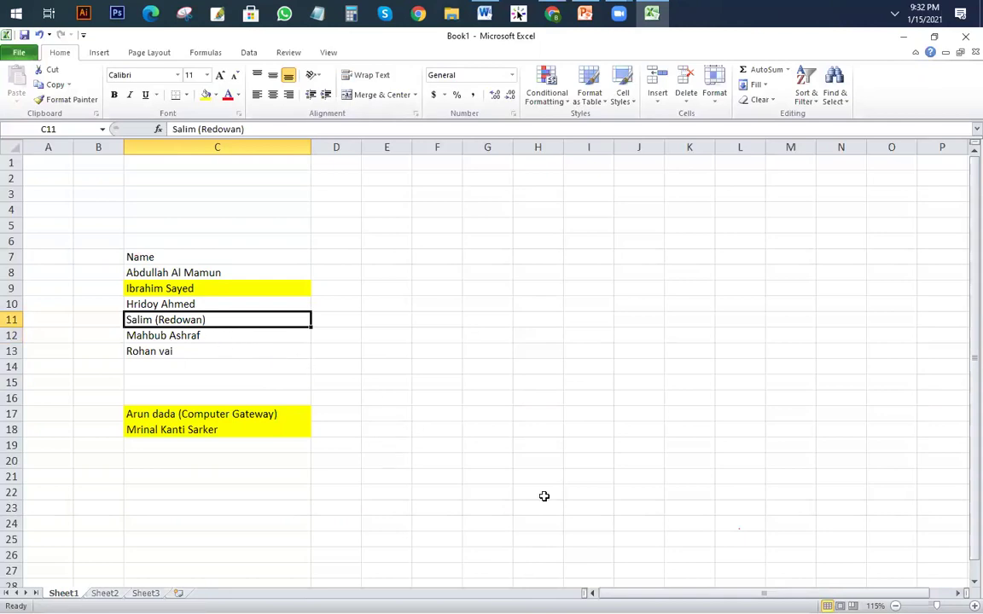
{"action": "key", "text": "Down"}
{"action": "left_click", "coordinate": [439, 418]}
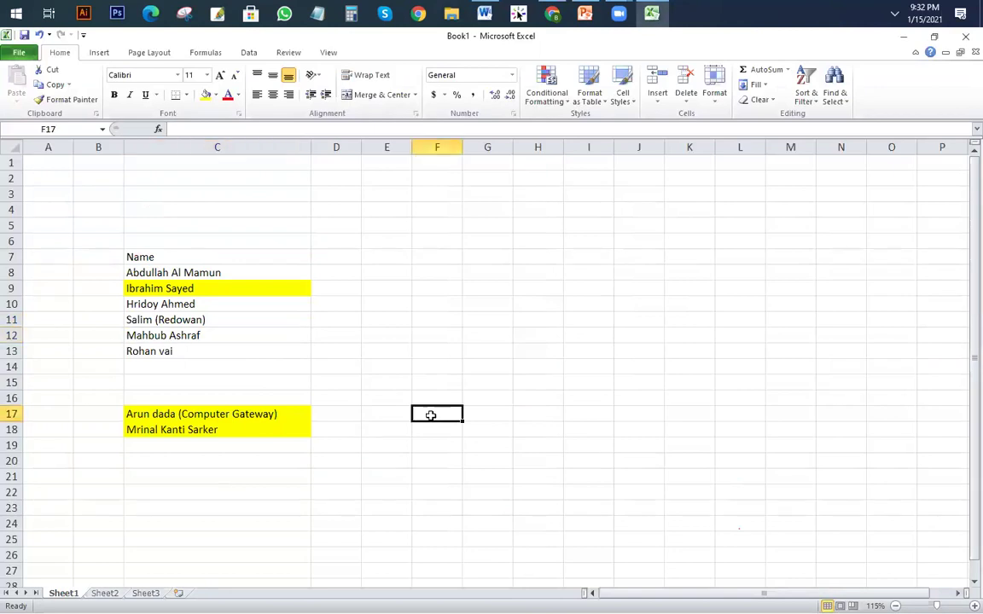
{"action": "left_click", "coordinate": [242, 335]}
{"action": "left_click", "coordinate": [253, 351]}
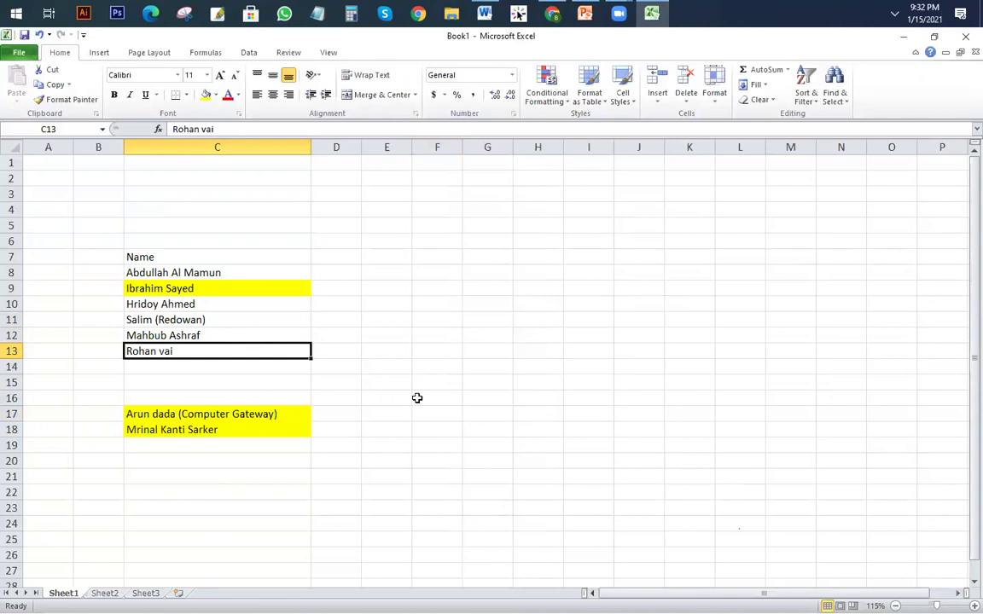
{"action": "left_click", "coordinate": [253, 290]}
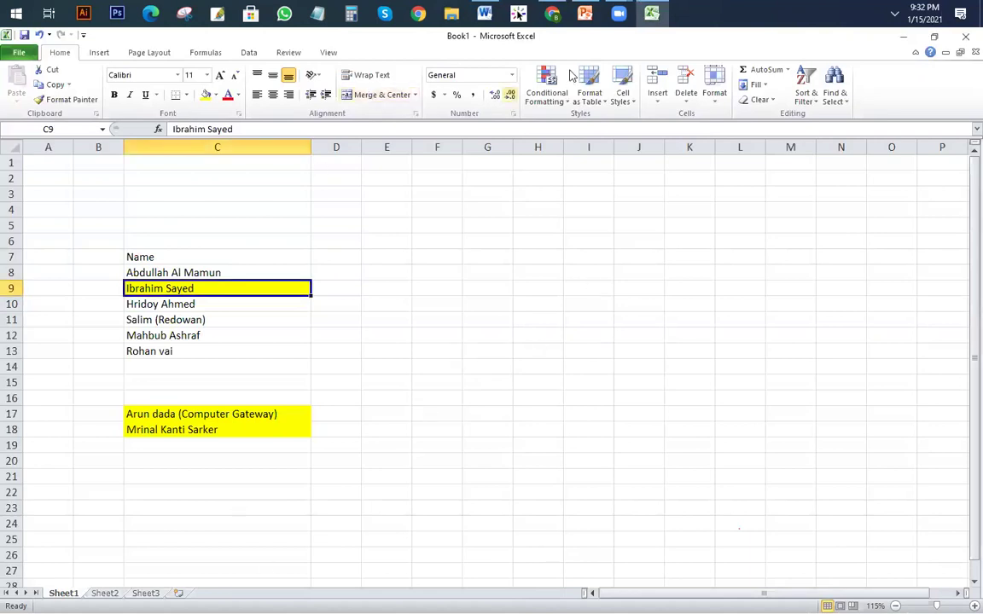
{"action": "left_click", "coordinate": [584, 13]}
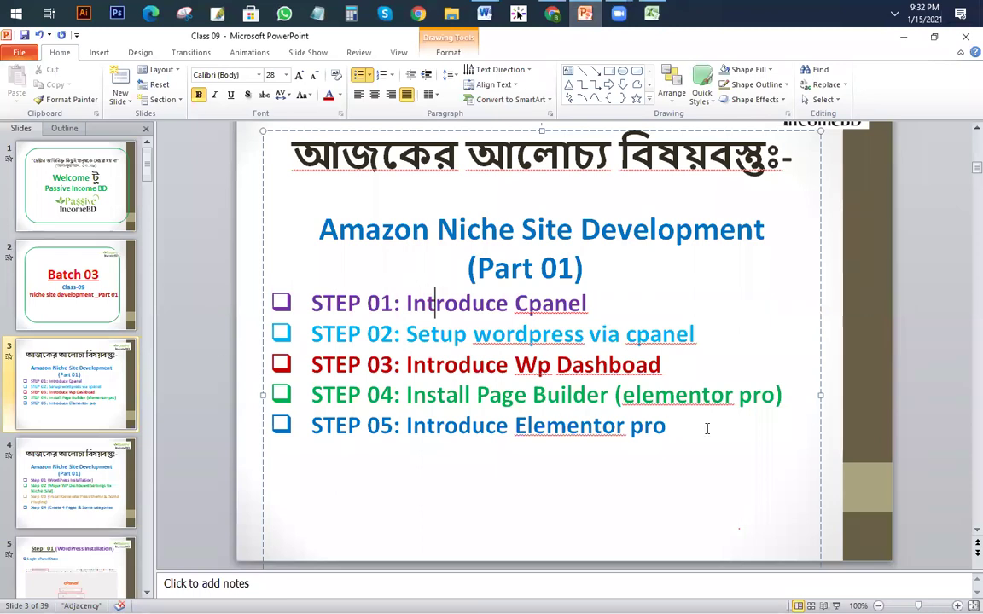
{"action": "left_click", "coordinate": [903, 38]}
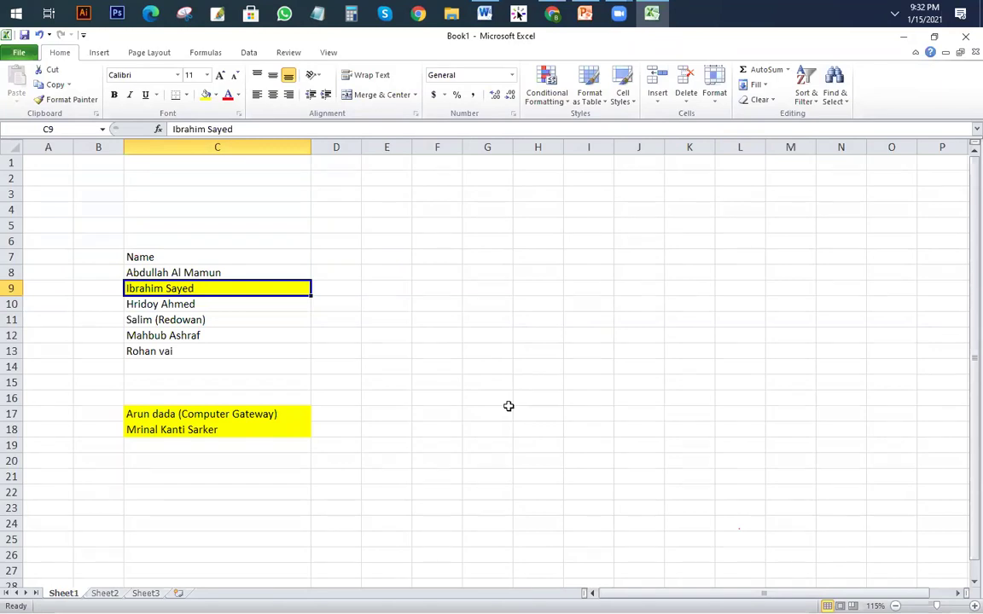
{"action": "left_click", "coordinate": [342, 366]}
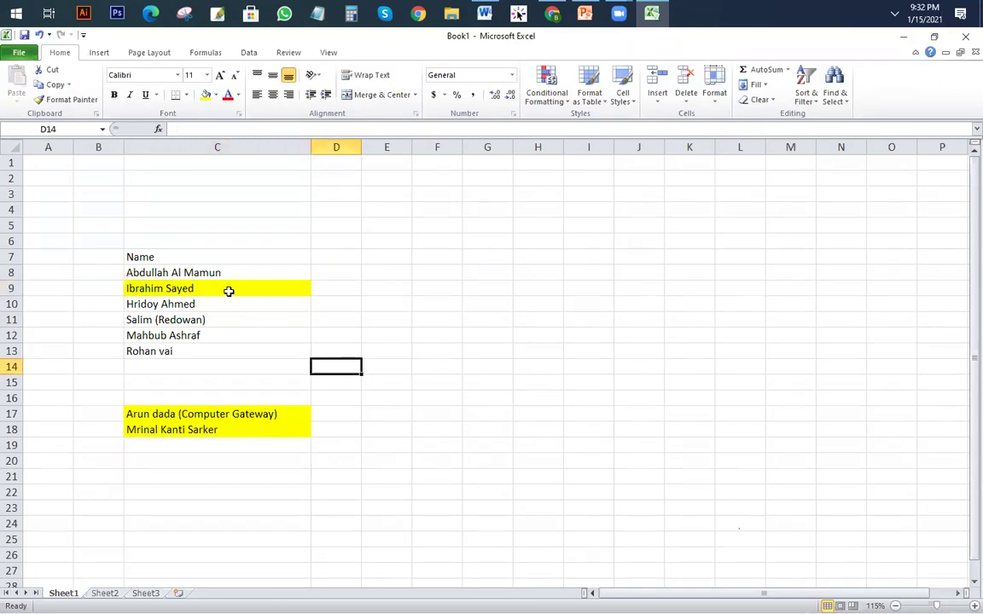
{"action": "left_click", "coordinate": [228, 289]}
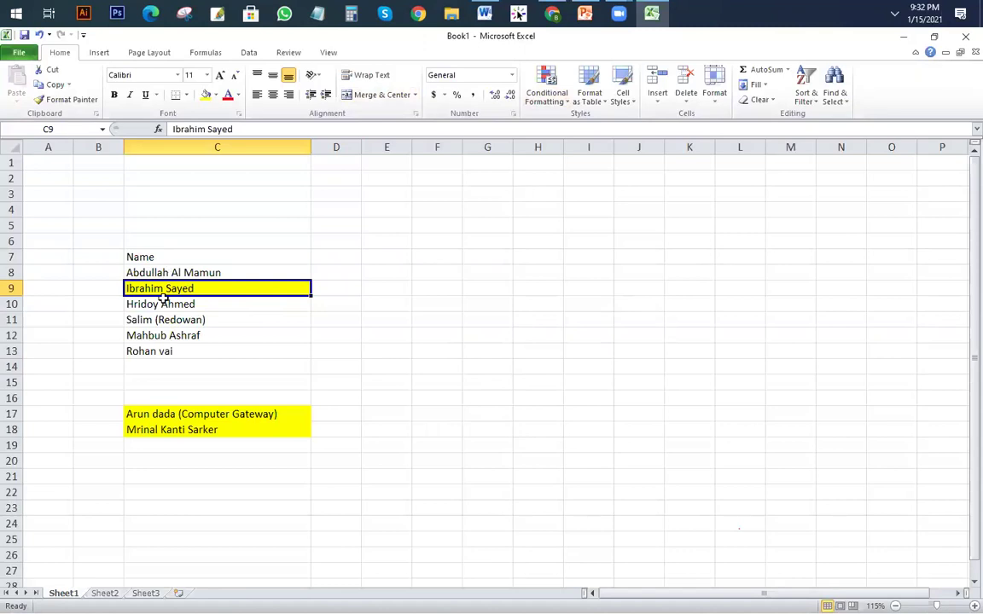
{"action": "left_click", "coordinate": [158, 368]}
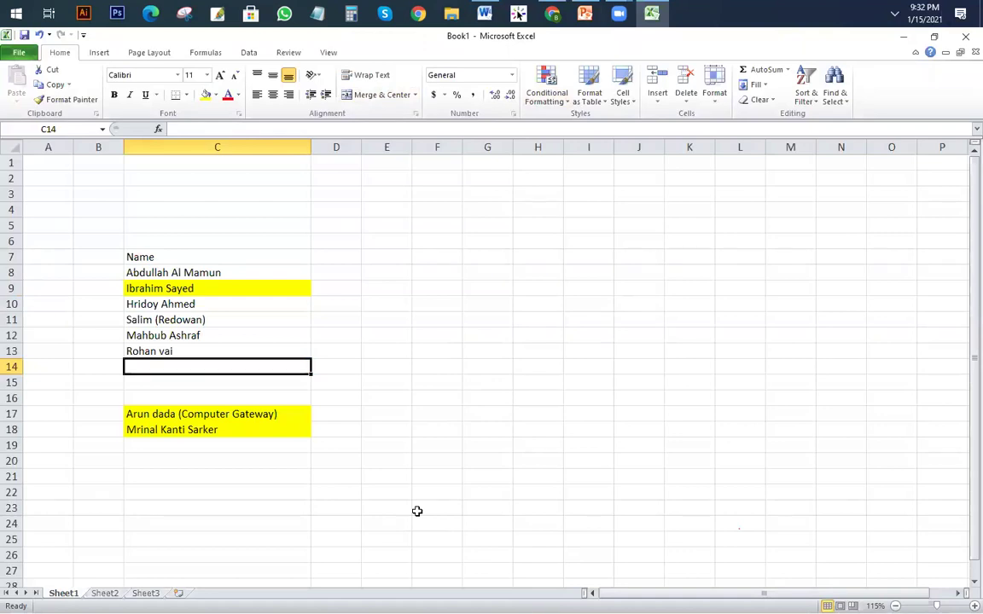
{"action": "left_click", "coordinate": [268, 382]}
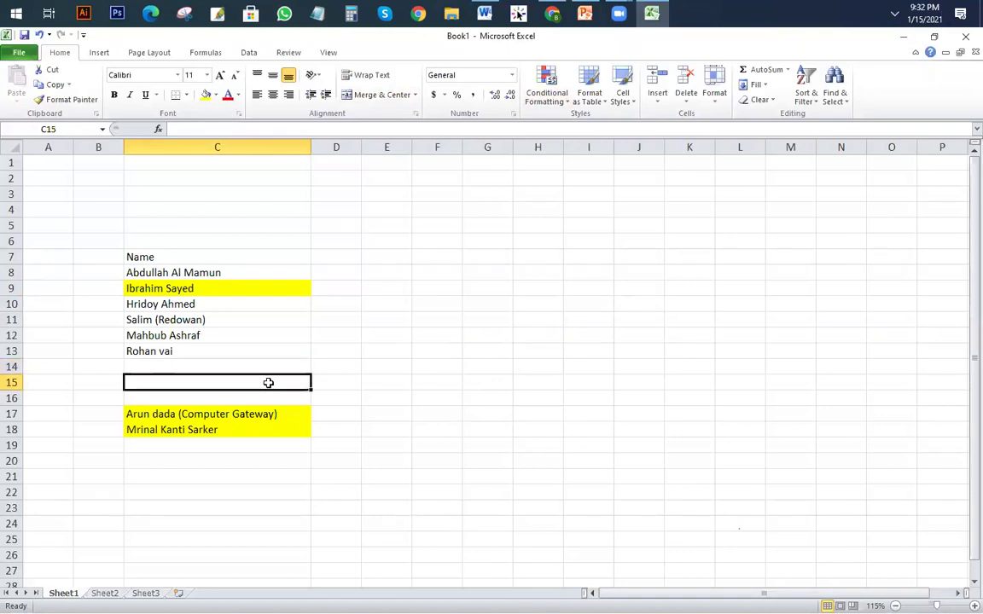
Delete the blank rows 14 to 16
{"action": "left_click_drag", "start_coordinate": [12, 366], "coordinate": [12, 397]}
{"action": "right_click", "coordinate": [11, 380]}
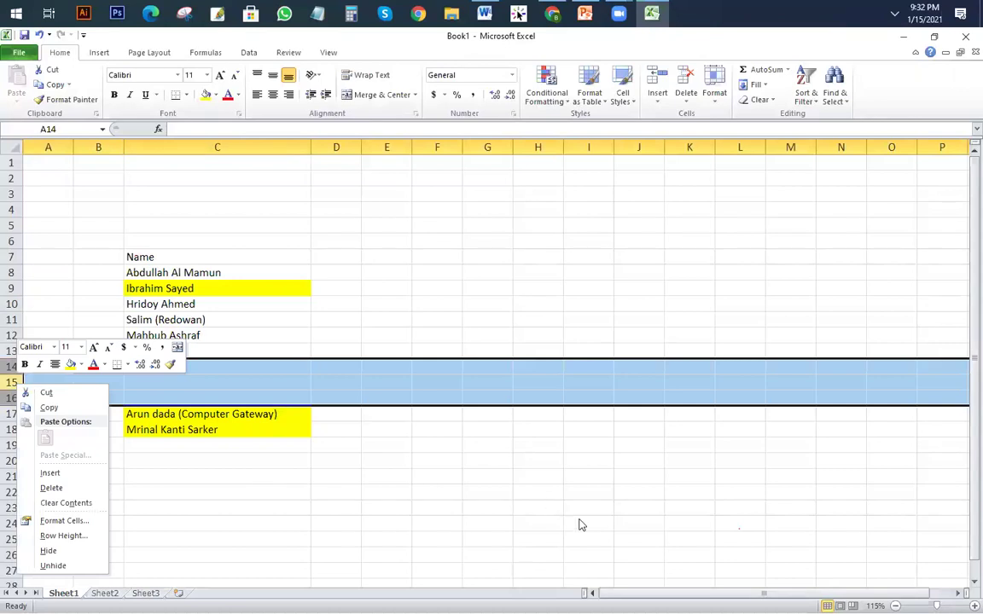
{"action": "key", "text": "Escape"}
{"action": "right_click", "coordinate": [10, 366]}
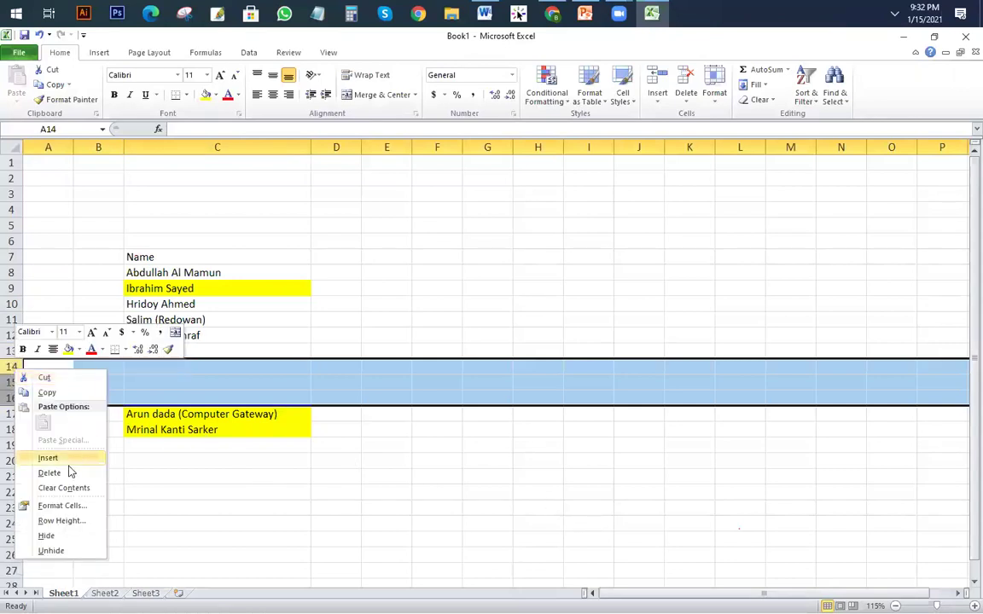
{"action": "left_click", "coordinate": [70, 472]}
{"action": "left_click", "coordinate": [384, 522]}
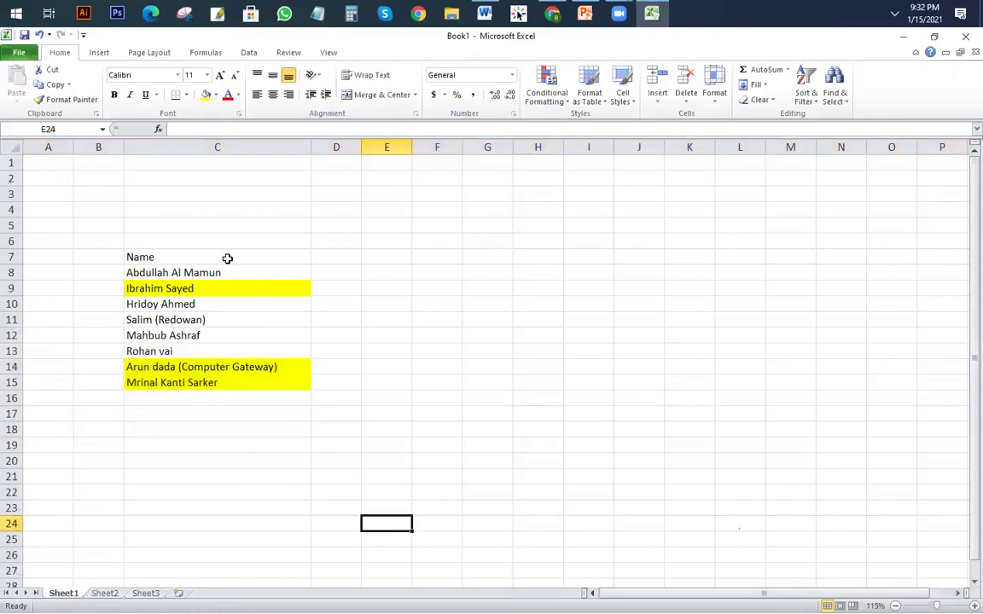
Make the Name header in C7 bold and review the names in C8:C15
{"action": "left_click", "coordinate": [153, 257]}
{"action": "left_click", "coordinate": [113, 94]}
{"action": "left_click", "coordinate": [588, 444]}
{"action": "left_click_drag", "start_coordinate": [244, 272], "coordinate": [247, 375]}
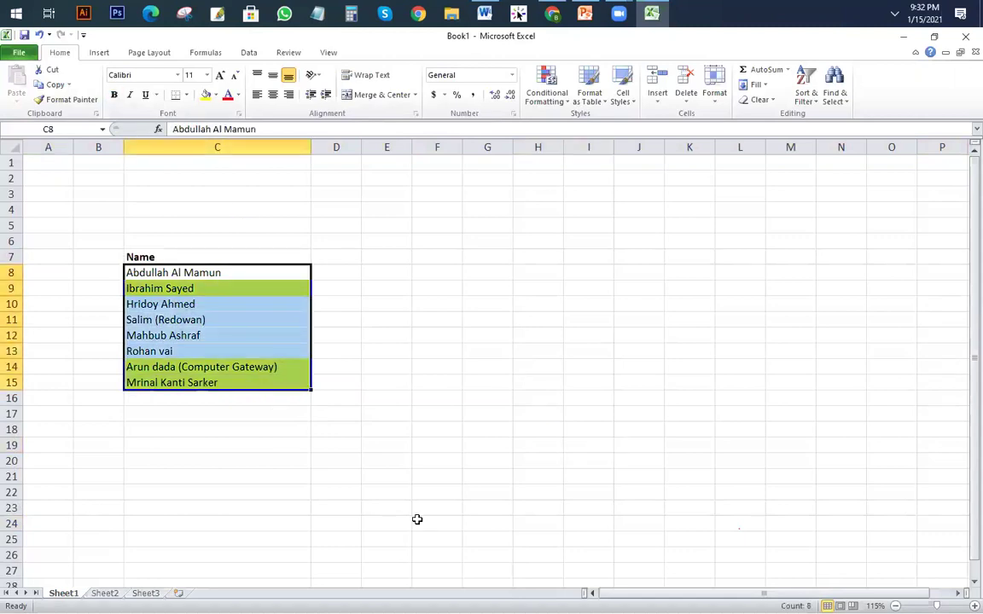
{"action": "left_click", "coordinate": [264, 380]}
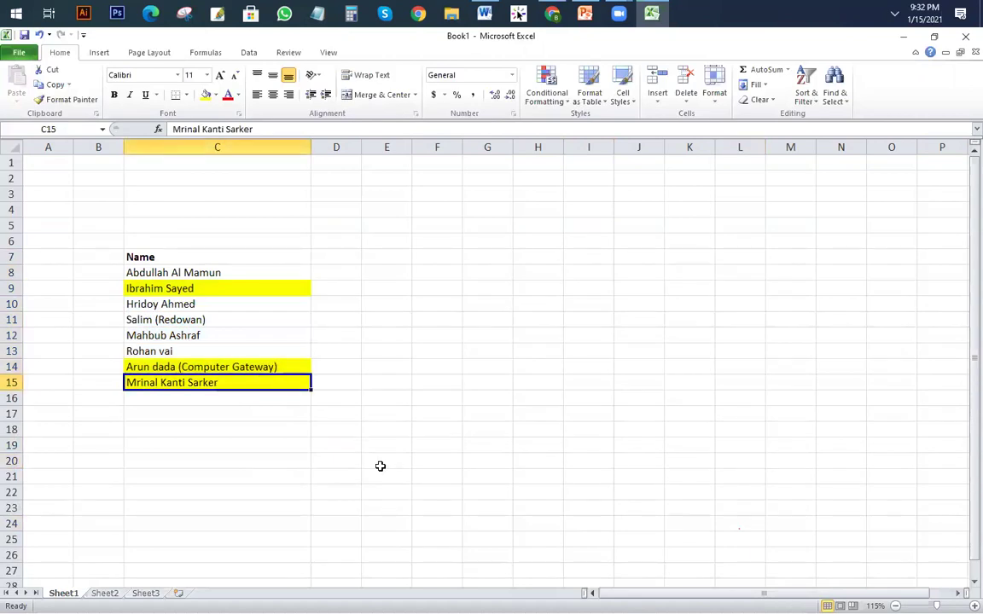
{"action": "left_click", "coordinate": [472, 492]}
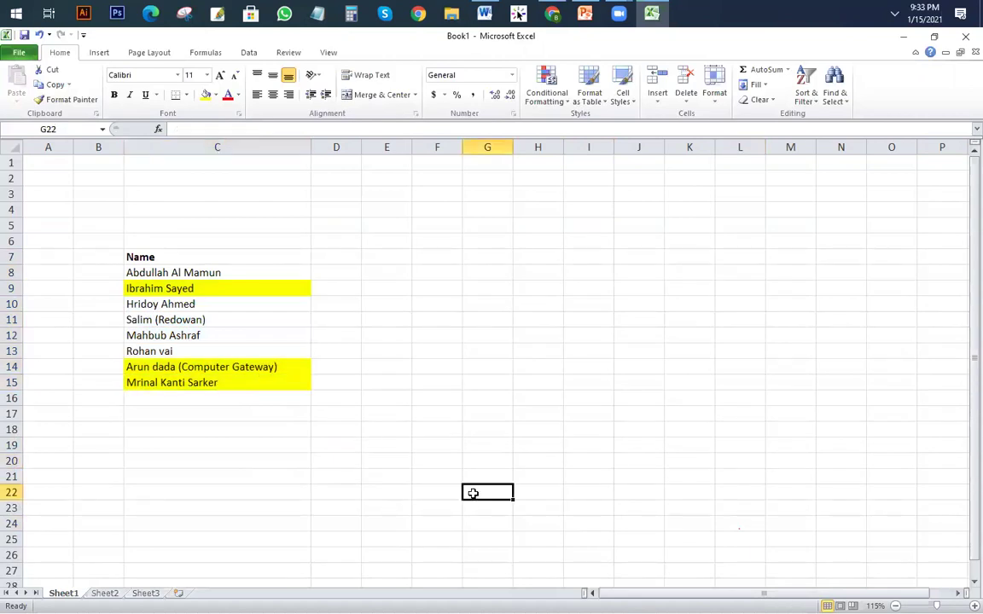
{"action": "left_click", "coordinate": [437, 351]}
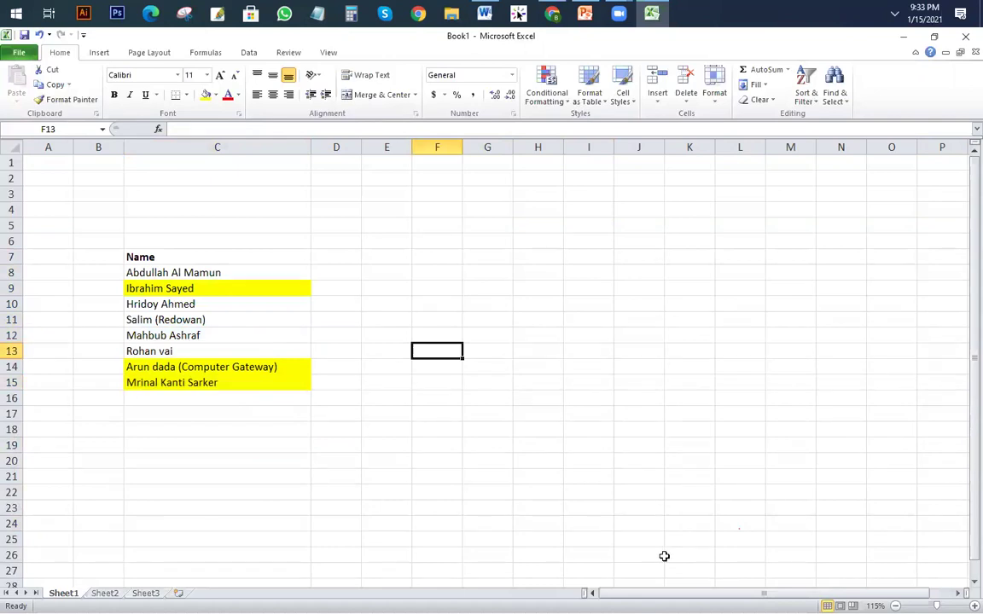
{"action": "key", "text": "Right"}
{"action": "key", "text": "Right"}
{"action": "key", "text": "Right"}
{"action": "key", "text": "Down"}
{"action": "key", "text": "Down"}
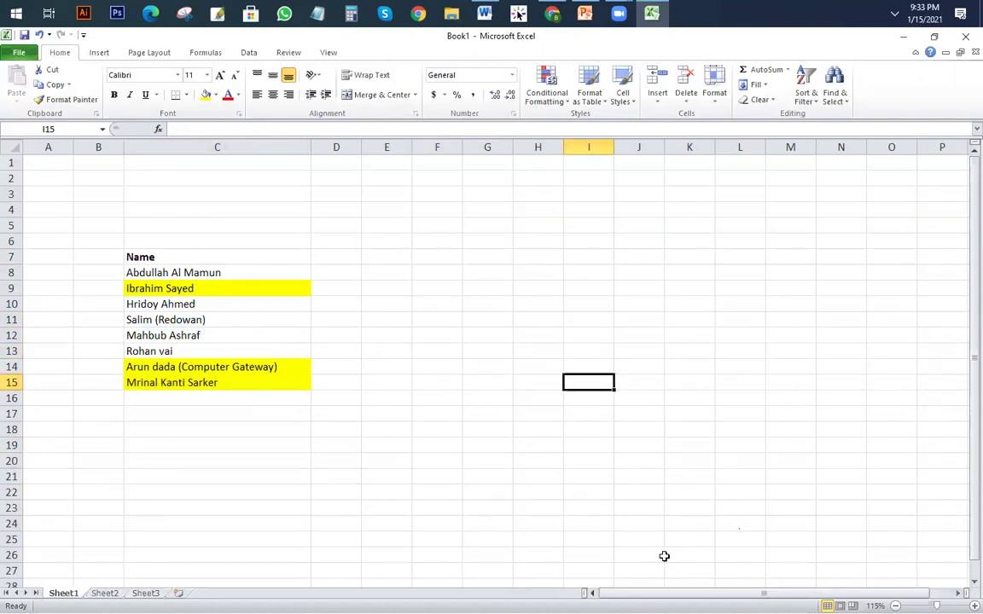
Switch to the Class 09 PowerPoint deck and show slide 3
{"action": "key", "text": "alt+Tab"}
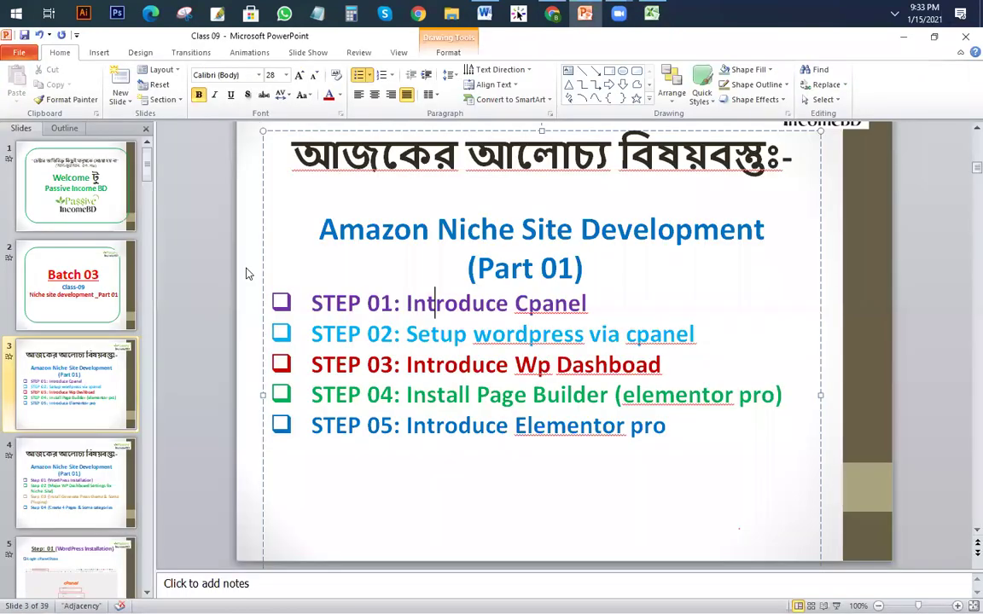
{"action": "left_click", "coordinate": [65, 269]}
{"action": "left_click", "coordinate": [68, 345]}
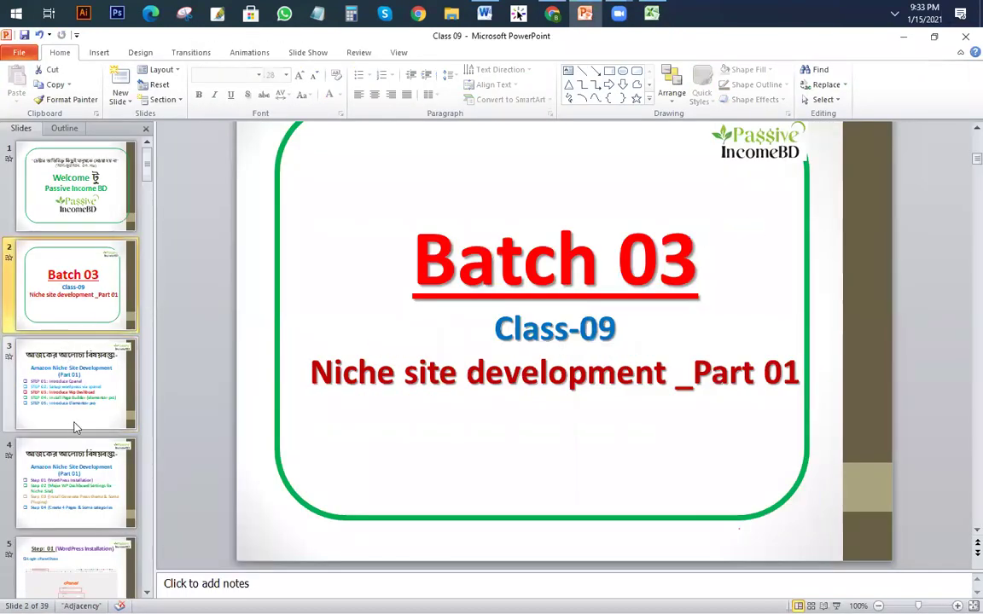
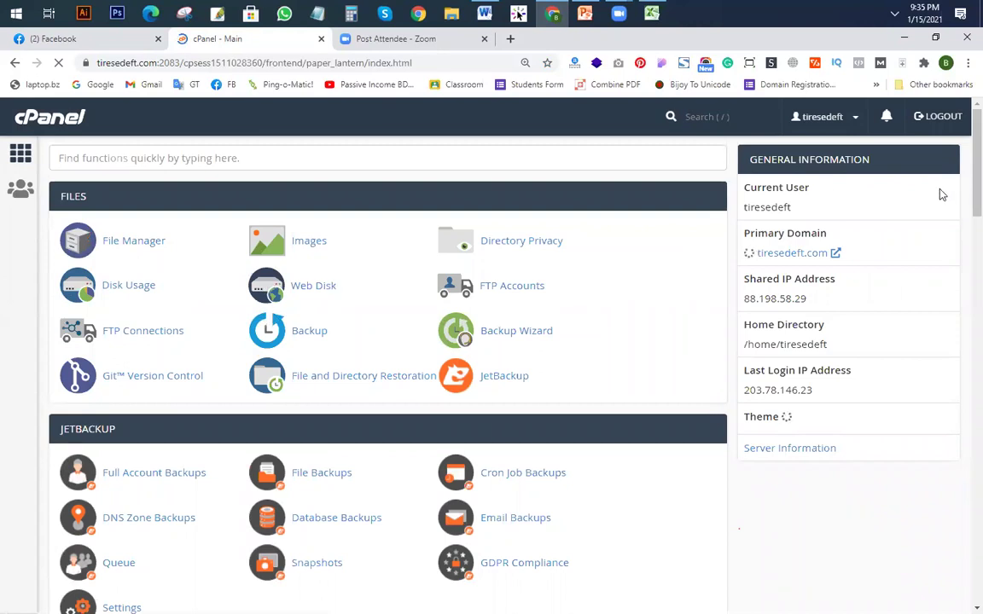
Open the Change Style page from the tiresedeft account menu in the header
{"action": "left_click", "coordinate": [859, 121]}
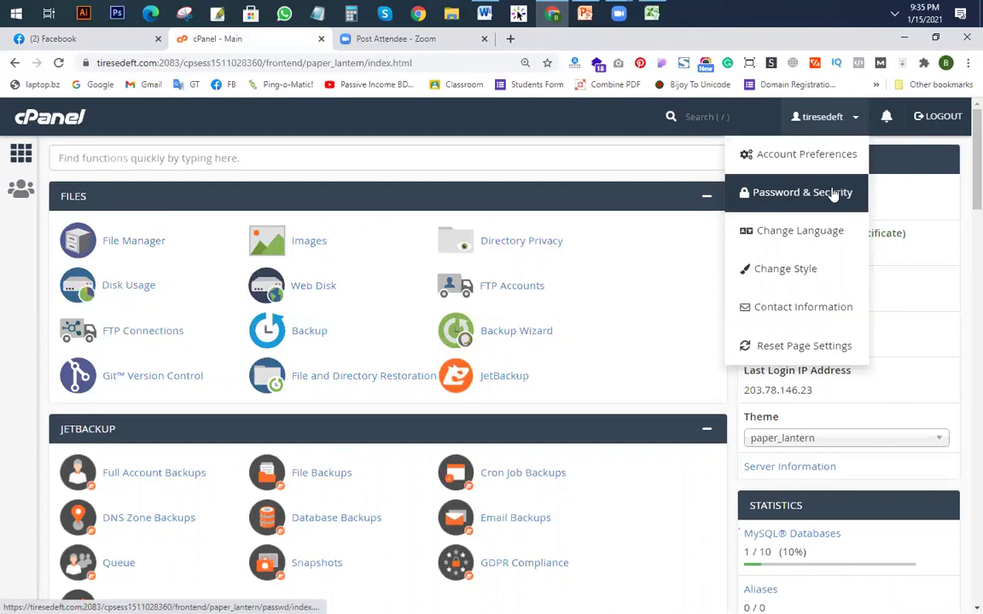
{"action": "left_click", "coordinate": [784, 269]}
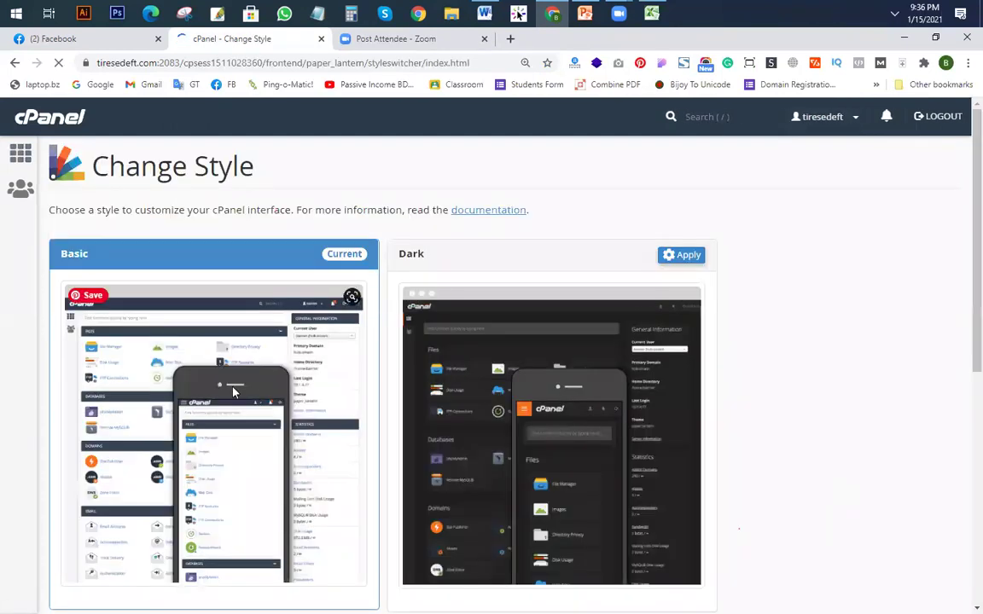
{"action": "scroll", "coordinate": [129, 368], "scroll_direction": "down", "scroll_amount": 1}
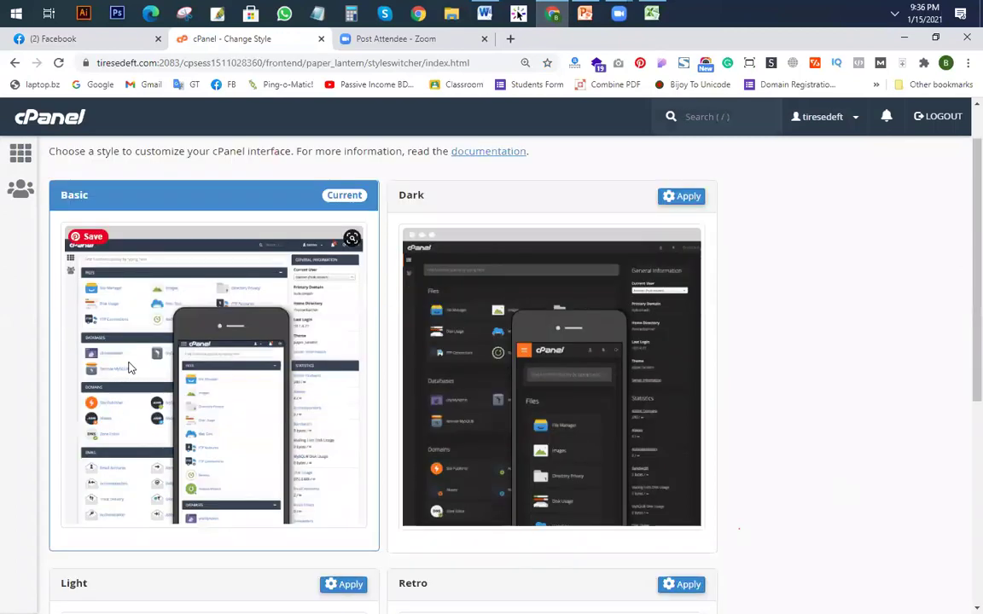
{"action": "scroll", "coordinate": [129, 368], "scroll_direction": "down", "scroll_amount": 1}
{"action": "scroll", "coordinate": [578, 280], "scroll_direction": "down", "scroll_amount": 3}
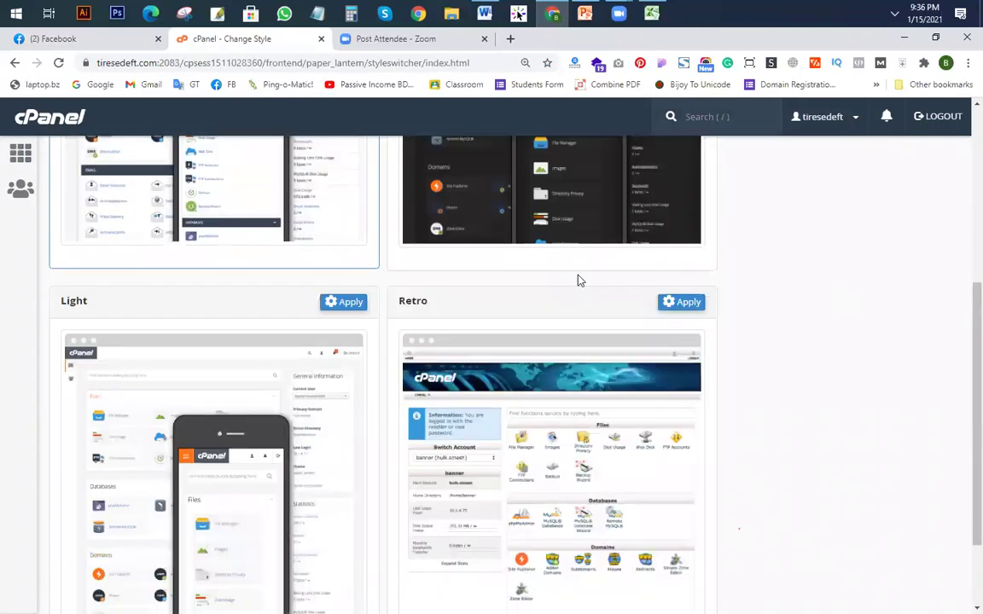
{"action": "scroll", "coordinate": [610, 498], "scroll_direction": "down", "scroll_amount": 2}
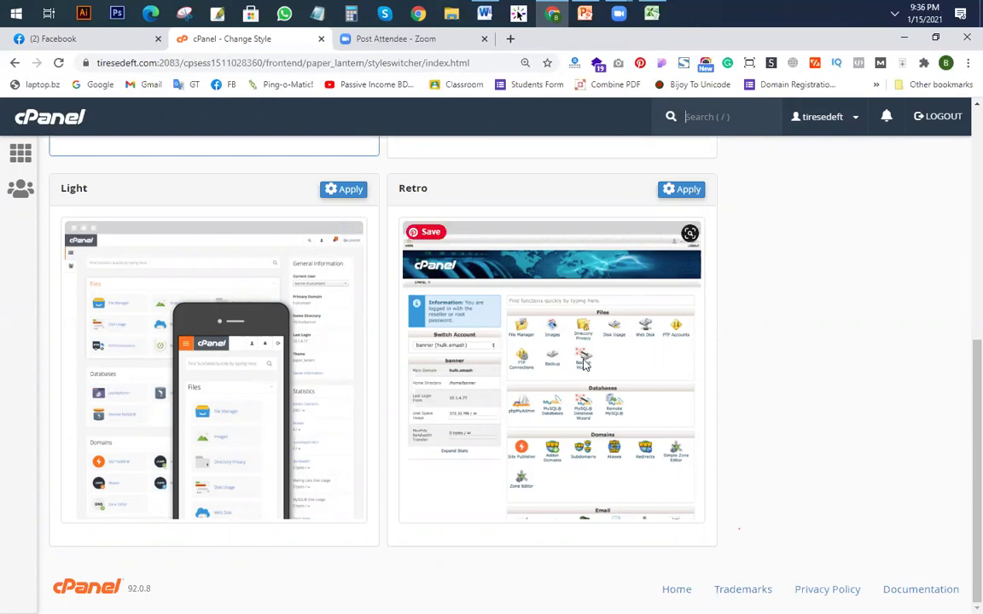
{"action": "scroll", "coordinate": [395, 406], "scroll_direction": "up", "scroll_amount": 5}
{"action": "scroll", "coordinate": [184, 376], "scroll_direction": "down", "scroll_amount": 1}
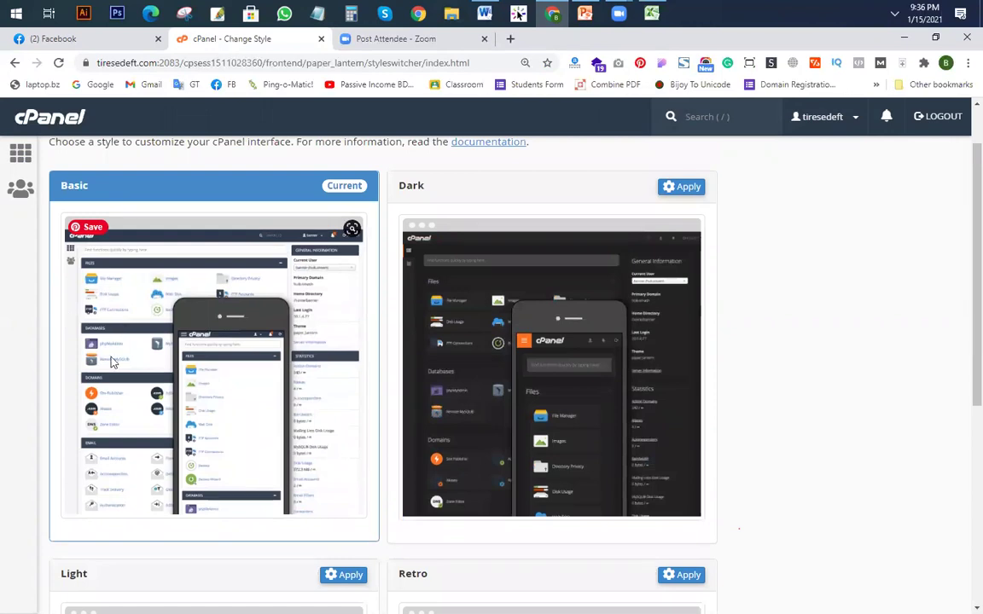
{"action": "scroll", "coordinate": [146, 307], "scroll_direction": "down", "scroll_amount": 5}
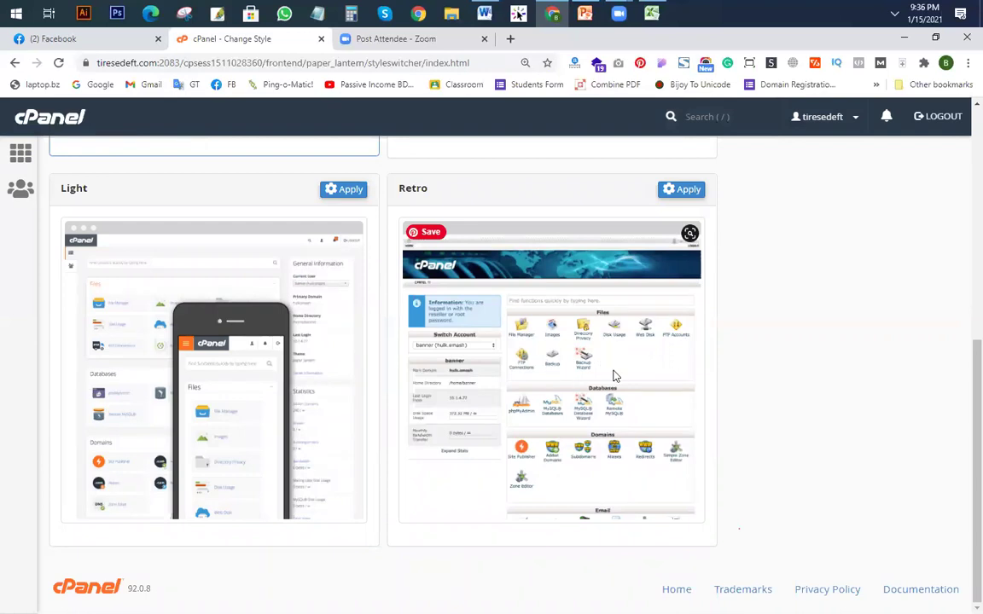
{"action": "scroll", "coordinate": [550, 337], "scroll_direction": "up", "scroll_amount": 5}
{"action": "scroll", "coordinate": [139, 293], "scroll_direction": "down", "scroll_amount": 5}
{"action": "scroll", "coordinate": [634, 406], "scroll_direction": "up", "scroll_amount": 4}
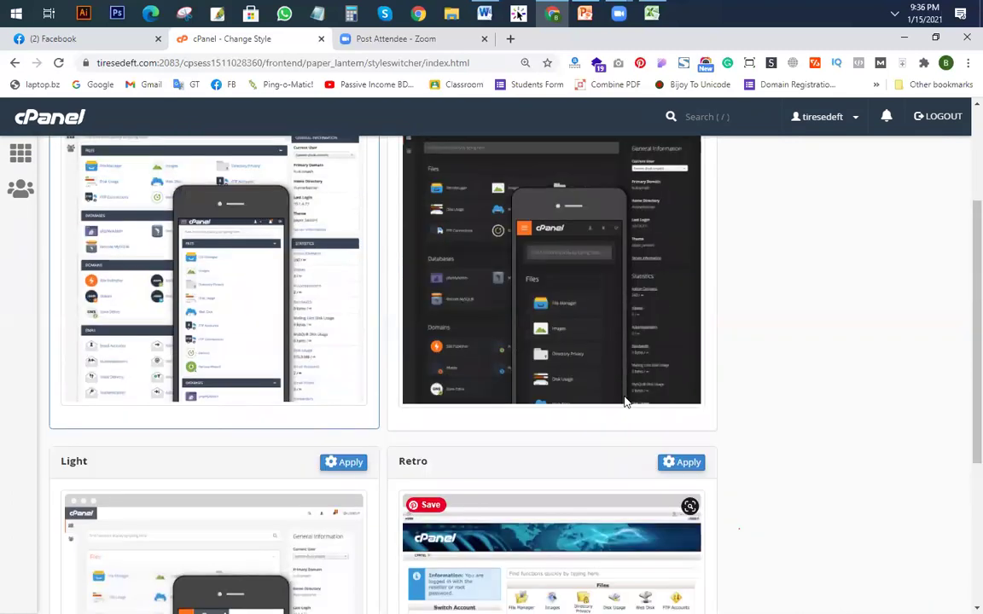
{"action": "scroll", "coordinate": [248, 345], "scroll_direction": "down", "scroll_amount": 3}
{"action": "scroll", "coordinate": [239, 464], "scroll_direction": "down", "scroll_amount": 2}
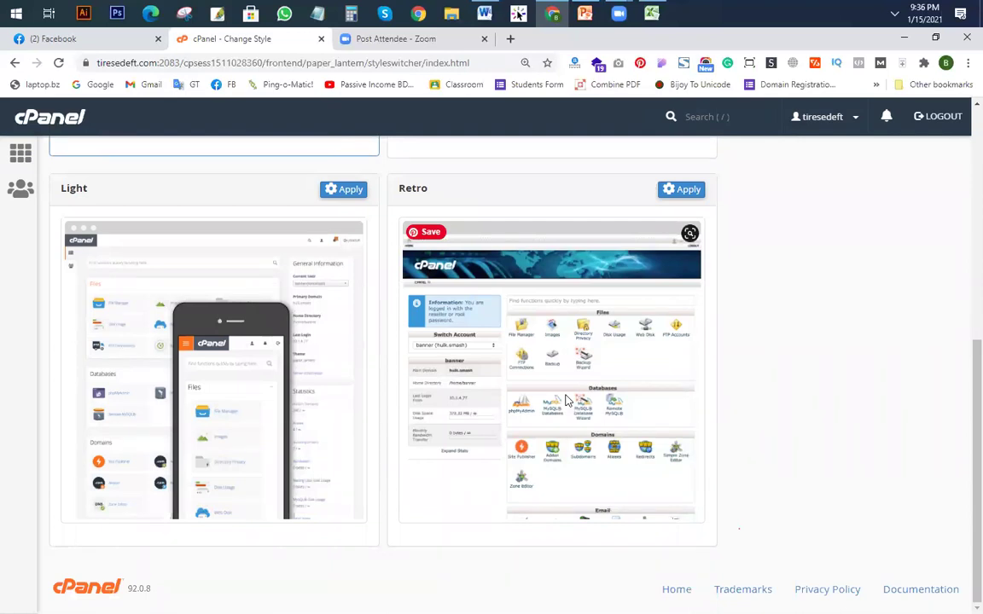
{"action": "scroll", "coordinate": [408, 373], "scroll_direction": "up", "scroll_amount": 5}
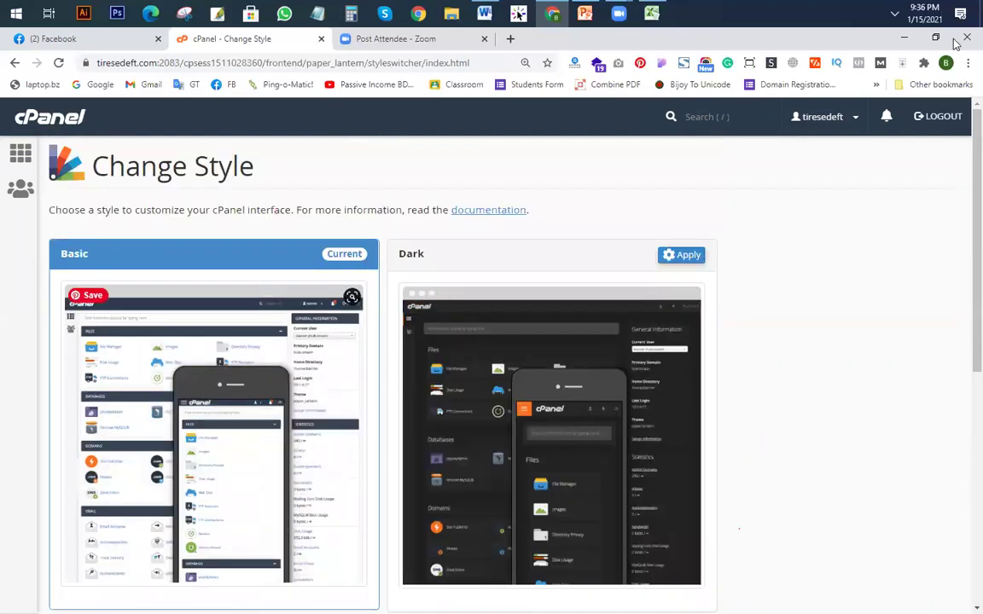
{"action": "left_click", "coordinate": [819, 117]}
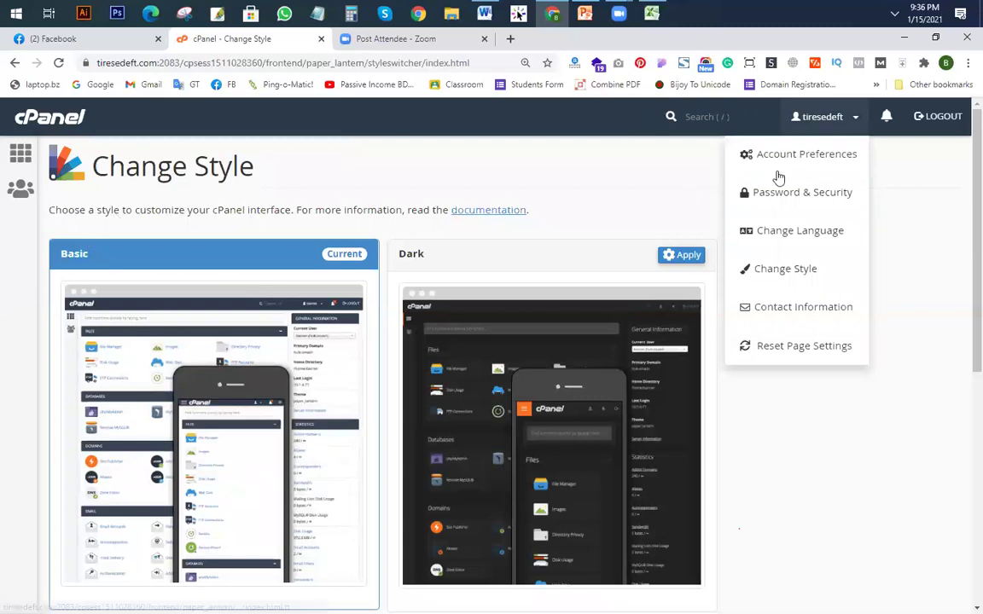
{"action": "left_click", "coordinate": [424, 165]}
Return to the cPanel home dashboard and look over the account name in the header
{"action": "left_click", "coordinate": [21, 152]}
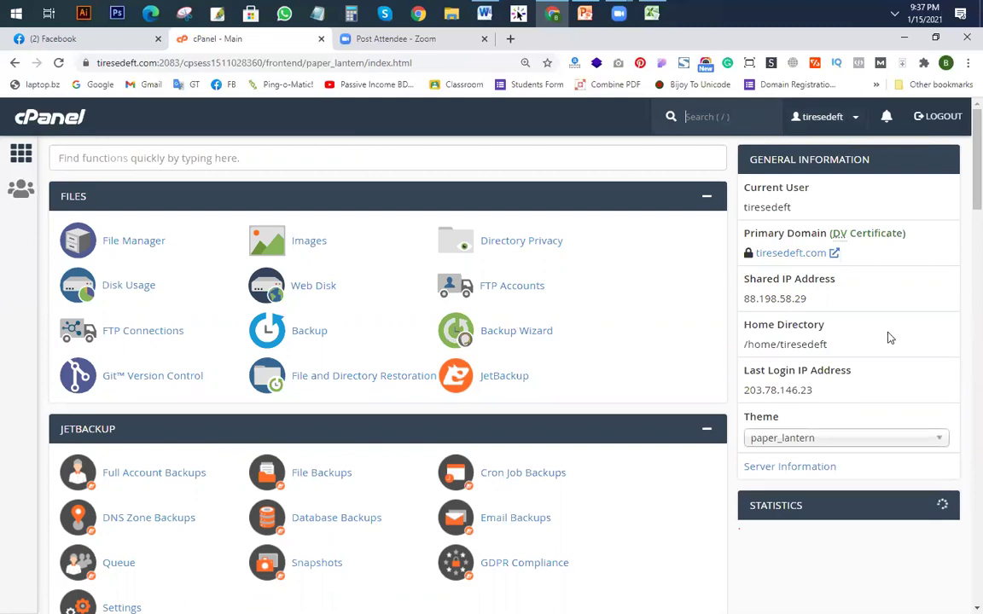
{"action": "scroll", "coordinate": [890, 358], "scroll_direction": "down", "scroll_amount": 3}
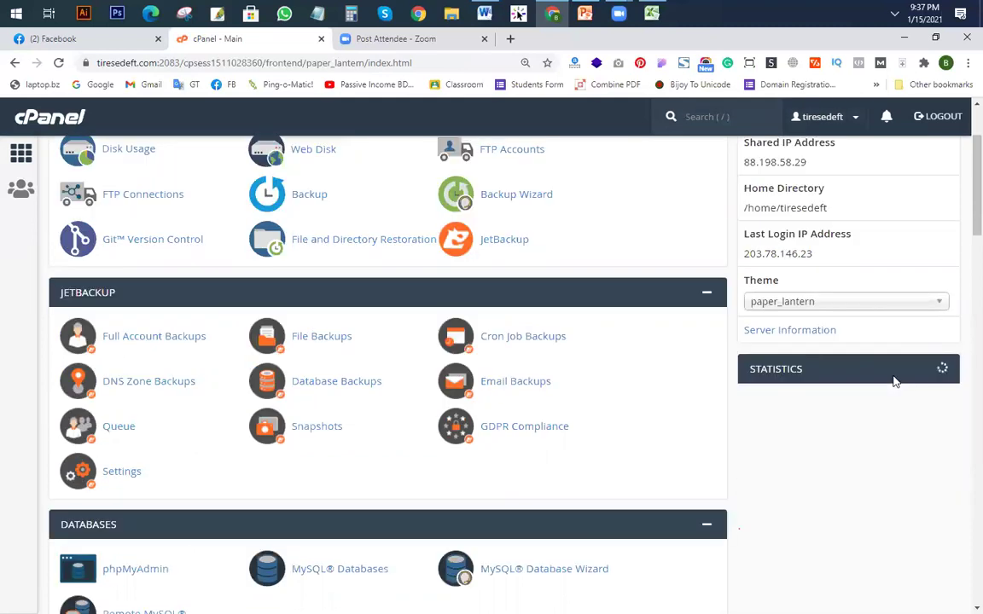
{"action": "left_click", "coordinate": [267, 324]}
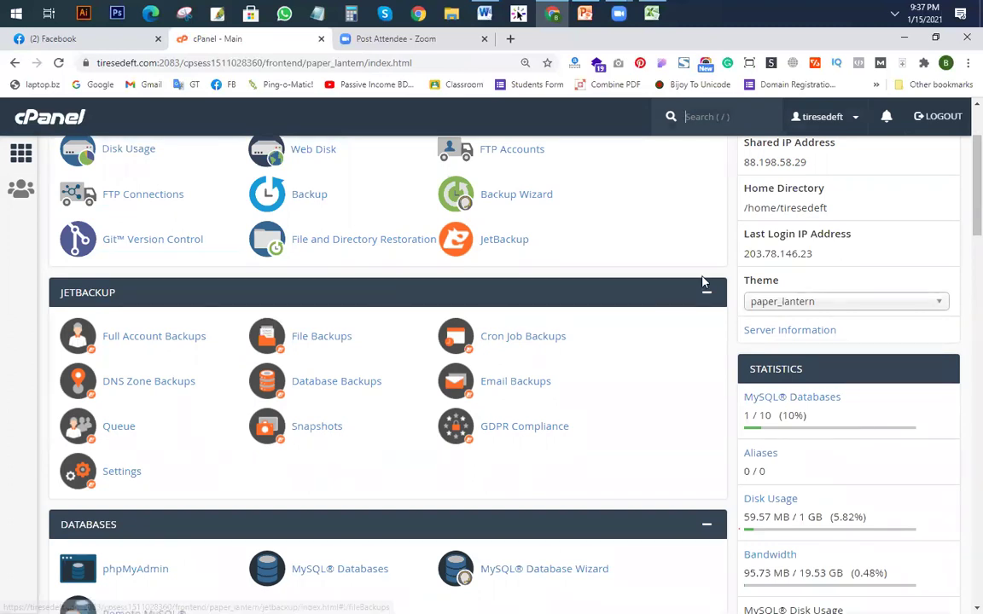
{"action": "scroll", "coordinate": [930, 307], "scroll_direction": "down", "scroll_amount": 3}
{"action": "scroll", "coordinate": [928, 294], "scroll_direction": "up", "scroll_amount": 5}
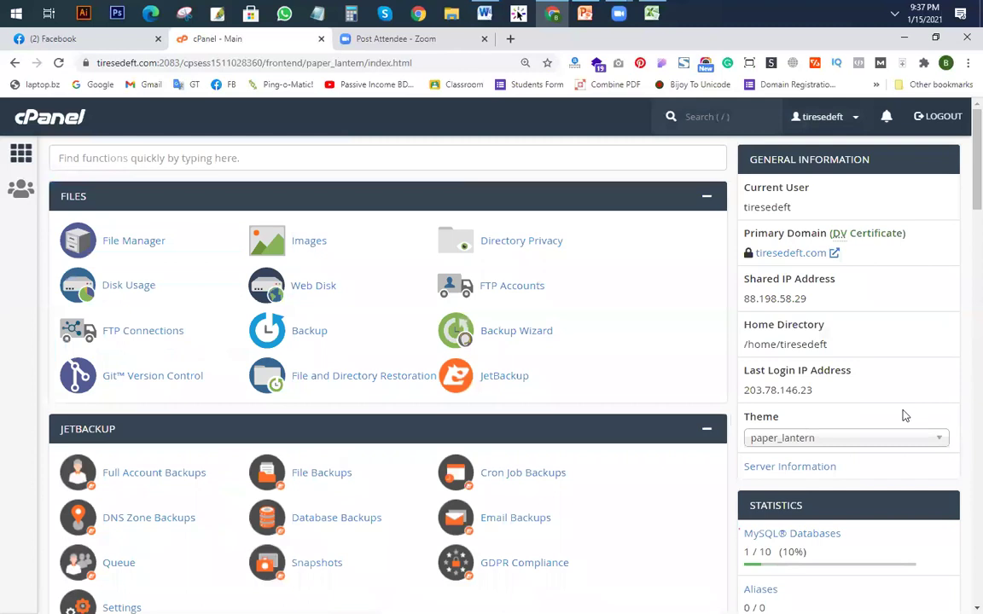
{"action": "key", "text": "/"}
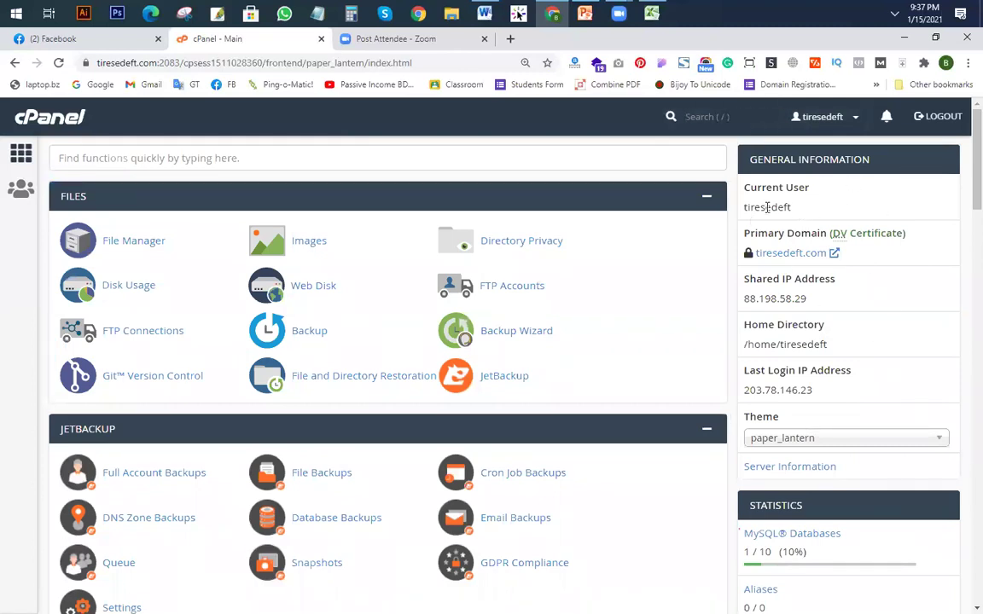
{"action": "double_click", "coordinate": [767, 208]}
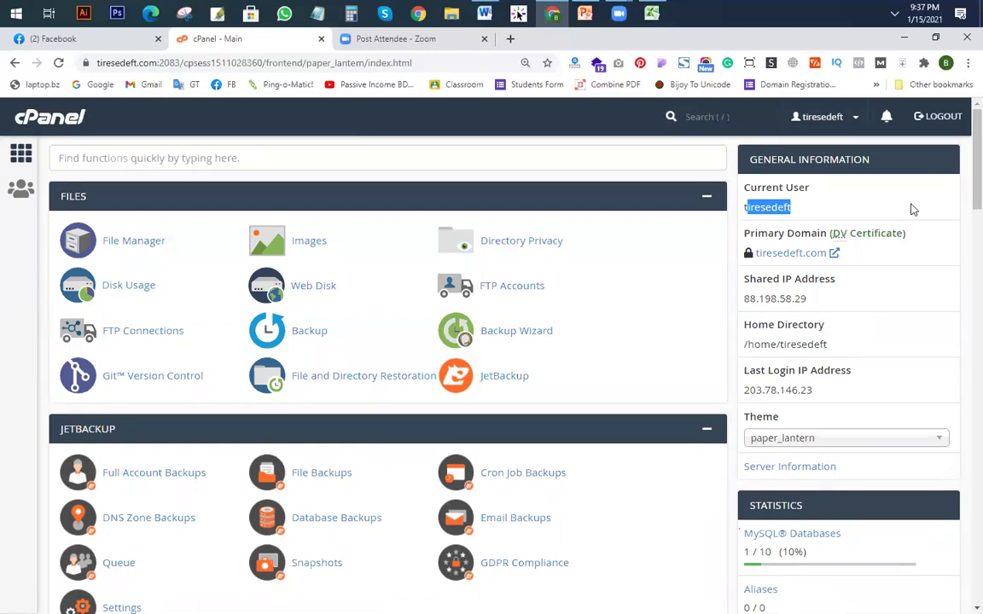
{"action": "left_click", "coordinate": [858, 213]}
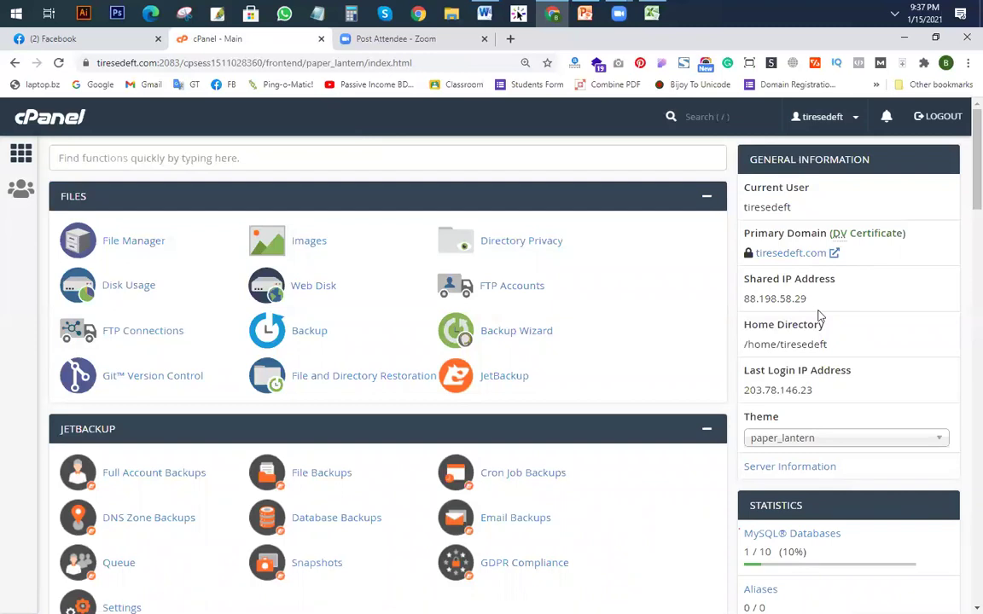
Scroll the Statistics panel to check disk usage (59.57 MB of 1 GB) and bandwidth (95.73 MB)
{"action": "scroll", "coordinate": [887, 316], "scroll_direction": "down", "scroll_amount": 1}
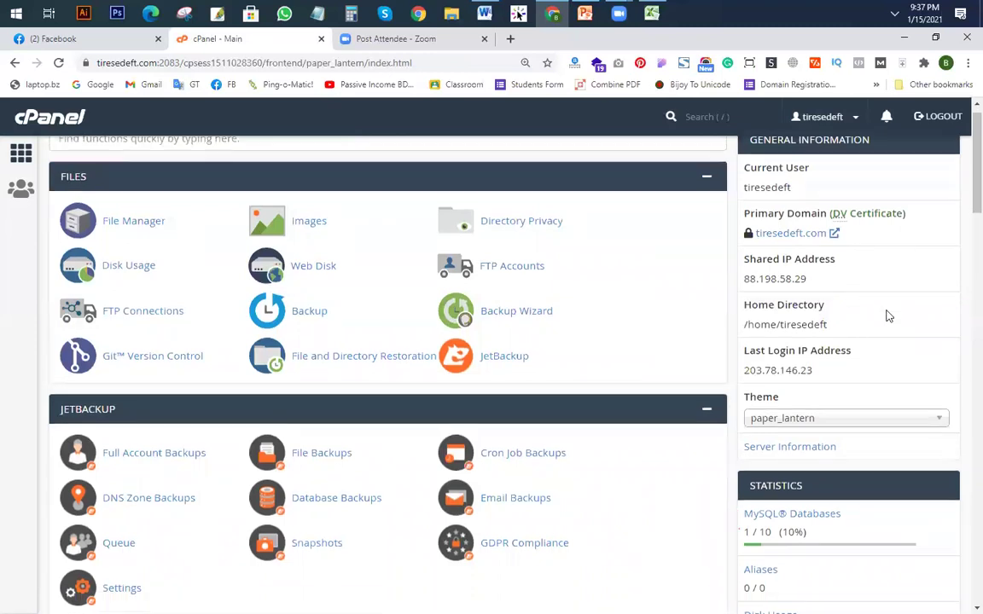
{"action": "scroll", "coordinate": [885, 307], "scroll_direction": "down", "scroll_amount": 2}
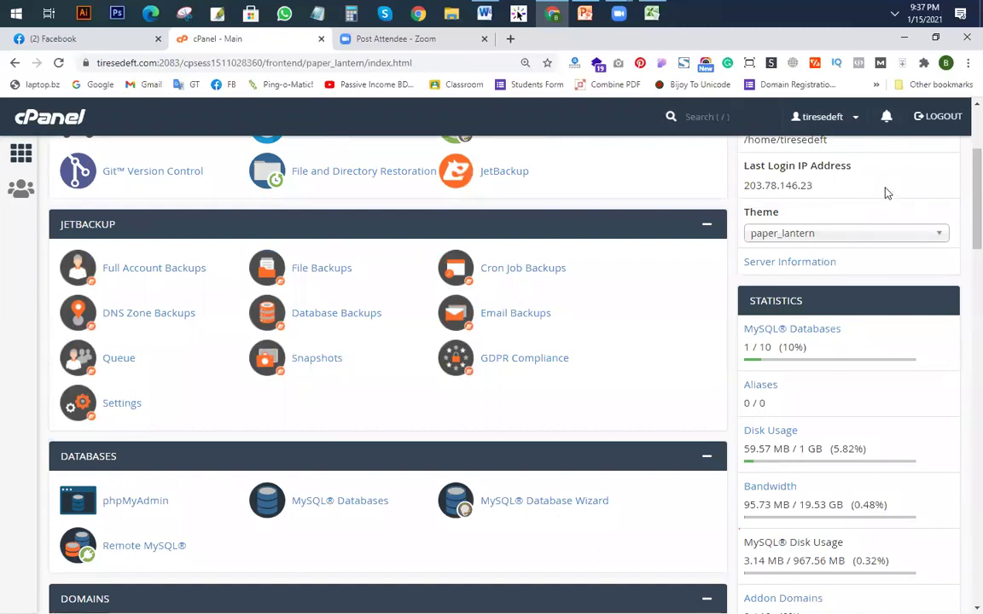
{"action": "scroll", "coordinate": [906, 258], "scroll_direction": "down", "scroll_amount": 1}
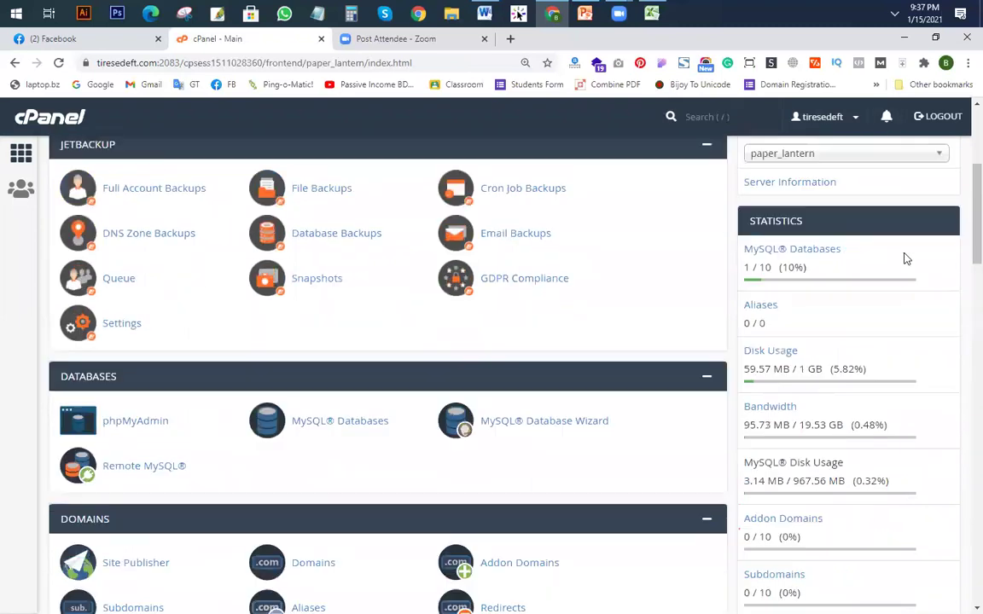
{"action": "scroll", "coordinate": [906, 258], "scroll_direction": "down", "scroll_amount": 2}
{"action": "double_click", "coordinate": [802, 251]}
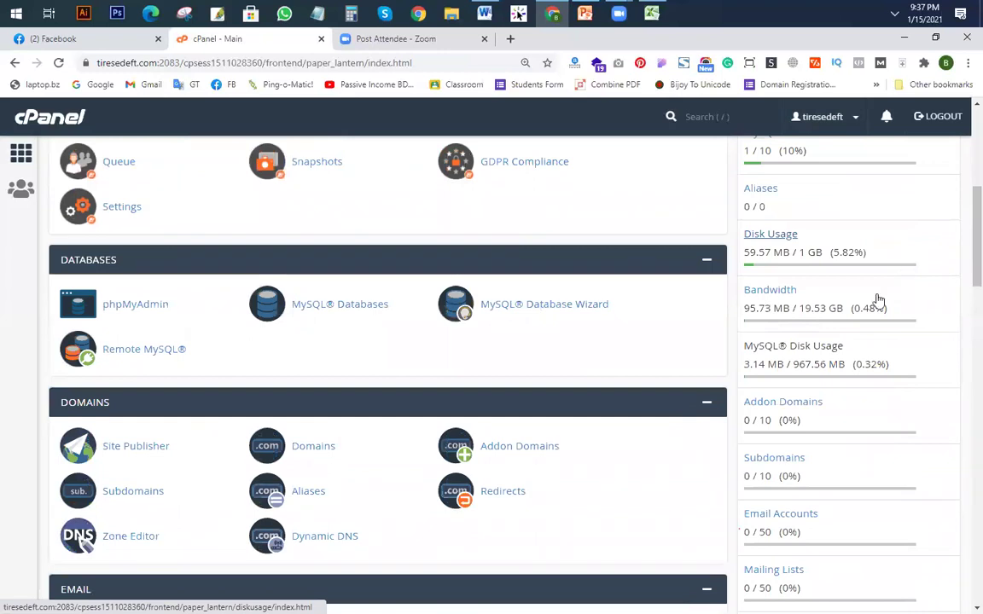
{"action": "scroll", "coordinate": [790, 271], "scroll_direction": "down", "scroll_amount": 1}
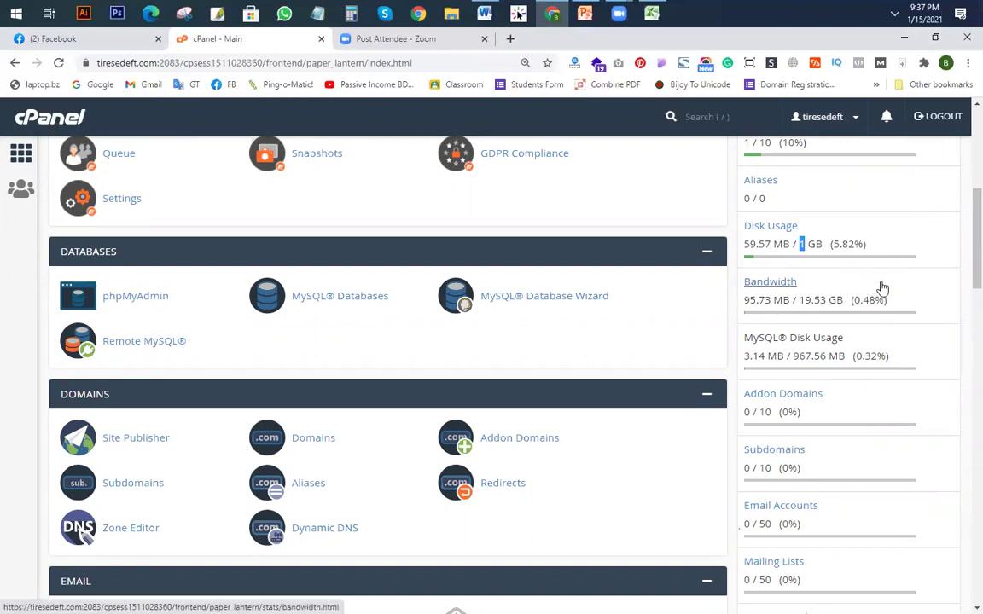
{"action": "left_click", "coordinate": [801, 244]}
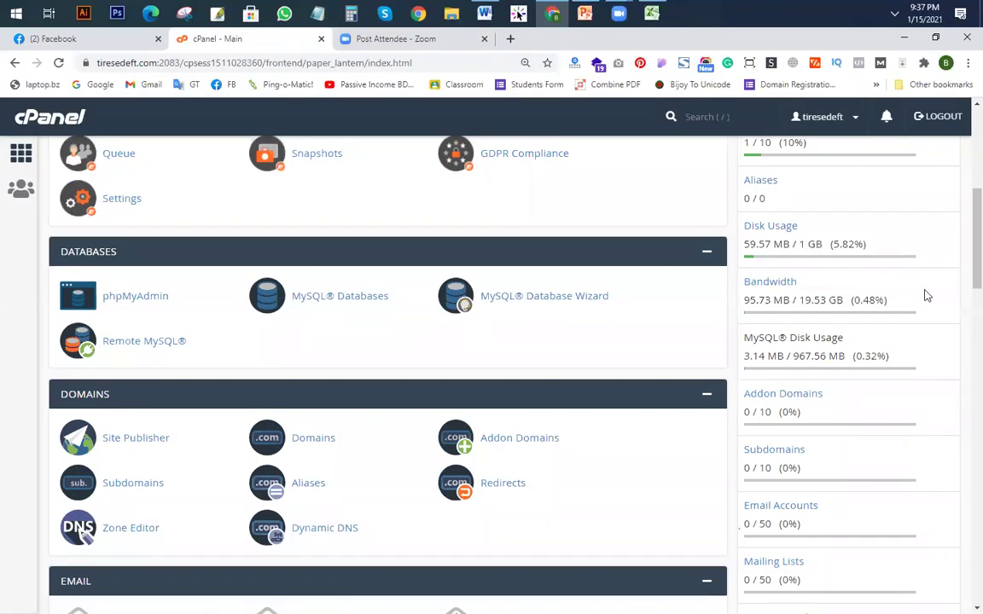
{"action": "key", "text": "super+r"}
{"action": "type", "text": "cal"}
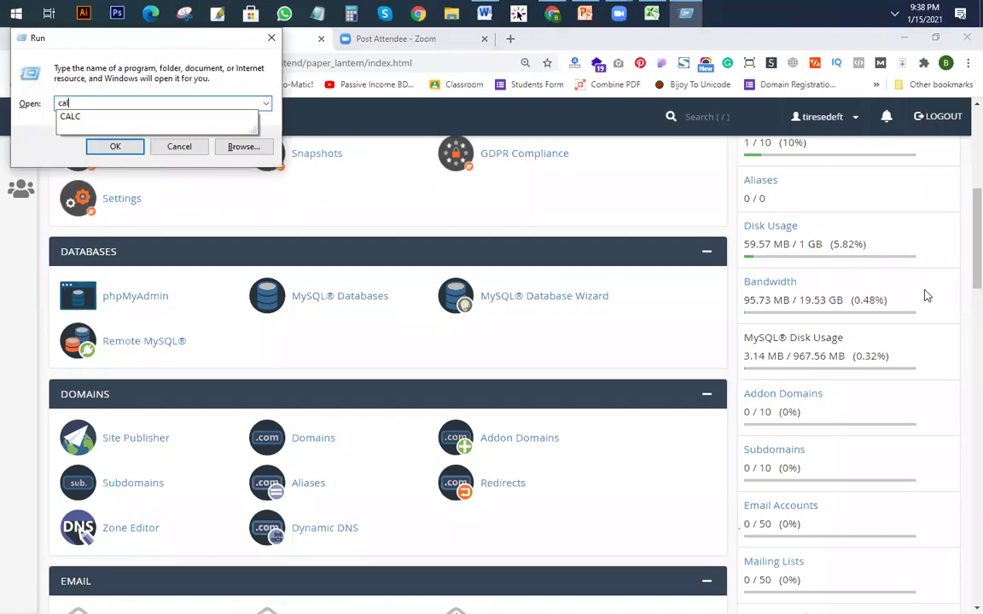
{"action": "type", "text": "c"}
{"action": "key", "text": "Return"}
{"action": "type", "text": "1024"}
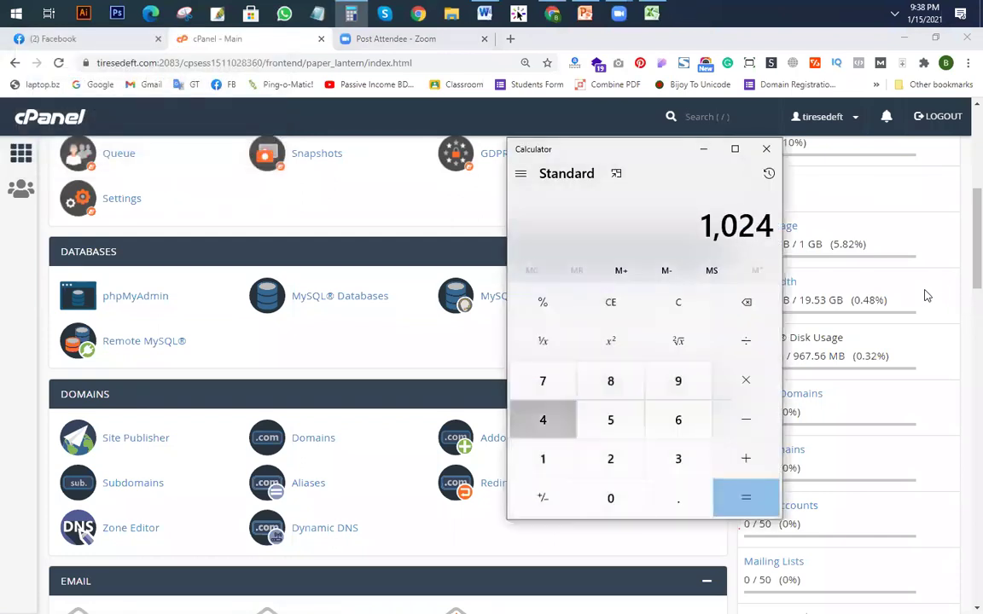
{"action": "type", "text": "*5"}
{"action": "key", "text": "Return"}
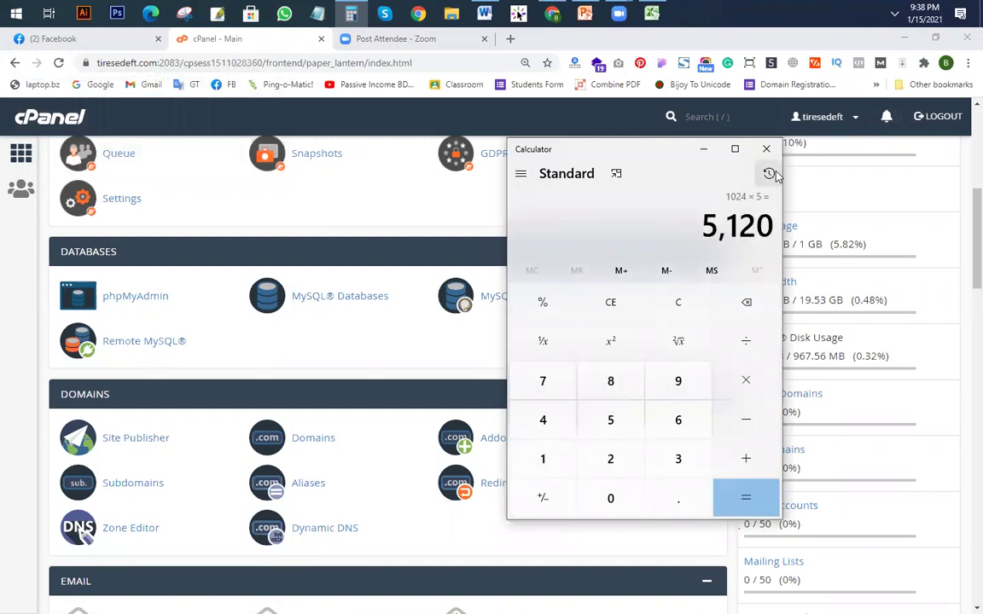
{"action": "left_click", "coordinate": [766, 148]}
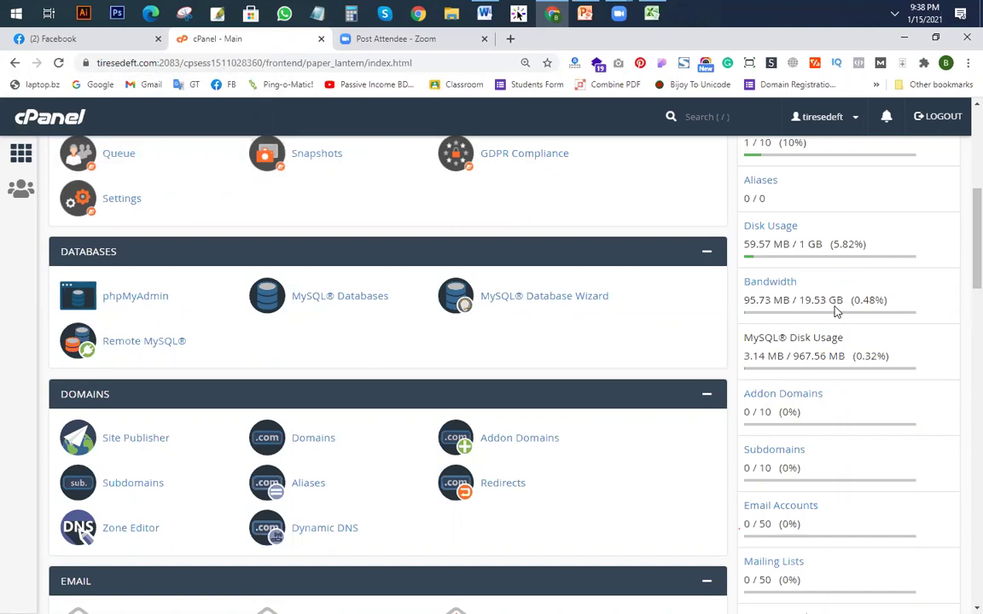
{"action": "scroll", "coordinate": [837, 312], "scroll_direction": "up", "scroll_amount": 3}
{"action": "scroll", "coordinate": [856, 331], "scroll_direction": "down", "scroll_amount": 9}
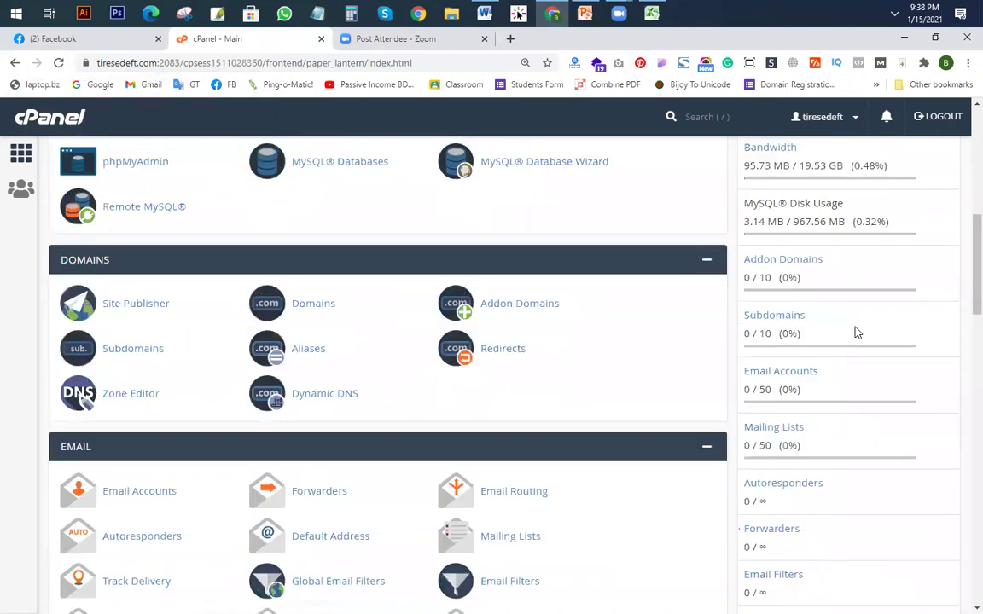
{"action": "scroll", "coordinate": [802, 371], "scroll_direction": "down", "scroll_amount": 2}
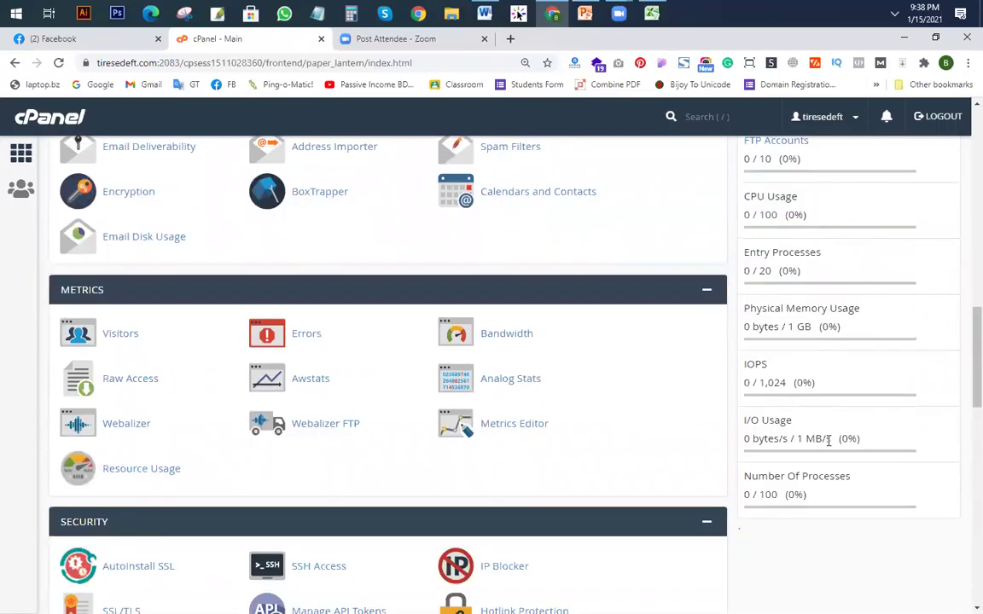
{"action": "scroll", "coordinate": [807, 388], "scroll_direction": "up", "scroll_amount": 3}
{"action": "scroll", "coordinate": [831, 389], "scroll_direction": "up", "scroll_amount": 3}
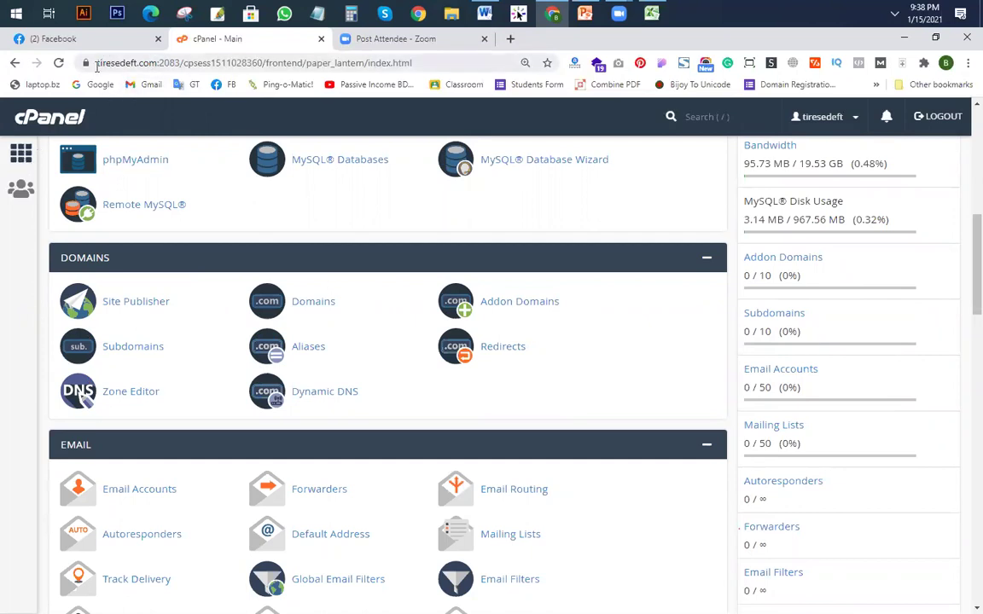
{"action": "left_click", "coordinate": [141, 62]}
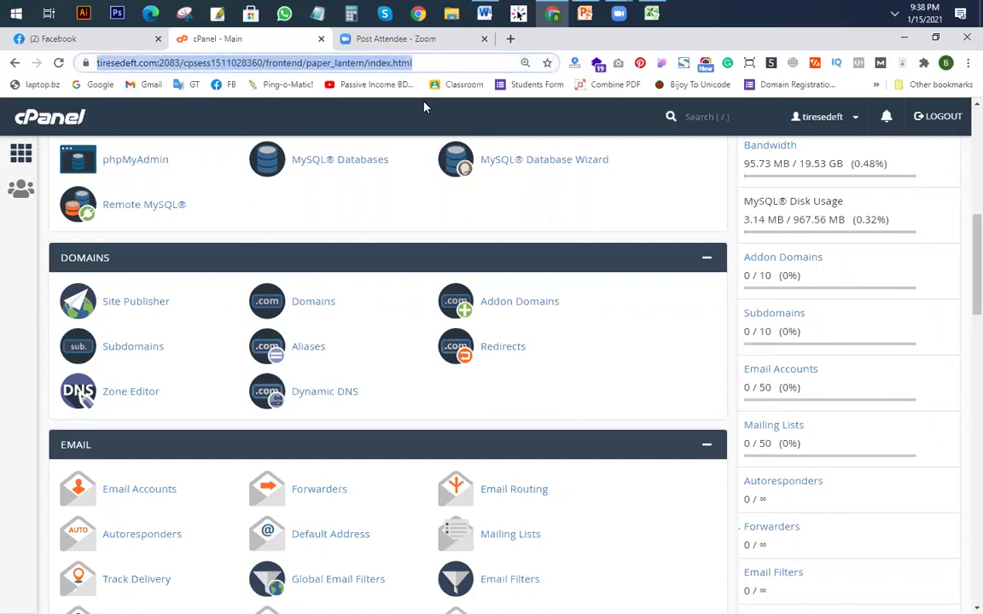
{"action": "left_click", "coordinate": [98, 63]}
{"action": "key", "text": "Right"}
{"action": "key", "text": "Right"}
{"action": "key", "text": "Right"}
{"action": "key", "text": "Right"}
{"action": "key", "text": "Right"}
{"action": "key", "text": "Right"}
{"action": "key", "text": "Right"}
{"action": "key", "text": "Right"}
{"action": "key", "text": "Right"}
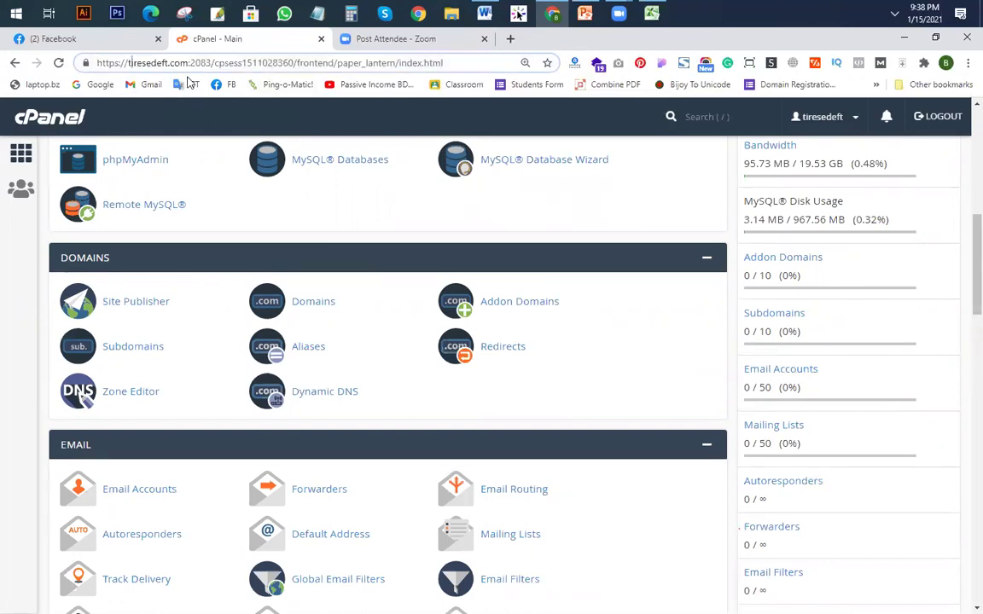
{"action": "type", "text": "shop."}
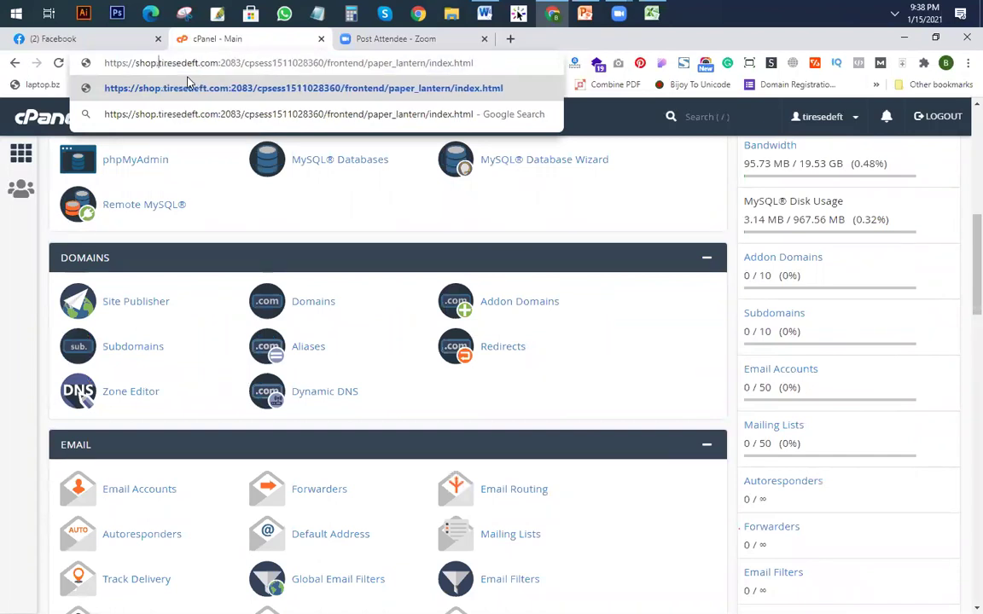
{"action": "key", "text": "BackSpace"}
{"action": "key", "text": "BackSpace"}
{"action": "key", "text": "BackSpace"}
{"action": "key", "text": "BackSpace"}
{"action": "key", "text": "BackSpace"}
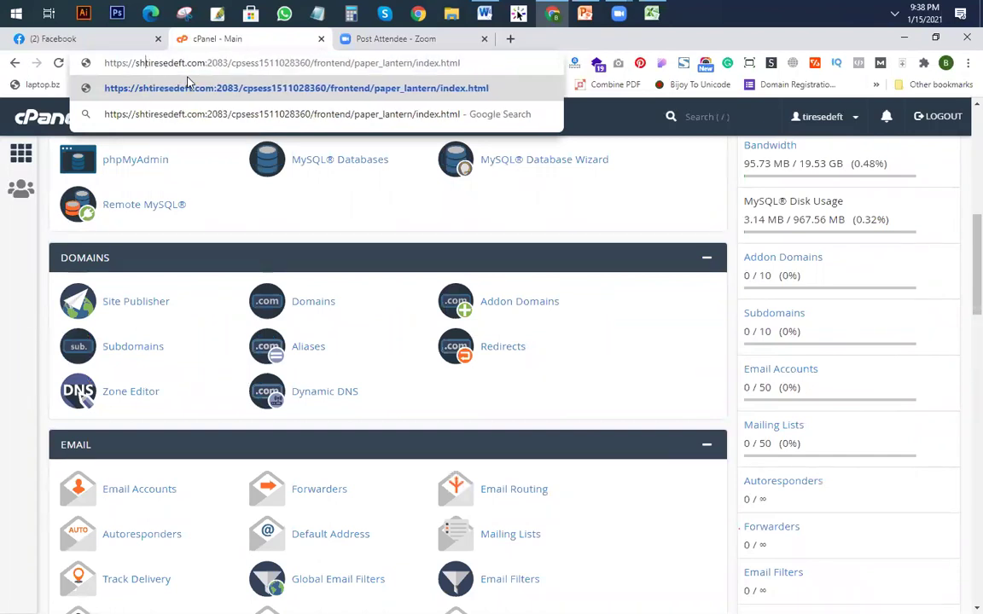
{"action": "type", "text": "emon."}
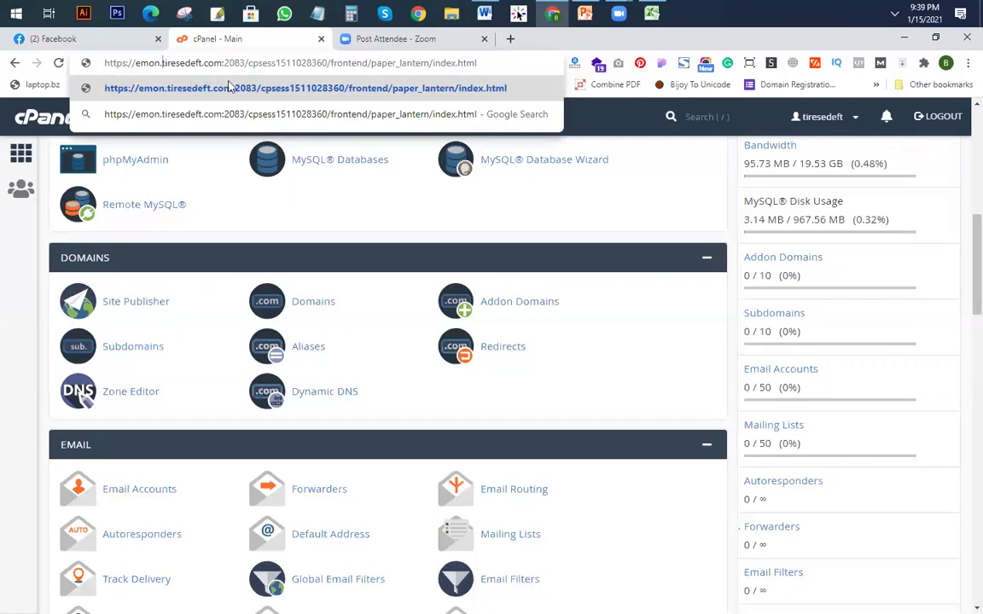
{"action": "key", "text": "BackSpace"}
{"action": "key", "text": "BackSpace"}
{"action": "key", "text": "BackSpace"}
{"action": "key", "text": "BackSpace"}
{"action": "key", "text": "BackSpace"}
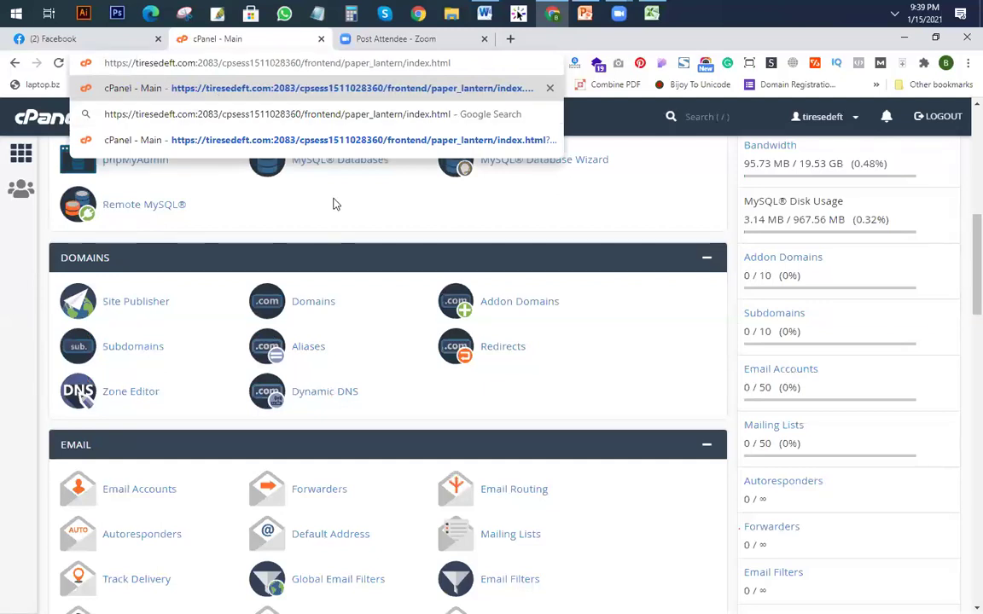
{"action": "key", "text": "super+r"}
Launch Notepad and type the personal e-mail address on the first line
{"action": "type", "text": "notepad"}
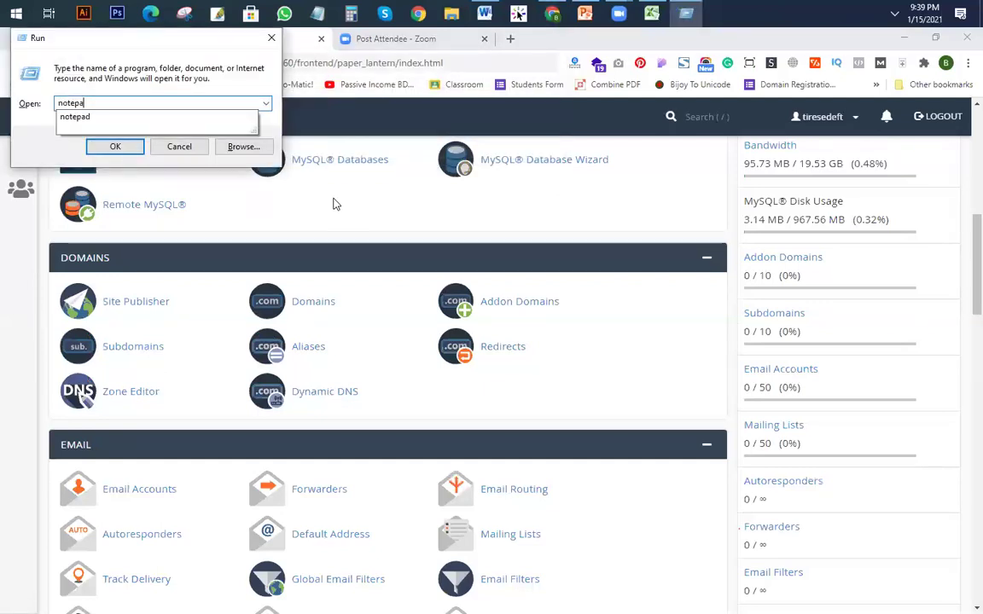
{"action": "key", "text": "Return"}
{"action": "type", "text": "admin"}
{"action": "key", "text": "BackSpace"}
{"action": "key", "text": "BackSpace"}
{"action": "key", "text": "BackSpace"}
{"action": "key", "text": "BackSpace"}
{"action": "key", "text": "BackSpace"}
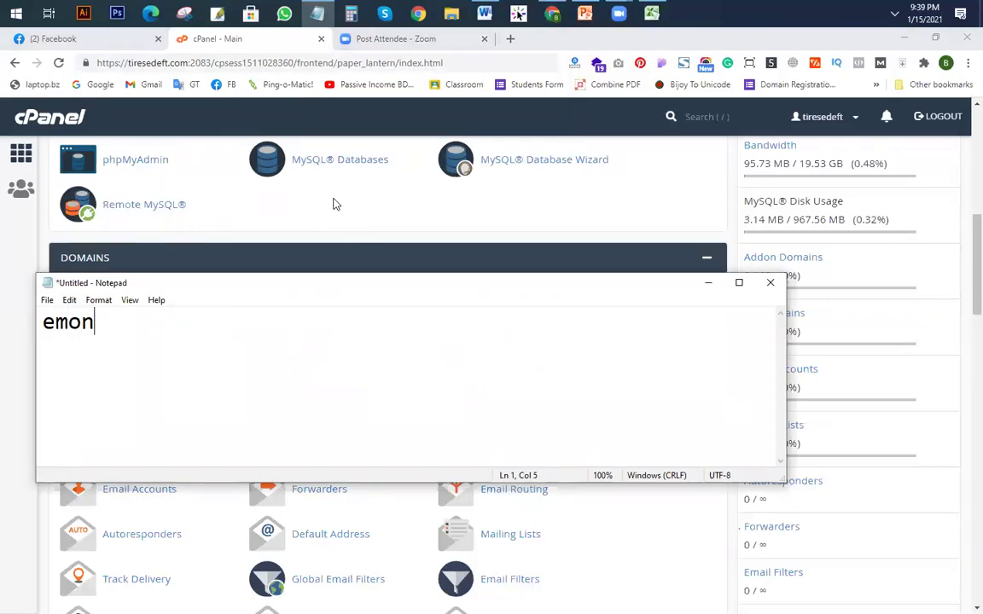
{"action": "key", "text": "Return"}
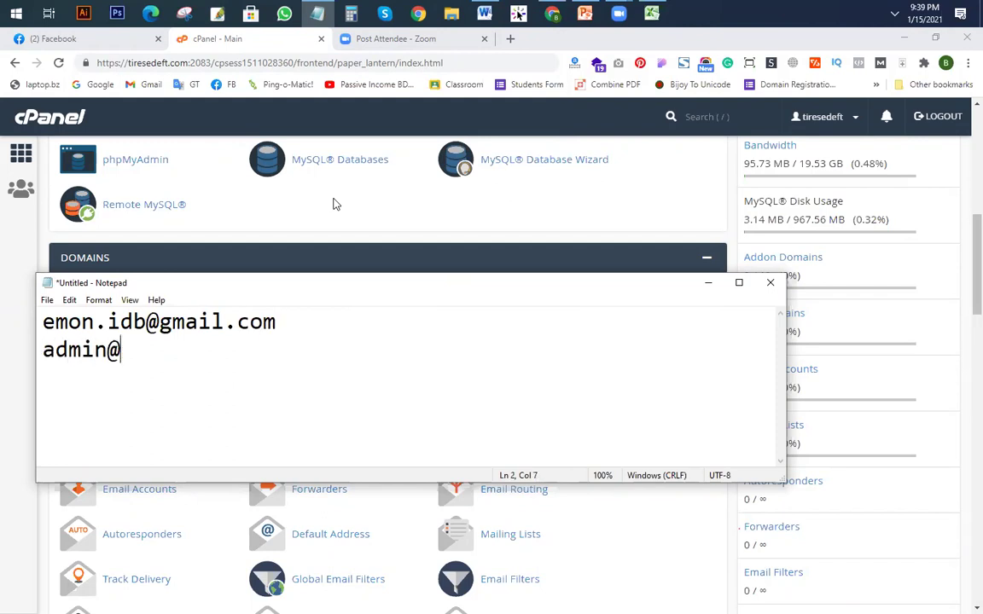
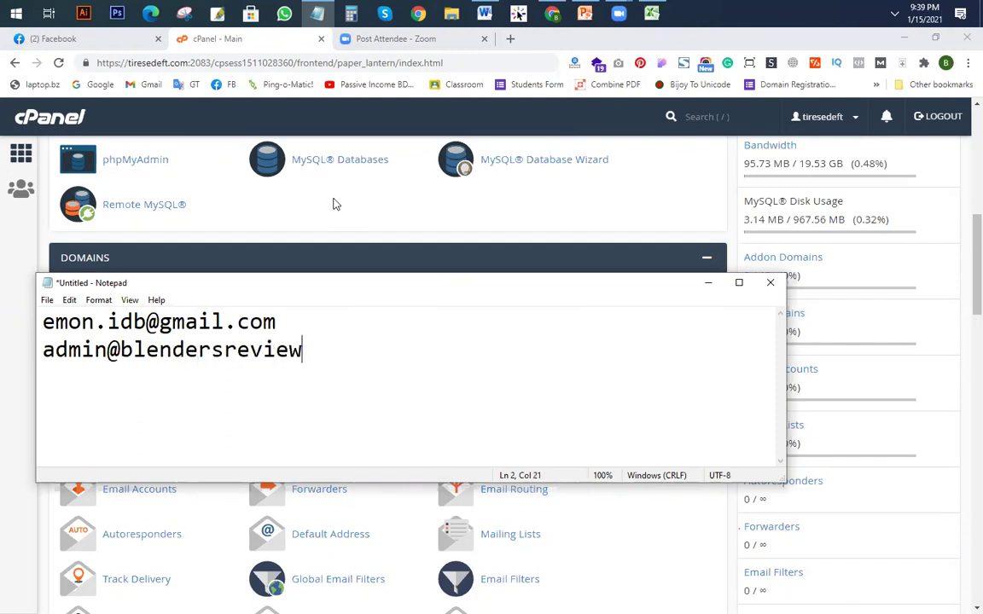
{"action": "key", "text": "Return"}
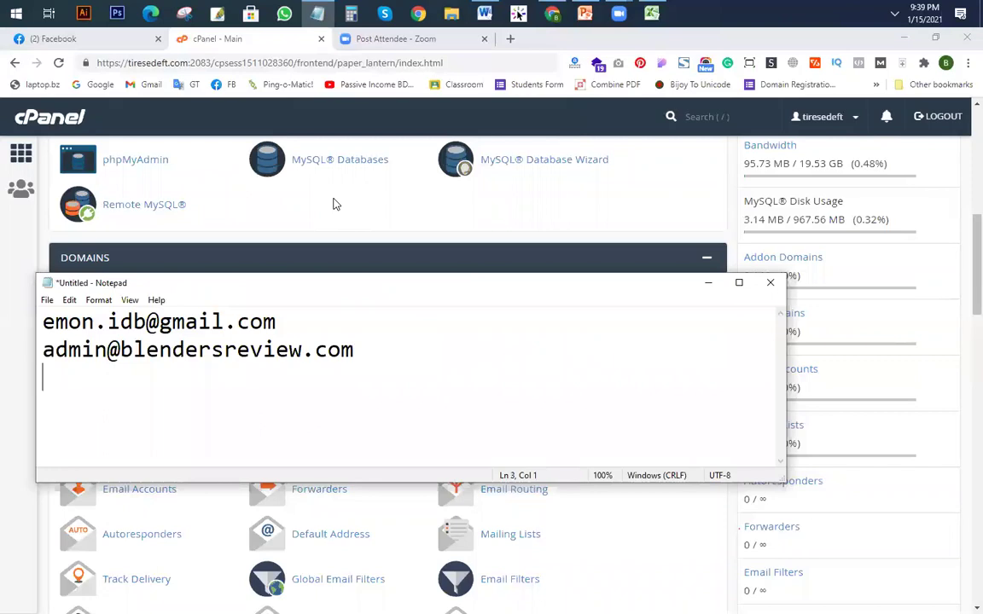
{"action": "type", "text": "n"}
{"action": "key", "text": "BackSpace"}
{"action": "type", "text": "info@"}
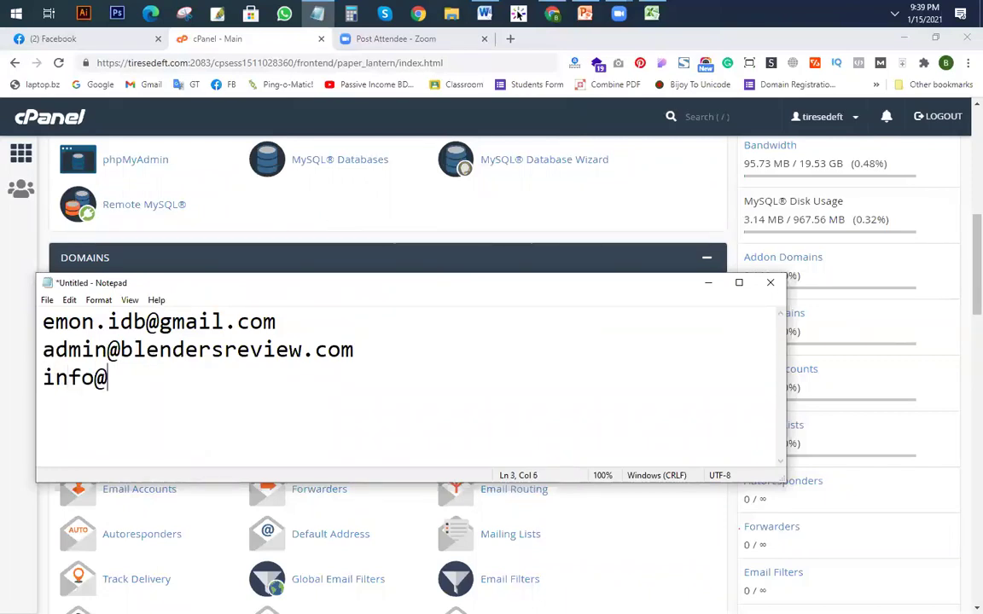
{"action": "left_click_drag", "start_coordinate": [355, 350], "coordinate": [119, 350]}
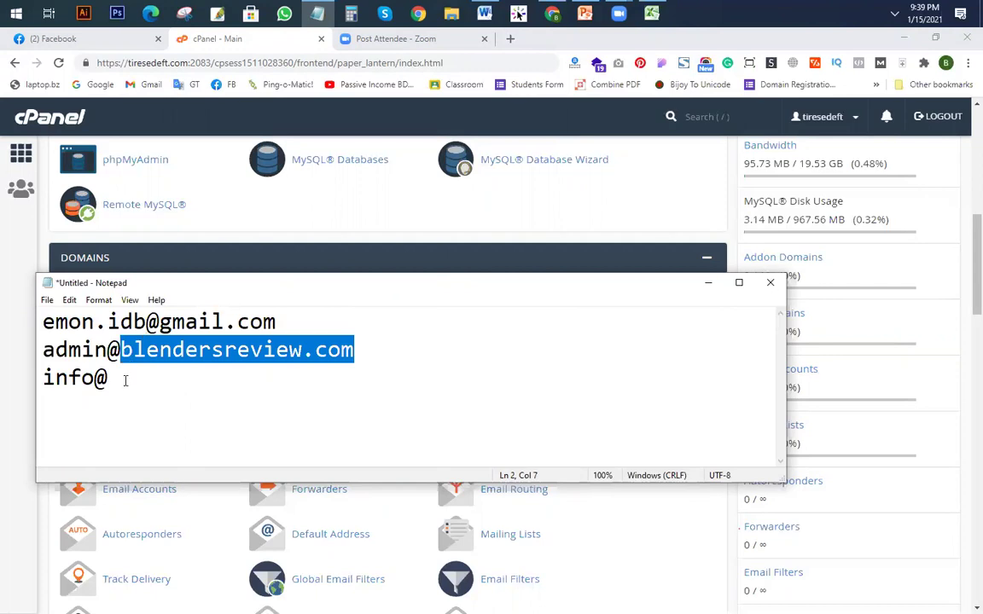
{"action": "key", "text": "ctrl+c"}
{"action": "left_click", "coordinate": [160, 377]}
{"action": "key", "text": "ctrl+v"}
{"action": "key", "text": "Return"}
{"action": "type", "text": "con"}
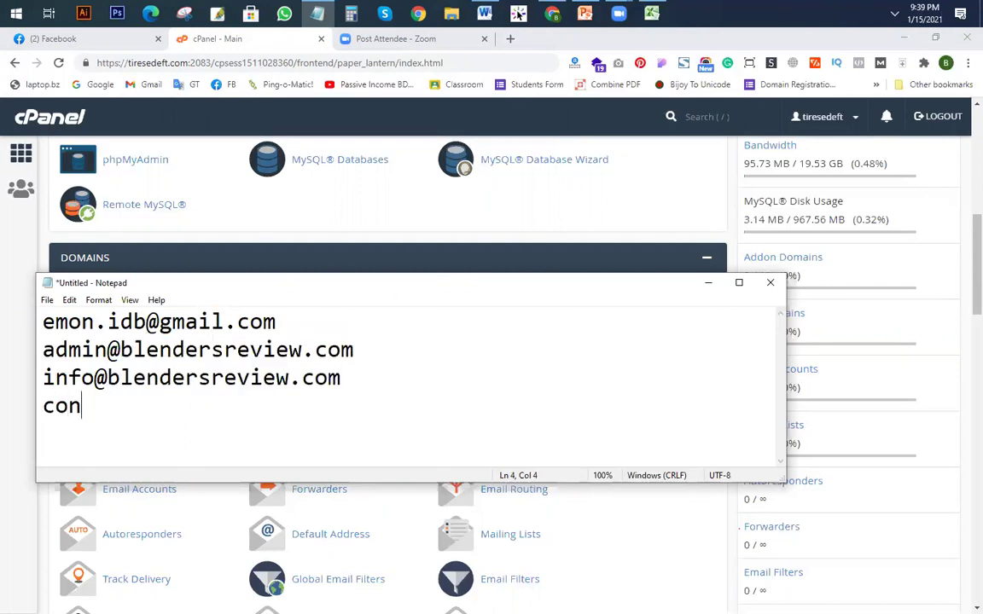
{"action": "type", "text": "tact#"}
{"action": "key", "text": "BackSpace"}
{"action": "type", "text": "@"}
{"action": "key", "text": "ctrl+v"}
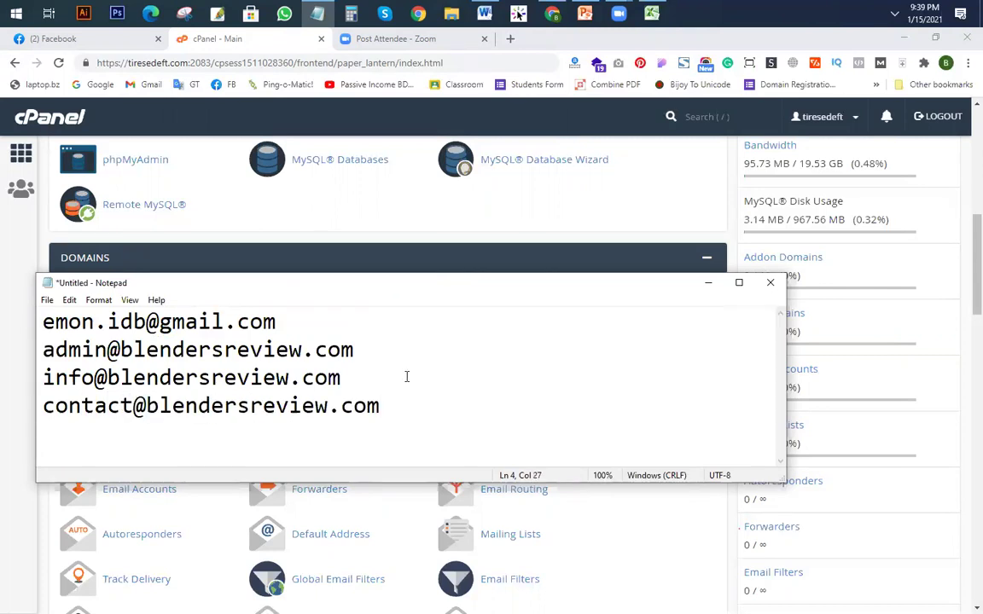
Review the three site addresses, then minimize the note to reveal cPanel
{"action": "left_click_drag", "start_coordinate": [380, 406], "coordinate": [36, 354]}
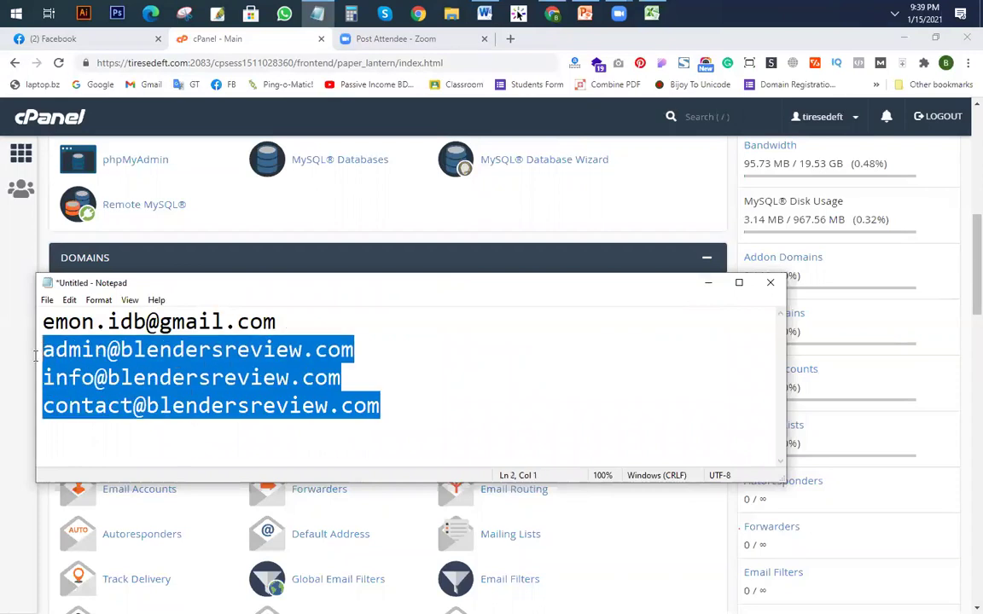
{"action": "left_click", "coordinate": [237, 406]}
{"action": "left_click_drag", "start_coordinate": [354, 350], "coordinate": [120, 349]}
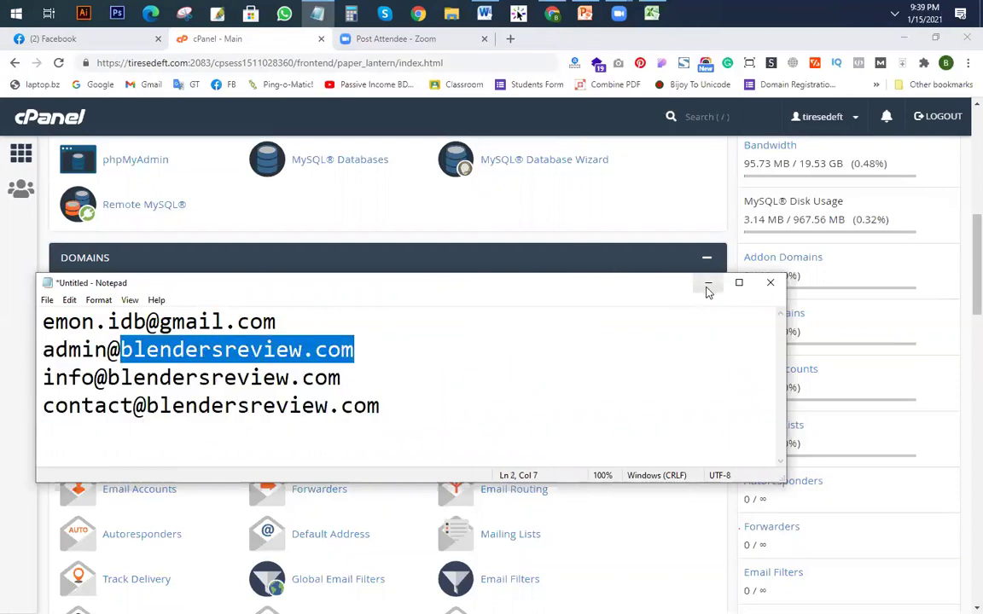
{"action": "left_click", "coordinate": [708, 287]}
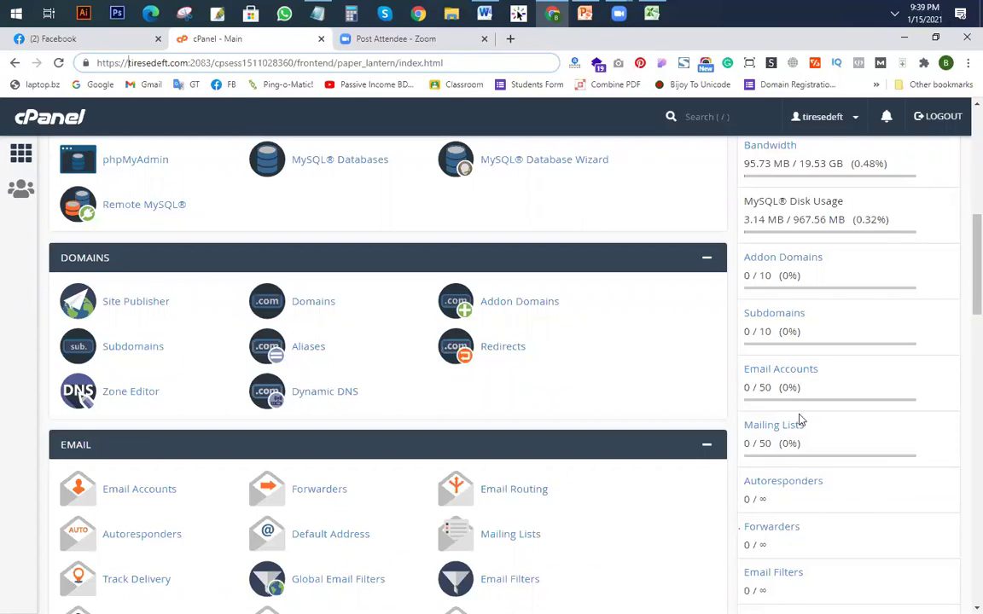
{"action": "scroll", "coordinate": [800, 419], "scroll_direction": "up", "scroll_amount": 6}
{"action": "scroll", "coordinate": [842, 300], "scroll_direction": "down", "scroll_amount": 2}
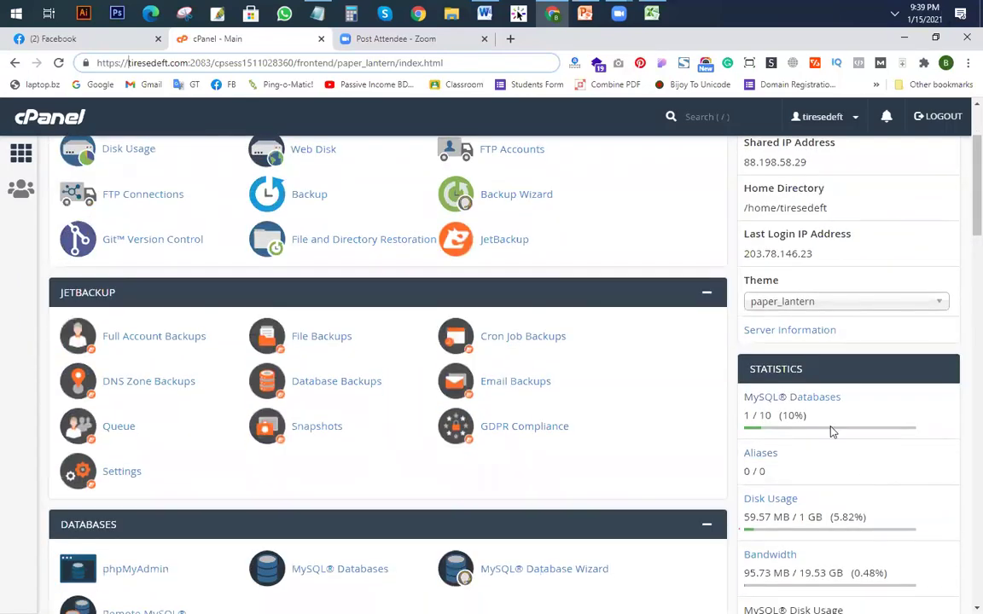
{"action": "scroll", "coordinate": [833, 432], "scroll_direction": "down", "scroll_amount": 2}
{"action": "left_click_drag", "start_coordinate": [801, 386], "coordinate": [823, 386]}
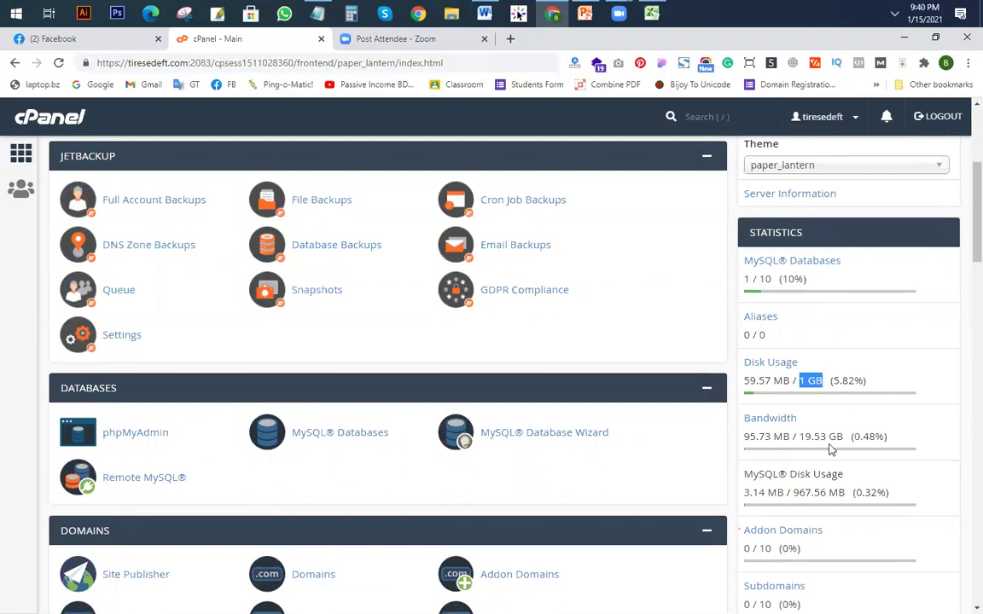
{"action": "scroll", "coordinate": [778, 369], "scroll_direction": "down", "scroll_amount": 1}
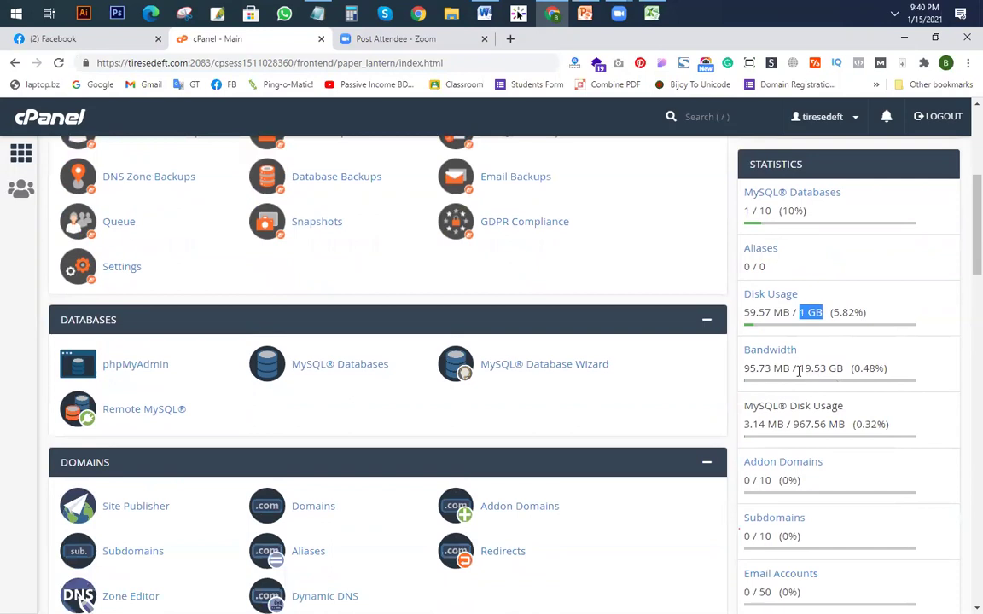
{"action": "left_click_drag", "start_coordinate": [799, 371], "coordinate": [843, 369]}
{"action": "scroll", "coordinate": [846, 408], "scroll_direction": "down", "scroll_amount": 3}
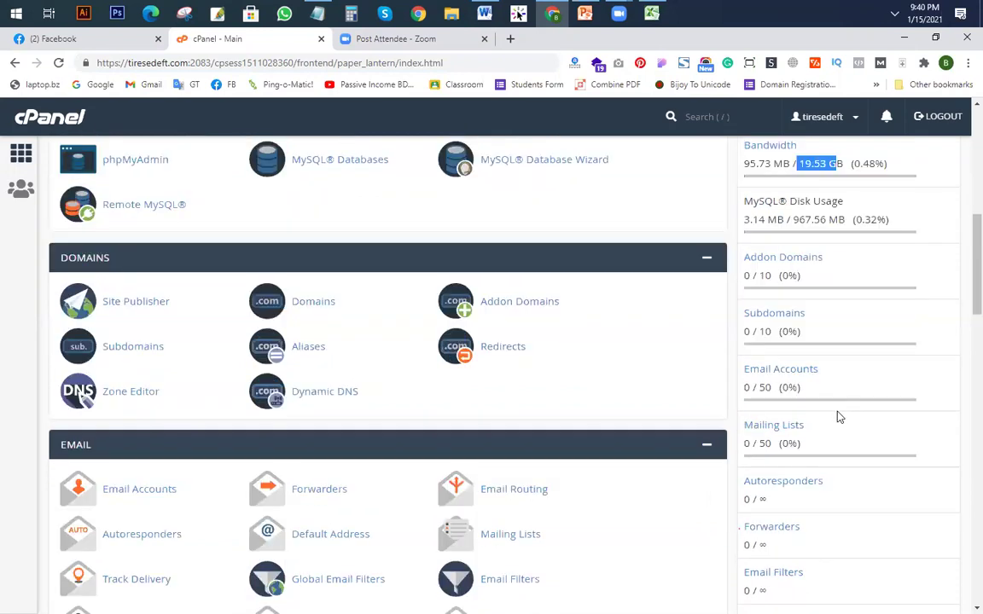
{"action": "scroll", "coordinate": [837, 416], "scroll_direction": "up", "scroll_amount": 4}
{"action": "left_click", "coordinate": [930, 463]}
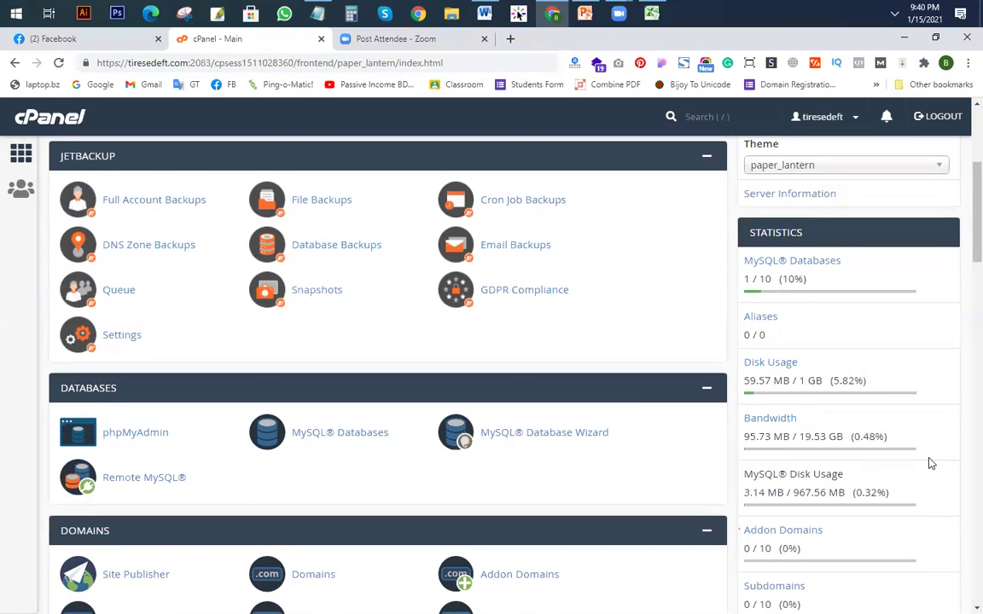
In a new tab, search Google for cooktops and open the Consumer Reports Cooktop Buying Guide
{"action": "left_click", "coordinate": [511, 39]}
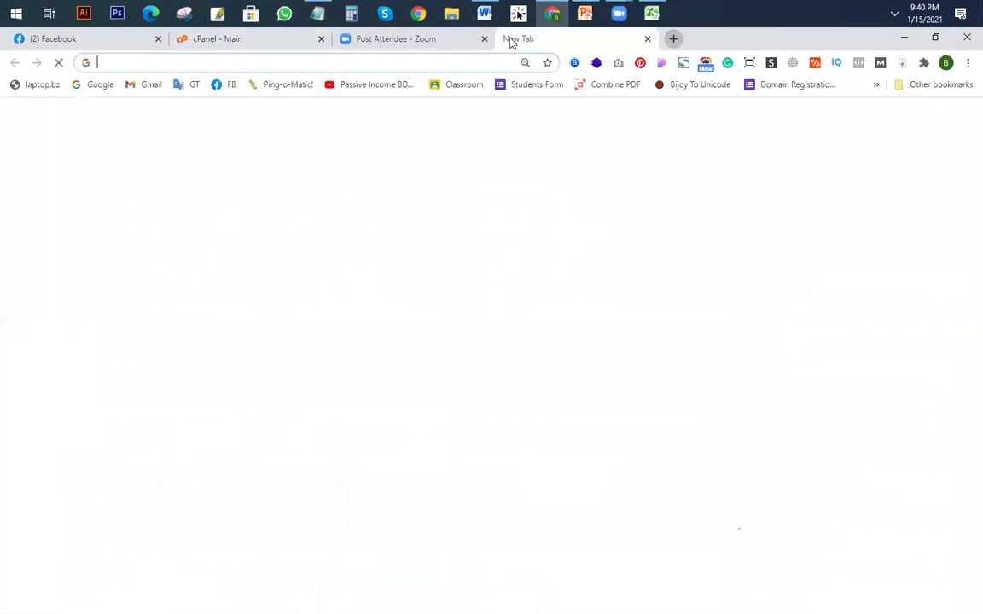
{"action": "type", "text": "ti"}
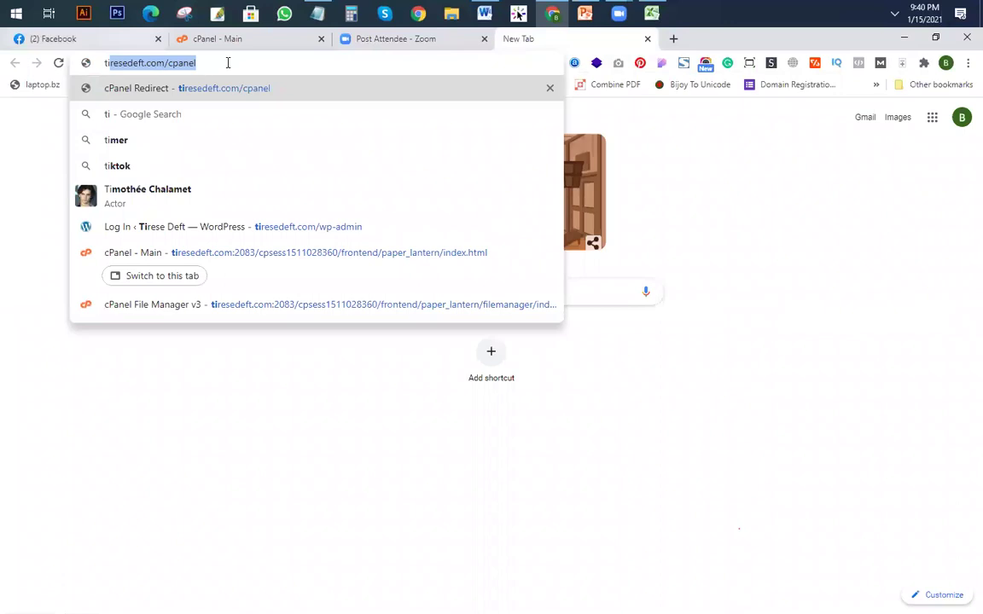
{"action": "left_click", "coordinate": [243, 63]}
{"action": "key", "text": "ctrl+a"}
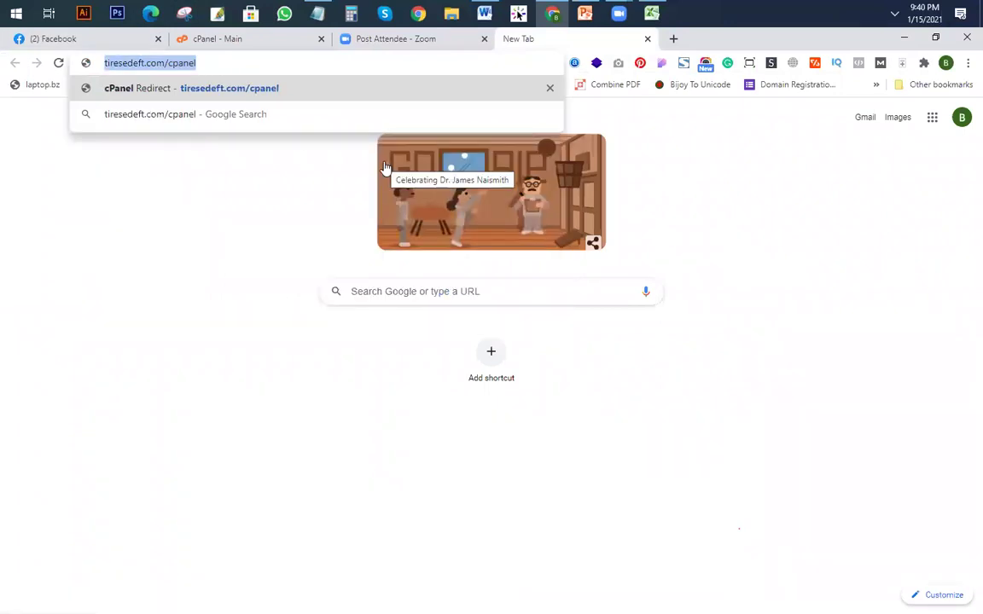
{"action": "type", "text": "col"}
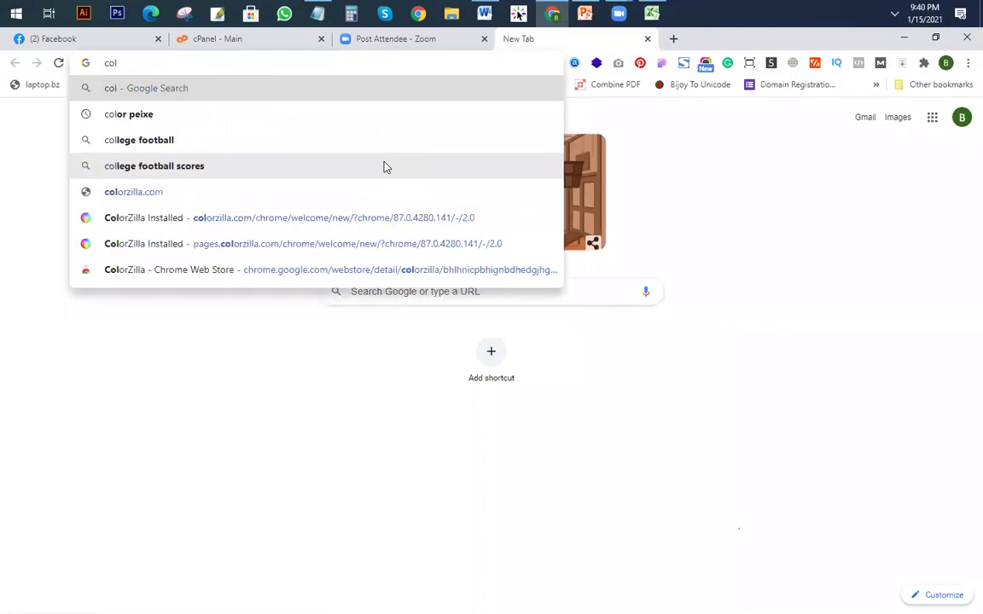
{"action": "key", "text": "BackSpace"}
{"action": "key", "text": "BackSpace"}
{"action": "key", "text": "BackSpace"}
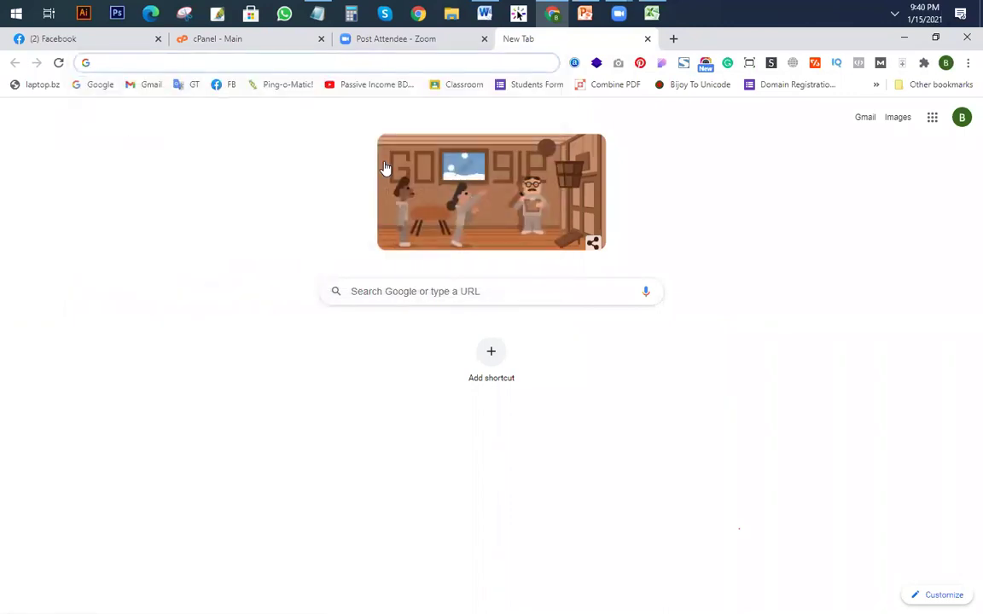
{"action": "type", "text": "co"}
{"action": "key", "text": "Return"}
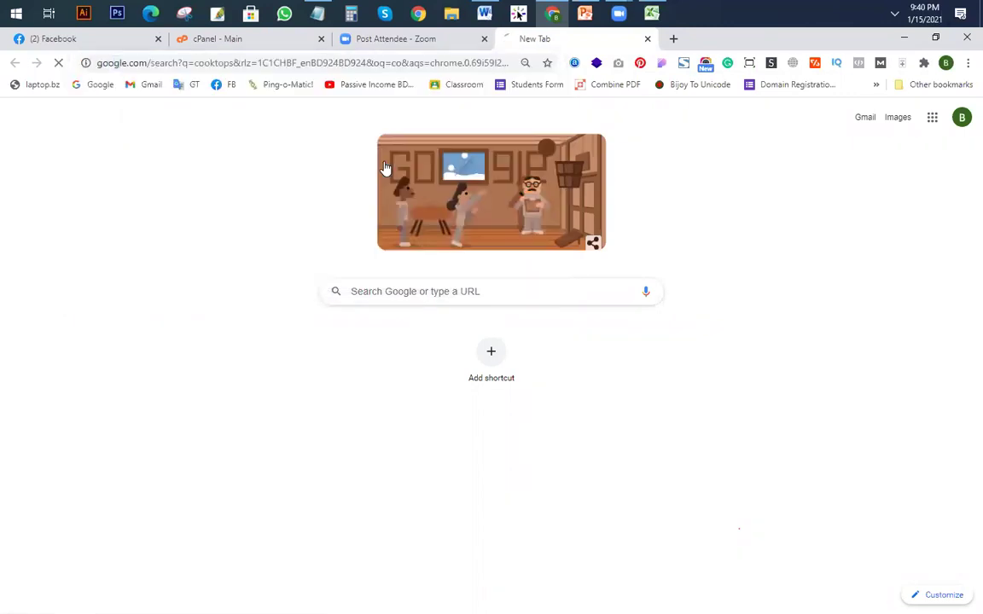
{"action": "left_click", "coordinate": [238, 249]}
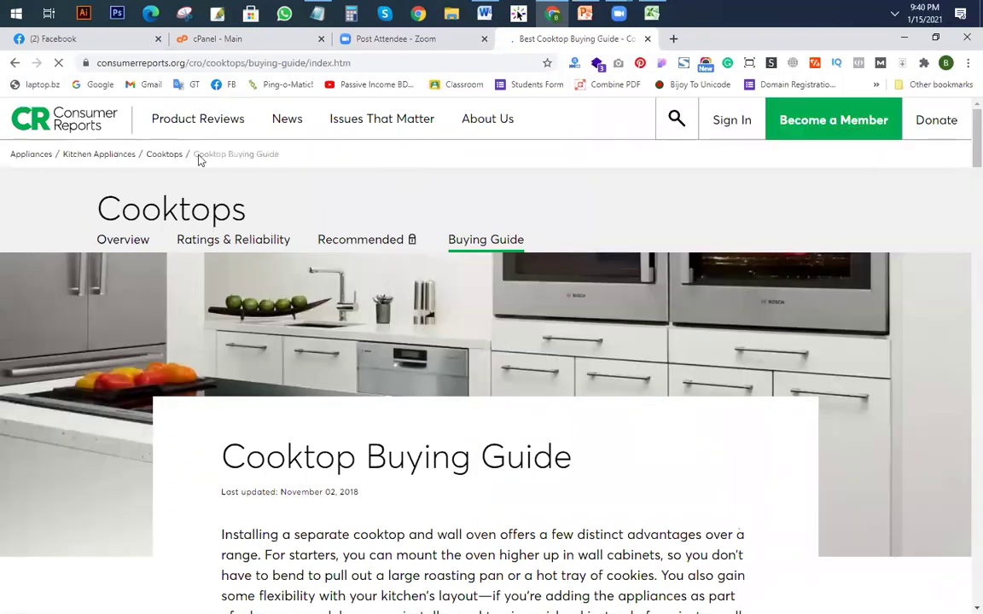
Open CR's Coronavirus guide via Issues That Matter and scroll to its four key safety steps
{"action": "left_click", "coordinate": [380, 62]}
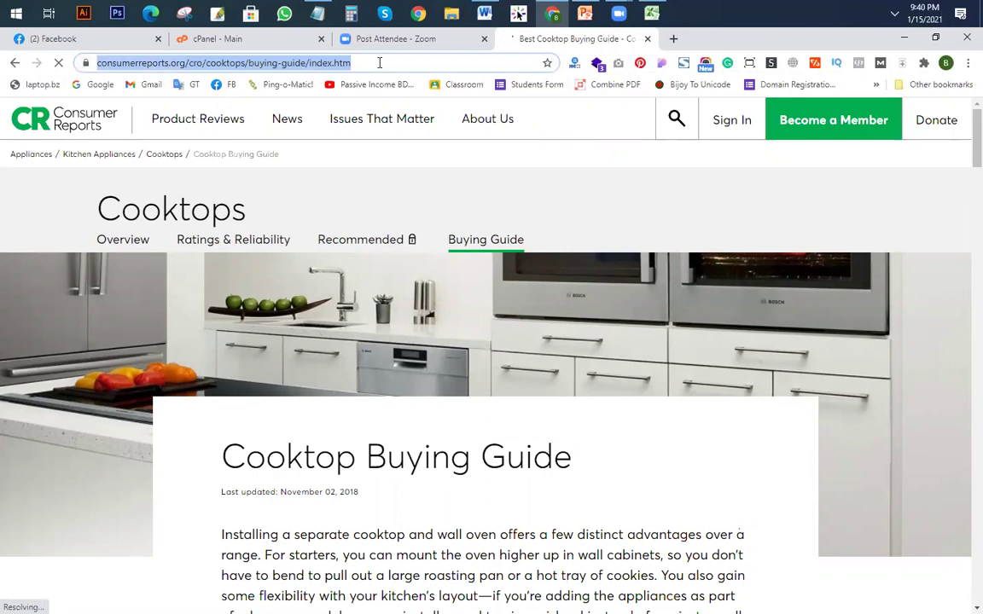
{"action": "scroll", "coordinate": [376, 158], "scroll_direction": "down", "scroll_amount": 7}
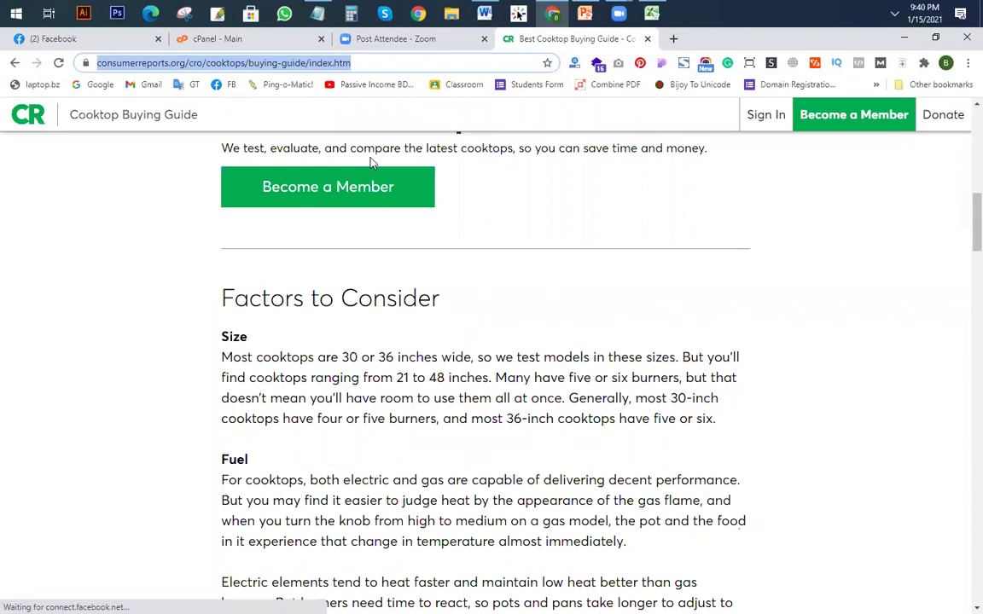
{"action": "scroll", "coordinate": [291, 204], "scroll_direction": "up", "scroll_amount": 10}
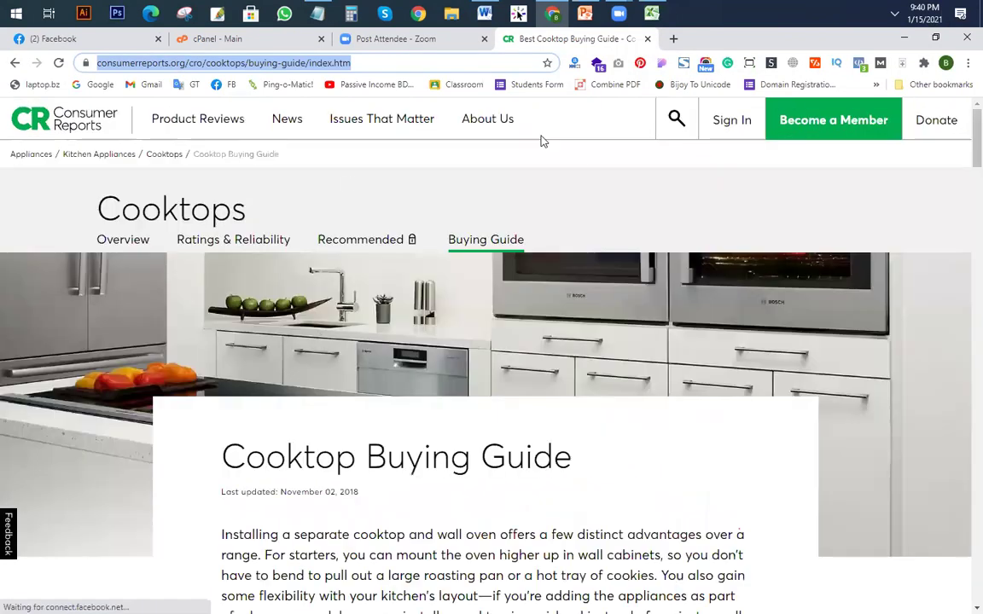
{"action": "left_click", "coordinate": [377, 125]}
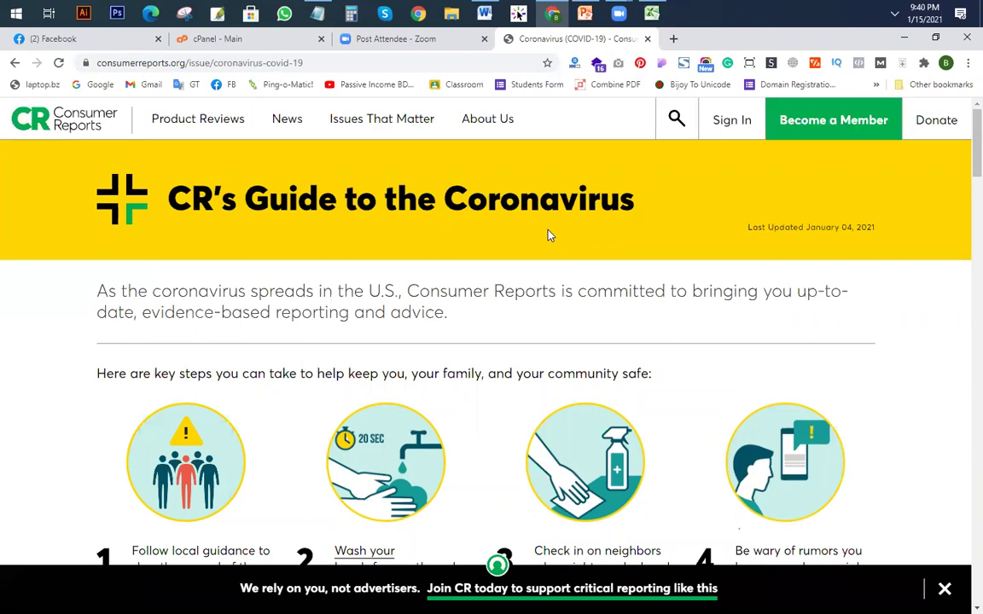
{"action": "scroll", "coordinate": [549, 234], "scroll_direction": "down", "scroll_amount": 2}
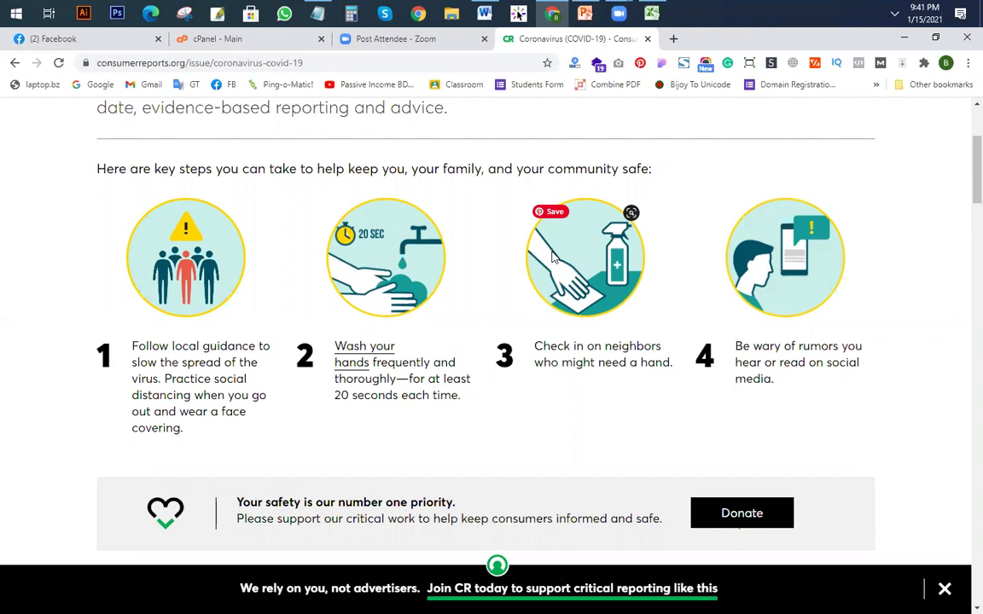
Launch Notepad from the Run prompt after a failed 'news' attempt and type 1.5 mb
{"action": "key", "text": "super+r"}
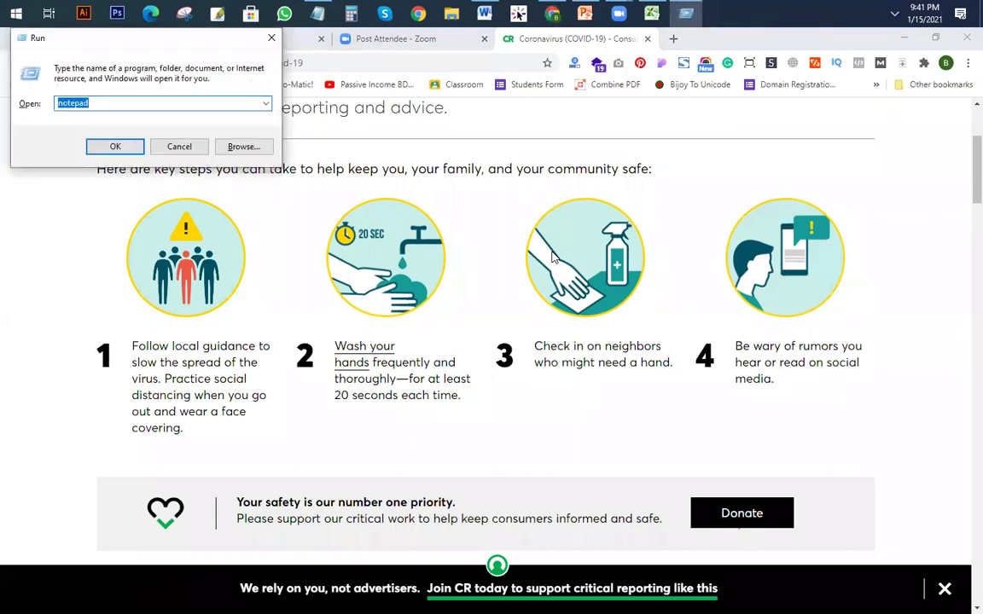
{"action": "key", "text": "Escape"}
{"action": "scroll", "coordinate": [538, 252], "scroll_direction": "up", "scroll_amount": 3}
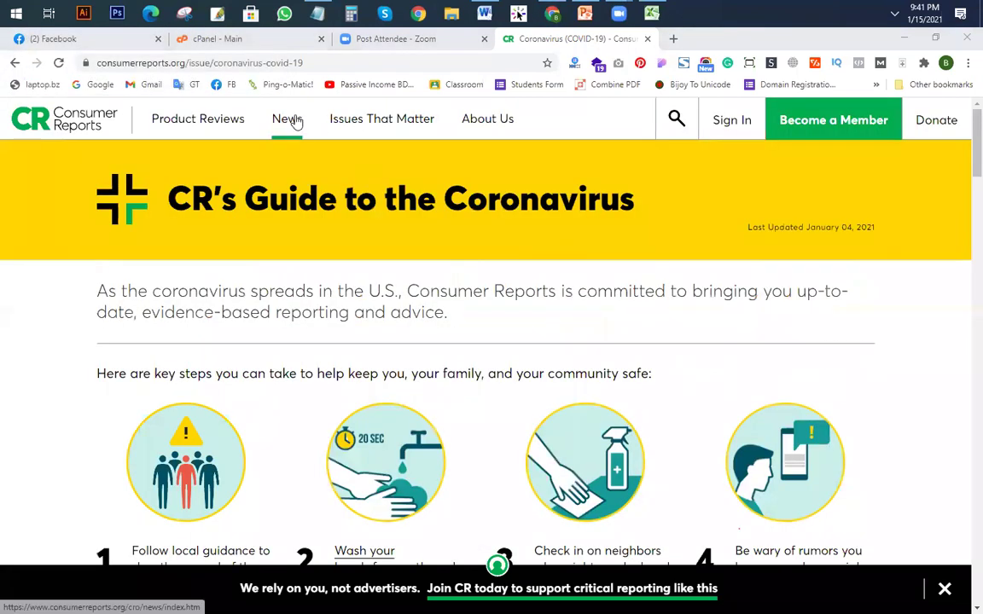
{"action": "scroll", "coordinate": [634, 307], "scroll_direction": "down", "scroll_amount": 15}
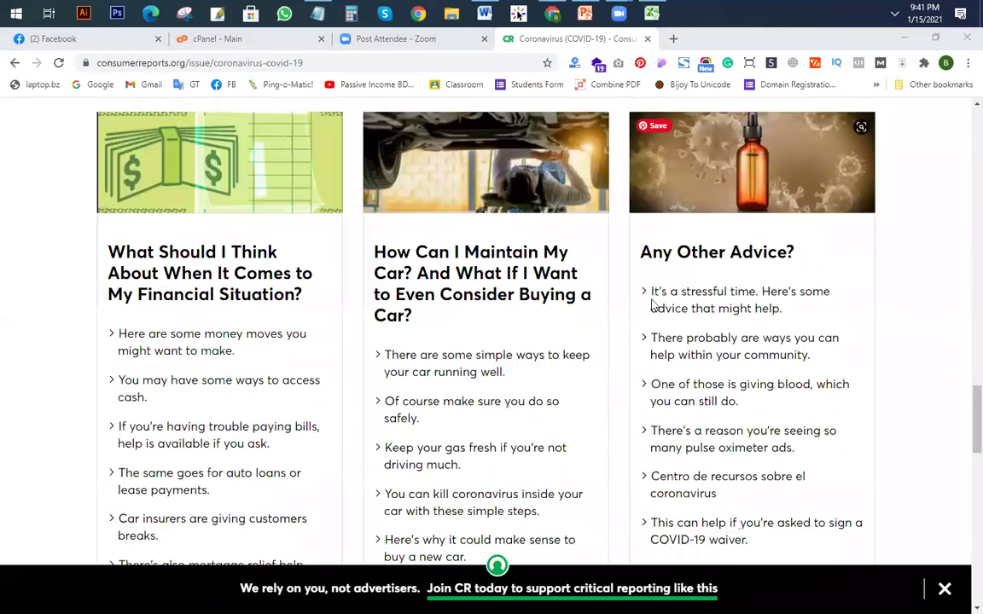
{"action": "scroll", "coordinate": [652, 303], "scroll_direction": "down", "scroll_amount": 10}
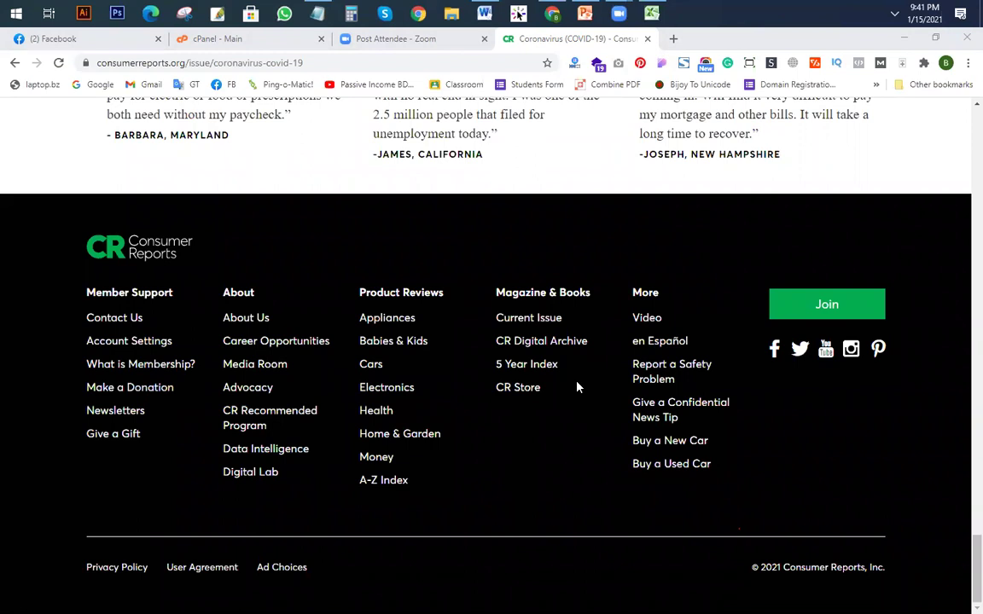
{"action": "key", "text": "super+r"}
{"action": "type", "text": "news"}
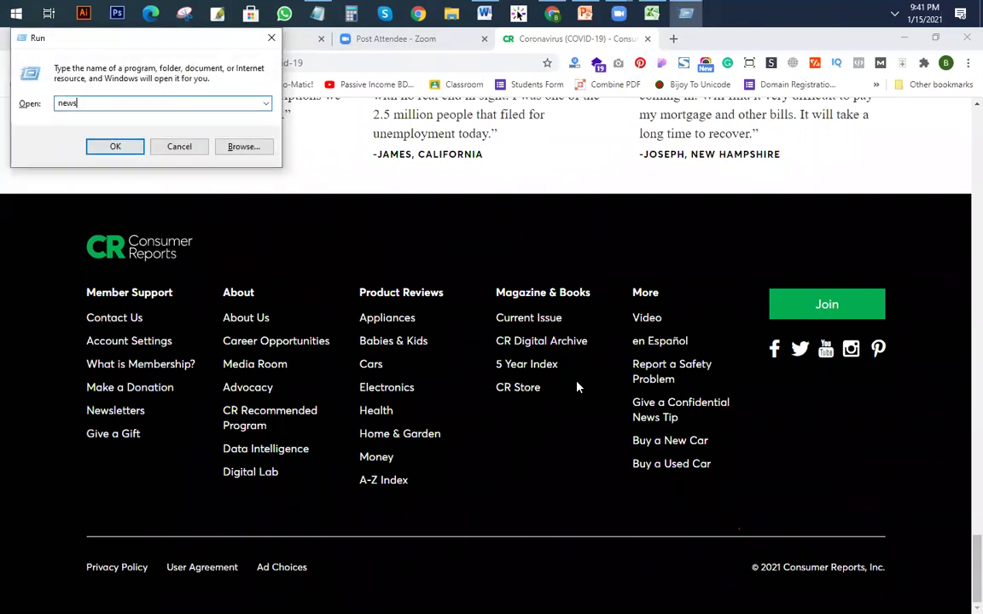
{"action": "key", "text": "Return"}
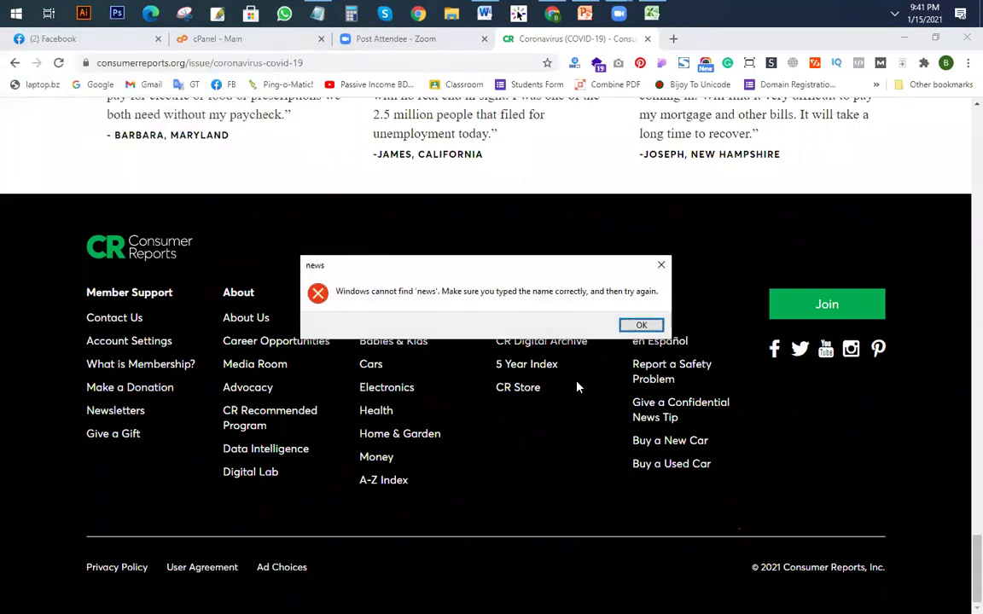
{"action": "key", "text": "Return"}
{"action": "type", "text": "notepad"}
{"action": "key", "text": "Return"}
{"action": "type", "text": "1.5 mb"}
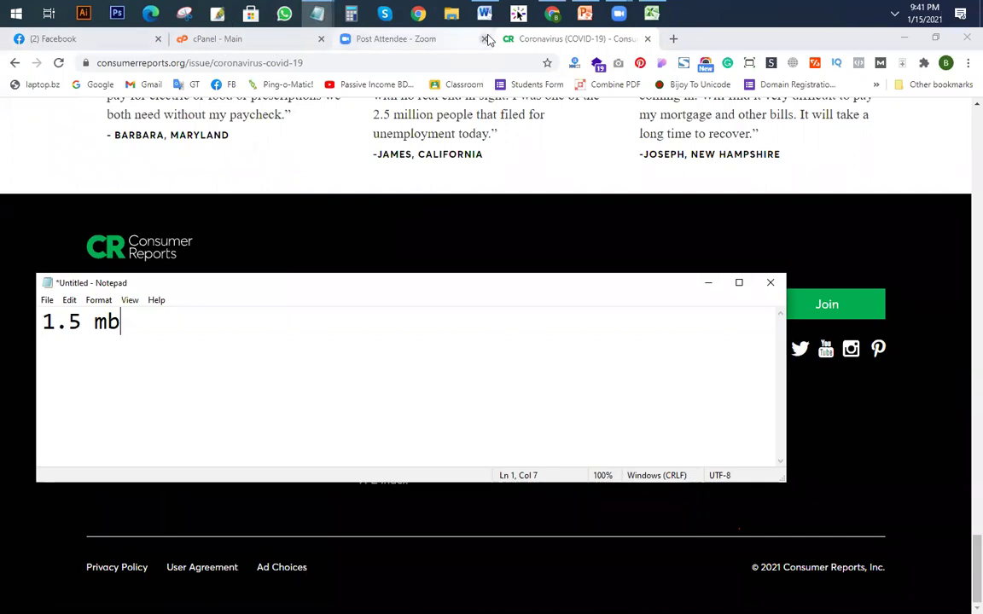
Bring up the Notepad note listing the four e-mail addresses, then switch back to Chrome
{"action": "left_click", "coordinate": [317, 13]}
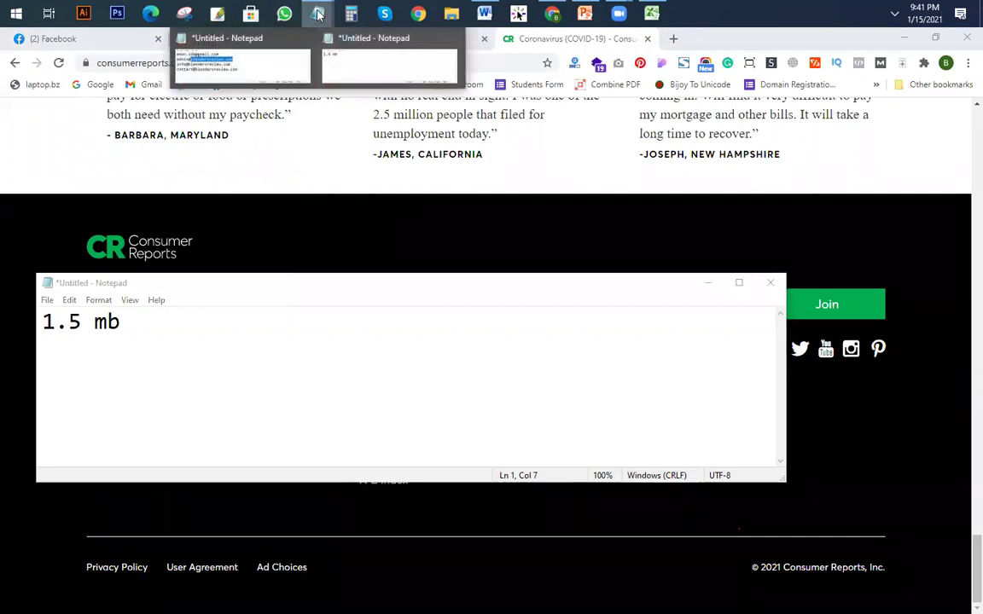
{"action": "left_click", "coordinate": [276, 65]}
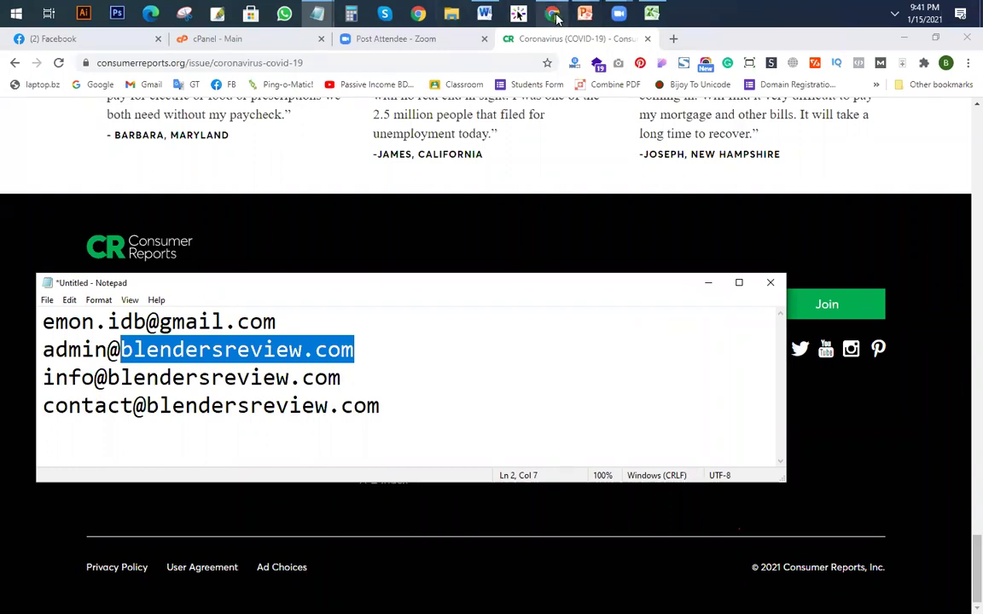
{"action": "left_click", "coordinate": [550, 17]}
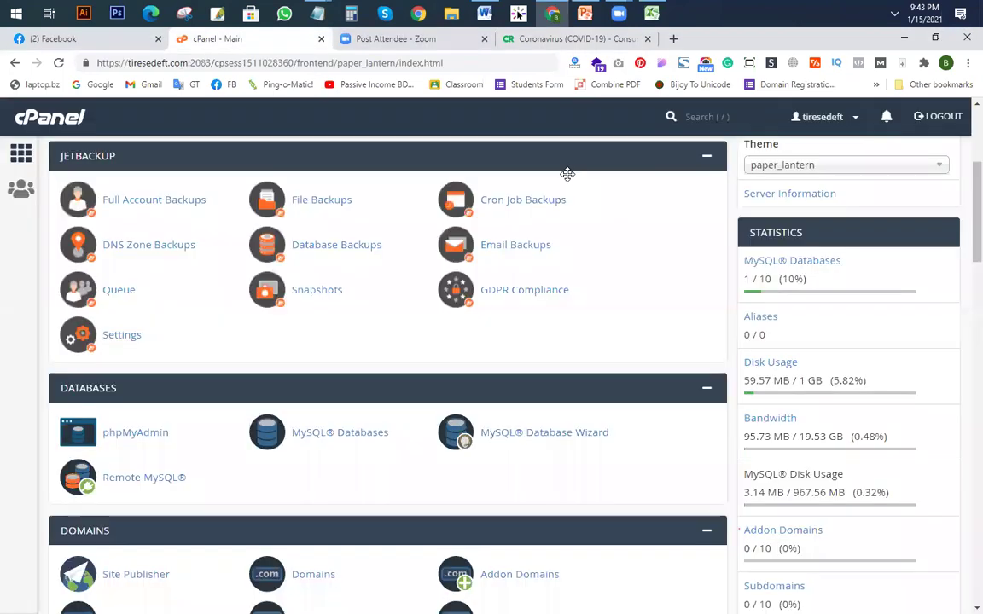
Switch to the 'cPanel - Main' tab and scroll through the dashboard tools
{"action": "left_click", "coordinate": [218, 39]}
{"action": "scroll", "coordinate": [840, 416], "scroll_direction": "down", "scroll_amount": 2}
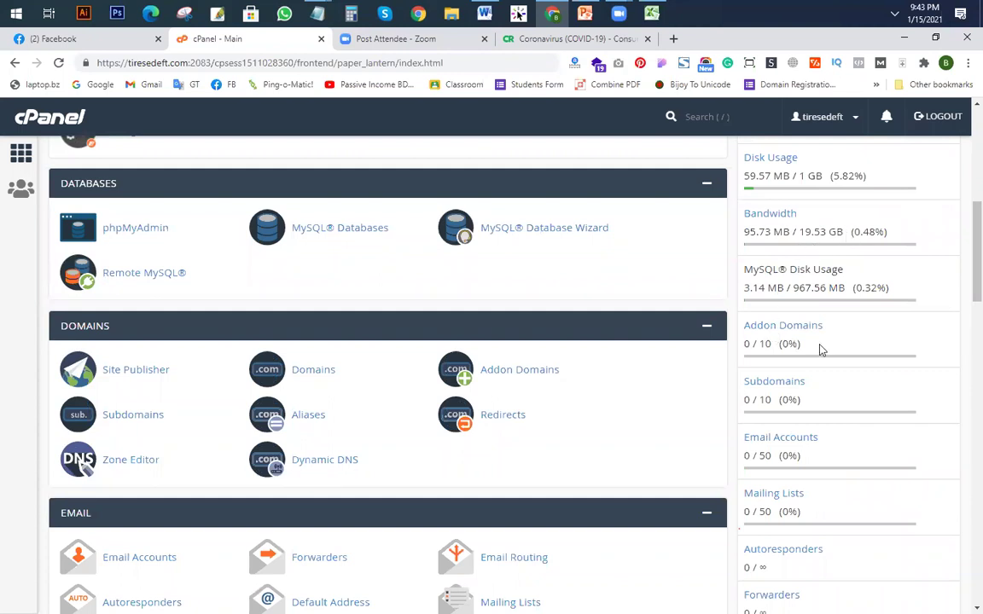
{"action": "scroll", "coordinate": [836, 358], "scroll_direction": "down", "scroll_amount": 2}
{"action": "scroll", "coordinate": [840, 418], "scroll_direction": "up", "scroll_amount": 3}
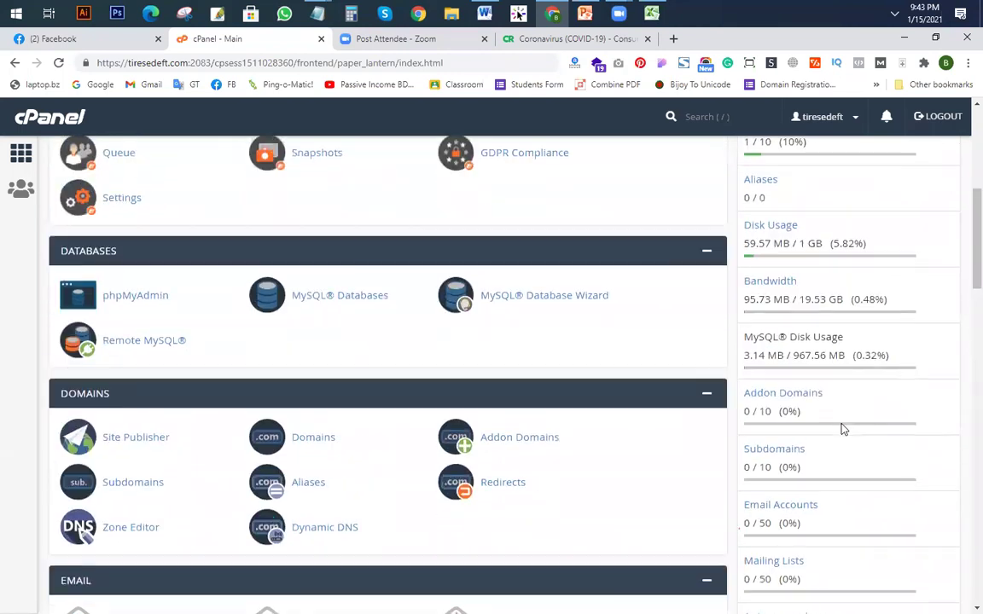
{"action": "scroll", "coordinate": [840, 428], "scroll_direction": "up", "scroll_amount": 3}
{"action": "scroll", "coordinate": [842, 428], "scroll_direction": "down", "scroll_amount": 2}
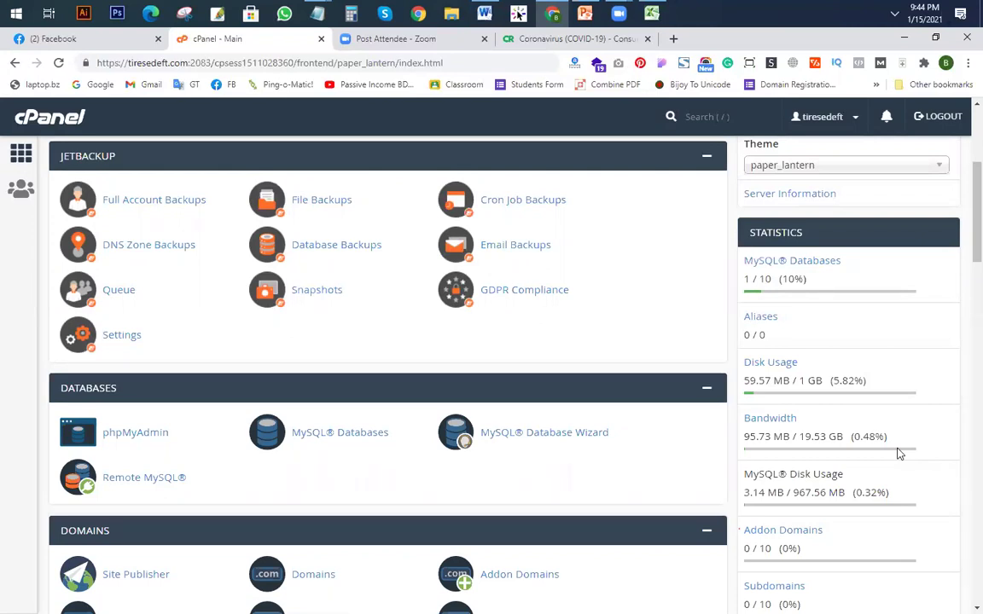
{"action": "scroll", "coordinate": [693, 415], "scroll_direction": "down", "scroll_amount": 4}
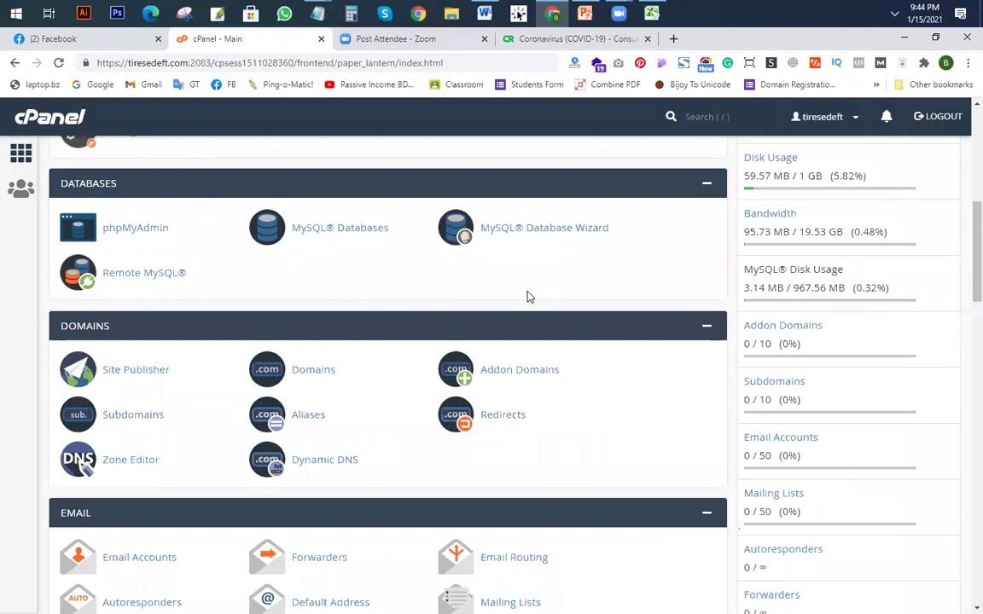
{"action": "scroll", "coordinate": [527, 294], "scroll_direction": "up", "scroll_amount": 4}
{"action": "scroll", "coordinate": [483, 367], "scroll_direction": "up", "scroll_amount": 5}
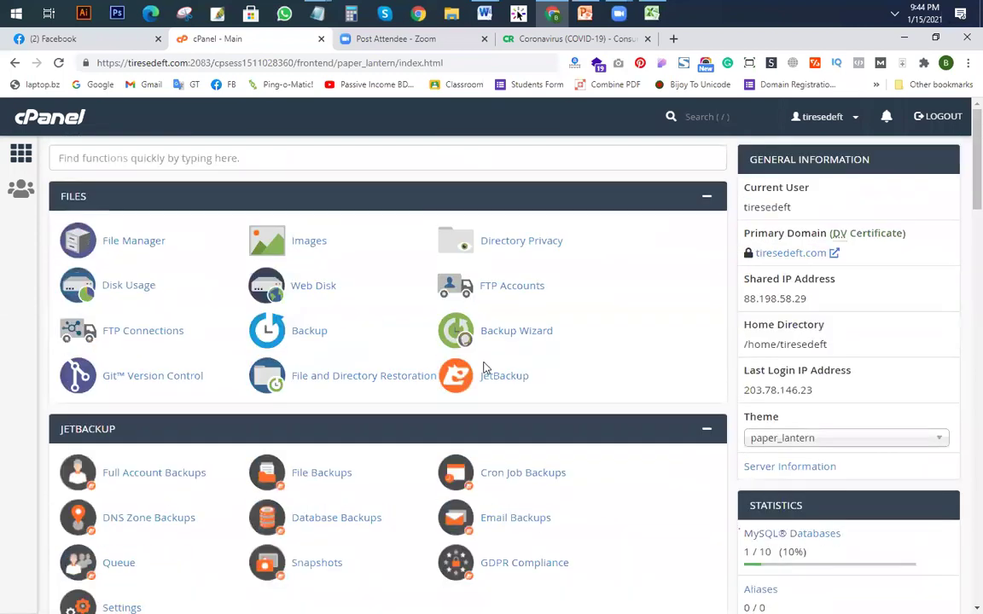
{"action": "scroll", "coordinate": [135, 314], "scroll_direction": "down", "scroll_amount": 4}
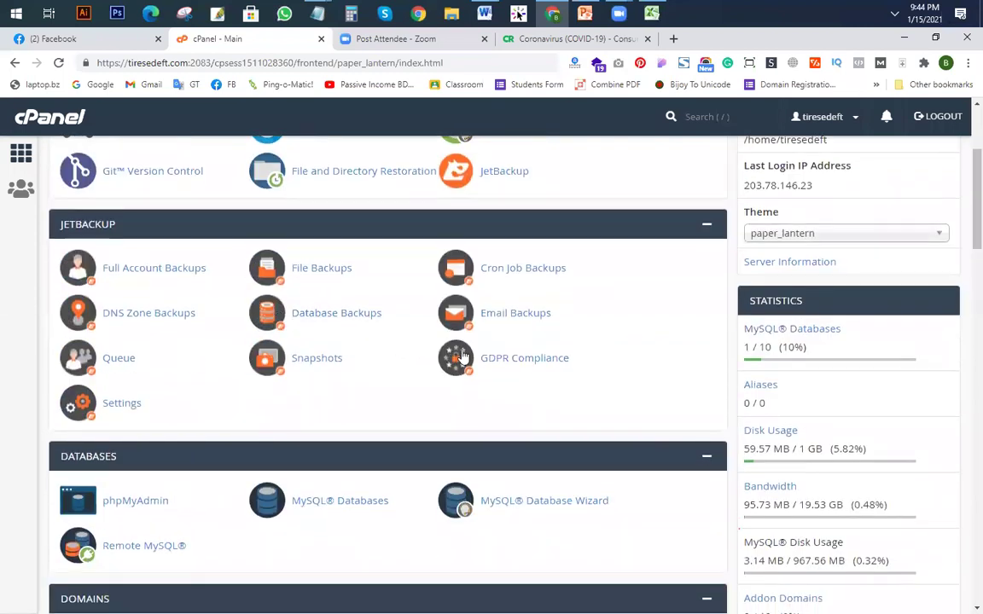
{"action": "scroll", "coordinate": [461, 355], "scroll_direction": "up", "scroll_amount": 4}
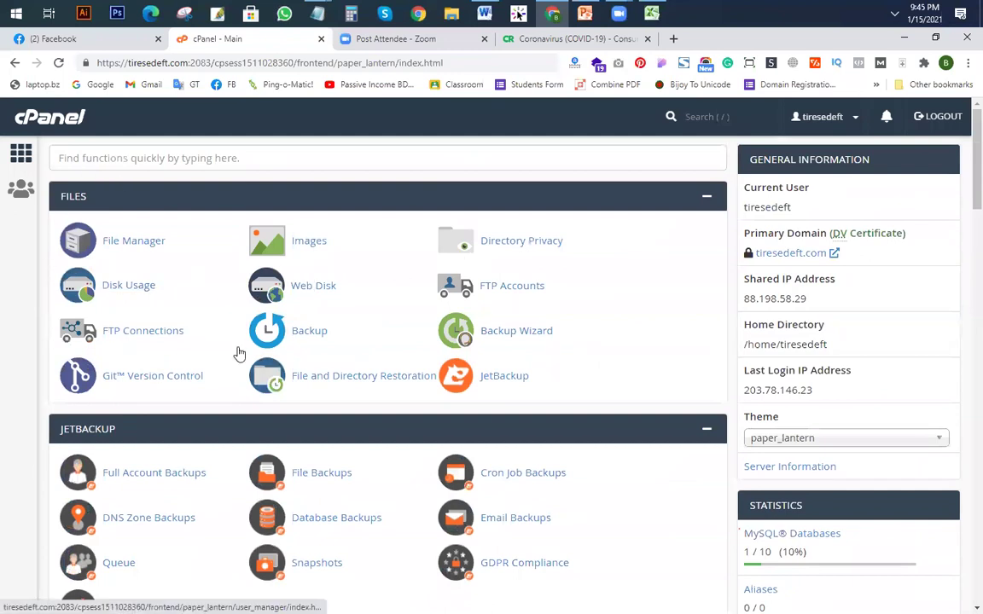
{"action": "scroll", "coordinate": [282, 295], "scroll_direction": "down", "scroll_amount": 2}
{"action": "scroll", "coordinate": [347, 301], "scroll_direction": "up", "scroll_amount": 2}
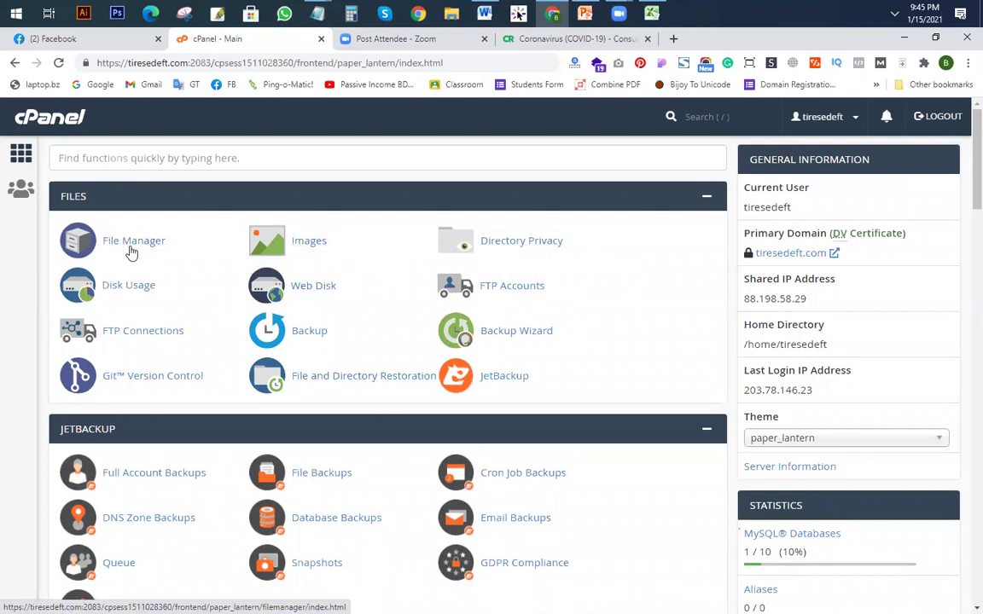
Leave the accidentally opened Images page and return to the cPanel home dashboard
{"action": "left_click", "coordinate": [317, 242]}
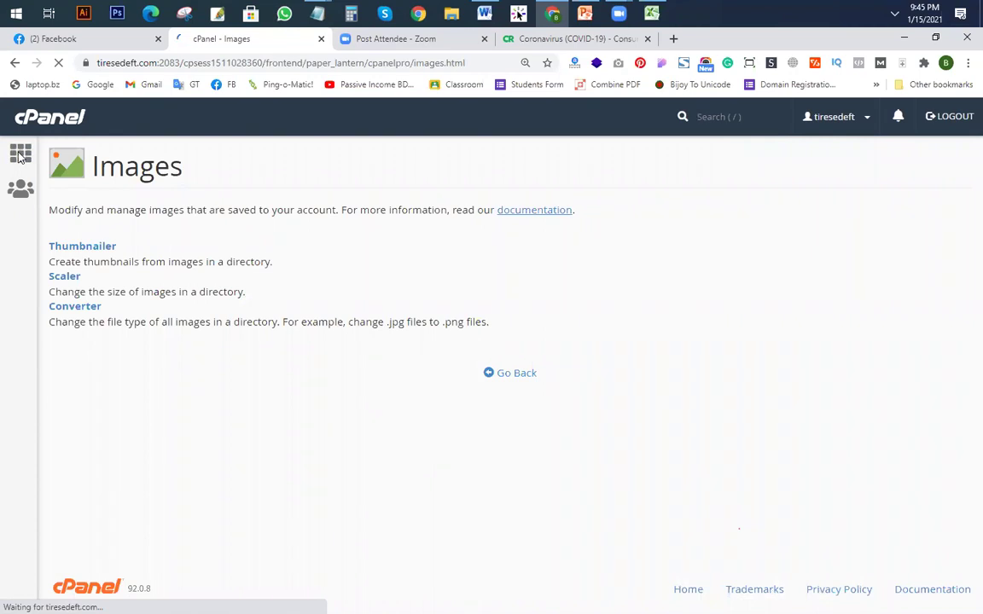
{"action": "left_click", "coordinate": [20, 156]}
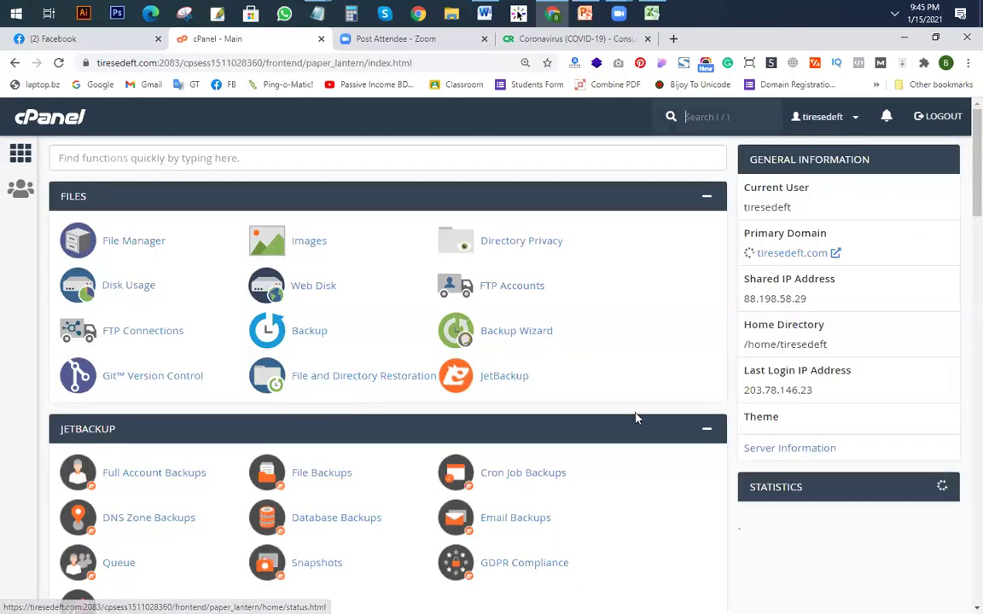
{"action": "scroll", "coordinate": [176, 391], "scroll_direction": "down", "scroll_amount": 2}
{"action": "scroll", "coordinate": [161, 309], "scroll_direction": "up", "scroll_amount": 2}
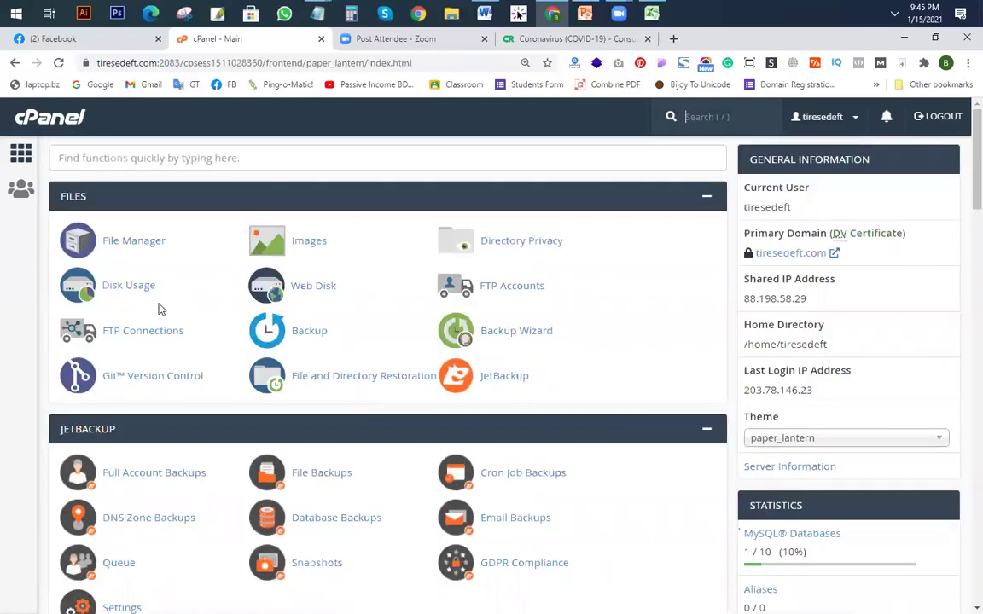
Open File Manager and go into the public_html folder
{"action": "left_click", "coordinate": [128, 255]}
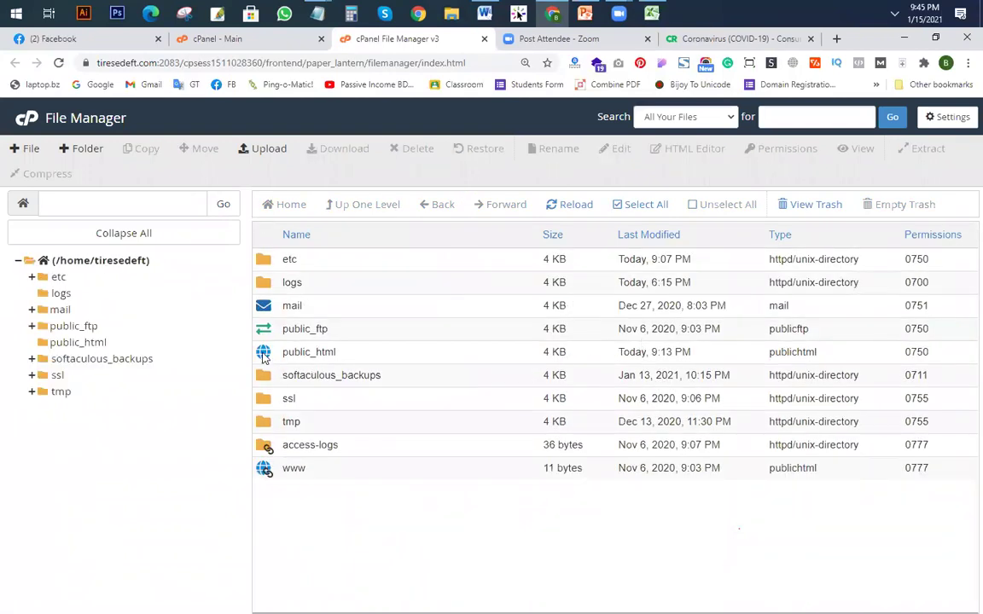
{"action": "left_click", "coordinate": [264, 353]}
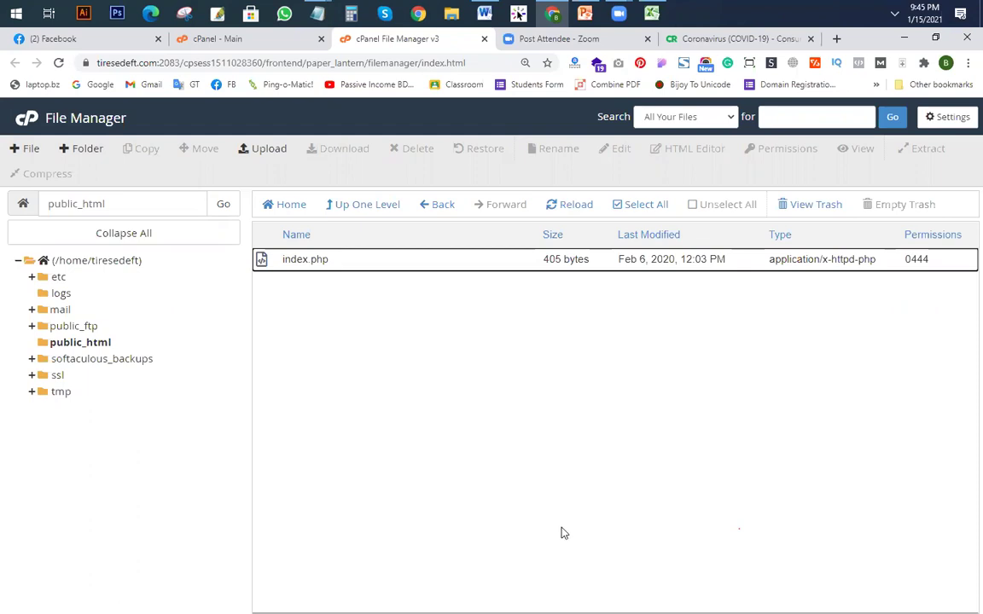
{"action": "left_click", "coordinate": [350, 364]}
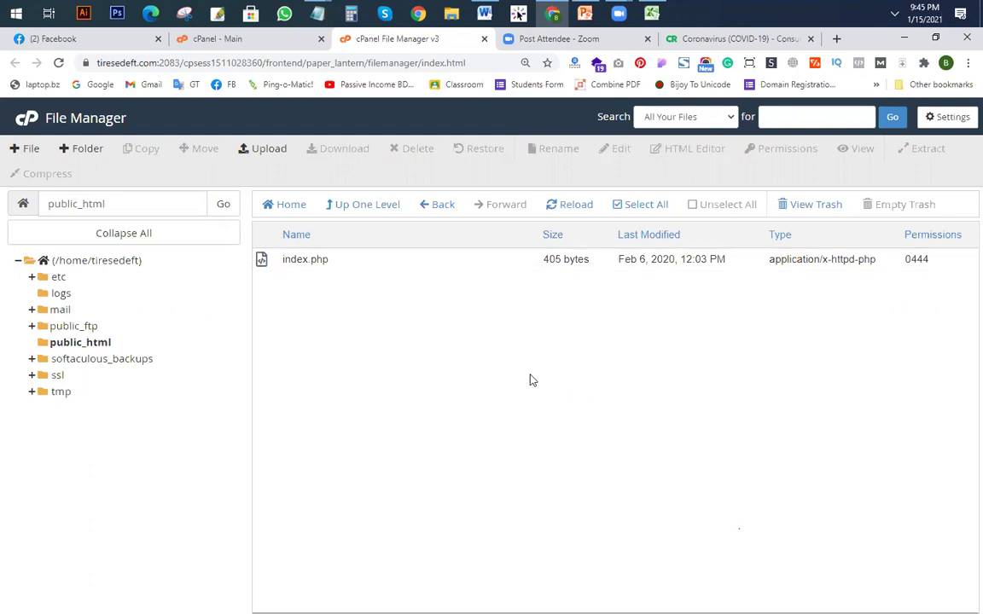
Permanently delete index.php, skipping the trash, then return to the cPanel dashboard
{"action": "left_click", "coordinate": [291, 260]}
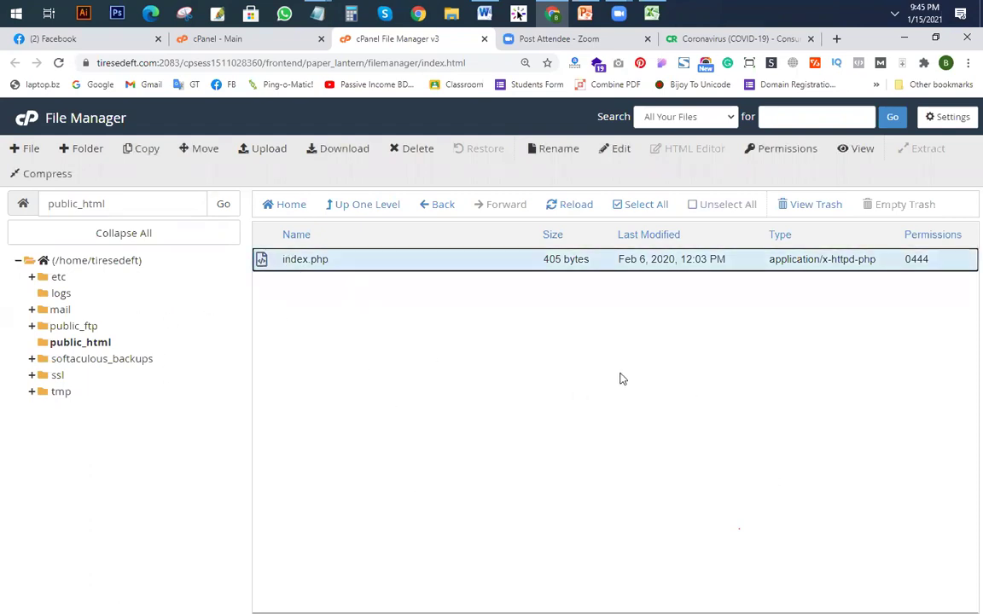
{"action": "key", "text": "Delete"}
{"action": "left_click", "coordinate": [355, 363]}
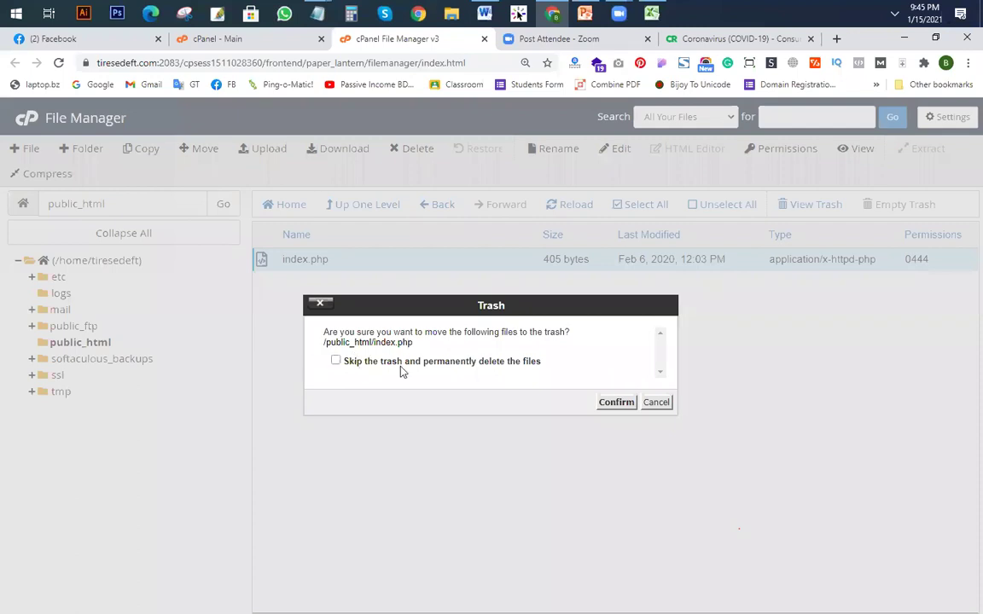
{"action": "left_click", "coordinate": [616, 404]}
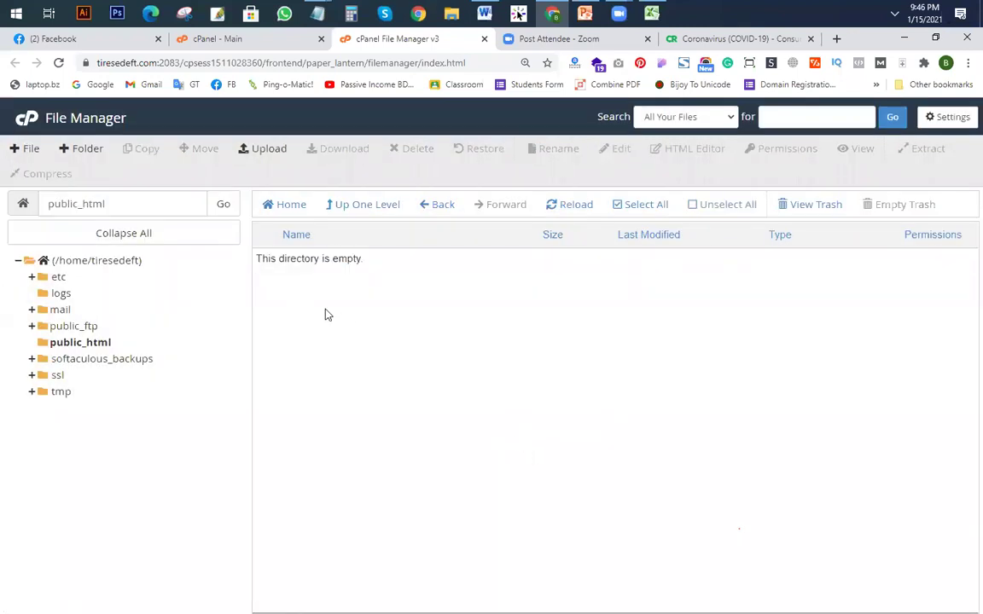
{"action": "left_click", "coordinate": [24, 116]}
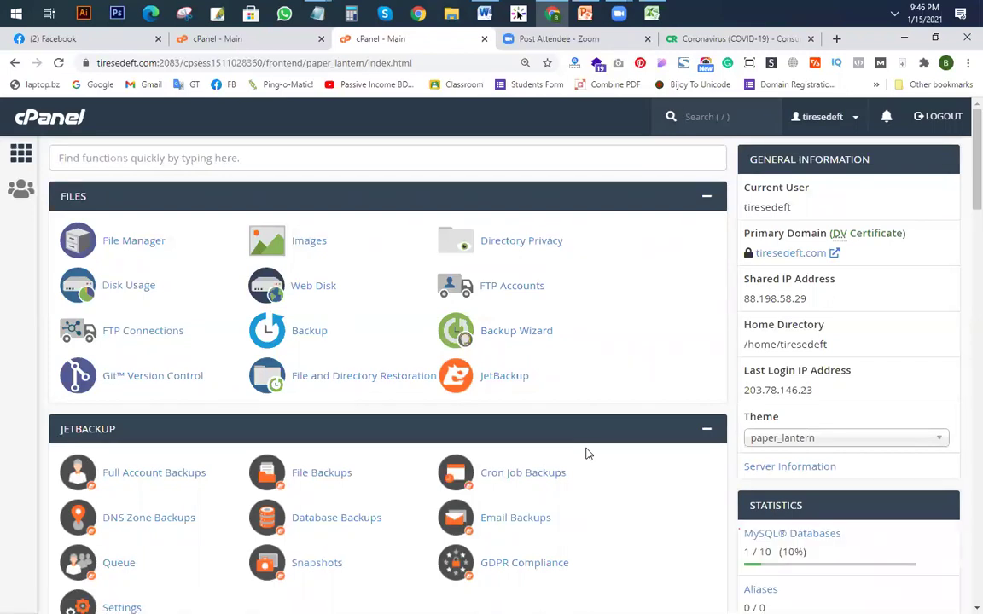
{"action": "scroll", "coordinate": [571, 368], "scroll_direction": "down", "scroll_amount": 2}
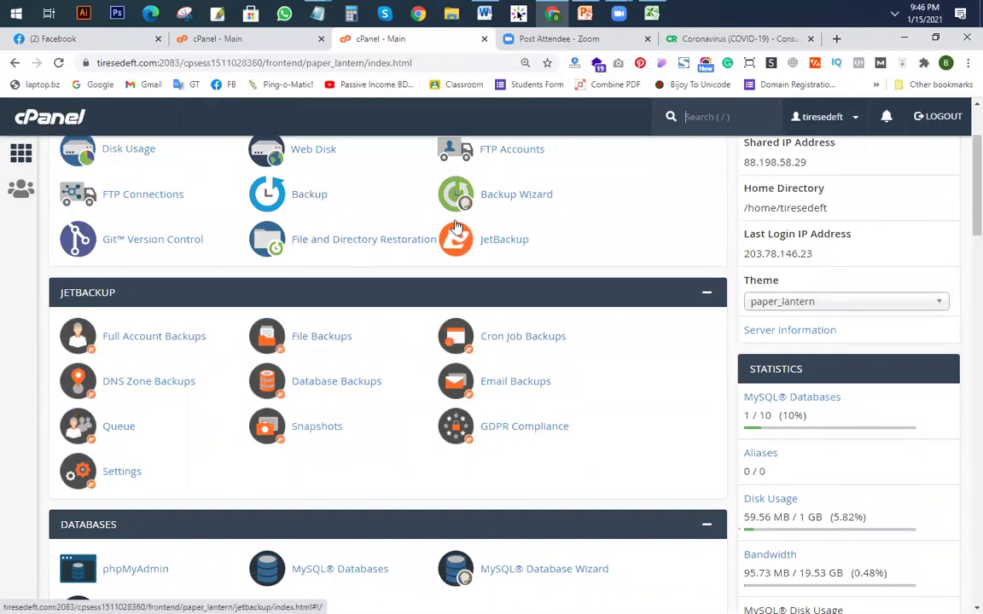
{"action": "key", "text": "slash"}
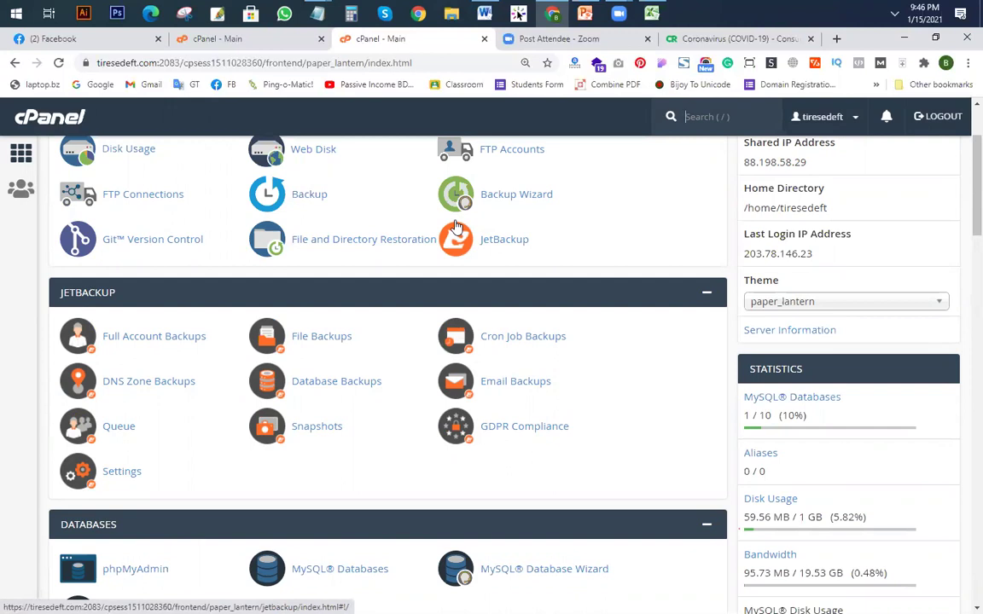
{"action": "scroll", "coordinate": [197, 402], "scroll_direction": "down", "scroll_amount": 3}
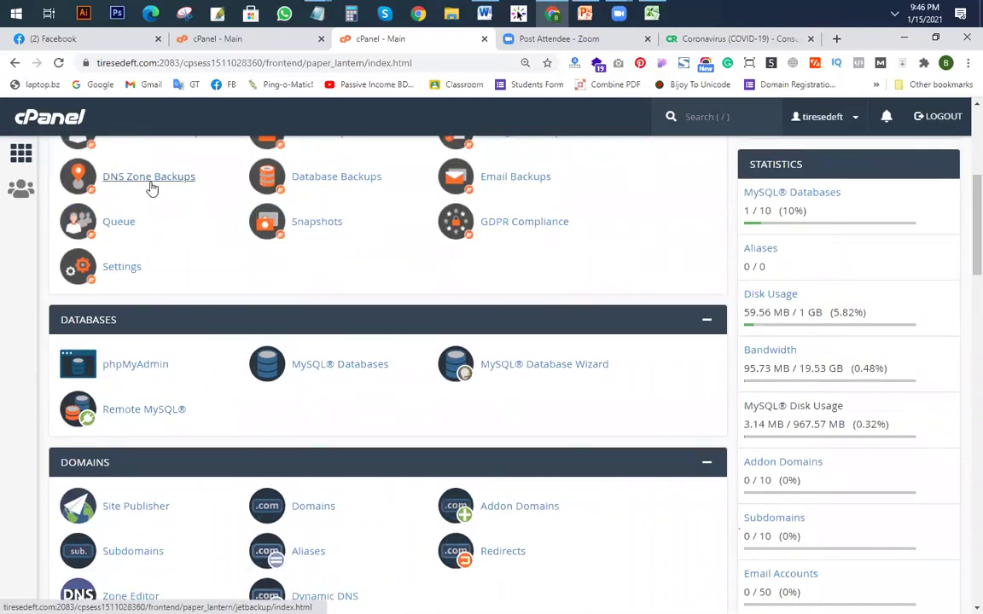
{"action": "scroll", "coordinate": [176, 393], "scroll_direction": "down", "scroll_amount": 1}
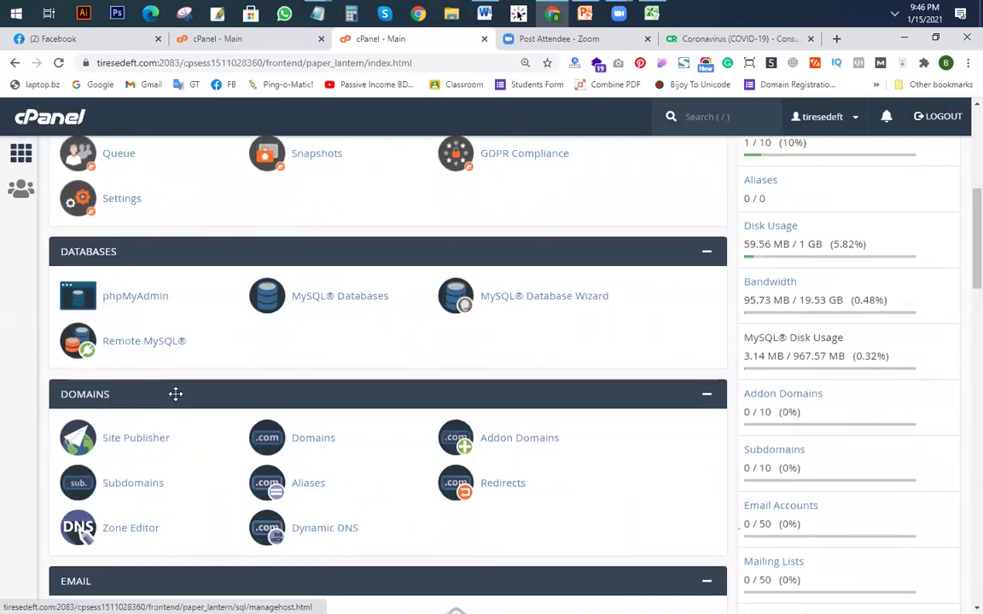
{"action": "scroll", "coordinate": [196, 483], "scroll_direction": "down", "scroll_amount": 1}
{"action": "scroll", "coordinate": [565, 463], "scroll_direction": "up", "scroll_amount": 2}
{"action": "scroll", "coordinate": [573, 486], "scroll_direction": "down", "scroll_amount": 3}
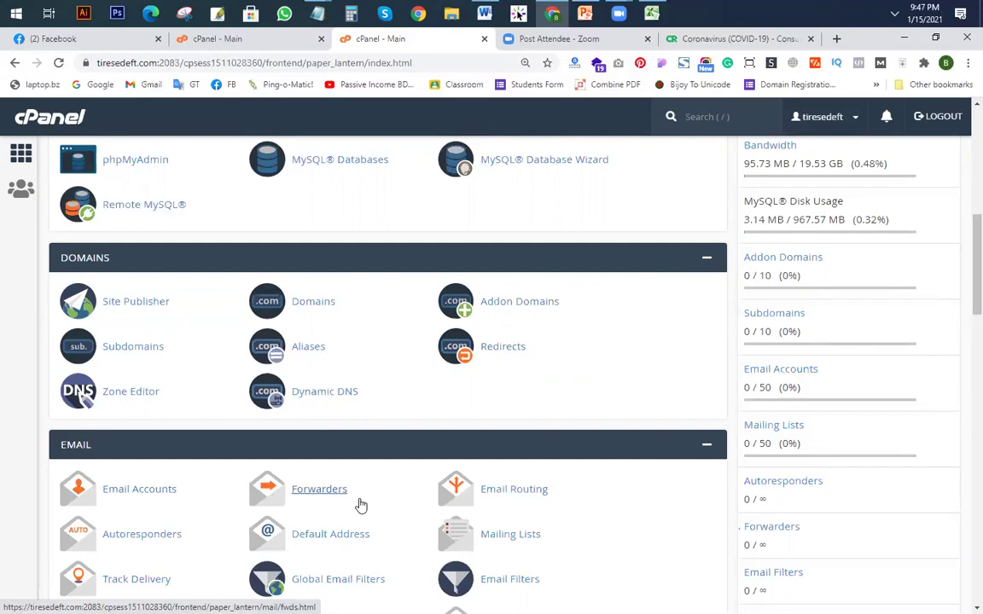
{"action": "scroll", "coordinate": [359, 384], "scroll_direction": "down", "scroll_amount": 3}
{"action": "scroll", "coordinate": [291, 312], "scroll_direction": "down", "scroll_amount": 1}
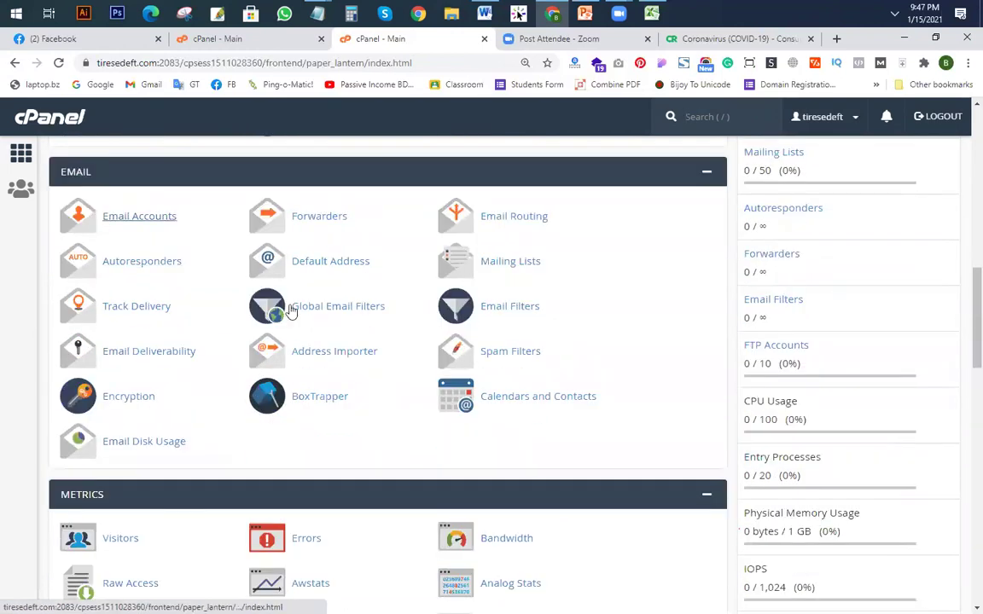
{"action": "scroll", "coordinate": [307, 329], "scroll_direction": "down", "scroll_amount": 5}
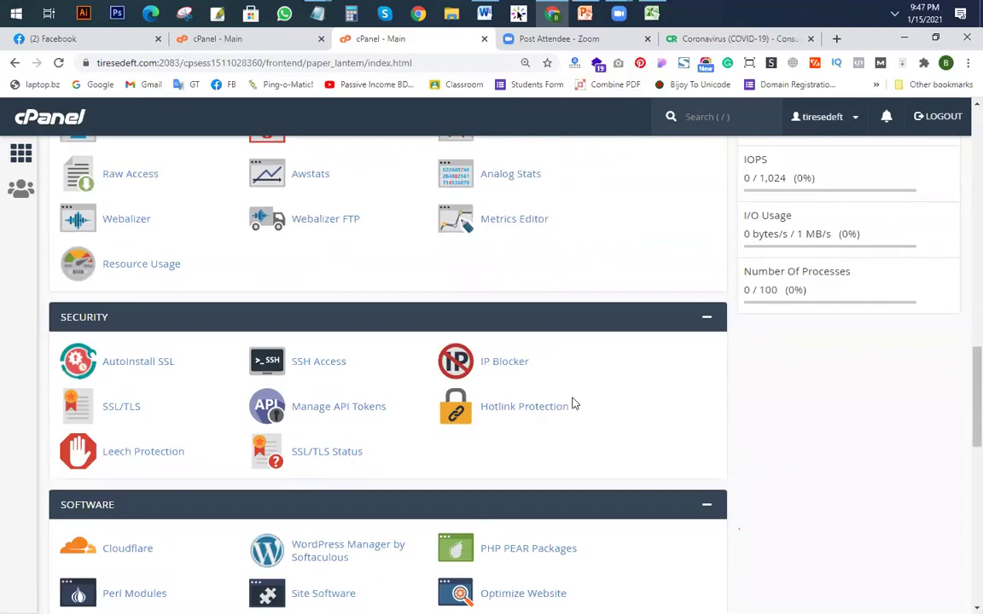
{"action": "scroll", "coordinate": [572, 403], "scroll_direction": "down", "scroll_amount": 3}
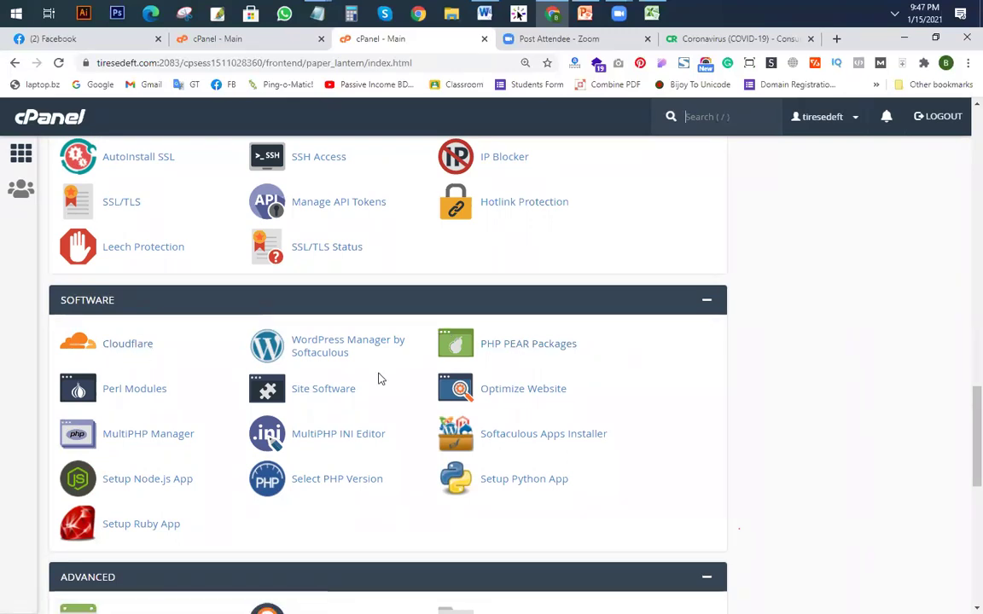
{"action": "key", "text": "slash"}
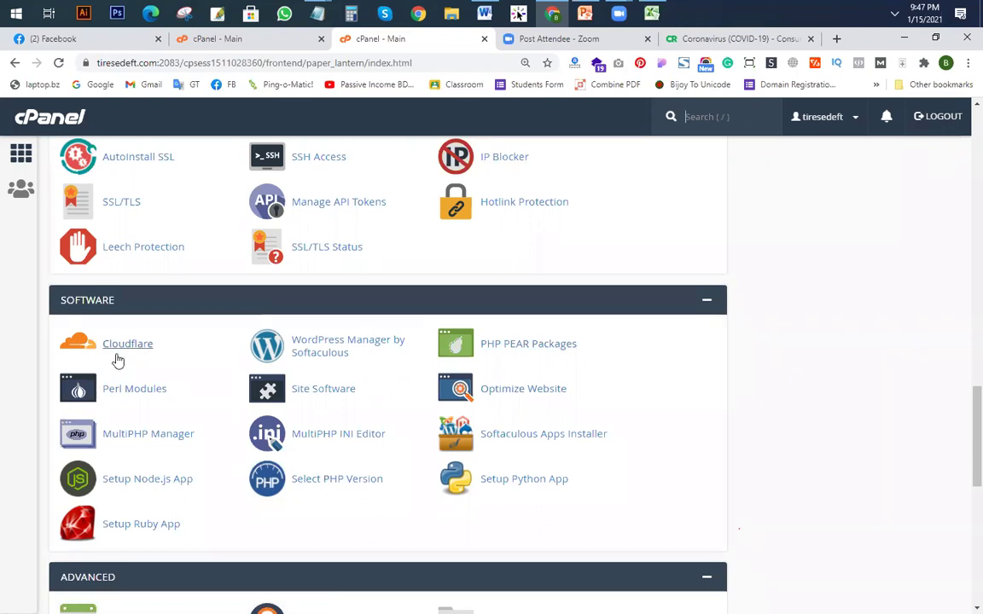
{"action": "scroll", "coordinate": [728, 534], "scroll_direction": "down", "scroll_amount": 2}
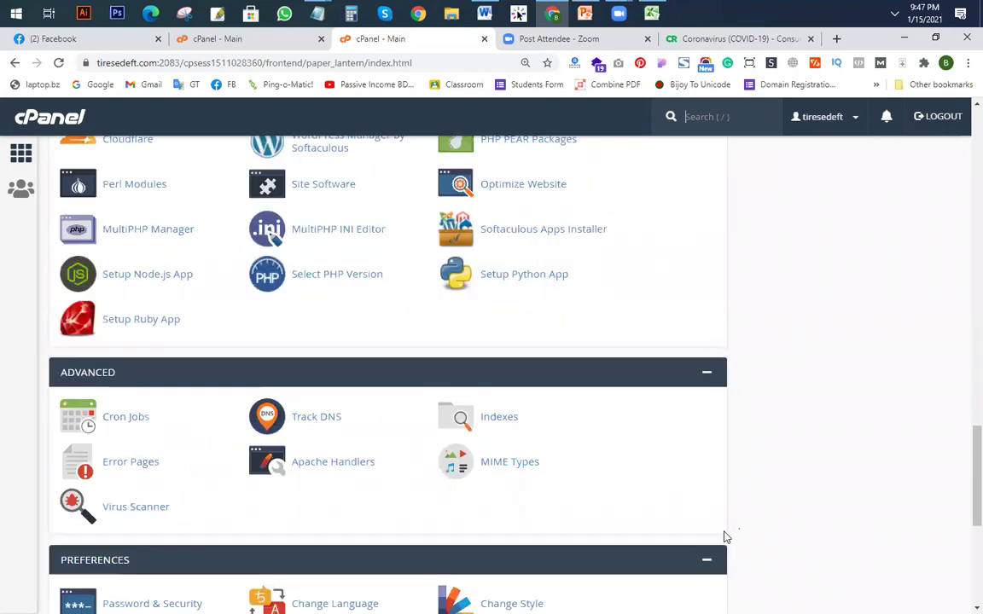
{"action": "scroll", "coordinate": [649, 464], "scroll_direction": "down", "scroll_amount": 4}
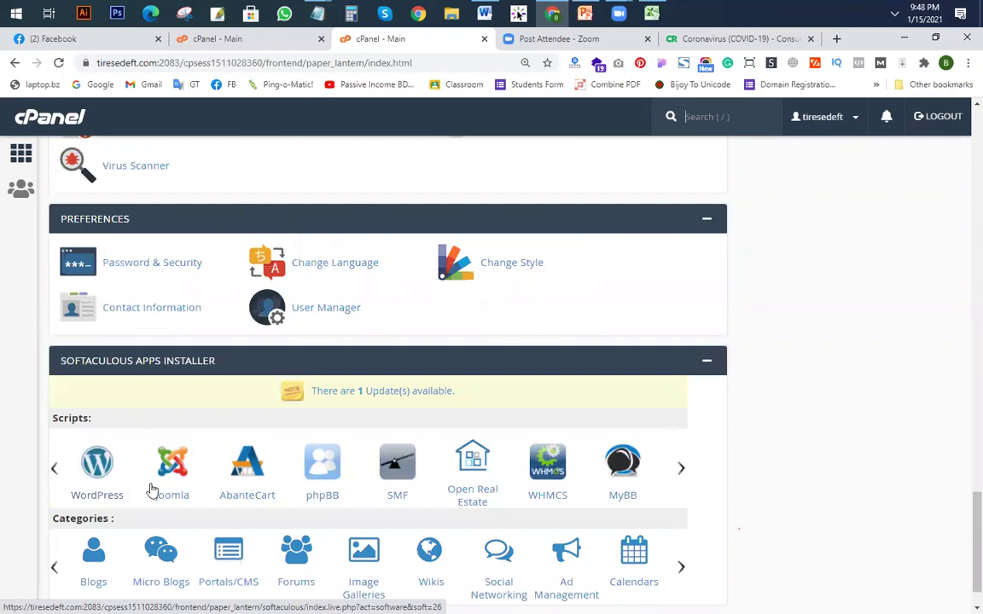
{"action": "scroll", "coordinate": [154, 491], "scroll_direction": "up", "scroll_amount": 10}
{"action": "scroll", "coordinate": [166, 471], "scroll_direction": "down", "scroll_amount": 5}
{"action": "scroll", "coordinate": [163, 475], "scroll_direction": "down", "scroll_amount": 6}
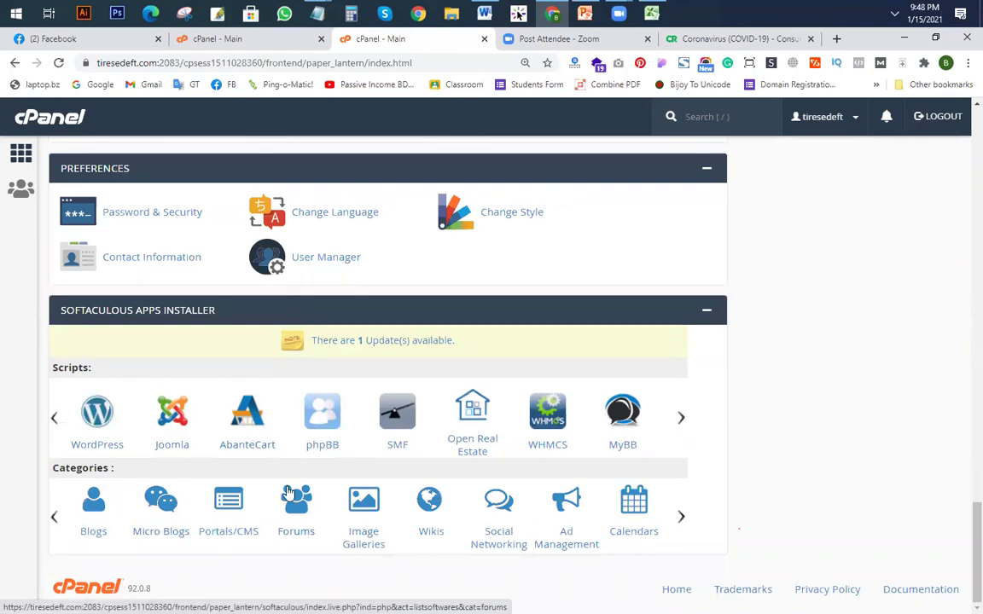
{"action": "scroll", "coordinate": [288, 493], "scroll_direction": "up", "scroll_amount": 15}
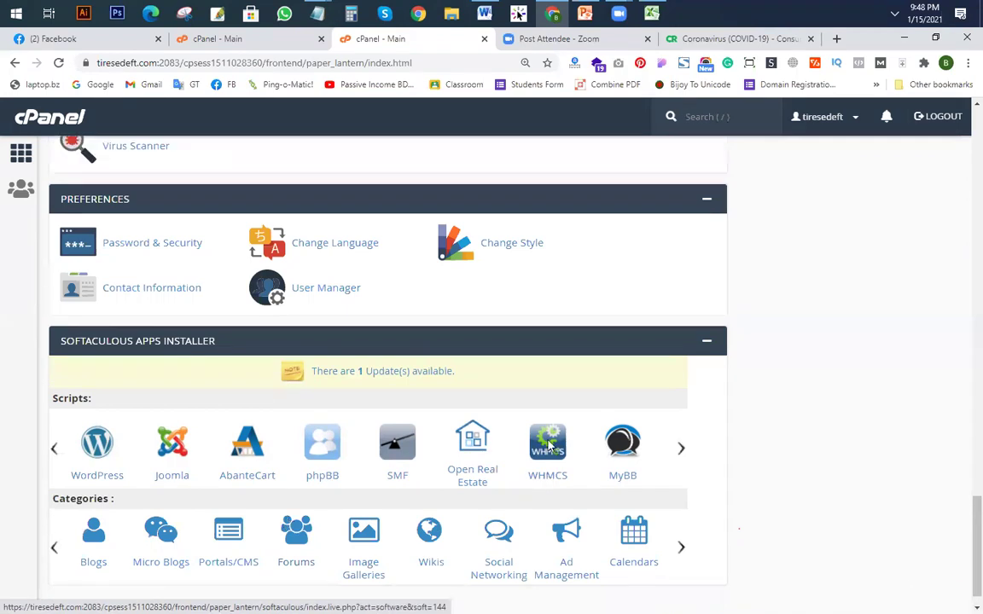
{"action": "scroll", "coordinate": [614, 292], "scroll_direction": "down", "scroll_amount": 4}
{"action": "scroll", "coordinate": [495, 355], "scroll_direction": "down", "scroll_amount": 10}
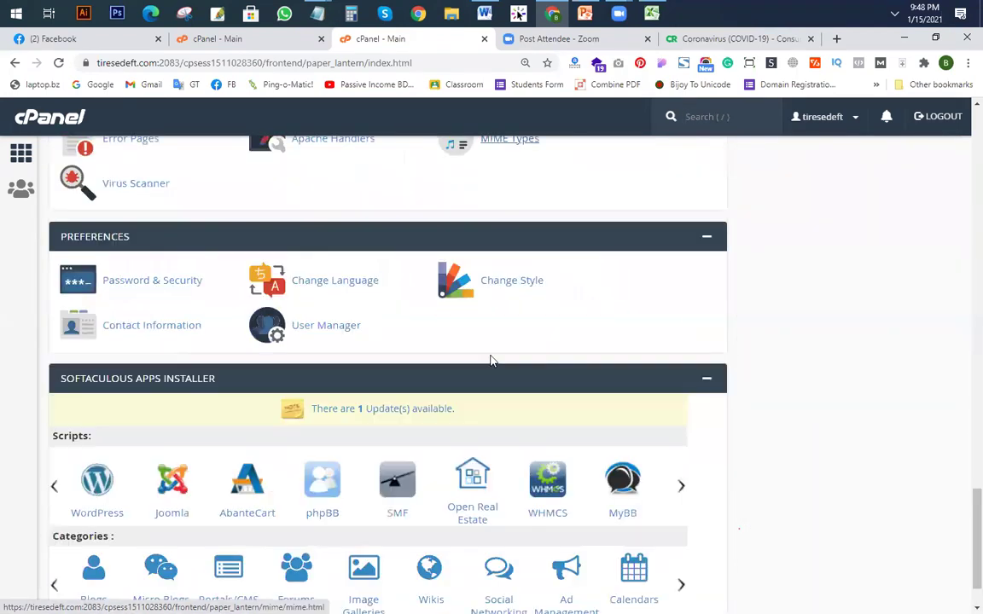
{"action": "scroll", "coordinate": [461, 376], "scroll_direction": "up", "scroll_amount": 15}
{"action": "scroll", "coordinate": [458, 377], "scroll_direction": "up", "scroll_amount": 1}
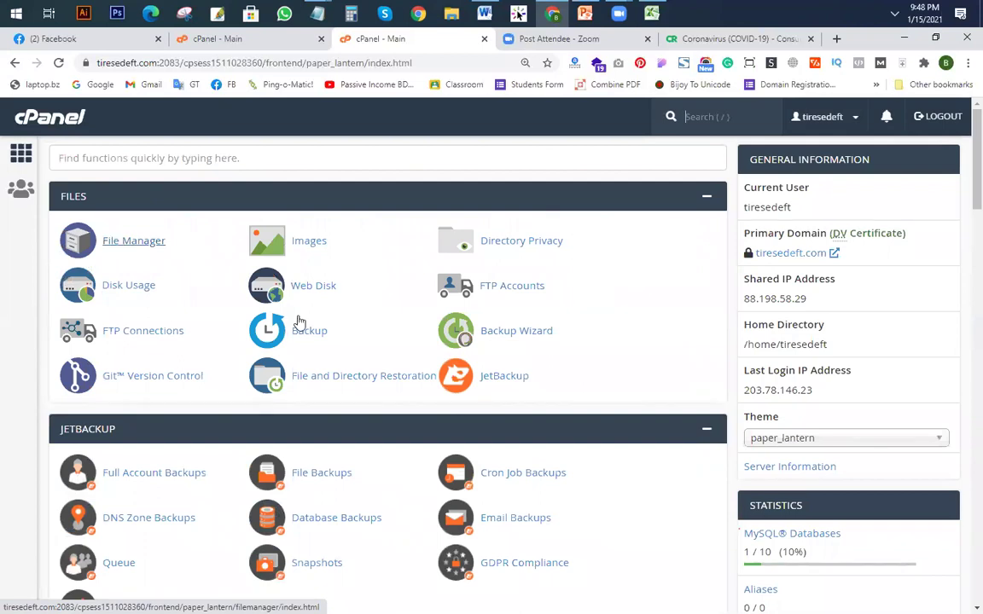
{"action": "scroll", "coordinate": [299, 324], "scroll_direction": "down", "scroll_amount": 12}
{"action": "scroll", "coordinate": [121, 291], "scroll_direction": "up", "scroll_amount": 1}
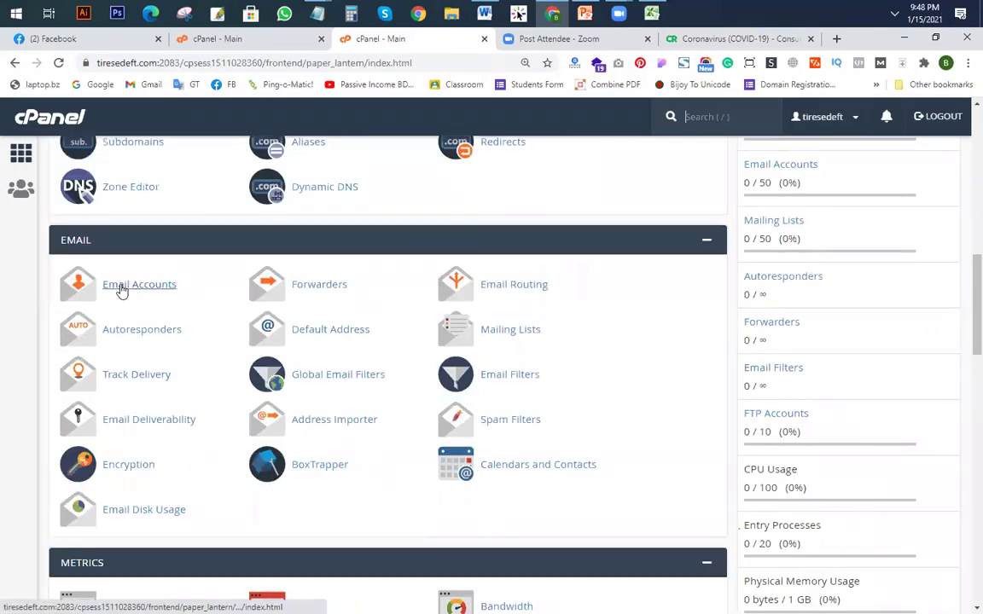
{"action": "scroll", "coordinate": [122, 289], "scroll_direction": "up", "scroll_amount": 1}
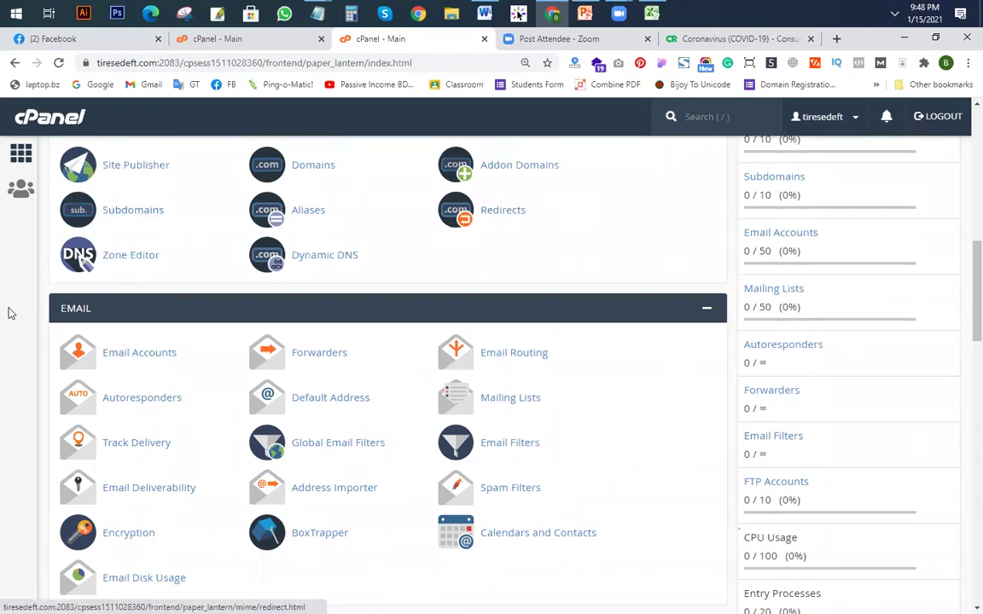
{"action": "scroll", "coordinate": [204, 404], "scroll_direction": "down", "scroll_amount": 8}
{"action": "scroll", "coordinate": [198, 416], "scroll_direction": "down", "scroll_amount": 3}
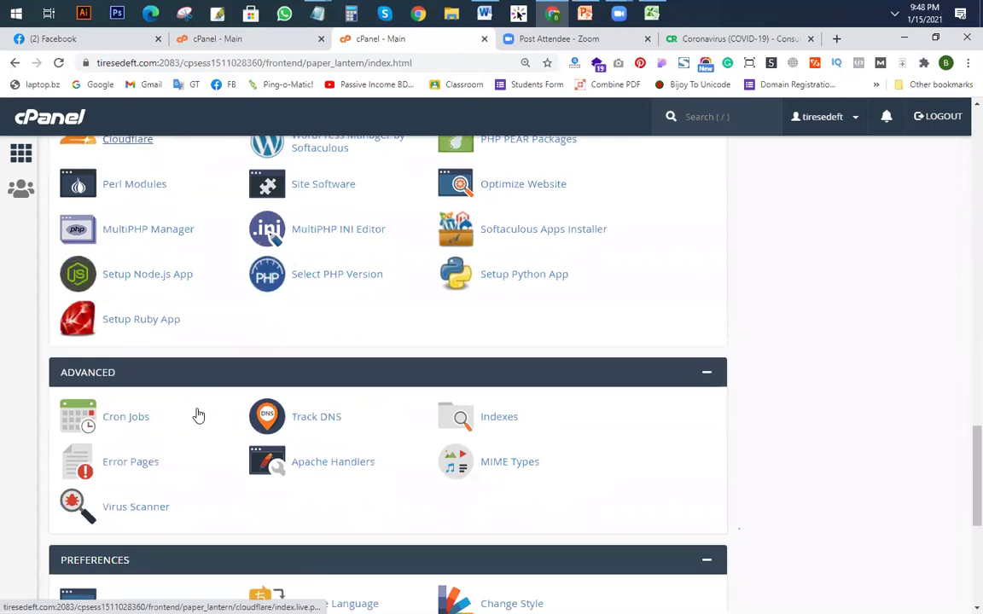
{"action": "scroll", "coordinate": [198, 415], "scroll_direction": "down", "scroll_amount": 5}
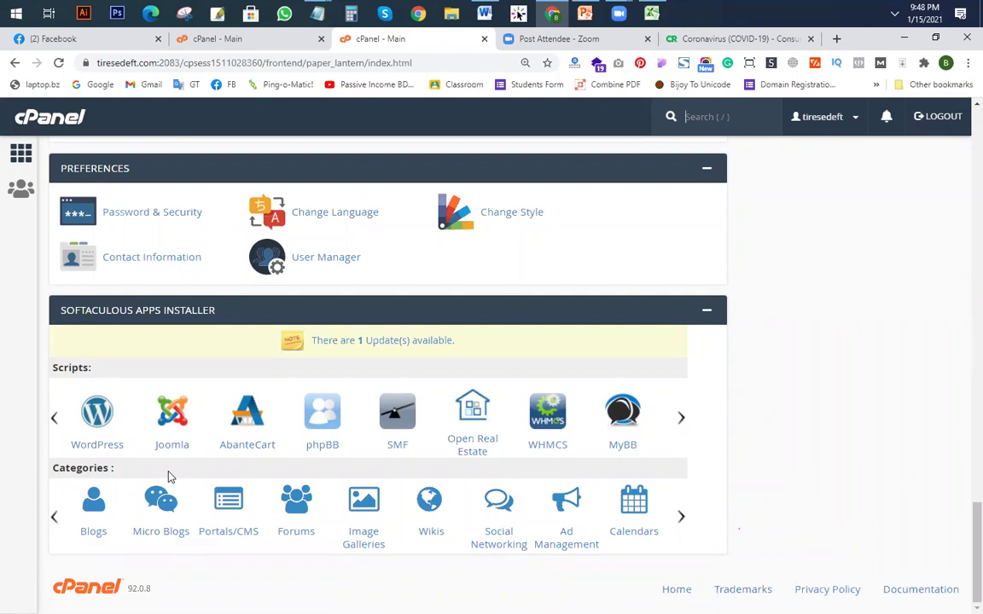
{"action": "scroll", "coordinate": [223, 494], "scroll_direction": "up", "scroll_amount": 18}
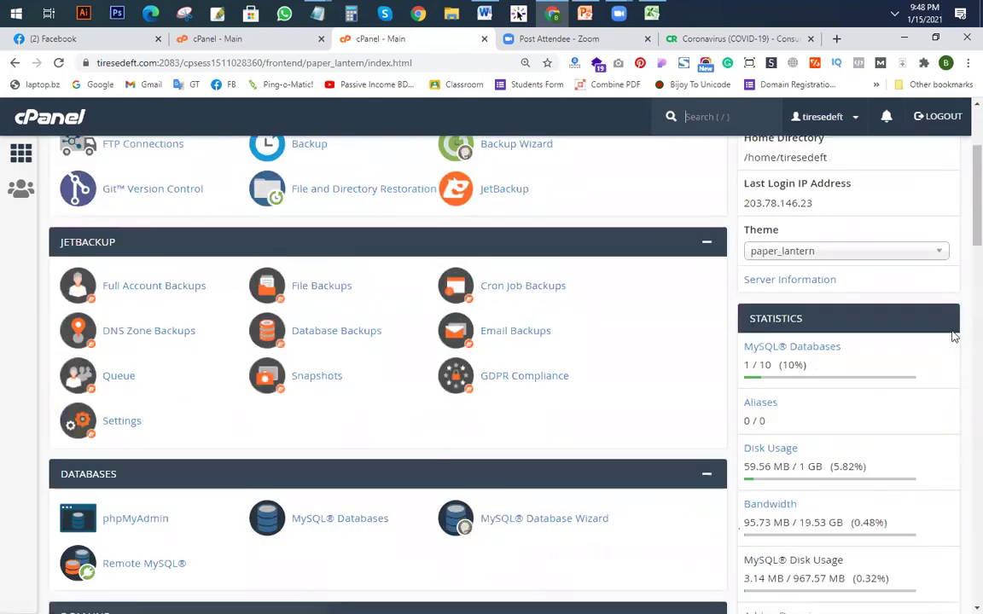
{"action": "scroll", "coordinate": [819, 358], "scroll_direction": "up", "scroll_amount": 2}
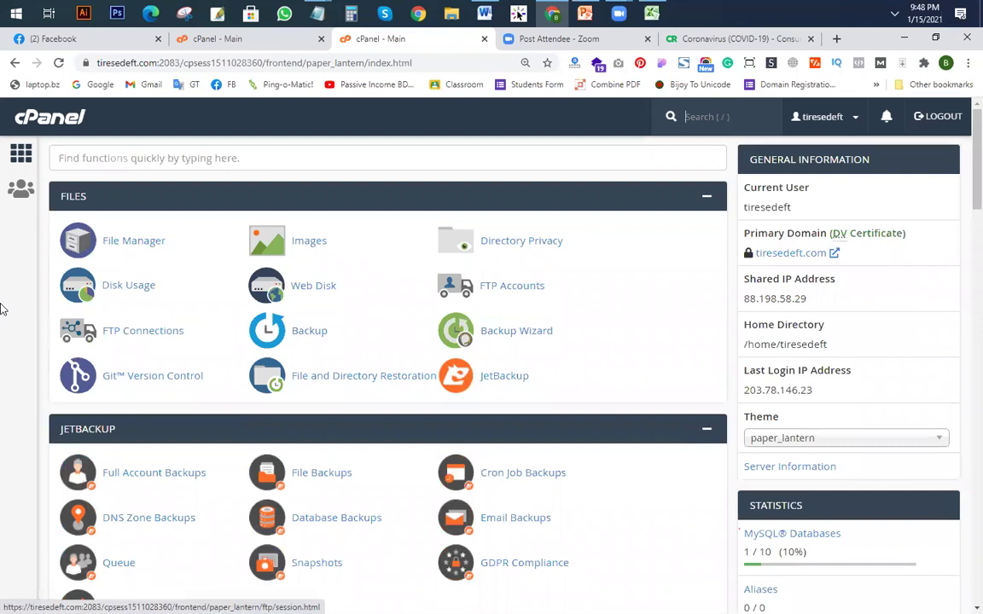
{"action": "scroll", "coordinate": [173, 248], "scroll_direction": "down", "scroll_amount": 15}
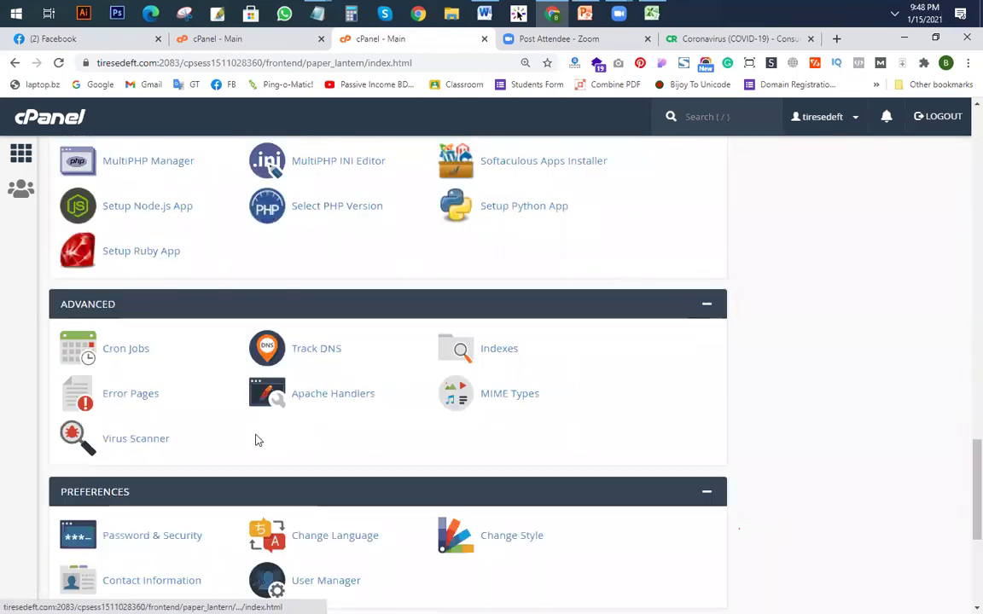
{"action": "scroll", "coordinate": [258, 441], "scroll_direction": "down", "scroll_amount": 4}
Briefly open the WordPress script page, then return to the cPanel dashboard
{"action": "left_click", "coordinate": [243, 439]}
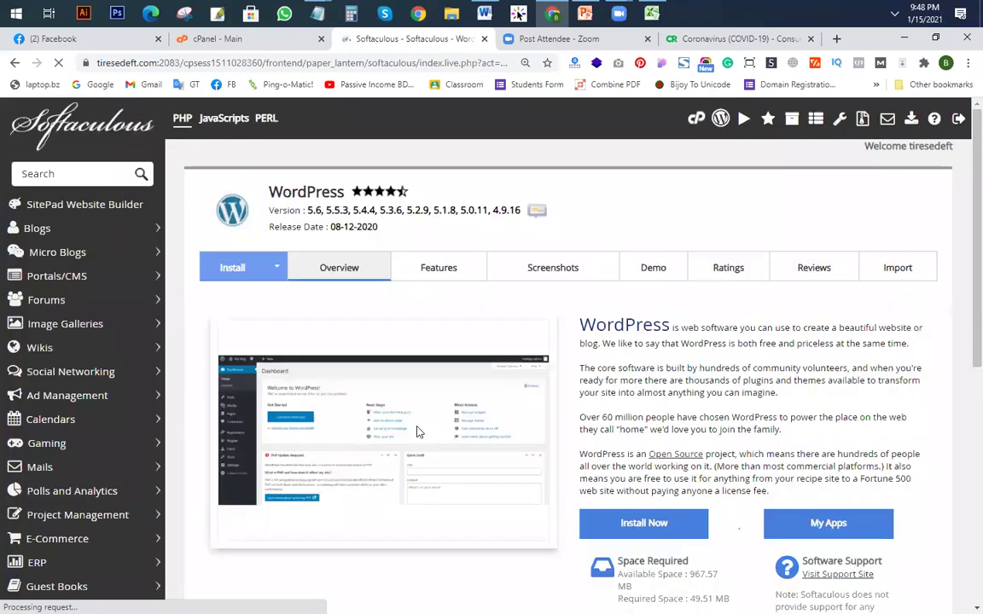
{"action": "left_click", "coordinate": [697, 120]}
{"action": "scroll", "coordinate": [230, 437], "scroll_direction": "down", "scroll_amount": 2}
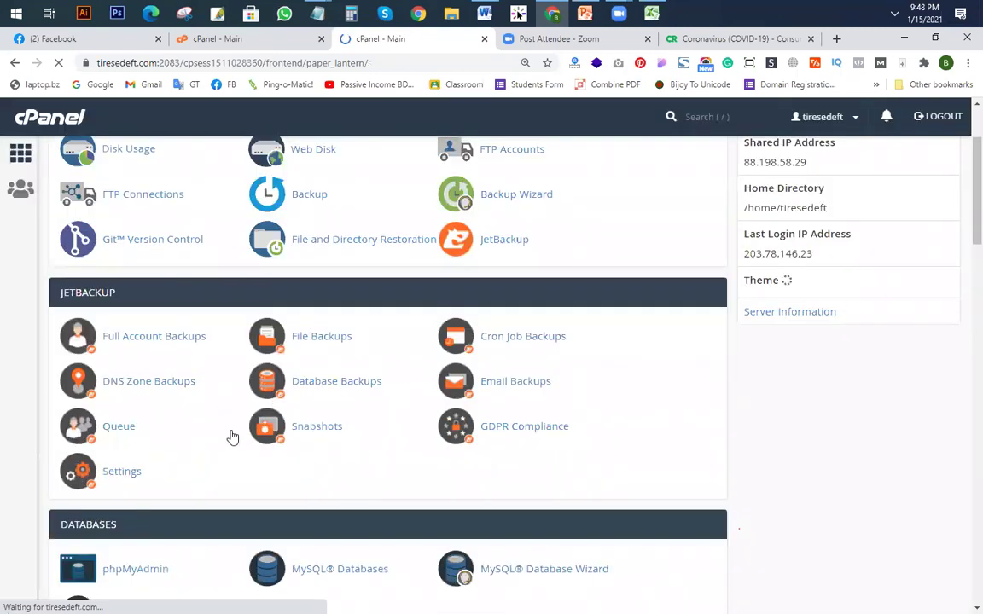
{"action": "scroll", "coordinate": [239, 452], "scroll_direction": "down", "scroll_amount": 10}
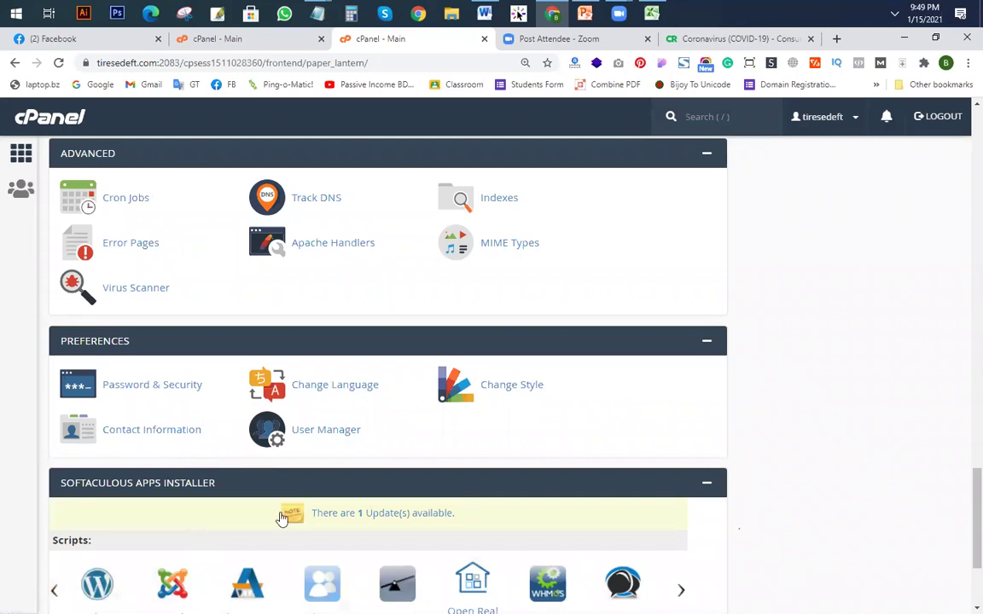
{"action": "scroll", "coordinate": [247, 469], "scroll_direction": "down", "scroll_amount": 2}
{"action": "scroll", "coordinate": [368, 487], "scroll_direction": "up", "scroll_amount": 6}
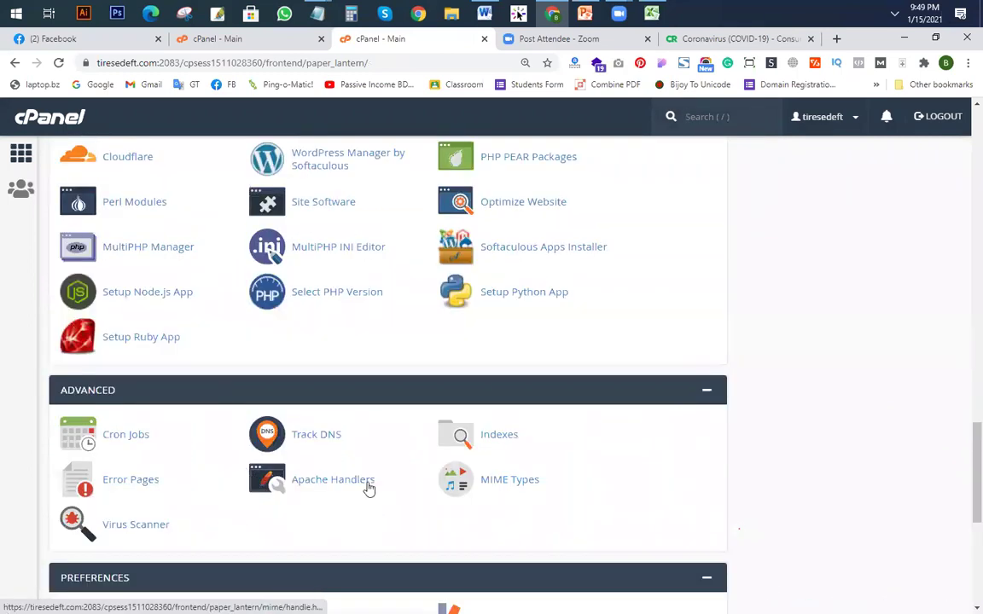
Open Softaculous Apps Installer and select WordPress to reach its overview page
{"action": "left_click", "coordinate": [506, 320]}
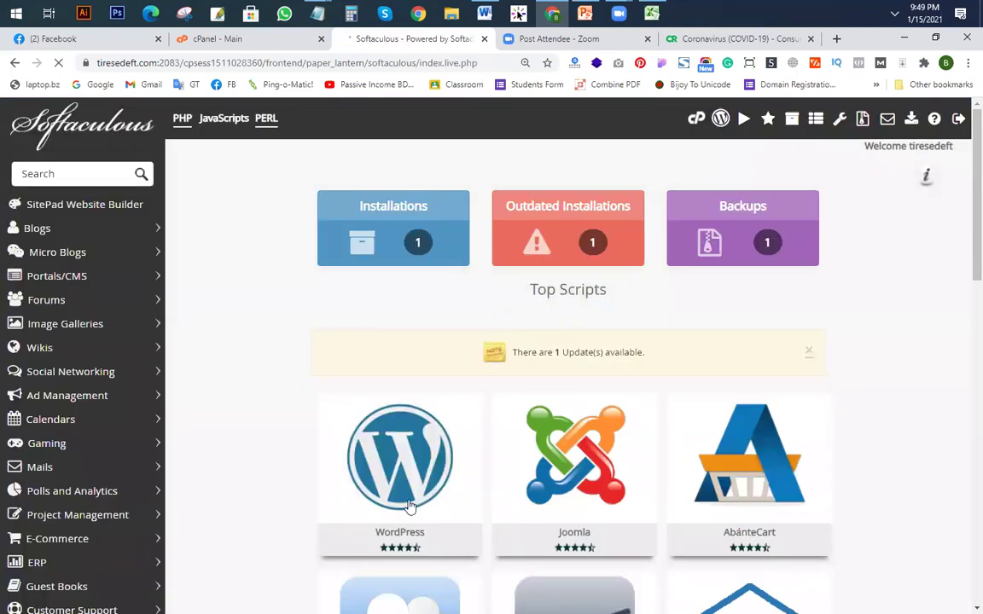
{"action": "scroll", "coordinate": [408, 503], "scroll_direction": "down", "scroll_amount": 3}
{"action": "scroll", "coordinate": [546, 444], "scroll_direction": "up", "scroll_amount": 3}
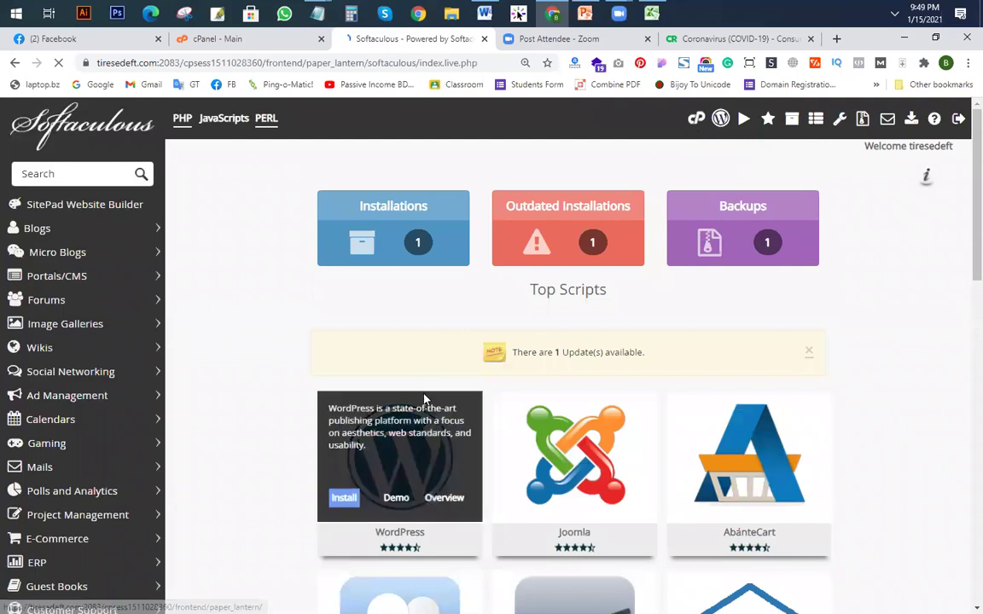
{"action": "scroll", "coordinate": [196, 478], "scroll_direction": "down", "scroll_amount": 20}
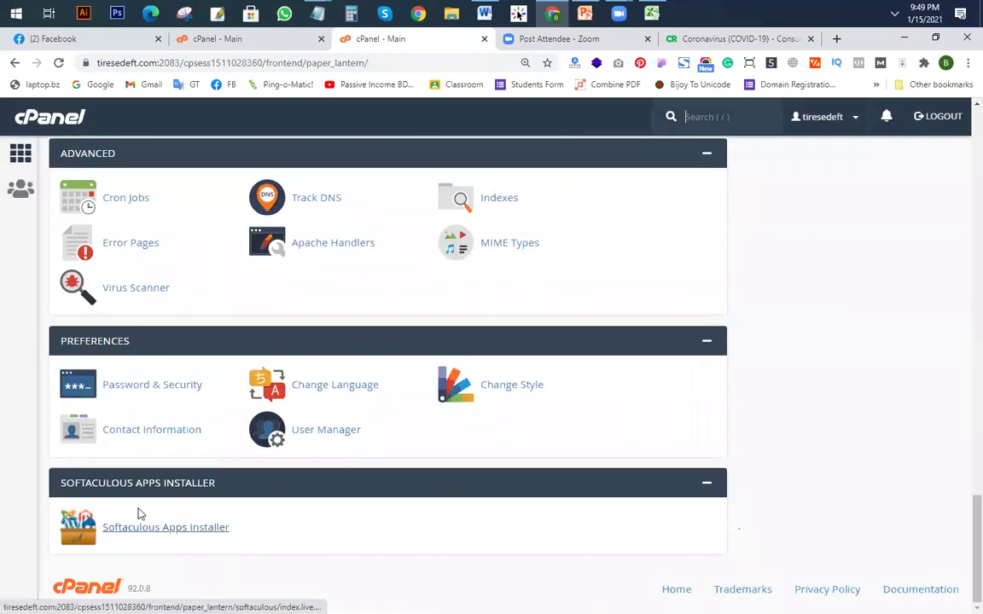
{"action": "scroll", "coordinate": [128, 512], "scroll_direction": "down", "scroll_amount": 2}
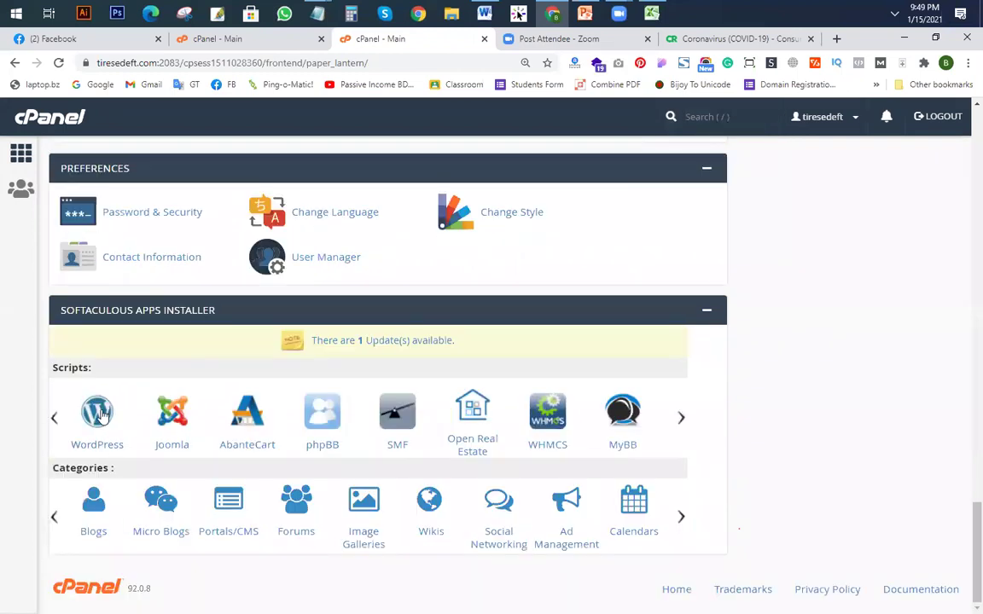
{"action": "left_click", "coordinate": [433, 512]}
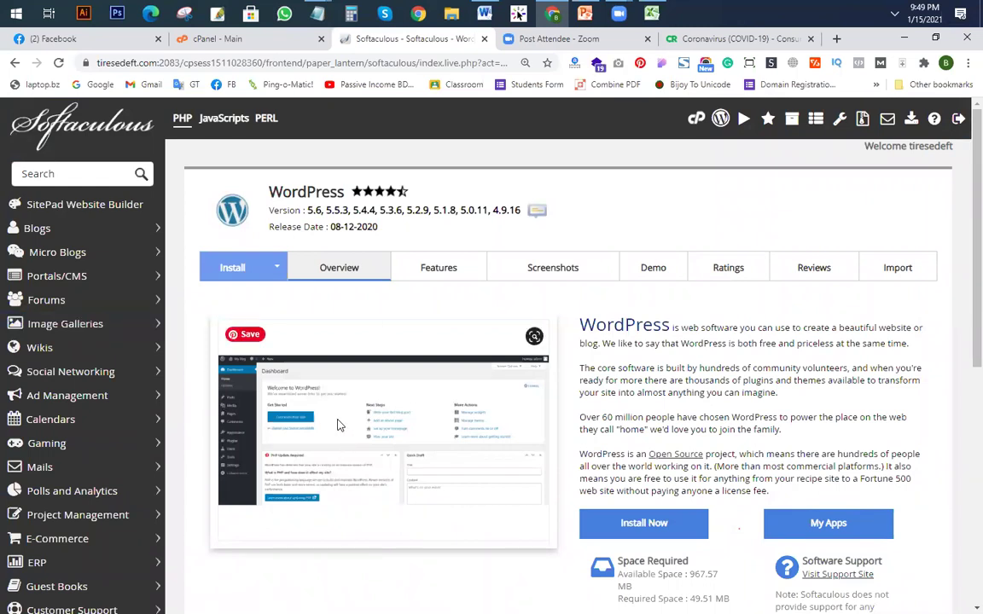
Open the WordPress install form and keep version 5.6
{"action": "left_click", "coordinate": [243, 272]}
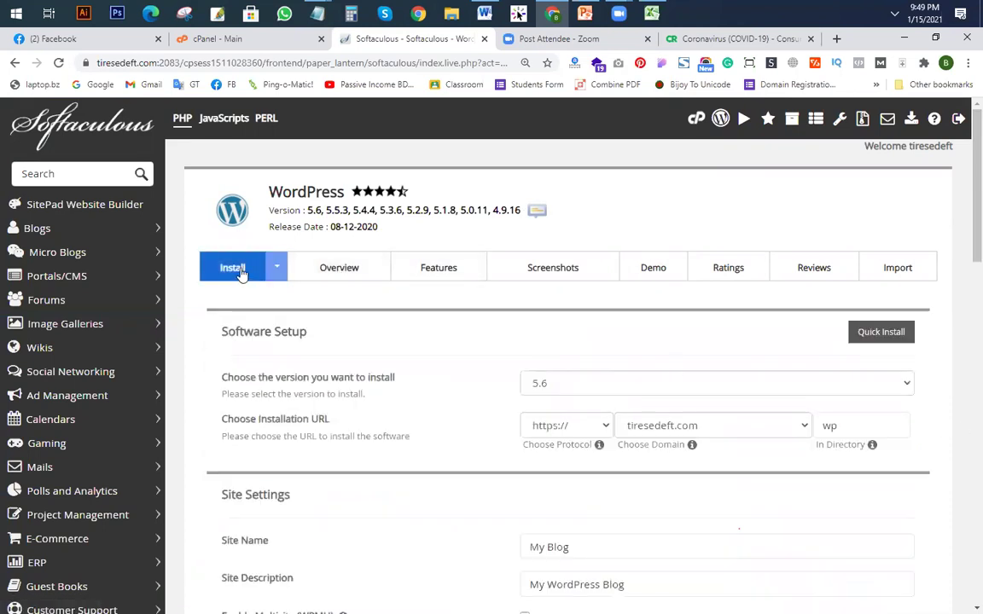
{"action": "scroll", "coordinate": [679, 401], "scroll_direction": "down", "scroll_amount": 2}
{"action": "scroll", "coordinate": [624, 362], "scroll_direction": "up", "scroll_amount": 1}
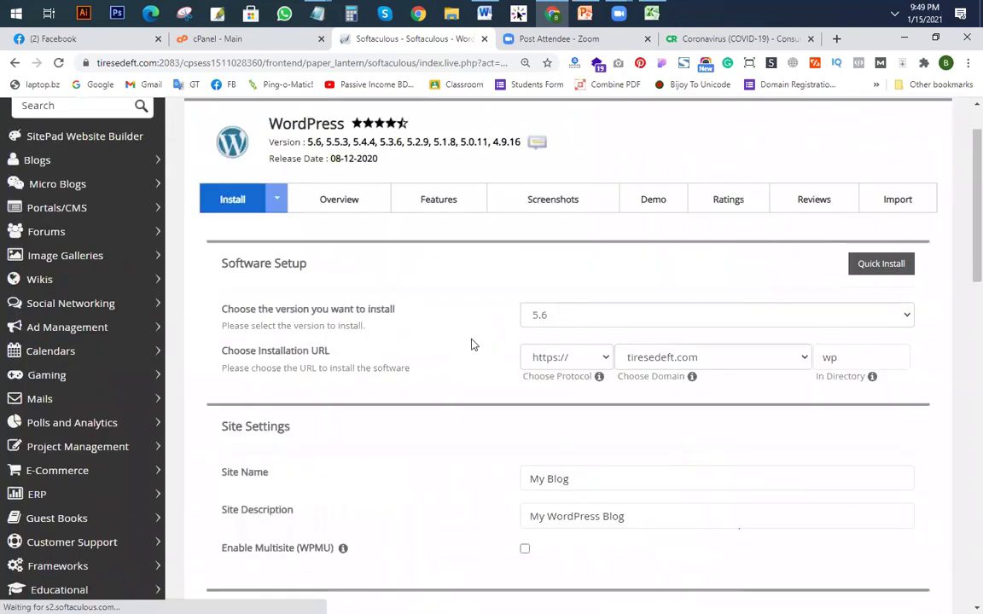
{"action": "left_click", "coordinate": [604, 324]}
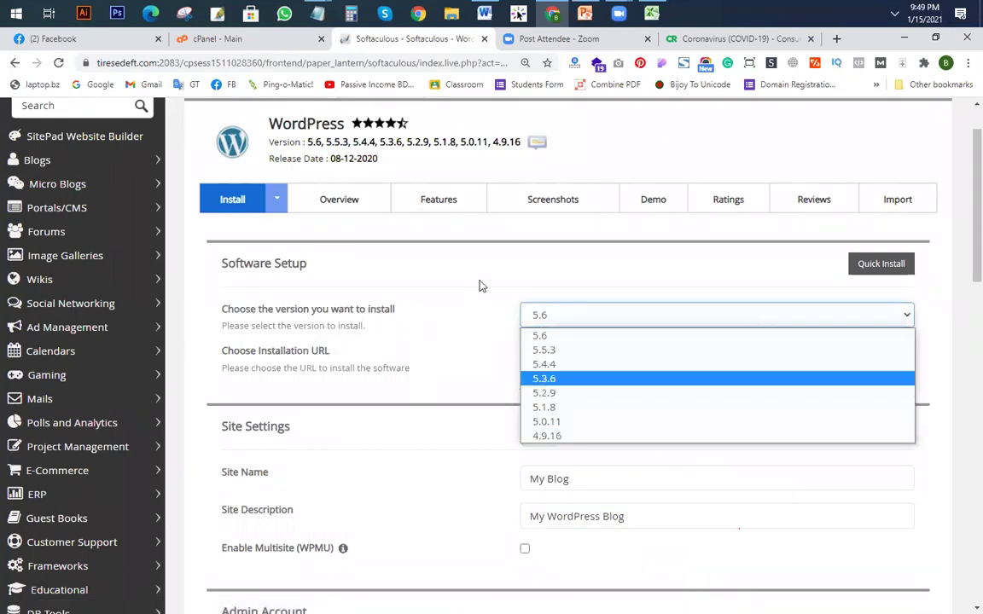
{"action": "left_click", "coordinate": [623, 315]}
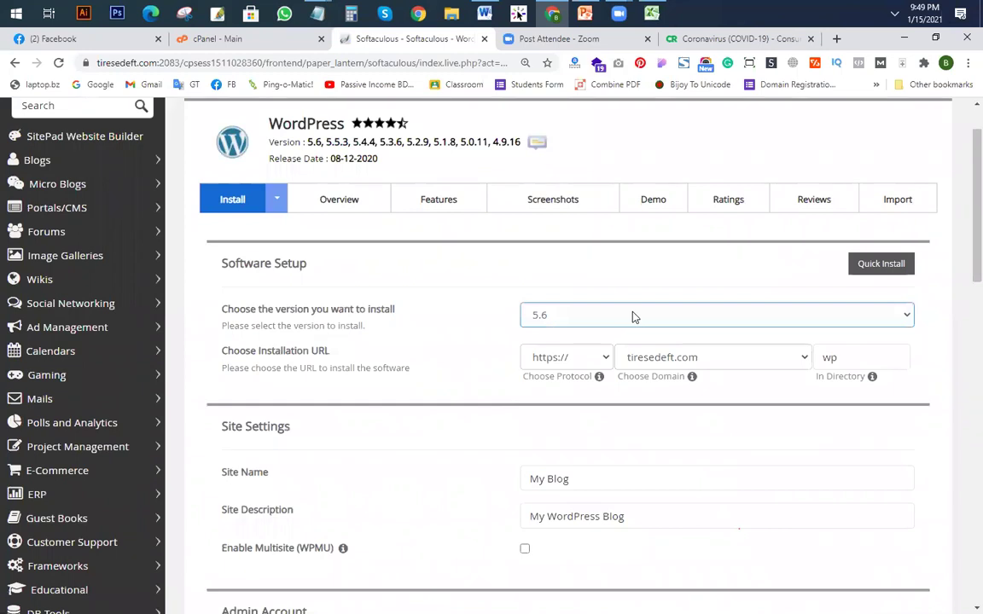
{"action": "left_click", "coordinate": [221, 306]}
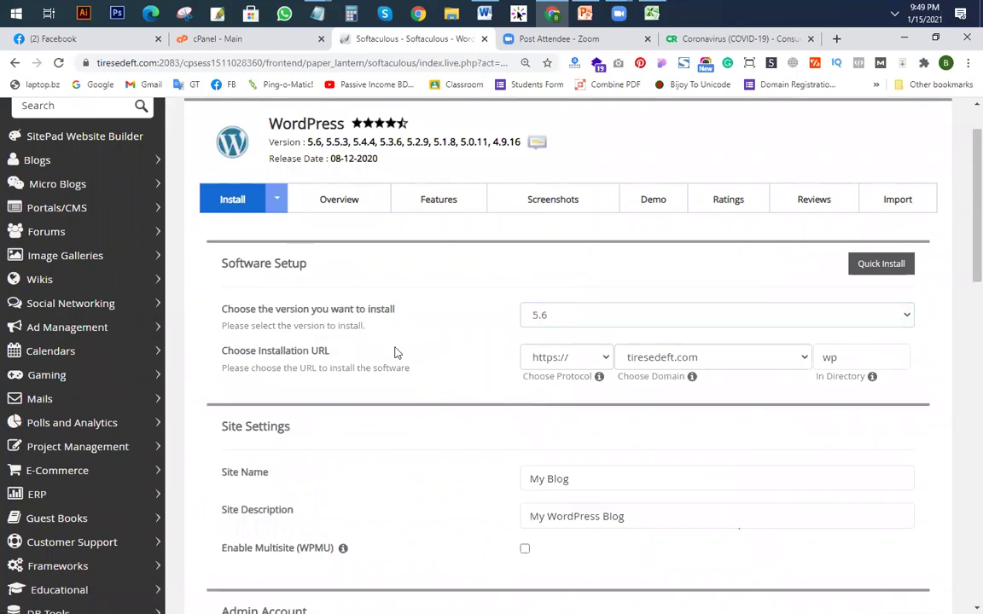
{"action": "left_click", "coordinate": [573, 364]}
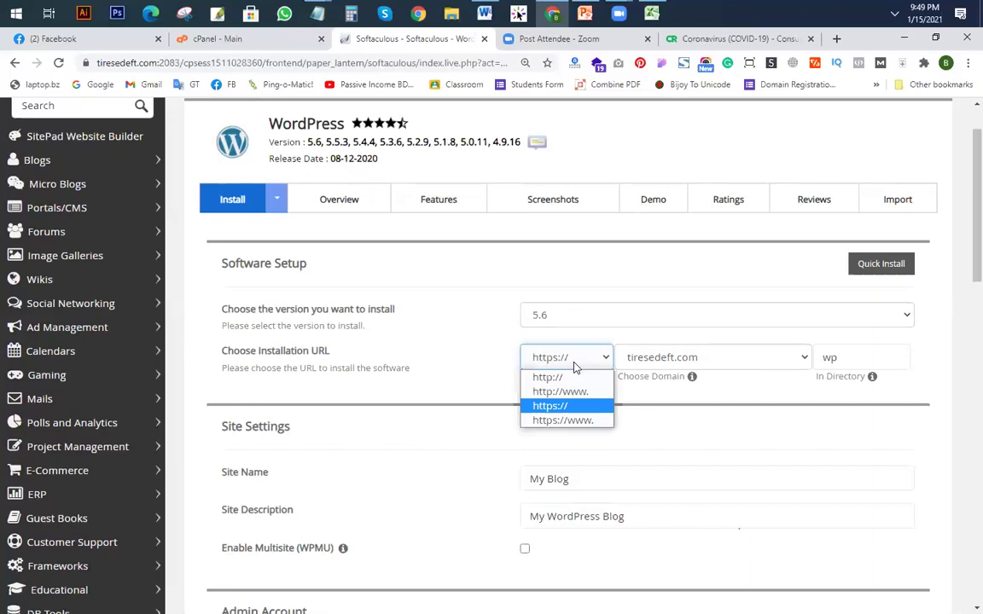
{"action": "left_click", "coordinate": [547, 377]}
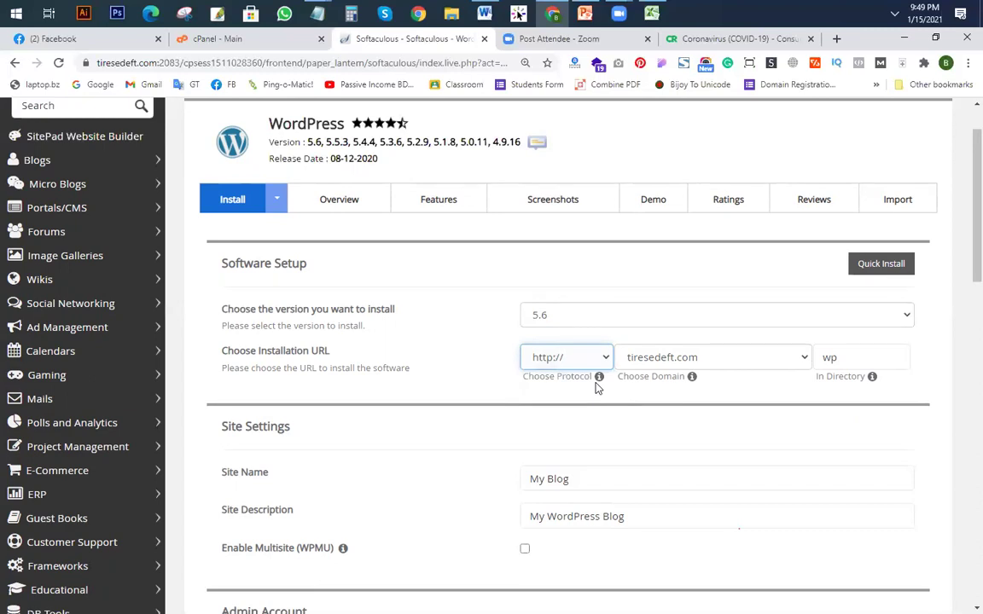
{"action": "left_click", "coordinate": [584, 358]}
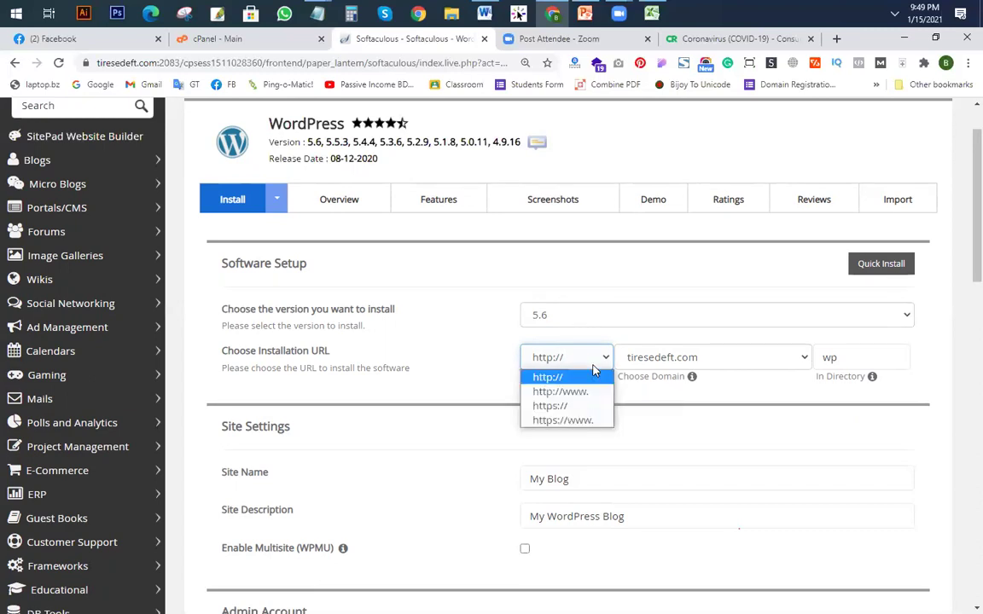
{"action": "left_click", "coordinate": [574, 407]}
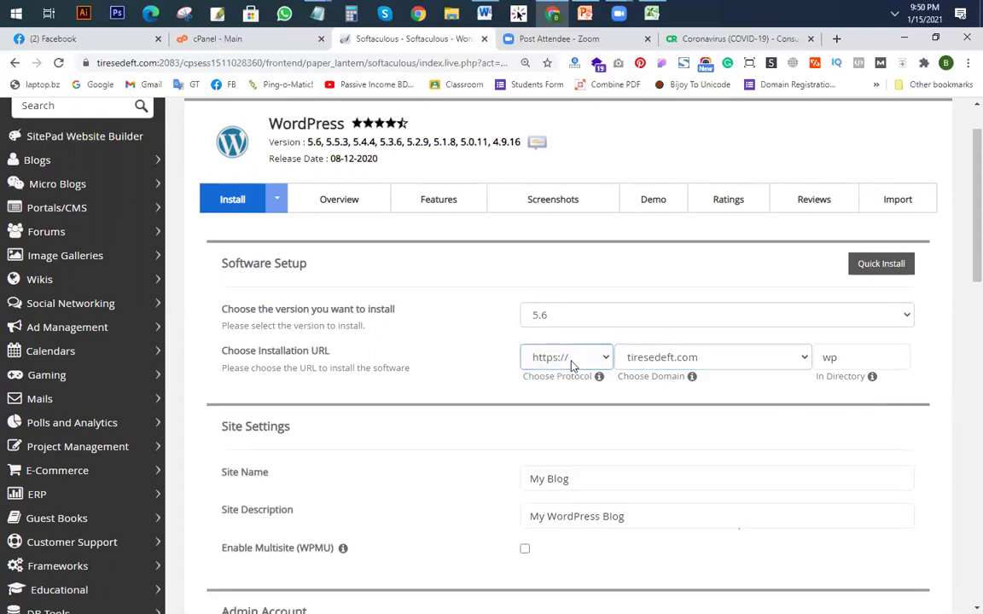
{"action": "left_click", "coordinate": [781, 357]}
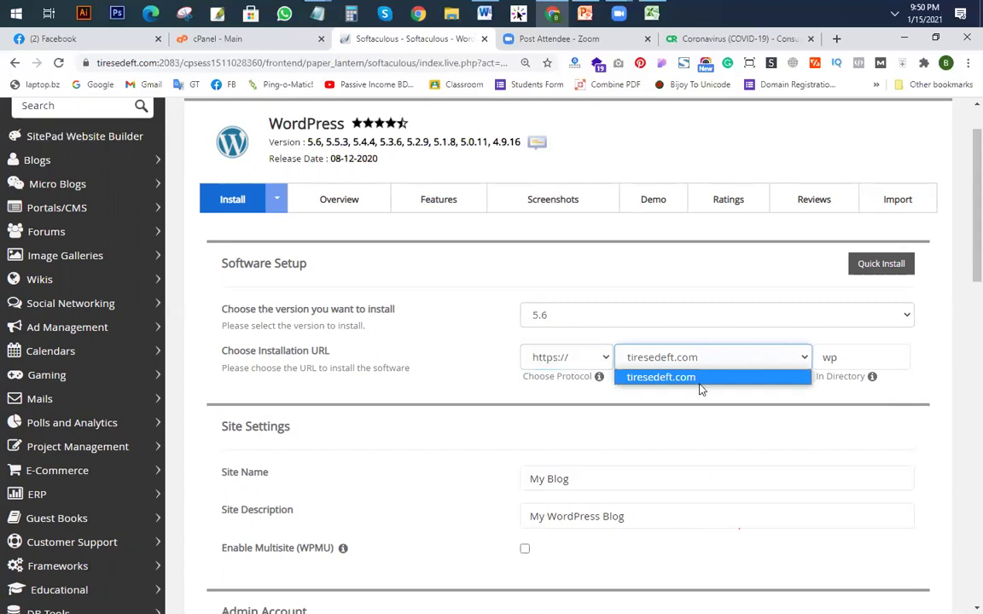
{"action": "left_click", "coordinate": [735, 356]}
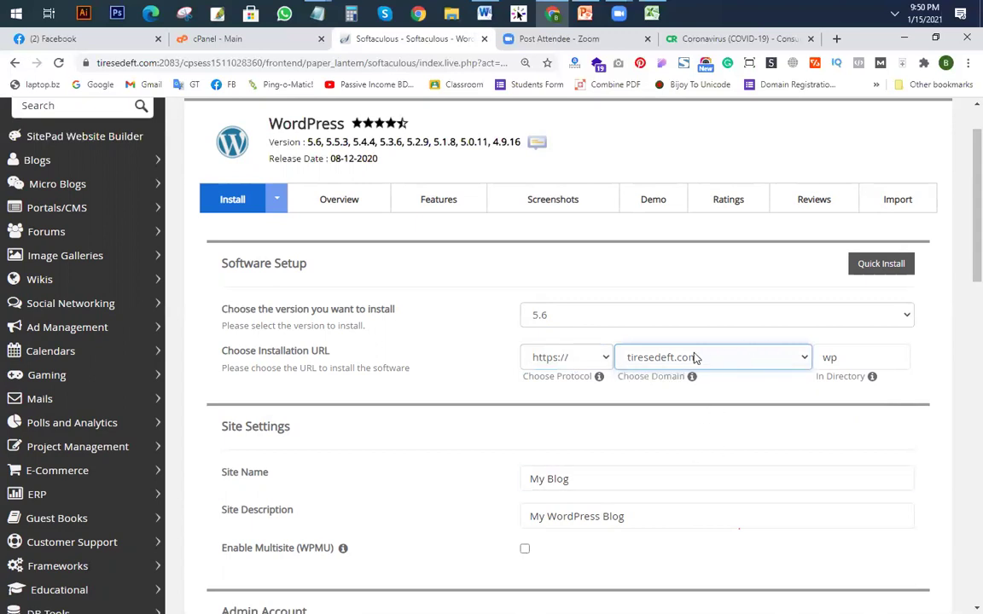
{"action": "left_click", "coordinate": [879, 358]}
{"action": "left_click", "coordinate": [872, 358]}
{"action": "double_click", "coordinate": [872, 357]}
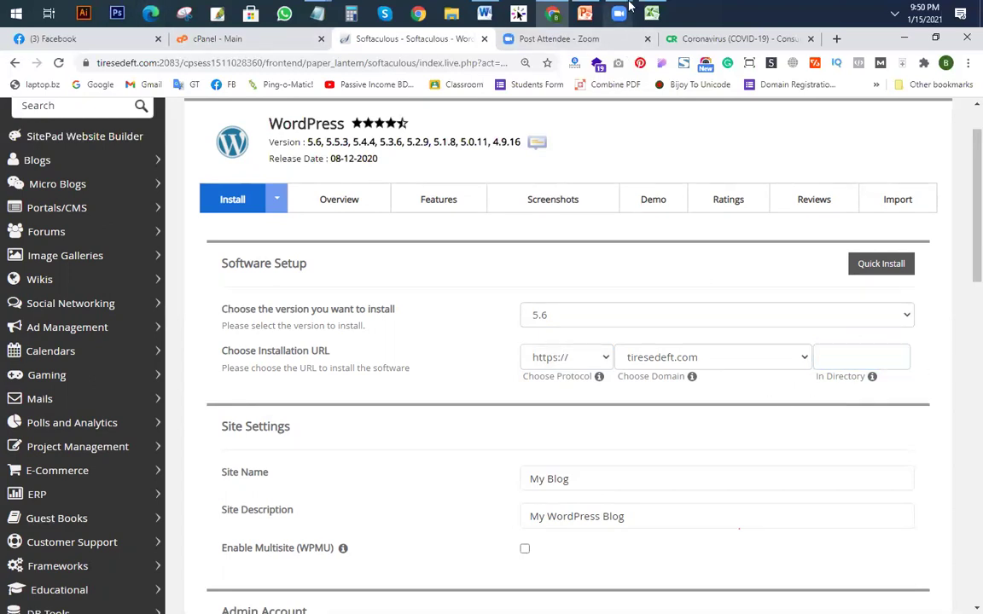
In a new tab, visit tiresedeft.com/wp-admin
{"action": "left_click", "coordinate": [836, 38]}
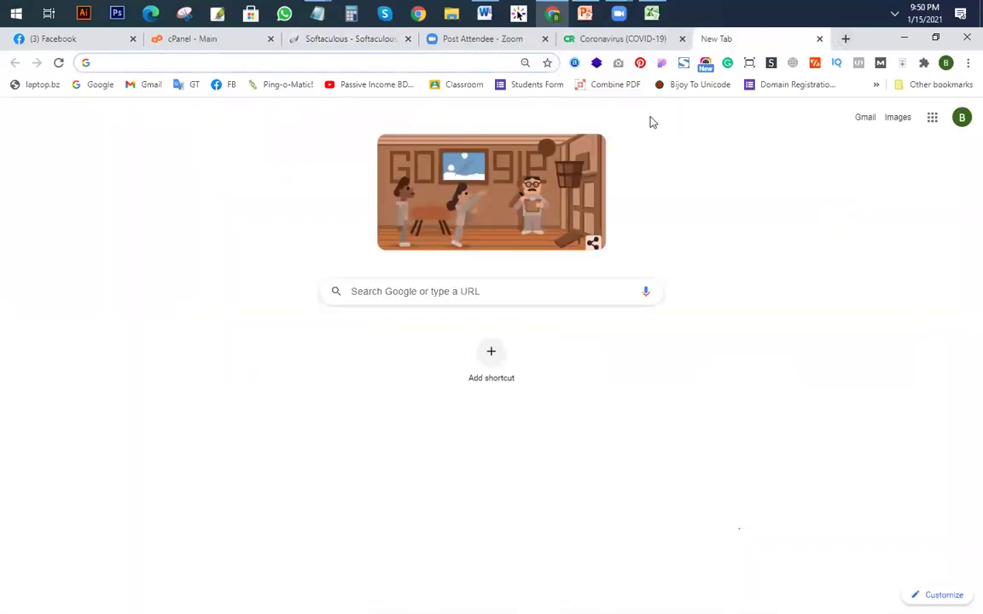
{"action": "type", "text": "ti"}
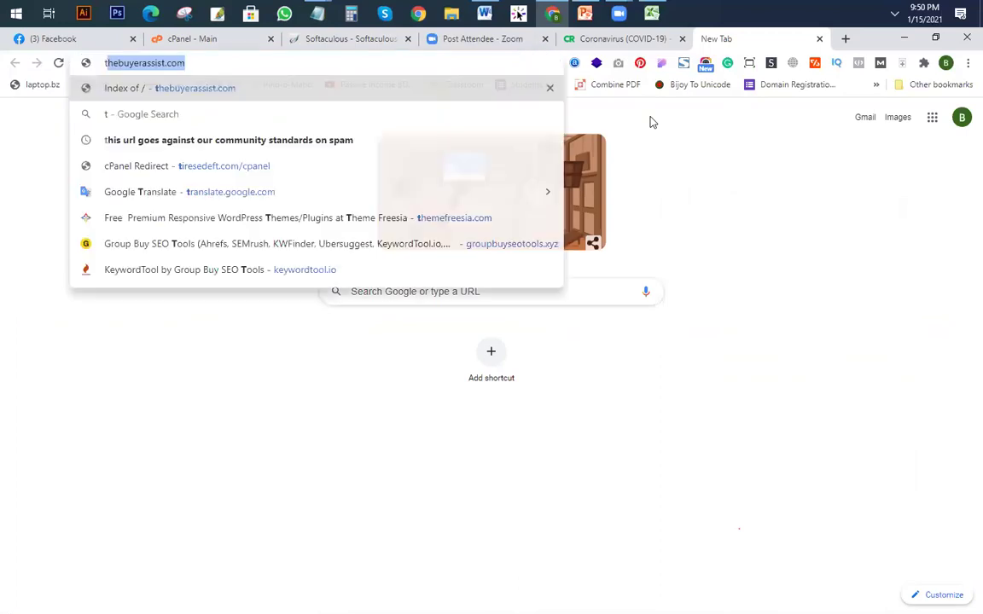
{"action": "left_click", "coordinate": [219, 68]}
{"action": "key", "text": "shift+Left"}
{"action": "key", "text": "shift+Left"}
{"action": "key", "text": "shift+Left"}
{"action": "key", "text": "shift+Left"}
{"action": "key", "text": "shift+Left"}
{"action": "key", "text": "shift+Left"}
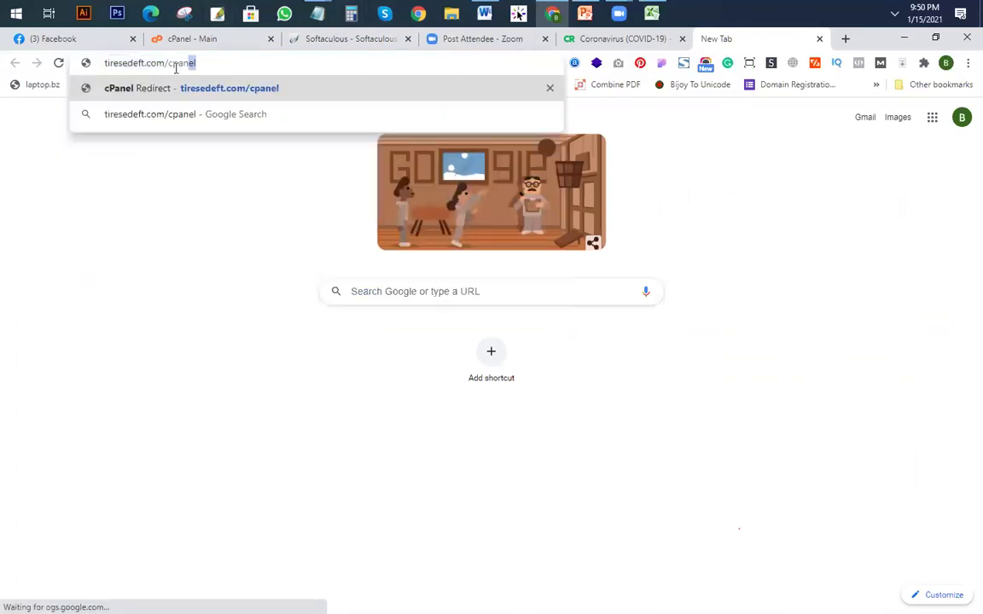
{"action": "type", "text": "wp"}
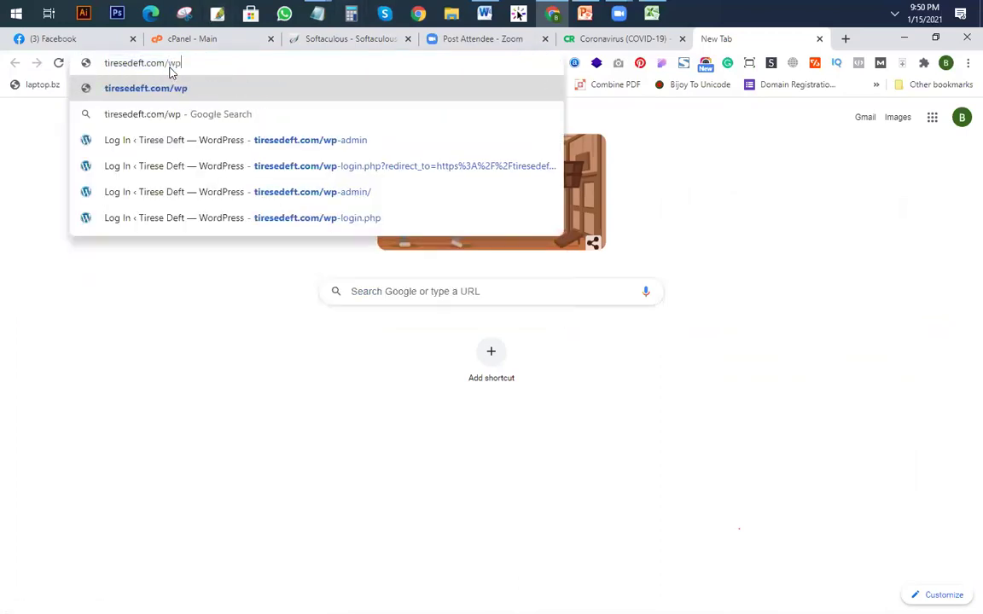
{"action": "type", "text": "-admin"}
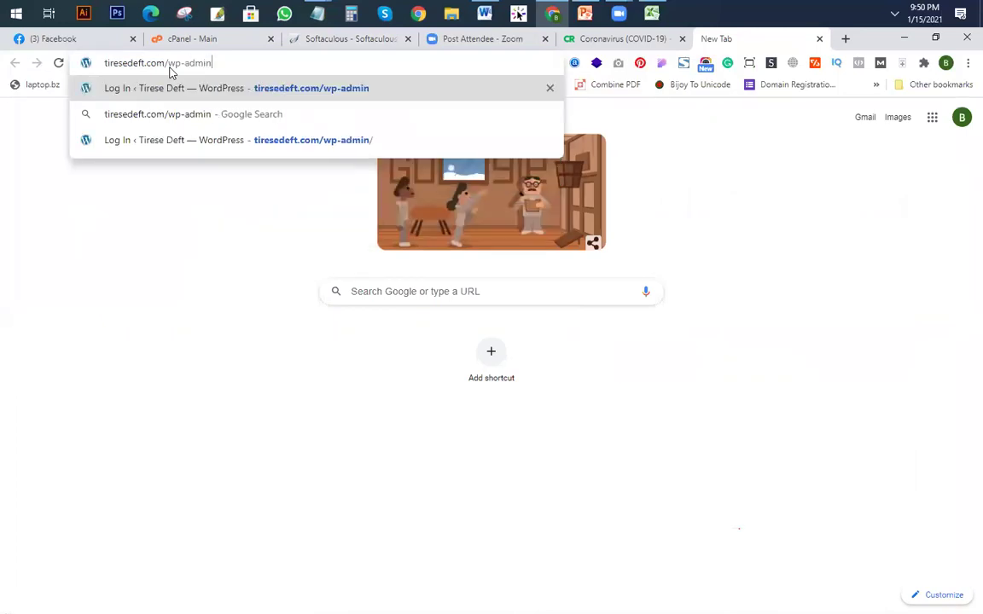
{"action": "key", "text": "Return"}
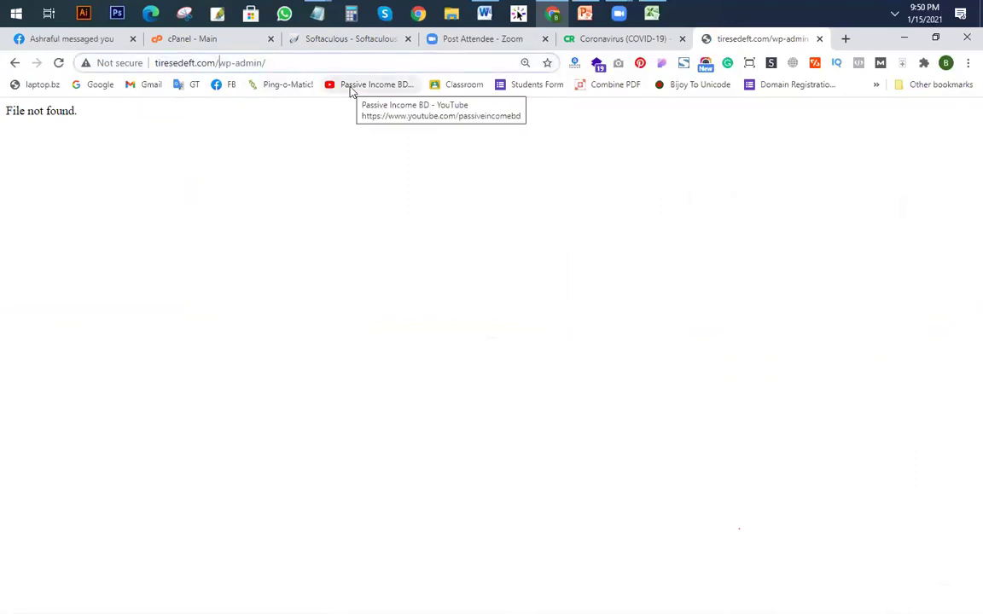
Remove the extra 'wp/' from the address and return to the cPanel tab
{"action": "type", "text": "wp"}
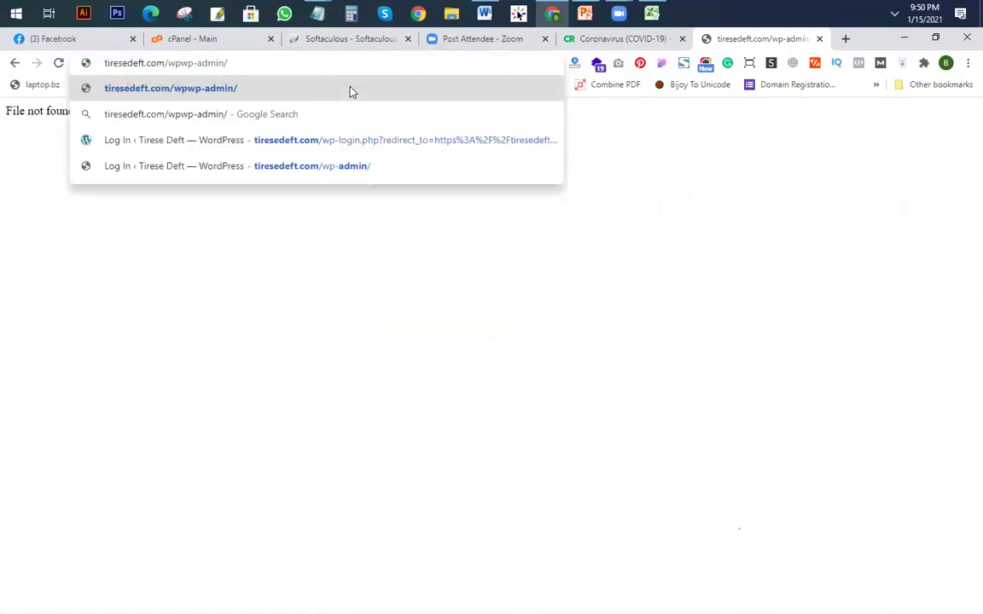
{"action": "type", "text": "/"}
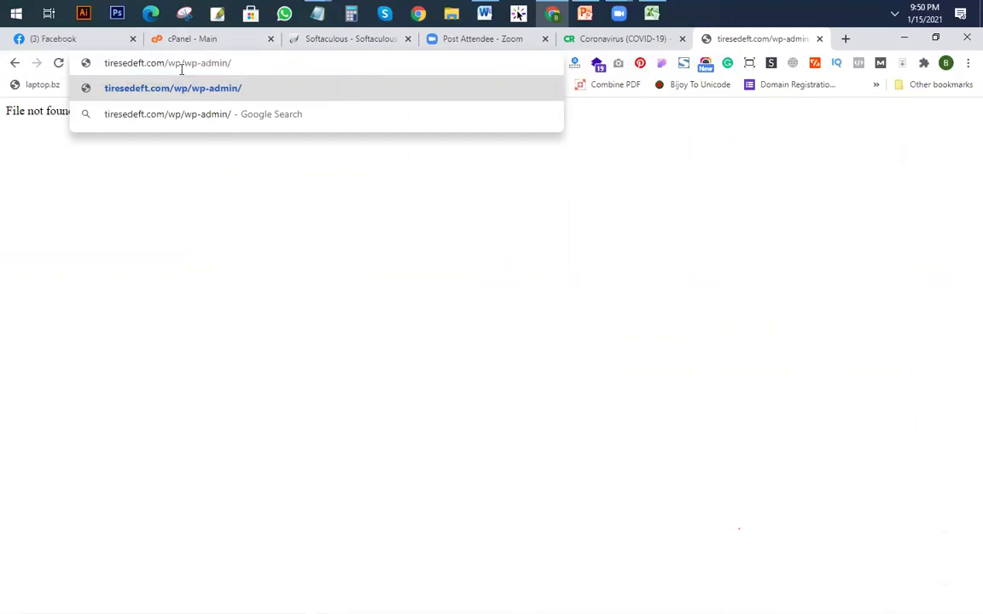
{"action": "left_click_drag", "start_coordinate": [186, 63], "coordinate": [262, 63]}
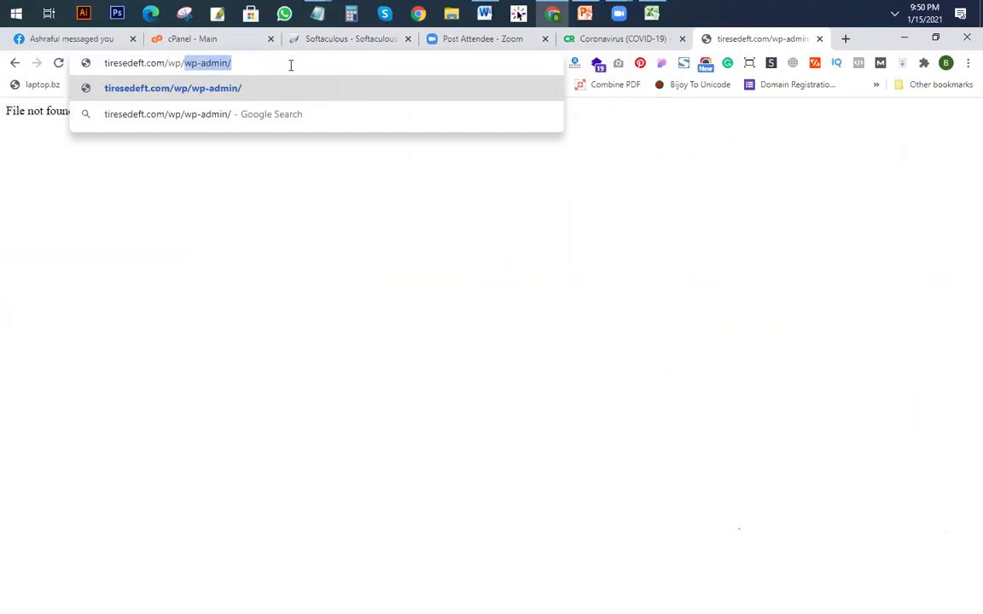
{"action": "left_click", "coordinate": [170, 63]}
{"action": "left_click", "coordinate": [258, 65]}
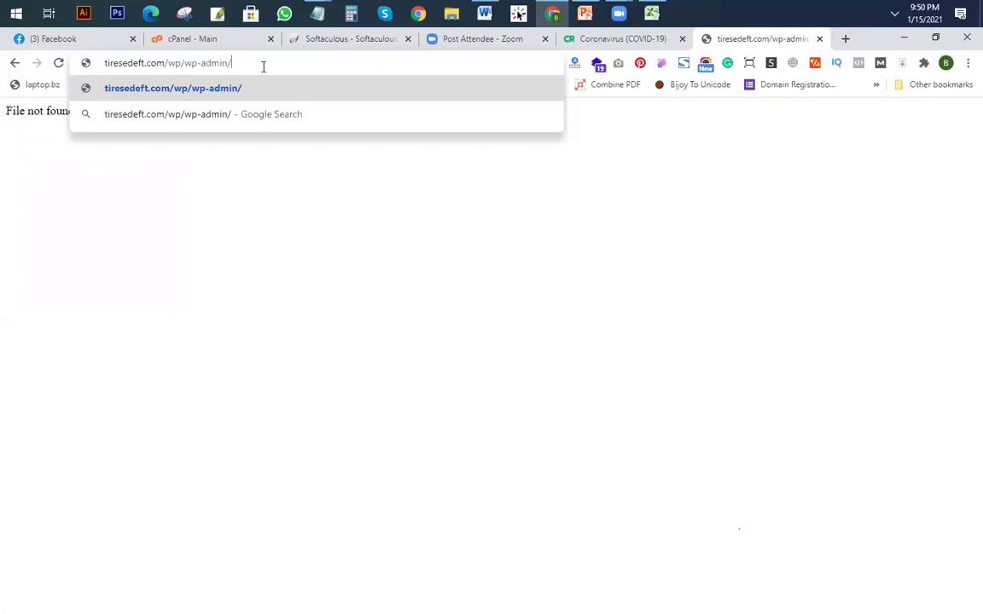
{"action": "left_click_drag", "start_coordinate": [169, 64], "coordinate": [186, 63]}
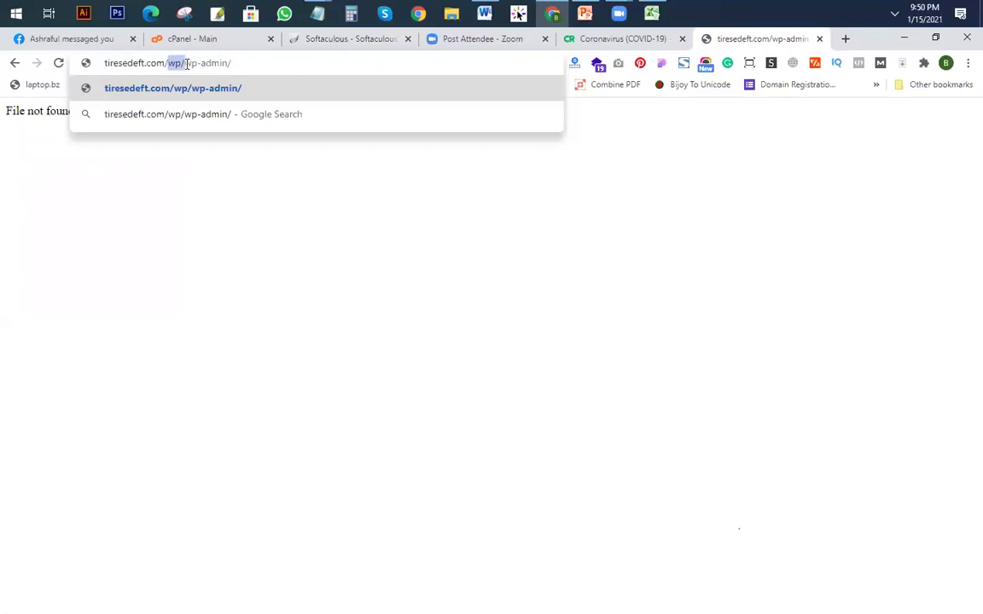
{"action": "key", "text": "BackSpace"}
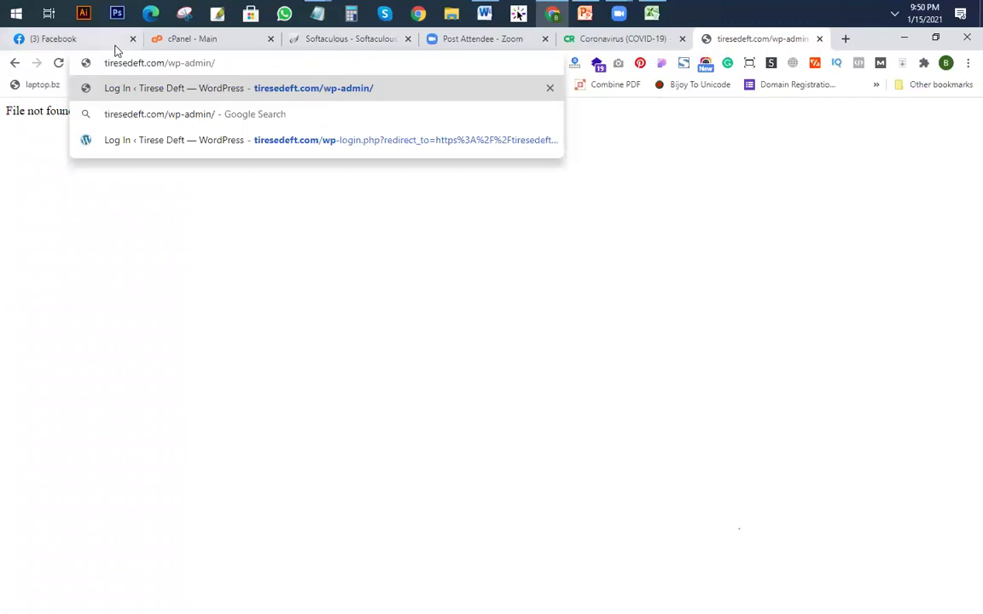
{"action": "left_click", "coordinate": [233, 38]}
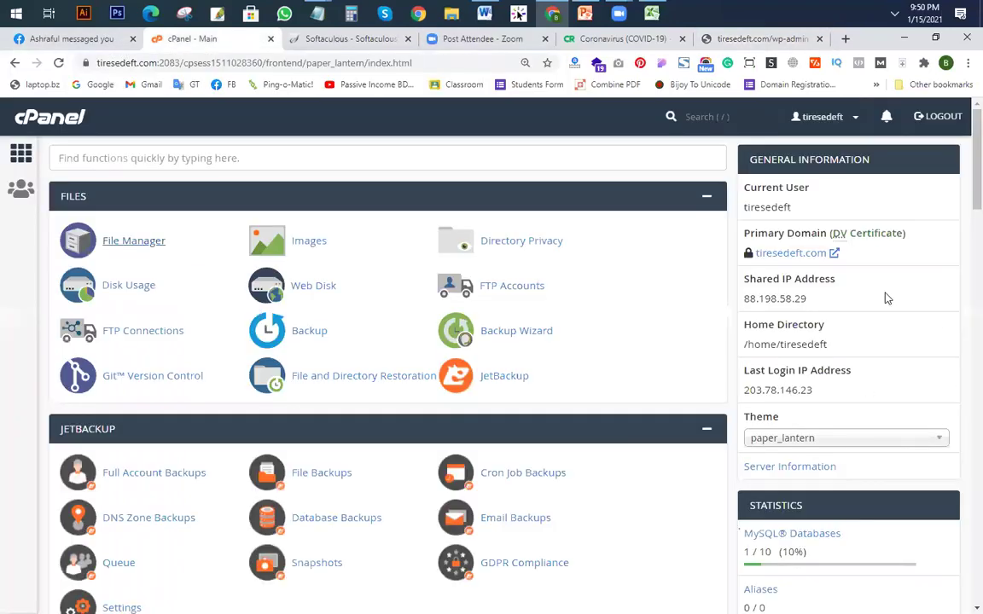
Back in the install form, replace the site name My Blog with 'Tires E Deft'
{"action": "left_click", "coordinate": [314, 39]}
{"action": "left_click", "coordinate": [836, 361]}
{"action": "scroll", "coordinate": [276, 392], "scroll_direction": "down", "scroll_amount": 2}
{"action": "left_click", "coordinate": [603, 345]}
{"action": "key", "text": "ctrl+a"}
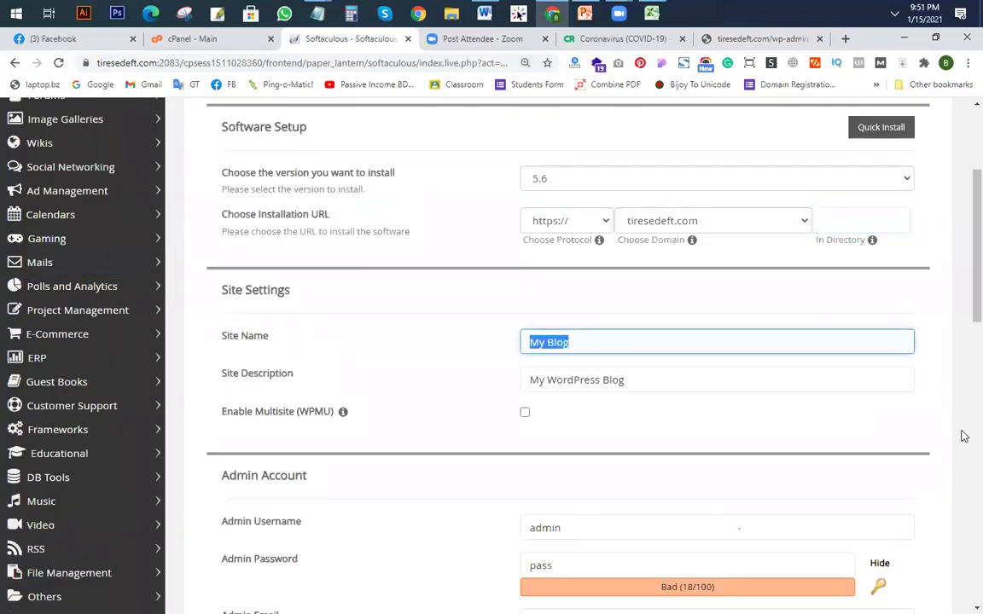
{"action": "type", "text": "Tires E Deft"}
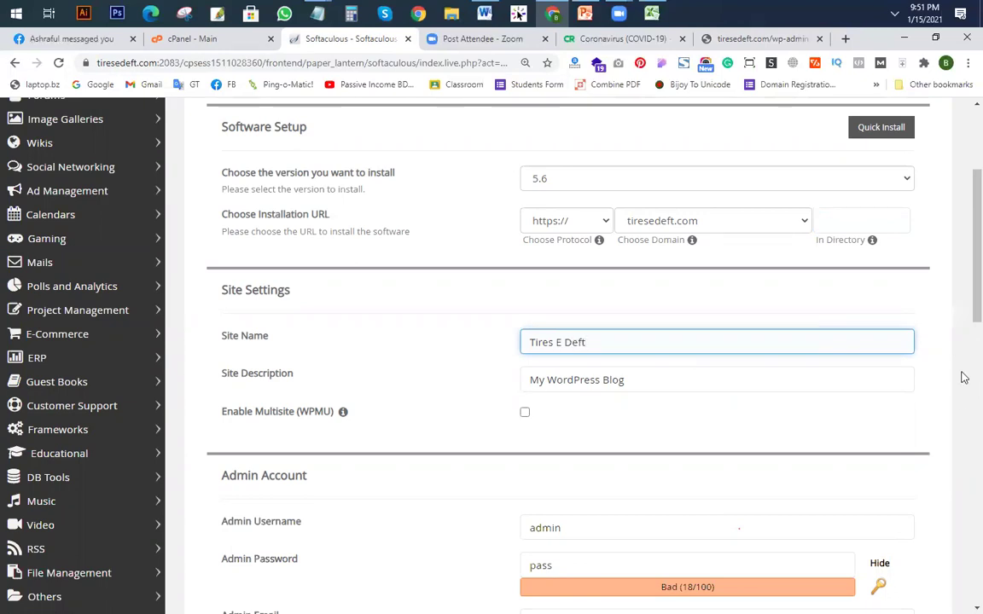
Enter the site description 'No. 1 Tires Brand', correcting the typo
{"action": "key", "text": "Tab"}
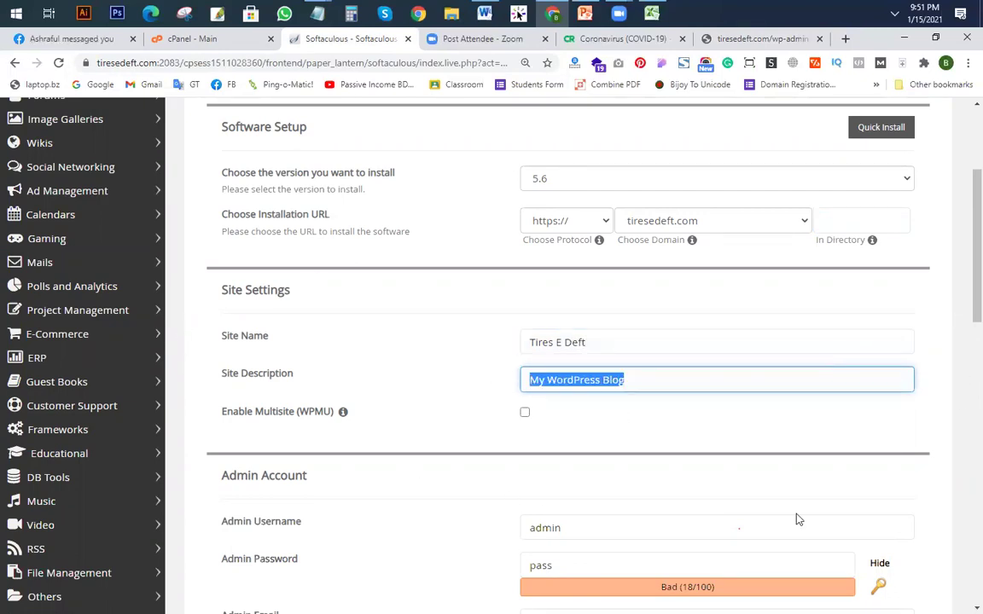
{"action": "type", "text": "No. 1 Tires R"}
{"action": "key", "text": "BackSpace"}
{"action": "key", "text": "BackSpace"}
{"action": "key", "text": "BackSpace"}
{"action": "key", "text": "BackSpace"}
{"action": "key", "text": "BackSpace"}
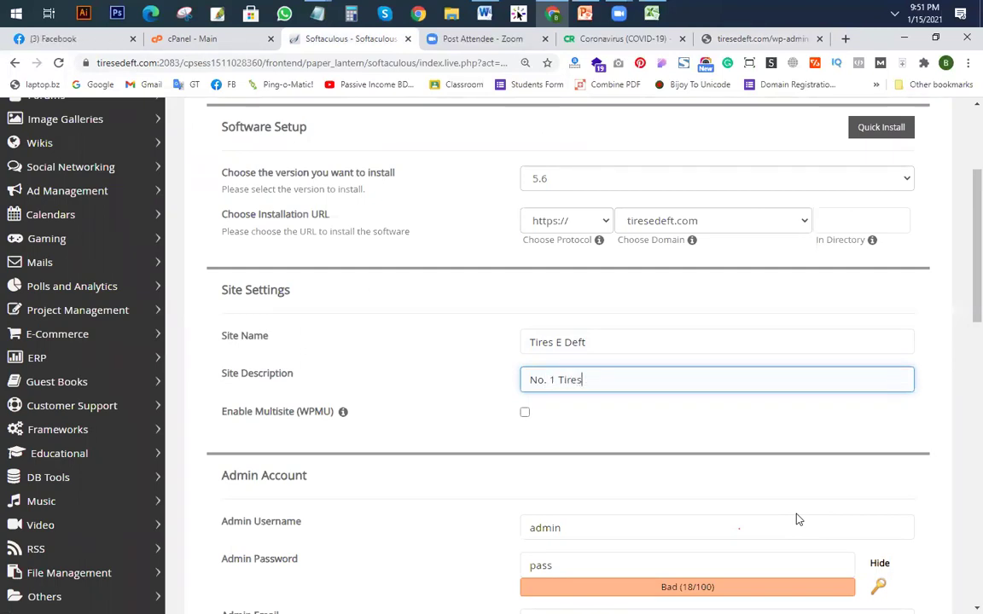
{"action": "key", "text": "BackSpace"}
{"action": "type", "text": "res Brand"}
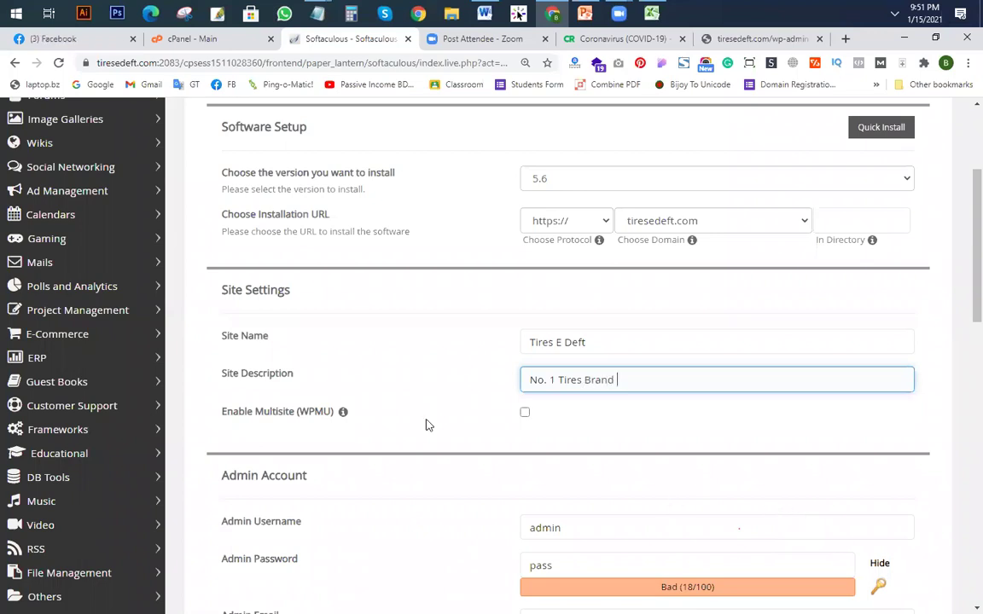
{"action": "scroll", "coordinate": [512, 358], "scroll_direction": "down", "scroll_amount": 2}
{"action": "left_click", "coordinate": [619, 408]}
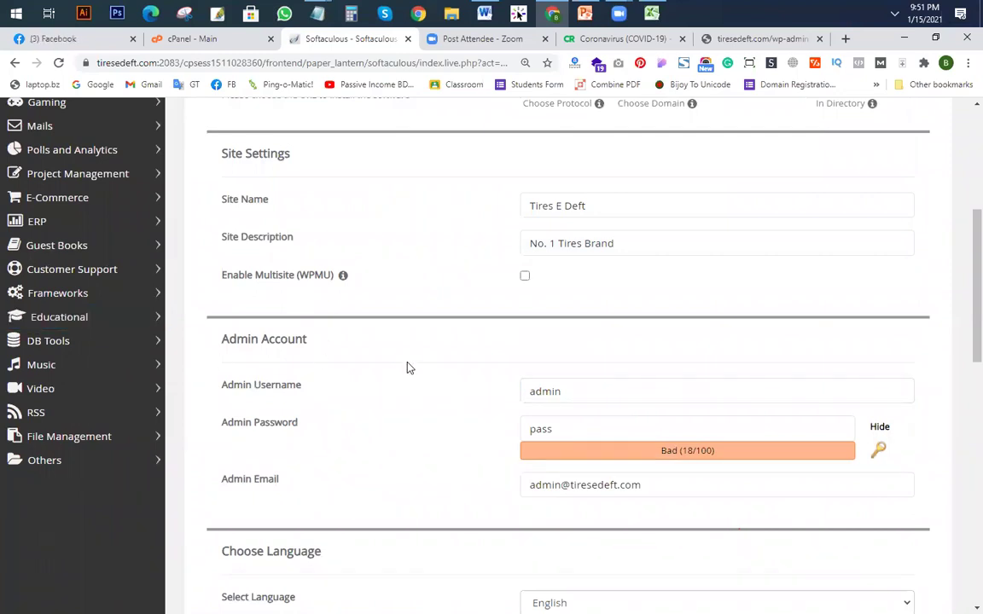
Replace the default admin password with a new Strong-rated password, masked
{"action": "double_click", "coordinate": [760, 395]}
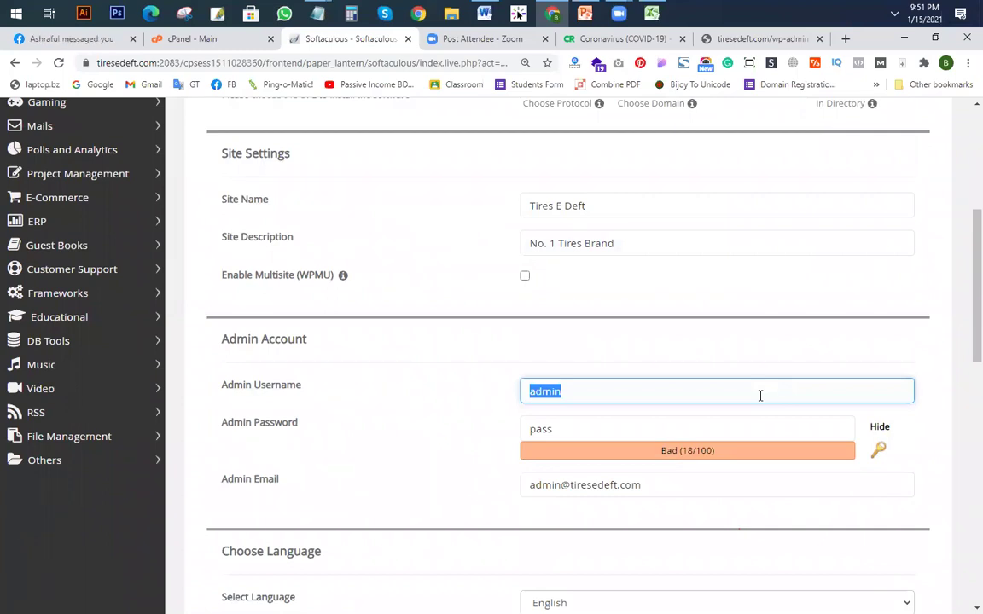
{"action": "scroll", "coordinate": [698, 408], "scroll_direction": "up", "scroll_amount": 1}
{"action": "left_click", "coordinate": [610, 457]}
{"action": "key", "text": "Tab"}
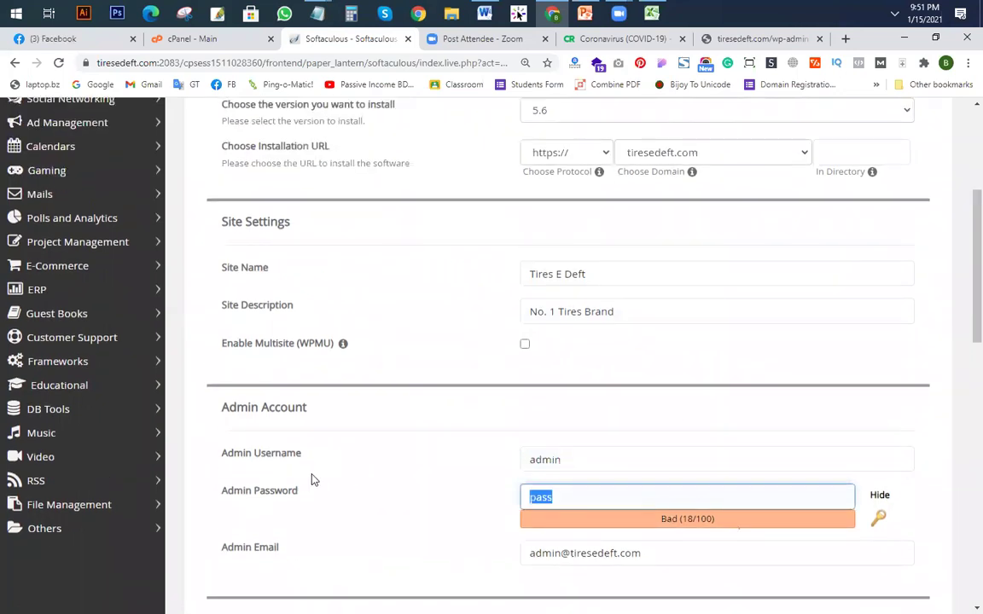
{"action": "scroll", "coordinate": [652, 476], "scroll_direction": "down", "scroll_amount": 3}
{"action": "left_click", "coordinate": [879, 359]}
{"action": "left_click_drag", "start_coordinate": [652, 360], "coordinate": [345, 359]}
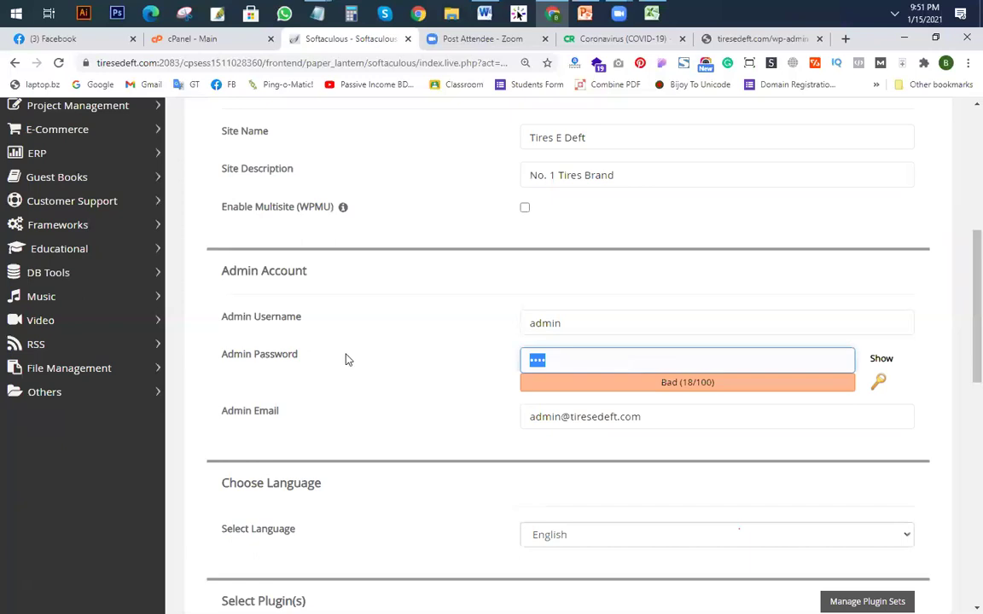
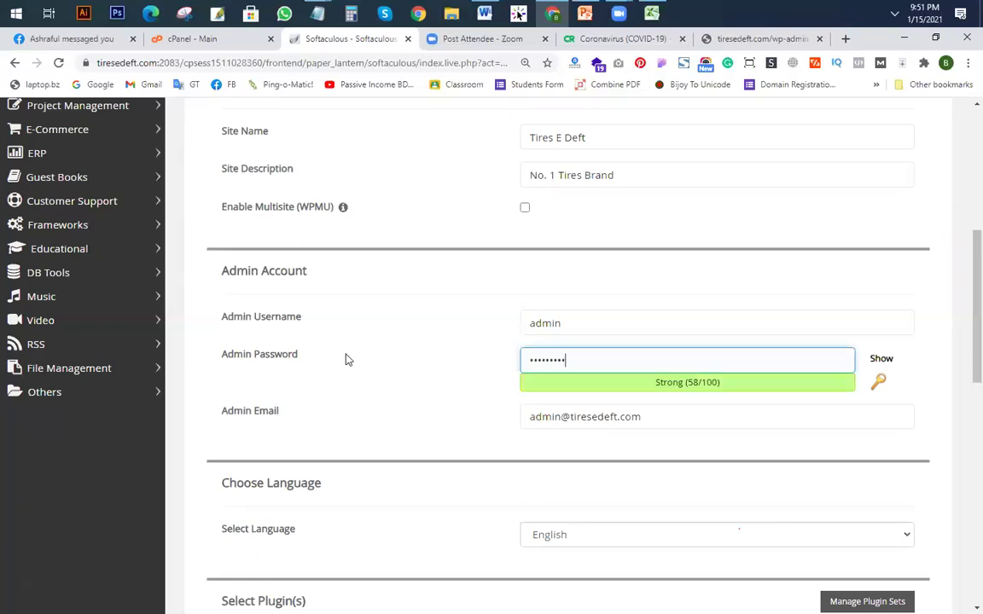
{"action": "left_click", "coordinate": [435, 376]}
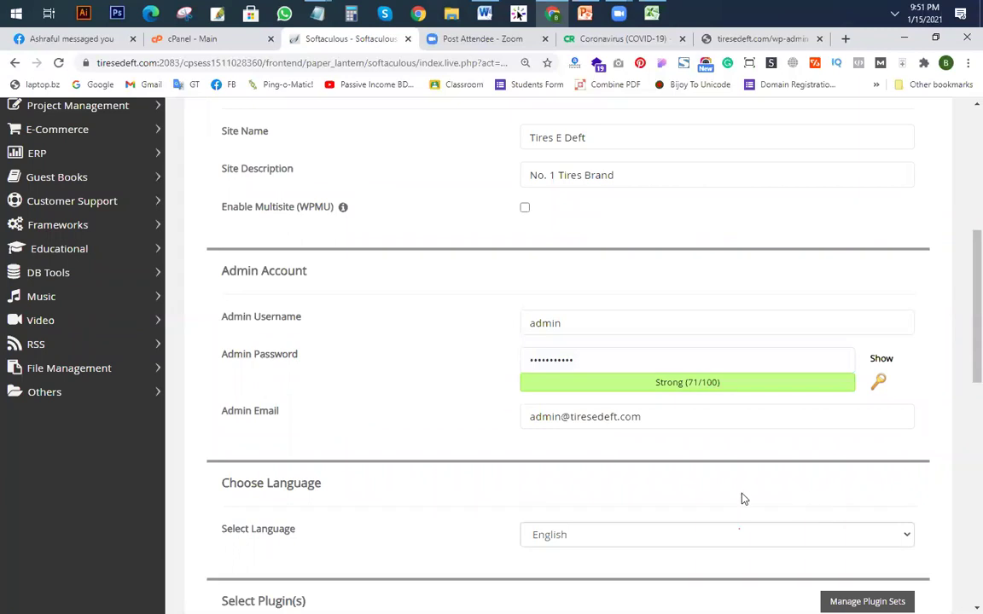
Check the admin e-mail and leave the Classic Editor plugin unticked after toggling it
{"action": "scroll", "coordinate": [687, 512], "scroll_direction": "down", "scroll_amount": 2}
{"action": "left_click", "coordinate": [541, 290]}
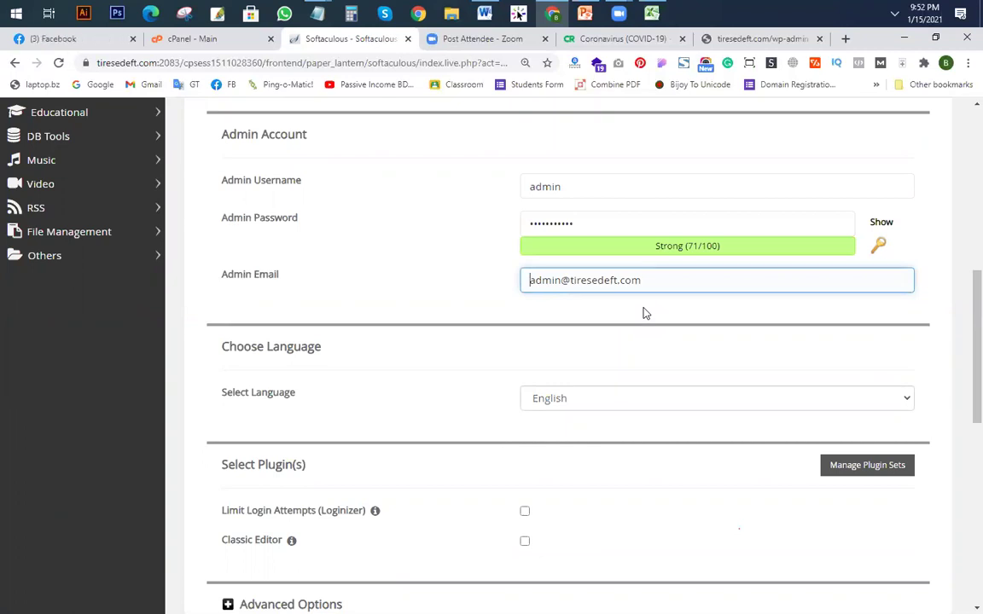
{"action": "scroll", "coordinate": [682, 369], "scroll_direction": "down", "scroll_amount": 1}
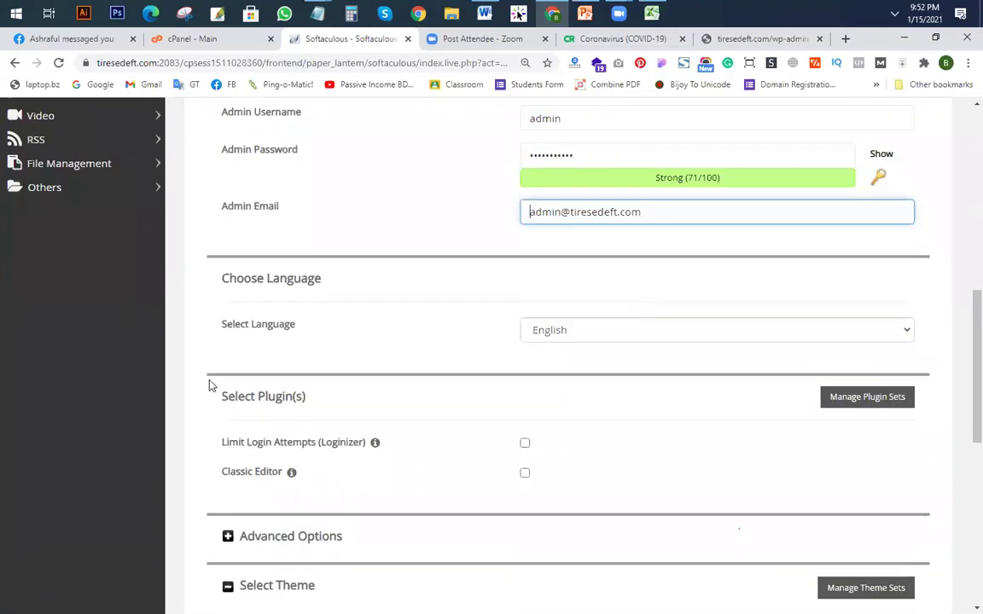
{"action": "scroll", "coordinate": [739, 324], "scroll_direction": "down", "scroll_amount": 2}
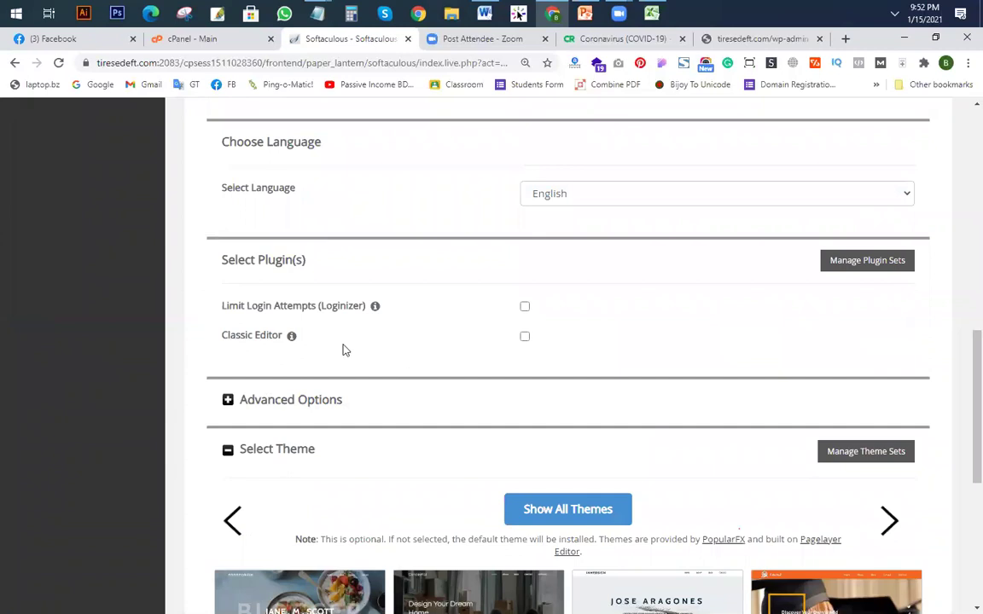
{"action": "left_click", "coordinate": [523, 339]}
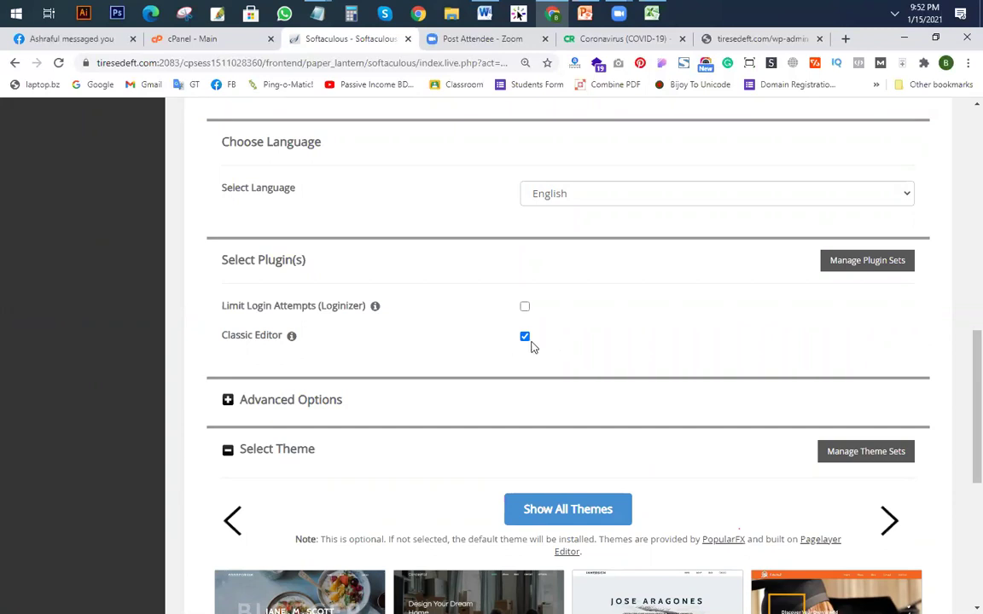
{"action": "left_click", "coordinate": [525, 339]}
{"action": "scroll", "coordinate": [461, 476], "scroll_direction": "down", "scroll_amount": 3}
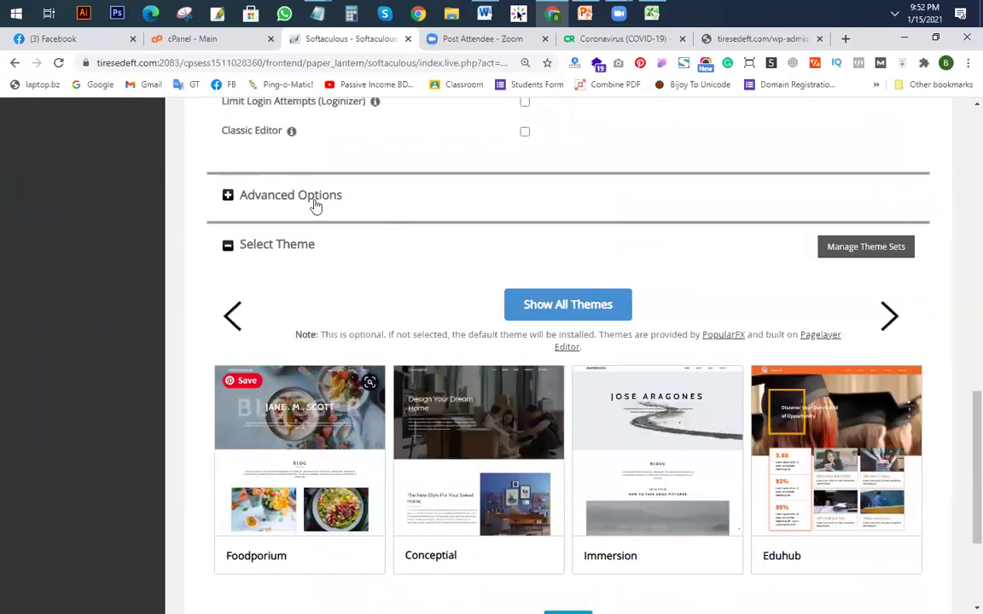
Expand Advanced Options showing database name and table prefix
{"action": "left_click", "coordinate": [227, 195]}
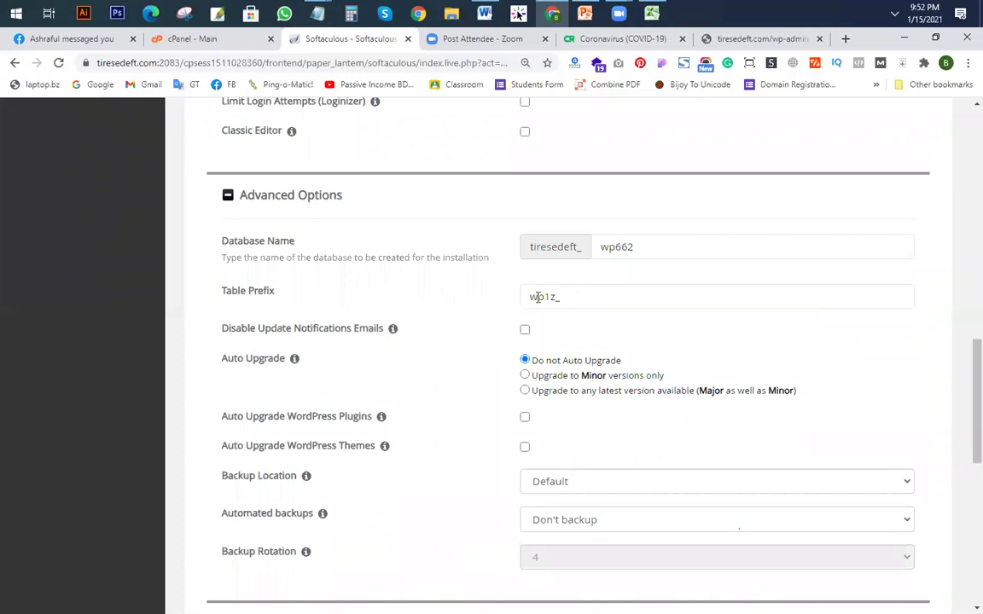
{"action": "left_click", "coordinate": [636, 304]}
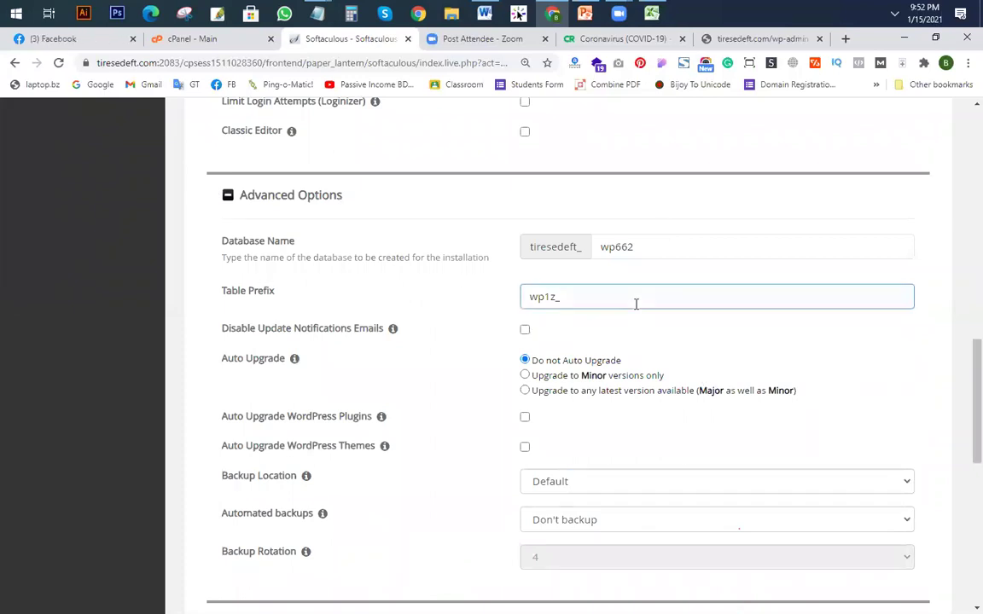
{"action": "left_click", "coordinate": [680, 345]}
{"action": "scroll", "coordinate": [708, 358], "scroll_direction": "down", "scroll_amount": 2}
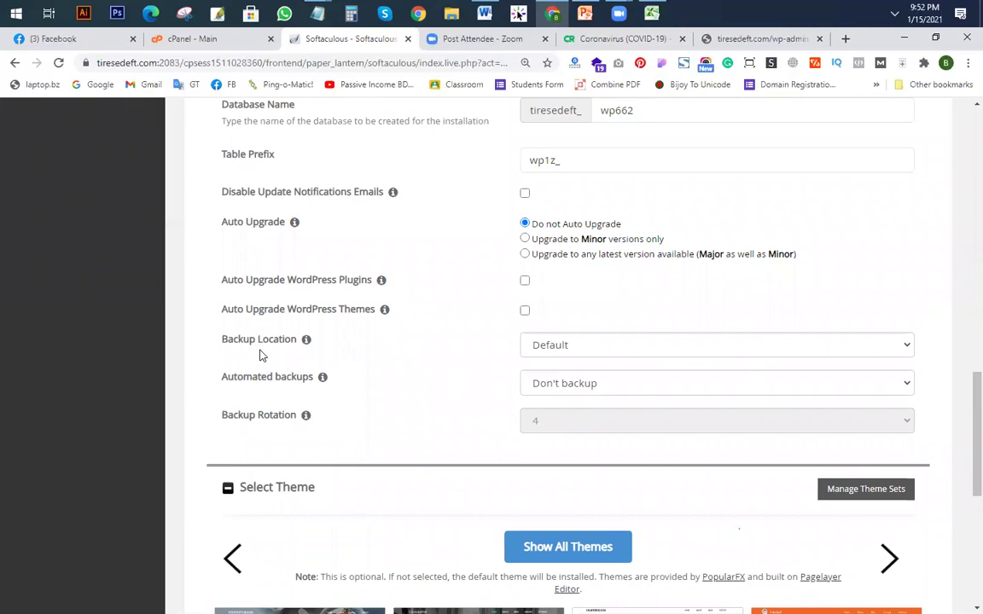
Leave Backup Location on Default after trying a local folder, and view auto-upgrade theme help
{"action": "left_click", "coordinate": [612, 346]}
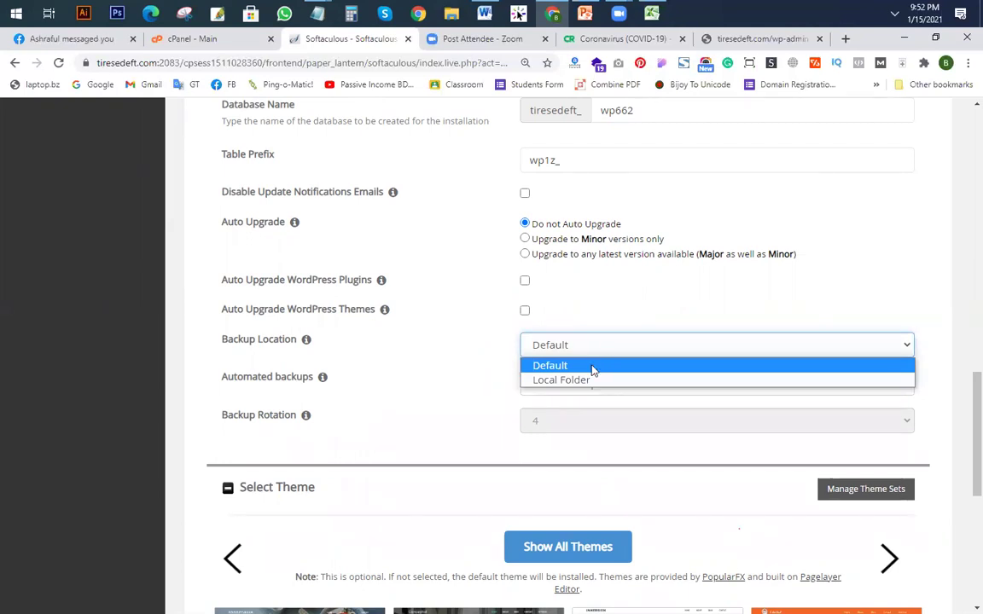
{"action": "left_click", "coordinate": [592, 380]}
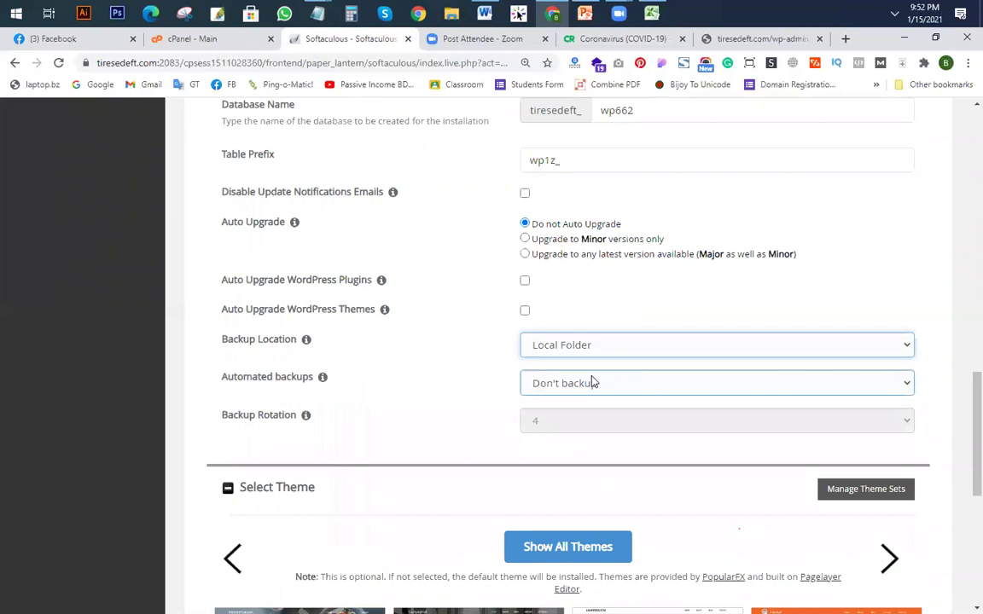
{"action": "left_click", "coordinate": [588, 344]}
{"action": "left_click", "coordinate": [615, 366]}
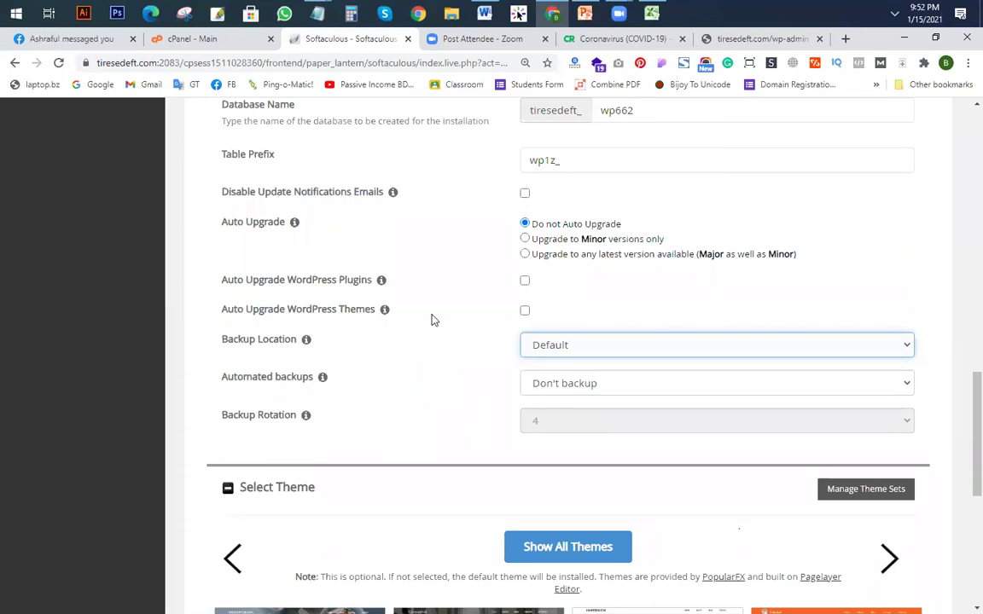
{"action": "left_click", "coordinate": [384, 309]}
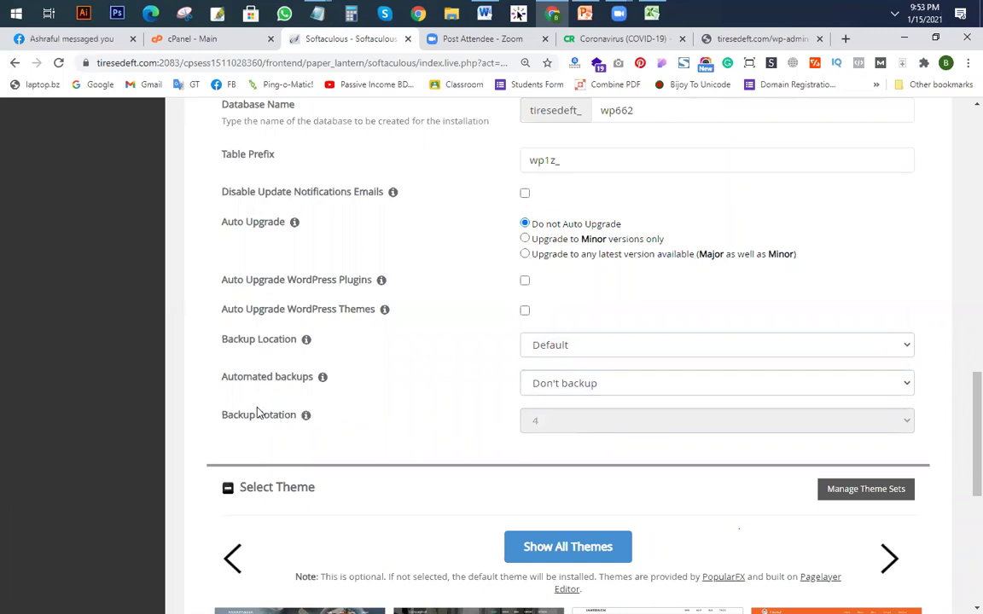
Set Automated backups to 'Once a week' and Backup Rotation to 1
{"action": "left_click", "coordinate": [589, 388]}
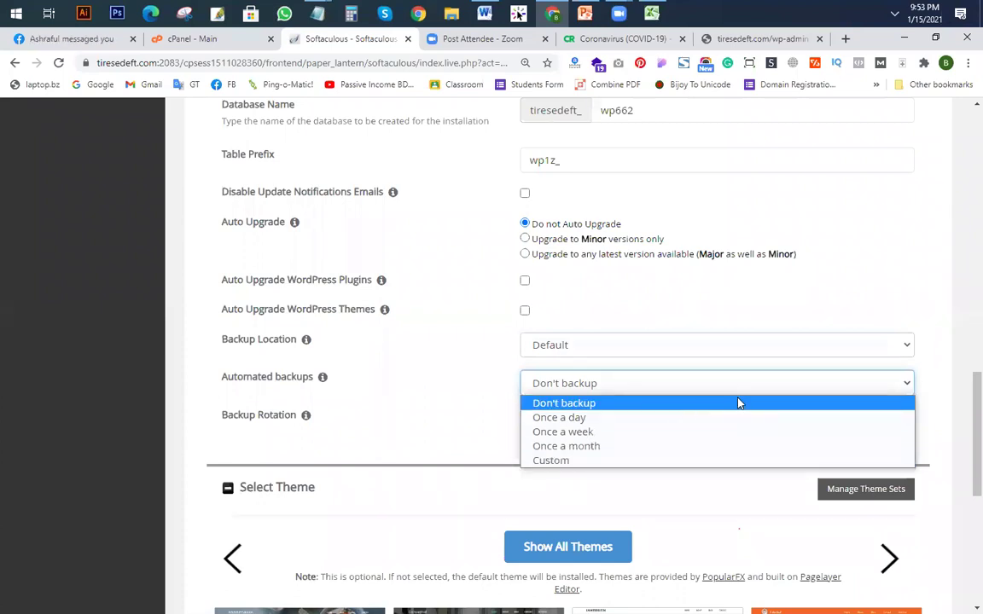
{"action": "left_click", "coordinate": [593, 432]}
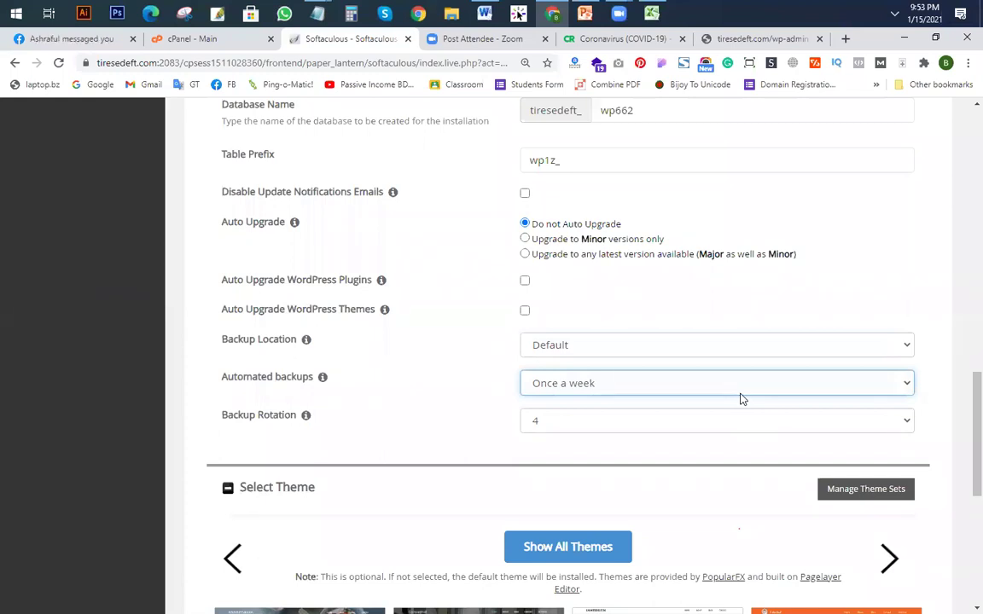
{"action": "left_click", "coordinate": [618, 417]}
{"action": "left_click", "coordinate": [561, 458]}
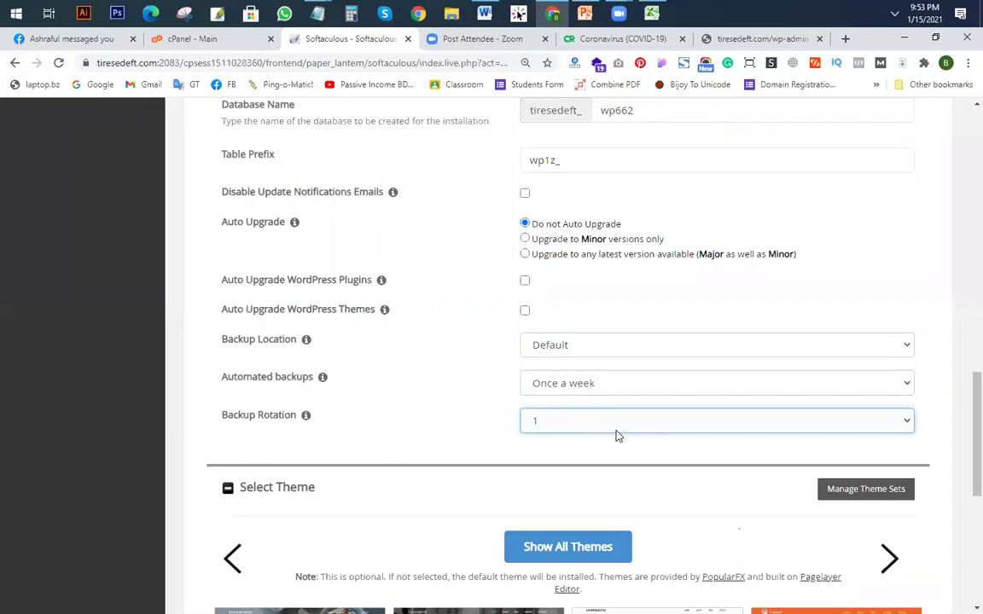
{"action": "left_click", "coordinate": [622, 426]}
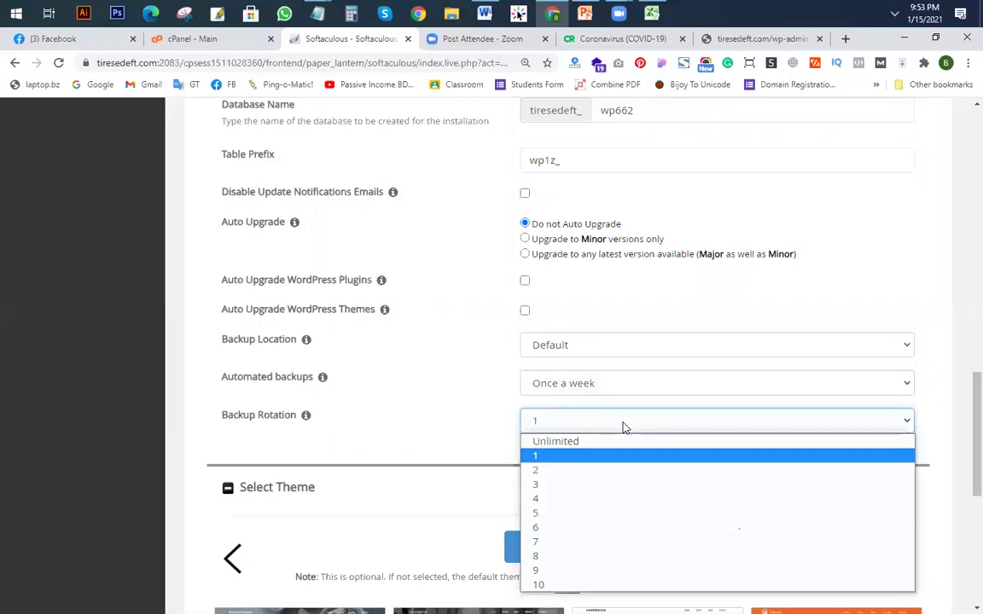
{"action": "left_click", "coordinate": [540, 485]}
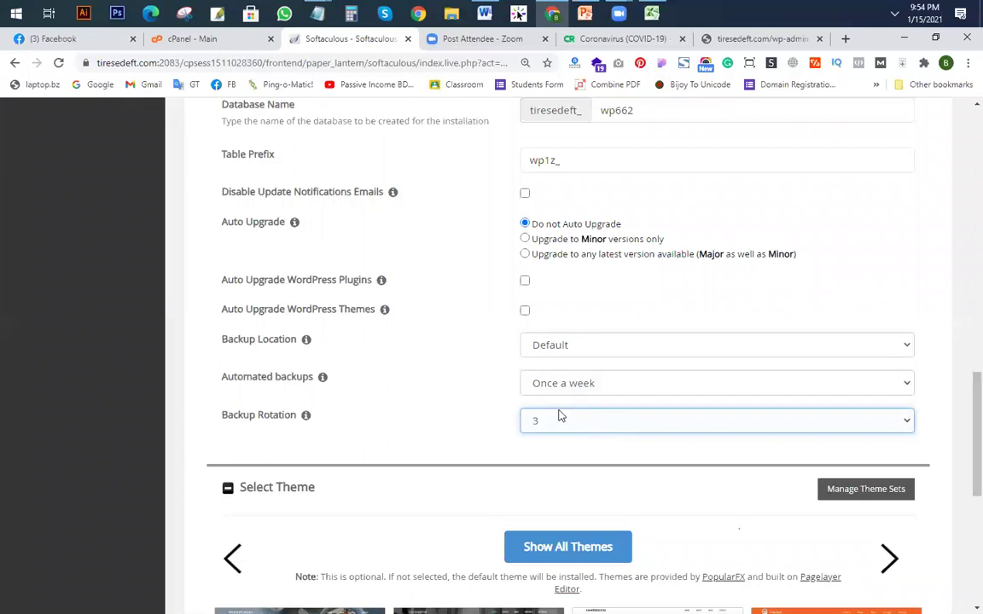
{"action": "scroll", "coordinate": [589, 461], "scroll_direction": "up", "scroll_amount": 1}
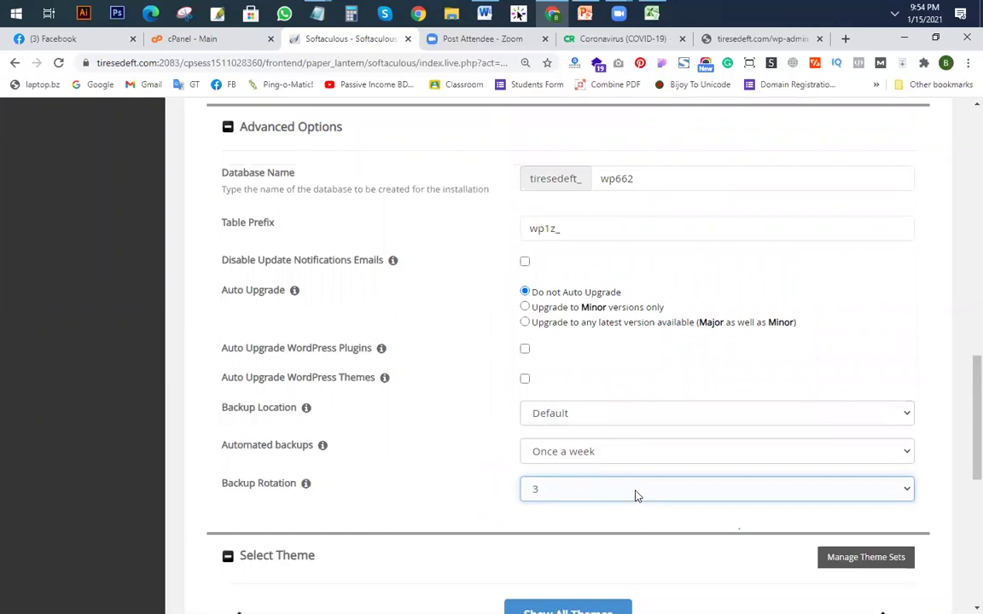
{"action": "left_click", "coordinate": [630, 452]}
{"action": "left_click", "coordinate": [540, 499]}
{"action": "left_click", "coordinate": [563, 502]}
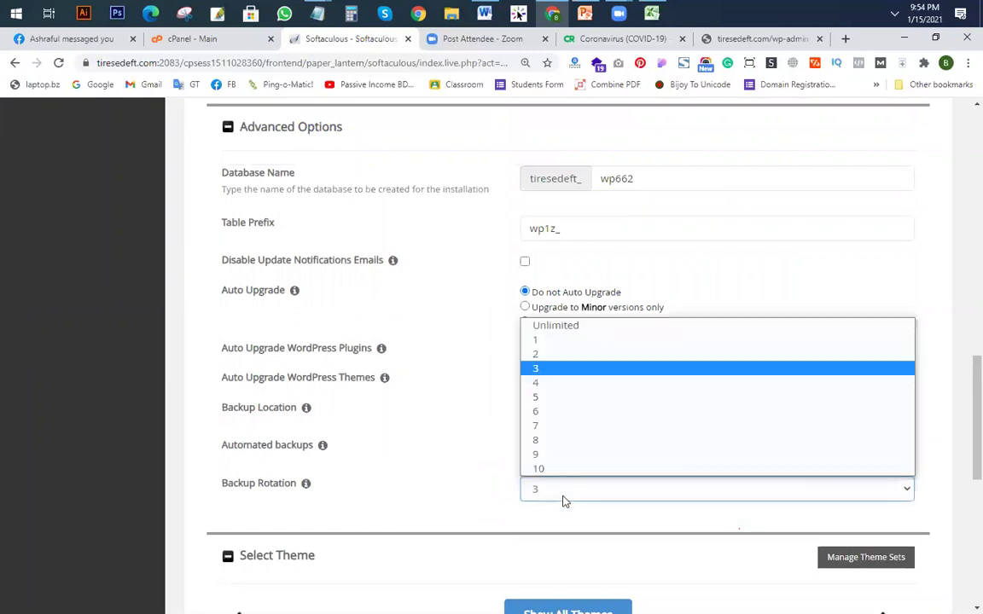
{"action": "left_click", "coordinate": [536, 341]}
{"action": "scroll", "coordinate": [444, 439], "scroll_direction": "down", "scroll_amount": 2}
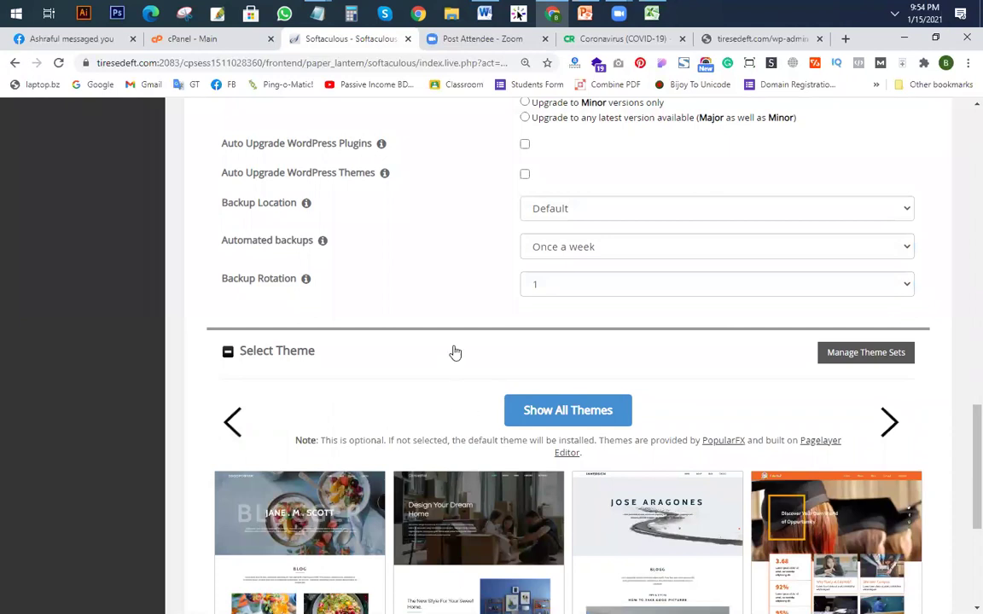
Open the Foodporium theme preview and switch among its About, Contact and Home pages
{"action": "scroll", "coordinate": [445, 303], "scroll_direction": "down", "scroll_amount": 3}
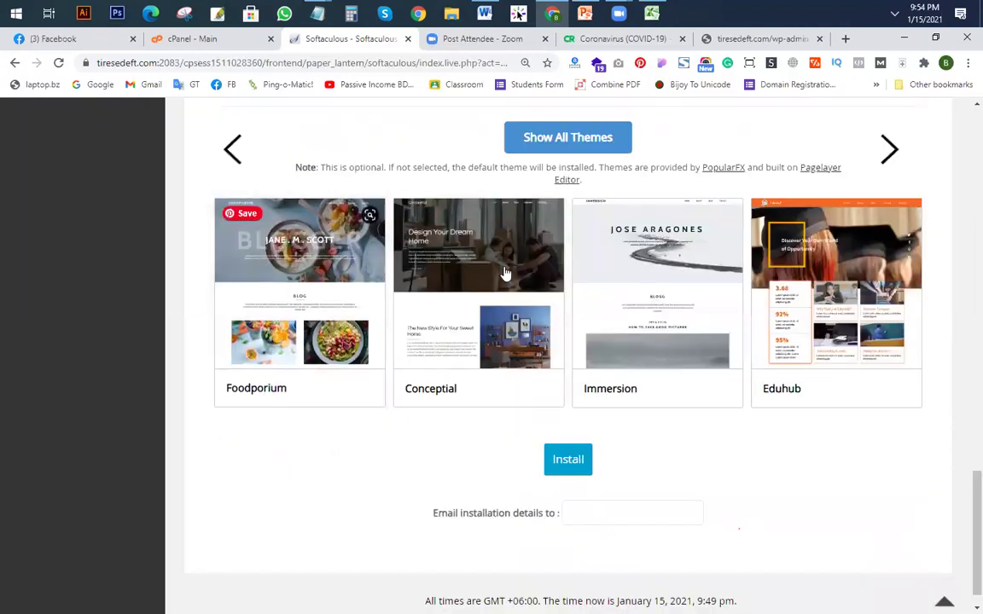
{"action": "left_click", "coordinate": [295, 313]}
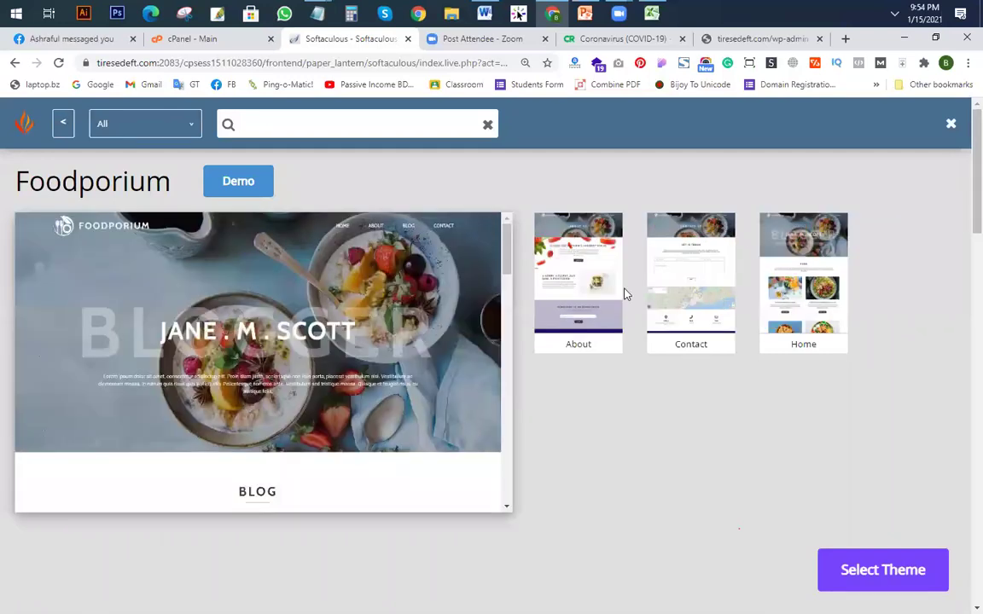
{"action": "left_click", "coordinate": [613, 288]}
{"action": "left_click", "coordinate": [693, 296]}
{"action": "left_click", "coordinate": [767, 299]}
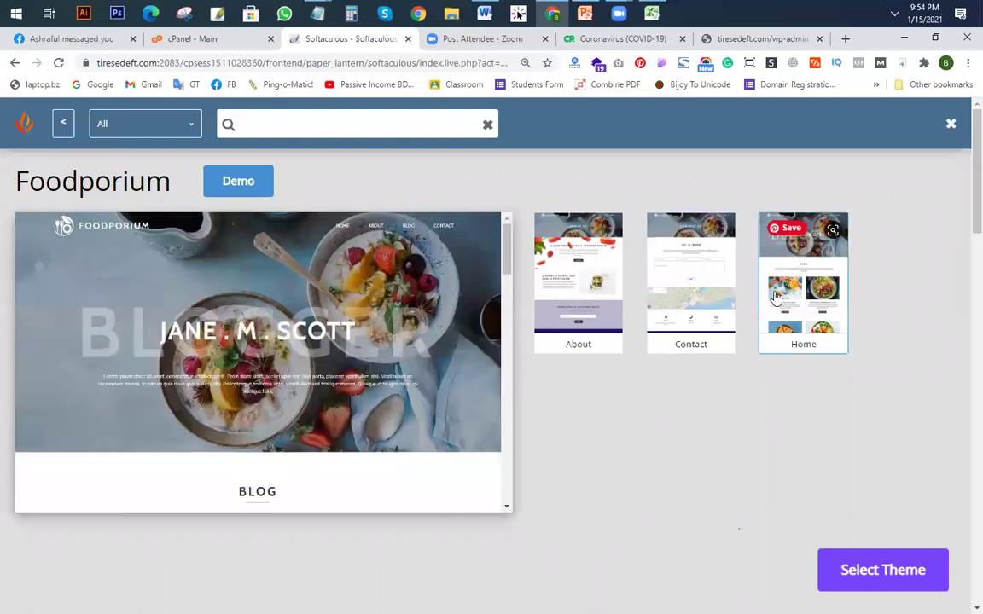
{"action": "left_click", "coordinate": [555, 296]}
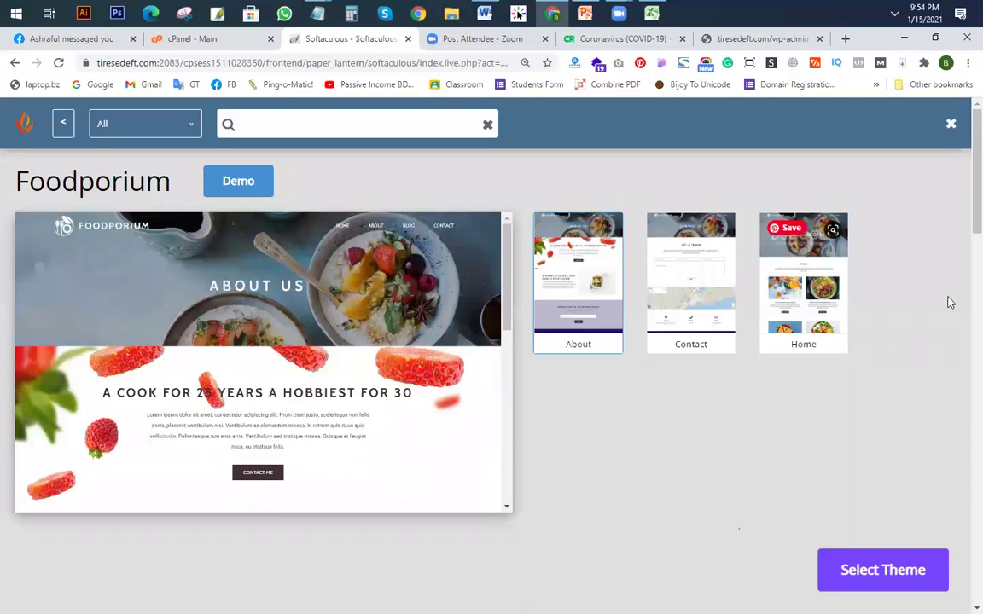
{"action": "left_click", "coordinate": [803, 282]}
Scroll through the Home, Contact and About preview pages, then close the preview
{"action": "scroll", "coordinate": [357, 304], "scroll_direction": "down", "scroll_amount": 10}
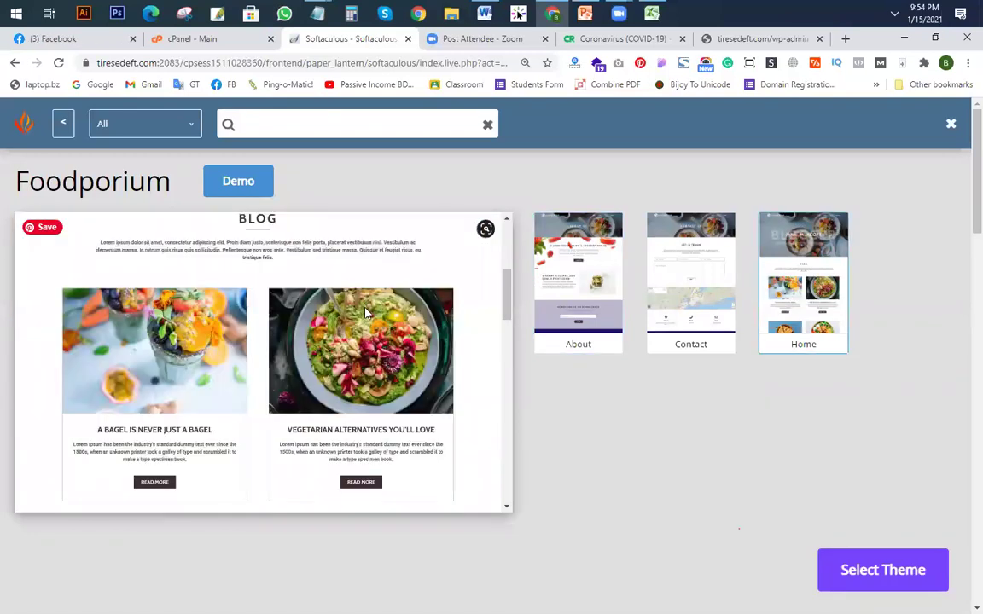
{"action": "scroll", "coordinate": [258, 307], "scroll_direction": "down", "scroll_amount": 10}
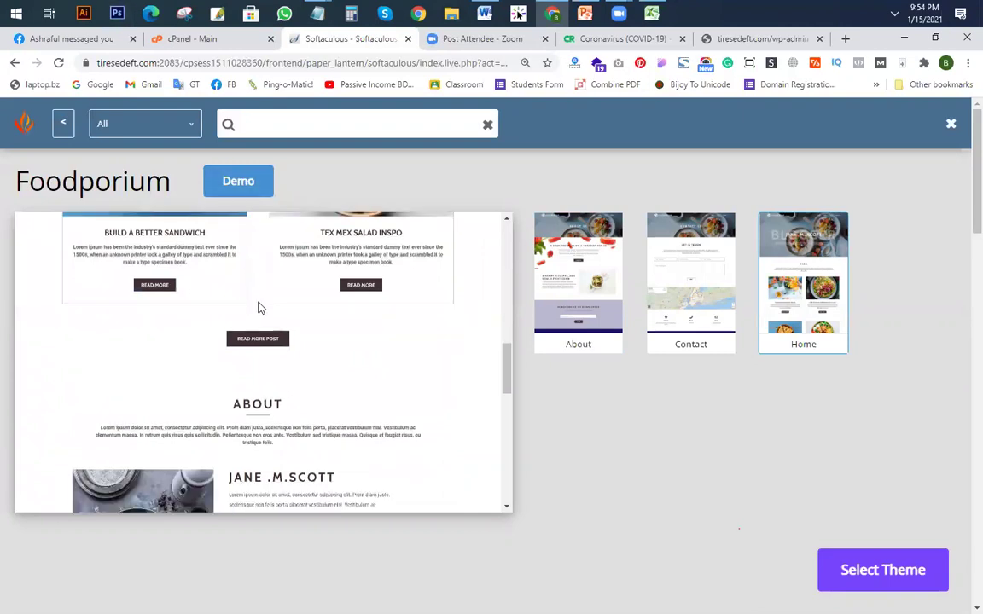
{"action": "scroll", "coordinate": [303, 401], "scroll_direction": "up", "scroll_amount": 8}
{"action": "scroll", "coordinate": [303, 401], "scroll_direction": "up", "scroll_amount": 5}
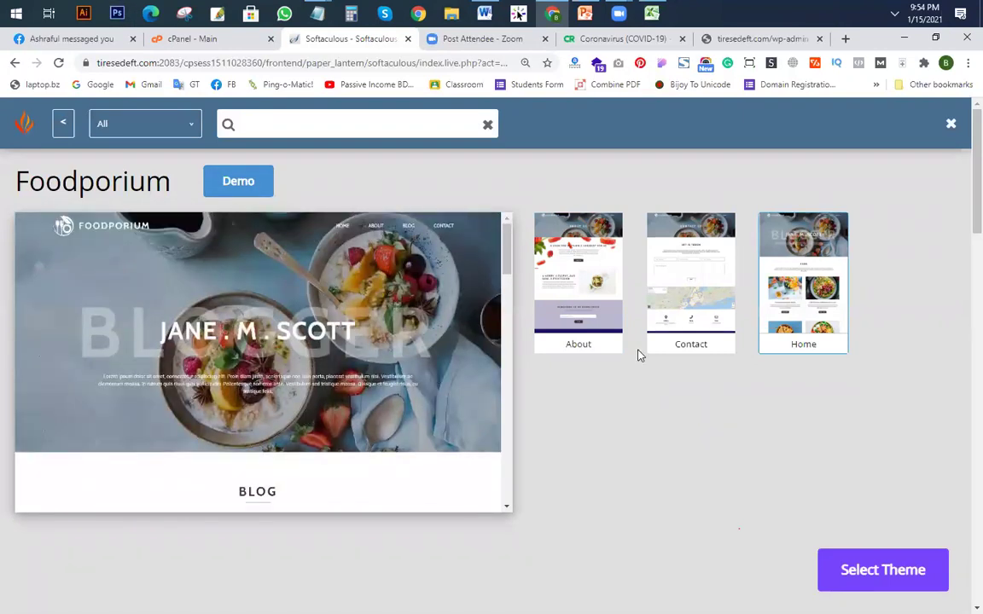
{"action": "left_click", "coordinate": [689, 290]}
{"action": "left_click", "coordinate": [578, 298]}
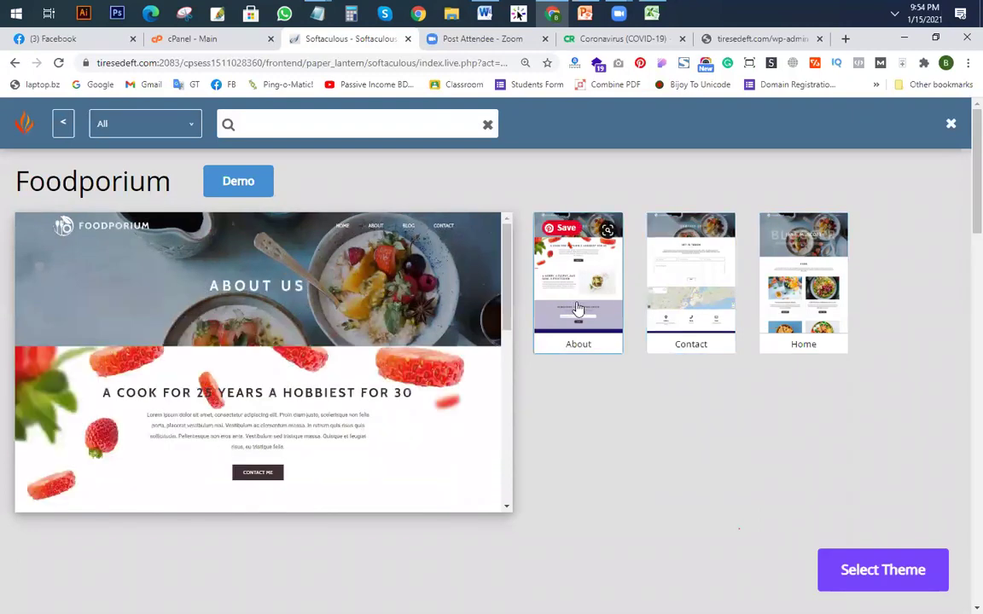
{"action": "scroll", "coordinate": [360, 327], "scroll_direction": "down", "scroll_amount": 10}
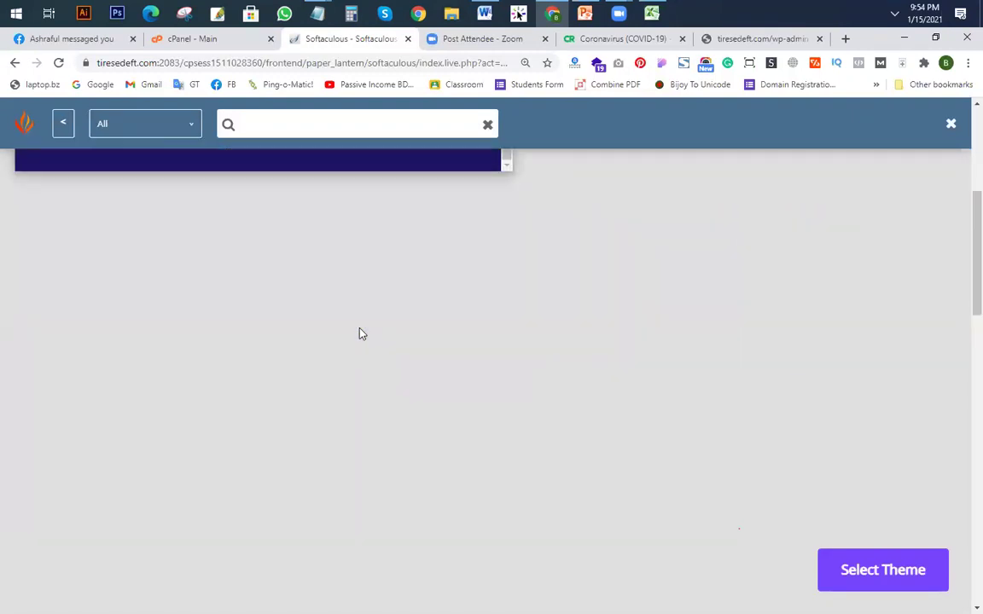
{"action": "scroll", "coordinate": [499, 338], "scroll_direction": "up", "scroll_amount": 5}
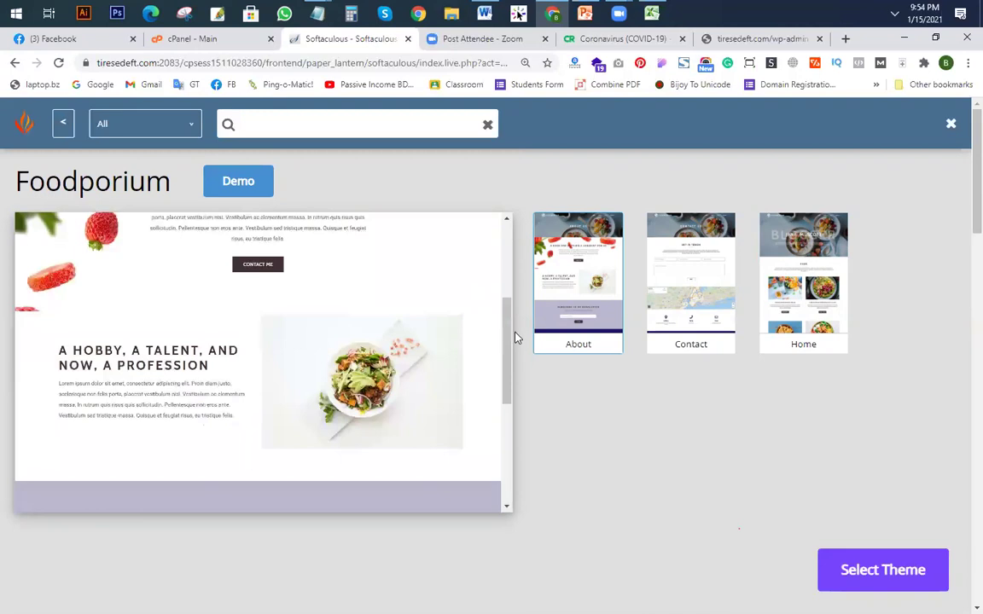
{"action": "scroll", "coordinate": [99, 209], "scroll_direction": "up", "scroll_amount": 1}
{"action": "left_click", "coordinate": [798, 282]}
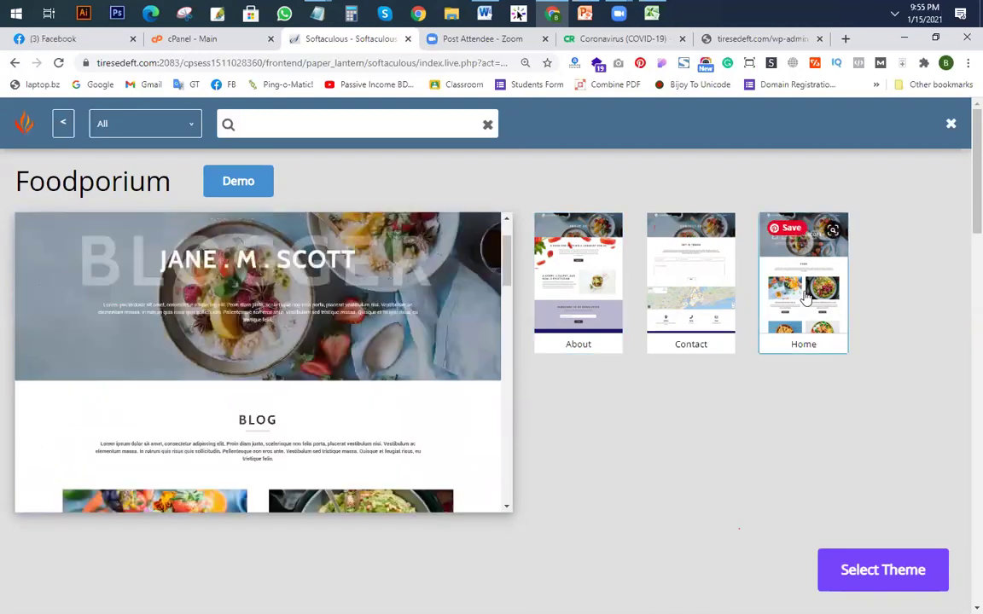
{"action": "scroll", "coordinate": [435, 365], "scroll_direction": "down", "scroll_amount": 5}
{"action": "scroll", "coordinate": [435, 365], "scroll_direction": "up", "scroll_amount": 4}
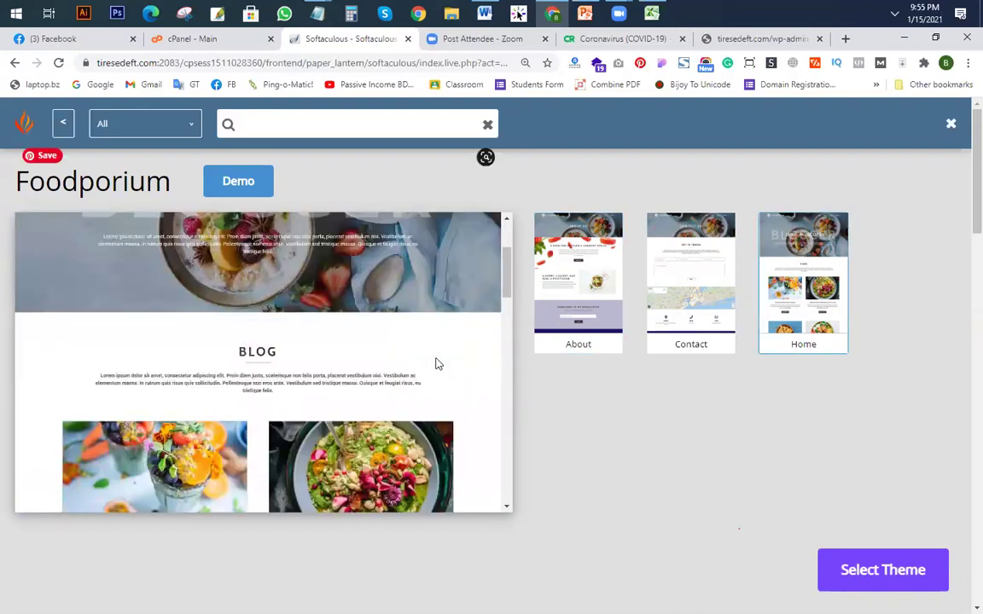
{"action": "scroll", "coordinate": [248, 351], "scroll_direction": "down", "scroll_amount": 2}
{"action": "scroll", "coordinate": [211, 418], "scroll_direction": "down", "scroll_amount": 1}
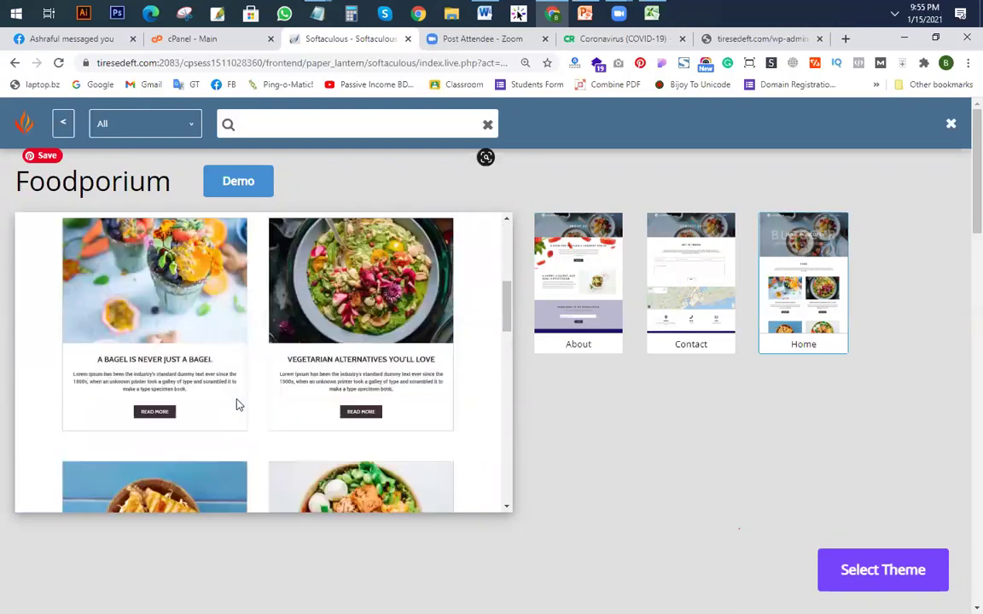
{"action": "scroll", "coordinate": [228, 404], "scroll_direction": "up", "scroll_amount": 3}
{"action": "scroll", "coordinate": [392, 357], "scroll_direction": "up", "scroll_amount": 2}
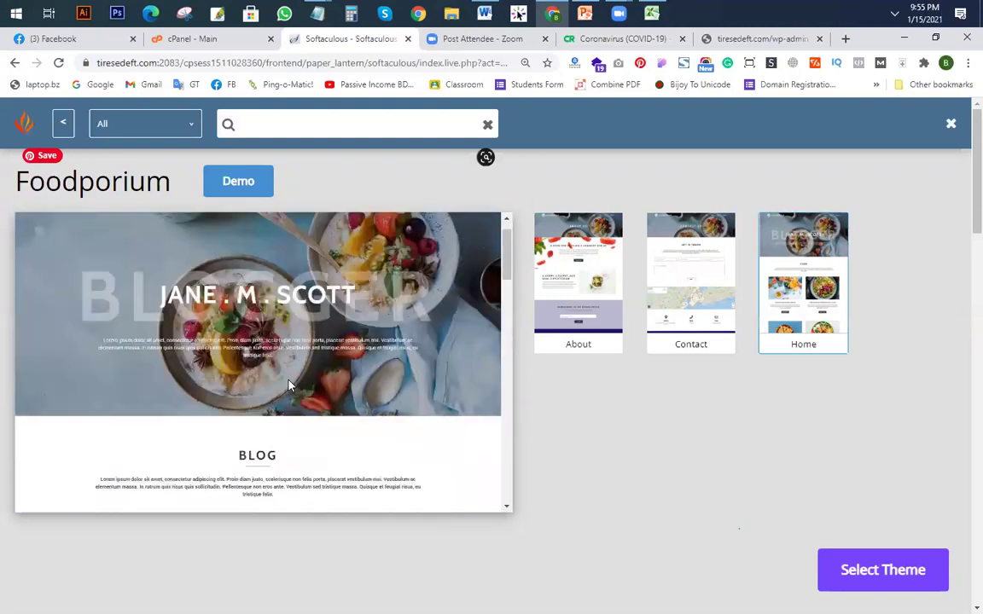
{"action": "scroll", "coordinate": [410, 341], "scroll_direction": "down", "scroll_amount": 4}
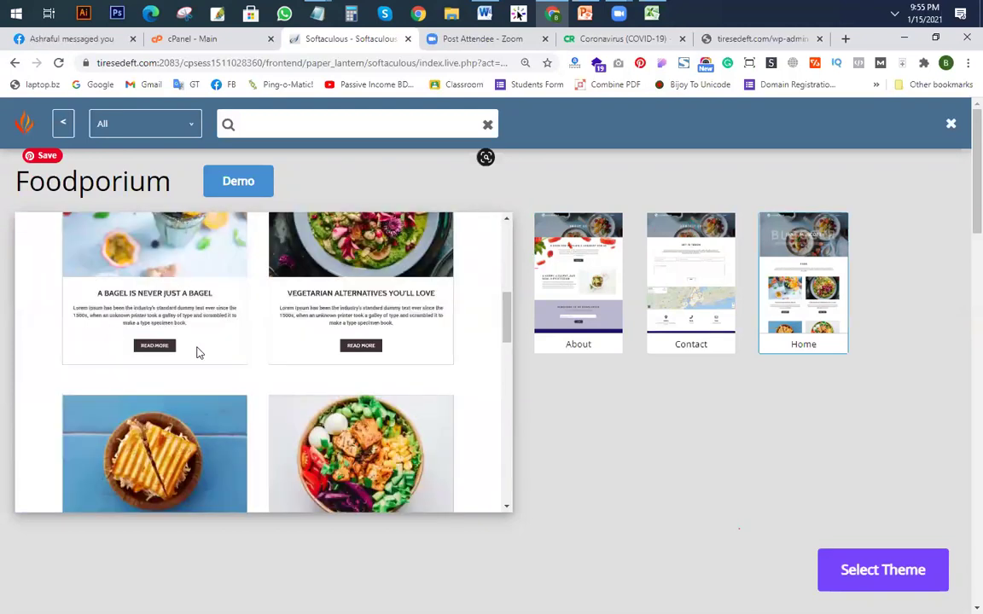
{"action": "scroll", "coordinate": [274, 349], "scroll_direction": "down", "scroll_amount": 5}
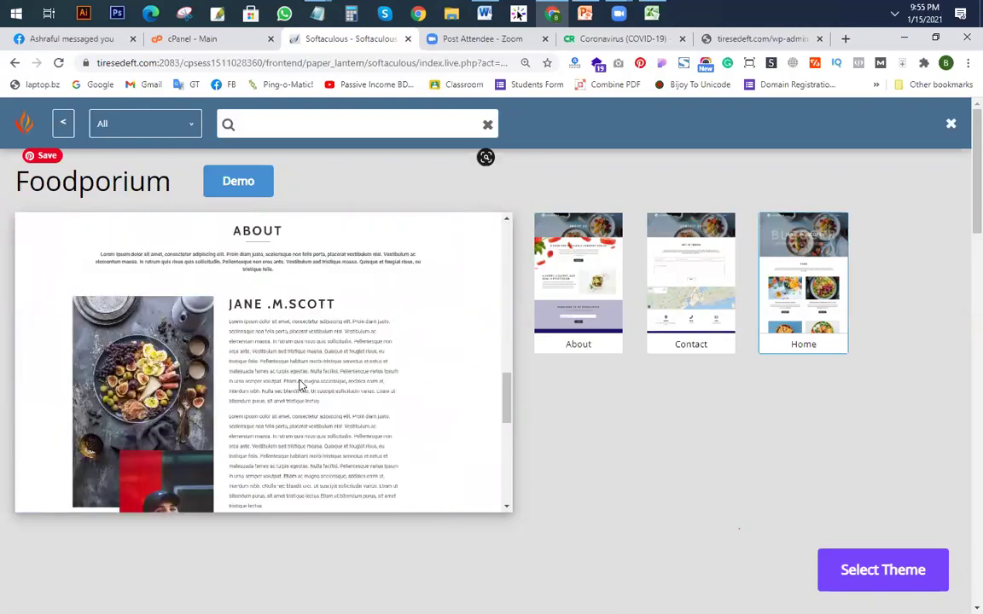
{"action": "scroll", "coordinate": [290, 380], "scroll_direction": "up", "scroll_amount": 5}
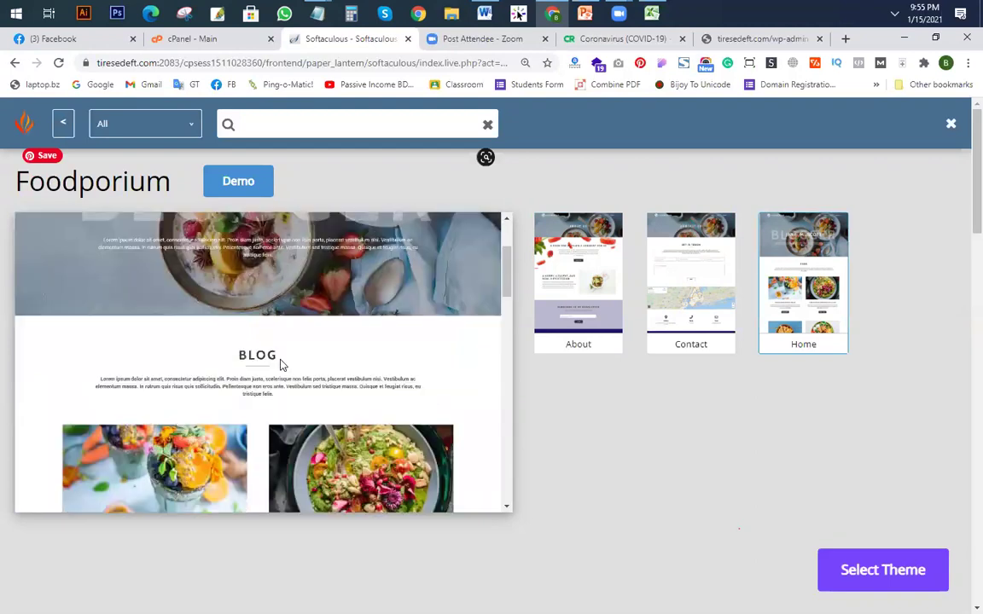
{"action": "scroll", "coordinate": [273, 359], "scroll_direction": "up", "scroll_amount": 3}
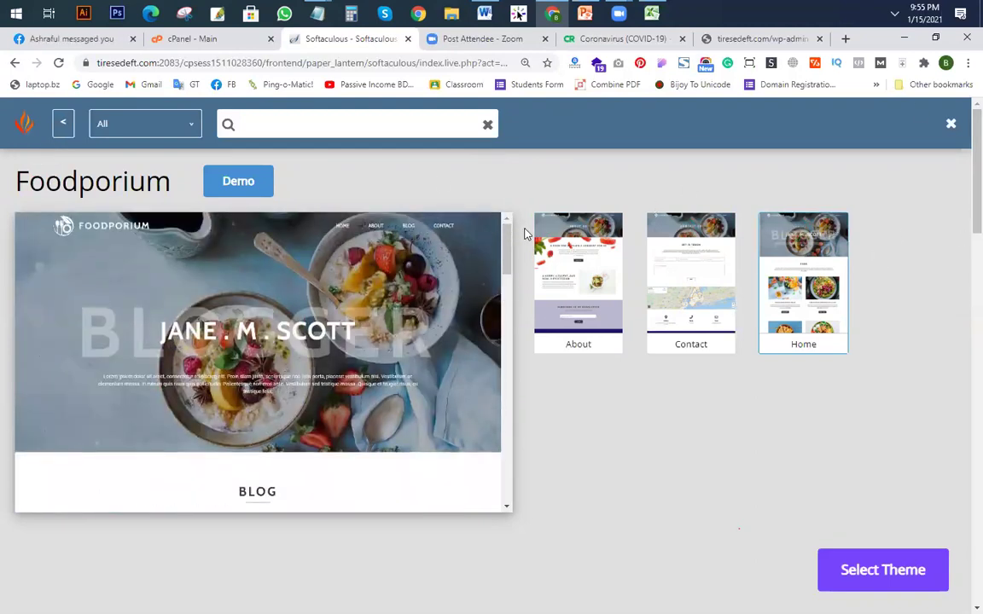
{"action": "left_click", "coordinate": [951, 127]}
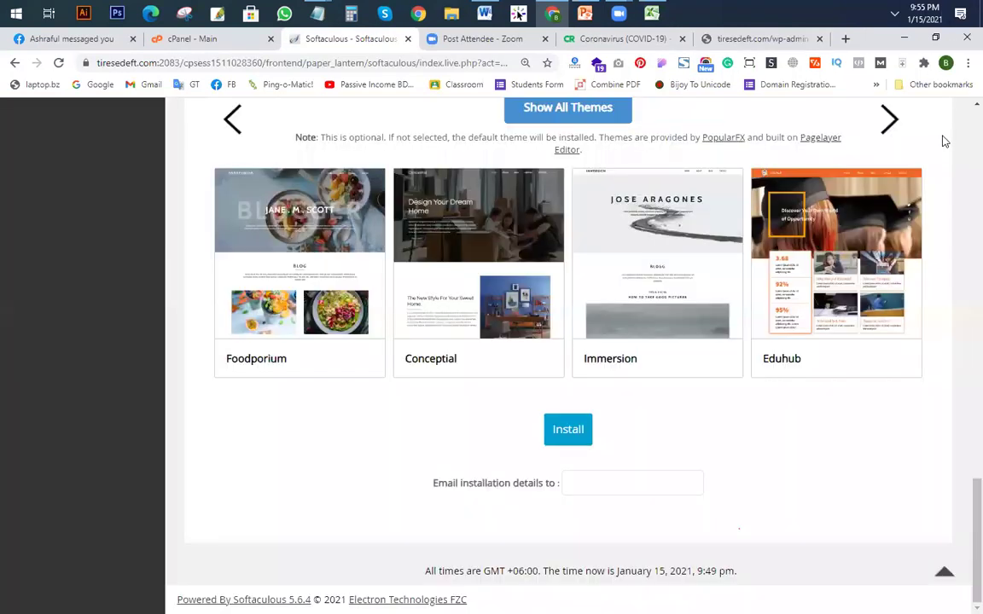
{"action": "left_click", "coordinate": [568, 431]}
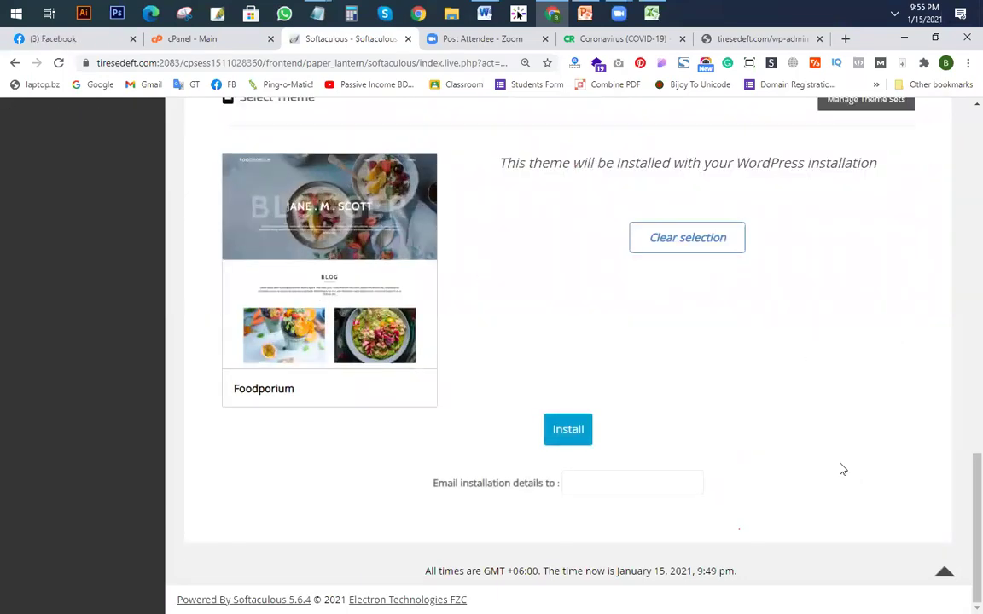
{"action": "scroll", "coordinate": [679, 448], "scroll_direction": "up", "scroll_amount": 5}
{"action": "scroll", "coordinate": [678, 443], "scroll_direction": "up", "scroll_amount": 10}
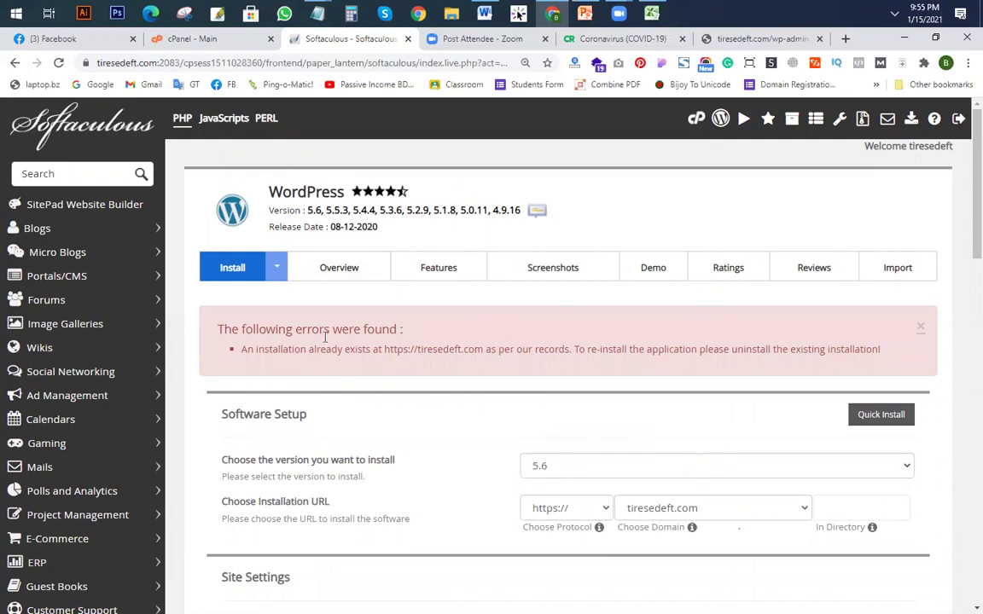
{"action": "triple_click", "coordinate": [565, 377]}
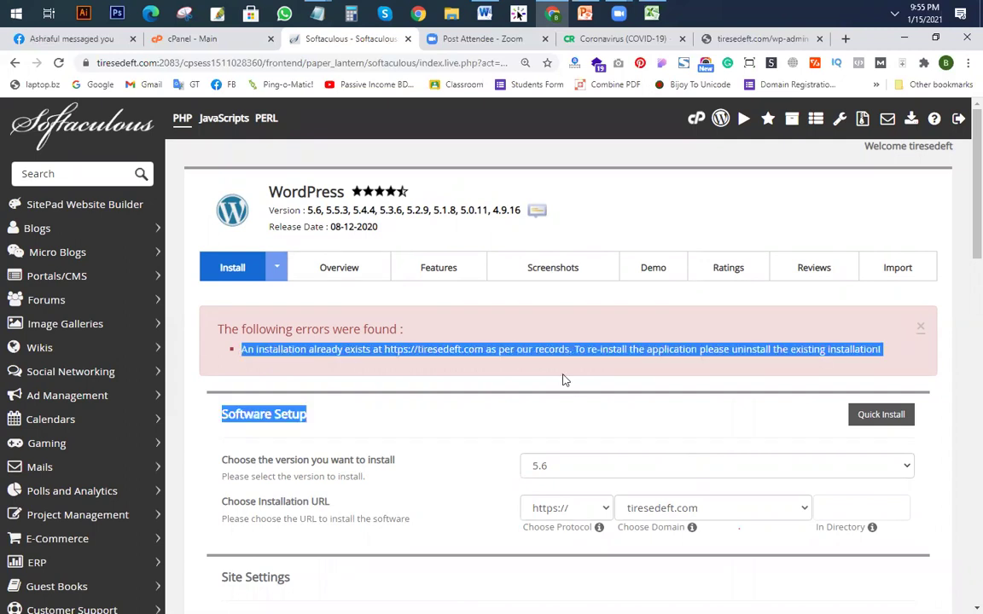
{"action": "left_click", "coordinate": [555, 363]}
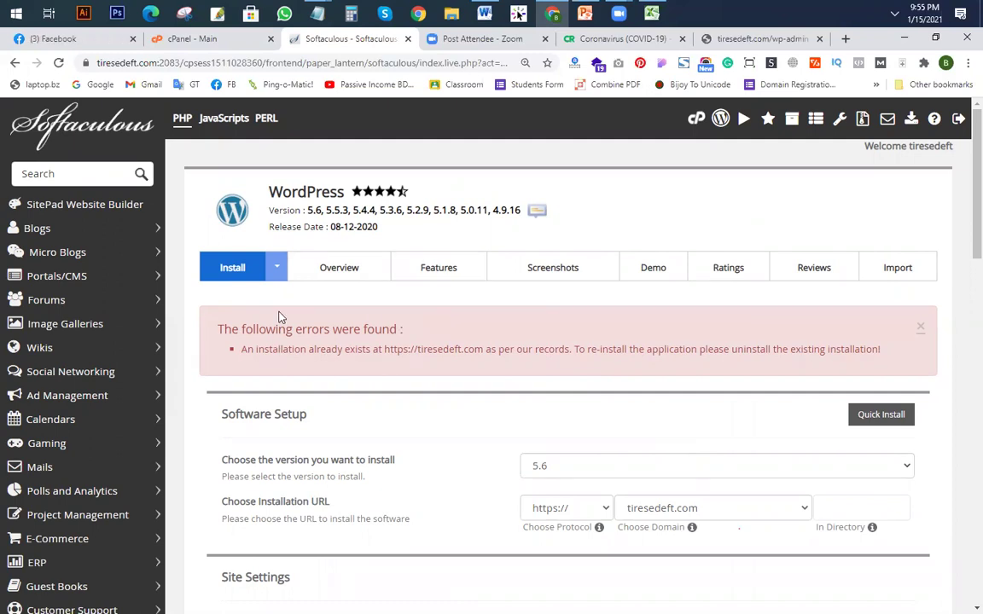
From the WordPress Overview, start removing the WordPress 5.5.3 installation at tiresedeft.com
{"action": "left_click", "coordinate": [343, 272]}
{"action": "scroll", "coordinate": [350, 319], "scroll_direction": "down", "scroll_amount": 4}
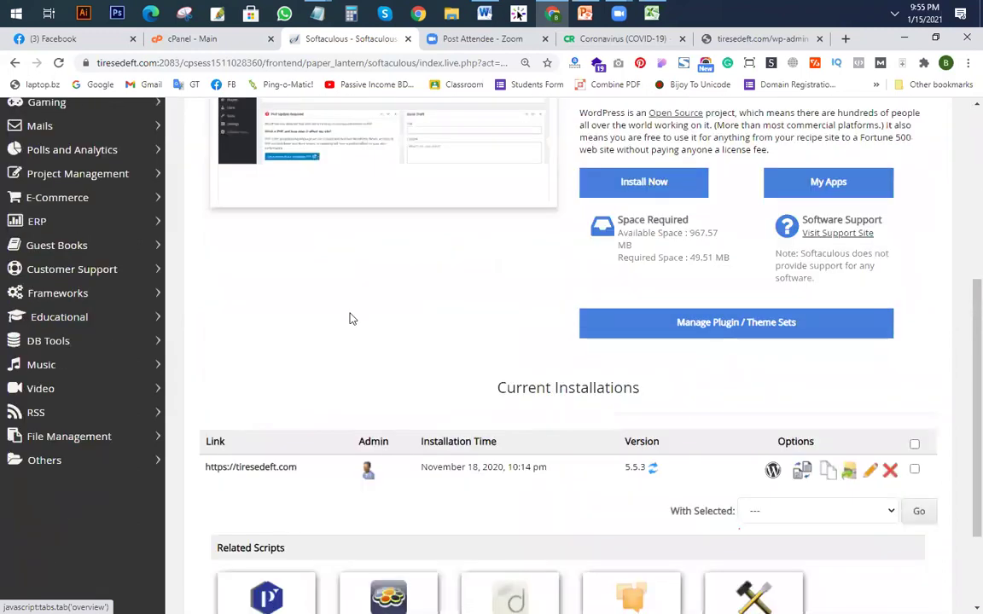
{"action": "scroll", "coordinate": [349, 319], "scroll_direction": "down", "scroll_amount": 2}
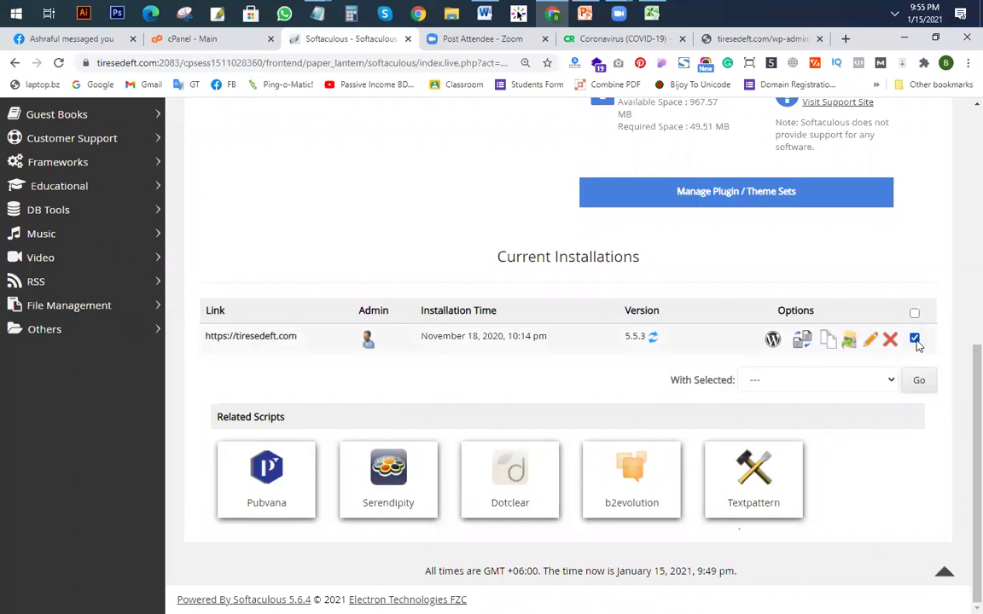
{"action": "left_click", "coordinate": [889, 341]}
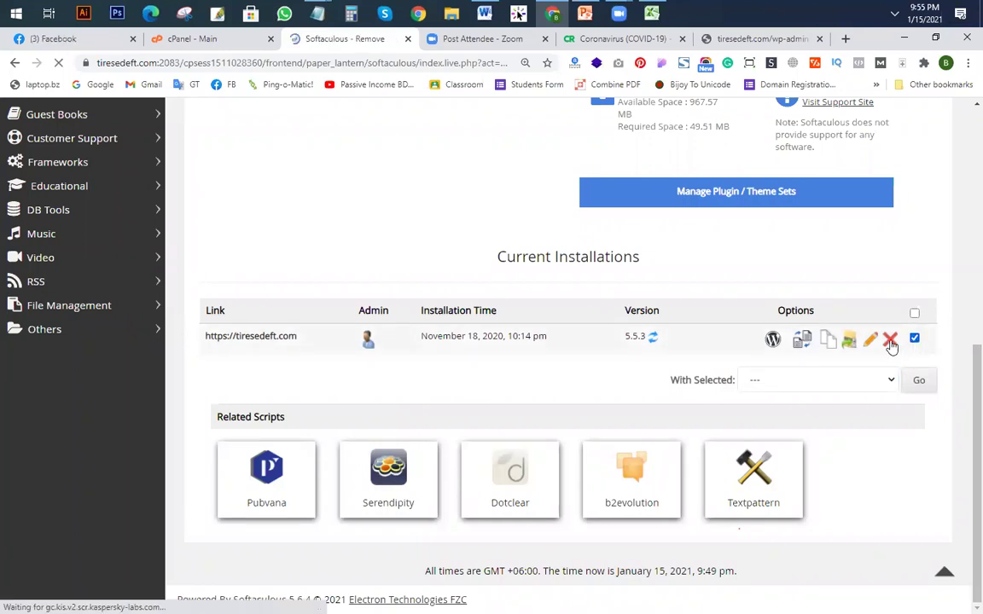
{"action": "scroll", "coordinate": [614, 270], "scroll_direction": "down", "scroll_amount": 3}
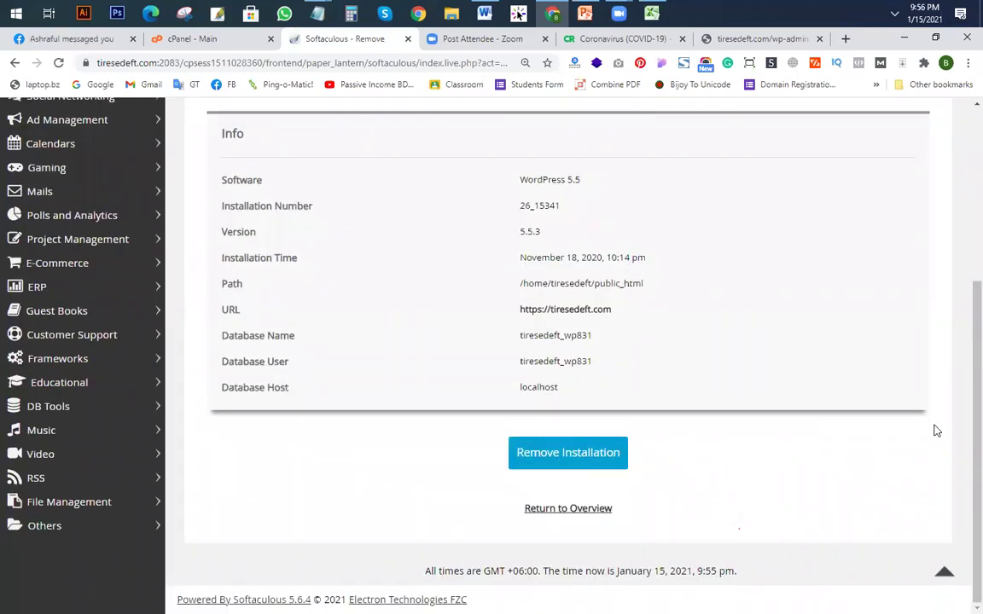
Confirm removal of the old tiresedeft.com installation and return to the overview
{"action": "left_click", "coordinate": [566, 456]}
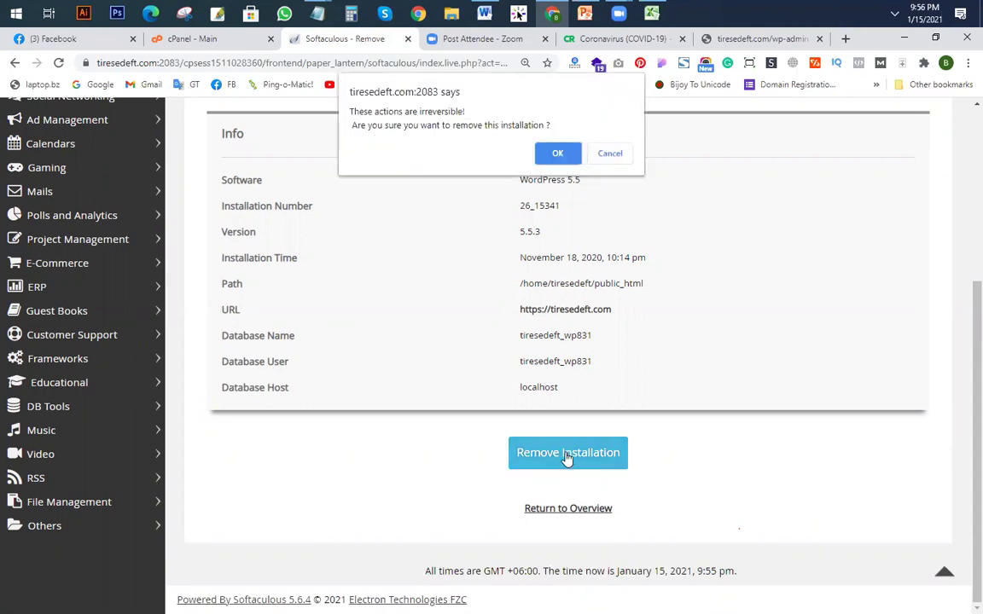
{"action": "left_click", "coordinate": [557, 153]}
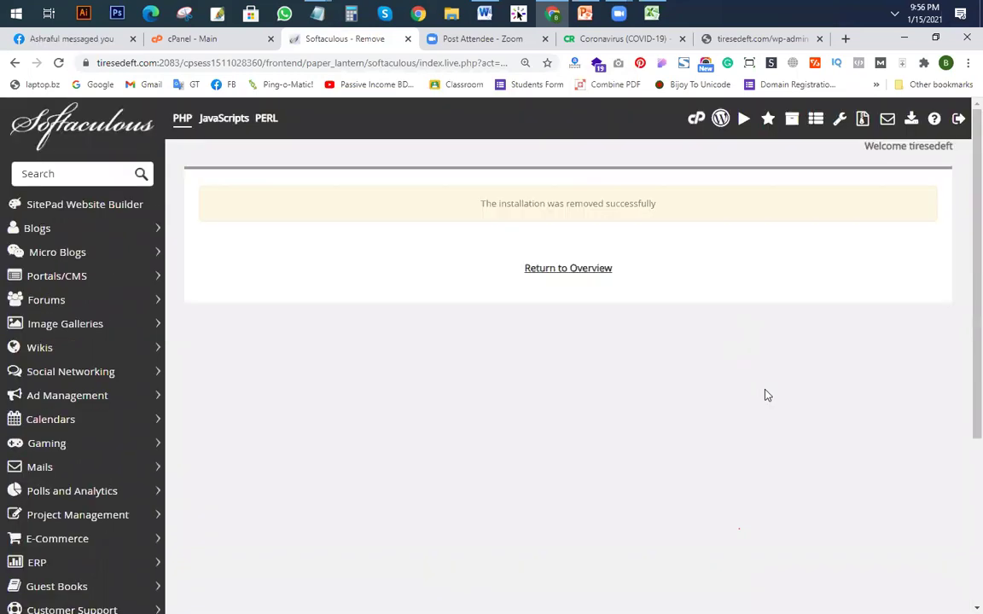
{"action": "left_click", "coordinate": [569, 269]}
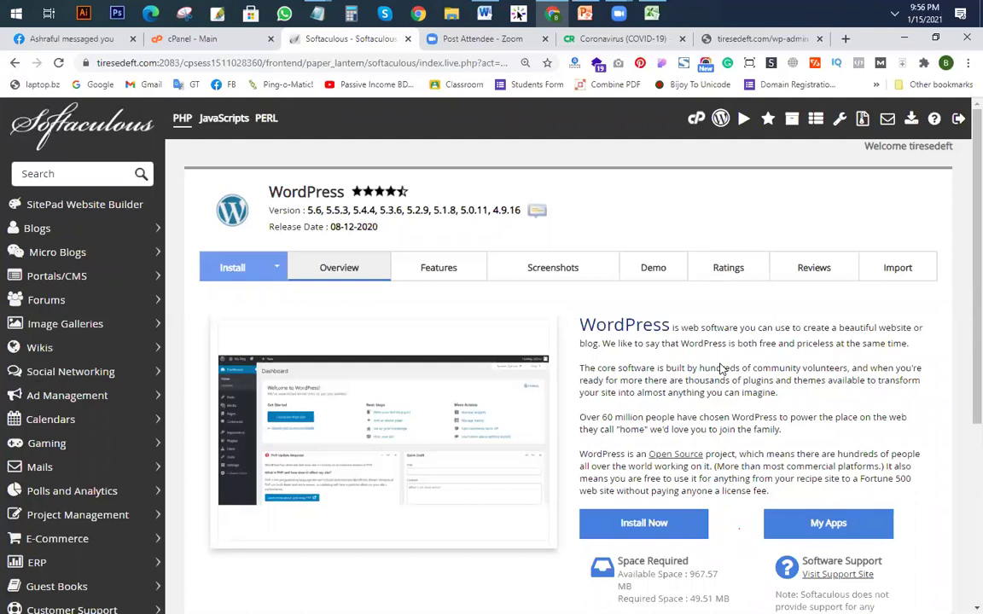
Reopen the WordPress install form and clear the directory so WordPress installs at the domain root
{"action": "scroll", "coordinate": [555, 330], "scroll_direction": "down", "scroll_amount": 4}
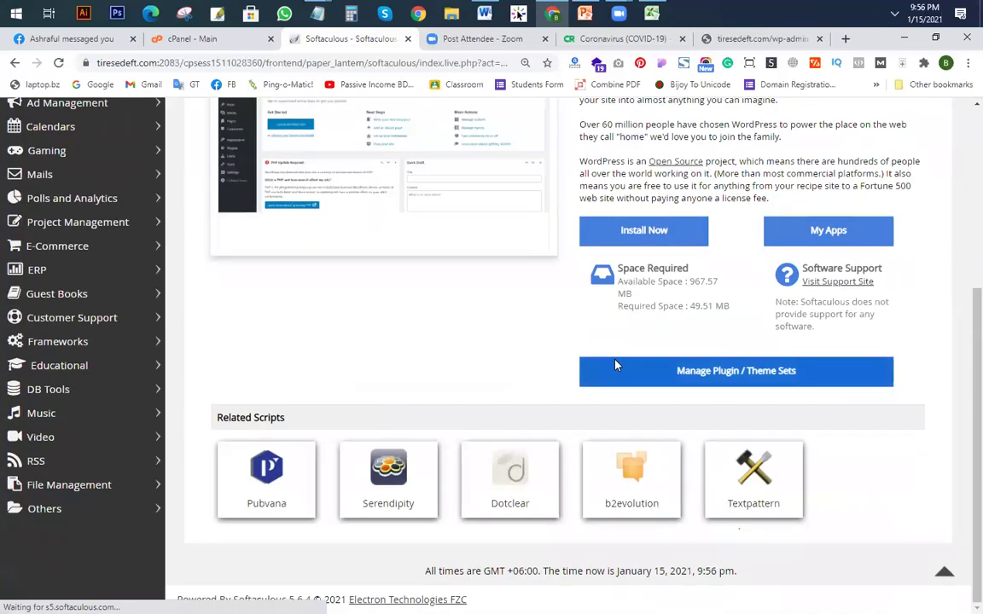
{"action": "scroll", "coordinate": [616, 365], "scroll_direction": "up", "scroll_amount": 4}
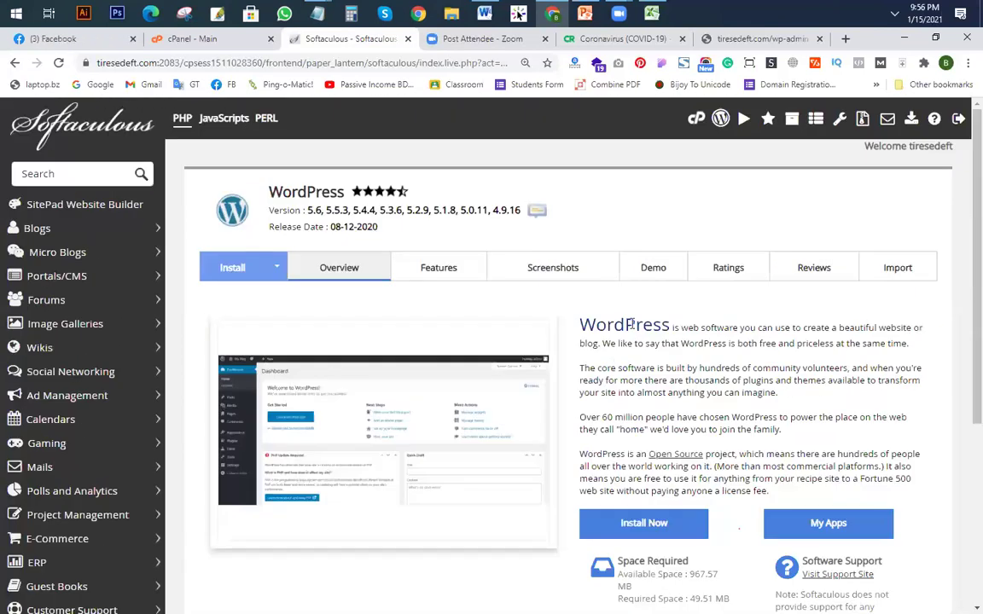
{"action": "left_click", "coordinate": [233, 275]}
{"action": "double_click", "coordinate": [868, 435]}
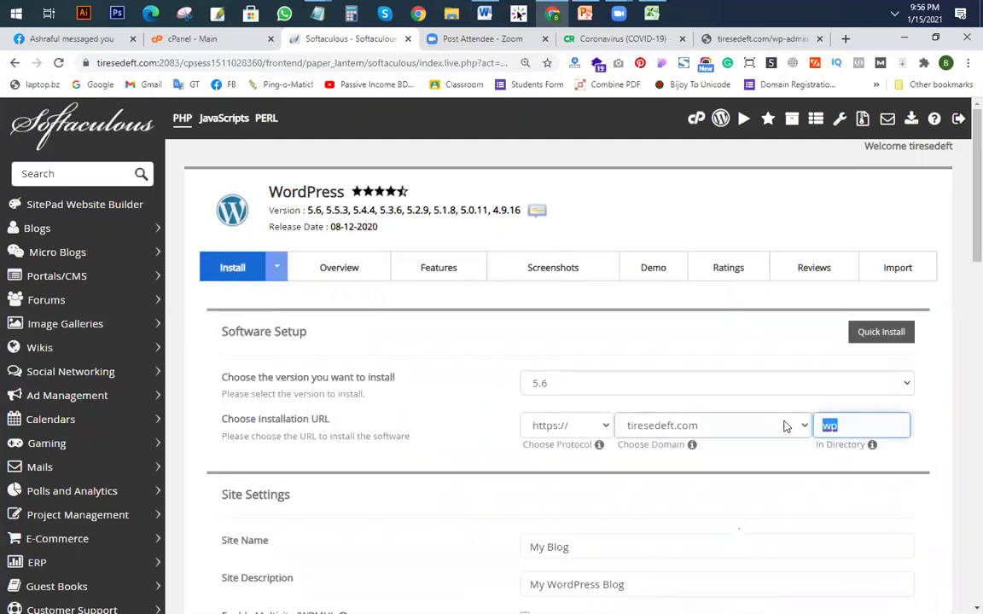
{"action": "key", "text": "BackSpace"}
Enter Site Name 'Tires E Deft' and Site Description 'No. 1 Tires Brand'
{"action": "scroll", "coordinate": [780, 424], "scroll_direction": "down", "scroll_amount": 3}
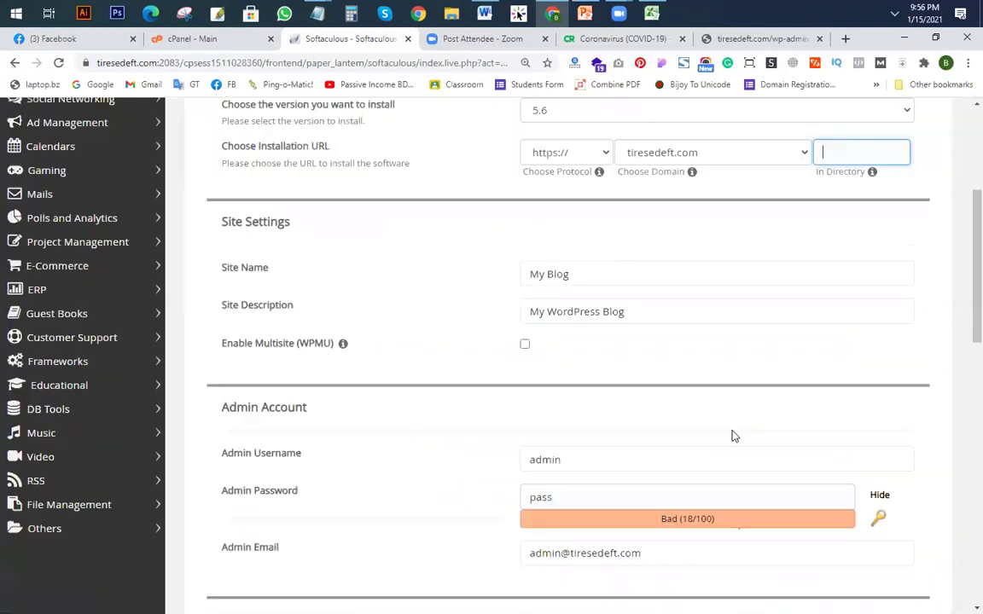
{"action": "left_click_drag", "start_coordinate": [636, 278], "coordinate": [96, 238]}
{"action": "type", "text": "T"}
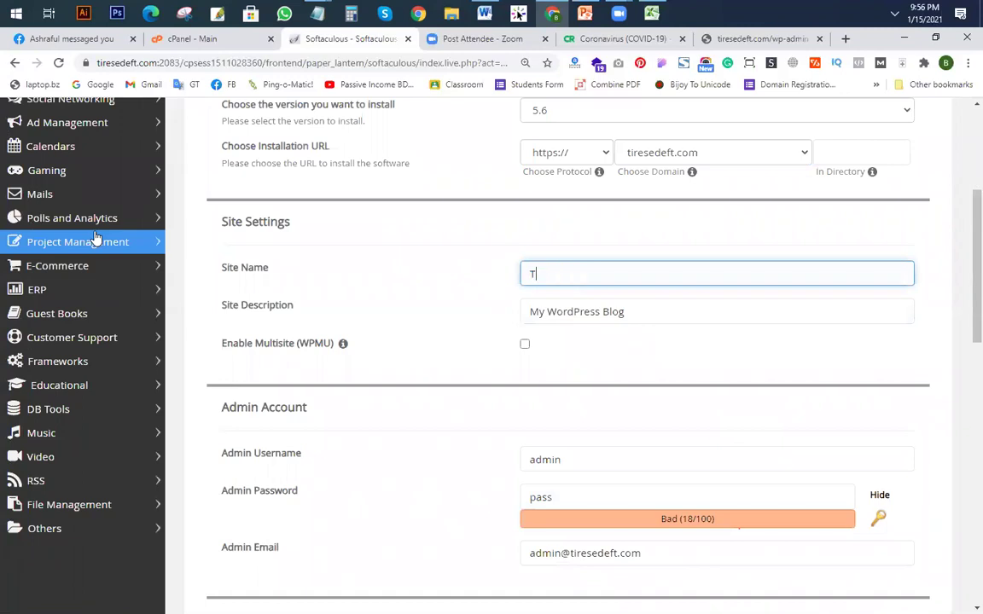
{"action": "type", "text": "ires E Deft"}
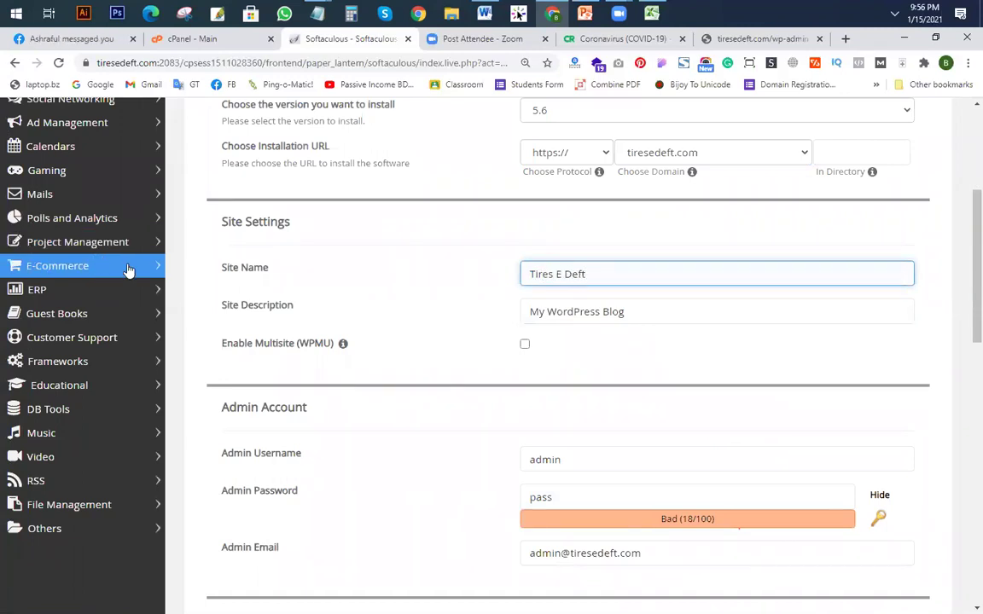
{"action": "key", "text": "Tab"}
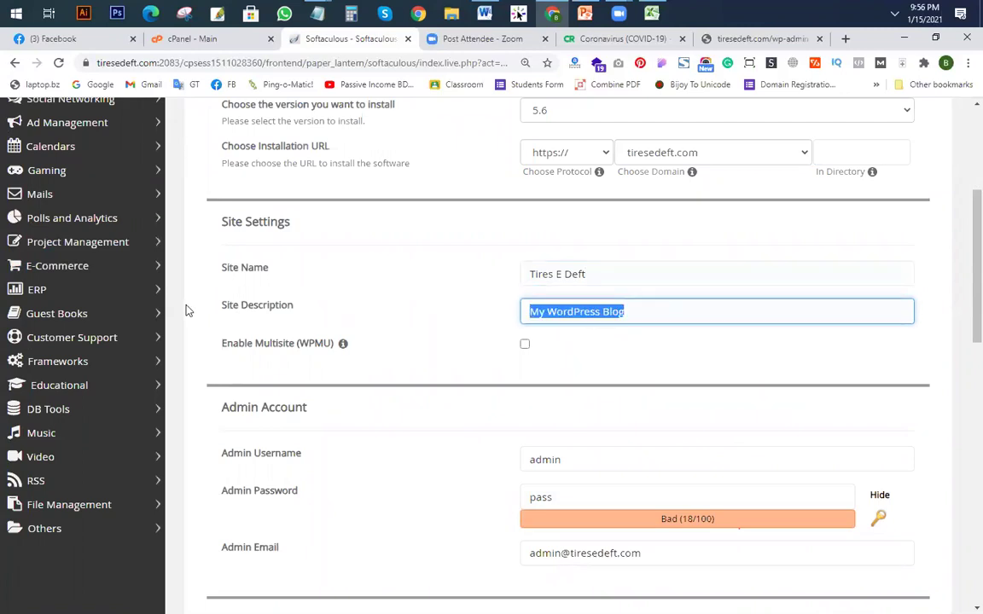
{"action": "type", "text": "No. 1 T"}
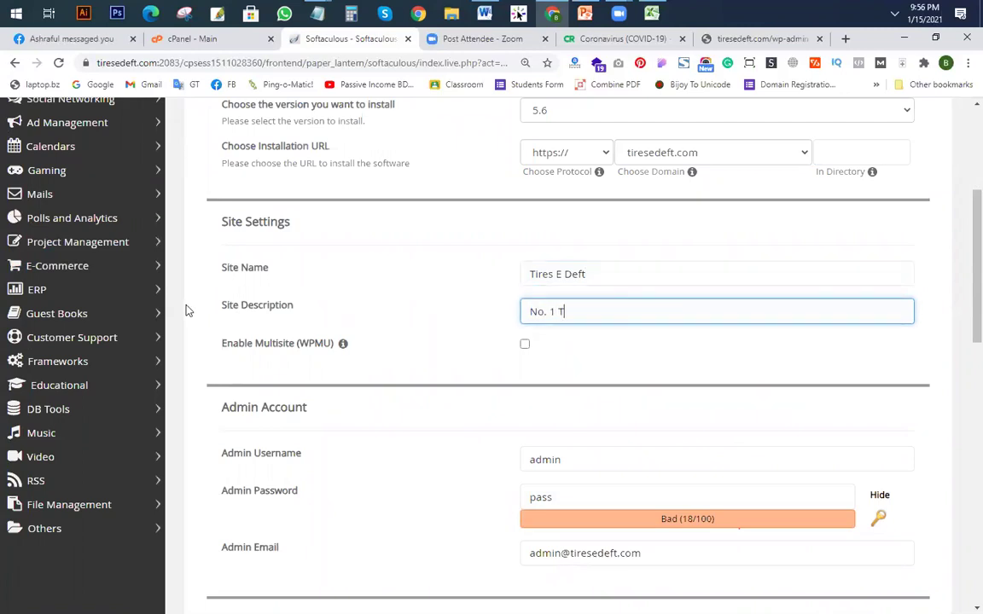
{"action": "type", "text": "ires Brand"}
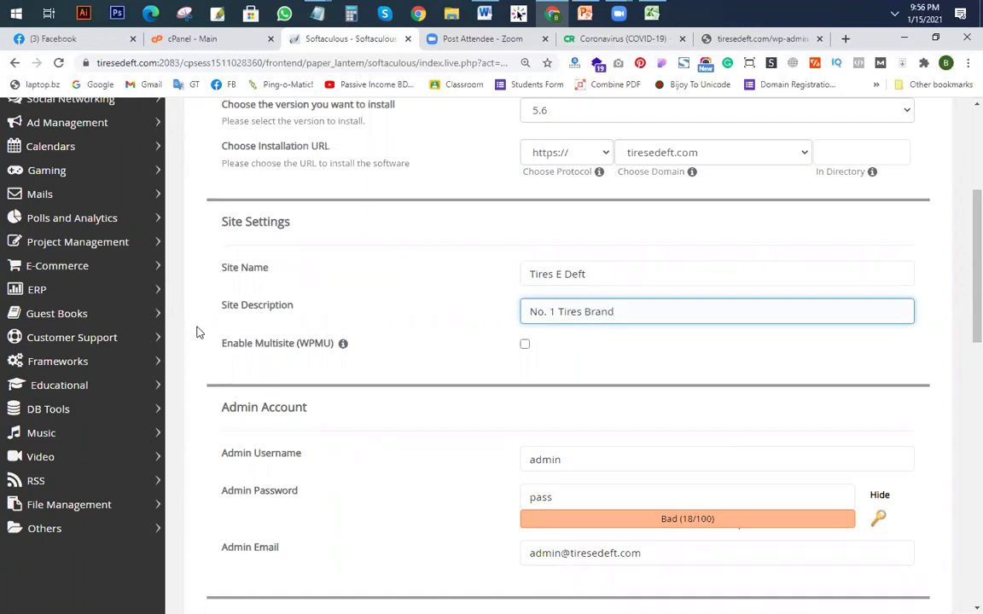
Replace the default admin password with a new, stronger password
{"action": "scroll", "coordinate": [500, 333], "scroll_direction": "down", "scroll_amount": 3}
{"action": "double_click", "coordinate": [594, 287]}
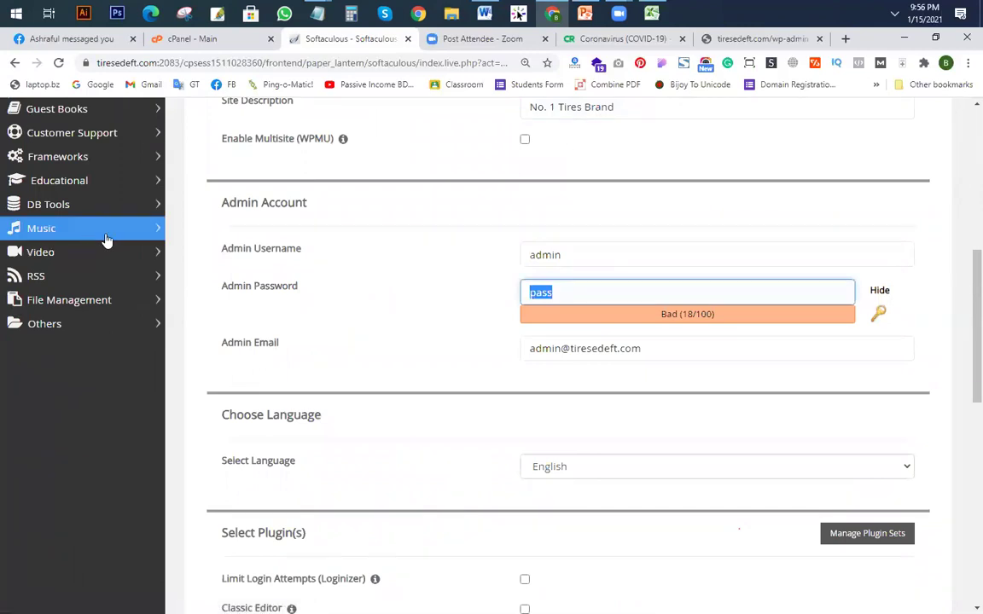
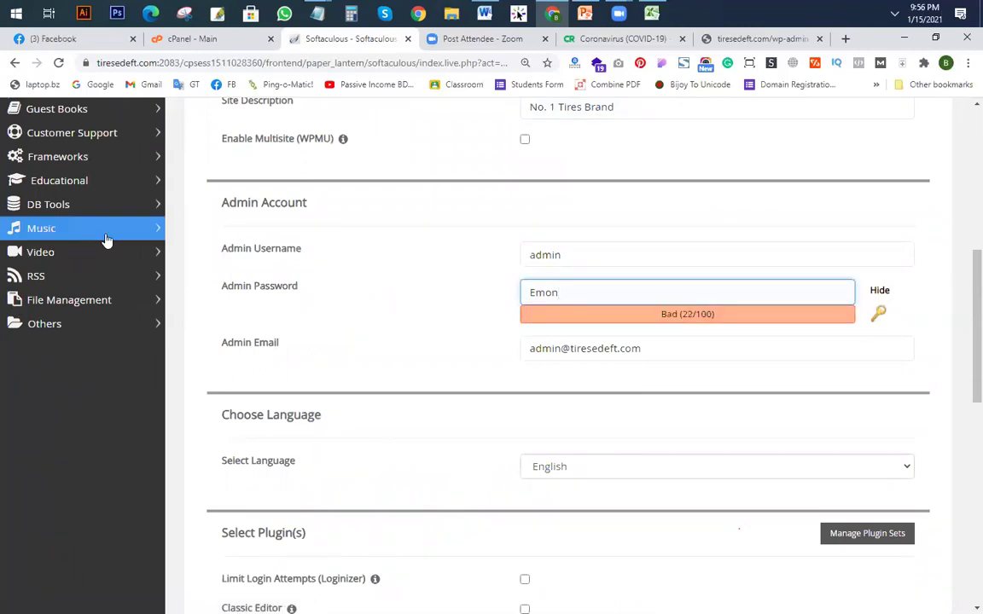
{"action": "left_click", "coordinate": [878, 290]}
{"action": "left_click", "coordinate": [589, 286]}
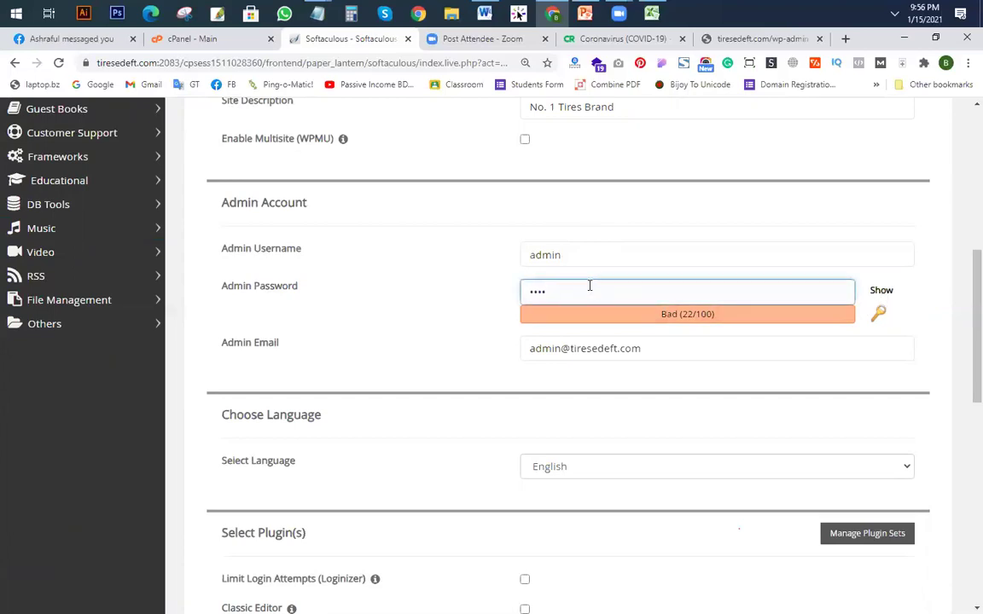
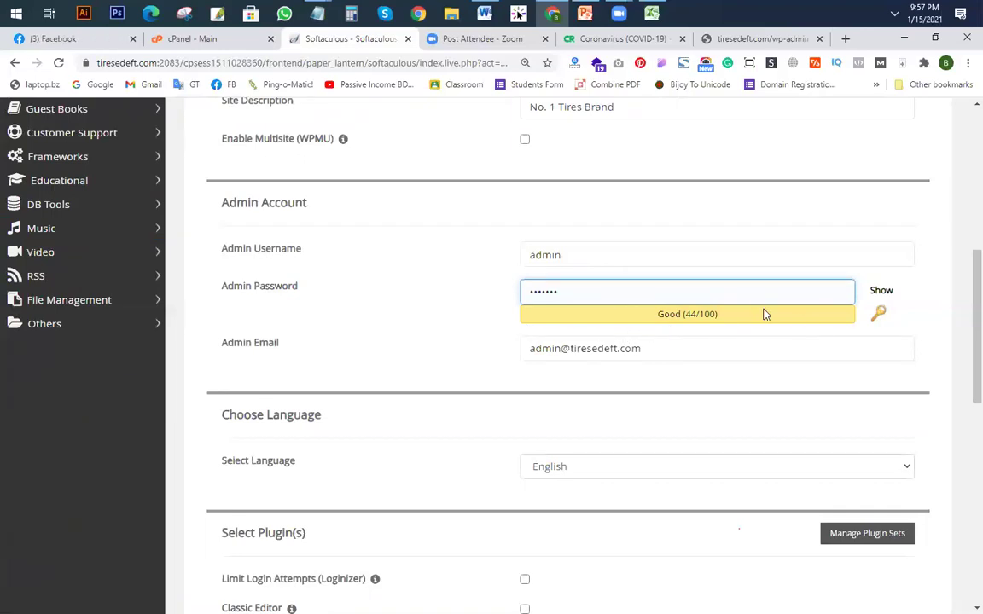
Finish the admin password entry and leave the admin email address unchanged
{"action": "left_click", "coordinate": [434, 318]}
{"action": "scroll", "coordinate": [654, 374], "scroll_direction": "down", "scroll_amount": 2}
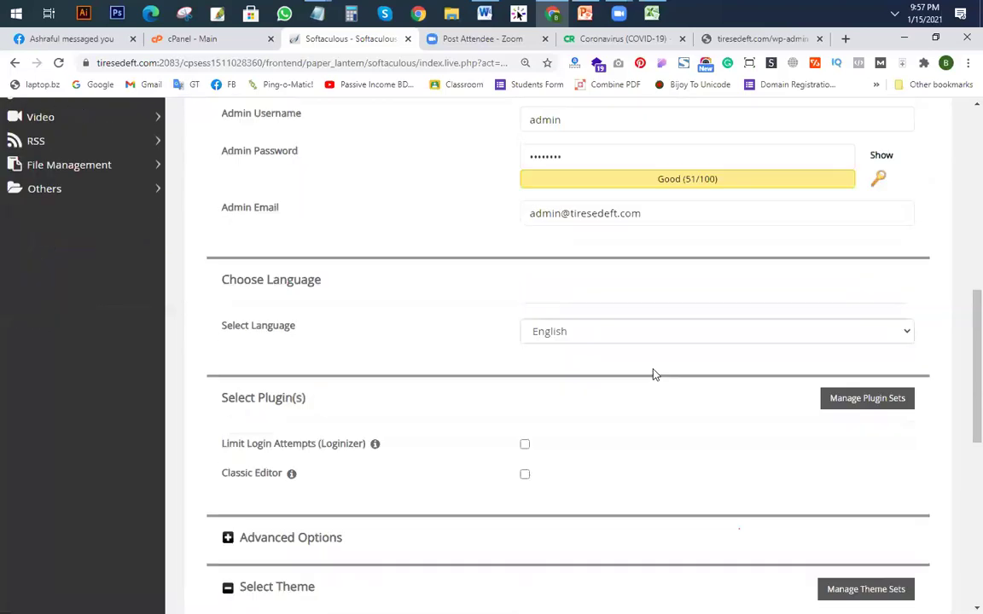
{"action": "left_click", "coordinate": [681, 215]}
{"action": "left_click", "coordinate": [580, 242]}
{"action": "scroll", "coordinate": [304, 406], "scroll_direction": "down", "scroll_amount": 1}
{"action": "scroll", "coordinate": [754, 411], "scroll_direction": "down", "scroll_amount": 3}
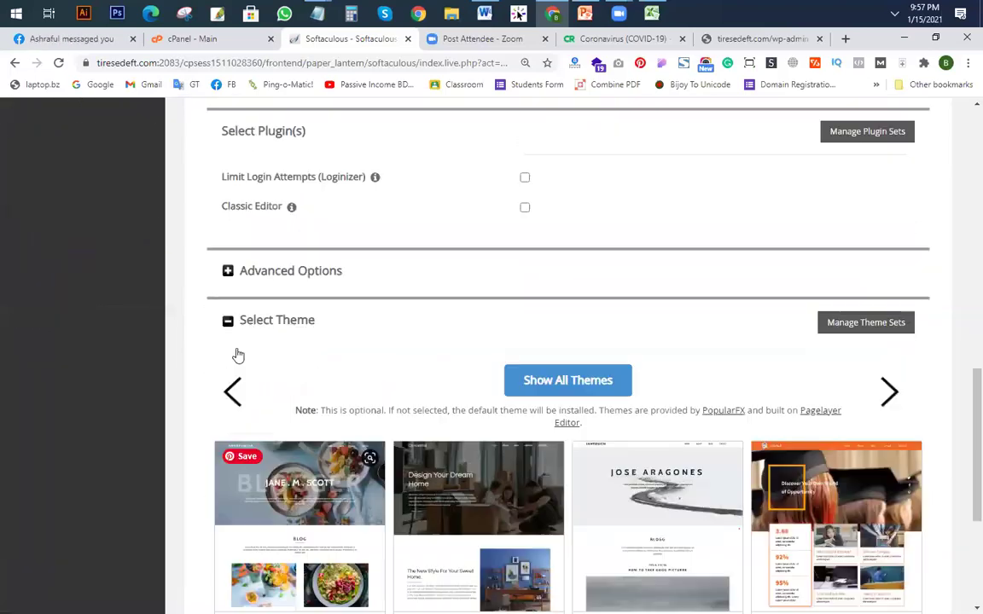
In Advanced Options, set automated backups to once a week with rotation 1, then install WordPress
{"action": "left_click", "coordinate": [277, 267]}
{"action": "scroll", "coordinate": [664, 425], "scroll_direction": "down", "scroll_amount": 4}
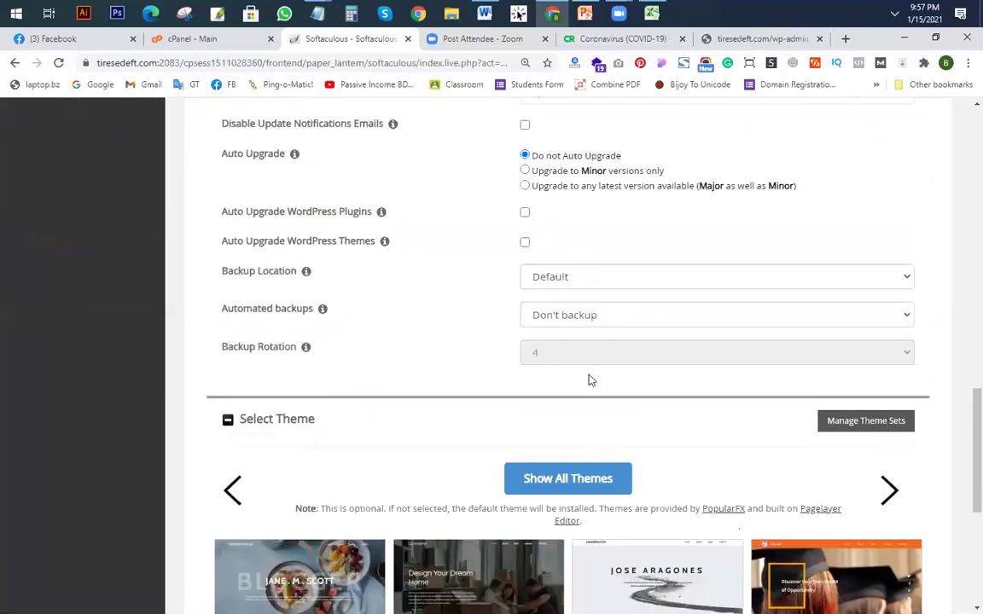
{"action": "left_click", "coordinate": [610, 277]}
{"action": "left_click", "coordinate": [588, 295]}
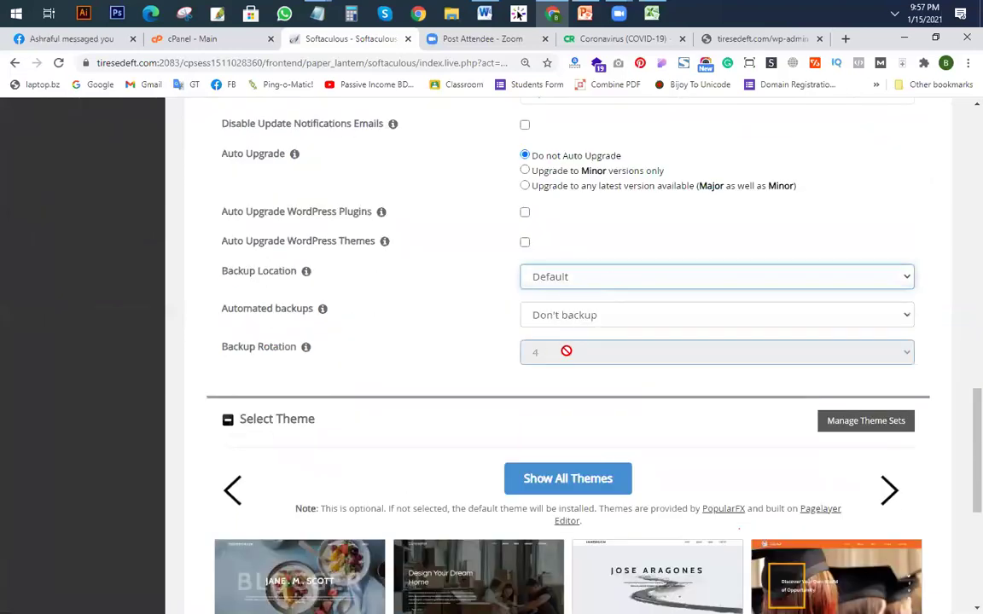
{"action": "left_click", "coordinate": [612, 318]}
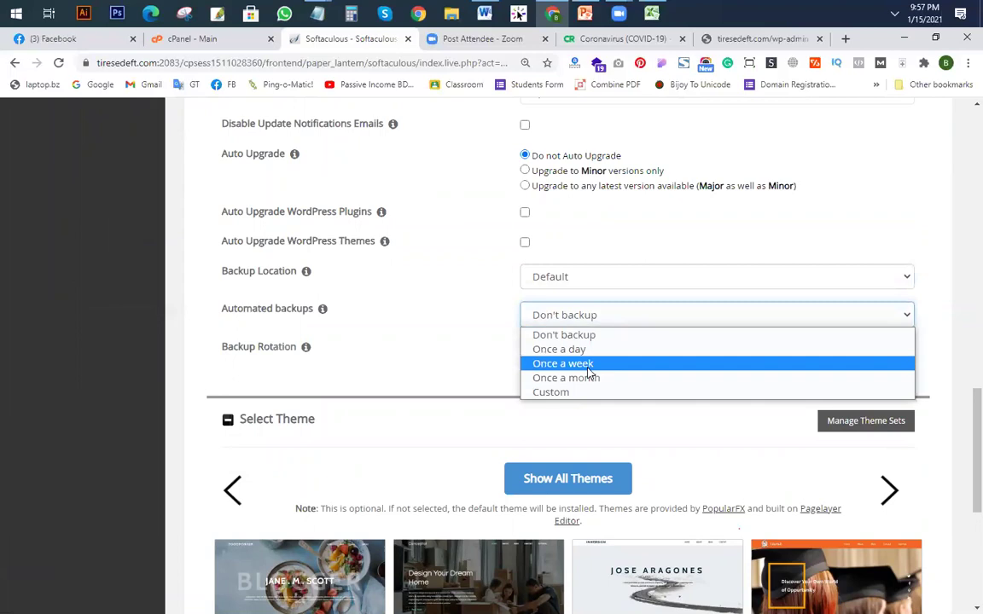
{"action": "left_click", "coordinate": [587, 365]}
{"action": "left_click", "coordinate": [588, 353]}
{"action": "left_click", "coordinate": [552, 388]}
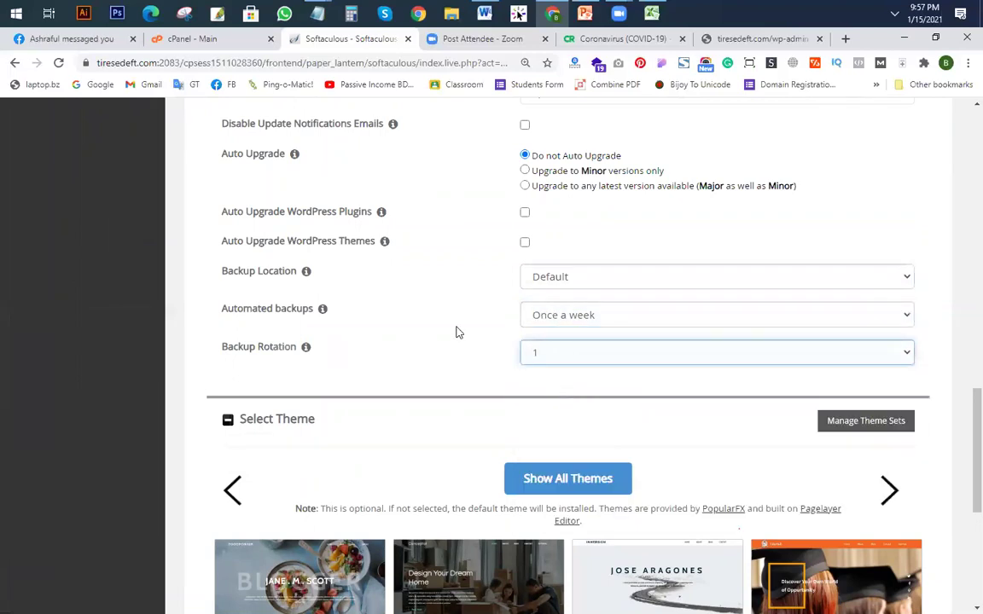
{"action": "scroll", "coordinate": [616, 489], "scroll_direction": "down", "scroll_amount": 5}
{"action": "left_click", "coordinate": [568, 430]}
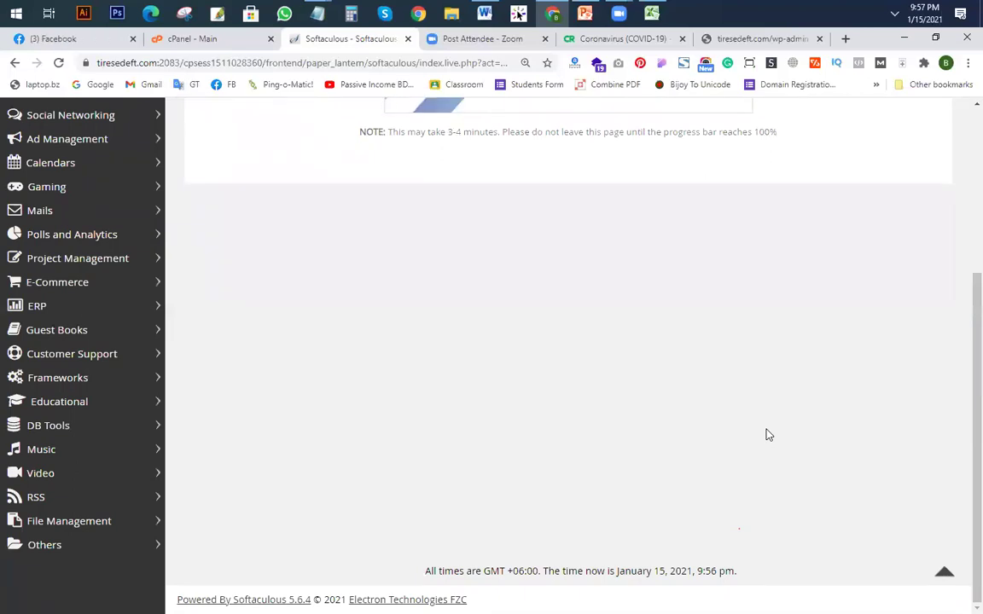
{"action": "scroll", "coordinate": [432, 388], "scroll_direction": "up", "scroll_amount": 3}
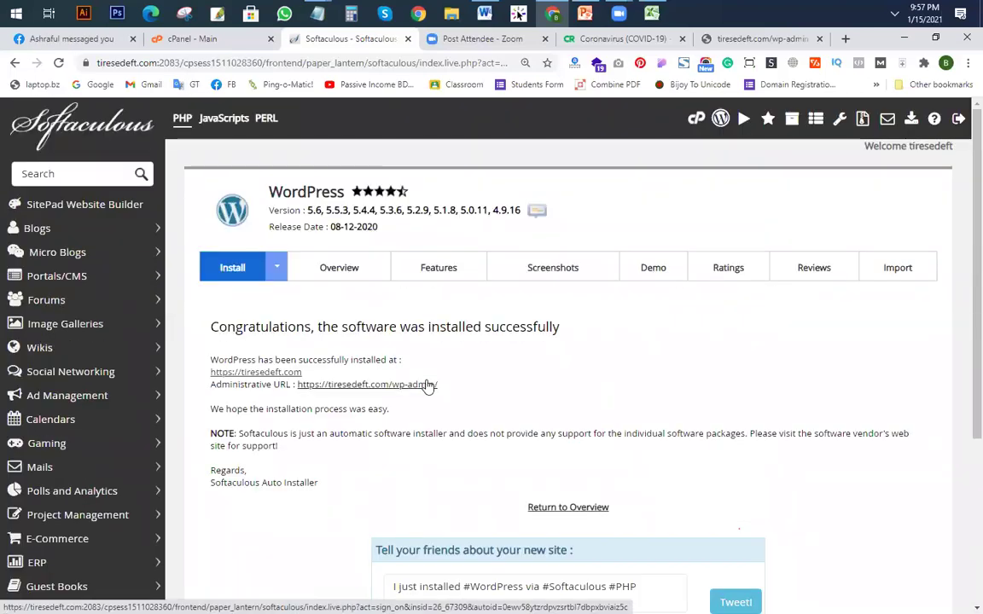
{"action": "right_click", "coordinate": [276, 373]}
{"action": "left_click", "coordinate": [307, 384]}
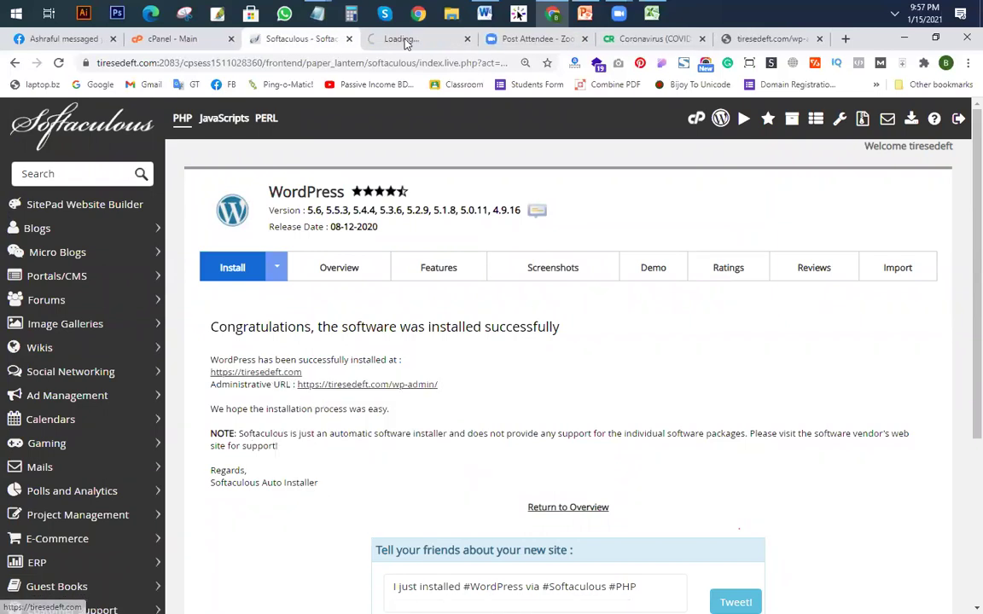
{"action": "left_click", "coordinate": [372, 39]}
{"action": "scroll", "coordinate": [531, 388], "scroll_direction": "down", "scroll_amount": 6}
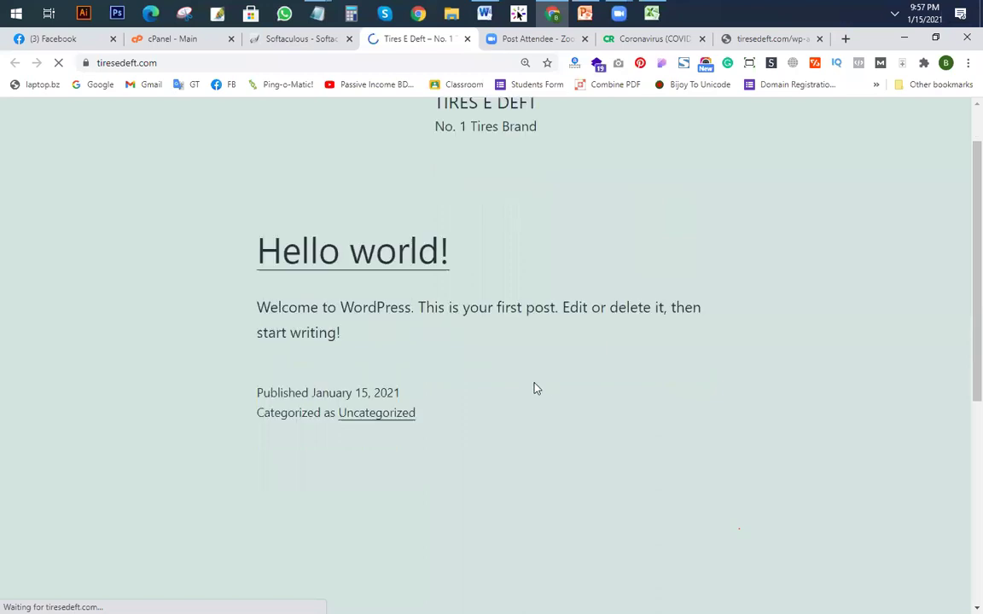
{"action": "scroll", "coordinate": [516, 412], "scroll_direction": "up", "scroll_amount": 6}
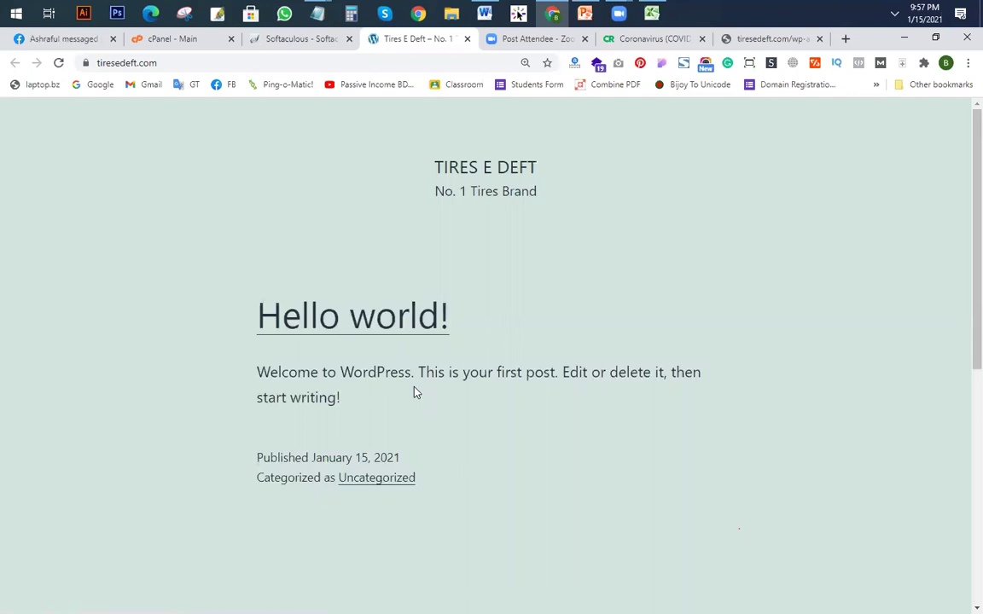
{"action": "scroll", "coordinate": [469, 202], "scroll_direction": "down", "scroll_amount": 6}
{"action": "left_click", "coordinate": [273, 358]}
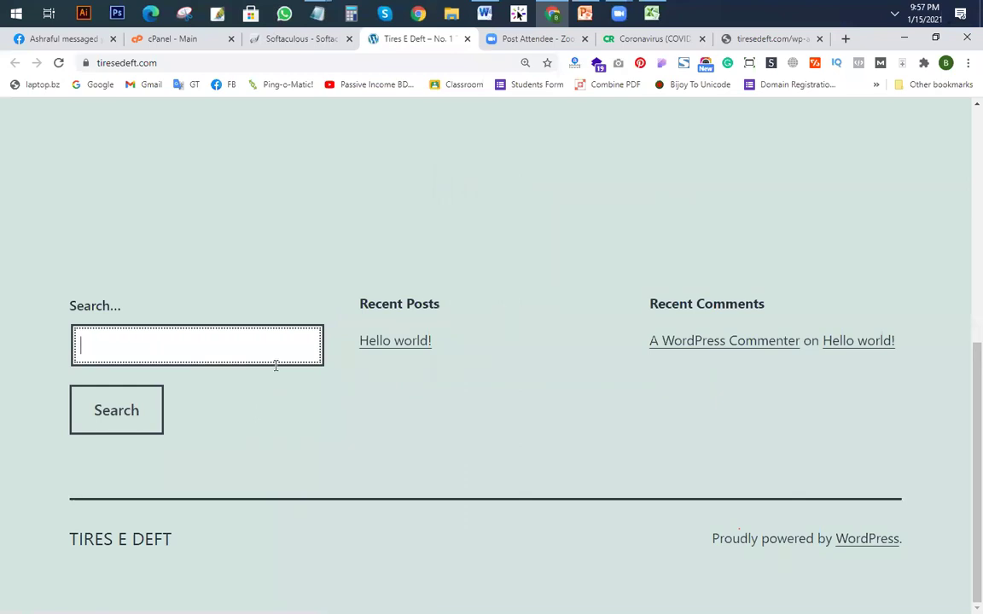
{"action": "scroll", "coordinate": [377, 362], "scroll_direction": "up", "scroll_amount": 6}
{"action": "left_click", "coordinate": [296, 40]}
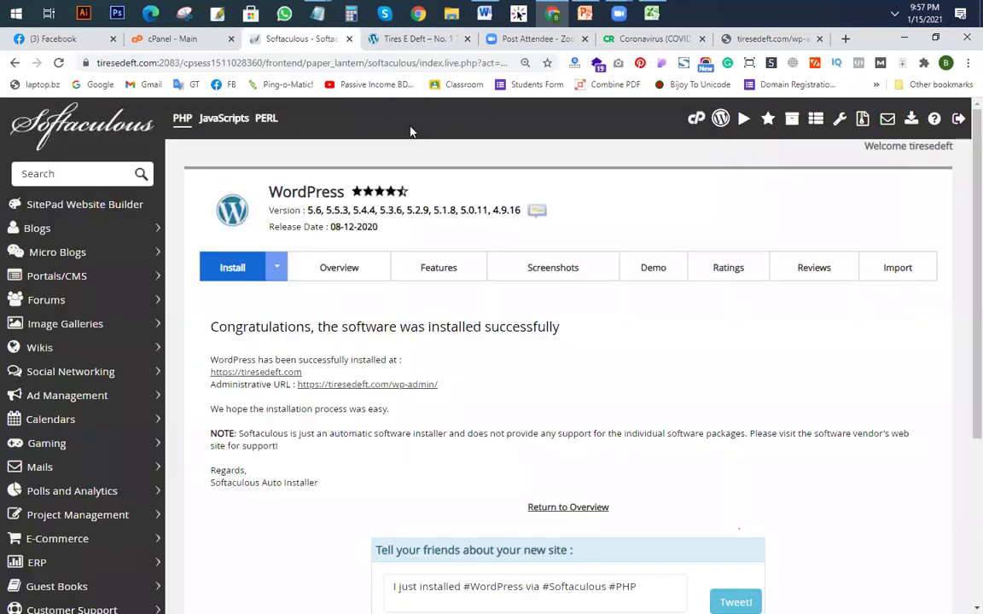
Open the tiresedeft.com Administrative URL in a new tab and switch to it
{"action": "right_click", "coordinate": [332, 387]}
{"action": "left_click", "coordinate": [381, 398]}
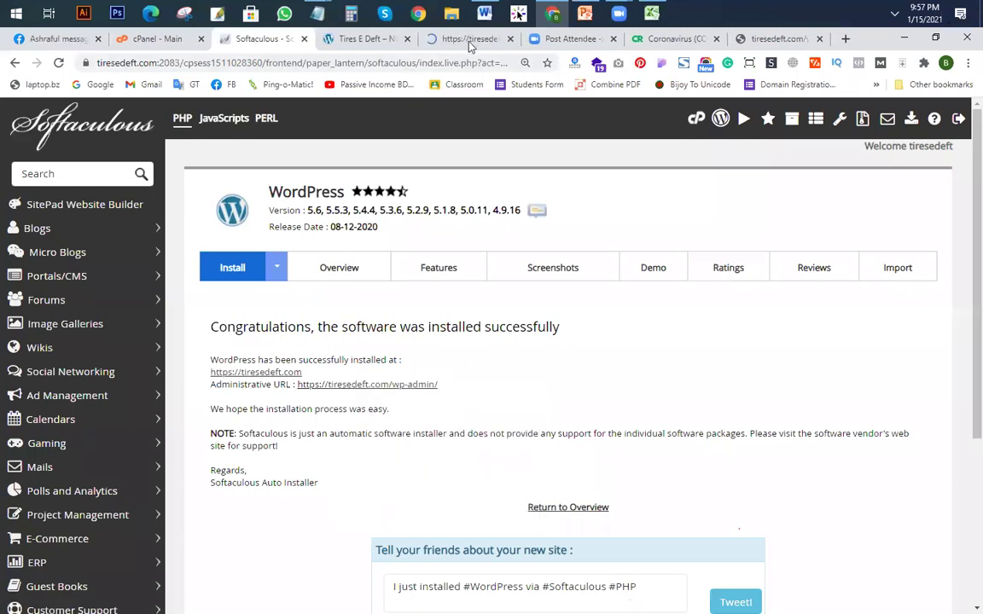
{"action": "left_click", "coordinate": [455, 47]}
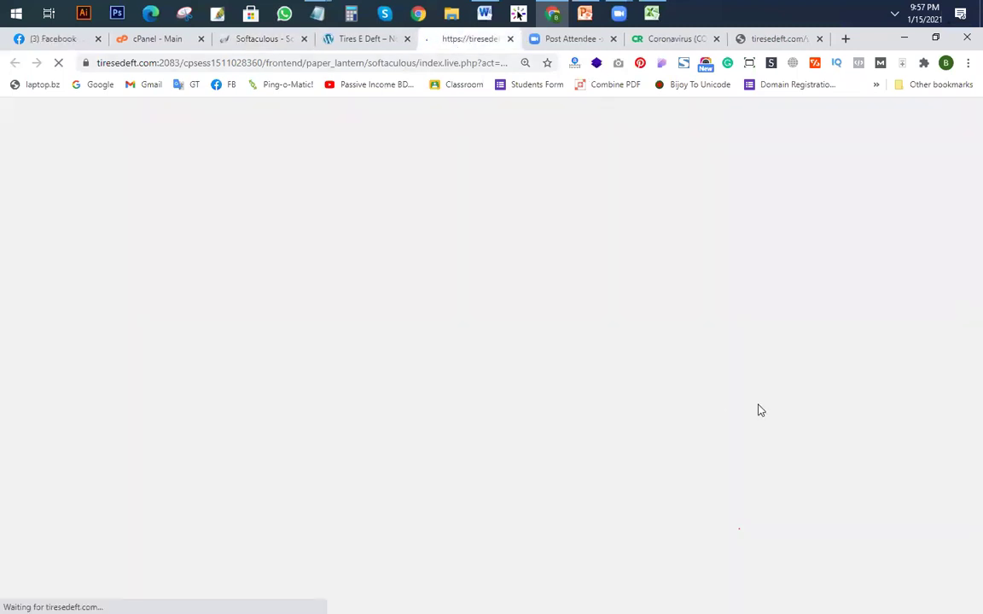
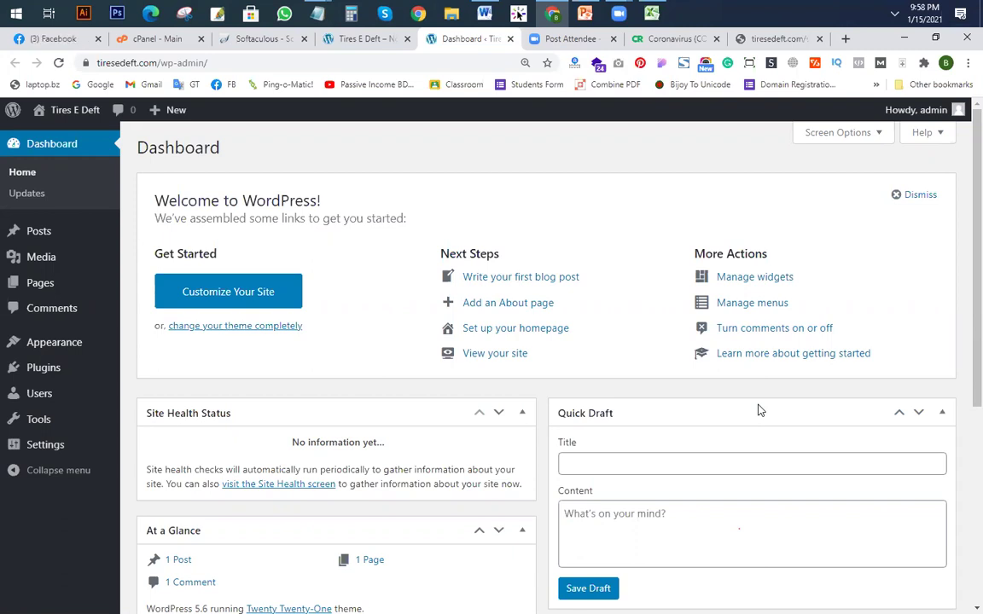
Open the tiresedeft.com cPanel home page from the Softaculous installation success page
{"action": "left_click", "coordinate": [369, 39]}
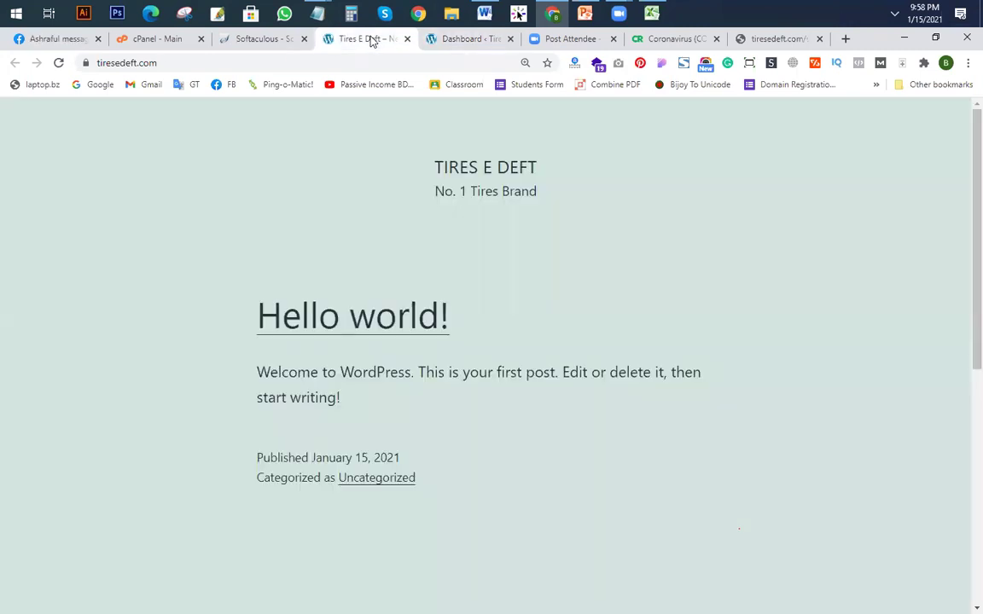
{"action": "left_click", "coordinate": [256, 40]}
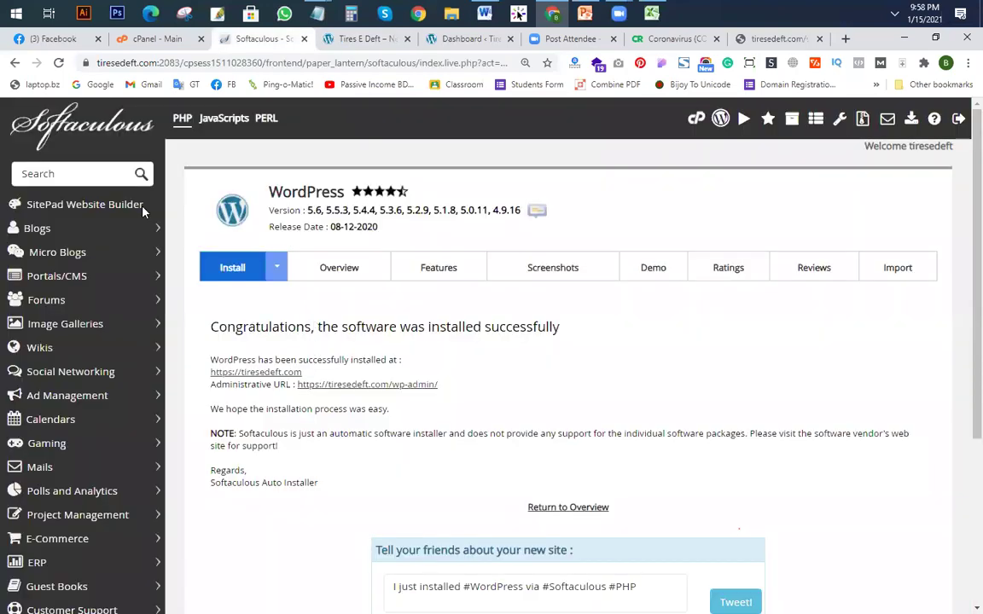
{"action": "left_click", "coordinate": [694, 120]}
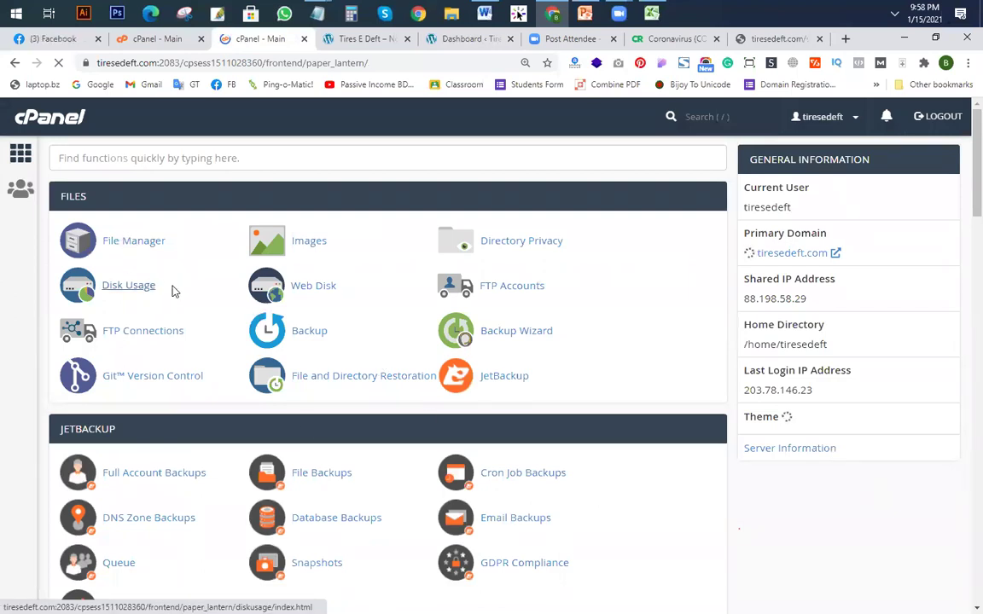
Browse File Manager into public_html/wp-content, then return to the WordPress dashboard tab
{"action": "left_click", "coordinate": [133, 241]}
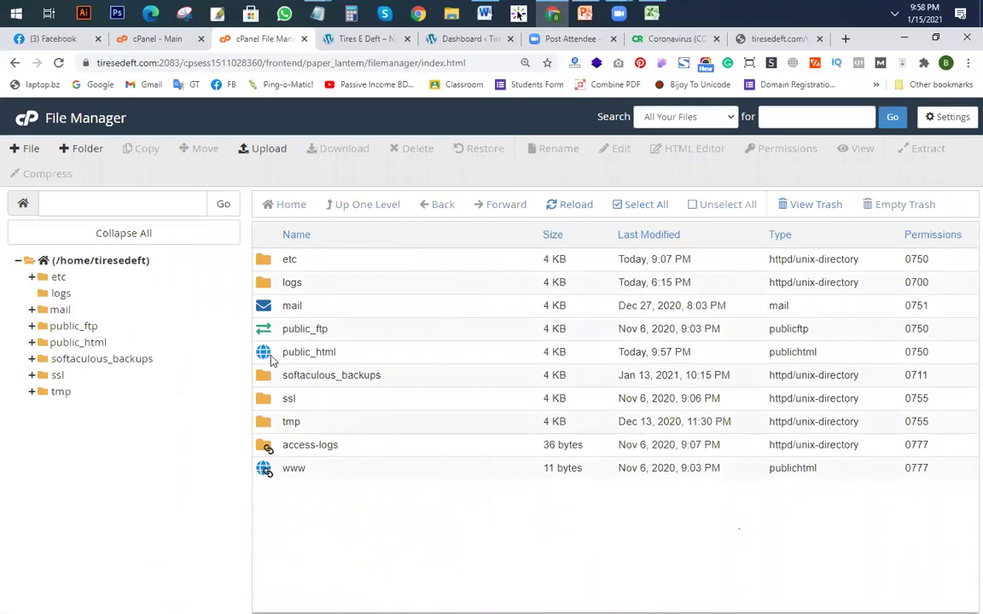
{"action": "double_click", "coordinate": [271, 356]}
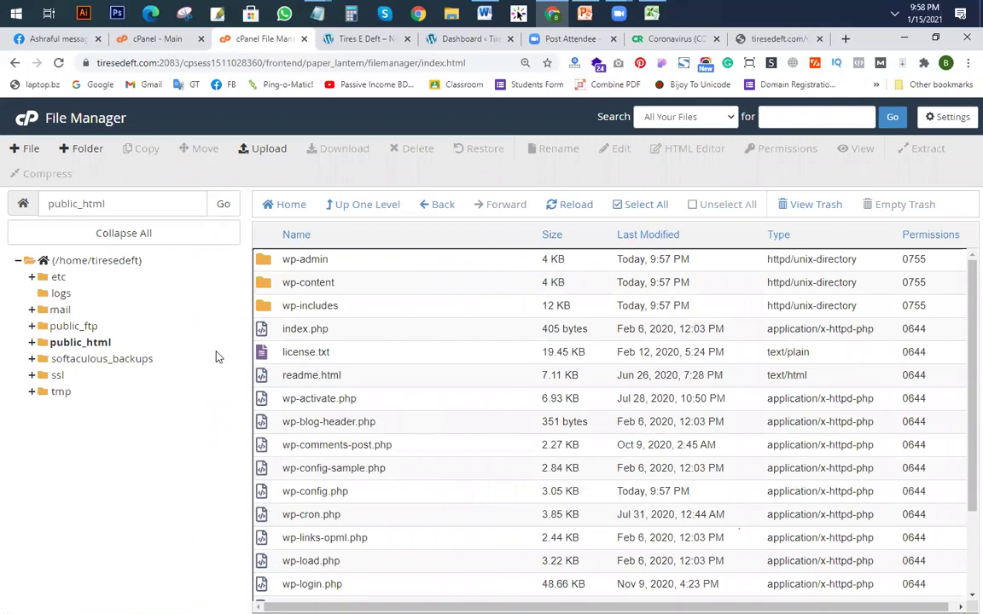
{"action": "scroll", "coordinate": [372, 484], "scroll_direction": "down", "scroll_amount": 3}
{"action": "scroll", "coordinate": [373, 495], "scroll_direction": "up", "scroll_amount": 2}
{"action": "scroll", "coordinate": [423, 463], "scroll_direction": "down", "scroll_amount": 3}
{"action": "scroll", "coordinate": [418, 458], "scroll_direction": "up", "scroll_amount": 3}
{"action": "double_click", "coordinate": [263, 289]}
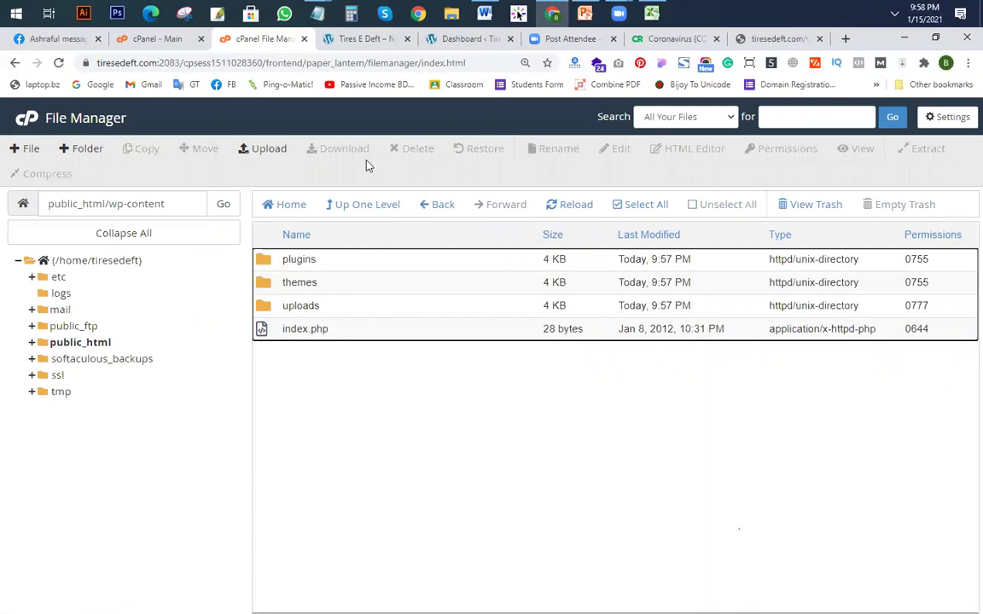
{"action": "left_click", "coordinate": [457, 39]}
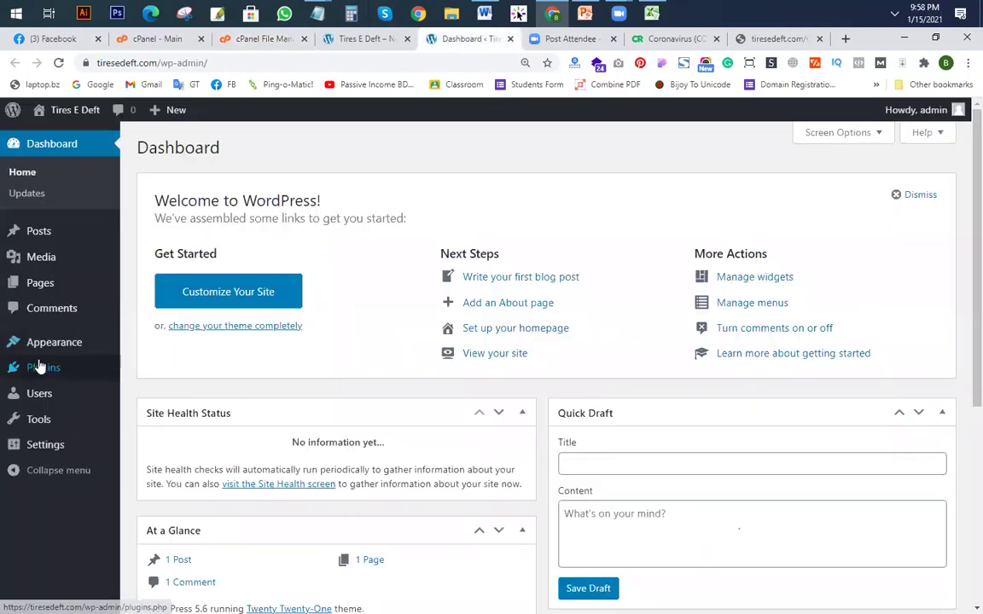
Check the Plugins submenu, then return to the File Manager showing wp-content
{"action": "mouse_move", "coordinate": [38, 366]}
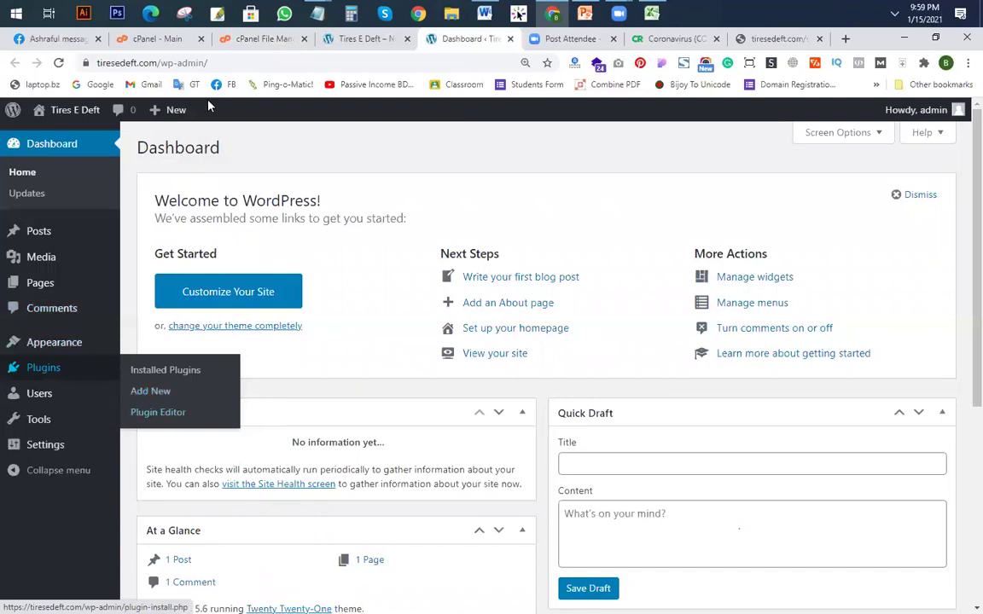
{"action": "left_click", "coordinate": [260, 39]}
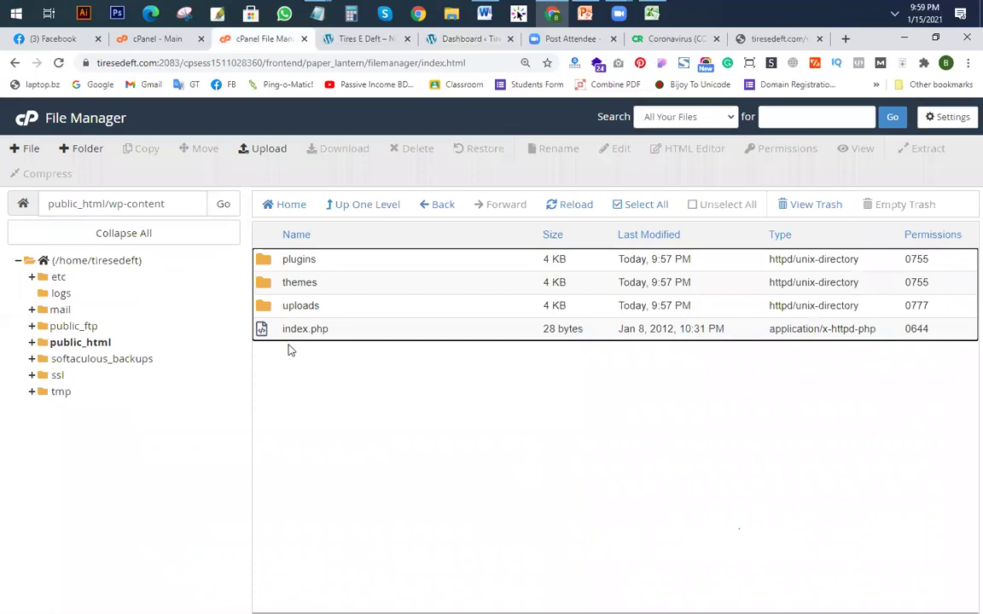
Reopen File Manager from cPanel home and browse into public_html/wp-content/plugins
{"action": "double_click", "coordinate": [264, 260]}
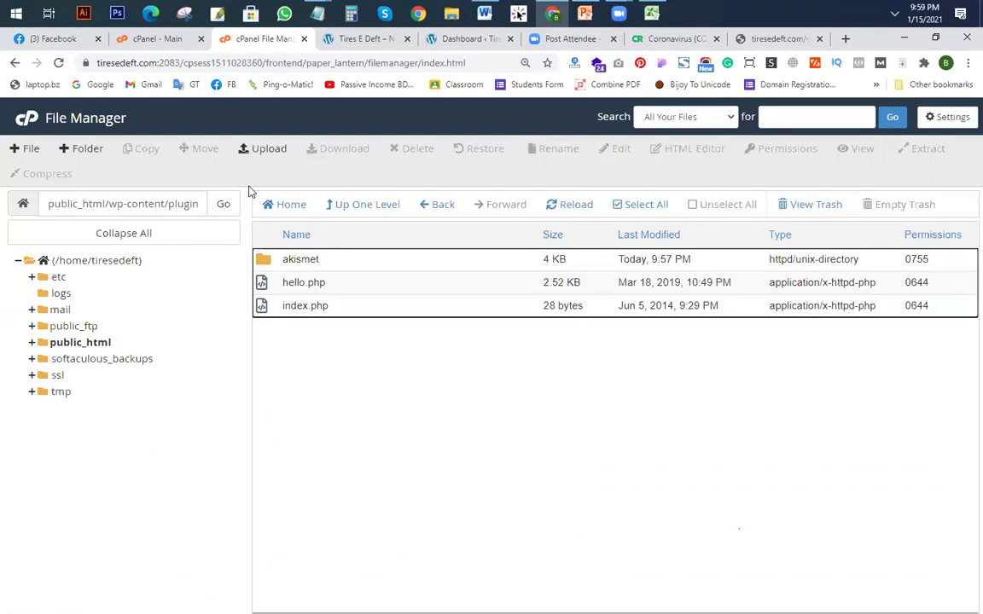
{"action": "left_click", "coordinate": [157, 38]}
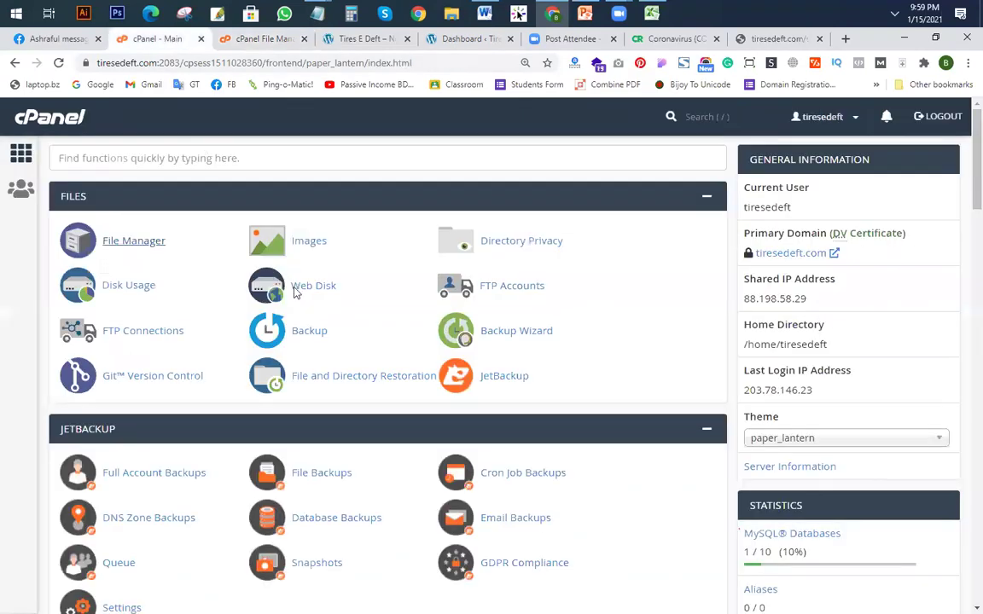
{"action": "left_click", "coordinate": [269, 39]}
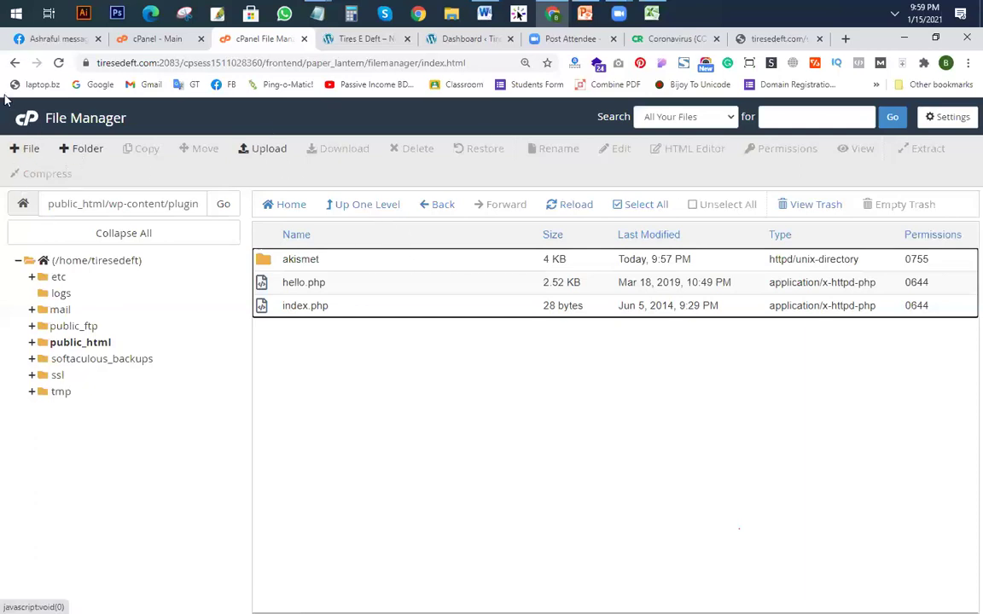
{"action": "left_click", "coordinate": [17, 63]}
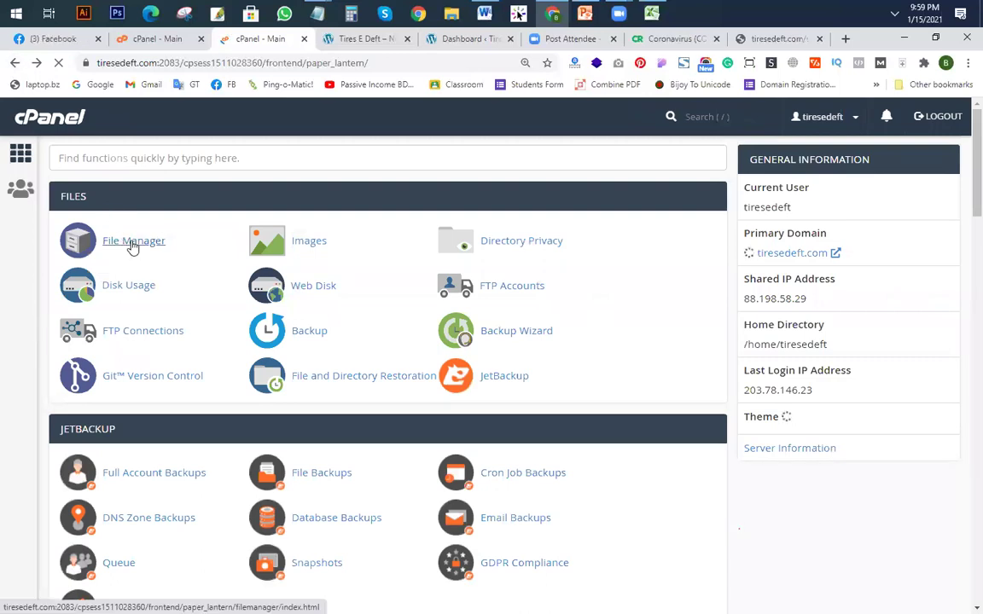
{"action": "left_click", "coordinate": [132, 244]}
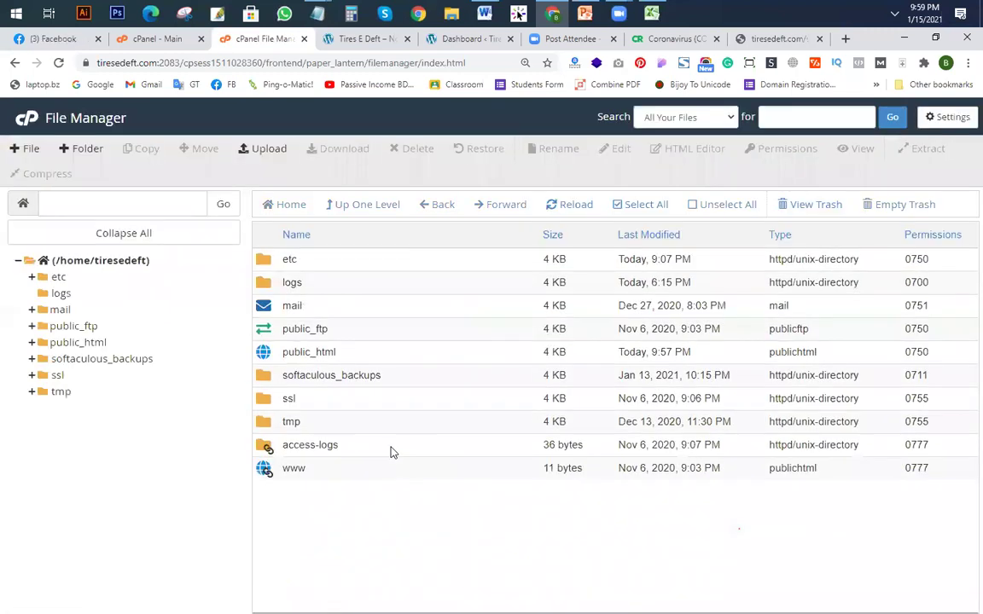
{"action": "double_click", "coordinate": [264, 351]}
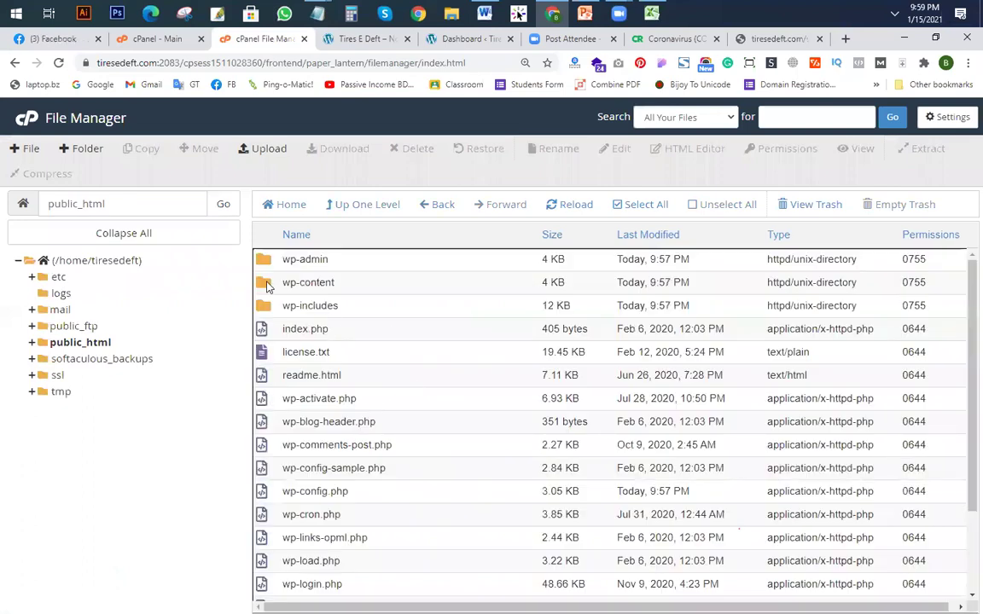
{"action": "double_click", "coordinate": [267, 284]}
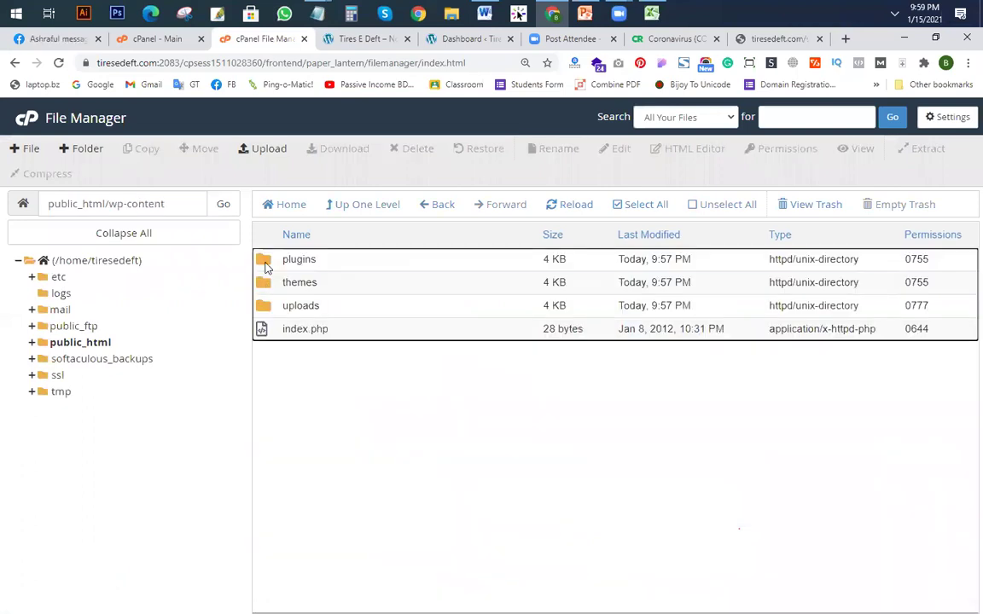
{"action": "double_click", "coordinate": [265, 260]}
Reopen File Manager and navigate public_html, wp-content, then themes
{"action": "left_click", "coordinate": [15, 64]}
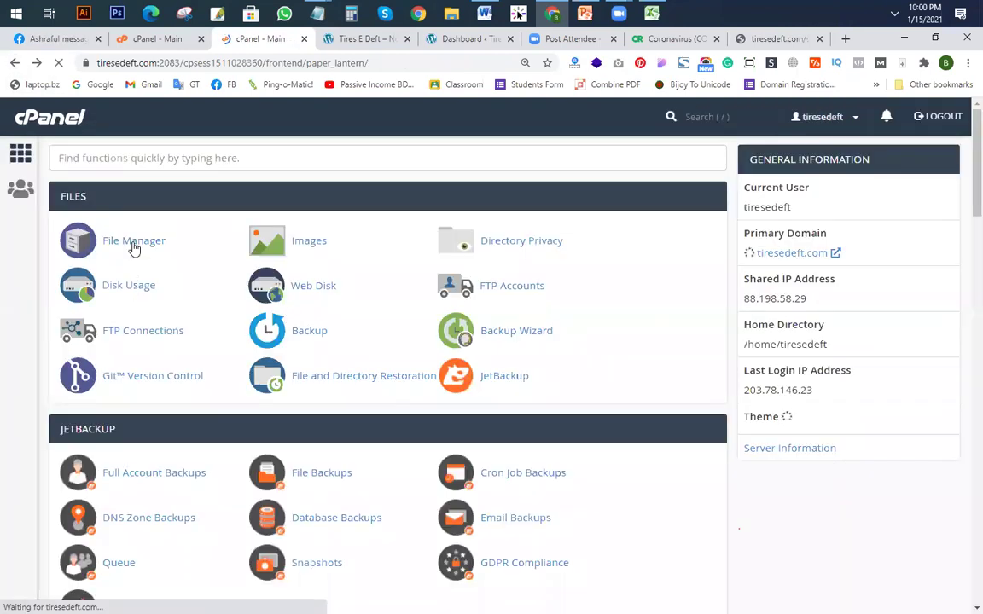
{"action": "left_click", "coordinate": [134, 243]}
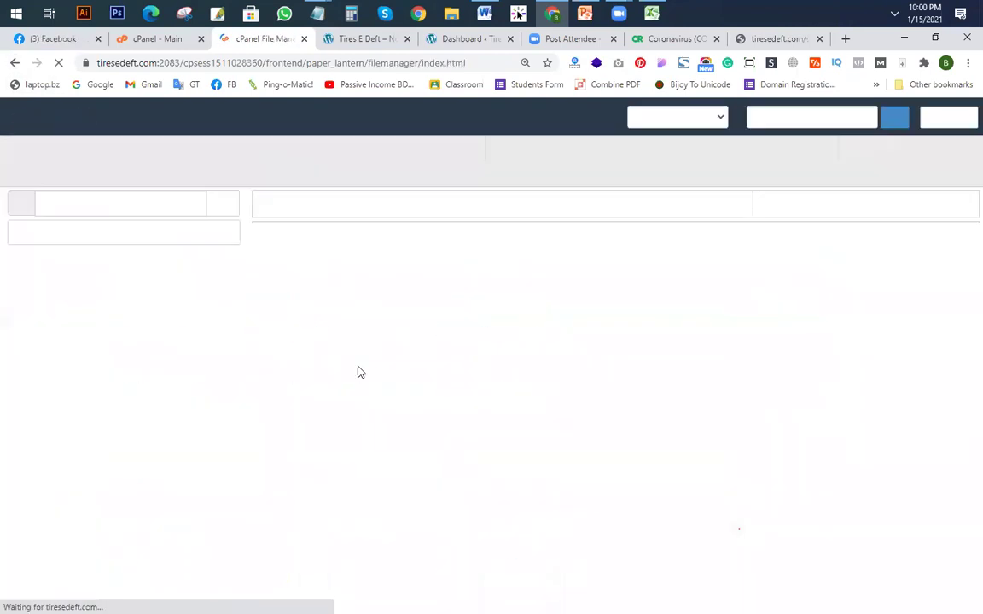
{"action": "double_click", "coordinate": [267, 355]}
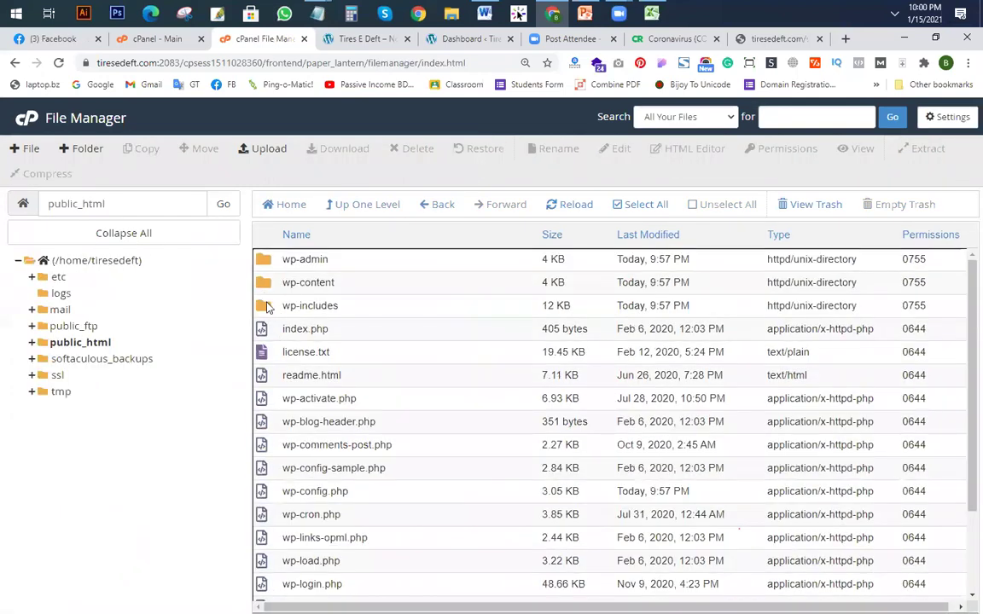
{"action": "double_click", "coordinate": [264, 284]}
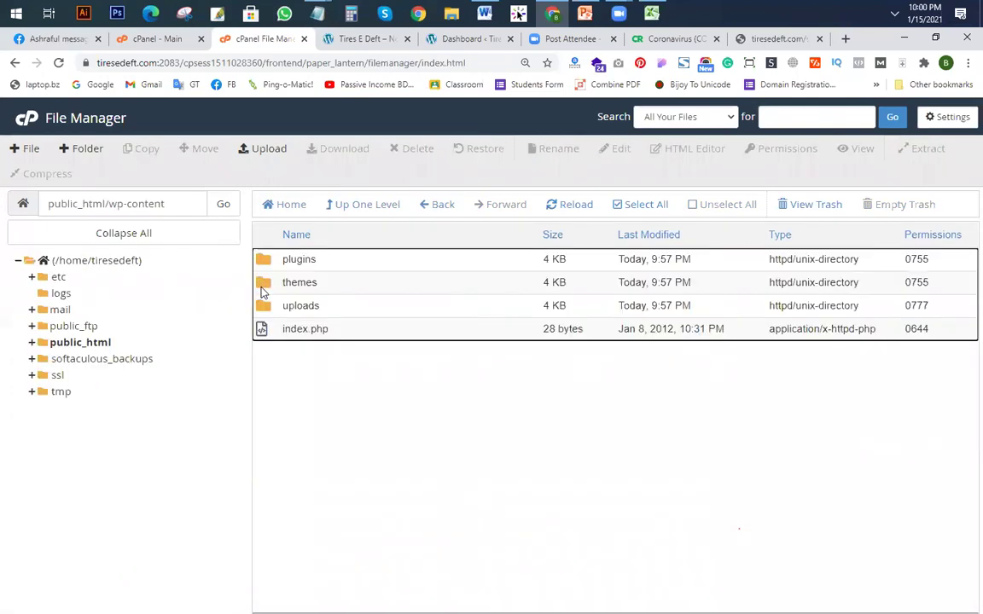
{"action": "double_click", "coordinate": [264, 284]}
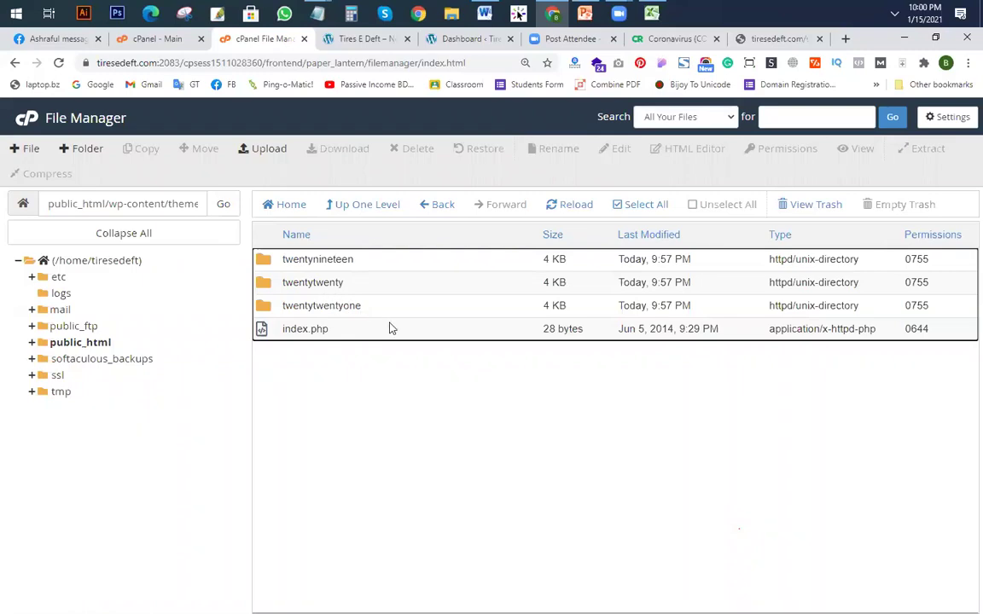
Permanently delete the twentynineteen and twentytwenty theme folders, skipping the trash
{"action": "left_click", "coordinate": [264, 308]}
{"action": "right_click", "coordinate": [266, 267]}
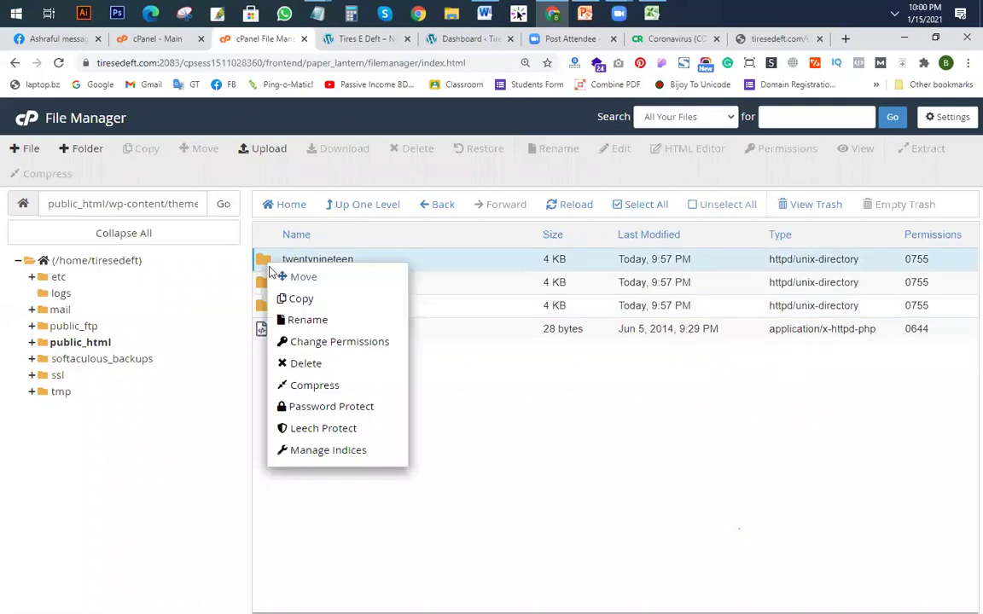
{"action": "left_click", "coordinate": [301, 366]}
{"action": "left_click", "coordinate": [337, 360]}
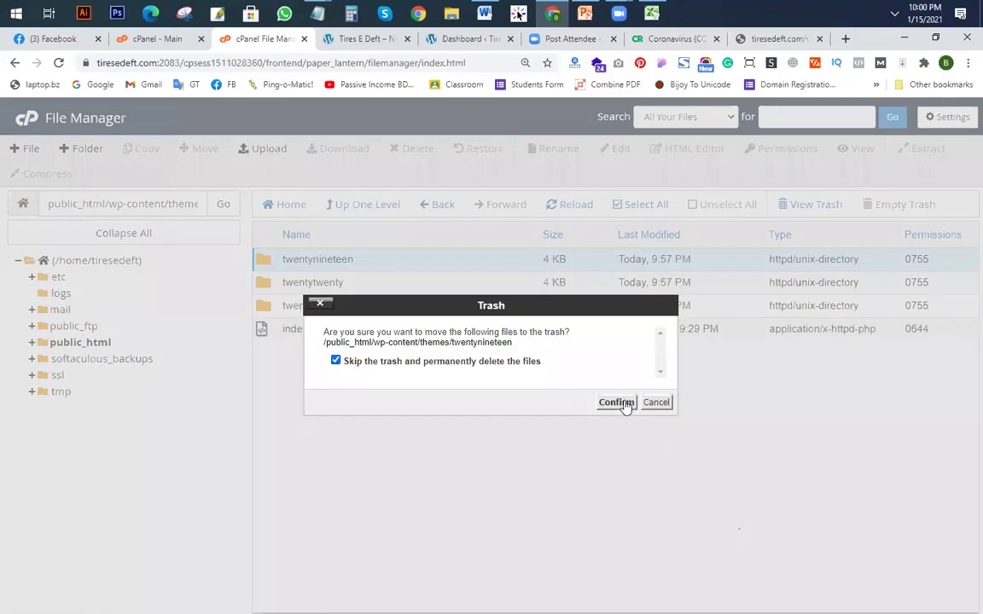
{"action": "left_click", "coordinate": [616, 401]}
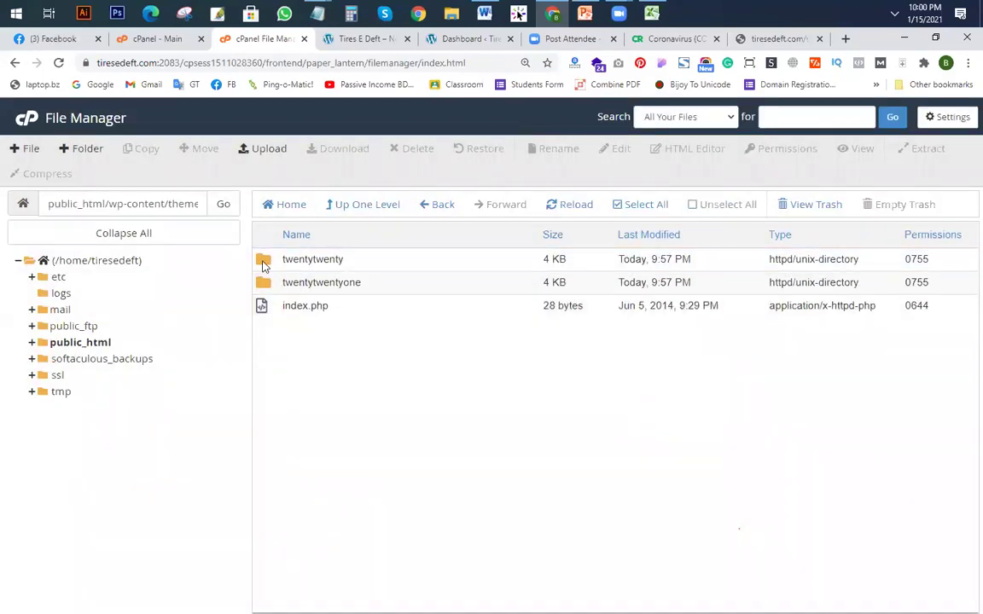
{"action": "right_click", "coordinate": [265, 262]}
{"action": "left_click", "coordinate": [302, 363]}
{"action": "left_click", "coordinate": [336, 361]}
{"action": "left_click", "coordinate": [613, 404]}
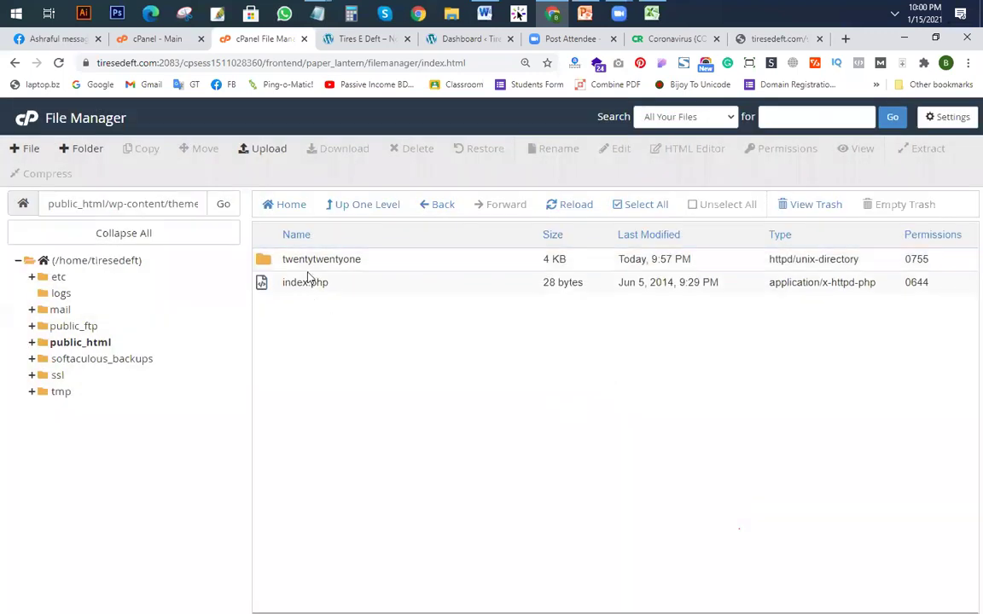
Permanently delete index.php from themes and return to the WordPress dashboard
{"action": "left_click", "coordinate": [265, 288]}
{"action": "right_click", "coordinate": [264, 288]}
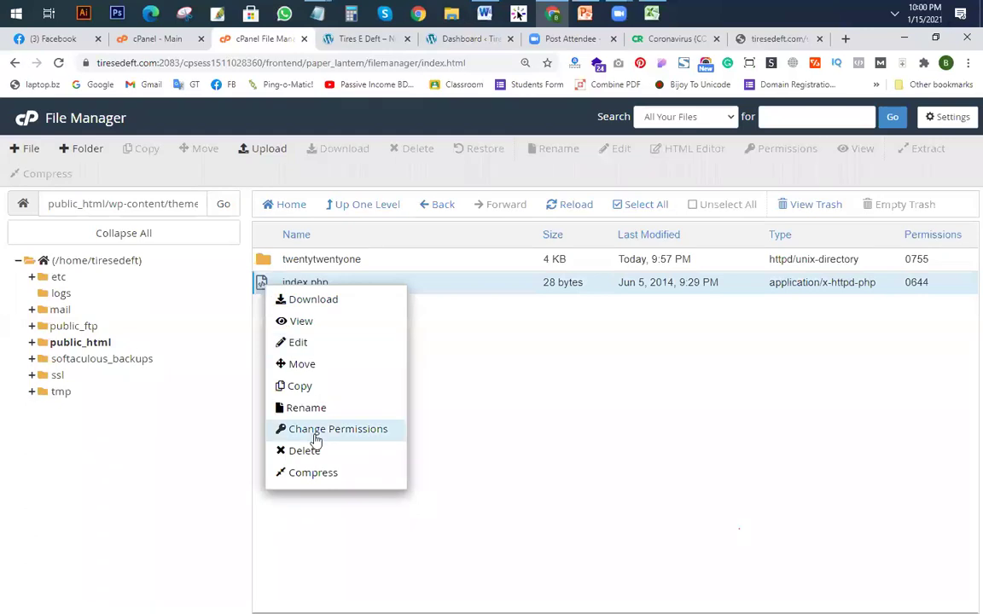
{"action": "left_click", "coordinate": [300, 451]}
{"action": "left_click", "coordinate": [336, 361]}
{"action": "left_click", "coordinate": [616, 402]}
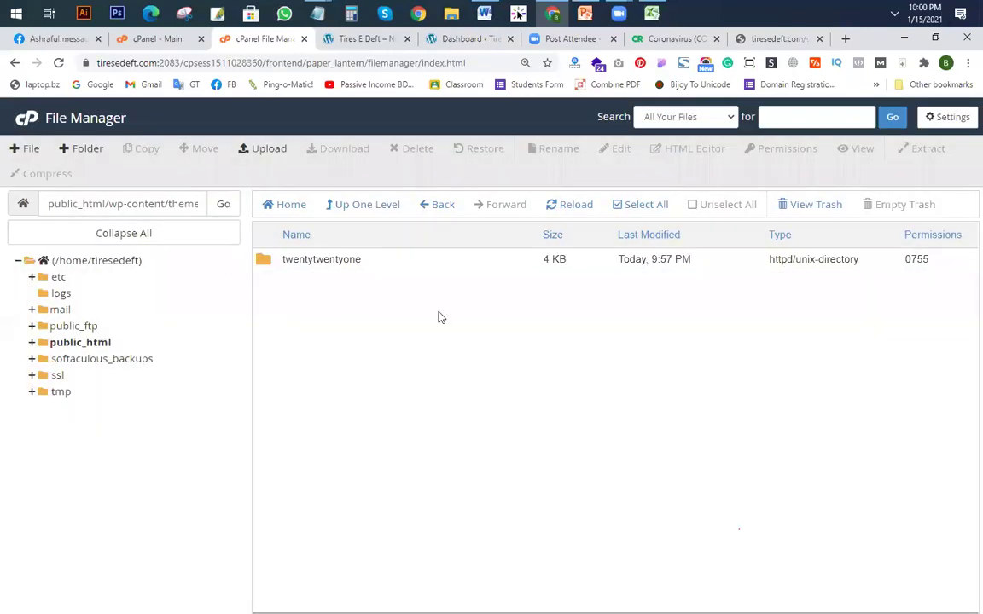
{"action": "left_click", "coordinate": [457, 38]}
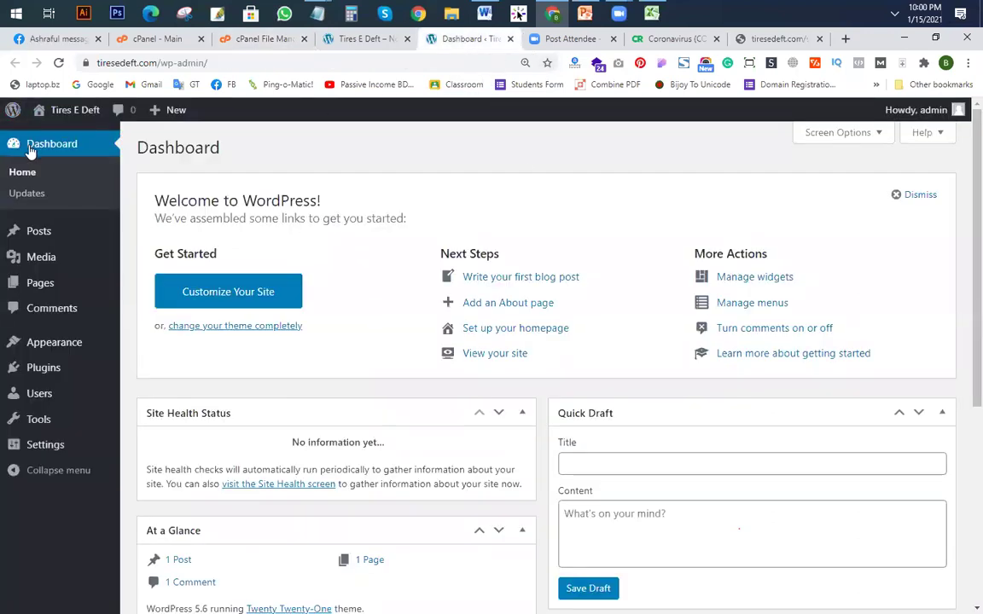
Open the live site's Hello world! page in a new tab, then go back to File Manager
{"action": "mouse_move", "coordinate": [10, 111]}
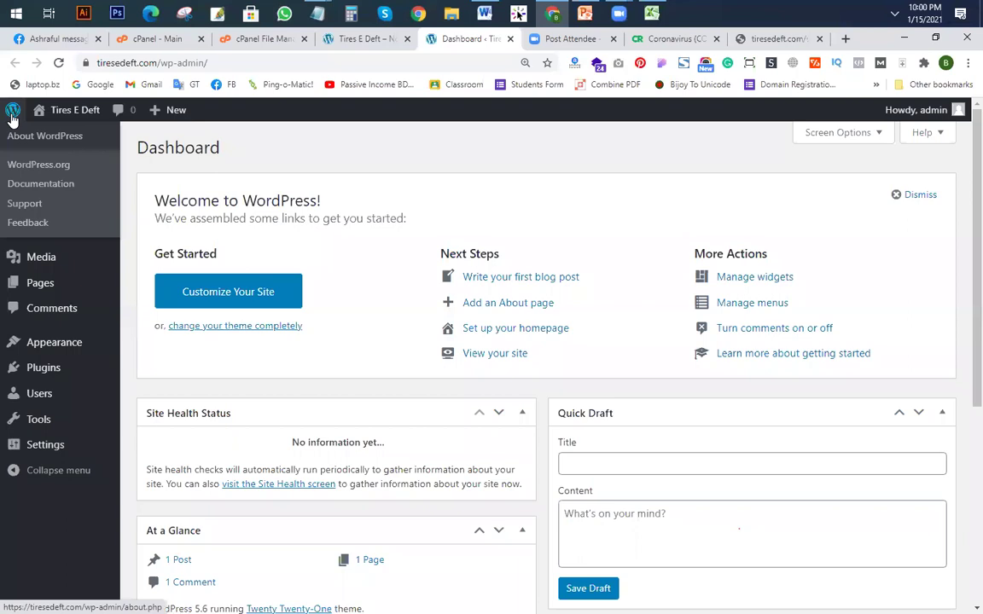
{"action": "mouse_move", "coordinate": [44, 113]}
{"action": "right_click", "coordinate": [70, 139]}
{"action": "left_click", "coordinate": [107, 150]}
{"action": "left_click", "coordinate": [505, 39]}
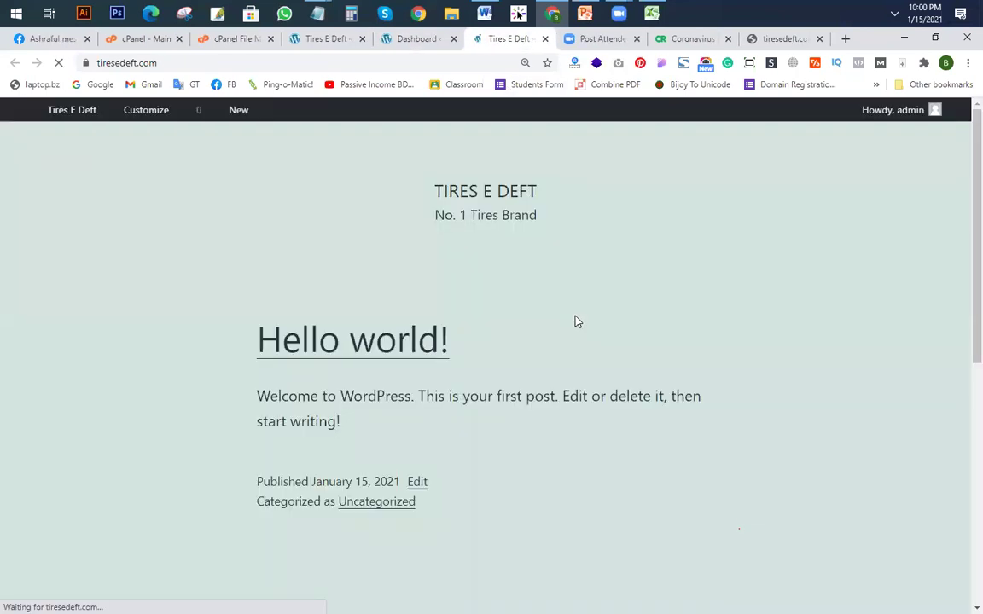
{"action": "left_click", "coordinate": [402, 39]}
{"action": "left_click", "coordinate": [229, 40]}
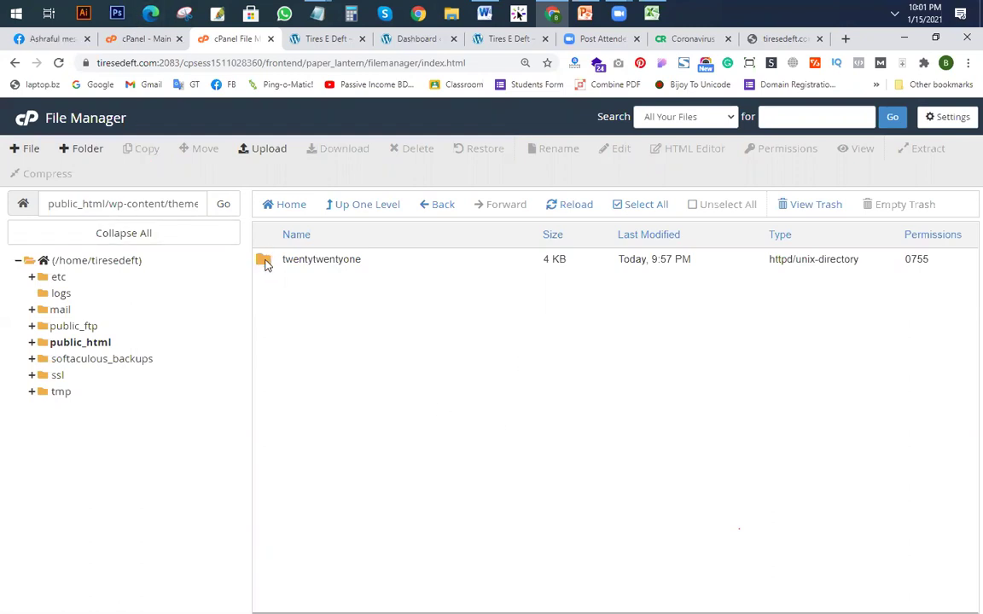
Permanently delete hello.php and index.php from the plugins folder
{"action": "left_click", "coordinate": [267, 264]}
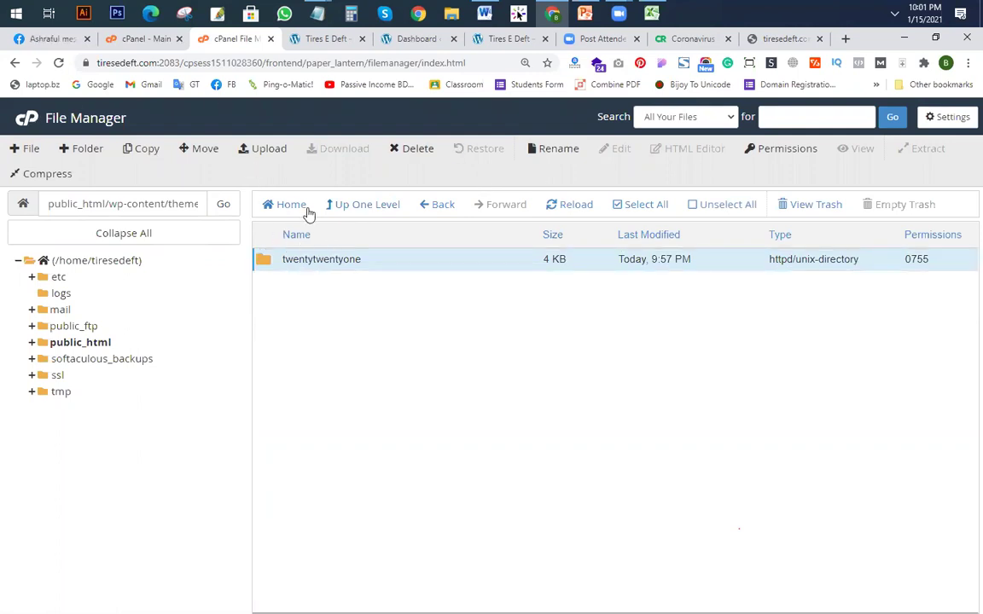
{"action": "left_click", "coordinate": [354, 211]}
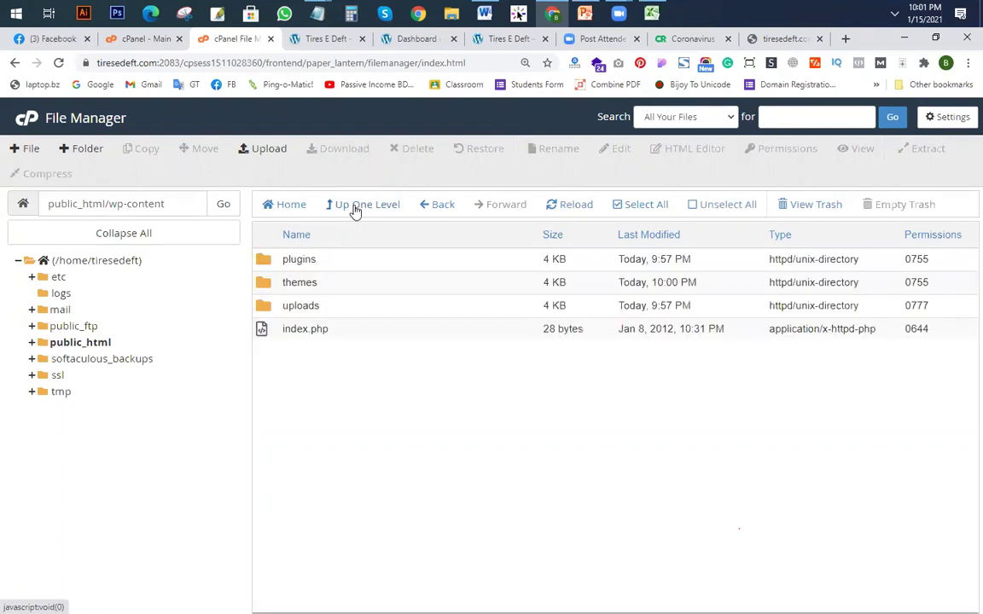
{"action": "double_click", "coordinate": [261, 258]}
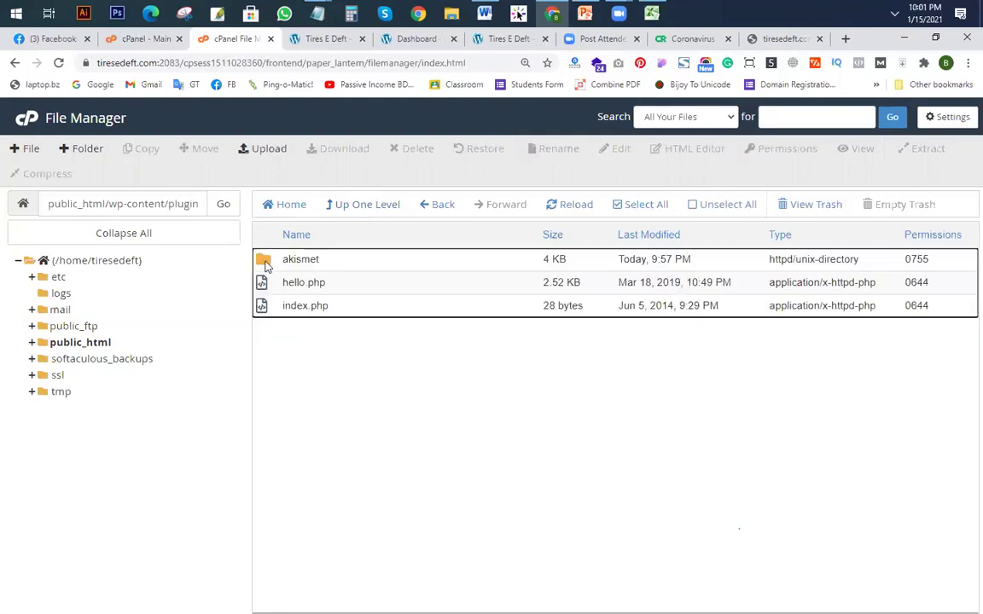
{"action": "left_click", "coordinate": [267, 264]}
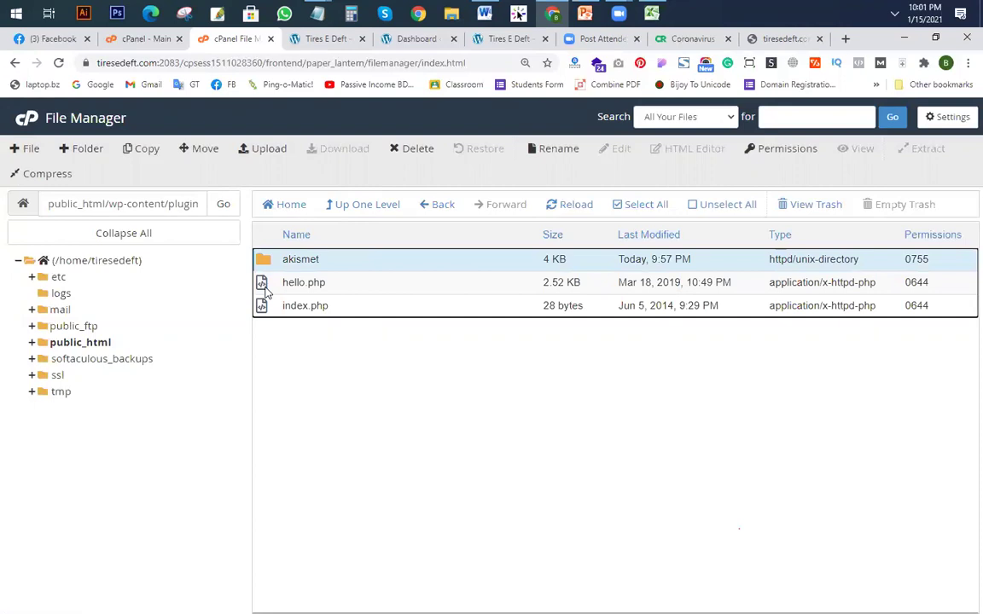
{"action": "left_click", "coordinate": [273, 284]}
{"action": "double_click", "coordinate": [275, 284]}
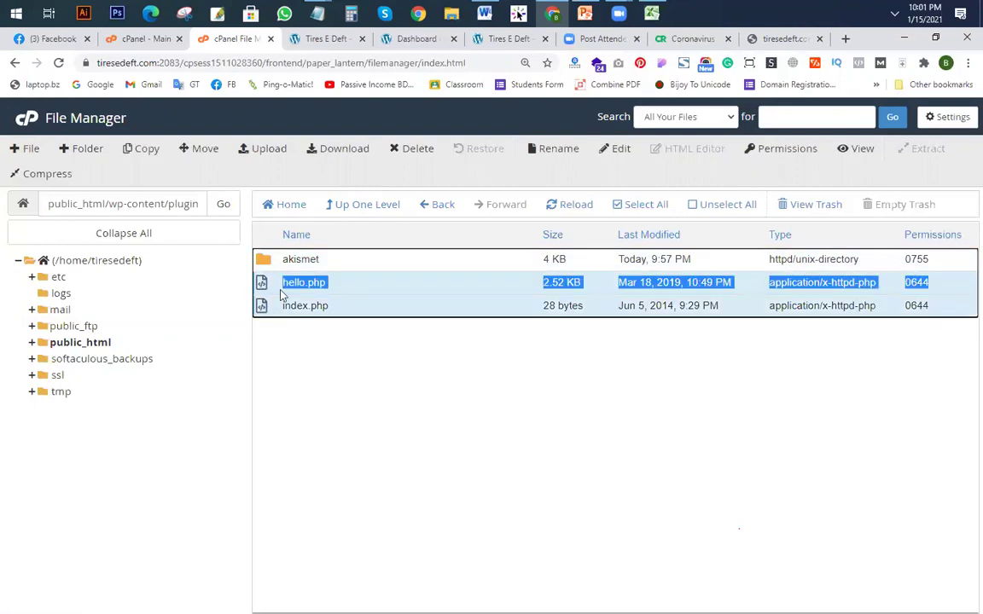
{"action": "left_click", "coordinate": [404, 151]}
{"action": "left_click", "coordinate": [340, 368]}
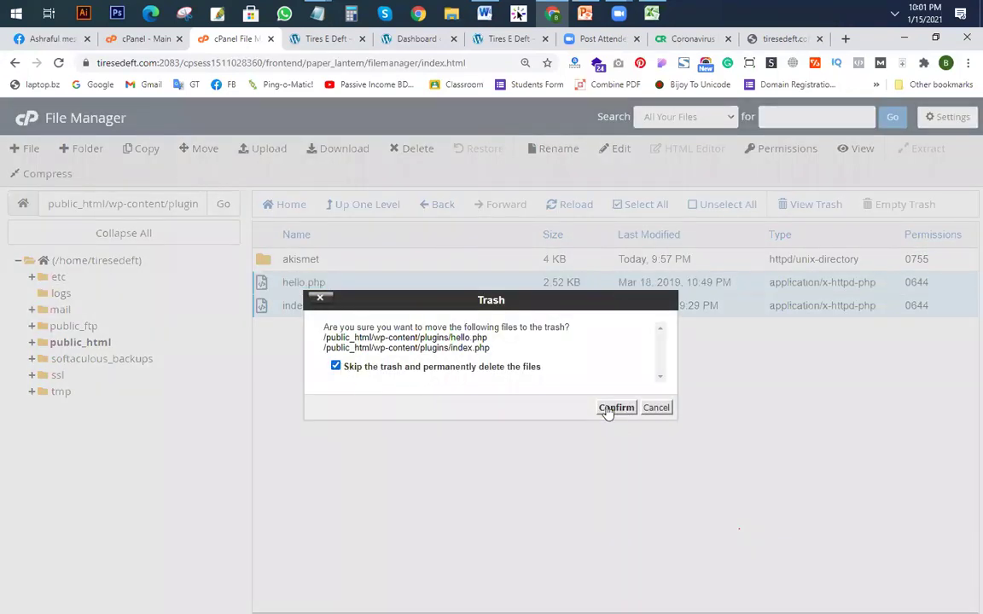
{"action": "left_click", "coordinate": [614, 409]}
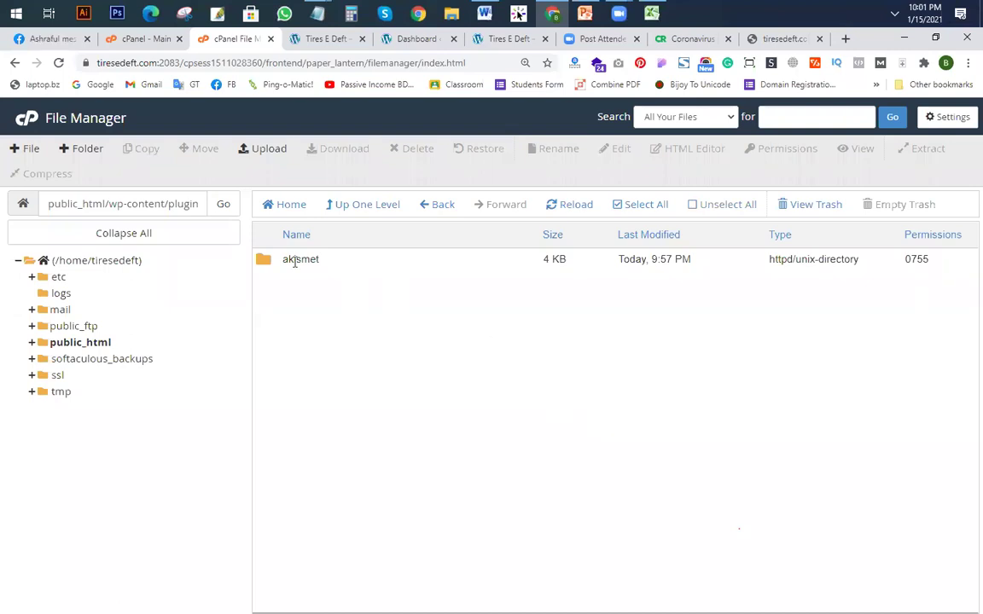
Check themes and uploads, permanently delete wp-content/index.php, then show the site's front page
{"action": "left_click", "coordinate": [340, 204]}
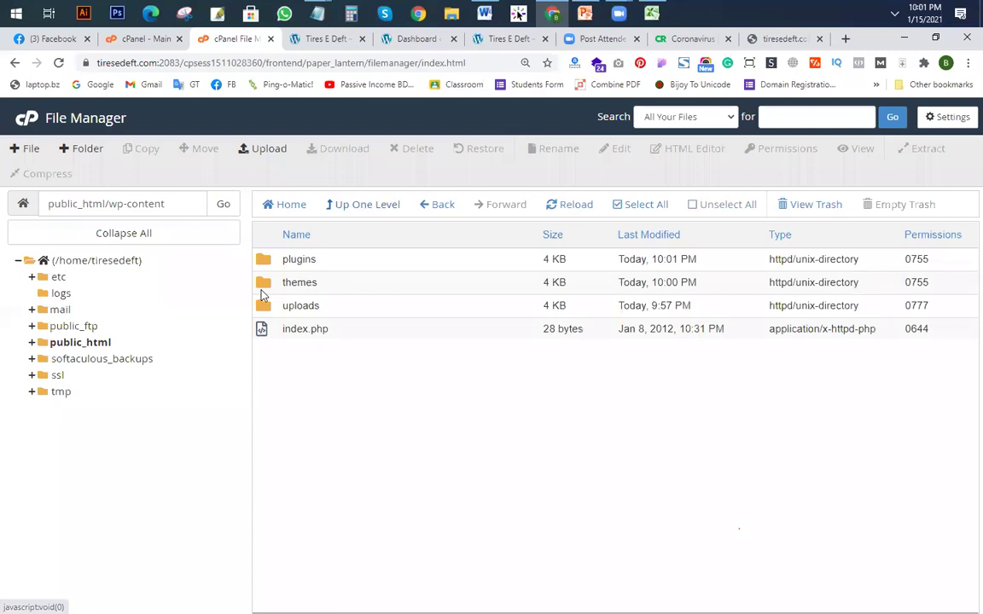
{"action": "double_click", "coordinate": [266, 285]}
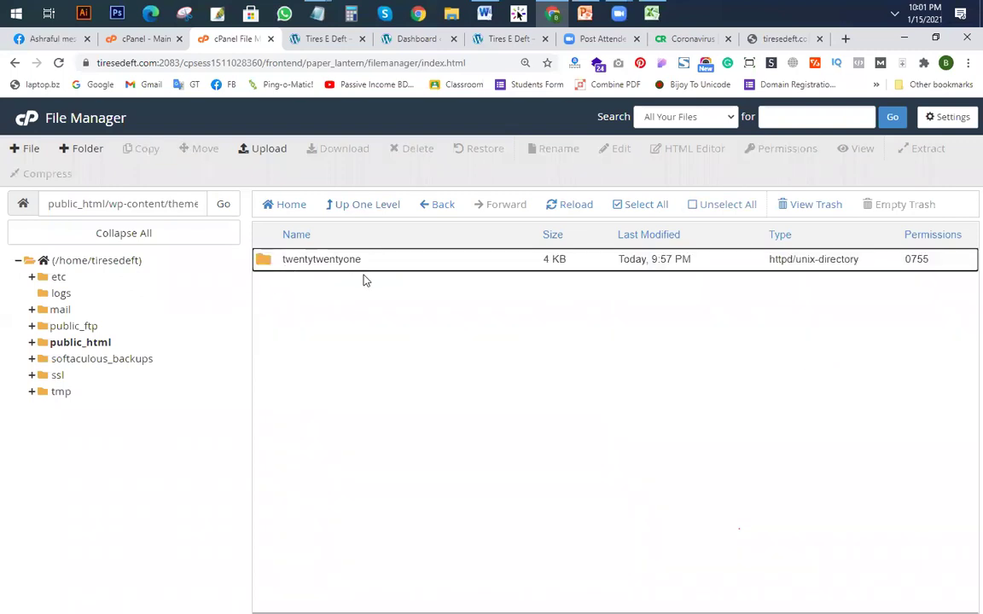
{"action": "left_click", "coordinate": [346, 208]}
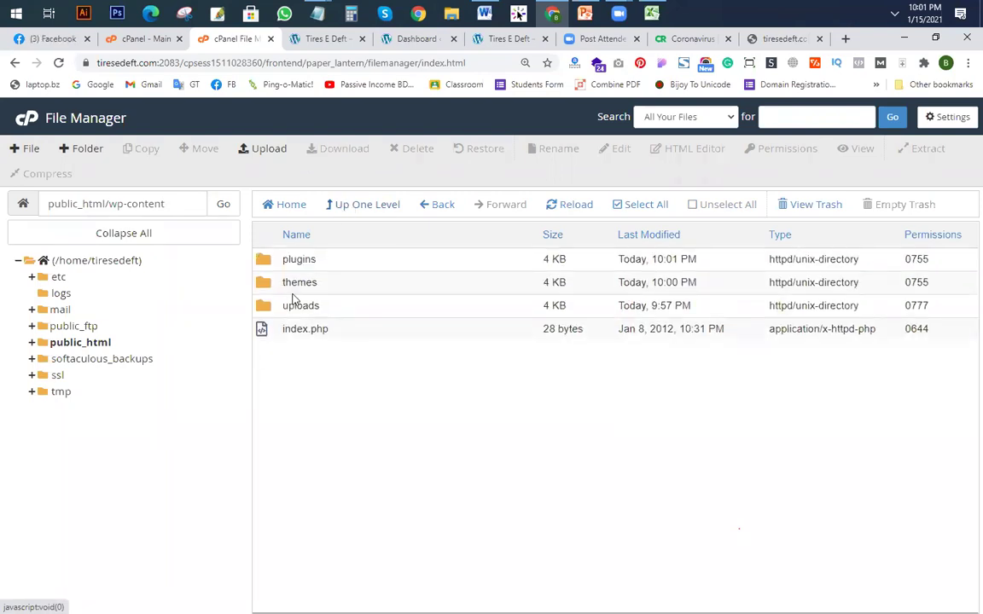
{"action": "double_click", "coordinate": [282, 306]}
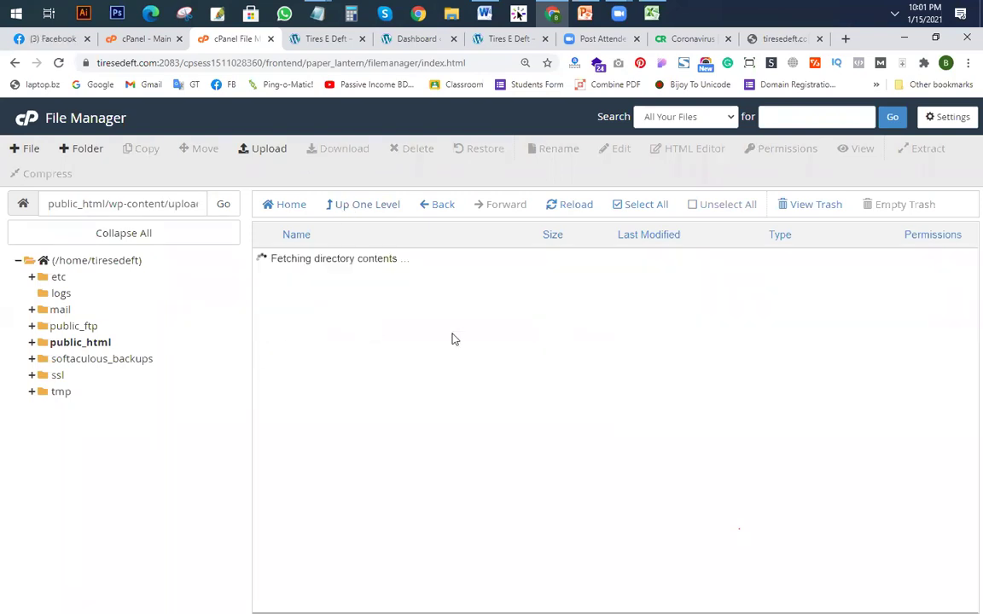
{"action": "left_click", "coordinate": [351, 209]}
{"action": "left_click", "coordinate": [418, 329]}
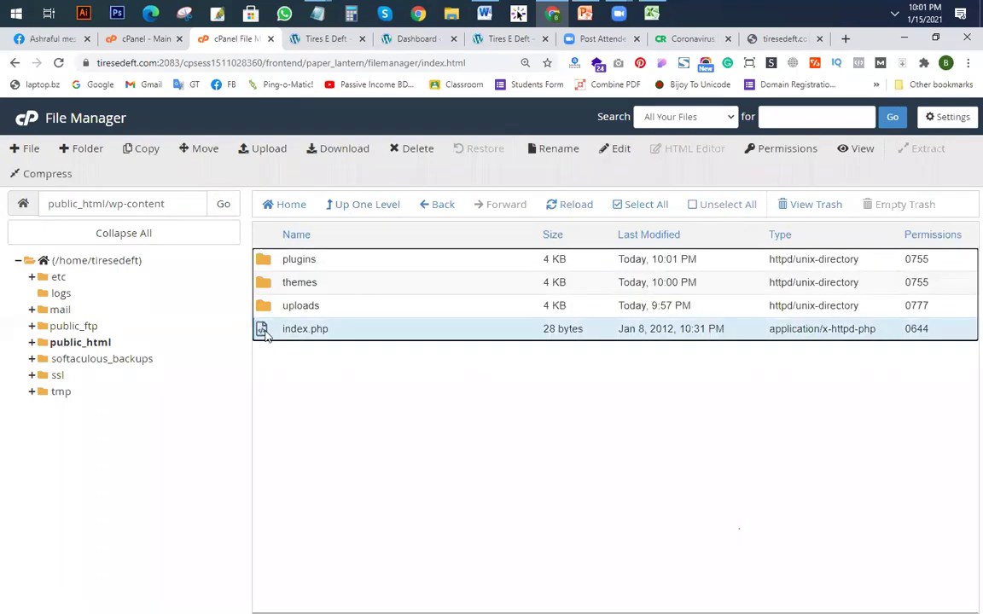
{"action": "left_click", "coordinate": [417, 150]}
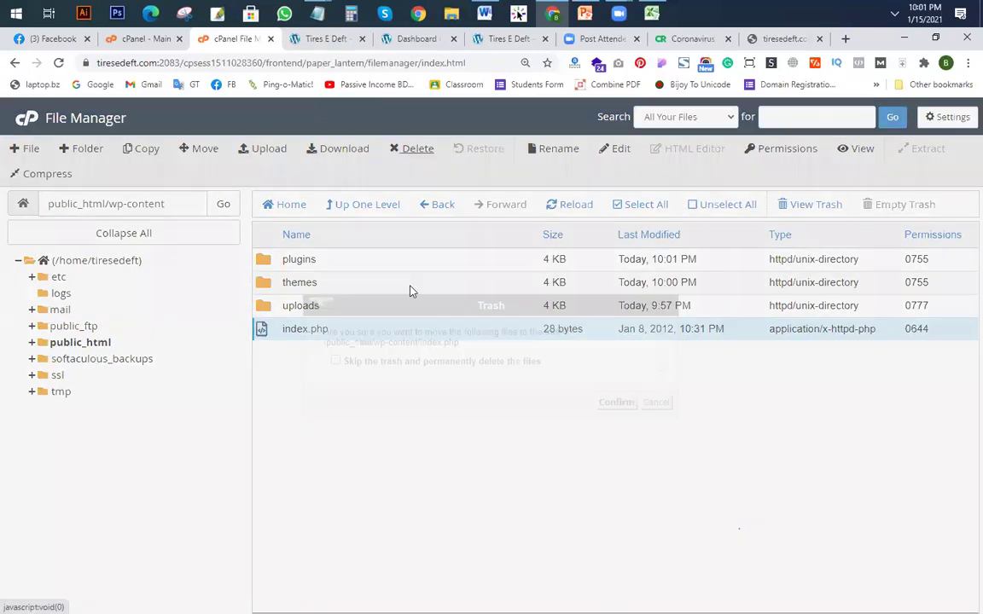
{"action": "left_click", "coordinate": [336, 361]}
{"action": "left_click", "coordinate": [619, 403]}
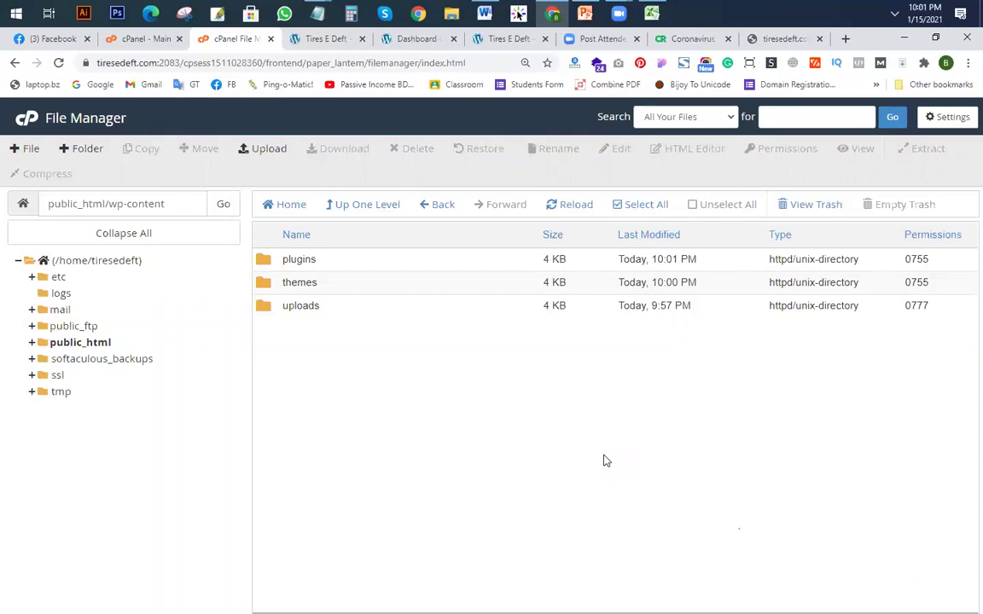
{"action": "left_click", "coordinate": [25, 115]}
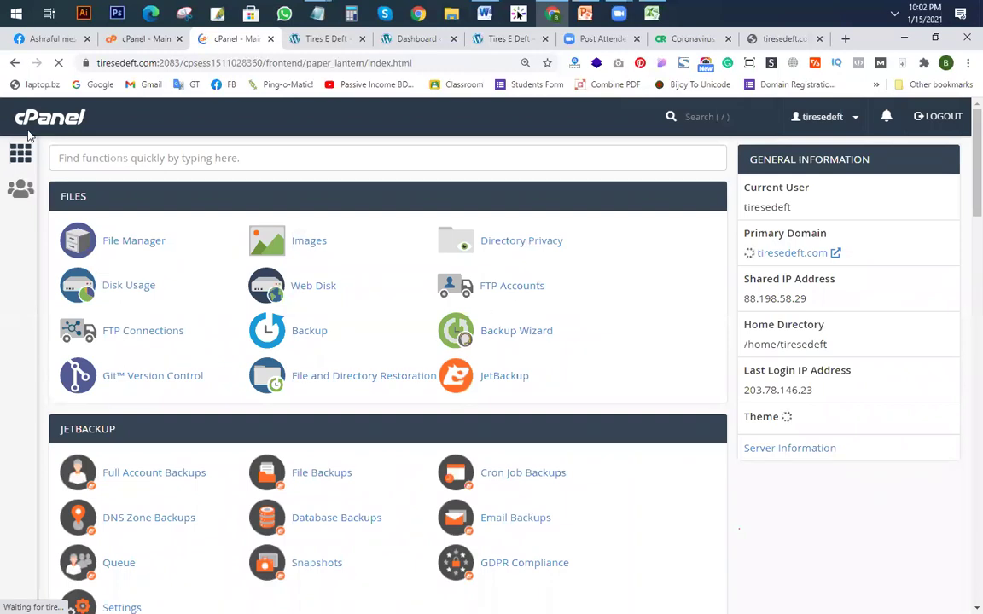
{"action": "left_click", "coordinate": [329, 41]}
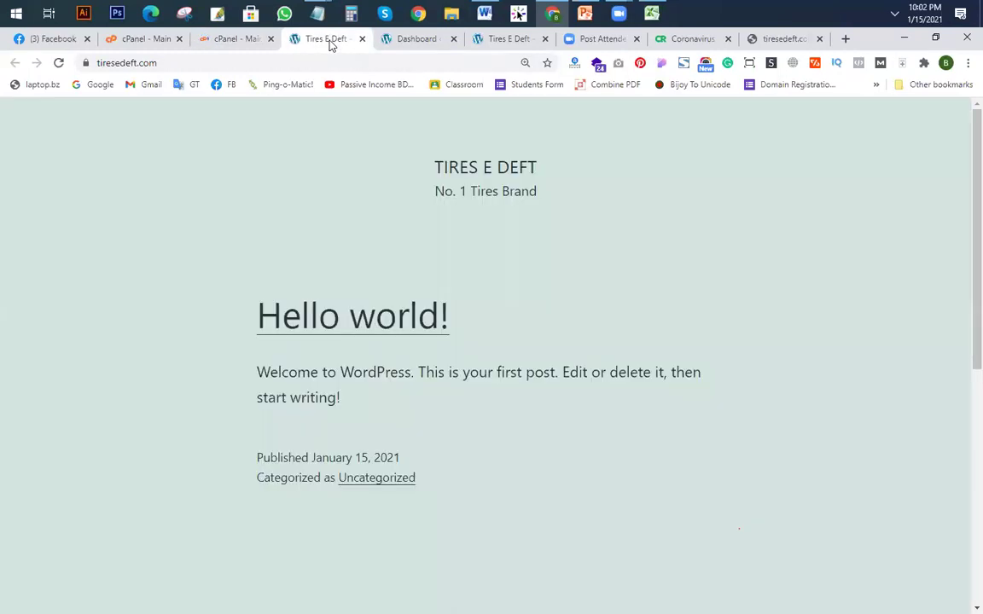
Close the extra front-page tabs to get back to the WordPress dashboard
{"action": "left_click", "coordinate": [362, 38]}
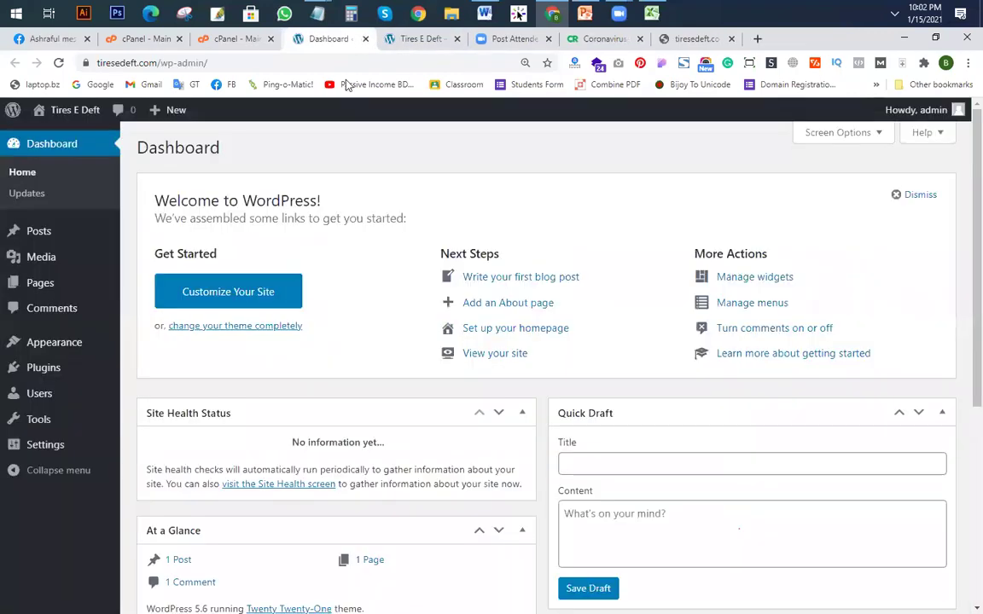
{"action": "left_click", "coordinate": [452, 39]}
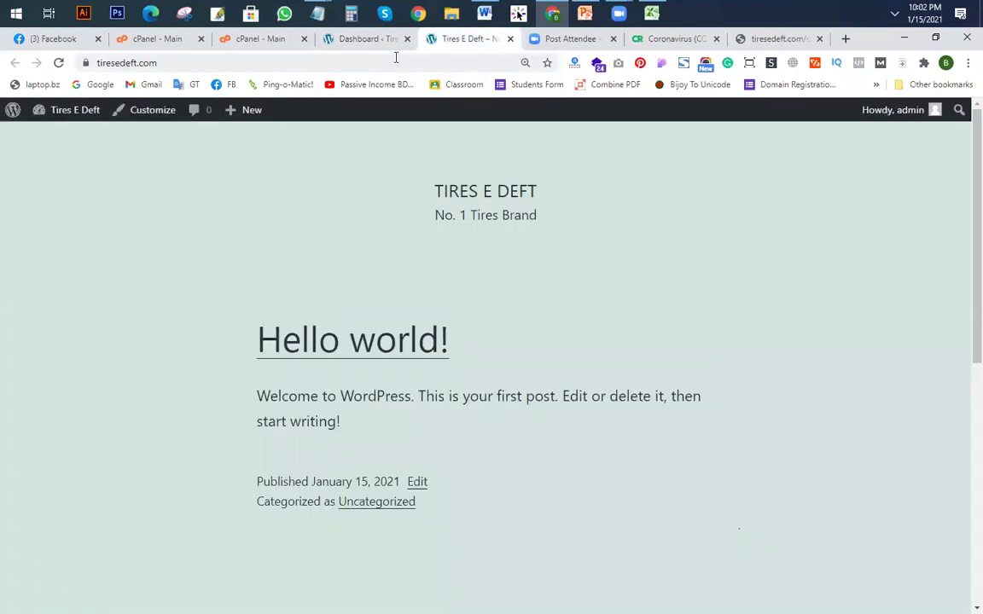
{"action": "left_click", "coordinate": [510, 38]}
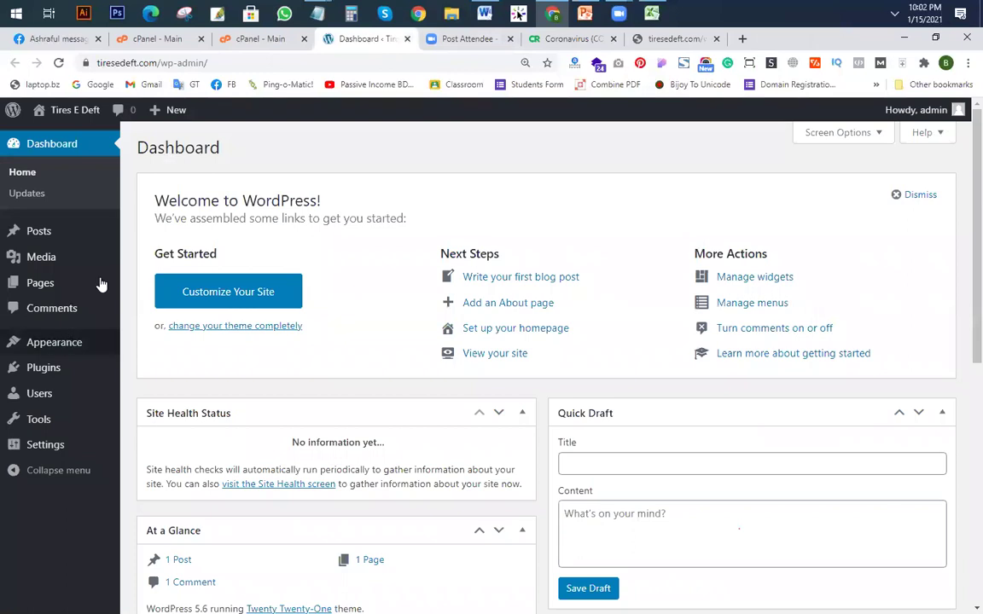
Move the Hello world! post to the Trash using Bulk actions
{"action": "mouse_move", "coordinate": [87, 239]}
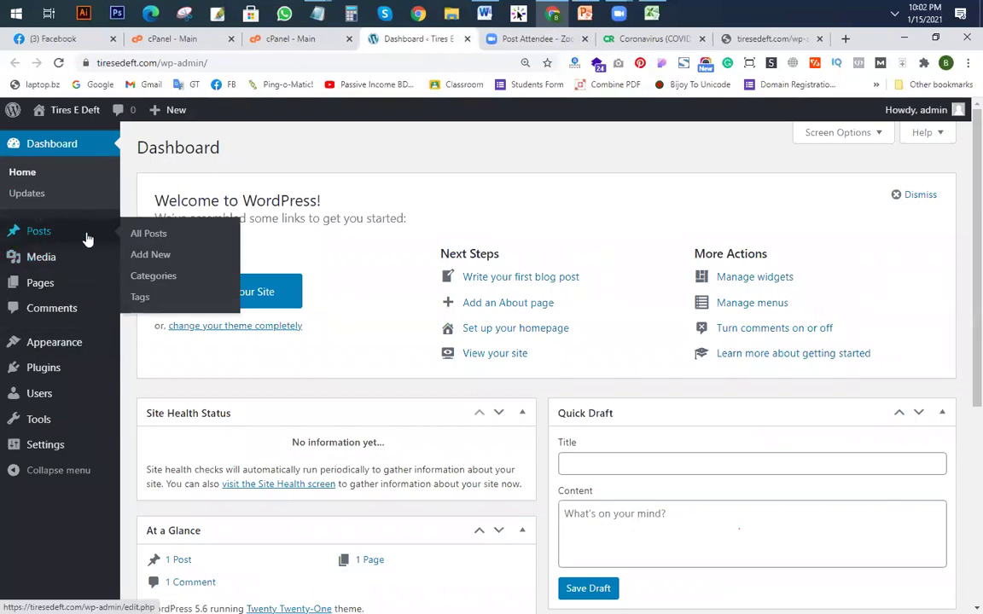
{"action": "left_click", "coordinate": [136, 233]}
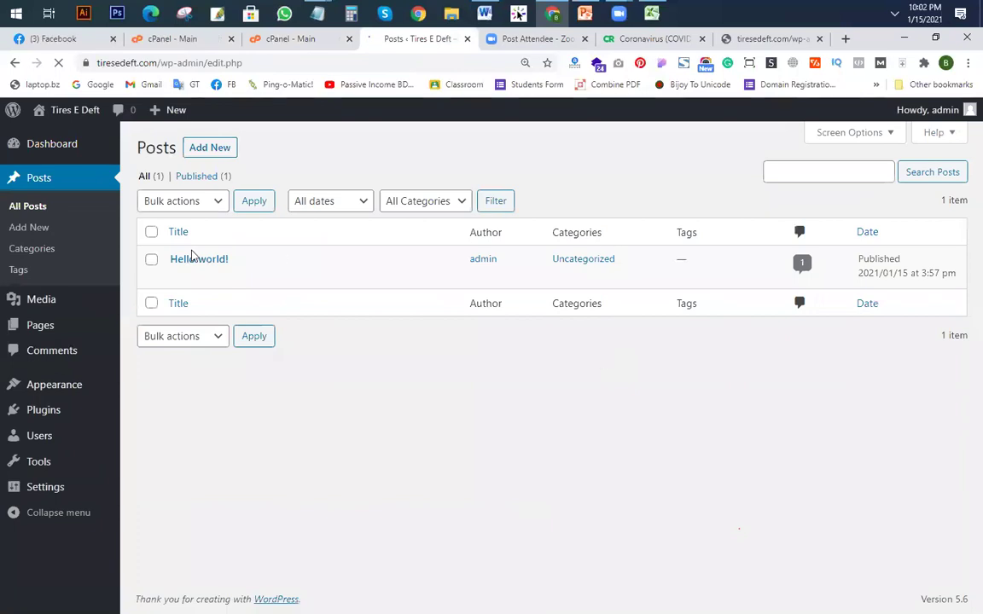
{"action": "left_click", "coordinate": [151, 233]}
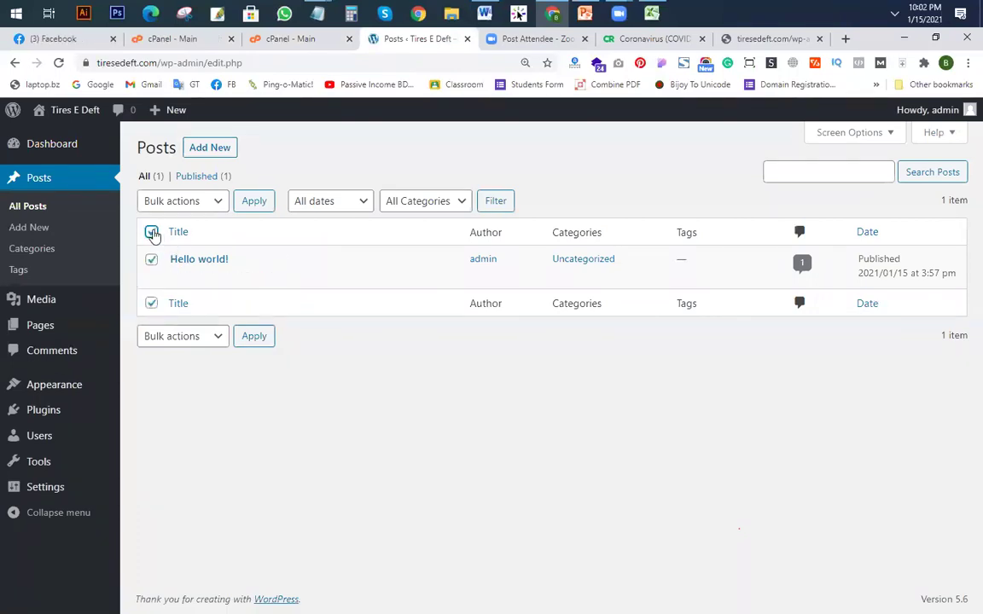
{"action": "left_click", "coordinate": [196, 202]}
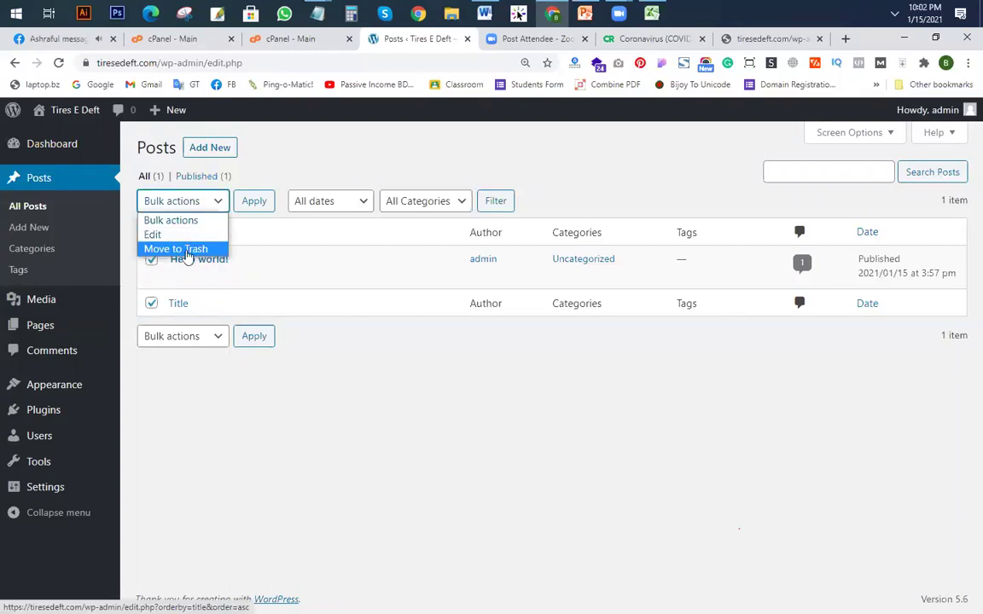
{"action": "left_click", "coordinate": [189, 250]}
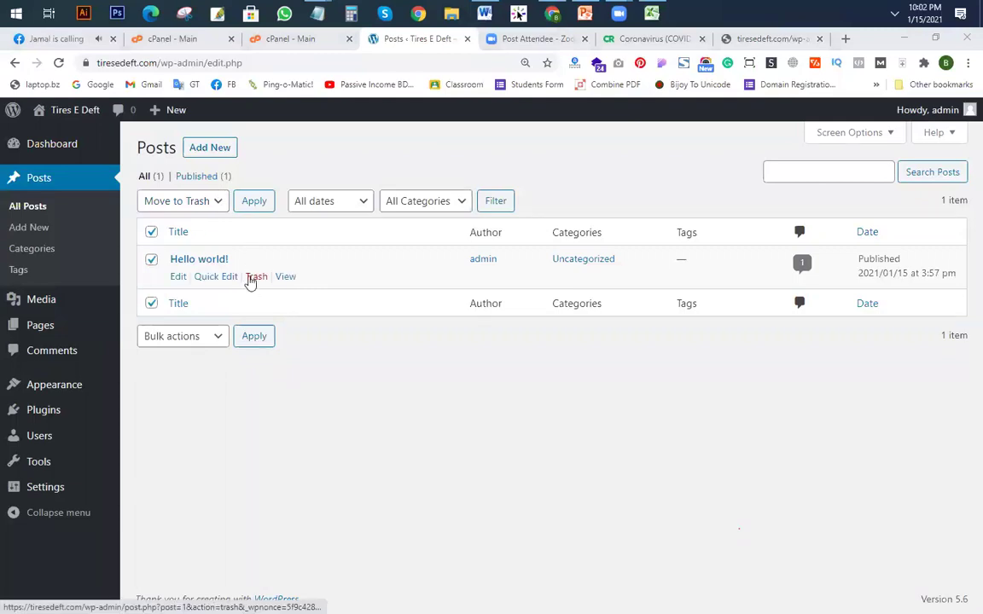
{"action": "left_click", "coordinate": [259, 202]}
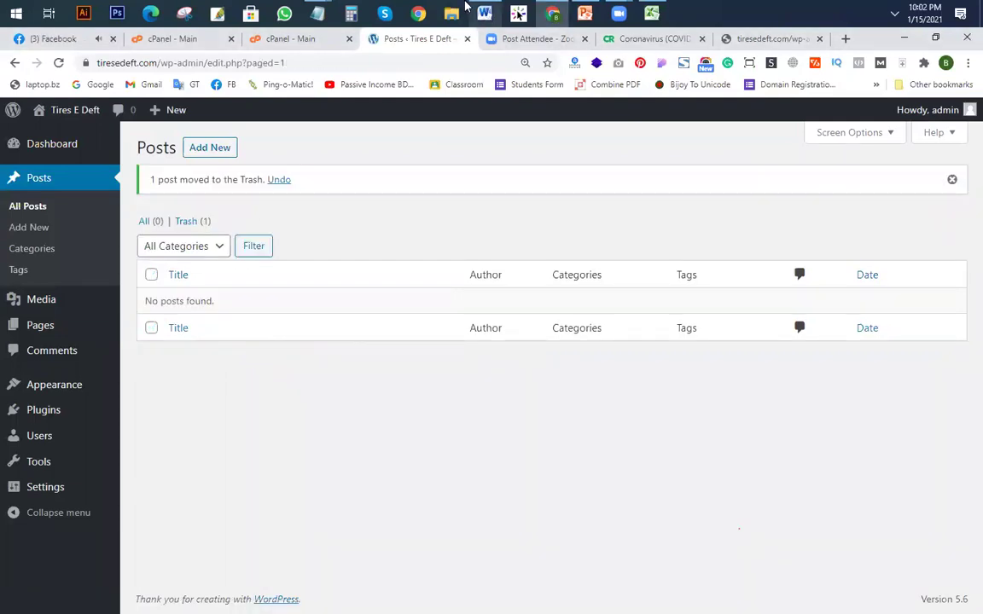
Bring the Facebook tab to the front in Chrome
{"action": "left_click", "coordinate": [551, 13]}
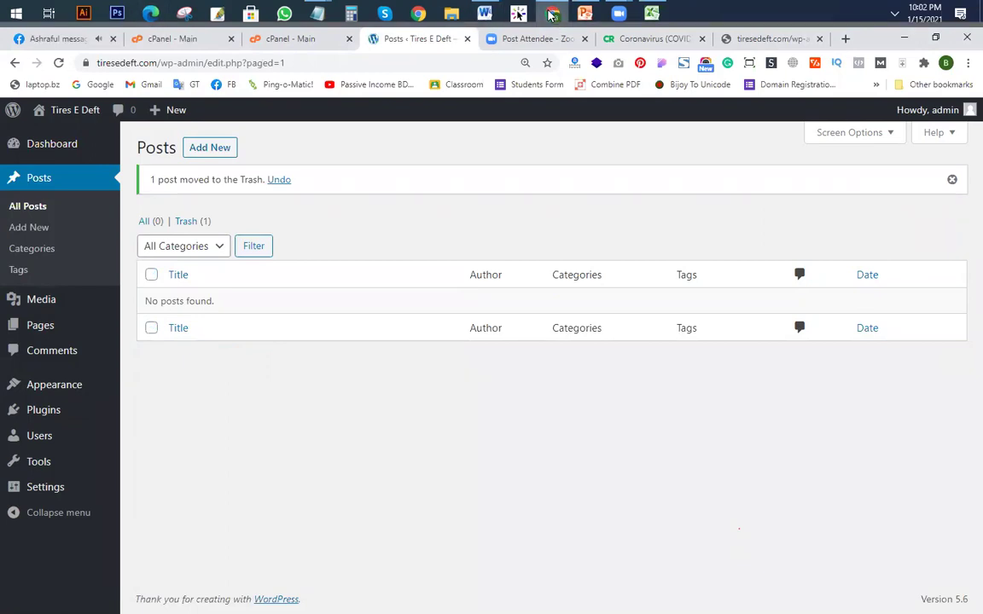
{"action": "left_click", "coordinate": [551, 13]}
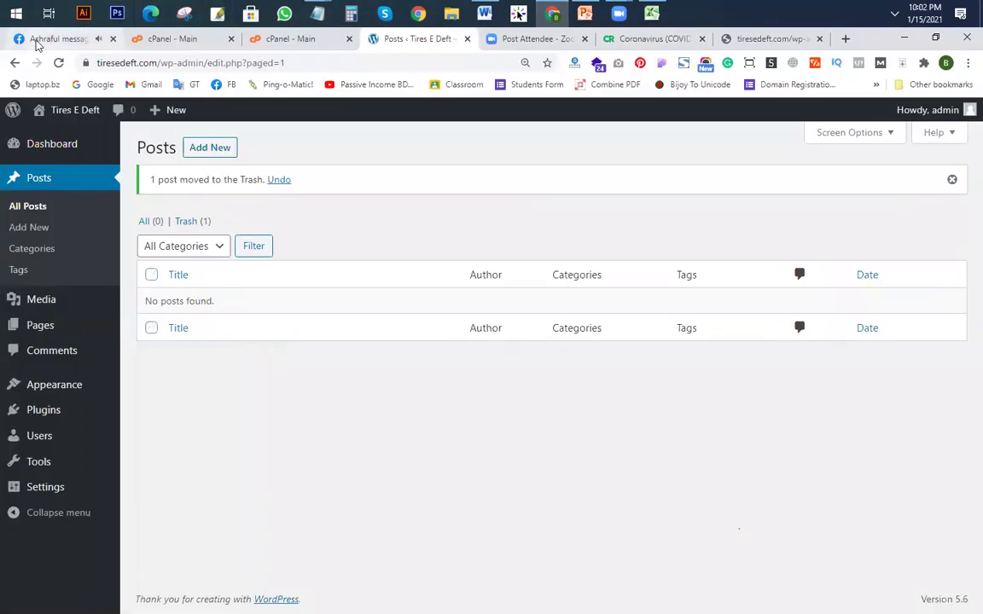
{"action": "left_click", "coordinate": [39, 39]}
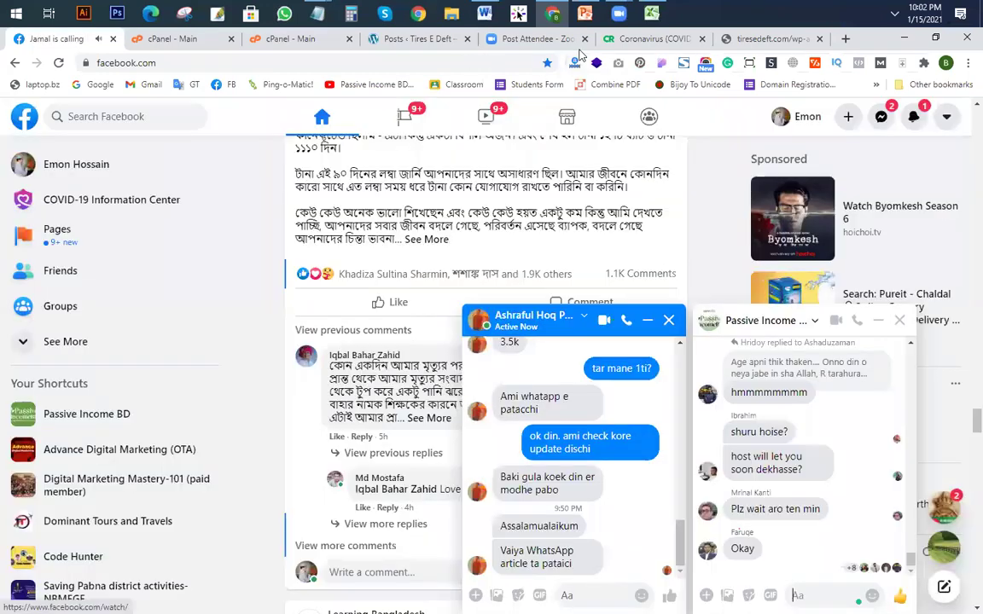
View the Class 09 slides in PowerPoint, then return to the WordPress Posts tab
{"action": "left_click", "coordinate": [584, 13]}
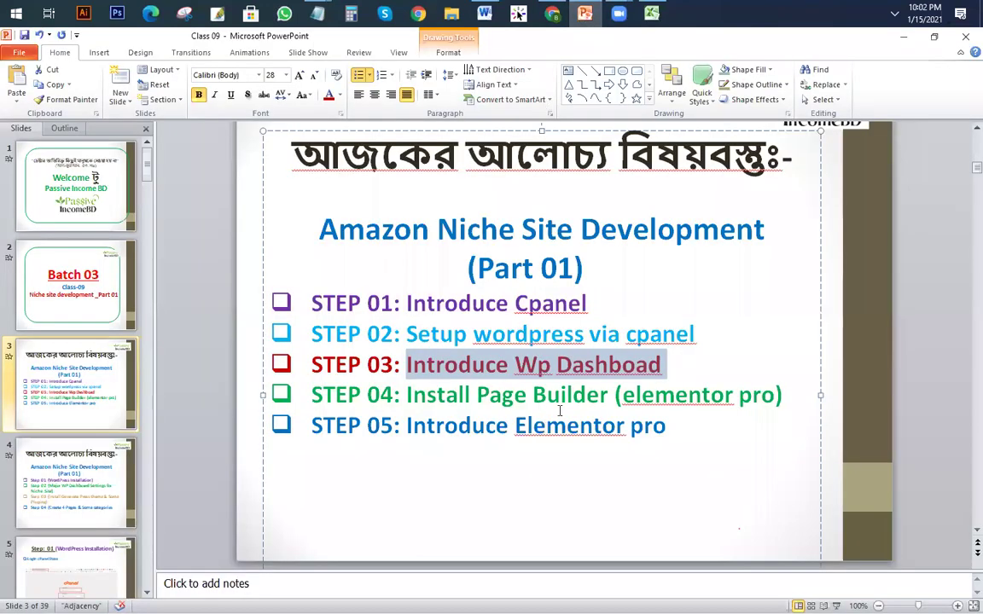
{"action": "left_click", "coordinate": [551, 15]}
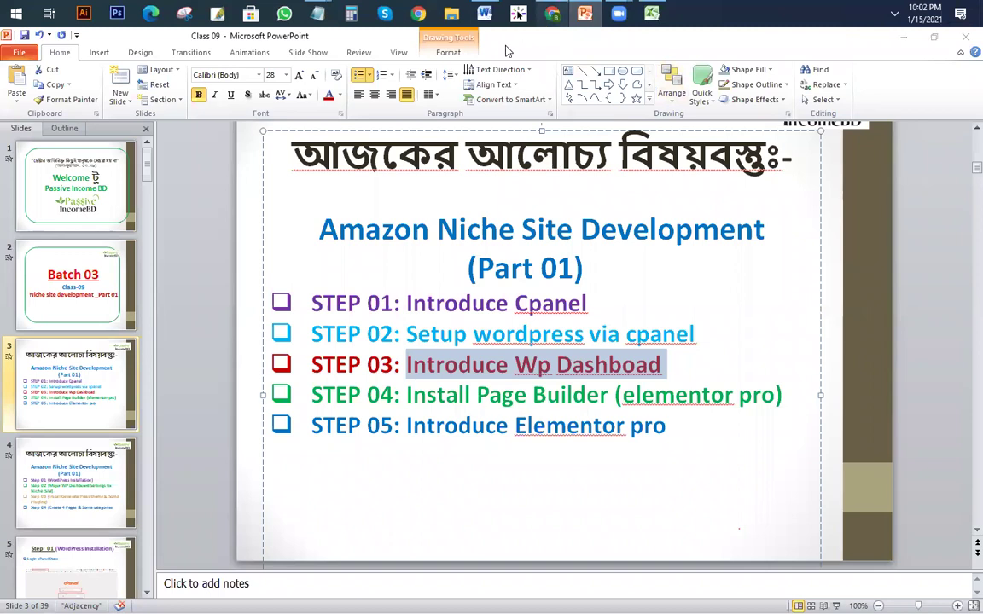
{"action": "left_click", "coordinate": [422, 37]}
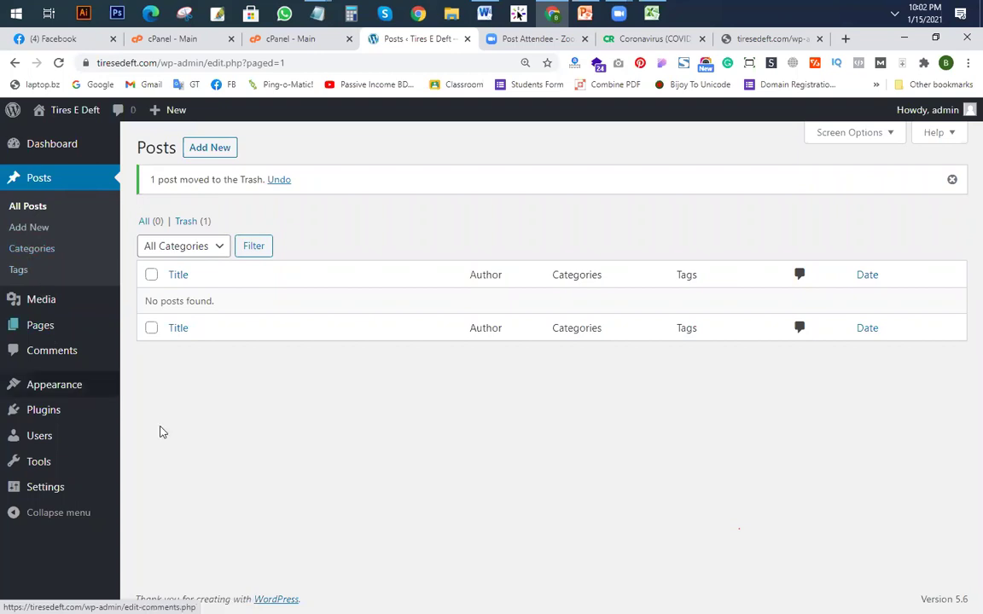
Trash the Privacy Policy and Sample Page pages, then delete them permanently
{"action": "mouse_move", "coordinate": [81, 335]}
{"action": "left_click", "coordinate": [147, 334]}
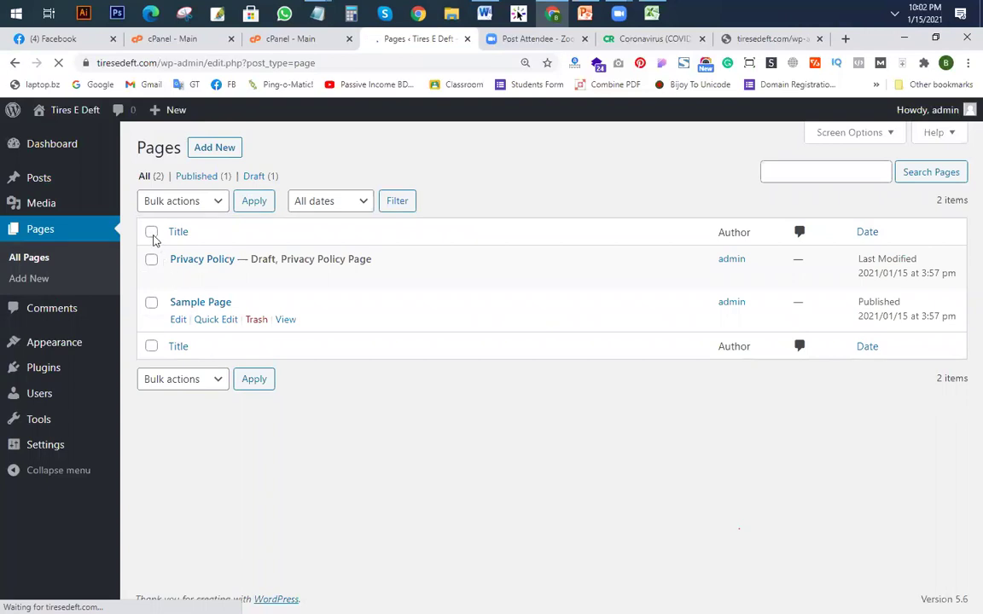
{"action": "left_click", "coordinate": [152, 233]}
{"action": "left_click", "coordinate": [148, 203]}
{"action": "left_click", "coordinate": [175, 247]}
{"action": "left_click", "coordinate": [245, 203]}
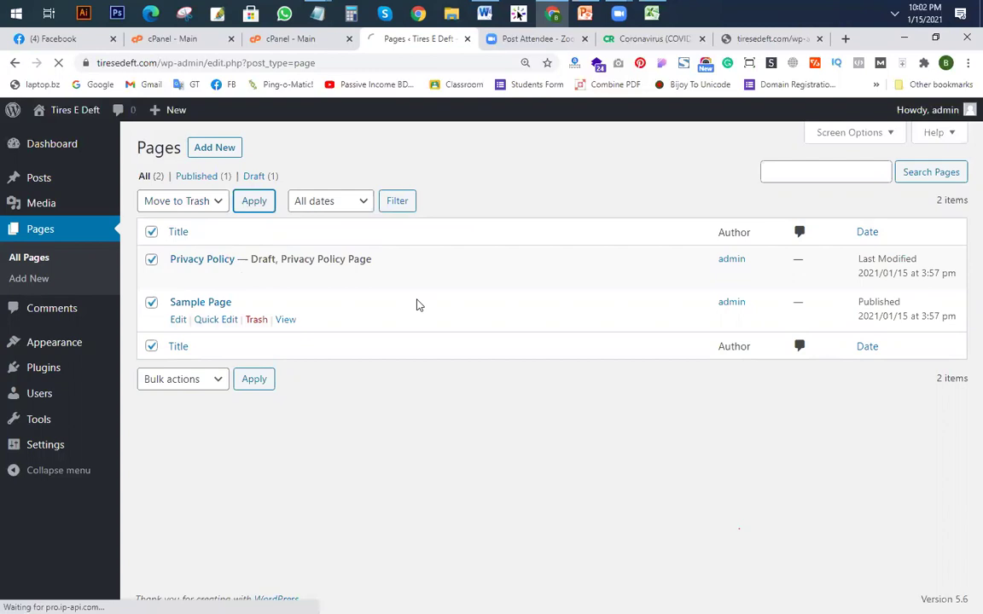
{"action": "left_click", "coordinate": [193, 221]}
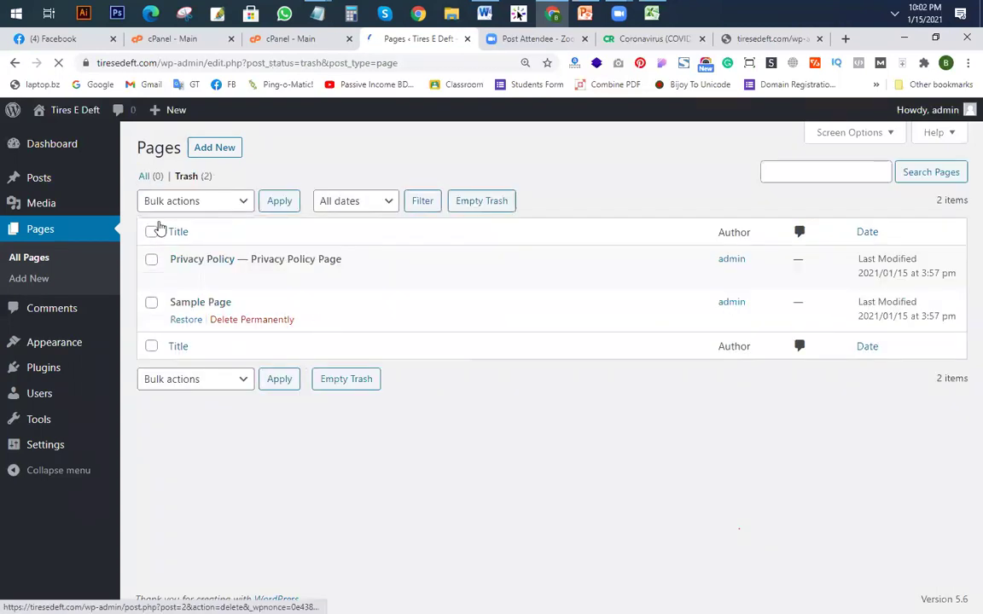
{"action": "left_click", "coordinate": [151, 232]}
{"action": "left_click", "coordinate": [181, 204]}
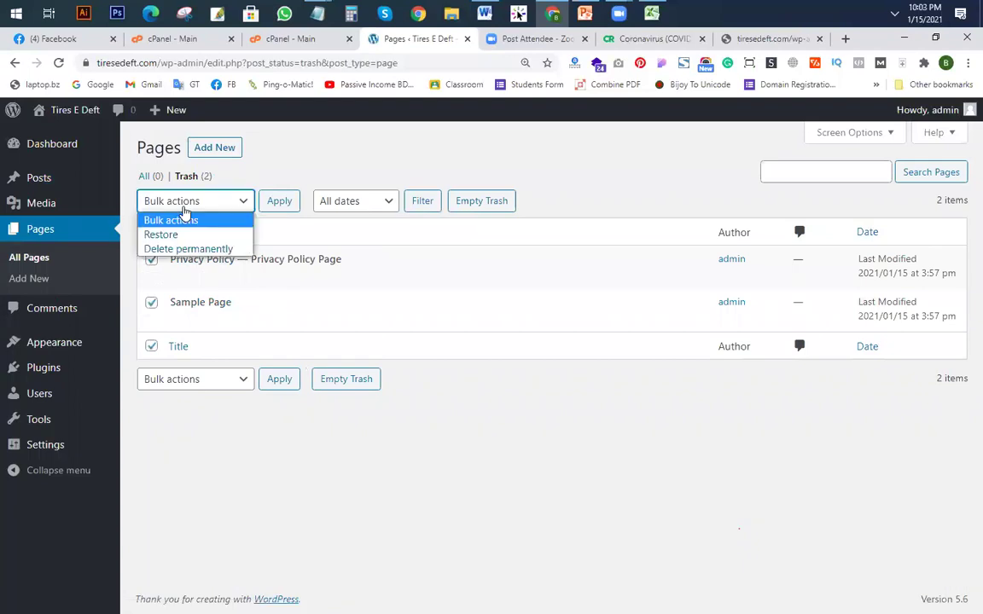
{"action": "left_click", "coordinate": [187, 249]}
{"action": "left_click", "coordinate": [276, 202]}
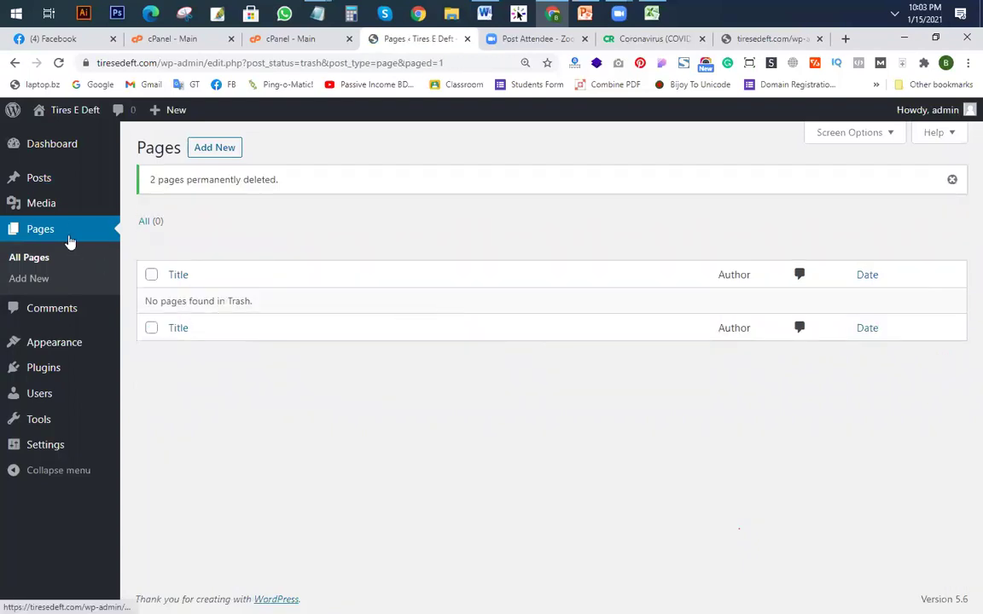
Permanently delete the Hello world! post from the Posts trash
{"action": "left_click", "coordinate": [50, 183]}
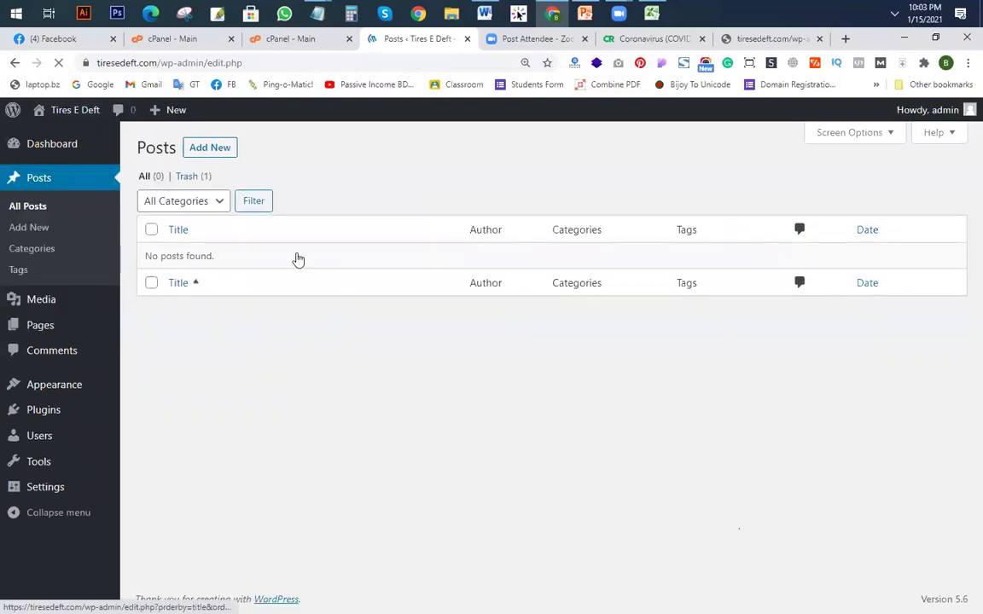
{"action": "left_click", "coordinate": [194, 177]}
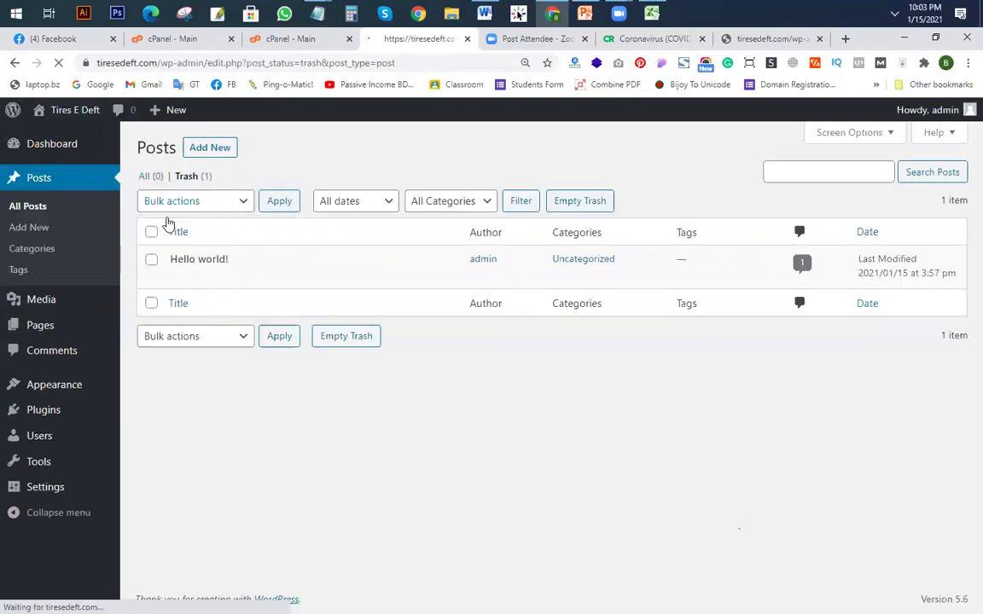
{"action": "left_click", "coordinate": [151, 232]}
{"action": "left_click", "coordinate": [195, 201]}
{"action": "left_click", "coordinate": [193, 250]}
{"action": "left_click", "coordinate": [277, 205]}
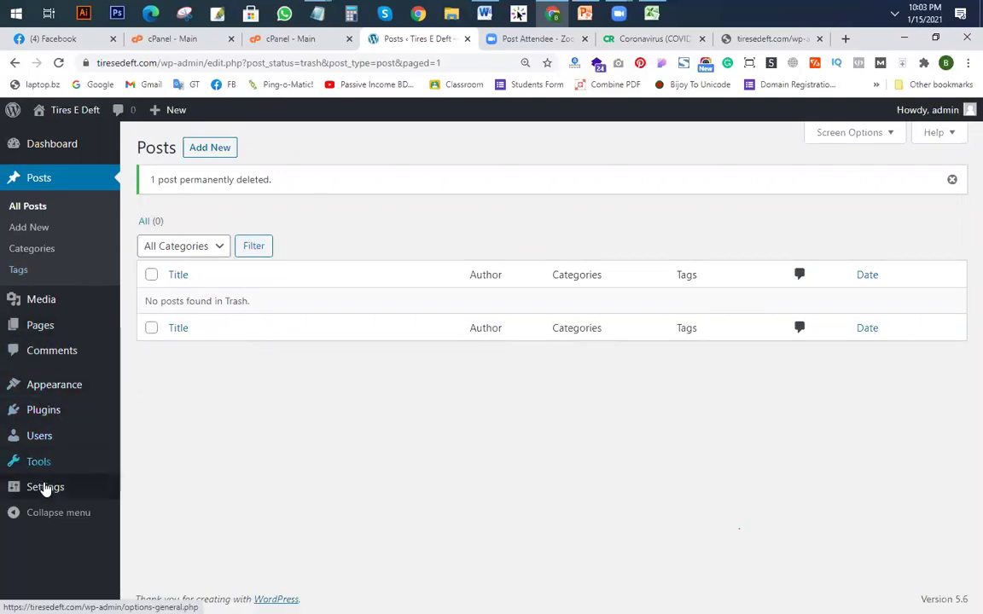
In Reading Settings, set feeds to show a Summary and discourage search engines from indexing the site
{"action": "mouse_move", "coordinate": [44, 490]}
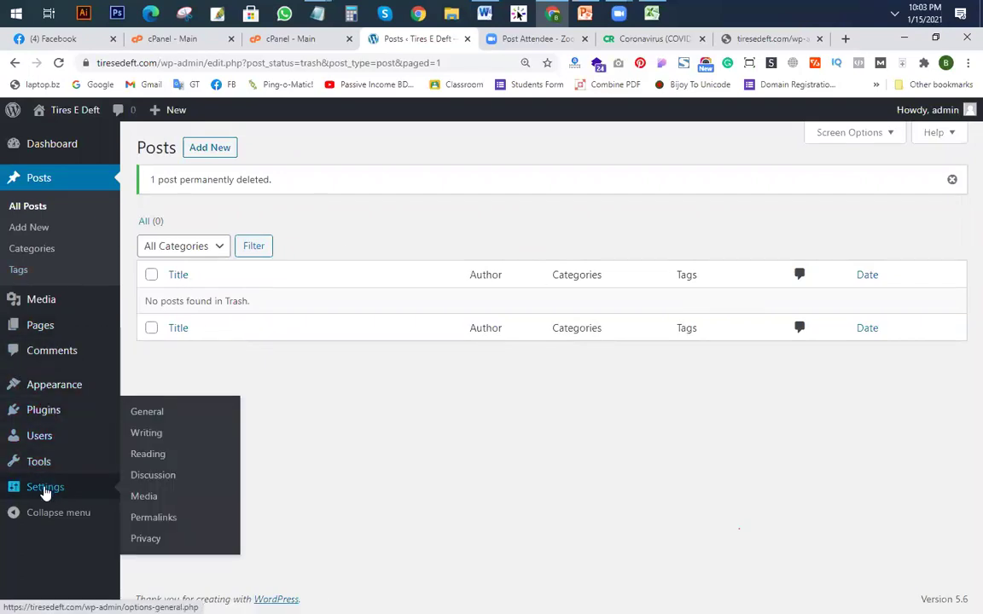
{"action": "left_click", "coordinate": [151, 455]}
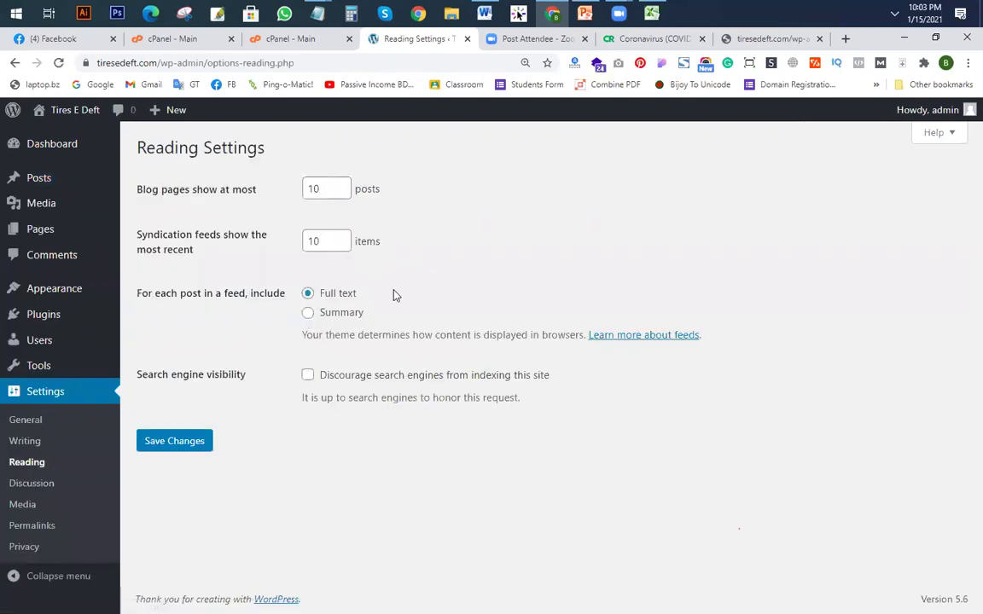
{"action": "left_click", "coordinate": [306, 313]}
{"action": "left_click", "coordinate": [308, 375]}
Save the Reading settings, pick the Post name permalink structure, and switch to the File not found tab
{"action": "left_click", "coordinate": [187, 443]}
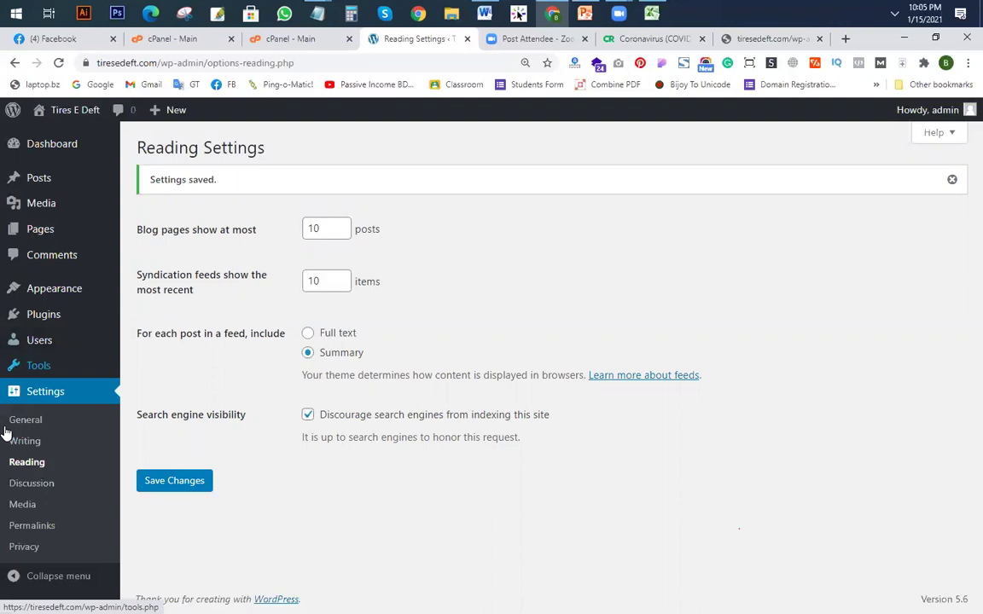
{"action": "left_click", "coordinate": [37, 536]}
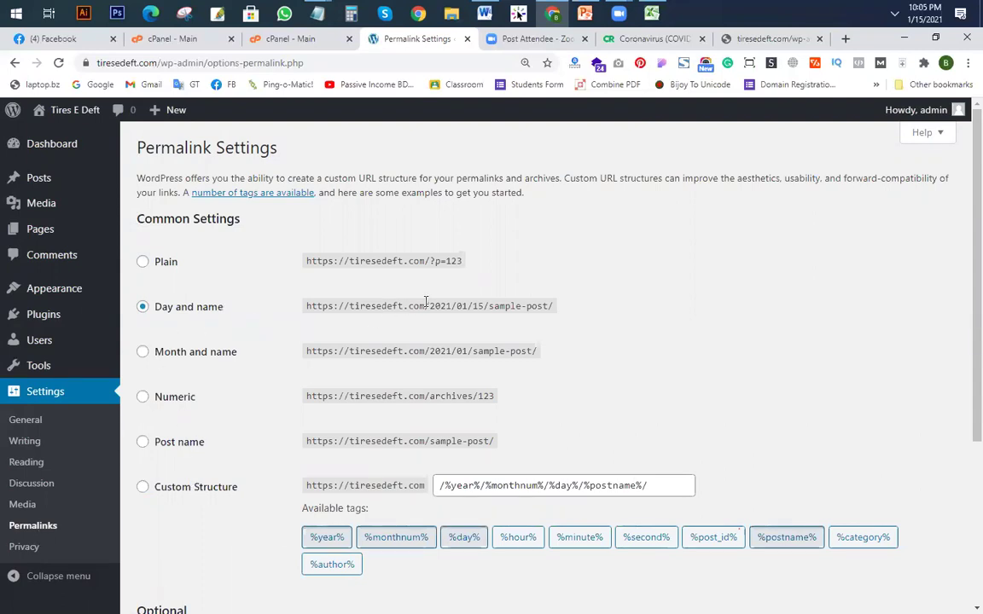
{"action": "left_click", "coordinate": [142, 442]}
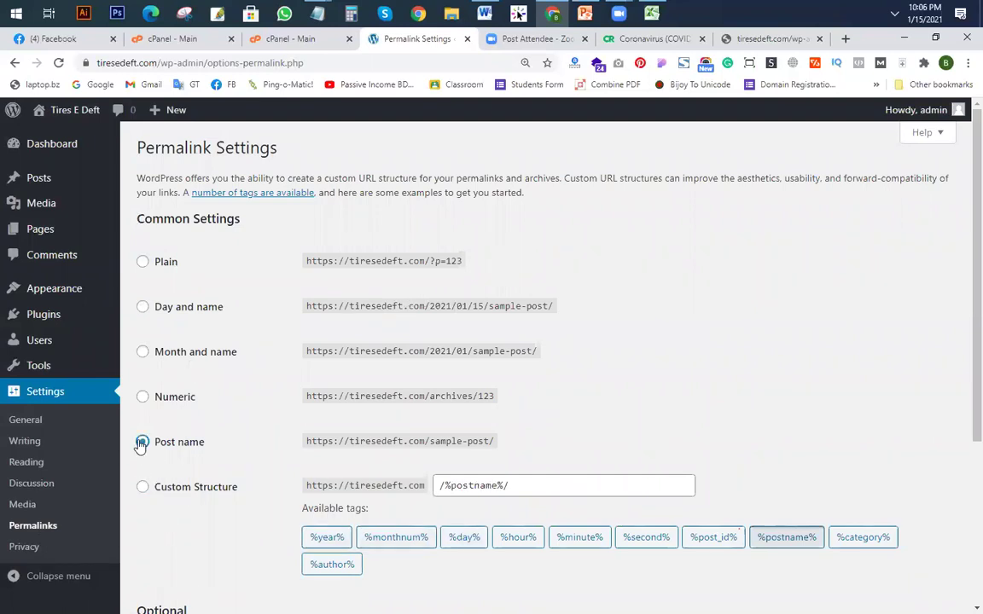
{"action": "left_click", "coordinate": [768, 39]}
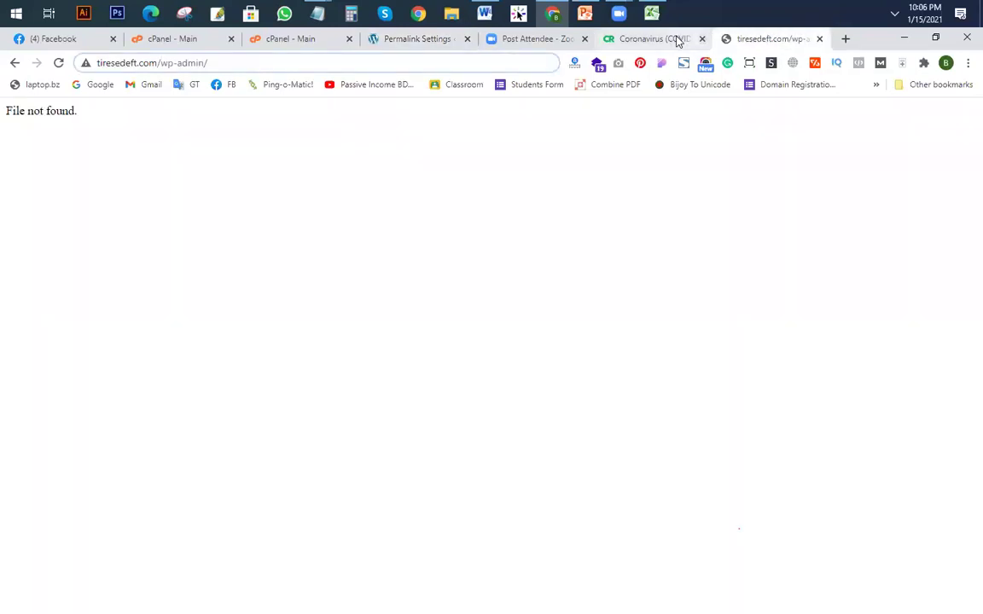
Highlight the Consumer Reports article's address and its issue/coronavirus-covid-19 path
{"action": "left_click", "coordinate": [674, 39]}
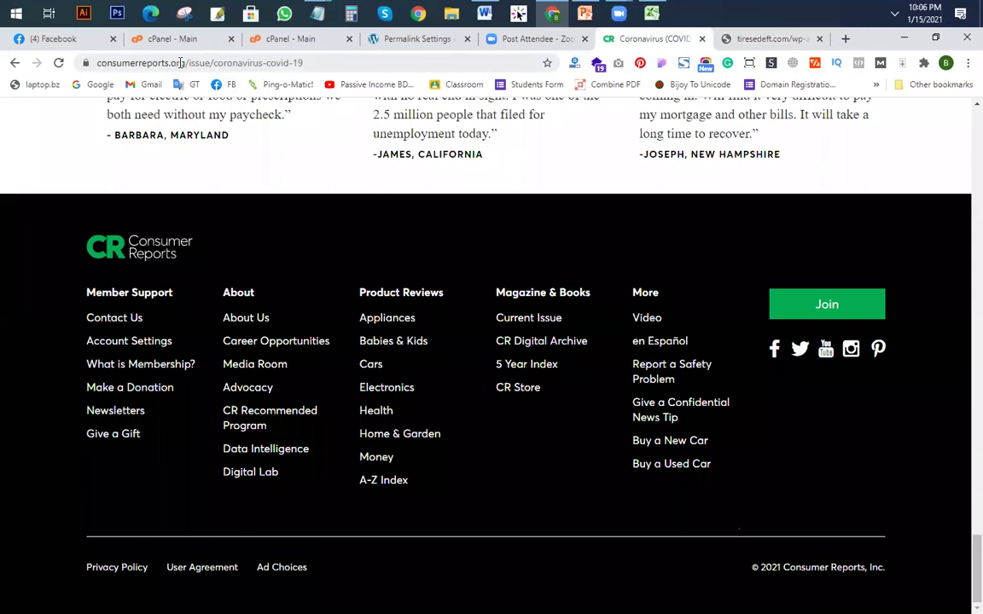
{"action": "left_click", "coordinate": [180, 63]}
{"action": "left_click_drag", "start_coordinate": [96, 62], "coordinate": [239, 63]}
{"action": "left_click_drag", "start_coordinate": [374, 63], "coordinate": [215, 63]}
{"action": "left_click", "coordinate": [287, 63]}
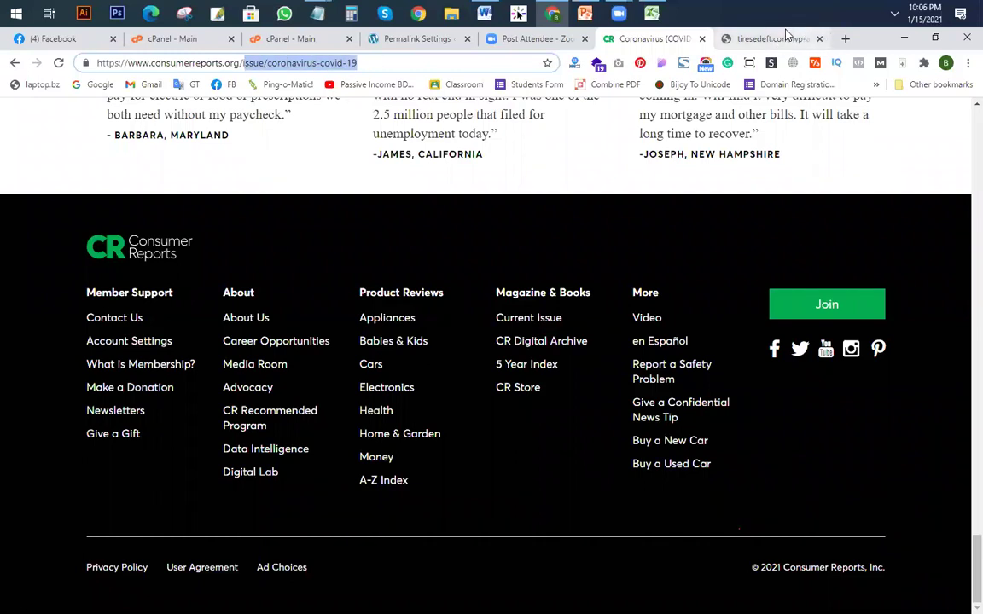
Load amazon.com in the File not found tab and go to the Honeywell motion detector product
{"action": "left_click", "coordinate": [732, 38]}
{"action": "left_click_drag", "start_coordinate": [226, 53], "coordinate": [94, 60]}
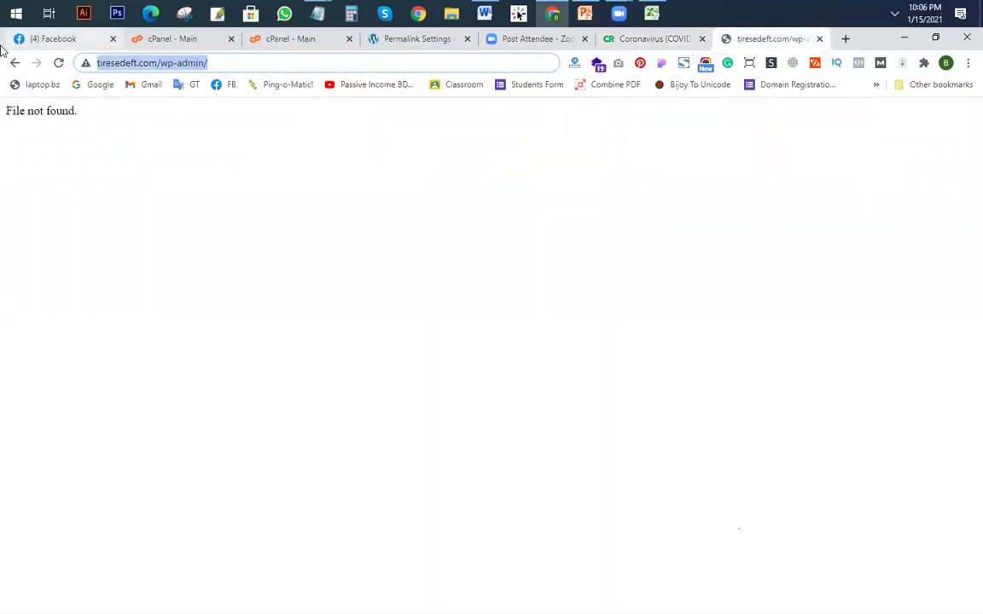
{"action": "type", "text": "a"}
{"action": "key", "text": "Return"}
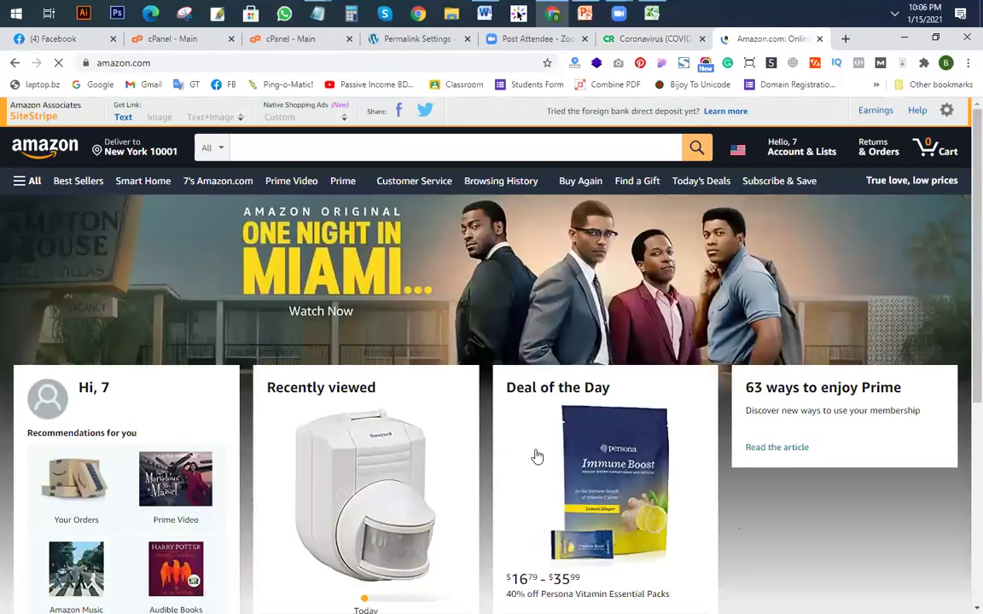
{"action": "scroll", "coordinate": [409, 407], "scroll_direction": "down", "scroll_amount": 3}
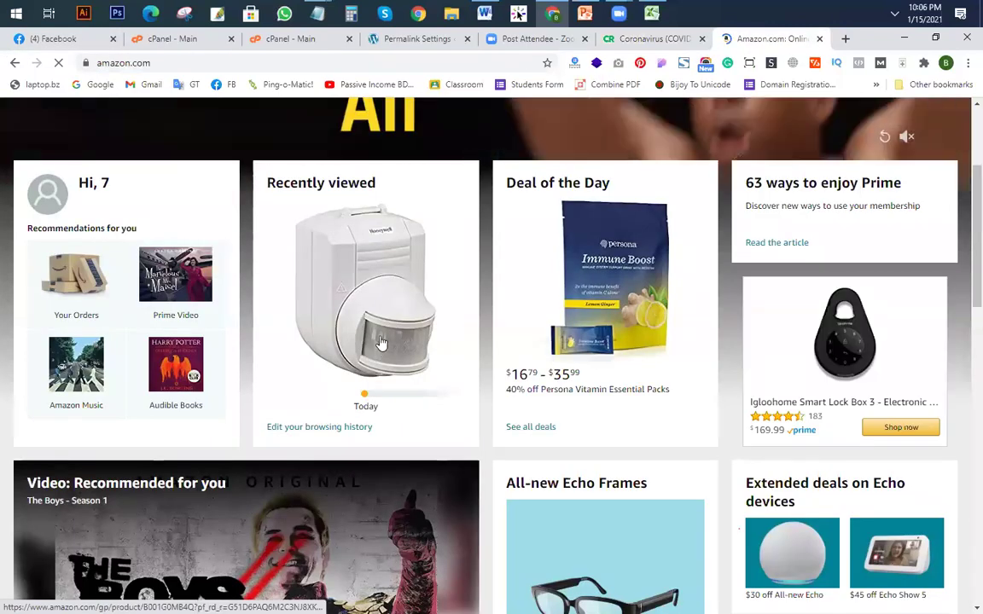
{"action": "left_click", "coordinate": [381, 342]}
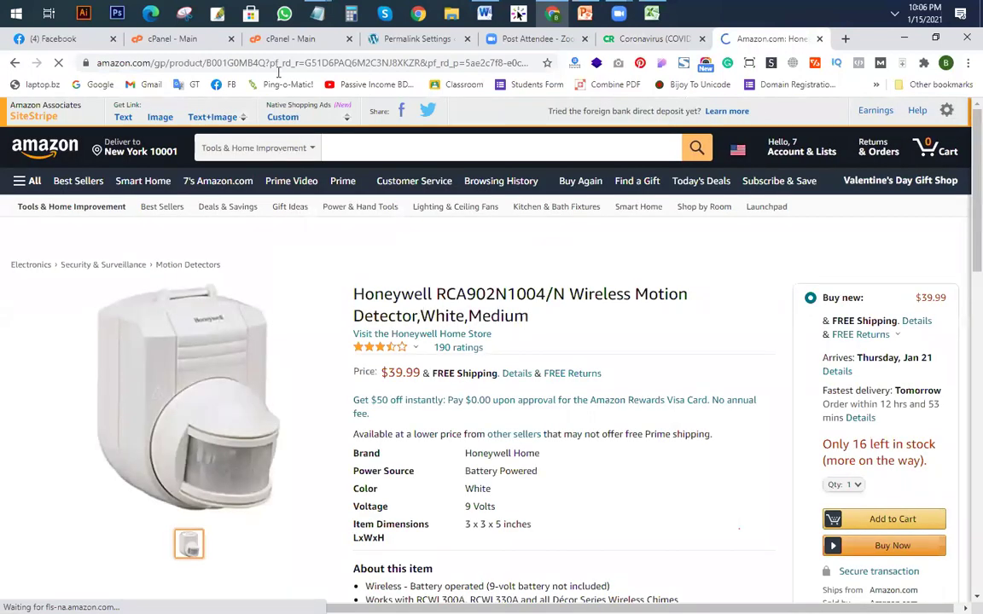
Select the product's address, mark coronavirus-covid-19 in the Consumer Reports address, and return to Permalink Settings
{"action": "left_click", "coordinate": [189, 64]}
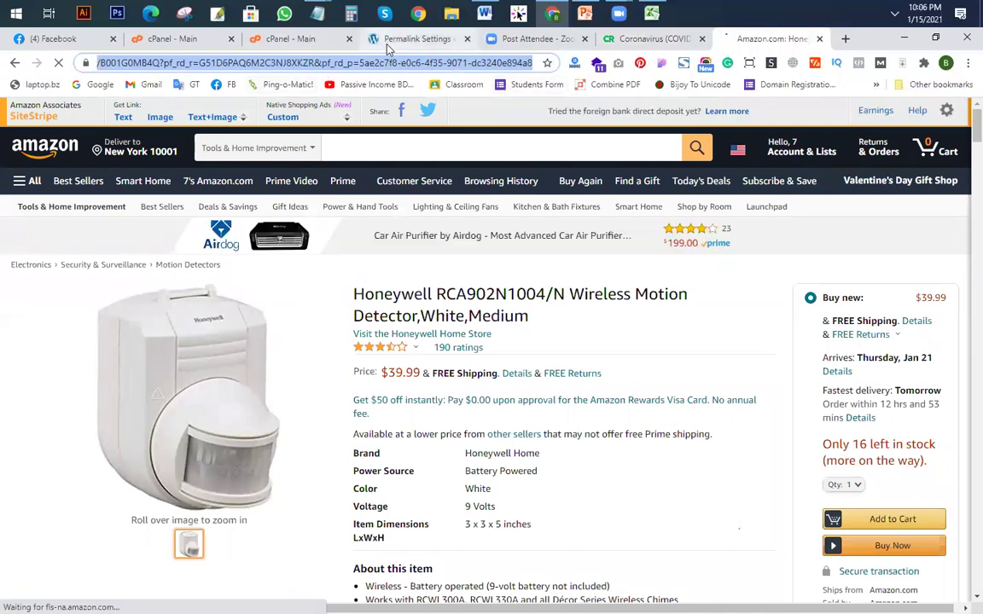
{"action": "left_click", "coordinate": [653, 39]}
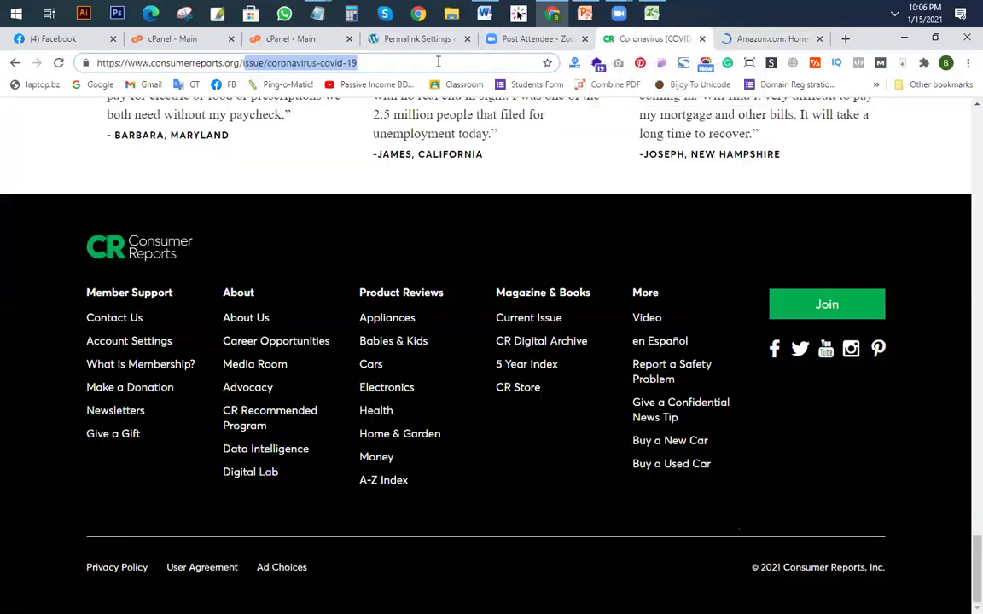
{"action": "left_click_drag", "start_coordinate": [268, 63], "coordinate": [242, 68]}
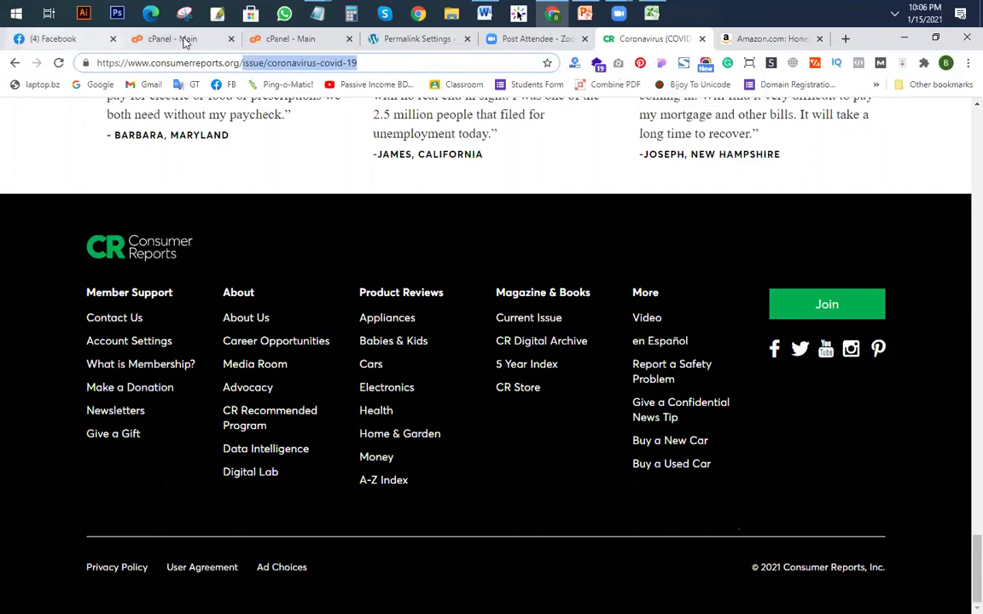
{"action": "left_click", "coordinate": [378, 38]}
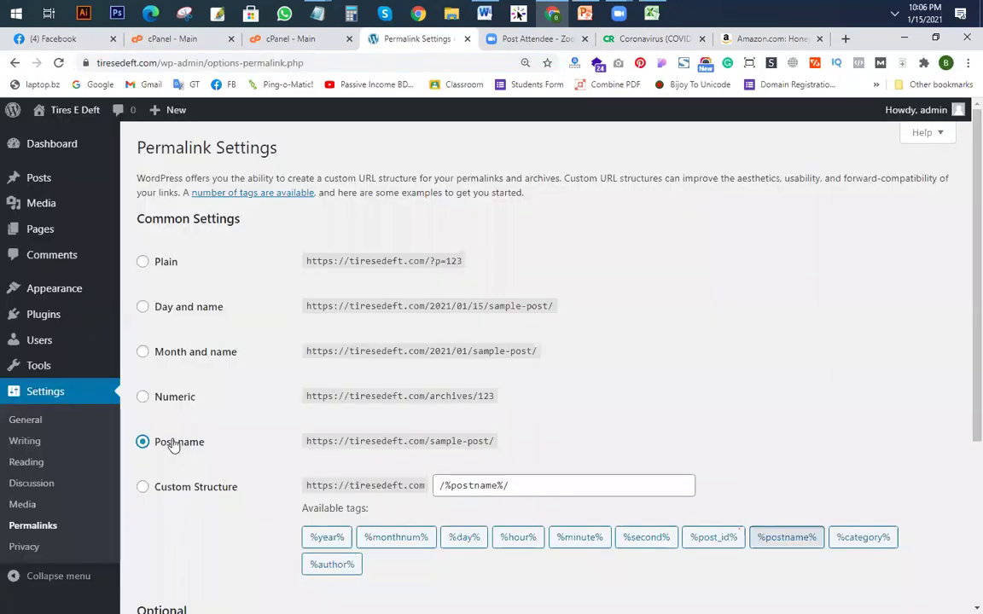
Keep the Post name permalink structure (/%postname%/) selected and save the permalink settings
{"action": "scroll", "coordinate": [193, 441], "scroll_direction": "down", "scroll_amount": 3}
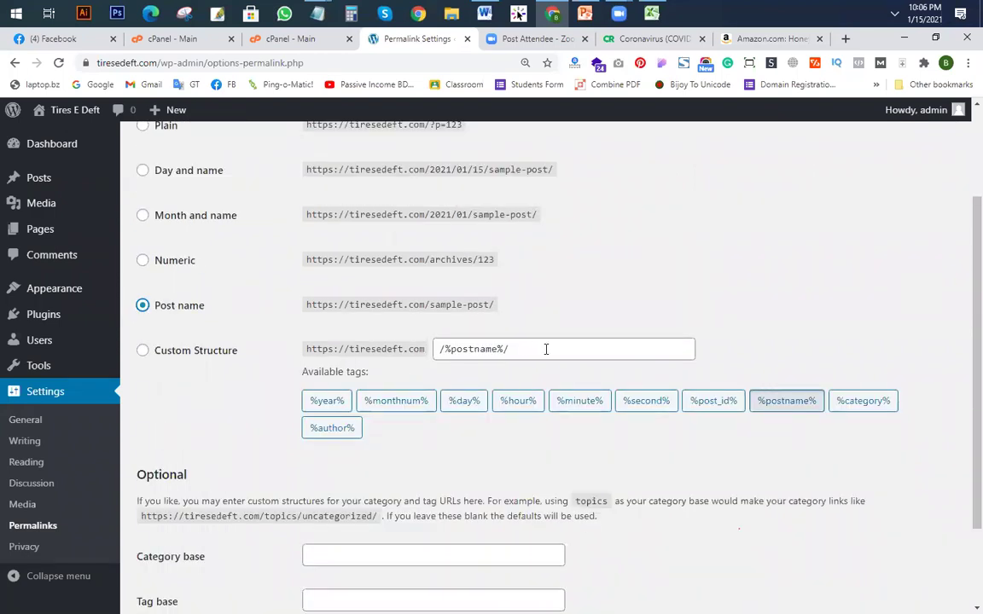
{"action": "left_click_drag", "start_coordinate": [540, 349], "coordinate": [435, 350]}
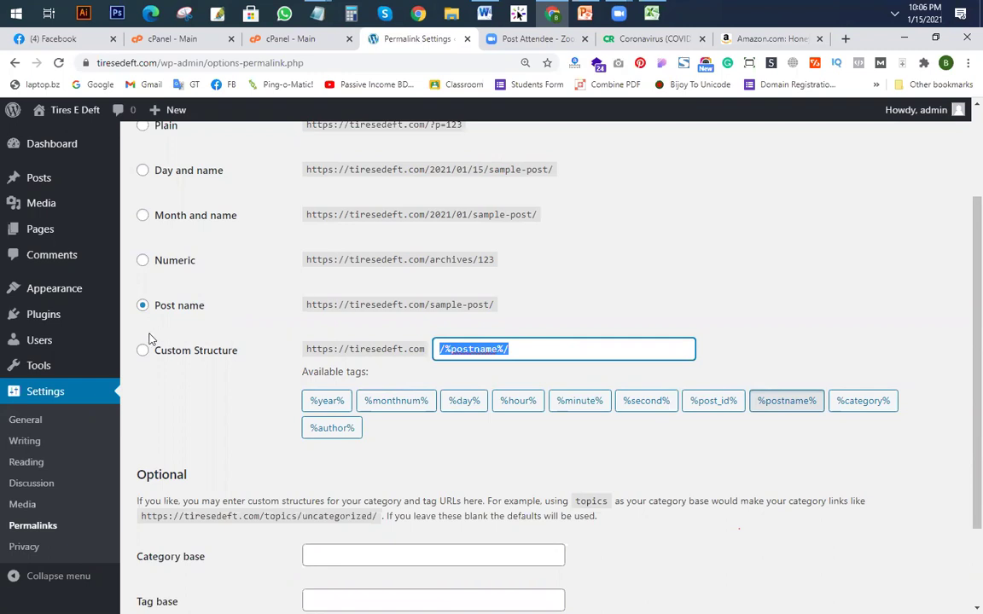
{"action": "left_click", "coordinate": [175, 309]}
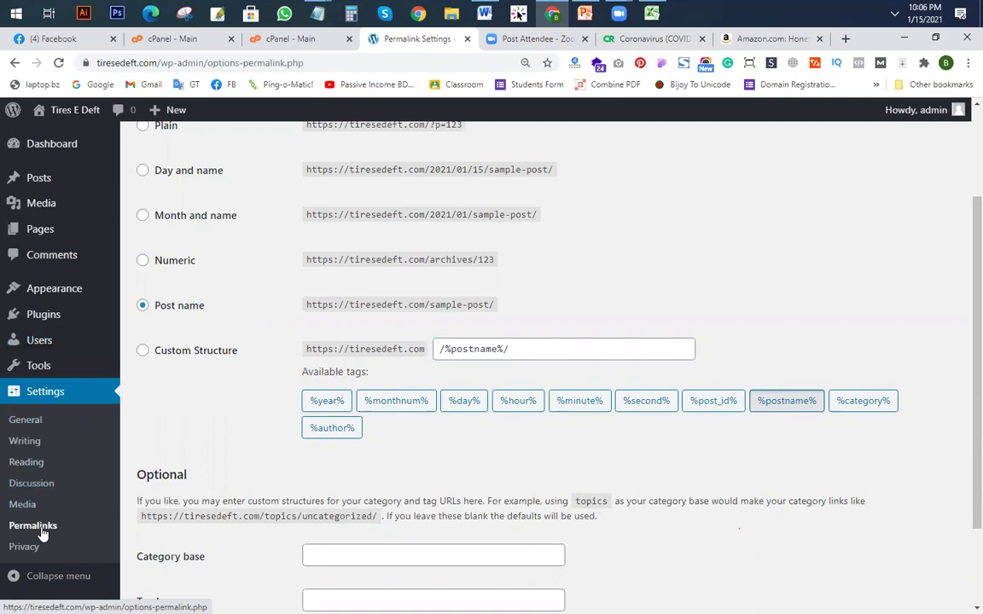
{"action": "left_click", "coordinate": [143, 171]}
{"action": "left_click", "coordinate": [143, 304]}
{"action": "scroll", "coordinate": [247, 384], "scroll_direction": "down", "scroll_amount": 2}
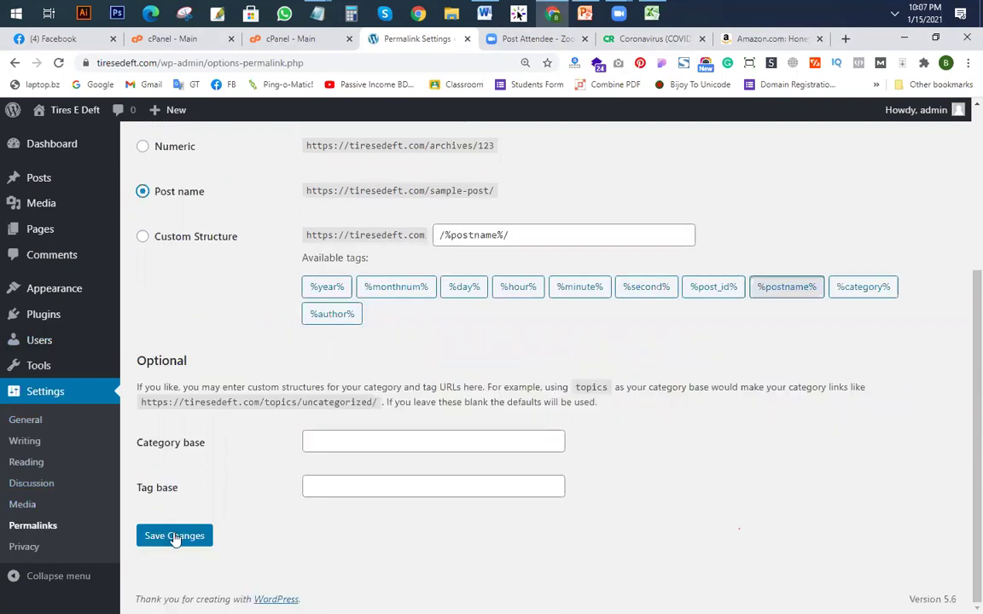
{"action": "left_click", "coordinate": [175, 536]}
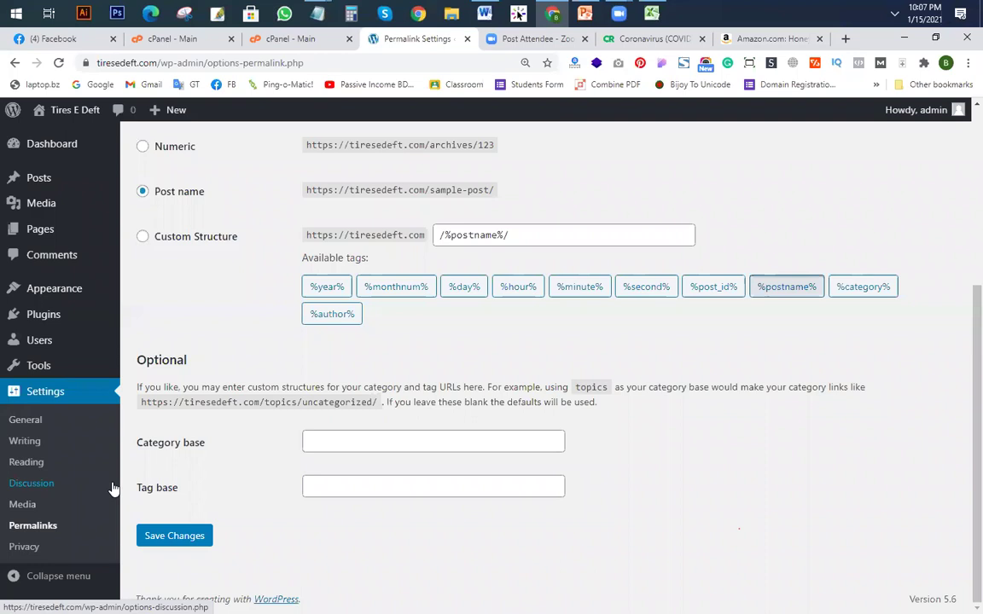
{"action": "scroll", "coordinate": [68, 154], "scroll_direction": "up", "scroll_amount": 4}
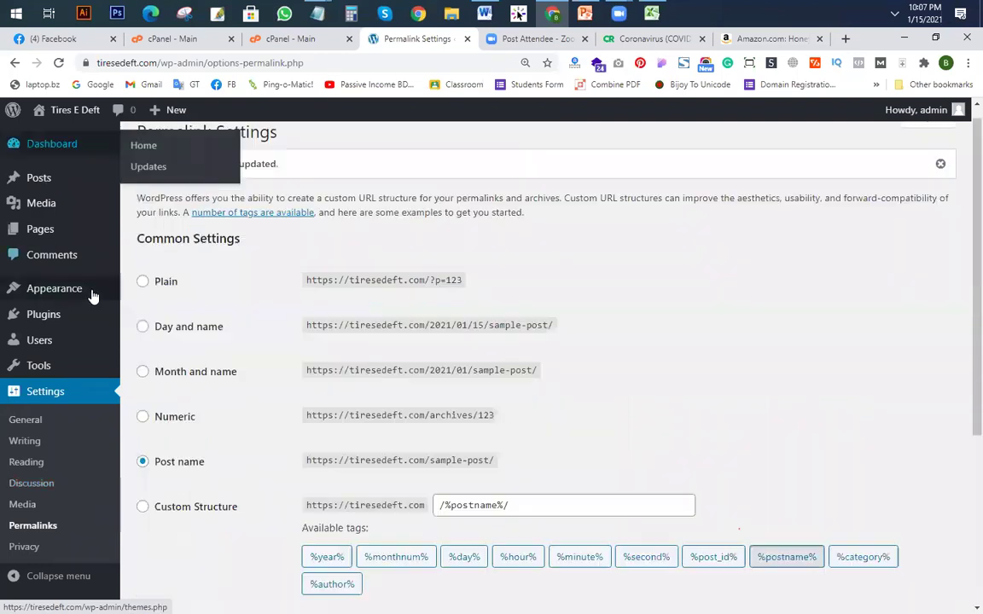
{"action": "left_click", "coordinate": [51, 147]}
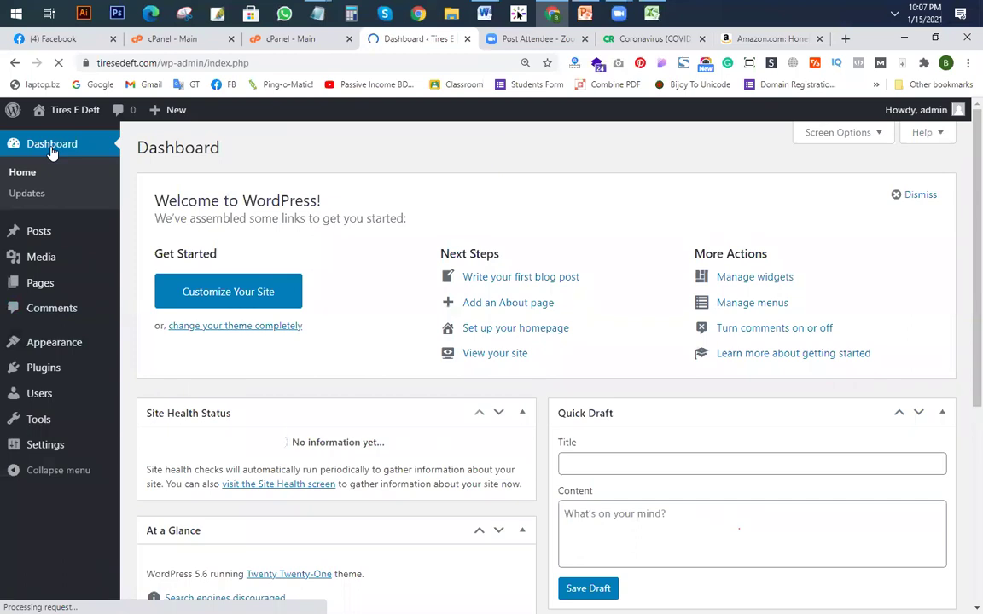
Look over the Dashboard home page and bring up Screen Options with all six widgets enabled
{"action": "scroll", "coordinate": [648, 374], "scroll_direction": "down", "scroll_amount": 4}
{"action": "scroll", "coordinate": [649, 374], "scroll_direction": "up", "scroll_amount": 4}
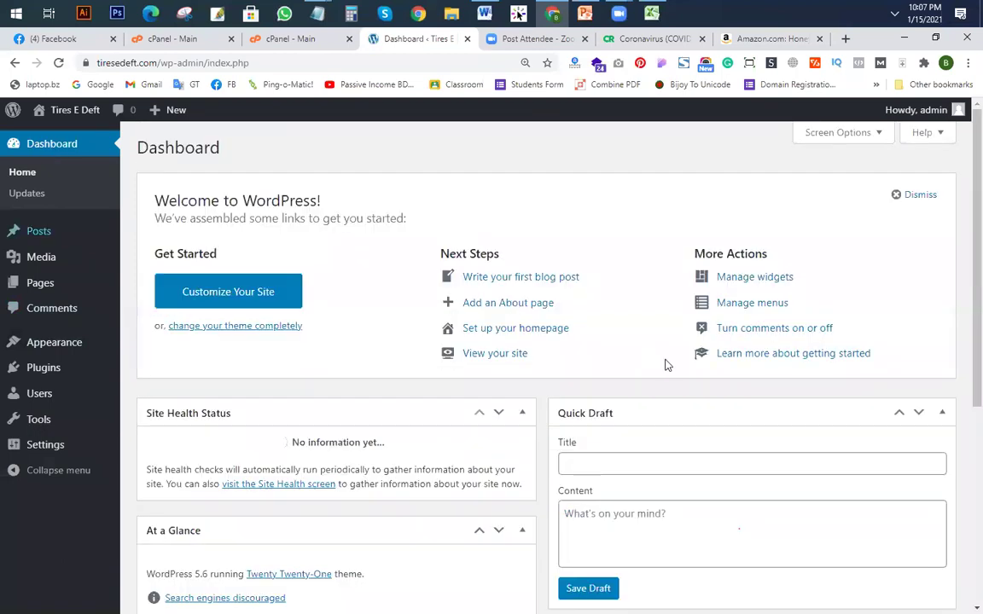
{"action": "scroll", "coordinate": [406, 274], "scroll_direction": "down", "scroll_amount": 4}
{"action": "scroll", "coordinate": [330, 298], "scroll_direction": "up", "scroll_amount": 4}
{"action": "scroll", "coordinate": [364, 372], "scroll_direction": "down", "scroll_amount": 4}
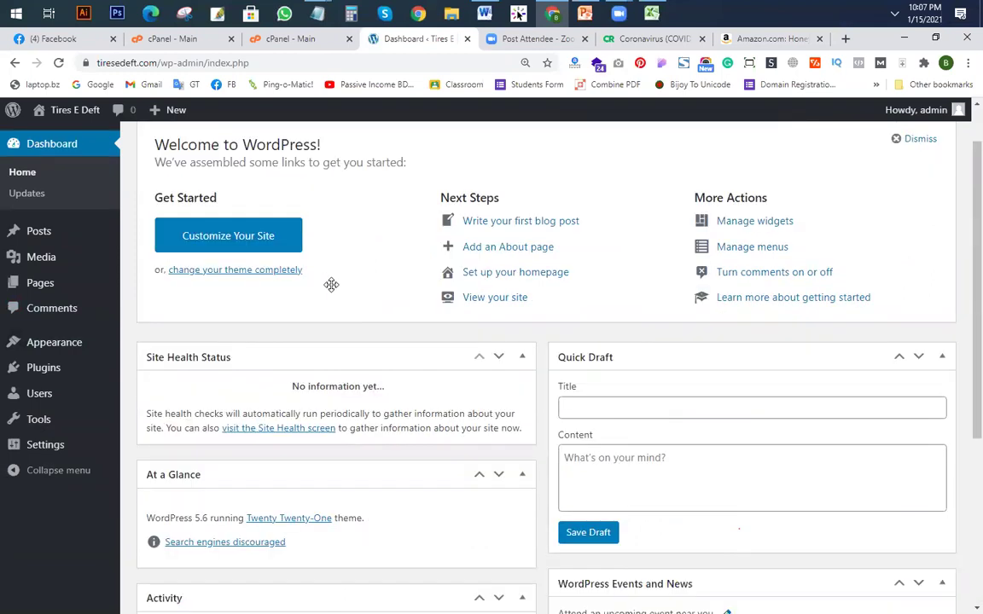
{"action": "scroll", "coordinate": [472, 417], "scroll_direction": "up", "scroll_amount": 4}
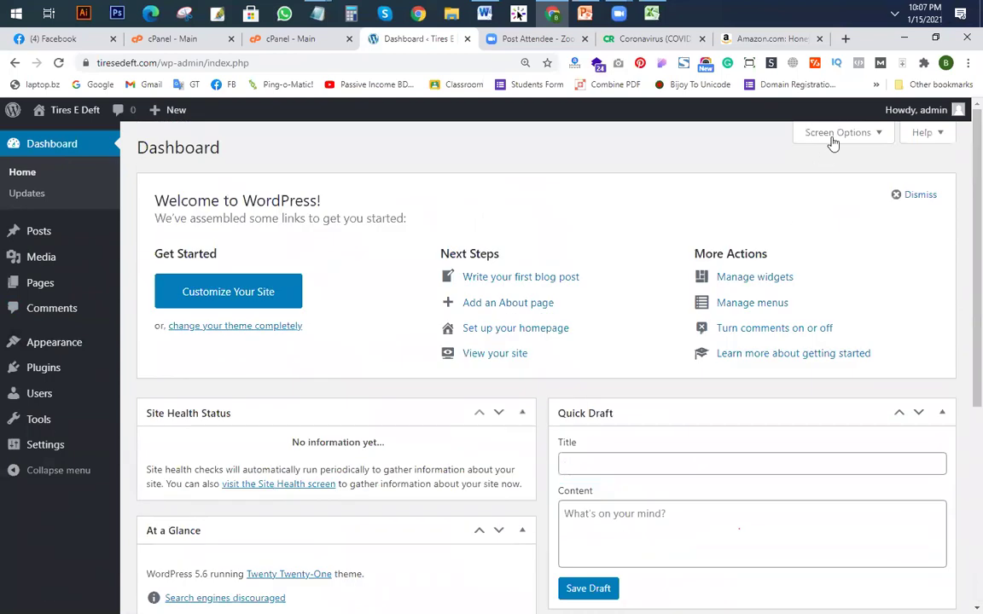
{"action": "left_click", "coordinate": [841, 132]}
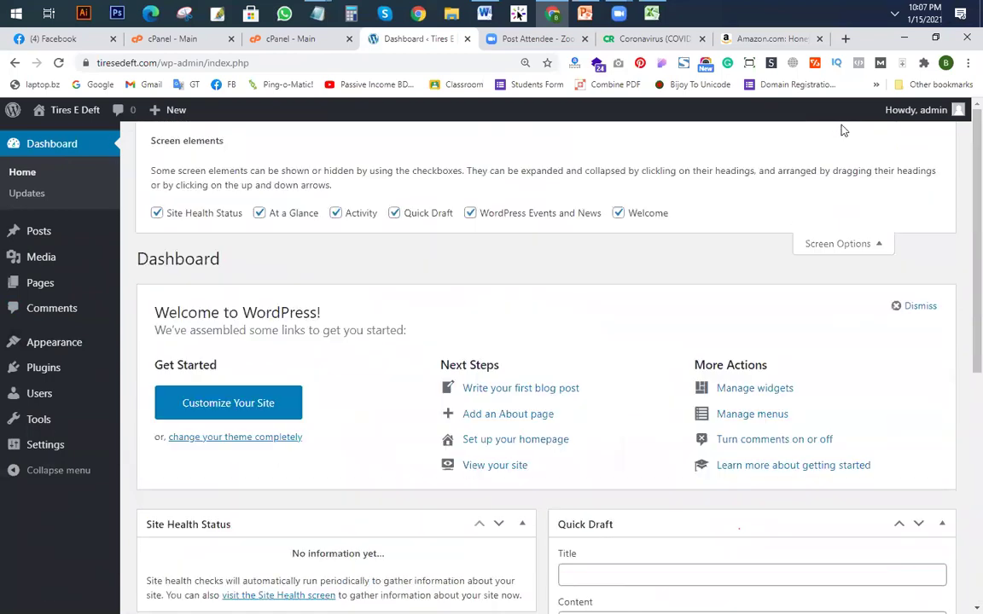
Uncheck At a Glance, Activity, Quick Draft, Events and News, Welcome and Site Health Status
{"action": "left_click", "coordinate": [259, 214]}
{"action": "left_click", "coordinate": [336, 213]}
{"action": "left_click", "coordinate": [394, 214]}
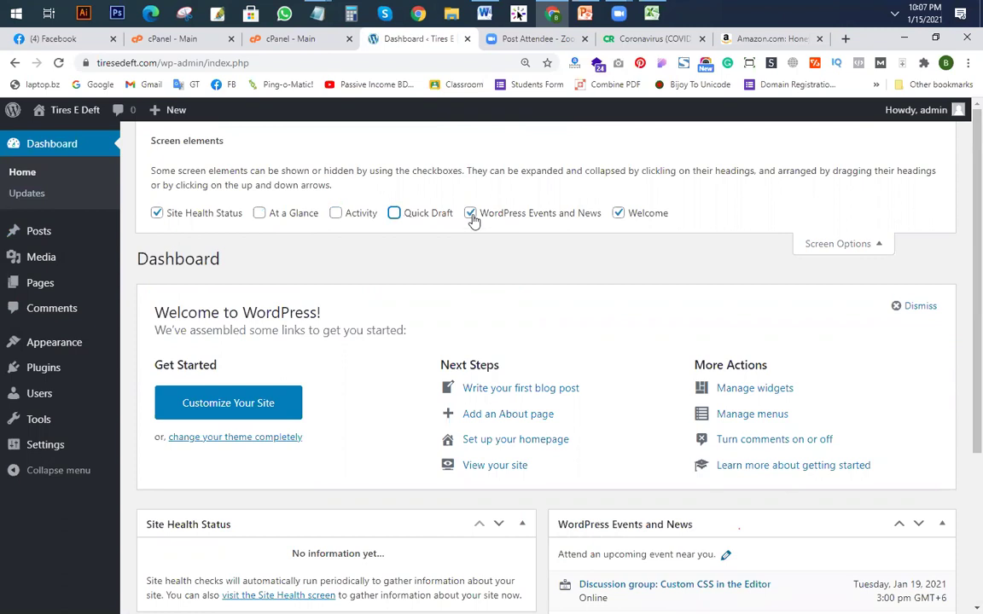
{"action": "left_click", "coordinate": [471, 213]}
{"action": "left_click", "coordinate": [618, 213]}
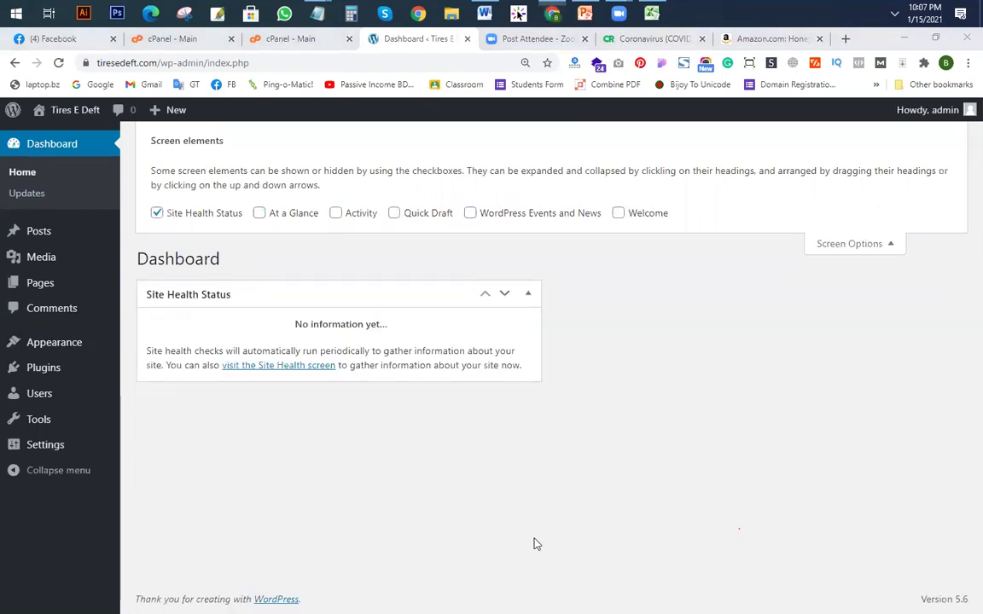
{"action": "left_click", "coordinate": [159, 215]}
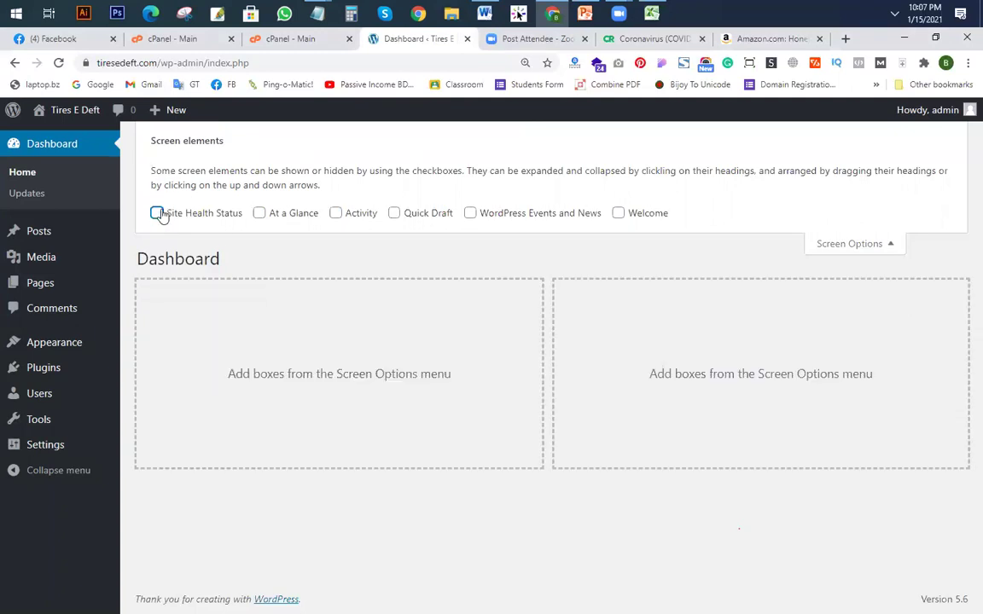
{"action": "left_click", "coordinate": [850, 247]}
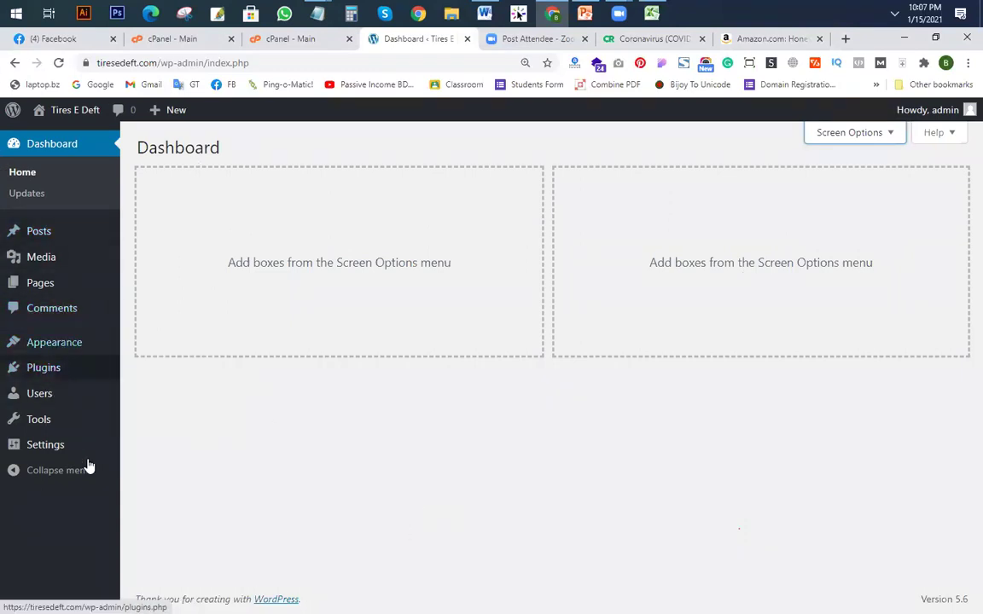
{"action": "left_click", "coordinate": [20, 169]}
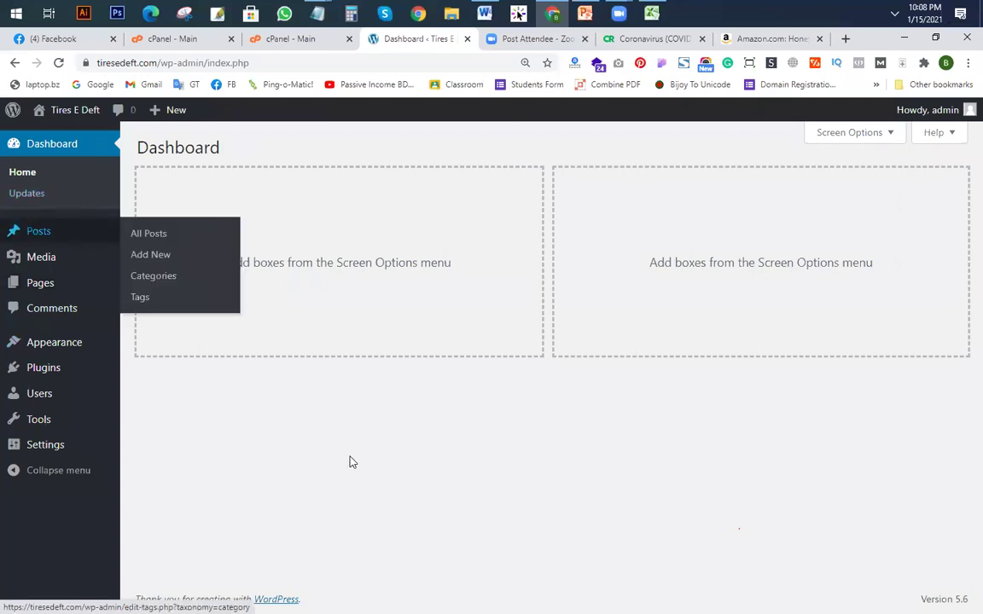
{"action": "mouse_move", "coordinate": [12, 228]}
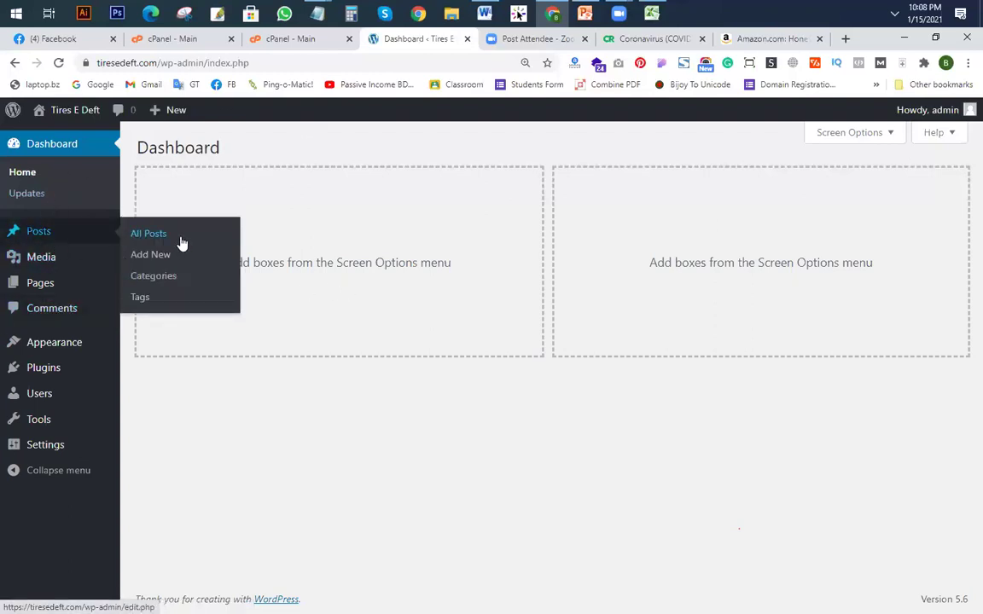
{"action": "mouse_move", "coordinate": [36, 266]}
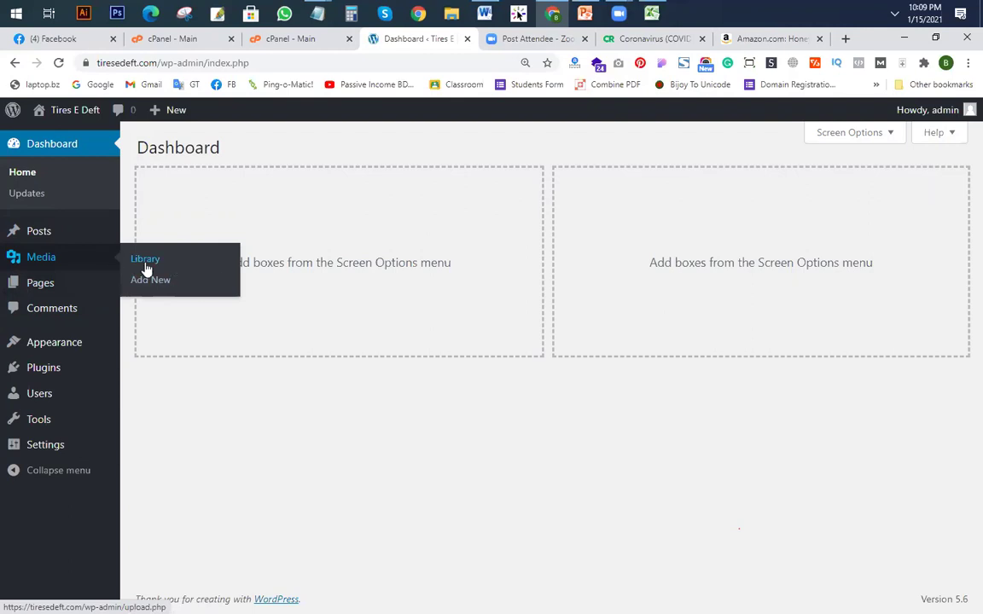
{"action": "mouse_move", "coordinate": [45, 296]}
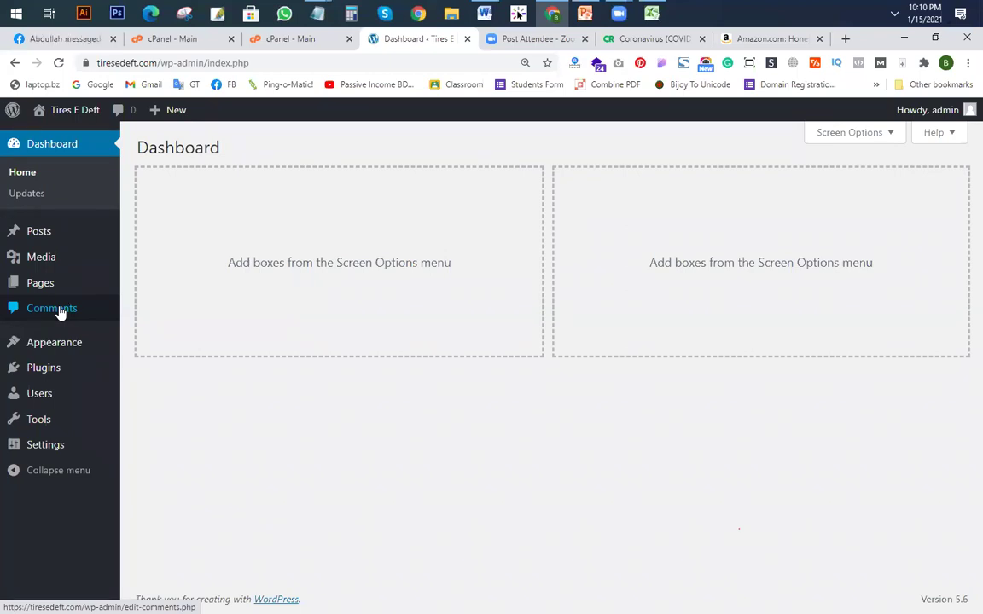
{"action": "mouse_move", "coordinate": [49, 345]}
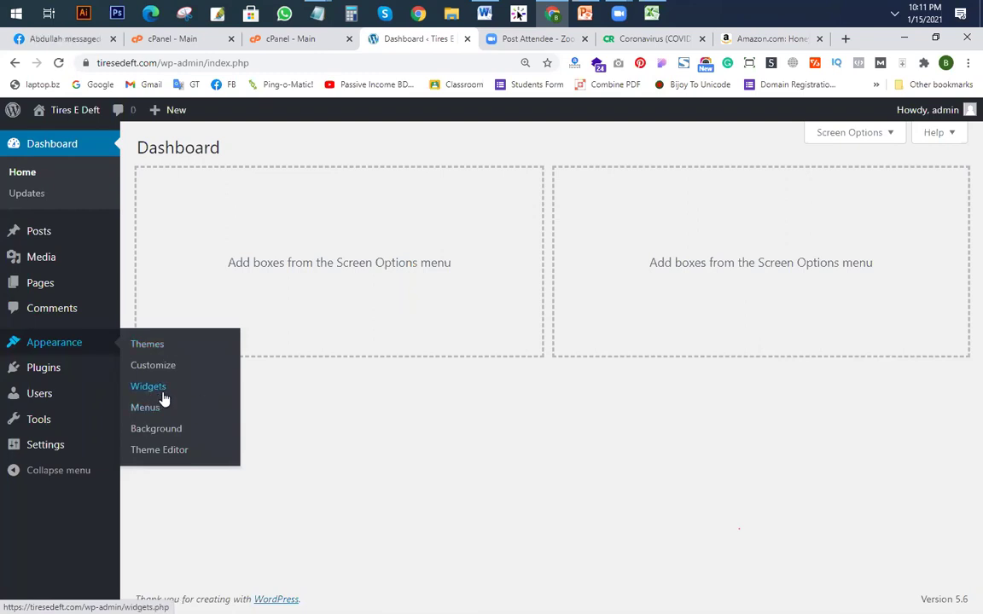
Check Wappalyzer's technology list for the Consumer Reports coronavirus page
{"action": "left_click", "coordinate": [631, 38]}
{"action": "scroll", "coordinate": [772, 354], "scroll_direction": "up", "scroll_amount": 20}
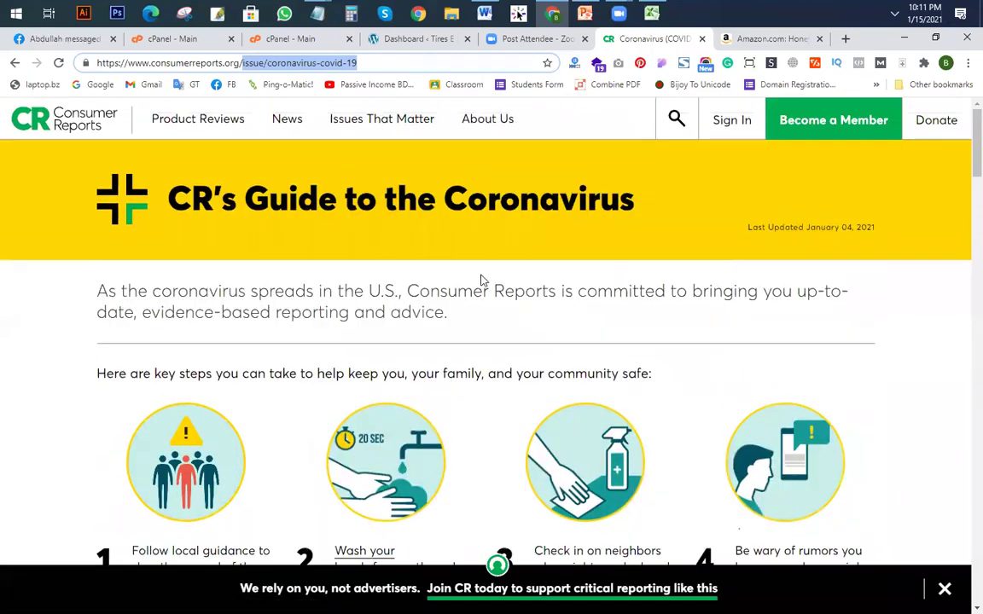
{"action": "scroll", "coordinate": [467, 316], "scroll_direction": "down", "scroll_amount": 10}
{"action": "scroll", "coordinate": [467, 317], "scroll_direction": "up", "scroll_amount": 10}
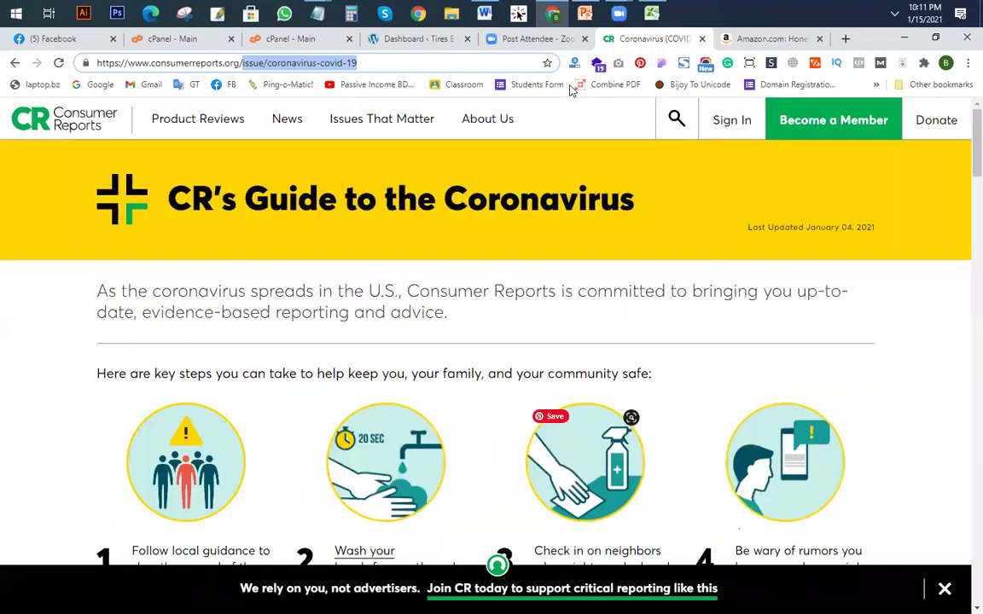
{"action": "left_click", "coordinate": [596, 64]}
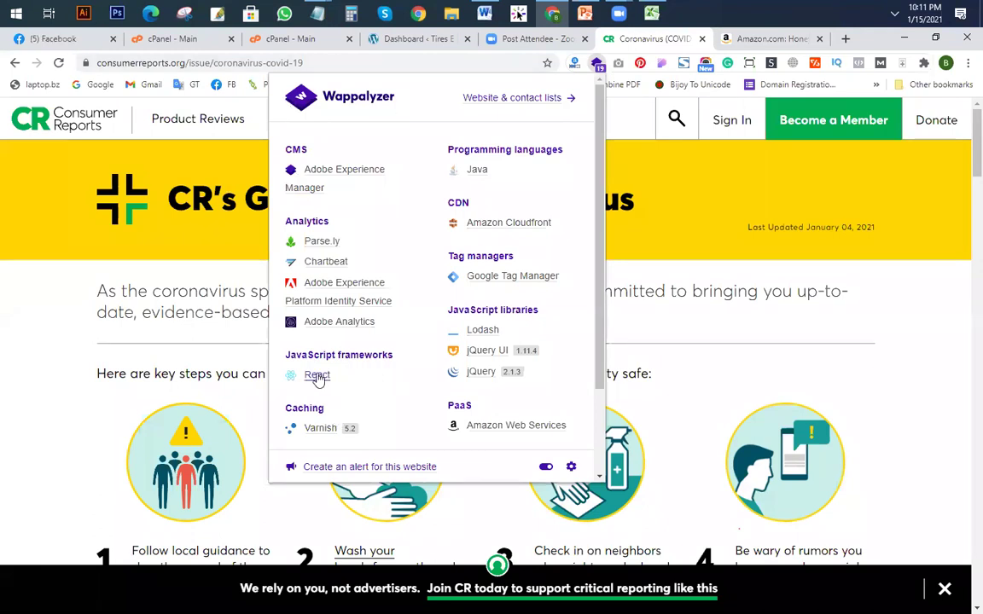
Load betterhealthtip.com in the same tab
{"action": "left_click", "coordinate": [322, 57]}
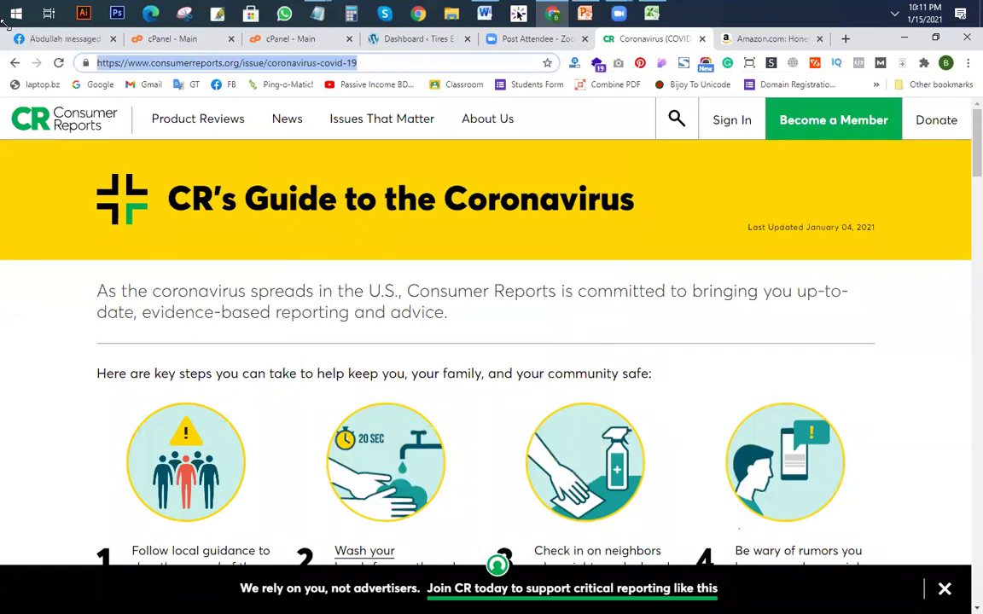
{"action": "type", "text": "be"}
{"action": "key", "text": "Return"}
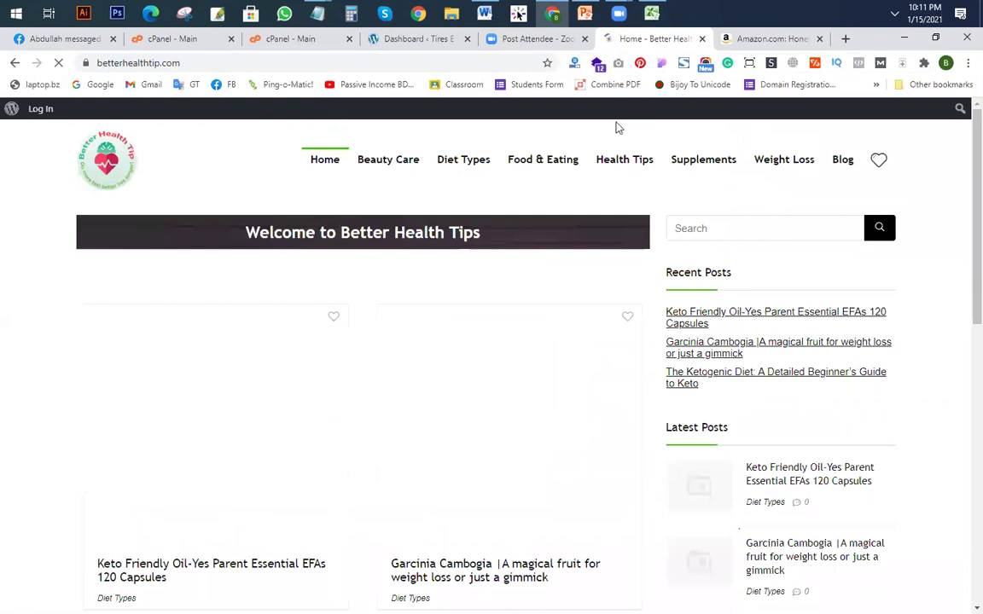
Review Wappalyzer's results for betterhealthtip.com: WordPress 5.5.3, Elementor 3.0.15, Cloudflare, PHP 7.2.34, then dismiss them
{"action": "scroll", "coordinate": [605, 162], "scroll_direction": "down", "scroll_amount": 3}
{"action": "scroll", "coordinate": [604, 162], "scroll_direction": "up", "scroll_amount": 3}
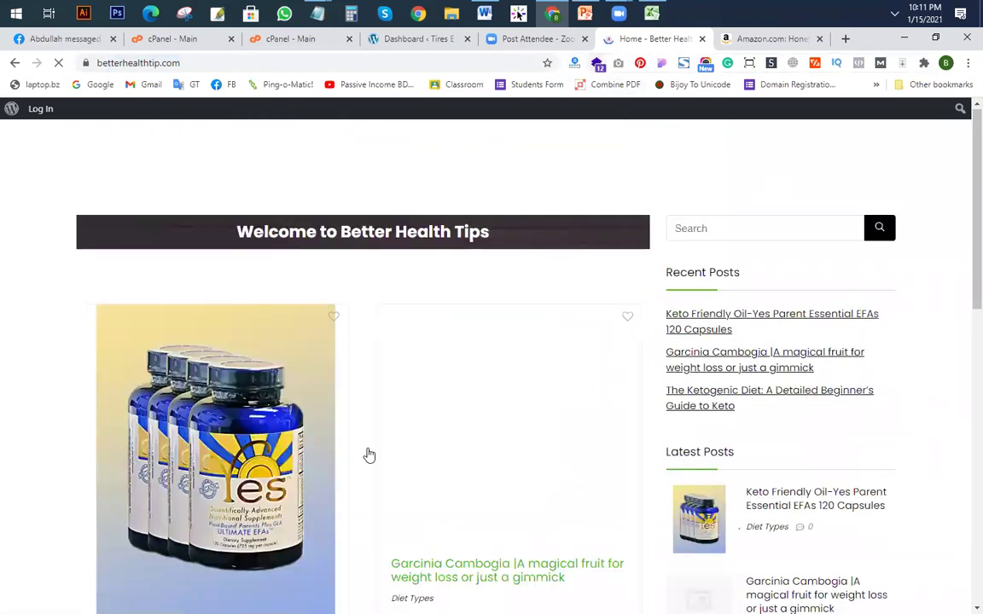
{"action": "scroll", "coordinate": [375, 360], "scroll_direction": "down", "scroll_amount": 2}
{"action": "scroll", "coordinate": [406, 351], "scroll_direction": "up", "scroll_amount": 2}
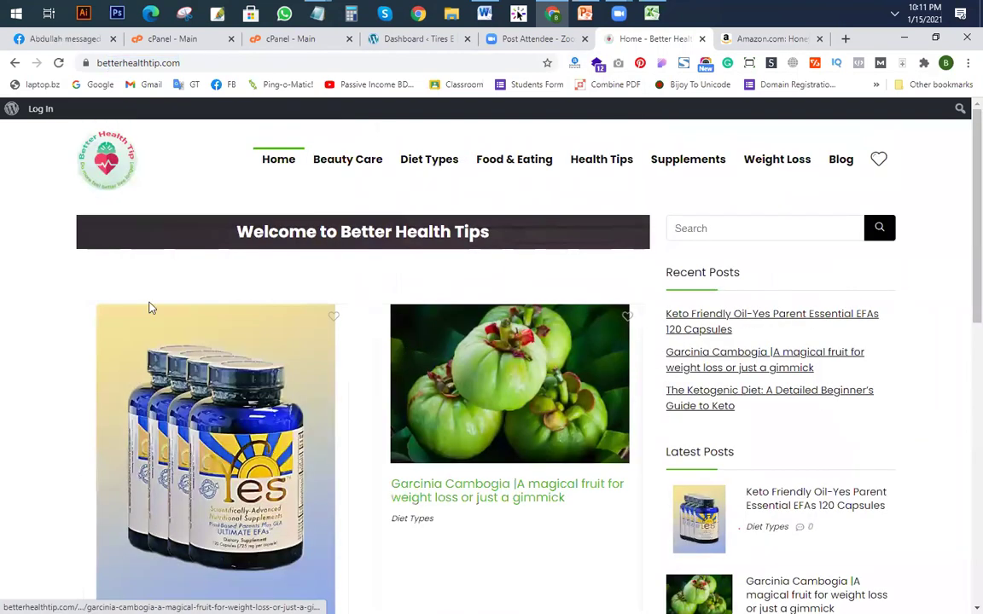
{"action": "left_click", "coordinate": [598, 68]}
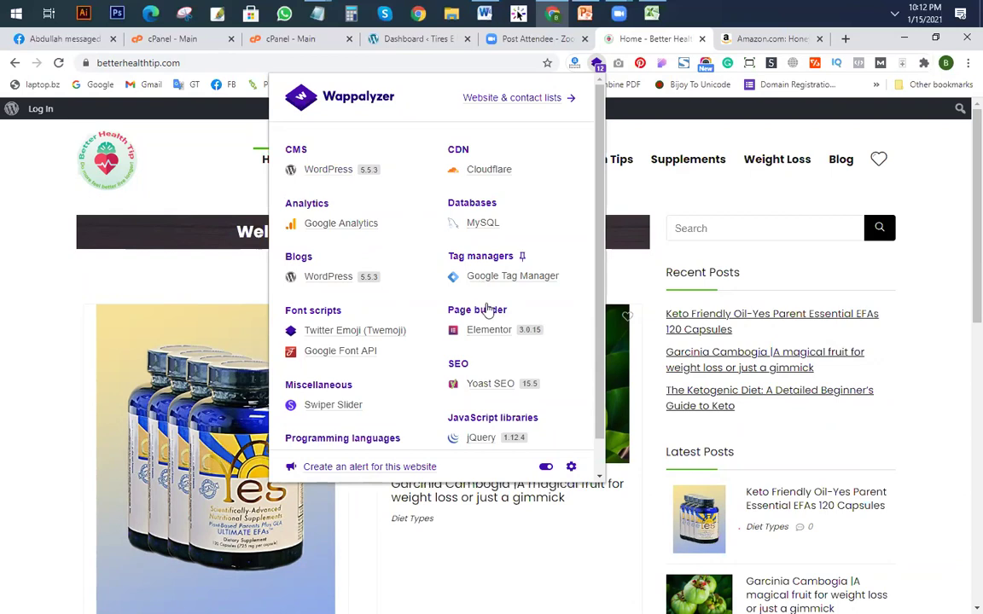
{"action": "scroll", "coordinate": [487, 290], "scroll_direction": "down", "scroll_amount": 1}
{"action": "scroll", "coordinate": [507, 358], "scroll_direction": "up", "scroll_amount": 1}
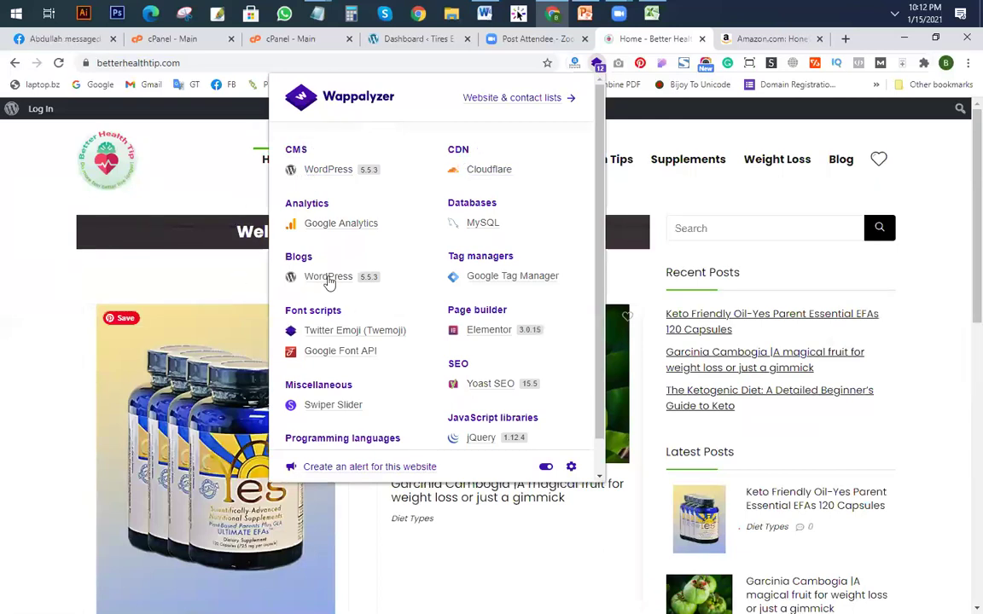
{"action": "scroll", "coordinate": [453, 367], "scroll_direction": "down", "scroll_amount": 1}
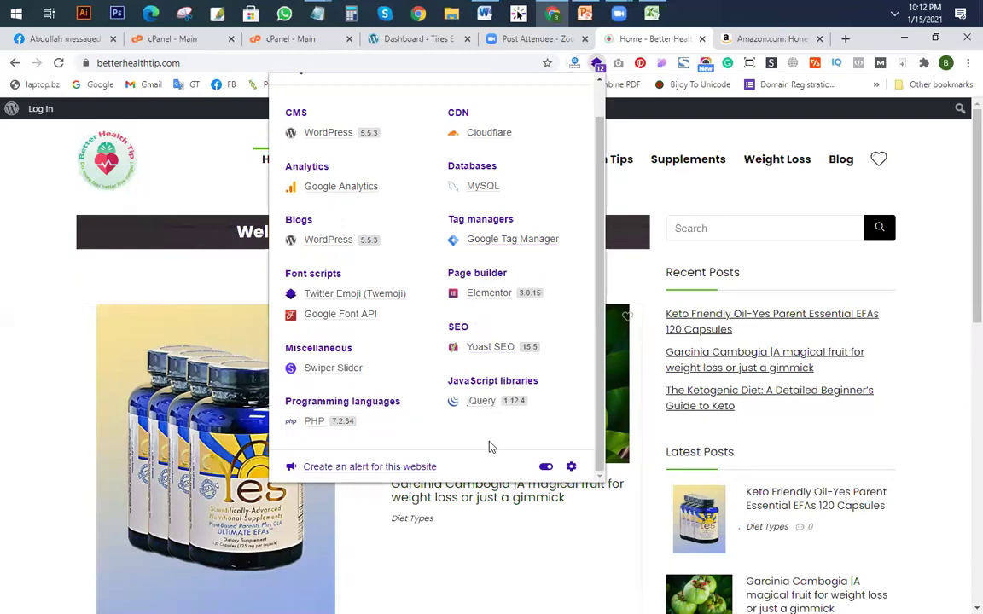
{"action": "left_click", "coordinate": [17, 183]}
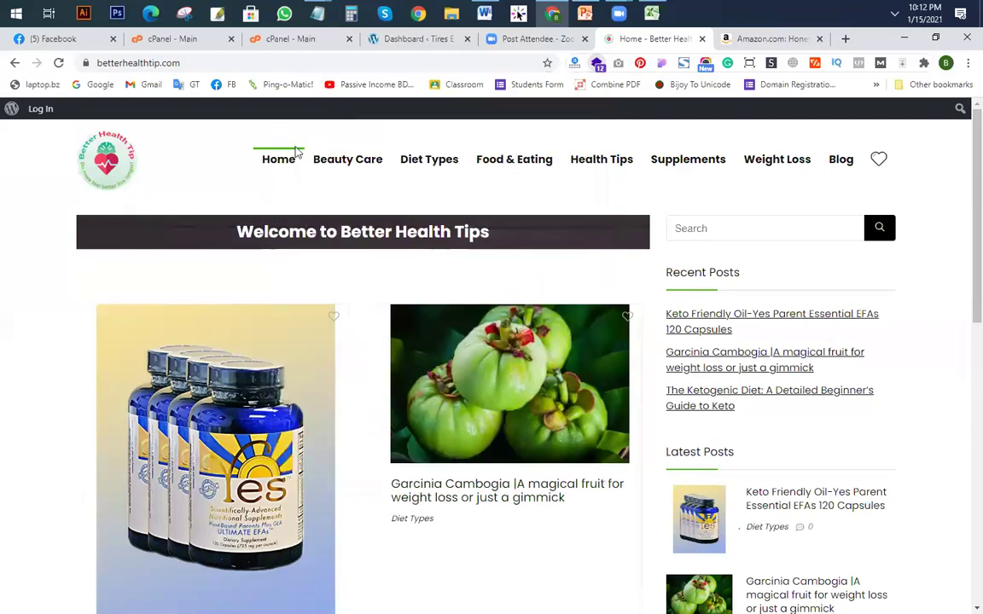
Confirm in WhatRuns that betterhealthtip.com runs Apache 2.4.7 with the Poppins font, then close the details
{"action": "left_click", "coordinate": [815, 64]}
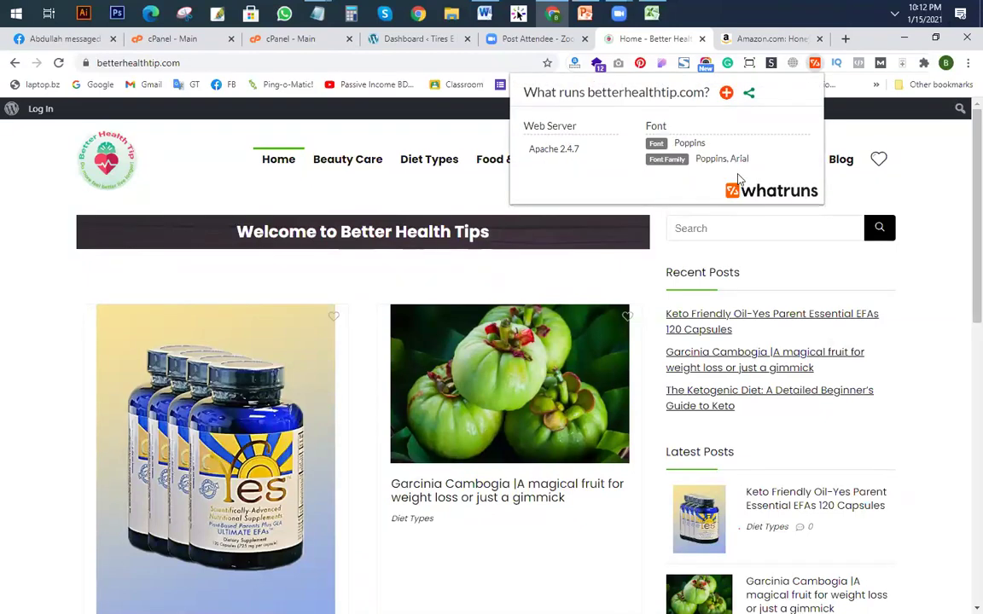
{"action": "left_click", "coordinate": [815, 64]}
{"action": "left_click", "coordinate": [816, 64]}
{"action": "left_click", "coordinate": [188, 203]}
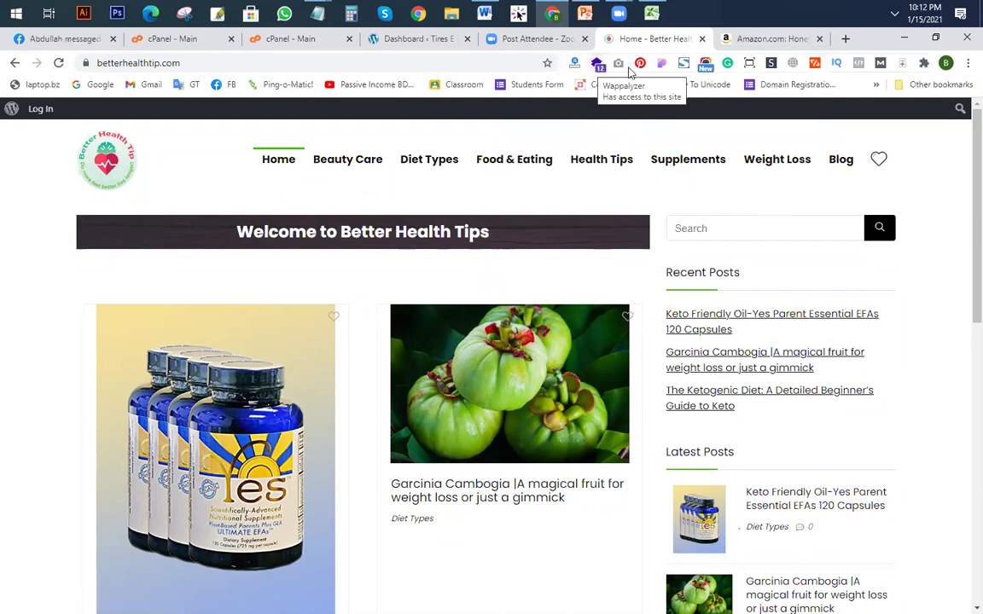
{"action": "scroll", "coordinate": [376, 222], "scroll_direction": "down", "scroll_amount": 2}
{"action": "scroll", "coordinate": [370, 250], "scroll_direction": "up", "scroll_amount": 2}
{"action": "scroll", "coordinate": [370, 250], "scroll_direction": "down", "scroll_amount": 3}
{"action": "scroll", "coordinate": [369, 249], "scroll_direction": "up", "scroll_amount": 3}
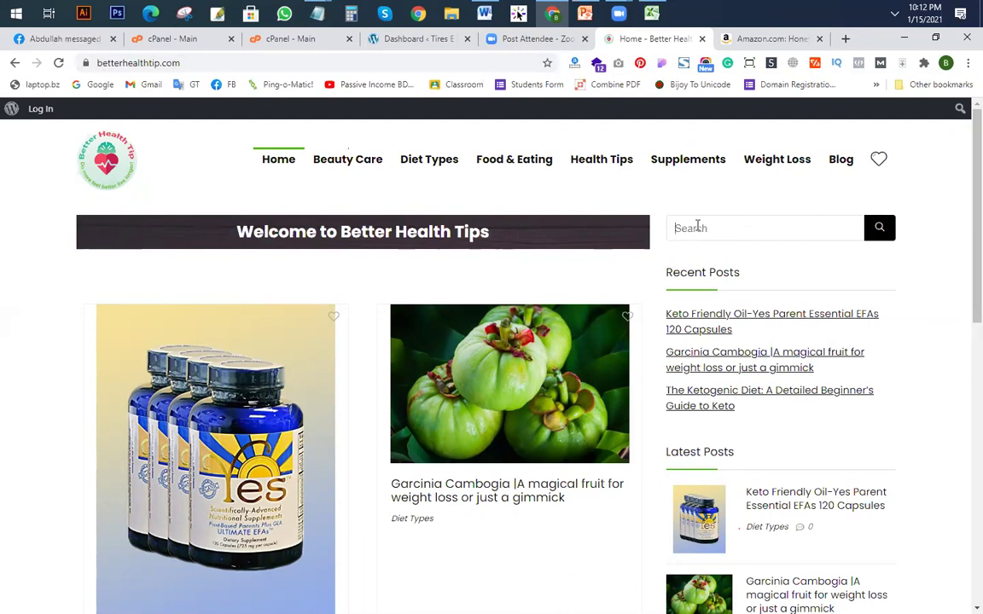
{"action": "left_click", "coordinate": [785, 230]}
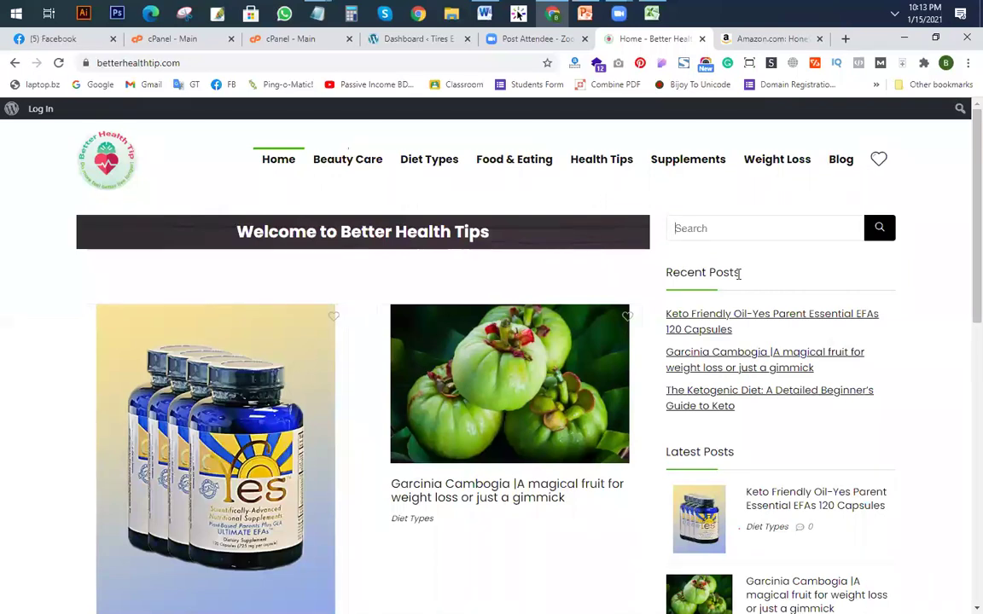
Return to the 'Dashboard < Tires E Deft' tab
{"action": "left_click", "coordinate": [402, 40]}
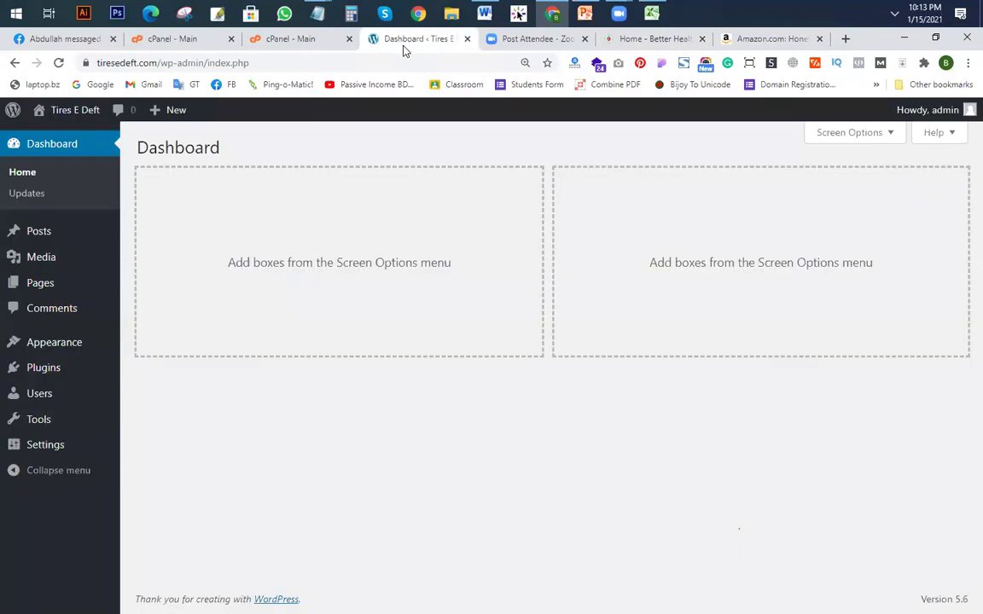
Open the Tires E Deft public site in a new browser tab and switch to it
{"action": "mouse_move", "coordinate": [53, 112]}
{"action": "right_click", "coordinate": [76, 137]}
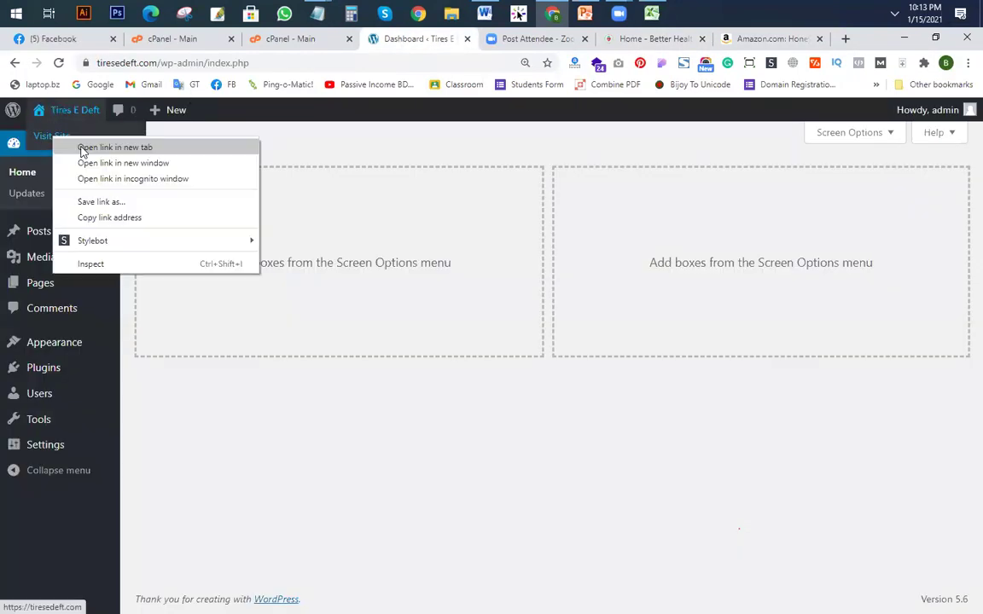
{"action": "left_click", "coordinate": [85, 147]}
{"action": "left_click", "coordinate": [472, 35]}
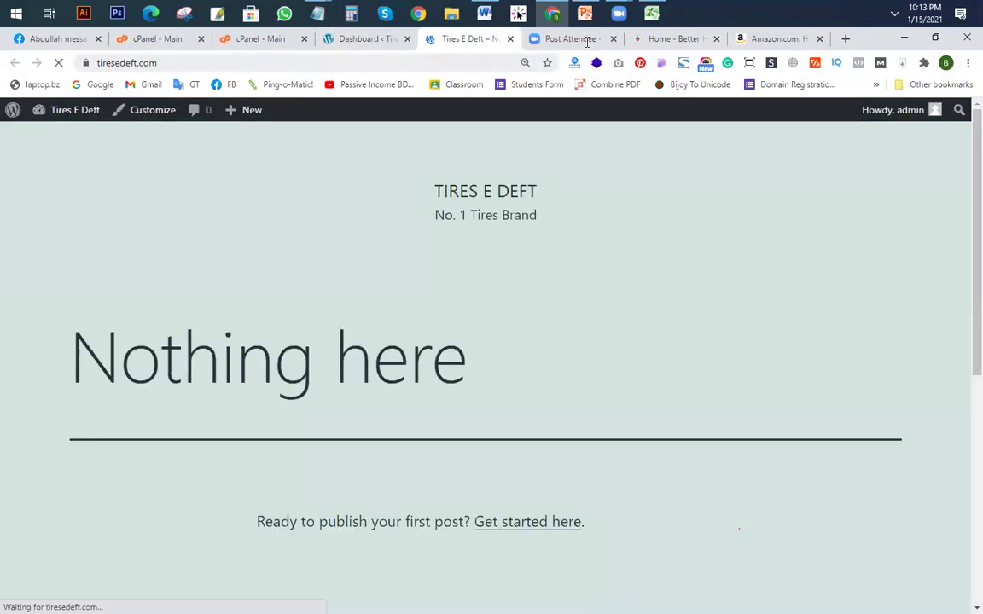
{"action": "left_click", "coordinate": [59, 41]}
{"action": "left_click", "coordinate": [563, 39]}
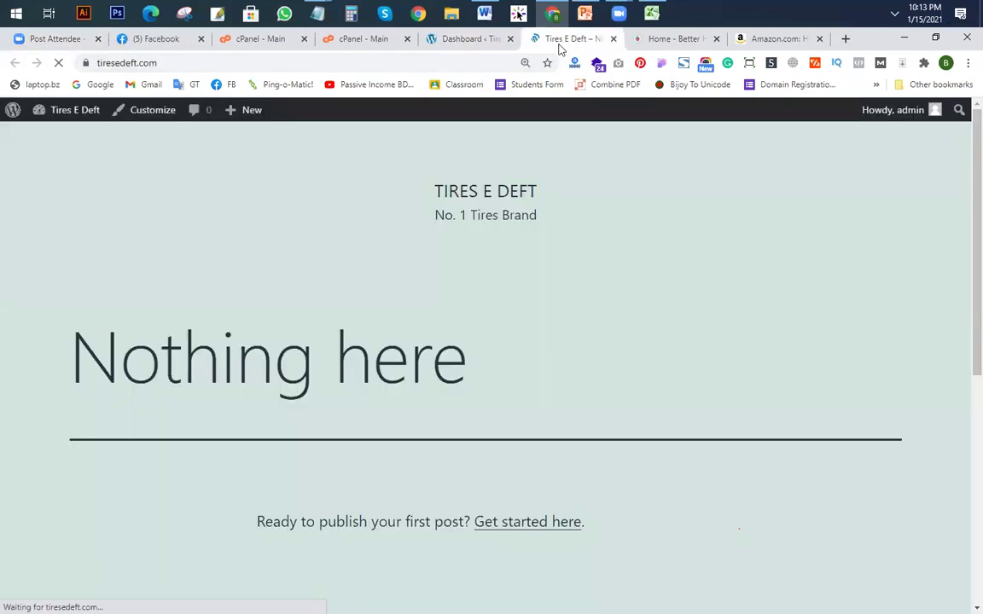
Scroll to the site footer and run a search from its search field
{"action": "scroll", "coordinate": [913, 325], "scroll_direction": "down", "scroll_amount": 5}
{"action": "scroll", "coordinate": [910, 334], "scroll_direction": "up", "scroll_amount": 5}
{"action": "scroll", "coordinate": [512, 427], "scroll_direction": "down", "scroll_amount": 5}
{"action": "left_click", "coordinate": [136, 350]}
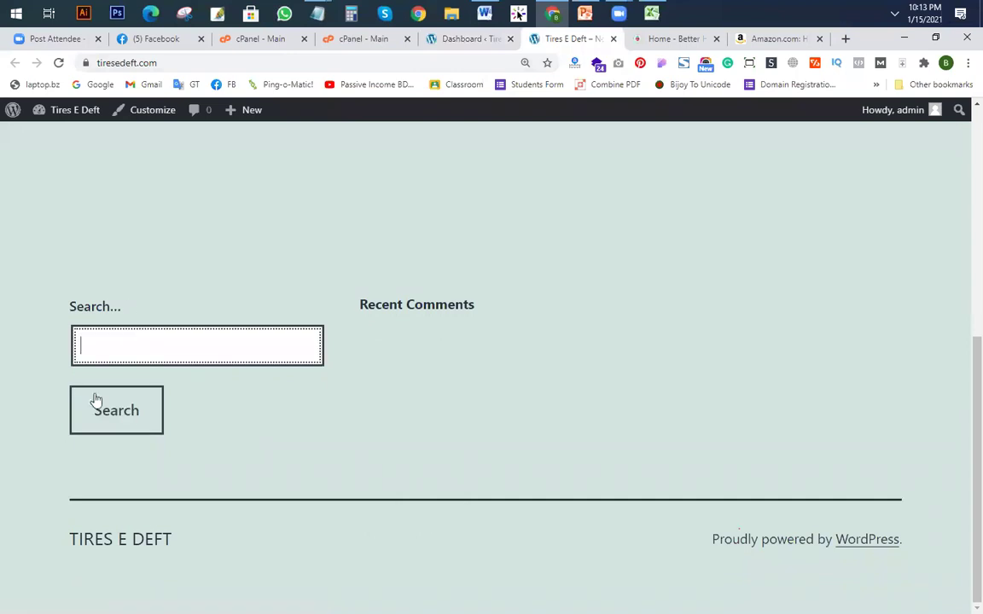
{"action": "left_click", "coordinate": [136, 412]}
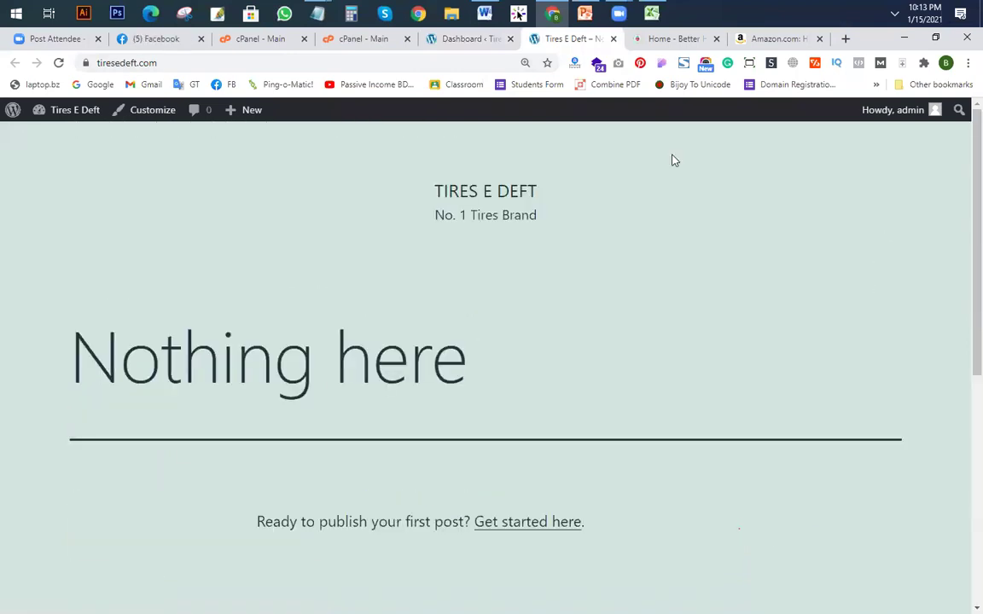
Check the Better Health Tips and Tires E Deft tabs, ending back on the WordPress dashboard tab
{"action": "left_click", "coordinate": [465, 40]}
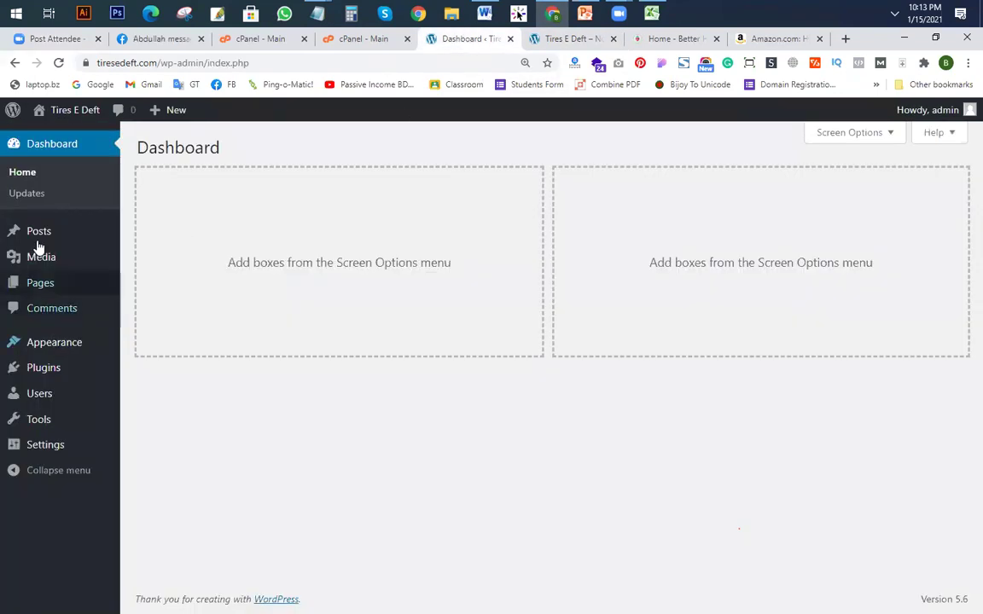
{"action": "mouse_move", "coordinate": [69, 348]}
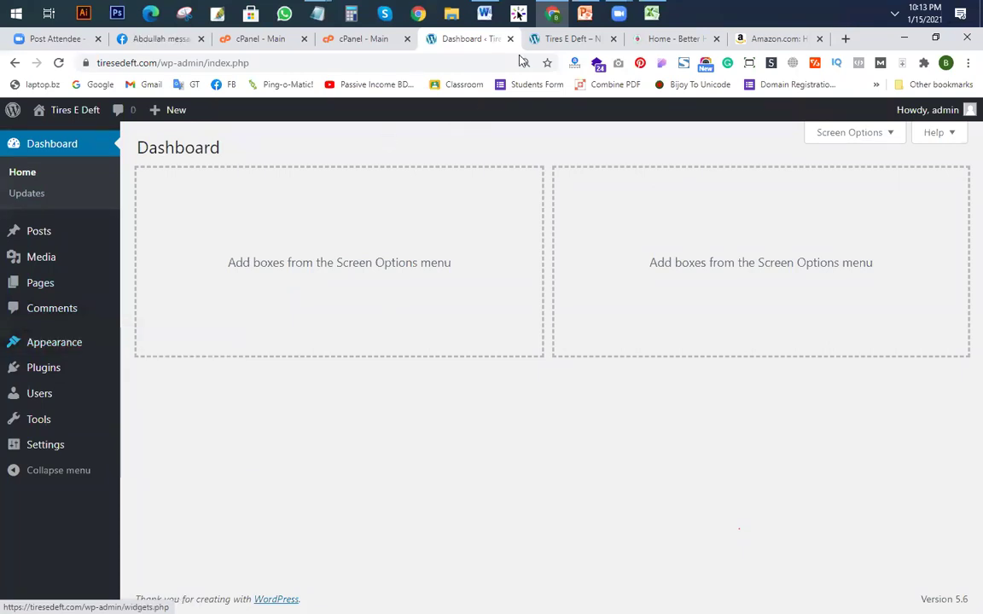
{"action": "left_click", "coordinate": [682, 38]}
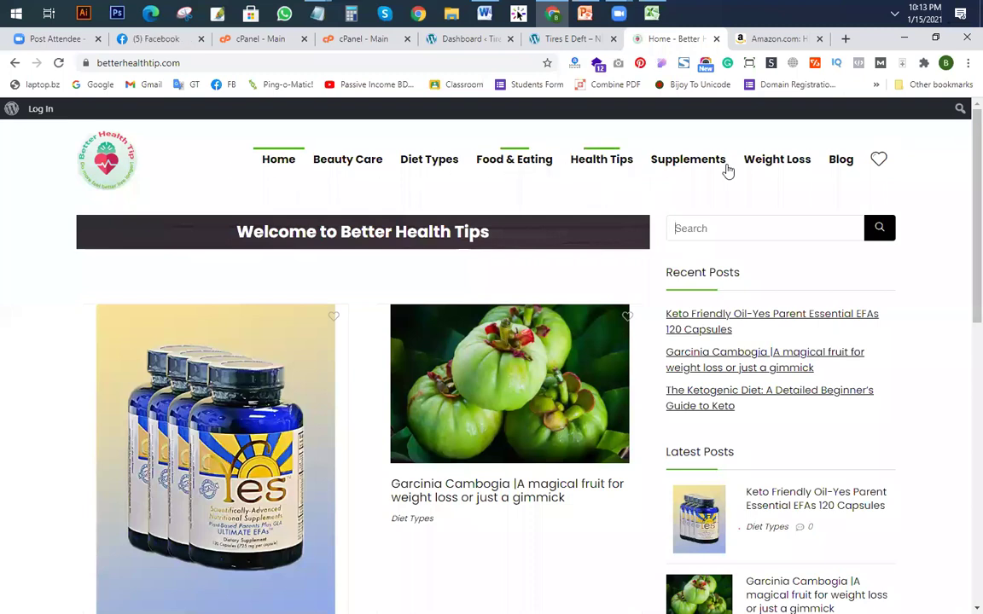
{"action": "left_click", "coordinate": [566, 39]}
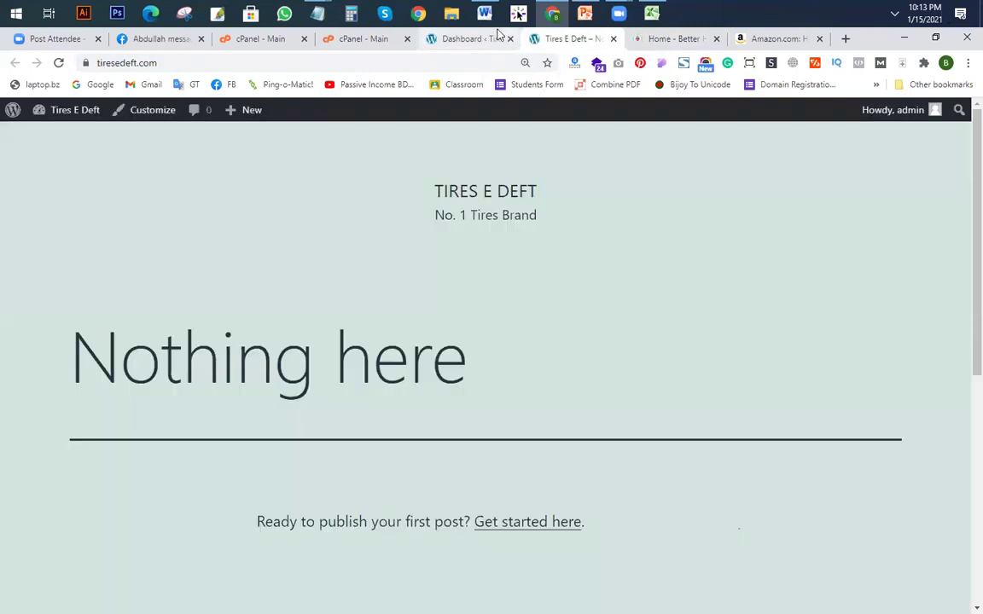
{"action": "left_click", "coordinate": [467, 39]}
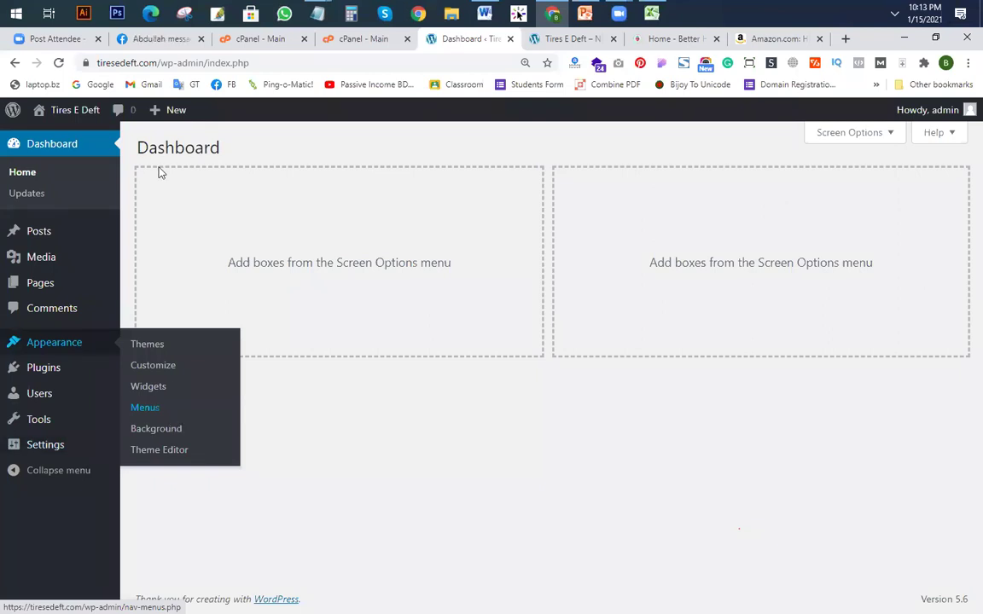
{"action": "left_click", "coordinate": [154, 430]}
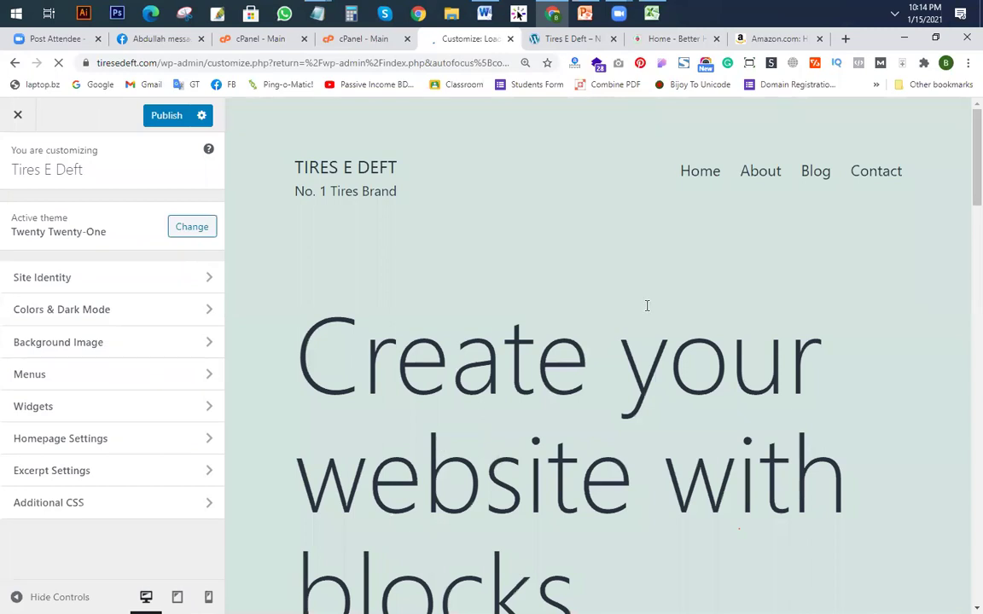
{"action": "scroll", "coordinate": [590, 412], "scroll_direction": "down", "scroll_amount": 10}
{"action": "scroll", "coordinate": [564, 445], "scroll_direction": "down", "scroll_amount": 8}
{"action": "scroll", "coordinate": [525, 442], "scroll_direction": "up", "scroll_amount": 12}
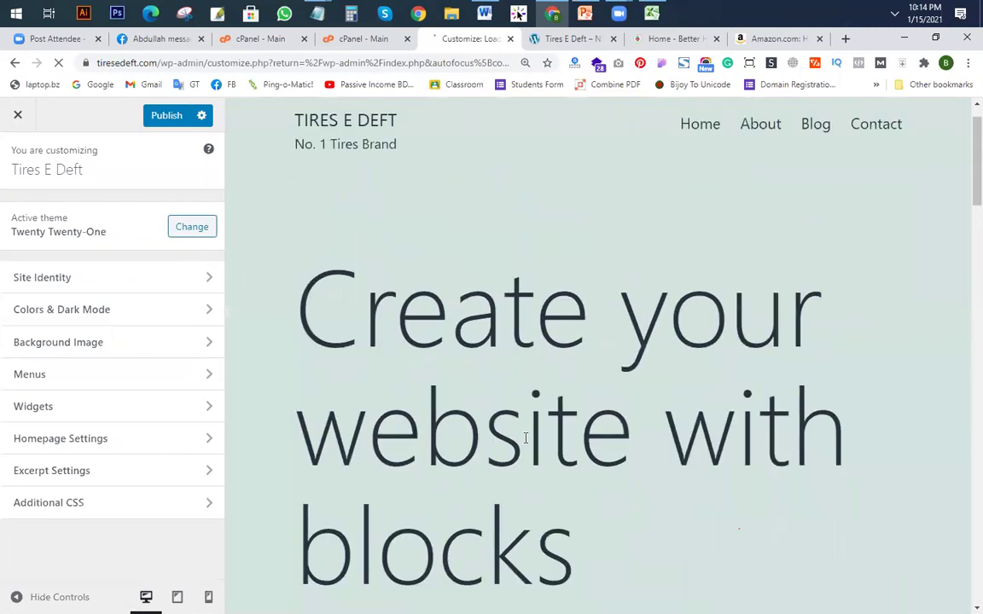
{"action": "scroll", "coordinate": [559, 342], "scroll_direction": "down", "scroll_amount": 5}
{"action": "scroll", "coordinate": [605, 282], "scroll_direction": "down", "scroll_amount": 15}
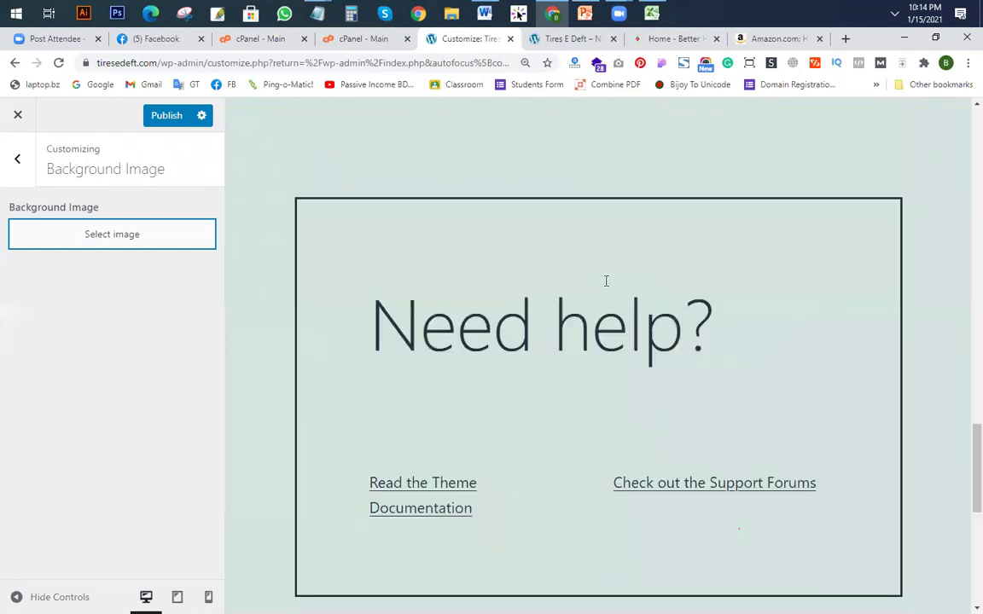
{"action": "scroll", "coordinate": [605, 292], "scroll_direction": "up", "scroll_amount": 5}
{"action": "left_click", "coordinate": [16, 116]}
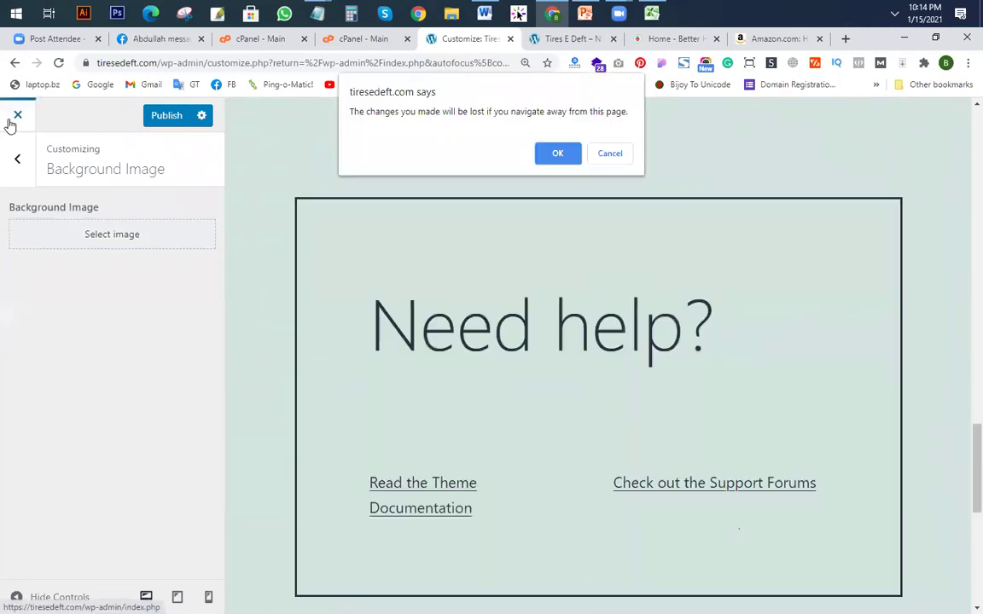
{"action": "left_click", "coordinate": [564, 159]}
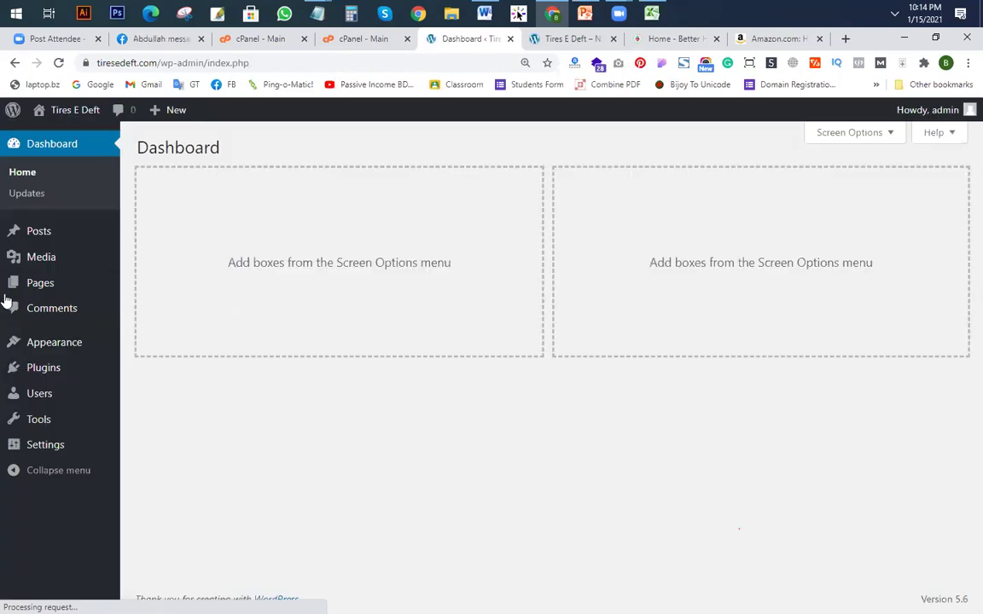
{"action": "mouse_move", "coordinate": [49, 372]}
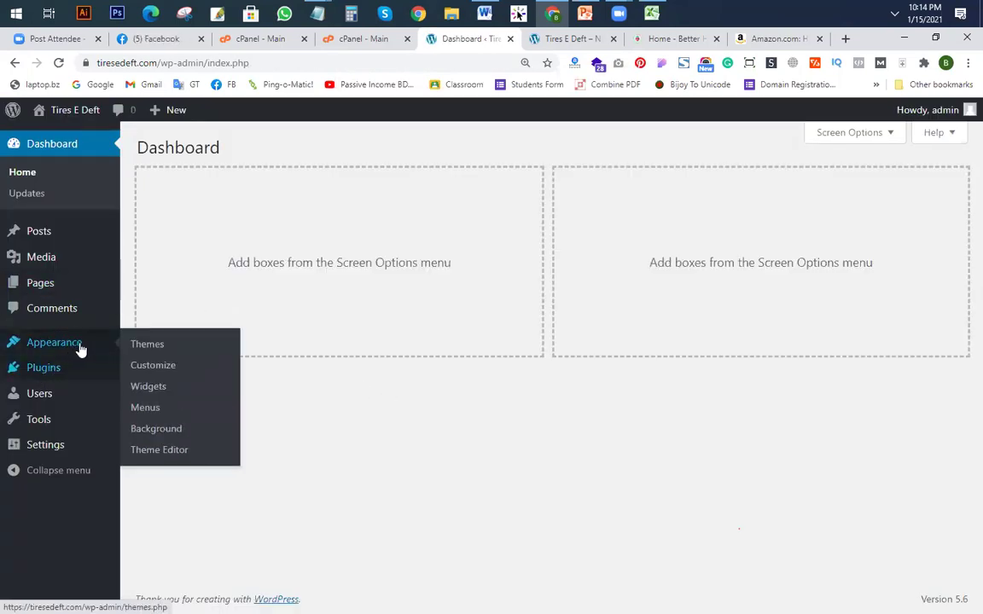
{"action": "left_click", "coordinate": [154, 369]}
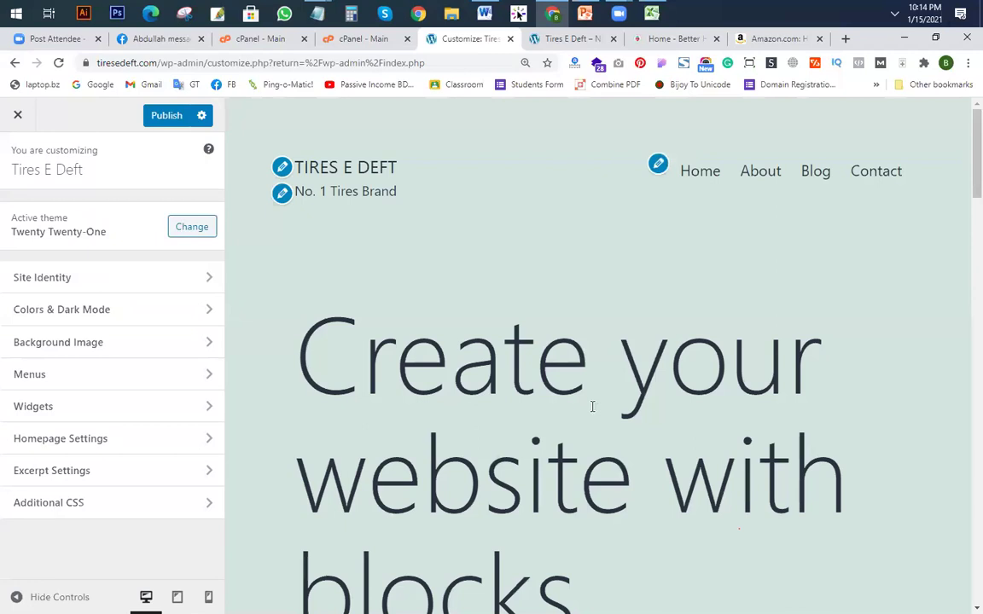
{"action": "scroll", "coordinate": [623, 359], "scroll_direction": "down", "scroll_amount": 4}
{"action": "scroll", "coordinate": [655, 308], "scroll_direction": "down", "scroll_amount": 8}
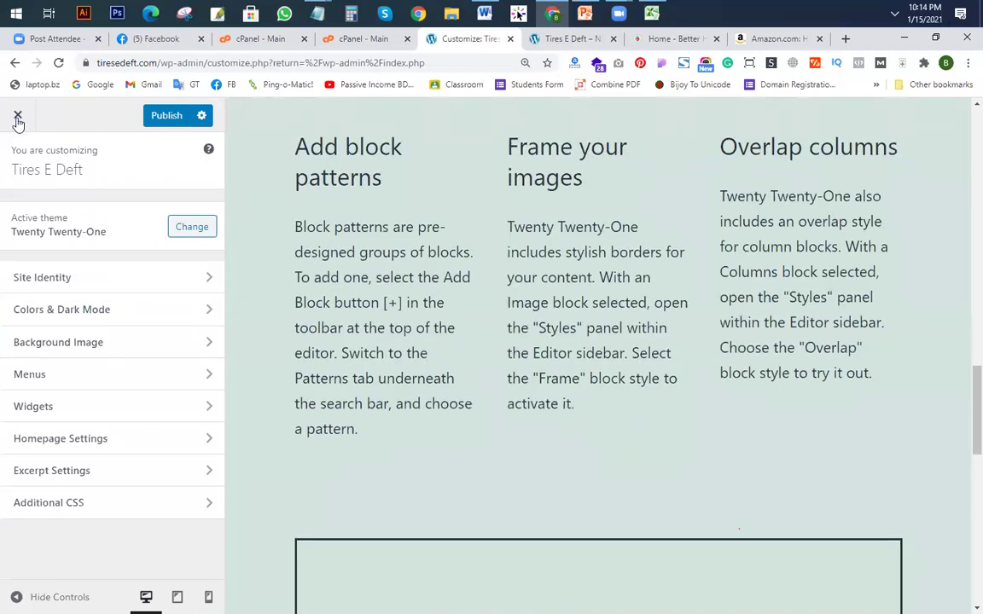
{"action": "left_click", "coordinate": [17, 114]}
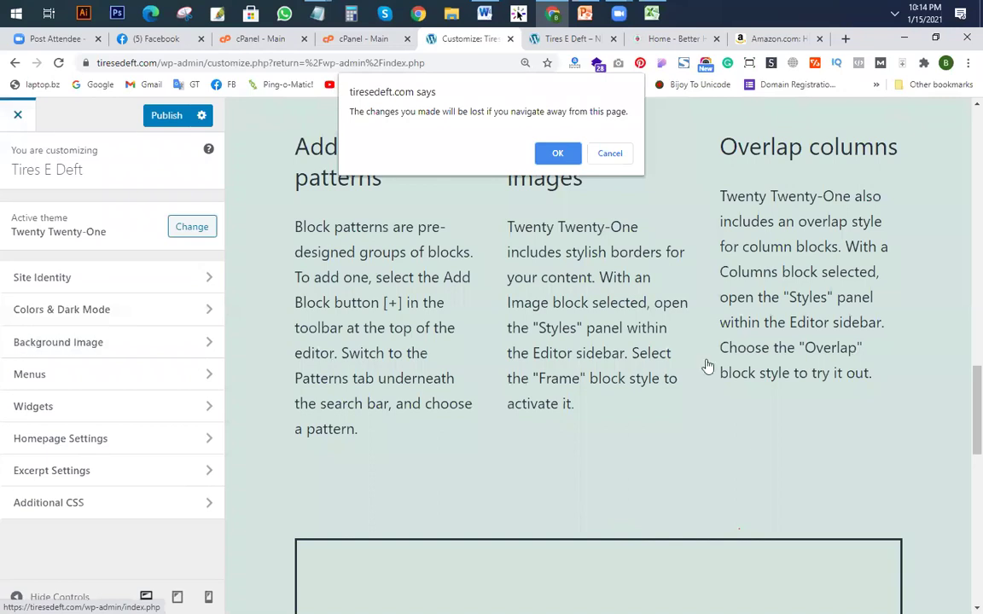
{"action": "left_click", "coordinate": [556, 155]}
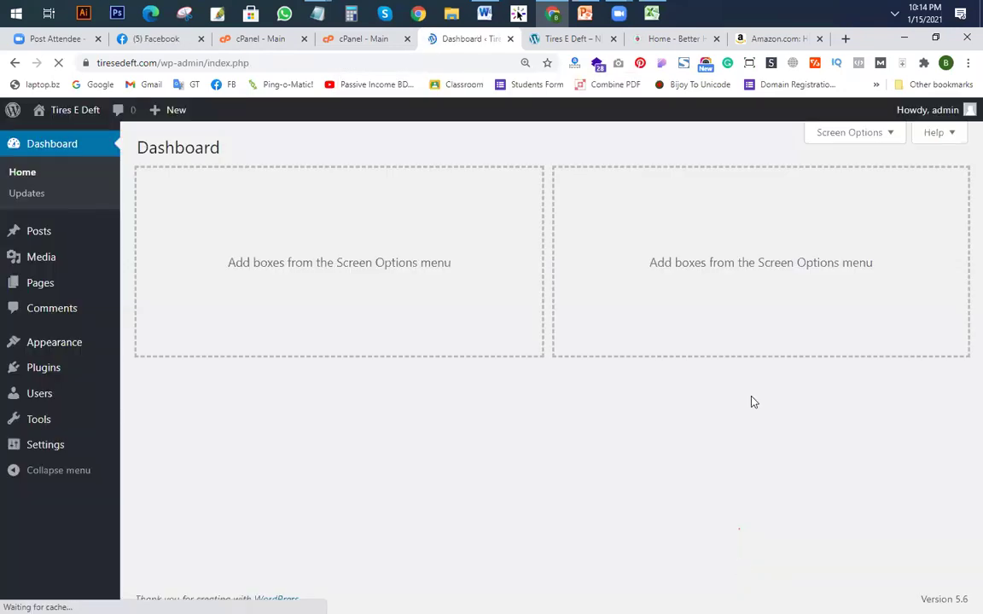
{"action": "mouse_move", "coordinate": [25, 344]}
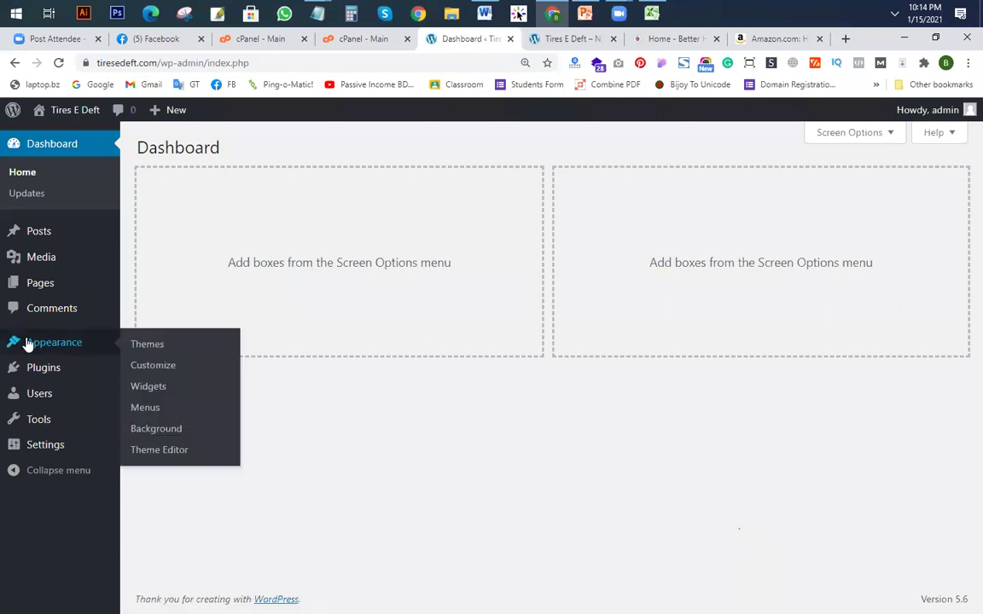
Open the Theme File Editor, accepting the direct-editing warning
{"action": "left_click", "coordinate": [162, 451]}
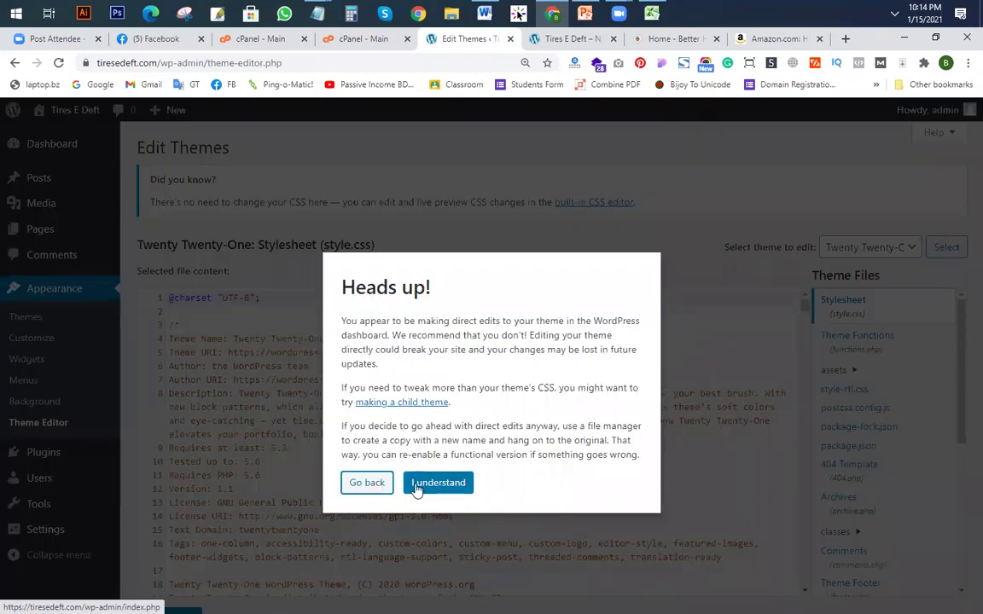
{"action": "left_click", "coordinate": [438, 483]}
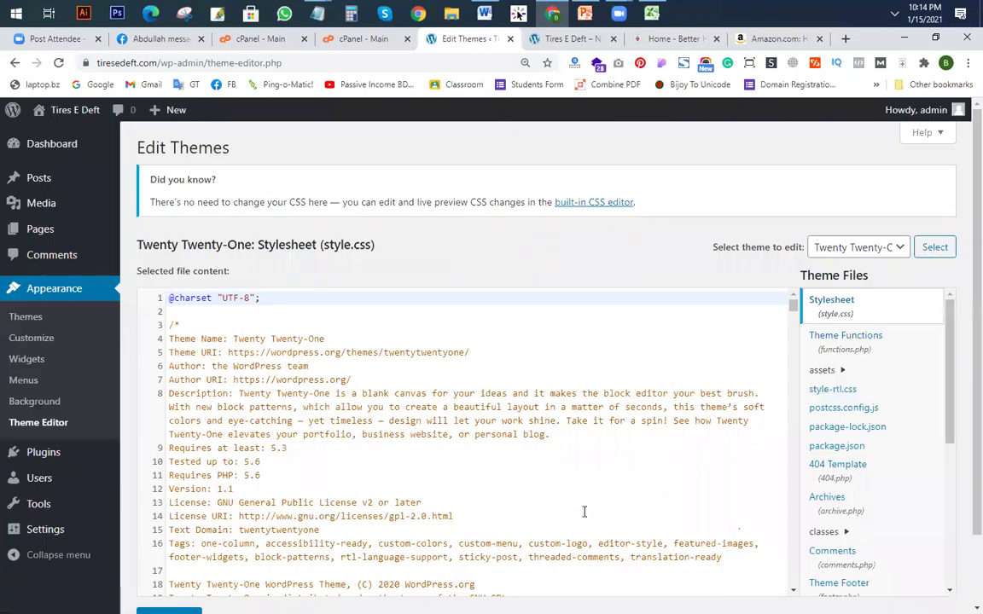
{"action": "scroll", "coordinate": [832, 460], "scroll_direction": "down", "scroll_amount": 6}
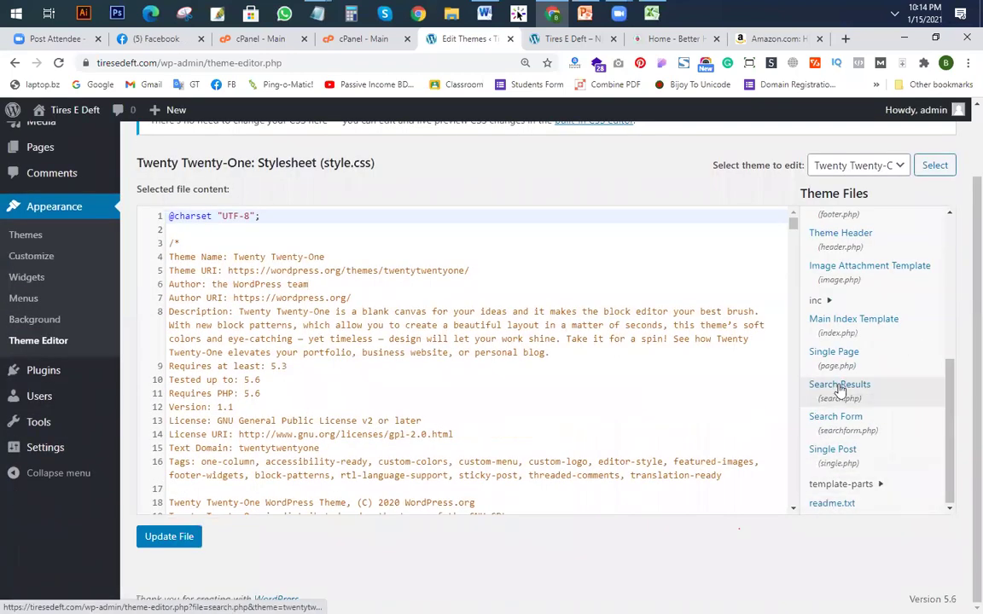
{"action": "scroll", "coordinate": [854, 409], "scroll_direction": "up", "scroll_amount": 2}
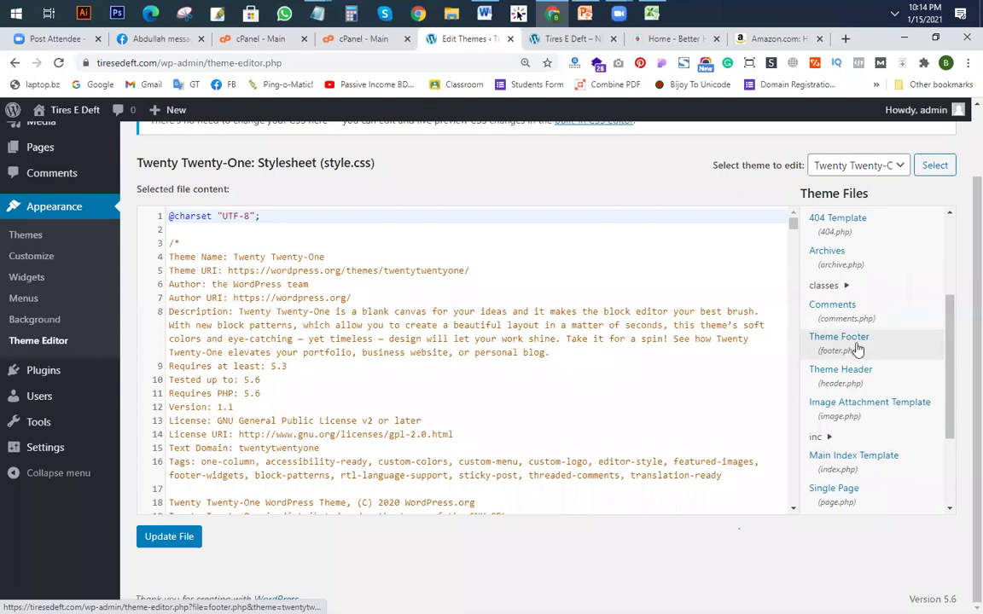
{"action": "scroll", "coordinate": [857, 342], "scroll_direction": "up", "scroll_amount": 3}
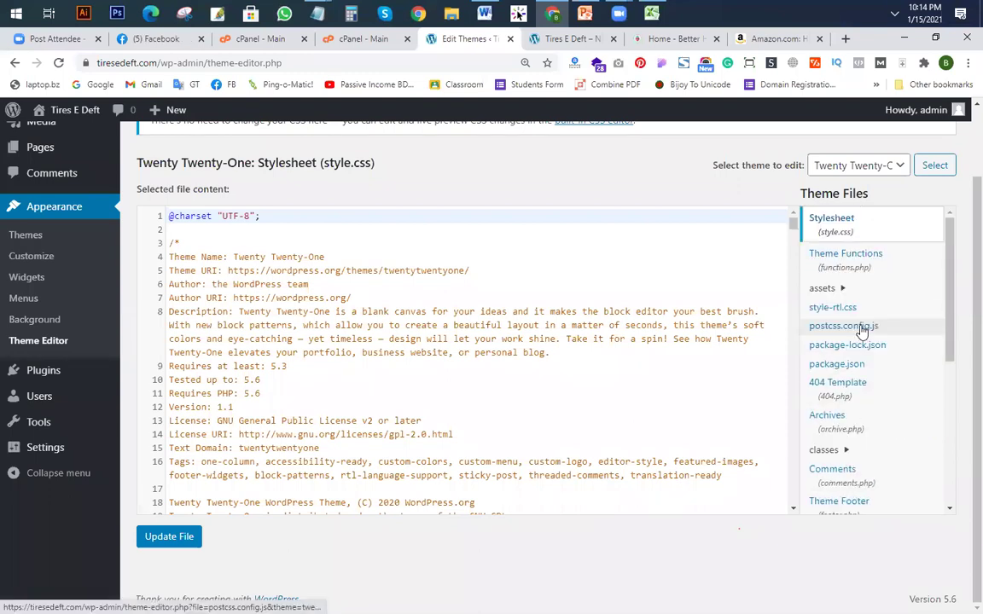
{"action": "scroll", "coordinate": [863, 390], "scroll_direction": "down", "scroll_amount": 1}
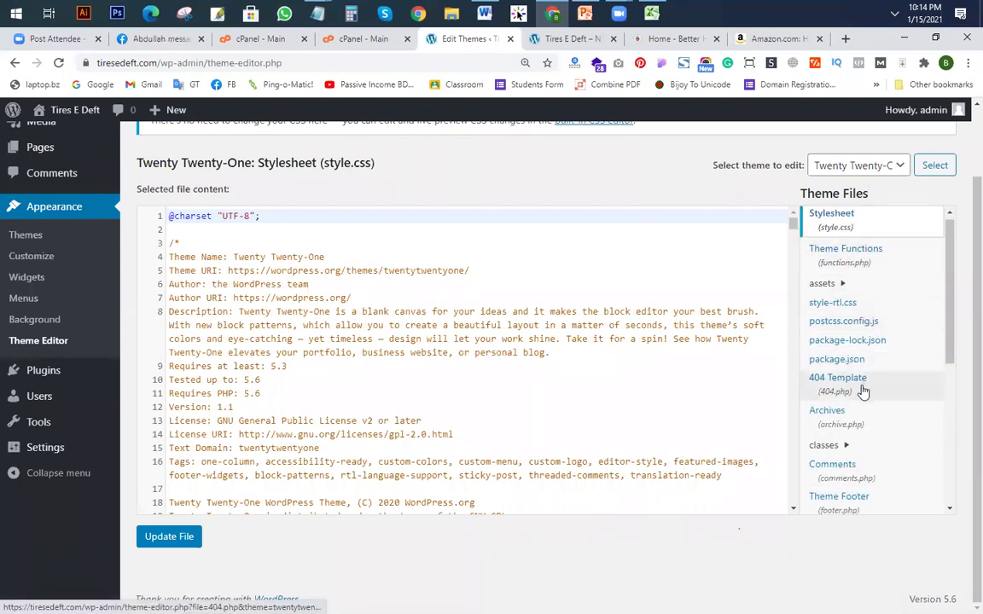
{"action": "scroll", "coordinate": [864, 390], "scroll_direction": "down", "scroll_amount": 2}
In Twenty Twenty-One's header.php, add a blank line after <head>, then head to Appearance
{"action": "left_click", "coordinate": [839, 399]}
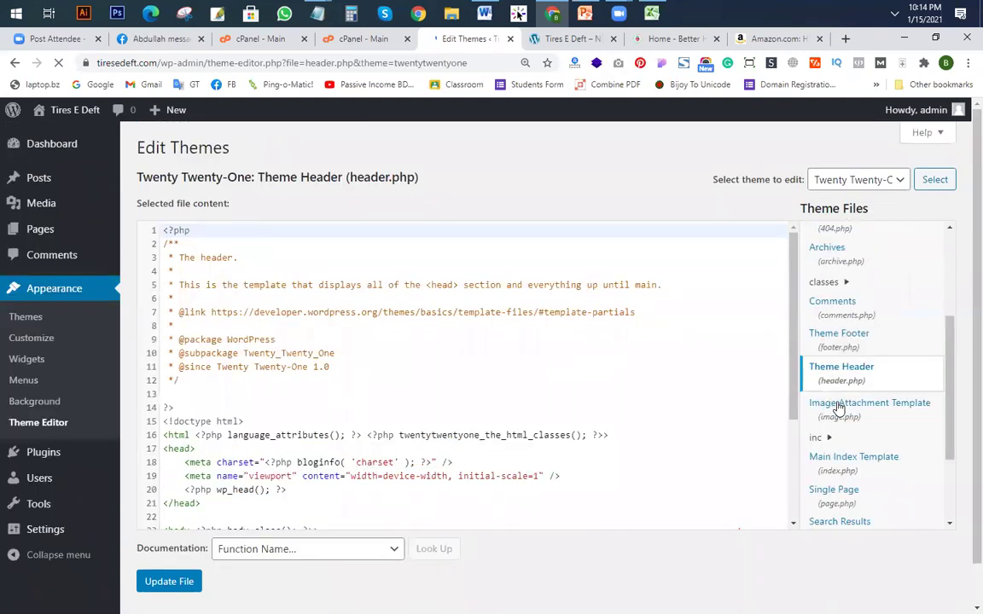
{"action": "left_click", "coordinate": [205, 448]}
{"action": "key", "text": "Return"}
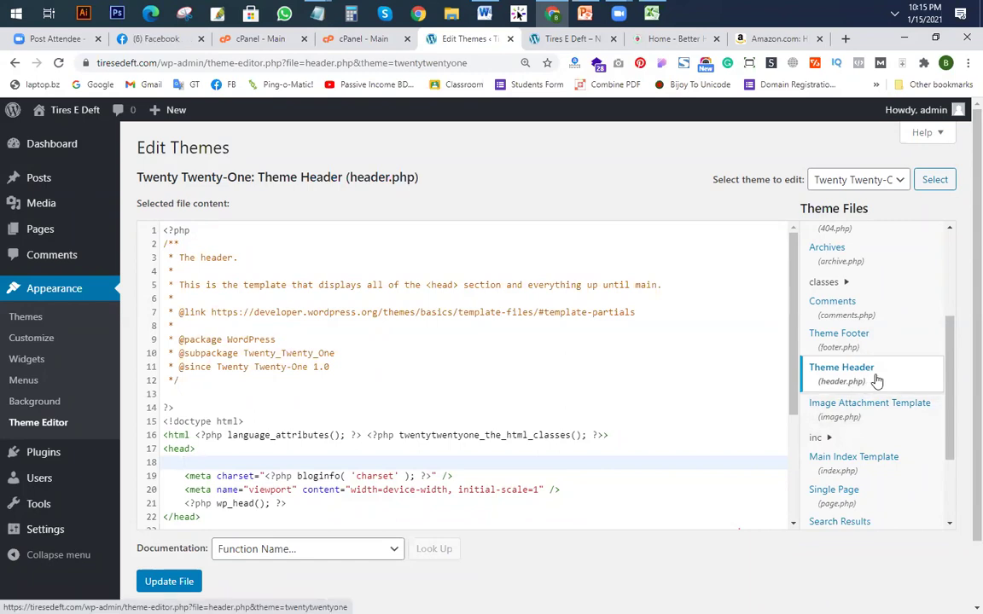
{"action": "scroll", "coordinate": [309, 463], "scroll_direction": "down", "scroll_amount": 2}
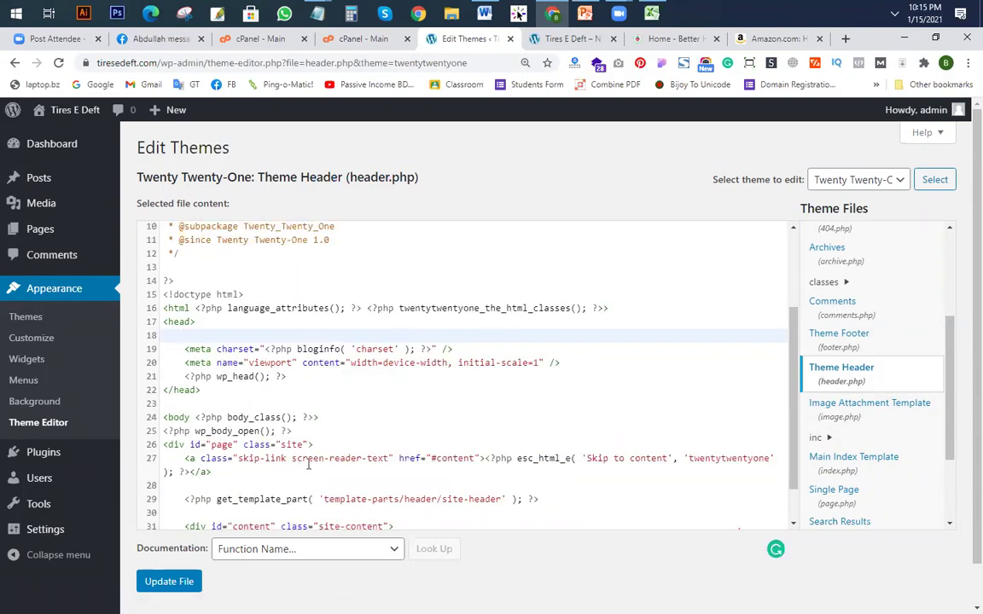
{"action": "scroll", "coordinate": [309, 463], "scroll_direction": "down", "scroll_amount": 1}
{"action": "left_click", "coordinate": [50, 292]}
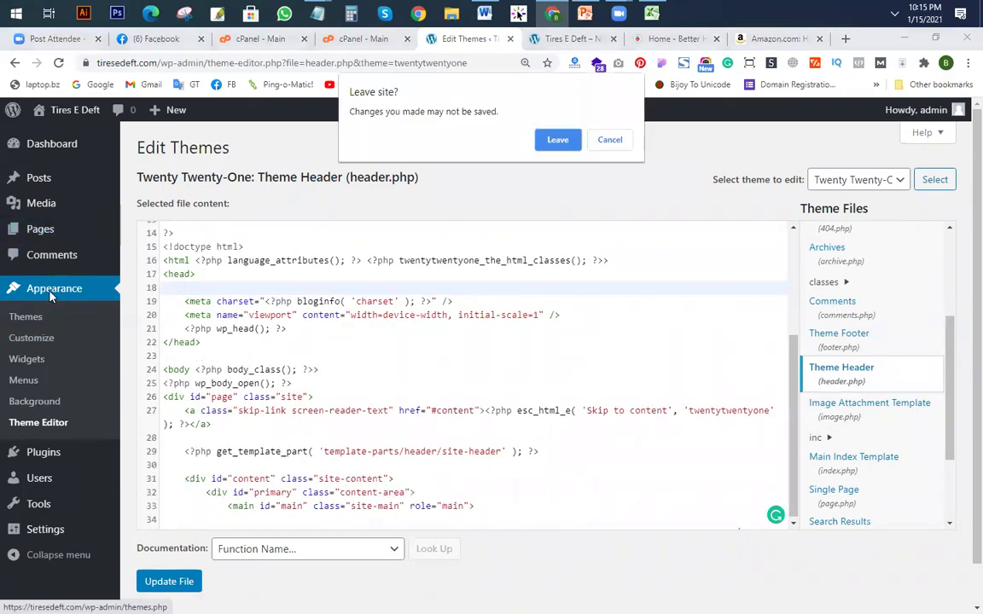
Discard the unsaved header.php change by leaving the editor for the Themes page
{"action": "left_click", "coordinate": [556, 140]}
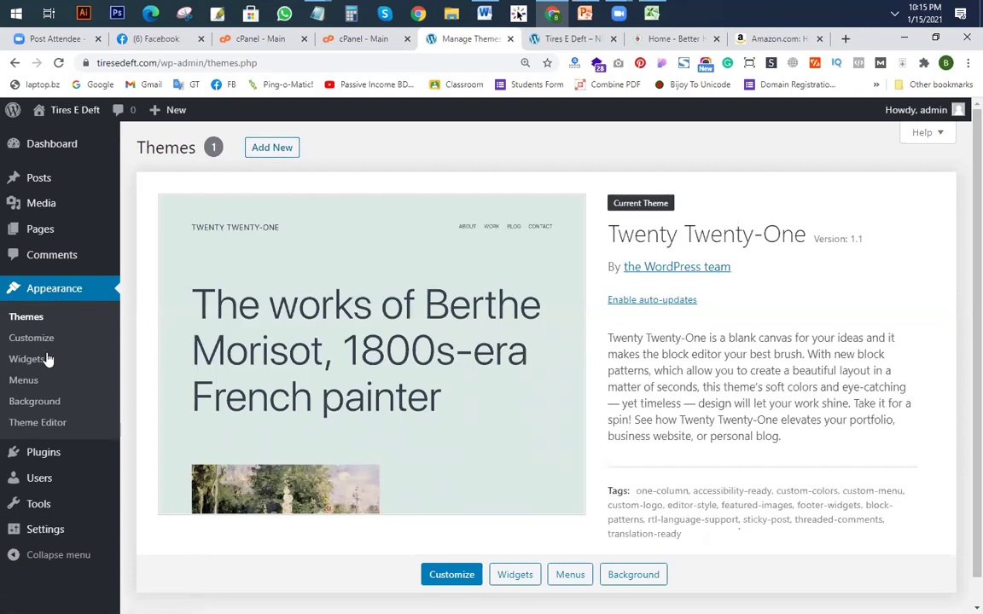
{"action": "mouse_move", "coordinate": [46, 461]}
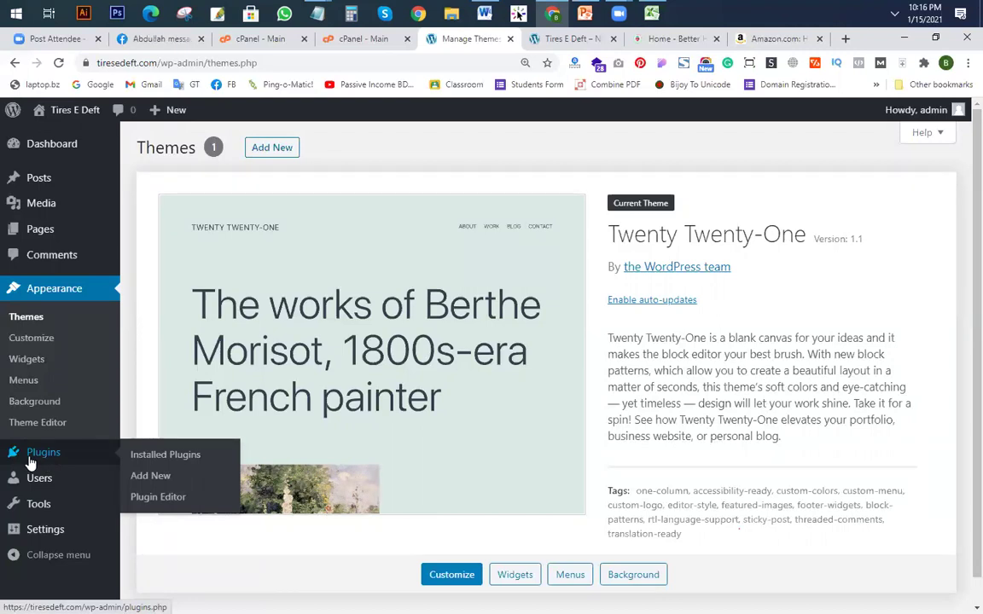
{"action": "mouse_move", "coordinate": [53, 492]}
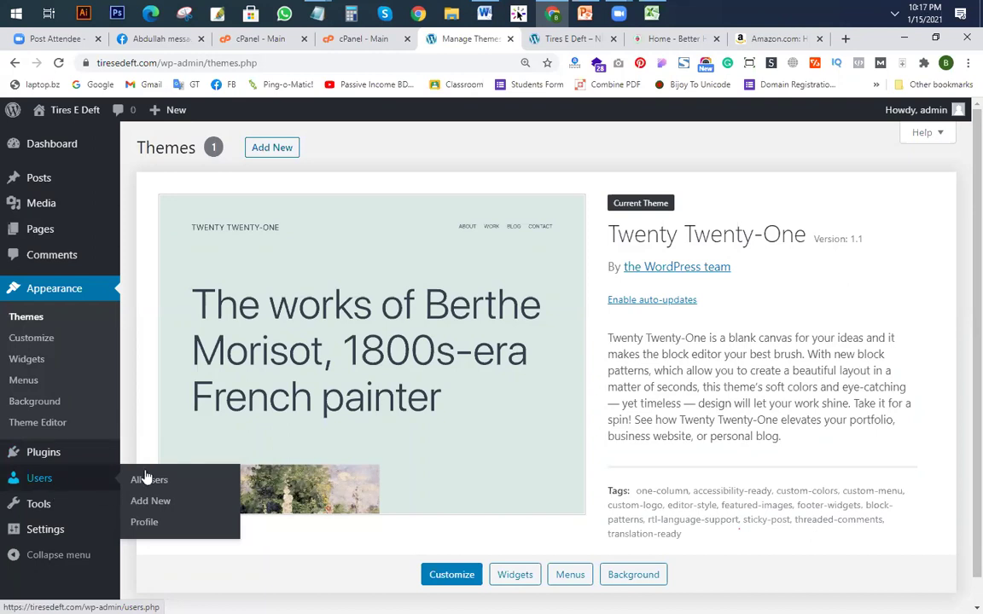
Open the Add New User form and step through its Email, First Name and Website fields
{"action": "left_click", "coordinate": [156, 504]}
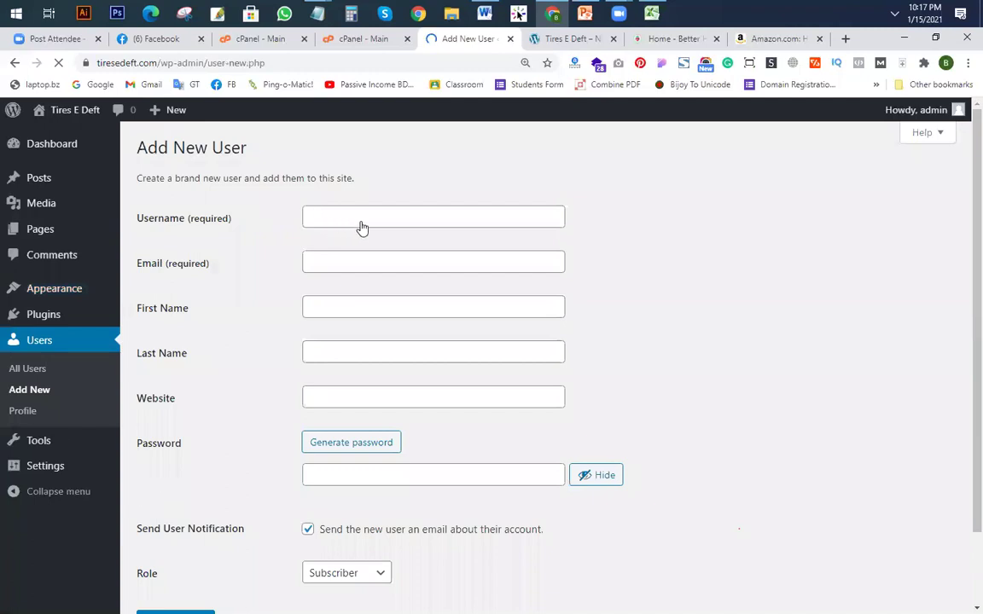
{"action": "left_click", "coordinate": [332, 265]}
{"action": "left_click", "coordinate": [325, 305]}
{"action": "scroll", "coordinate": [342, 349], "scroll_direction": "down", "scroll_amount": 1}
{"action": "left_click", "coordinate": [324, 326]}
{"action": "scroll", "coordinate": [428, 330], "scroll_direction": "up", "scroll_amount": 1}
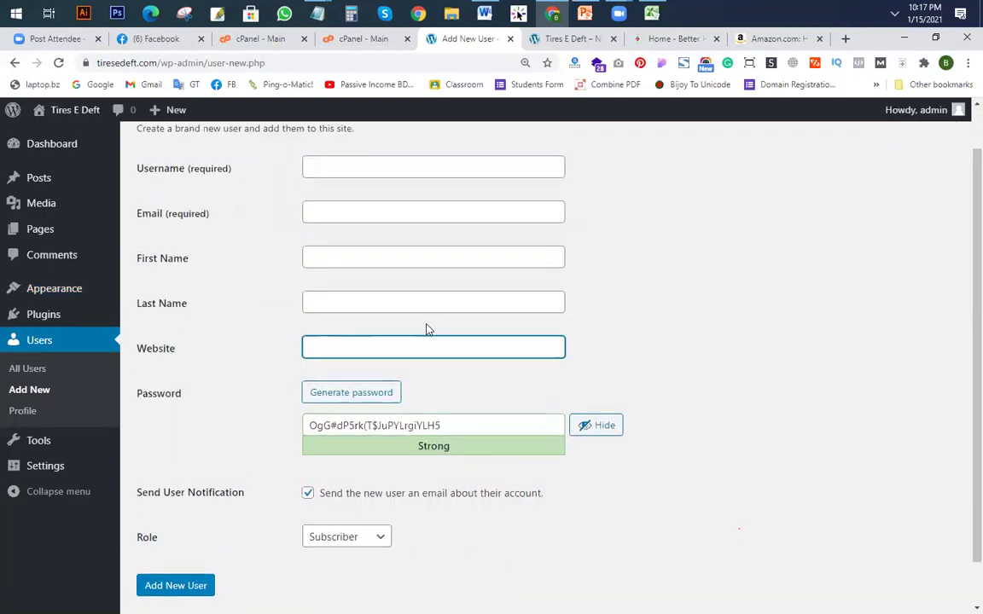
{"action": "scroll", "coordinate": [452, 401], "scroll_direction": "down", "scroll_amount": 2}
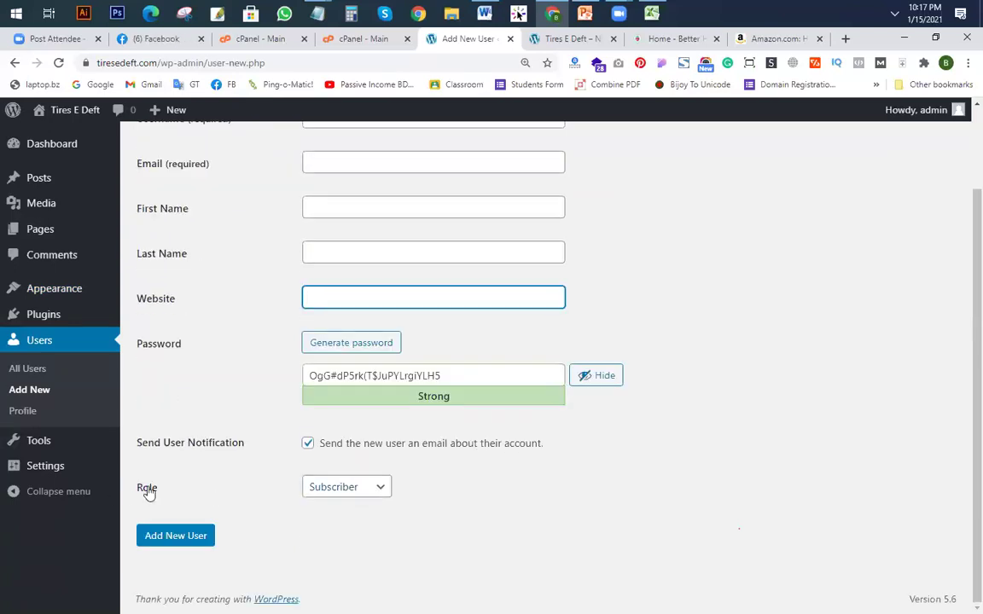
{"action": "scroll", "coordinate": [366, 243], "scroll_direction": "up", "scroll_amount": 1}
{"action": "scroll", "coordinate": [242, 417], "scroll_direction": "down", "scroll_amount": 1}
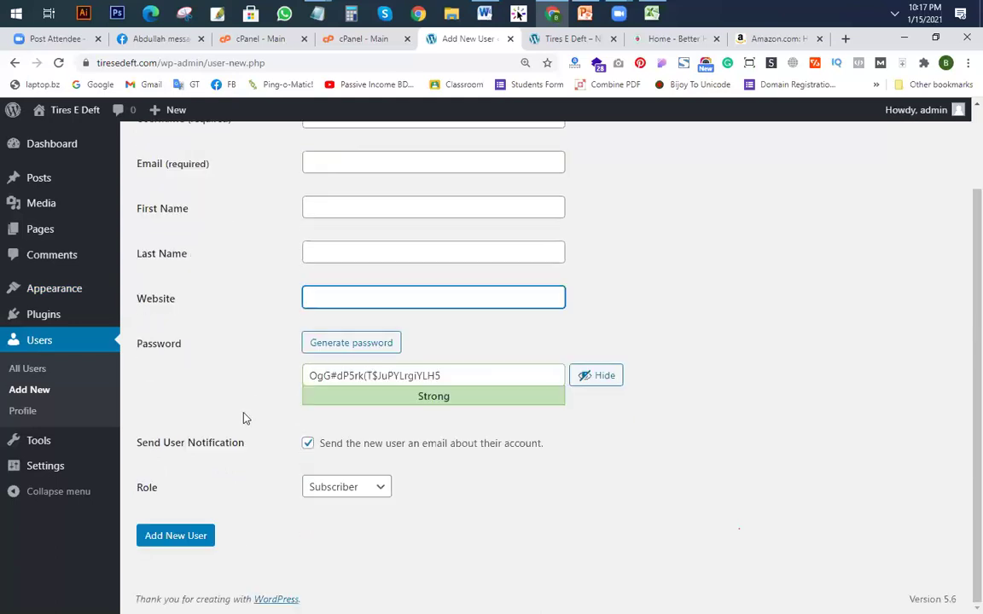
Review the Role dropdown options and leave the role set to Subscriber
{"action": "left_click", "coordinate": [379, 493]}
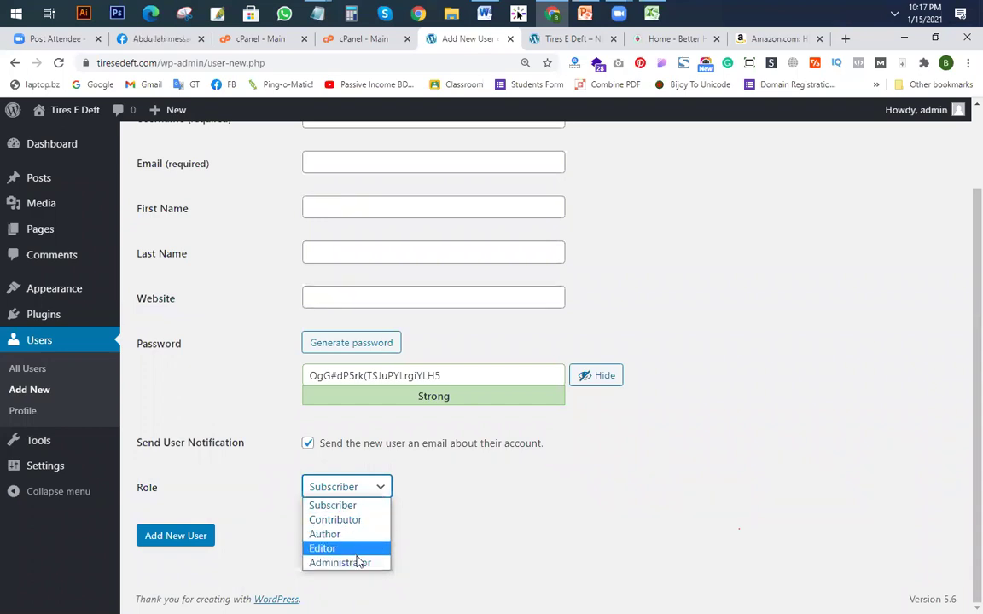
{"action": "scroll", "coordinate": [77, 120], "scroll_direction": "up", "scroll_amount": 2}
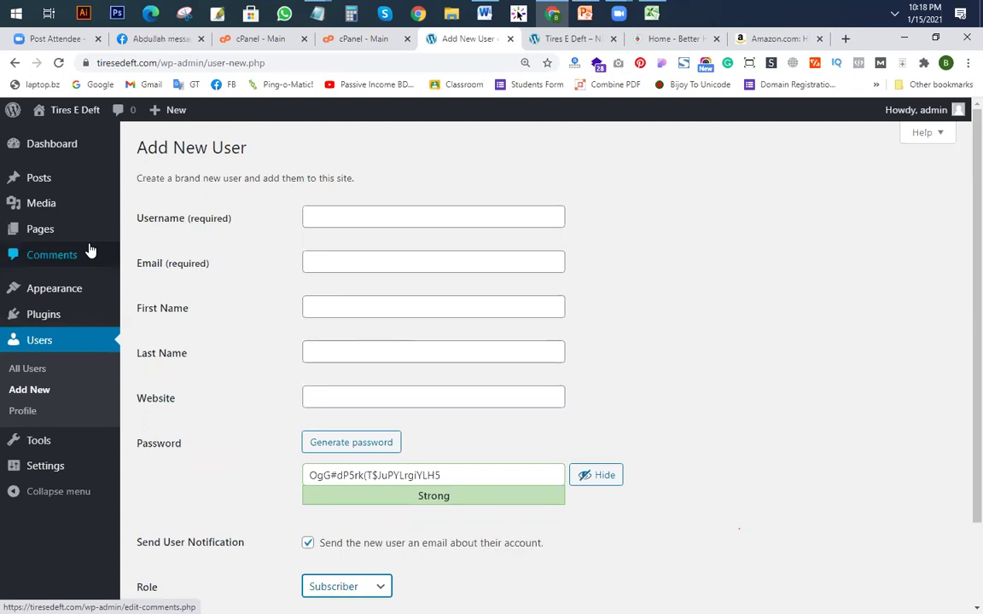
{"action": "scroll", "coordinate": [375, 500], "scroll_direction": "down", "scroll_amount": 2}
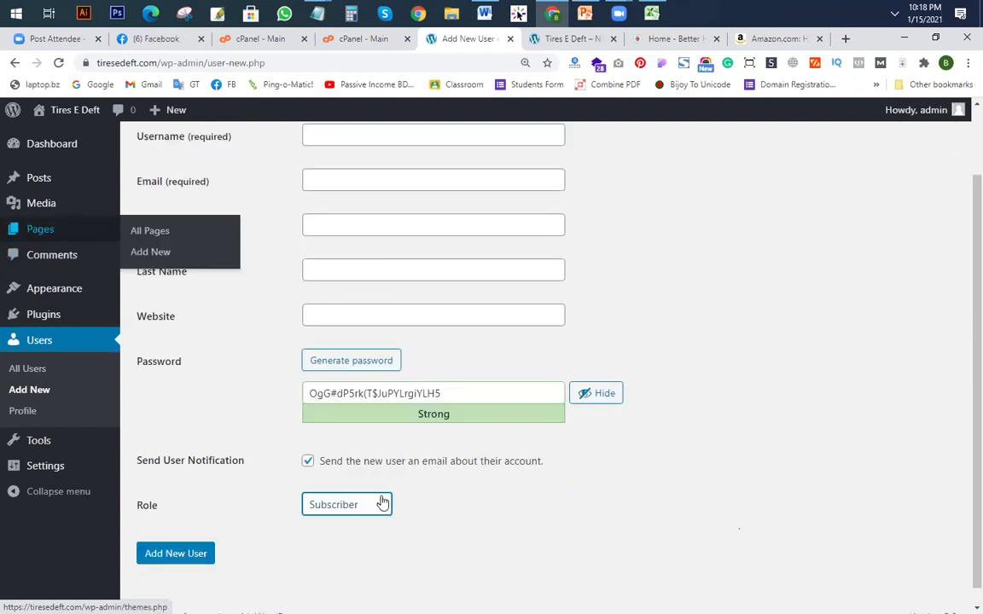
{"action": "left_click", "coordinate": [364, 489]}
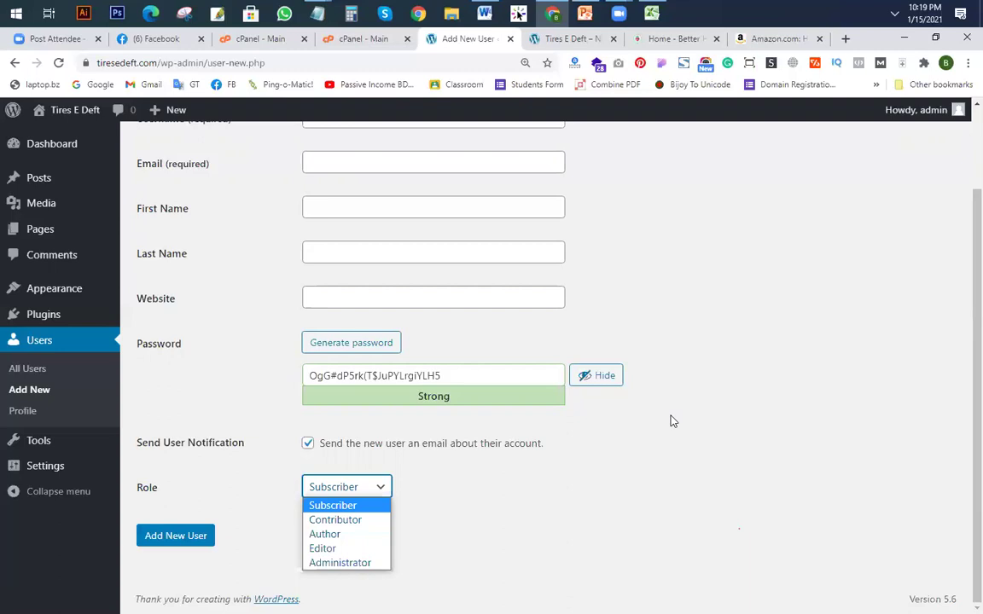
{"action": "left_click", "coordinate": [842, 457]}
{"action": "scroll", "coordinate": [483, 564], "scroll_direction": "up", "scroll_amount": 2}
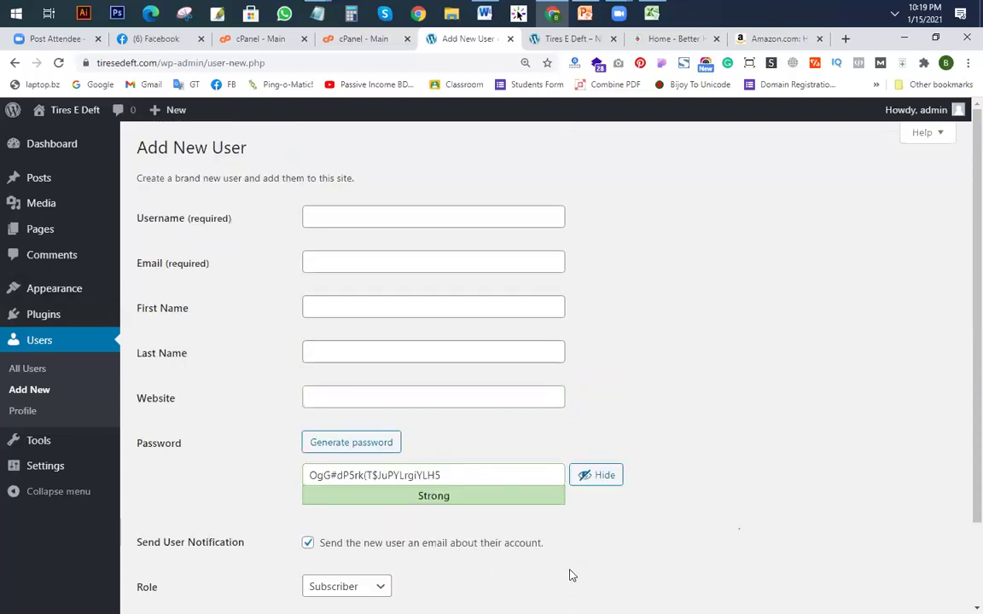
{"action": "left_click", "coordinate": [26, 413]}
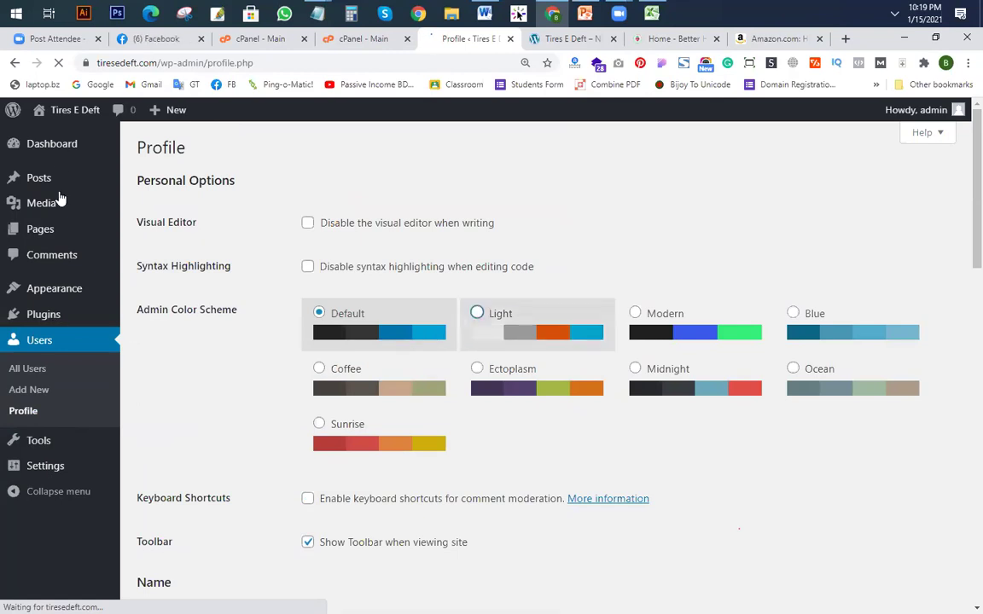
{"action": "left_click", "coordinate": [636, 314]}
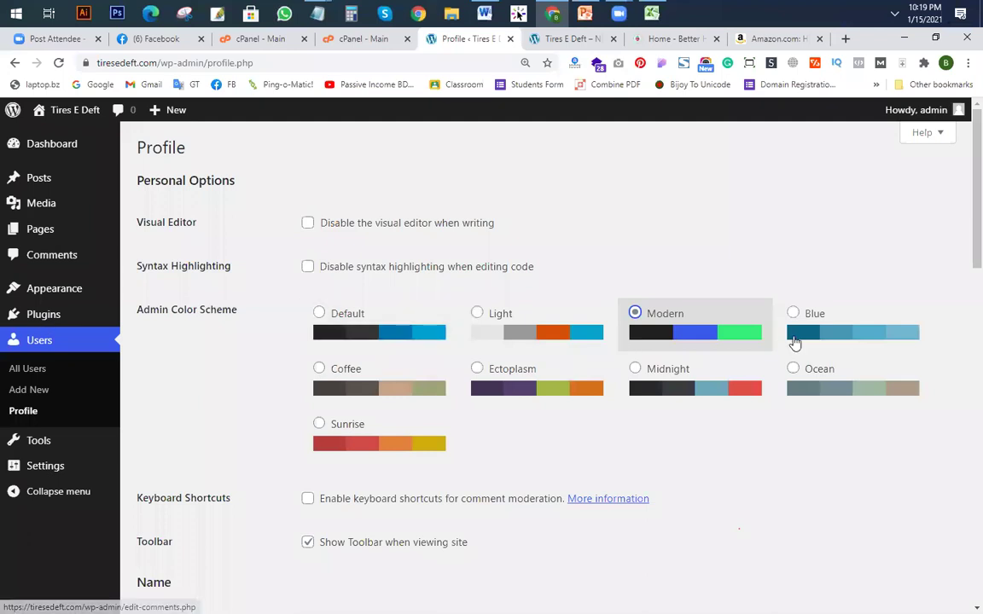
{"action": "left_click", "coordinate": [793, 313]}
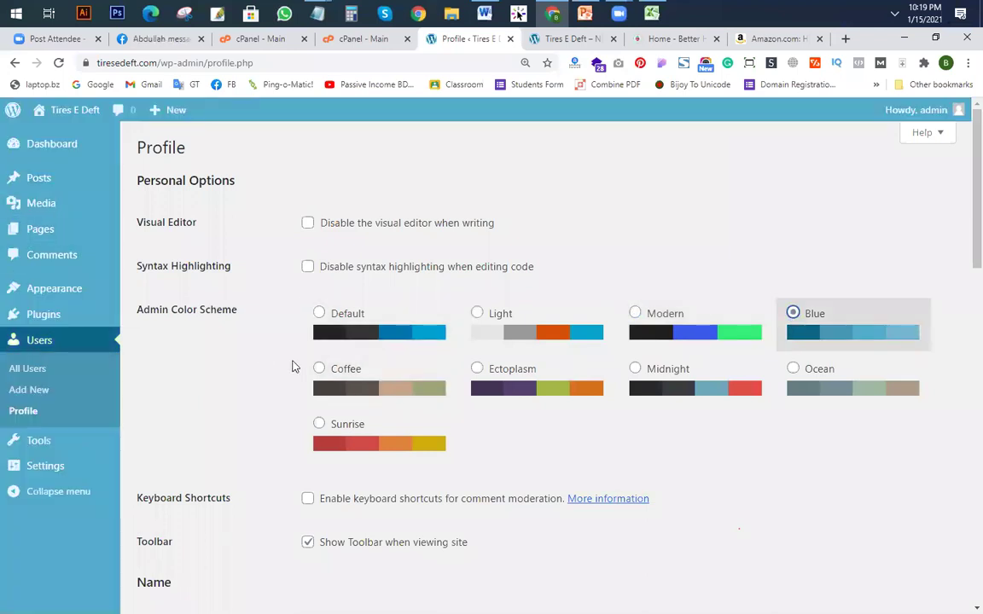
{"action": "left_click", "coordinate": [320, 368]}
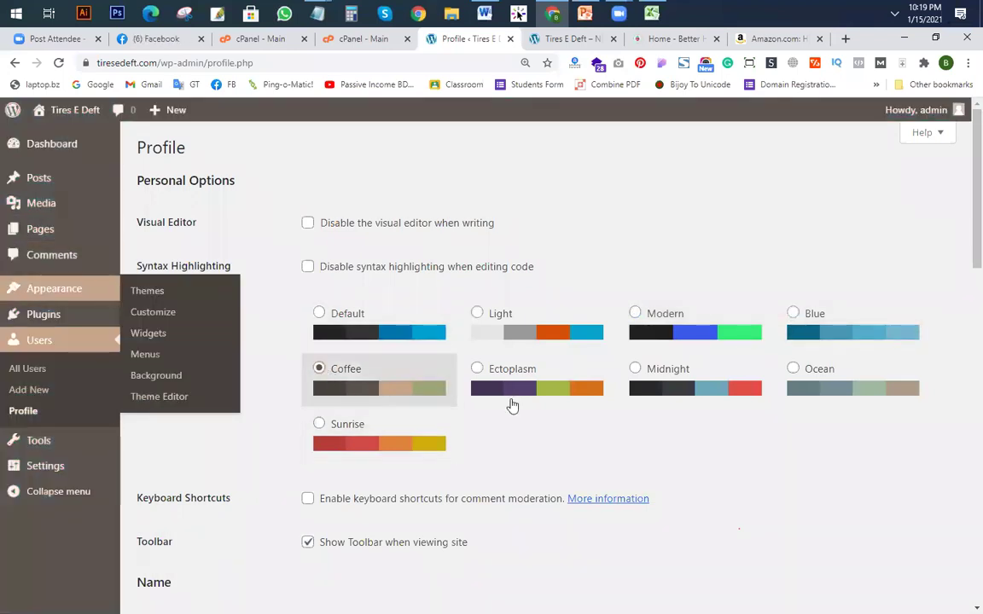
{"action": "left_click", "coordinate": [477, 370]}
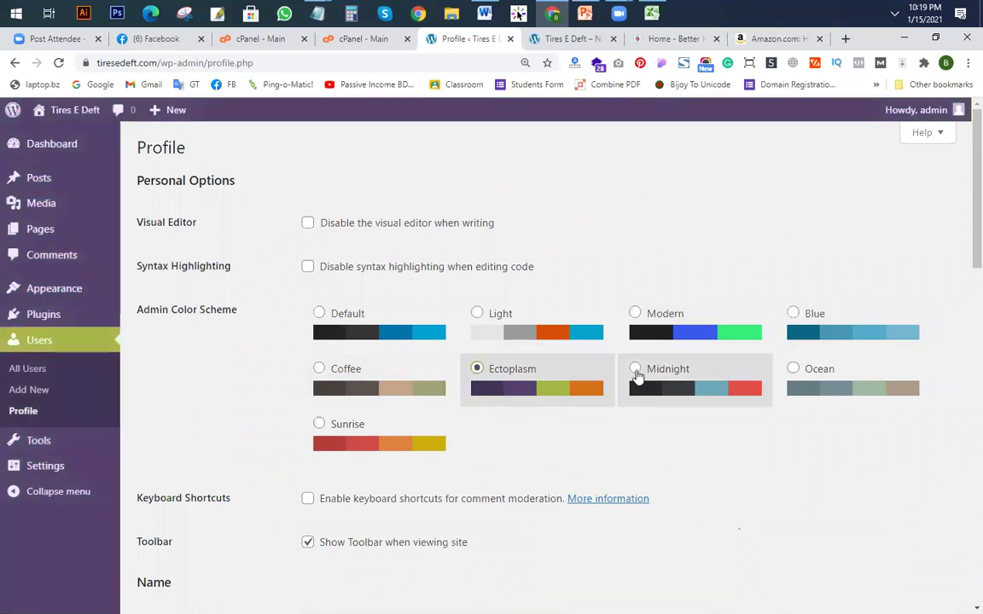
{"action": "left_click", "coordinate": [636, 370]}
{"action": "left_click", "coordinate": [792, 369]}
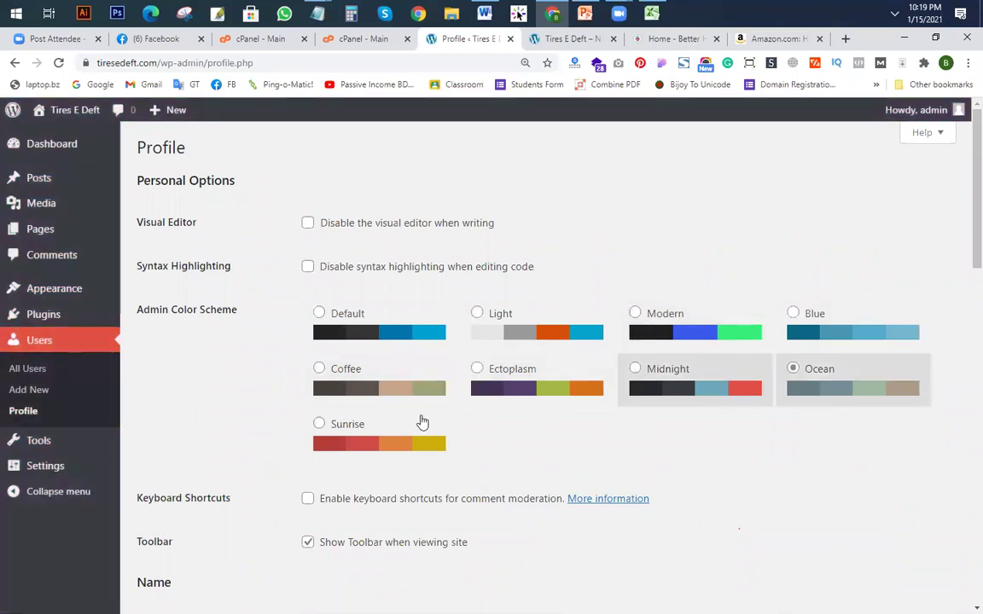
{"action": "left_click", "coordinate": [319, 424]}
{"action": "left_click", "coordinate": [320, 314]}
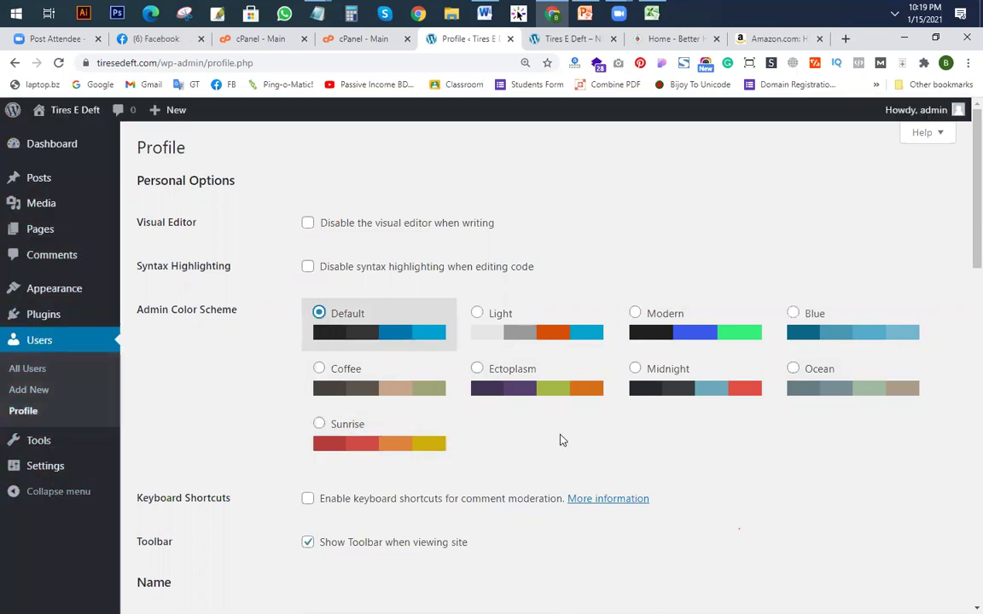
{"action": "scroll", "coordinate": [595, 452], "scroll_direction": "down", "scroll_amount": 3}
{"action": "scroll", "coordinate": [595, 453], "scroll_direction": "down", "scroll_amount": 7}
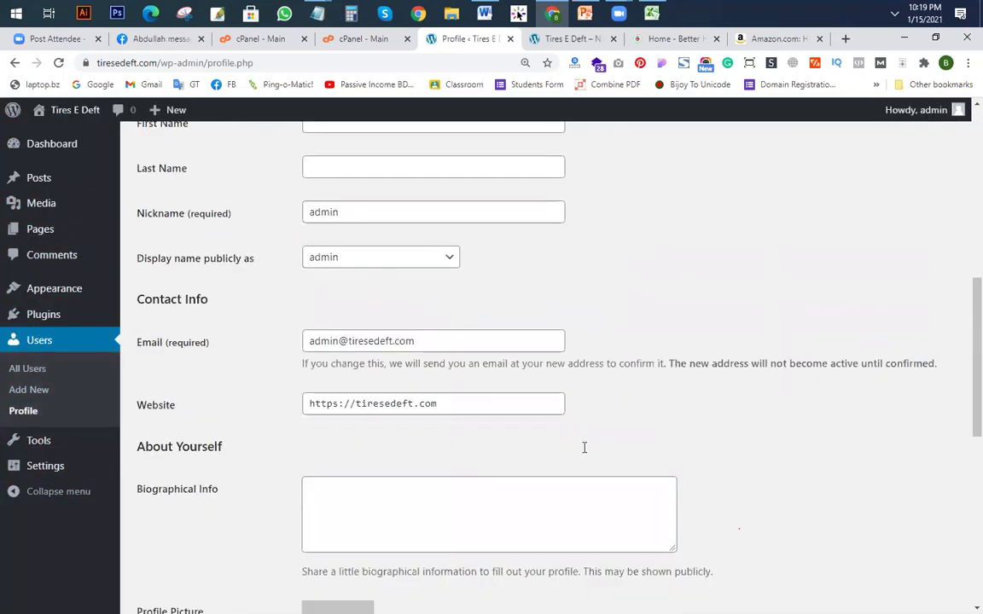
{"action": "scroll", "coordinate": [529, 367], "scroll_direction": "down", "scroll_amount": 1}
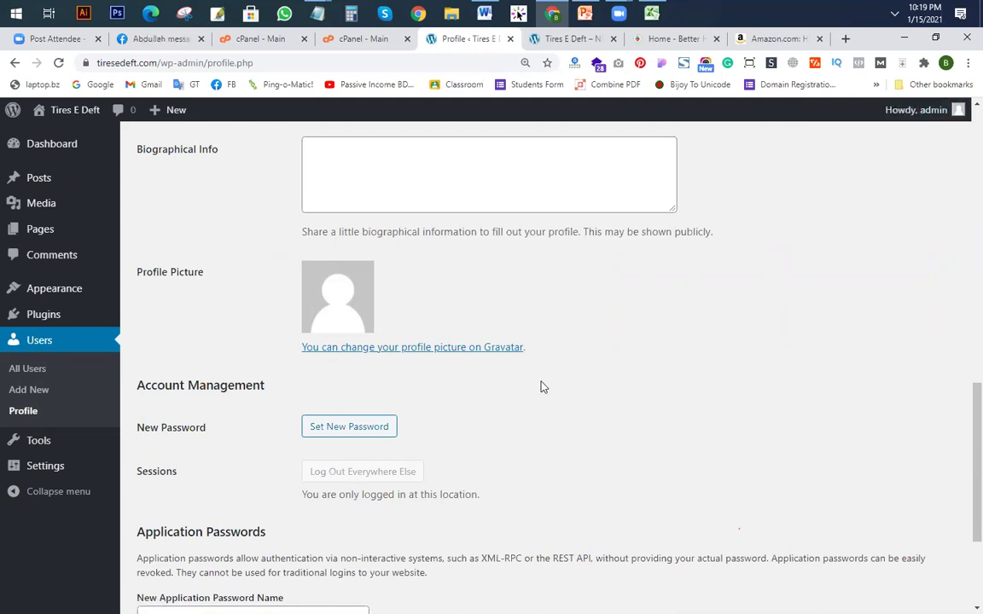
{"action": "scroll", "coordinate": [542, 385], "scroll_direction": "down", "scroll_amount": 3}
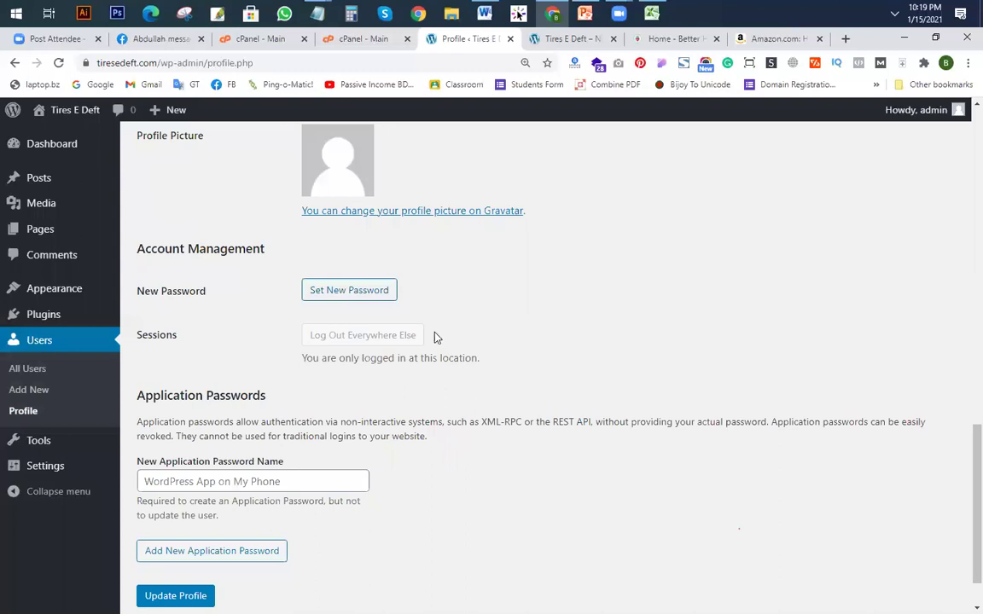
{"action": "mouse_move", "coordinate": [896, 120]}
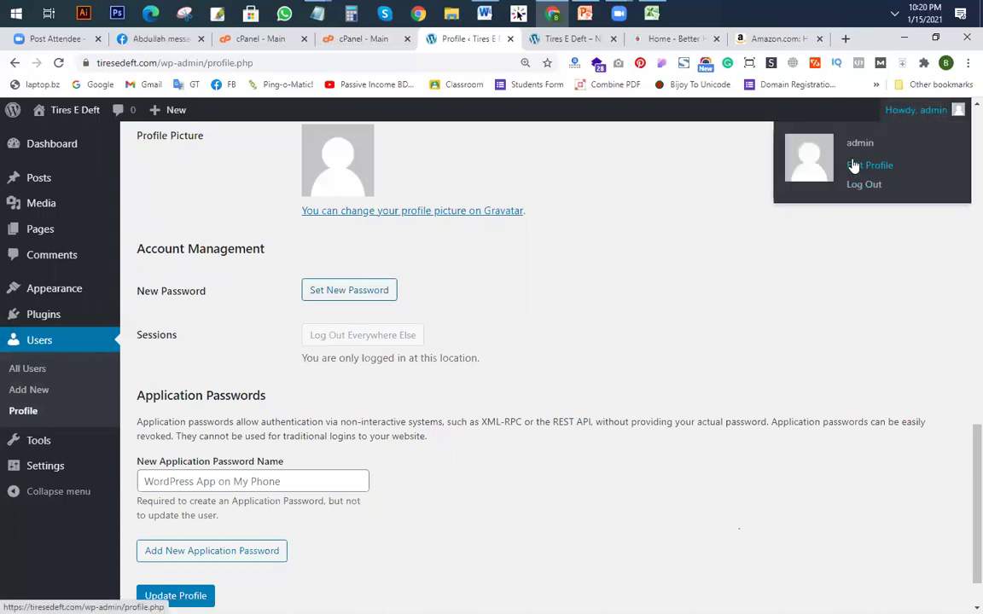
{"action": "scroll", "coordinate": [270, 421], "scroll_direction": "down", "scroll_amount": 1}
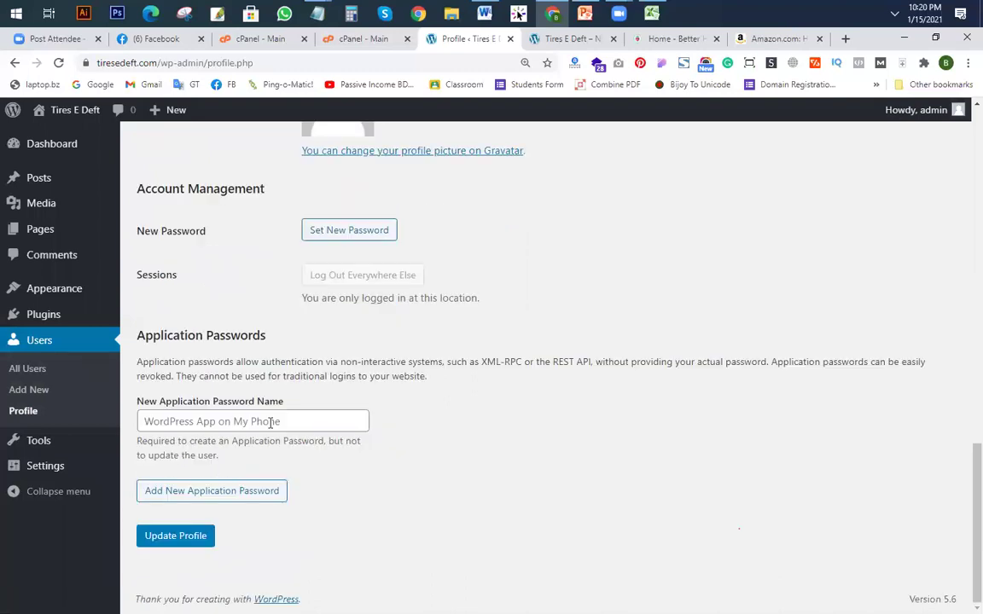
Open the Tools page with the Categories and Tags Converter, then move on to Settings
{"action": "left_click", "coordinate": [38, 442]}
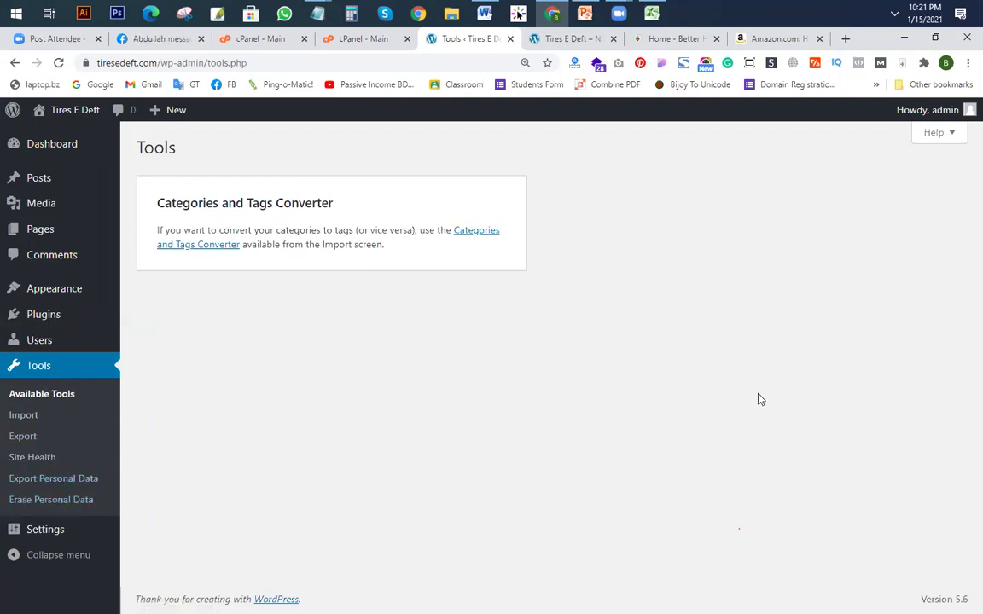
{"action": "left_click", "coordinate": [30, 531]}
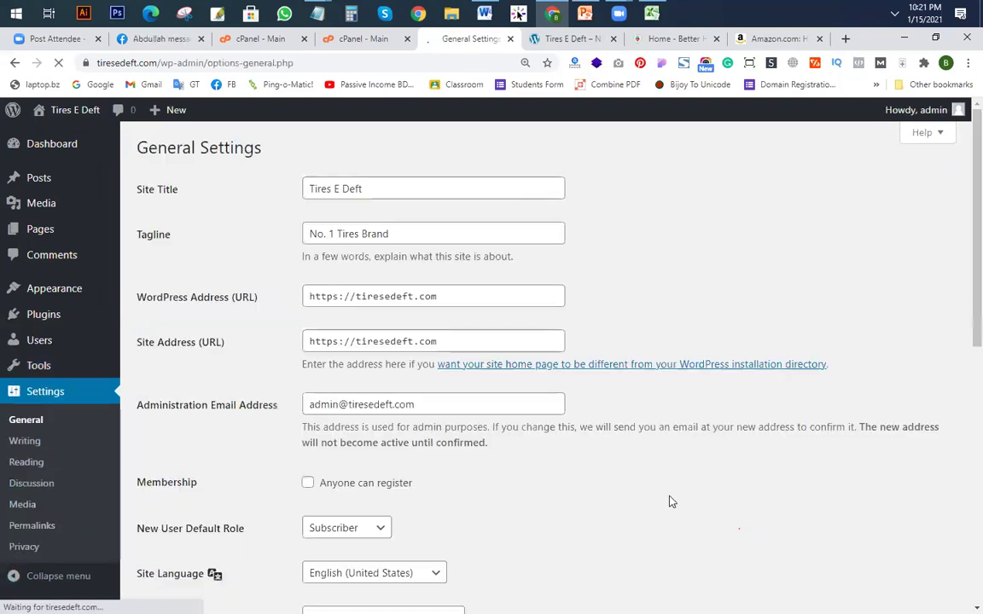
On Reading Settings, keep feeds showing Summary, then continue to Discussion settings
{"action": "scroll", "coordinate": [632, 495], "scroll_direction": "down", "scroll_amount": 7}
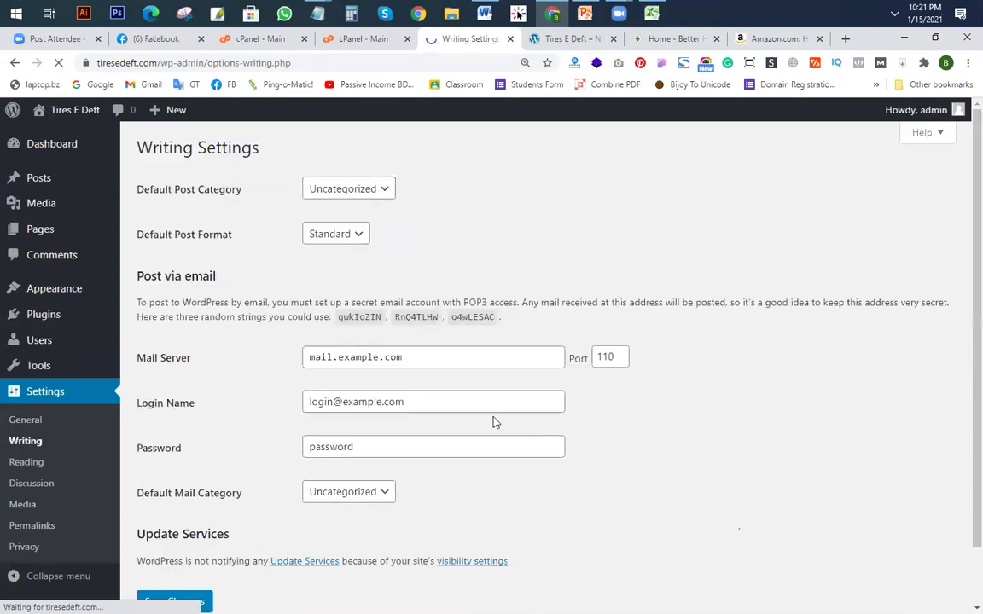
{"action": "scroll", "coordinate": [494, 422], "scroll_direction": "down", "scroll_amount": 1}
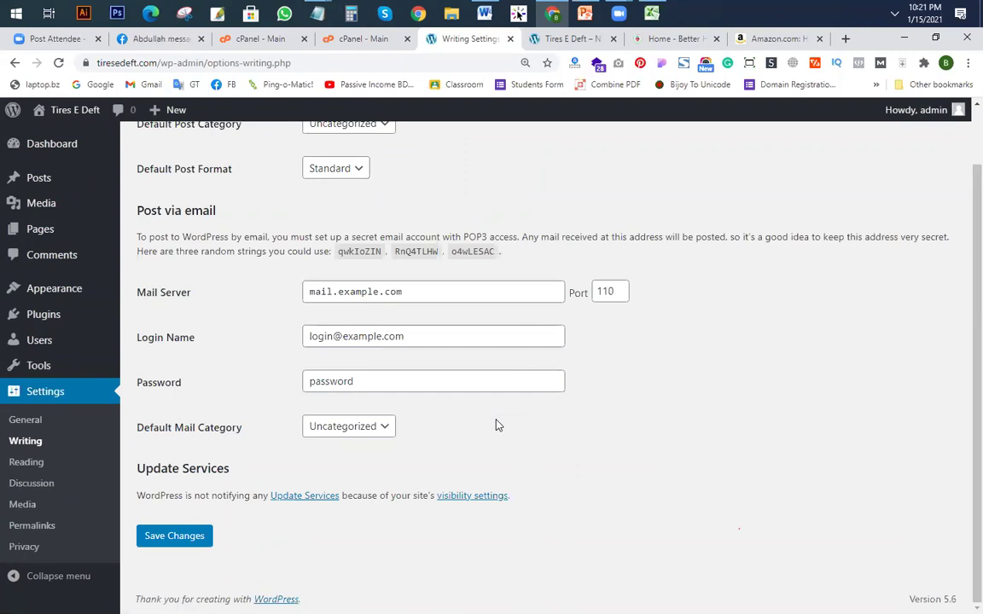
{"action": "left_click", "coordinate": [27, 463]}
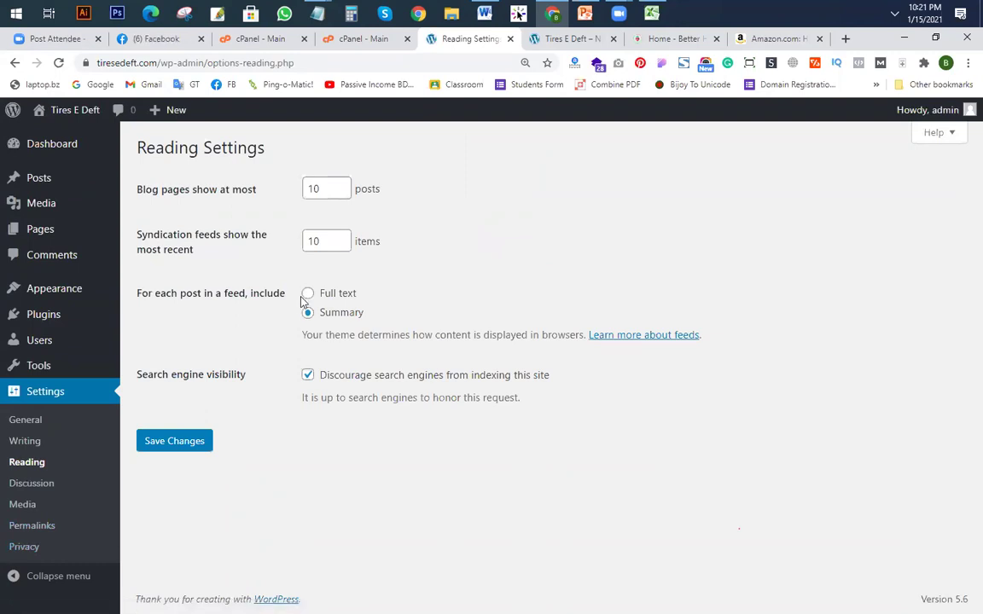
{"action": "left_click", "coordinate": [308, 313]}
{"action": "left_click", "coordinate": [27, 484]}
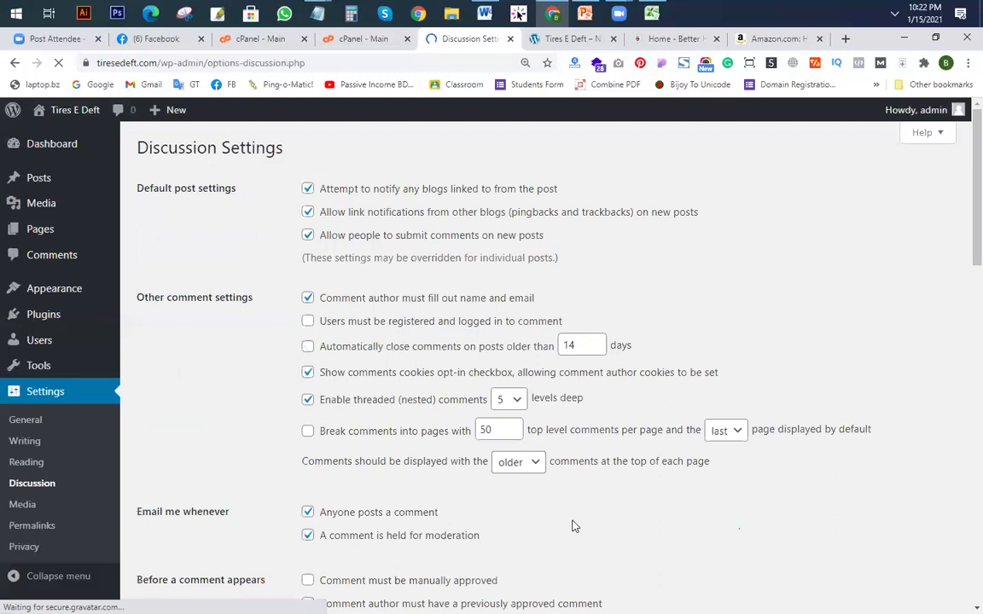
Click into the Disallowed Comment Keys box, then open Google Classroom in a new tab
{"action": "scroll", "coordinate": [619, 466], "scroll_direction": "down", "scroll_amount": 5}
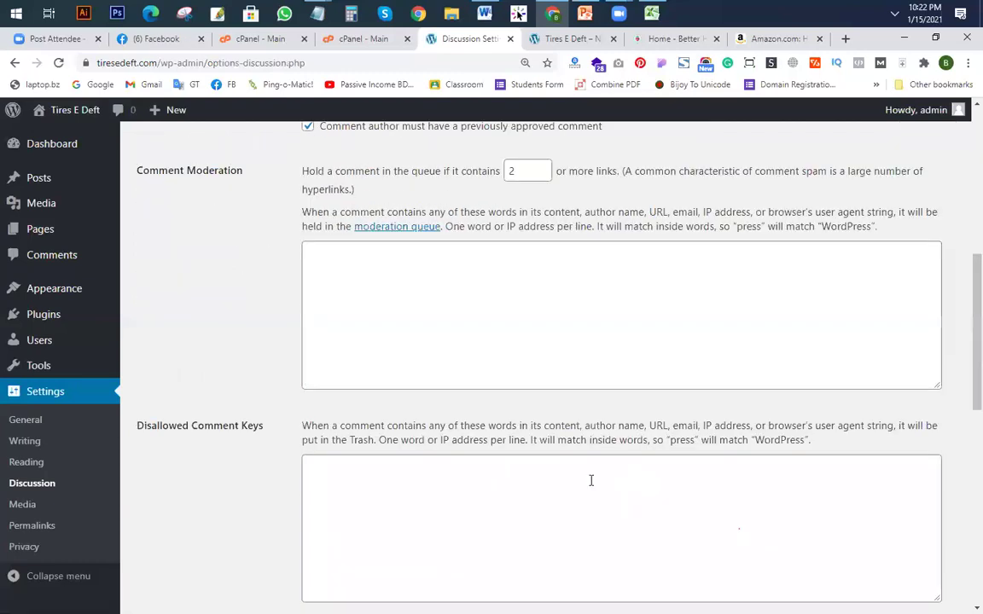
{"action": "left_click", "coordinate": [358, 272]}
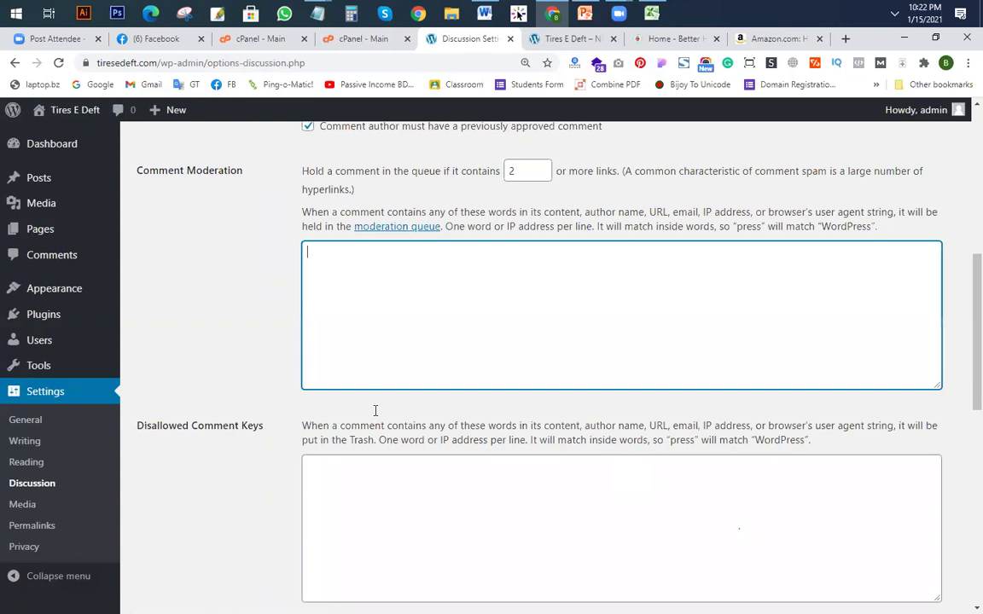
{"action": "scroll", "coordinate": [335, 486], "scroll_direction": "down", "scroll_amount": 3}
{"action": "left_click", "coordinate": [345, 241]}
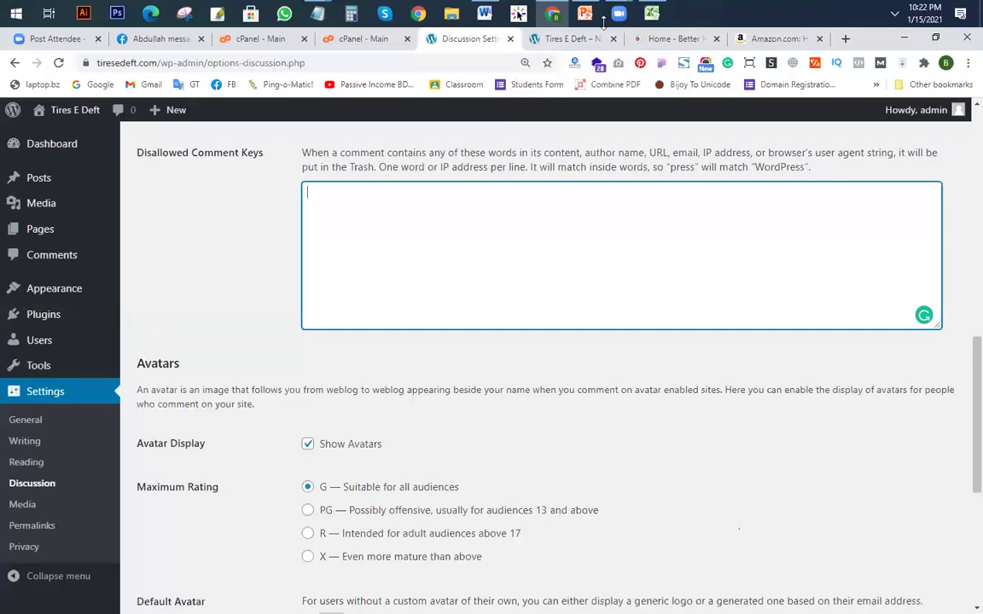
{"action": "left_click", "coordinate": [553, 14]}
{"action": "left_click", "coordinate": [554, 14]}
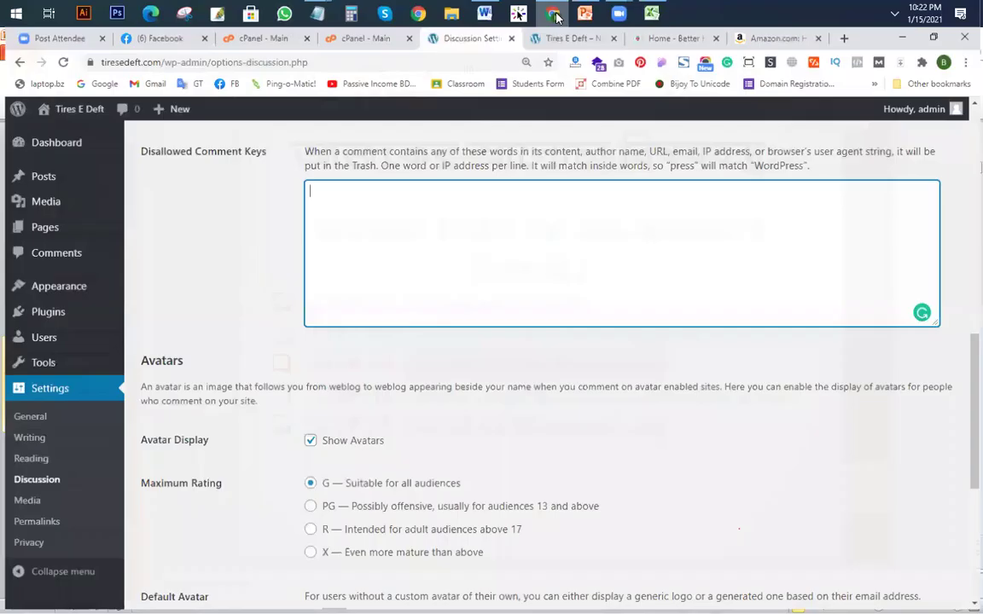
{"action": "left_click", "coordinate": [844, 40]}
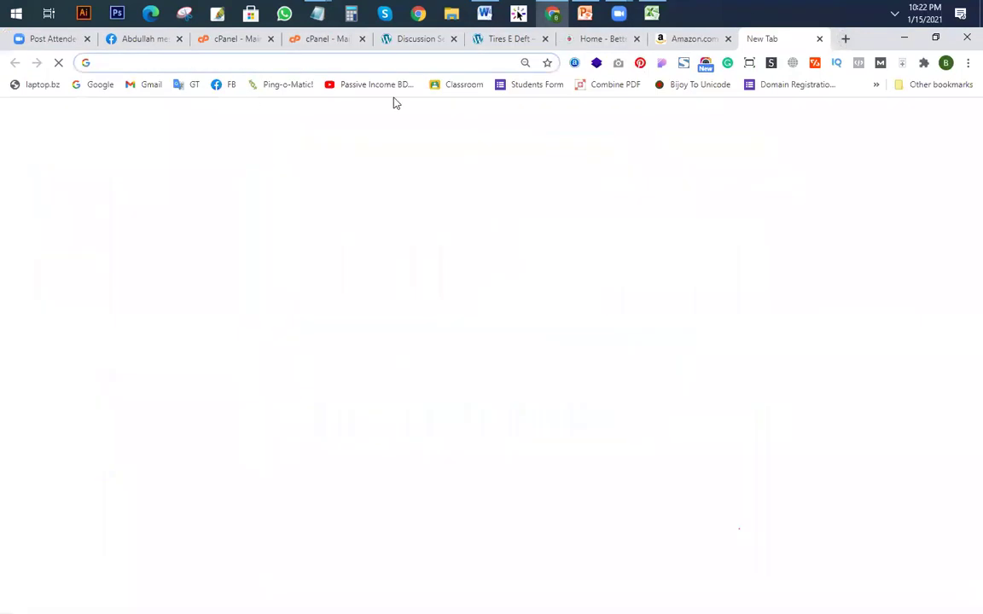
{"action": "left_click", "coordinate": [458, 85]}
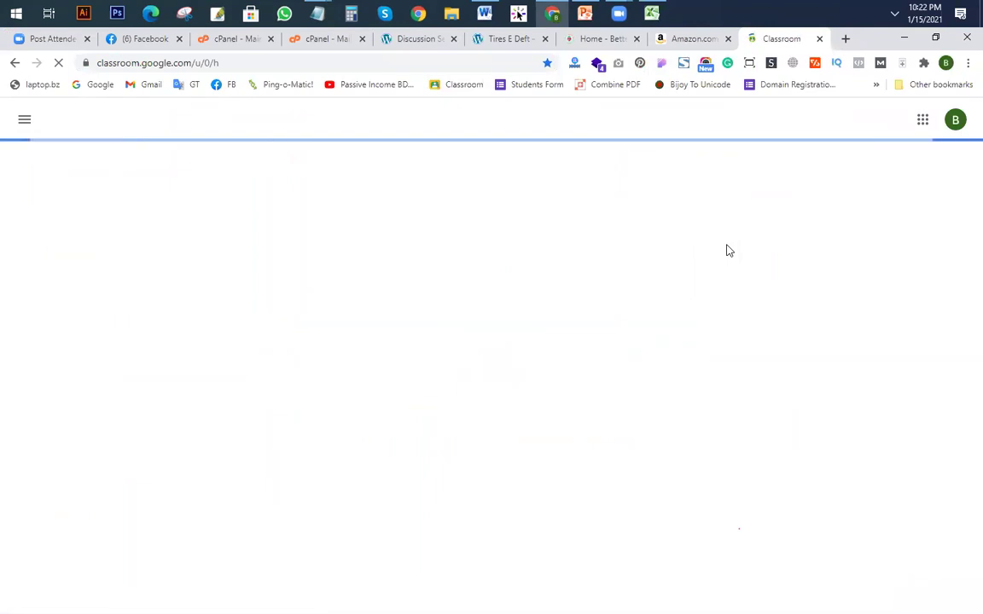
Back on Discussion Settings, place the caret in Disallowed Comment Keys, then switch to Classroom
{"action": "left_click", "coordinate": [485, 40]}
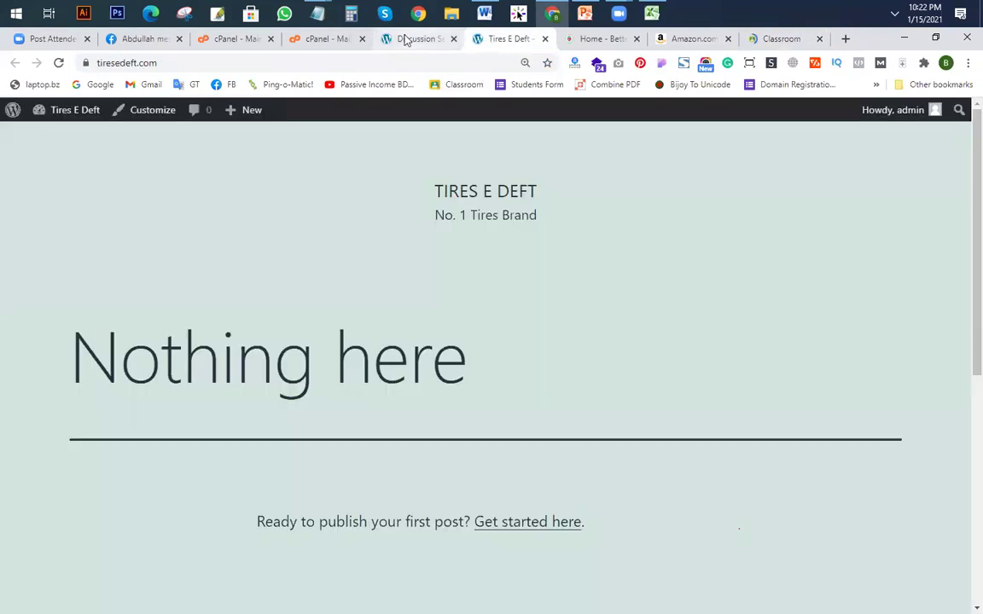
{"action": "left_click", "coordinate": [406, 39]}
{"action": "scroll", "coordinate": [275, 444], "scroll_direction": "up", "scroll_amount": 2}
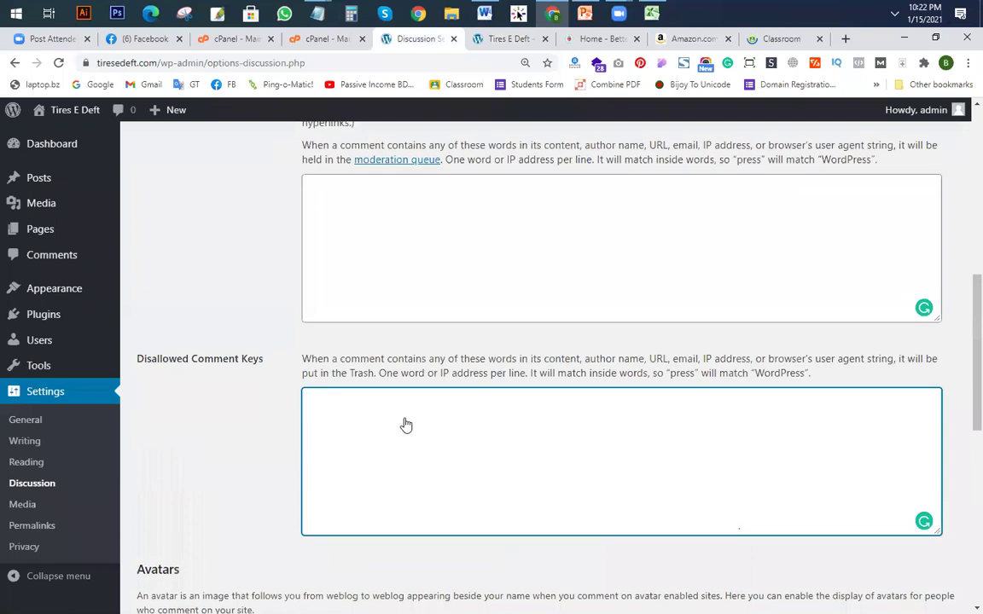
{"action": "scroll", "coordinate": [401, 425], "scroll_direction": "up", "scroll_amount": 10}
{"action": "scroll", "coordinate": [397, 430], "scroll_direction": "down", "scroll_amount": 8}
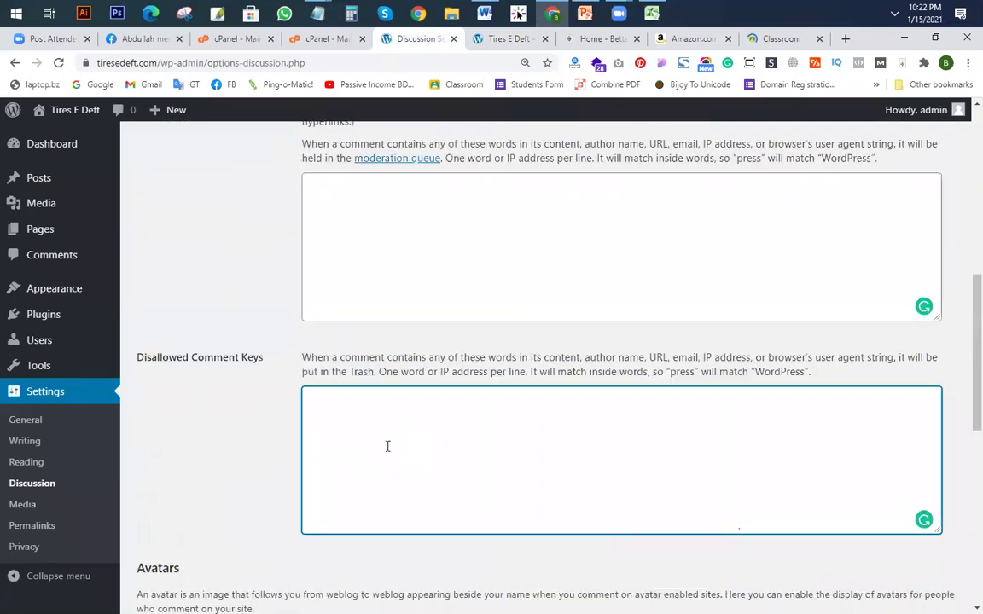
{"action": "scroll", "coordinate": [406, 421], "scroll_direction": "up", "scroll_amount": 3}
{"action": "left_click", "coordinate": [387, 439]}
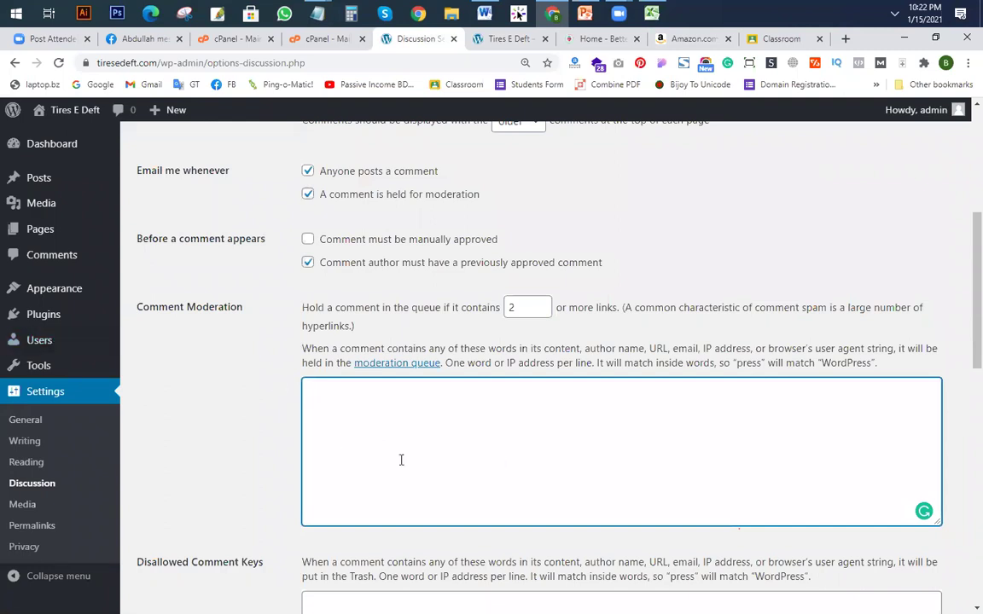
{"action": "scroll", "coordinate": [178, 338], "scroll_direction": "down", "scroll_amount": 3}
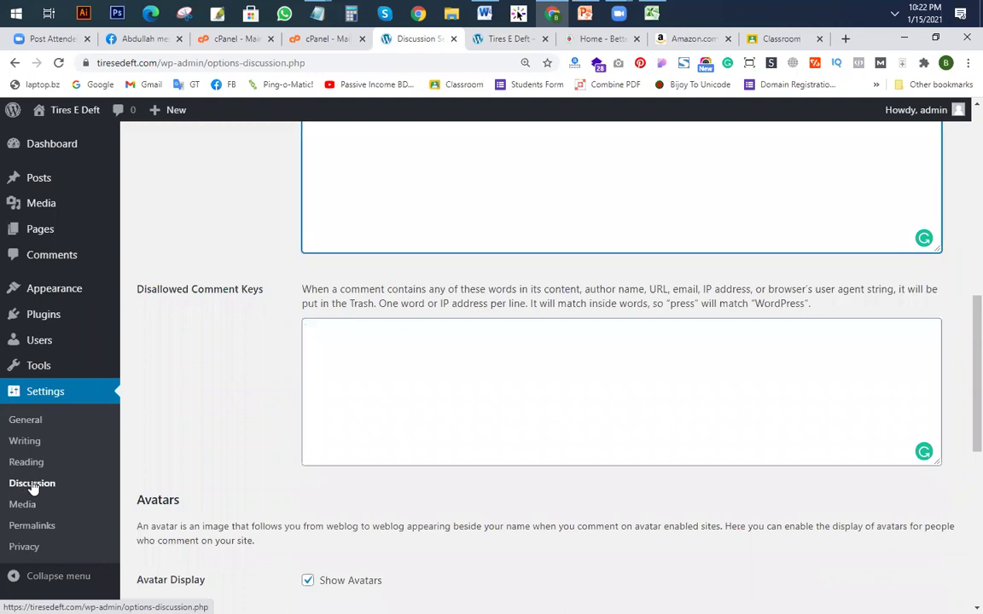
{"action": "scroll", "coordinate": [460, 500], "scroll_direction": "up", "scroll_amount": 3}
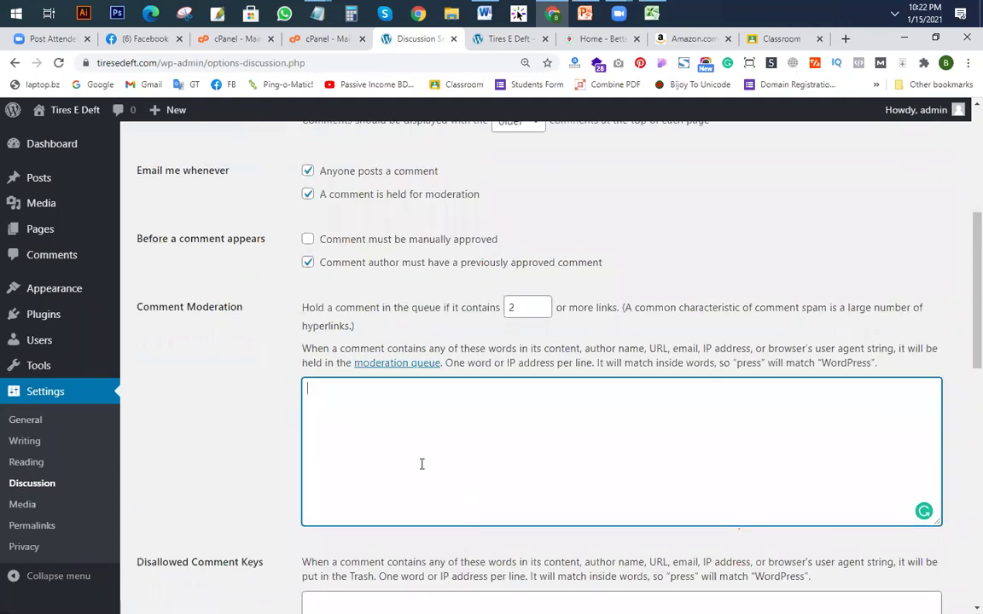
{"action": "scroll", "coordinate": [419, 461], "scroll_direction": "down", "scroll_amount": 3}
{"action": "left_click", "coordinate": [346, 369]}
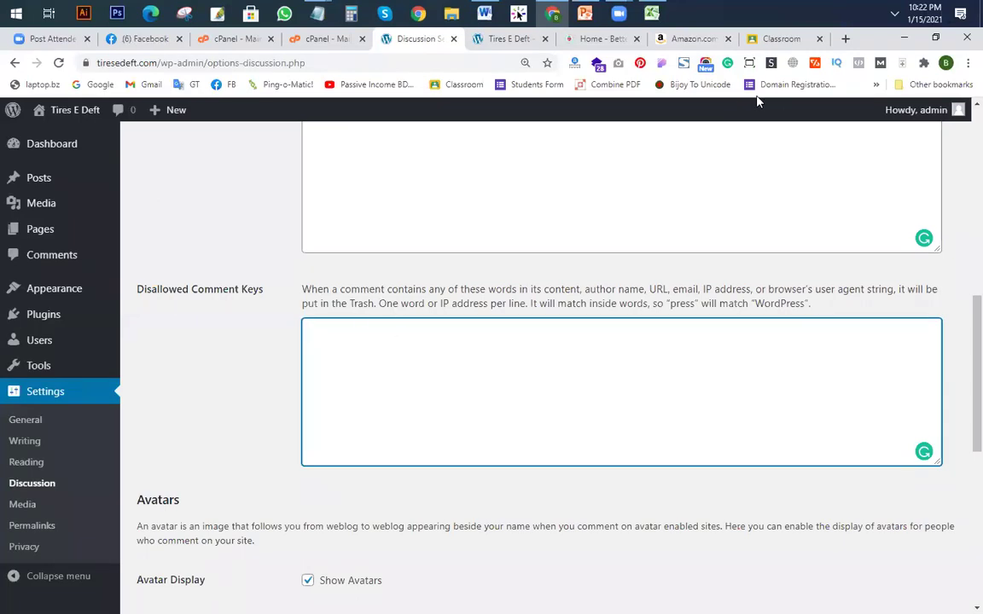
{"action": "left_click", "coordinate": [768, 39]}
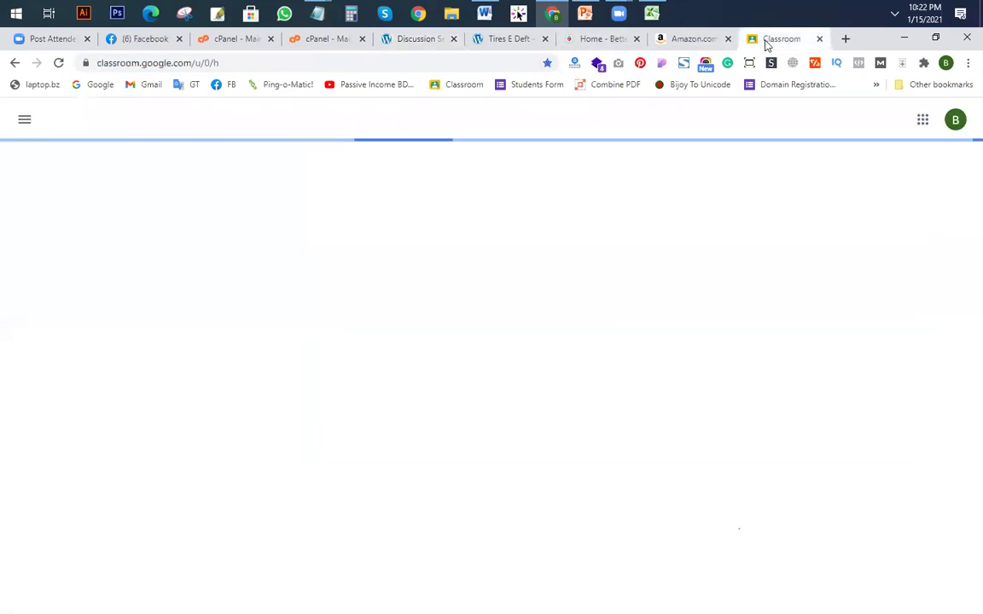
Sign in to Google Classroom with a different Google account
{"action": "left_click", "coordinate": [500, 422]}
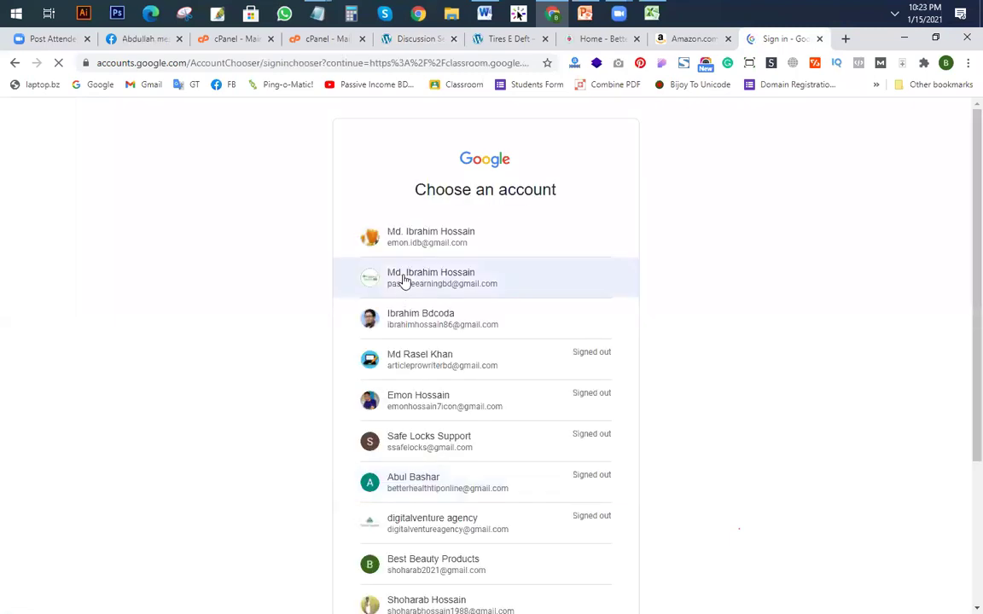
{"action": "left_click", "coordinate": [404, 281]}
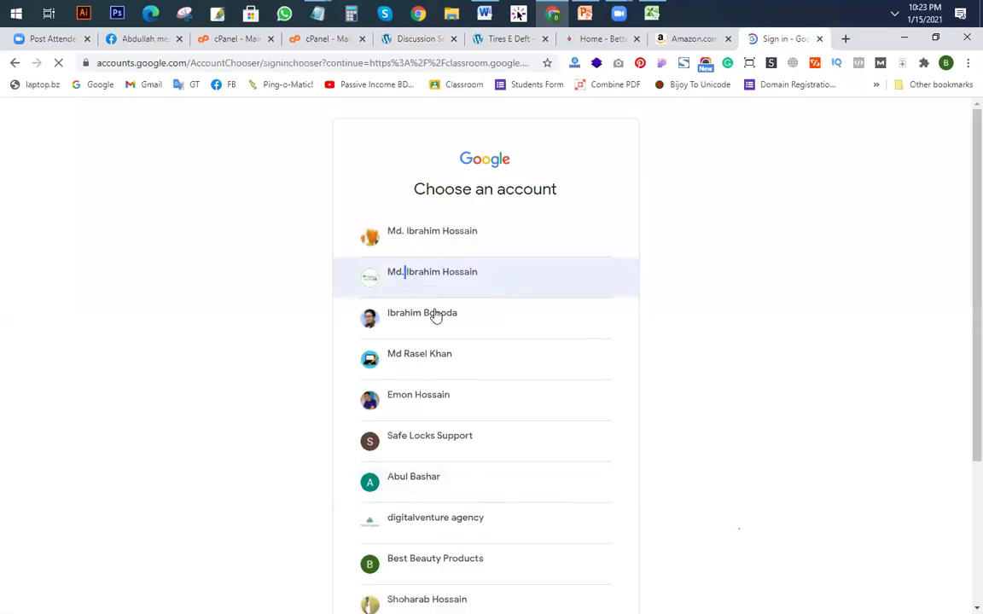
{"action": "left_click", "coordinate": [520, 288]}
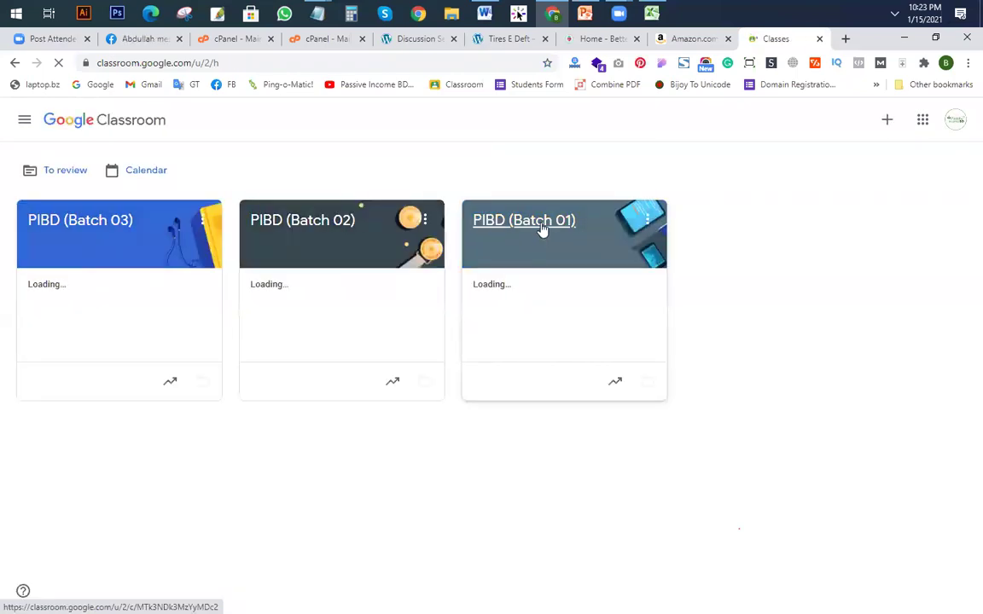
In PIBD (Batch 01) Classwork, load older entries, expand Class 09 and open blacklist text.txt
{"action": "left_click", "coordinate": [541, 229]}
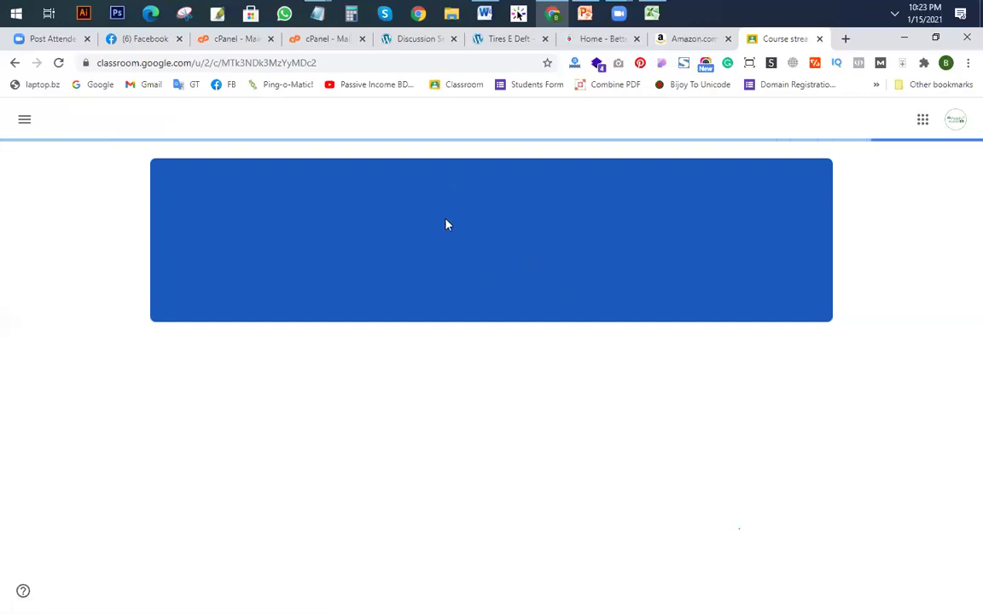
{"action": "left_click", "coordinate": [458, 128]}
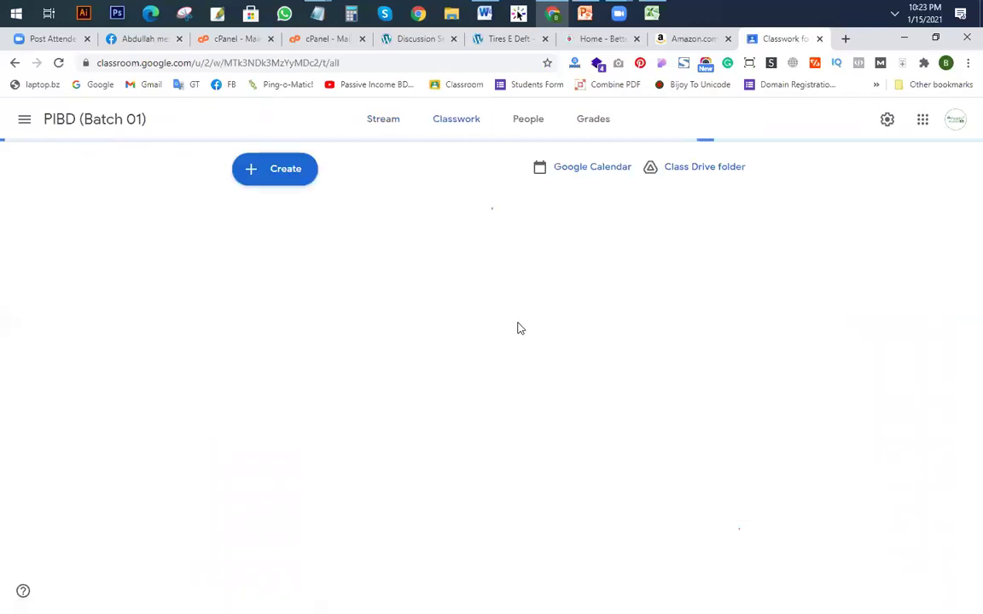
{"action": "scroll", "coordinate": [504, 341], "scroll_direction": "down", "scroll_amount": 2}
{"action": "left_click", "coordinate": [467, 579]}
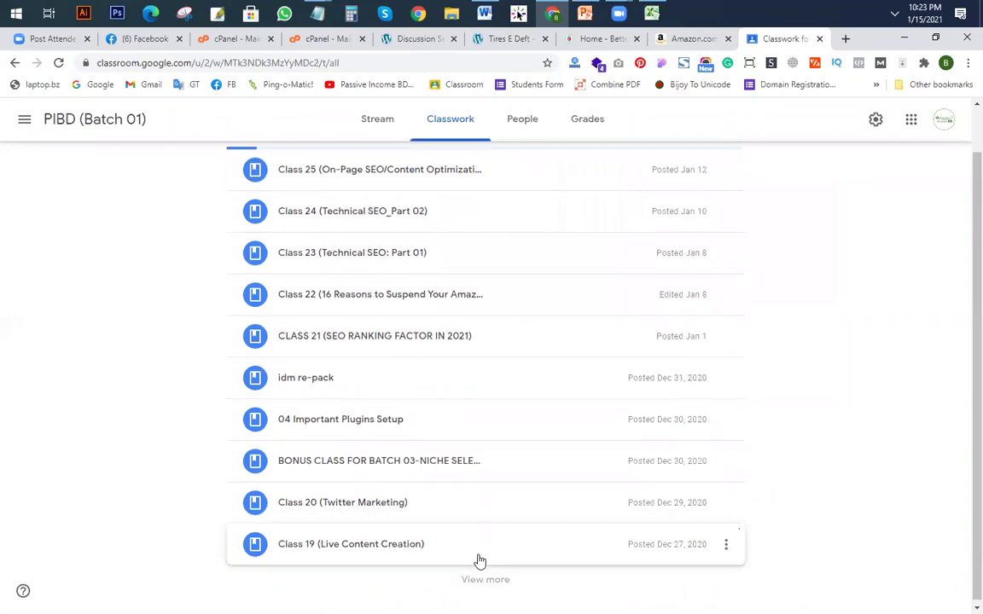
{"action": "scroll", "coordinate": [474, 495], "scroll_direction": "down", "scroll_amount": 5}
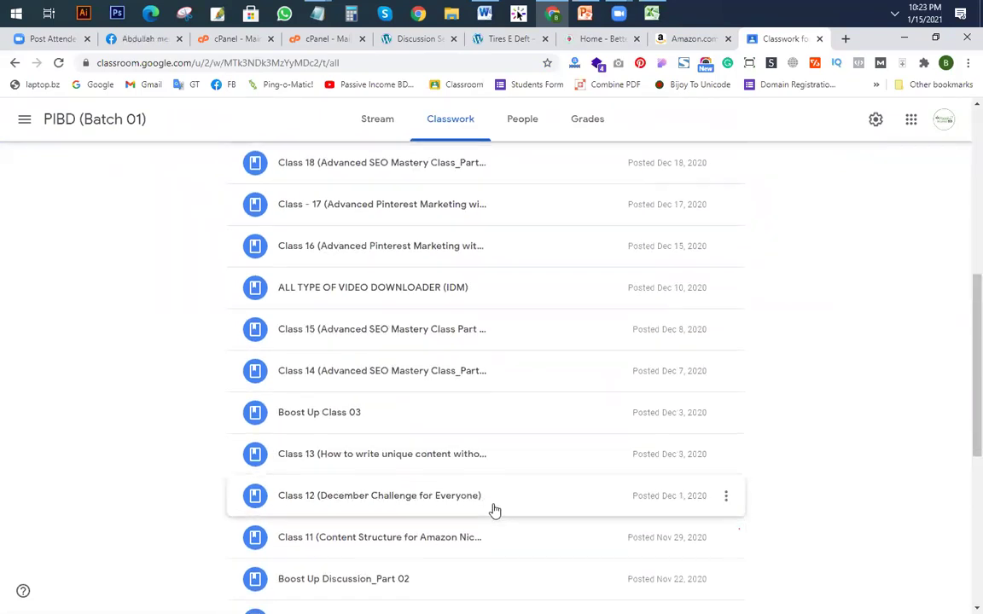
{"action": "scroll", "coordinate": [494, 511], "scroll_direction": "down", "scroll_amount": 5}
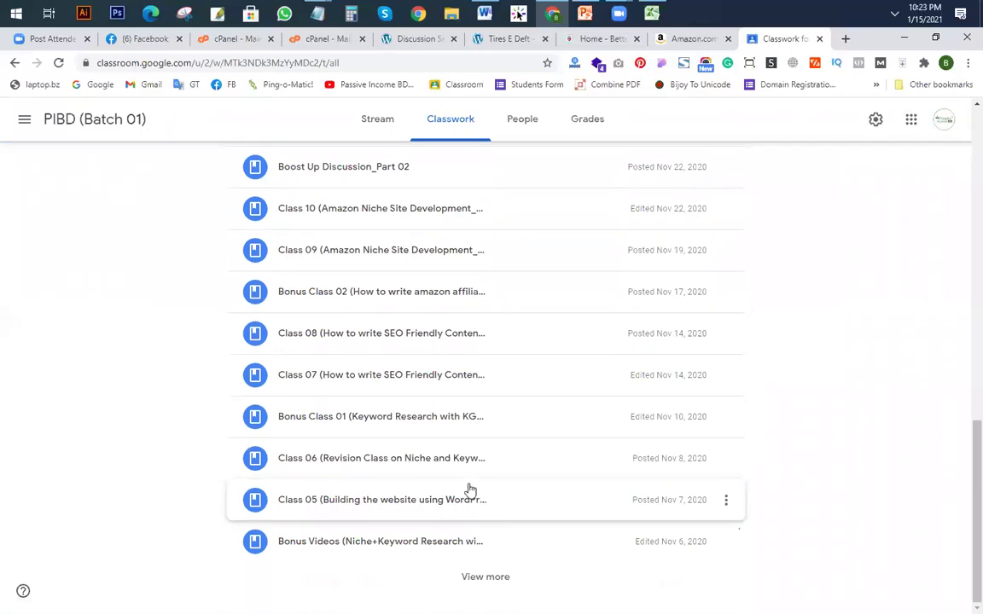
{"action": "scroll", "coordinate": [439, 427], "scroll_direction": "up", "scroll_amount": 3}
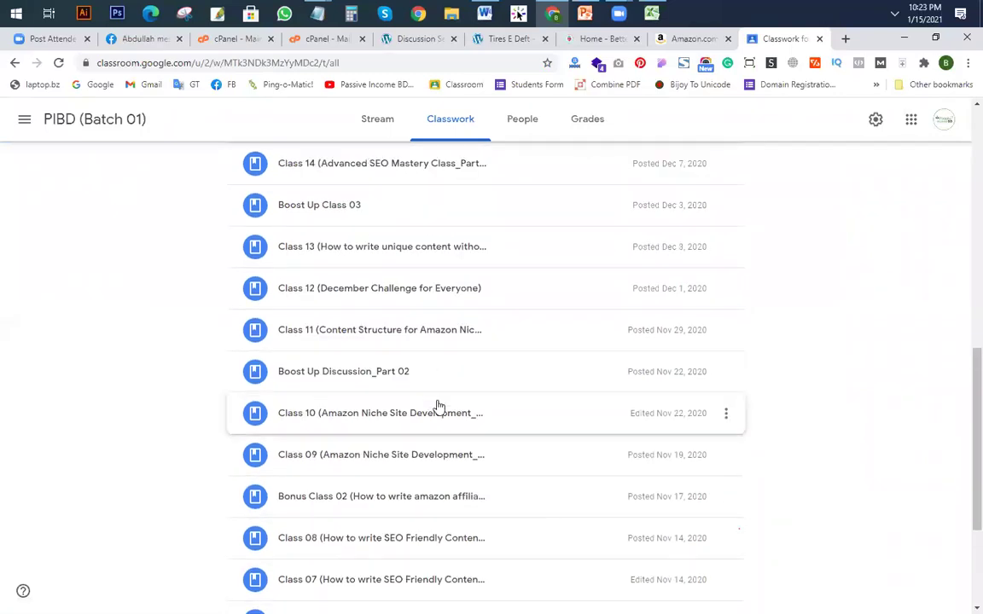
{"action": "left_click", "coordinate": [435, 456]}
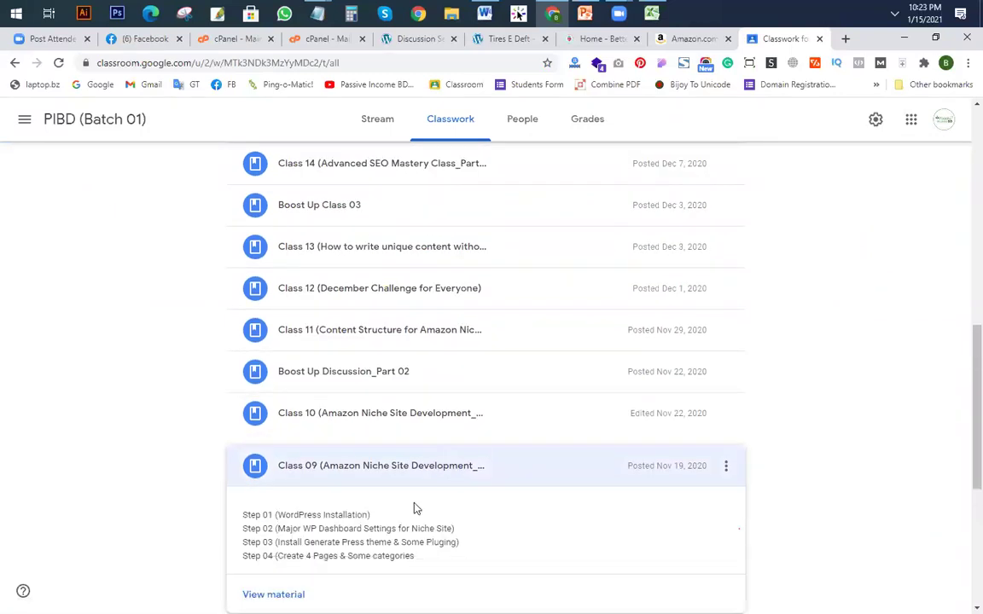
{"action": "scroll", "coordinate": [342, 503], "scroll_direction": "down", "scroll_amount": 3}
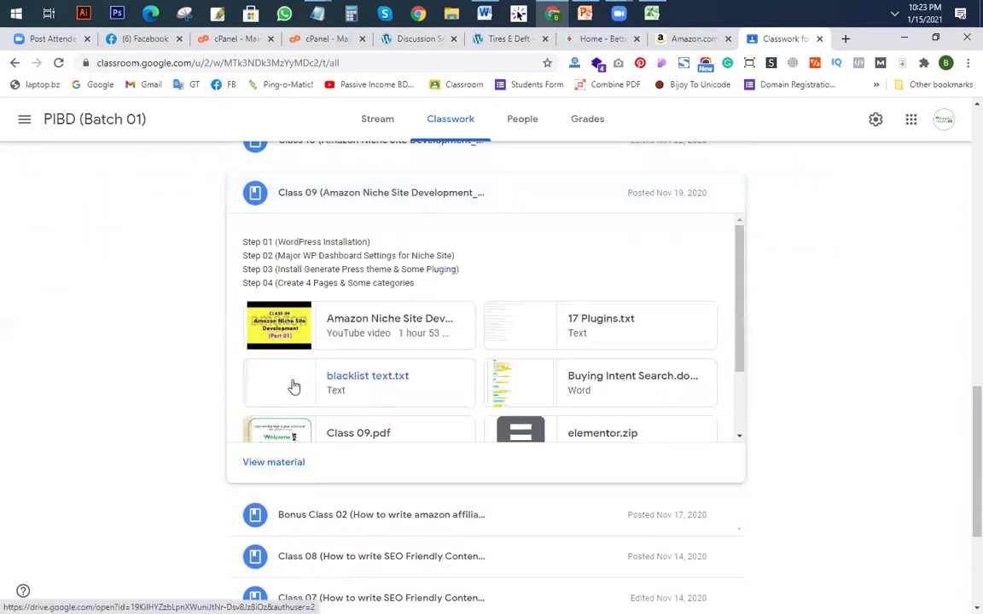
{"action": "left_click", "coordinate": [305, 389]}
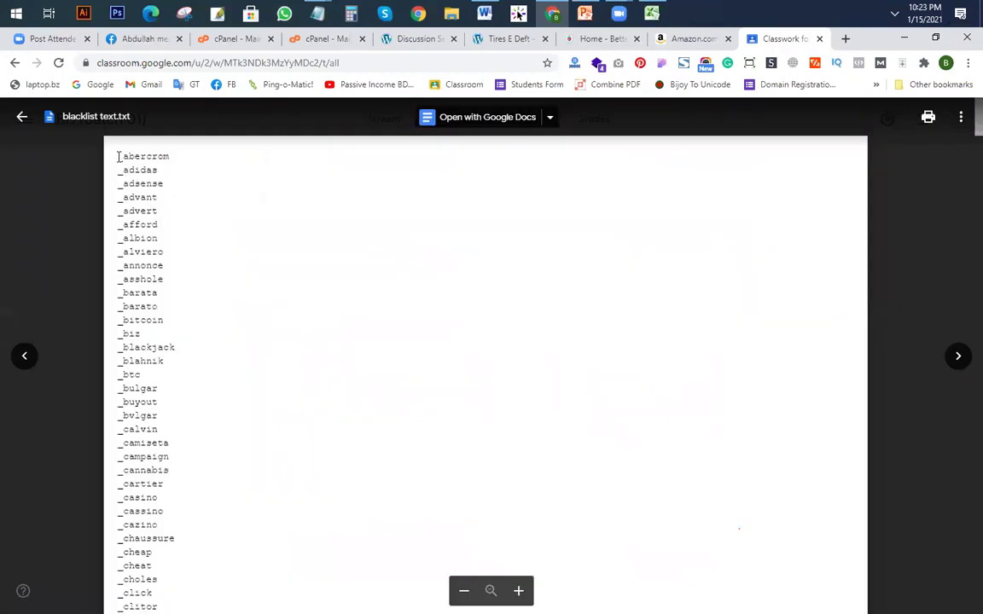
Scroll through the whole blacklist text.txt preview of blocked URL fragments
{"action": "left_click_drag", "start_coordinate": [120, 157], "coordinate": [180, 502]}
{"action": "scroll", "coordinate": [214, 405], "scroll_direction": "down", "scroll_amount": 5}
{"action": "scroll", "coordinate": [214, 405], "scroll_direction": "down", "scroll_amount": 20}
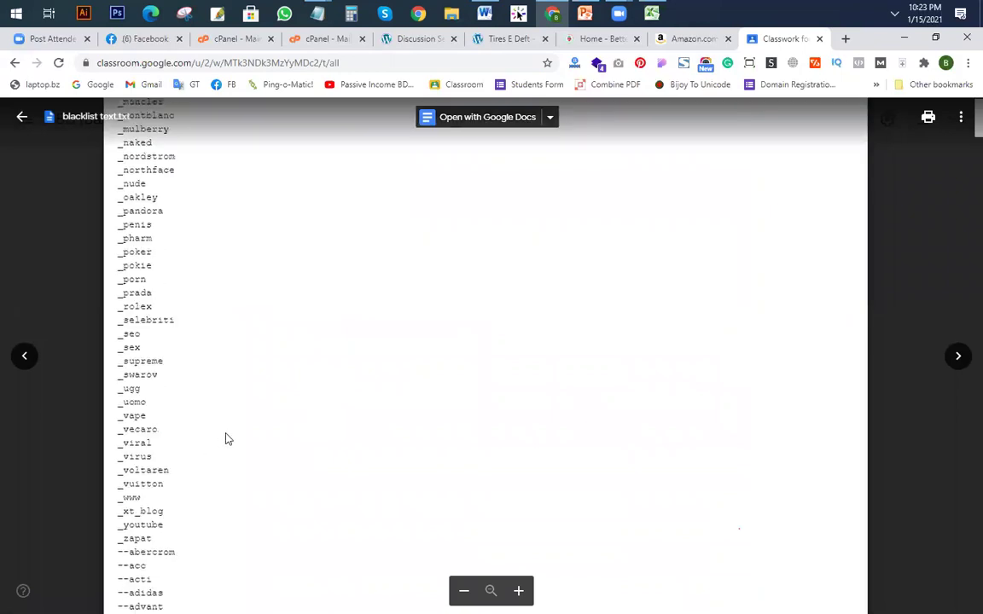
{"action": "scroll", "coordinate": [214, 538], "scroll_direction": "down", "scroll_amount": 20}
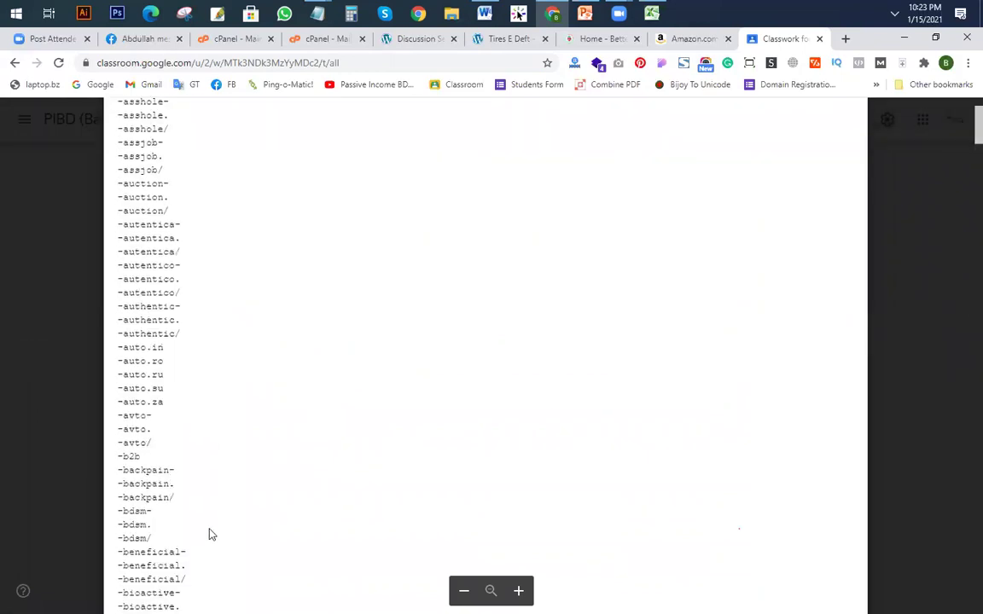
{"action": "scroll", "coordinate": [197, 555], "scroll_direction": "down", "scroll_amount": 20}
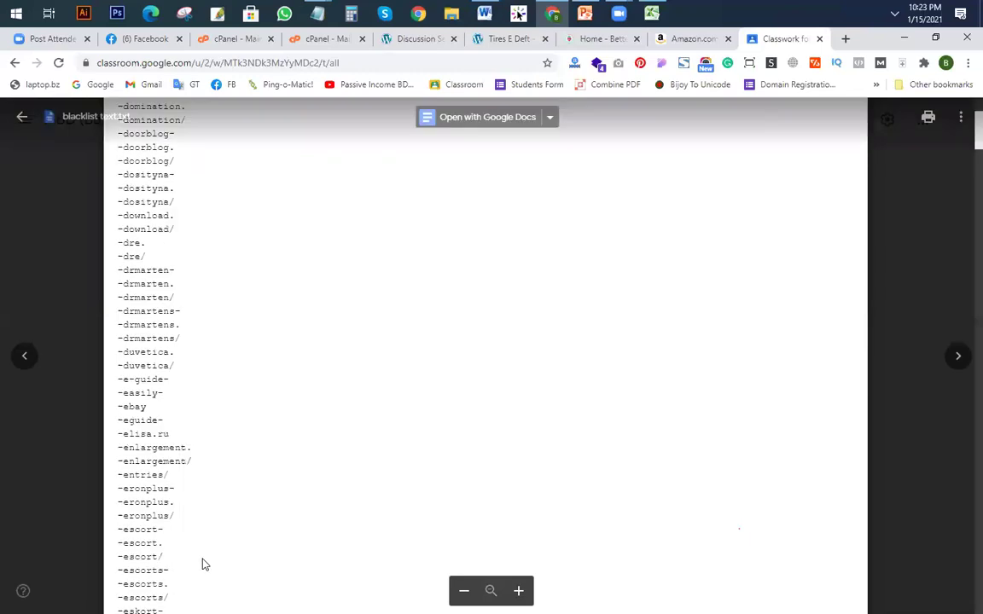
{"action": "scroll", "coordinate": [242, 549], "scroll_direction": "down", "scroll_amount": 20}
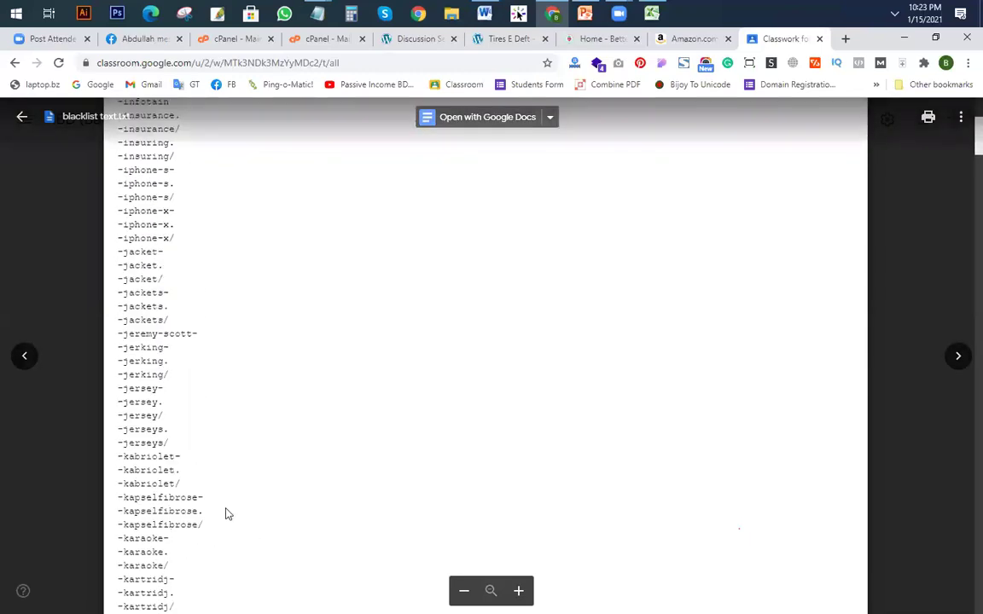
{"action": "scroll", "coordinate": [207, 534], "scroll_direction": "down", "scroll_amount": 20}
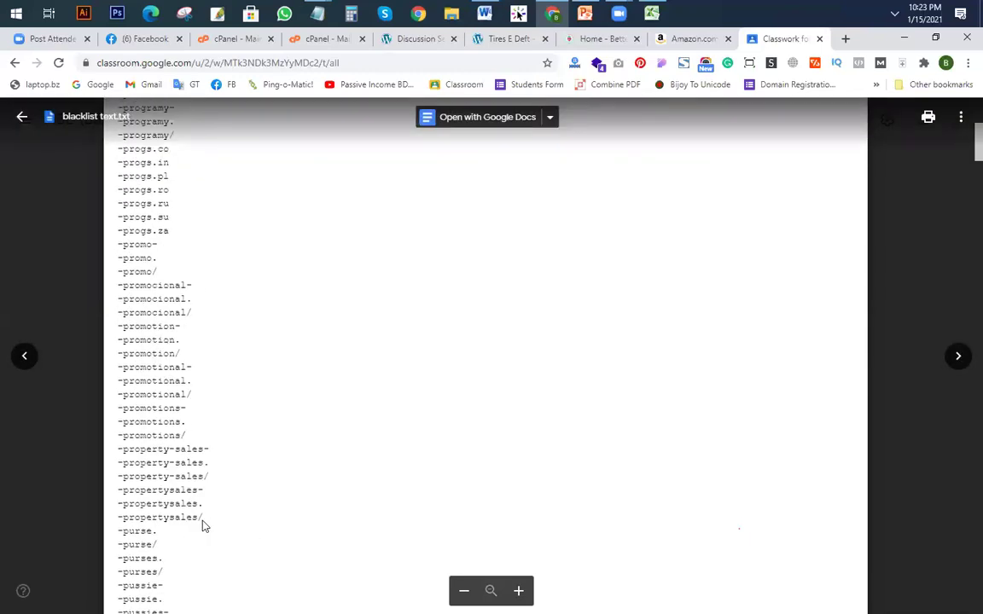
{"action": "scroll", "coordinate": [213, 537], "scroll_direction": "down", "scroll_amount": 20}
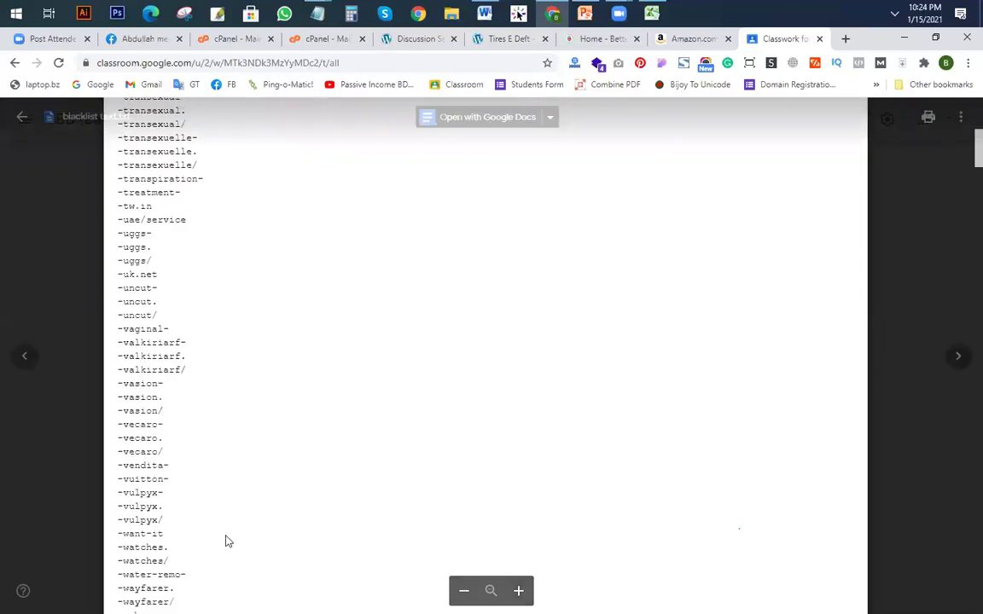
{"action": "scroll", "coordinate": [205, 522], "scroll_direction": "down", "scroll_amount": 20}
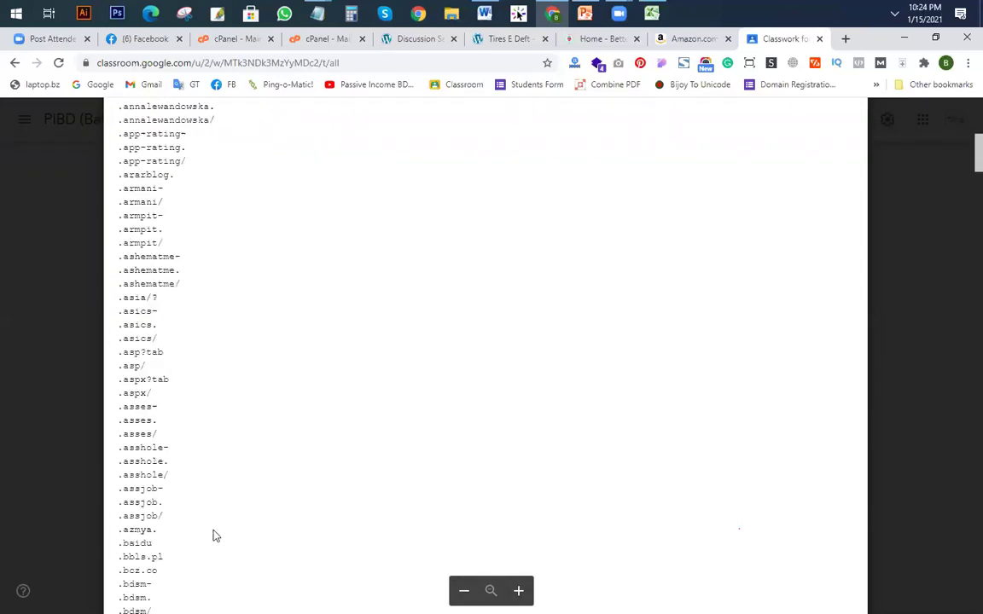
{"action": "scroll", "coordinate": [192, 524], "scroll_direction": "down", "scroll_amount": 20}
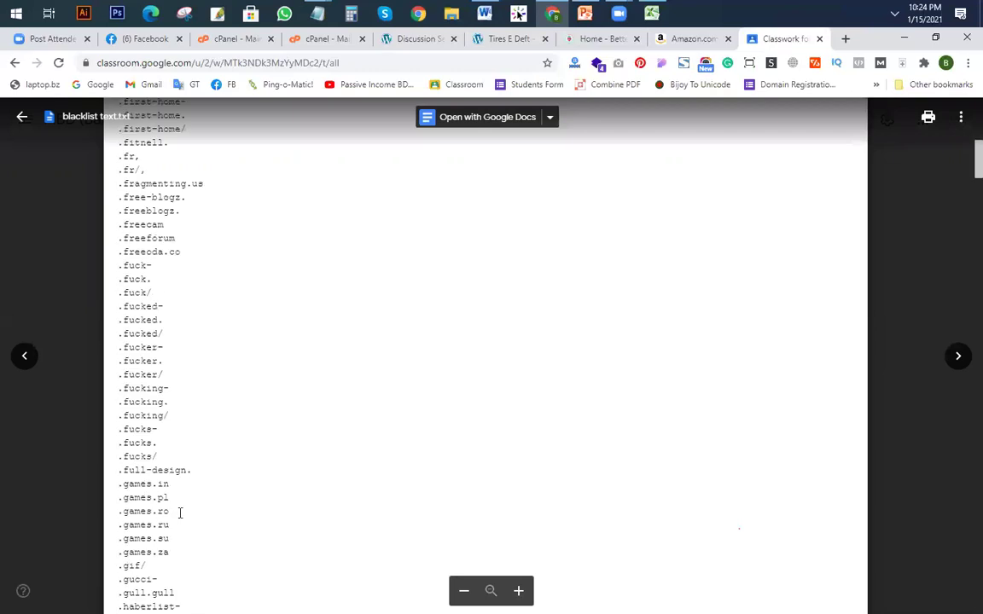
{"action": "scroll", "coordinate": [188, 534], "scroll_direction": "down", "scroll_amount": 20}
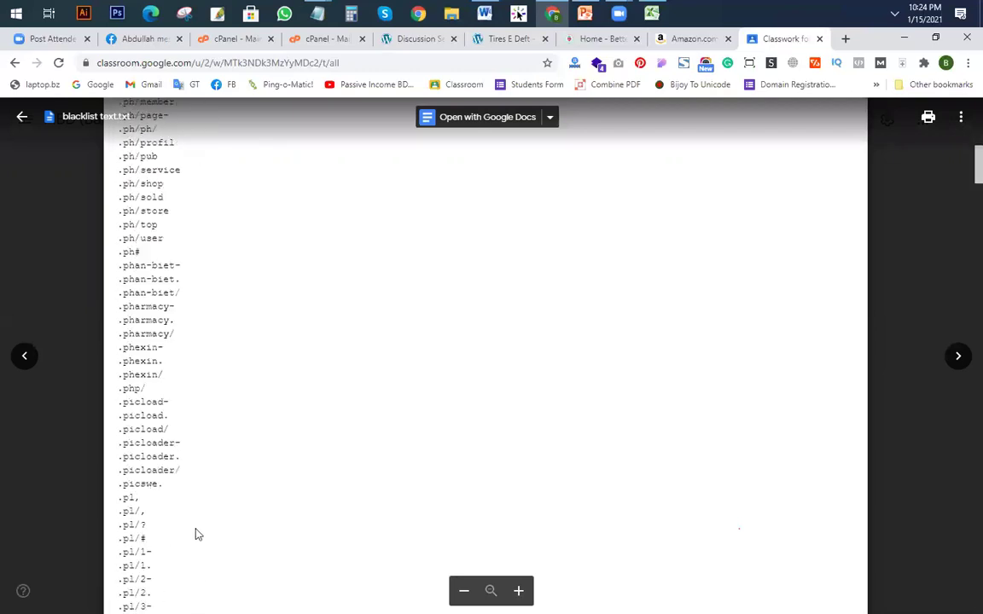
{"action": "scroll", "coordinate": [196, 538], "scroll_direction": "down", "scroll_amount": 20}
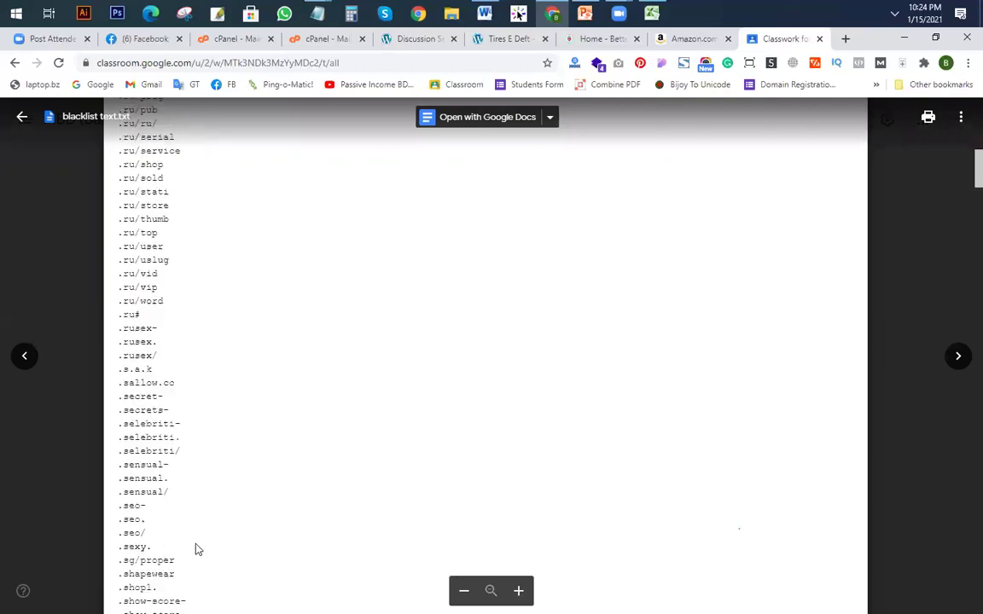
{"action": "scroll", "coordinate": [209, 546], "scroll_direction": "down", "scroll_amount": 20}
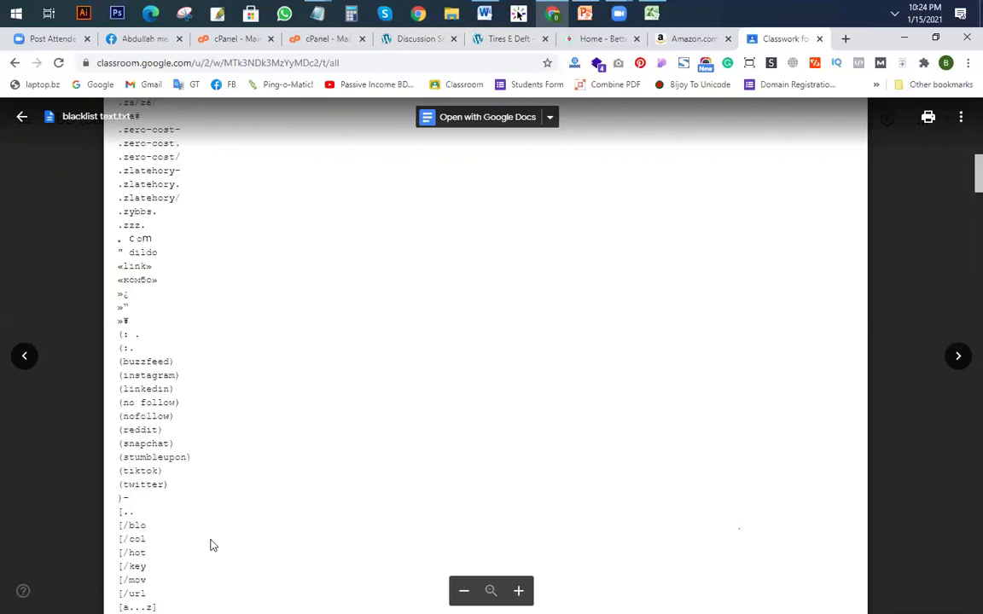
{"action": "scroll", "coordinate": [204, 546], "scroll_direction": "down", "scroll_amount": 20}
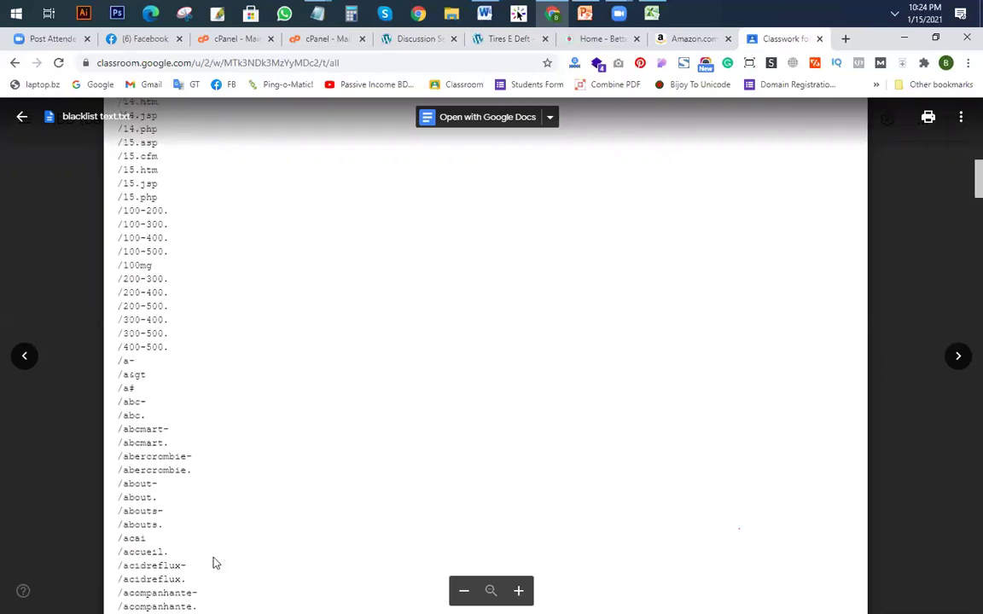
{"action": "scroll", "coordinate": [213, 546], "scroll_direction": "down", "scroll_amount": 20}
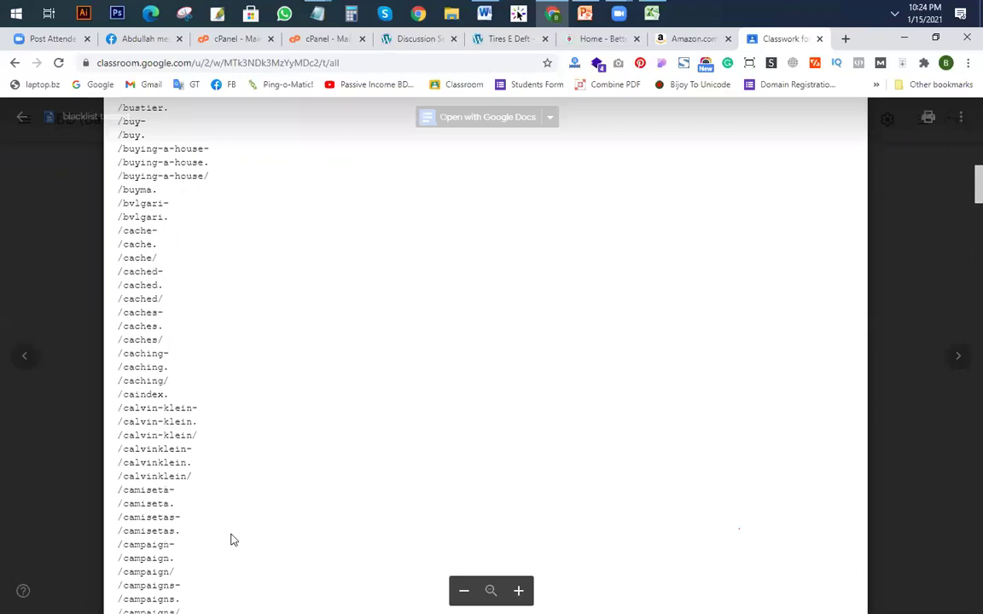
{"action": "scroll", "coordinate": [203, 553], "scroll_direction": "down", "scroll_amount": 20}
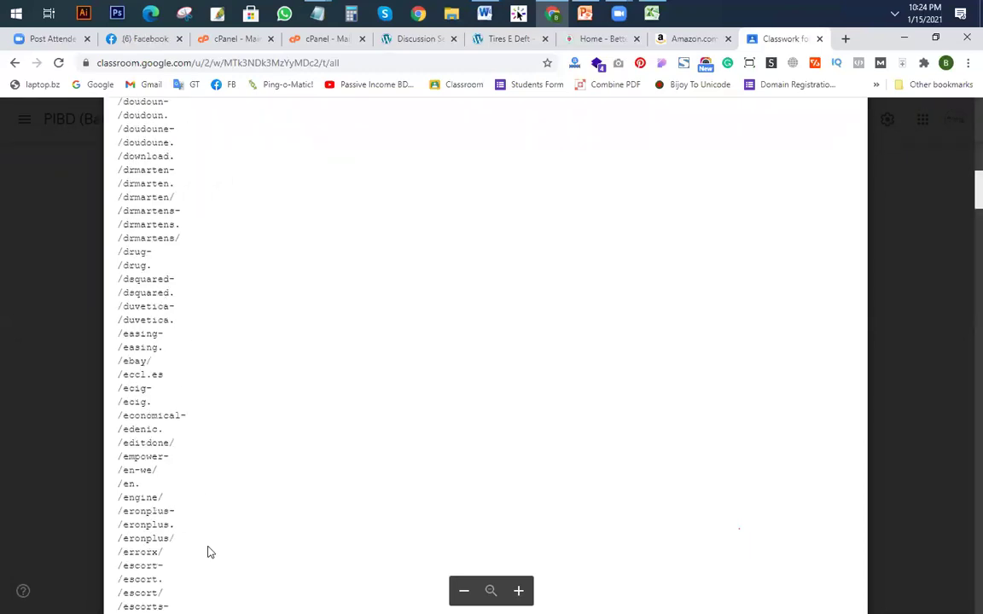
{"action": "scroll", "coordinate": [202, 568], "scroll_direction": "down", "scroll_amount": 20}
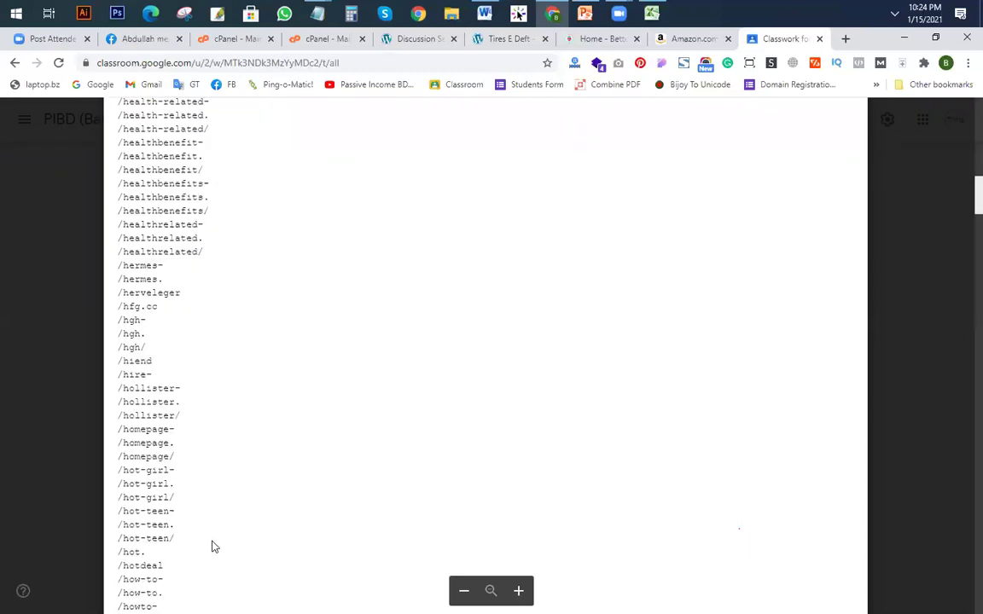
{"action": "scroll", "coordinate": [202, 558], "scroll_direction": "down", "scroll_amount": 20}
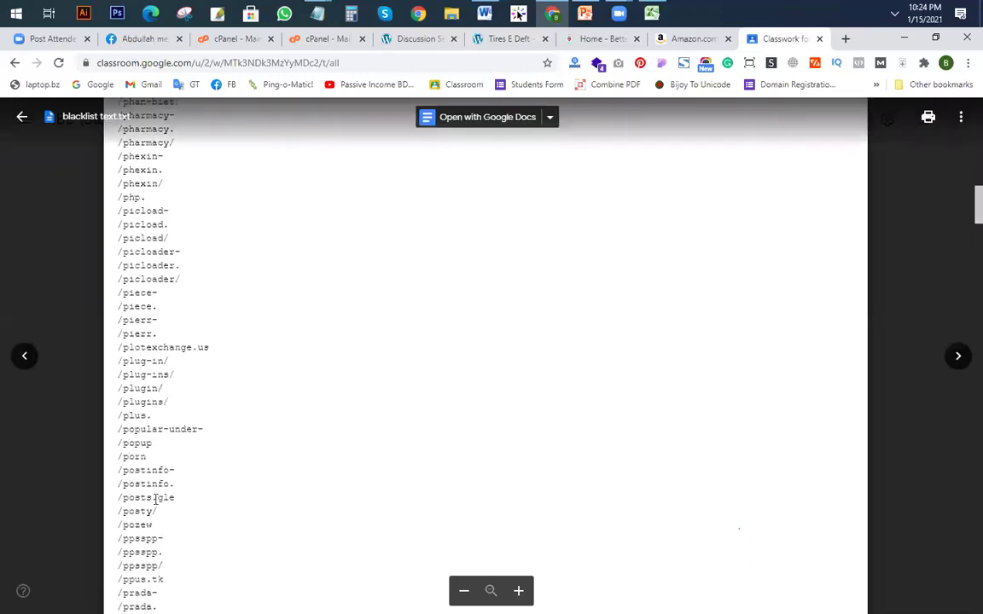
Select the entire blacklist word list in the preview for copying
{"action": "key", "text": "ctrl+a"}
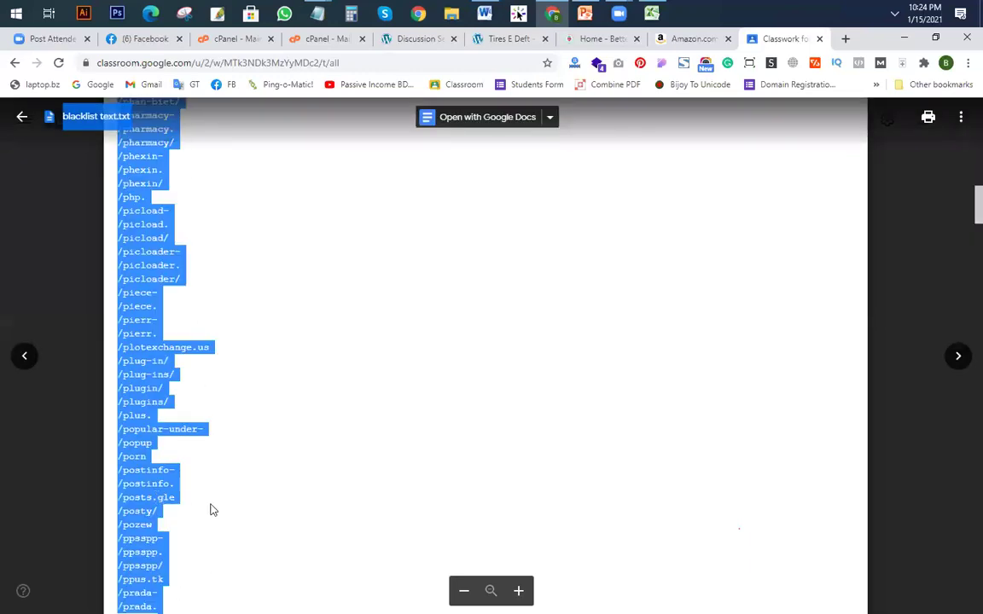
{"action": "scroll", "coordinate": [233, 507], "scroll_direction": "up", "scroll_amount": 8}
{"action": "left_click", "coordinate": [224, 452]}
{"action": "scroll", "coordinate": [171, 384], "scroll_direction": "up", "scroll_amount": 5}
{"action": "left_click_drag", "start_coordinate": [118, 305], "coordinate": [156, 348]}
{"action": "key", "text": "ctrl+a"}
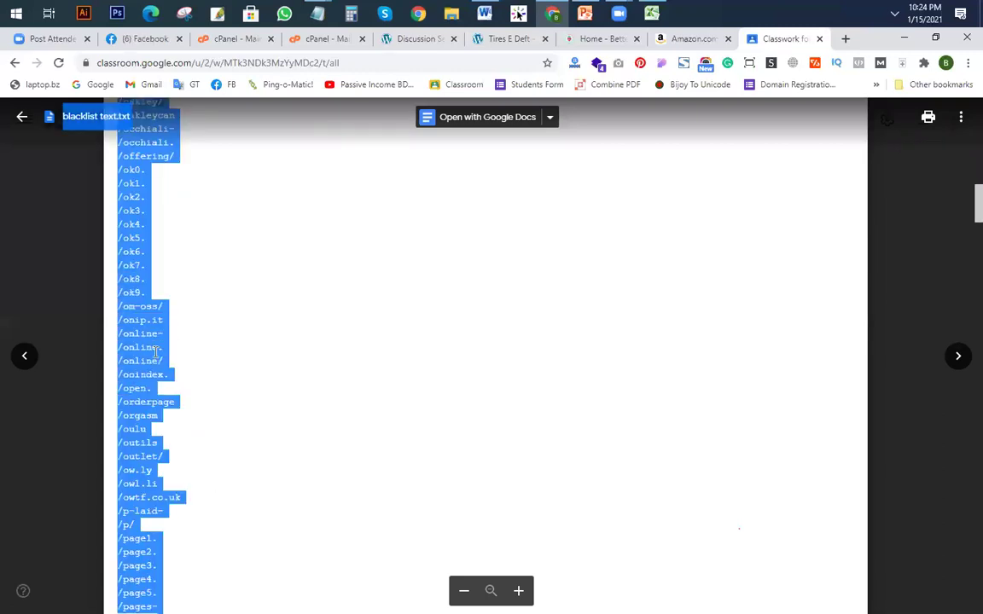
Launch a maximized Notepad and paste in the copied blacklist words
{"action": "key", "text": "super+r"}
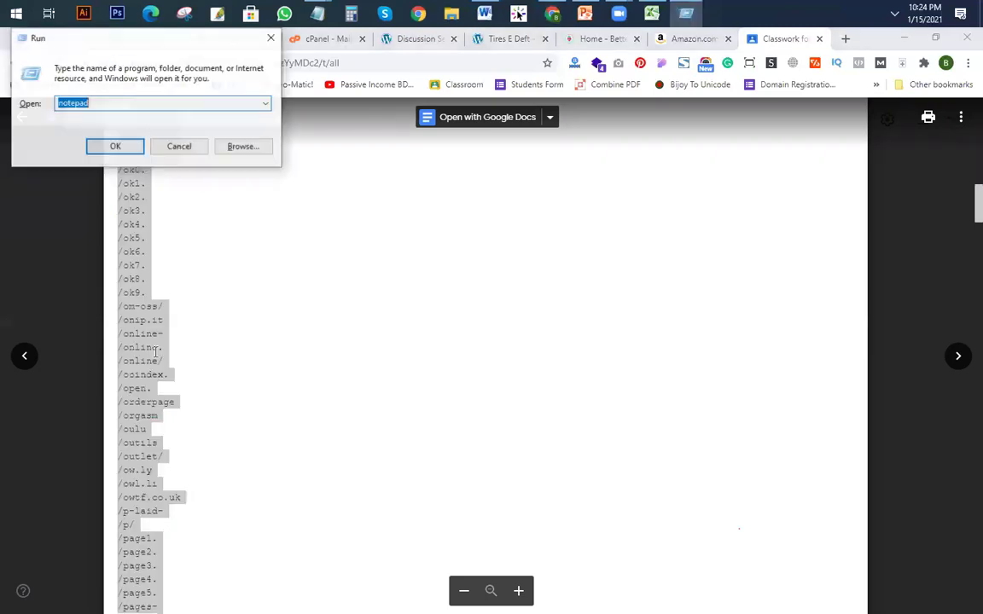
{"action": "key", "text": "Return"}
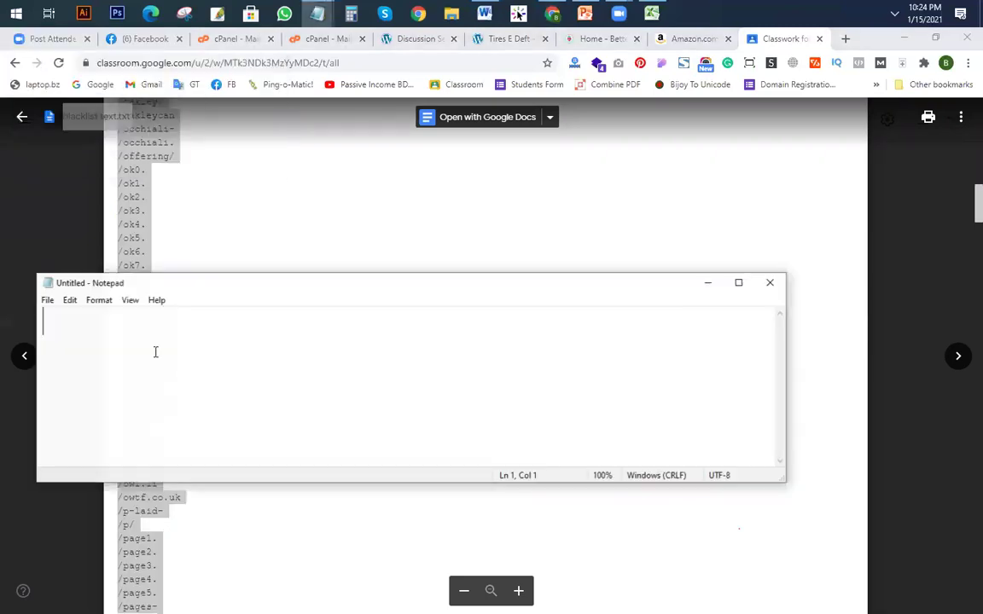
{"action": "left_click", "coordinate": [738, 283]}
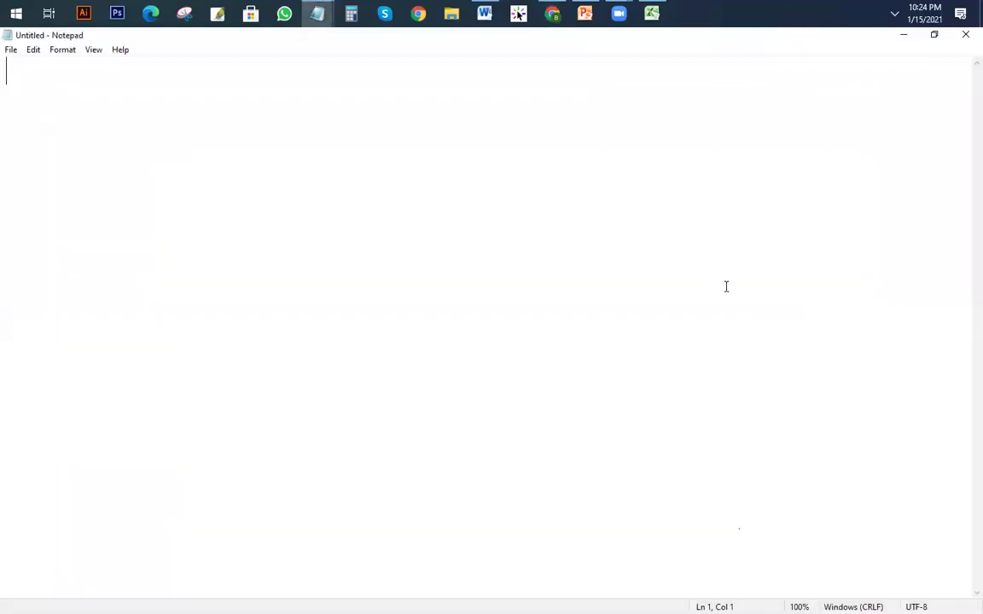
{"action": "key", "text": "ctrl+v"}
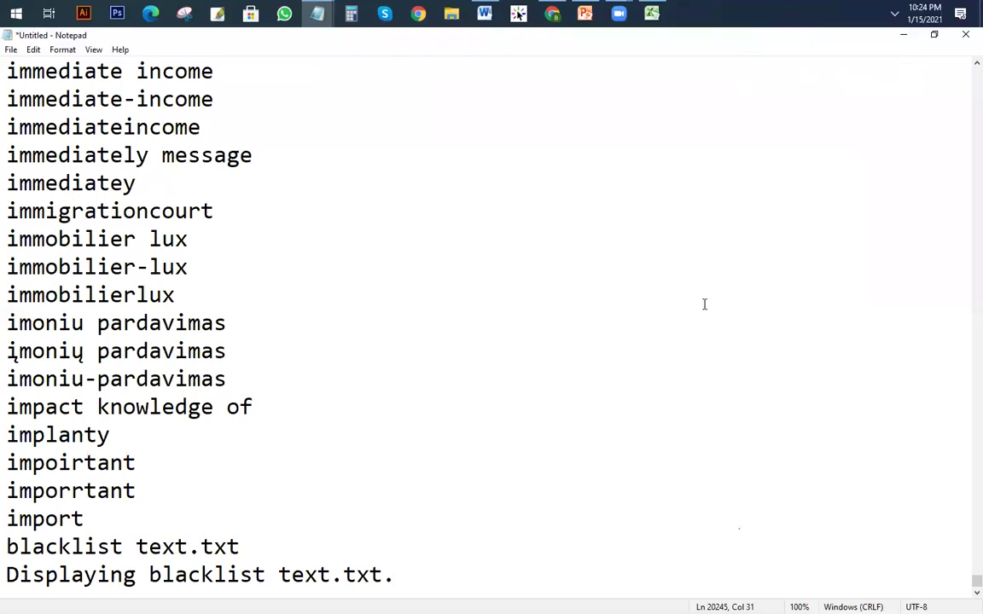
Delete the PIBD (Batch 01) line and the Classroom text above the word list
{"action": "key", "text": "ctrl+Home"}
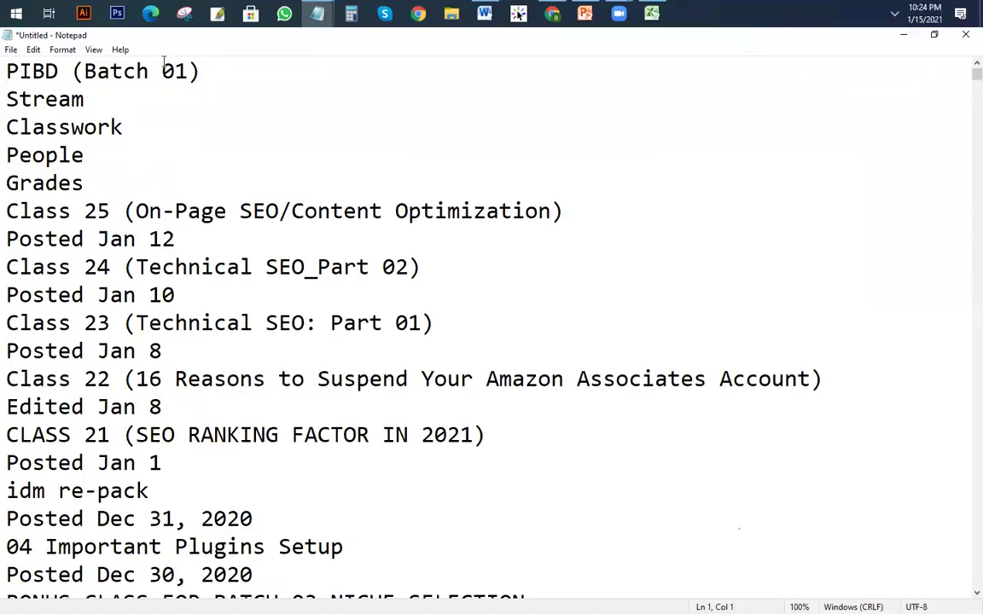
{"action": "triple_click", "coordinate": [134, 82]}
{"action": "key", "text": "Delete"}
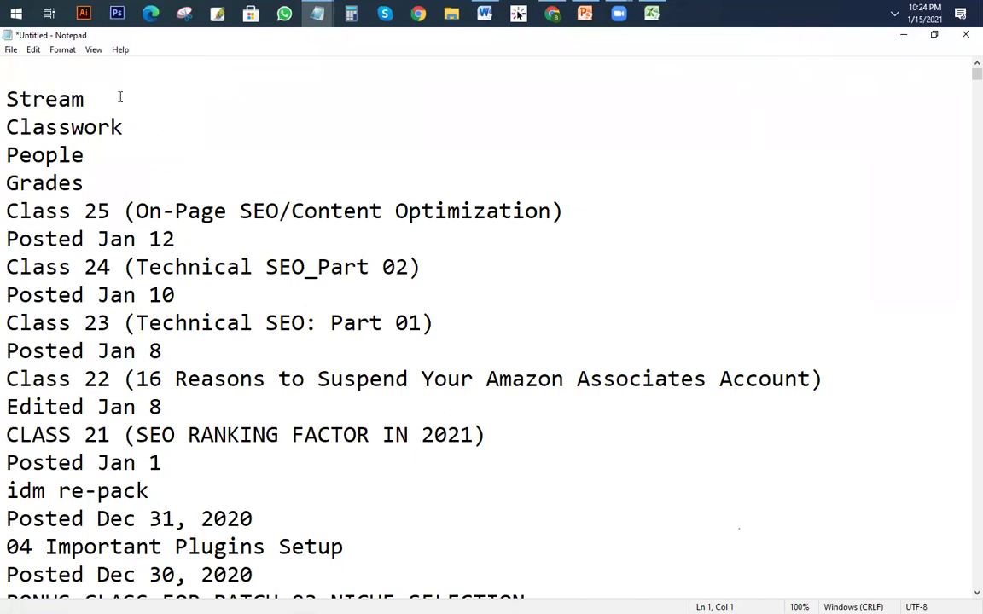
{"action": "left_click_drag", "start_coordinate": [8, 94], "coordinate": [168, 224]}
{"action": "scroll", "coordinate": [220, 248], "scroll_direction": "down", "scroll_amount": 20}
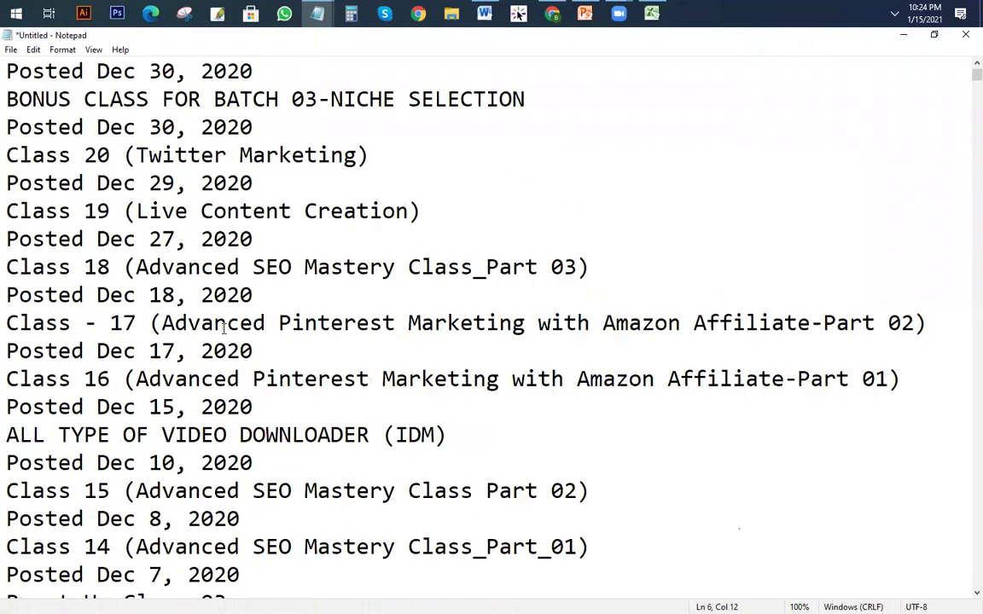
{"action": "scroll", "coordinate": [239, 358], "scroll_direction": "up", "scroll_amount": 5}
{"action": "scroll", "coordinate": [239, 359], "scroll_direction": "down", "scroll_amount": 20}
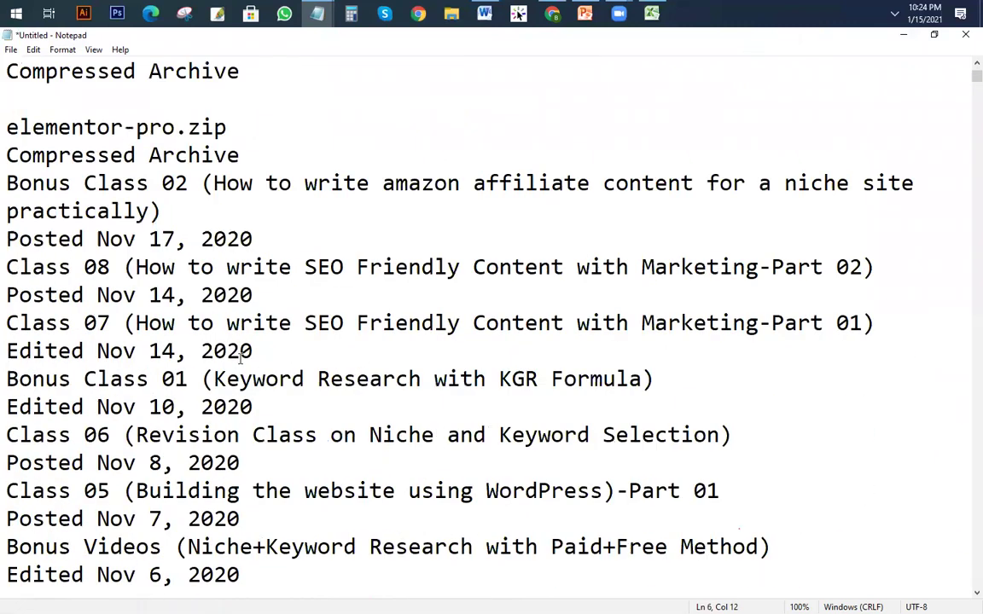
{"action": "scroll", "coordinate": [263, 372], "scroll_direction": "up", "scroll_amount": 5}
{"action": "scroll", "coordinate": [264, 371], "scroll_direction": "up", "scroll_amount": 1}
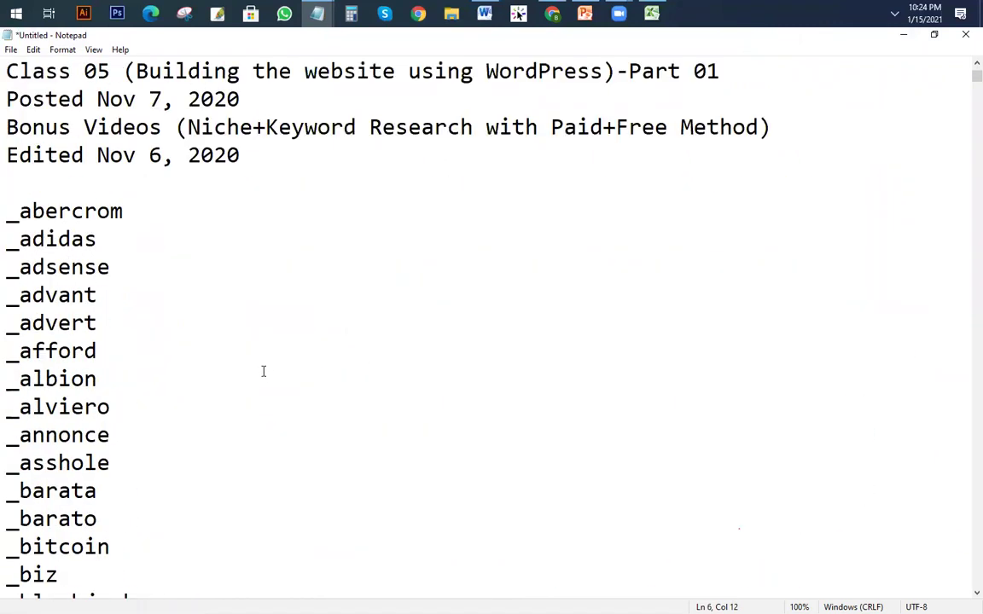
{"action": "left_click", "coordinate": [300, 171], "text": "shift"}
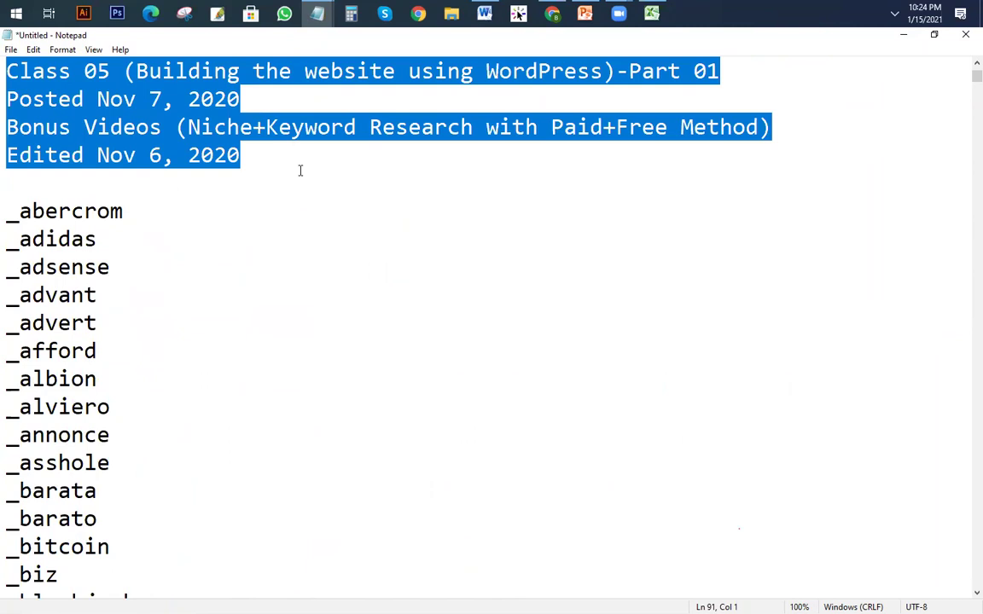
{"action": "key", "text": "Delete"}
{"action": "key", "text": "Delete"}
{"action": "key", "text": "Delete"}
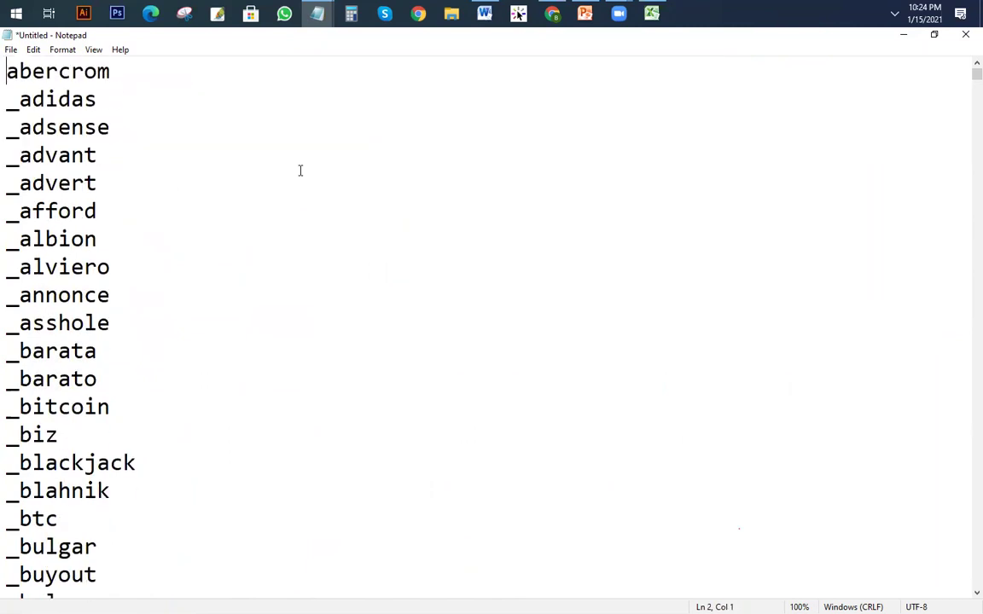
Restore the underscore before abercrom, redo the deletion, and check the list end to end
{"action": "key", "text": "ctrl+z"}
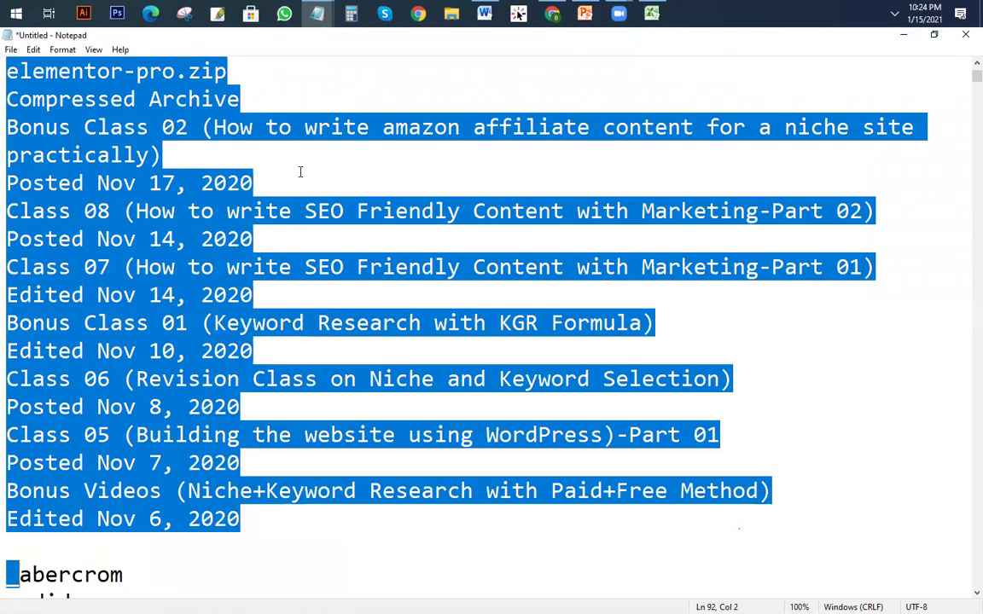
{"action": "key", "text": "ctrl+z"}
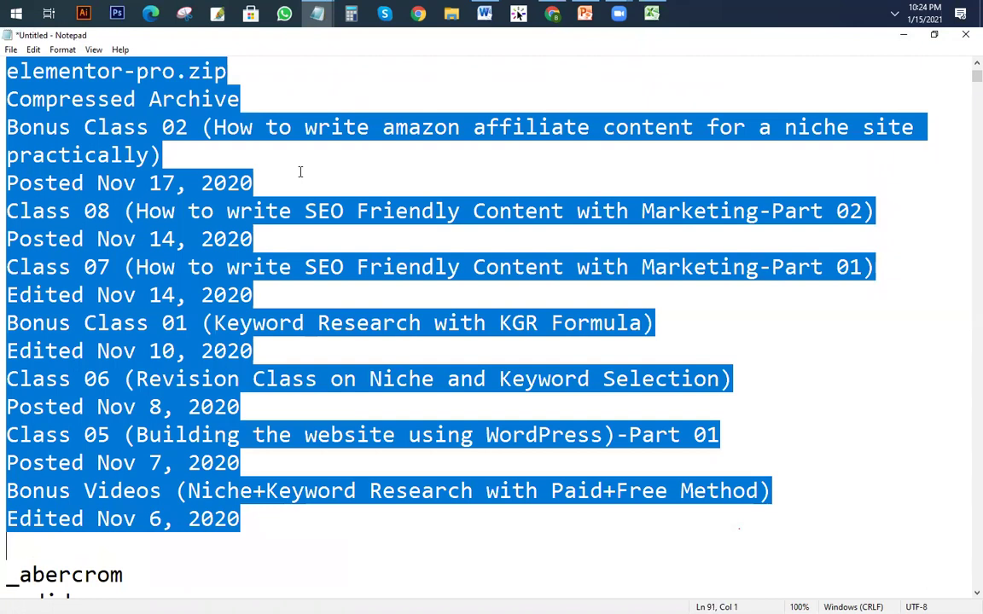
{"action": "key", "text": "Delete"}
{"action": "scroll", "coordinate": [300, 172], "scroll_direction": "down", "scroll_amount": 15}
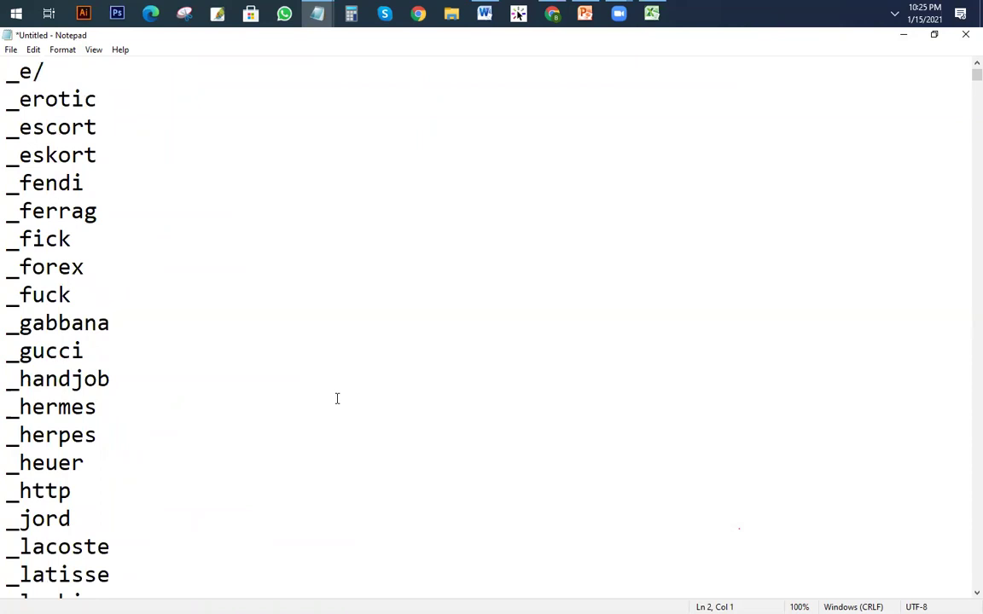
{"action": "key", "text": "ctrl+End"}
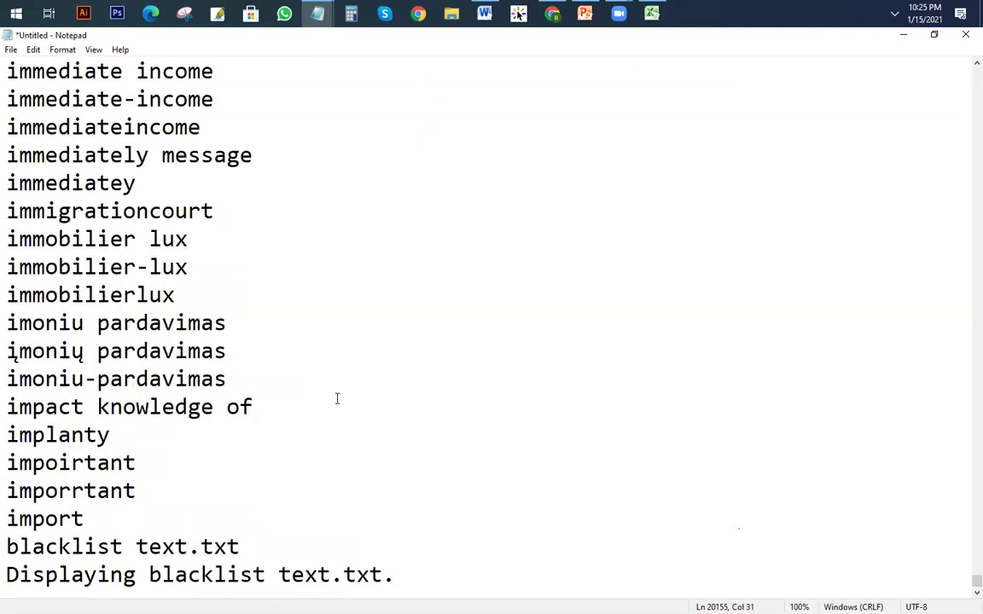
{"action": "key", "text": "ctrl+Home"}
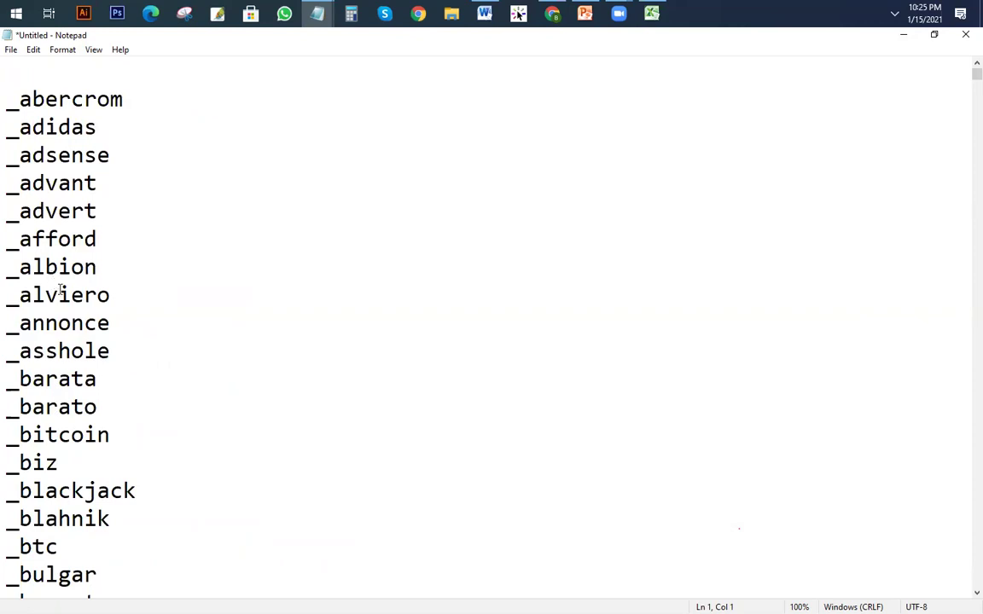
{"action": "scroll", "coordinate": [61, 290], "scroll_direction": "down", "scroll_amount": 1}
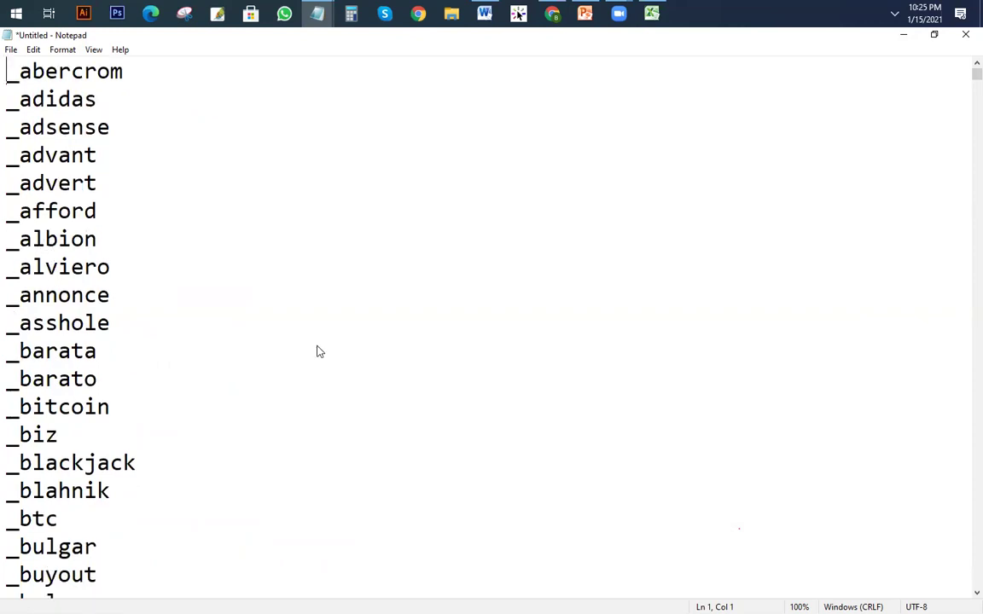
Save the list to the Desktop as 'blacklist comments.txt' and select all its text
{"action": "key", "text": "ctrl+s"}
{"action": "left_click", "coordinate": [61, 173]}
{"action": "double_click", "coordinate": [158, 356]}
{"action": "type", "text": "blacklist words"}
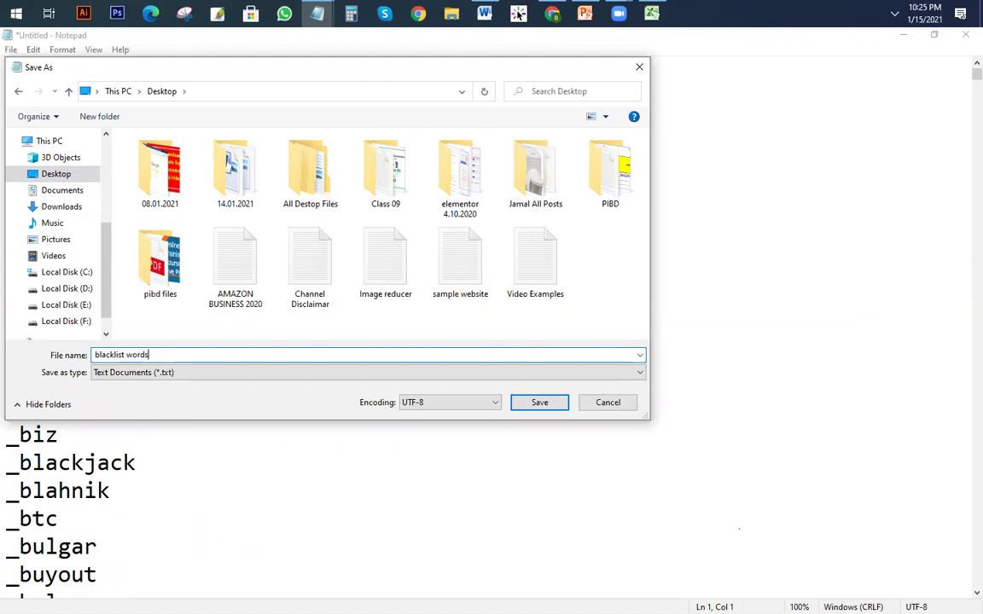
{"action": "key", "text": "BackSpace"}
{"action": "key", "text": "BackSpace"}
{"action": "key", "text": "BackSpace"}
{"action": "left_click", "coordinate": [539, 403]}
{"action": "key", "text": "ctrl+a"}
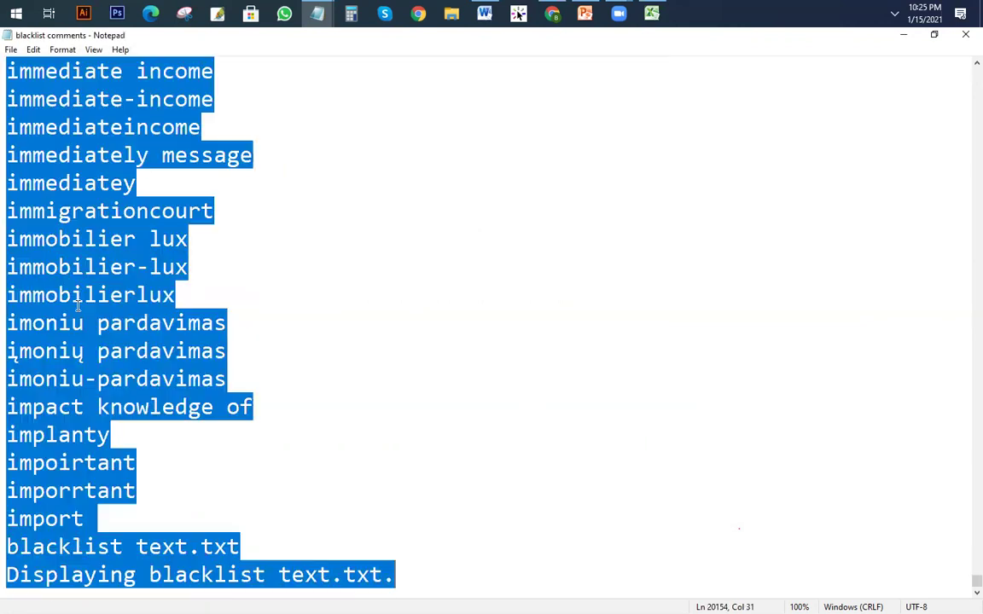
Open the Tires E Deft Discussion Settings and save them with the Blank default avatar
{"action": "left_click", "coordinate": [552, 13]}
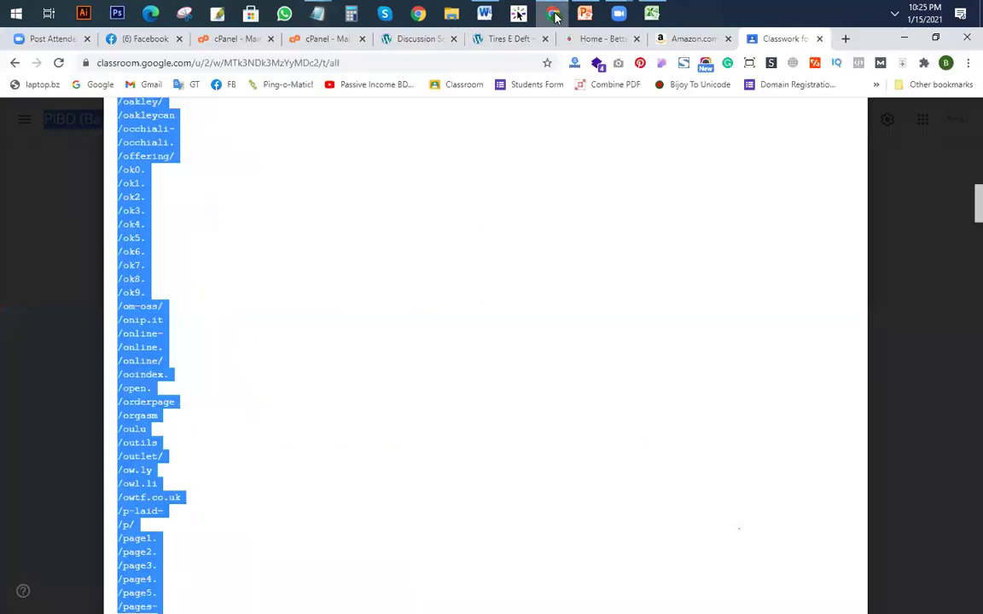
{"action": "left_click", "coordinate": [22, 116]}
{"action": "left_click", "coordinate": [508, 38]}
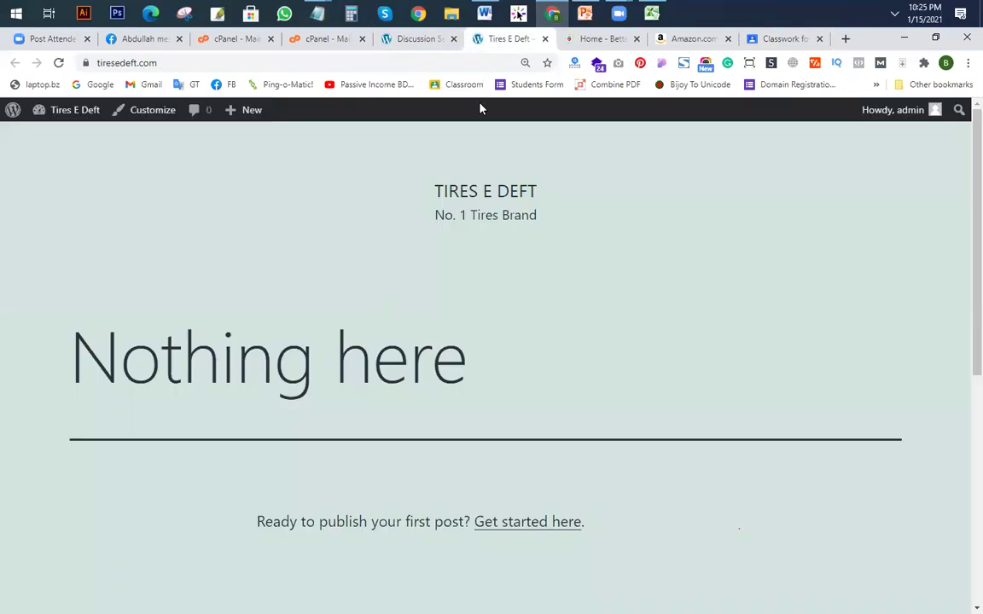
{"action": "left_click", "coordinate": [419, 38]}
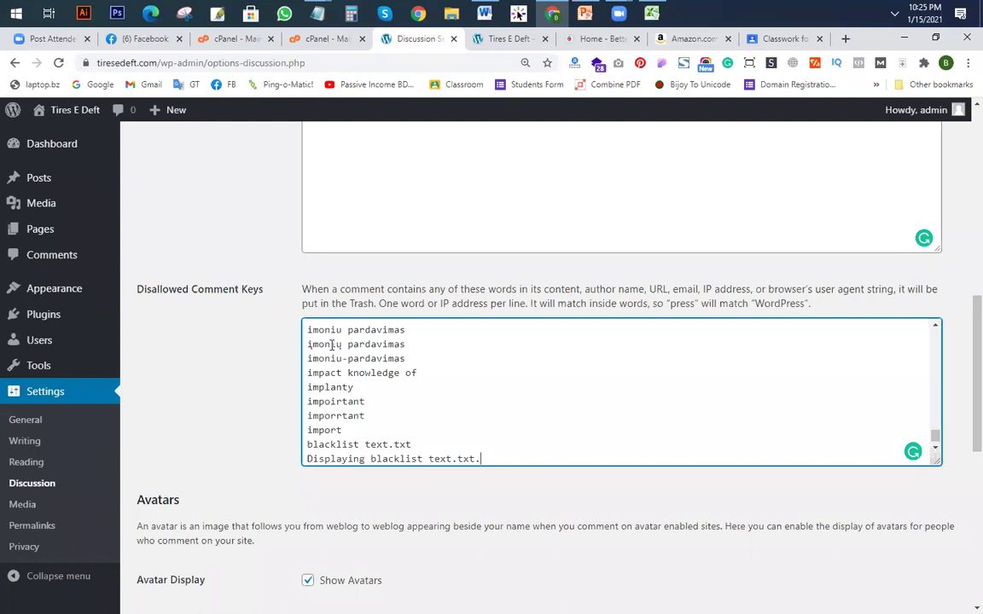
{"action": "scroll", "coordinate": [963, 390], "scroll_direction": "down", "scroll_amount": 3}
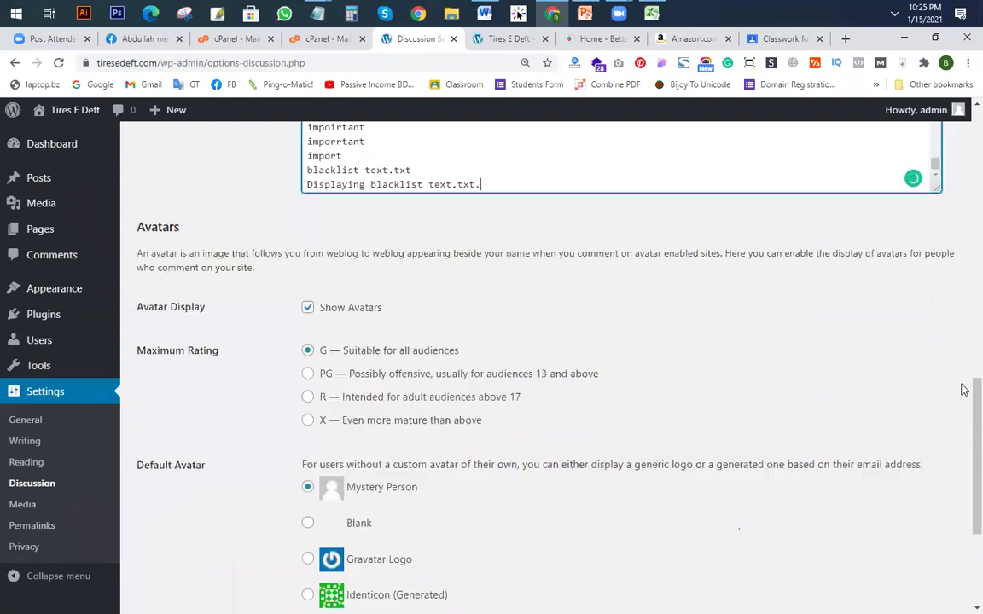
{"action": "scroll", "coordinate": [653, 589], "scroll_direction": "down", "scroll_amount": 3}
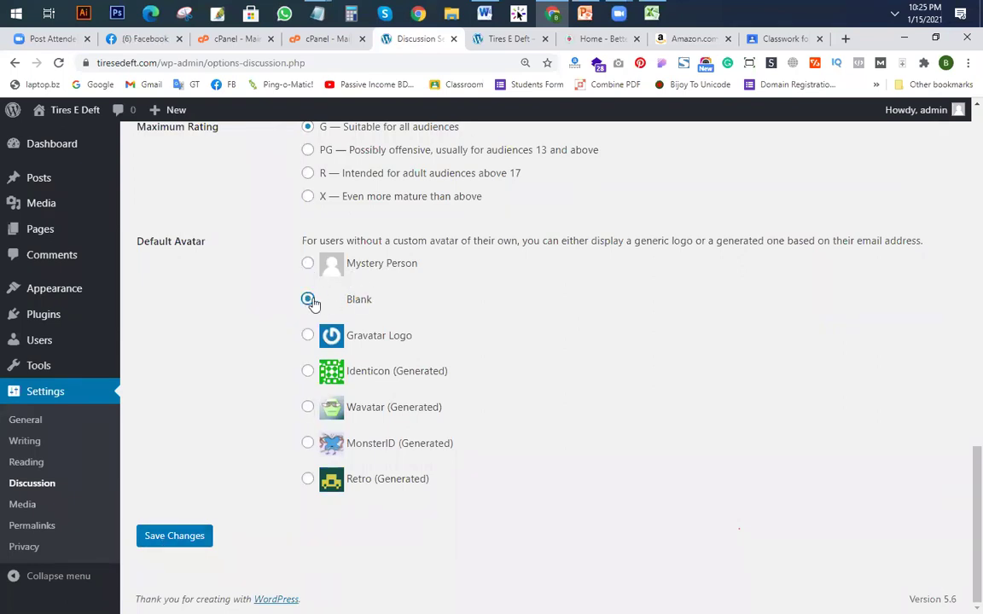
{"action": "left_click", "coordinate": [176, 536]}
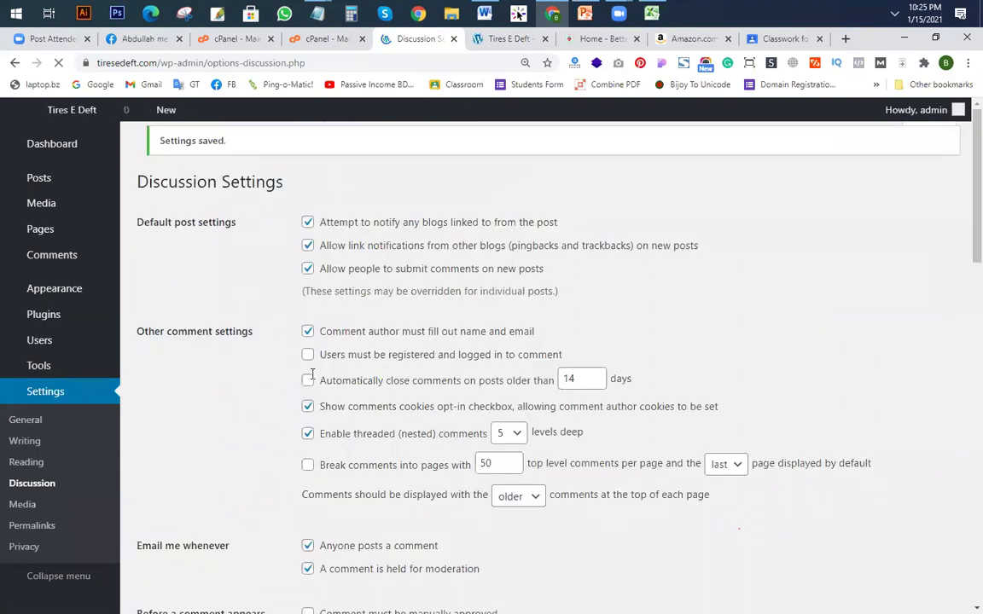
Save the Discussion Settings again and confirm the Settings saved notice
{"action": "scroll", "coordinate": [268, 457], "scroll_direction": "down", "scroll_amount": 15}
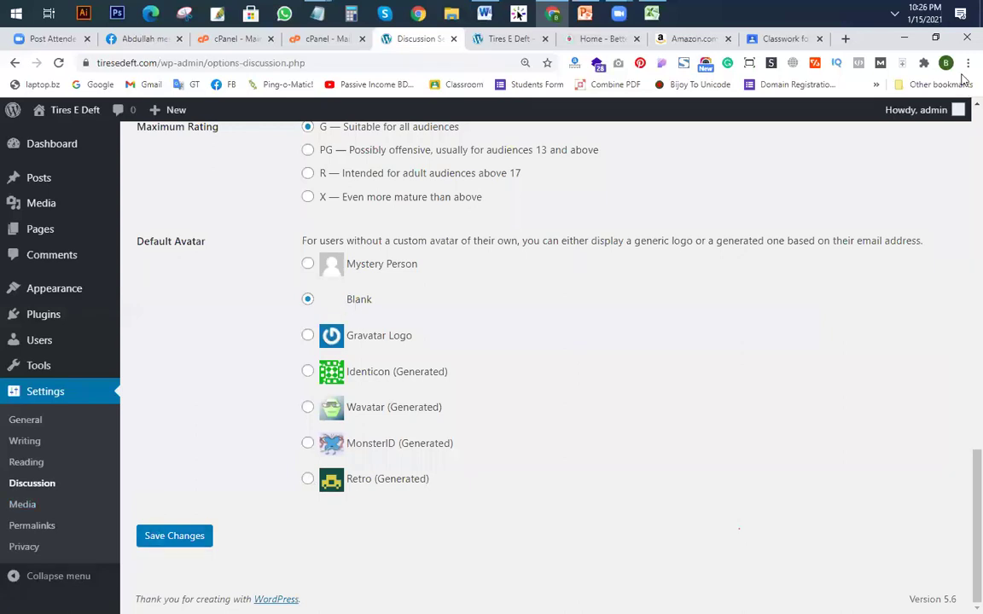
{"action": "mouse_move", "coordinate": [961, 115]}
{"action": "left_click", "coordinate": [169, 538]}
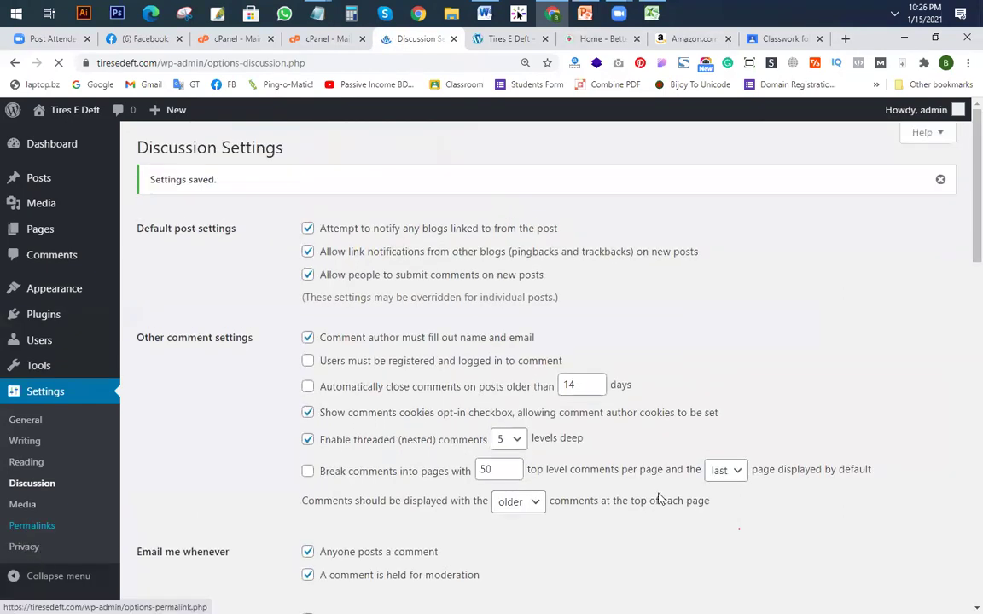
{"action": "scroll", "coordinate": [658, 499], "scroll_direction": "down", "scroll_amount": 20}
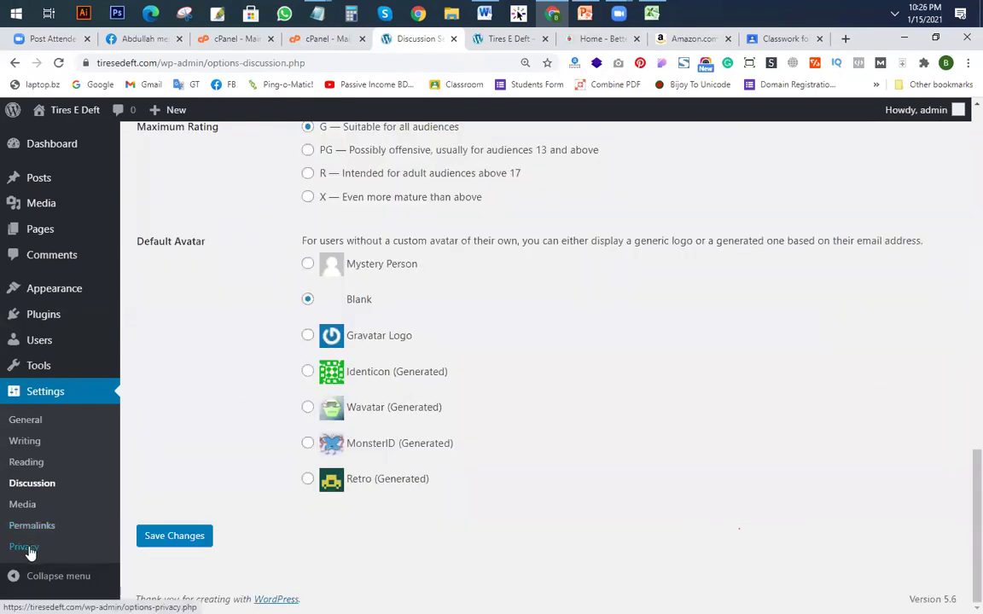
{"action": "scroll", "coordinate": [40, 526], "scroll_direction": "up", "scroll_amount": 20}
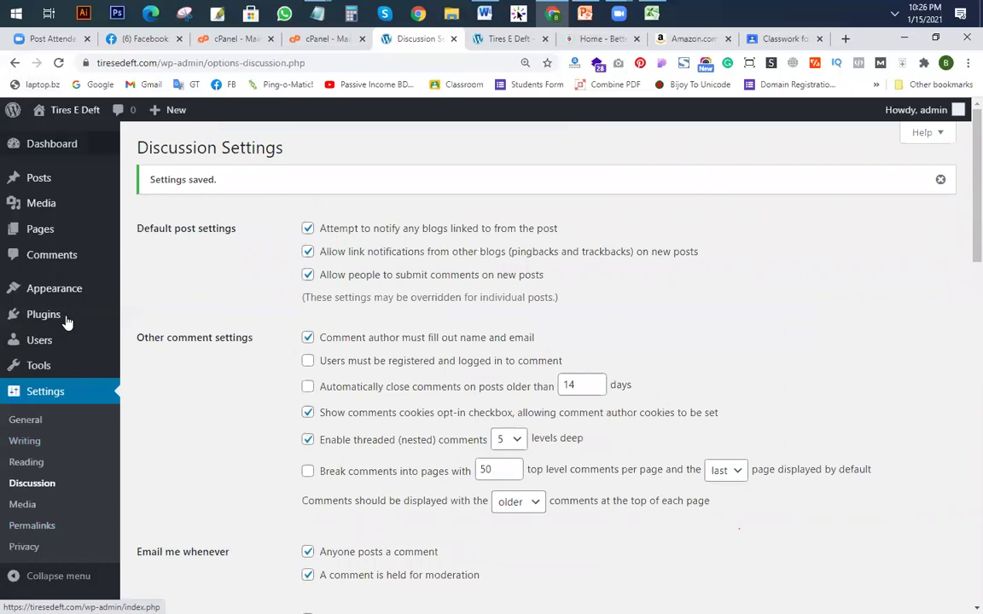
Return to the Class 09 PowerPoint deck and deselect the STEP 03 text on slide 3
{"action": "mouse_move", "coordinate": [43, 186]}
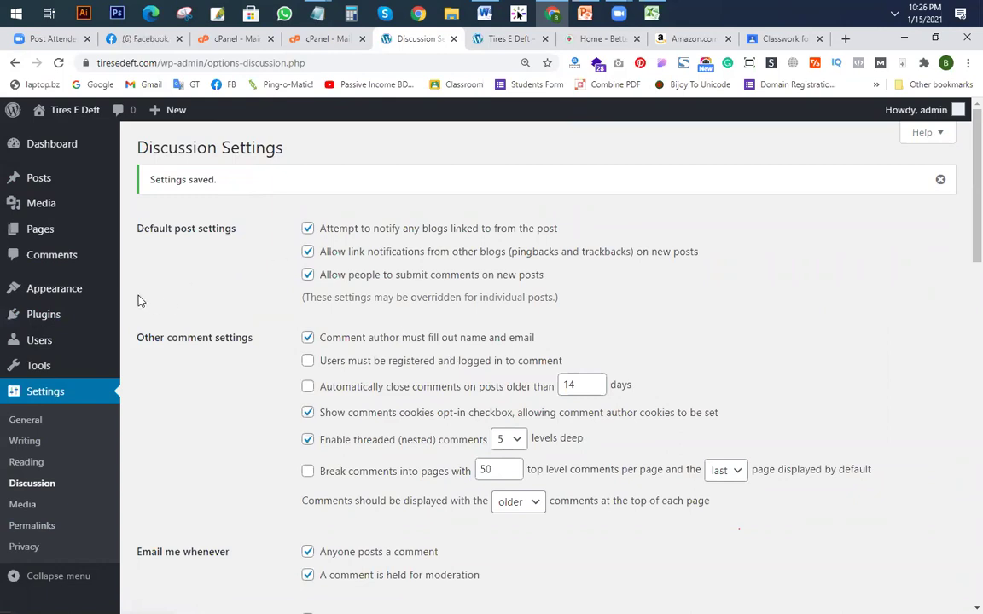
{"action": "mouse_move", "coordinate": [30, 154]}
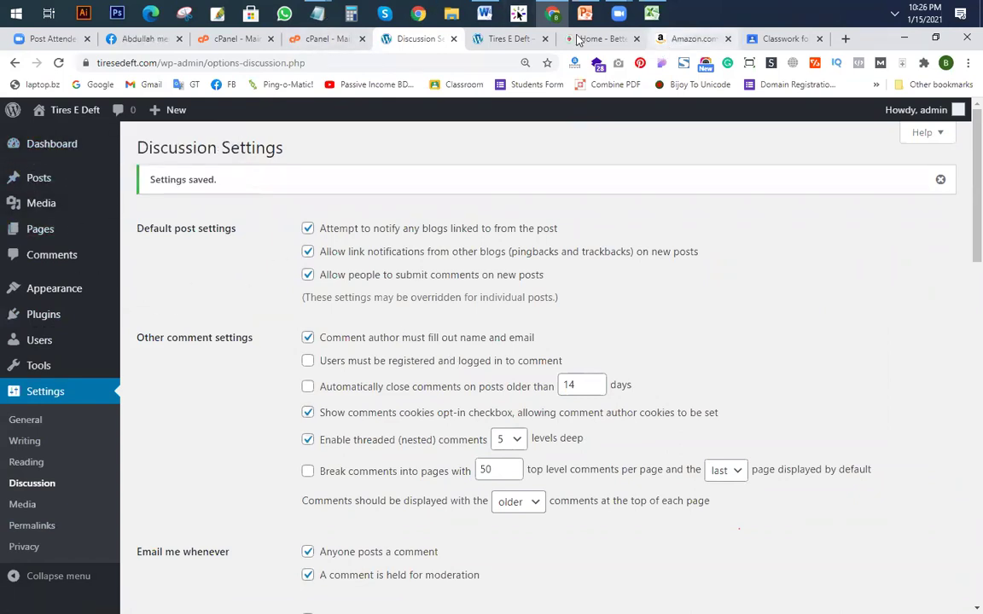
{"action": "key", "text": "alt+Tab"}
{"action": "left_click", "coordinate": [499, 393]}
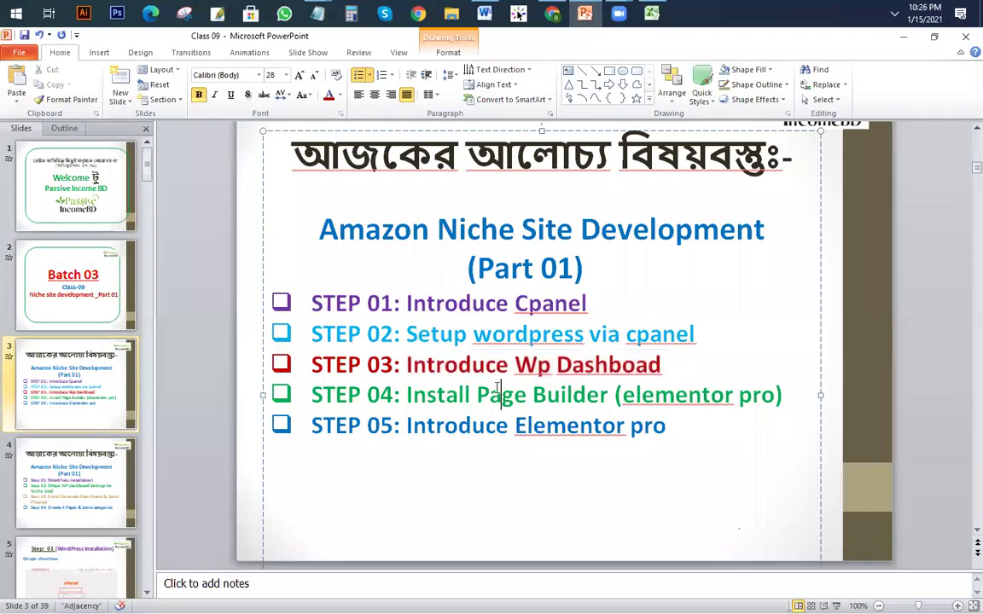
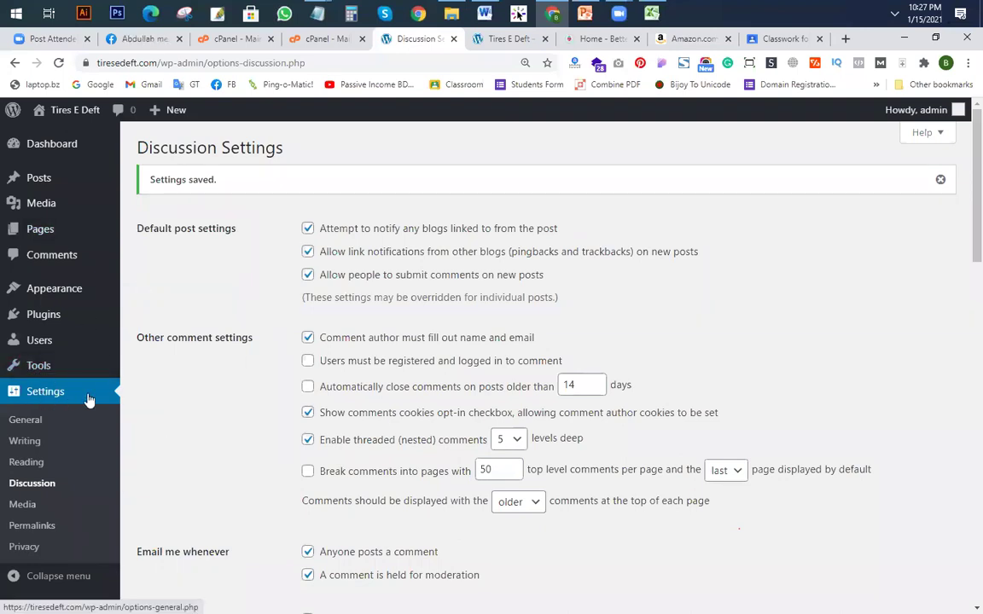
Go to the Add Plugins page by way of Installed Plugins
{"action": "mouse_move", "coordinate": [61, 321]}
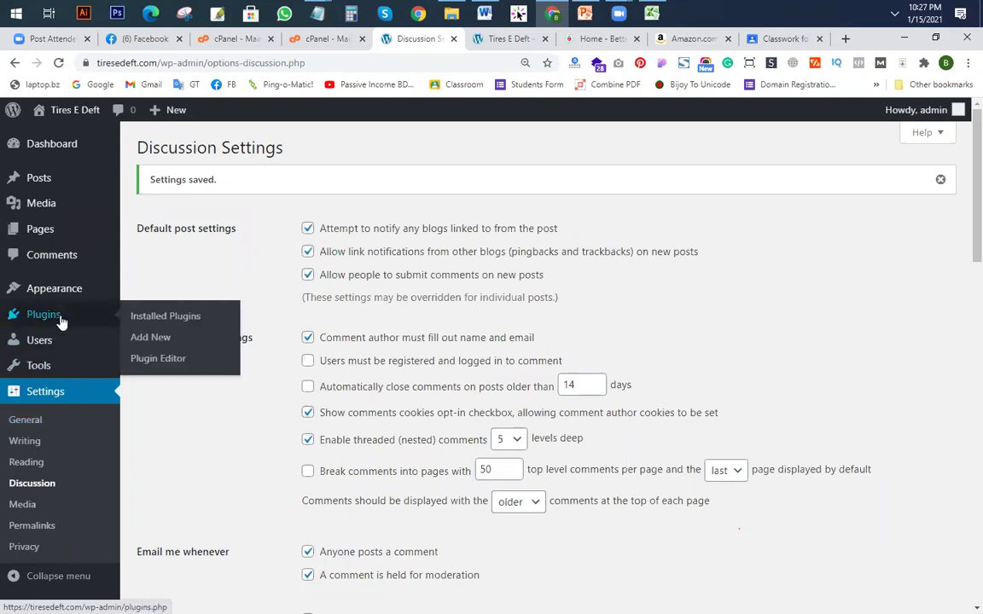
{"action": "left_click", "coordinate": [154, 316]}
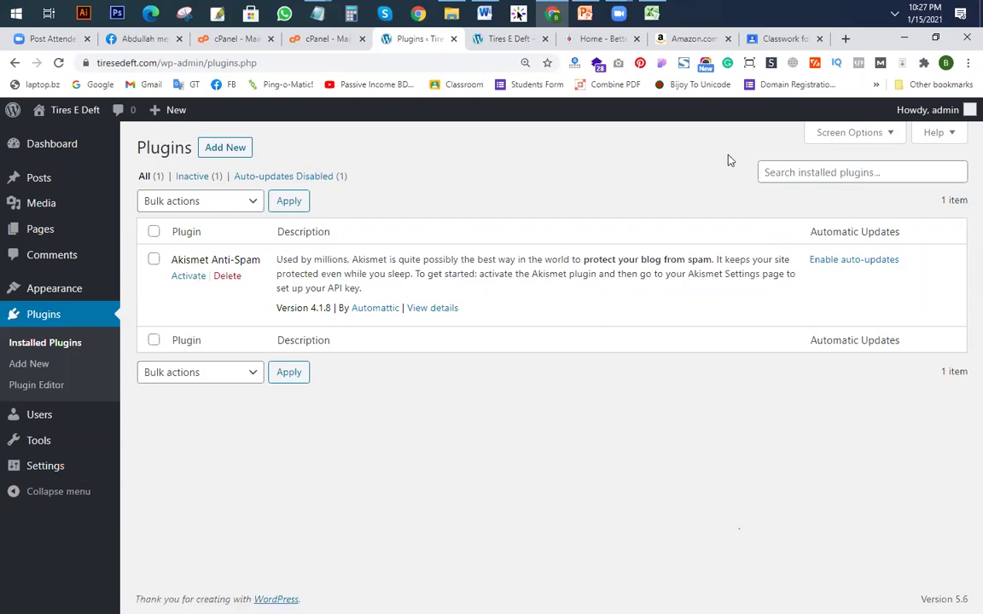
{"action": "left_click", "coordinate": [230, 149]}
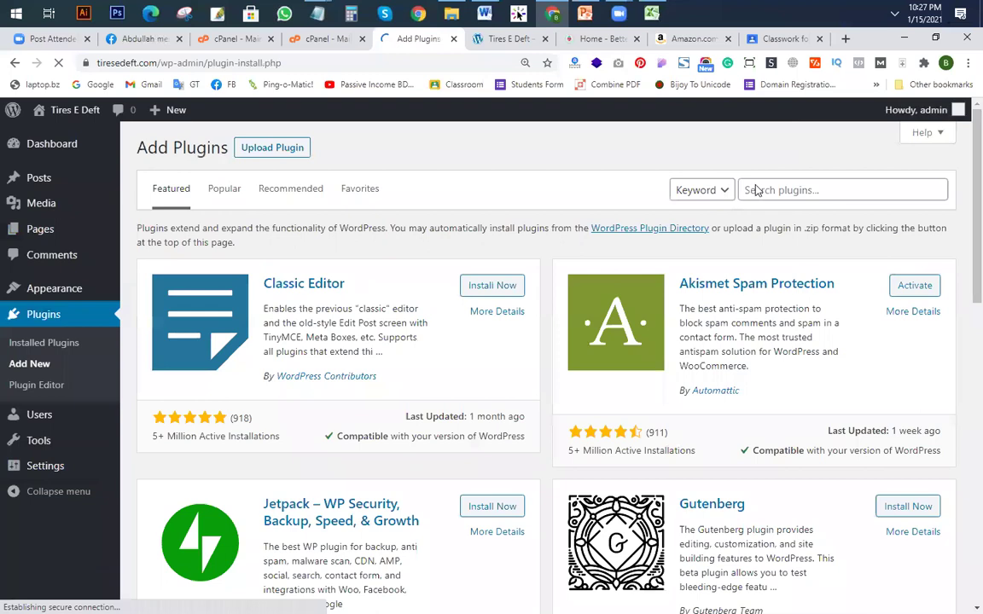
Search the plugin directory for 'elementor', then erase the search term
{"action": "left_click", "coordinate": [747, 190]}
{"action": "type", "text": "elementor"}
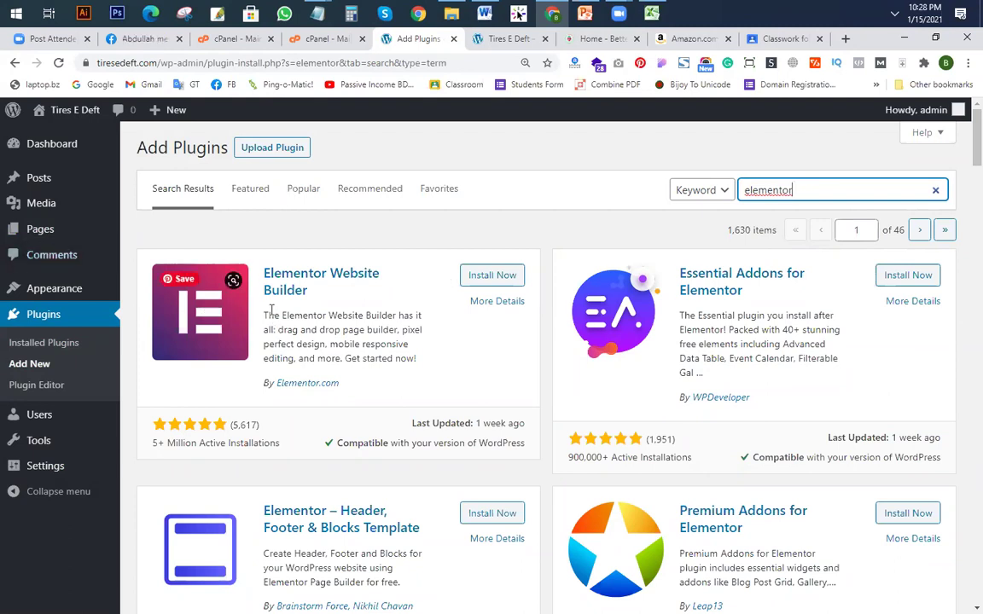
{"action": "left_click_drag", "start_coordinate": [842, 199], "coordinate": [730, 189]}
{"action": "key", "text": "BackSpace"}
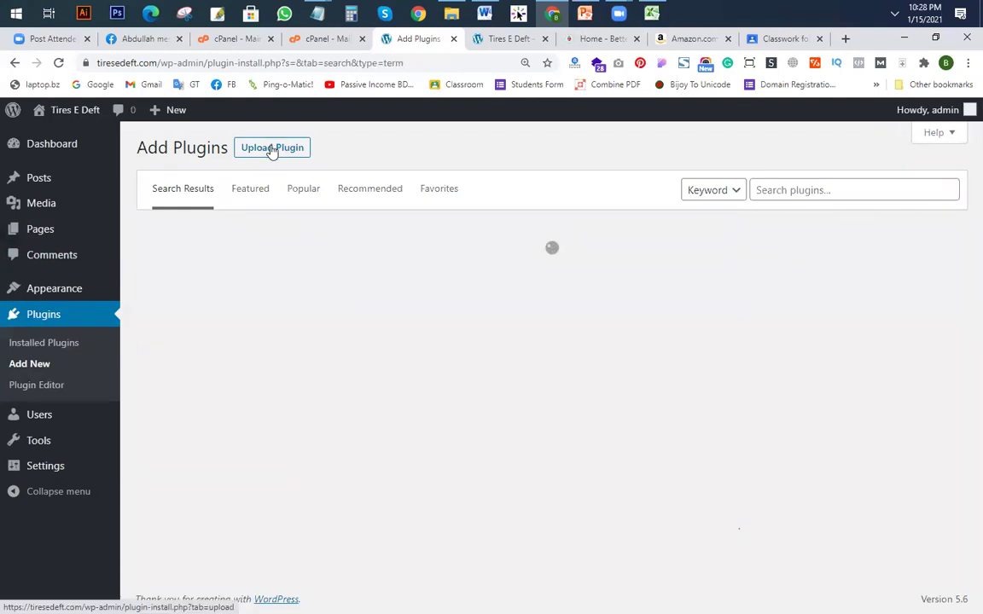
Open the Upload Plugin panel and browse to Desktop > elementor 4.10.2020 > Archive-628d > elementor-pro-3.0.9-package
{"action": "left_click", "coordinate": [273, 149]}
{"action": "left_click", "coordinate": [450, 282]}
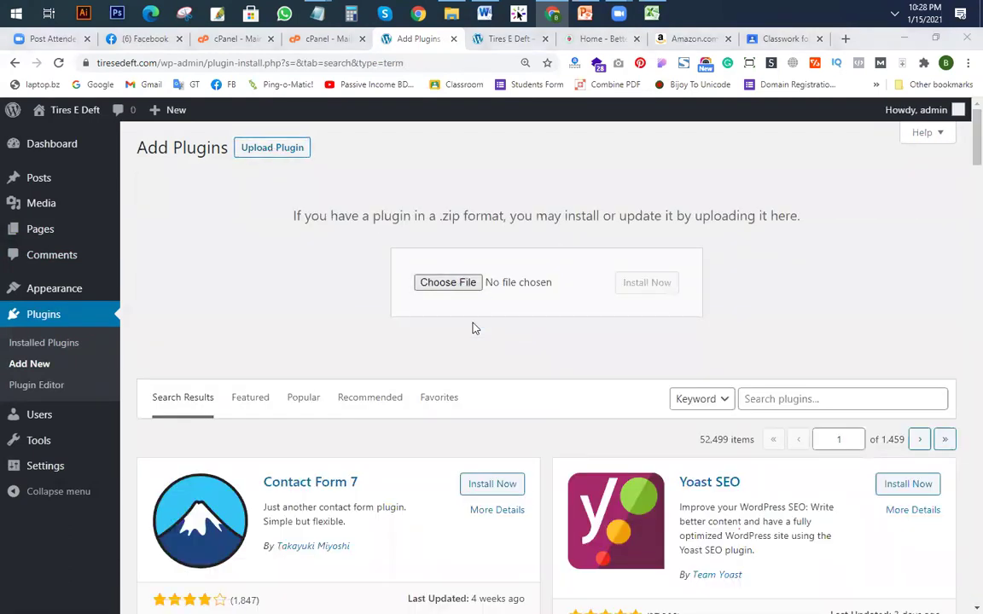
{"action": "left_click", "coordinate": [55, 134]}
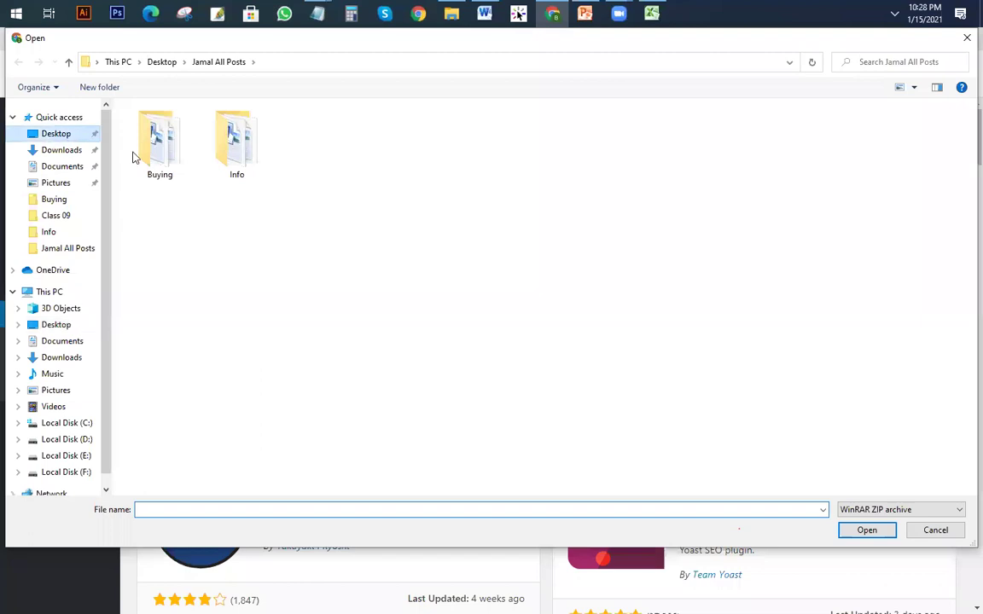
{"action": "double_click", "coordinate": [468, 149]}
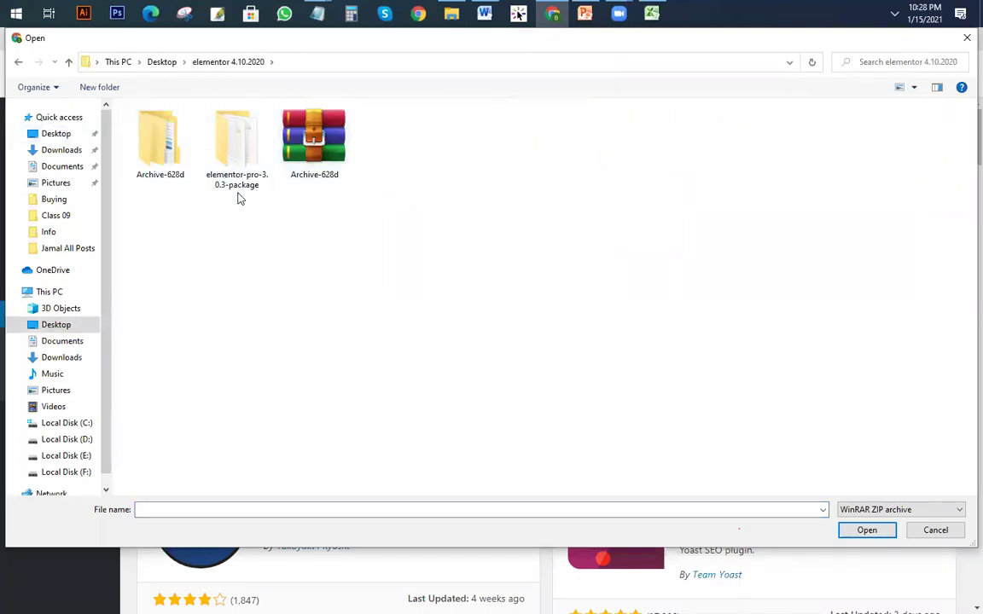
{"action": "left_click", "coordinate": [213, 147]}
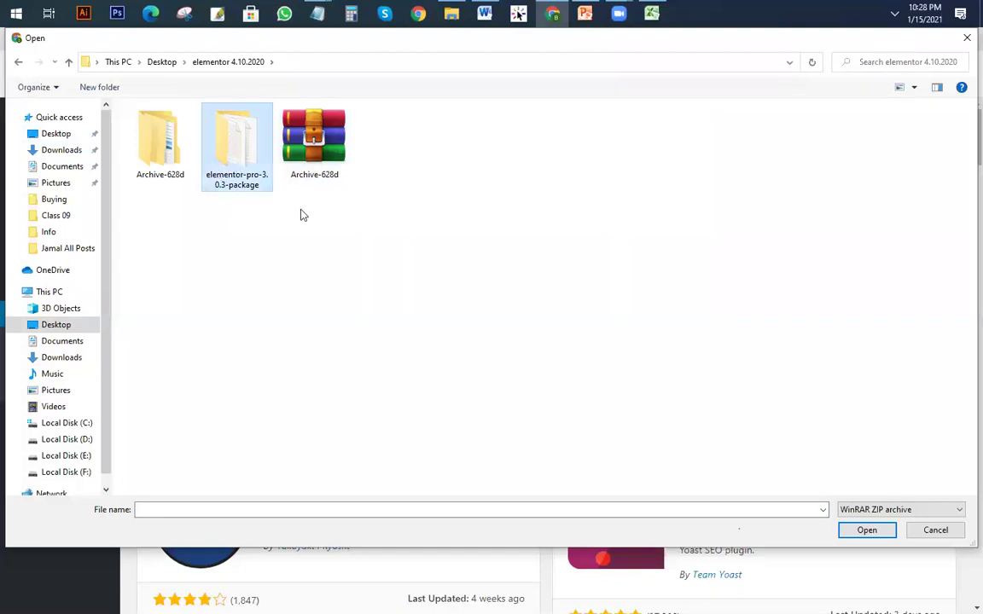
{"action": "left_click", "coordinate": [162, 156]}
{"action": "double_click", "coordinate": [162, 156]}
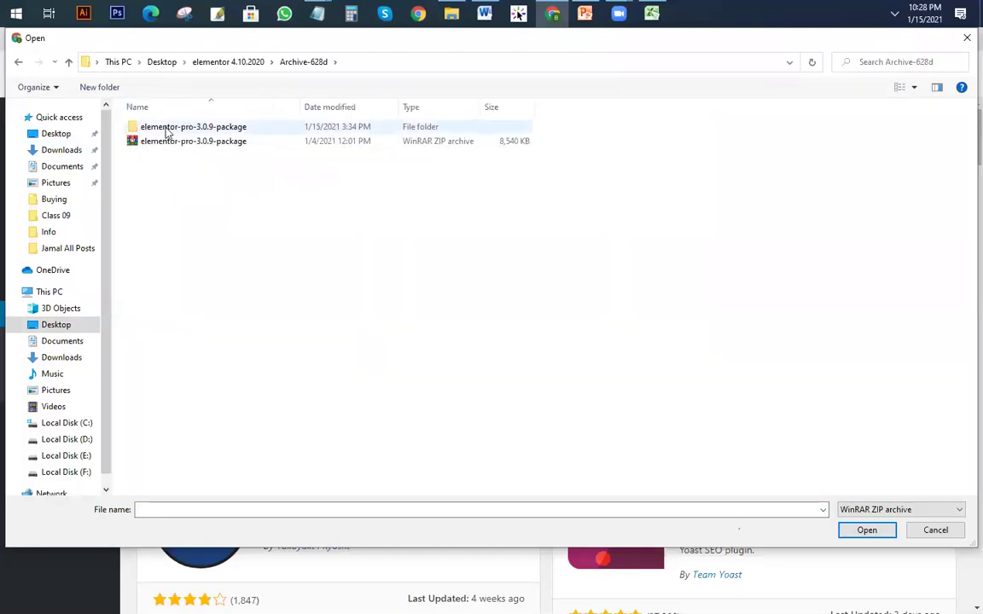
{"action": "double_click", "coordinate": [164, 127]}
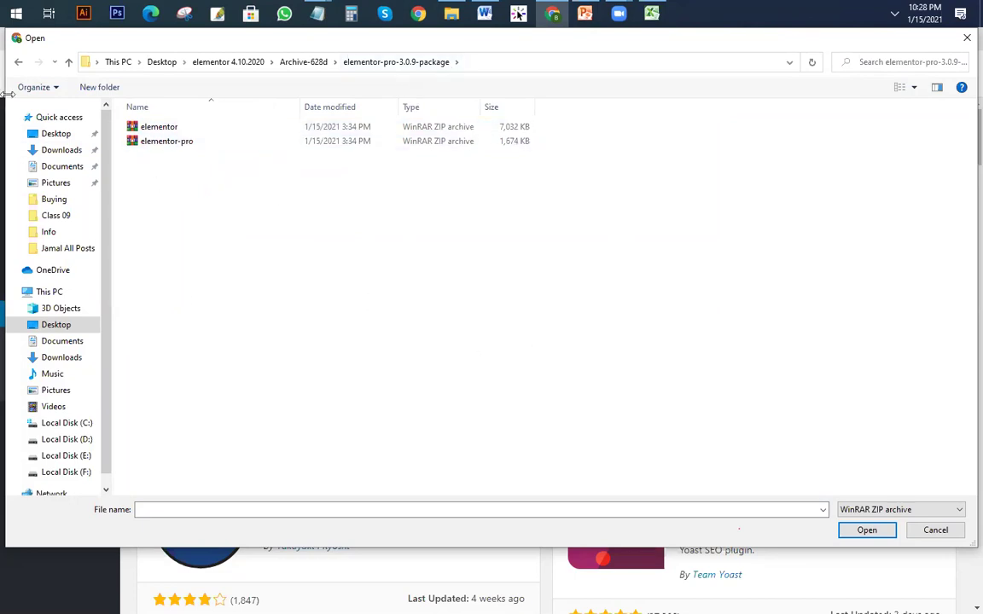
Try the elementor and elementor-pro zips, then close the file chooser without choosing one
{"action": "left_click", "coordinate": [171, 130]}
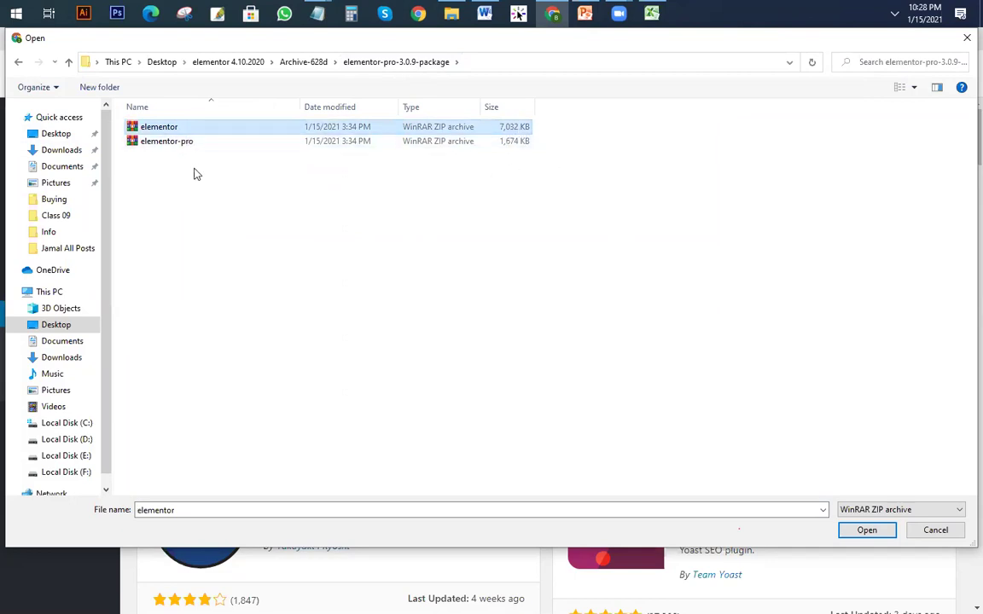
{"action": "left_click", "coordinate": [196, 142]}
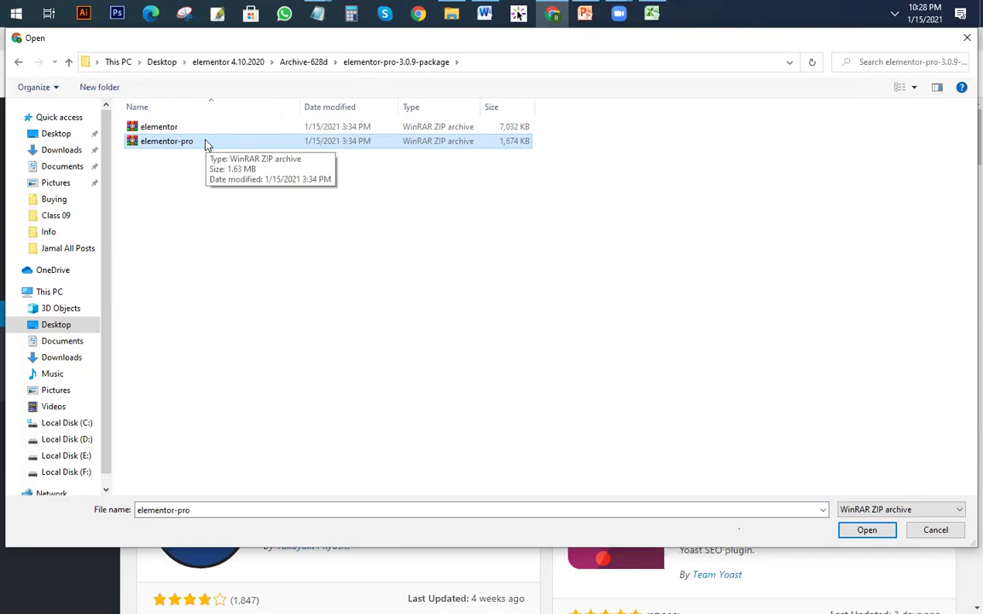
{"action": "left_click", "coordinate": [213, 195]}
{"action": "left_click", "coordinate": [176, 143]}
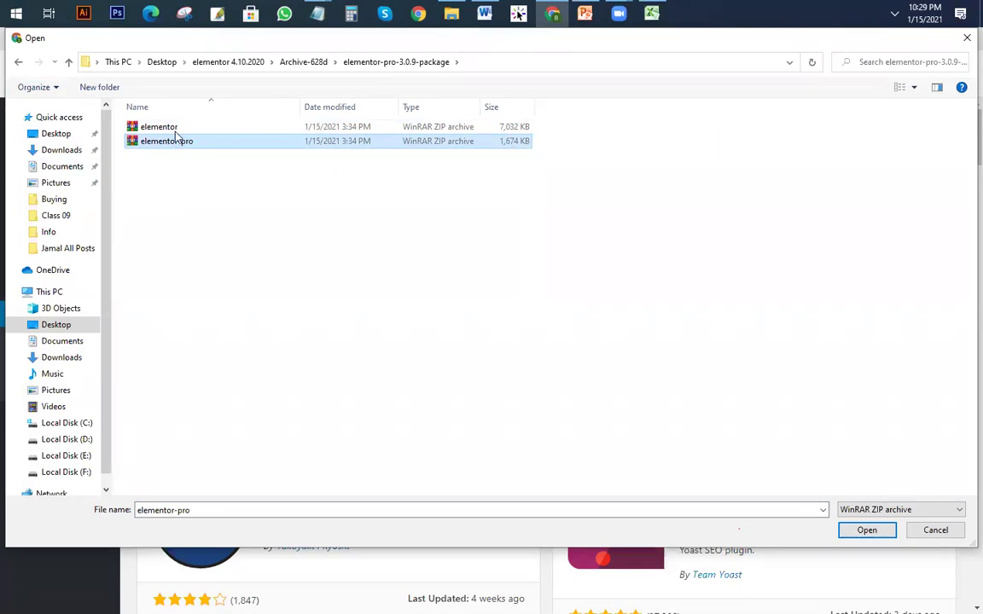
{"action": "left_click", "coordinate": [935, 531]}
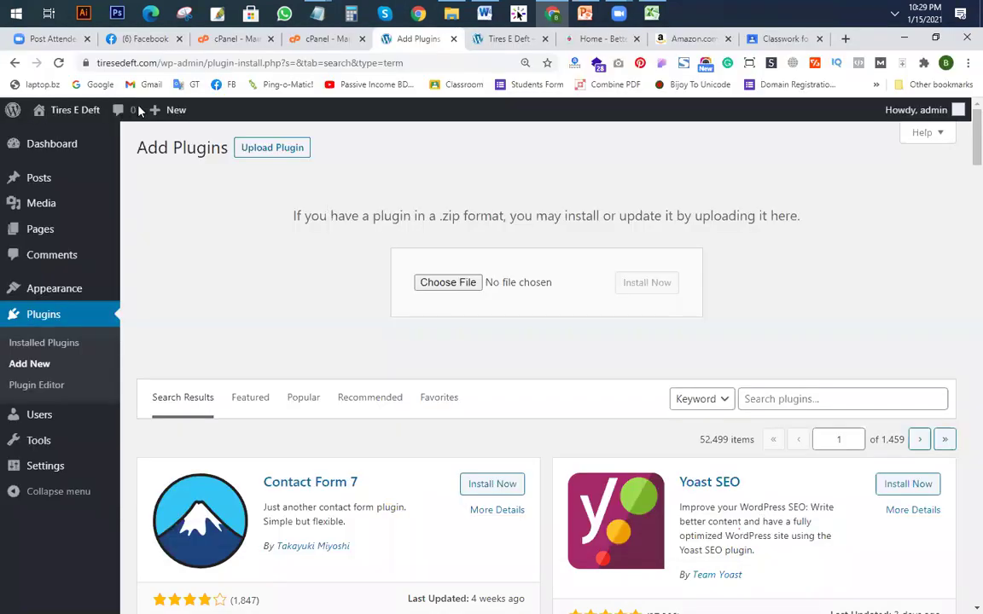
In cPanel File Manager, go to public_html/wp-content/plugins and open its Upload page
{"action": "left_click", "coordinate": [240, 40]}
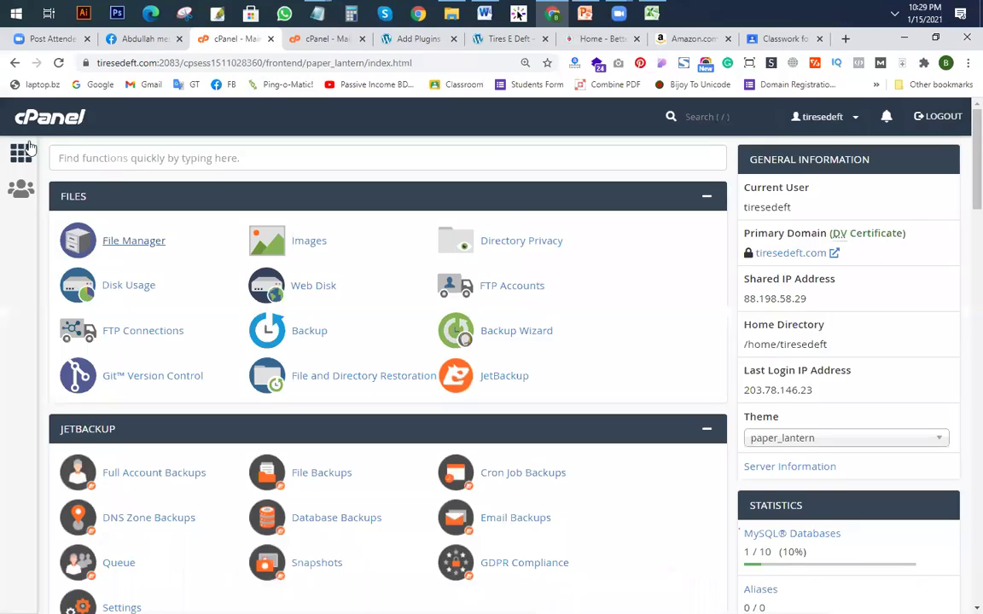
{"action": "left_click", "coordinate": [131, 244]}
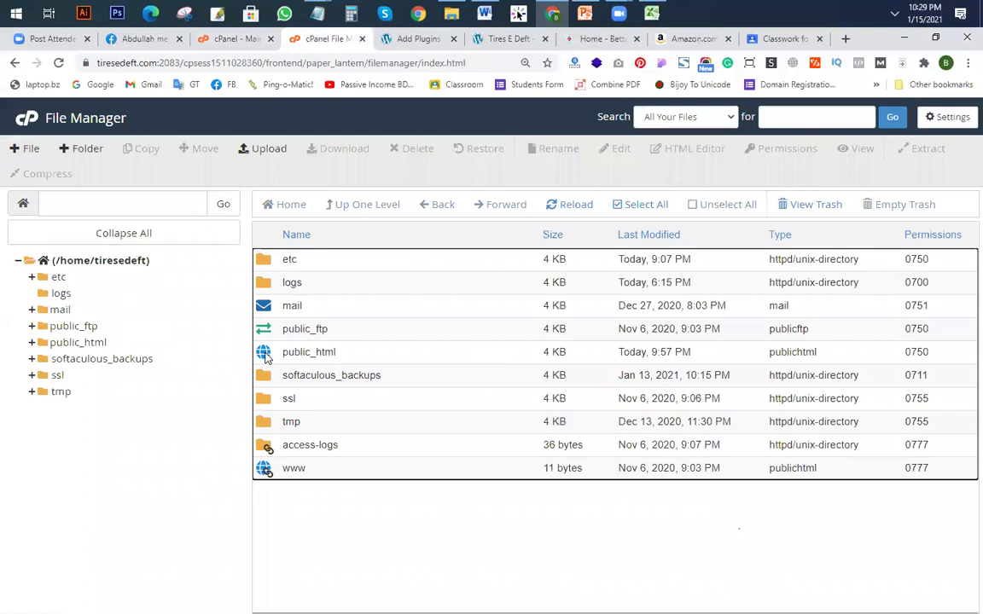
{"action": "double_click", "coordinate": [273, 357]}
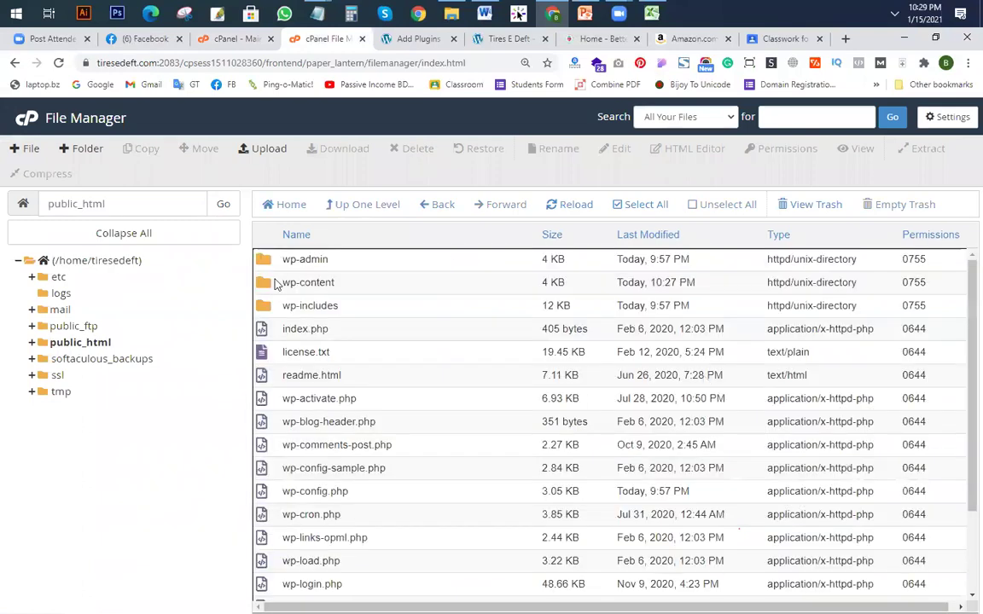
{"action": "double_click", "coordinate": [284, 284]}
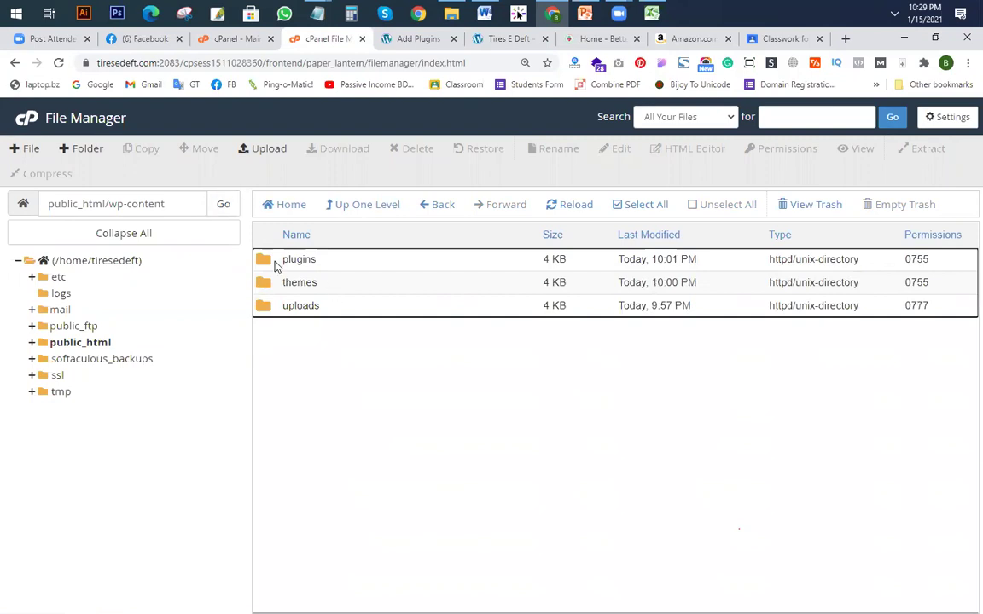
{"action": "double_click", "coordinate": [277, 260]}
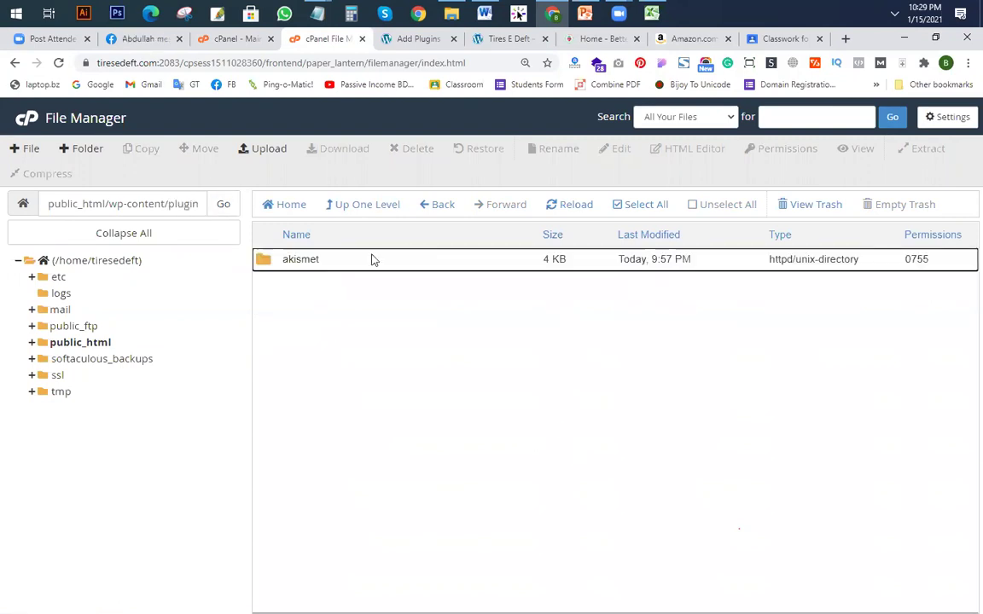
{"action": "left_click", "coordinate": [269, 148]}
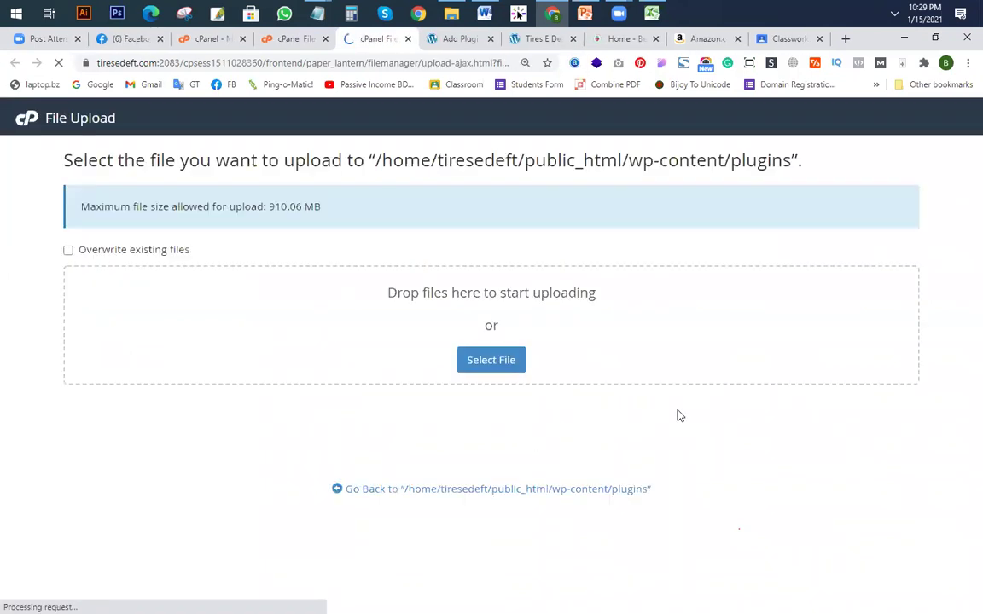
Upload elementor.zip from the elementor-pro-3.0.9-package folder, then return to the plugins listing
{"action": "left_click", "coordinate": [493, 362]}
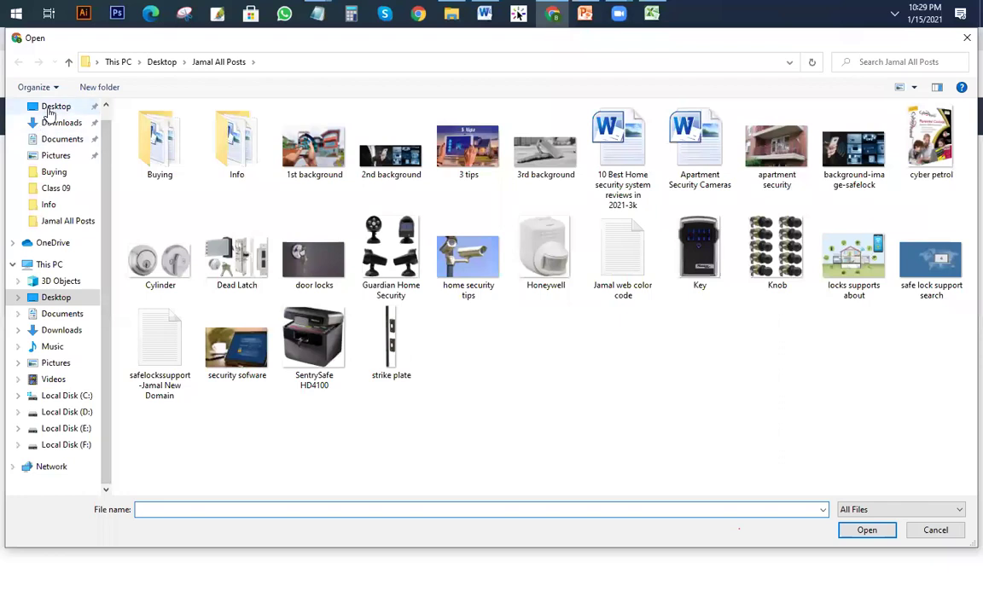
{"action": "left_click", "coordinate": [49, 109]}
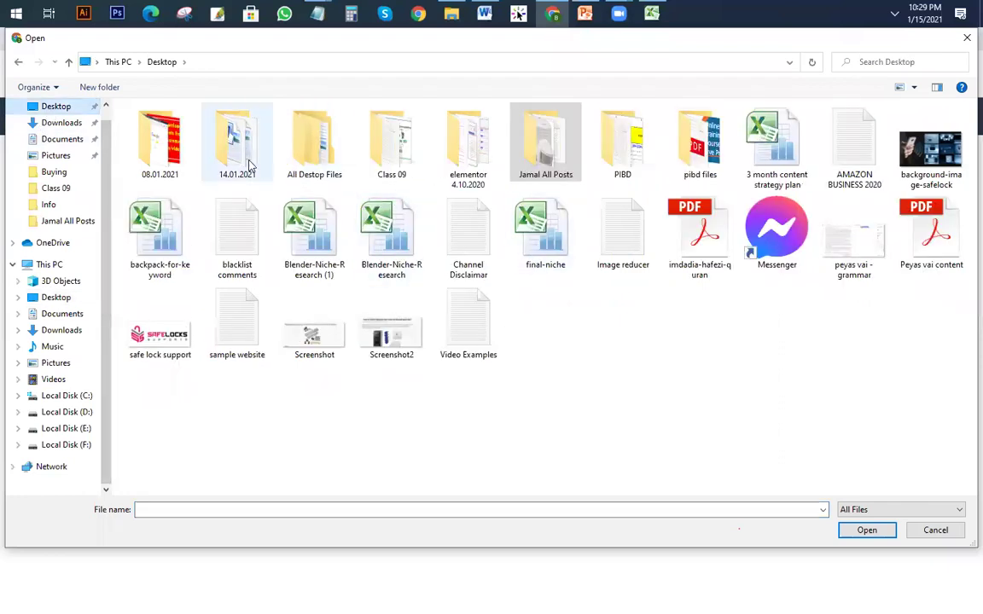
{"action": "left_click", "coordinate": [465, 162]}
{"action": "double_click", "coordinate": [465, 162]}
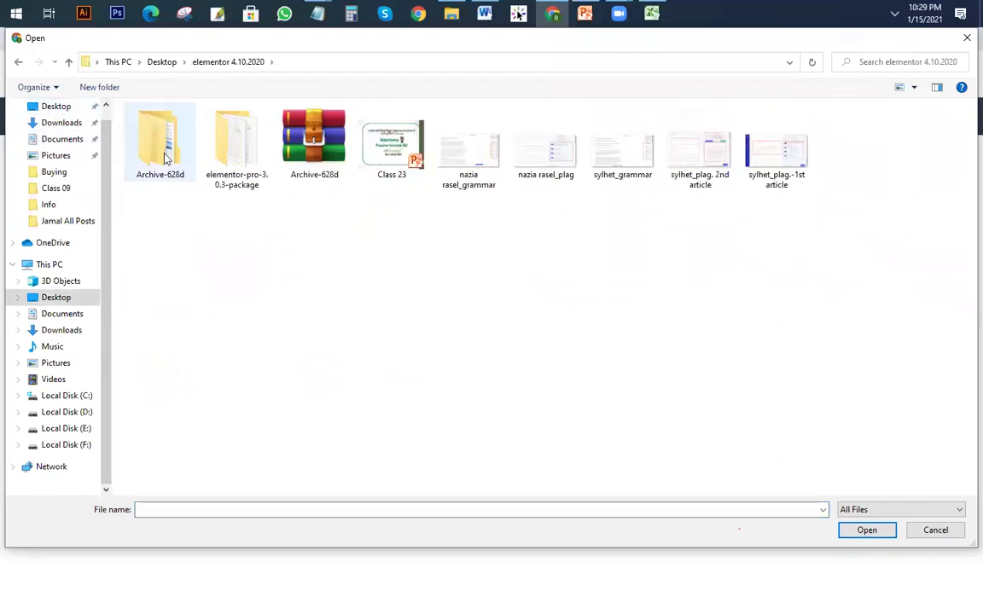
{"action": "double_click", "coordinate": [163, 156]}
{"action": "double_click", "coordinate": [169, 128]}
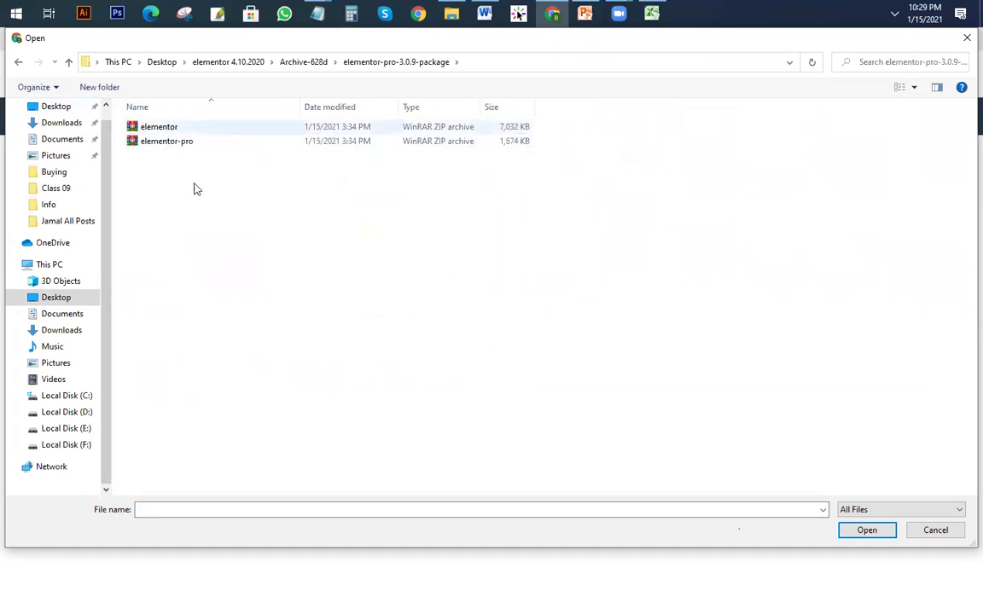
{"action": "left_click", "coordinate": [164, 130]}
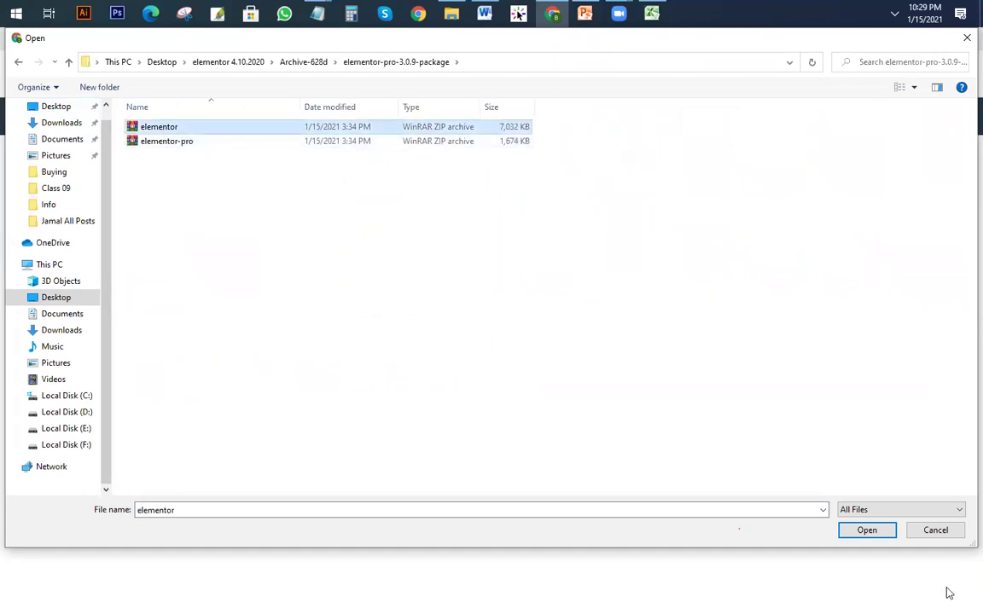
{"action": "left_click", "coordinate": [867, 530]}
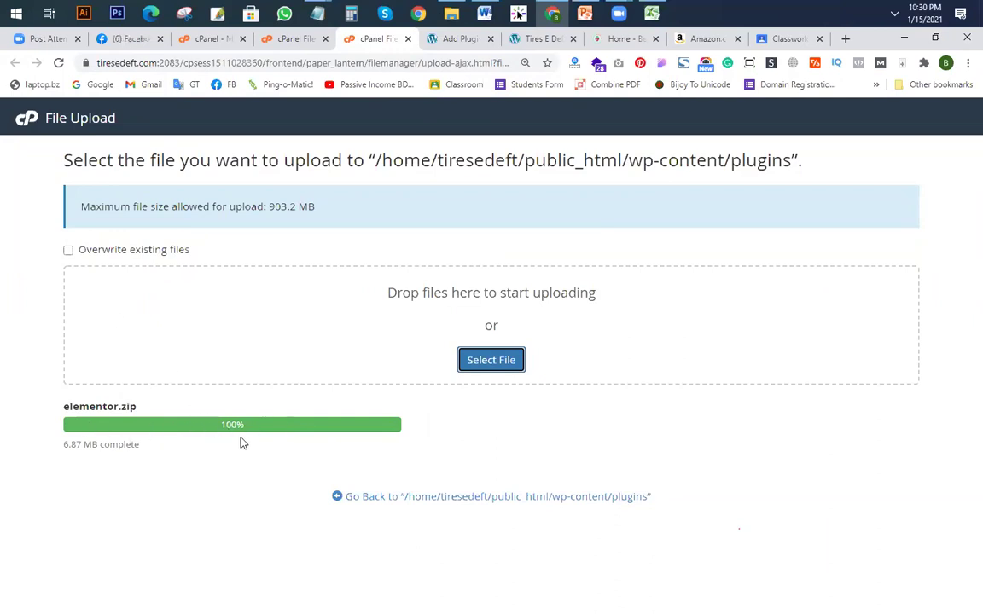
{"action": "left_click", "coordinate": [390, 502]}
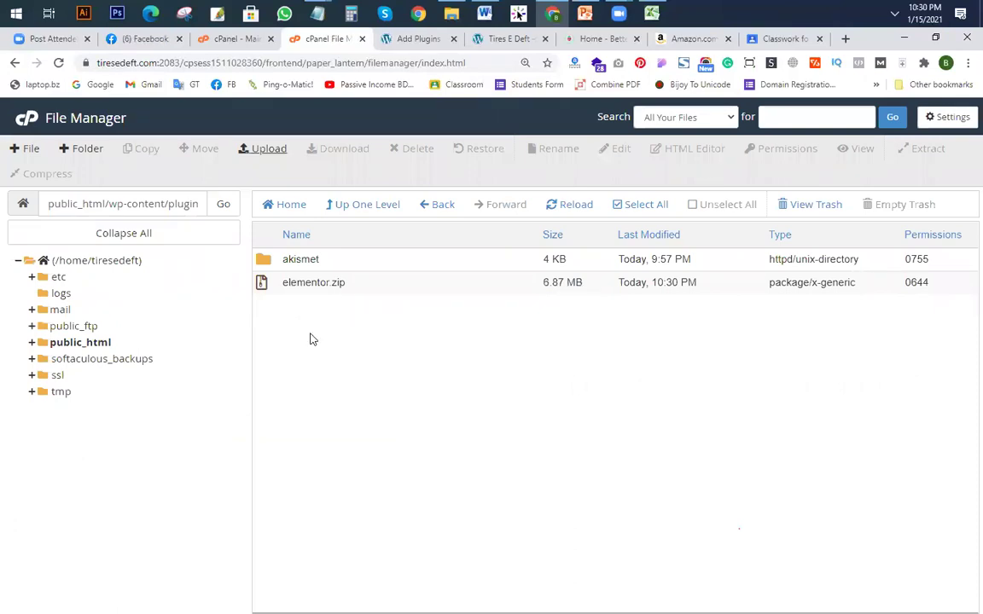
Extract elementor.zip into the plugins folder
{"action": "right_click", "coordinate": [288, 288]}
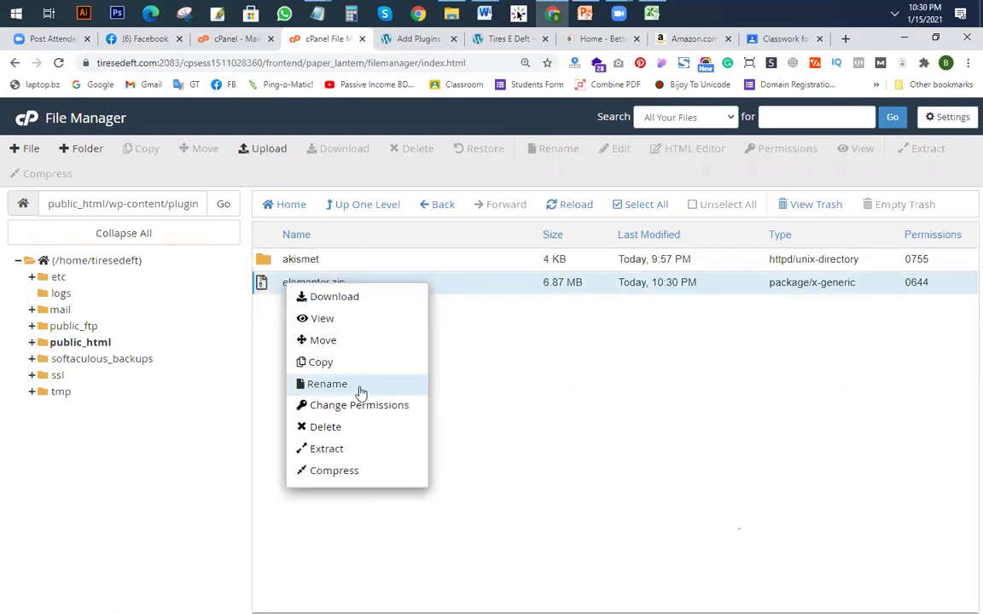
{"action": "left_click", "coordinate": [338, 453]}
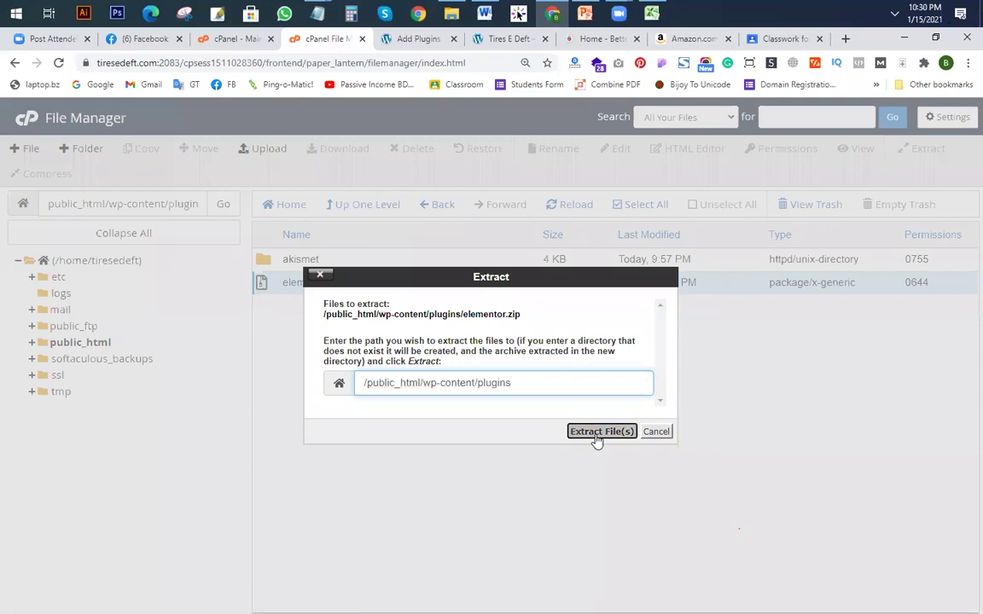
{"action": "left_click", "coordinate": [591, 437]}
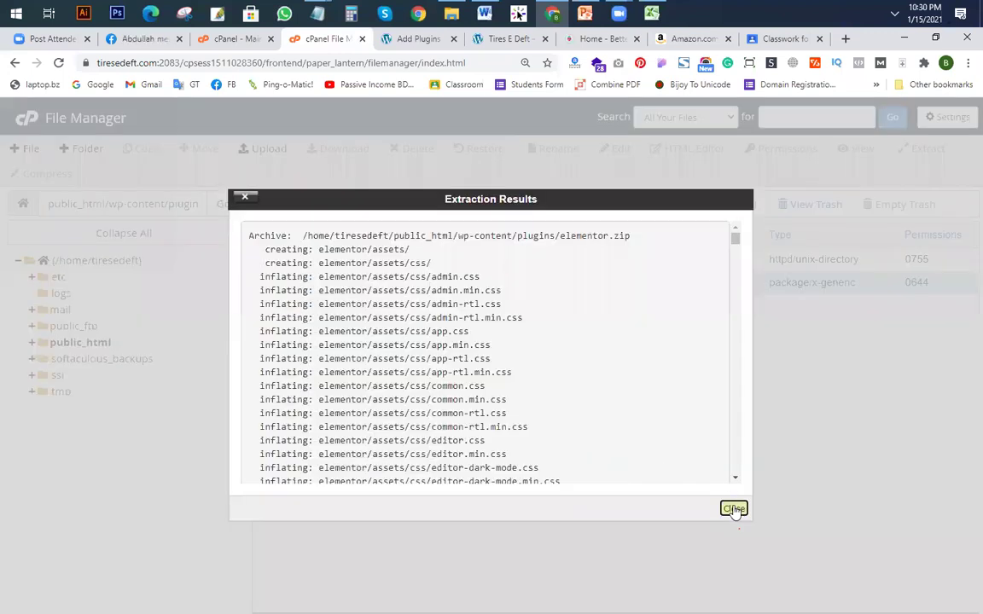
{"action": "left_click", "coordinate": [733, 508]}
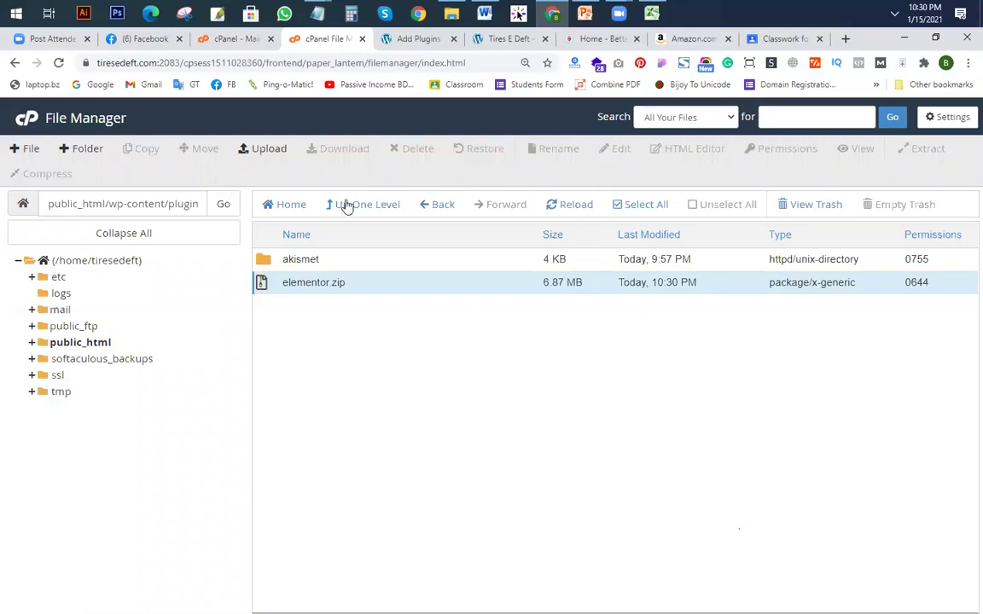
Reload the listing, move elementor.zip to the trash, and return to WordPress Add Plugins
{"action": "left_click", "coordinate": [571, 206]}
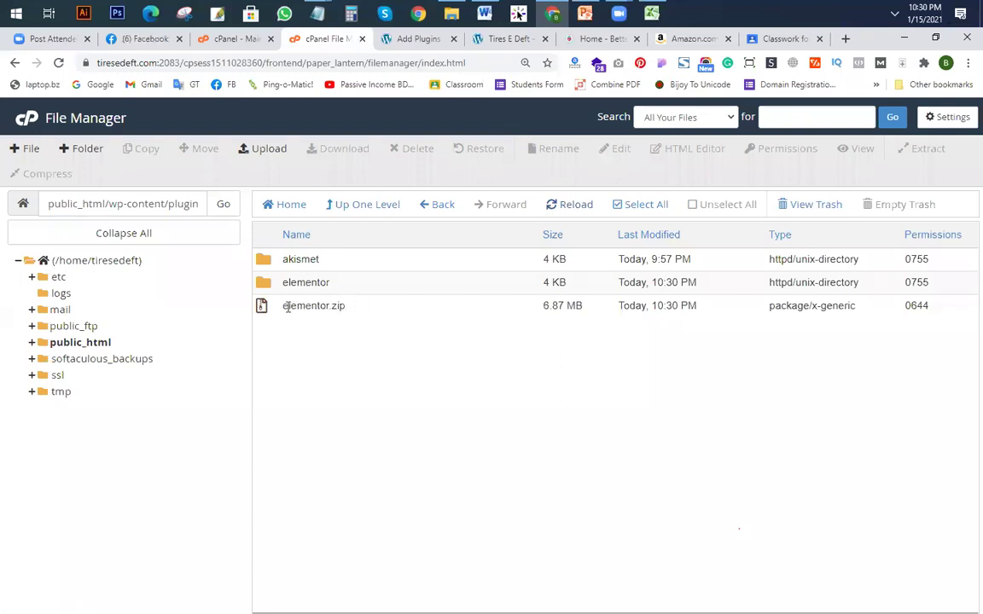
{"action": "right_click", "coordinate": [287, 309]}
{"action": "left_click", "coordinate": [307, 452]}
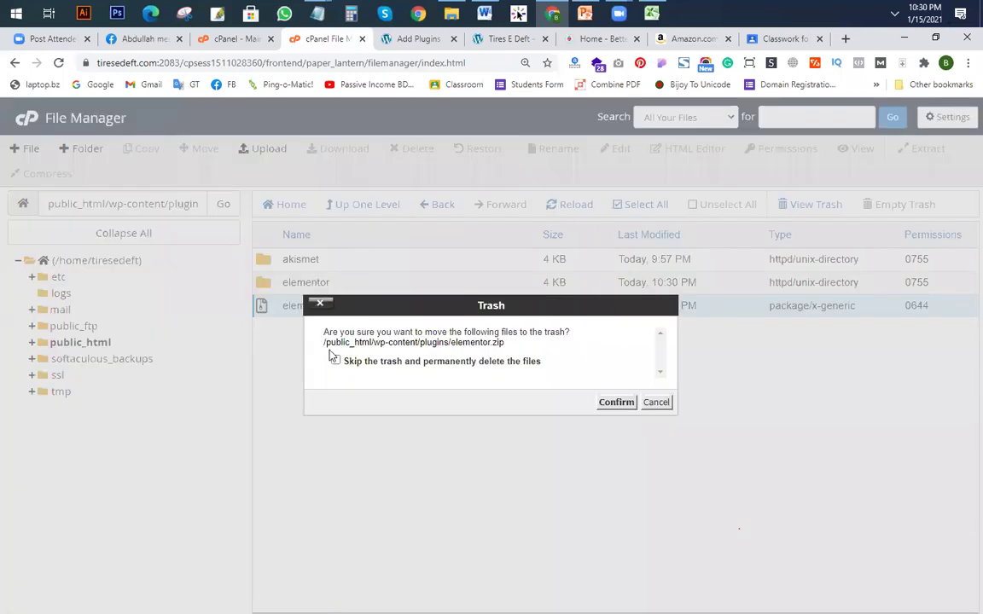
{"action": "left_click", "coordinate": [616, 402]}
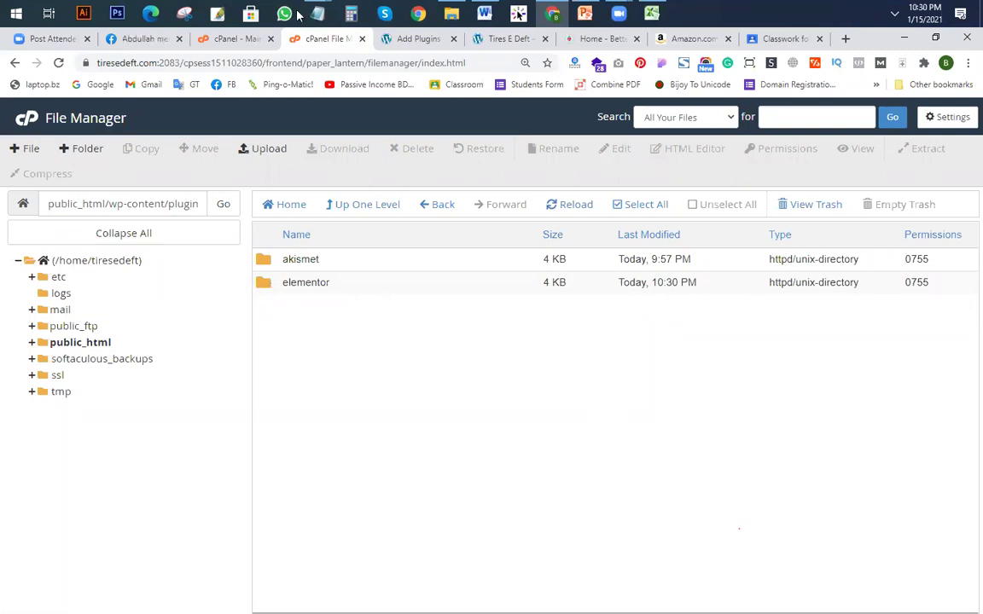
{"action": "left_click", "coordinate": [413, 39]}
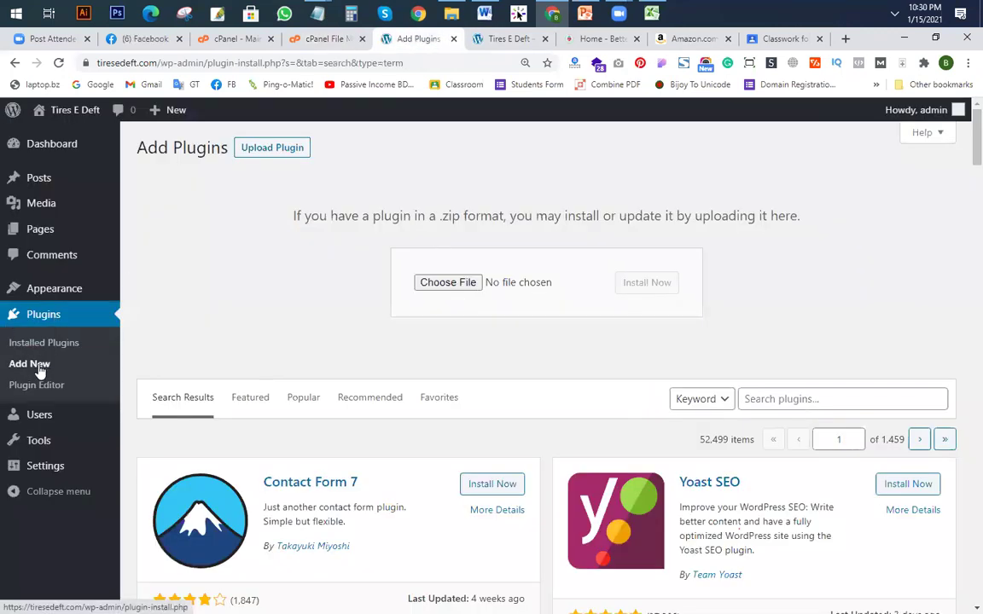
Upload elementor-pro.zip, install it, and activate Elementor Pro
{"action": "left_click", "coordinate": [448, 284]}
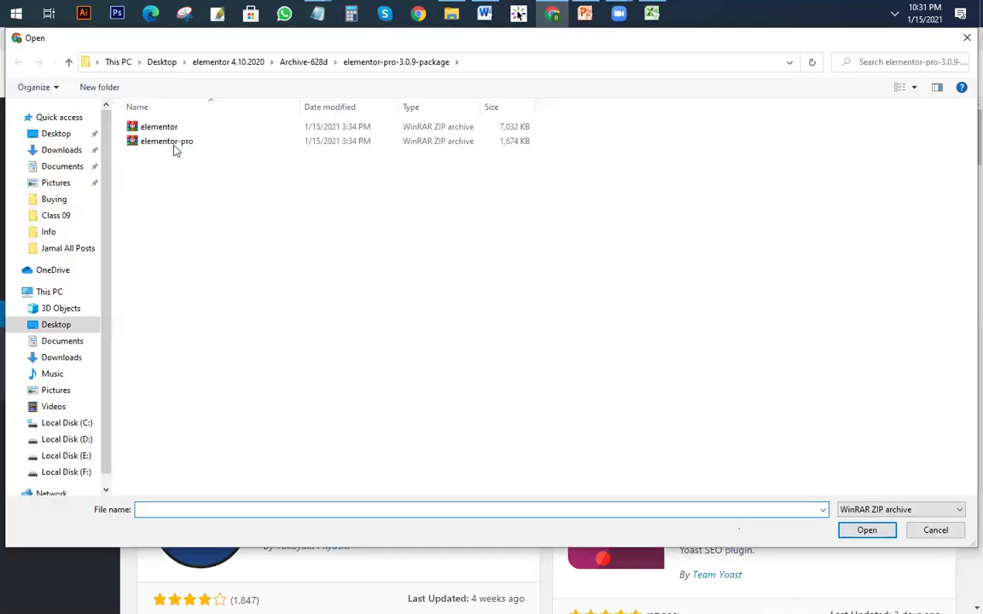
{"action": "left_click", "coordinate": [181, 142]}
{"action": "left_click", "coordinate": [867, 531]}
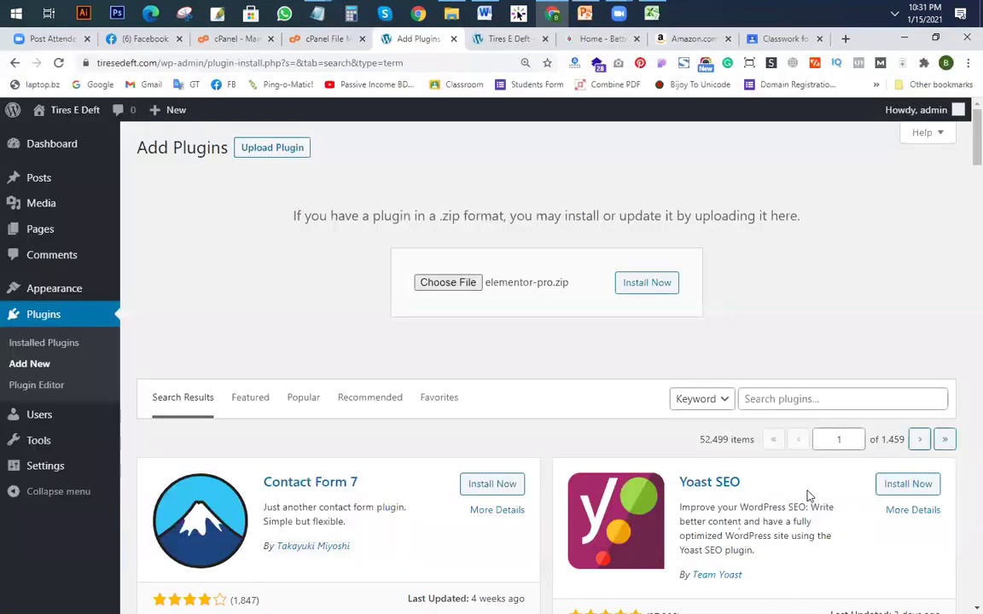
{"action": "left_click", "coordinate": [643, 285]}
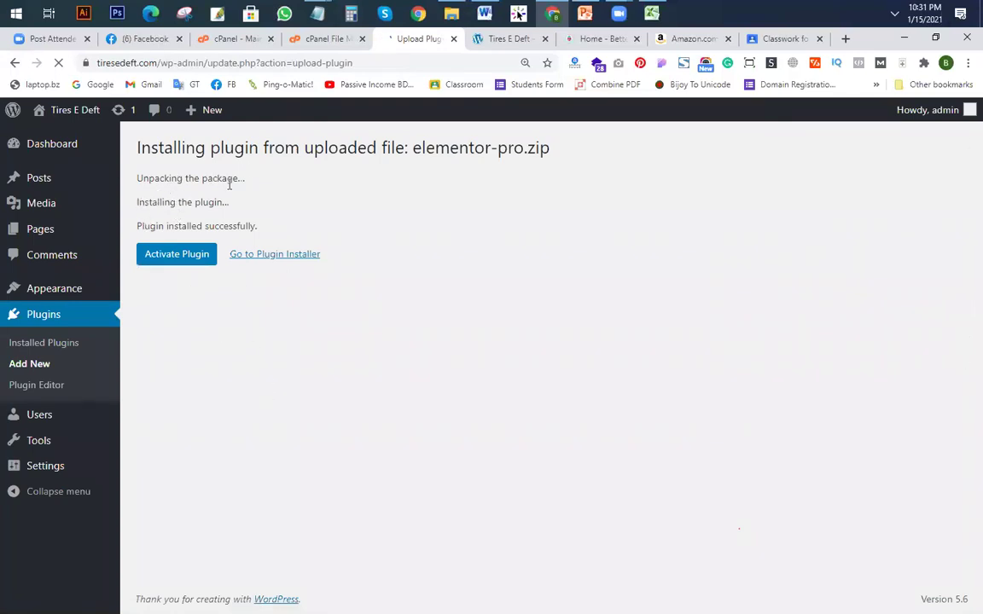
{"action": "left_click", "coordinate": [174, 264]}
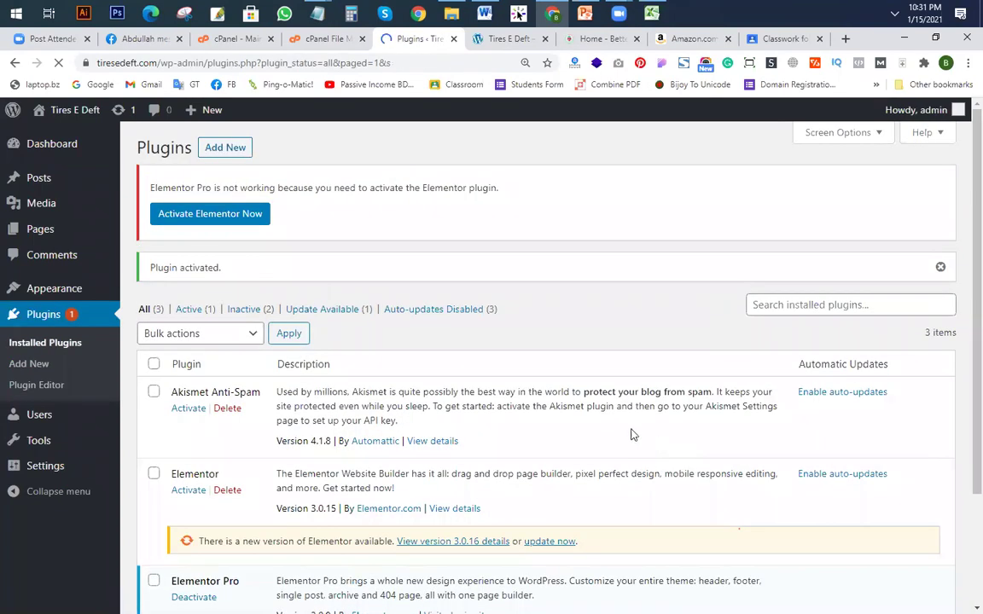
{"action": "scroll", "coordinate": [303, 301], "scroll_direction": "down", "scroll_amount": 3}
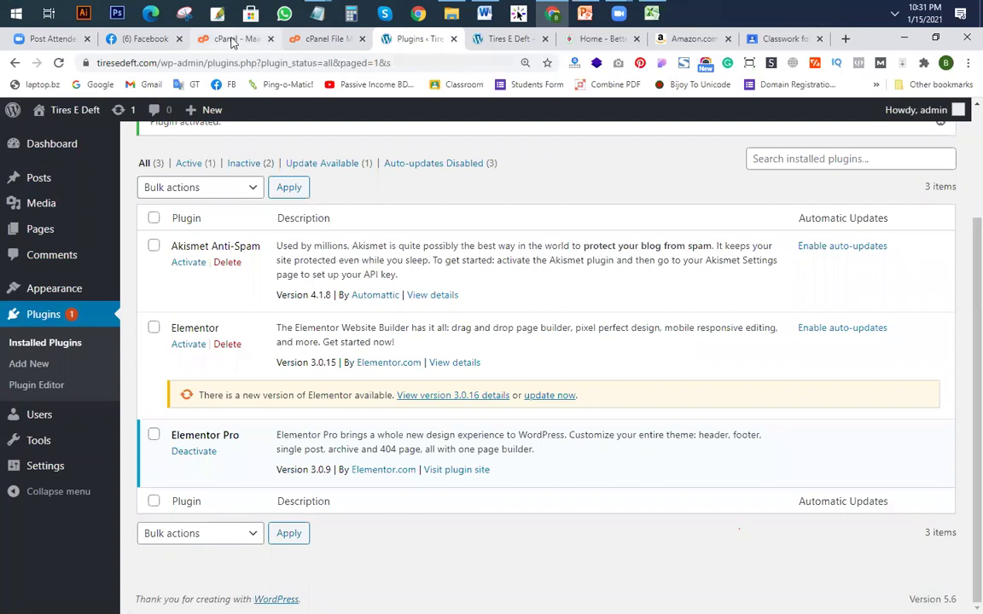
Reload File Manager, confirm plugins holds akismet, elementor and elementor-pro, then view the front page
{"action": "left_click", "coordinate": [229, 40]}
{"action": "left_click", "coordinate": [316, 40]}
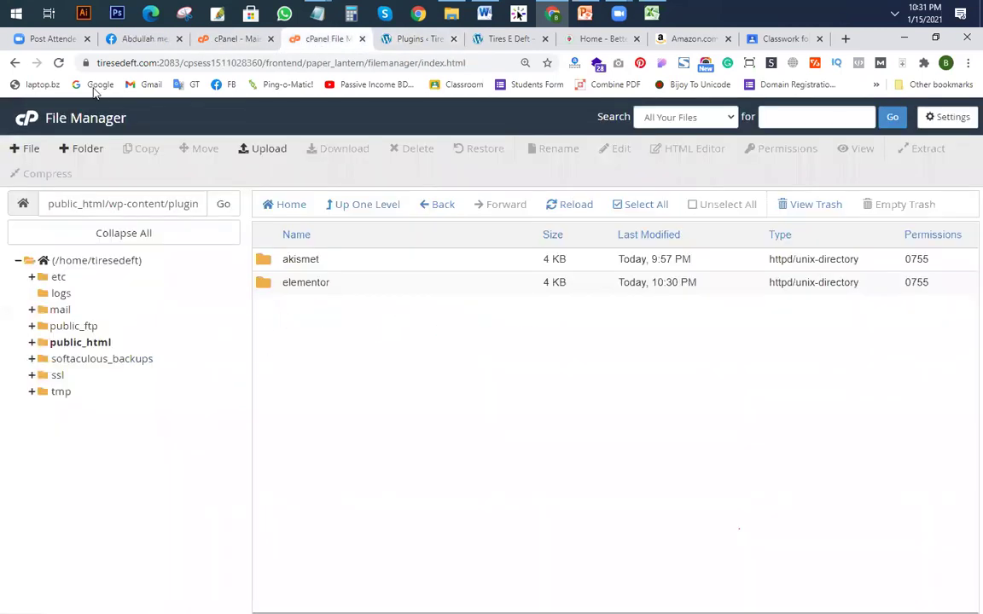
{"action": "left_click", "coordinate": [58, 63]}
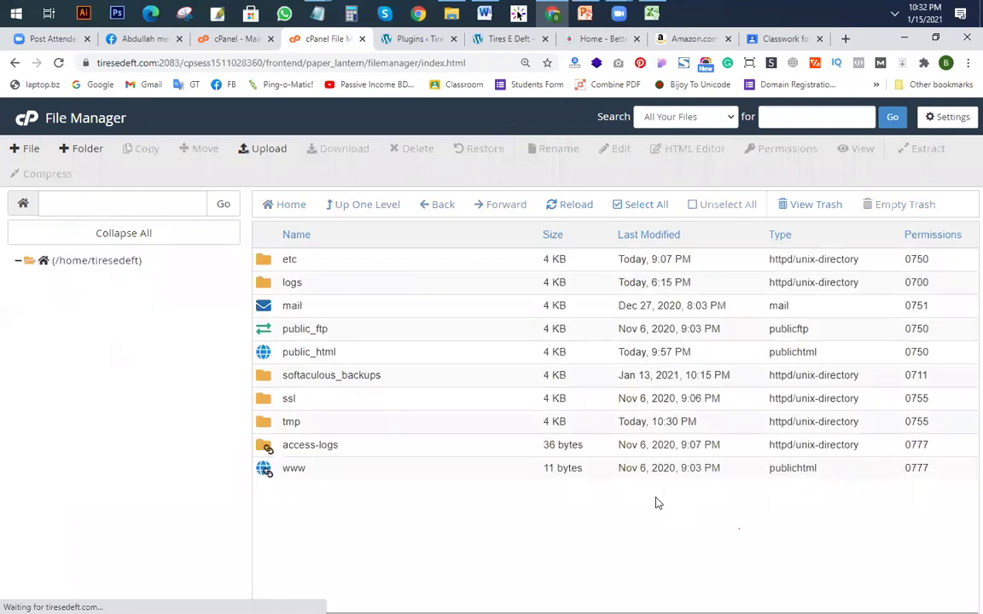
{"action": "double_click", "coordinate": [309, 351]}
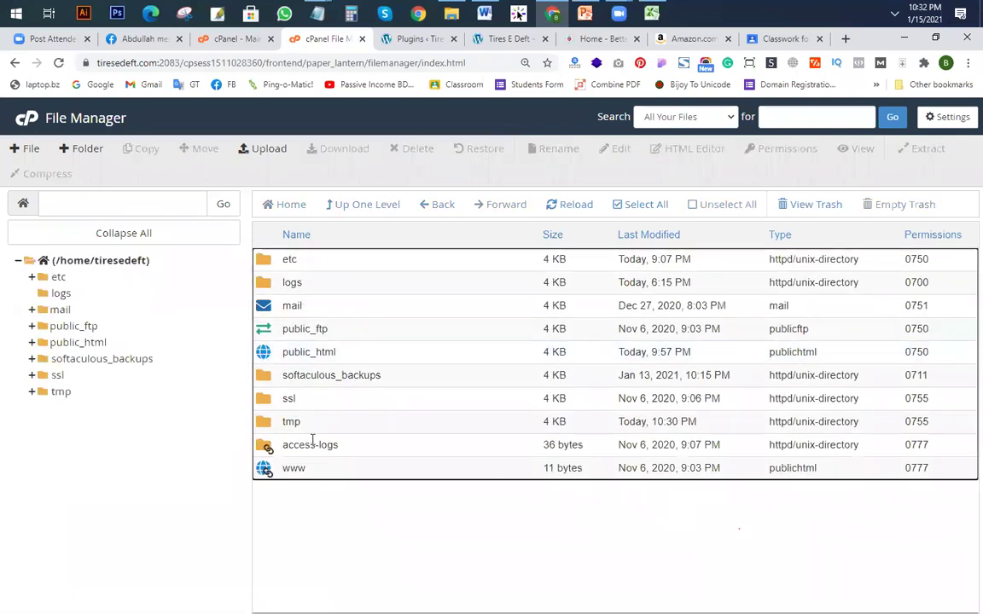
{"action": "double_click", "coordinate": [301, 283]}
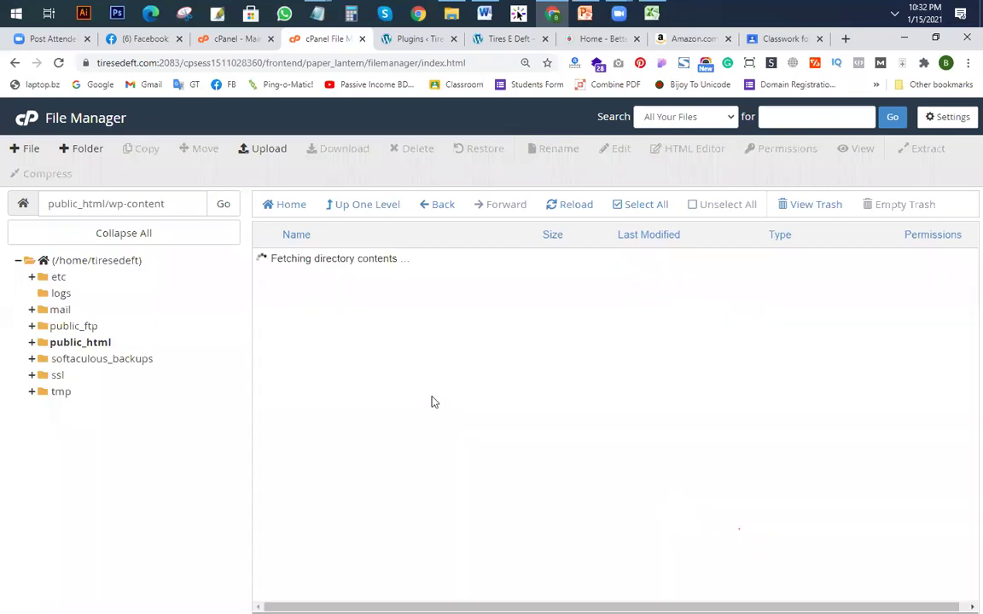
{"action": "double_click", "coordinate": [298, 260]}
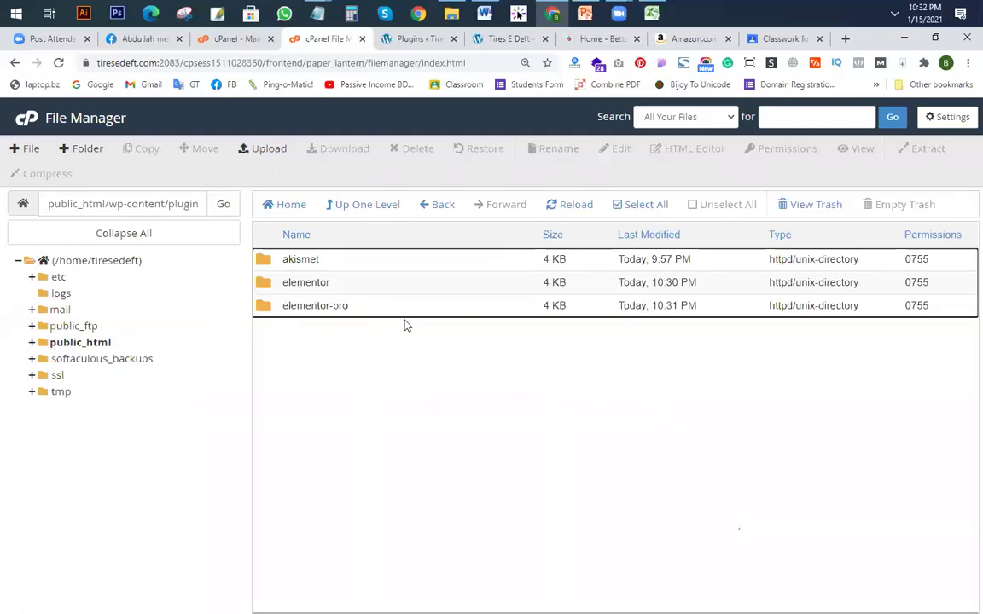
{"action": "left_click", "coordinate": [502, 40]}
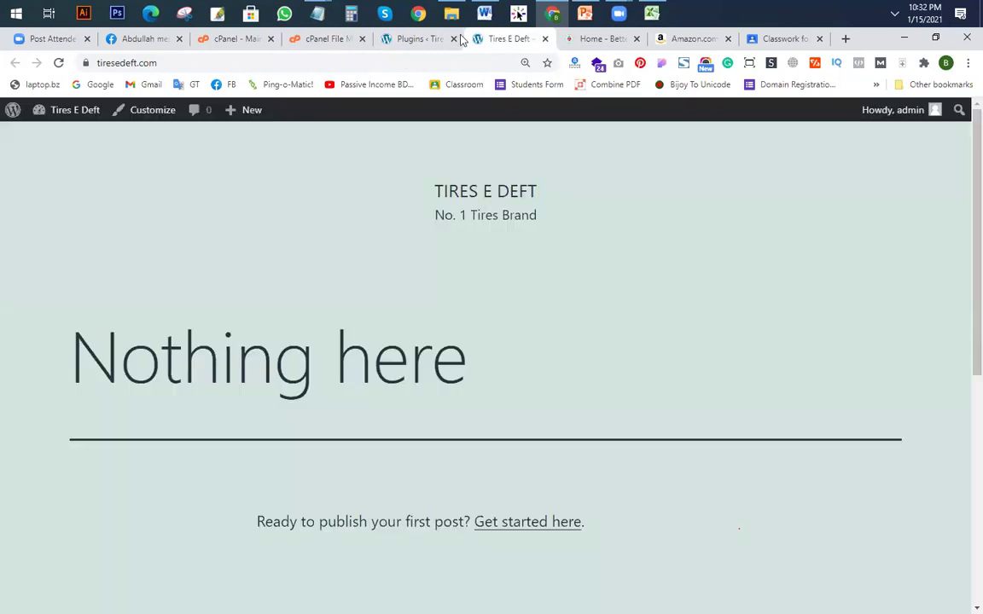
Activate Elementor in the Plugins list and close its Getting Started screen
{"action": "left_click", "coordinate": [421, 39]}
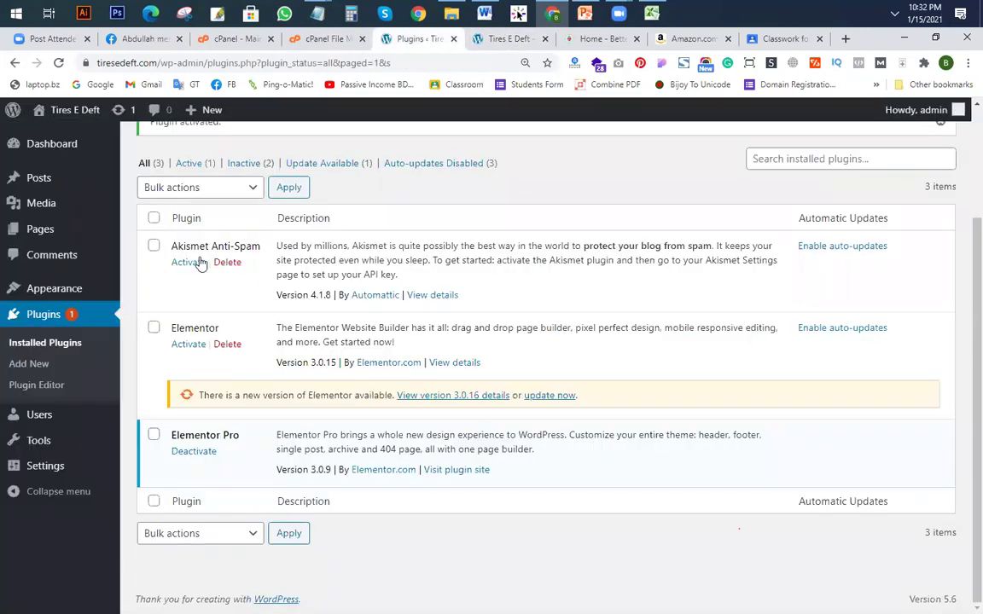
{"action": "left_click", "coordinate": [188, 344]}
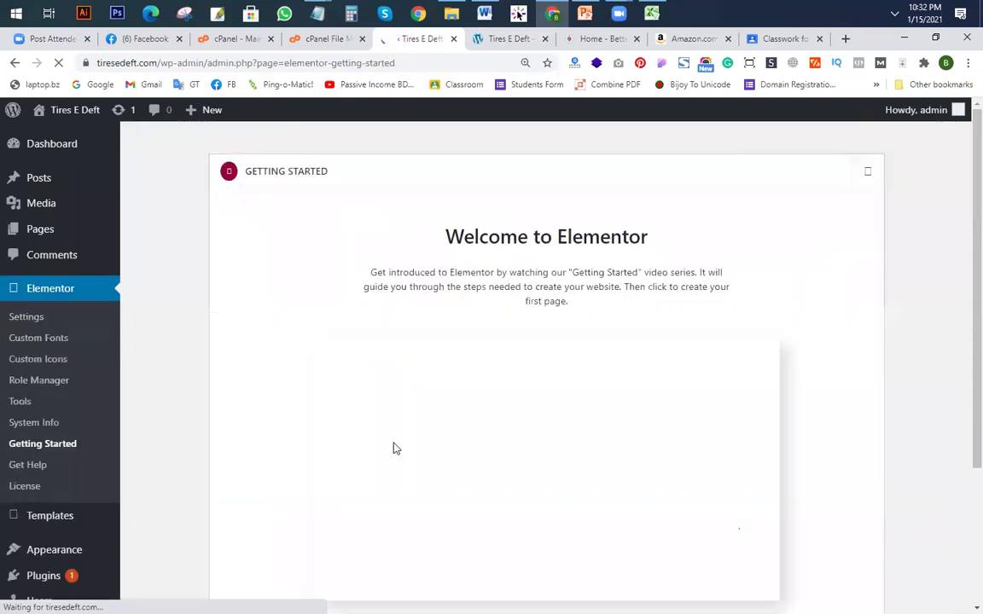
{"action": "scroll", "coordinate": [427, 412], "scroll_direction": "down", "scroll_amount": 2}
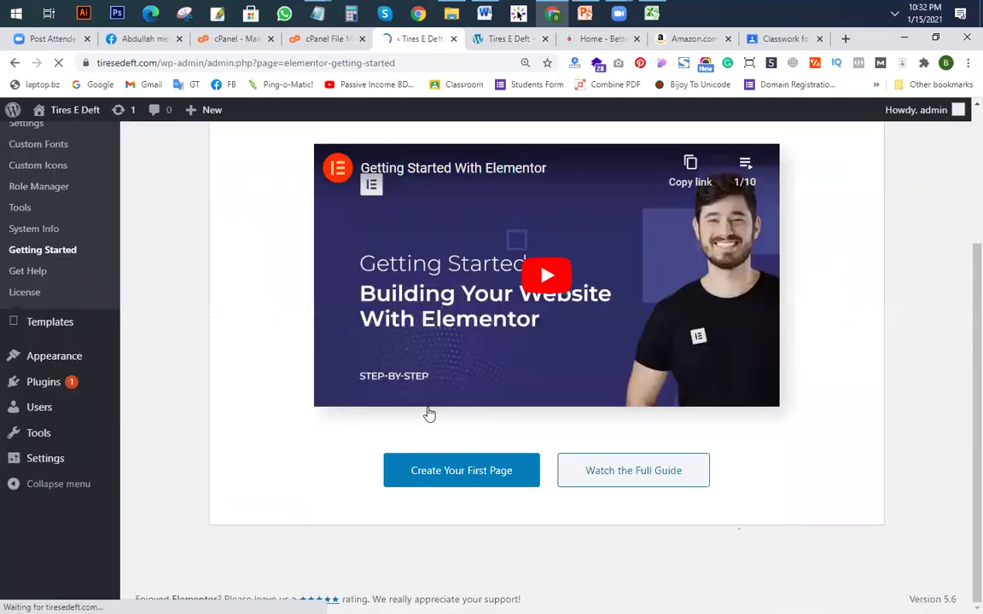
{"action": "scroll", "coordinate": [939, 273], "scroll_direction": "up", "scroll_amount": 2}
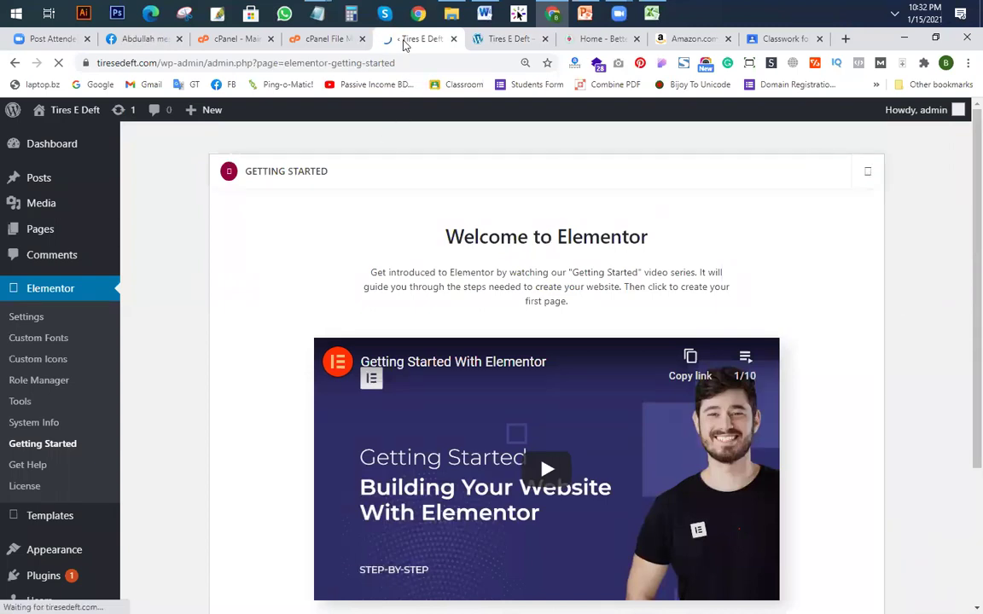
{"action": "left_click", "coordinate": [867, 172]}
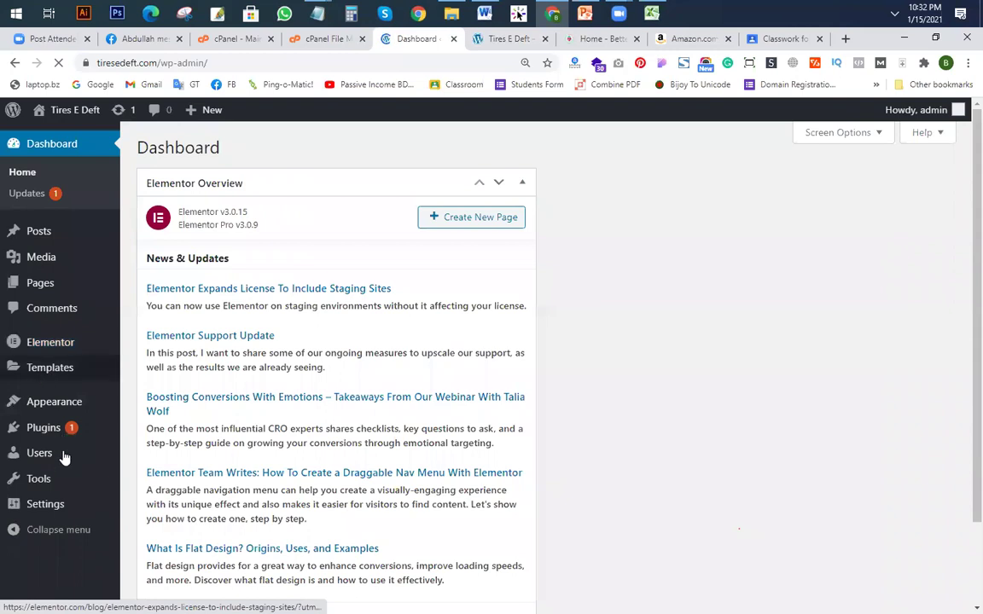
Open Installed Plugins to check that Elementor 3.0.15 and Elementor Pro are active
{"action": "mouse_move", "coordinate": [47, 431]}
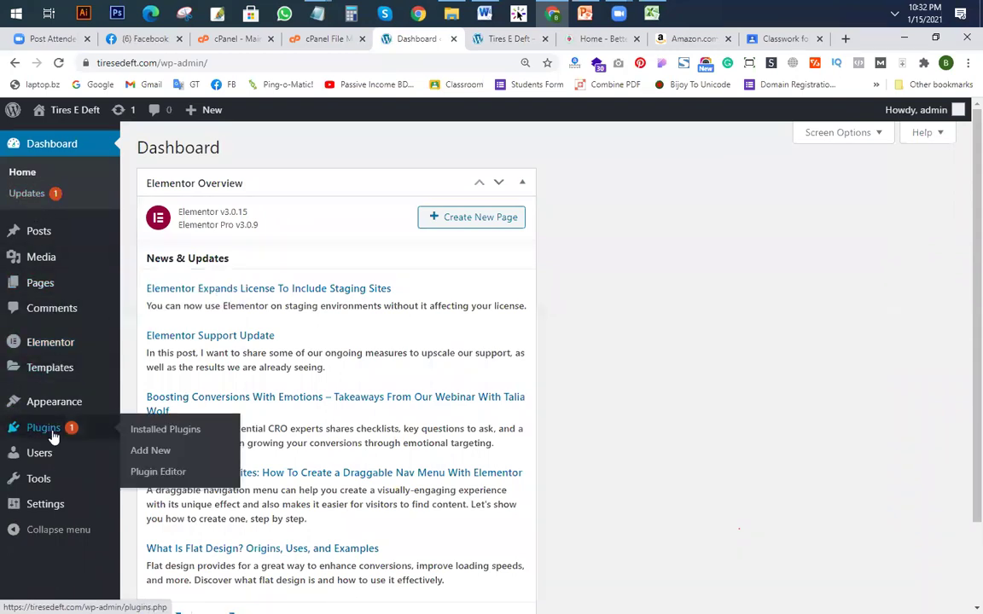
{"action": "left_click", "coordinate": [151, 432]}
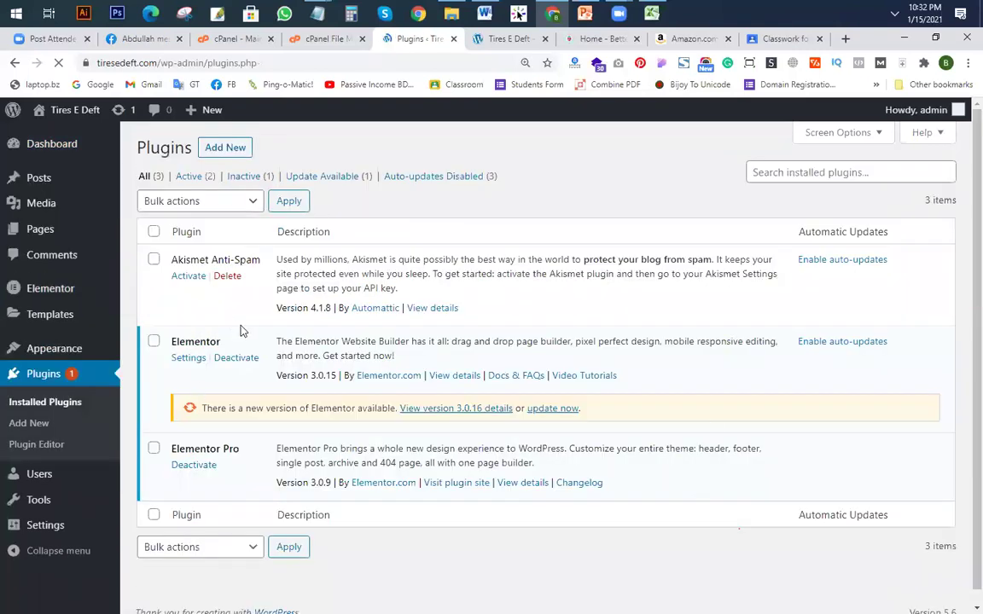
{"action": "scroll", "coordinate": [282, 427], "scroll_direction": "down", "scroll_amount": 1}
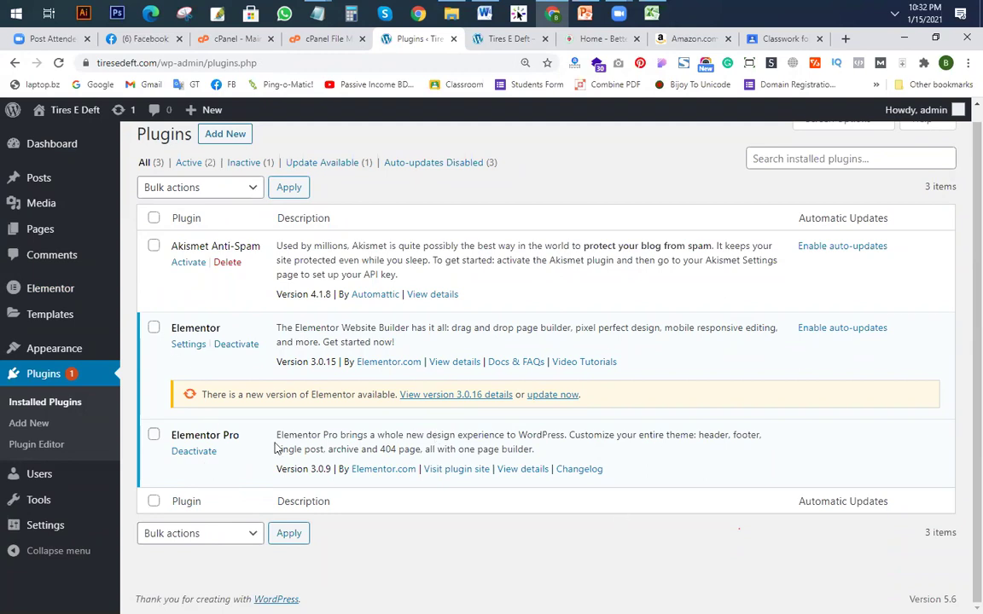
{"action": "scroll", "coordinate": [462, 452], "scroll_direction": "up", "scroll_amount": 1}
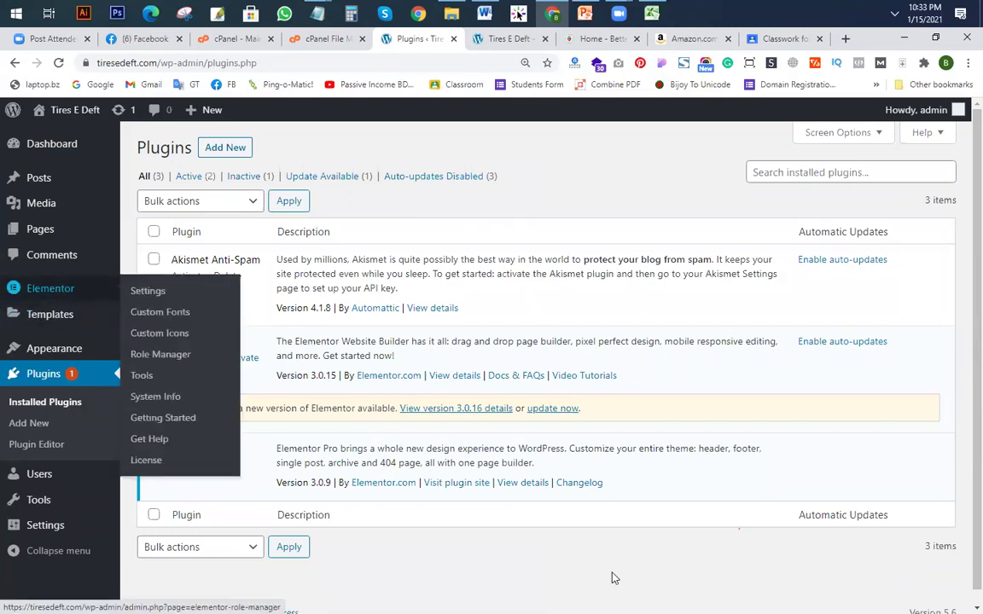
Open the WordPress Updates page and reinstall version 5.6
{"action": "mouse_move", "coordinate": [34, 144]}
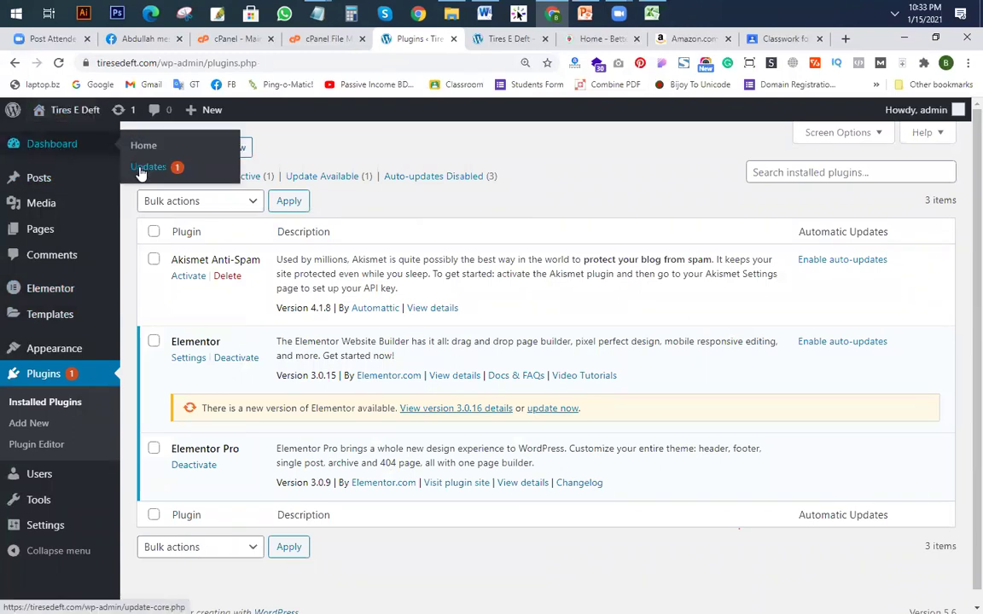
{"action": "left_click", "coordinate": [141, 169]}
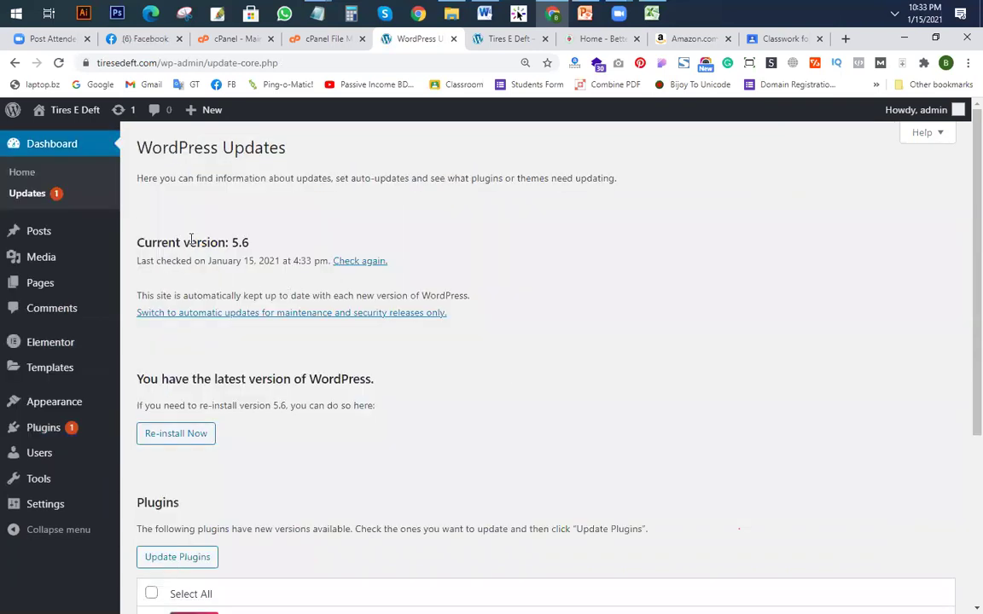
{"action": "left_click", "coordinate": [179, 434]}
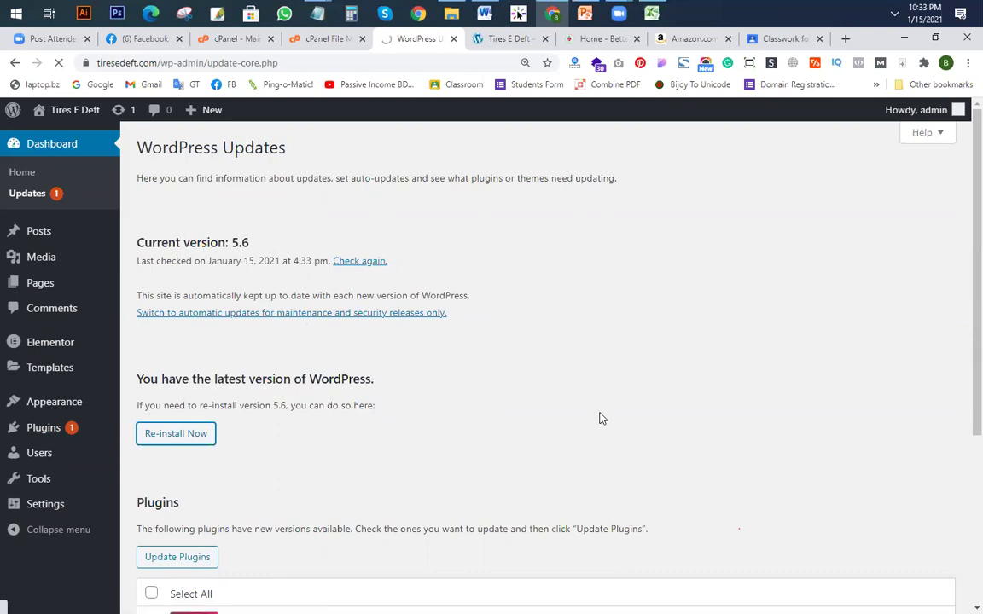
{"action": "scroll", "coordinate": [213, 269], "scroll_direction": "down", "scroll_amount": 2}
{"action": "scroll", "coordinate": [461, 295], "scroll_direction": "up", "scroll_amount": 1}
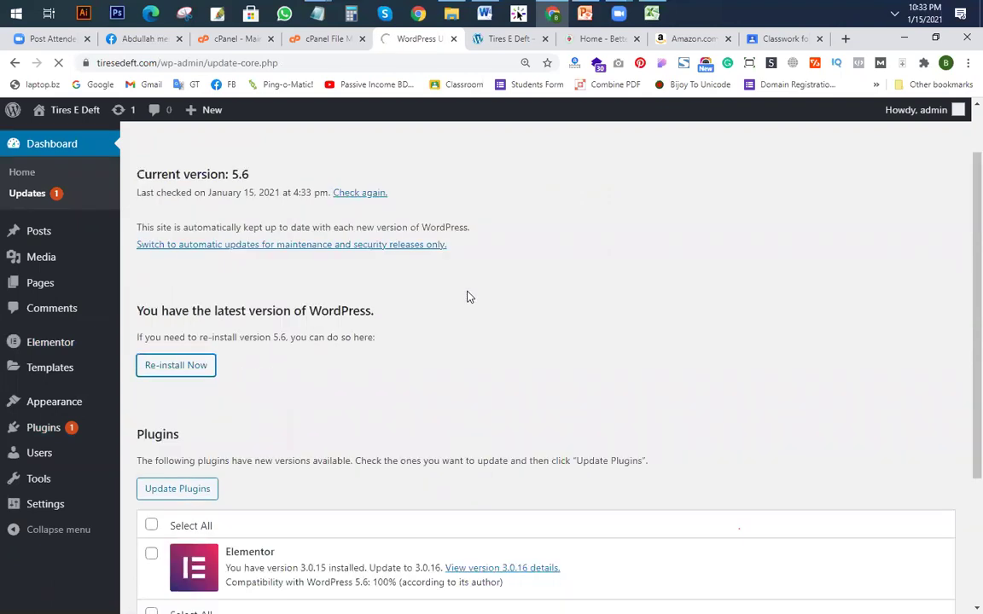
{"action": "scroll", "coordinate": [296, 436], "scroll_direction": "down", "scroll_amount": 1}
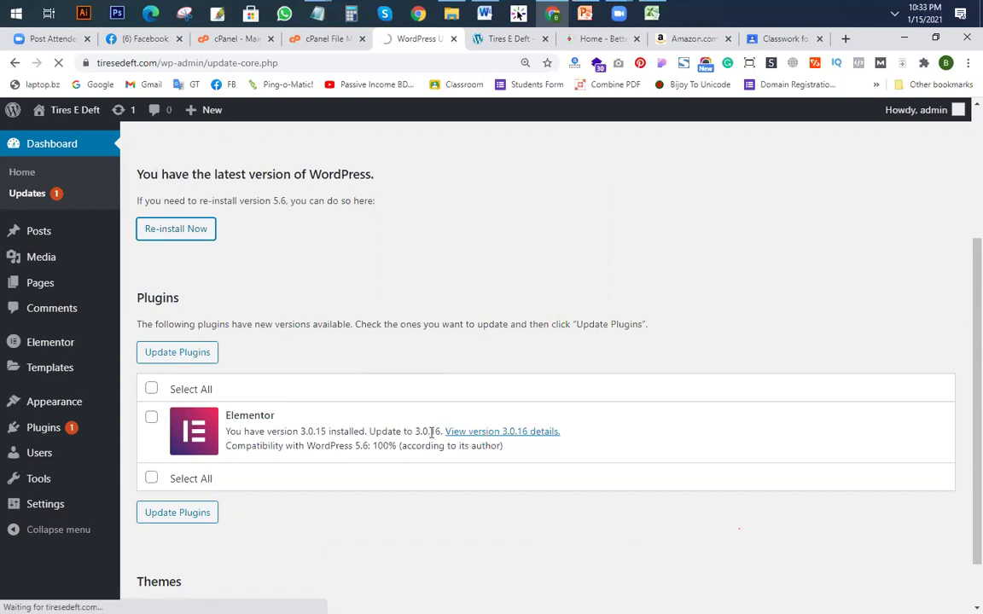
{"action": "scroll", "coordinate": [314, 422], "scroll_direction": "up", "scroll_amount": 3}
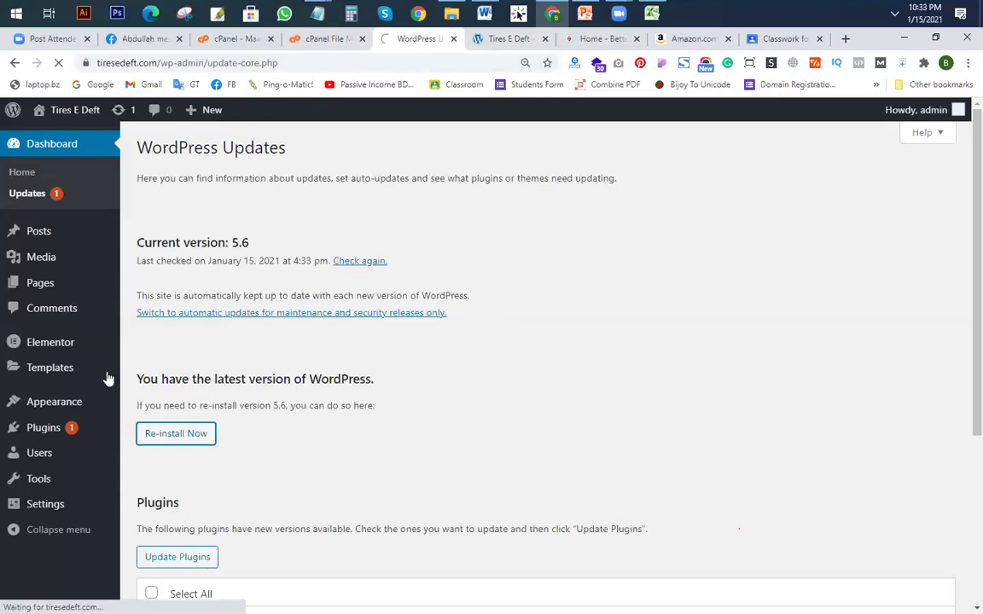
Reload the Updates overview, then switch to the site's front page
{"action": "left_click", "coordinate": [191, 405]}
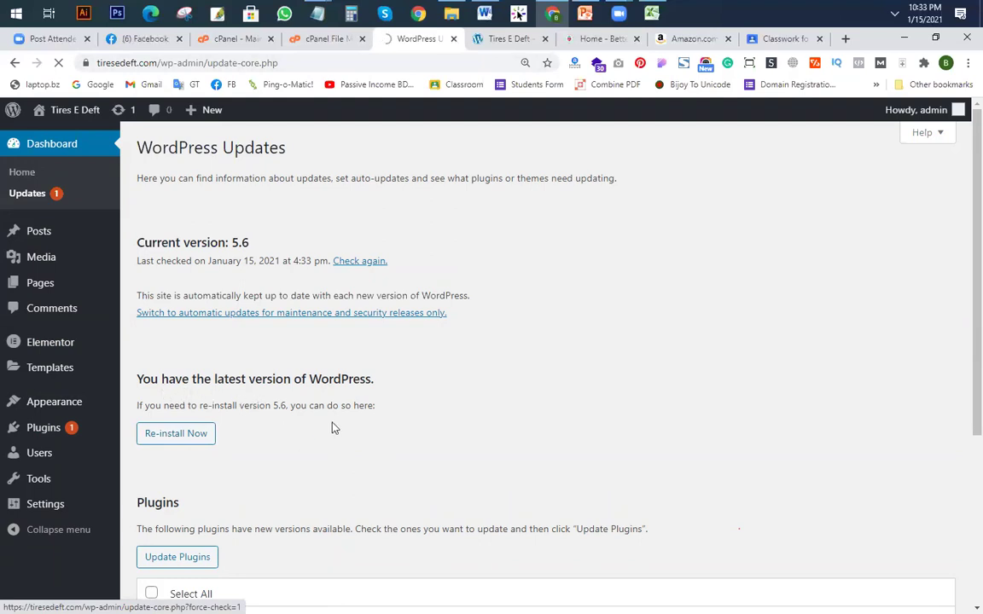
{"action": "left_click", "coordinate": [26, 193]}
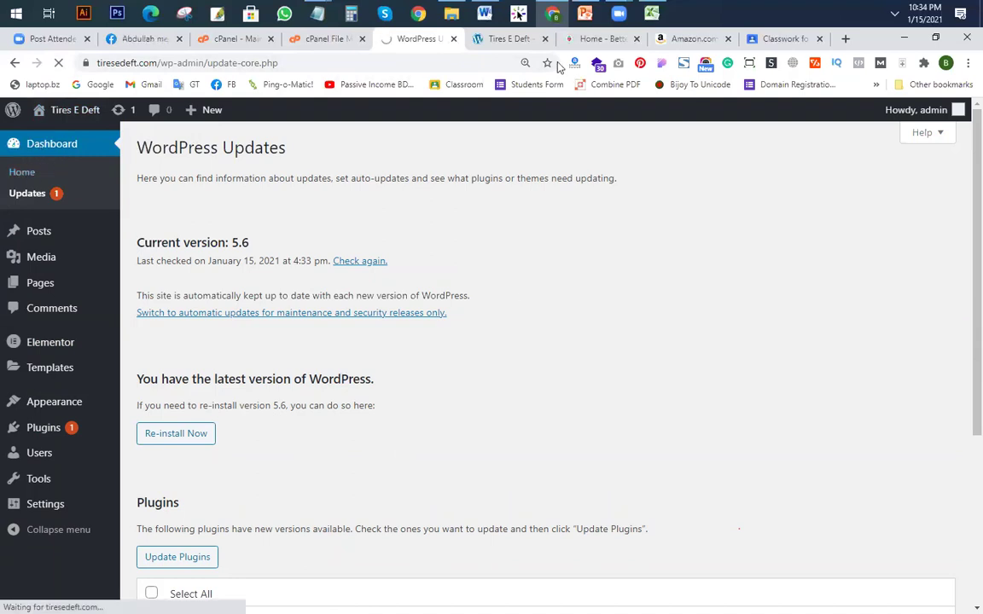
{"action": "left_click", "coordinate": [529, 41]}
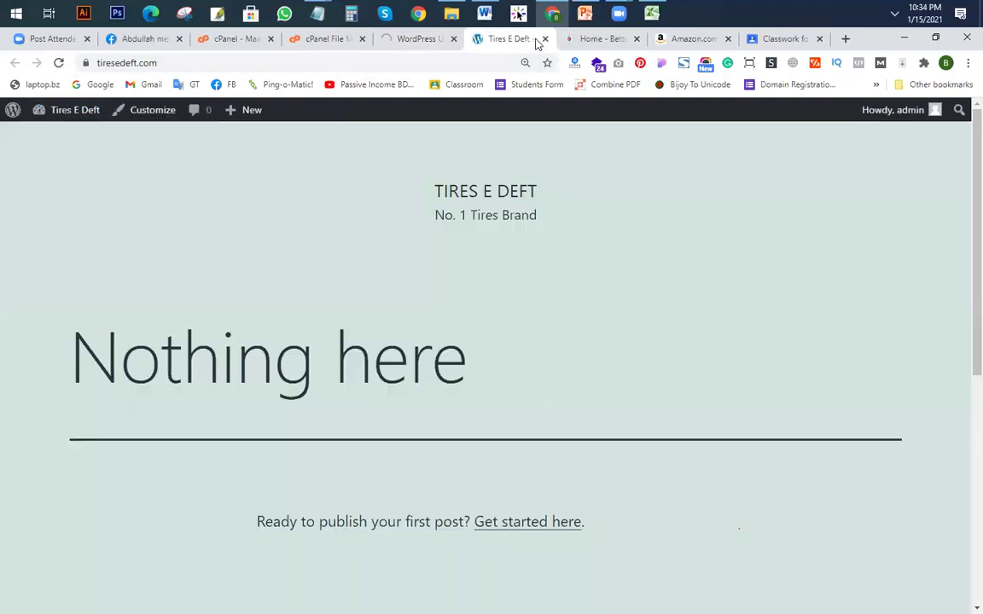
Close the still-loading WordPress Updates tab and return to the admin Dashboard
{"action": "left_click", "coordinate": [453, 38]}
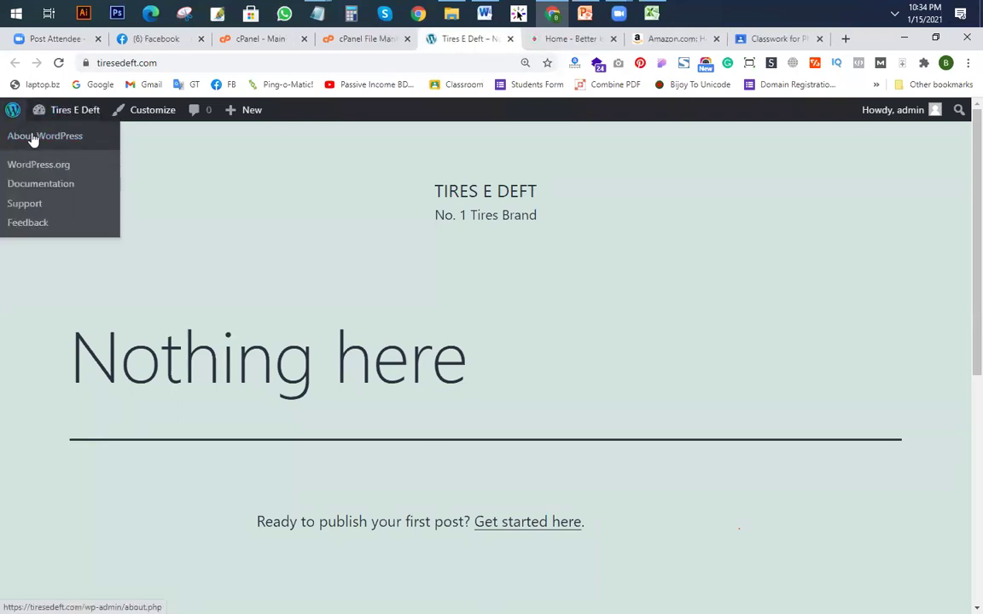
{"action": "left_click", "coordinate": [62, 136]}
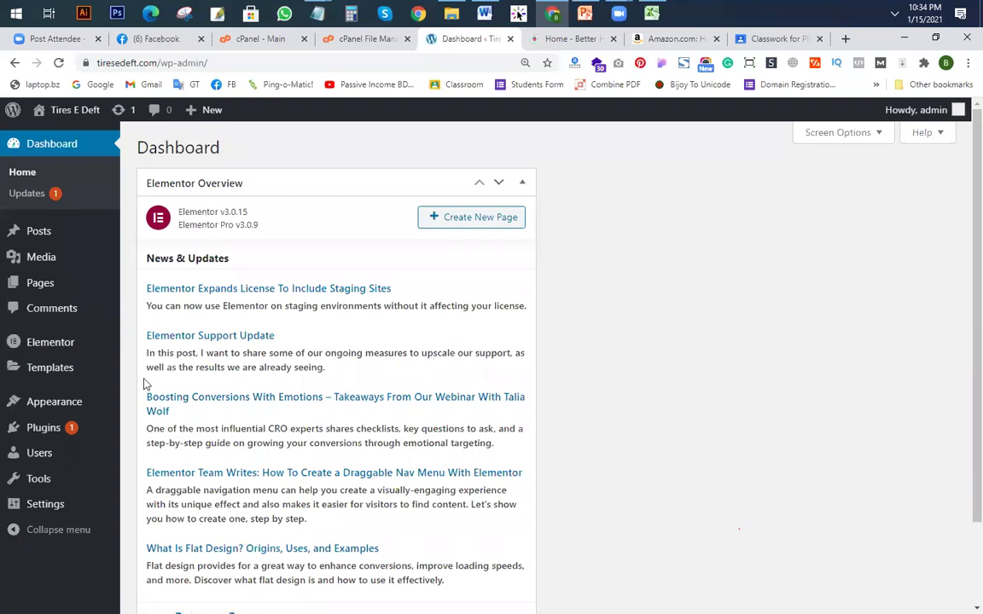
{"action": "mouse_move", "coordinate": [50, 418]}
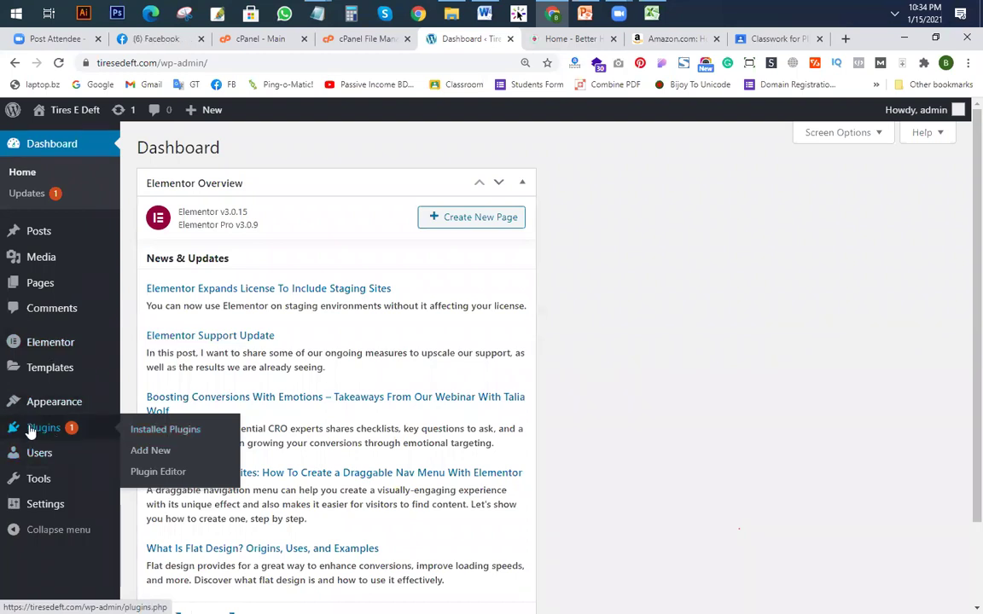
Search new plugins for 'easy update manag', then install and activate Easy Updates Manager
{"action": "left_click", "coordinate": [153, 449]}
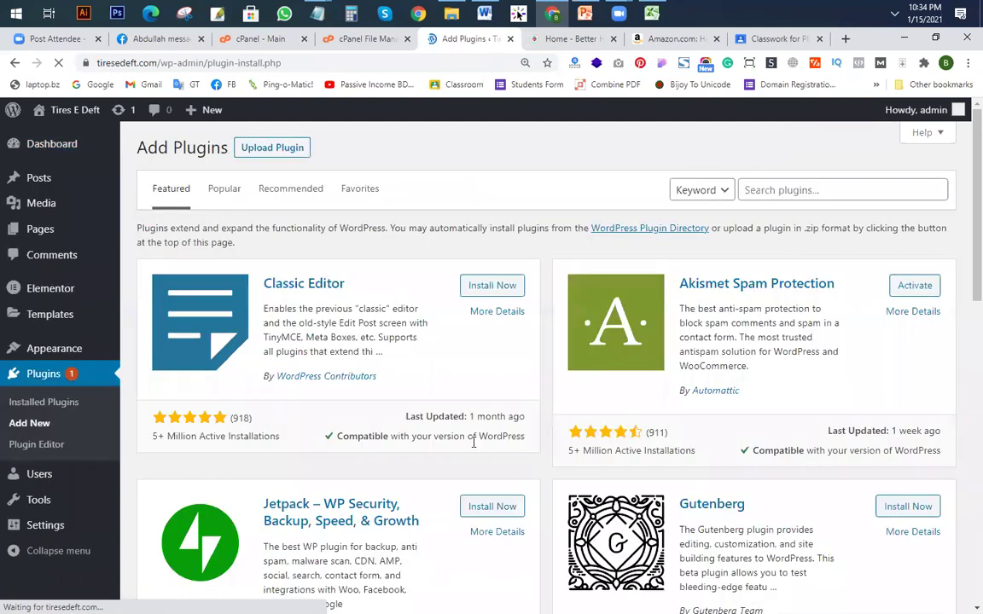
{"action": "left_click", "coordinate": [759, 190]}
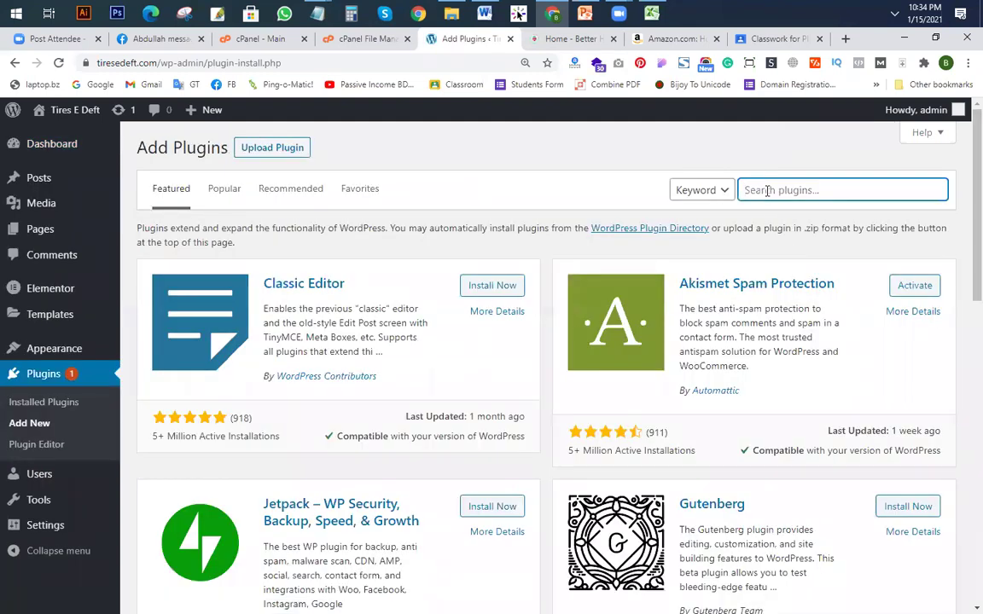
{"action": "type", "text": "easy up"}
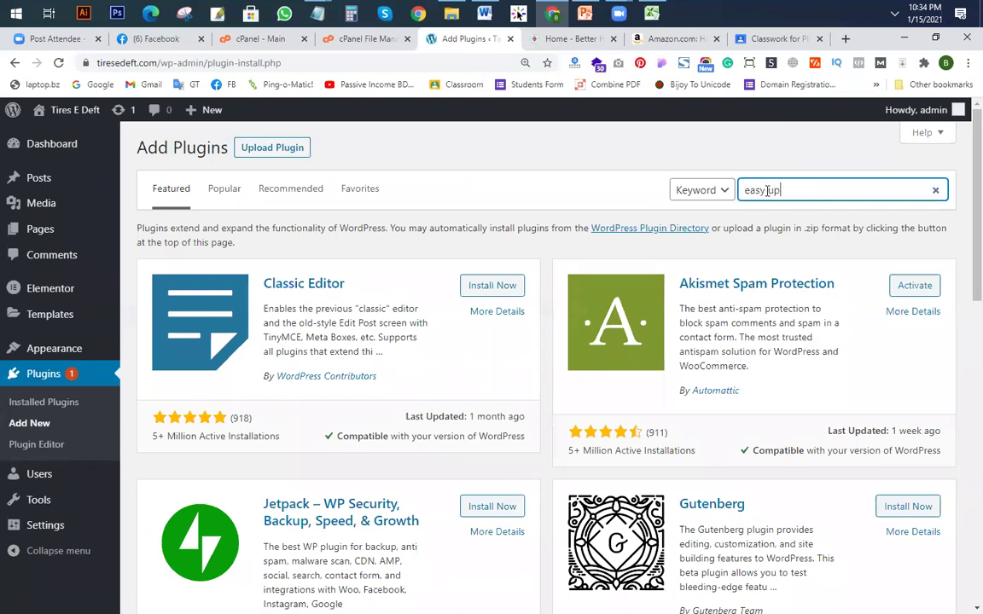
{"action": "type", "text": "date manager"}
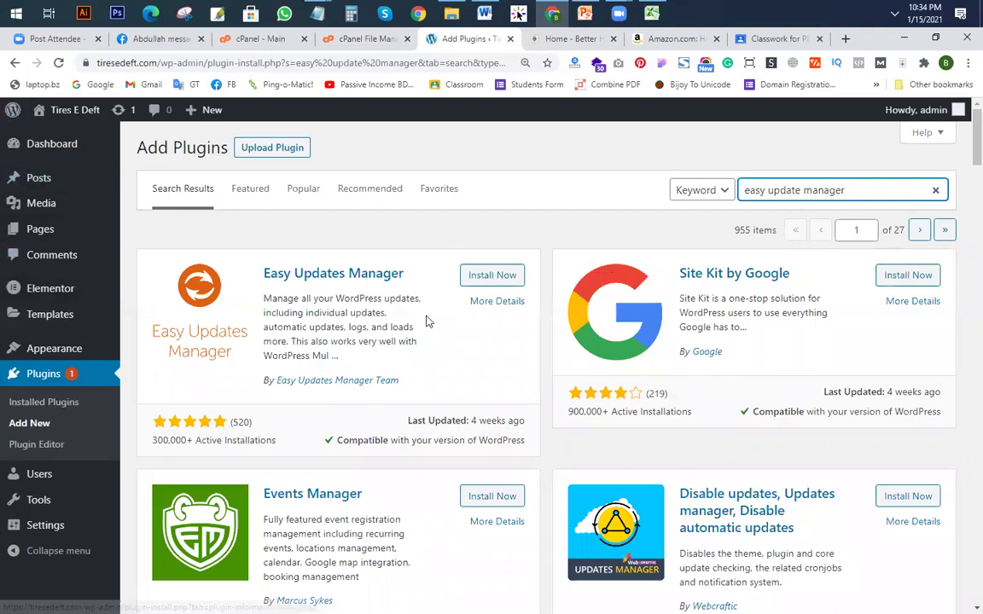
{"action": "left_click", "coordinate": [482, 283]}
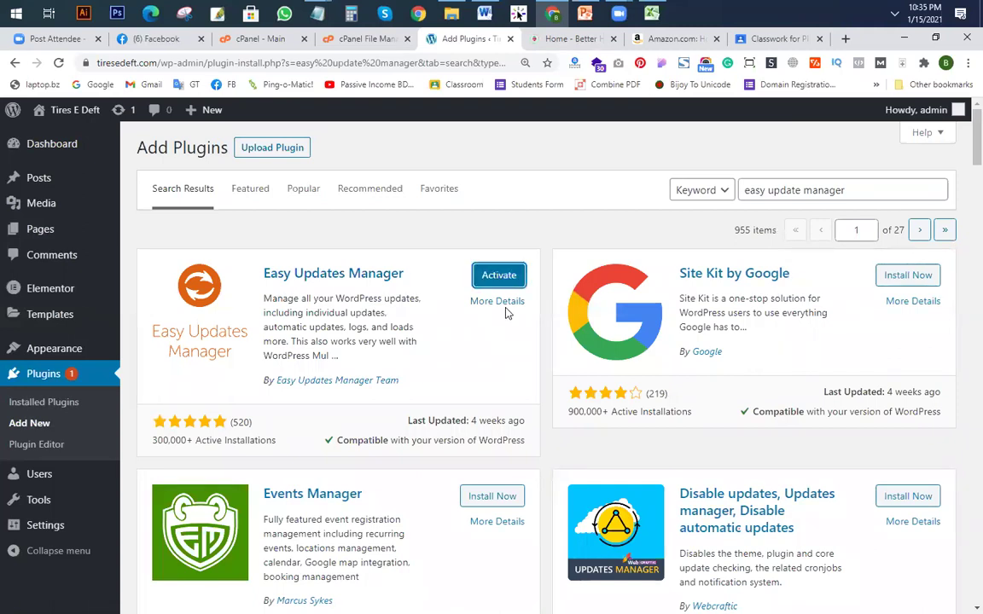
{"action": "left_click", "coordinate": [499, 278]}
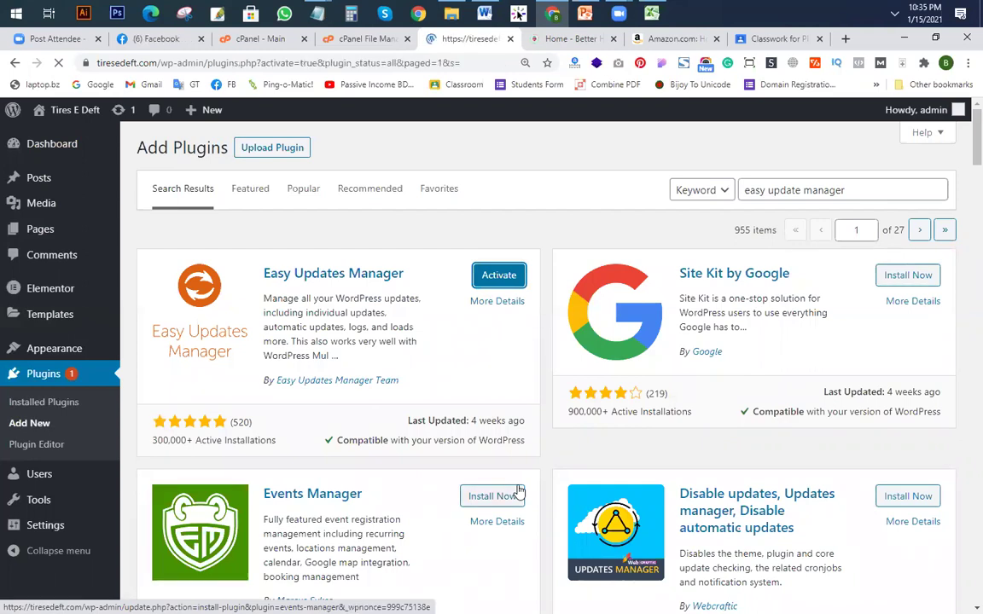
{"action": "scroll", "coordinate": [422, 377], "scroll_direction": "down", "scroll_amount": 2}
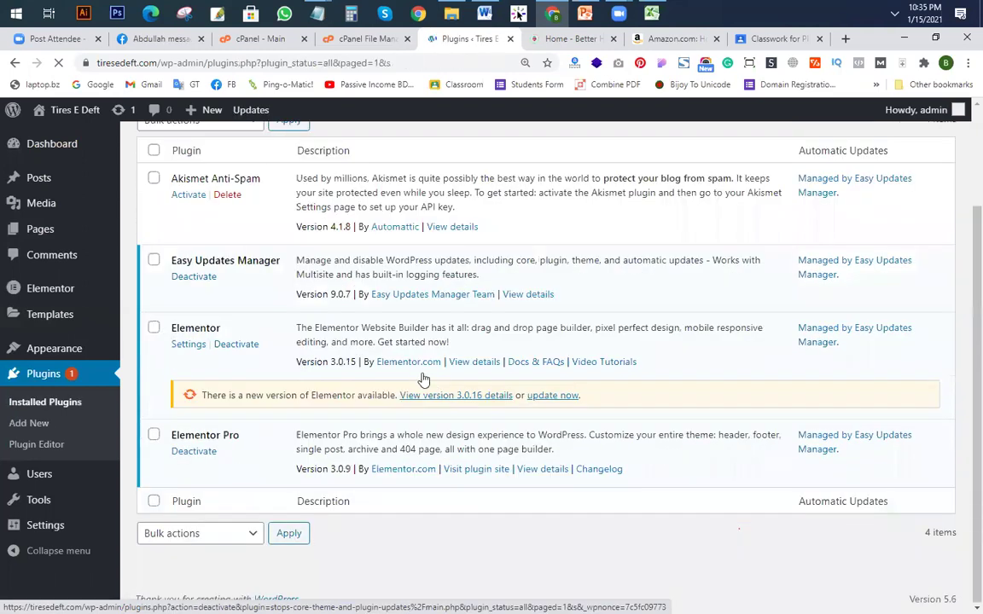
{"action": "scroll", "coordinate": [421, 377], "scroll_direction": "up", "scroll_amount": 2}
{"action": "mouse_move", "coordinate": [57, 152]}
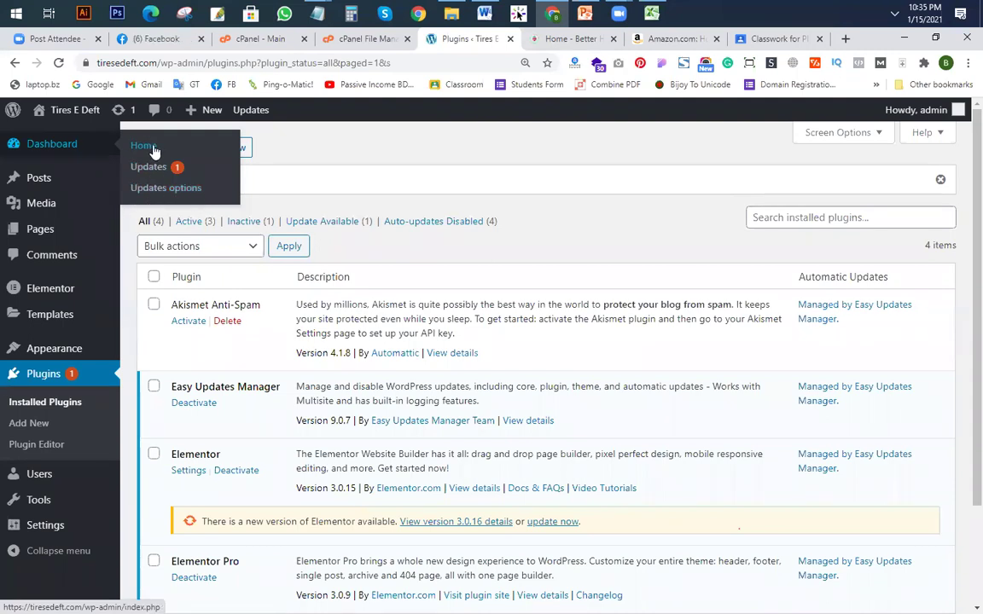
Open Easy Updates Manager's Plugins tab, showing updates Allowed for all four plugins, after checking Themes
{"action": "left_click", "coordinate": [173, 190]}
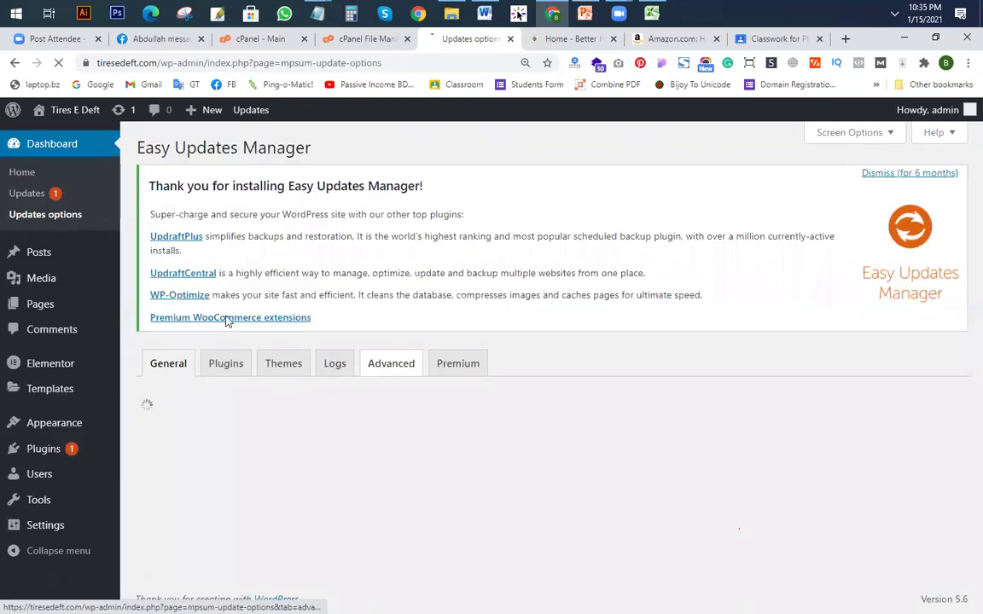
{"action": "scroll", "coordinate": [231, 342], "scroll_direction": "down", "scroll_amount": 3}
{"action": "left_click", "coordinate": [226, 228]}
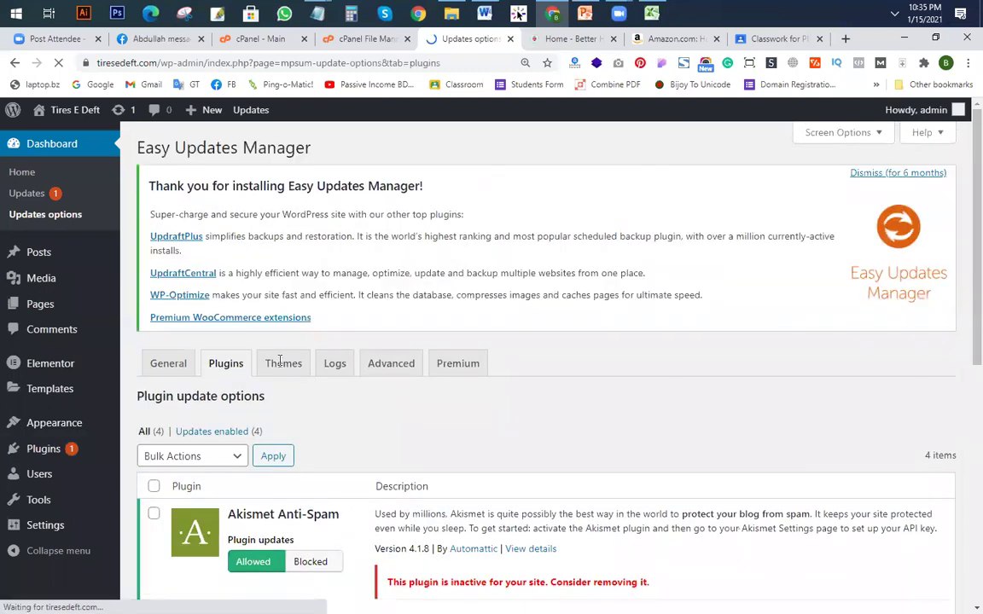
{"action": "left_click", "coordinate": [299, 373]}
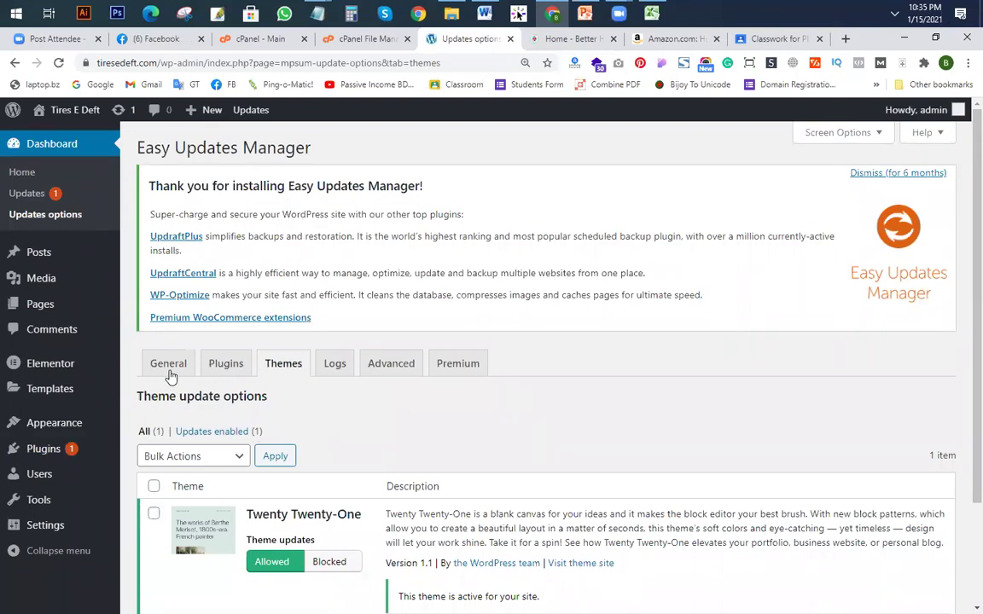
{"action": "left_click", "coordinate": [226, 365]}
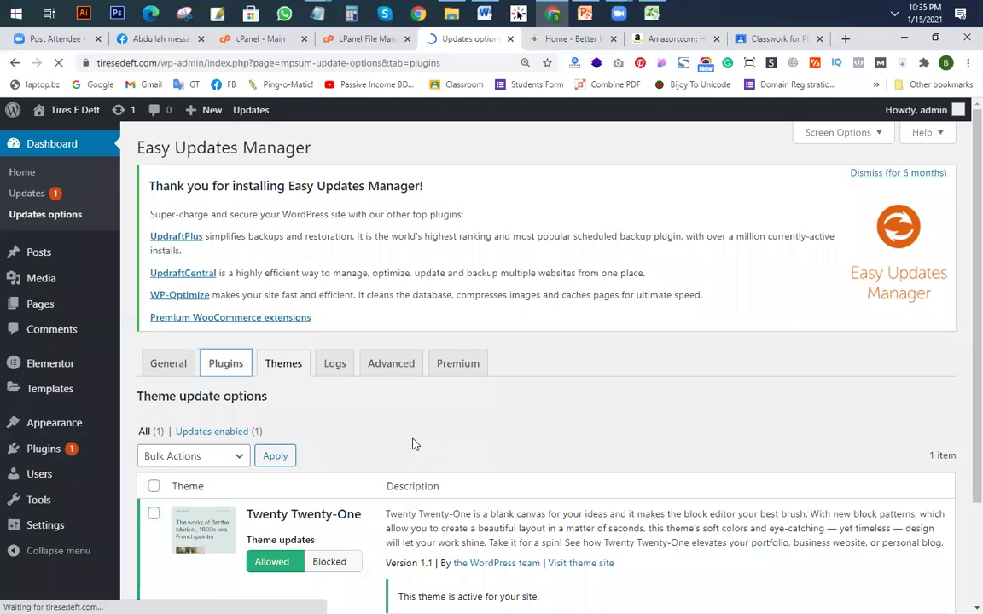
{"action": "scroll", "coordinate": [395, 399], "scroll_direction": "down", "scroll_amount": 3}
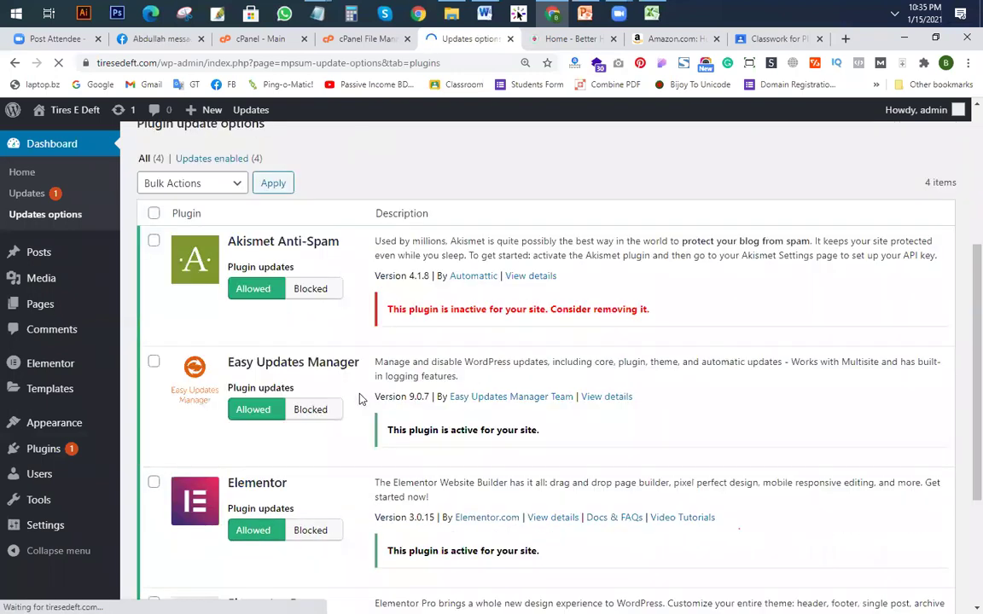
{"action": "scroll", "coordinate": [308, 256], "scroll_direction": "up", "scroll_amount": 2}
{"action": "scroll", "coordinate": [308, 272], "scroll_direction": "down", "scroll_amount": 3}
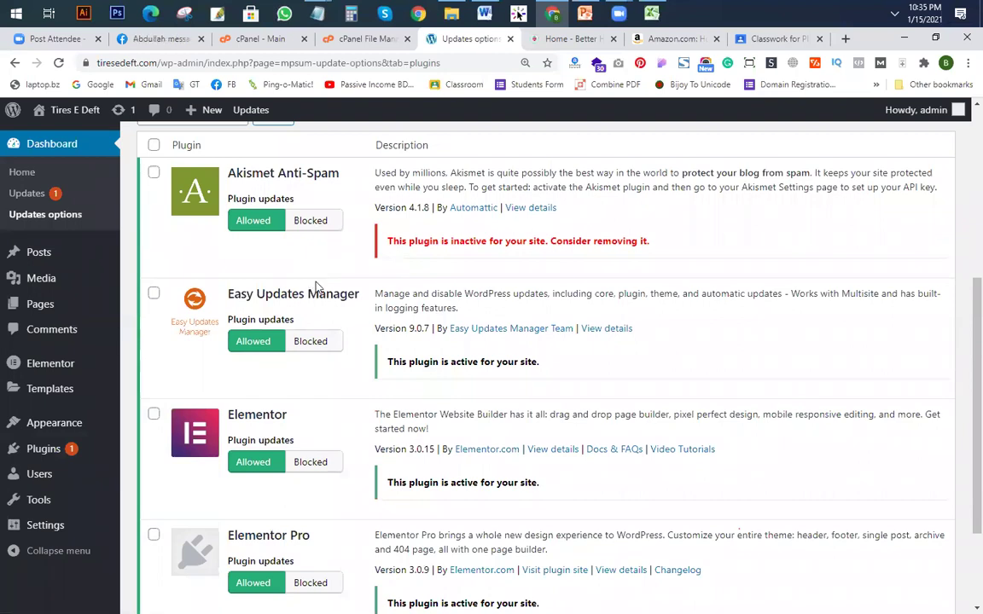
Tick Elementor and Elementor Pro and set both plugins' updates to Blocked
{"action": "left_click", "coordinate": [153, 416]}
{"action": "left_click", "coordinate": [154, 535]}
{"action": "scroll", "coordinate": [376, 444], "scroll_direction": "up", "scroll_amount": 2}
{"action": "scroll", "coordinate": [367, 430], "scroll_direction": "down", "scroll_amount": 3}
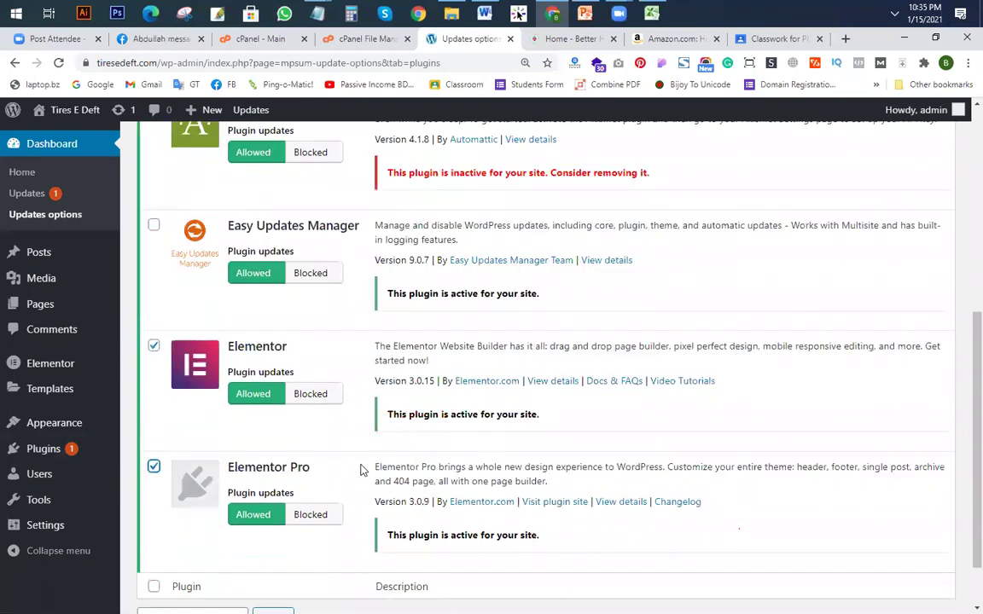
{"action": "left_click", "coordinate": [322, 401]}
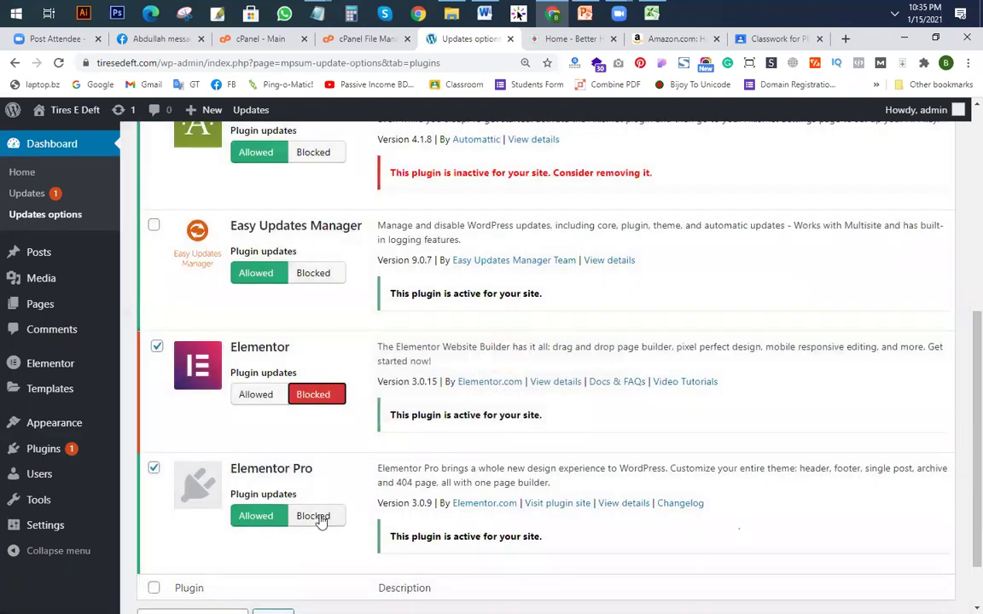
{"action": "left_click", "coordinate": [318, 517]}
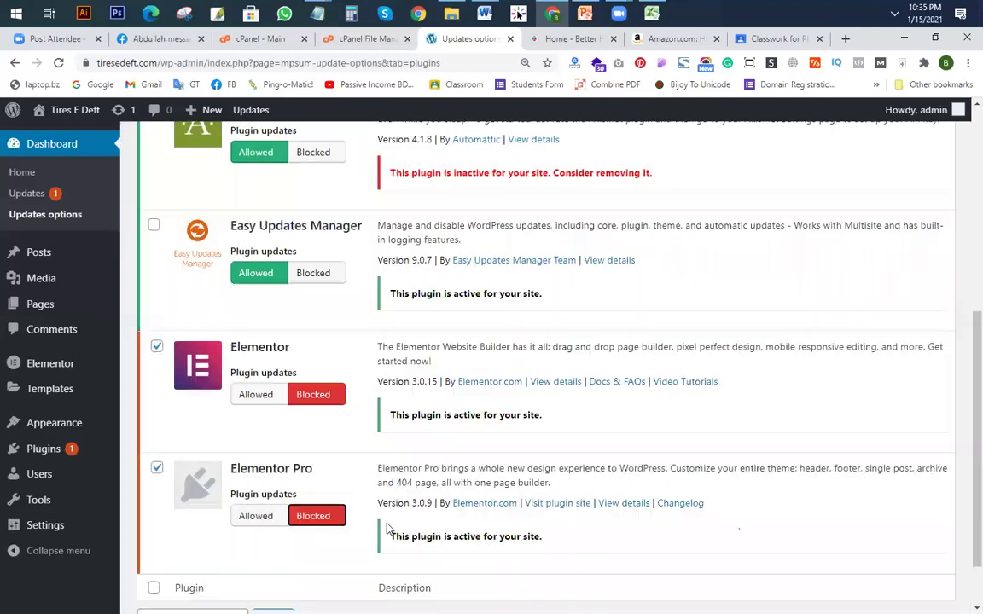
{"action": "scroll", "coordinate": [301, 441], "scroll_direction": "up", "scroll_amount": 3}
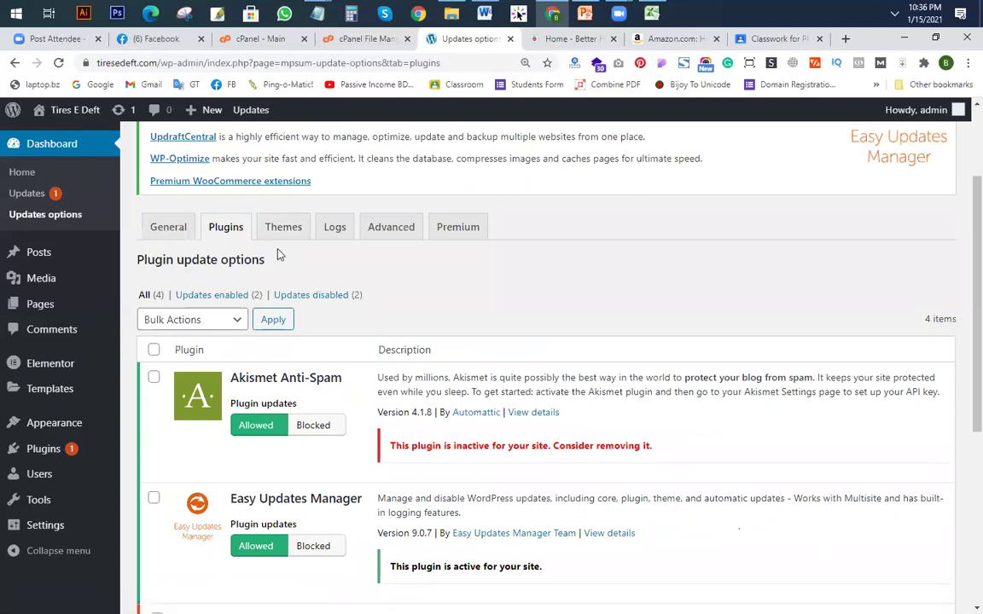
{"action": "scroll", "coordinate": [252, 394], "scroll_direction": "down", "scroll_amount": 4}
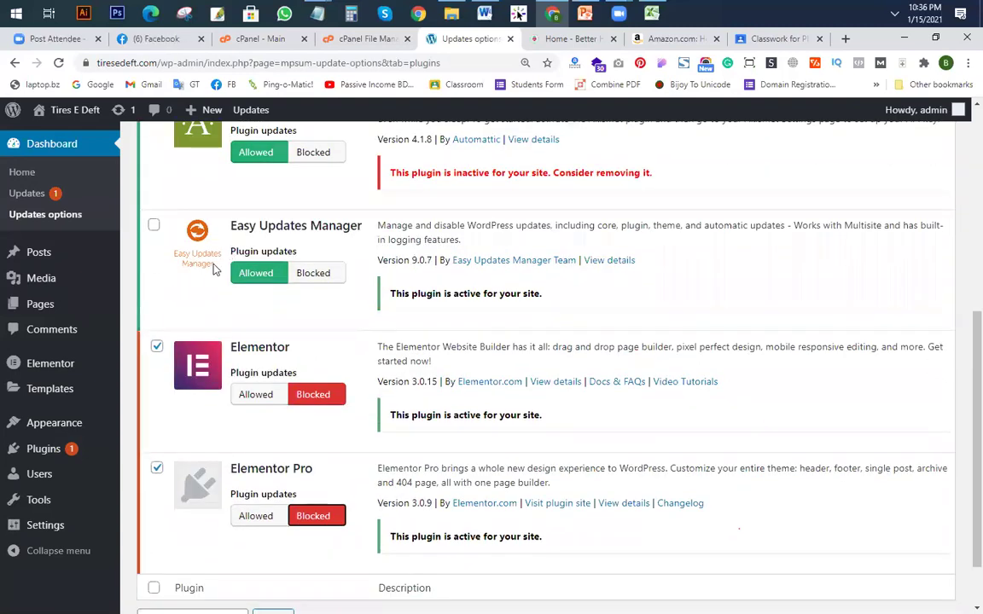
{"action": "scroll", "coordinate": [238, 247], "scroll_direction": "down", "scroll_amount": 2}
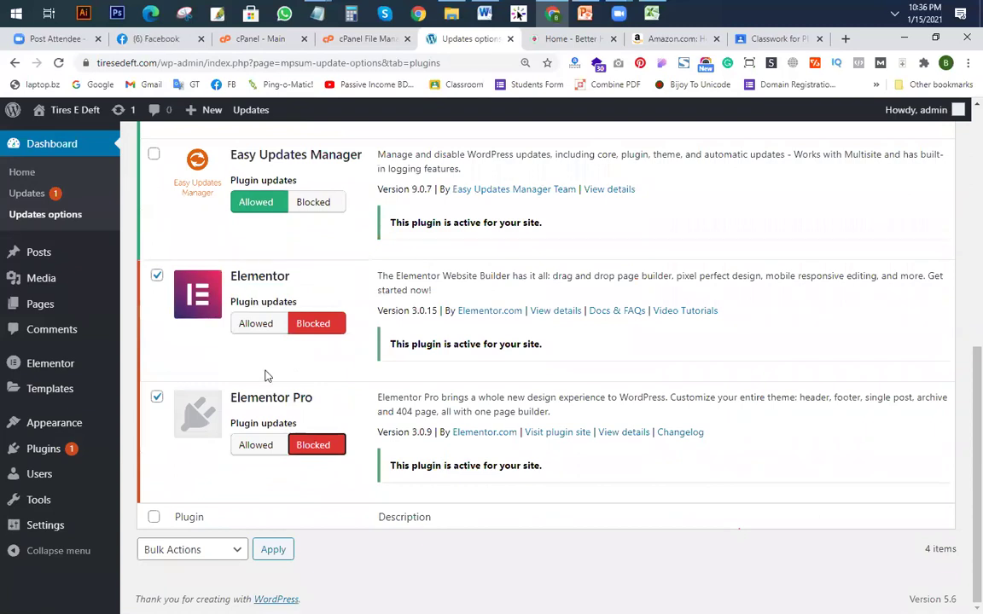
{"action": "left_click", "coordinate": [299, 491]}
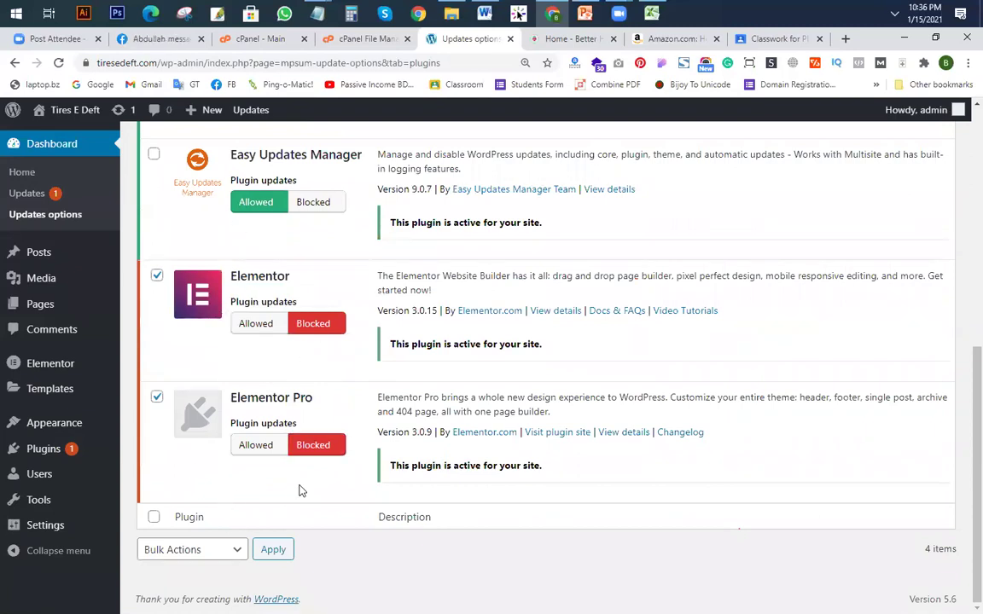
Review the updates overview showing 2 plugins enabled and 2 disabled
{"action": "left_click", "coordinate": [37, 195]}
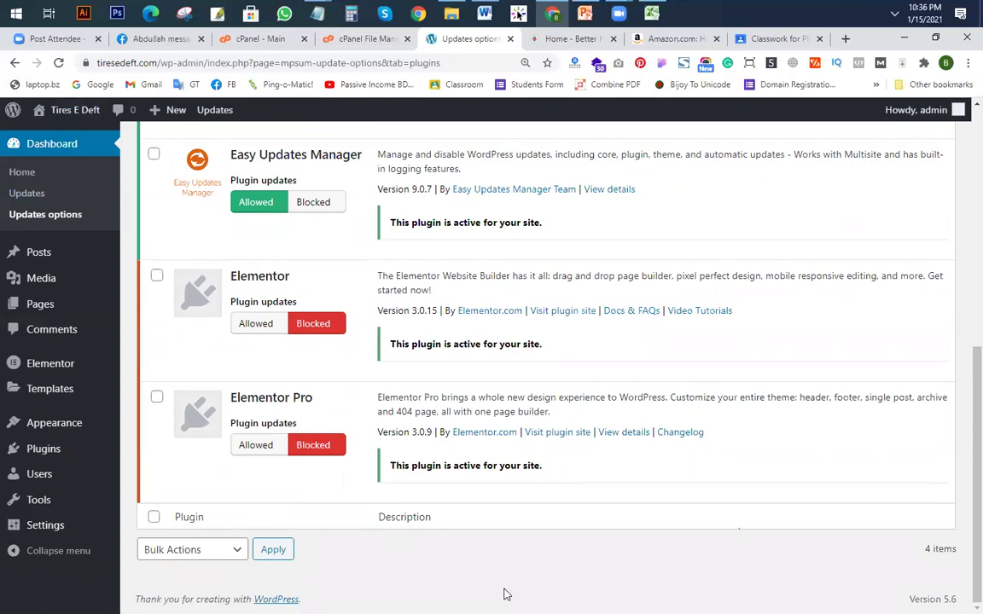
{"action": "scroll", "coordinate": [377, 484], "scroll_direction": "up", "scroll_amount": 4}
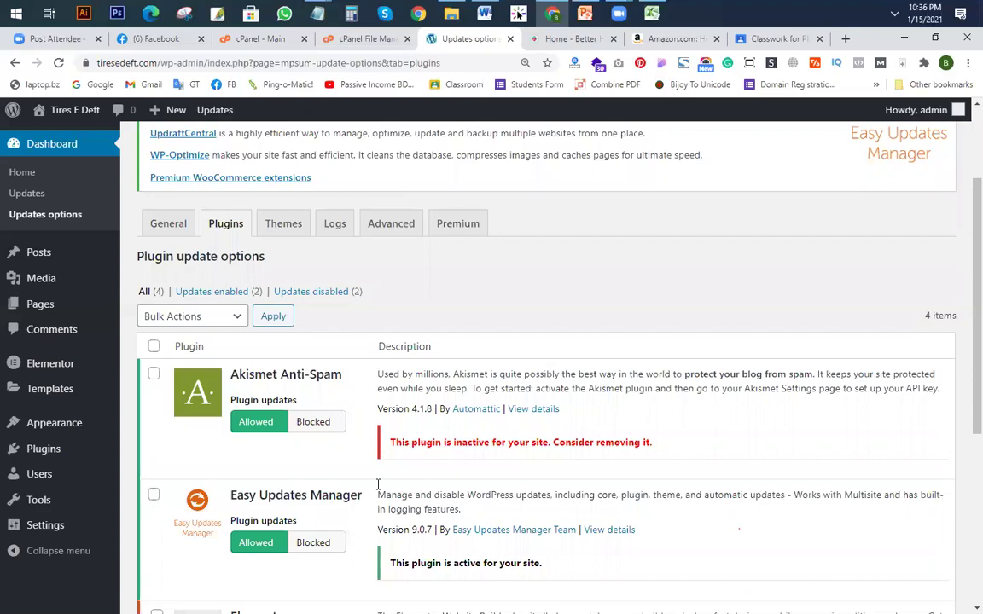
{"action": "mouse_move", "coordinate": [57, 369]}
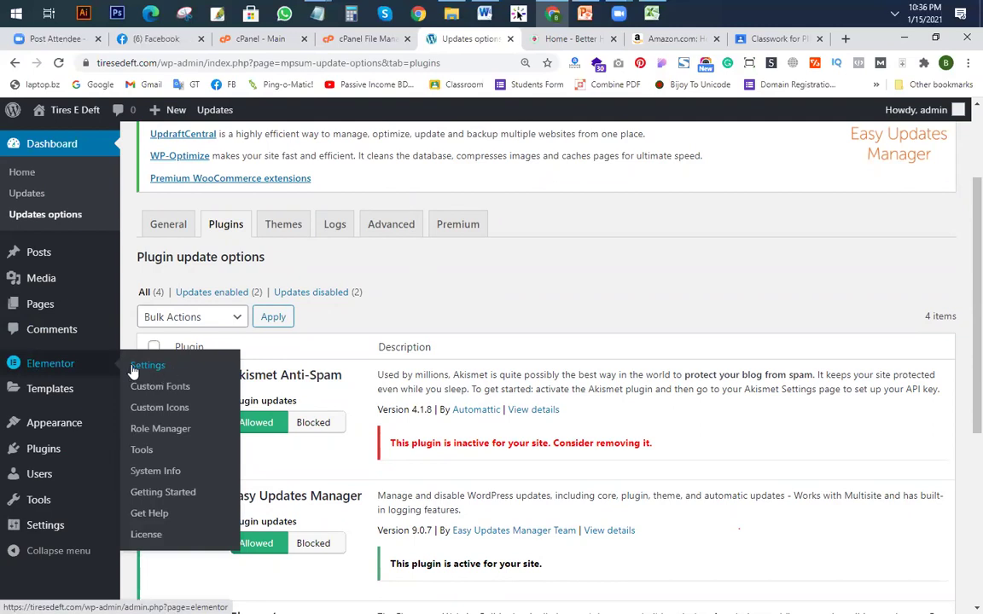
In Elementor Settings, clear and then re-enable the Posts and Pages post types
{"action": "left_click", "coordinate": [153, 367]}
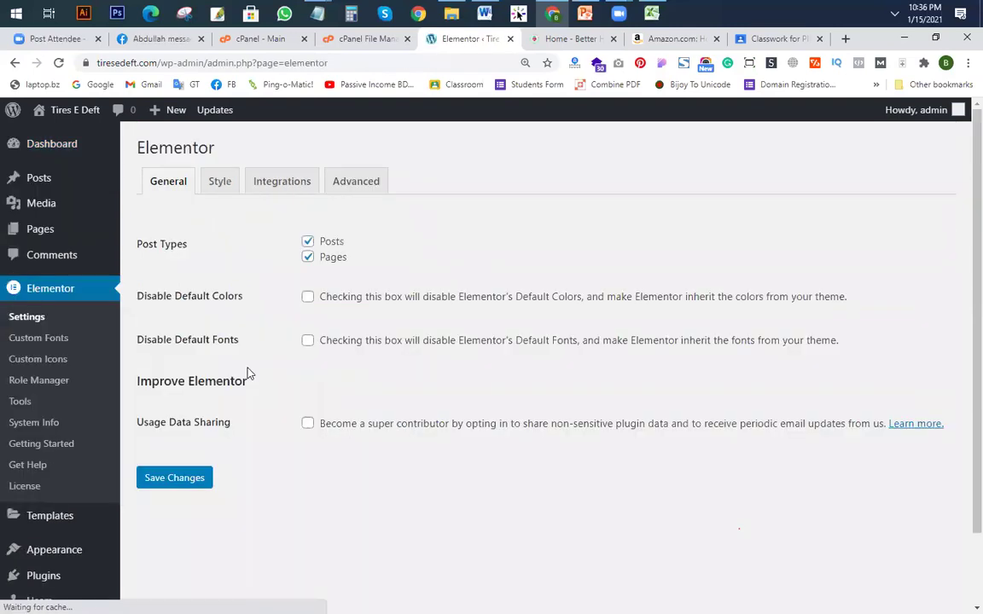
{"action": "left_click", "coordinate": [309, 241]}
{"action": "left_click", "coordinate": [308, 256]}
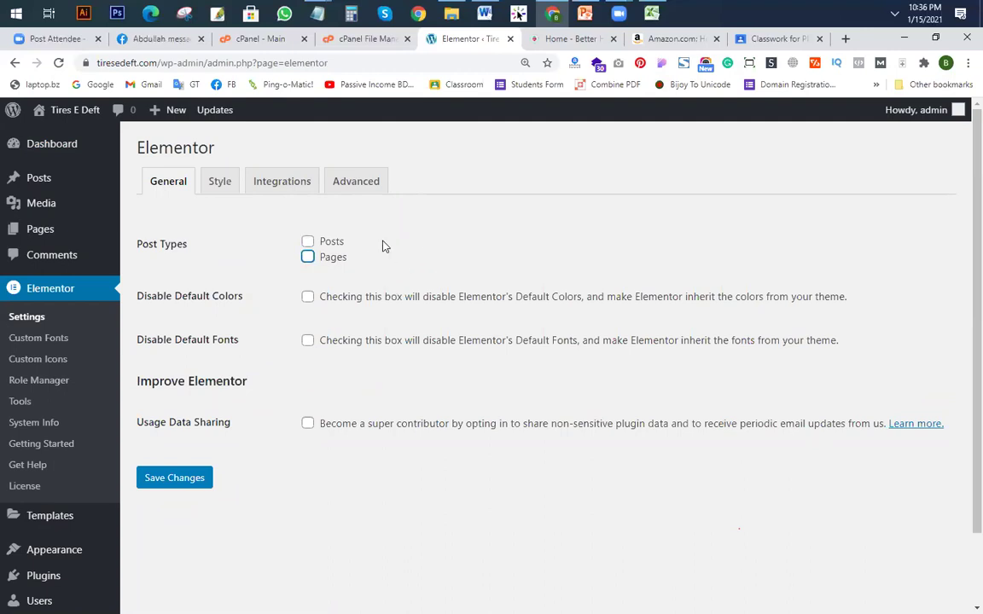
{"action": "left_click", "coordinate": [308, 242]}
{"action": "left_click", "coordinate": [308, 257]}
On the Advanced tab, enable Switch Editor Loader Method and Unfiltered File Uploads, then save
{"action": "left_click", "coordinate": [215, 183]}
{"action": "left_click", "coordinate": [267, 184]}
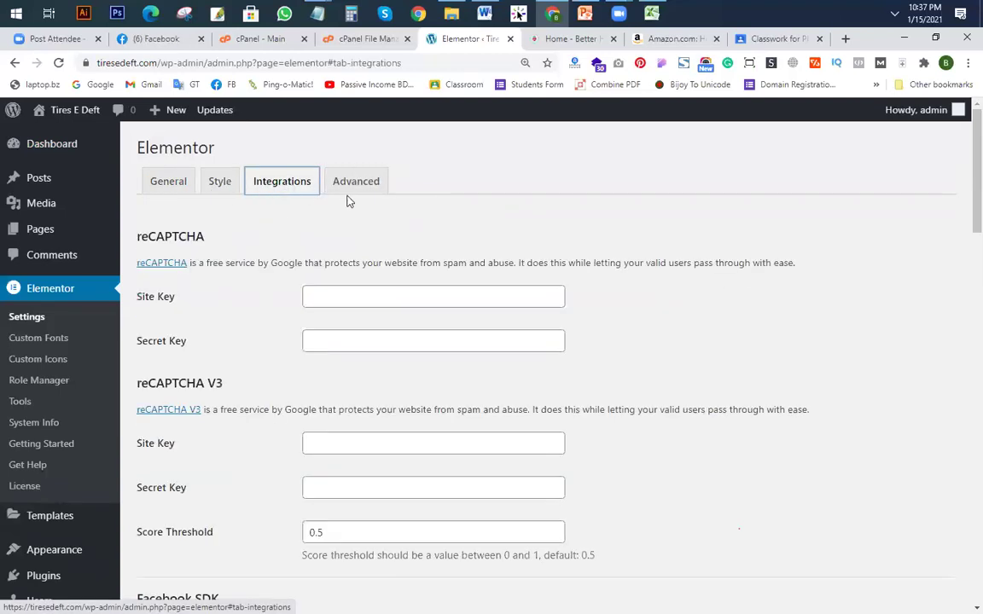
{"action": "left_click", "coordinate": [354, 188]}
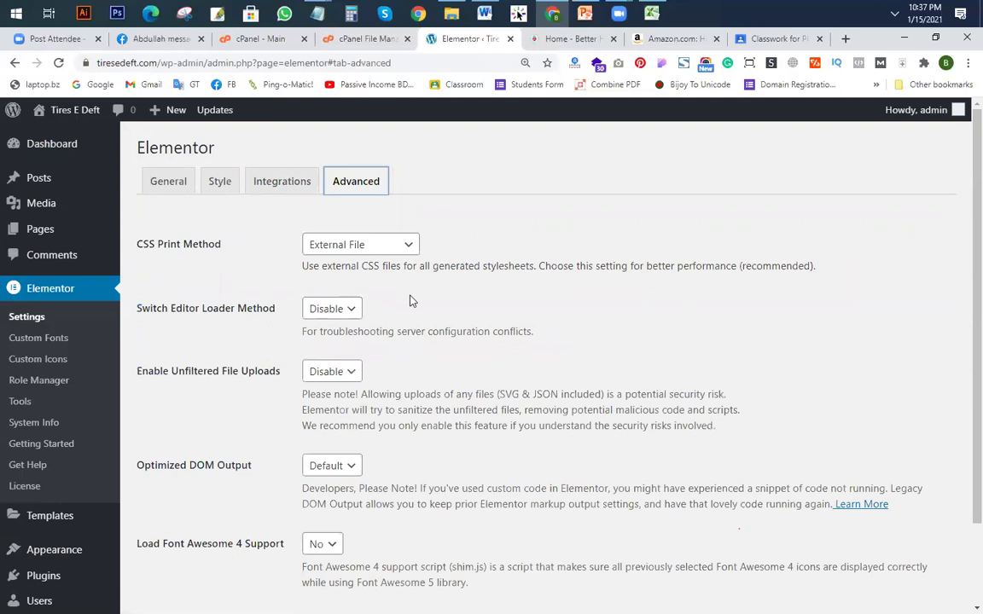
{"action": "scroll", "coordinate": [413, 301], "scroll_direction": "down", "scroll_amount": 2}
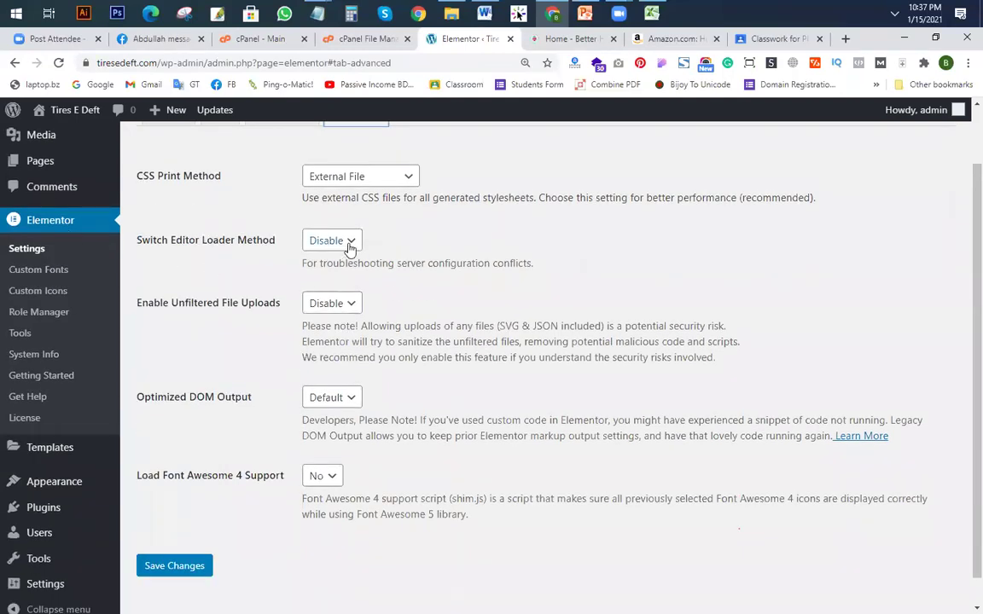
{"action": "left_click", "coordinate": [316, 241]}
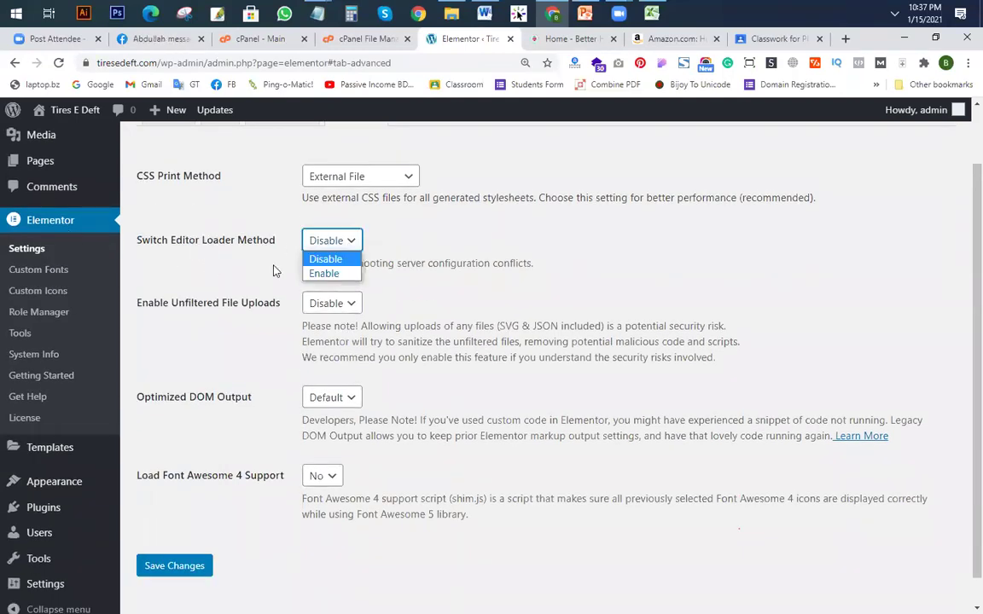
{"action": "left_click", "coordinate": [329, 273]}
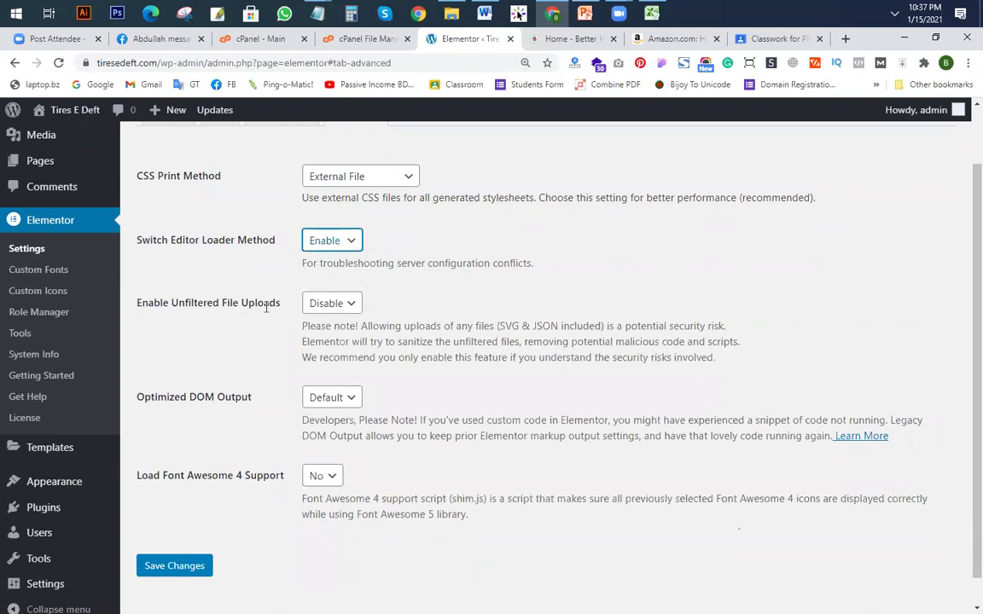
{"action": "left_click", "coordinate": [329, 304]}
{"action": "left_click", "coordinate": [326, 334]}
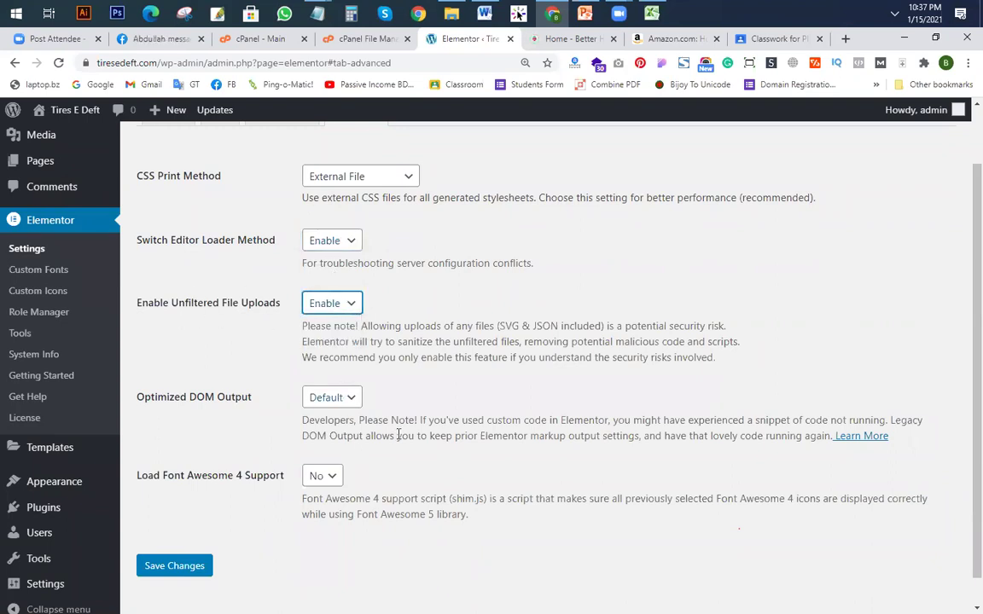
{"action": "left_click", "coordinate": [170, 568]}
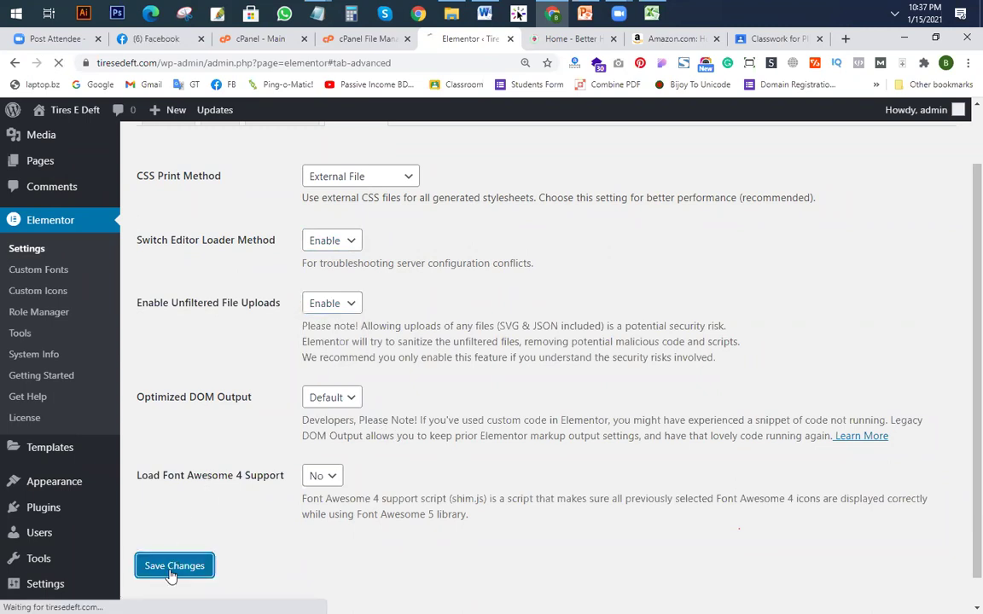
Set Font Awesome 4 Support to Yes and save the changes
{"action": "scroll", "coordinate": [564, 574], "scroll_direction": "down", "scroll_amount": 1}
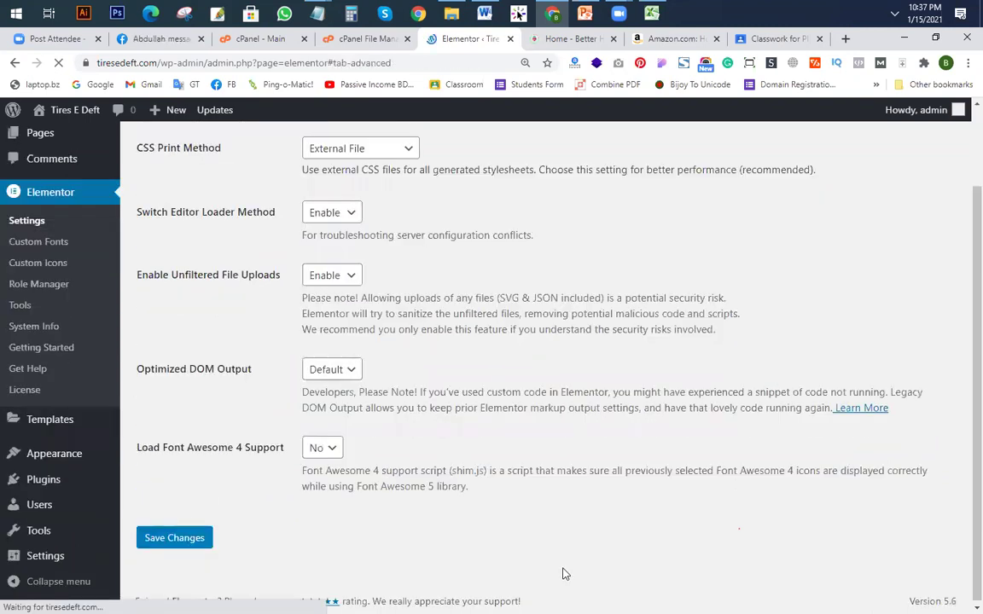
{"action": "left_click", "coordinate": [320, 448]}
{"action": "left_click", "coordinate": [328, 481]}
{"action": "left_click", "coordinate": [174, 539]}
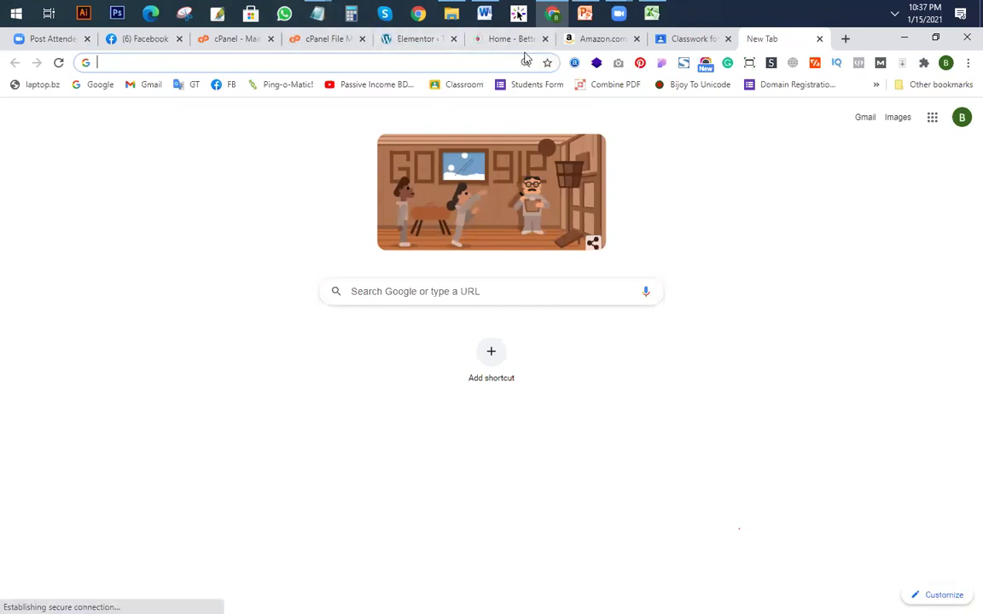
{"action": "left_click", "coordinate": [501, 39]}
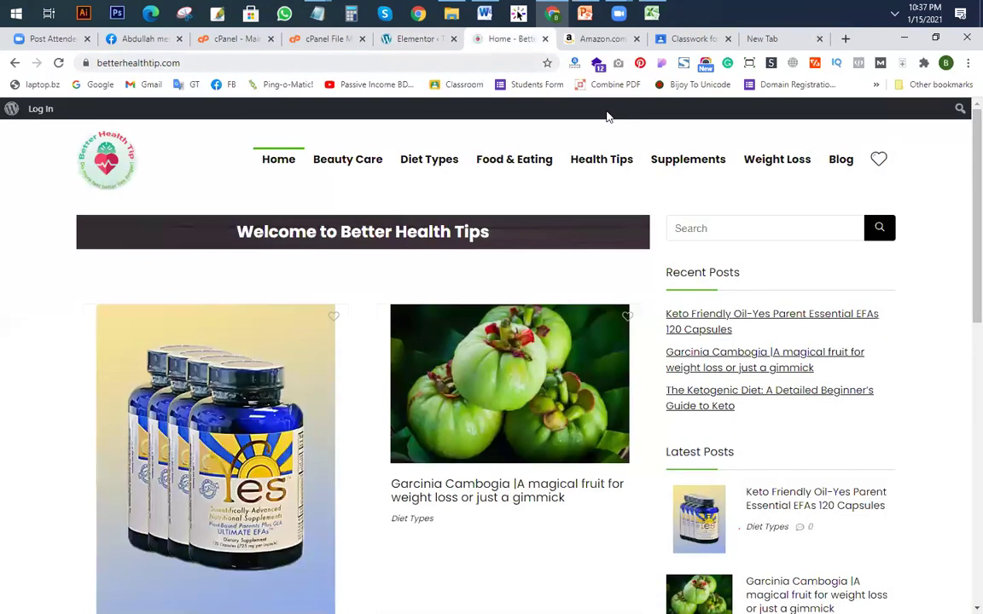
{"action": "scroll", "coordinate": [844, 172], "scroll_direction": "down", "scroll_amount": 2}
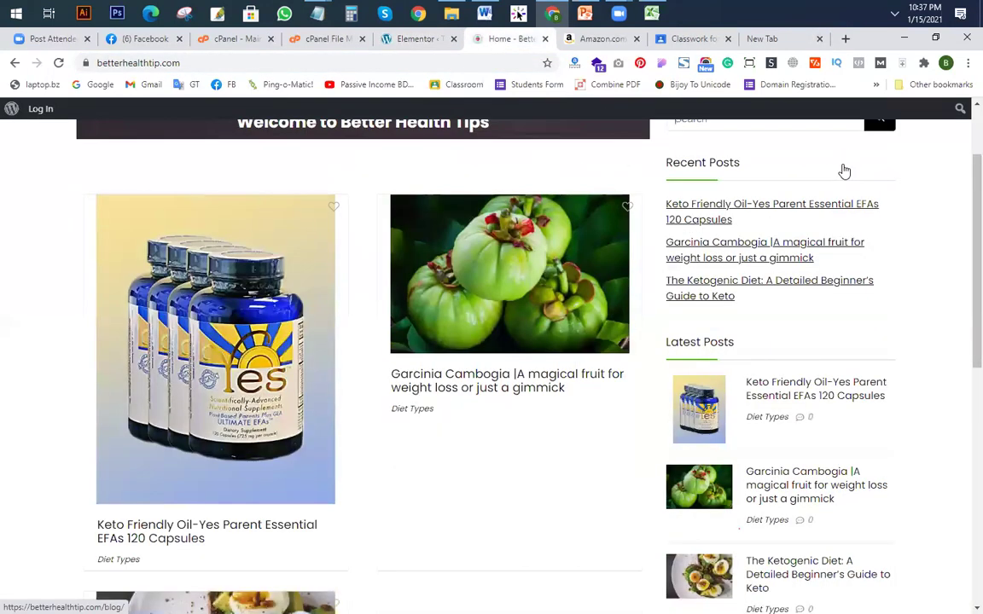
{"action": "scroll", "coordinate": [840, 222], "scroll_direction": "down", "scroll_amount": 10}
{"action": "scroll", "coordinate": [675, 344], "scroll_direction": "up", "scroll_amount": 10}
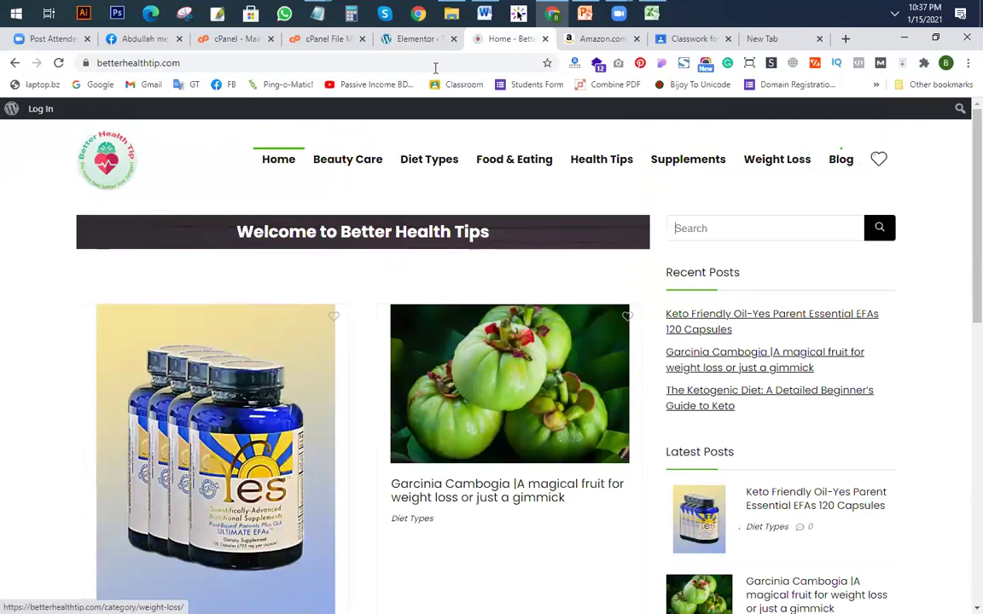
{"action": "left_click", "coordinate": [419, 41]}
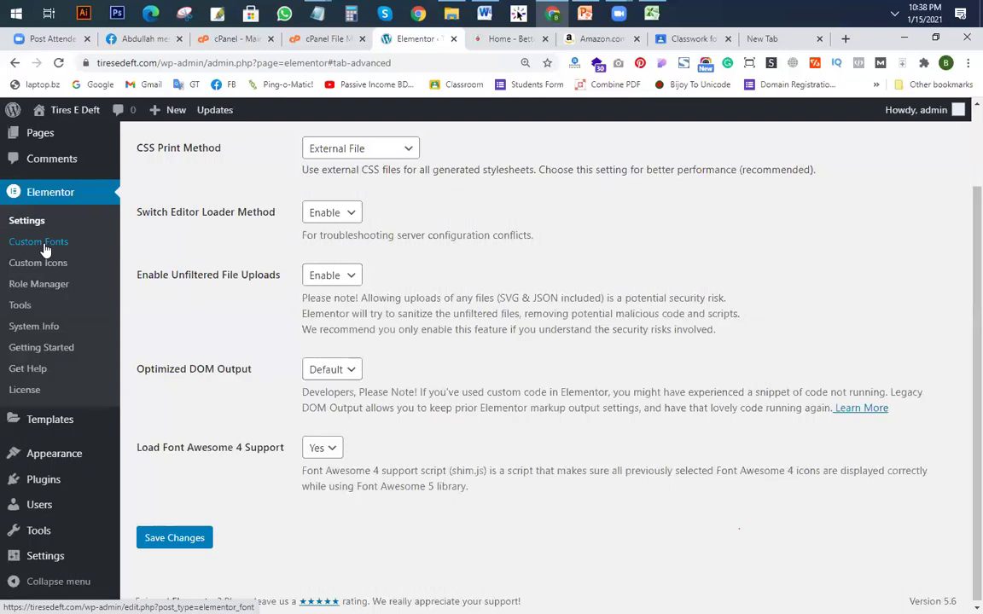
Open Elementor's empty Custom Fonts list, then open a new browser tab
{"action": "left_click", "coordinate": [45, 246]}
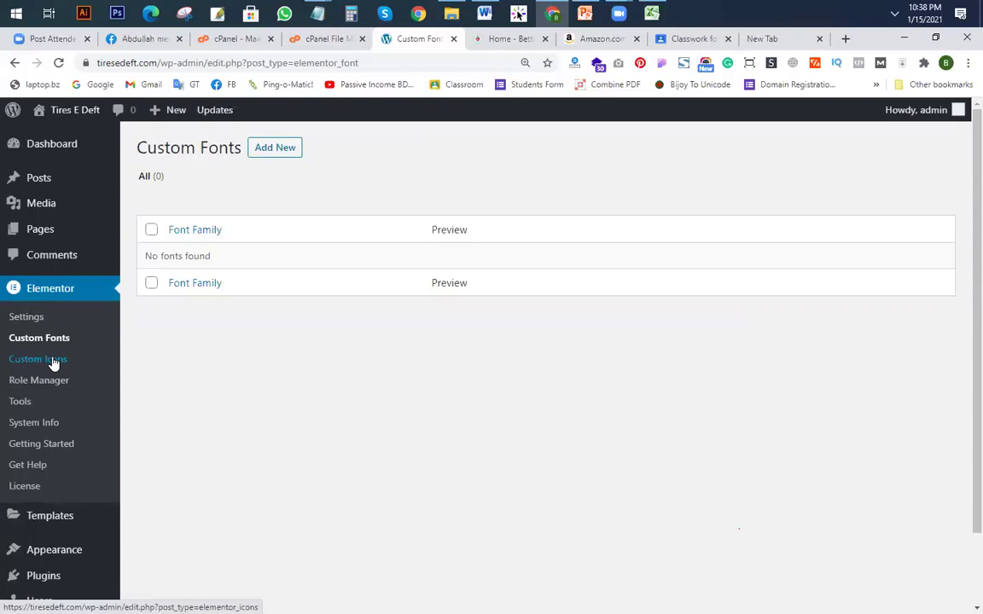
{"action": "left_click", "coordinate": [843, 39]}
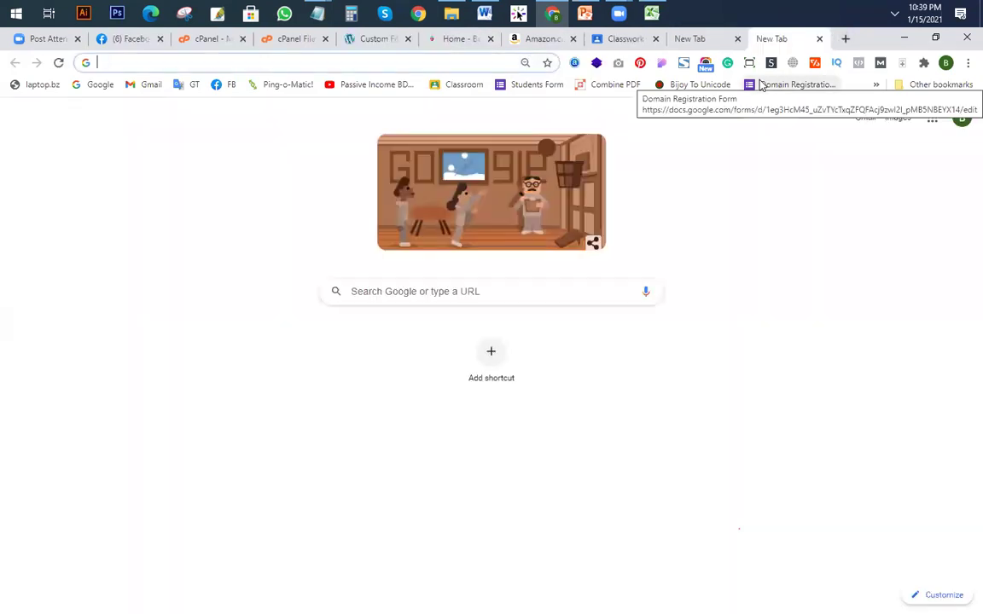
Search 'wirecutter' from the new tab and open the Wirecutter site
{"action": "type", "text": "wirecutter"}
{"action": "key", "text": "Return"}
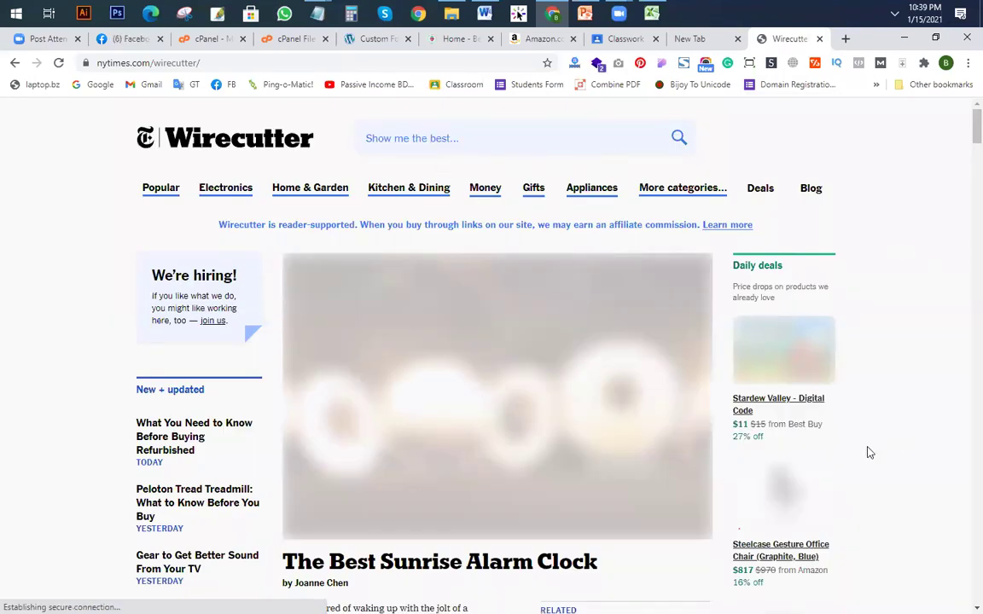
{"action": "left_click", "coordinate": [416, 136]}
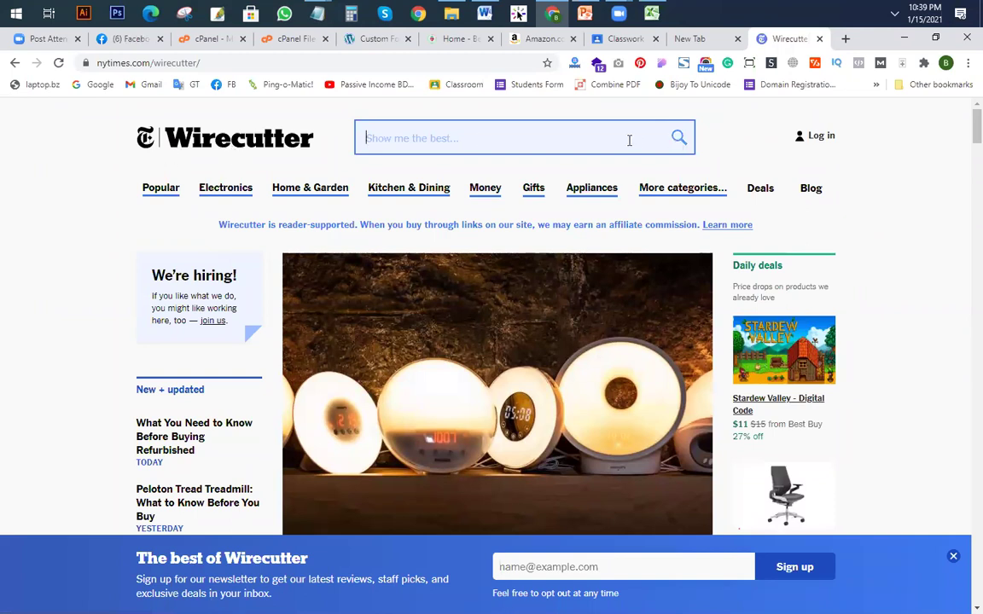
{"action": "mouse_move", "coordinate": [182, 193]}
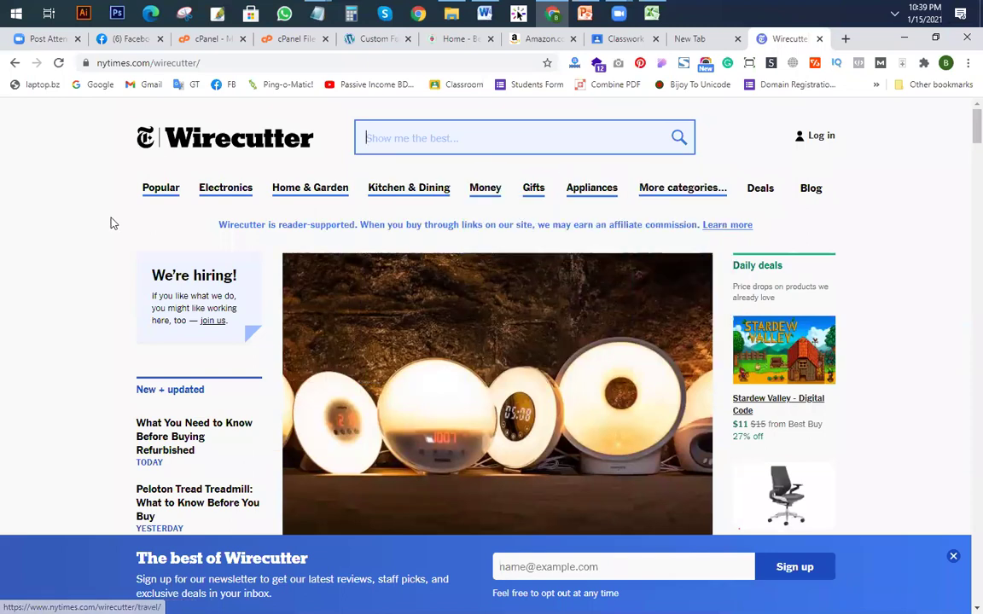
Scroll through Wirecutter's review sections and check its technologies with Wappalyzer
{"action": "scroll", "coordinate": [165, 185], "scroll_direction": "down", "scroll_amount": 1}
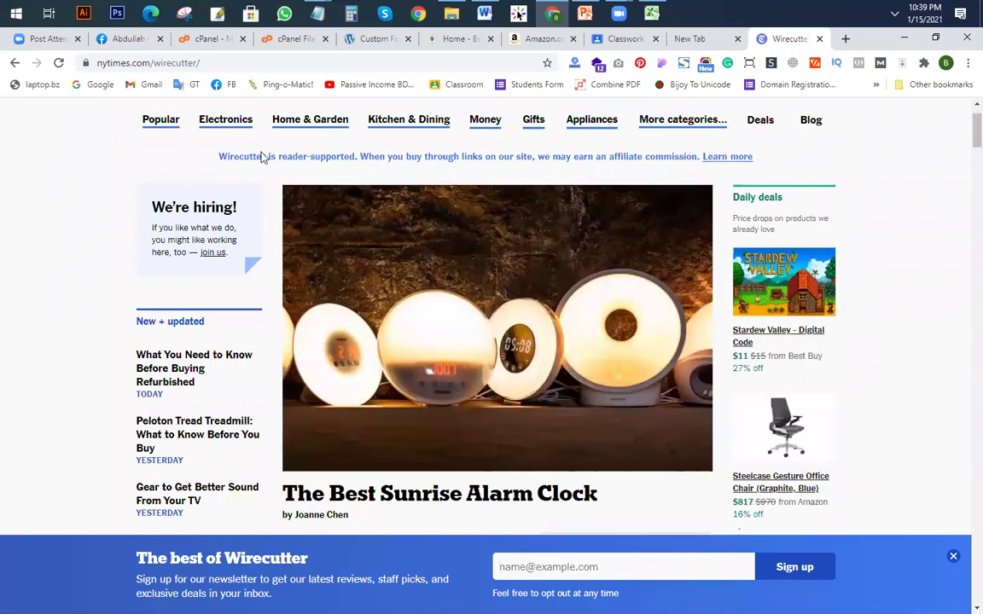
{"action": "scroll", "coordinate": [832, 298], "scroll_direction": "down", "scroll_amount": 15}
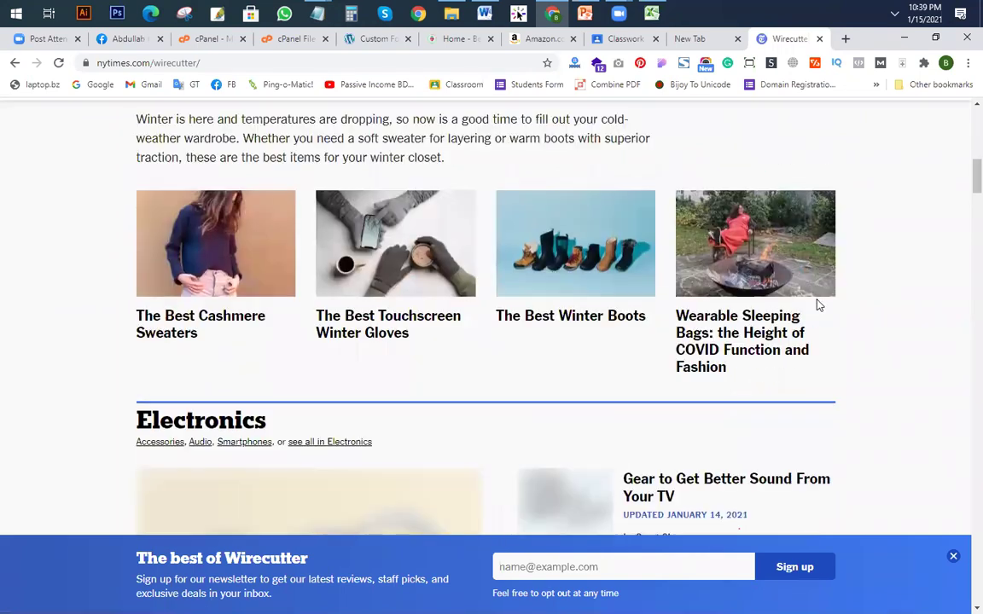
{"action": "left_click", "coordinate": [597, 63]}
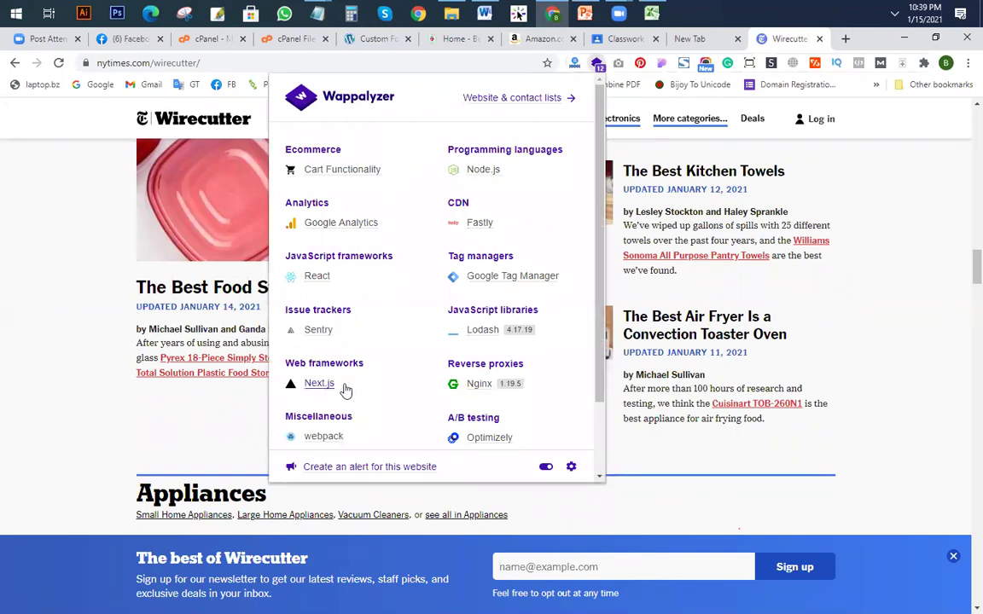
{"action": "left_click", "coordinate": [53, 281]}
{"action": "scroll", "coordinate": [406, 469], "scroll_direction": "down", "scroll_amount": 8}
{"action": "scroll", "coordinate": [407, 472], "scroll_direction": "up", "scroll_amount": 12}
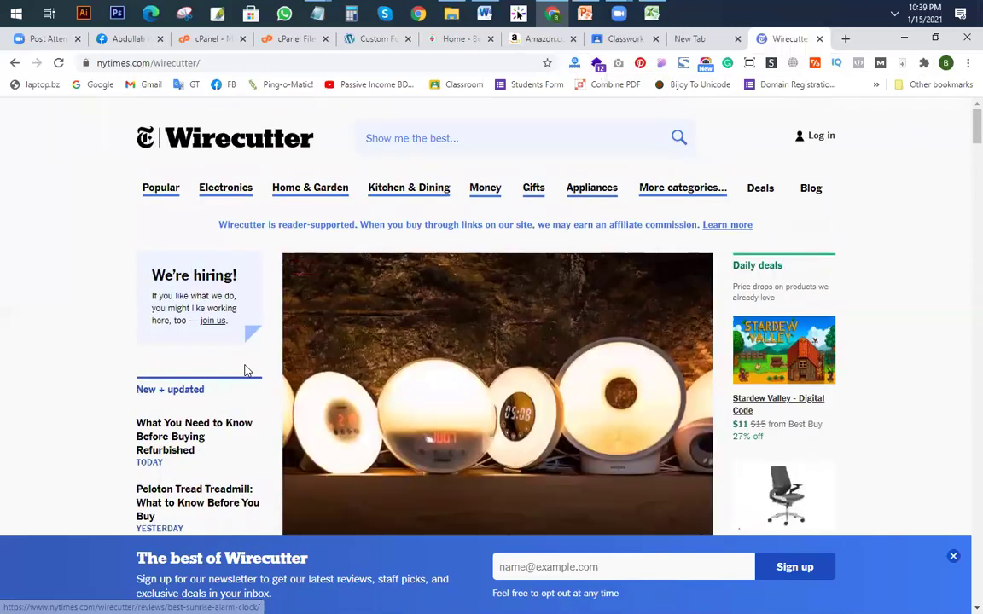
{"action": "scroll", "coordinate": [465, 385], "scroll_direction": "down", "scroll_amount": 5}
{"action": "scroll", "coordinate": [465, 384], "scroll_direction": "down", "scroll_amount": 12}
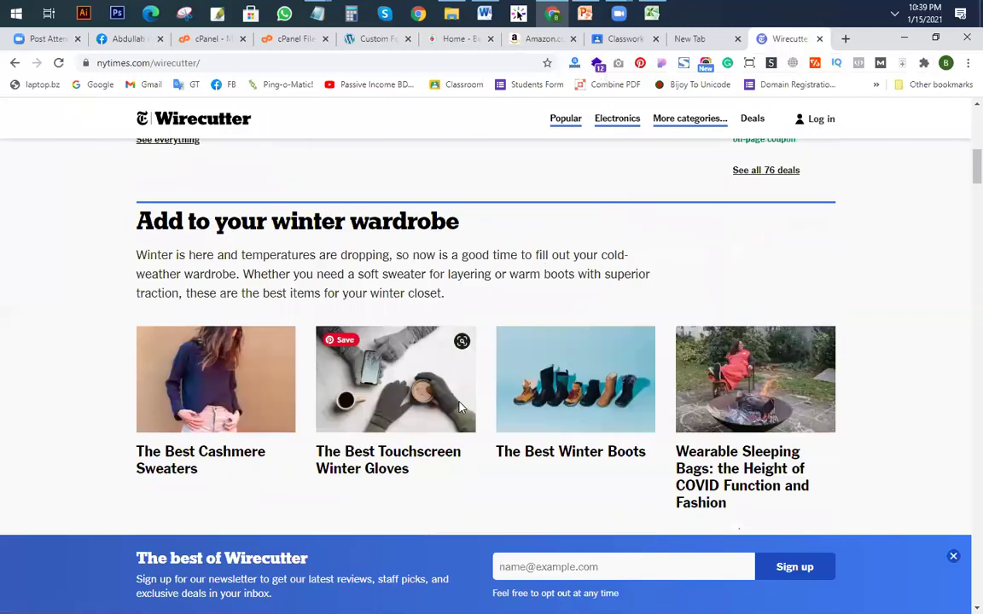
{"action": "scroll", "coordinate": [500, 418], "scroll_direction": "down", "scroll_amount": 15}
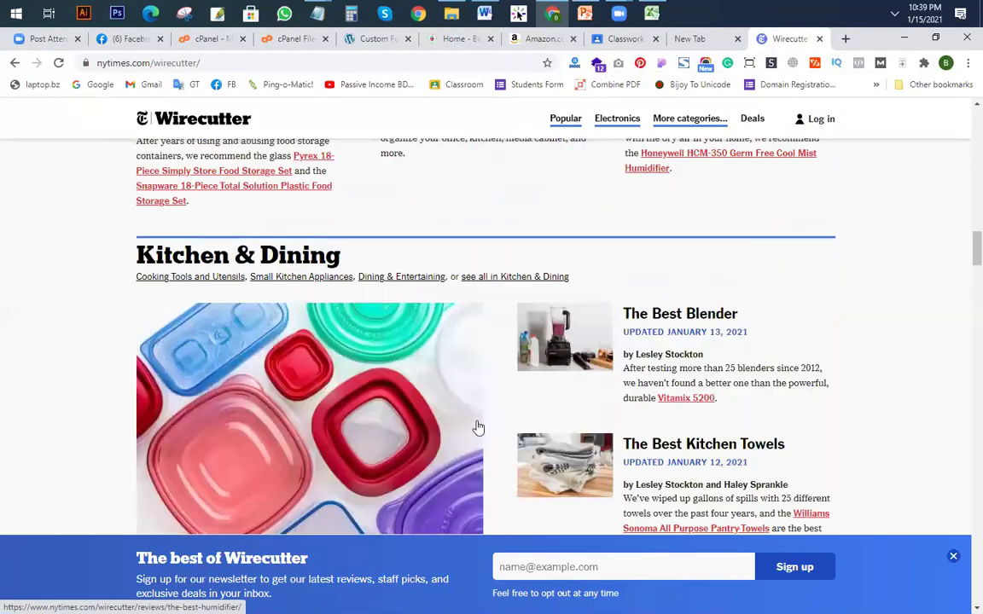
{"action": "scroll", "coordinate": [468, 418], "scroll_direction": "up", "scroll_amount": 20}
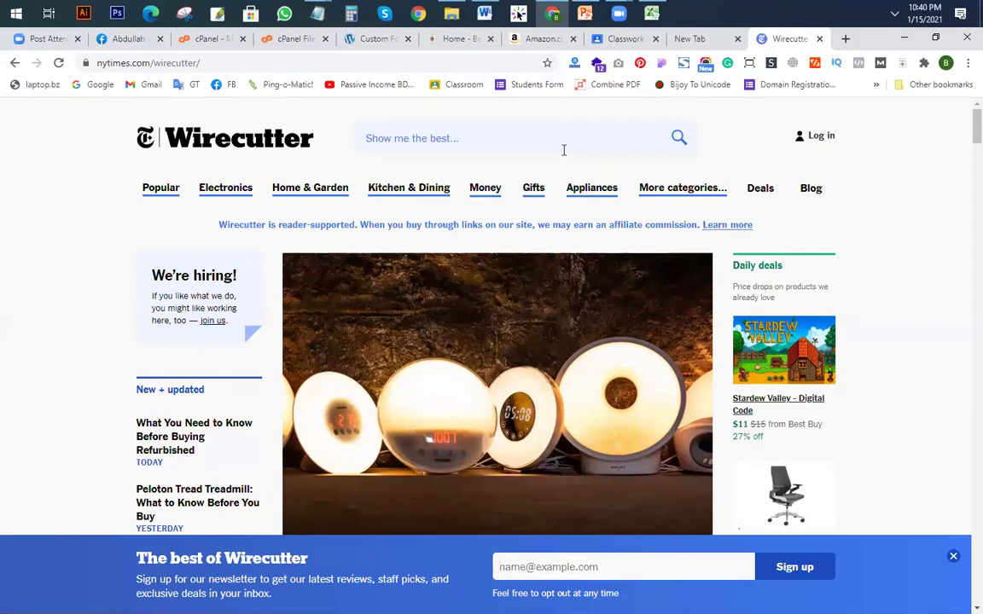
Open another new tab and go to youtube.com
{"action": "left_click", "coordinate": [846, 39]}
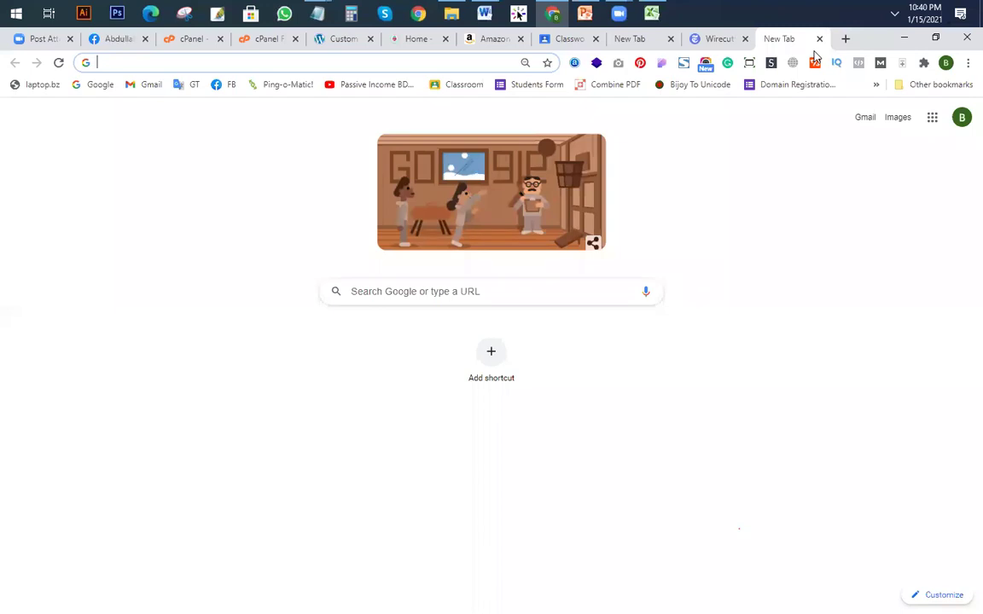
{"action": "type", "text": "you"}
{"action": "key", "text": "Return"}
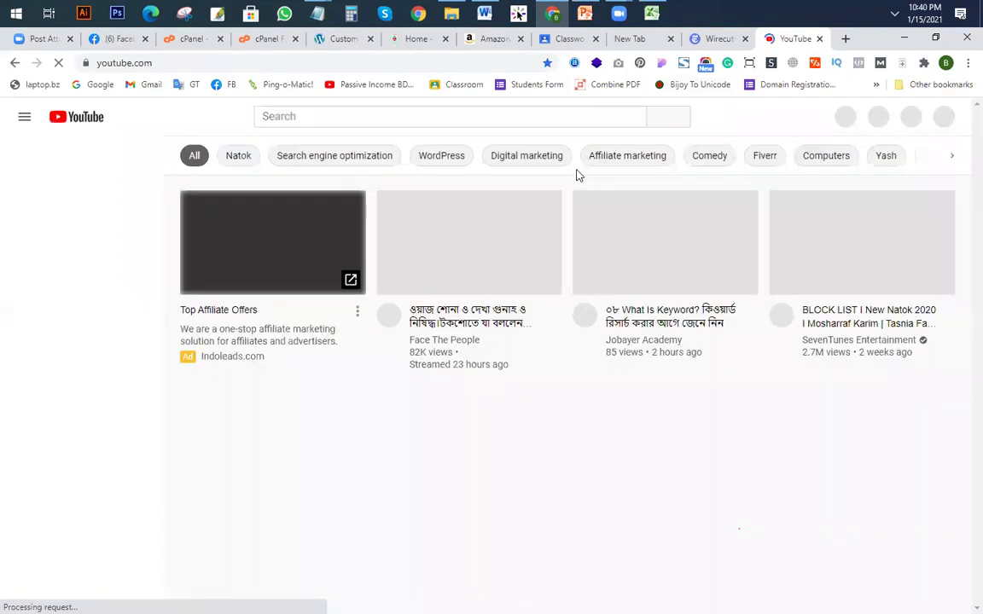
Search YouTube for 'elementor pro' and browse the results
{"action": "left_click", "coordinate": [310, 117]}
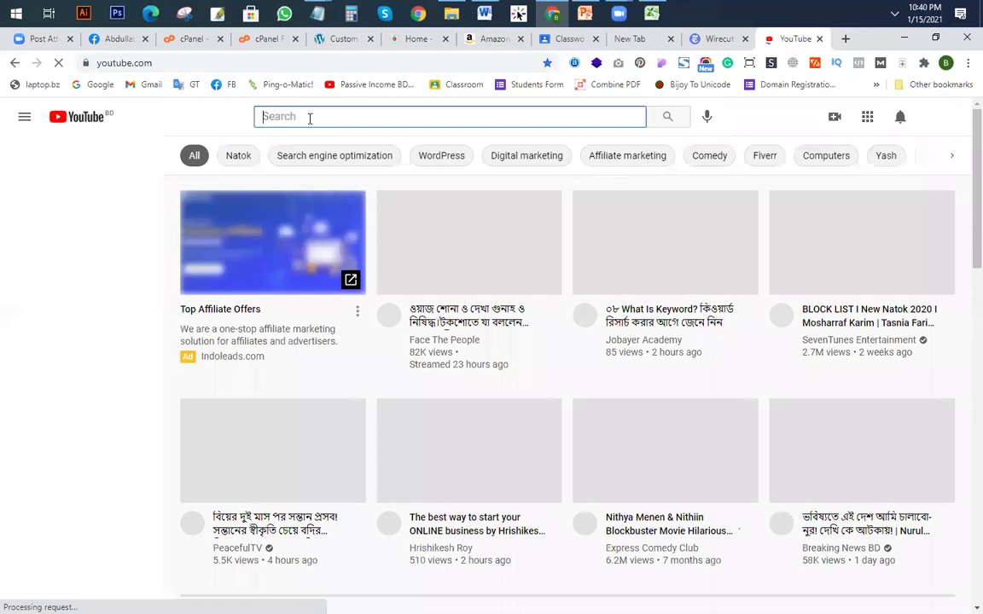
{"action": "type", "text": "elemn"}
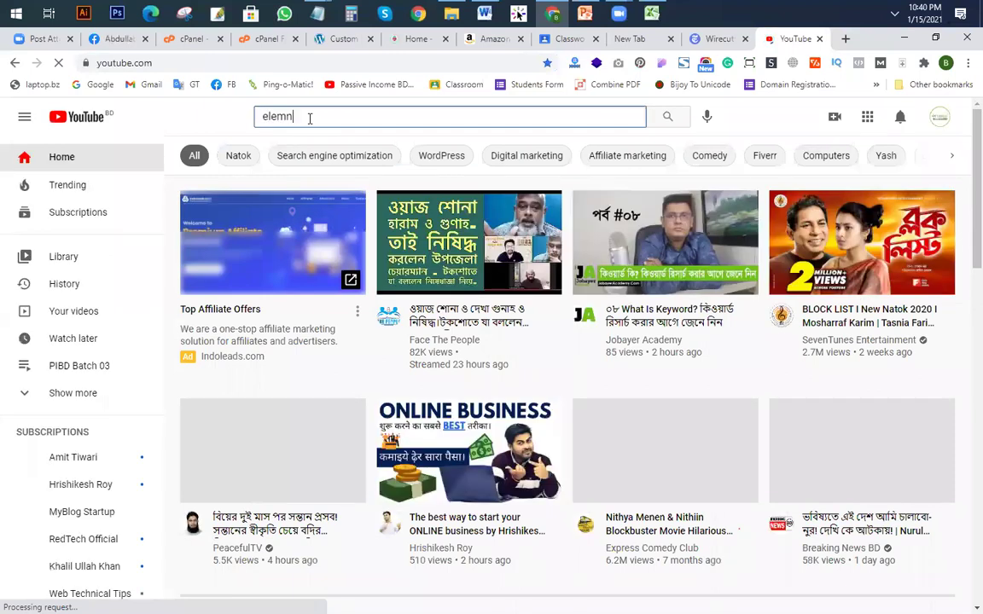
{"action": "key", "text": "BackSpace"}
{"action": "type", "text": "entorp"}
{"action": "key", "text": "BackSpace"}
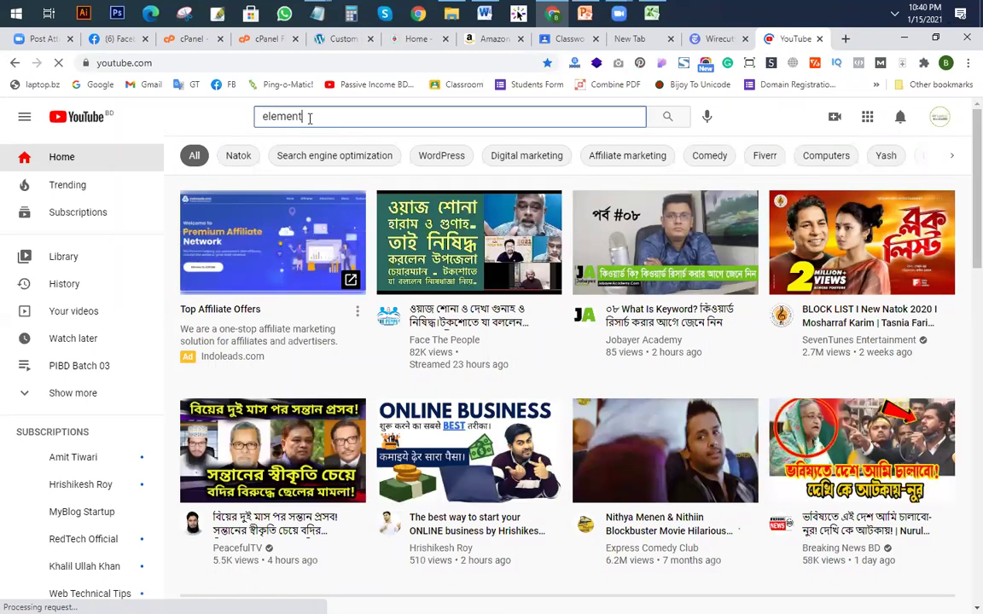
{"action": "type", "text": "pro"}
{"action": "key", "text": "Return"}
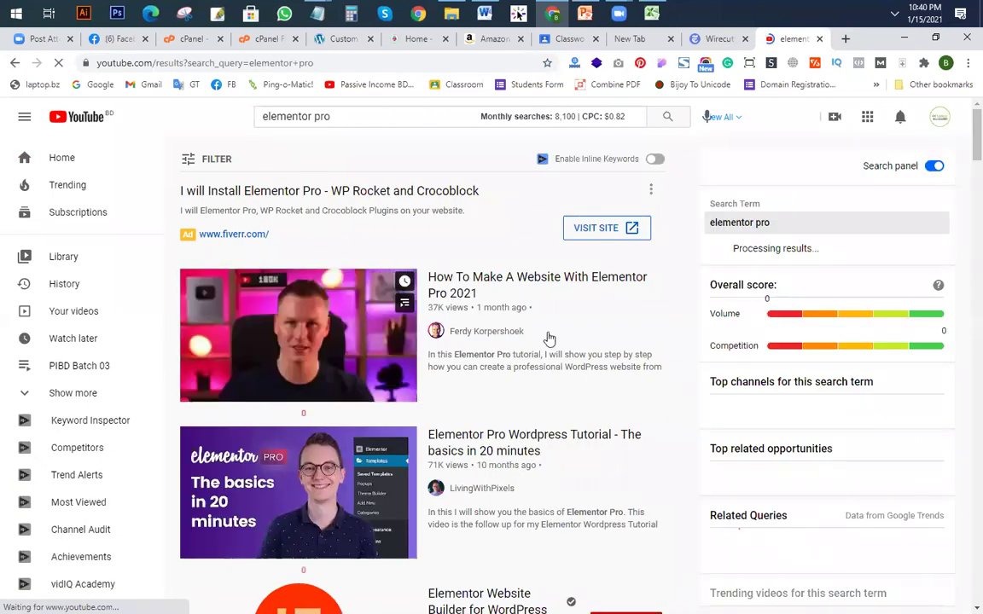
{"action": "scroll", "coordinate": [570, 352], "scroll_direction": "down", "scroll_amount": 6}
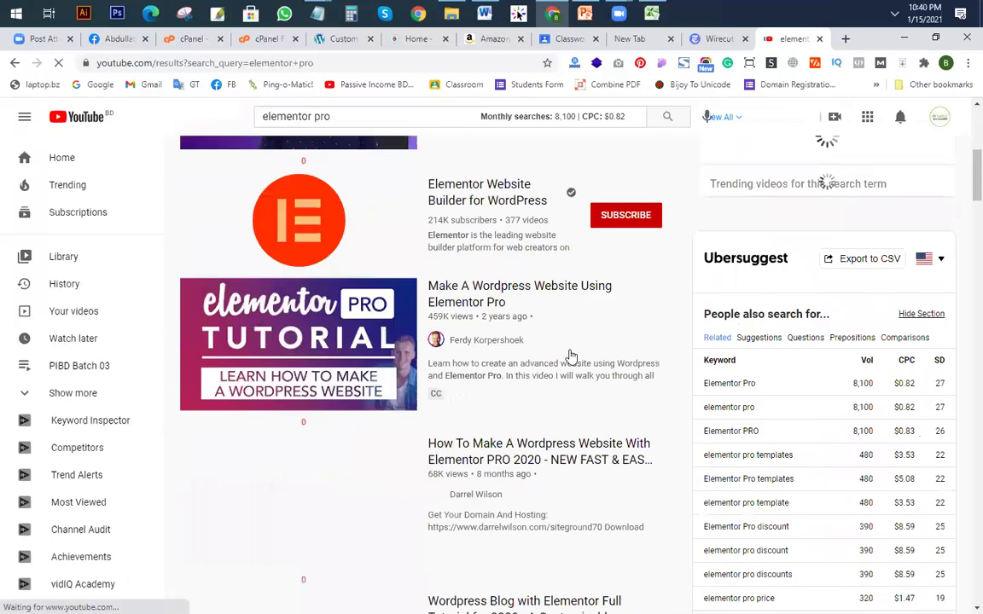
{"action": "scroll", "coordinate": [563, 312], "scroll_direction": "up", "scroll_amount": 2}
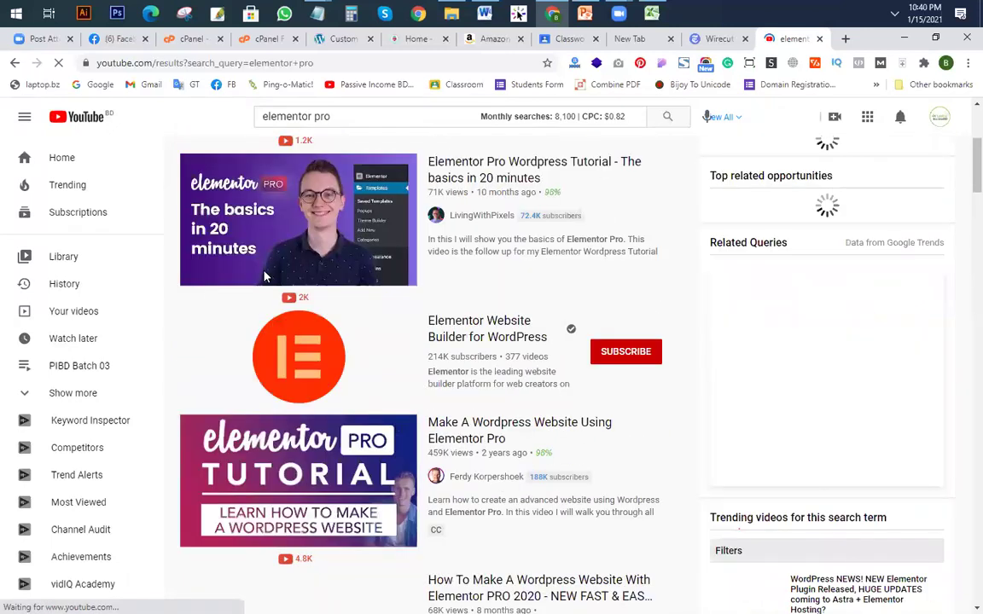
{"action": "scroll", "coordinate": [669, 458], "scroll_direction": "down", "scroll_amount": 1}
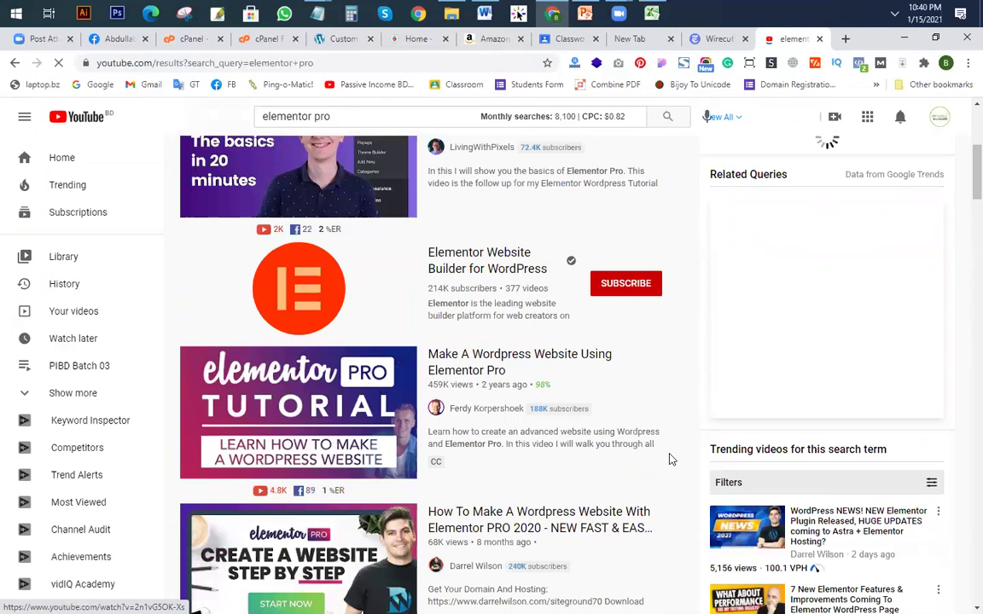
Open the Elementor Website Builder for WordPress channel in a new tab and switch to it
{"action": "right_click", "coordinate": [499, 258]}
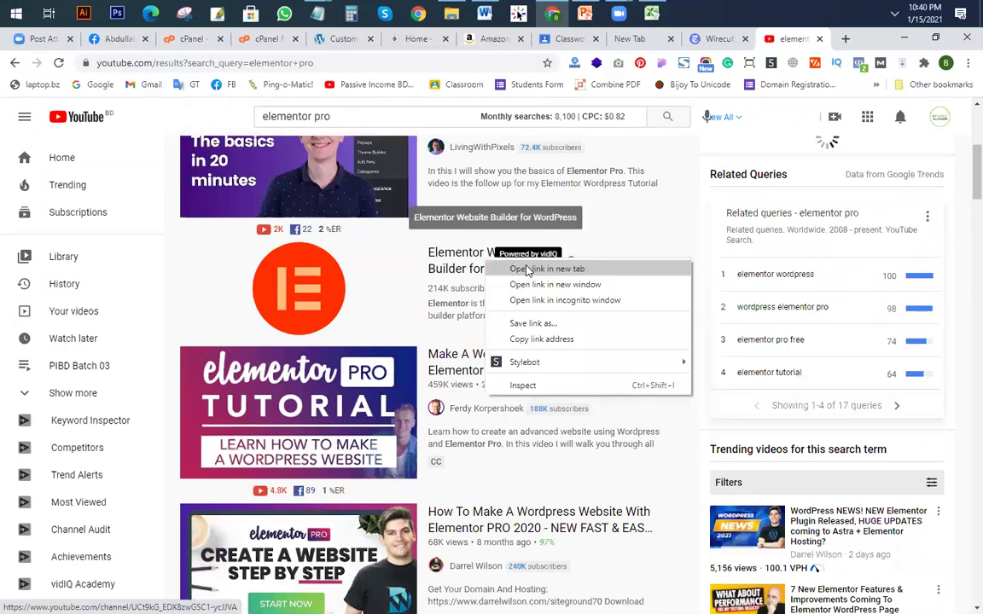
{"action": "left_click", "coordinate": [534, 267]}
{"action": "scroll", "coordinate": [618, 358], "scroll_direction": "down", "scroll_amount": 3}
{"action": "scroll", "coordinate": [618, 359], "scroll_direction": "down", "scroll_amount": 6}
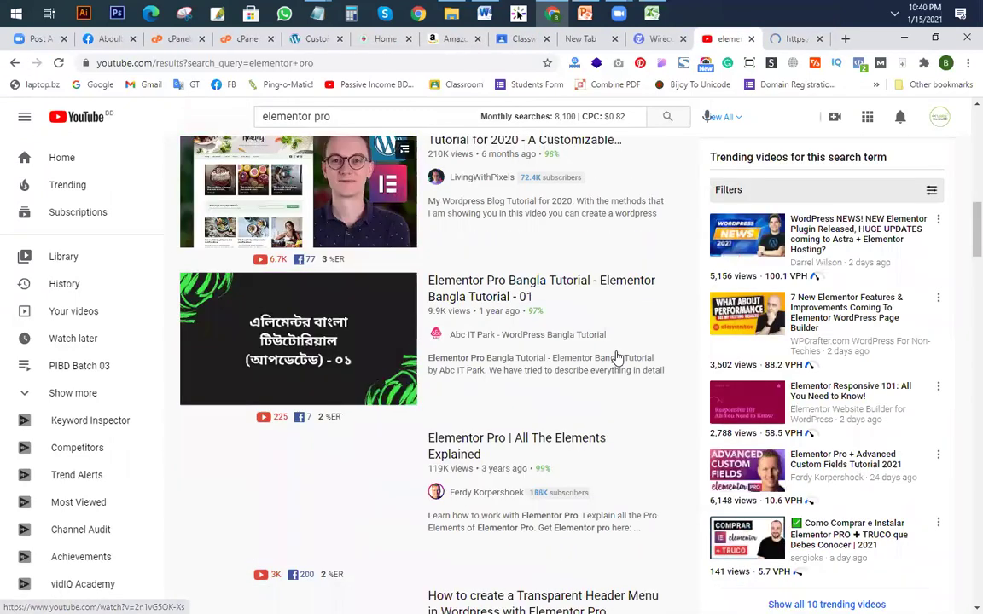
{"action": "scroll", "coordinate": [618, 359], "scroll_direction": "up", "scroll_amount": 1}
{"action": "scroll", "coordinate": [430, 408], "scroll_direction": "down", "scroll_amount": 3}
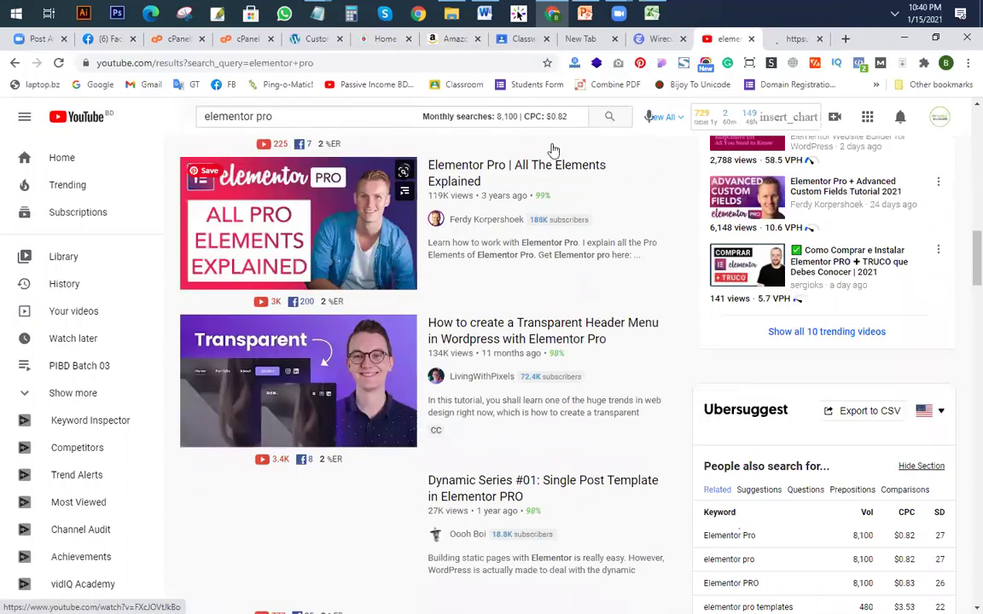
{"action": "scroll", "coordinate": [430, 407], "scroll_direction": "up", "scroll_amount": 2}
{"action": "left_click", "coordinate": [789, 38]}
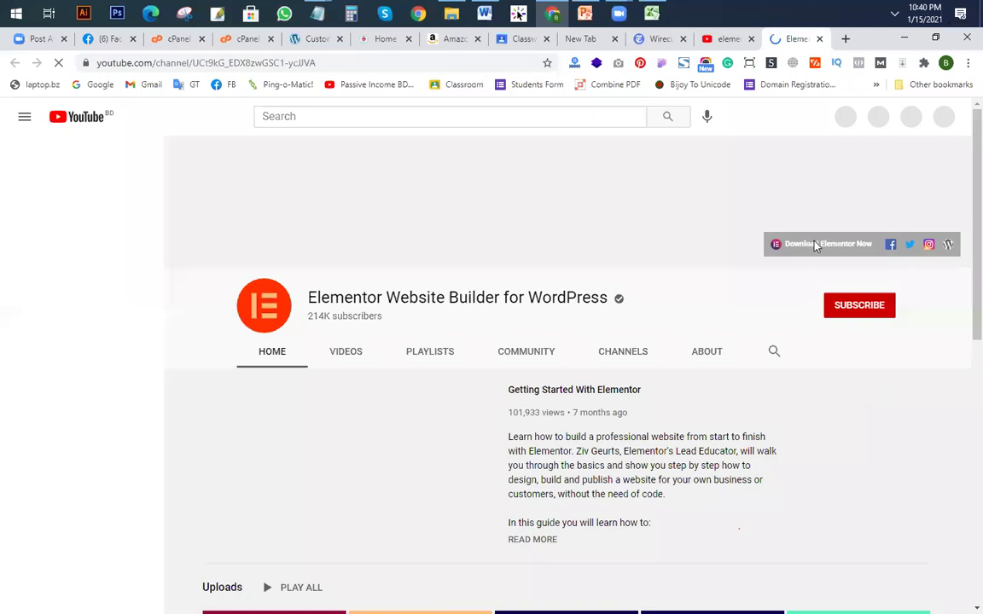
Show the Elementor channel's Playlists tab and copy its URL, youtube.com/c/Elementor/playlists
{"action": "left_click", "coordinate": [433, 356]}
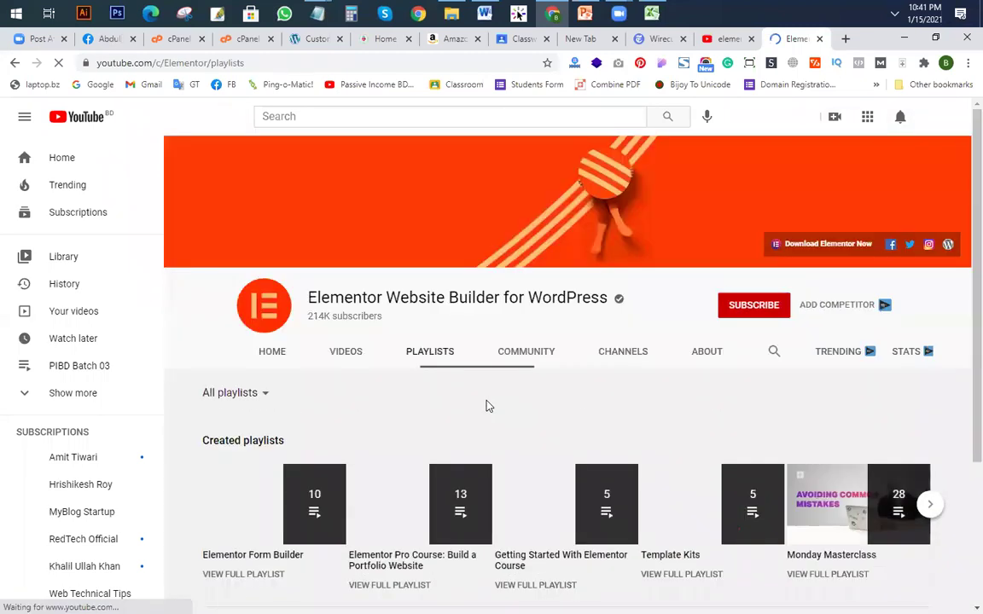
{"action": "scroll", "coordinate": [488, 406], "scroll_direction": "down", "scroll_amount": 3}
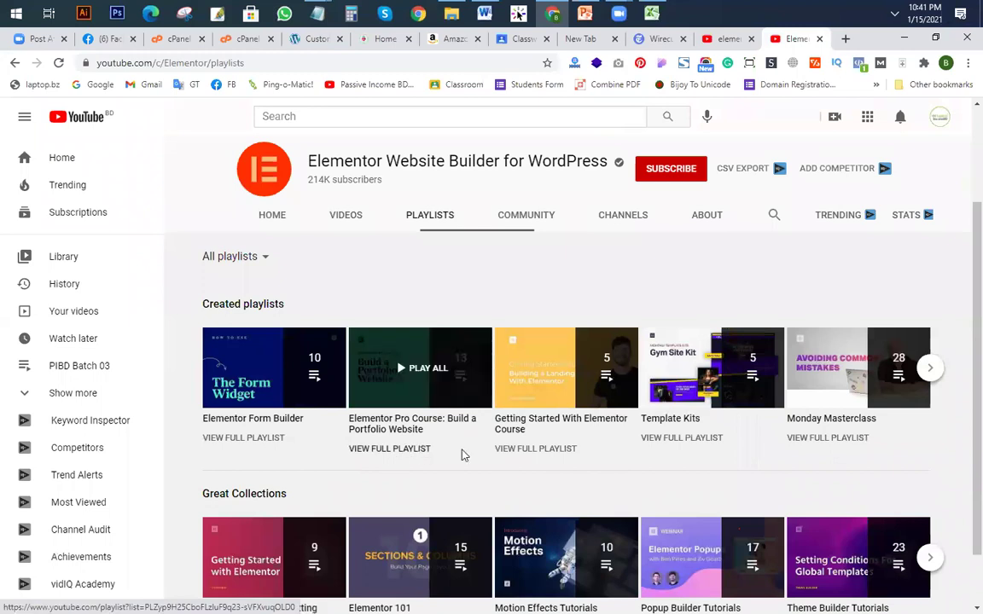
{"action": "scroll", "coordinate": [611, 455], "scroll_direction": "down", "scroll_amount": 1}
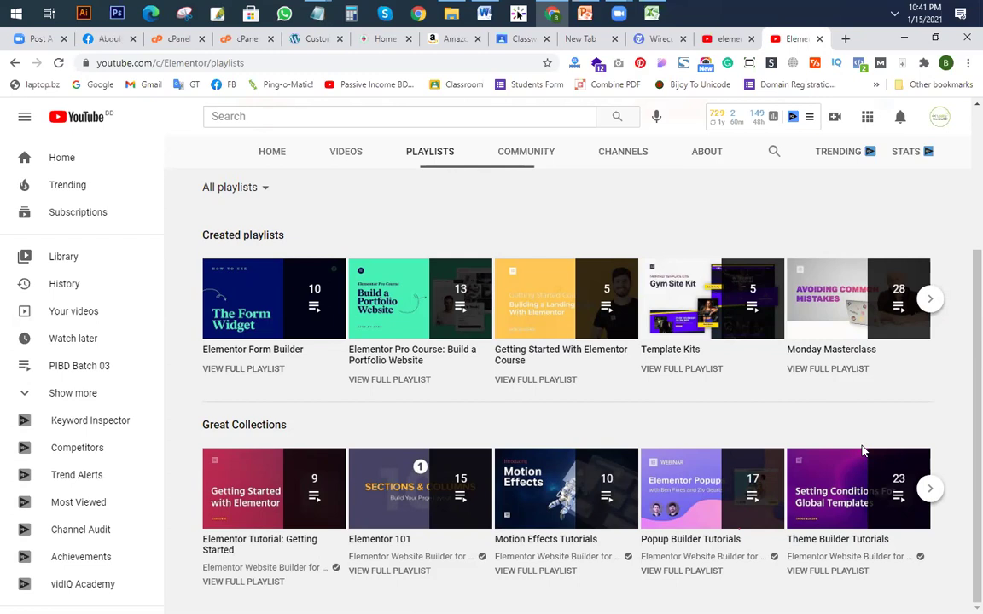
{"action": "scroll", "coordinate": [546, 478], "scroll_direction": "up", "scroll_amount": 3}
{"action": "left_click", "coordinate": [289, 62]}
{"action": "key", "text": "ctrl+c"}
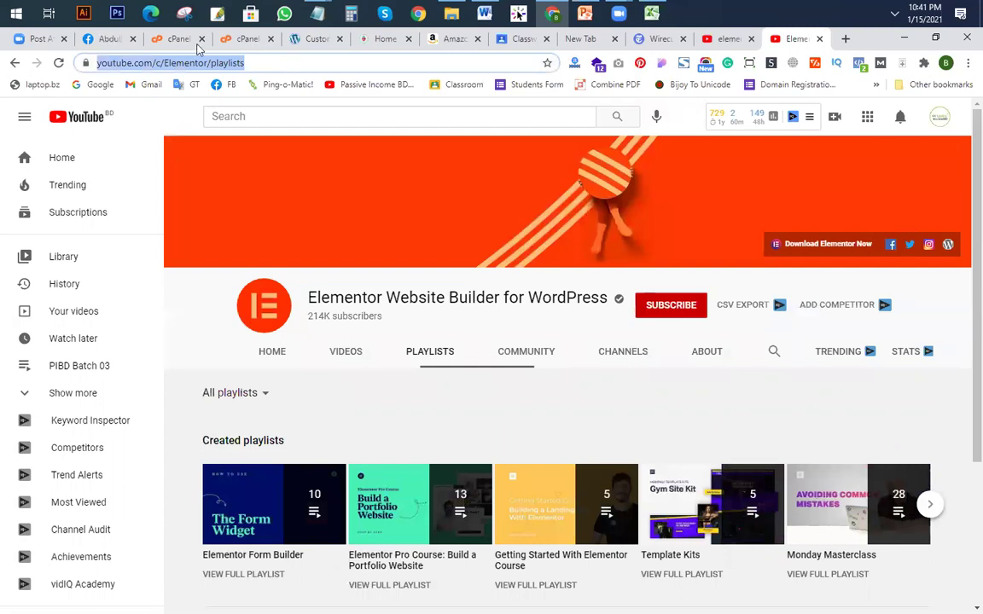
{"action": "left_click", "coordinate": [584, 13]}
Paste the playlists link on a new line after STEP 05, then switch back to Chrome
{"action": "left_click", "coordinate": [681, 426]}
{"action": "key", "text": "Return"}
{"action": "key", "text": "Return"}
{"action": "key", "text": "ctrl+v"}
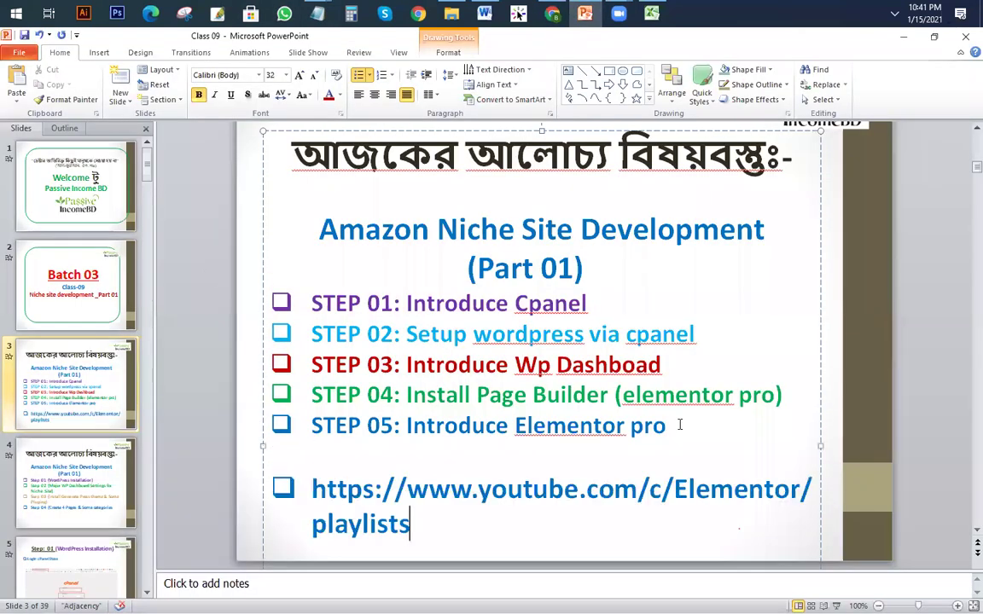
{"action": "key", "text": "alt+Tab"}
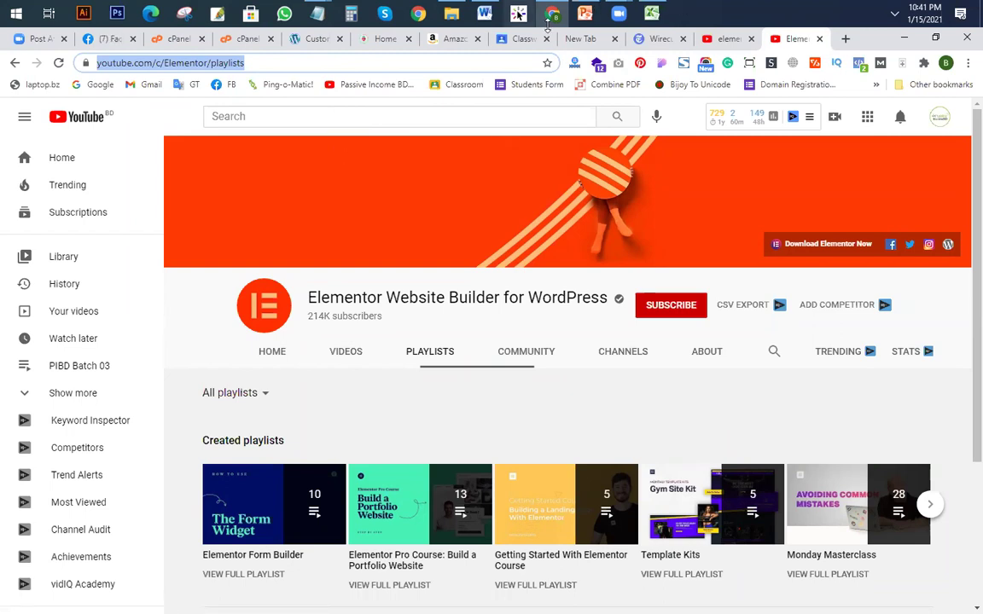
Bring the Wirecutter tab to the front and scroll its product-review homepage, ending back at the top
{"action": "key", "text": "ctrl+shift+Tab"}
{"action": "key", "text": "ctrl+shift+Tab"}
{"action": "scroll", "coordinate": [474, 410], "scroll_direction": "down", "scroll_amount": 5}
{"action": "scroll", "coordinate": [539, 413], "scroll_direction": "down", "scroll_amount": 5}
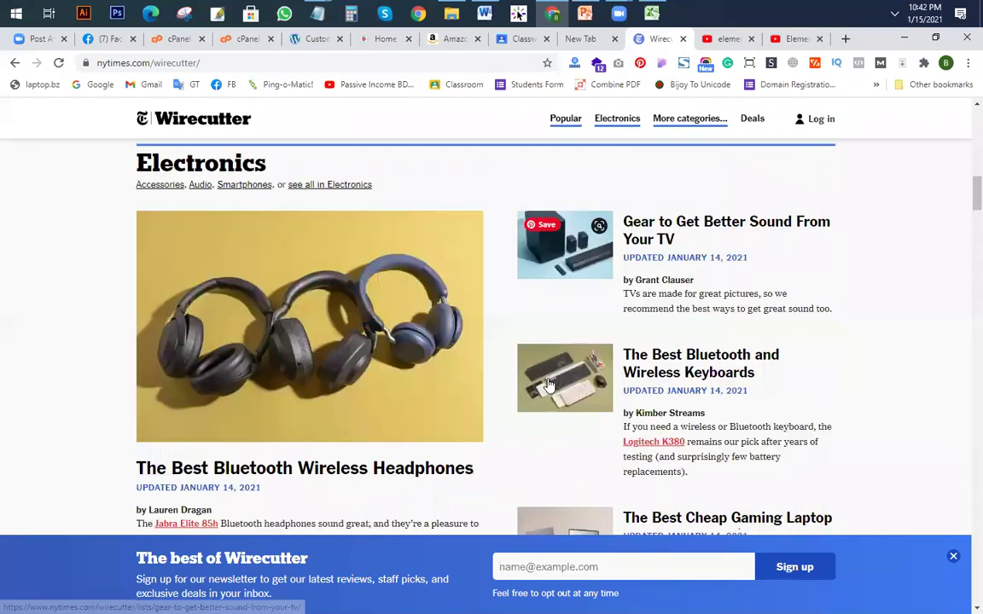
{"action": "scroll", "coordinate": [549, 384], "scroll_direction": "up", "scroll_amount": 4}
{"action": "scroll", "coordinate": [388, 358], "scroll_direction": "up", "scroll_amount": 8}
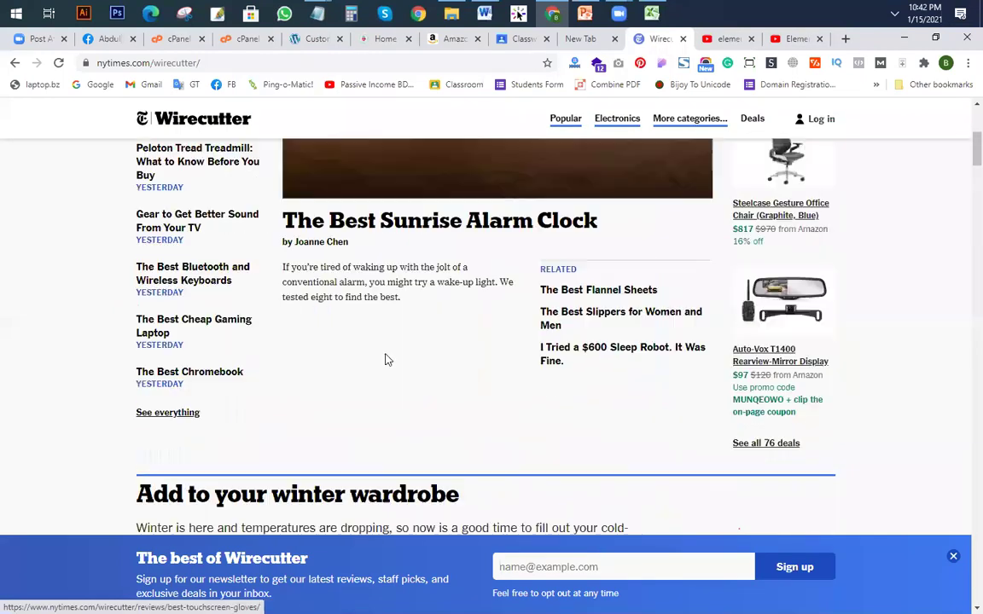
{"action": "scroll", "coordinate": [214, 307], "scroll_direction": "down", "scroll_amount": 2}
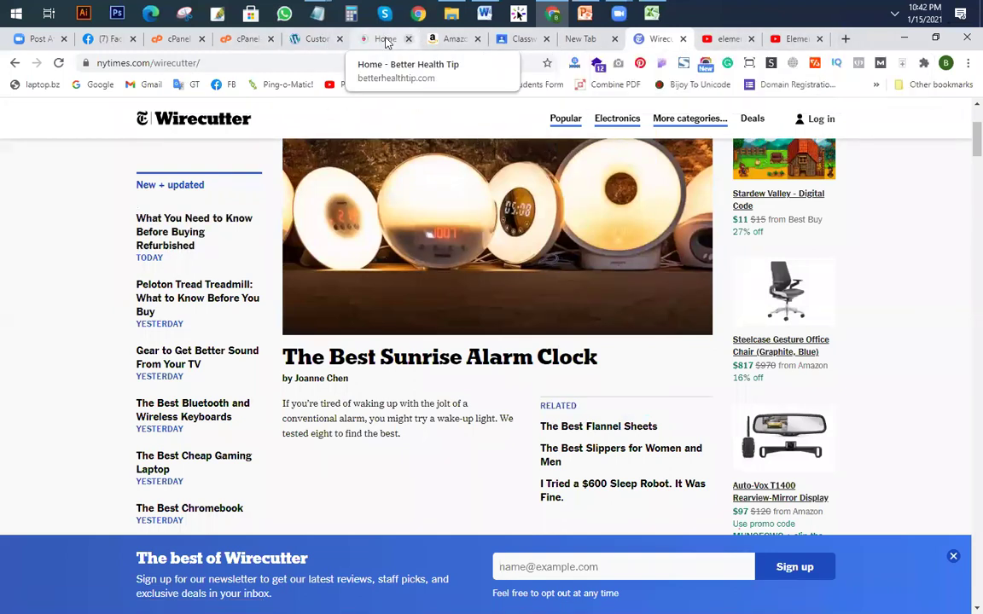
{"action": "left_click", "coordinate": [318, 38]}
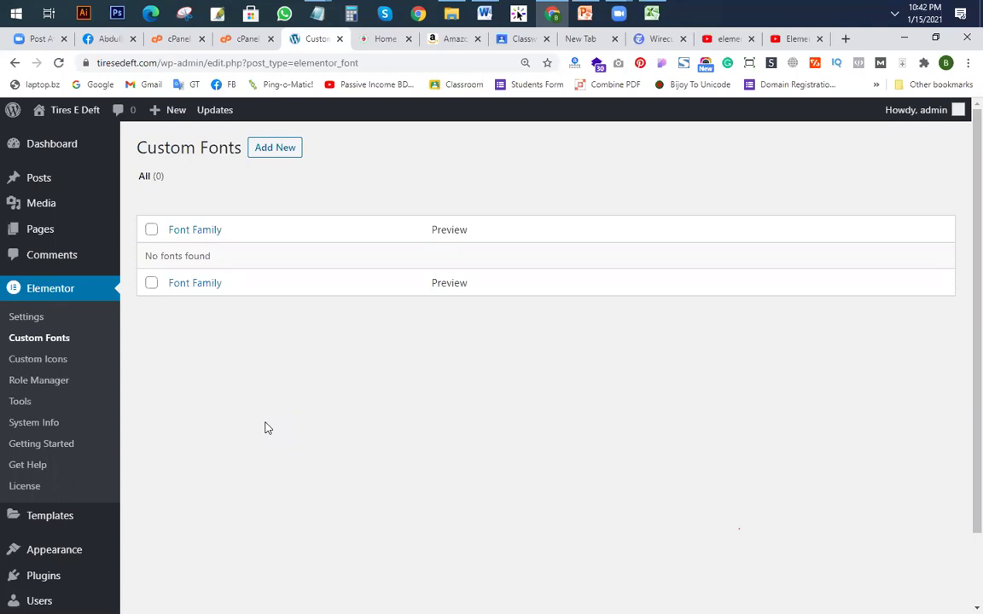
{"action": "left_click", "coordinate": [652, 38]}
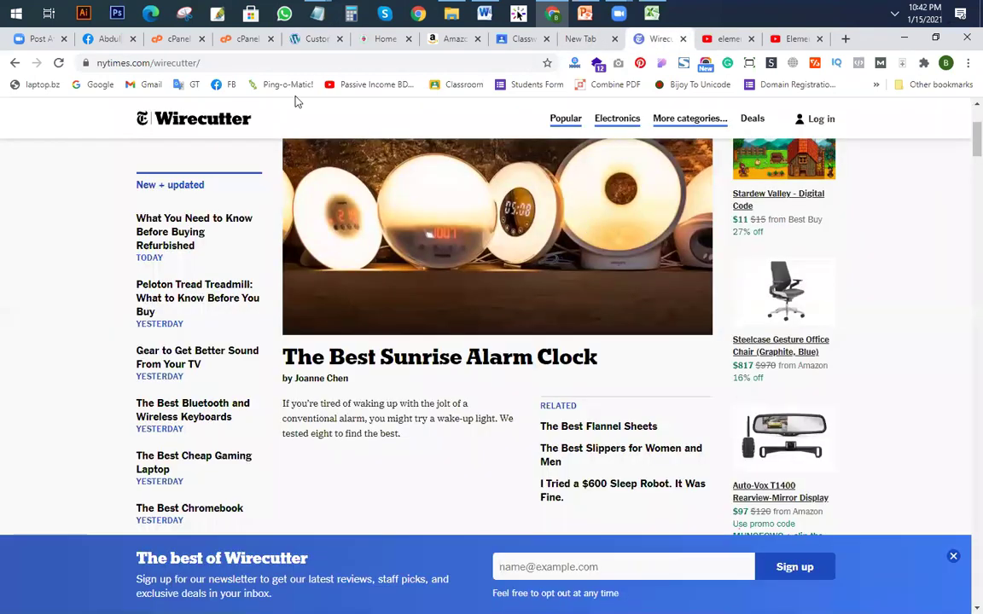
{"action": "scroll", "coordinate": [753, 373], "scroll_direction": "up", "scroll_amount": 3}
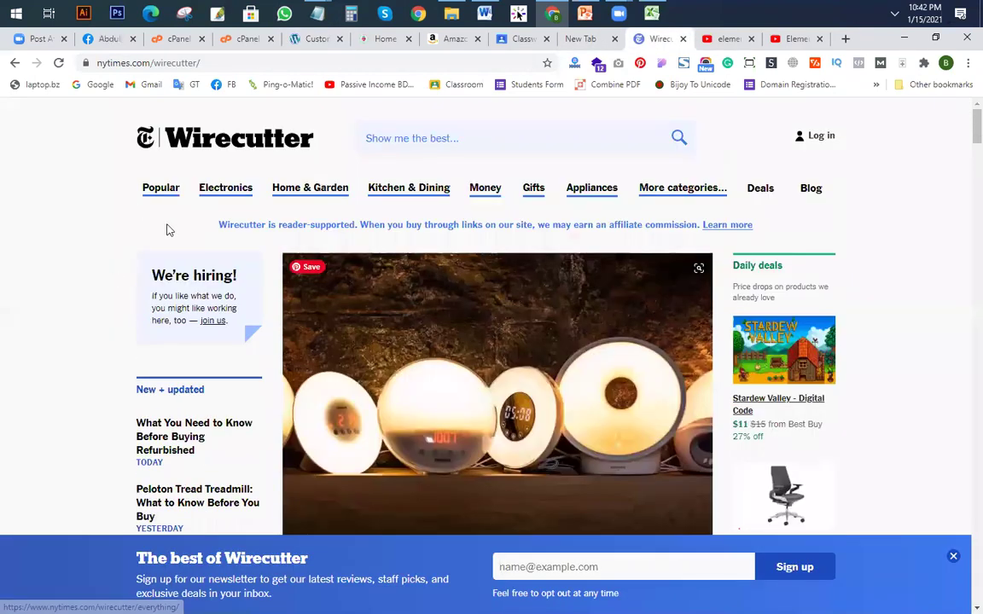
{"action": "scroll", "coordinate": [717, 340], "scroll_direction": "down", "scroll_amount": 2}
{"action": "scroll", "coordinate": [716, 340], "scroll_direction": "down", "scroll_amount": 3}
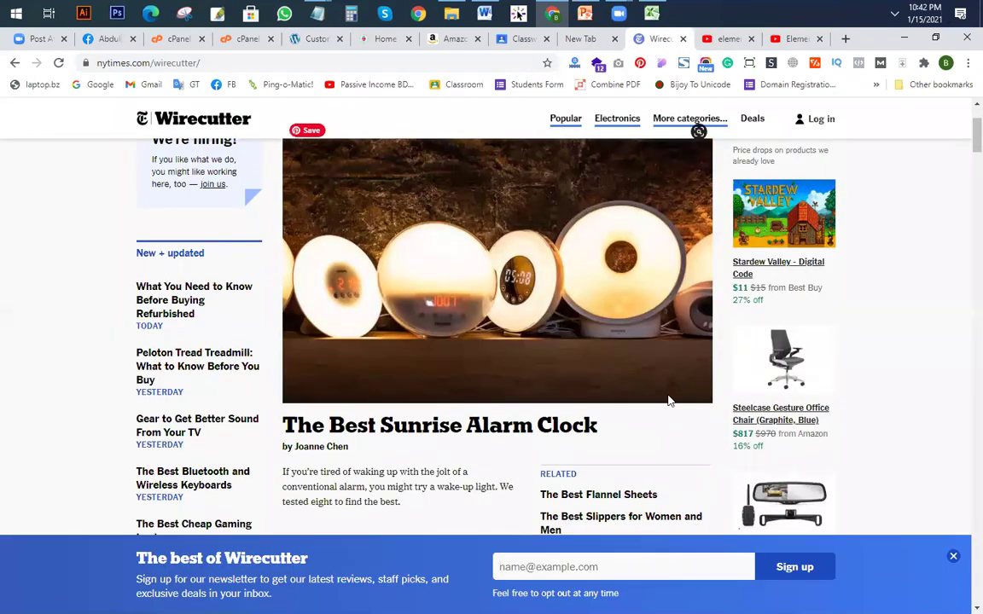
{"action": "scroll", "coordinate": [631, 433], "scroll_direction": "up", "scroll_amount": 5}
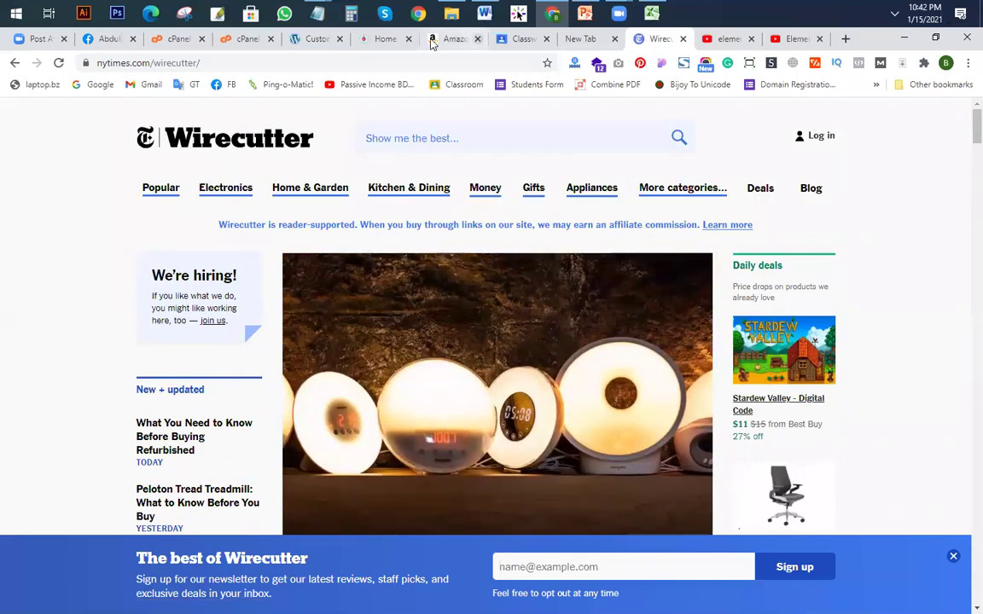
From the WordPress tab, add a new page via Pages > Add New and dismiss the block editor welcome guide
{"action": "left_click", "coordinate": [314, 39]}
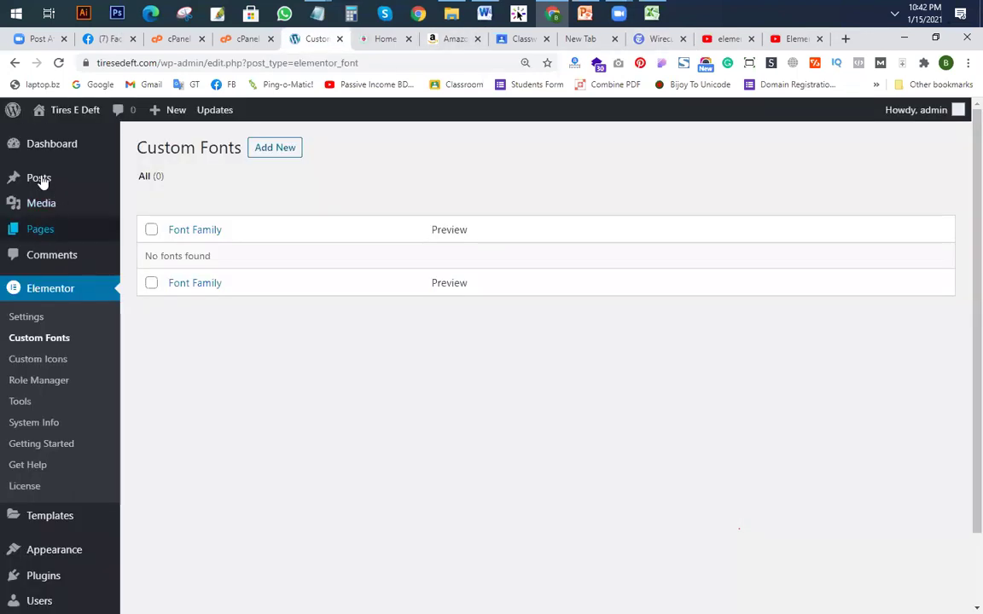
{"action": "mouse_move", "coordinate": [23, 236]}
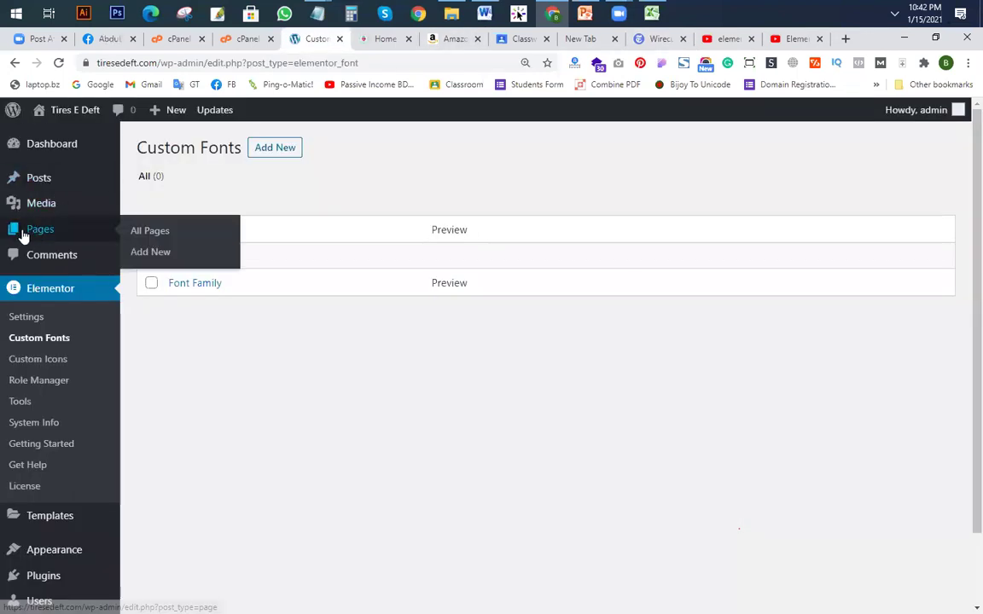
{"action": "left_click", "coordinate": [149, 255]}
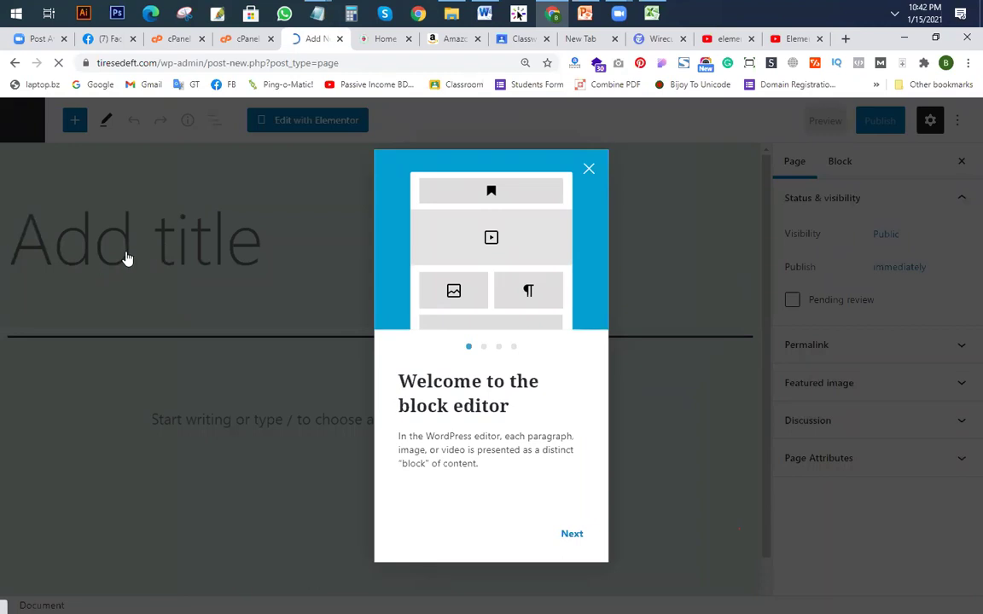
{"action": "left_click", "coordinate": [777, 391]}
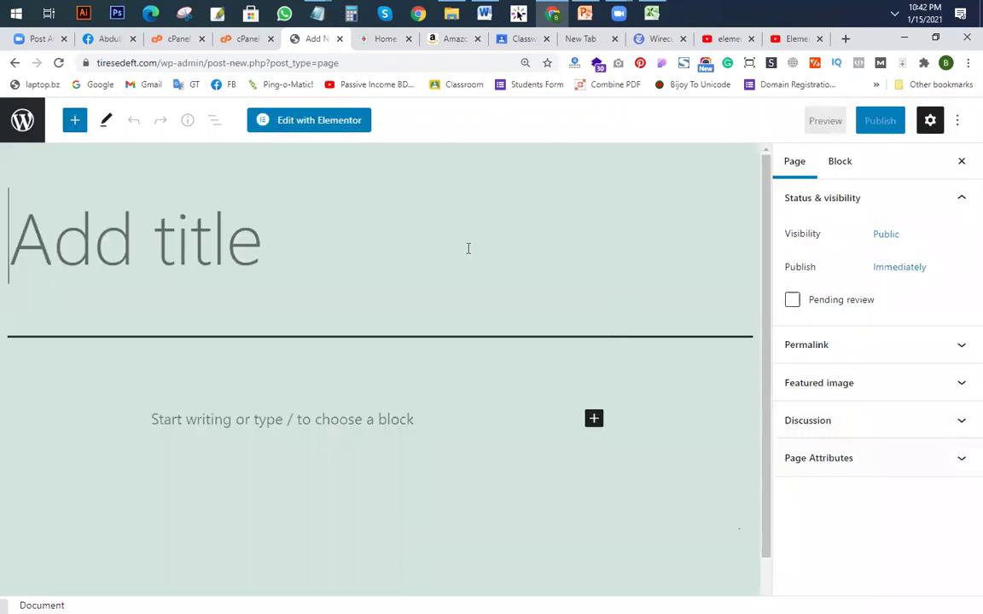
{"action": "scroll", "coordinate": [472, 246], "scroll_direction": "down", "scroll_amount": 1}
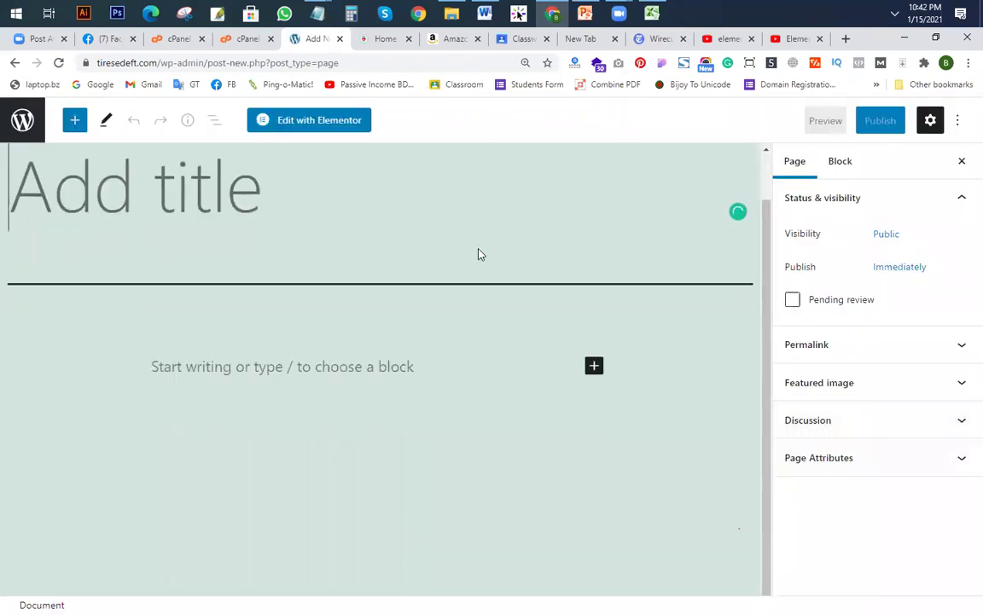
{"action": "scroll", "coordinate": [502, 304], "scroll_direction": "up", "scroll_amount": 1}
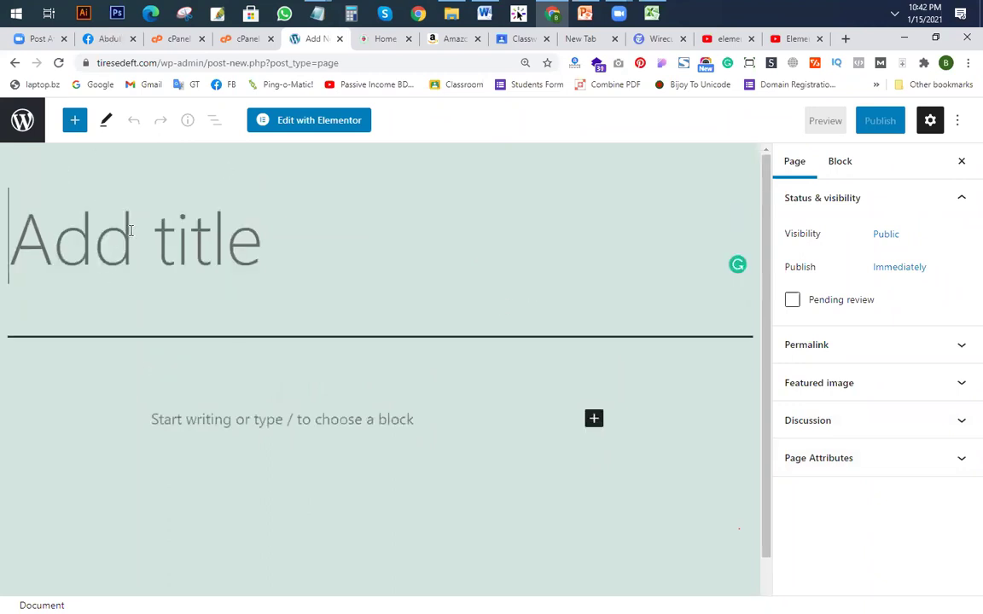
{"action": "scroll", "coordinate": [230, 300], "scroll_direction": "down", "scroll_amount": 1}
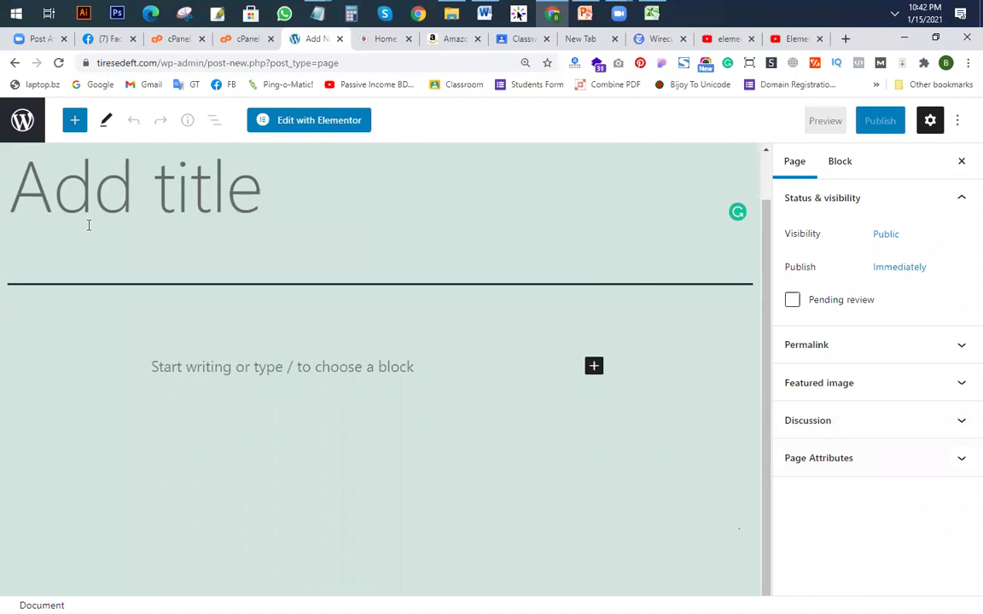
{"action": "scroll", "coordinate": [497, 368], "scroll_direction": "up", "scroll_amount": 1}
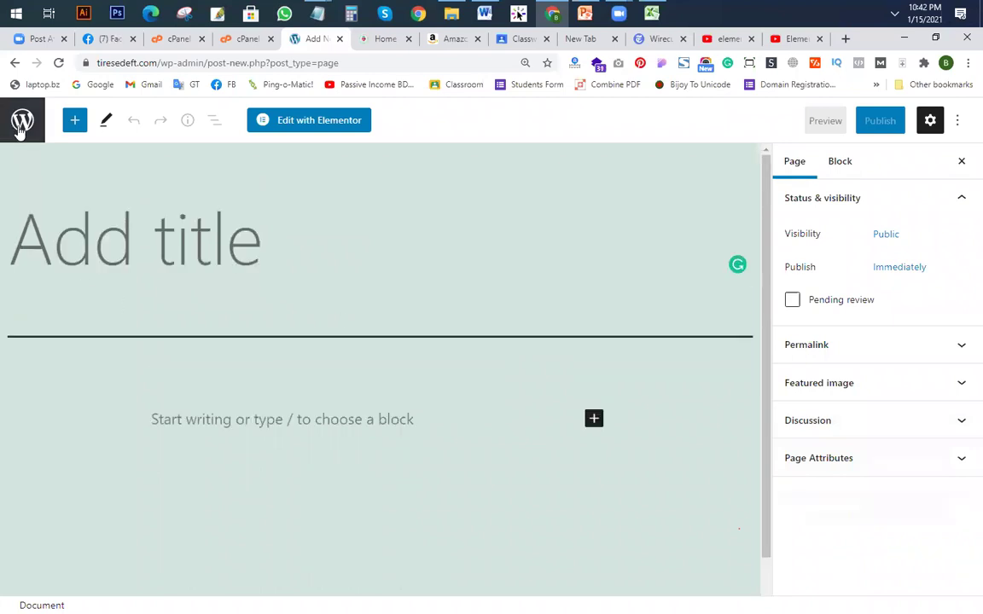
Leave the editor, open Appearance > Background, and close the image picker without choosing an image
{"action": "left_click", "coordinate": [22, 122]}
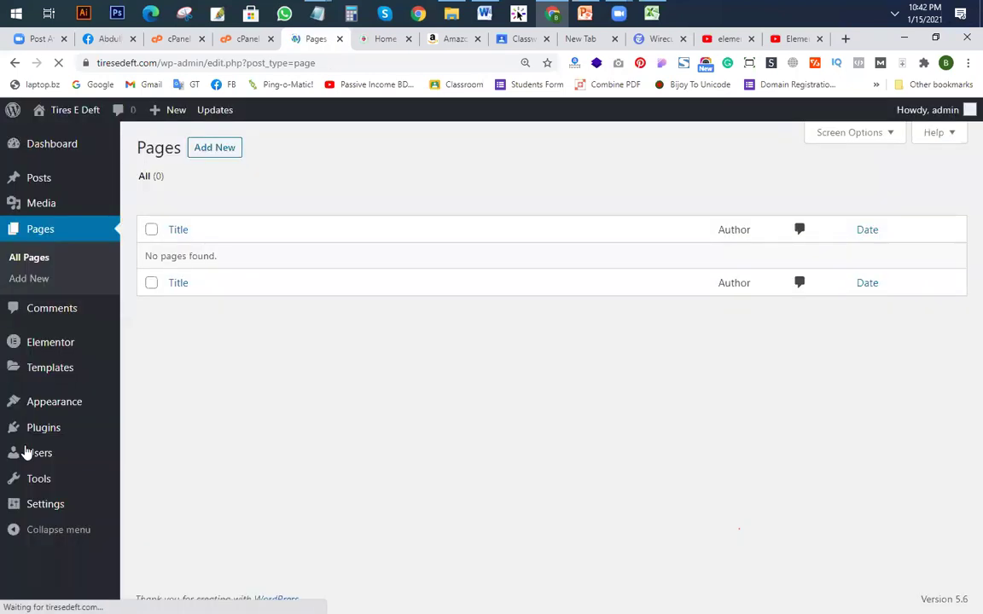
{"action": "mouse_move", "coordinate": [70, 408]}
{"action": "left_click", "coordinate": [155, 490]}
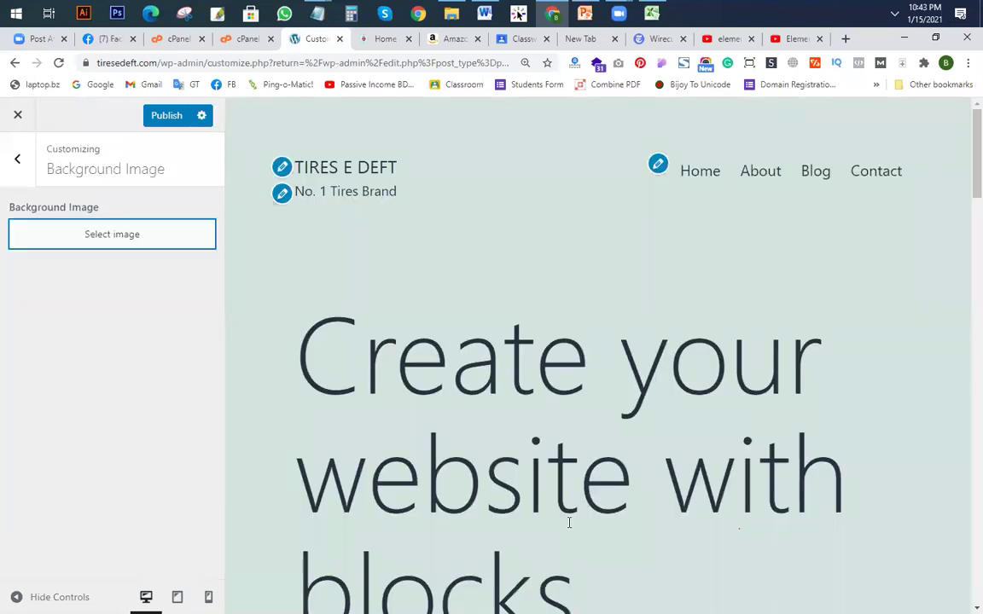
{"action": "left_click", "coordinate": [162, 242]}
{"action": "left_click", "coordinate": [135, 172]}
{"action": "left_click", "coordinate": [66, 171]}
{"action": "left_click", "coordinate": [941, 143]}
Exit the Customizer without saving, landing on the empty Pages list
{"action": "scroll", "coordinate": [443, 365], "scroll_direction": "down", "scroll_amount": 4}
{"action": "scroll", "coordinate": [443, 364], "scroll_direction": "up", "scroll_amount": 4}
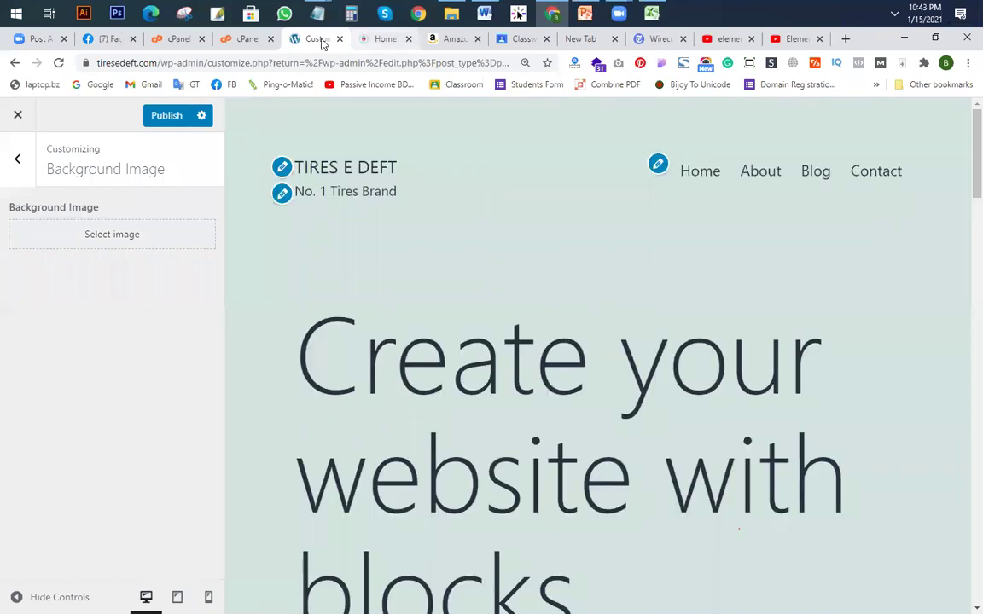
{"action": "left_click", "coordinate": [19, 116]}
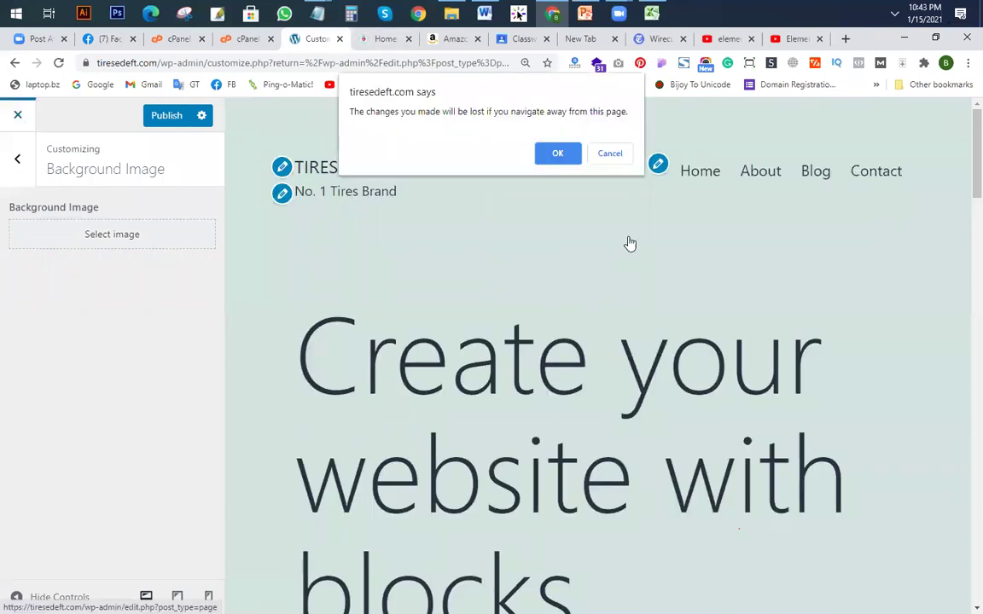
{"action": "left_click", "coordinate": [558, 153]}
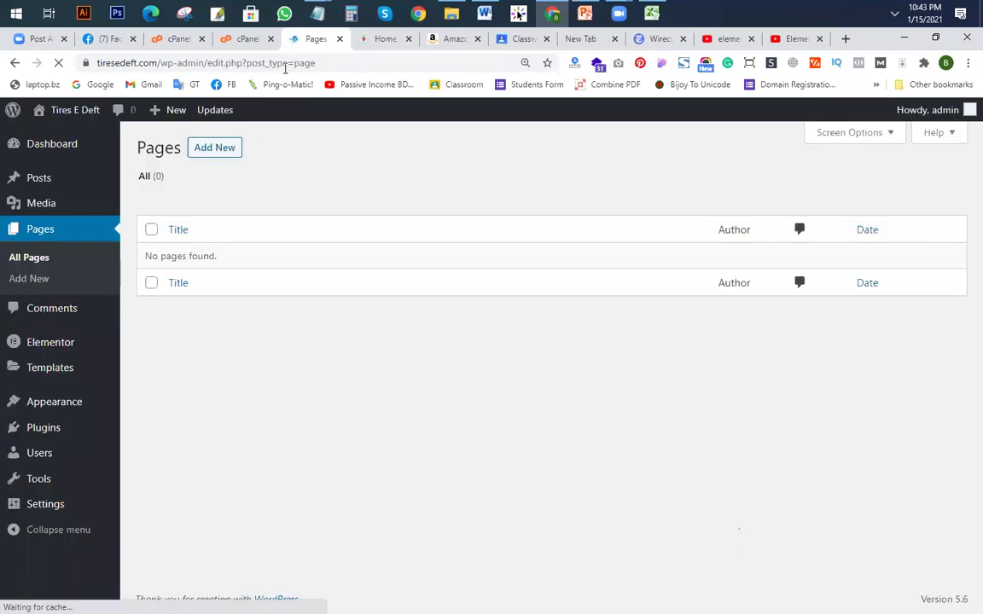
Create a new page titled 'Home' and publish it
{"action": "left_click", "coordinate": [215, 152]}
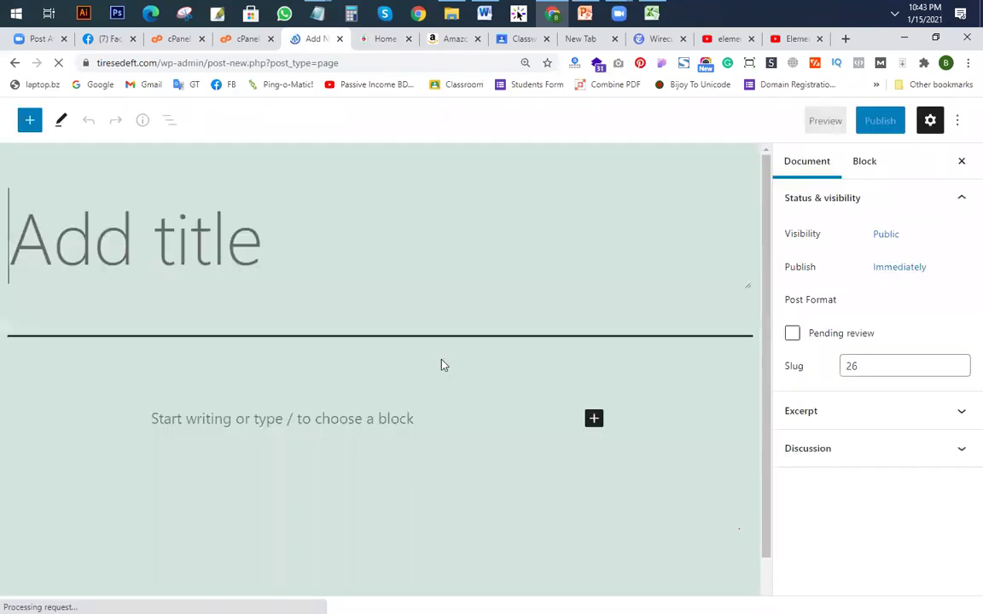
{"action": "type", "text": "Home"}
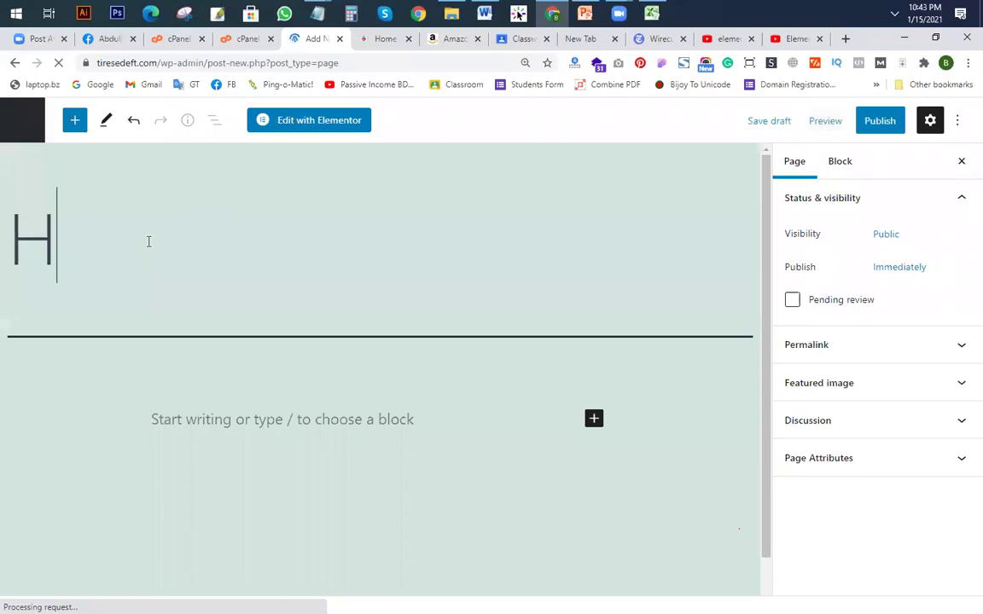
{"action": "left_click", "coordinate": [885, 126]}
{"action": "left_click", "coordinate": [836, 127]}
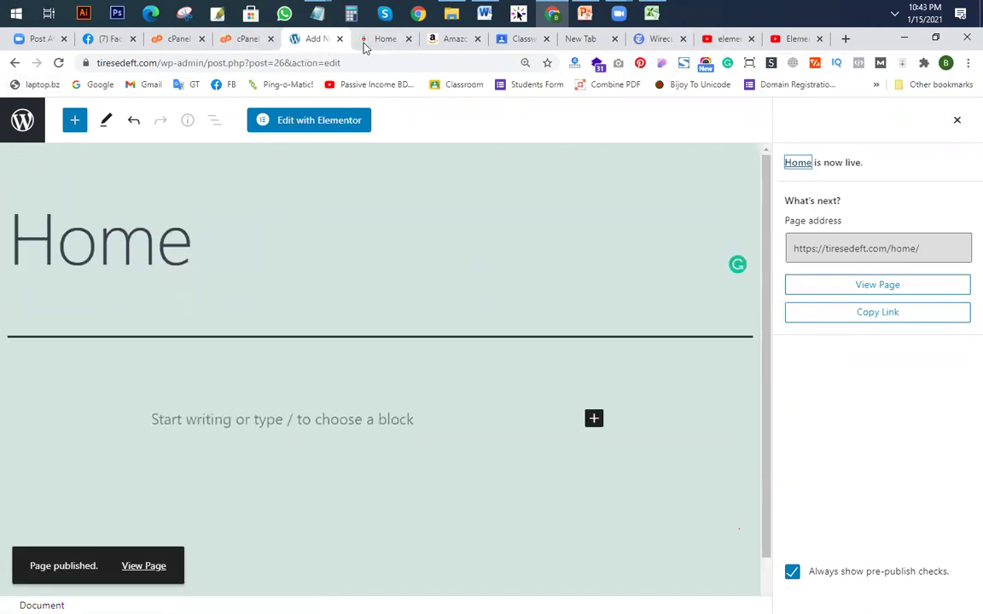
Close the six unneeded browser tabs, including Amazon, Classroom and YouTube, and return to the Pages list
{"action": "left_click", "coordinate": [407, 39]}
{"action": "left_click", "coordinate": [408, 39]}
{"action": "left_click", "coordinate": [407, 39]}
{"action": "left_click", "coordinate": [408, 40]}
{"action": "left_click", "coordinate": [475, 39]}
{"action": "left_click", "coordinate": [475, 39]}
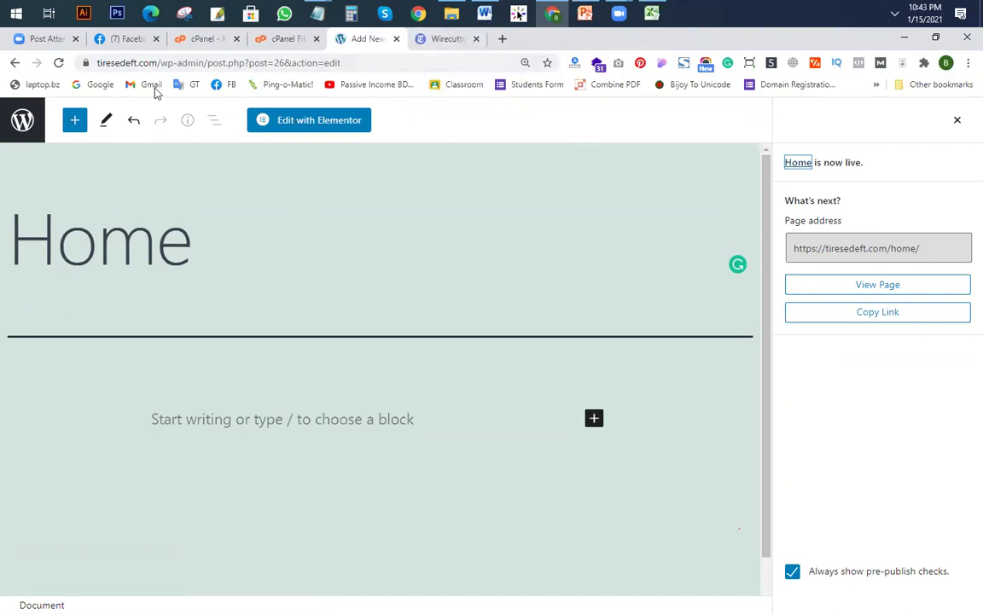
{"action": "left_click", "coordinate": [19, 124]}
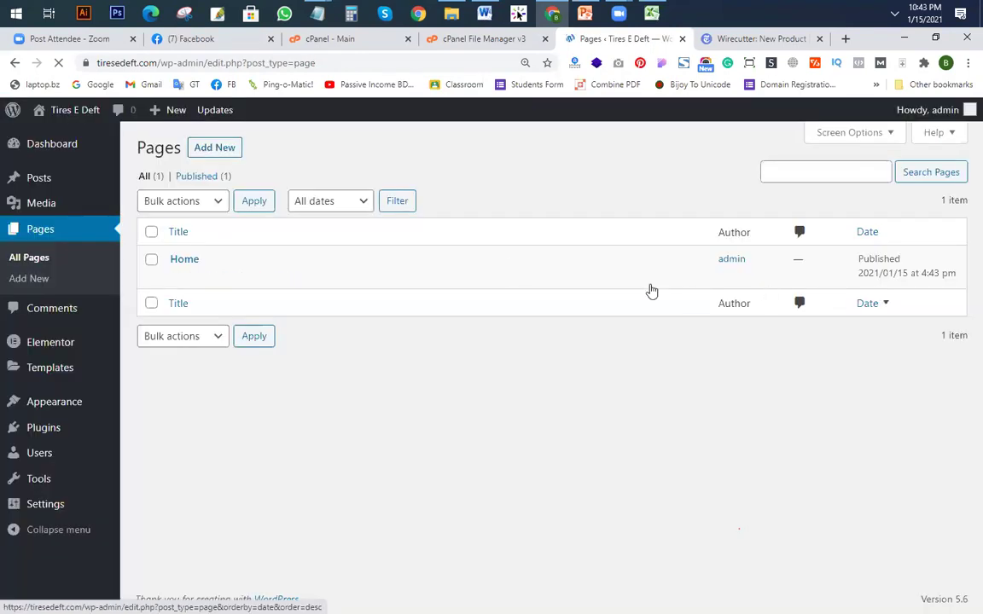
Open Visit Site in a new tab and scroll through the live front page
{"action": "mouse_move", "coordinate": [58, 144]}
{"action": "right_click", "coordinate": [88, 140]}
{"action": "left_click", "coordinate": [101, 150]}
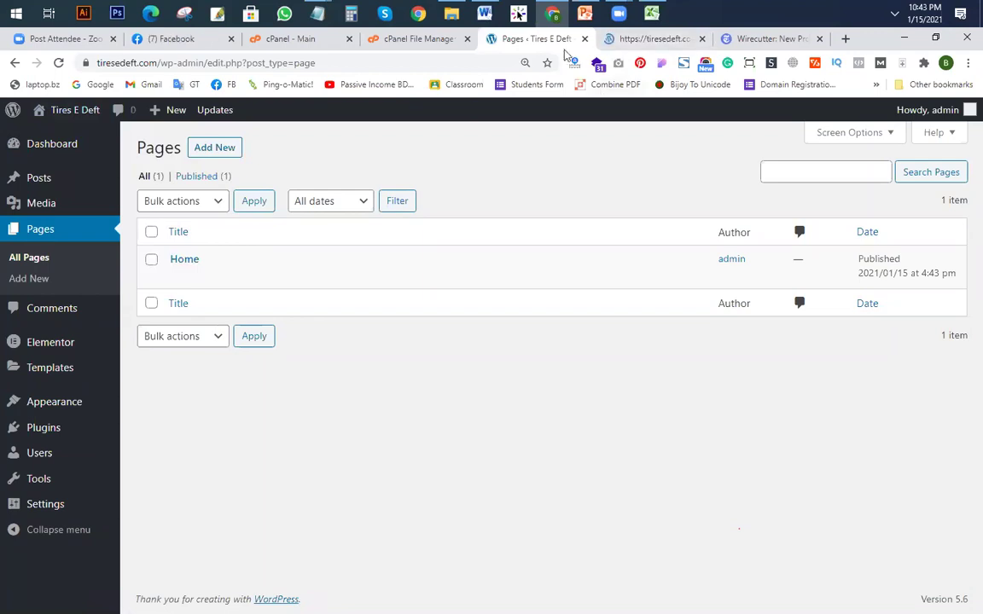
{"action": "left_click", "coordinate": [635, 38]}
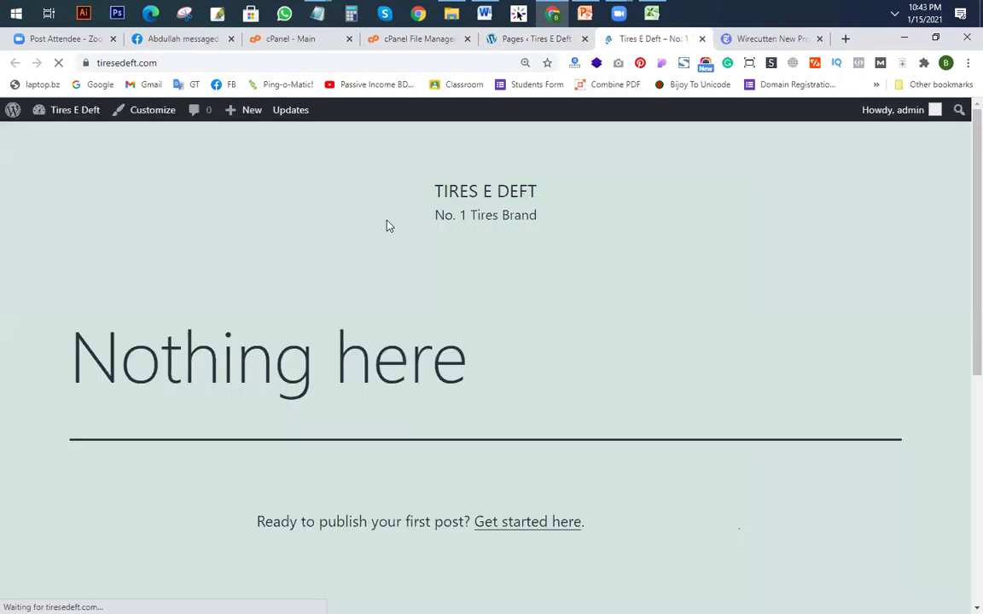
{"action": "scroll", "coordinate": [579, 347], "scroll_direction": "down", "scroll_amount": 5}
{"action": "scroll", "coordinate": [643, 382], "scroll_direction": "up", "scroll_amount": 5}
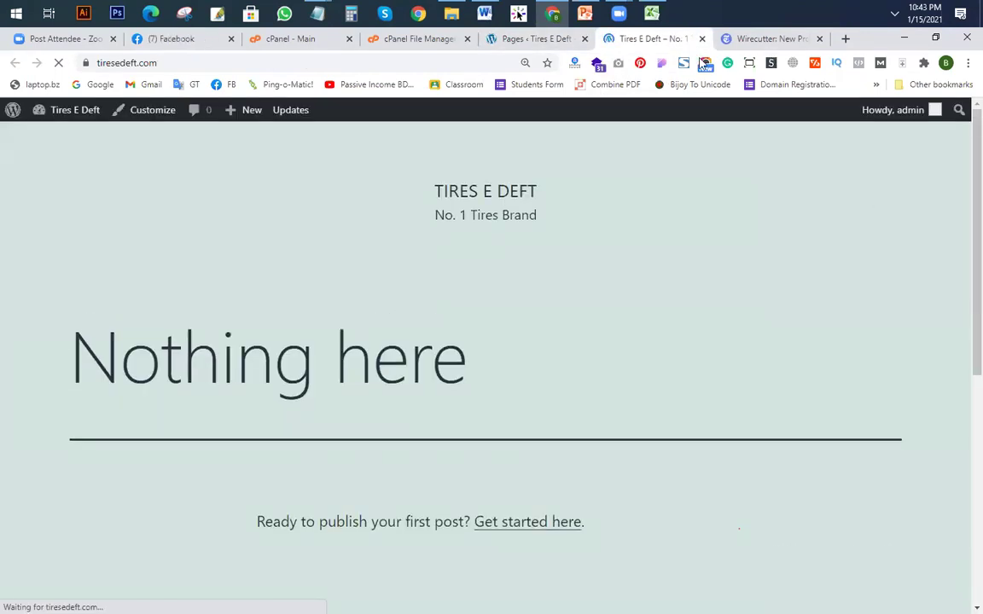
{"action": "scroll", "coordinate": [308, 307], "scroll_direction": "down", "scroll_amount": 5}
{"action": "scroll", "coordinate": [310, 314], "scroll_direction": "up", "scroll_amount": 5}
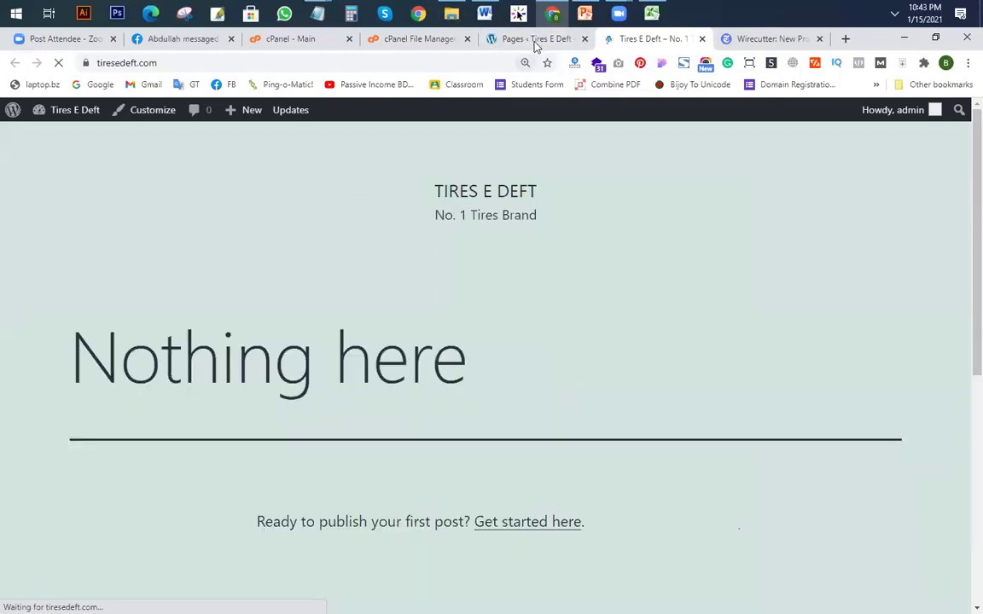
Back in the Pages admin tab, open the Home page in the block editor
{"action": "left_click", "coordinate": [536, 39]}
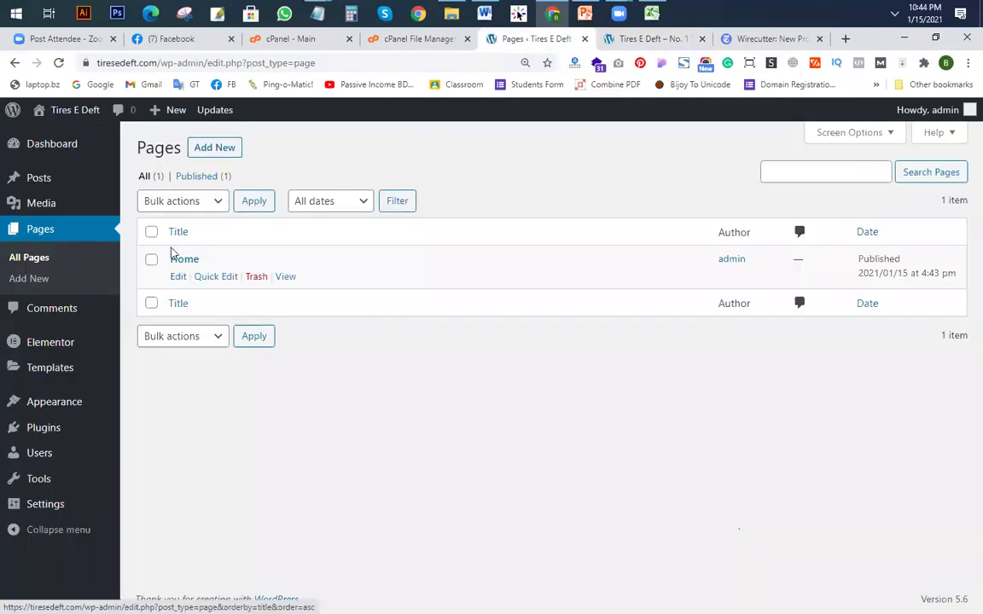
{"action": "left_click", "coordinate": [177, 278]}
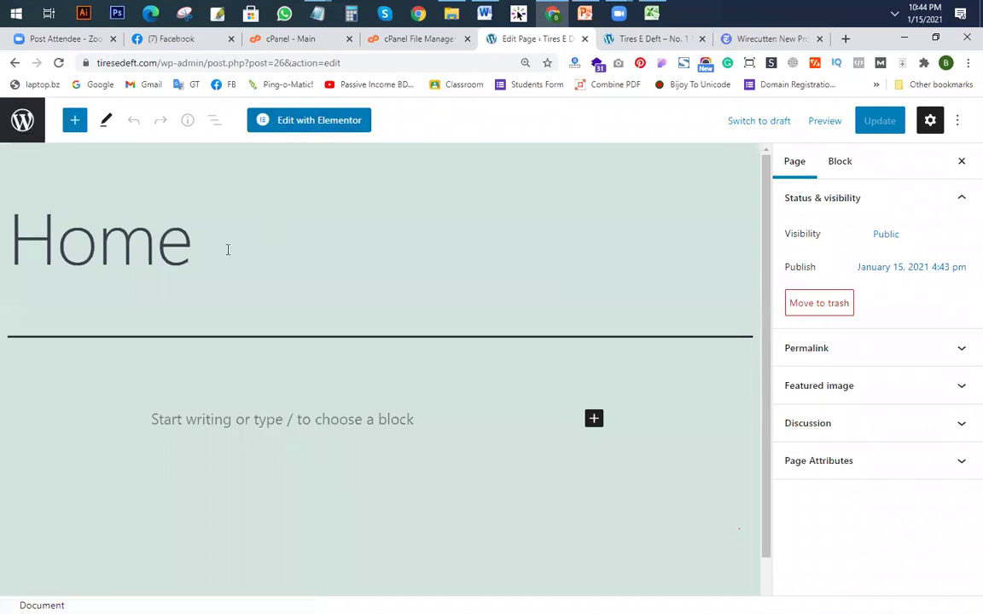
{"action": "scroll", "coordinate": [511, 401], "scroll_direction": "down", "scroll_amount": 1}
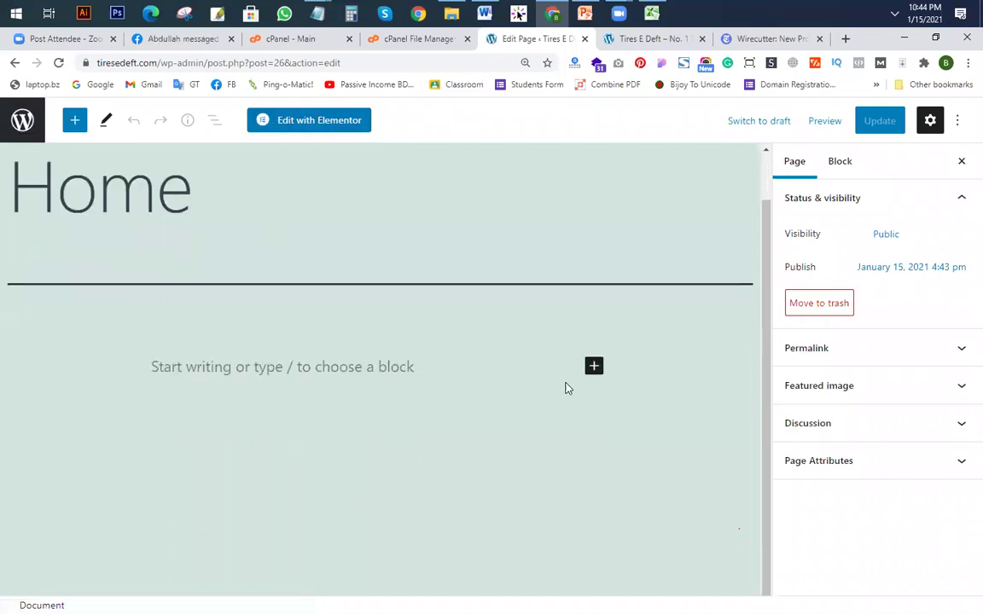
{"action": "left_click", "coordinate": [594, 369]}
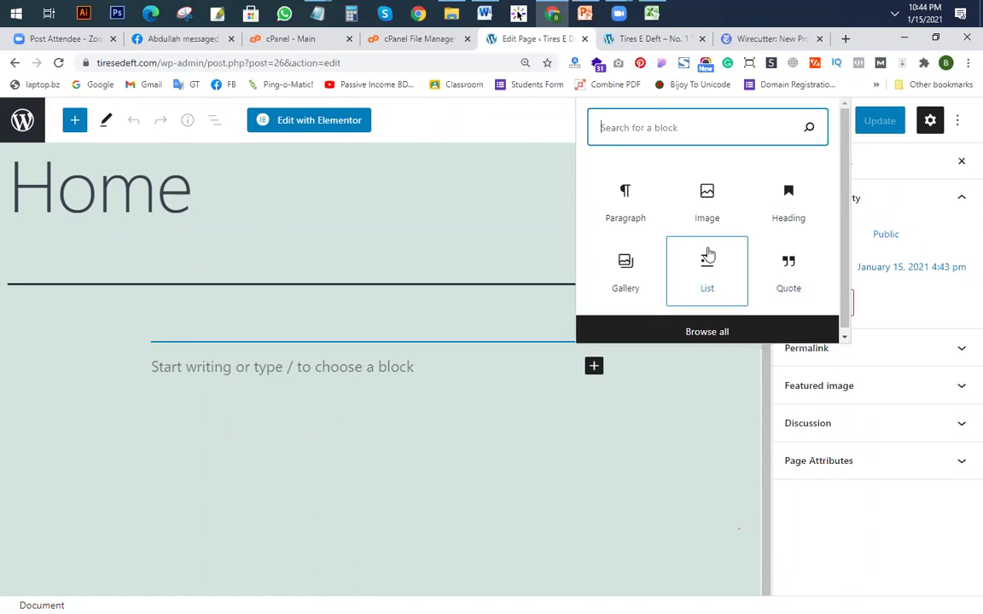
{"action": "left_click", "coordinate": [305, 351]}
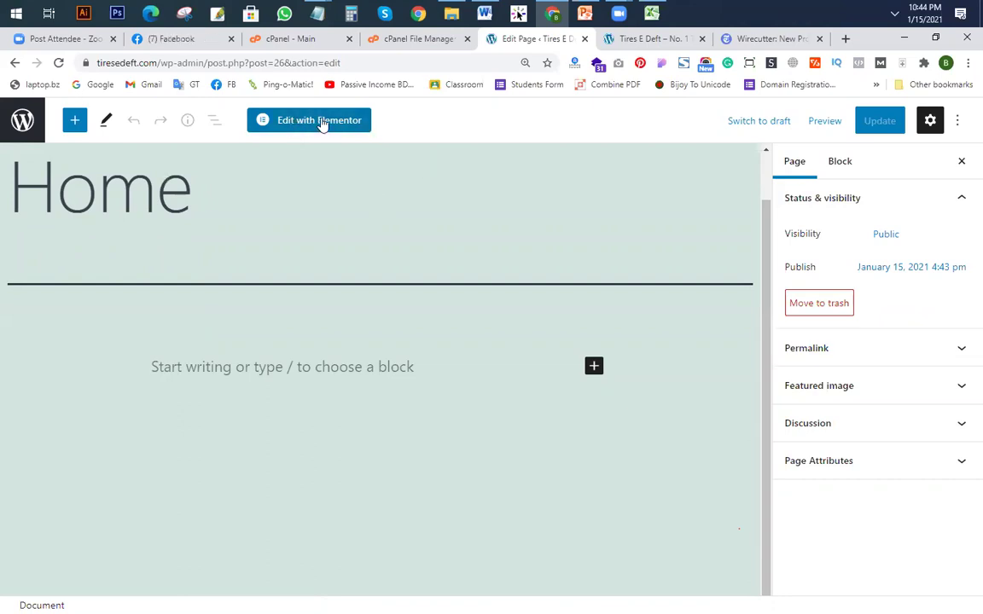
{"action": "left_click", "coordinate": [287, 123]}
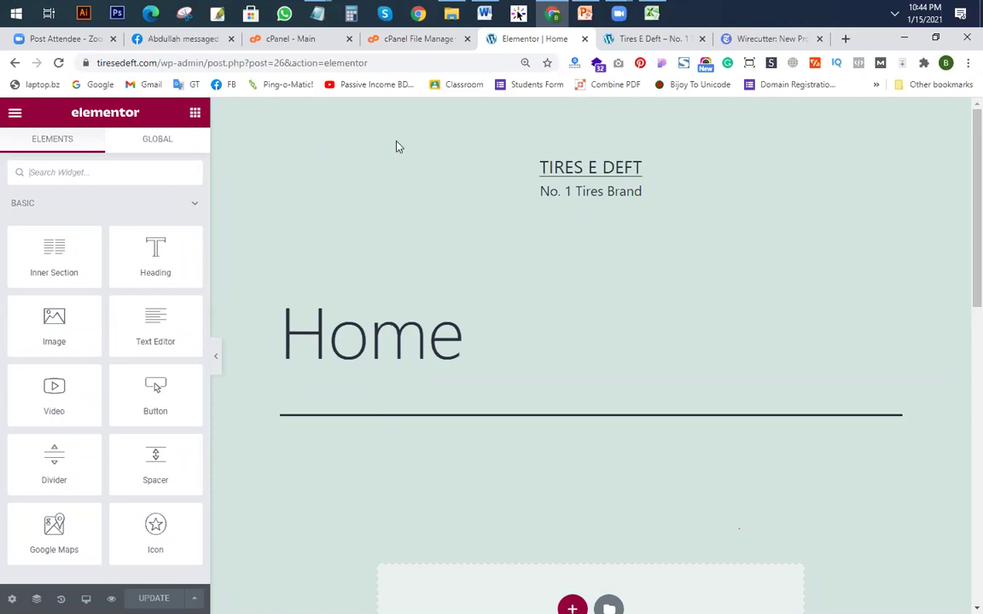
Look over the loaded Elementor editor for Home and bring up its Page Settings panel
{"action": "scroll", "coordinate": [373, 228], "scroll_direction": "down", "scroll_amount": 3}
{"action": "scroll", "coordinate": [397, 221], "scroll_direction": "up", "scroll_amount": 1}
{"action": "scroll", "coordinate": [393, 256], "scroll_direction": "up", "scroll_amount": 2}
{"action": "scroll", "coordinate": [557, 359], "scroll_direction": "down", "scroll_amount": 5}
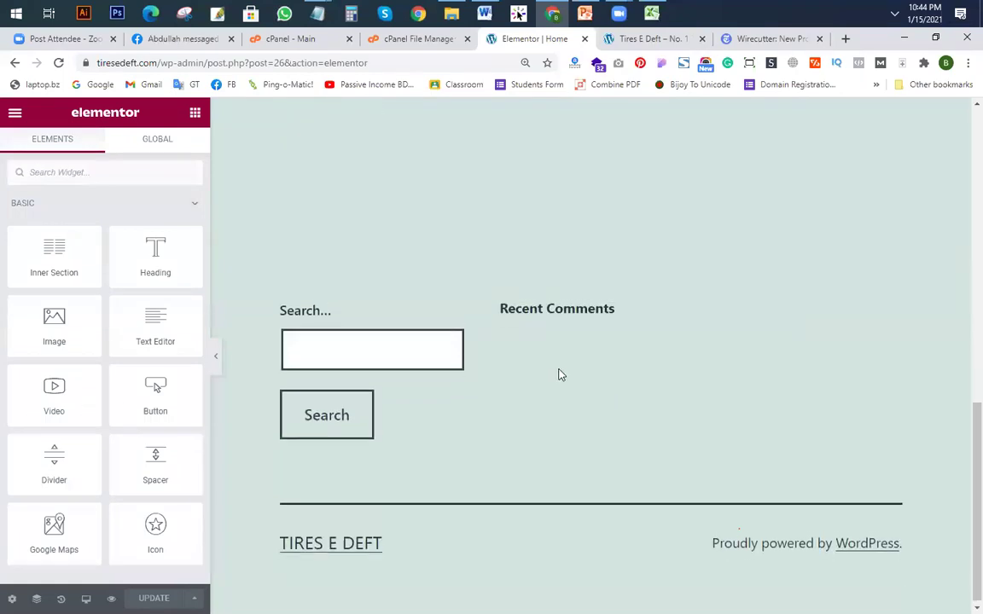
{"action": "scroll", "coordinate": [559, 375], "scroll_direction": "up", "scroll_amount": 10}
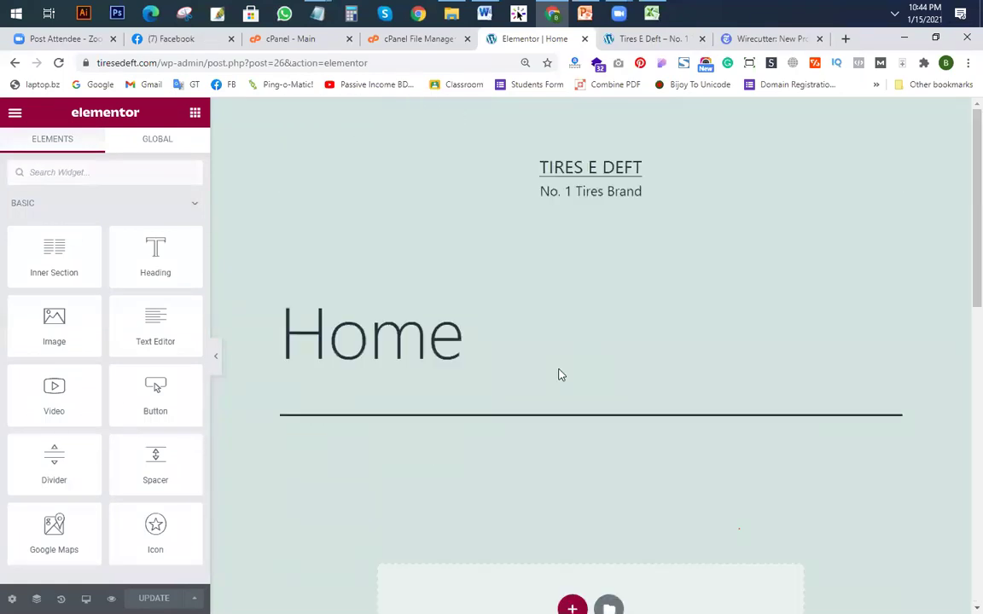
{"action": "scroll", "coordinate": [475, 322], "scroll_direction": "down", "scroll_amount": 4}
{"action": "scroll", "coordinate": [454, 319], "scroll_direction": "up", "scroll_amount": 4}
{"action": "scroll", "coordinate": [434, 222], "scroll_direction": "down", "scroll_amount": 2}
{"action": "scroll", "coordinate": [430, 219], "scroll_direction": "up", "scroll_amount": 2}
{"action": "left_click", "coordinate": [12, 598]}
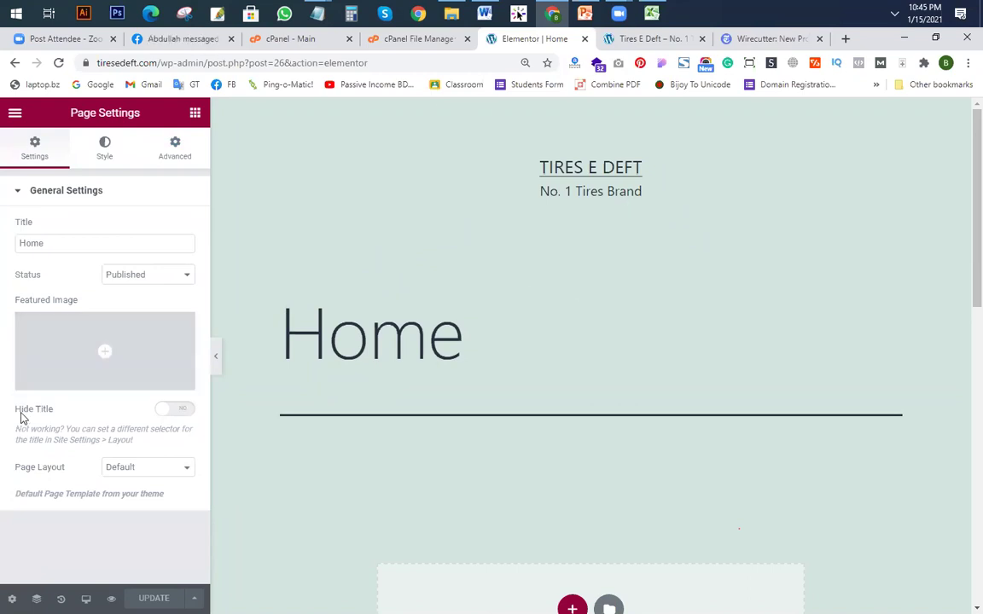
Switch Hide Title to Yes so the 'Home' heading disappears from the page
{"action": "left_click", "coordinate": [178, 411]}
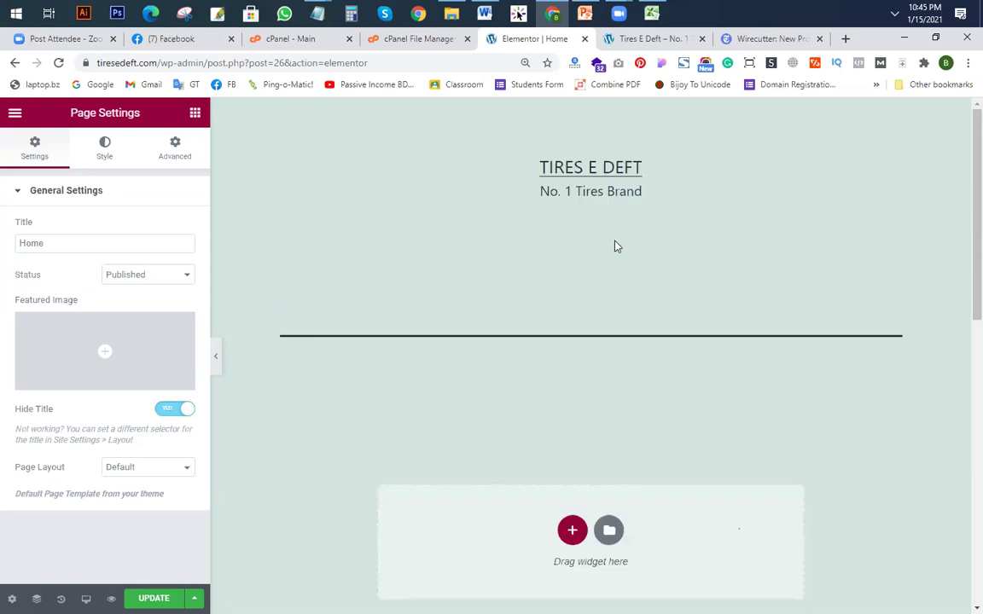
{"action": "scroll", "coordinate": [524, 457], "scroll_direction": "down", "scroll_amount": 7}
{"action": "scroll", "coordinate": [565, 450], "scroll_direction": "down", "scroll_amount": 1}
{"action": "scroll", "coordinate": [555, 437], "scroll_direction": "up", "scroll_amount": 8}
Open the Page Layout dropdown and bring up the Windows Run box
{"action": "left_click_drag", "start_coordinate": [66, 468], "coordinate": [31, 468]}
{"action": "left_click", "coordinate": [114, 478]}
{"action": "left_click", "coordinate": [159, 474]}
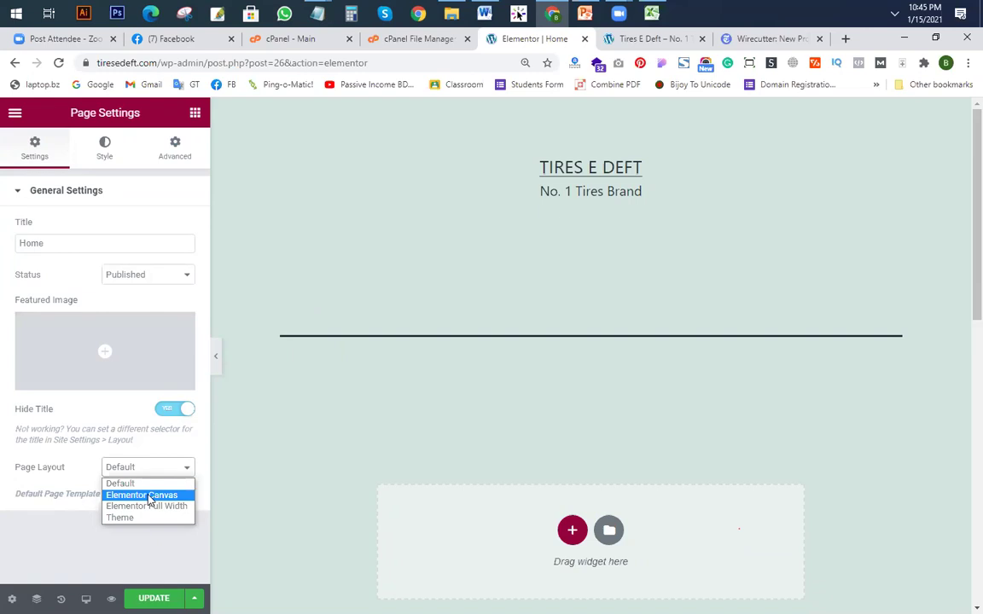
{"action": "key", "text": "super+r"}
{"action": "type", "text": "n"}
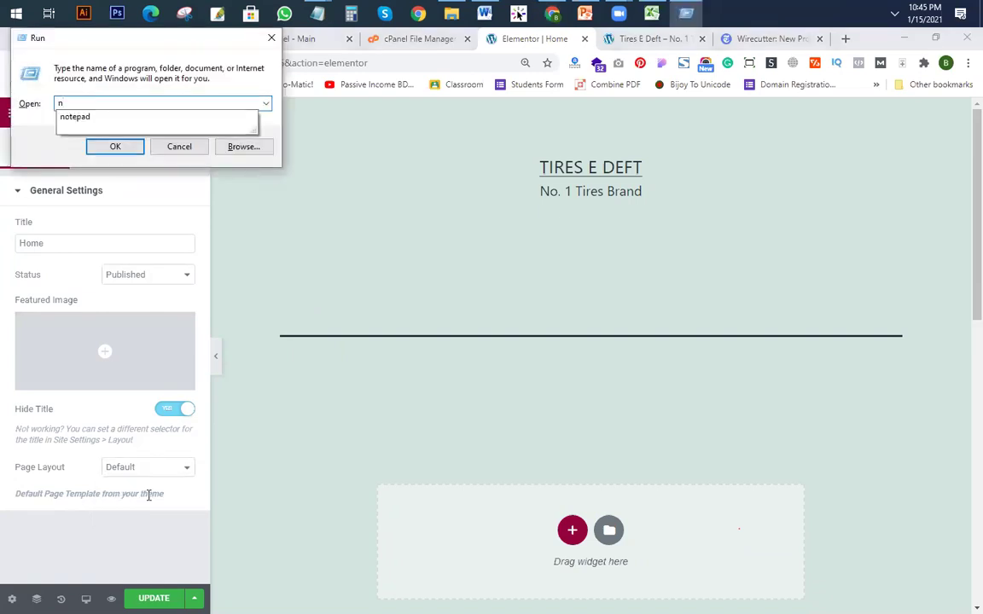
{"action": "type", "text": "otead"}
{"action": "key", "text": "Return"}
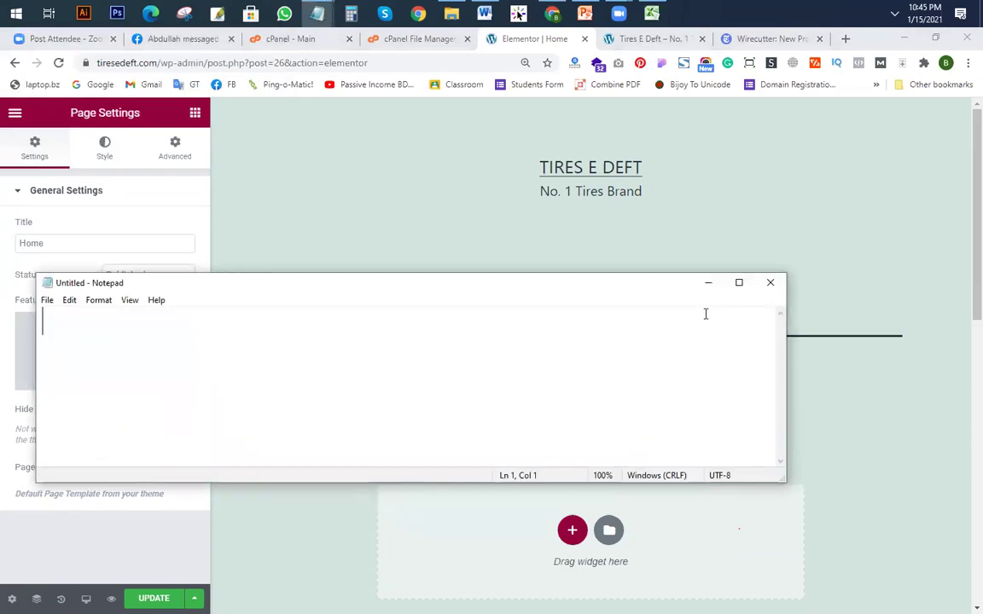
{"action": "left_click", "coordinate": [739, 282]}
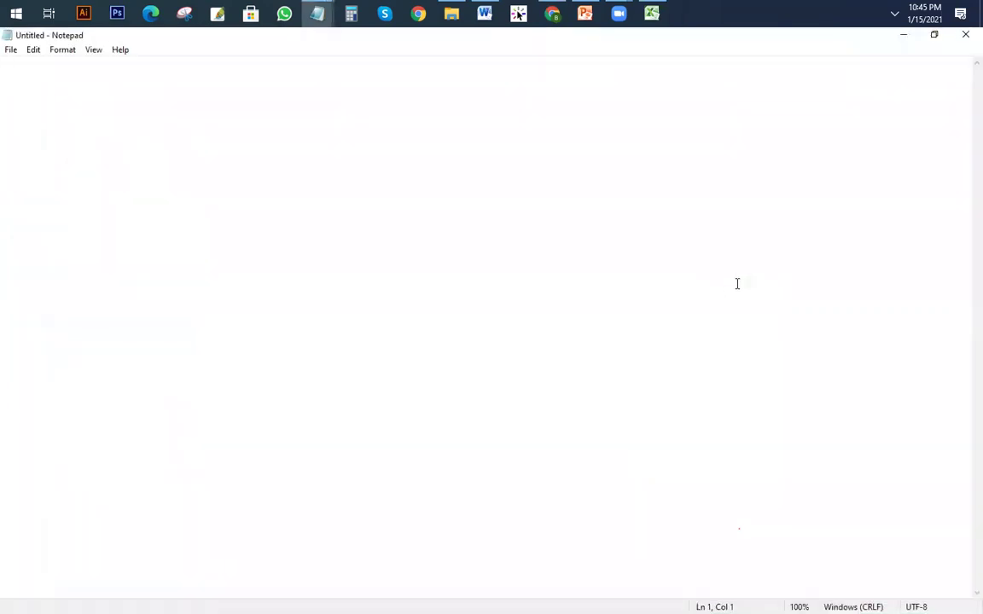
{"action": "left_click", "coordinate": [963, 34]}
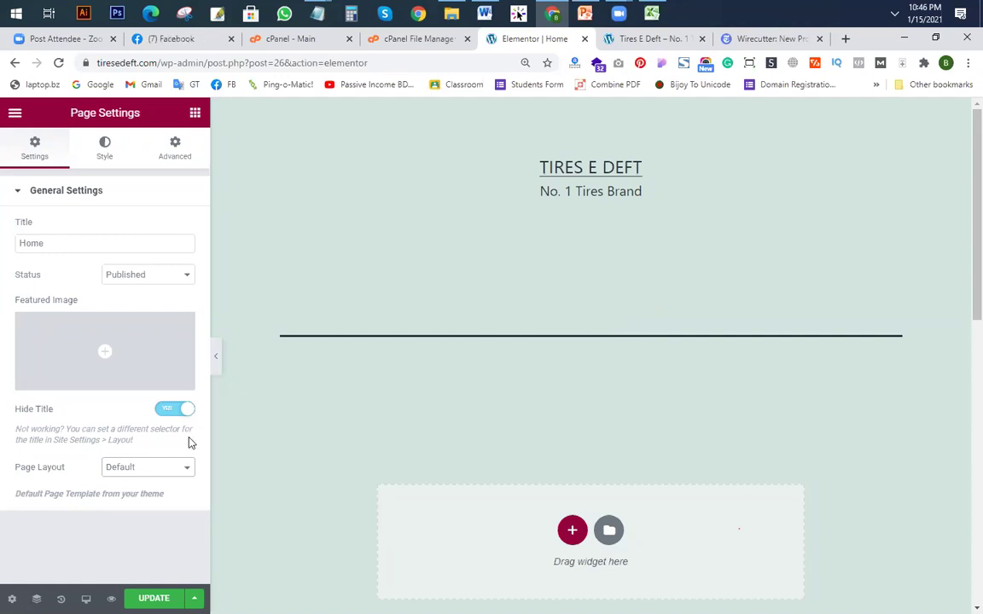
{"action": "left_click", "coordinate": [160, 468]}
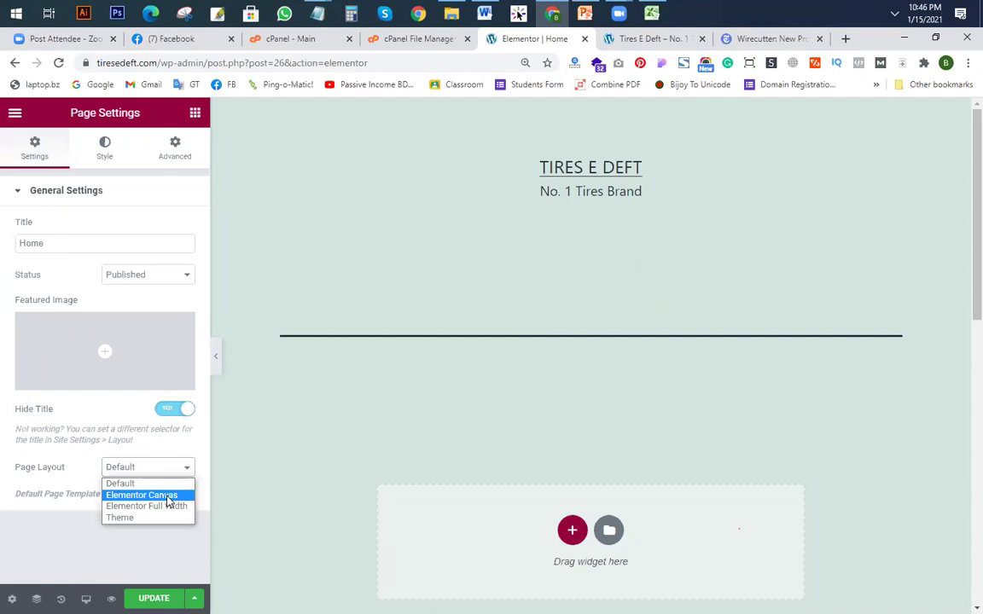
Attempt to set the Page Layout to Elementor Canvas; it remains Default
{"action": "left_click", "coordinate": [168, 498]}
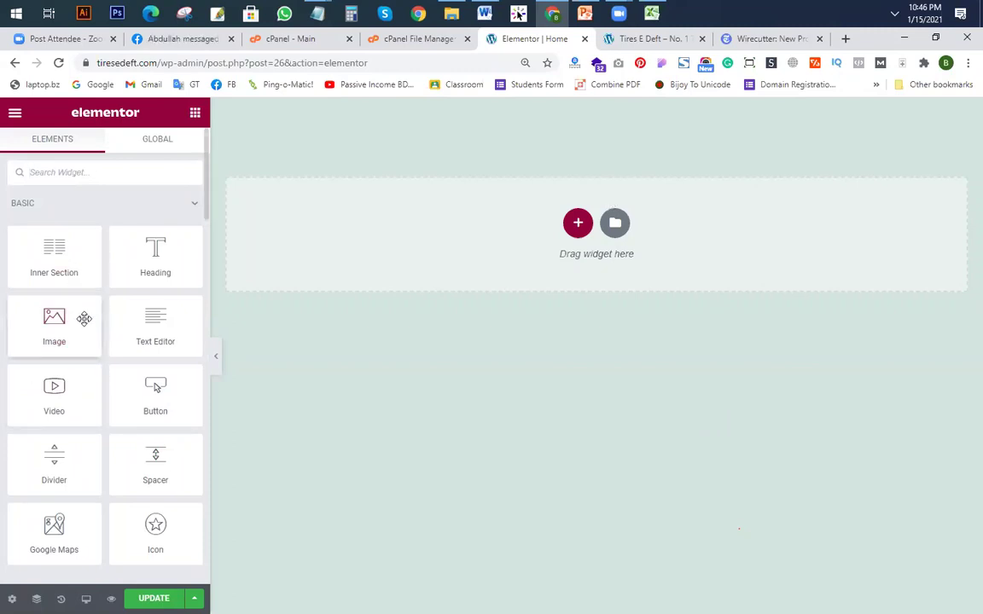
Collapse the Basic, Pro and General widget categories, then reopen Basic and scroll its widgets
{"action": "left_click", "coordinate": [193, 205]}
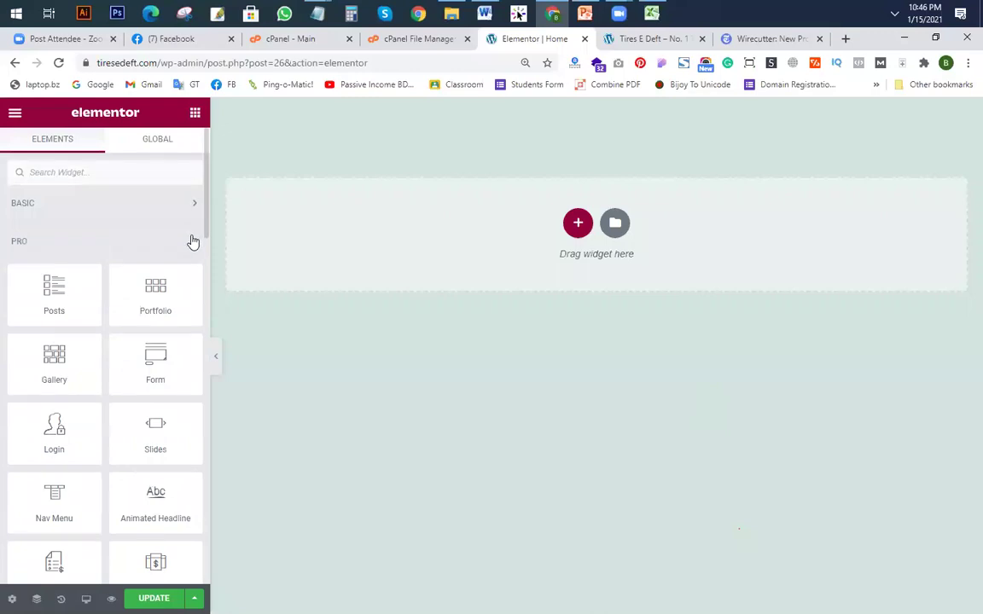
{"action": "left_click", "coordinate": [193, 242]}
{"action": "left_click", "coordinate": [189, 282]}
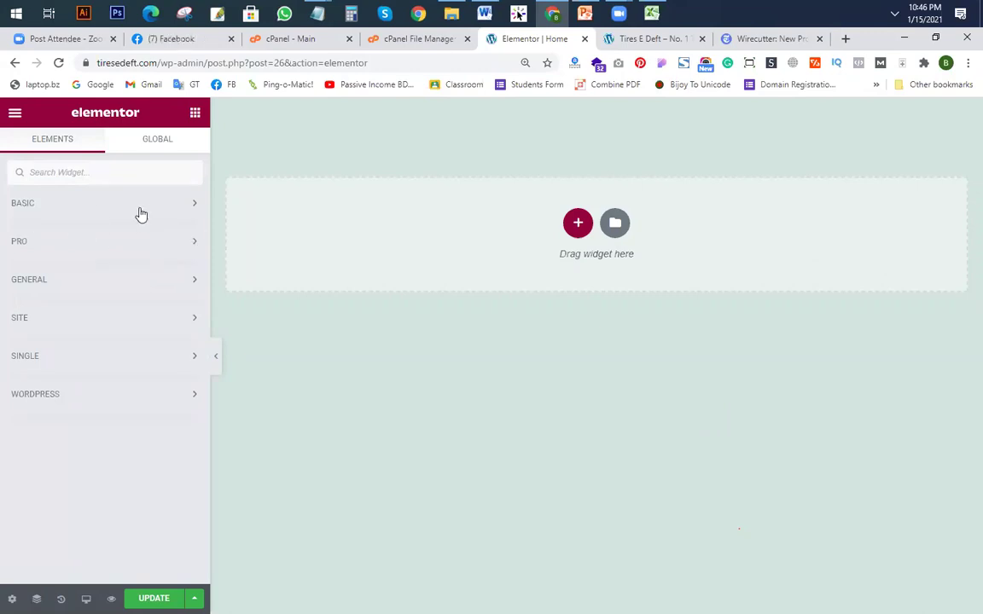
{"action": "left_click", "coordinate": [98, 211]}
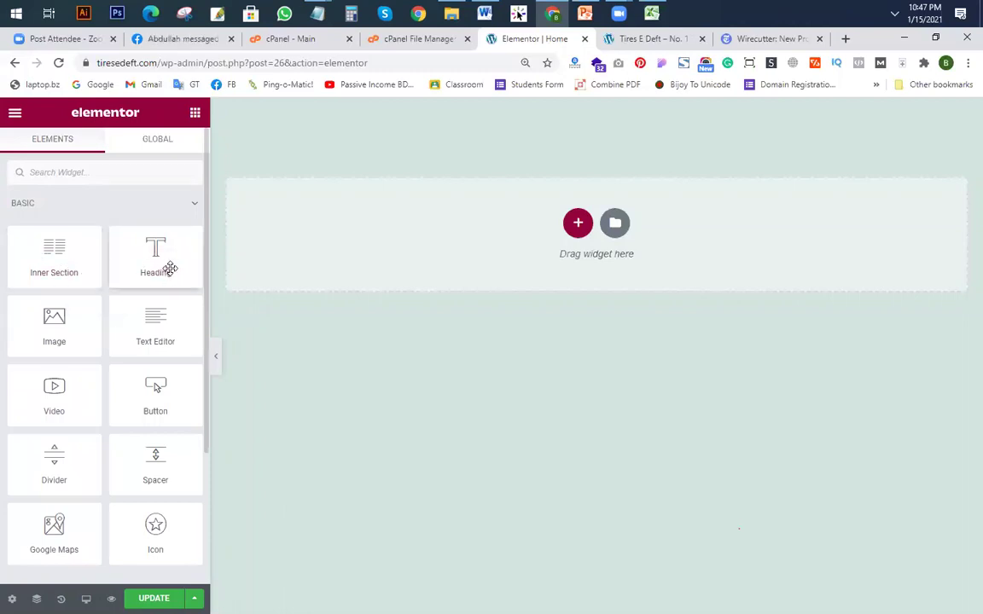
{"action": "scroll", "coordinate": [166, 337], "scroll_direction": "down", "scroll_amount": 1}
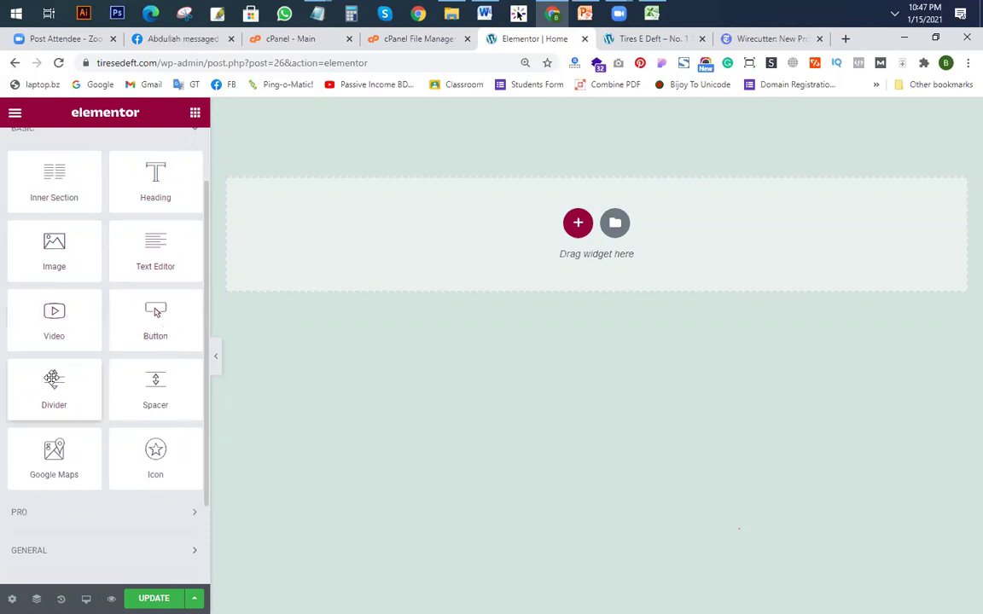
{"action": "scroll", "coordinate": [116, 454], "scroll_direction": "down", "scroll_amount": 1}
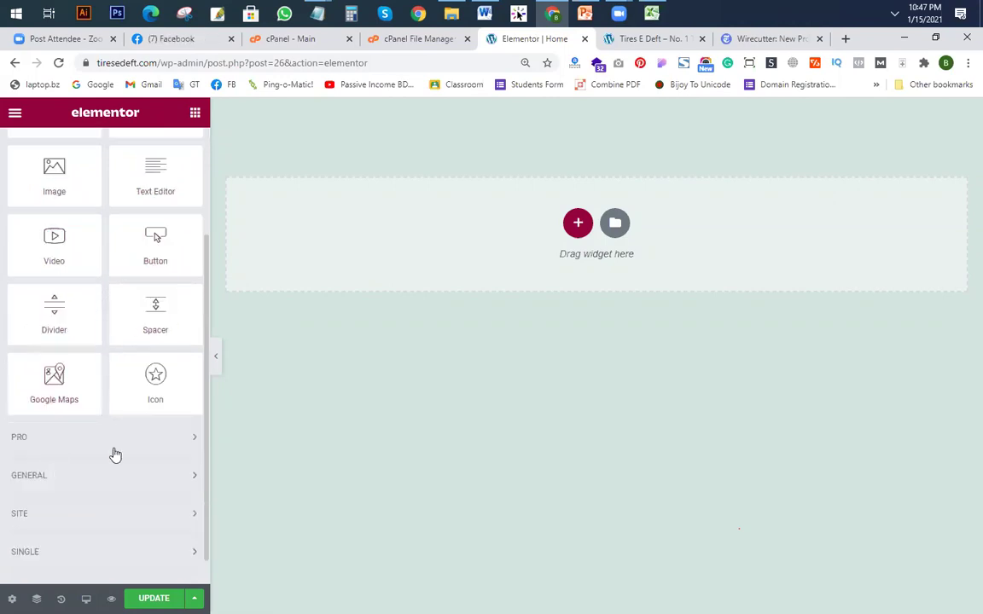
{"action": "scroll", "coordinate": [146, 403], "scroll_direction": "up", "scroll_amount": 2}
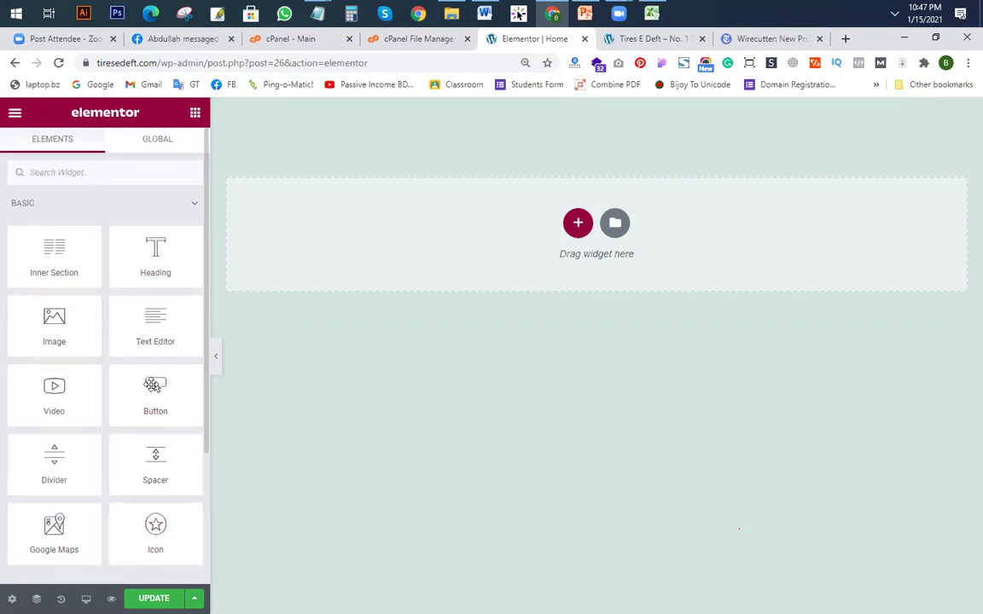
{"action": "scroll", "coordinate": [163, 293], "scroll_direction": "down", "scroll_amount": 1}
{"action": "scroll", "coordinate": [54, 197], "scroll_direction": "up", "scroll_amount": 1}
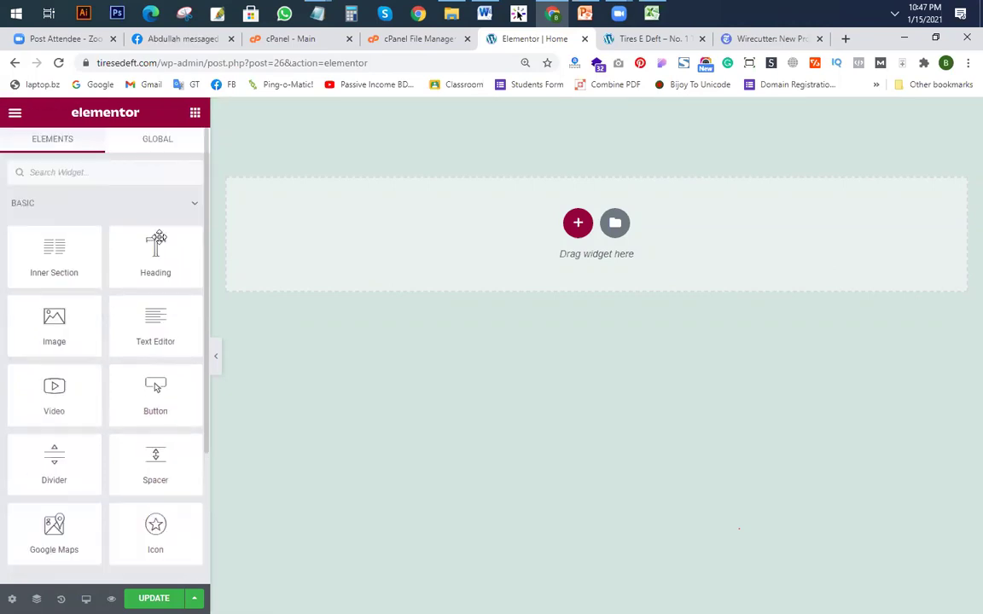
Collapse Basic and expand Pro to show Posts, Portfolio, Gallery, Form and Slides
{"action": "left_click", "coordinate": [196, 209]}
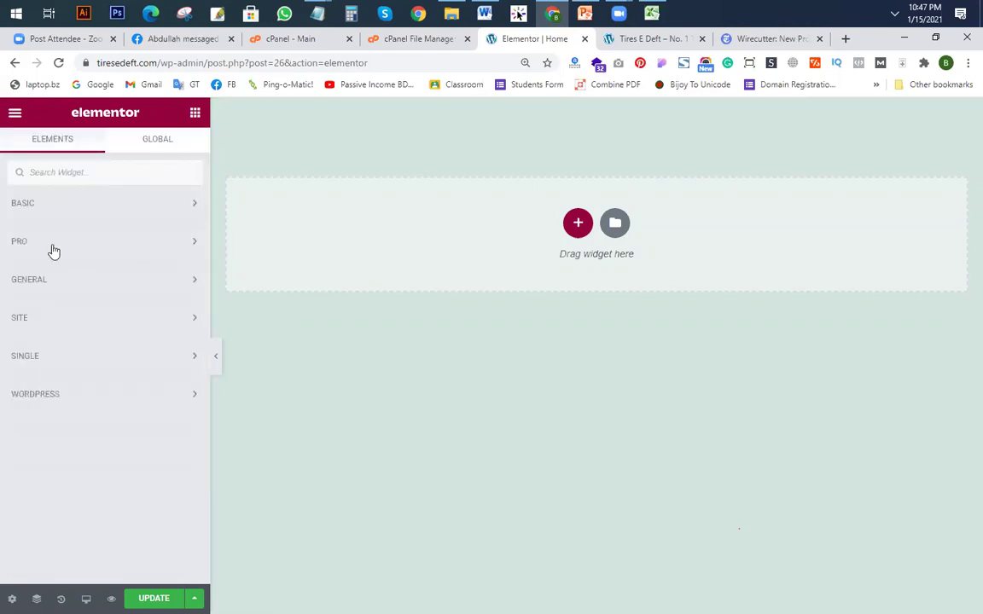
{"action": "left_click", "coordinate": [168, 247]}
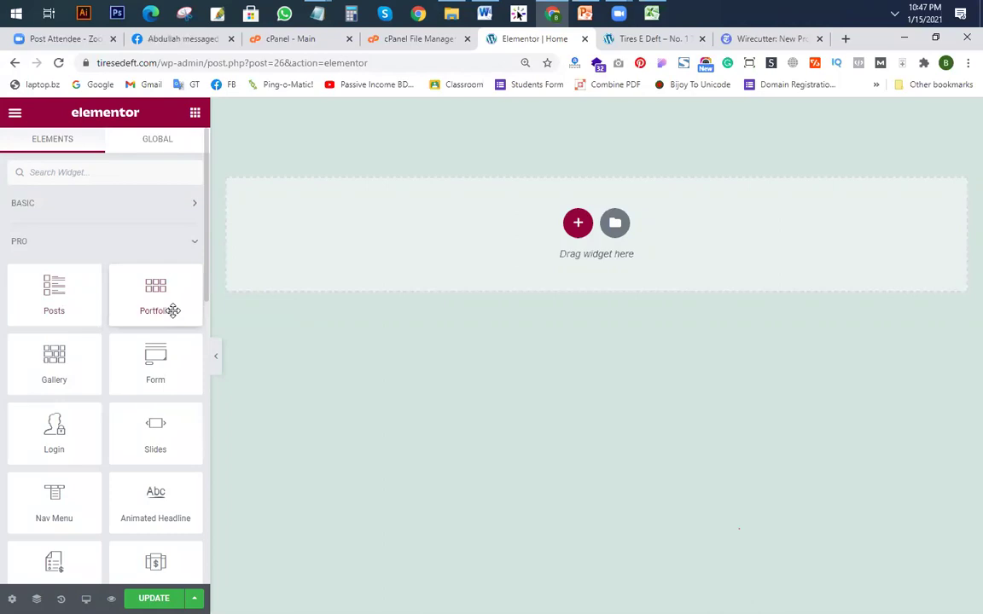
{"action": "scroll", "coordinate": [174, 310], "scroll_direction": "down", "scroll_amount": 1}
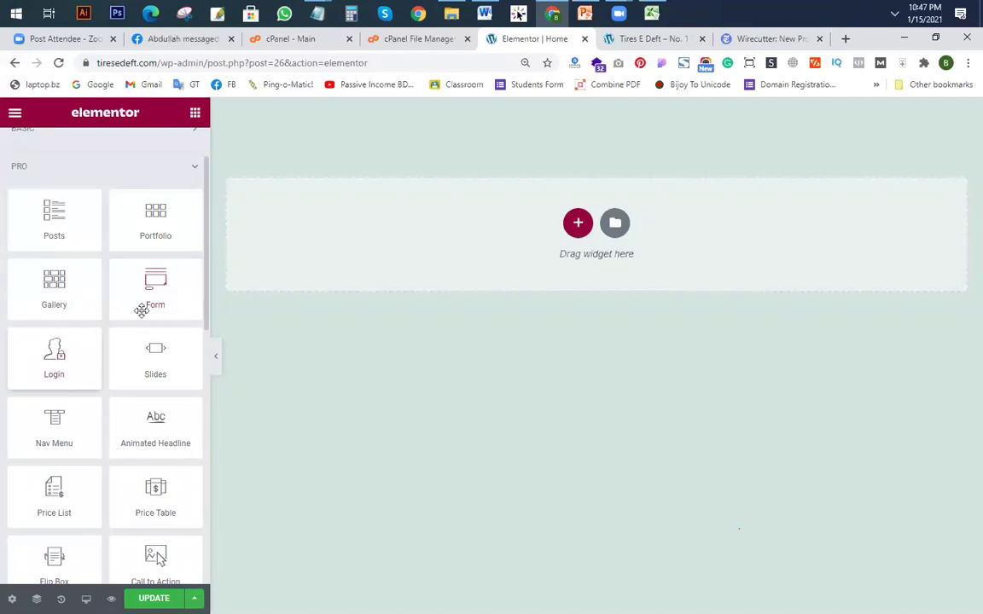
Flip between the Wirecutter, Tires E Deft and Elementor browser tabs
{"action": "left_click", "coordinate": [768, 39]}
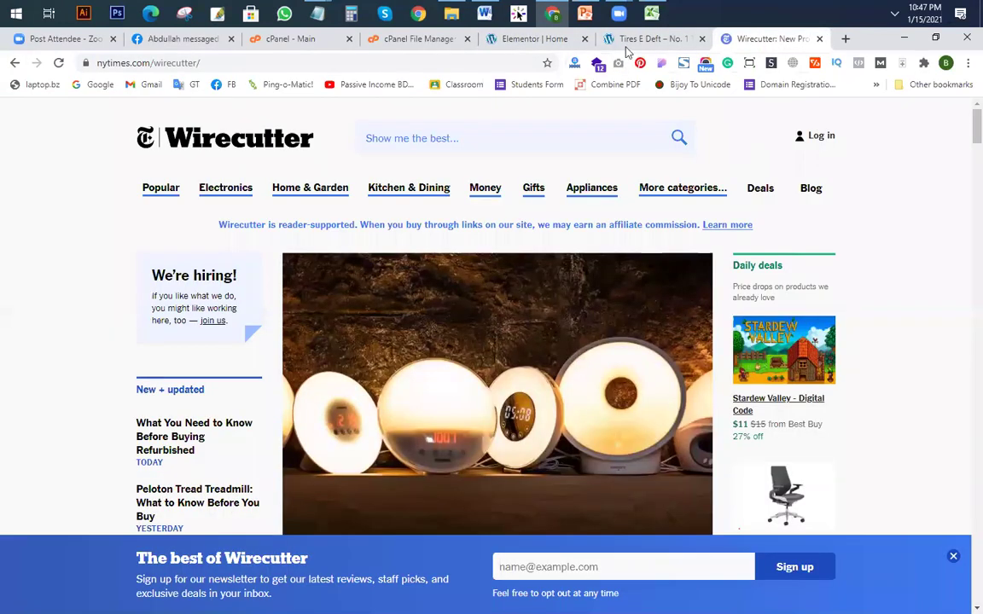
{"action": "key", "text": "ctrl+shift+Tab"}
{"action": "left_click", "coordinate": [490, 39]}
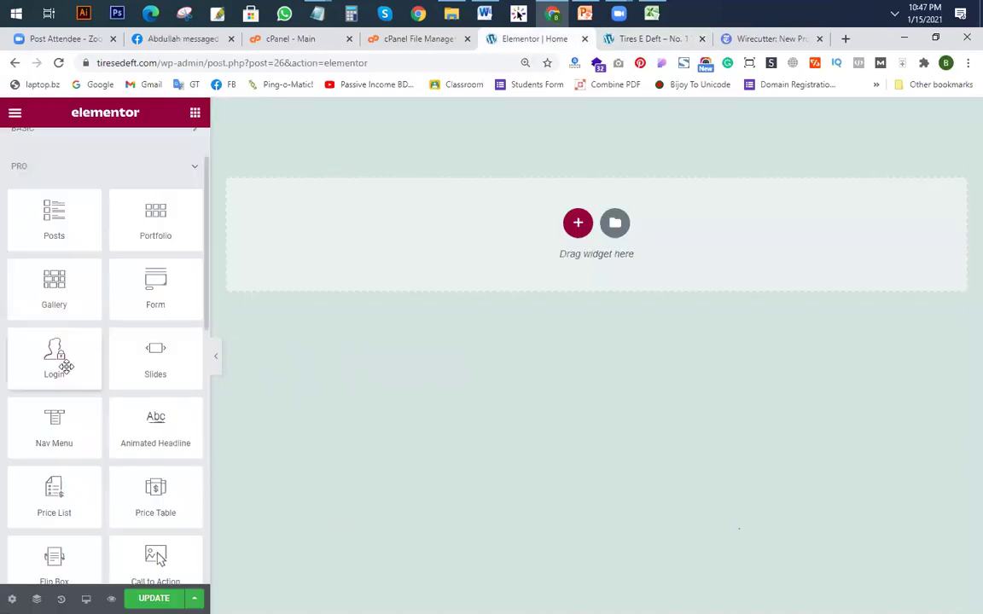
{"action": "left_click", "coordinate": [652, 38]}
{"action": "left_click", "coordinate": [763, 38]}
{"action": "scroll", "coordinate": [465, 367], "scroll_direction": "down", "scroll_amount": 3}
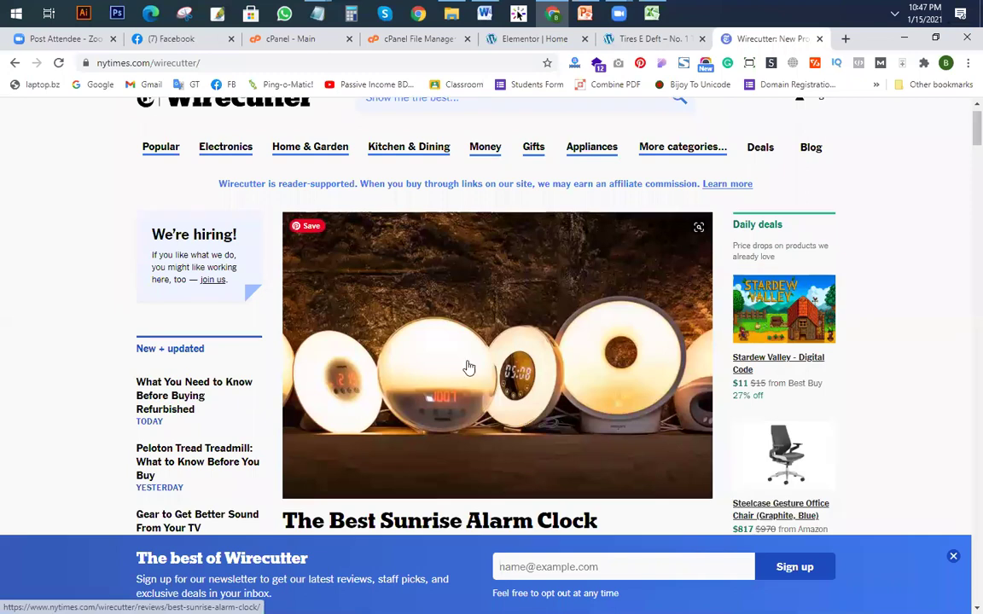
{"action": "scroll", "coordinate": [529, 346], "scroll_direction": "up", "scroll_amount": 3}
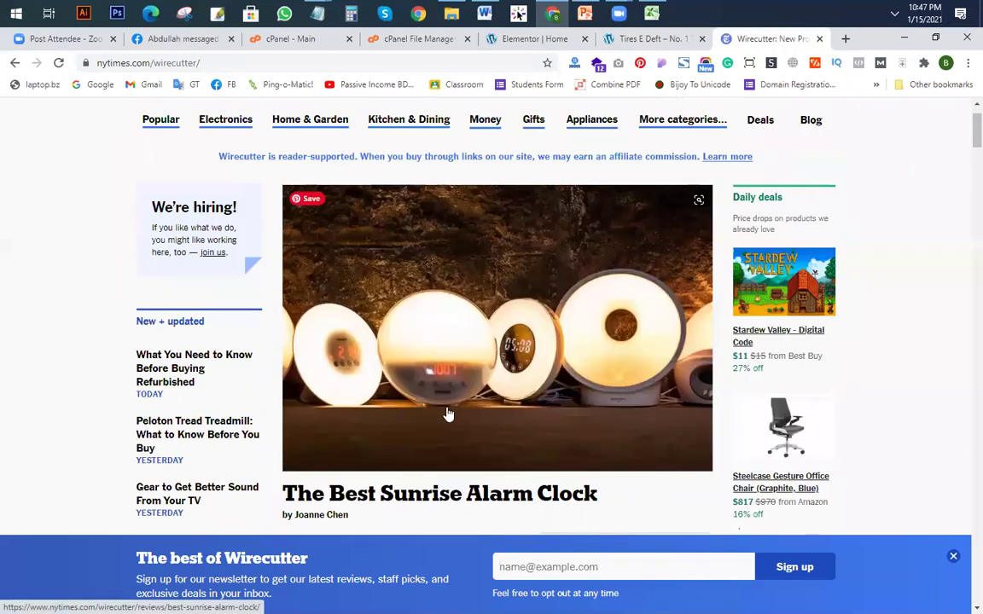
Close the Tires E Deft site tab and return to the Elementor | Home editor
{"action": "left_click", "coordinate": [652, 38]}
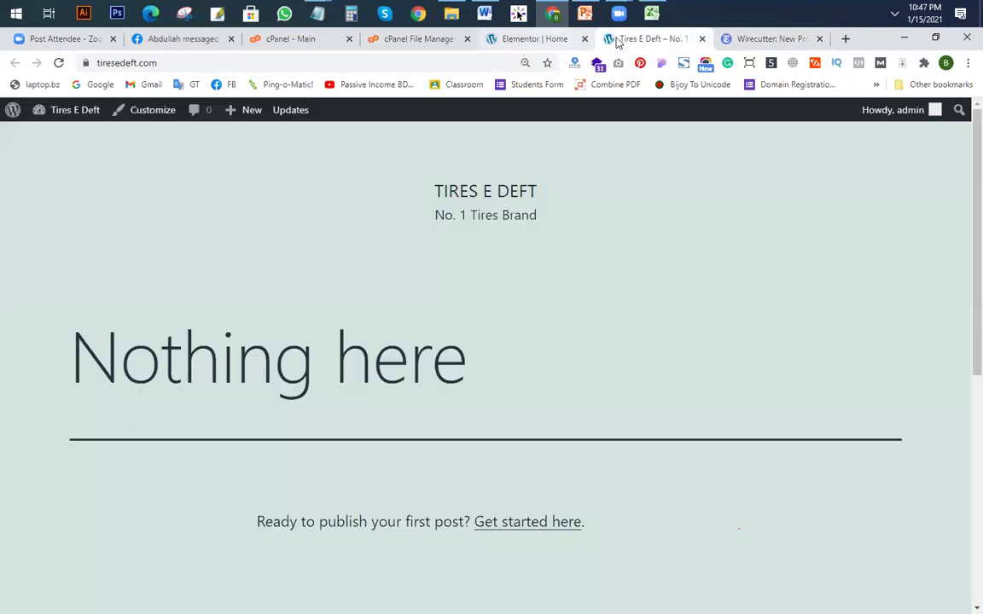
{"action": "left_click", "coordinate": [702, 38]}
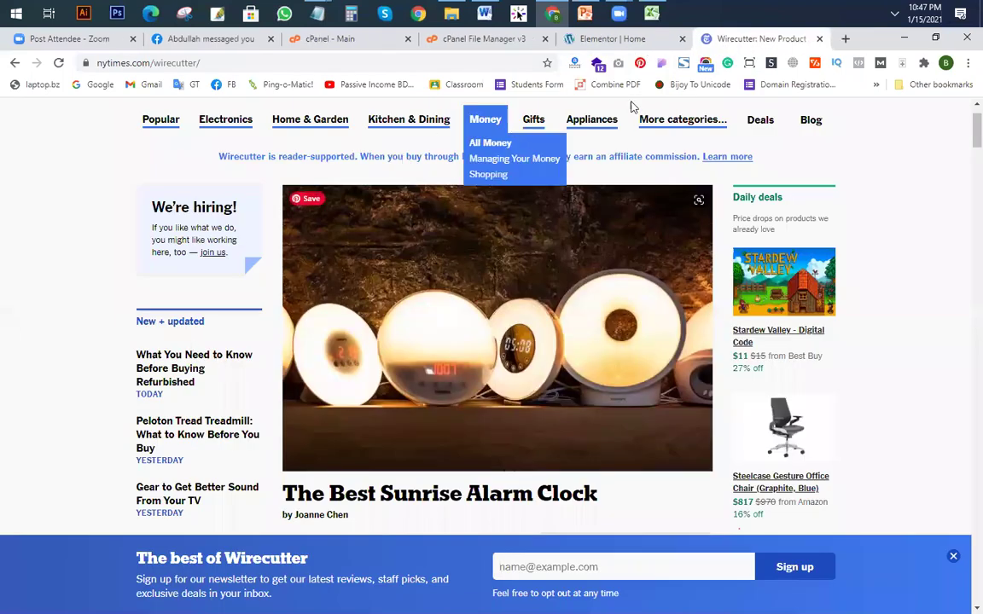
{"action": "left_click", "coordinate": [638, 39]}
{"action": "scroll", "coordinate": [155, 362], "scroll_direction": "down", "scroll_amount": 5}
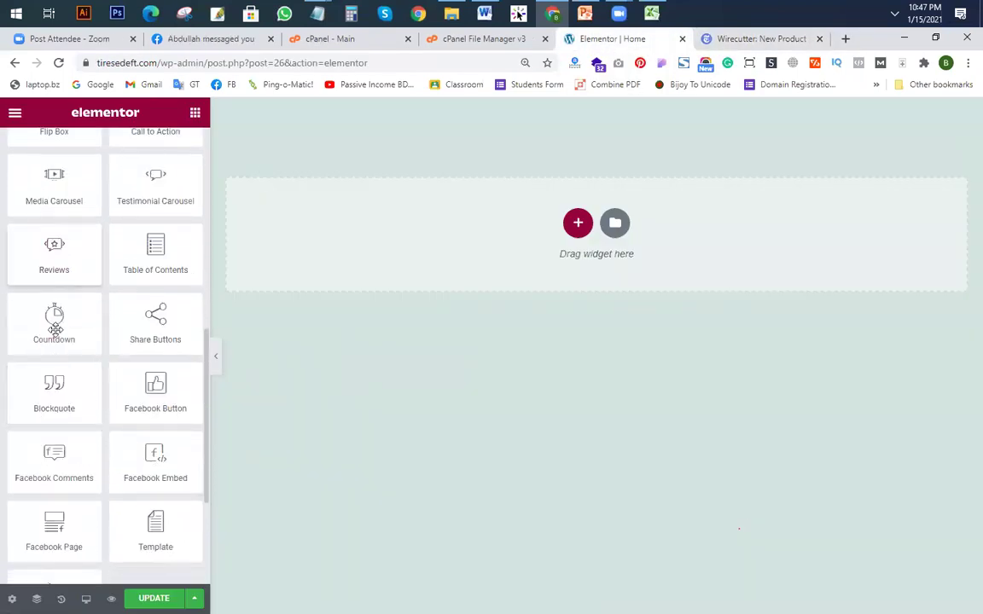
{"action": "scroll", "coordinate": [51, 333], "scroll_direction": "down", "scroll_amount": 3}
{"action": "scroll", "coordinate": [111, 345], "scroll_direction": "up", "scroll_amount": 8}
{"action": "scroll", "coordinate": [113, 343], "scroll_direction": "up", "scroll_amount": 1}
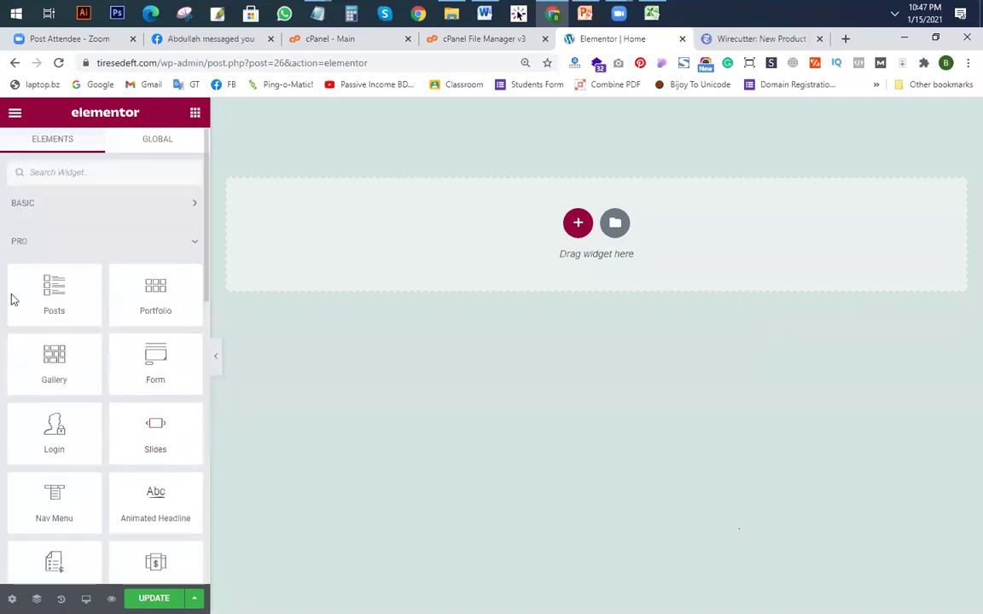
Collapse the Pro widgets, browse the General widgets, then return to the Basic widget list
{"action": "left_click", "coordinate": [191, 248]}
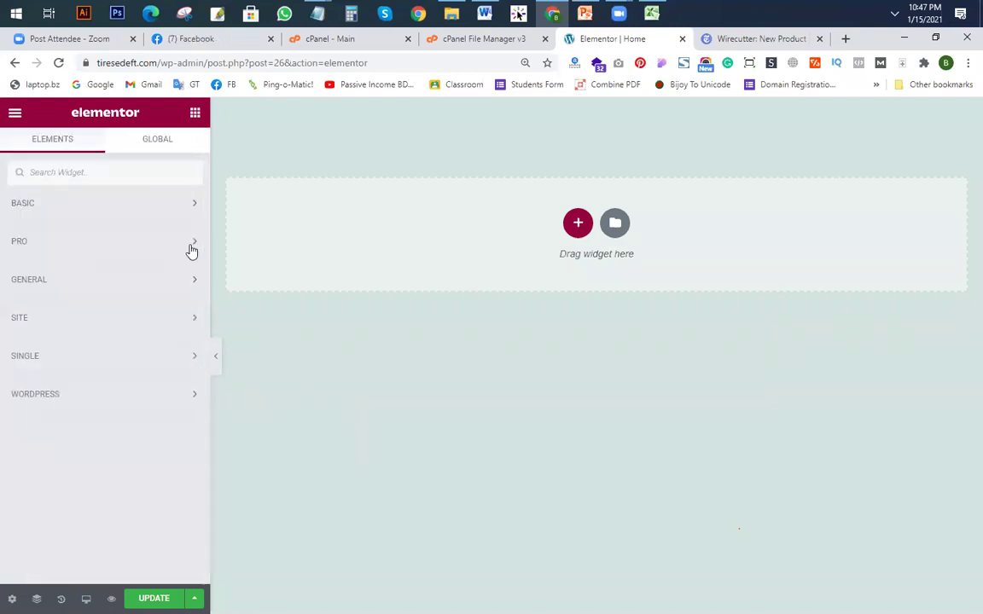
{"action": "left_click", "coordinate": [191, 282]}
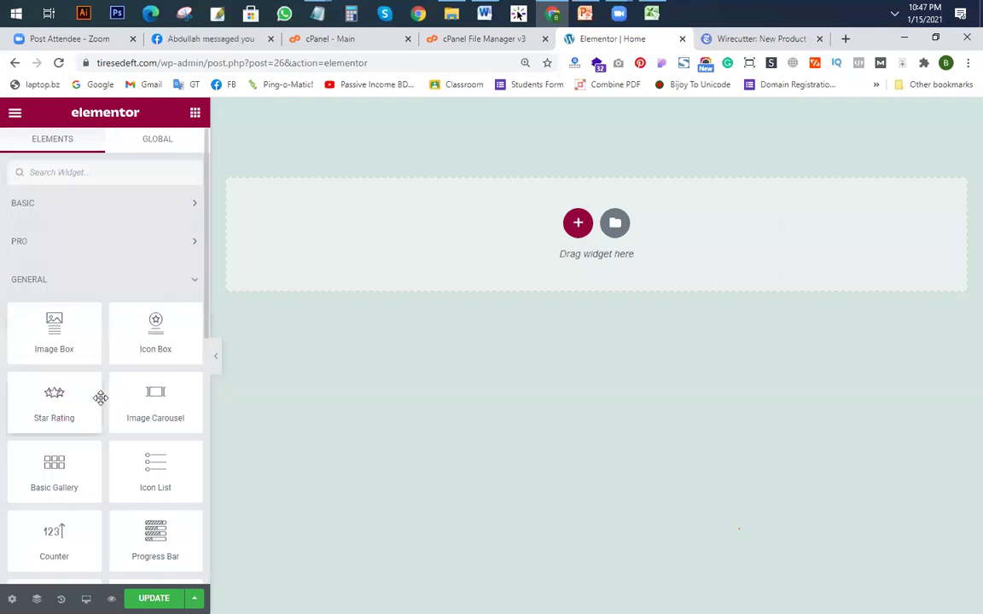
{"action": "scroll", "coordinate": [75, 484], "scroll_direction": "down", "scroll_amount": 2}
{"action": "scroll", "coordinate": [75, 484], "scroll_direction": "up", "scroll_amount": 3}
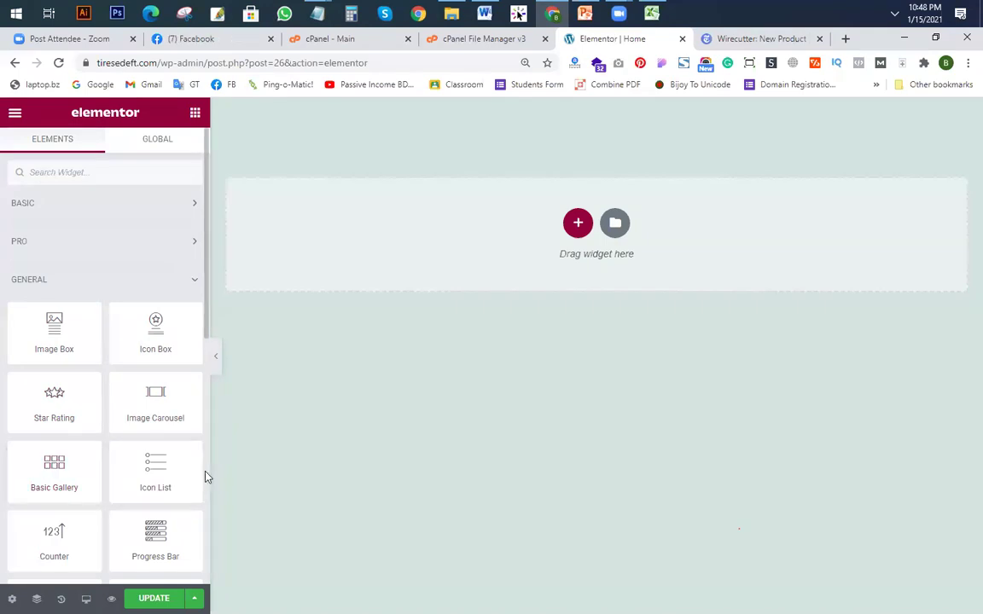
{"action": "scroll", "coordinate": [205, 476], "scroll_direction": "down", "scroll_amount": 3}
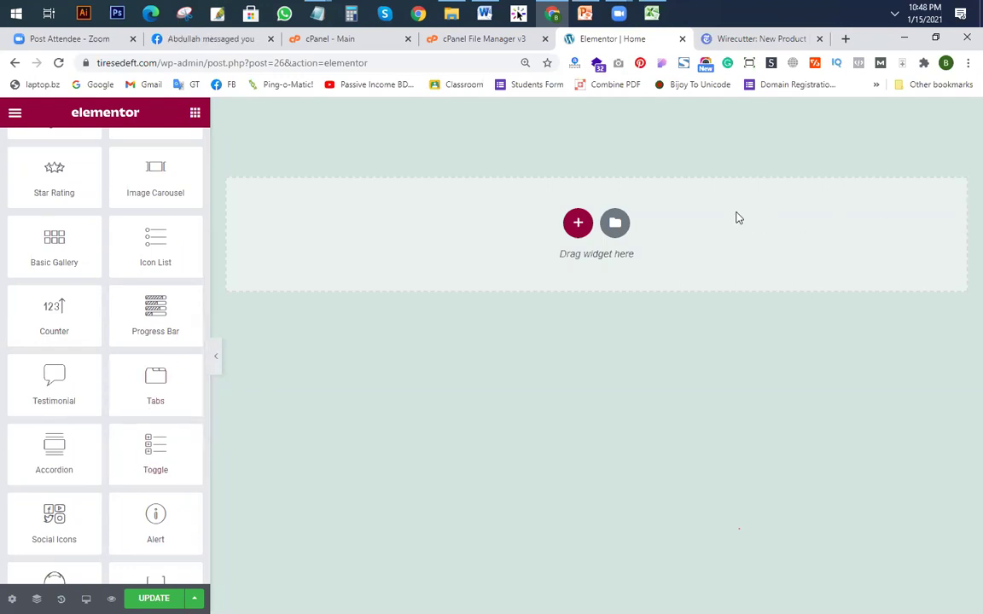
{"action": "scroll", "coordinate": [95, 467], "scroll_direction": "down", "scroll_amount": 2}
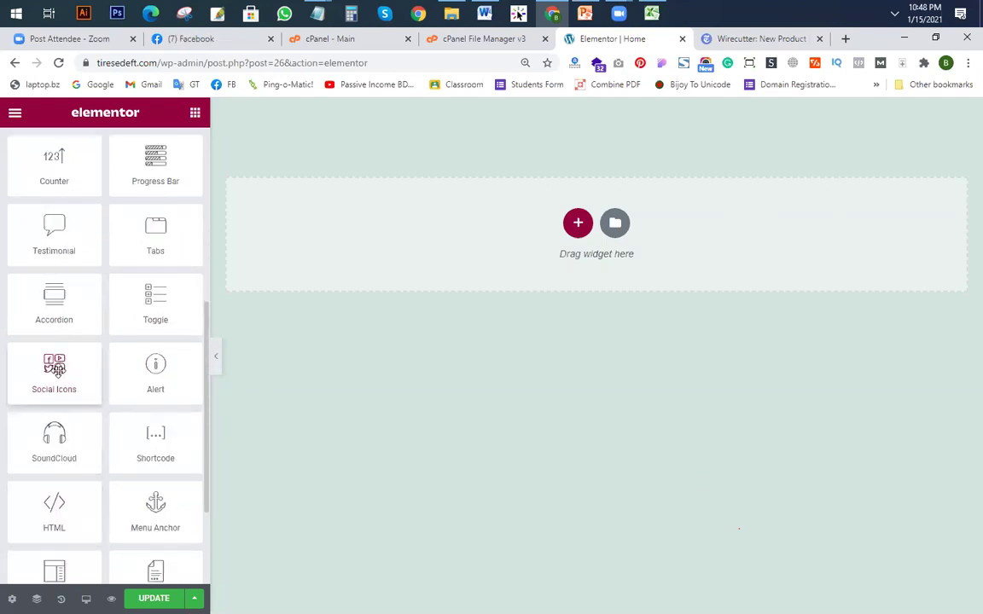
{"action": "scroll", "coordinate": [188, 416], "scroll_direction": "down", "scroll_amount": 2}
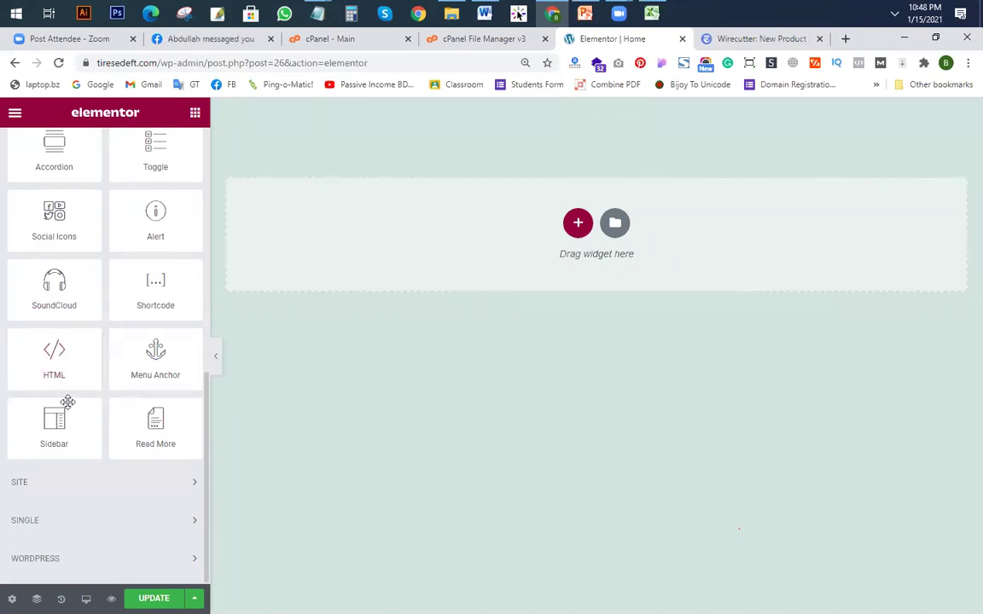
{"action": "scroll", "coordinate": [147, 399], "scroll_direction": "up", "scroll_amount": 6}
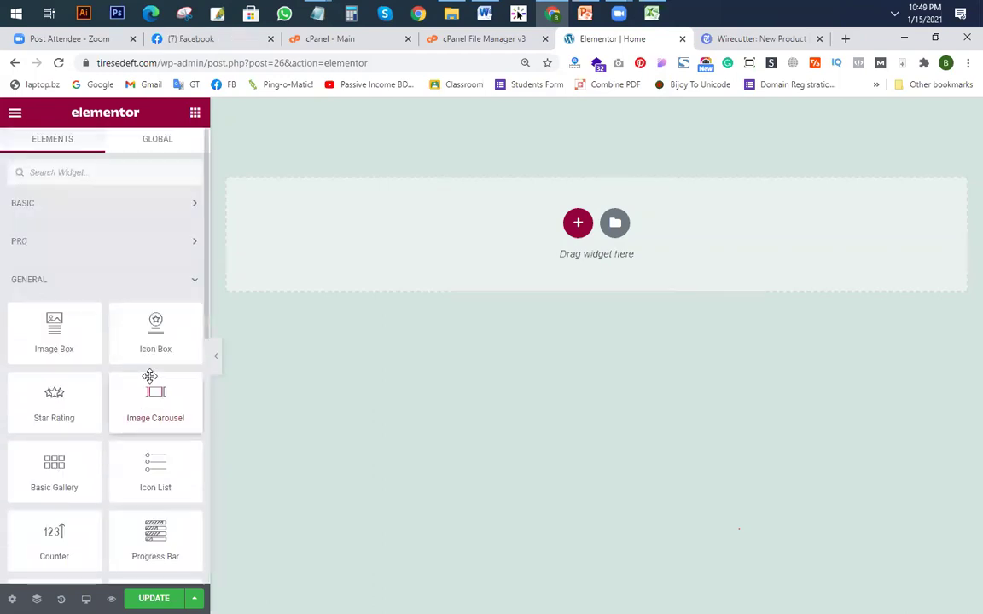
{"action": "left_click", "coordinate": [194, 279]}
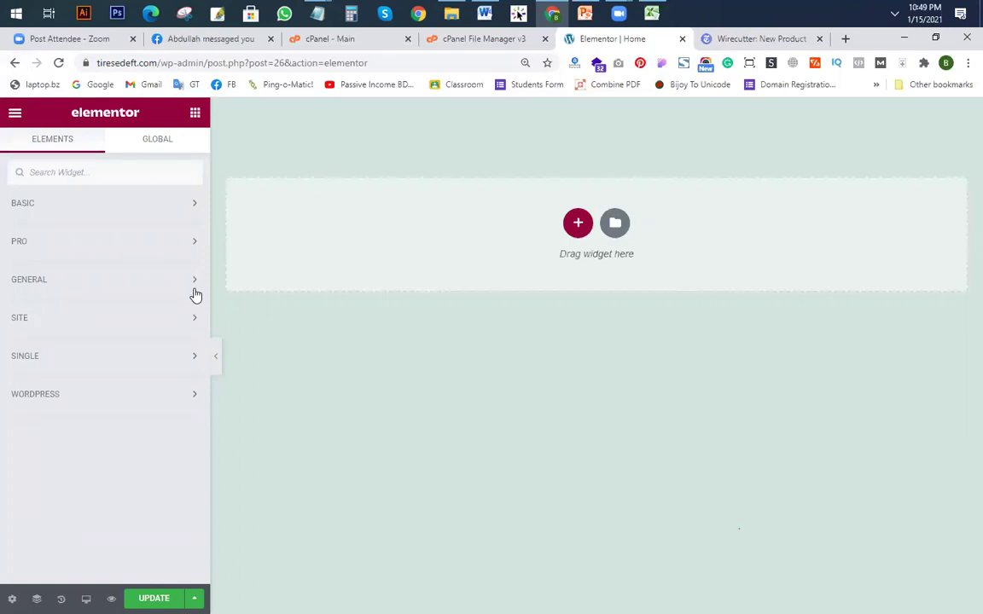
{"action": "left_click", "coordinate": [94, 207]}
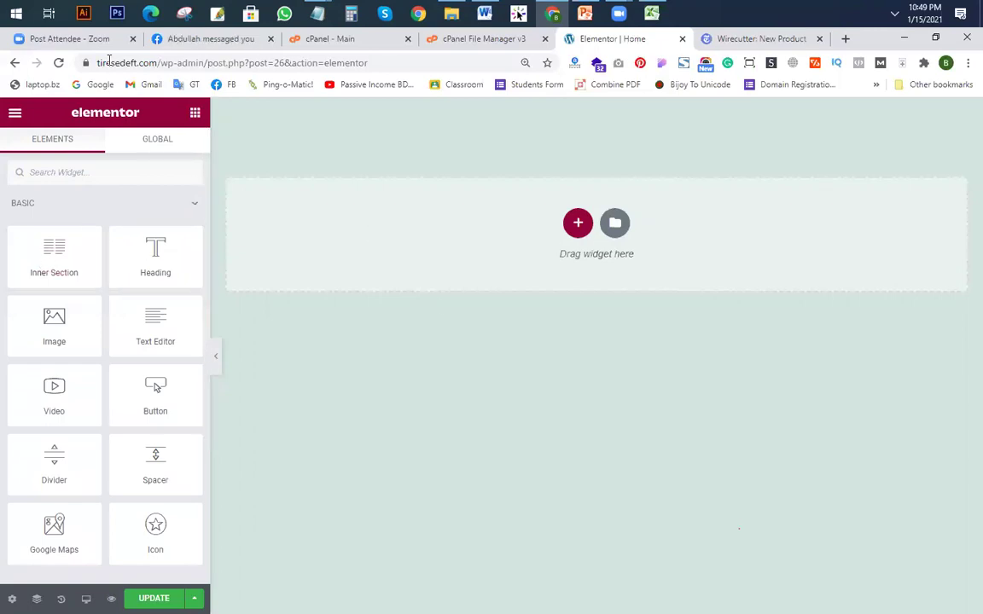
Place an Inner Section on the empty page and duplicate its left column into a third column
{"action": "left_click_drag", "start_coordinate": [55, 252], "coordinate": [603, 346]}
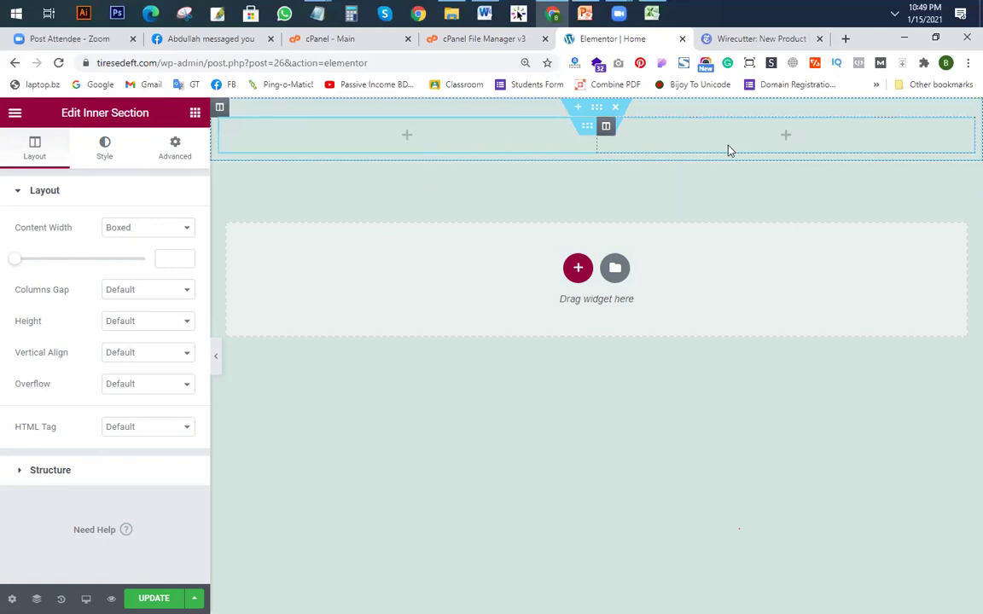
{"action": "left_click", "coordinate": [784, 38]}
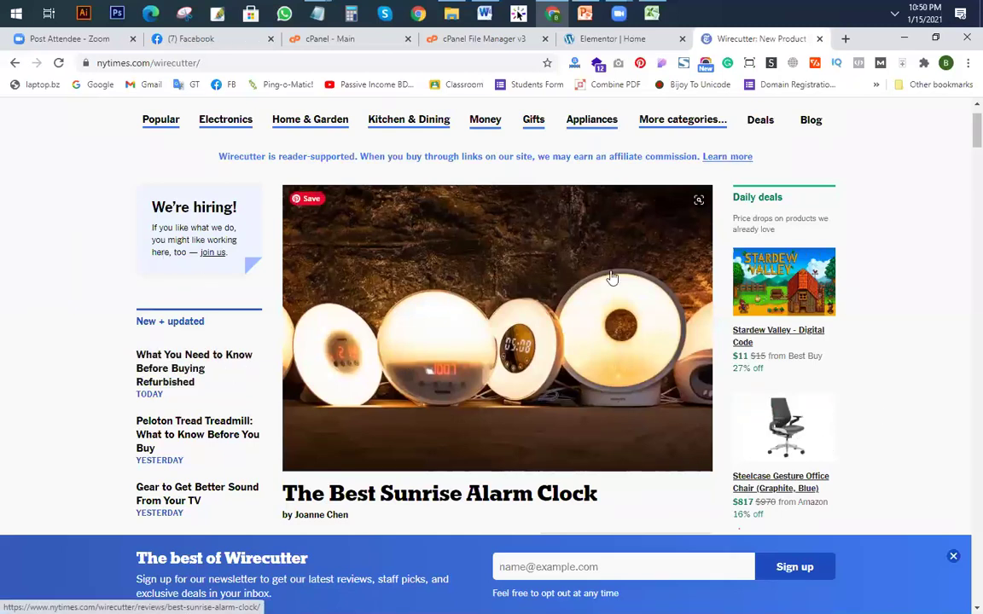
{"action": "scroll", "coordinate": [674, 295], "scroll_direction": "down", "scroll_amount": 2}
{"action": "scroll", "coordinate": [657, 296], "scroll_direction": "up", "scroll_amount": 3}
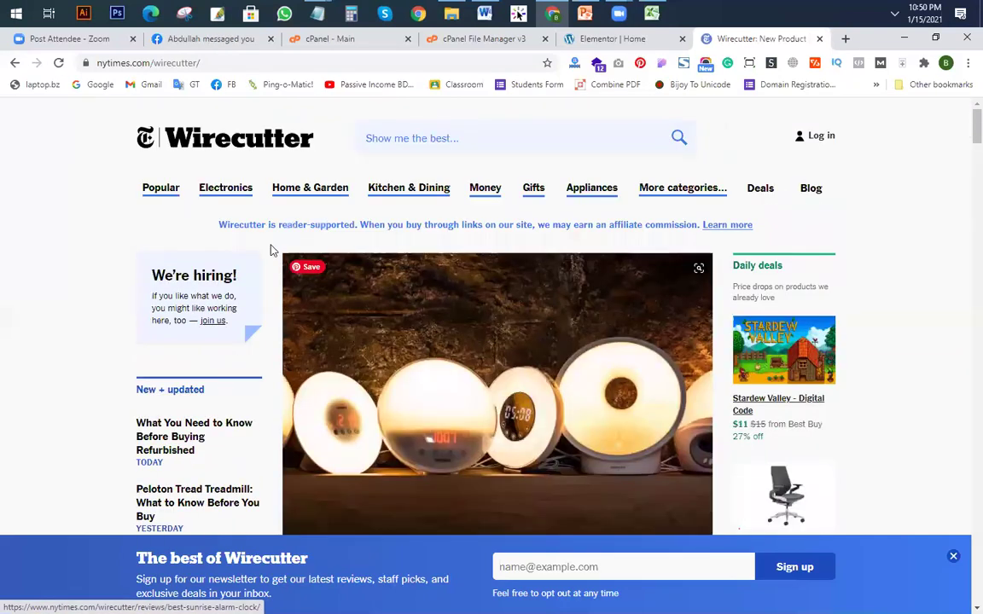
{"action": "left_click", "coordinate": [616, 40]}
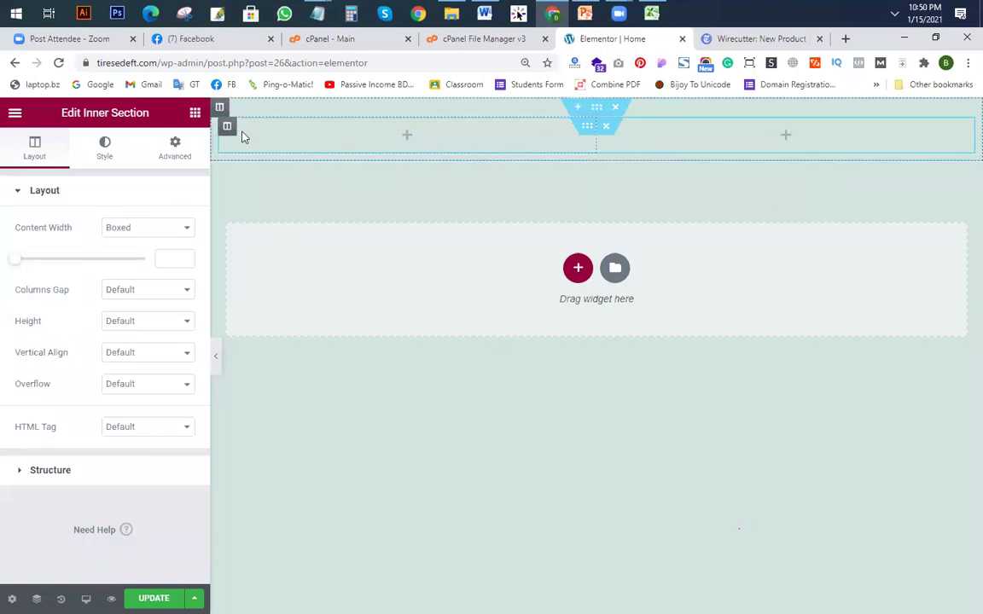
{"action": "right_click", "coordinate": [227, 134]}
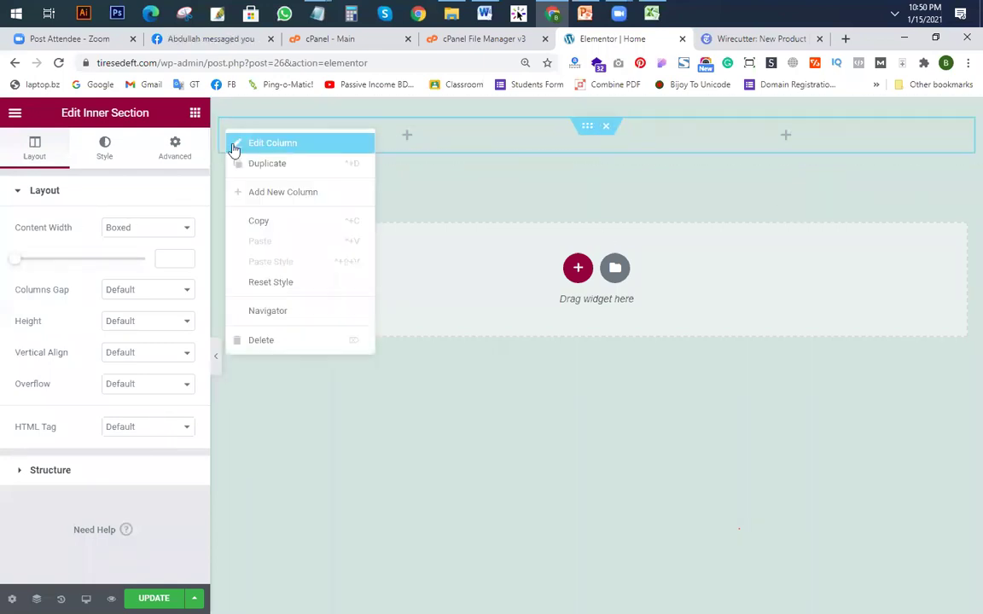
{"action": "left_click", "coordinate": [255, 165]}
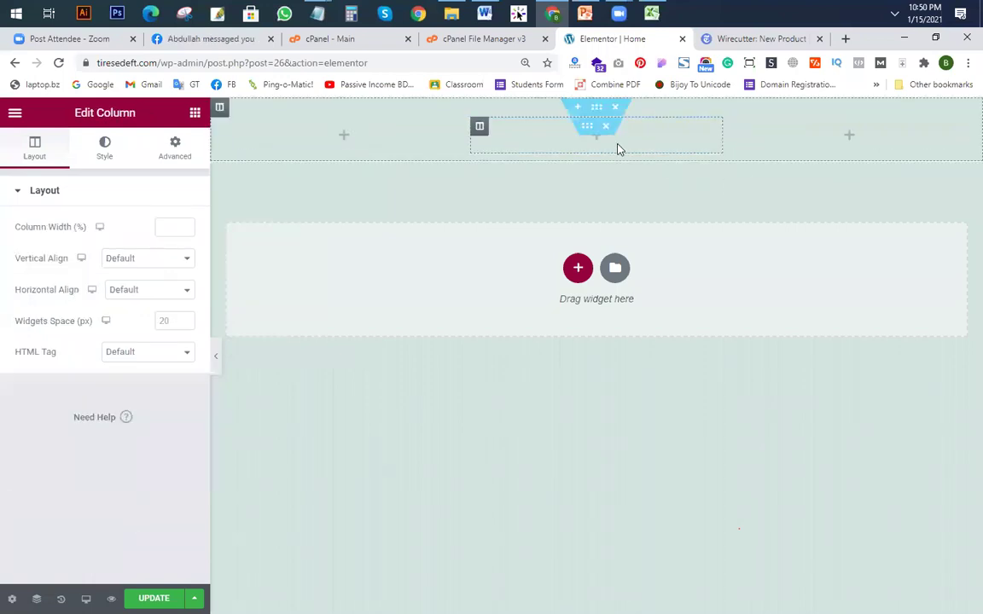
Delete the middle and extra columns, then delete the emptied inner section
{"action": "left_click", "coordinate": [750, 38]}
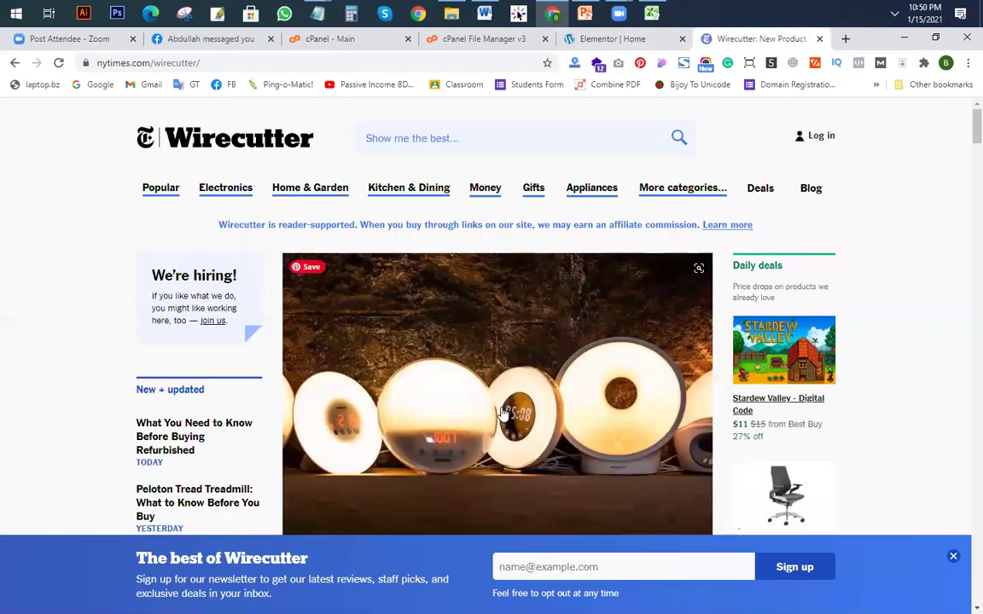
{"action": "left_click", "coordinate": [612, 39]}
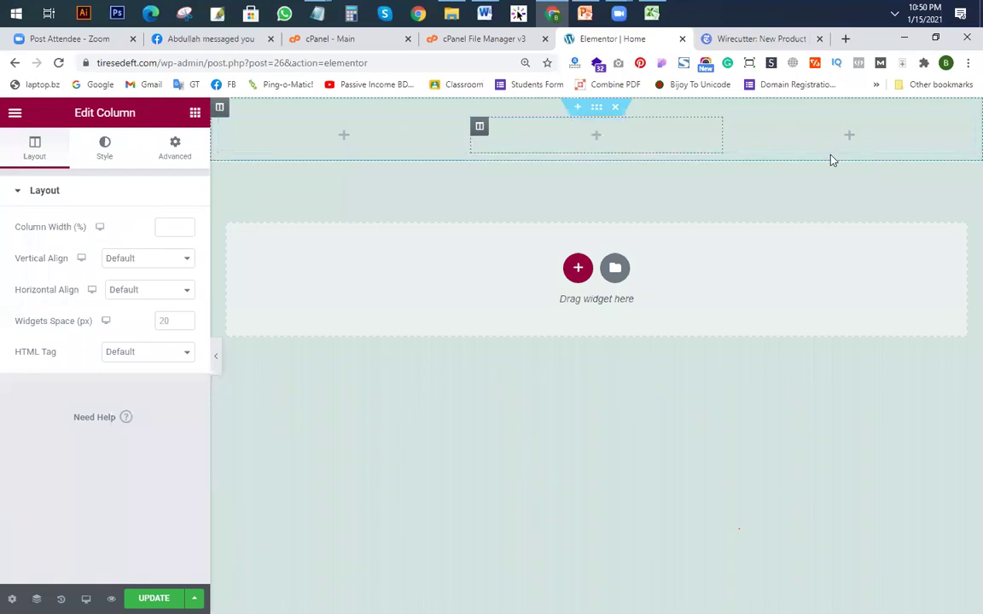
{"action": "right_click", "coordinate": [479, 133]}
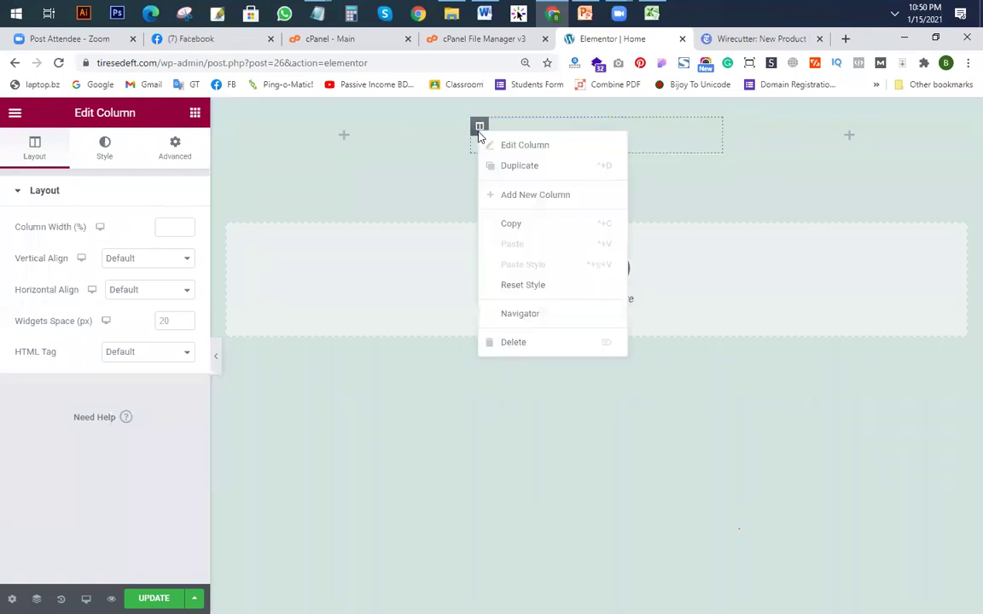
{"action": "left_click", "coordinate": [519, 343]}
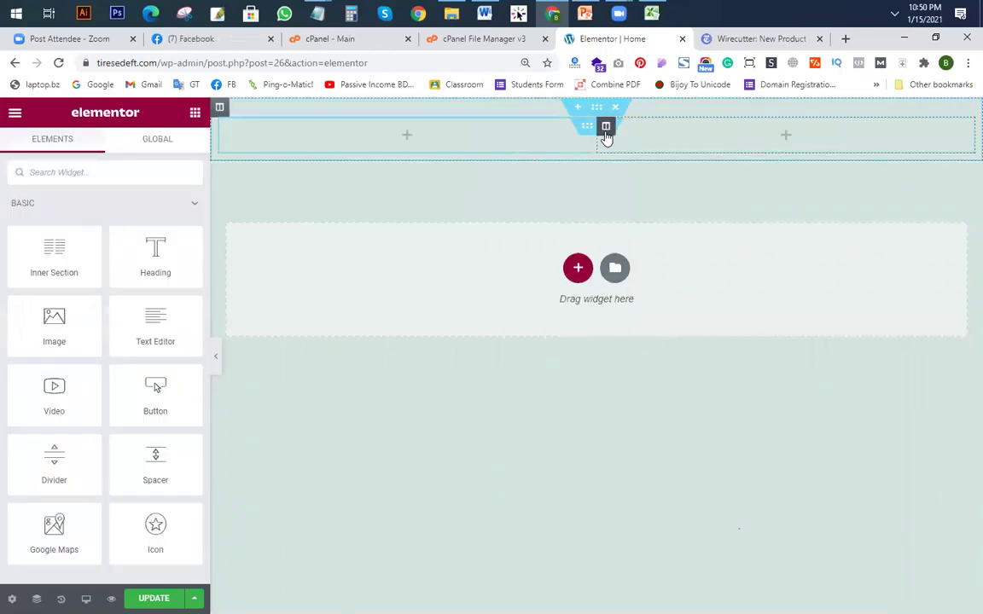
{"action": "right_click", "coordinate": [606, 128]}
{"action": "left_click", "coordinate": [639, 340]}
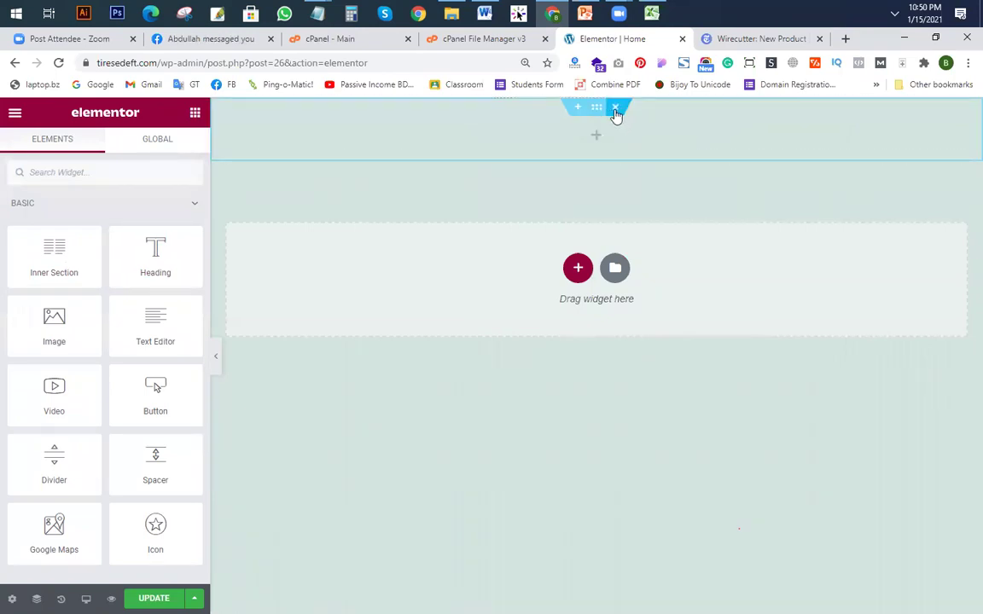
{"action": "left_click", "coordinate": [616, 111]}
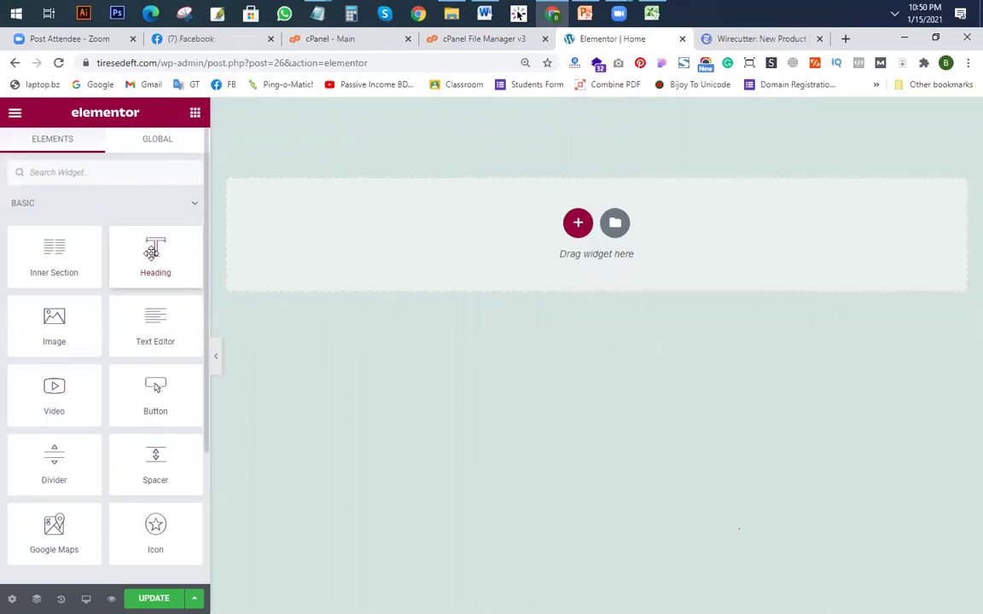
{"action": "left_click_drag", "start_coordinate": [137, 239], "coordinate": [583, 234]}
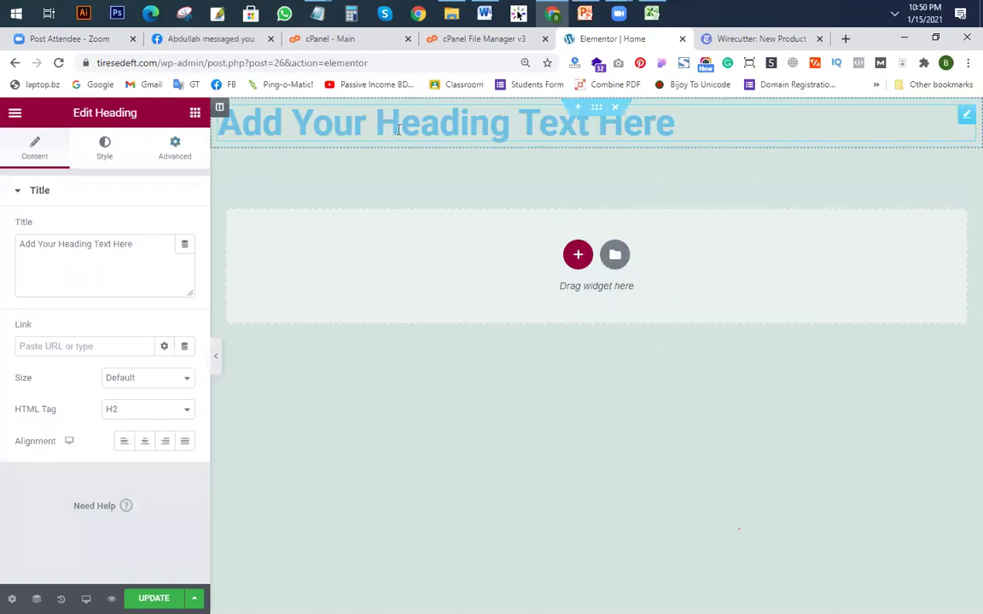
{"action": "left_click", "coordinate": [162, 411]}
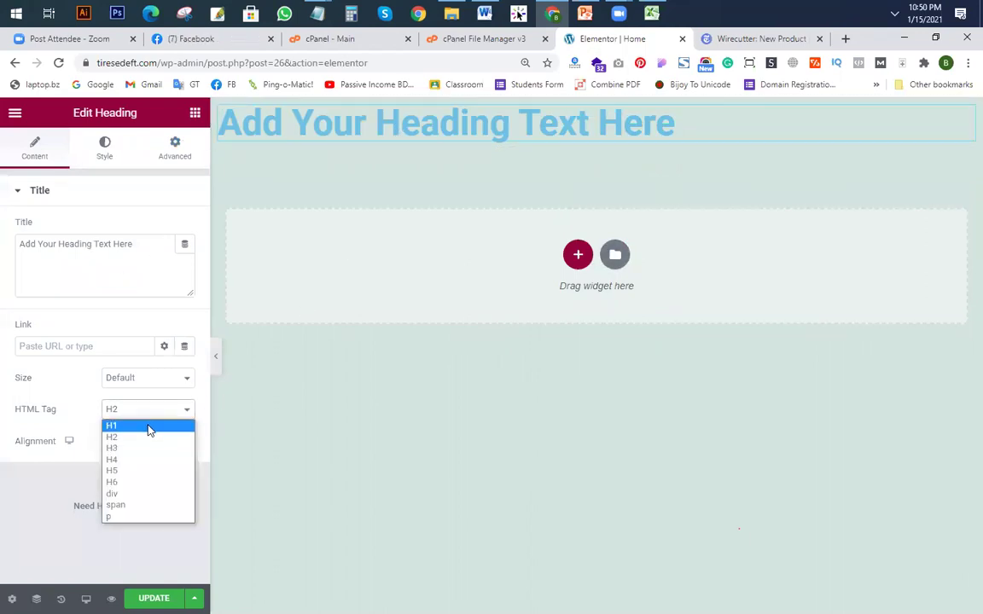
{"action": "left_click", "coordinate": [134, 427]}
{"action": "left_click", "coordinate": [169, 412]}
{"action": "left_click", "coordinate": [149, 448]}
{"action": "left_click", "coordinate": [151, 413]}
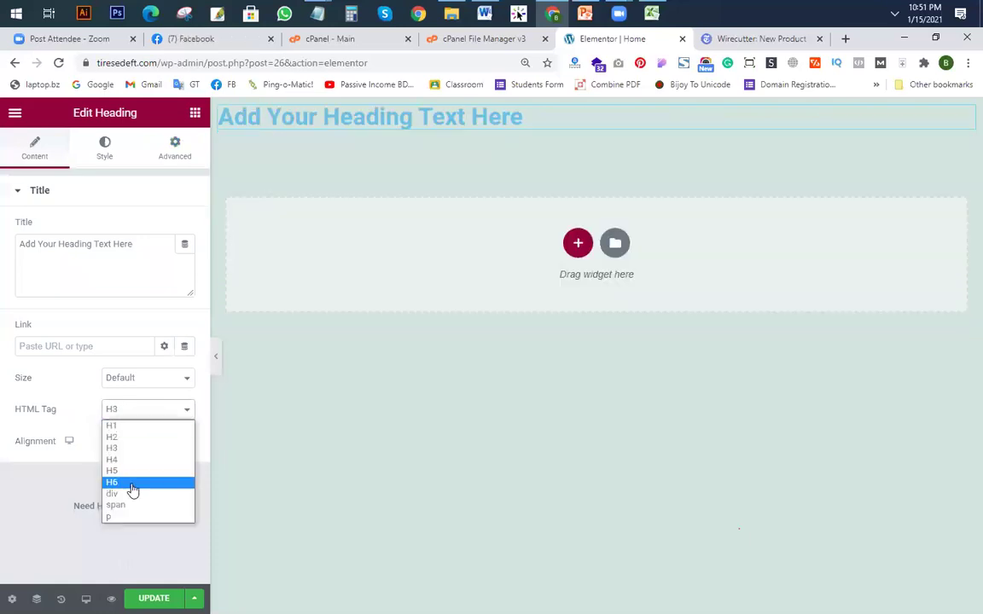
{"action": "left_click", "coordinate": [132, 483]}
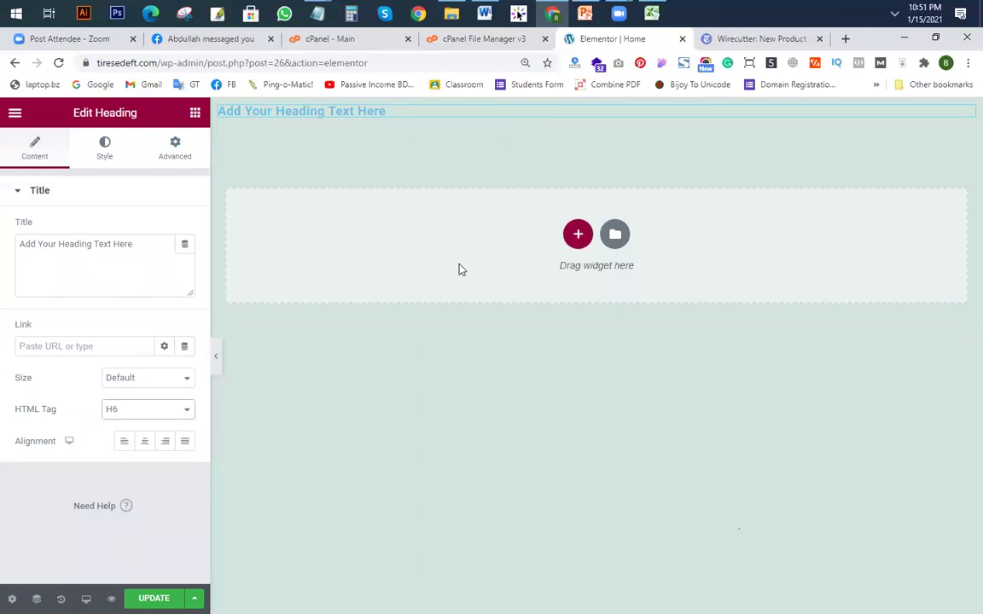
{"action": "mouse_move", "coordinate": [450, 107]}
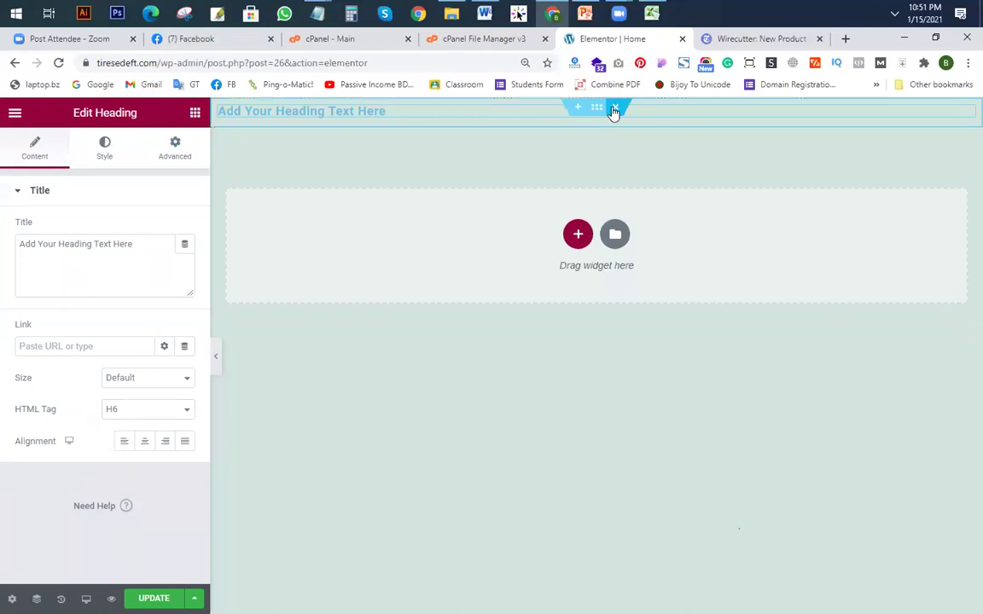
{"action": "left_click", "coordinate": [615, 110]}
Add an Image widget to the top of the Home page and open its media picker
{"action": "left_click_drag", "start_coordinate": [52, 322], "coordinate": [893, 540]}
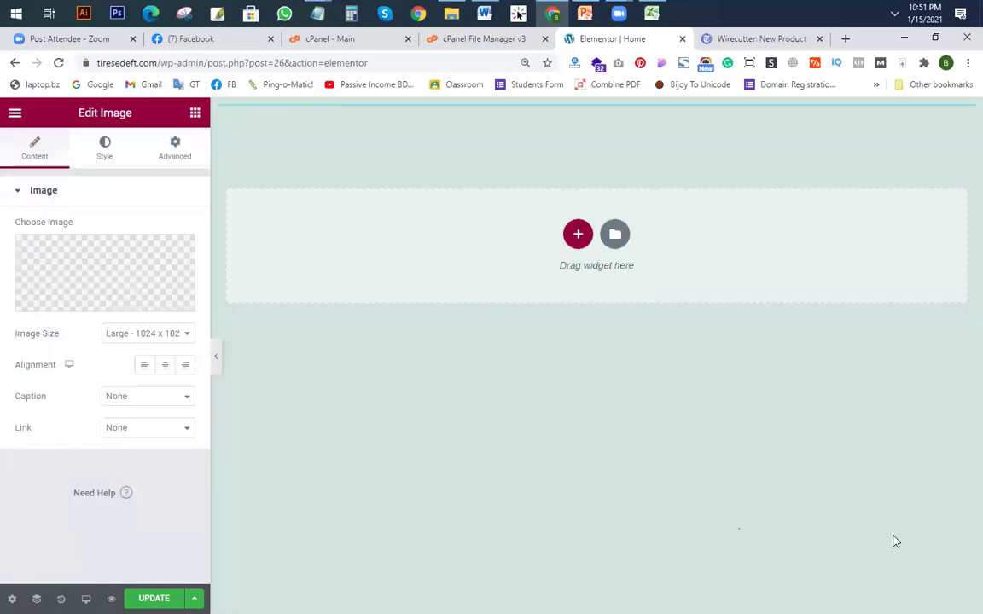
{"action": "scroll", "coordinate": [569, 448], "scroll_direction": "down", "scroll_amount": 3}
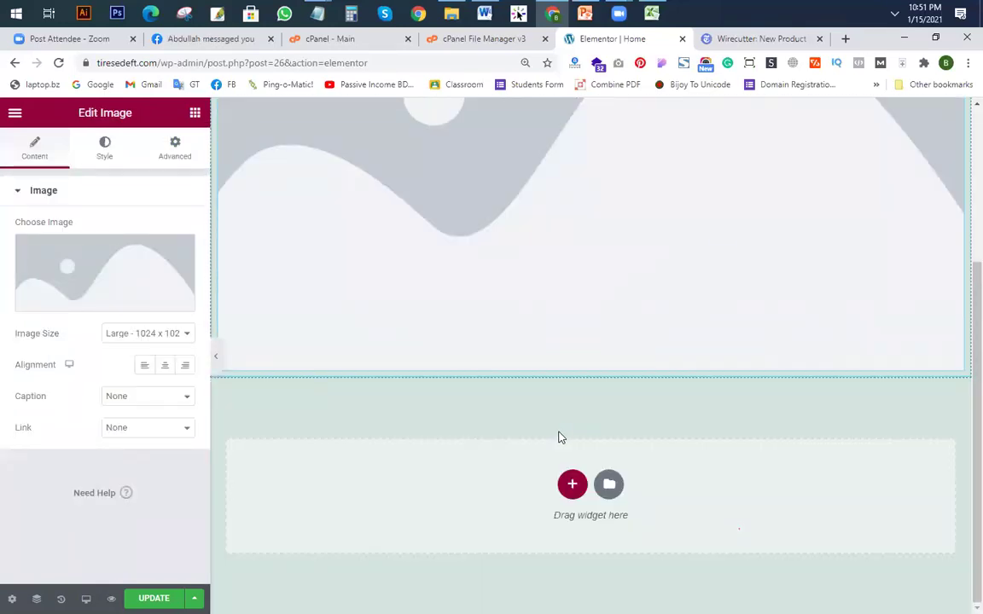
{"action": "scroll", "coordinate": [559, 437], "scroll_direction": "up", "scroll_amount": 3}
{"action": "left_click", "coordinate": [115, 249]}
{"action": "left_click", "coordinate": [940, 141]}
{"action": "left_click", "coordinate": [99, 265]}
Upload the home security tips photo from the Desktop images folder, insert it, then delete the section
{"action": "left_click", "coordinate": [477, 381]}
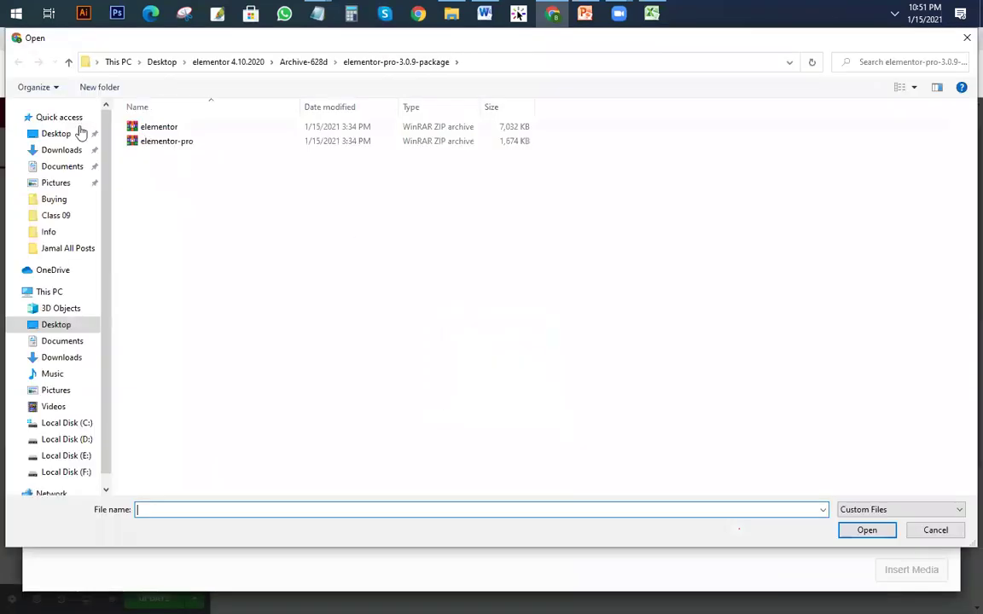
{"action": "left_click", "coordinate": [56, 134]}
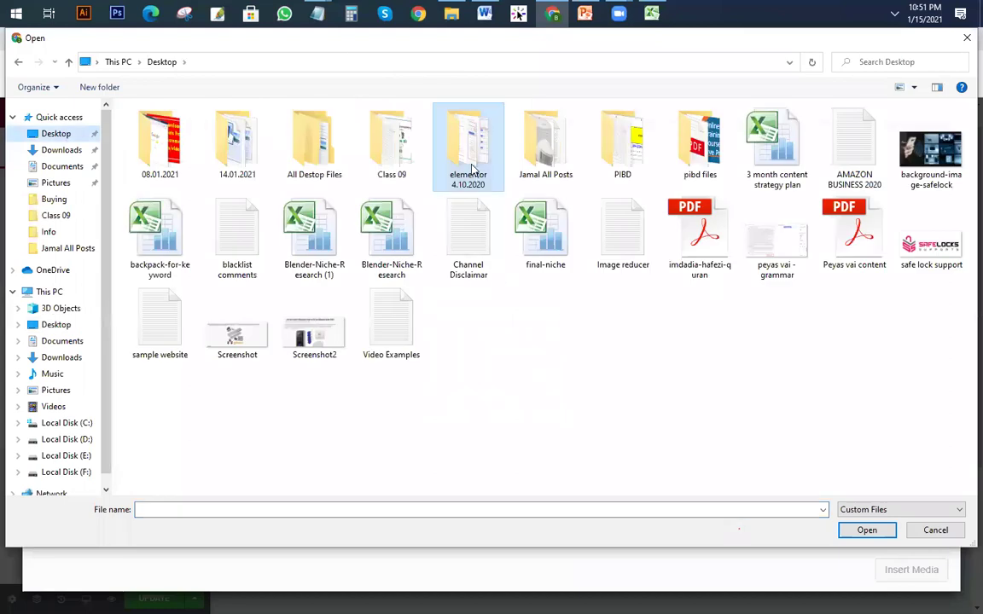
{"action": "double_click", "coordinate": [539, 143]}
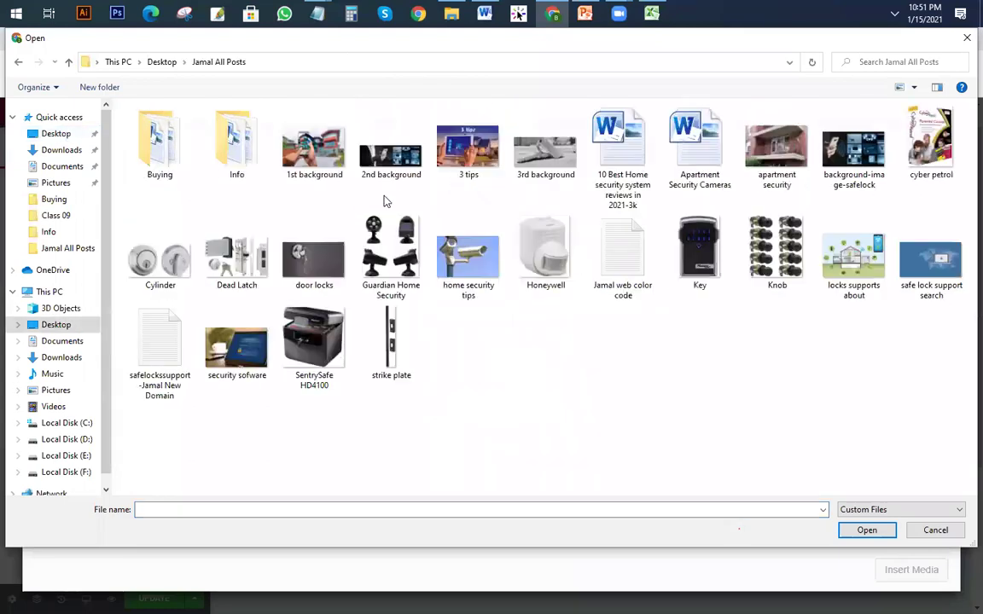
{"action": "left_click", "coordinate": [467, 256]}
{"action": "left_click", "coordinate": [866, 530]}
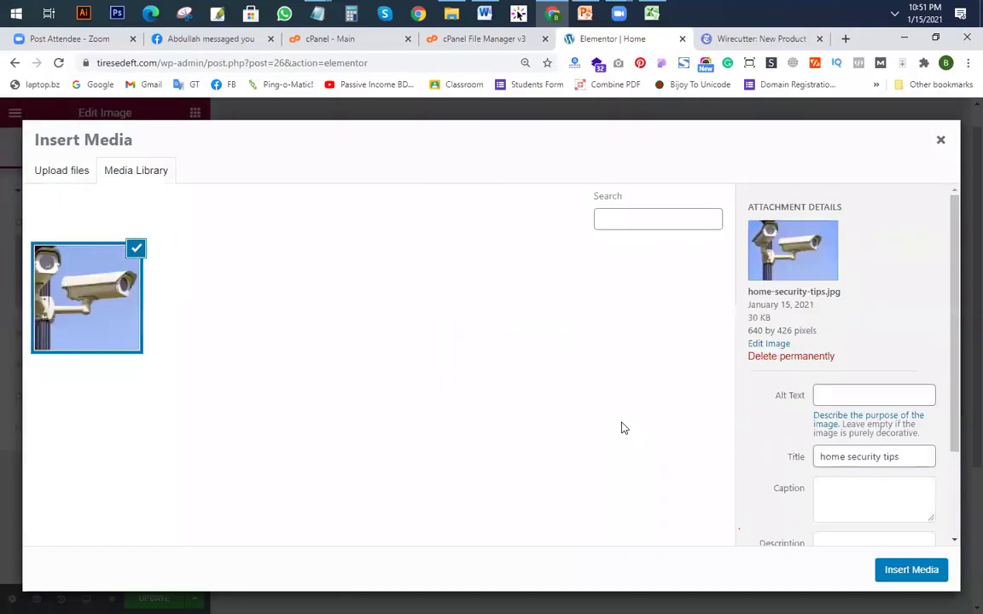
{"action": "left_click", "coordinate": [919, 572]}
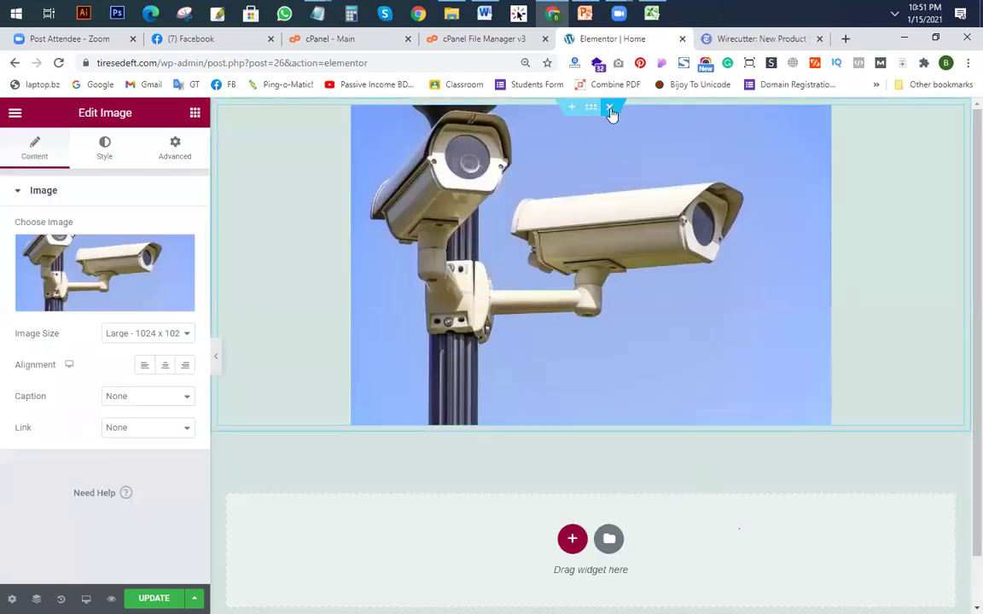
{"action": "key", "text": "Delete"}
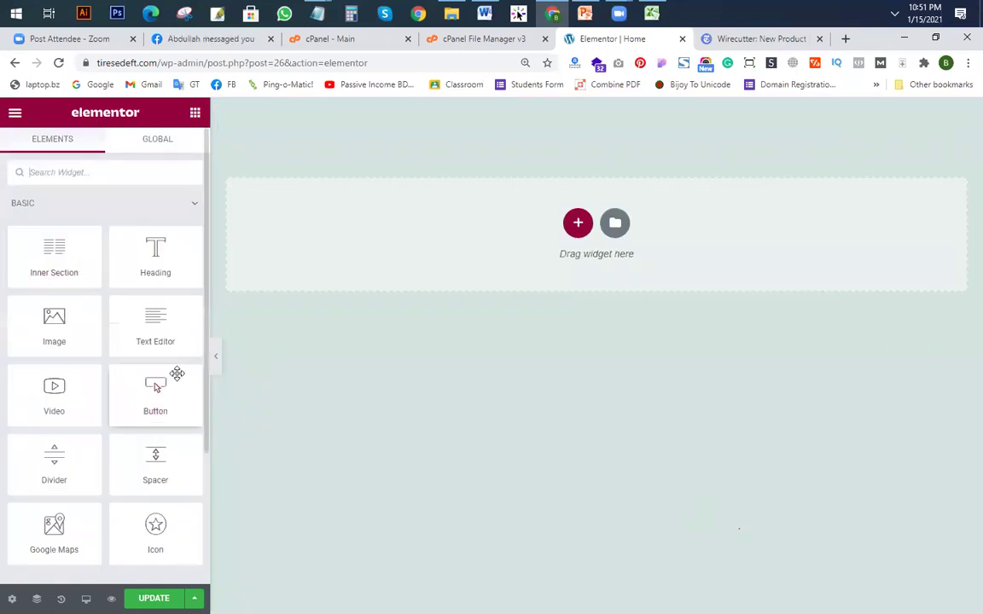
Add a Text Editor block, paste the meeting details copied from Word, then delete it
{"action": "left_click_drag", "start_coordinate": [201, 324], "coordinate": [561, 250]}
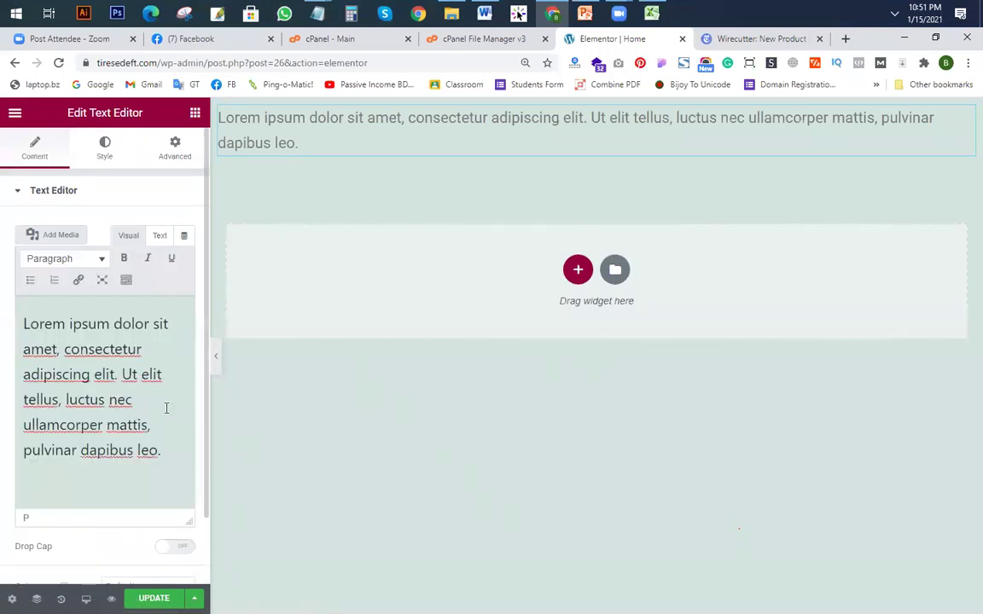
{"action": "left_click", "coordinate": [484, 13]}
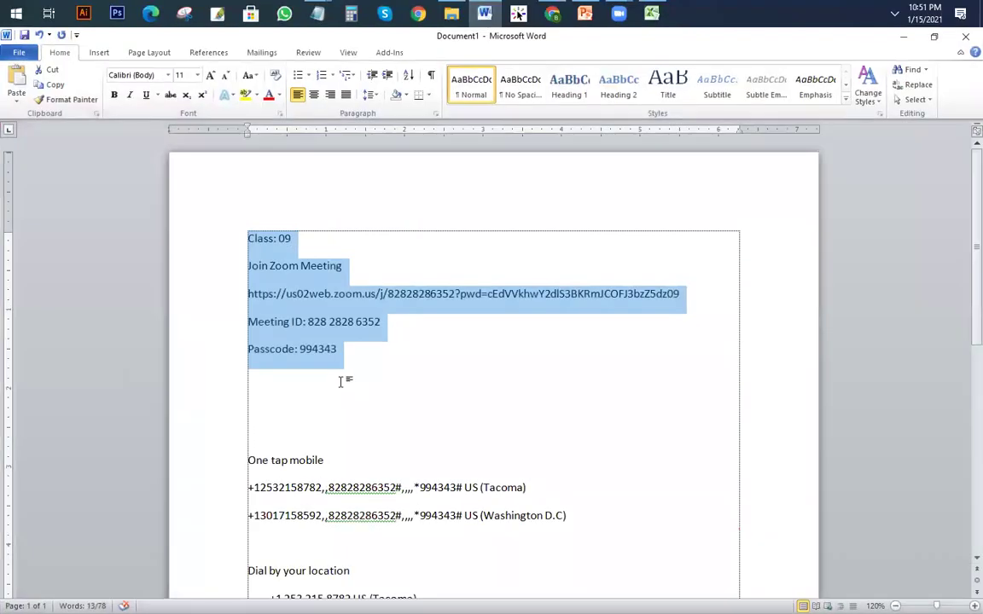
{"action": "key", "text": "alt+Tab"}
{"action": "left_click_drag", "start_coordinate": [160, 450], "coordinate": [2, 283]}
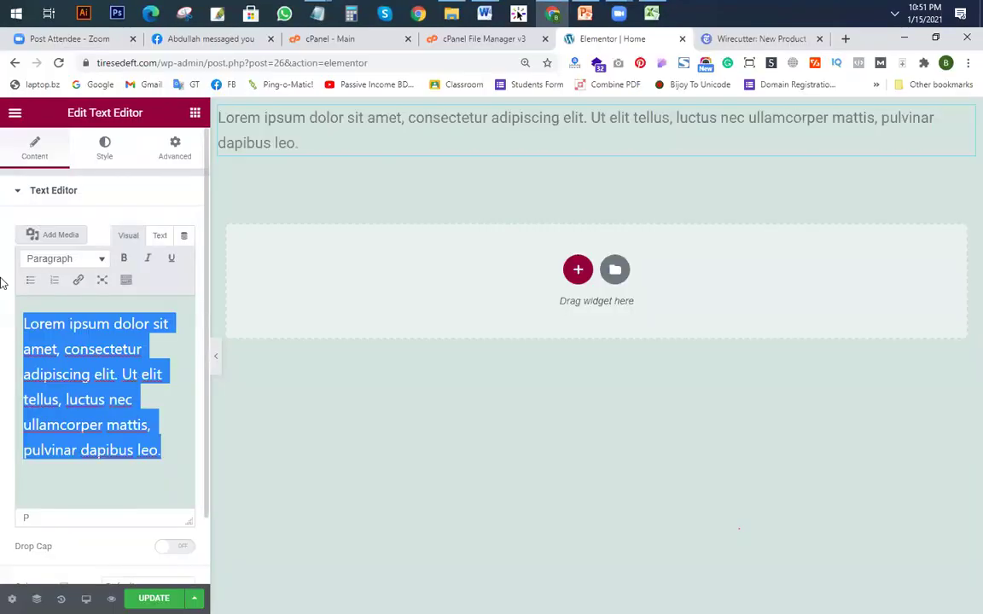
{"action": "key", "text": "ctrl+v"}
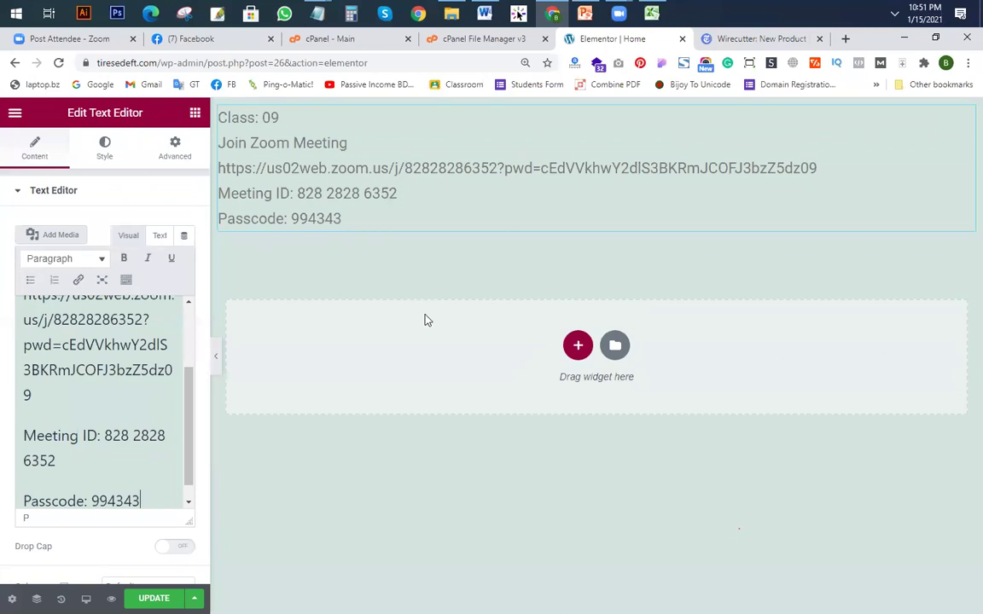
{"action": "left_click", "coordinate": [617, 109]}
Drag a Video widget onto the empty Home page
{"action": "scroll", "coordinate": [94, 393], "scroll_direction": "down", "scroll_amount": 1}
{"action": "scroll", "coordinate": [89, 384], "scroll_direction": "up", "scroll_amount": 1}
{"action": "left_click_drag", "start_coordinate": [90, 384], "coordinate": [818, 389]}
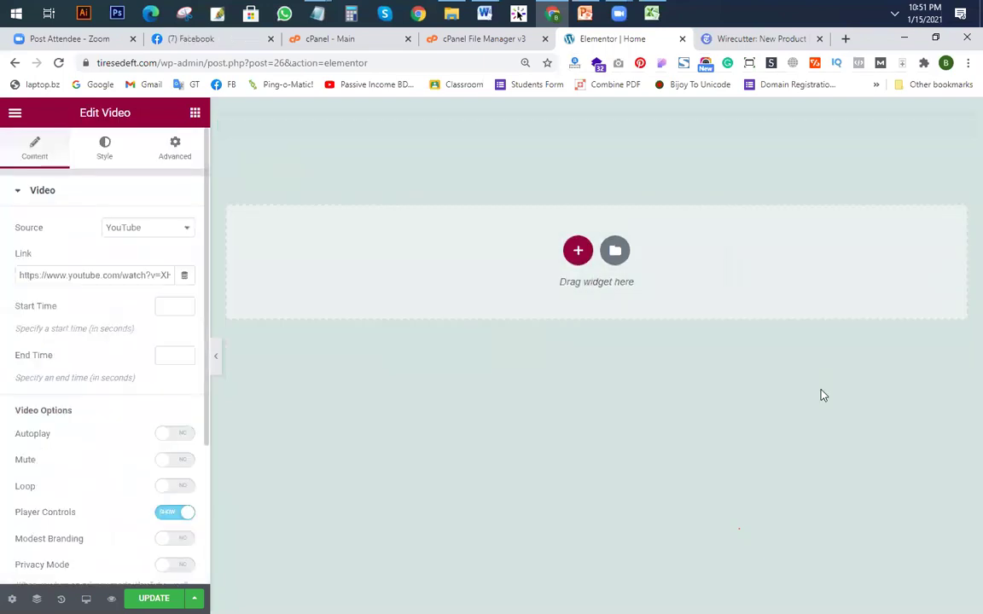
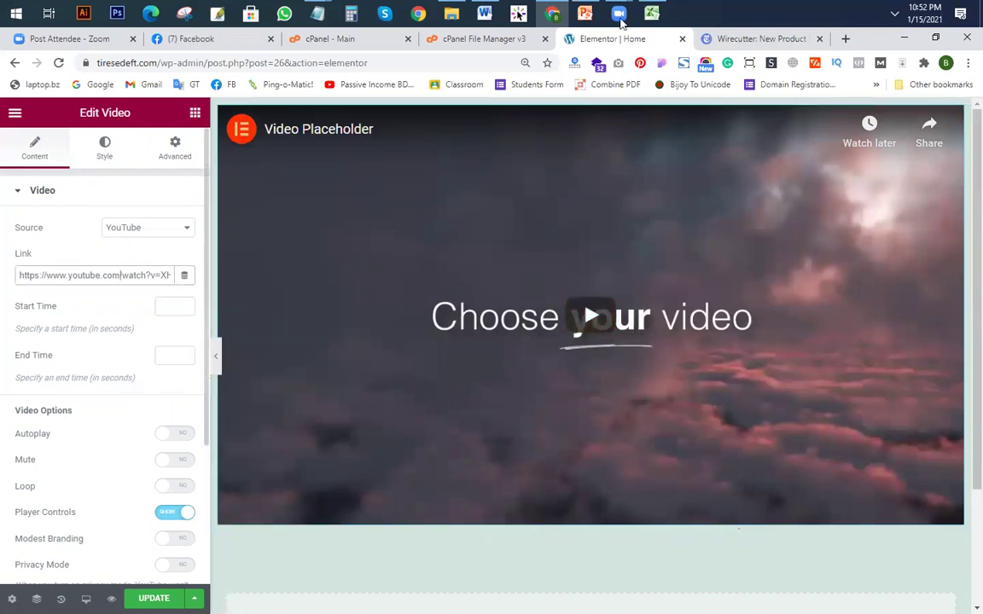
Copy the Passive Income BD YouTube channel address from a new browser tab
{"action": "left_click", "coordinate": [845, 39]}
{"action": "left_click", "coordinate": [376, 86]}
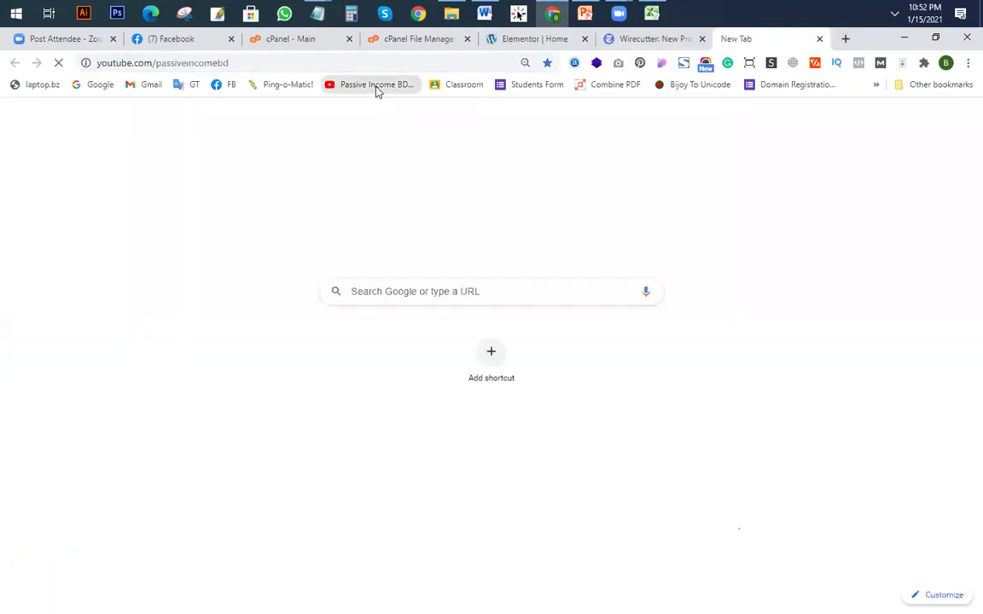
{"action": "left_click", "coordinate": [267, 62]}
{"action": "key", "text": "ctrl+c"}
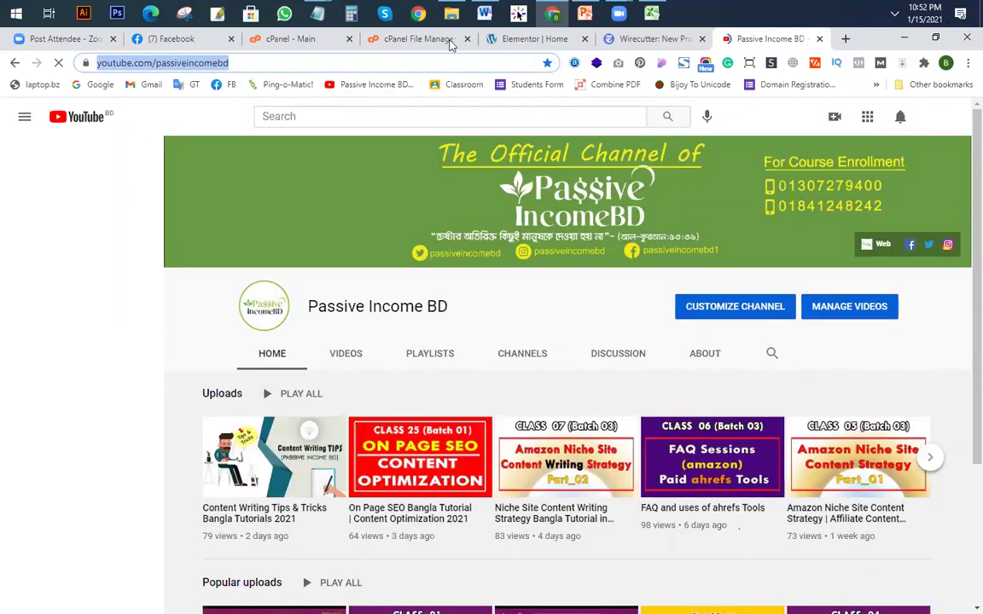
{"action": "left_click", "coordinate": [638, 38]}
{"action": "left_click", "coordinate": [531, 39]}
Replace the Video widget's Link with the copied channel address
{"action": "left_click", "coordinate": [100, 273]}
{"action": "key", "text": "ctrl+a"}
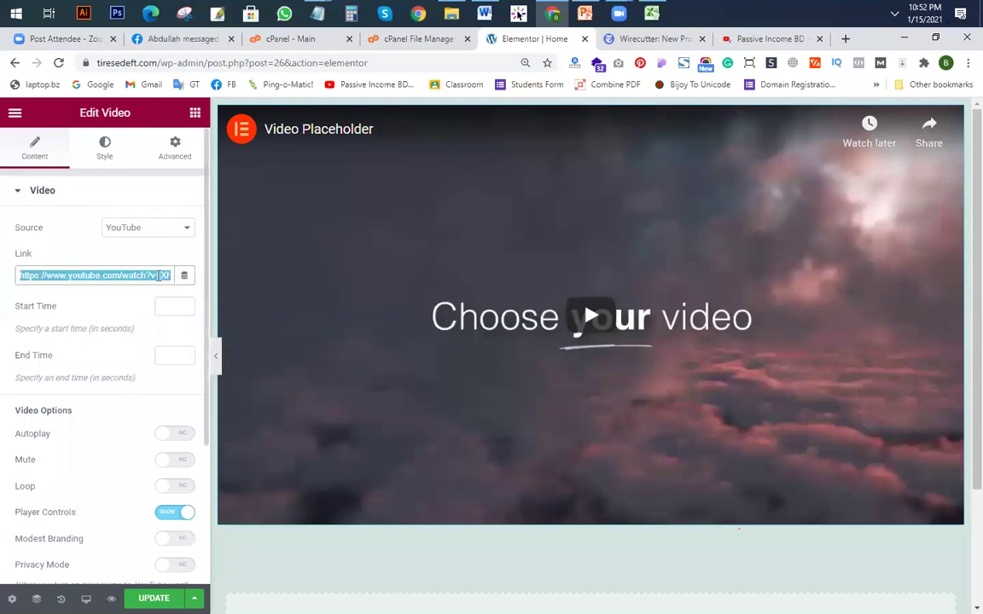
{"action": "key", "text": "BackSpace"}
{"action": "key", "text": "ctrl+v"}
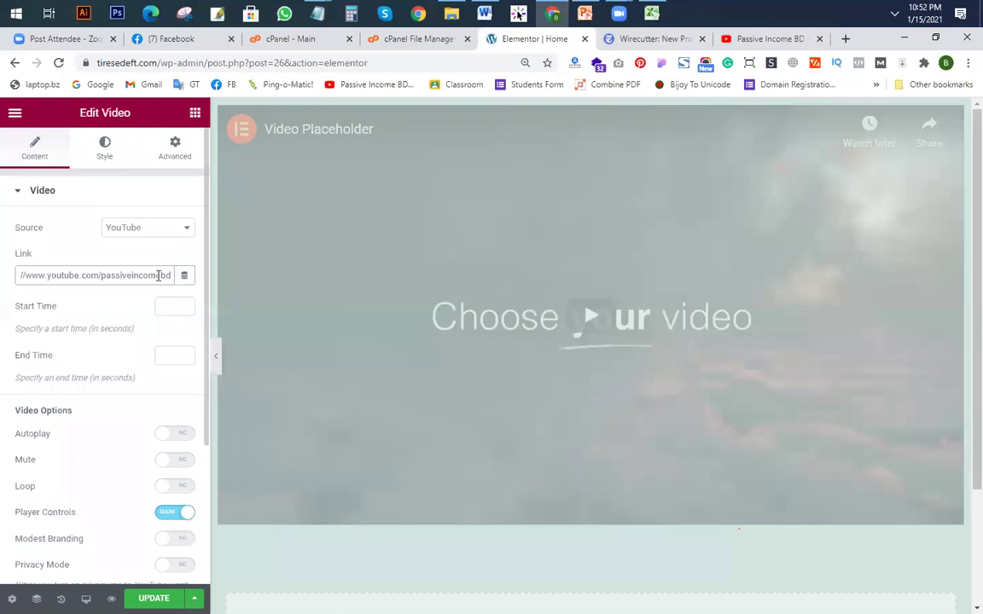
{"action": "left_click", "coordinate": [467, 552]}
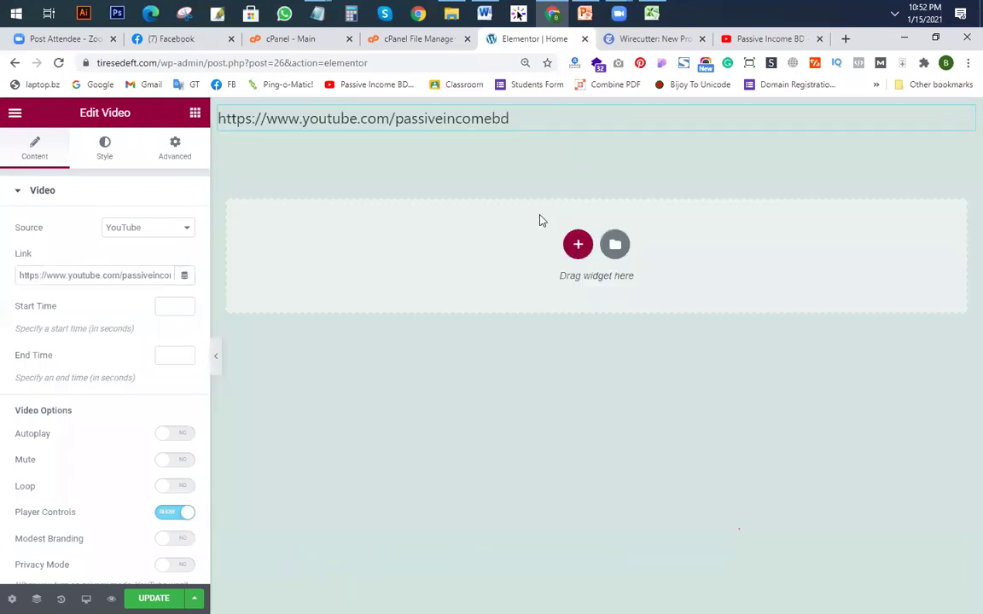
Check the Link's Dynamic Tags list and keep YouTube as the video Source
{"action": "left_click", "coordinate": [184, 277]}
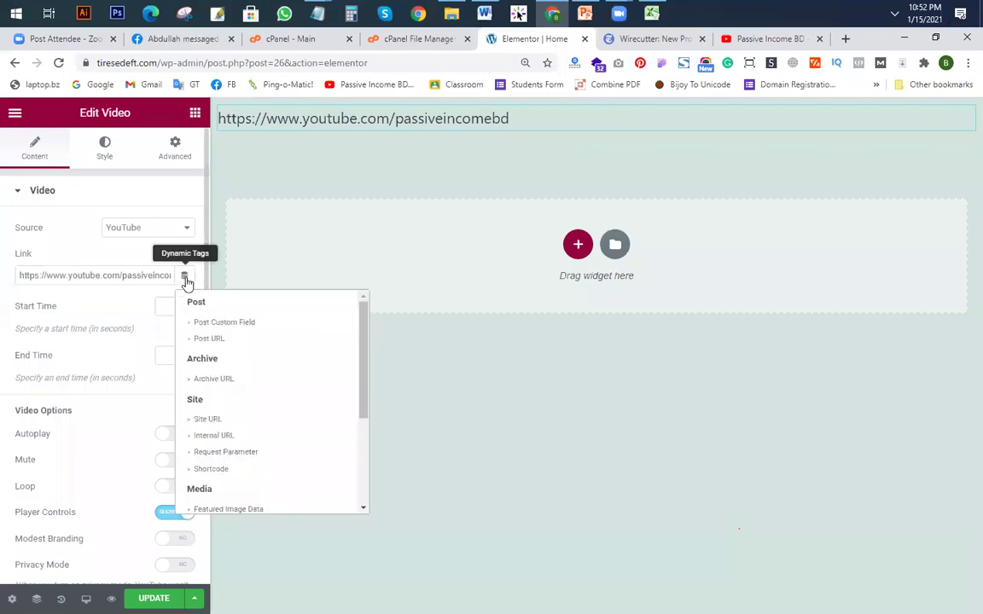
{"action": "left_click", "coordinate": [141, 304]}
{"action": "left_click", "coordinate": [179, 235]}
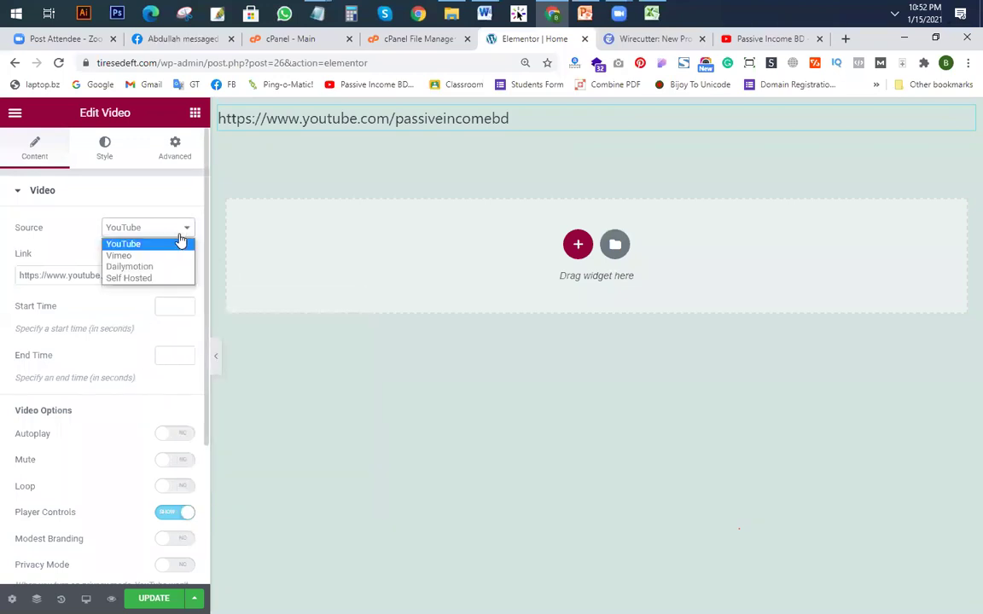
{"action": "left_click", "coordinate": [92, 351]}
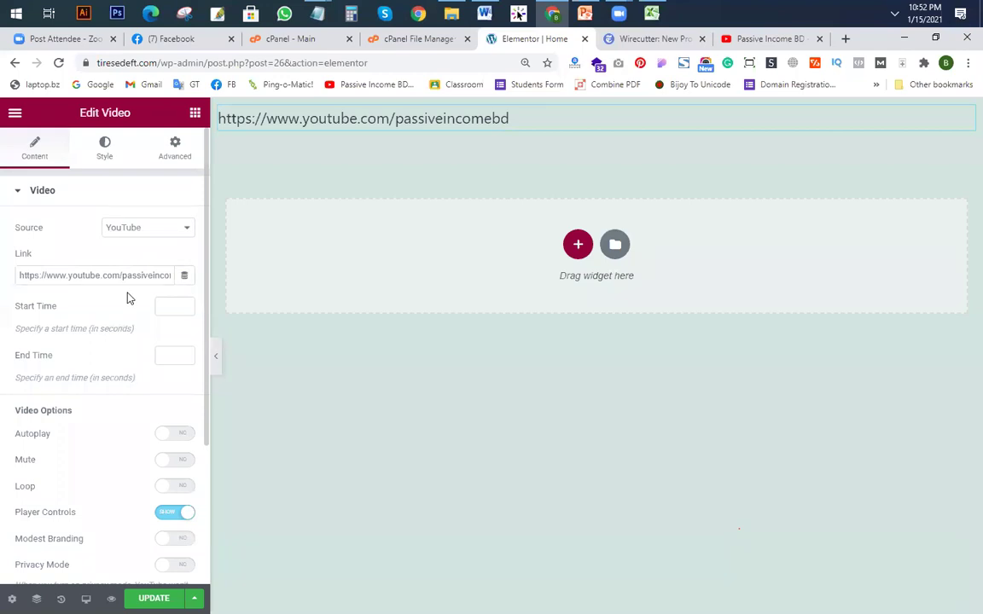
{"action": "left_click", "coordinate": [185, 275]}
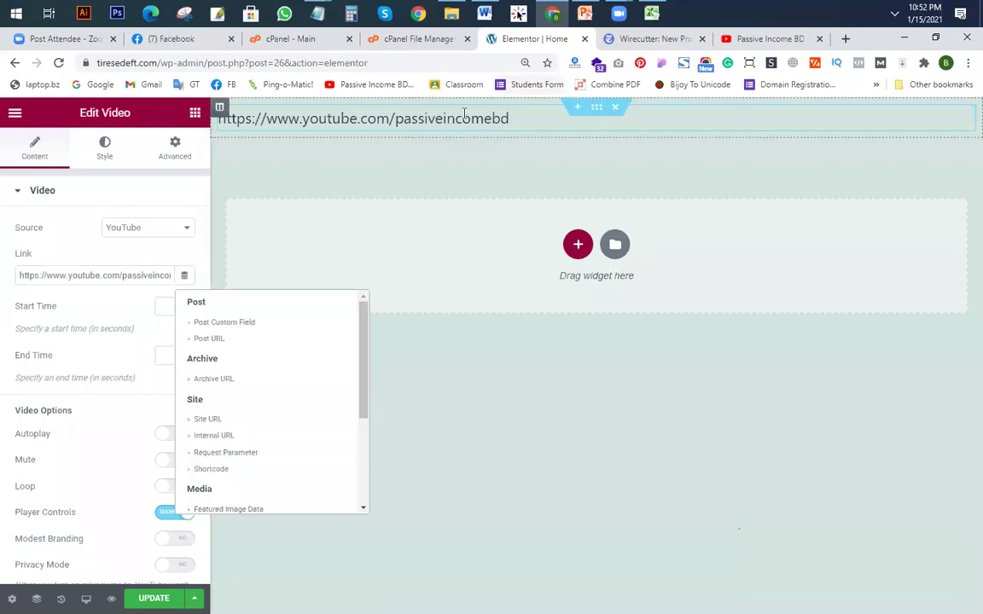
Copy the web address of the channel's newest video
{"action": "left_click", "coordinate": [768, 38]}
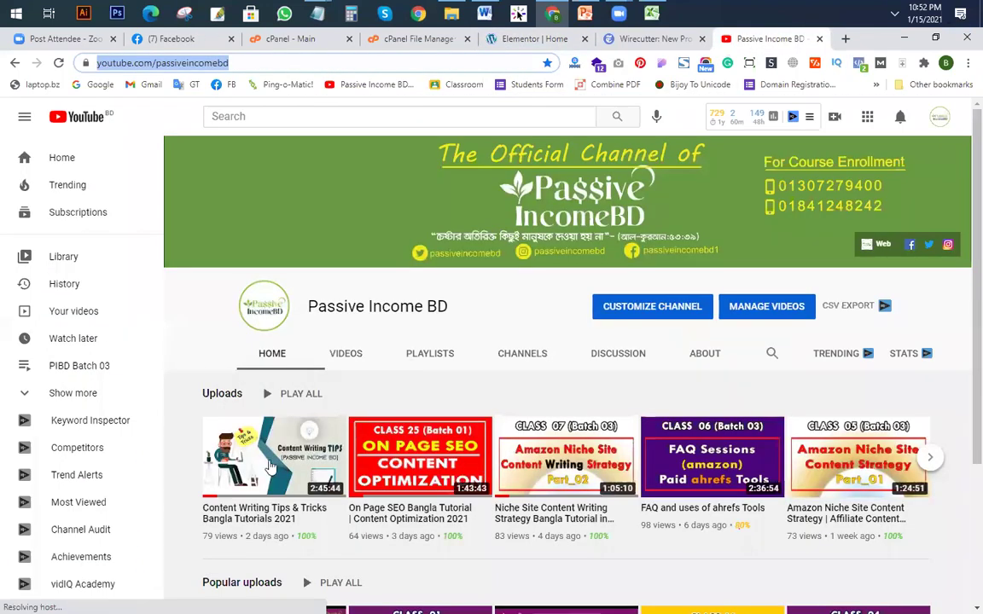
{"action": "left_click", "coordinate": [269, 464]}
{"action": "left_click", "coordinate": [323, 62]}
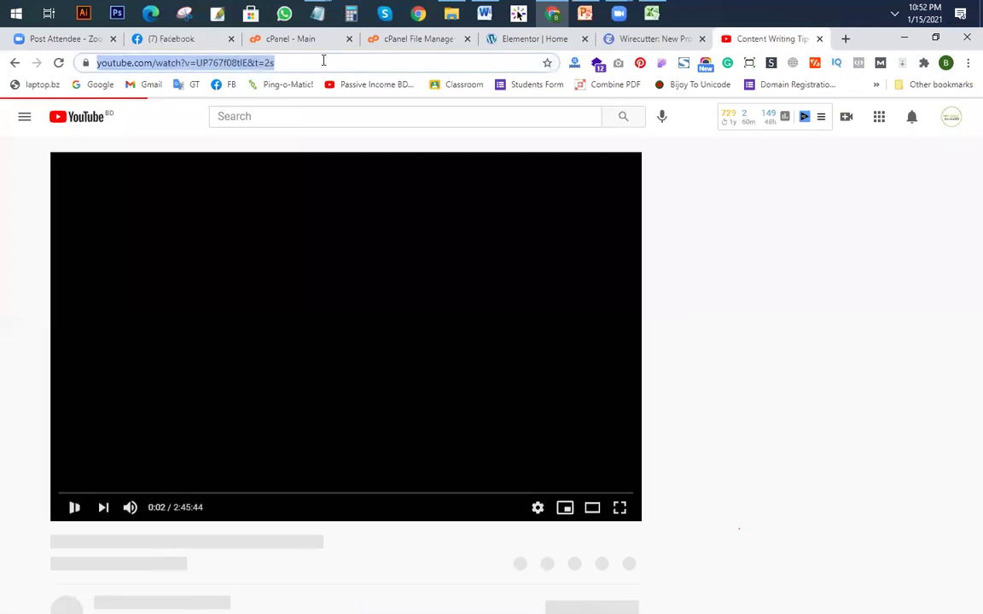
{"action": "left_click", "coordinate": [537, 39]}
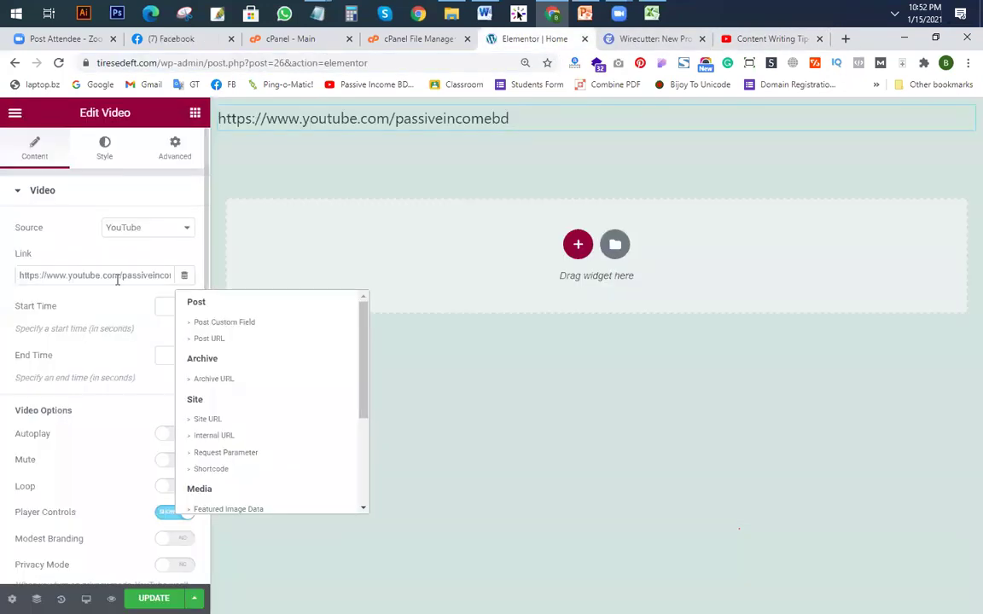
Paste the Content Writing Tips video URL into Link and close the YouTube tab
{"action": "triple_click", "coordinate": [117, 275]}
{"action": "type", "text": "https://www.youtube.com/watch?v=UP767f08tIE&t=2s"}
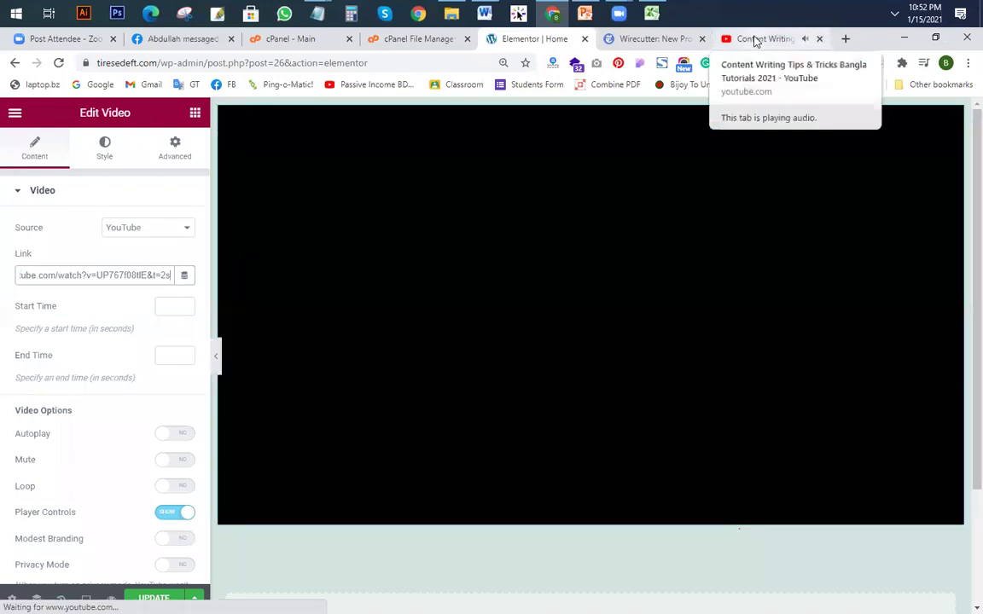
{"action": "left_click", "coordinate": [754, 40]}
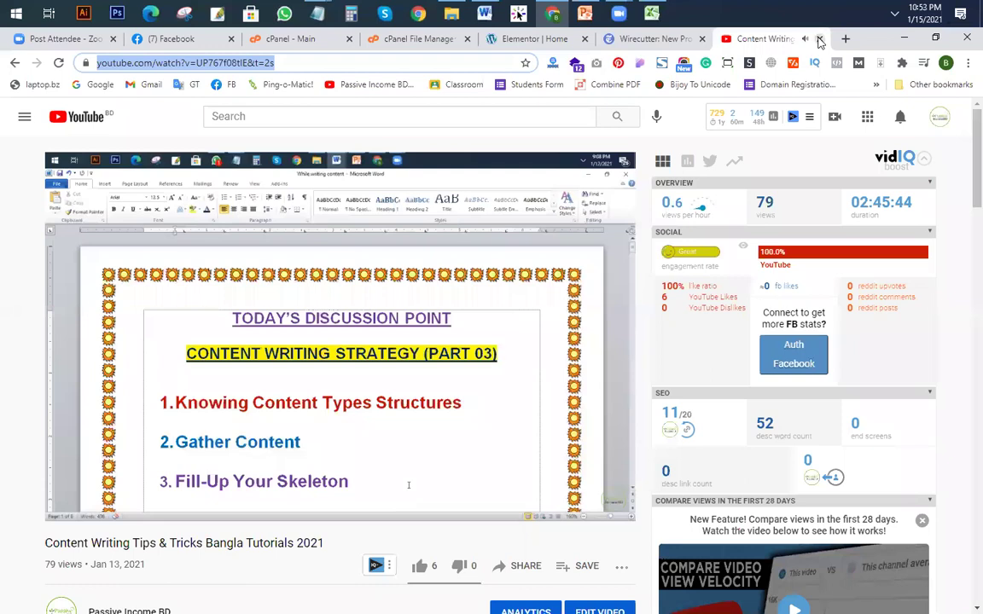
{"action": "left_click", "coordinate": [819, 39]}
{"action": "left_click", "coordinate": [623, 38]}
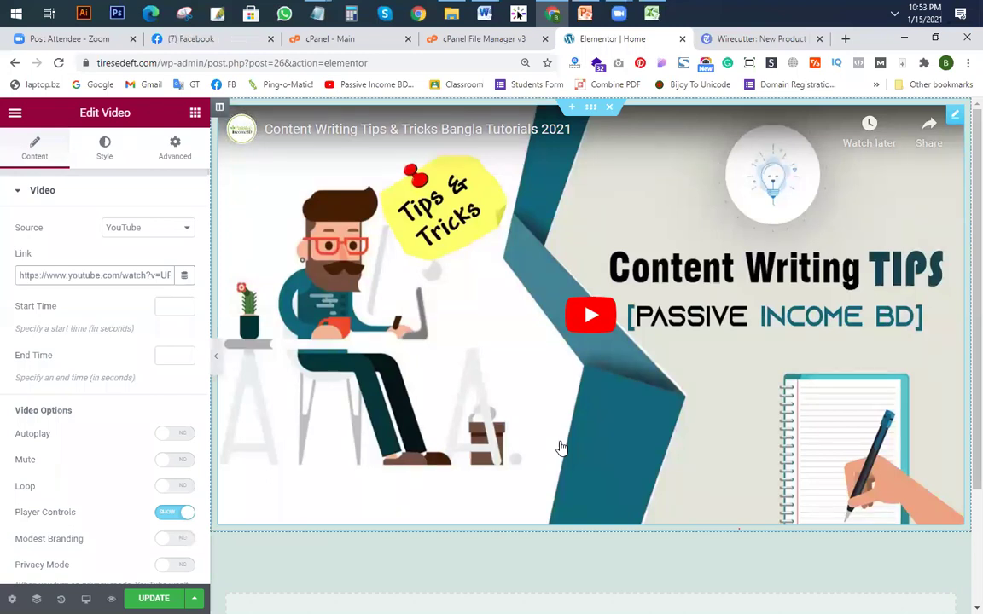
Delete the Video widget from the page
{"action": "scroll", "coordinate": [192, 372], "scroll_direction": "down", "scroll_amount": 3}
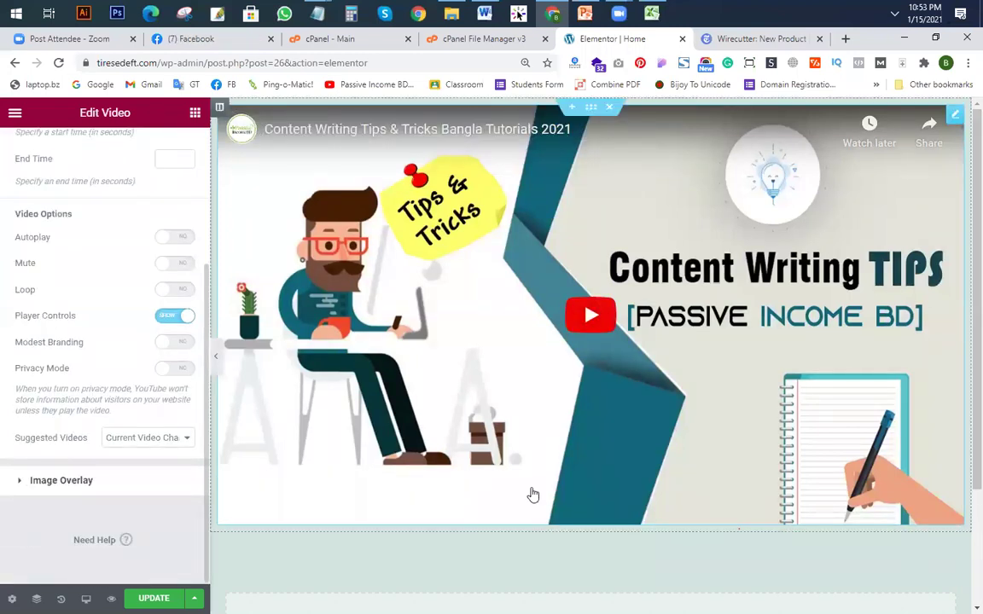
{"action": "scroll", "coordinate": [227, 464], "scroll_direction": "down", "scroll_amount": 2}
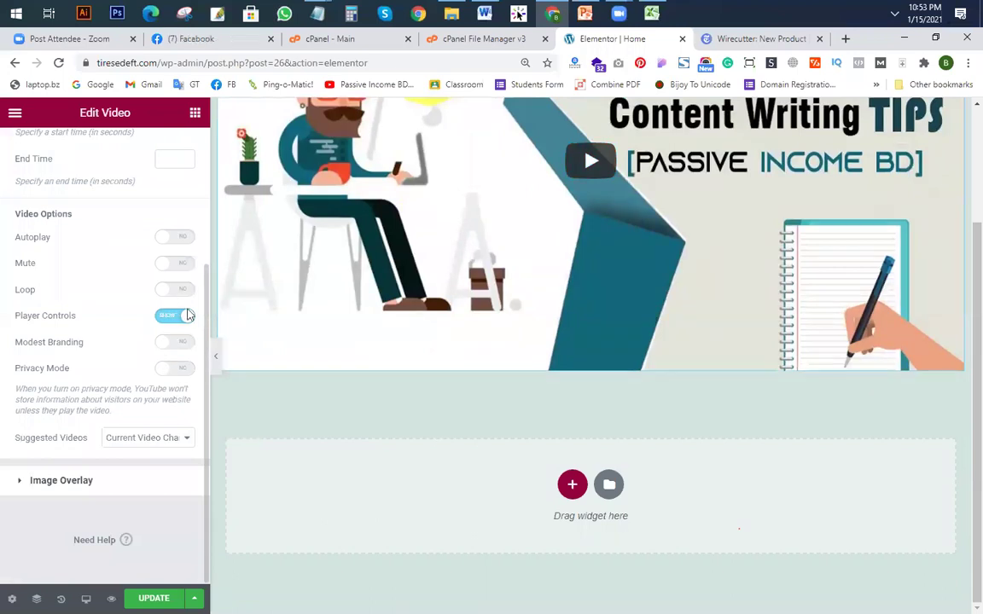
{"action": "scroll", "coordinate": [391, 493], "scroll_direction": "up", "scroll_amount": 2}
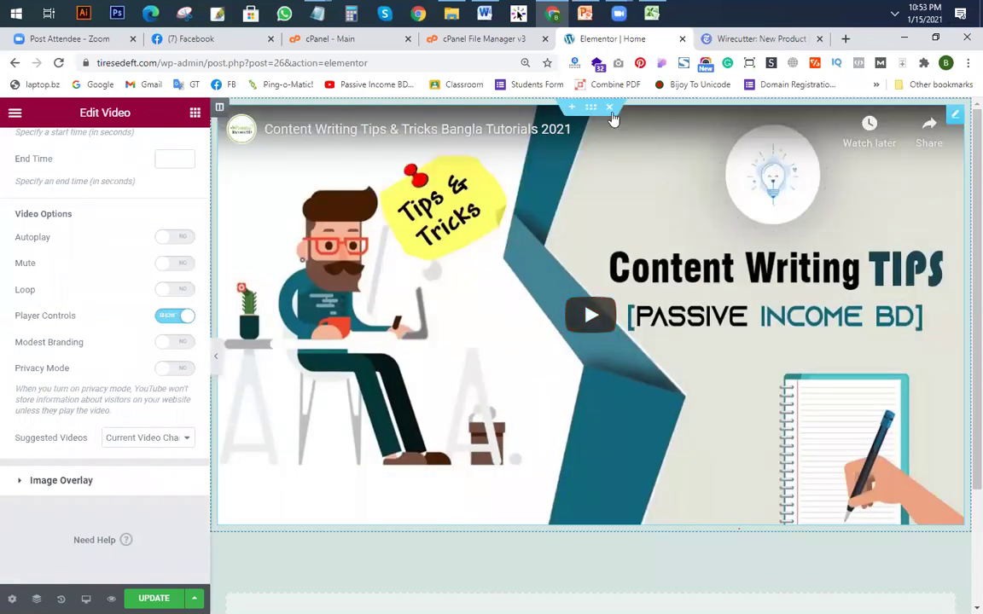
{"action": "left_click", "coordinate": [610, 109]}
{"action": "scroll", "coordinate": [90, 333], "scroll_direction": "down", "scroll_amount": 2}
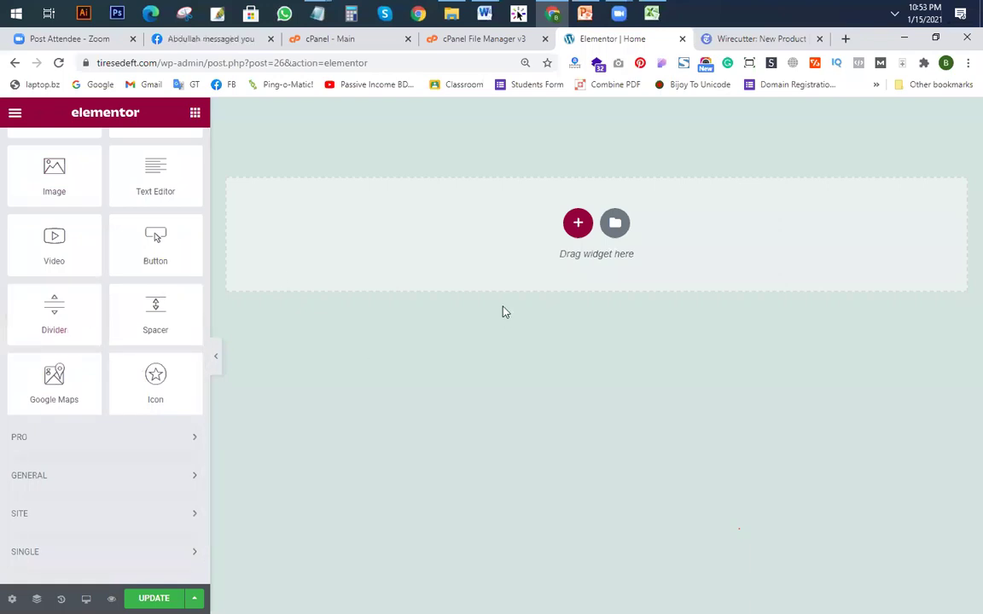
Place a Divider widget at the top of the page, checking the Wirecutter page for reference
{"action": "left_click_drag", "start_coordinate": [38, 308], "coordinate": [627, 248]}
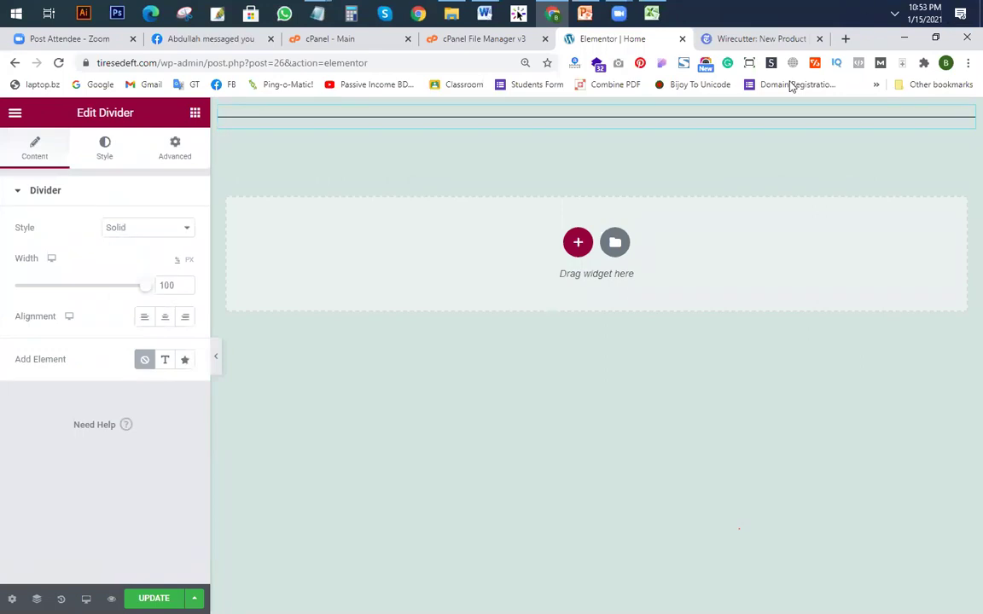
{"action": "left_click", "coordinate": [751, 38]}
{"action": "scroll", "coordinate": [563, 256], "scroll_direction": "down", "scroll_amount": 3}
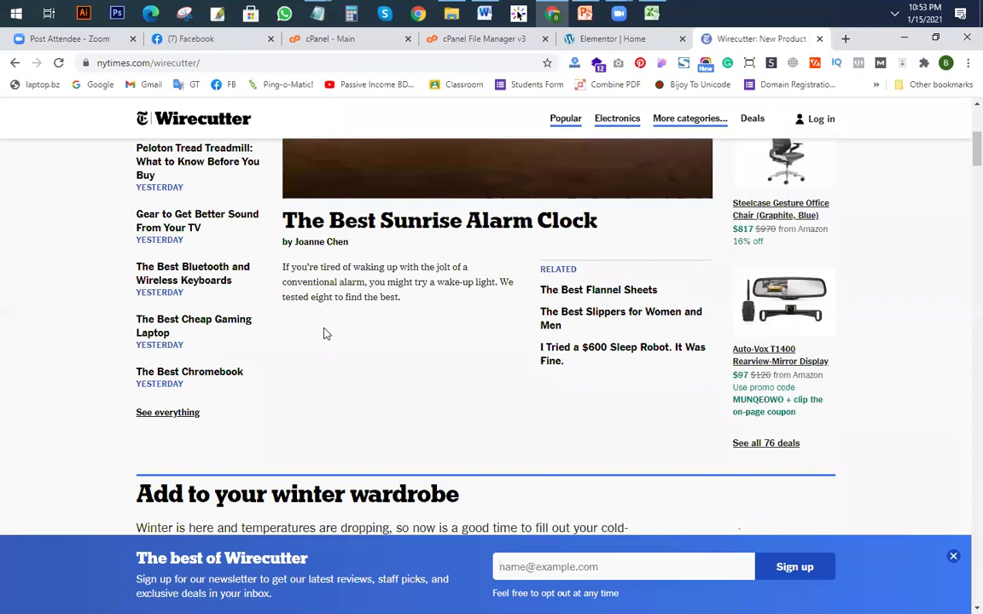
{"action": "scroll", "coordinate": [474, 343], "scroll_direction": "down", "scroll_amount": 2}
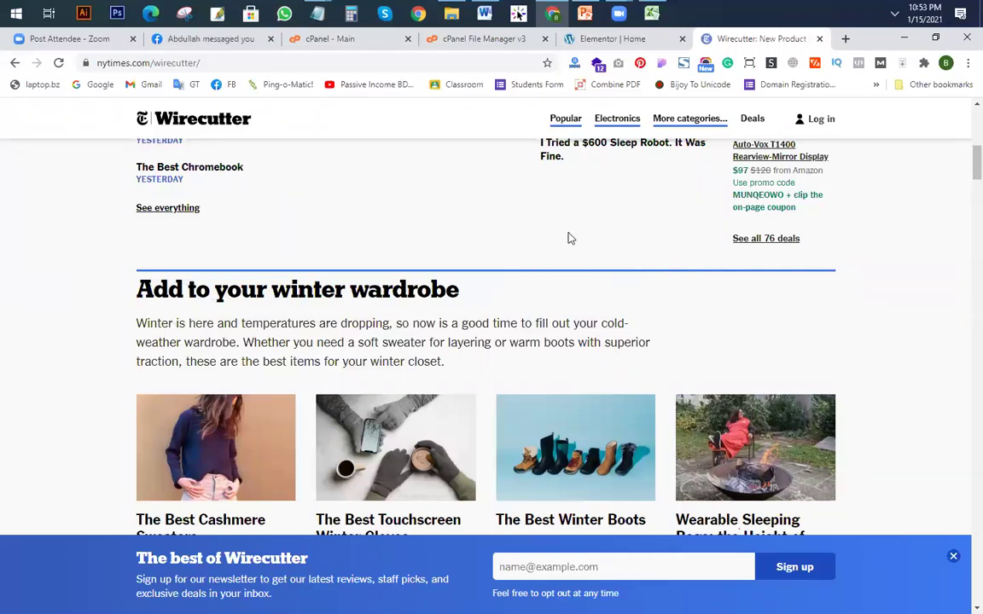
{"action": "left_click", "coordinate": [630, 39]}
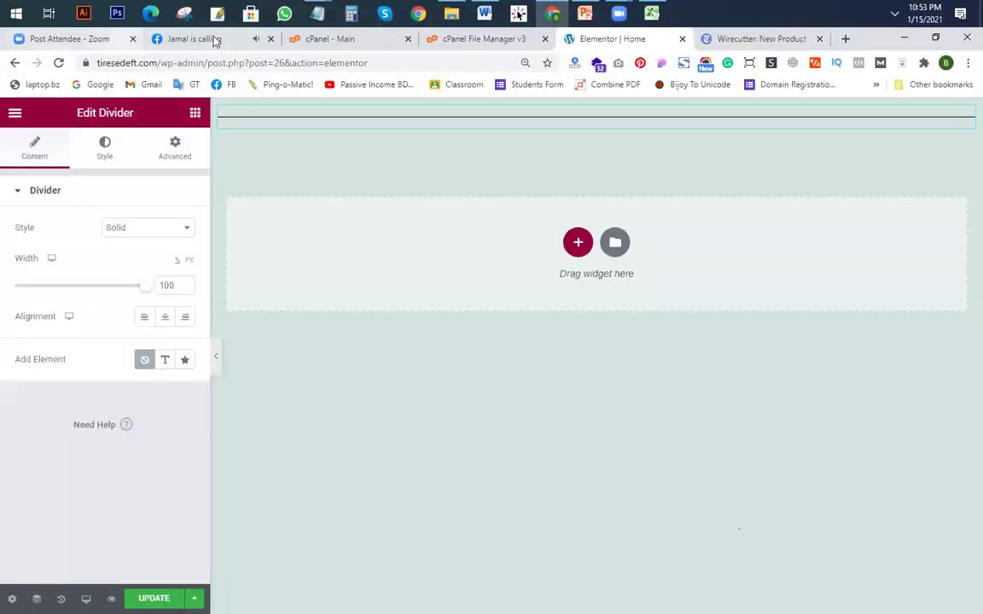
Add a Heading widget directly beneath the divider
{"action": "left_click", "coordinate": [209, 39]}
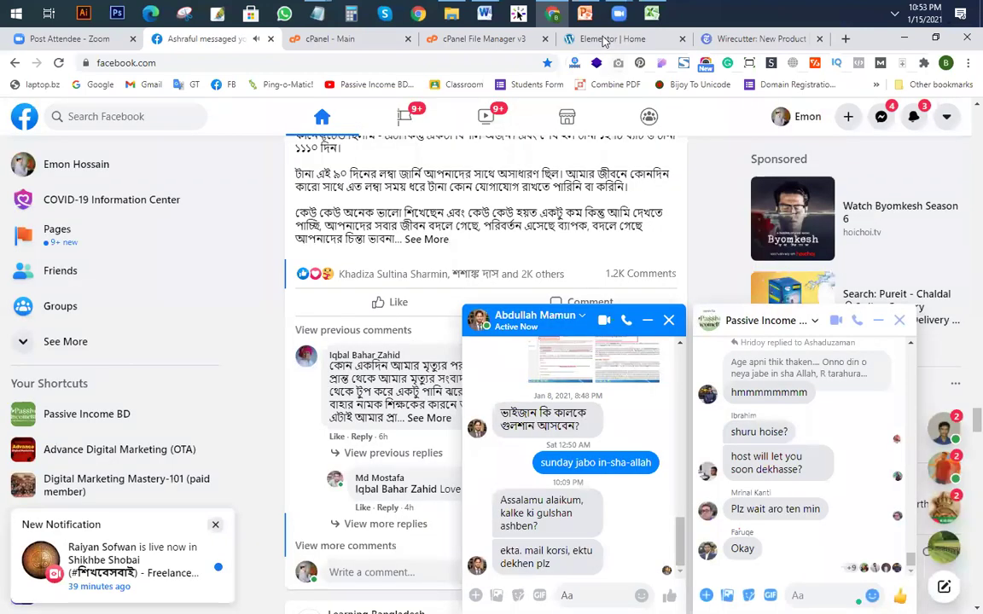
{"action": "left_click", "coordinate": [563, 39]}
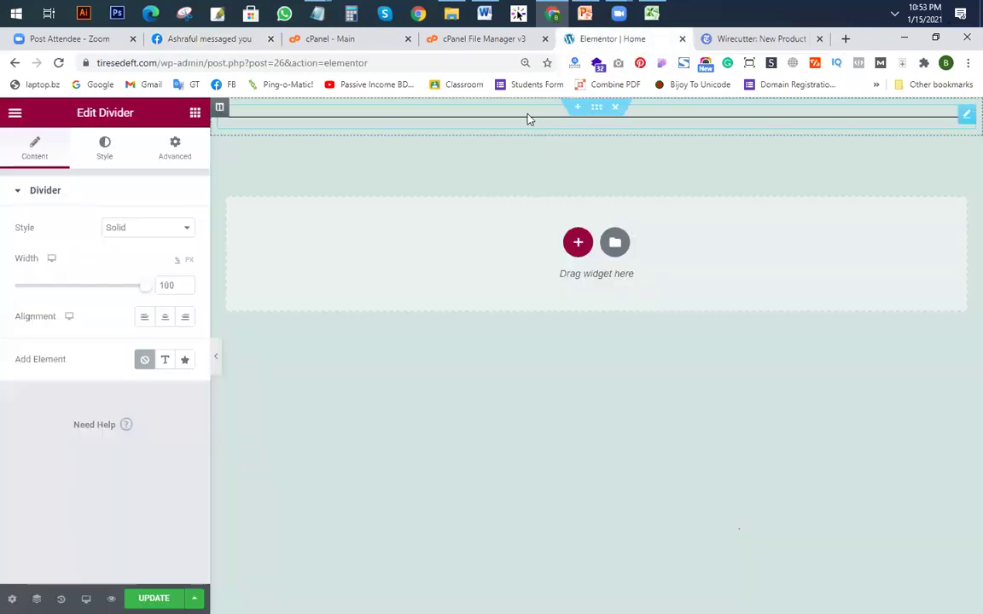
{"action": "left_click", "coordinate": [194, 114]}
{"action": "left_click_drag", "start_coordinate": [155, 256], "coordinate": [550, 121]}
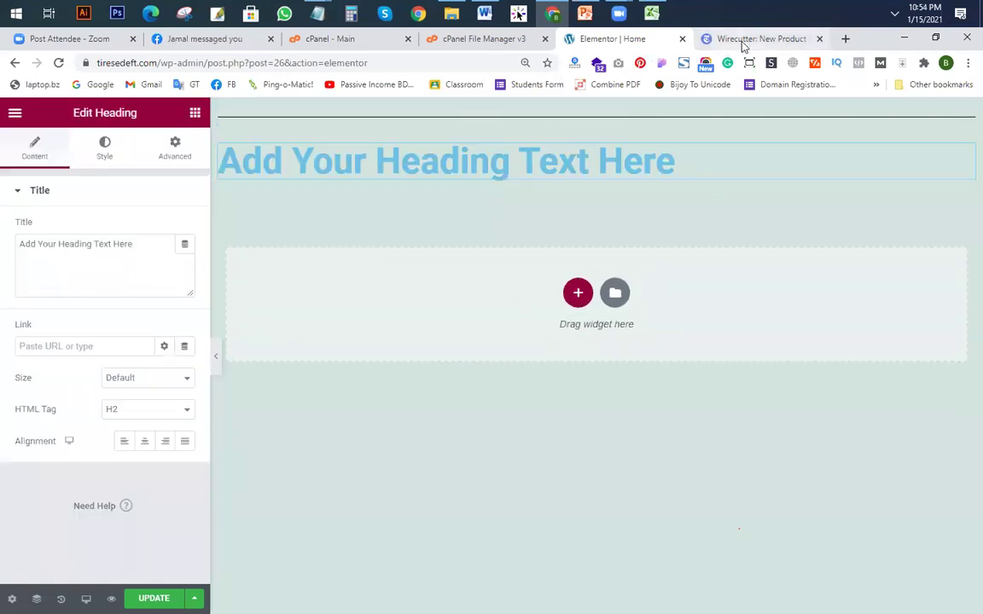
Copy 'Add to your winter wardrobe' from Wirecutter and paste it as the heading title
{"action": "left_click", "coordinate": [741, 39]}
{"action": "left_click_drag", "start_coordinate": [461, 290], "coordinate": [133, 287]}
{"action": "key", "text": "ctrl+c"}
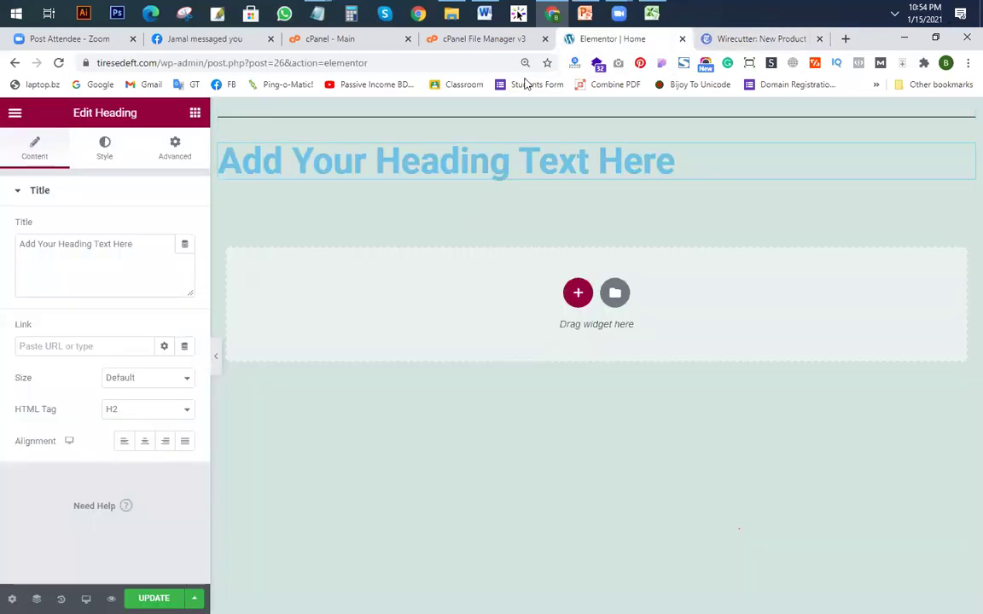
{"action": "left_click", "coordinate": [597, 38]}
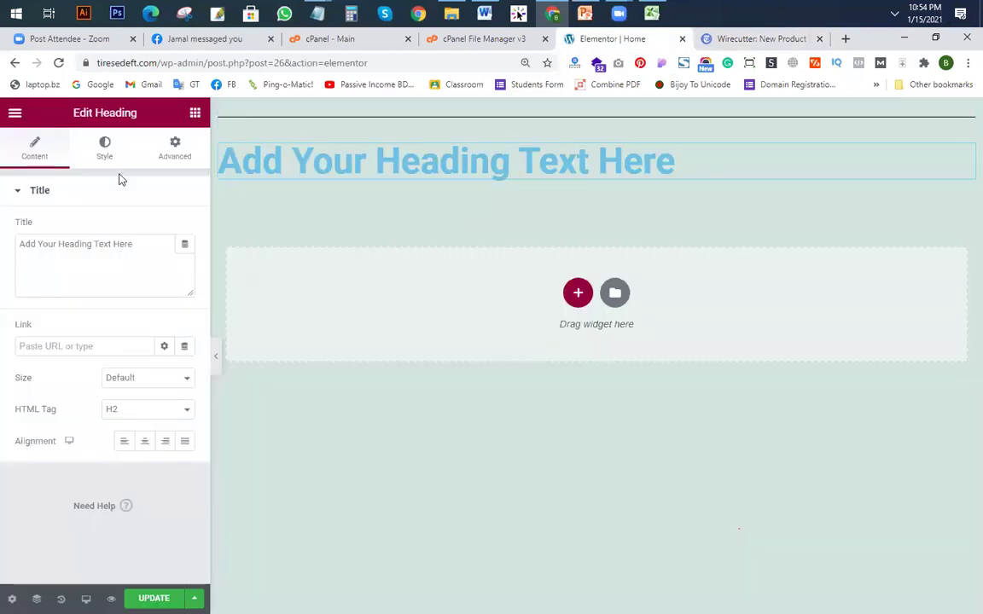
{"action": "triple_click", "coordinate": [144, 243]}
{"action": "key", "text": "ctrl+v"}
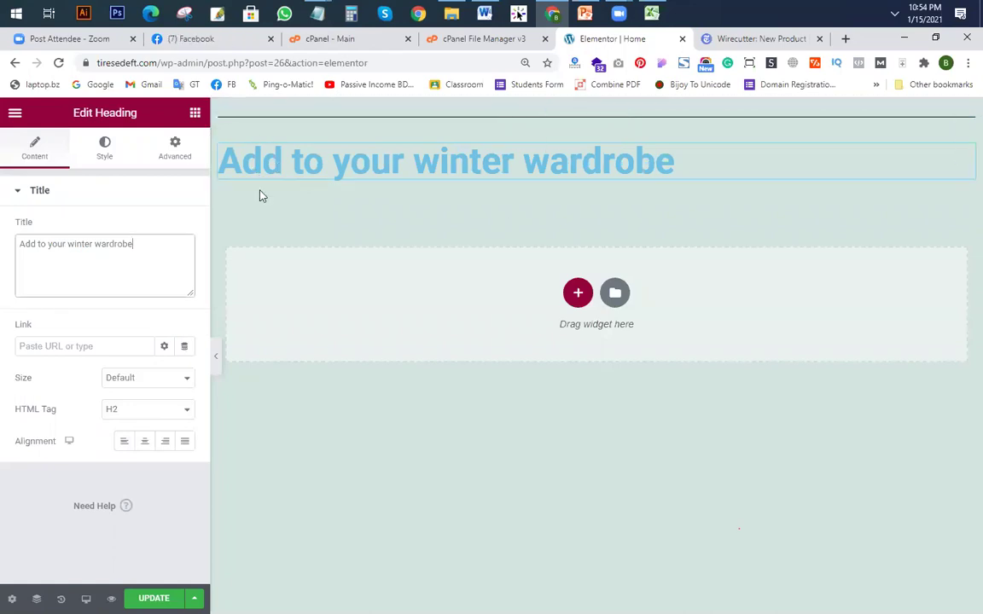
Preview the page, then insert a 50 px Spacer between the divider and heading
{"action": "left_click", "coordinate": [215, 359]}
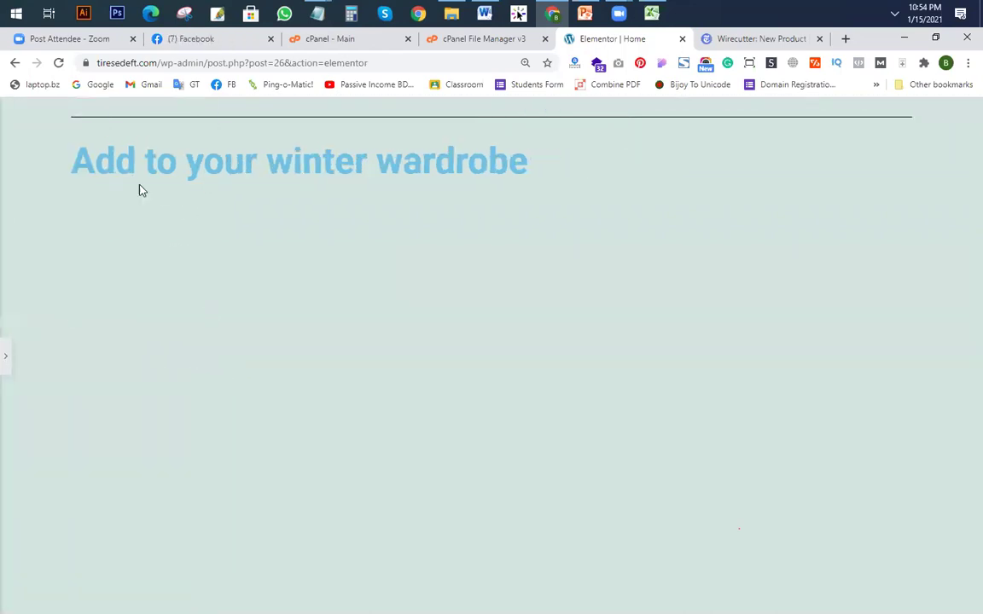
{"action": "left_click", "coordinate": [5, 359]}
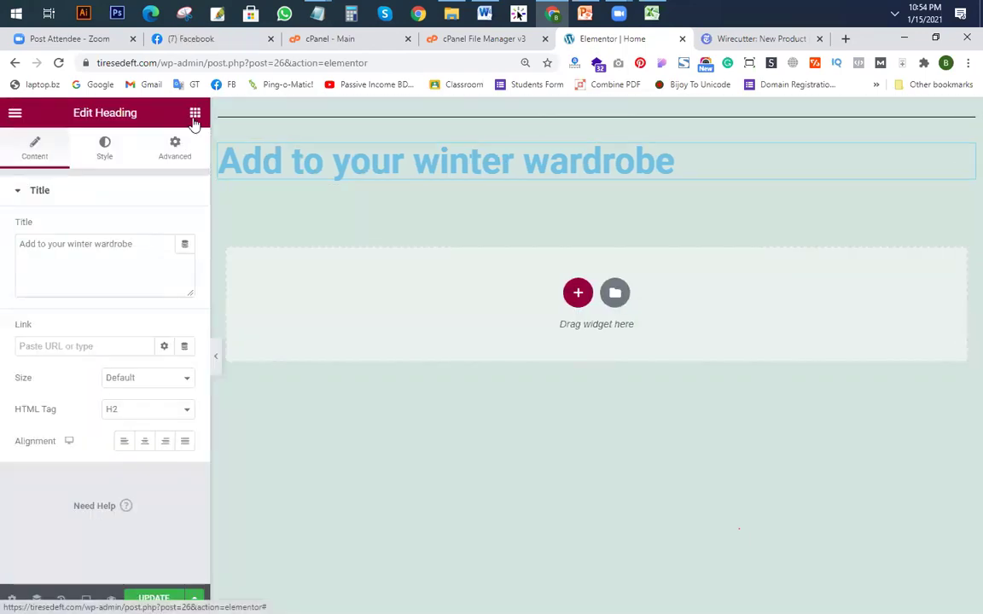
{"action": "left_click", "coordinate": [195, 114]}
{"action": "left_click_drag", "start_coordinate": [158, 456], "coordinate": [358, 207]}
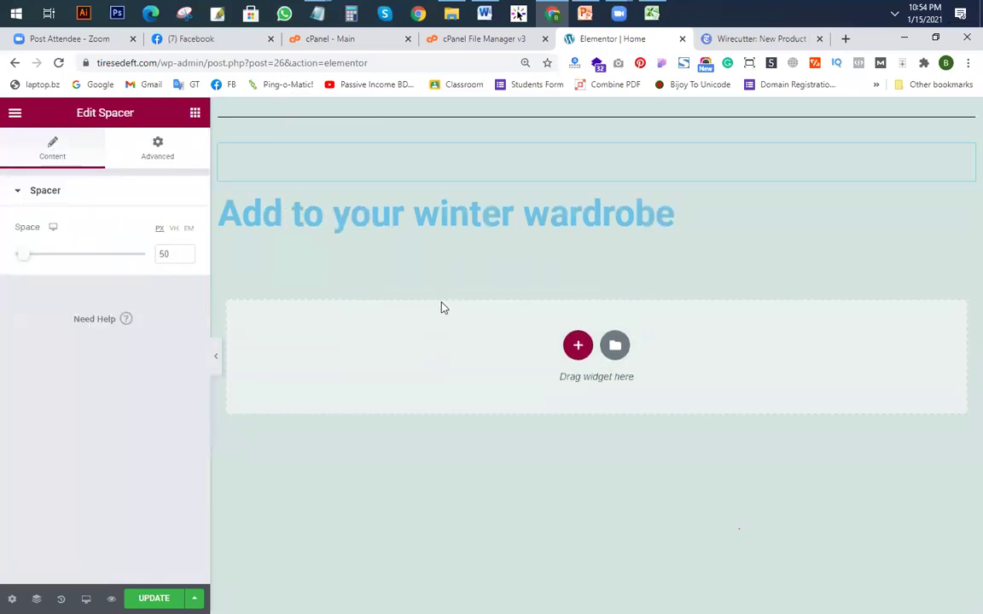
Shrink the spacer to 10 px, then delete it
{"action": "left_click_drag", "start_coordinate": [24, 254], "coordinate": [11, 258]}
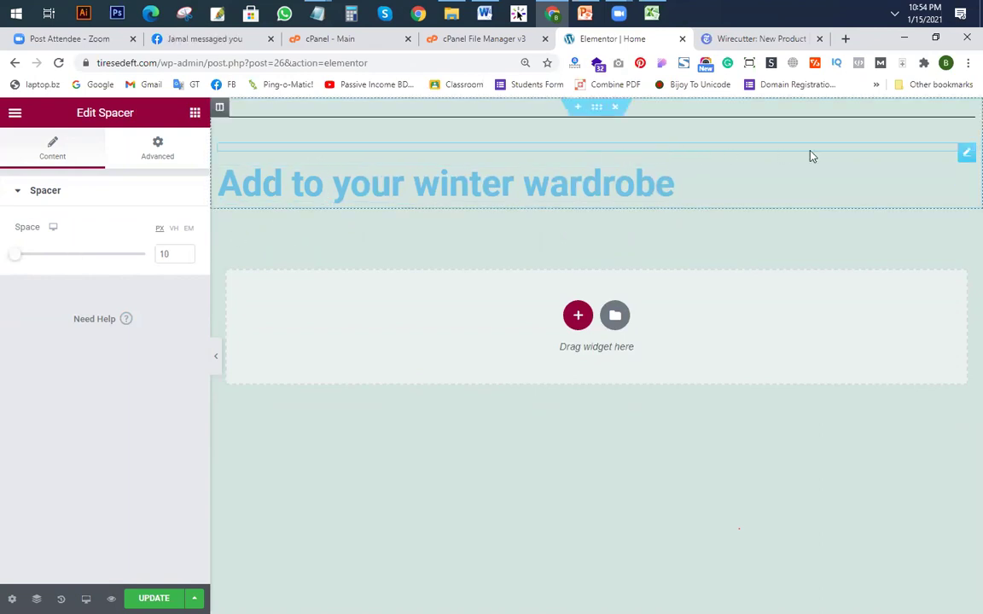
{"action": "right_click", "coordinate": [961, 154]}
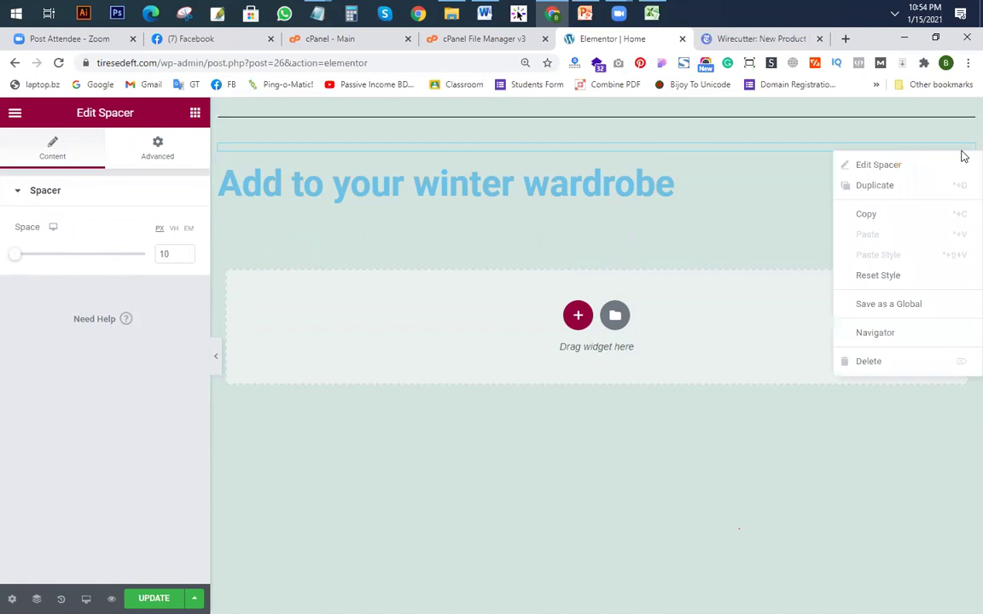
{"action": "left_click", "coordinate": [869, 362]}
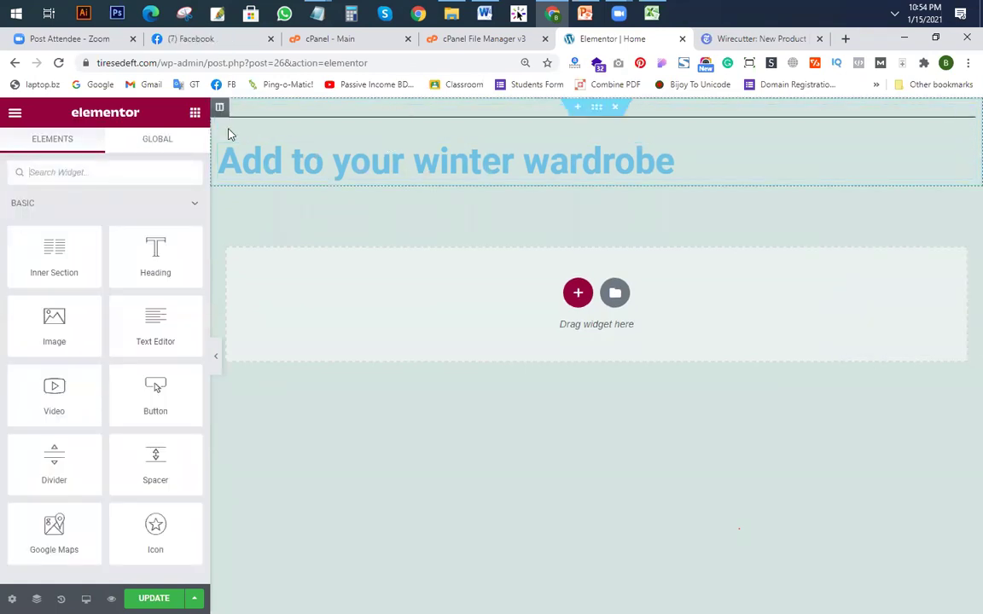
In the heading's Advanced settings, try top padding values 1 and 5, then set 0
{"action": "left_click", "coordinate": [239, 181]}
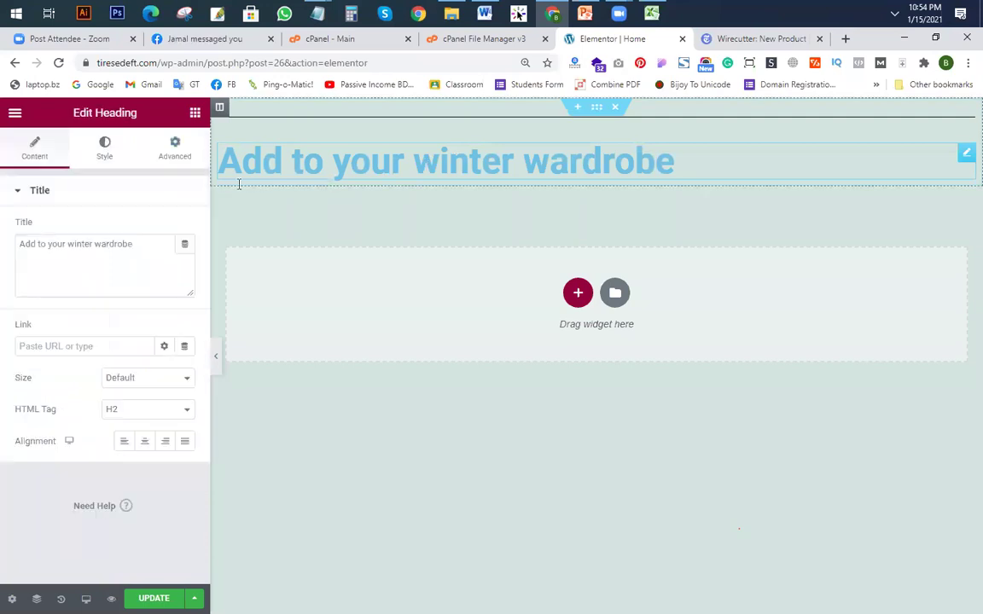
{"action": "left_click", "coordinate": [174, 150]}
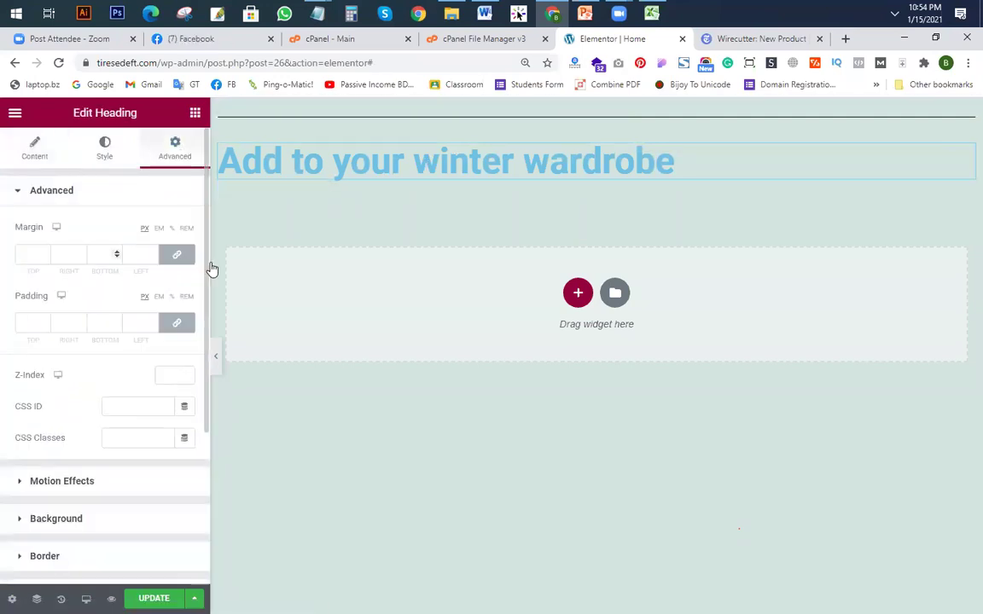
{"action": "left_click", "coordinate": [179, 324]}
{"action": "left_click", "coordinate": [177, 326]}
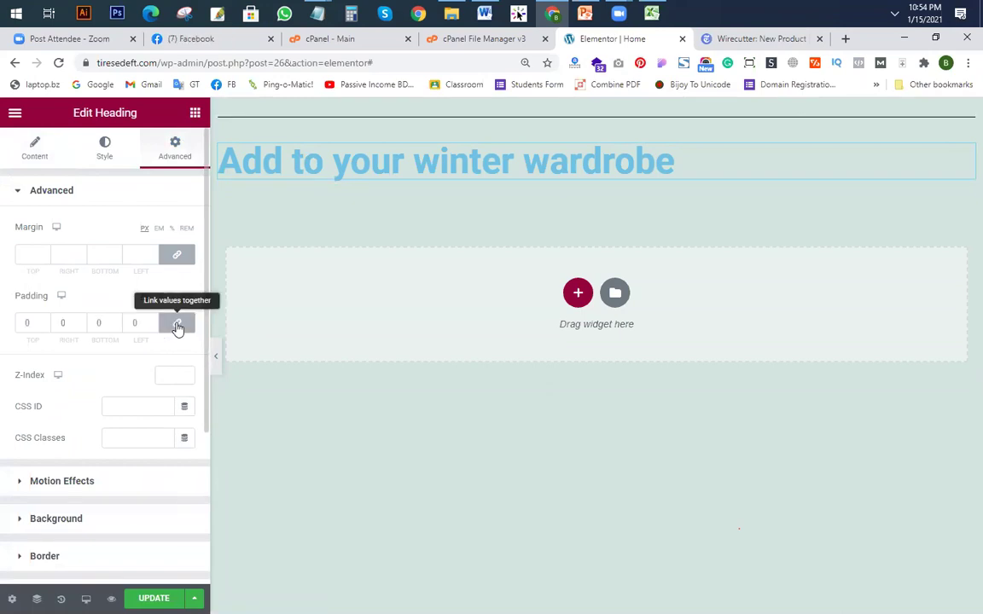
{"action": "left_click", "coordinate": [26, 323]}
{"action": "type", "text": "1"}
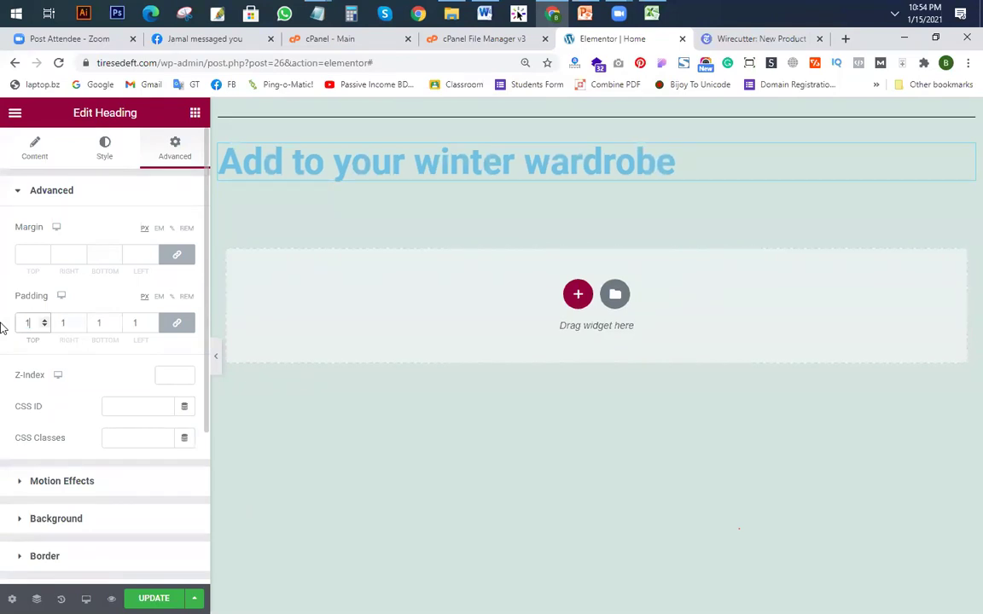
{"action": "key", "text": "BackSpace"}
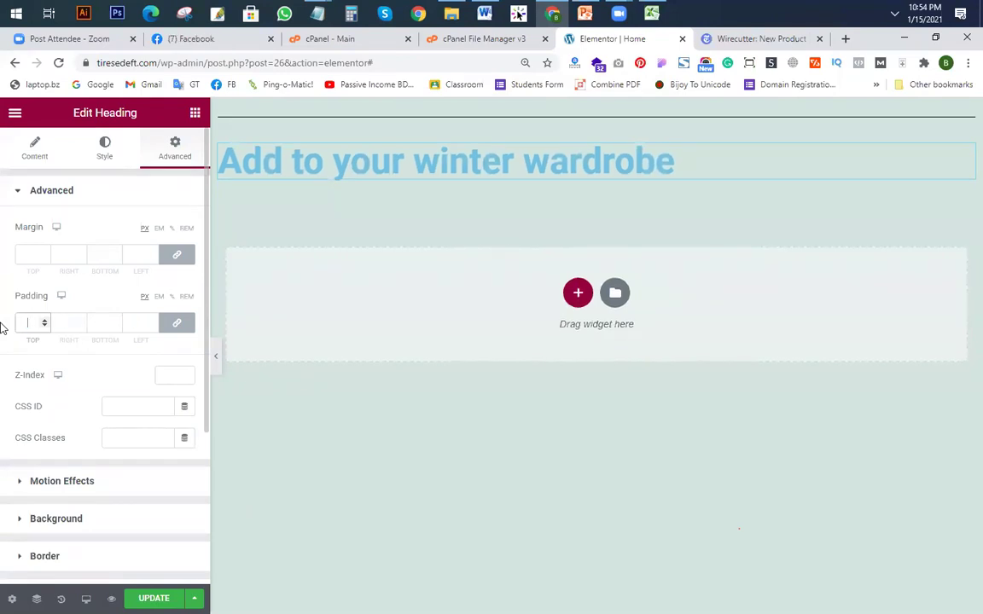
{"action": "type", "text": "5"}
{"action": "left_click_drag", "start_coordinate": [42, 329], "coordinate": [1, 327]}
{"action": "type", "text": "0"}
Unlink the padding, try a negative top padding, and clear the bottom padding
{"action": "left_click", "coordinate": [178, 325]}
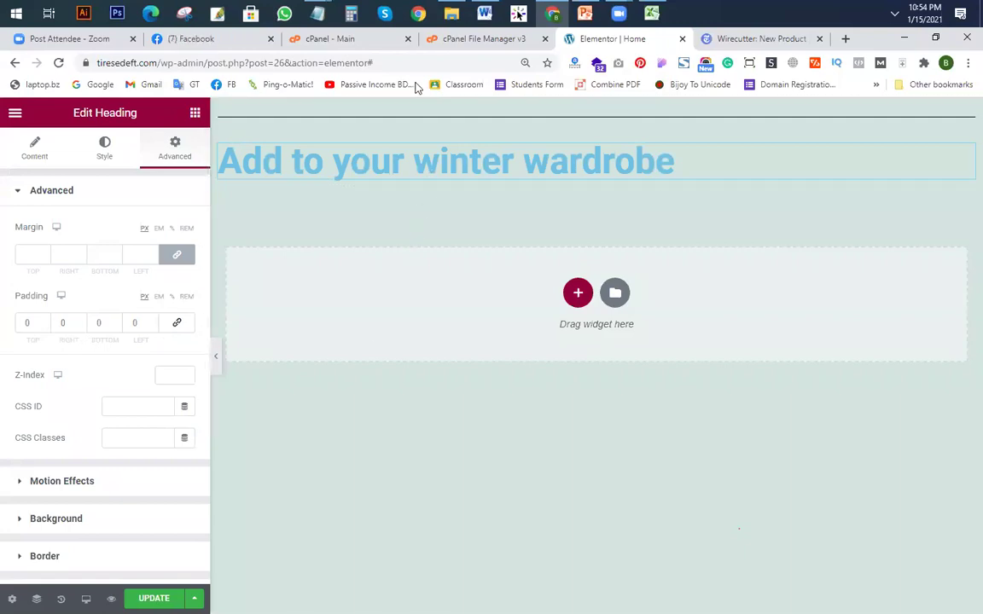
{"action": "left_click", "coordinate": [43, 326]}
{"action": "left_click", "coordinate": [44, 326]}
{"action": "left_click", "coordinate": [43, 326]}
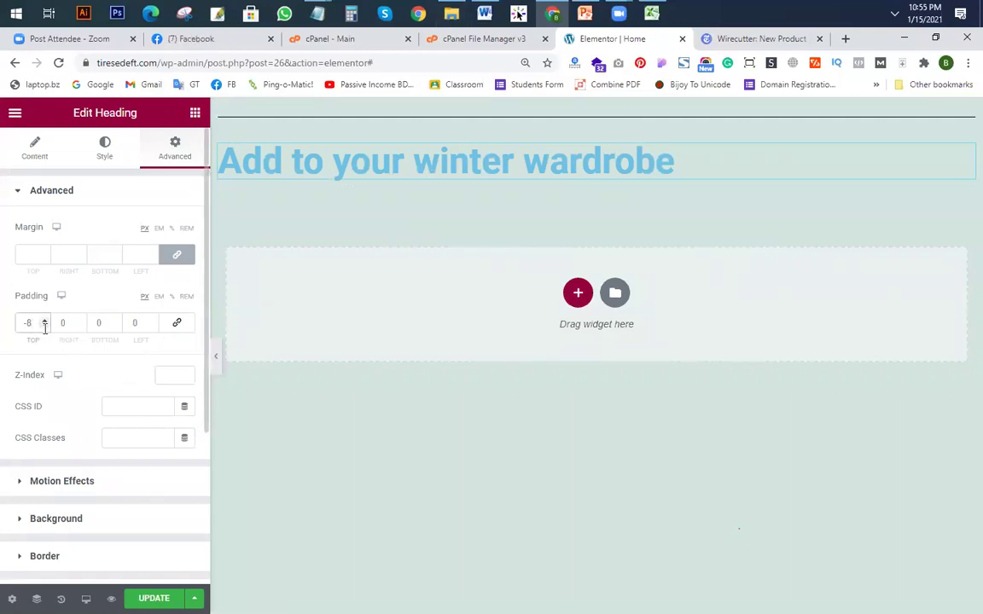
{"action": "scroll", "coordinate": [45, 328], "scroll_direction": "up", "scroll_amount": 5}
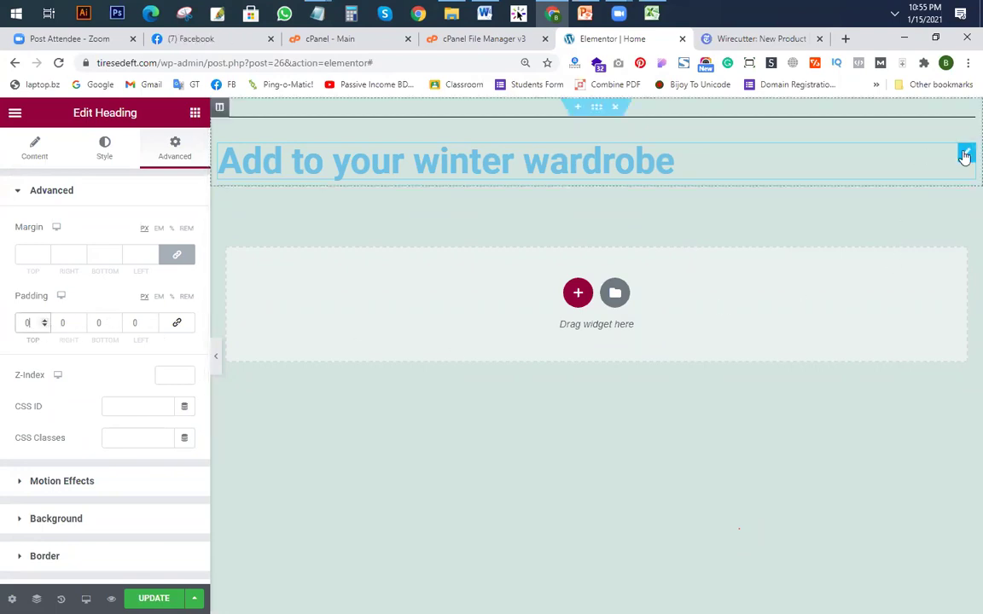
{"action": "left_click", "coordinate": [181, 333]}
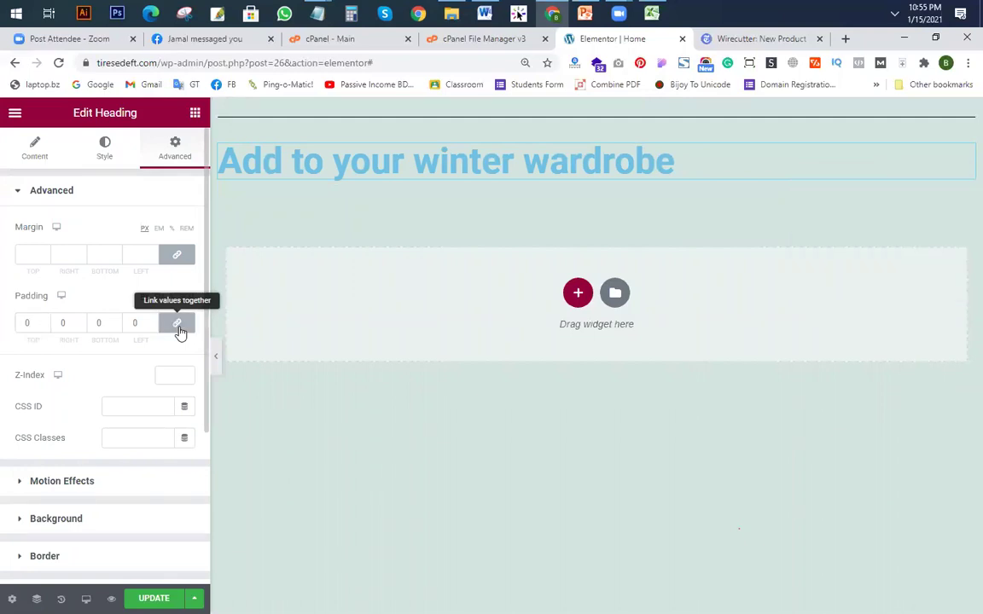
{"action": "left_click", "coordinate": [116, 323]}
{"action": "scroll", "coordinate": [116, 323], "scroll_direction": "up", "scroll_amount": 11}
{"action": "scroll", "coordinate": [116, 327], "scroll_direction": "down", "scroll_amount": 19}
{"action": "scroll", "coordinate": [117, 328], "scroll_direction": "down", "scroll_amount": 7}
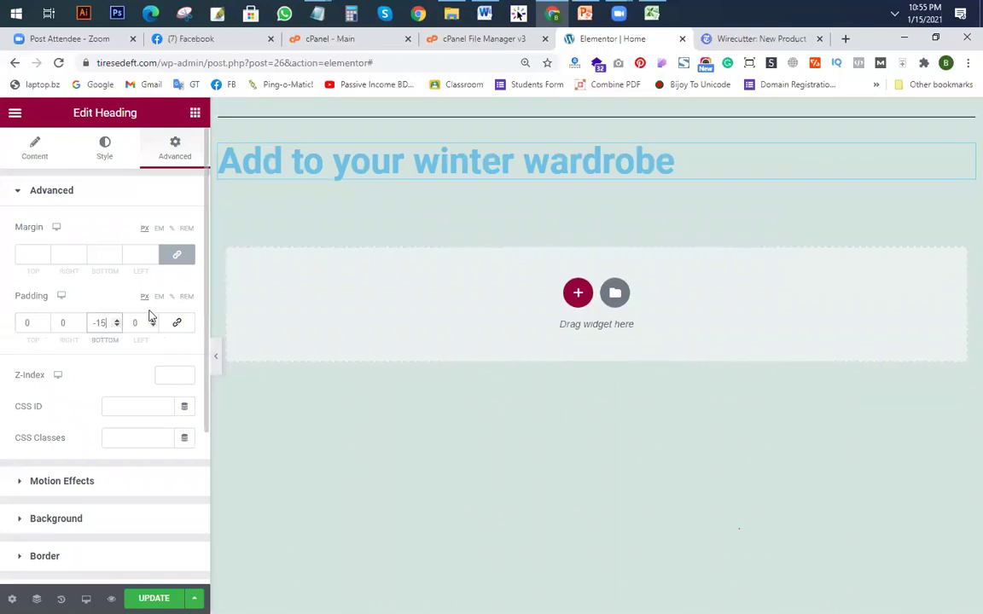
{"action": "left_click_drag", "start_coordinate": [93, 324], "coordinate": [140, 331]}
{"action": "key", "text": "BackSpace"}
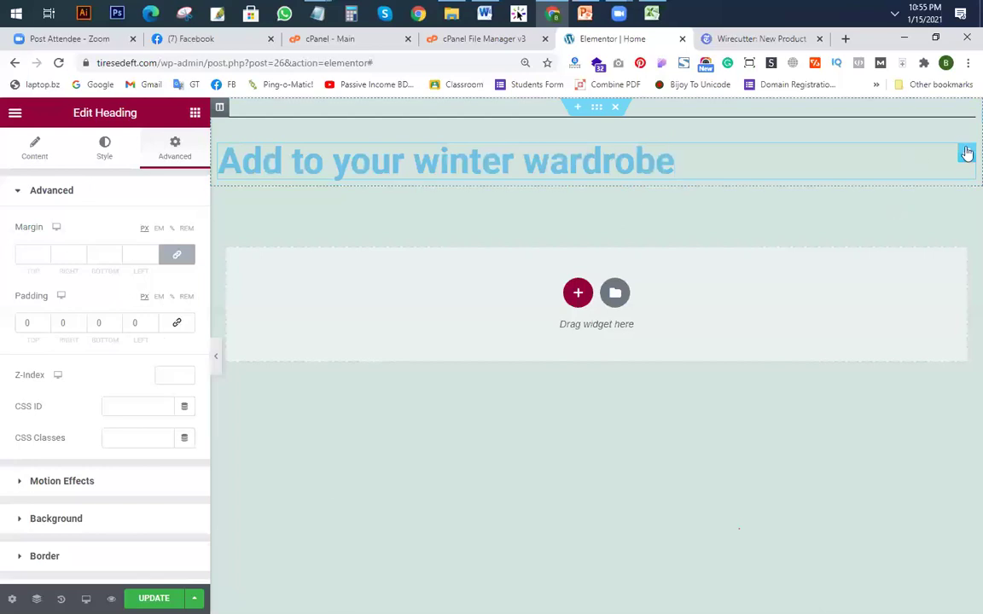
Step the heading's top padding down to -18, then reset it to 0
{"action": "left_click", "coordinate": [966, 155]}
{"action": "left_click", "coordinate": [32, 324]}
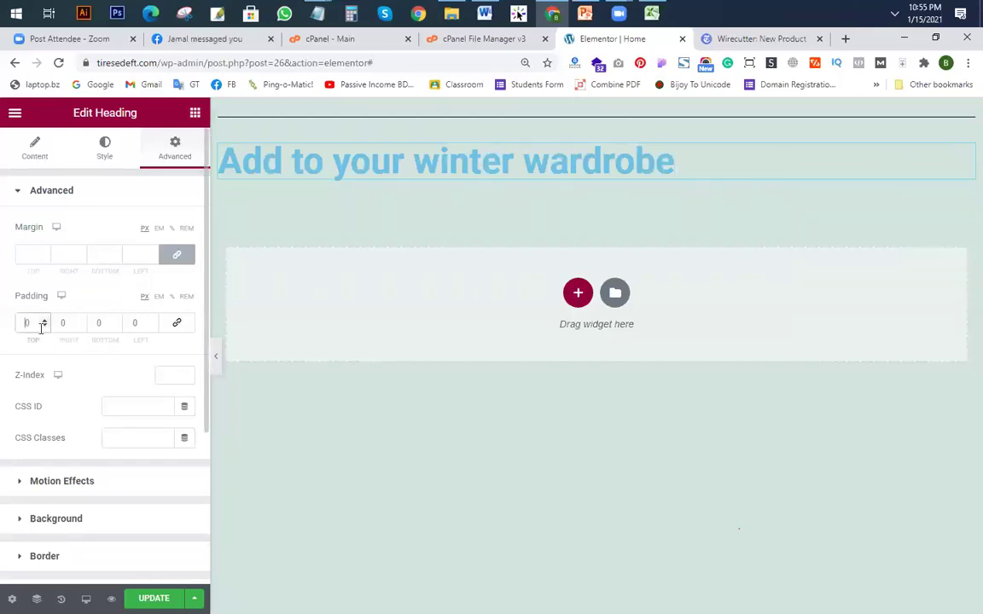
{"action": "type", "text": "5"}
{"action": "left_click", "coordinate": [44, 327]}
{"action": "left_click", "coordinate": [45, 327]}
{"action": "left_click_drag", "start_coordinate": [44, 330], "coordinate": [68, 331]}
{"action": "left_click", "coordinate": [65, 325]}
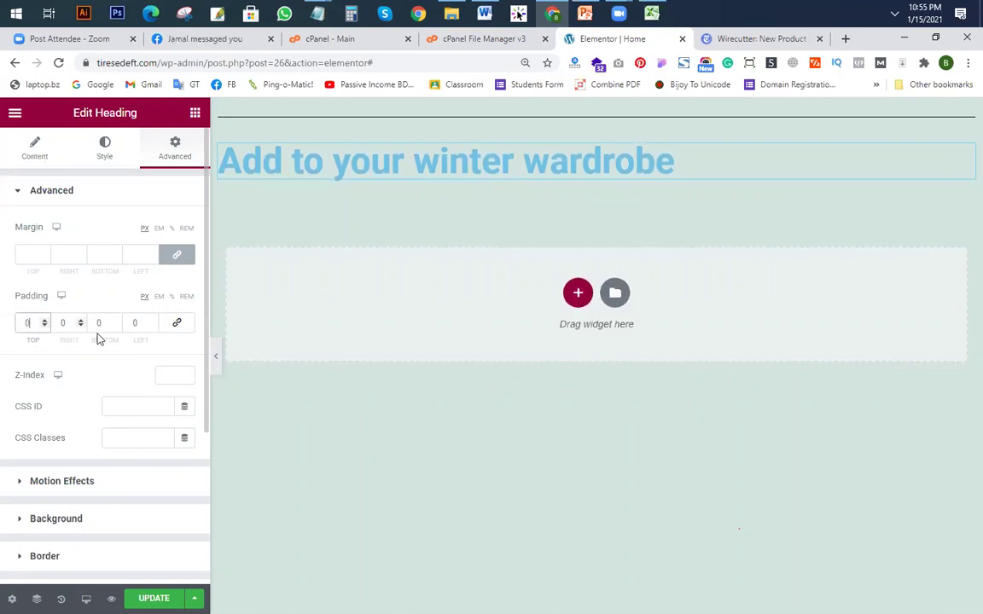
Link the margins, preview a negative top margin, then set the top margin to 0
{"action": "left_click", "coordinate": [176, 254]}
{"action": "left_click_drag", "start_coordinate": [43, 258], "coordinate": [42, 260]}
{"action": "left_click", "coordinate": [215, 360]}
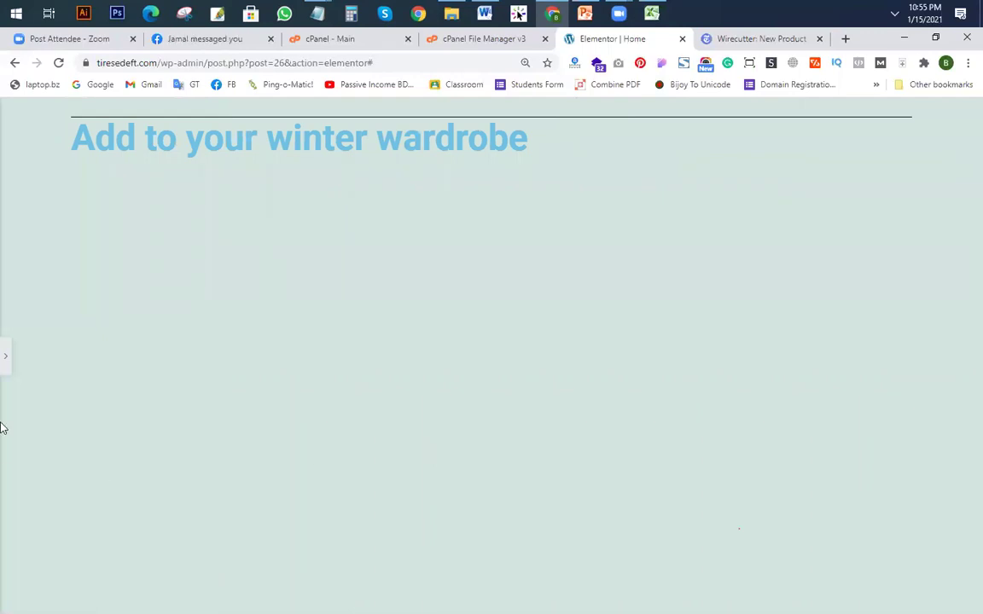
{"action": "left_click", "coordinate": [4, 363]}
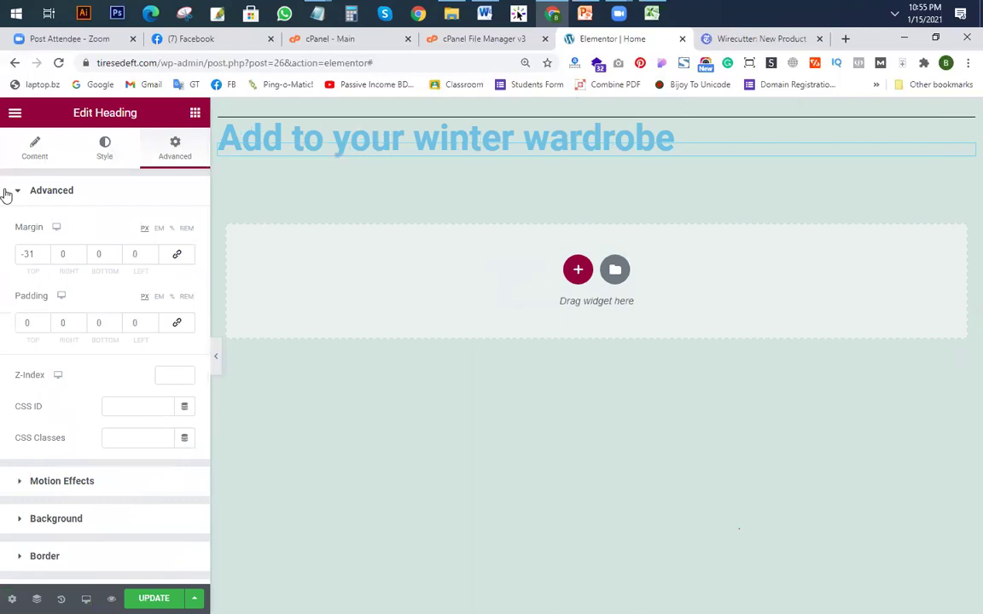
{"action": "left_click_drag", "start_coordinate": [40, 255], "coordinate": [7, 260]}
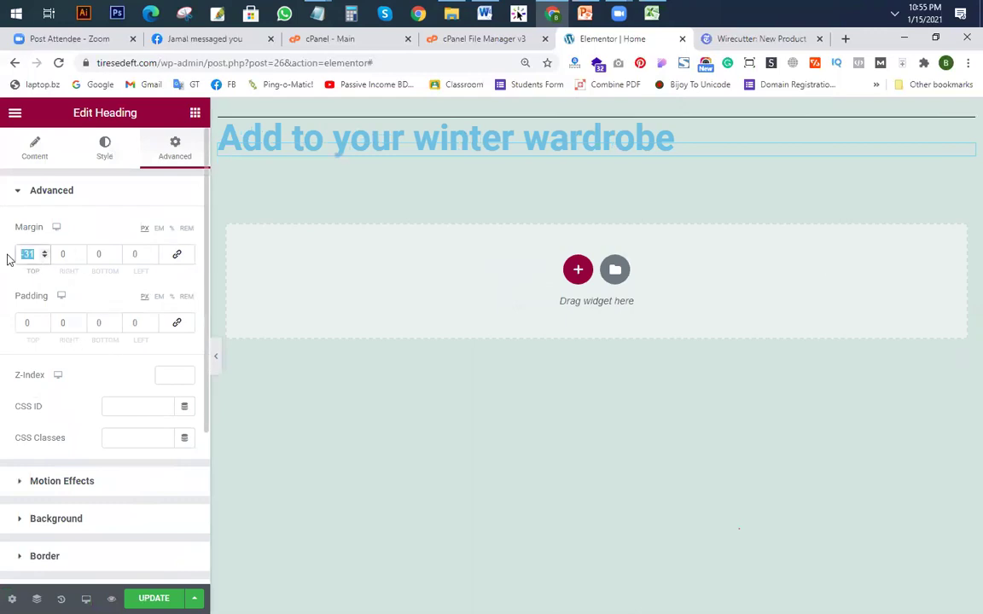
{"action": "type", "text": "0"}
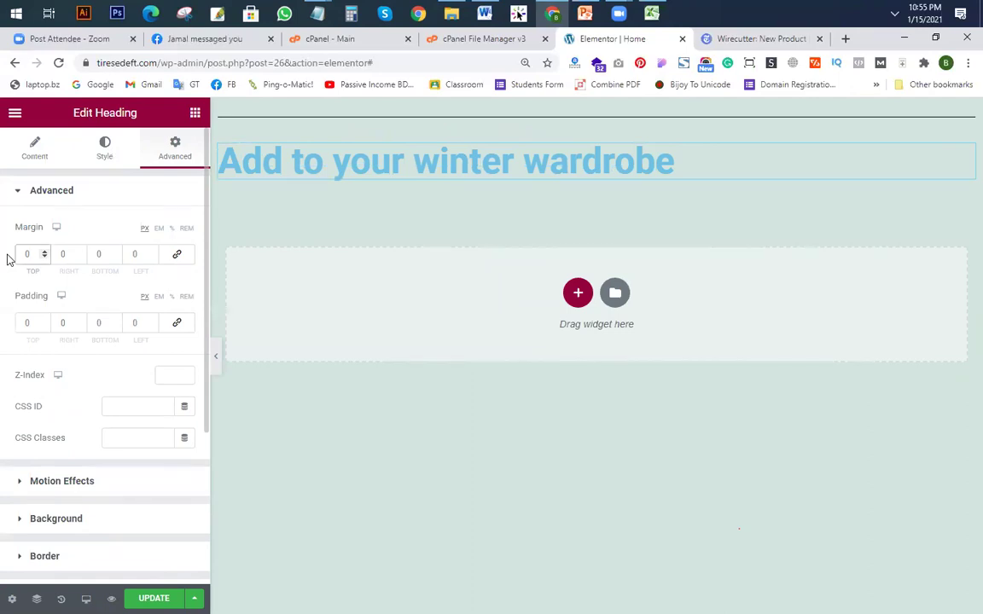
{"action": "left_click", "coordinate": [195, 114]}
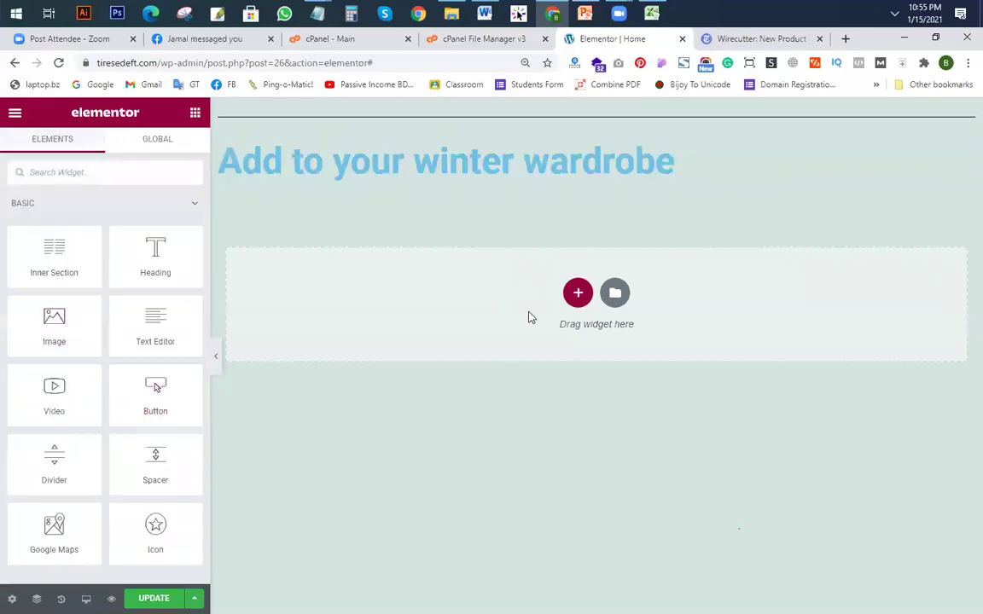
Scroll the Elements panel and collapse the BASIC widget category
{"action": "scroll", "coordinate": [9, 469], "scroll_direction": "down", "scroll_amount": 3}
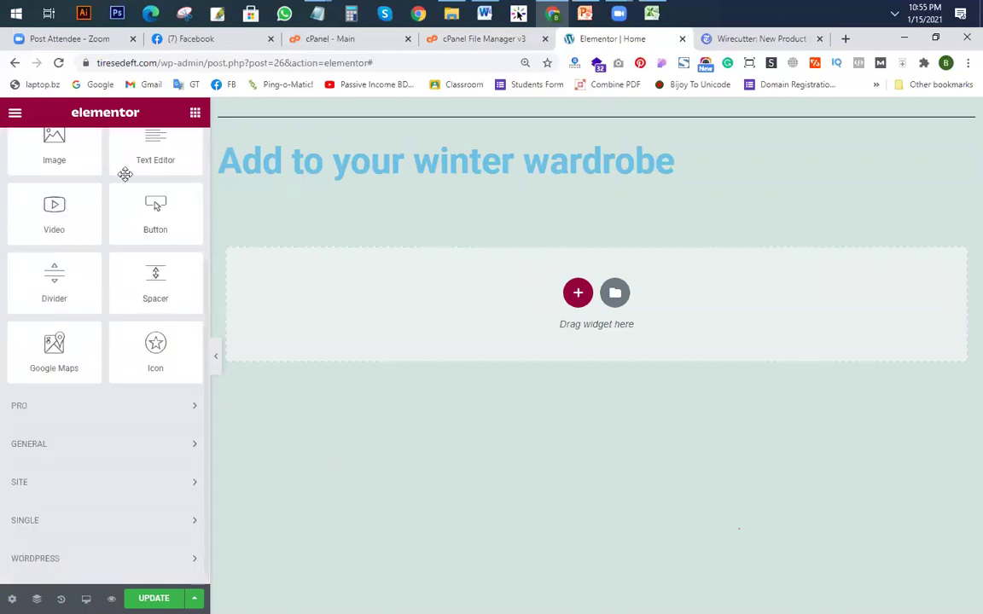
{"action": "scroll", "coordinate": [125, 171], "scroll_direction": "up", "scroll_amount": 3}
{"action": "left_click", "coordinate": [192, 206]}
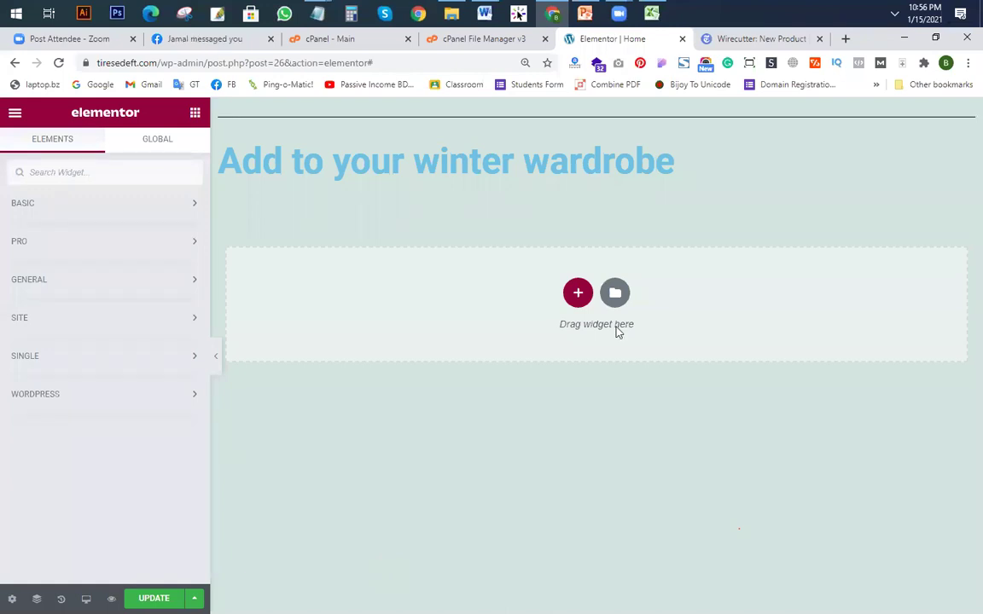
{"action": "left_click", "coordinate": [844, 38]}
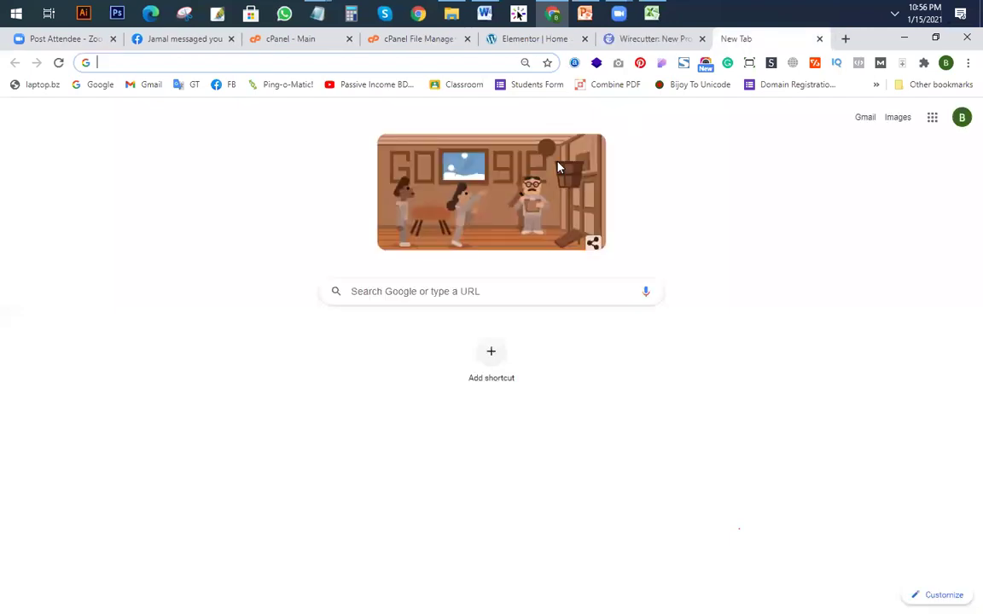
Search Google for 'laptopgeek'
{"action": "type", "text": "laptop"}
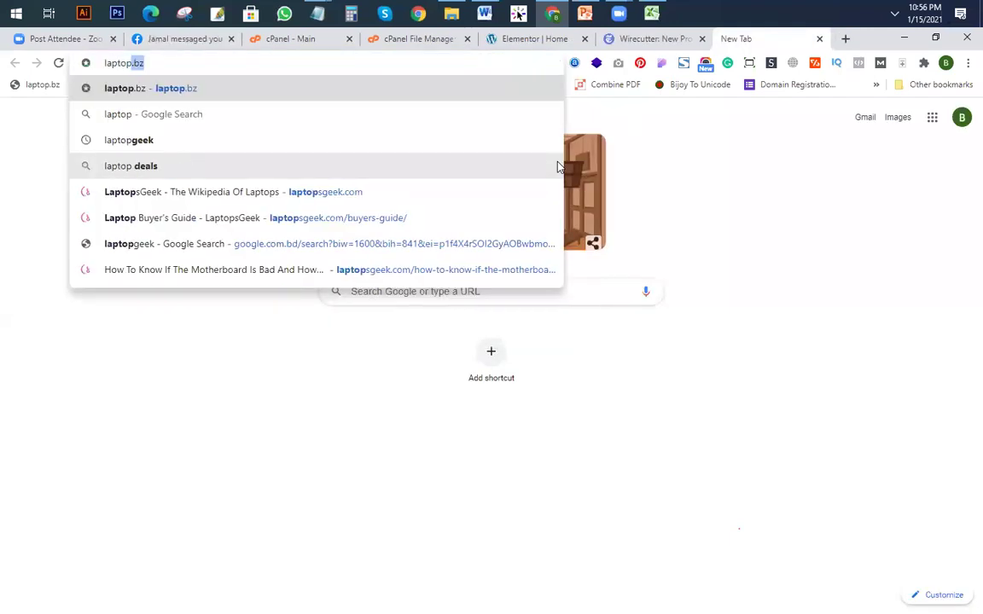
{"action": "key", "text": "BackSpace"}
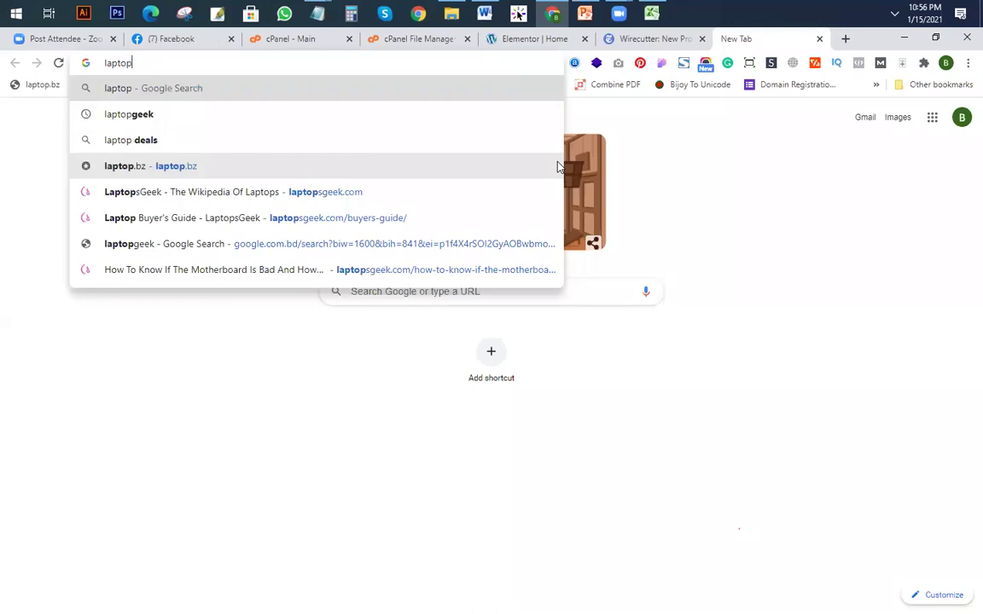
{"action": "key", "text": "Return"}
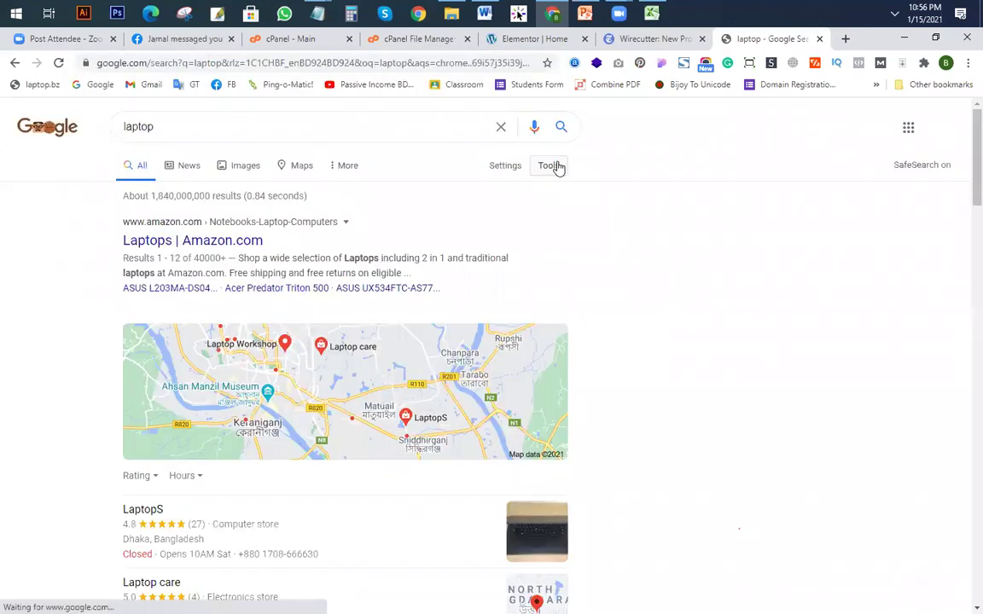
{"action": "left_click", "coordinate": [175, 127]}
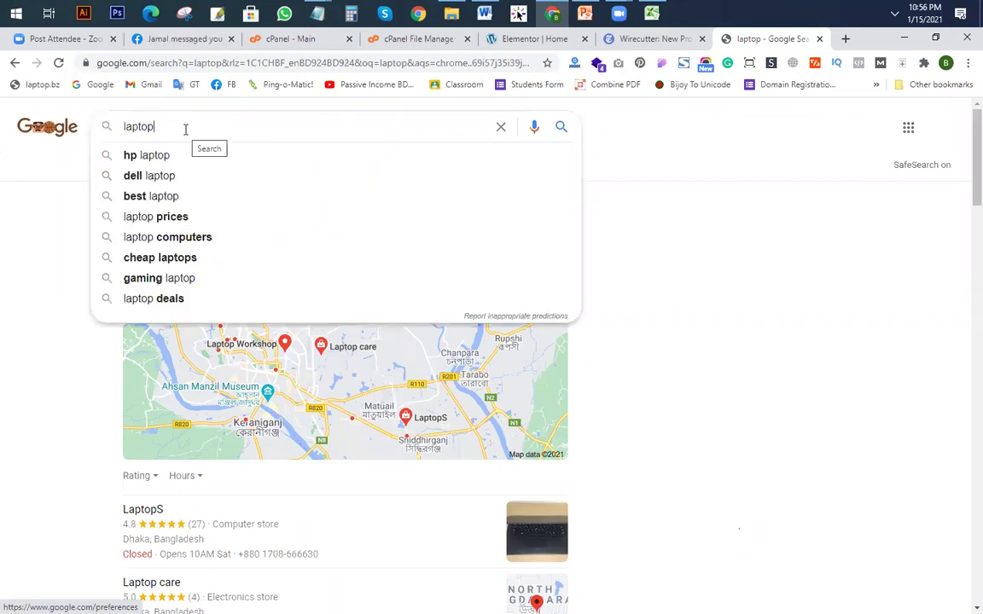
{"action": "type", "text": "geek"}
{"action": "key", "text": "Return"}
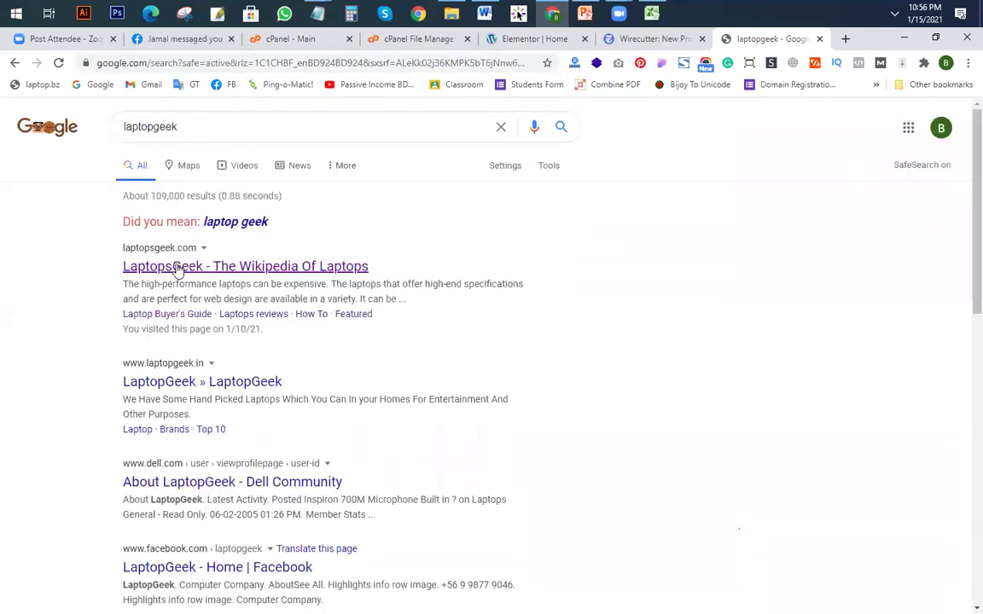
Open the LaptopsGeek result in a new tab and switch to it
{"action": "right_click", "coordinate": [214, 270]}
{"action": "left_click", "coordinate": [214, 275]}
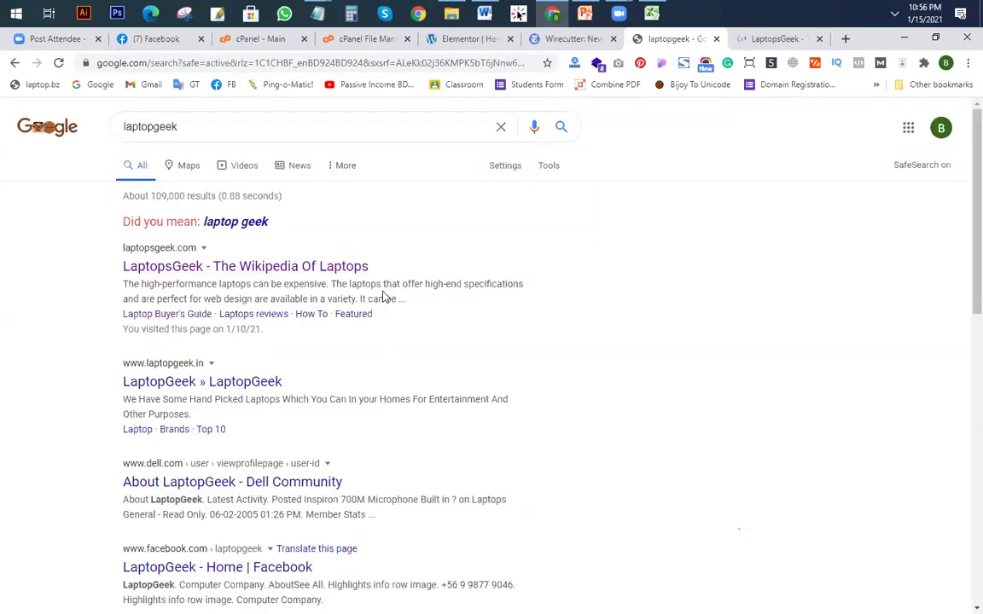
{"action": "left_click", "coordinate": [775, 39]}
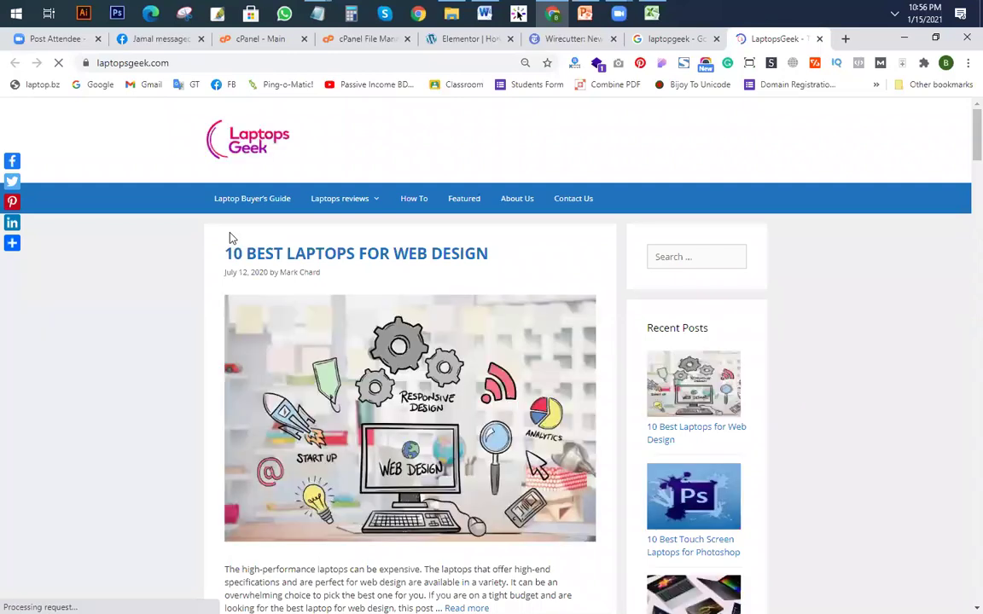
{"action": "scroll", "coordinate": [292, 329], "scroll_direction": "down", "scroll_amount": 5}
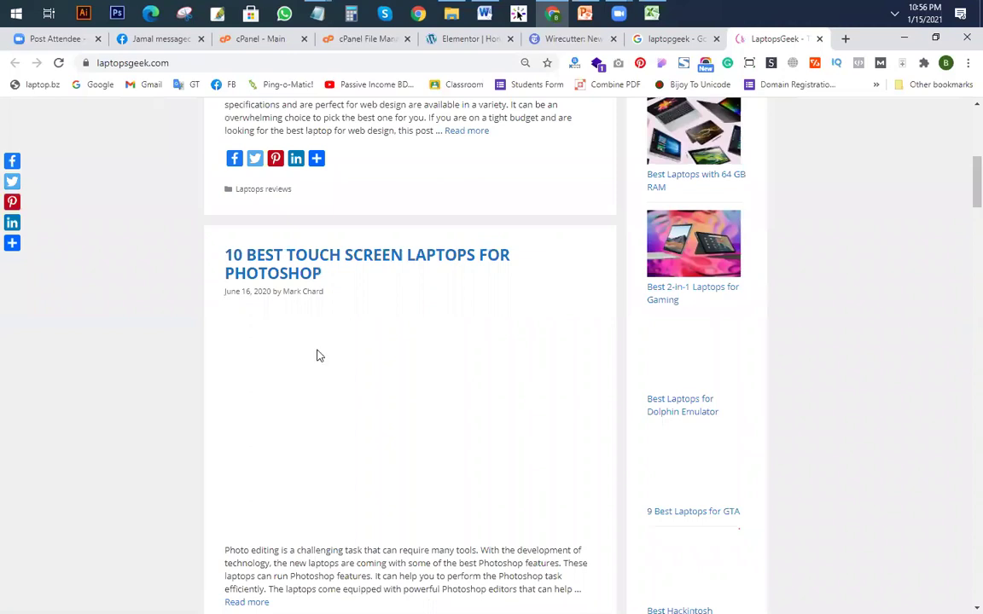
{"action": "scroll", "coordinate": [315, 355], "scroll_direction": "down", "scroll_amount": 4}
{"action": "scroll", "coordinate": [317, 354], "scroll_direction": "up", "scroll_amount": 9}
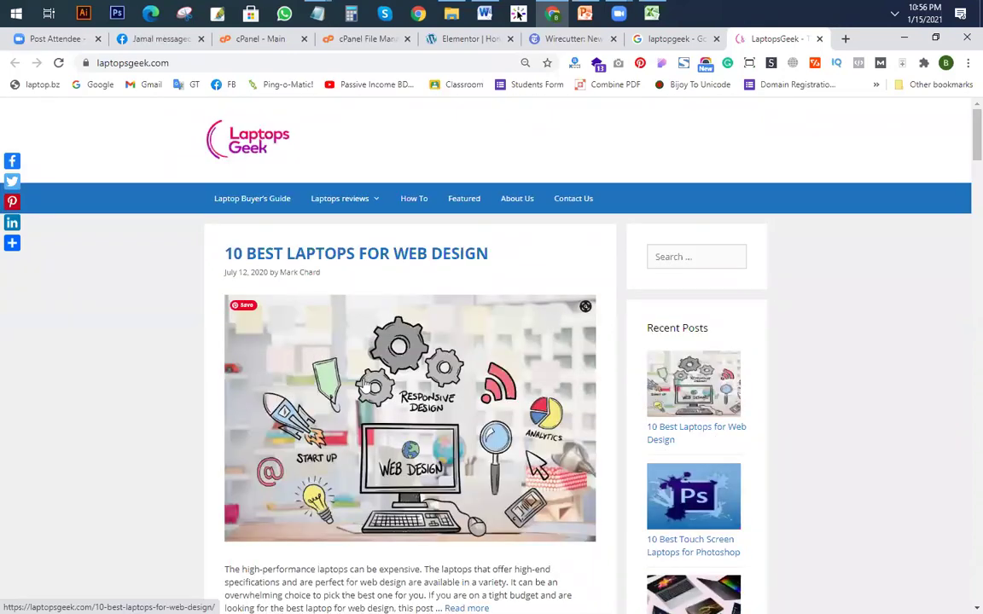
{"action": "scroll", "coordinate": [619, 389], "scroll_direction": "down", "scroll_amount": 9}
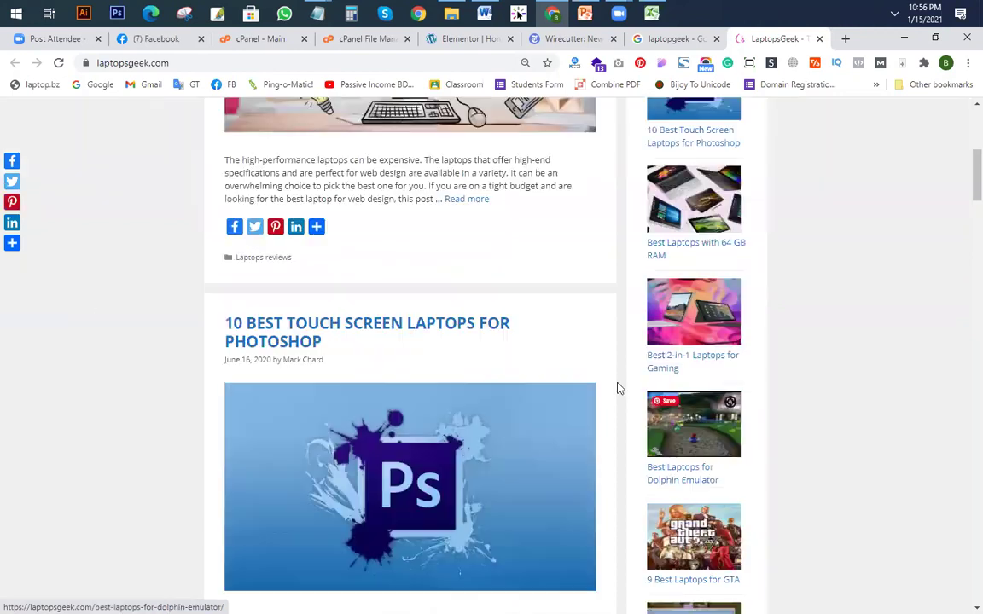
{"action": "scroll", "coordinate": [691, 378], "scroll_direction": "up", "scroll_amount": 9}
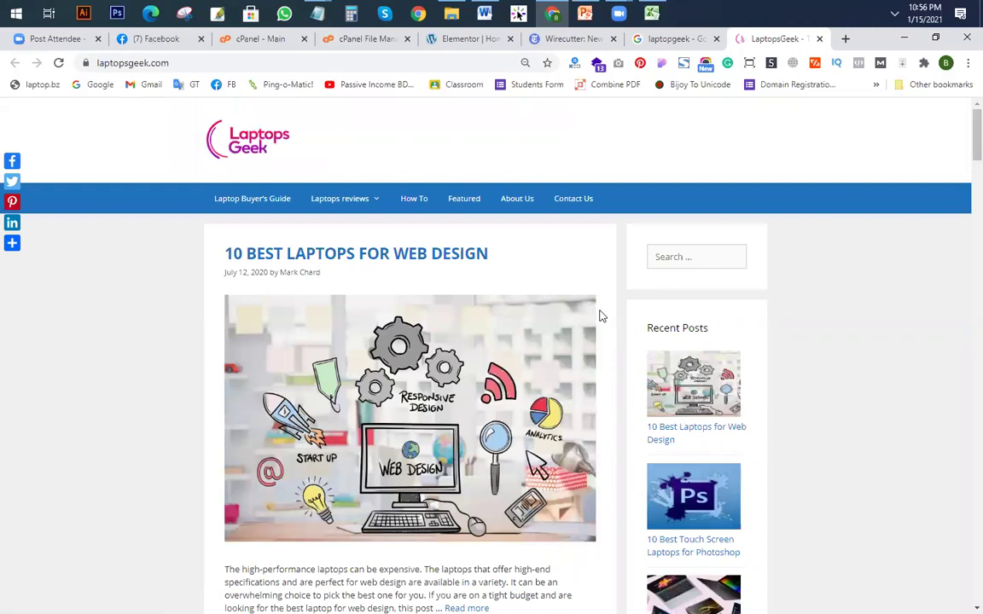
{"action": "scroll", "coordinate": [580, 358], "scroll_direction": "down", "scroll_amount": 20}
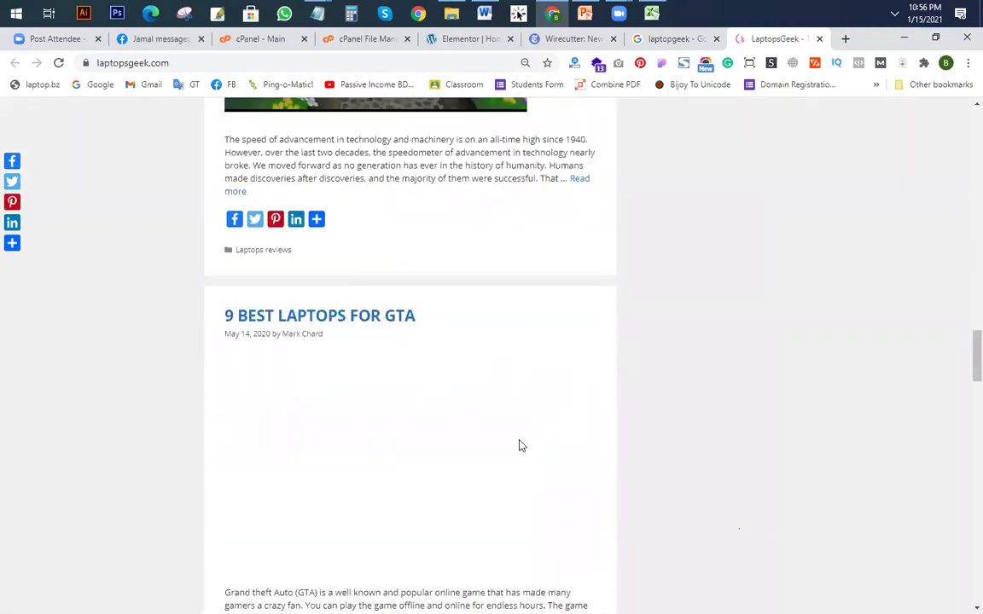
{"action": "scroll", "coordinate": [513, 454], "scroll_direction": "down", "scroll_amount": 3}
{"action": "scroll", "coordinate": [512, 453], "scroll_direction": "up", "scroll_amount": 15}
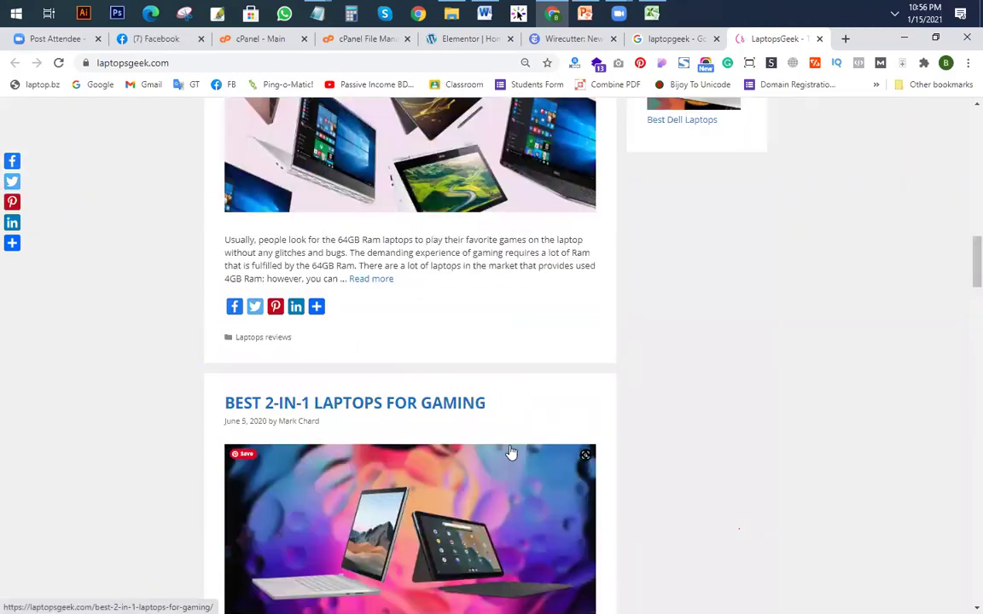
{"action": "scroll", "coordinate": [508, 450], "scroll_direction": "up", "scroll_amount": 5}
{"action": "left_click", "coordinate": [207, 62]}
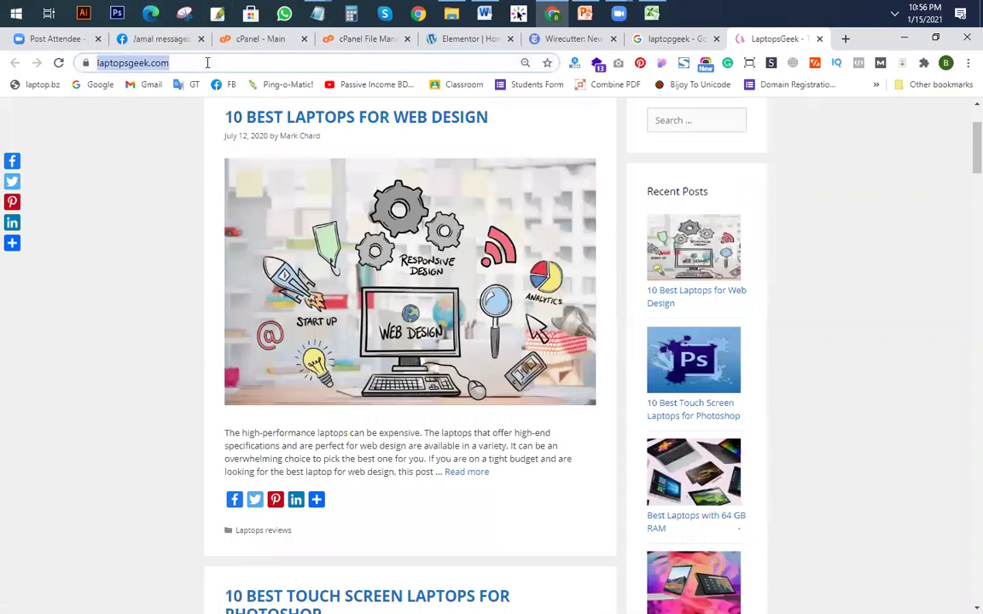
Load juicerkings.com and scroll through its homepage
{"action": "type", "text": "j"}
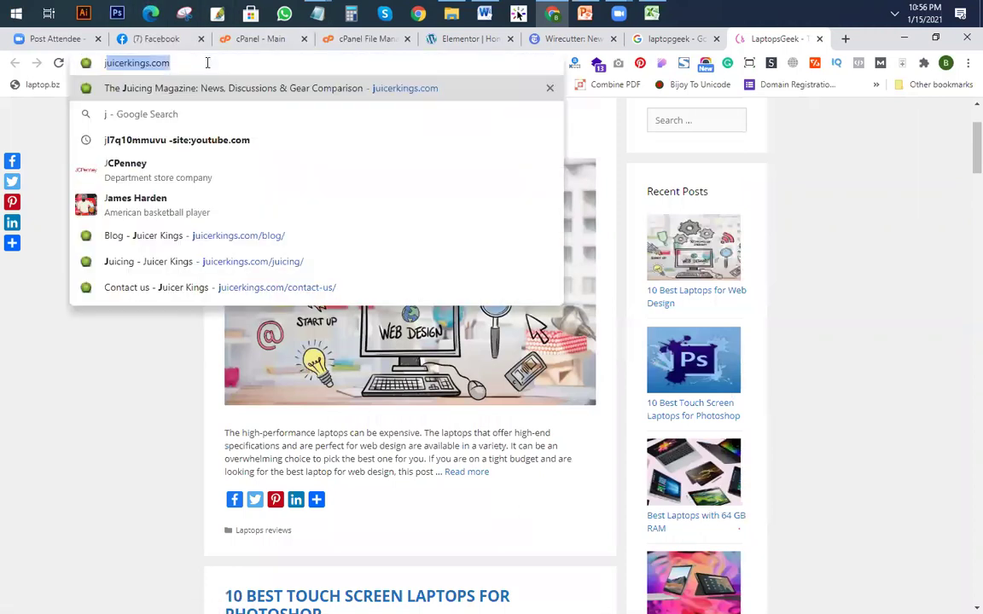
{"action": "key", "text": "Return"}
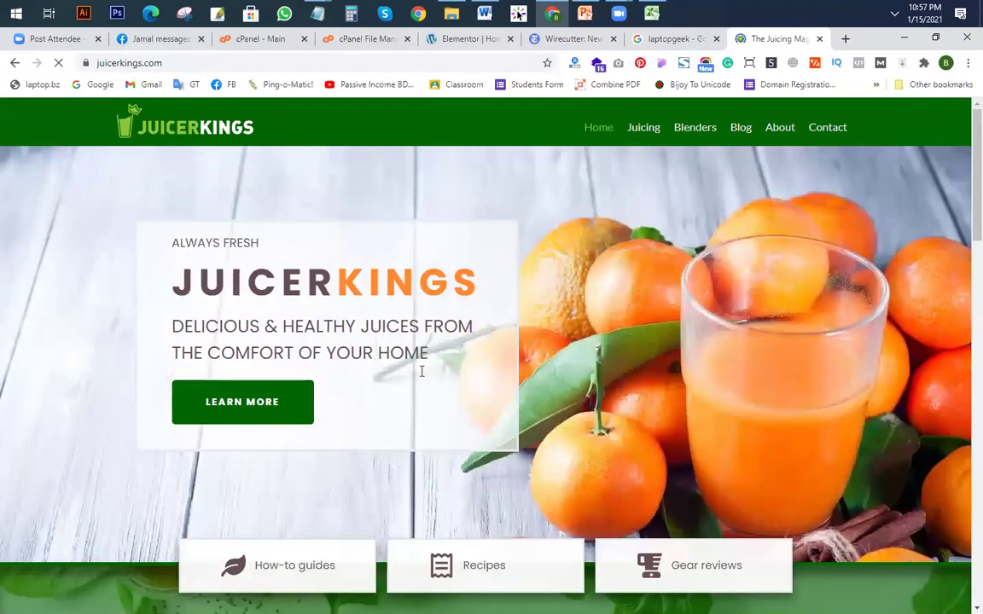
{"action": "scroll", "coordinate": [478, 402], "scroll_direction": "down", "scroll_amount": 15}
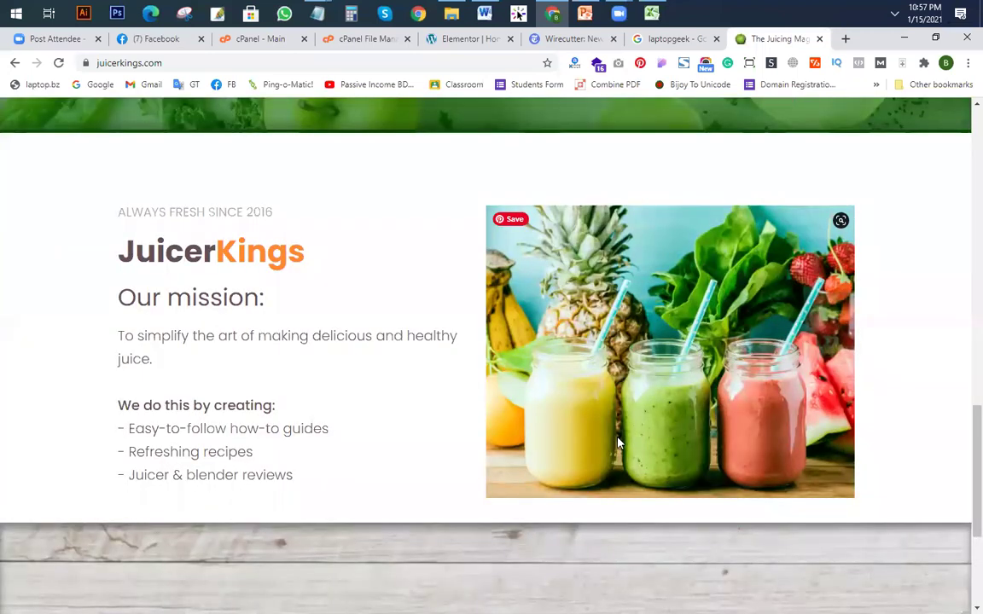
{"action": "scroll", "coordinate": [611, 451], "scroll_direction": "up", "scroll_amount": 15}
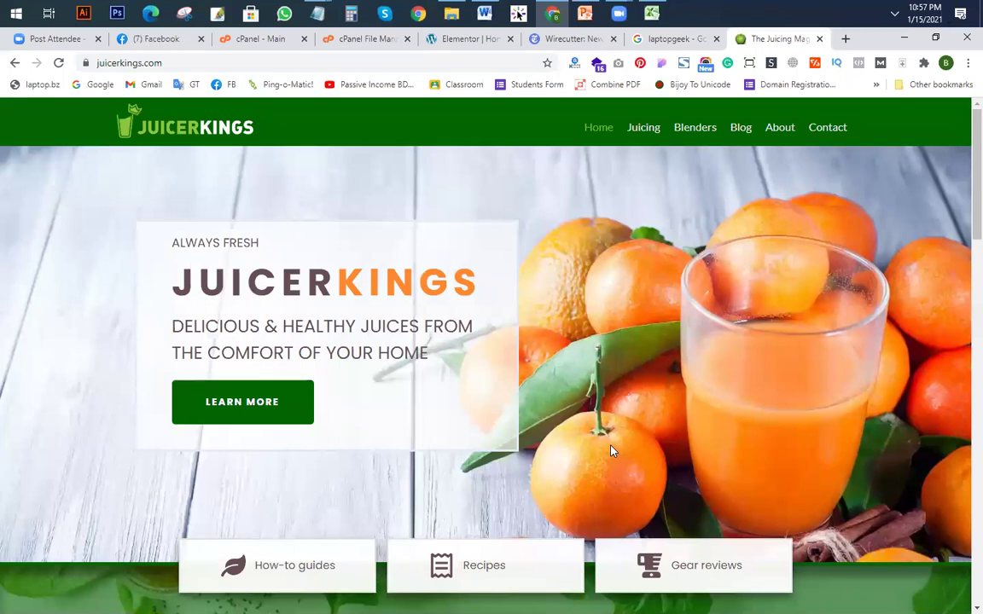
{"action": "scroll", "coordinate": [544, 399], "scroll_direction": "down", "scroll_amount": 10}
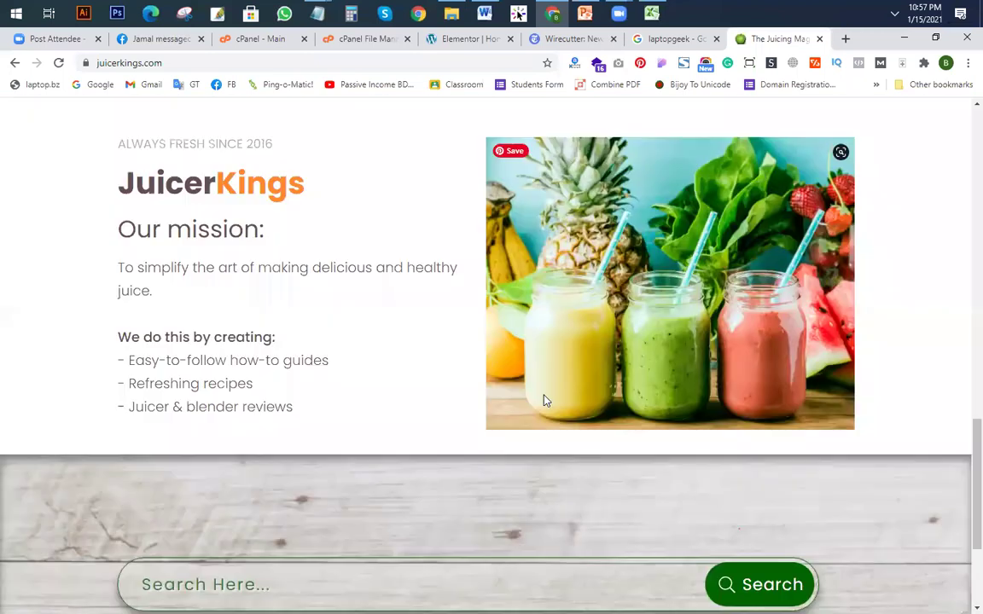
{"action": "scroll", "coordinate": [544, 396], "scroll_direction": "up", "scroll_amount": 12}
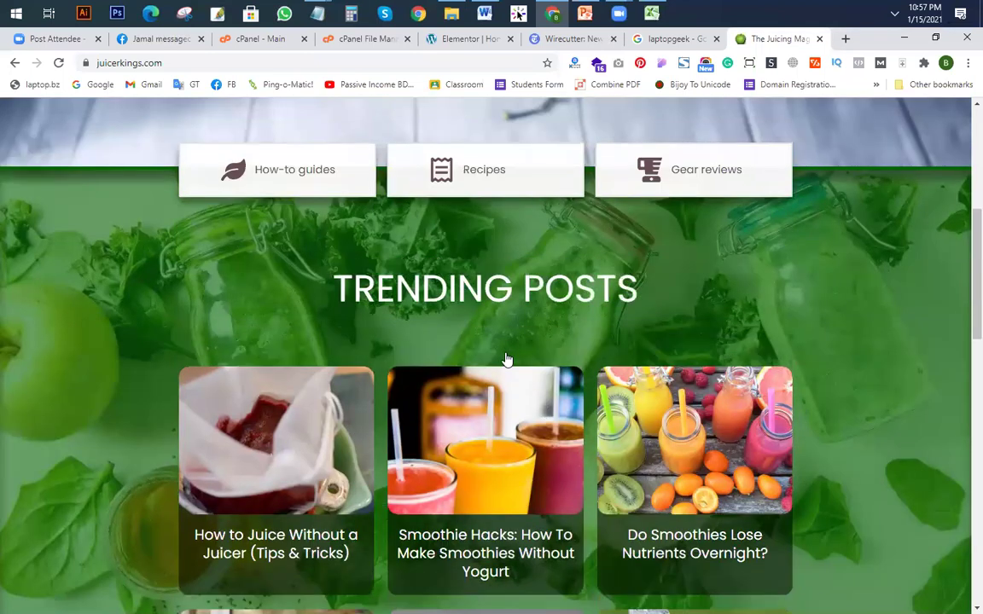
{"action": "scroll", "coordinate": [507, 362], "scroll_direction": "down", "scroll_amount": 4}
{"action": "scroll", "coordinate": [506, 359], "scroll_direction": "up", "scroll_amount": 10}
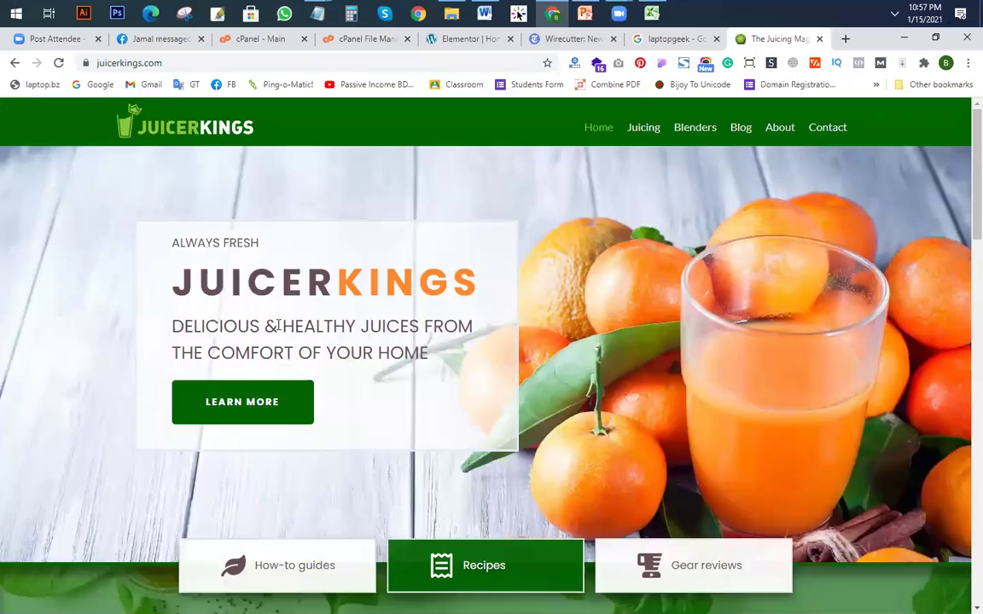
Open the Juicing category page and scroll through it
{"action": "left_click", "coordinate": [645, 128]}
{"action": "scroll", "coordinate": [431, 180], "scroll_direction": "down", "scroll_amount": 6}
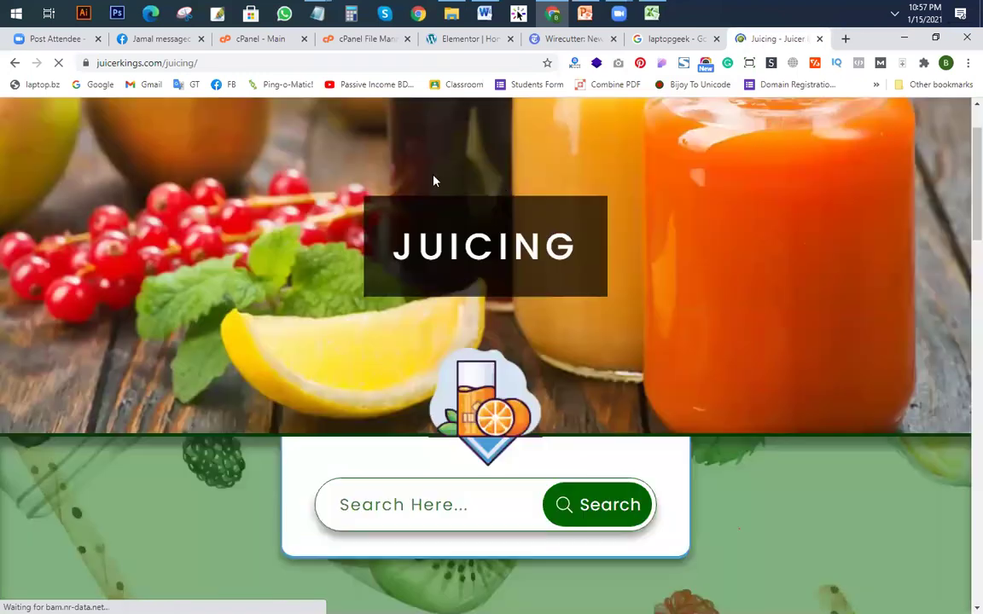
{"action": "scroll", "coordinate": [563, 220], "scroll_direction": "down", "scroll_amount": 2}
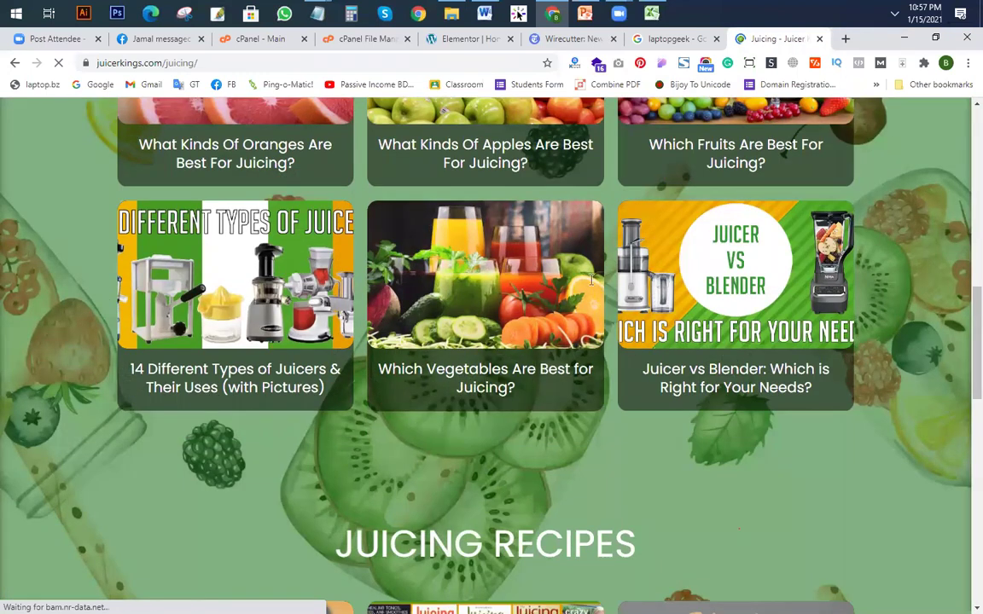
{"action": "scroll", "coordinate": [415, 307], "scroll_direction": "down", "scroll_amount": 4}
{"action": "scroll", "coordinate": [415, 307], "scroll_direction": "up", "scroll_amount": 12}
Open the Blog page and scroll through its recipe posts
{"action": "mouse_move", "coordinate": [698, 125]}
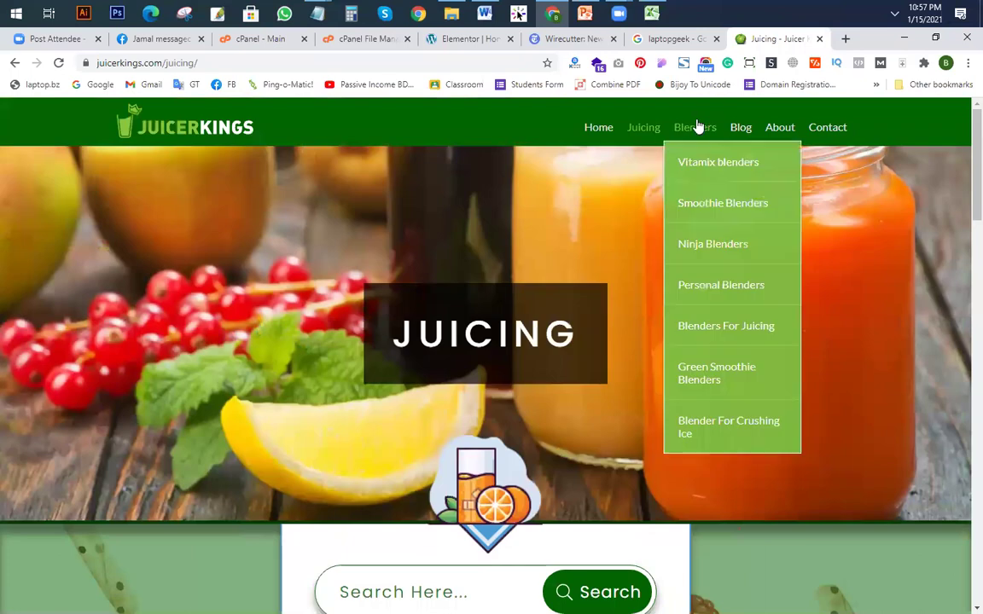
{"action": "left_click", "coordinate": [740, 129]}
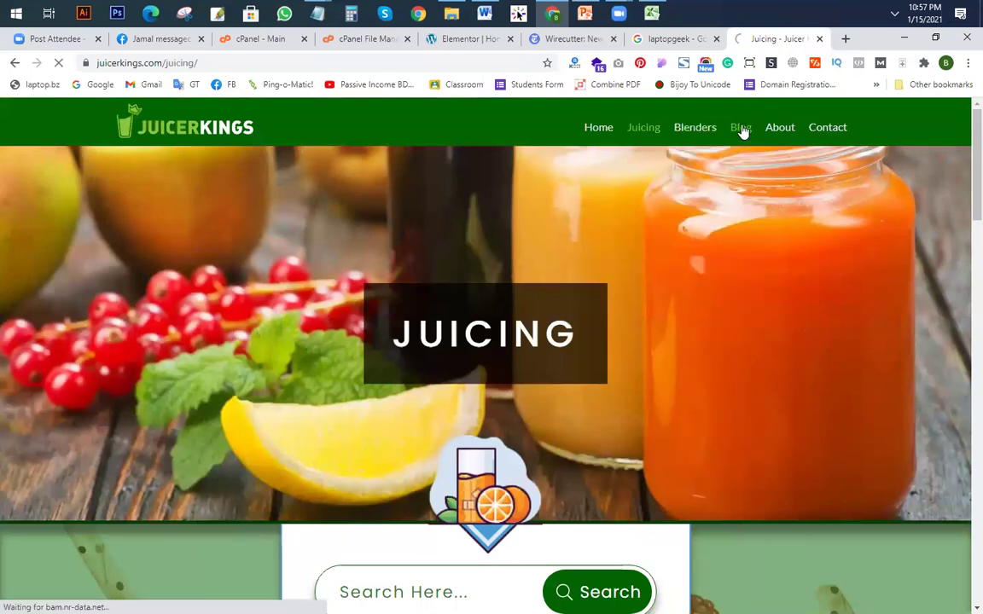
{"action": "scroll", "coordinate": [299, 360], "scroll_direction": "down", "scroll_amount": 12}
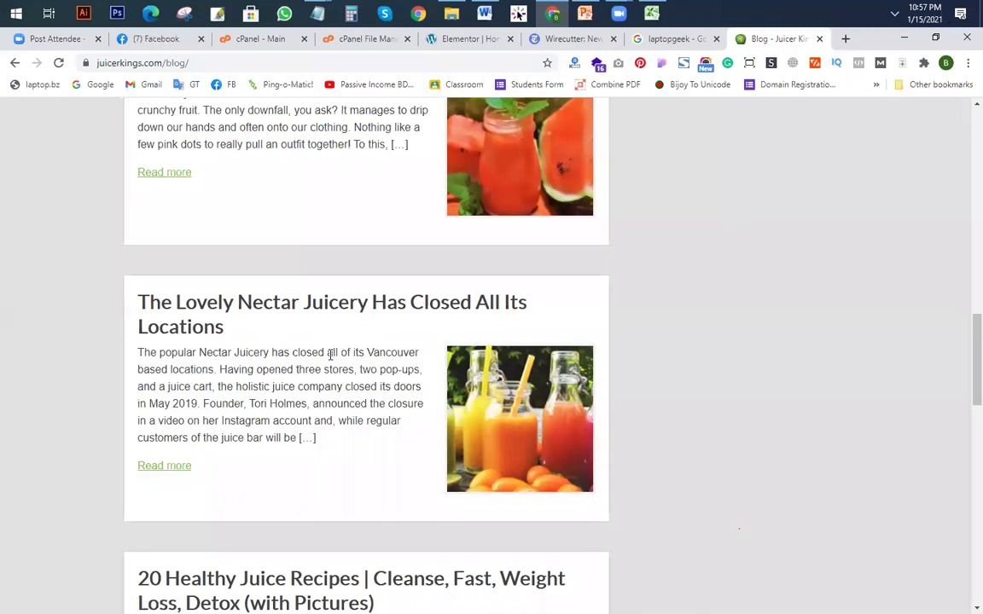
{"action": "scroll", "coordinate": [610, 380], "scroll_direction": "up", "scroll_amount": 15}
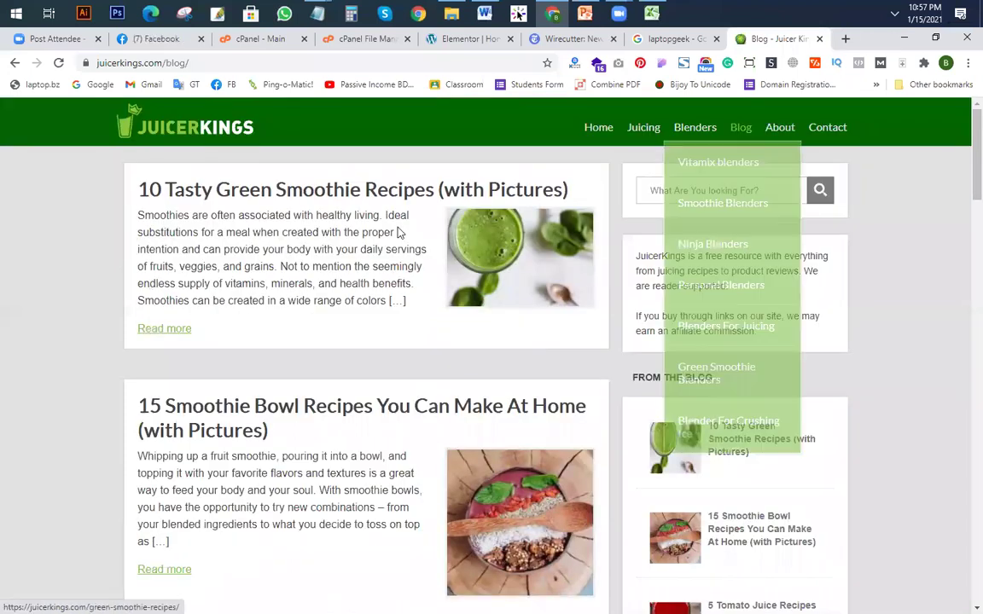
{"action": "scroll", "coordinate": [341, 376], "scroll_direction": "down", "scroll_amount": 3}
{"action": "scroll", "coordinate": [350, 363], "scroll_direction": "up", "scroll_amount": 3}
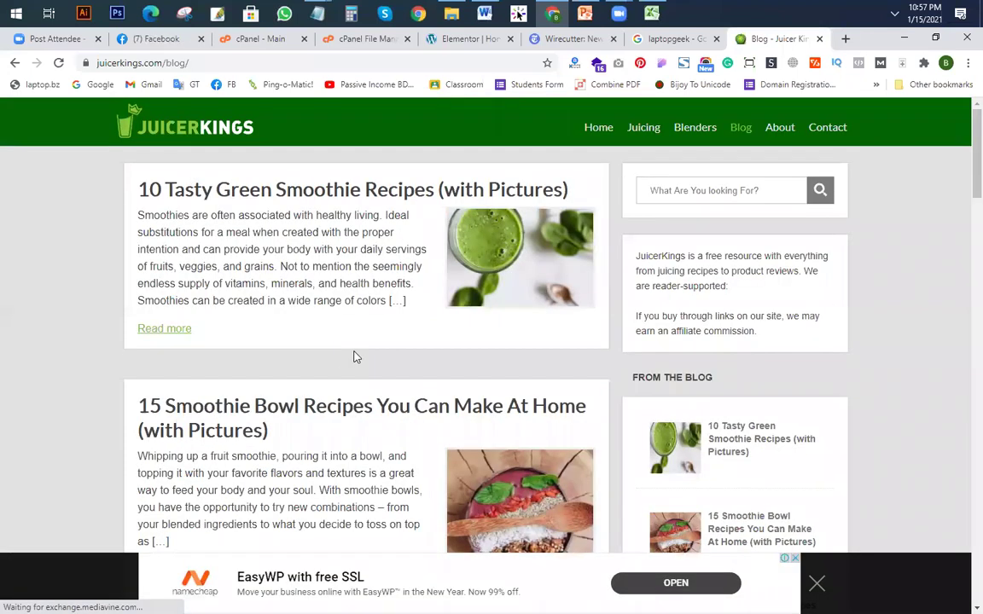
{"action": "scroll", "coordinate": [392, 375], "scroll_direction": "down", "scroll_amount": 15}
{"action": "scroll", "coordinate": [433, 391], "scroll_direction": "up", "scroll_amount": 4}
{"action": "scroll", "coordinate": [431, 391], "scroll_direction": "down", "scroll_amount": 4}
{"action": "scroll", "coordinate": [431, 392], "scroll_direction": "up", "scroll_amount": 15}
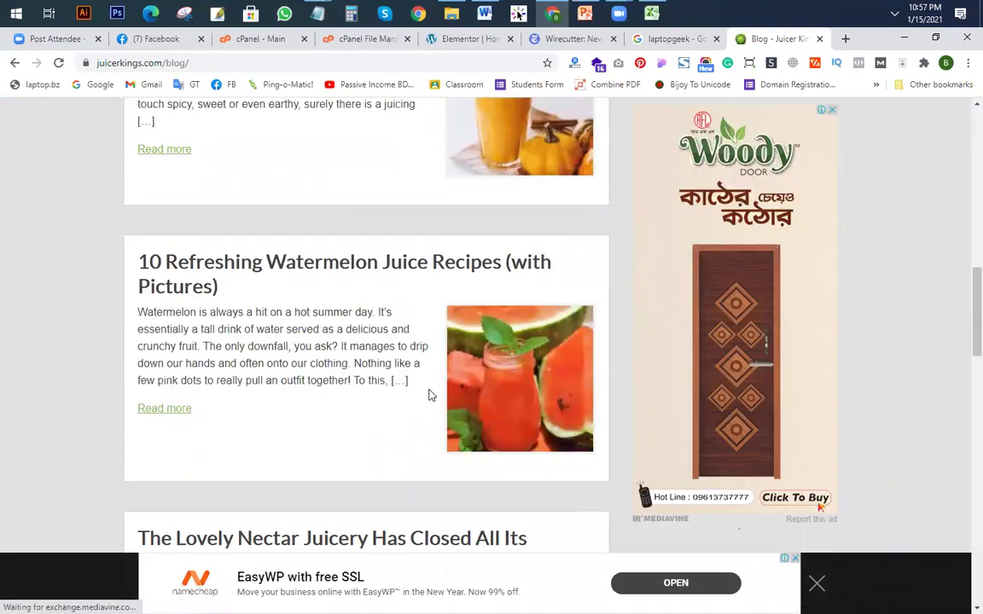
{"action": "scroll", "coordinate": [900, 419], "scroll_direction": "down", "scroll_amount": 5}
{"action": "scroll", "coordinate": [900, 419], "scroll_direction": "down", "scroll_amount": 4}
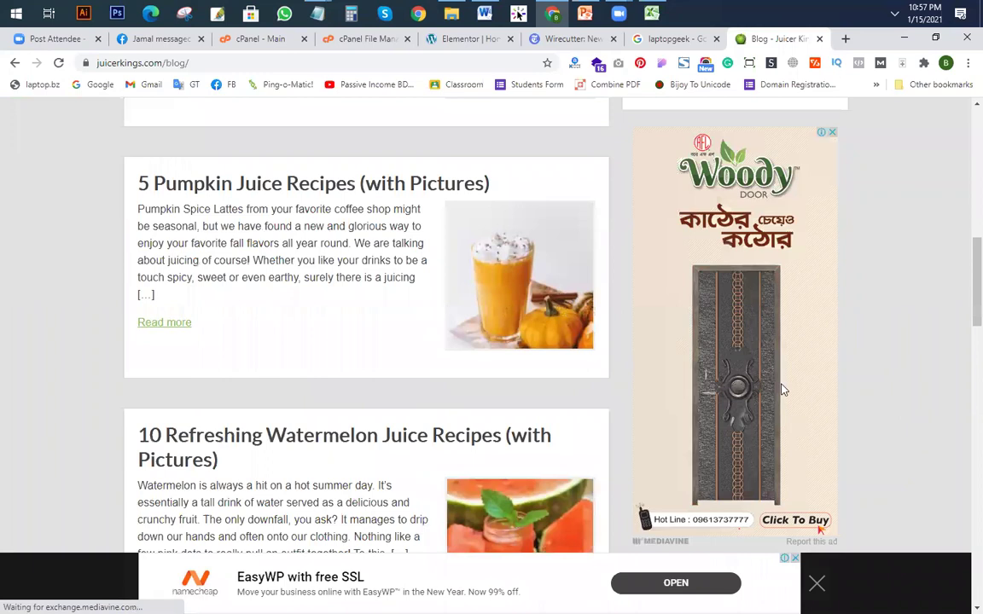
{"action": "scroll", "coordinate": [384, 314], "scroll_direction": "up", "scroll_amount": 9}
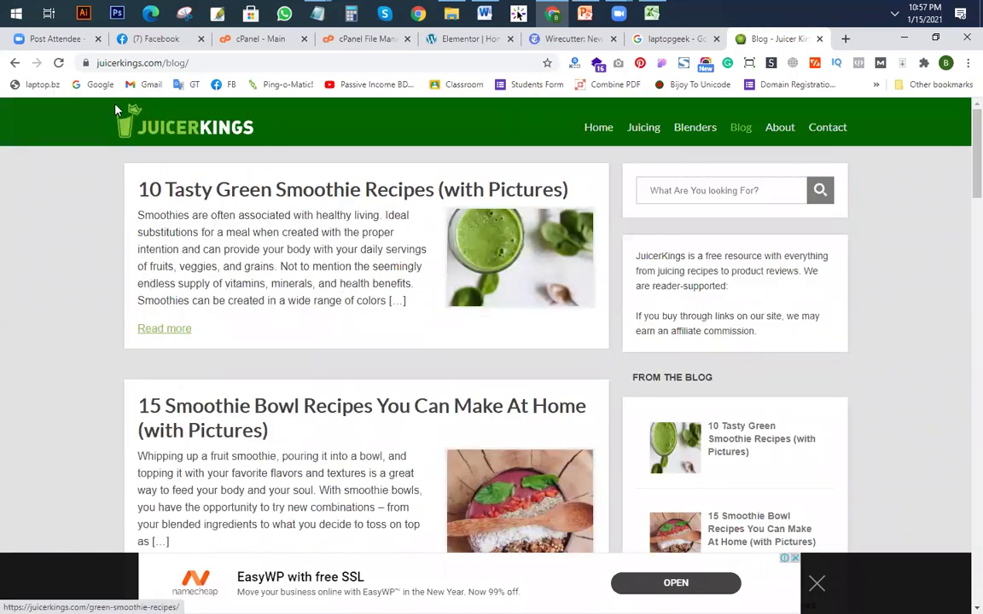
Return to the JuicerKings home page via the logo and scroll it
{"action": "left_click", "coordinate": [174, 124]}
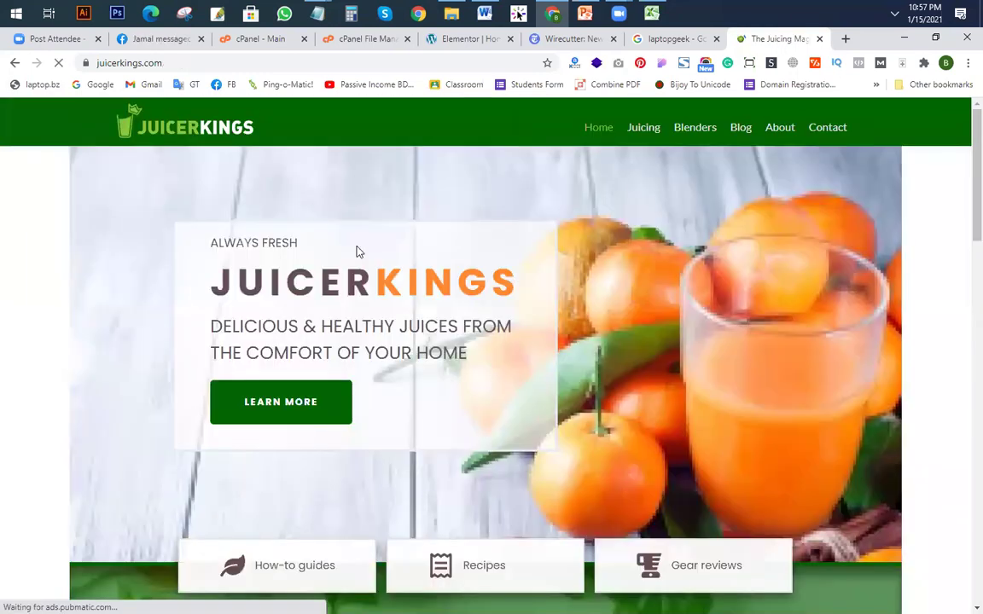
{"action": "scroll", "coordinate": [354, 320], "scroll_direction": "down", "scroll_amount": 15}
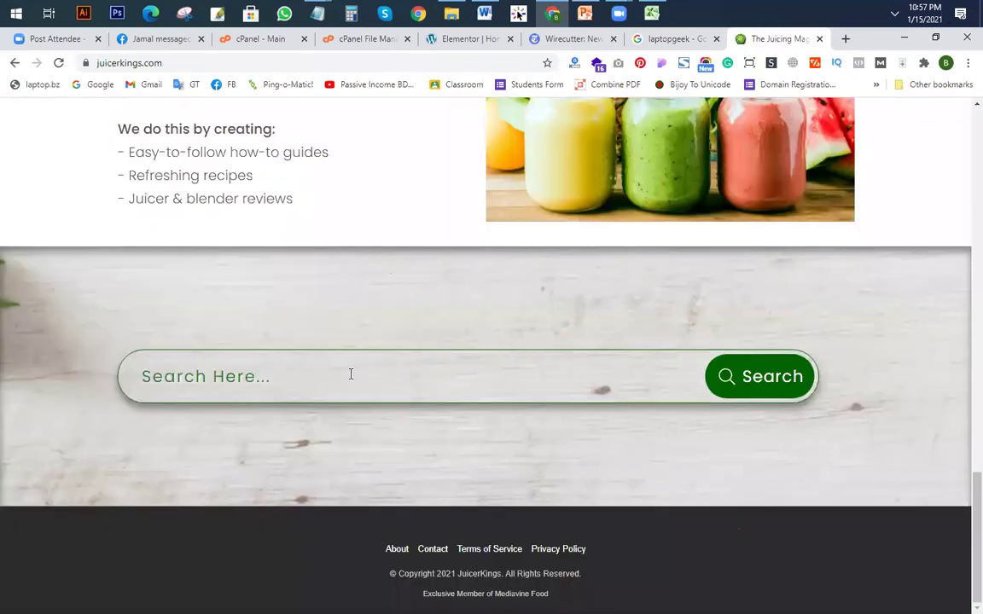
{"action": "scroll", "coordinate": [349, 373], "scroll_direction": "up", "scroll_amount": 15}
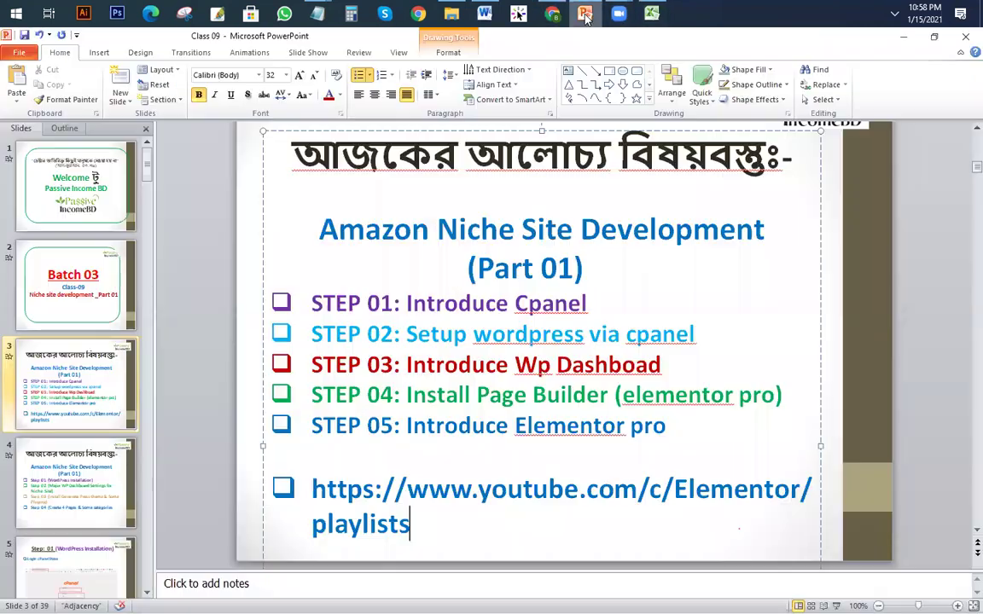
Open Google Classroom in a new tab under another Google account, then load JuicerKings' Wheatgrass Juicers article
{"action": "left_click", "coordinate": [552, 16]}
{"action": "left_click", "coordinate": [553, 15]}
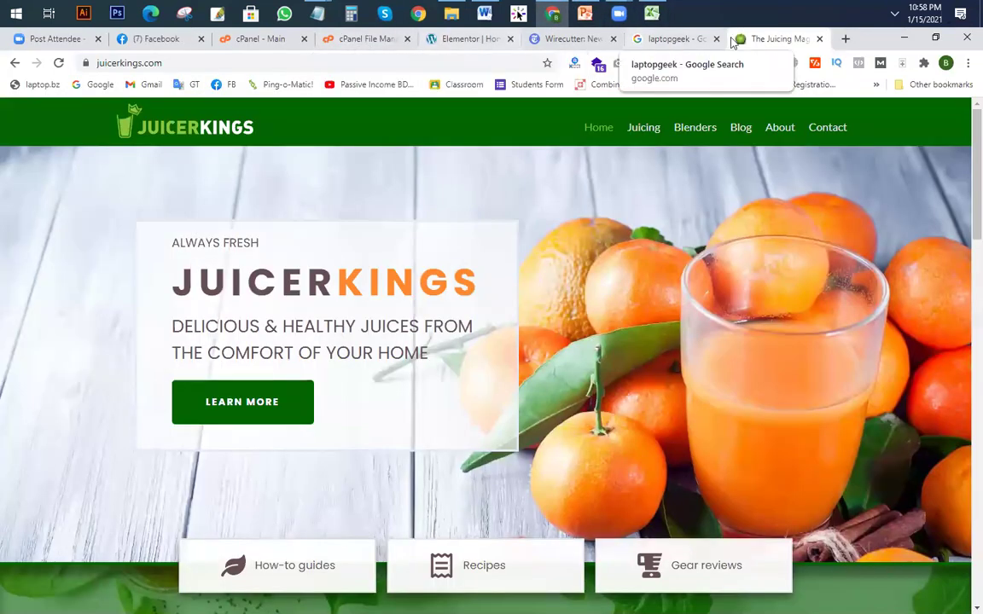
{"action": "key", "text": "ctrl+t"}
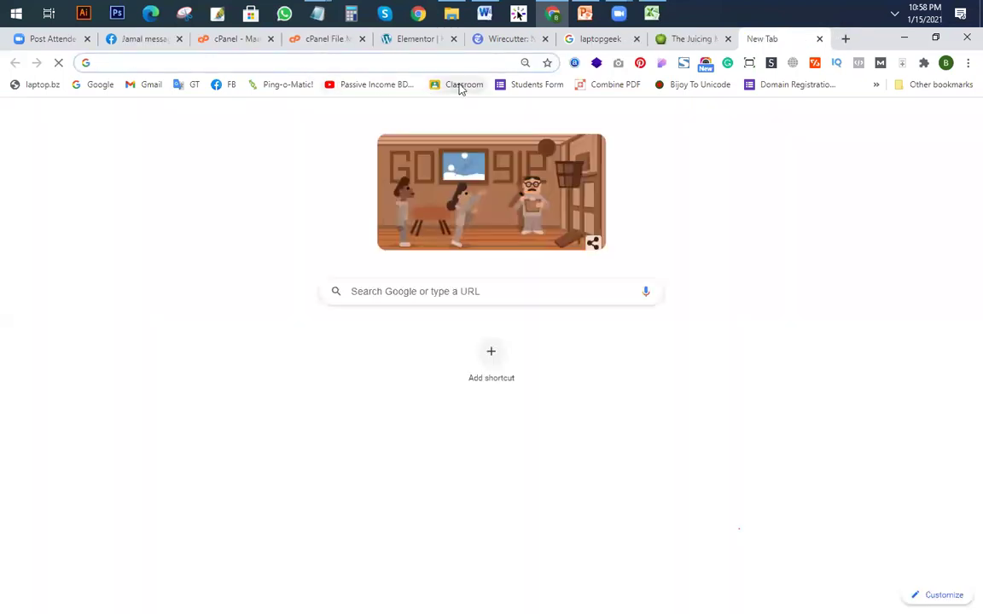
{"action": "left_click", "coordinate": [461, 85]}
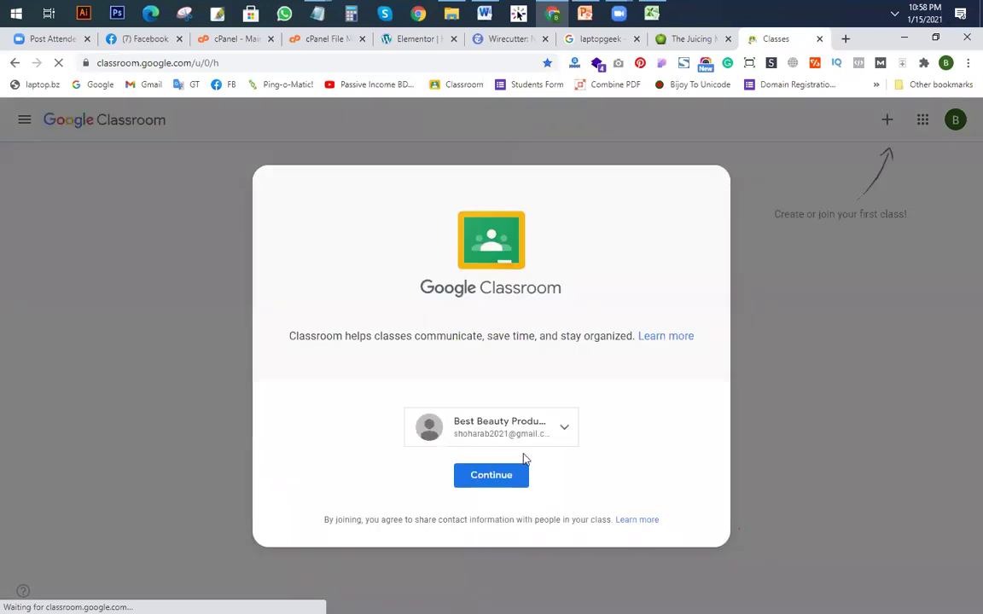
{"action": "left_click", "coordinate": [501, 434]}
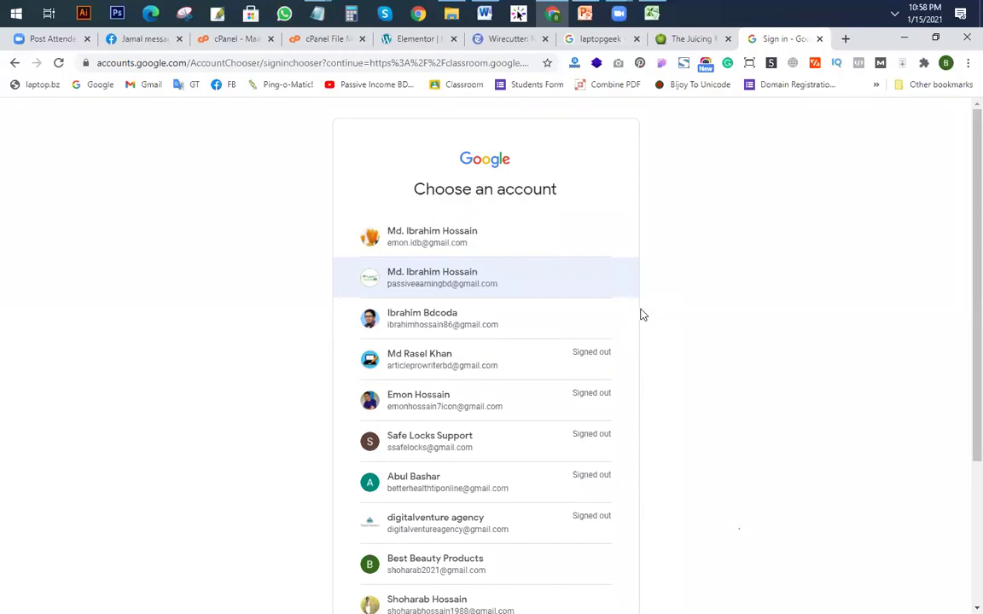
{"action": "left_click", "coordinate": [391, 280]}
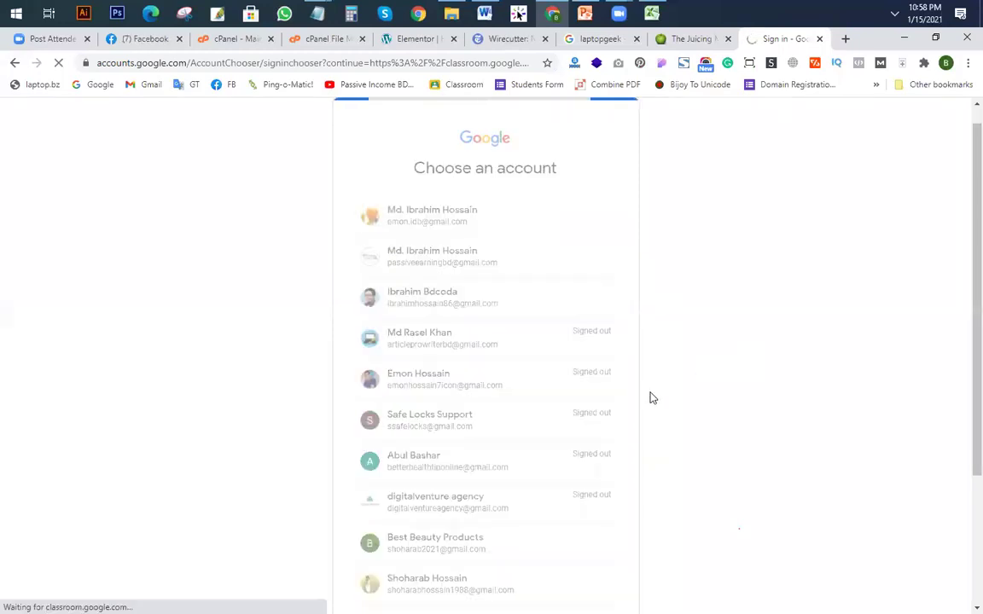
{"action": "left_click", "coordinate": [697, 37]}
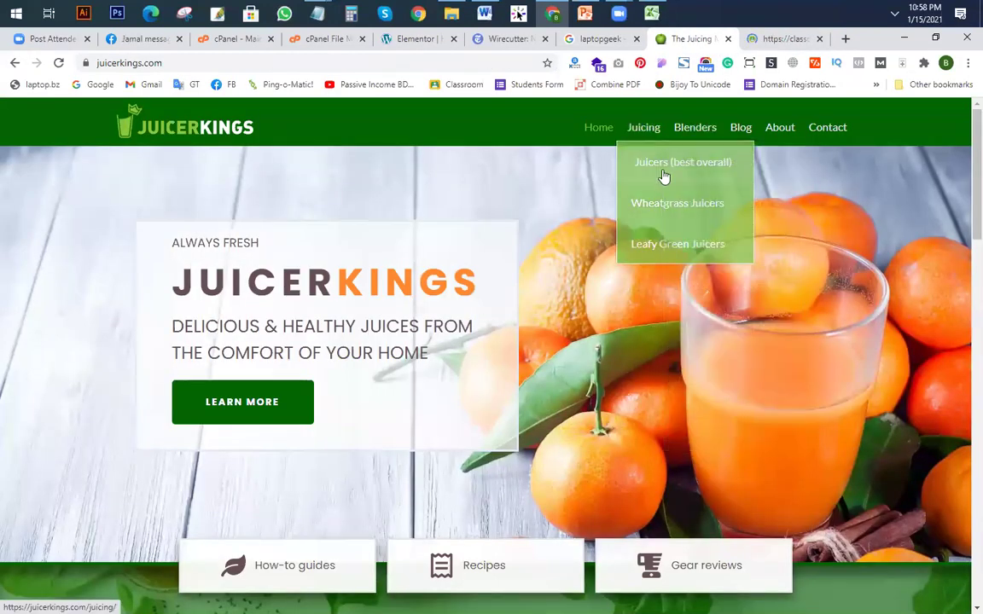
{"action": "left_click", "coordinate": [662, 209]}
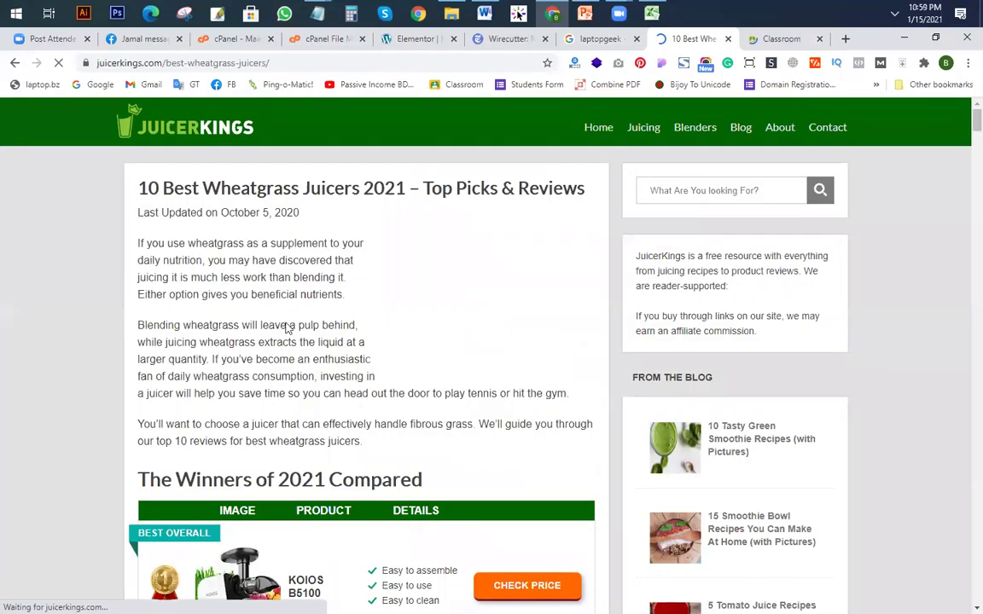
Highlight the two intro paragraphs and scroll through the 10 Best Wheatgrass Juicers review
{"action": "left_click_drag", "start_coordinate": [138, 244], "coordinate": [401, 359]}
{"action": "scroll", "coordinate": [402, 412], "scroll_direction": "down", "scroll_amount": 13}
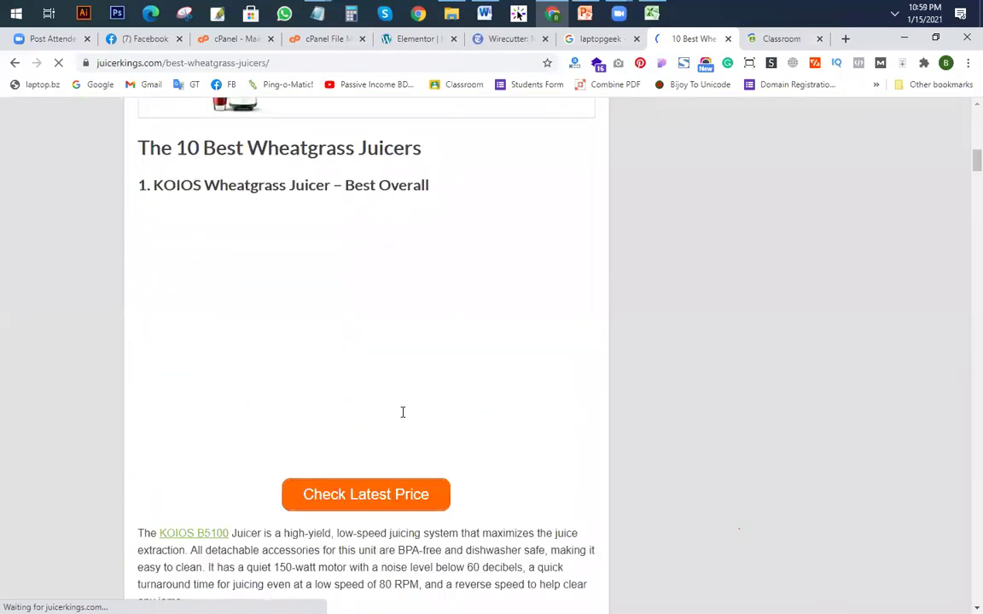
{"action": "scroll", "coordinate": [402, 412], "scroll_direction": "up", "scroll_amount": 6}
{"action": "scroll", "coordinate": [483, 358], "scroll_direction": "down", "scroll_amount": 2}
{"action": "scroll", "coordinate": [483, 356], "scroll_direction": "up", "scroll_amount": 5}
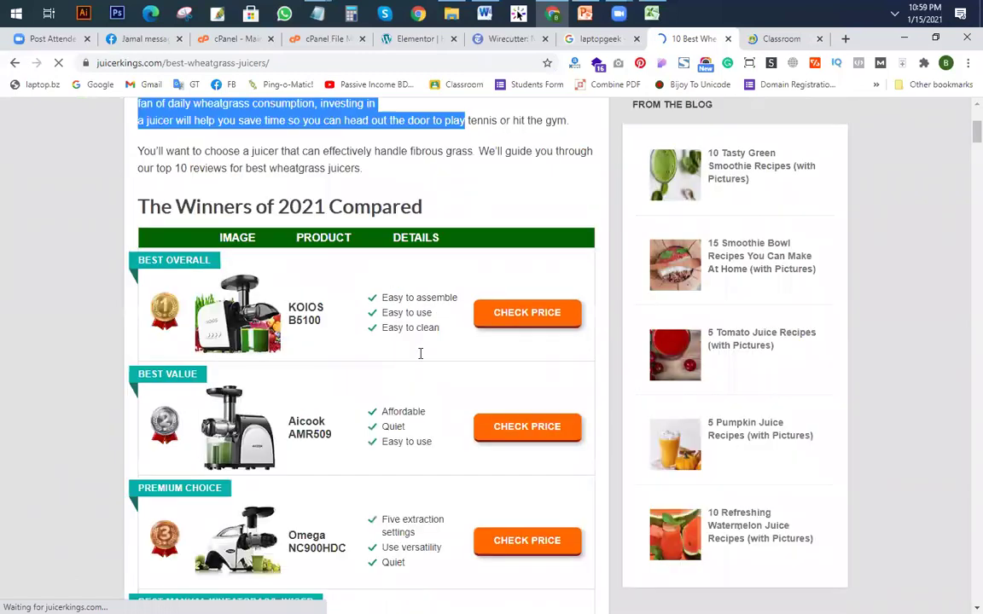
{"action": "scroll", "coordinate": [420, 353], "scroll_direction": "down", "scroll_amount": 15}
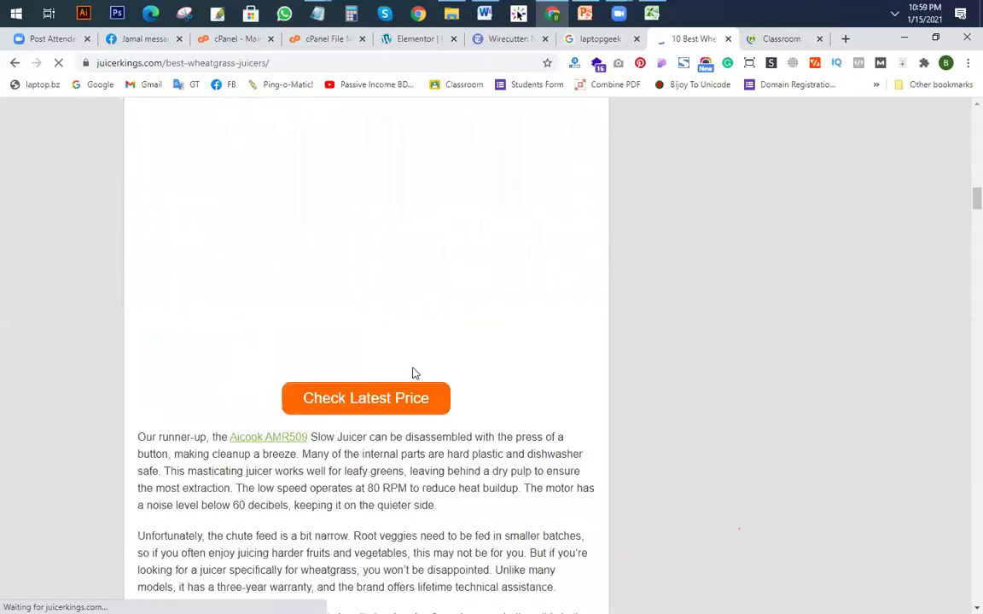
{"action": "scroll", "coordinate": [412, 373], "scroll_direction": "down", "scroll_amount": 15}
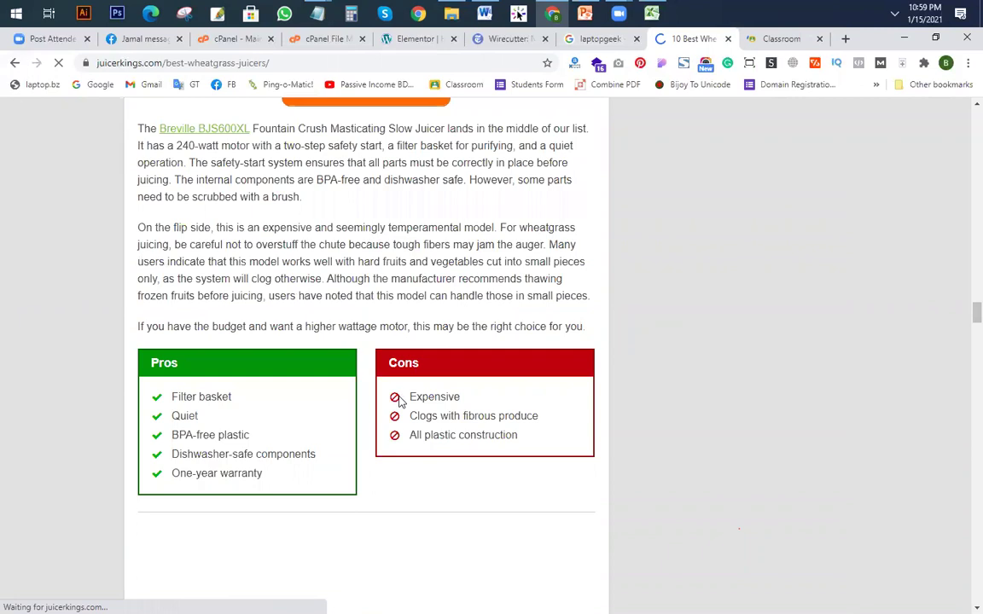
{"action": "scroll", "coordinate": [399, 401], "scroll_direction": "down", "scroll_amount": 8}
{"action": "scroll", "coordinate": [399, 408], "scroll_direction": "down", "scroll_amount": 5}
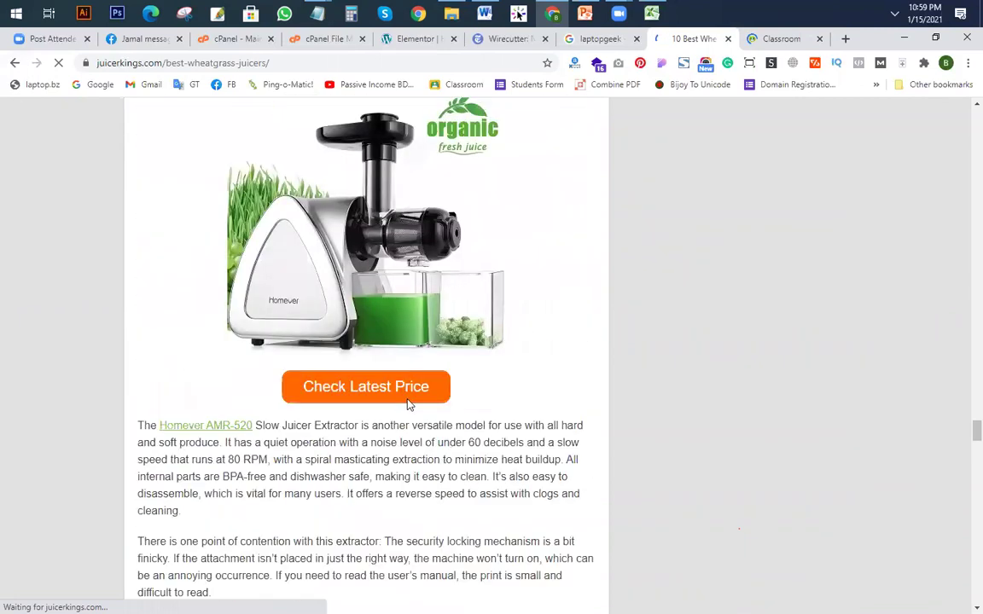
{"action": "scroll", "coordinate": [408, 403], "scroll_direction": "down", "scroll_amount": 20}
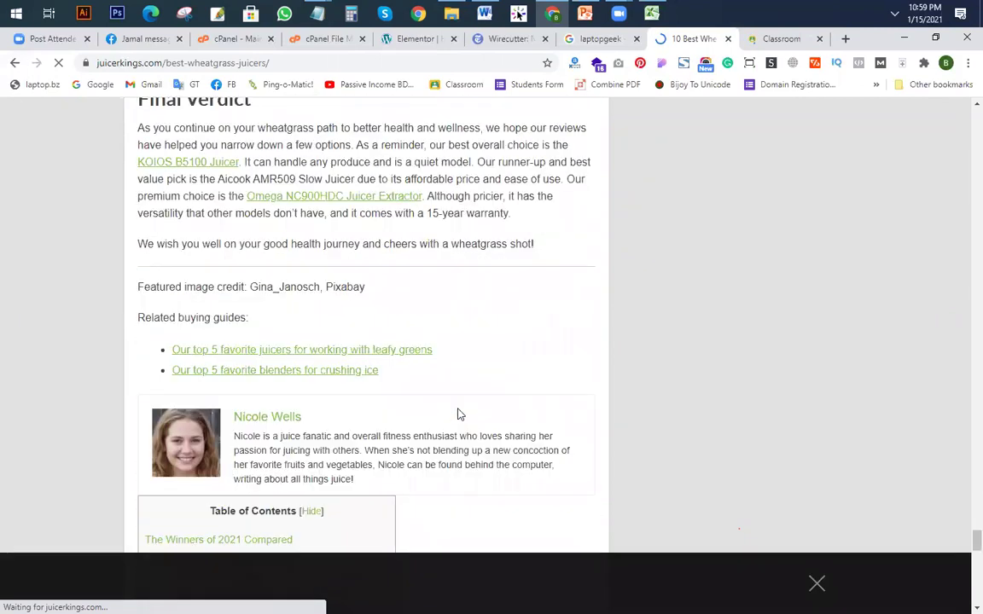
{"action": "scroll", "coordinate": [213, 276], "scroll_direction": "up", "scroll_amount": 5}
{"action": "scroll", "coordinate": [364, 388], "scroll_direction": "up", "scroll_amount": 2}
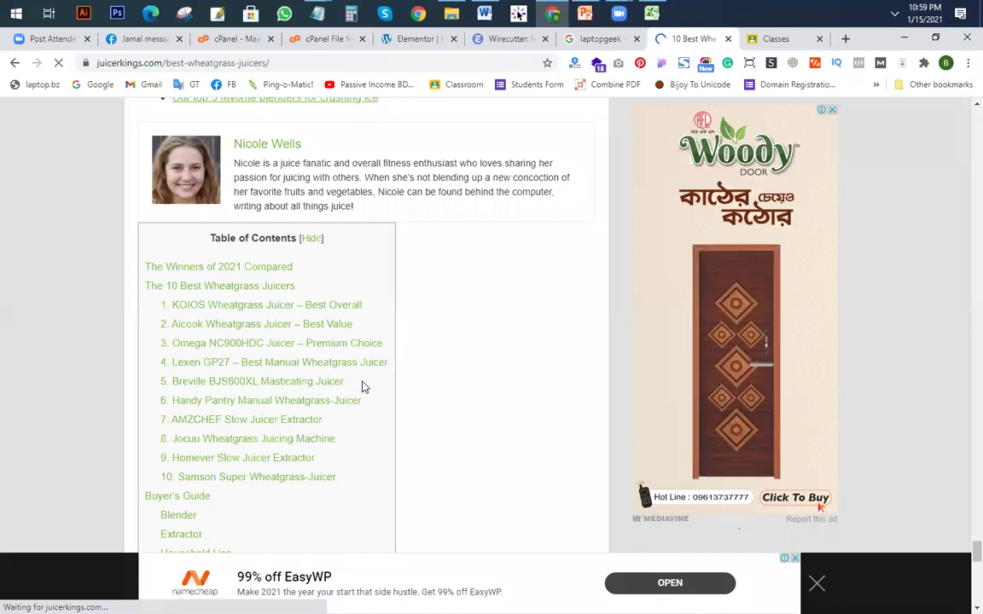
{"action": "scroll", "coordinate": [333, 377], "scroll_direction": "down", "scroll_amount": 4}
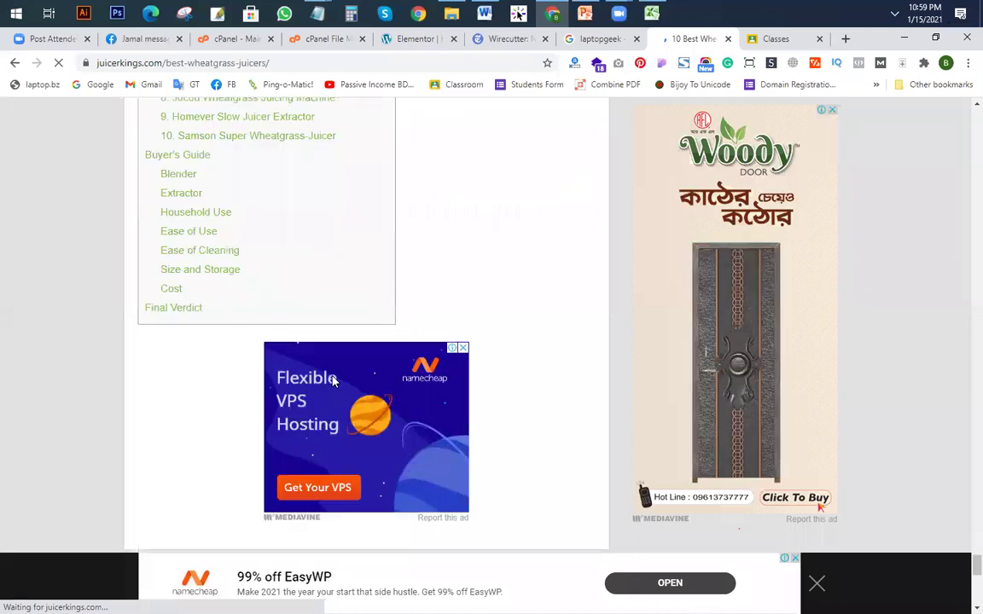
{"action": "scroll", "coordinate": [341, 376], "scroll_direction": "down", "scroll_amount": 5}
{"action": "scroll", "coordinate": [344, 376], "scroll_direction": "up", "scroll_amount": 8}
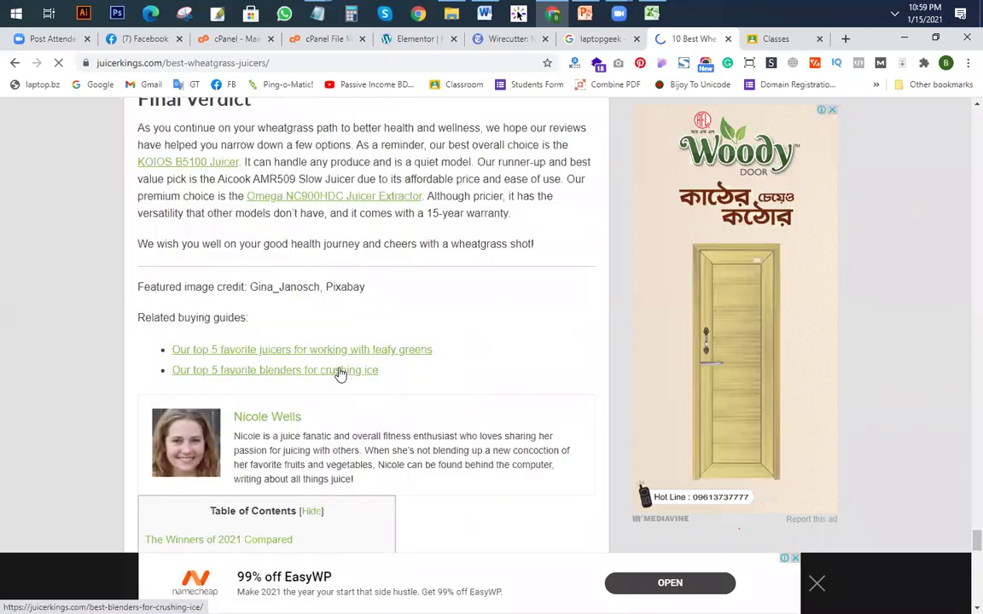
{"action": "scroll", "coordinate": [290, 458], "scroll_direction": "down", "scroll_amount": 3}
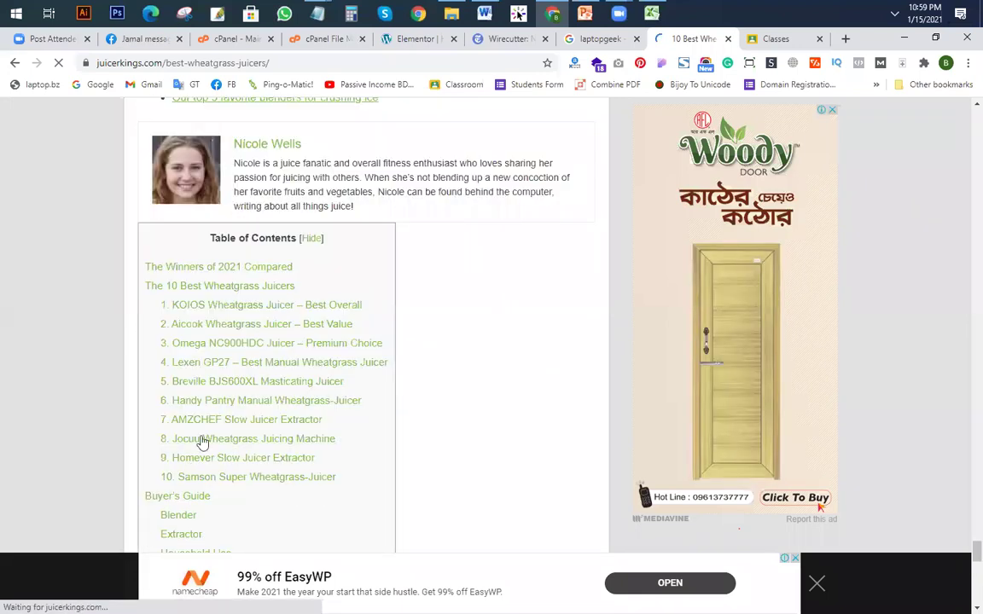
Jump to the AMZCHEF Slow Juicer Extractor section, clear the highlight, and return to the Elementor editor
{"action": "left_click", "coordinate": [213, 422]}
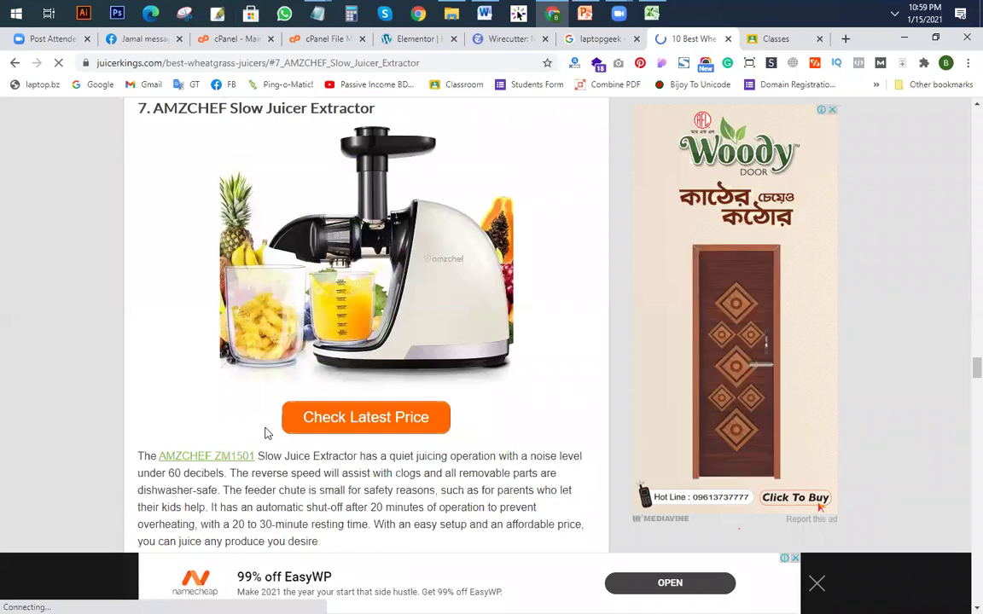
{"action": "scroll", "coordinate": [265, 434], "scroll_direction": "up", "scroll_amount": 10}
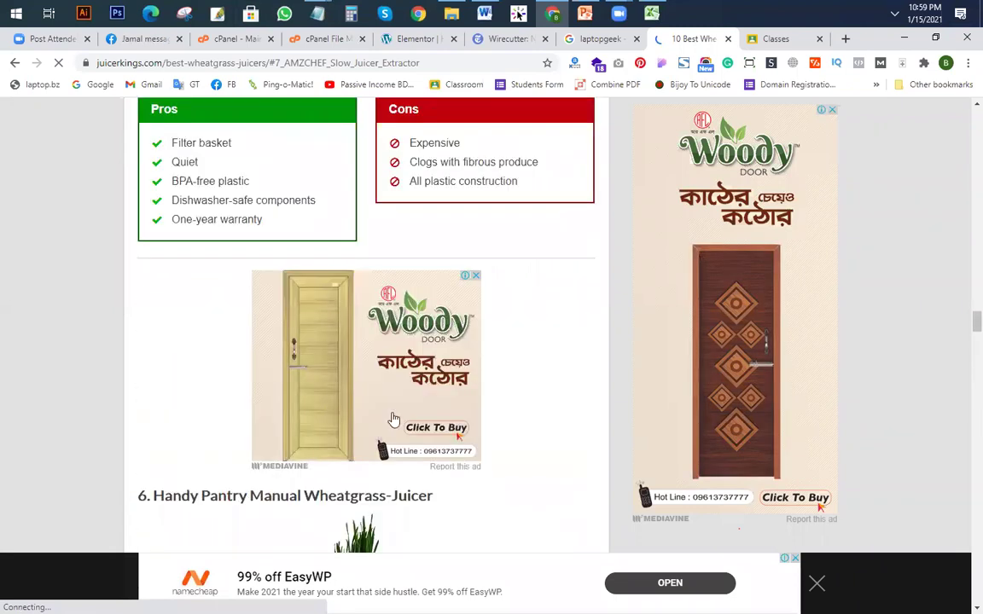
{"action": "scroll", "coordinate": [388, 416], "scroll_direction": "up", "scroll_amount": 20}
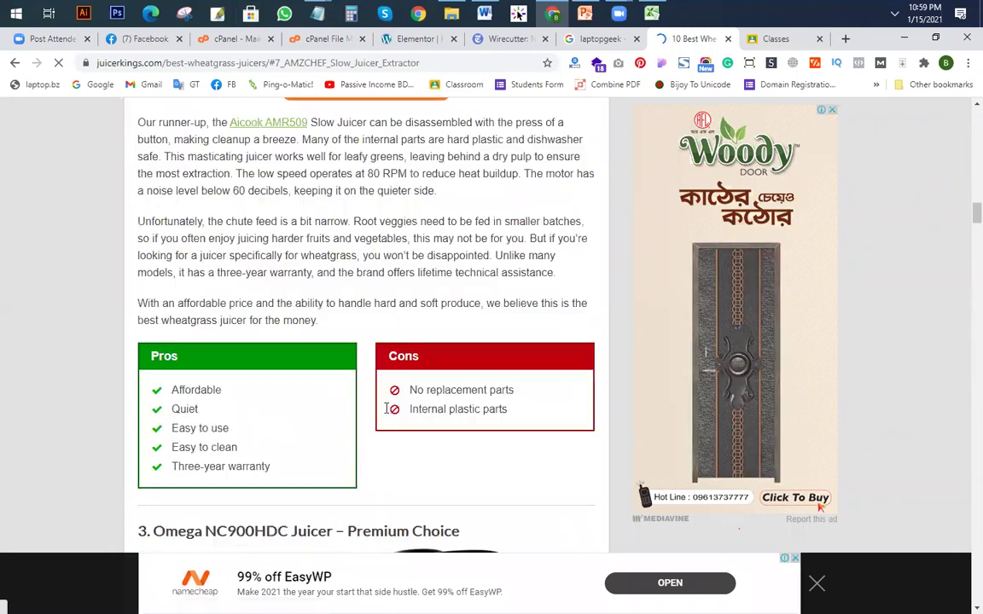
{"action": "scroll", "coordinate": [386, 407], "scroll_direction": "up", "scroll_amount": 10}
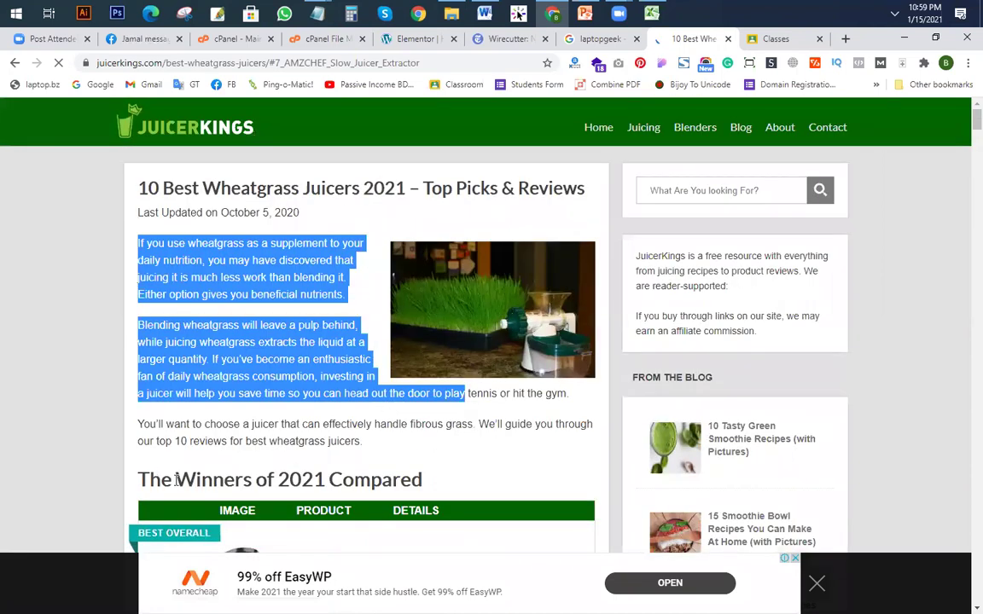
{"action": "left_click", "coordinate": [305, 476]}
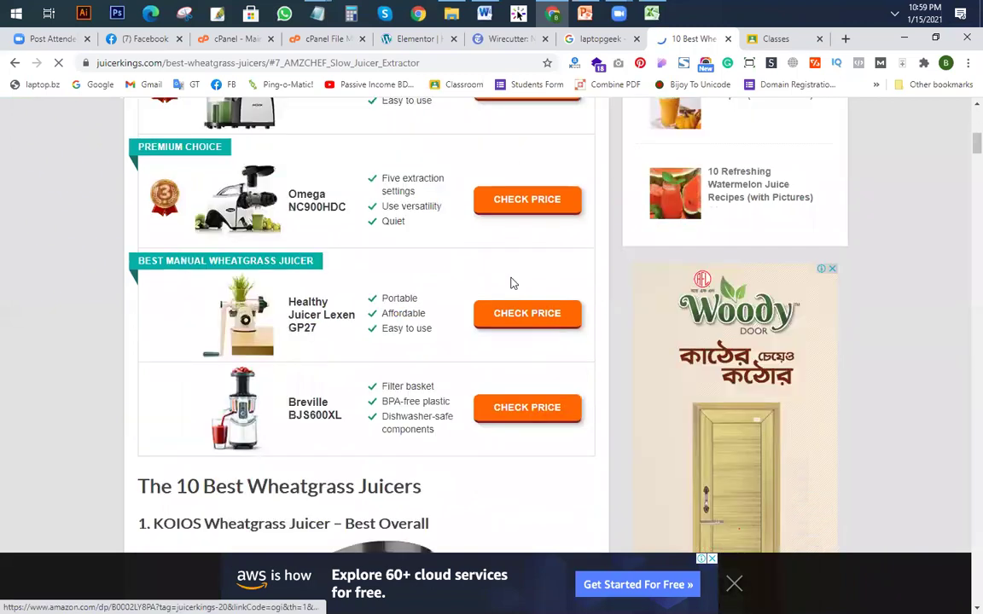
{"action": "left_click", "coordinate": [416, 38]}
Open the LaptopsGeek search result in a new tab and switch to it
{"action": "left_click", "coordinate": [612, 42]}
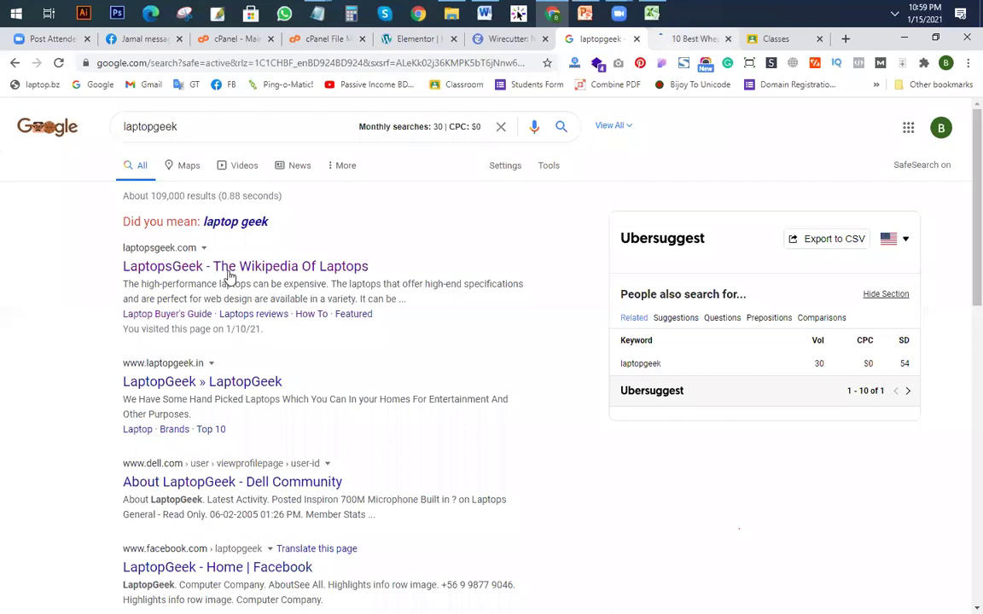
{"action": "right_click", "coordinate": [192, 271]}
{"action": "left_click", "coordinate": [252, 279]}
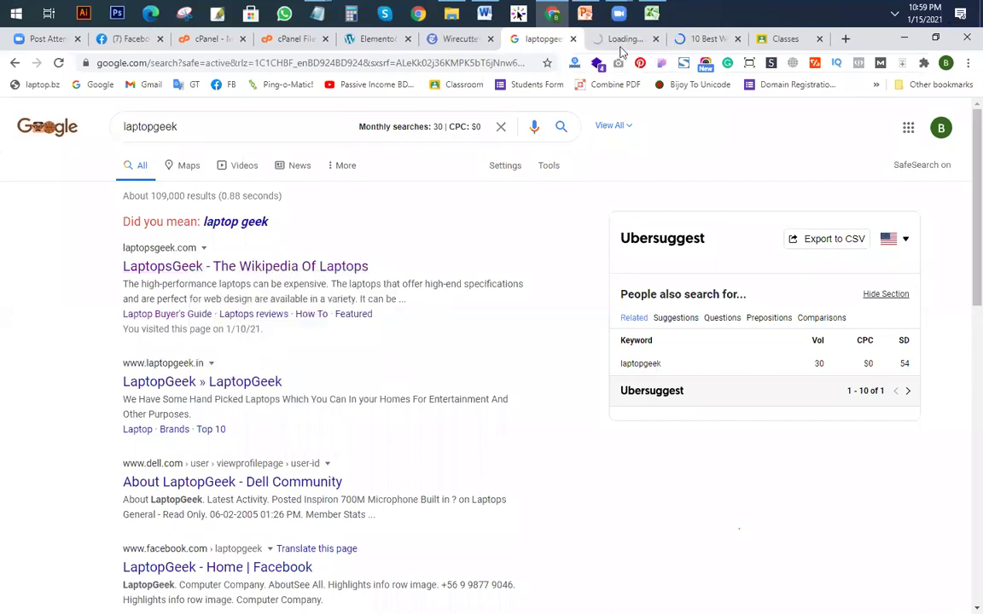
{"action": "key", "text": "ctrl+Tab"}
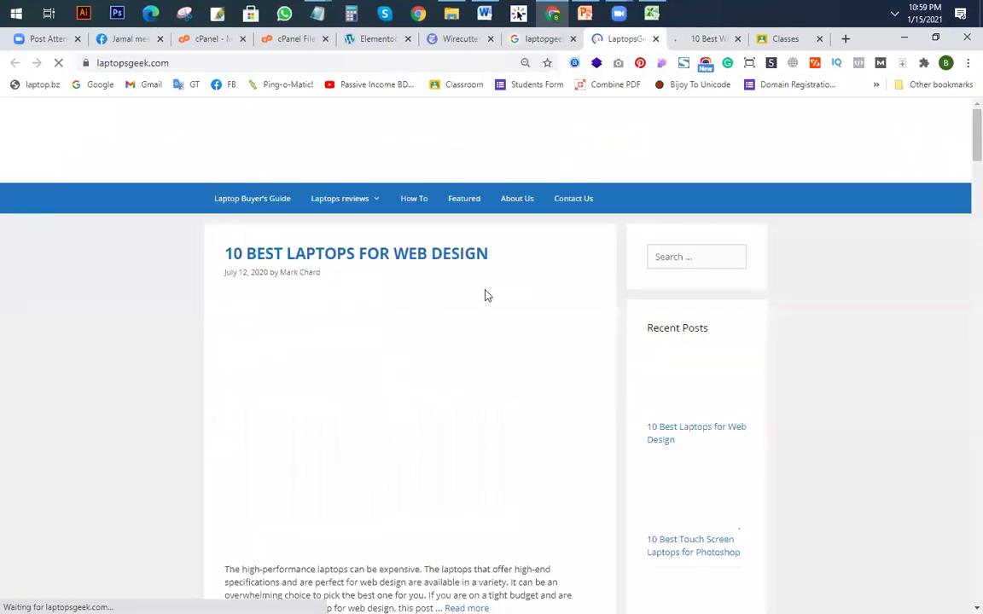
Browse the laptopsgeek.com home page posts, then open the Featured posts page
{"action": "scroll", "coordinate": [657, 375], "scroll_direction": "down", "scroll_amount": 15}
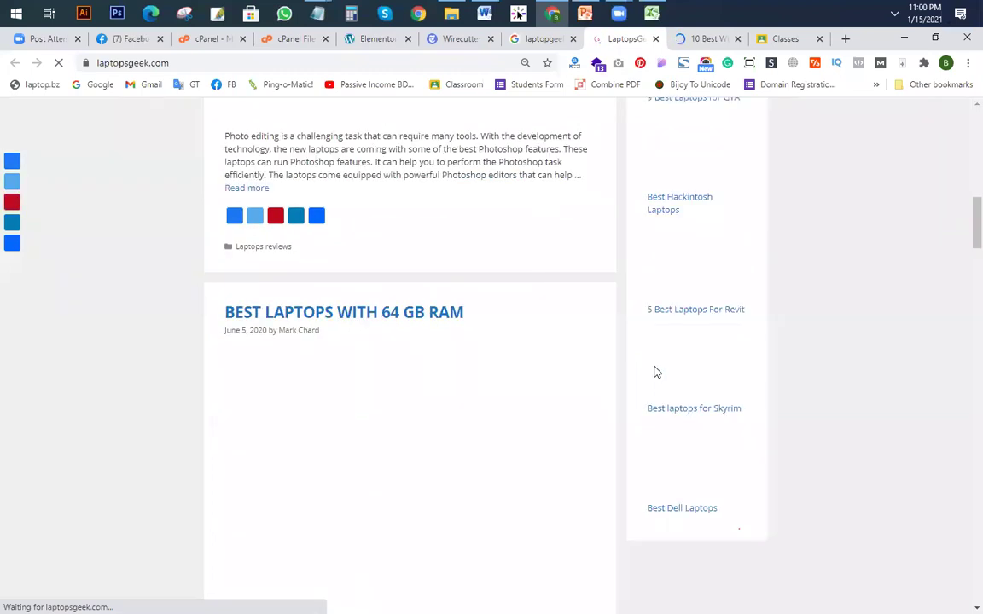
{"action": "scroll", "coordinate": [627, 392], "scroll_direction": "up", "scroll_amount": 15}
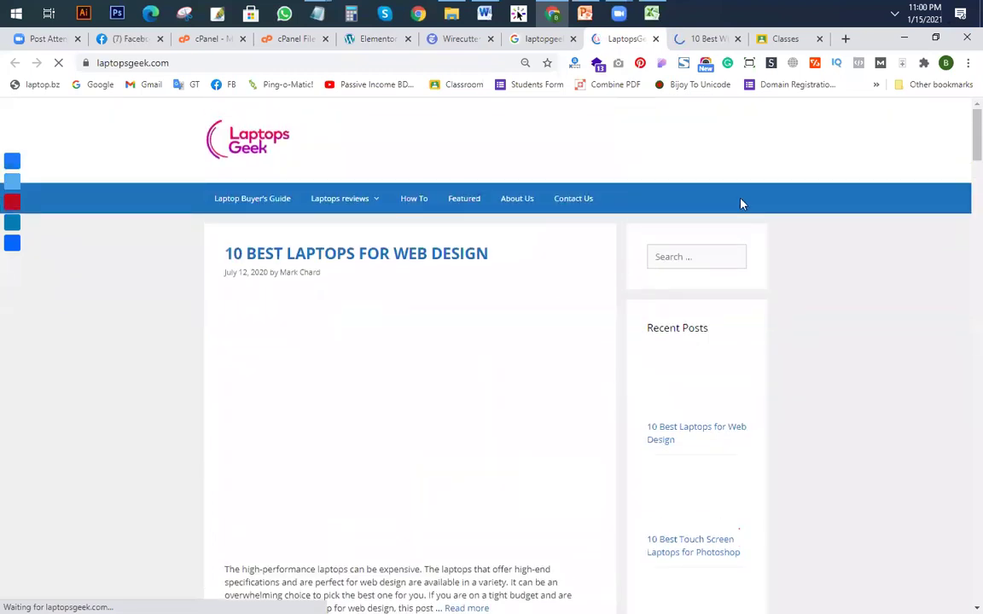
{"action": "scroll", "coordinate": [682, 384], "scroll_direction": "down", "scroll_amount": 4}
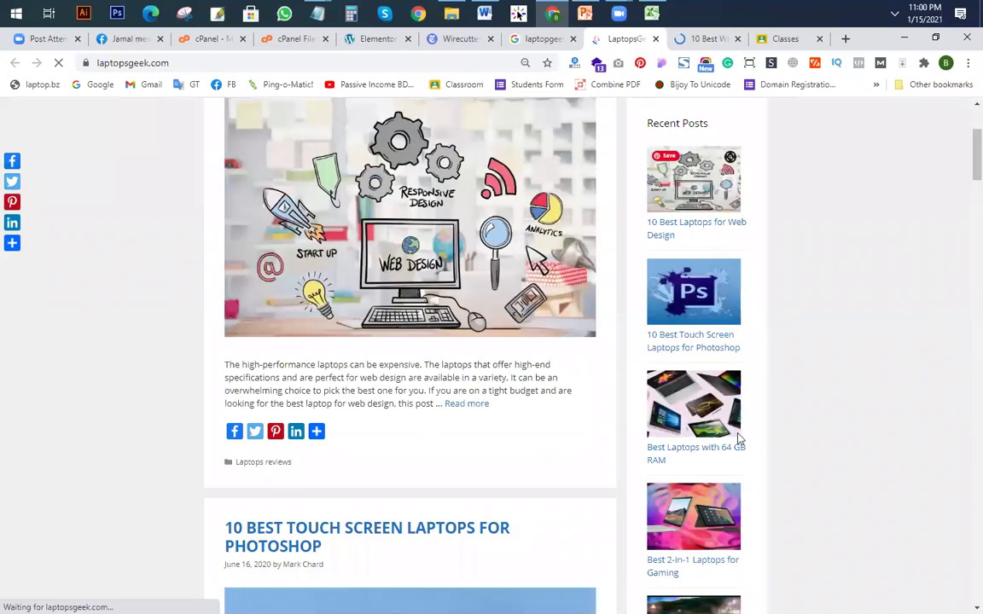
{"action": "scroll", "coordinate": [710, 409], "scroll_direction": "up", "scroll_amount": 4}
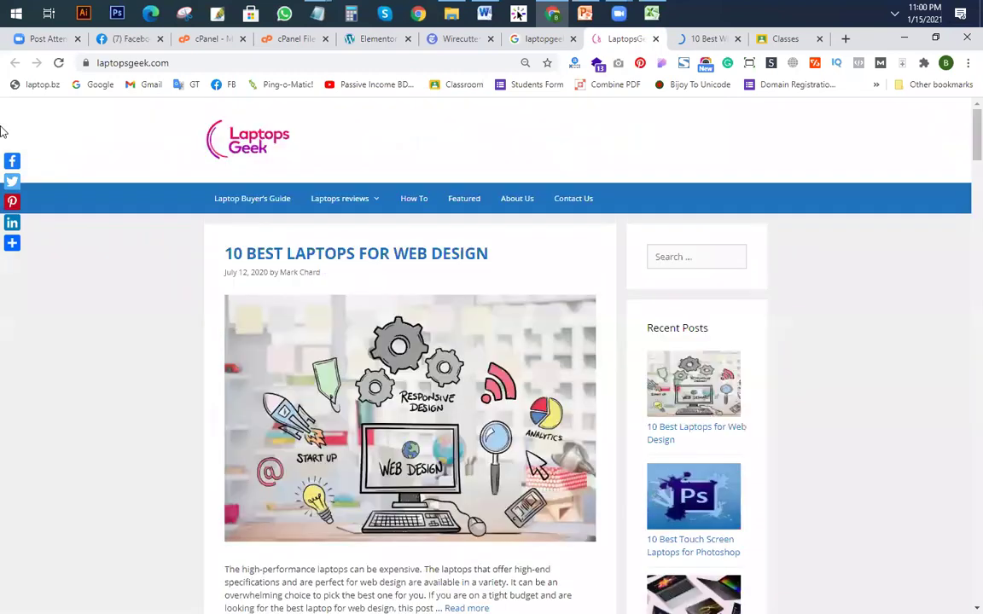
{"action": "mouse_move", "coordinate": [16, 180]}
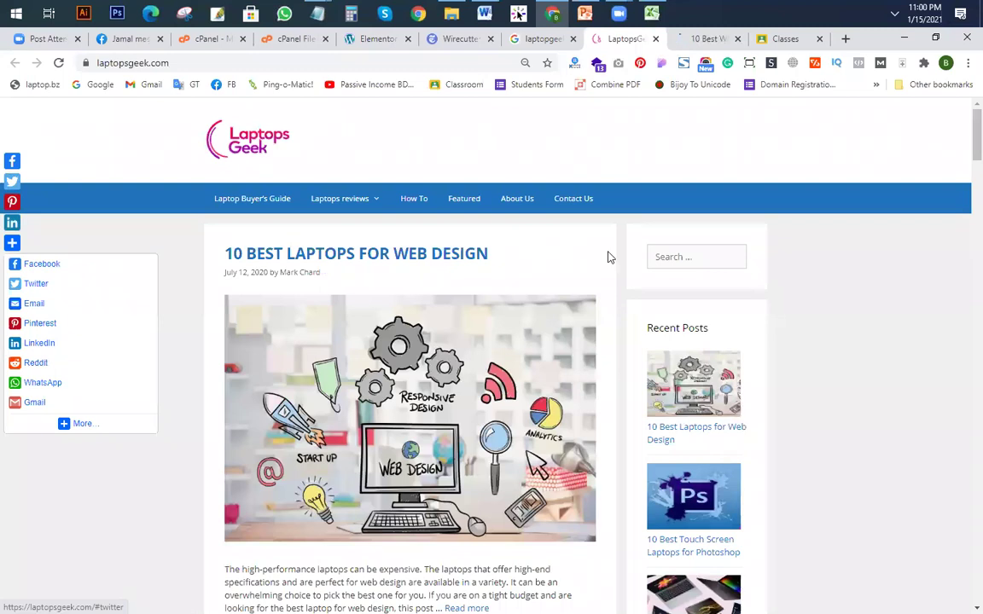
{"action": "scroll", "coordinate": [665, 289], "scroll_direction": "down", "scroll_amount": 10}
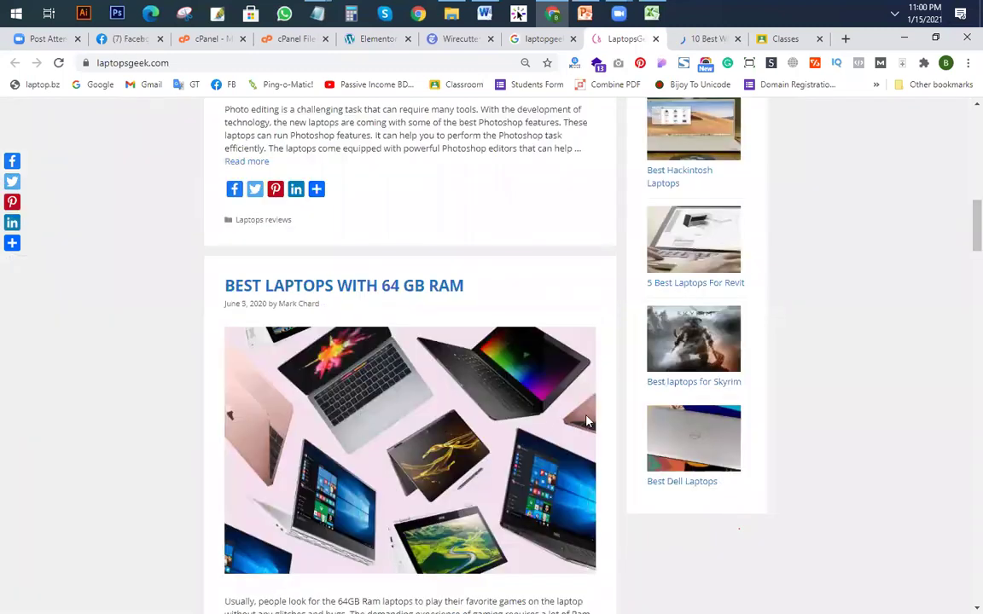
{"action": "scroll", "coordinate": [669, 414], "scroll_direction": "down", "scroll_amount": 10}
{"action": "scroll", "coordinate": [586, 461], "scroll_direction": "down", "scroll_amount": 10}
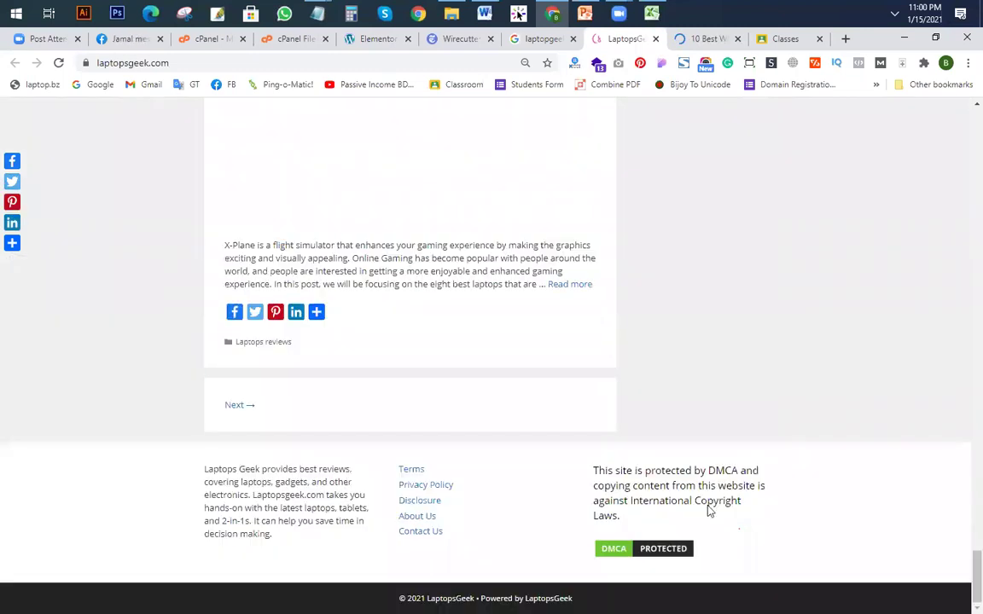
{"action": "scroll", "coordinate": [457, 359], "scroll_direction": "up", "scroll_amount": 10}
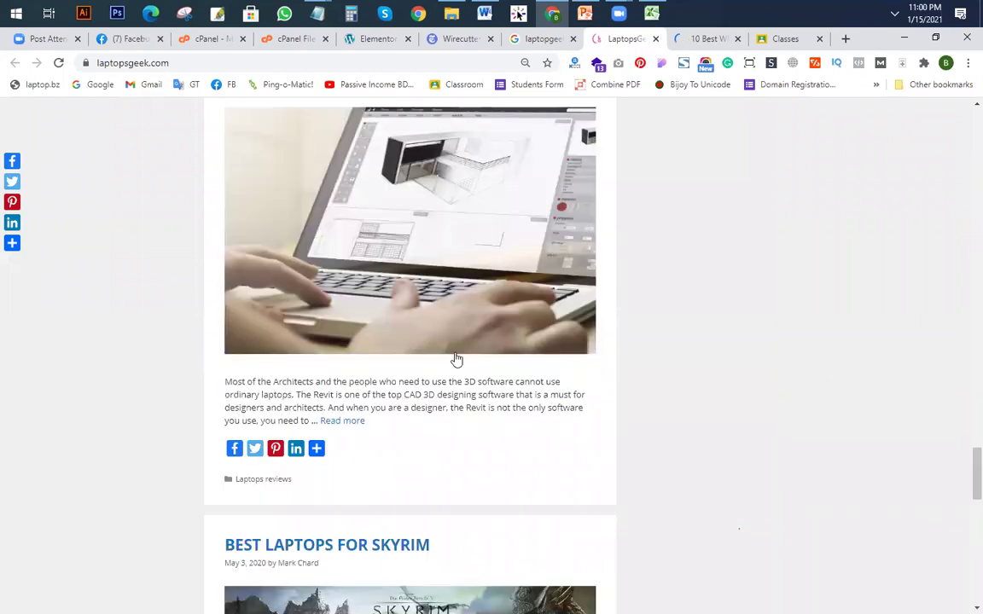
{"action": "scroll", "coordinate": [456, 359], "scroll_direction": "up", "scroll_amount": 15}
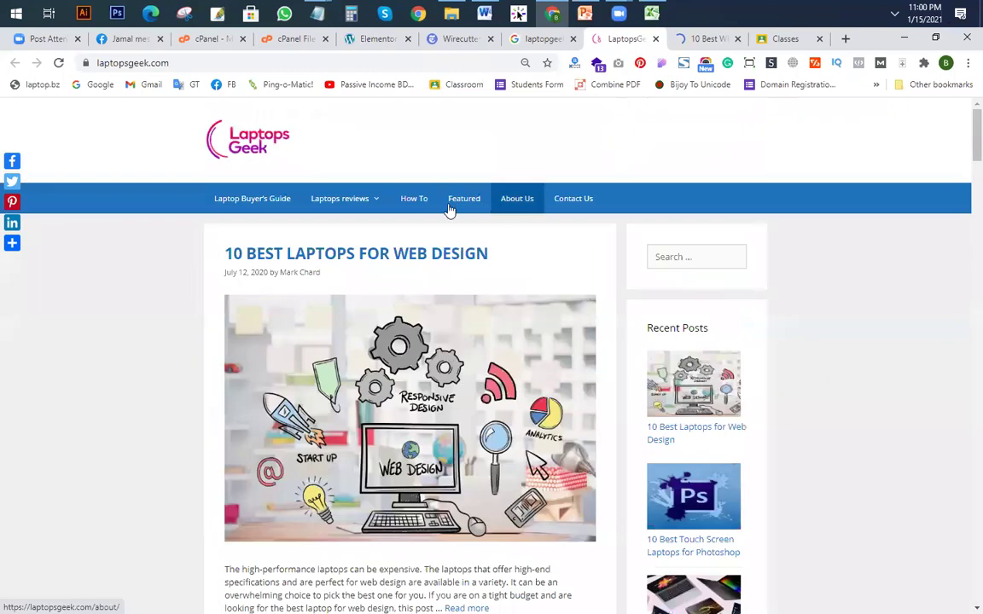
{"action": "left_click", "coordinate": [460, 207]}
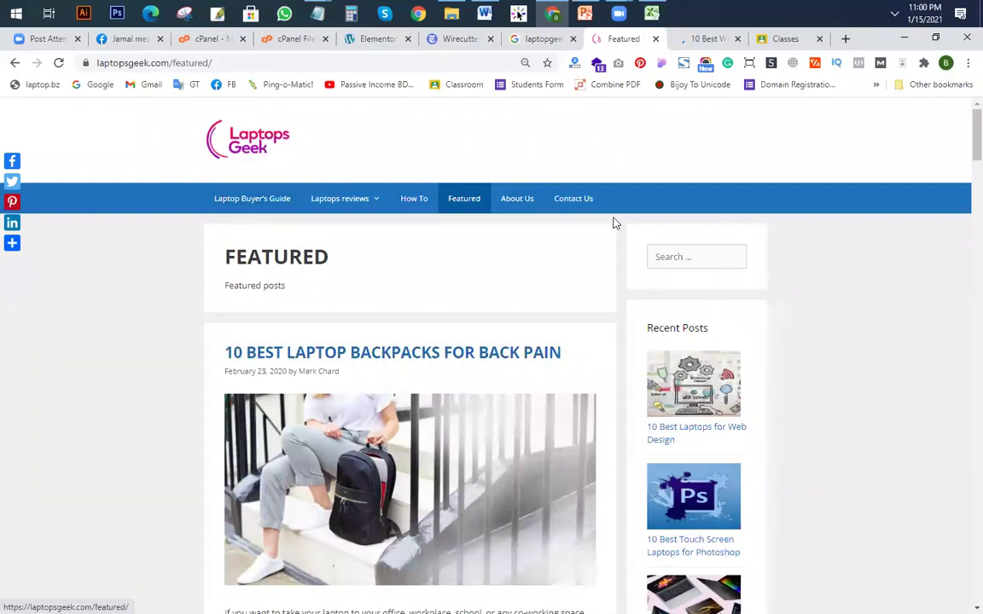
Look over the Featured posts and open '10 Best Laptop Backpacks for Back Pain'
{"action": "scroll", "coordinate": [370, 191], "scroll_direction": "down", "scroll_amount": 1}
{"action": "scroll", "coordinate": [370, 191], "scroll_direction": "down", "scroll_amount": 20}
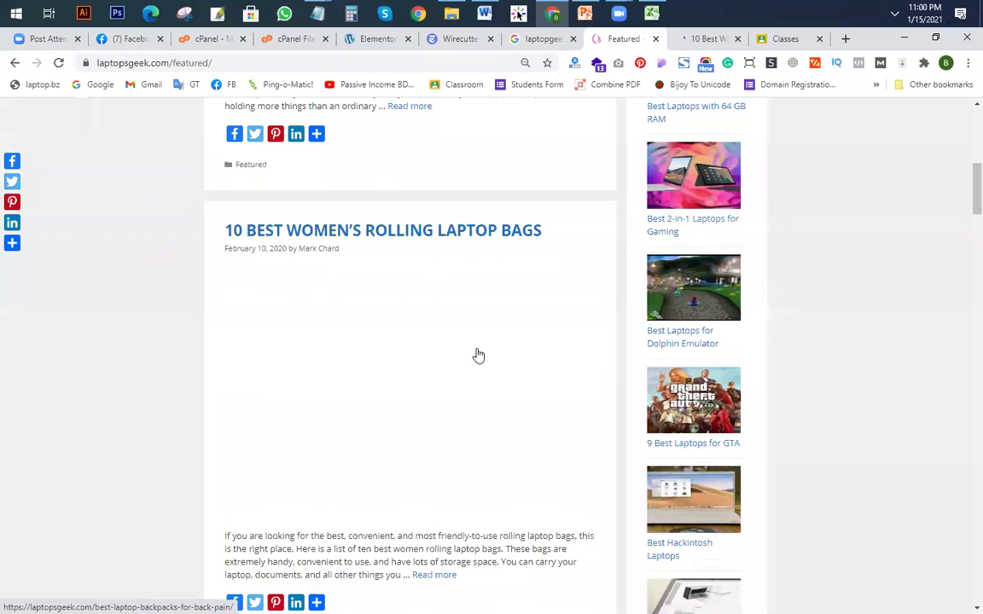
{"action": "scroll", "coordinate": [370, 516], "scroll_direction": "down", "scroll_amount": 15}
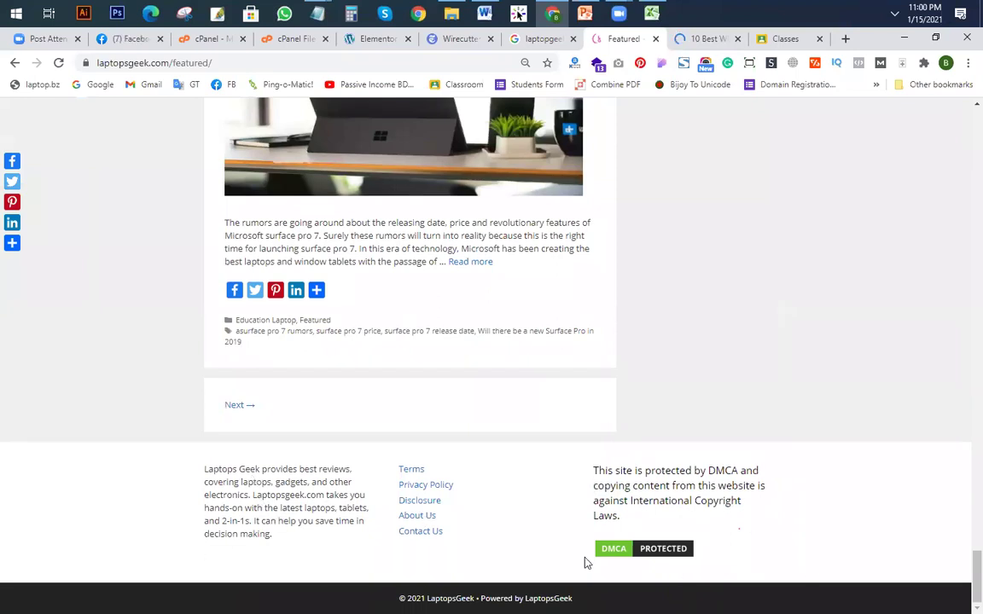
{"action": "scroll", "coordinate": [418, 509], "scroll_direction": "up", "scroll_amount": 15}
{"action": "scroll", "coordinate": [415, 502], "scroll_direction": "up", "scroll_amount": 7}
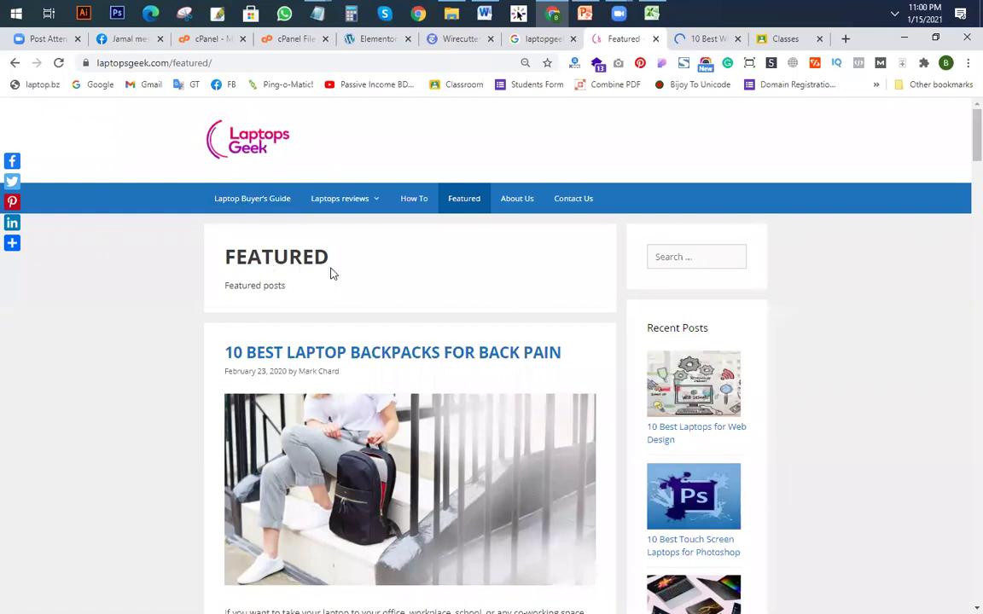
{"action": "scroll", "coordinate": [345, 279], "scroll_direction": "down", "scroll_amount": 4}
{"action": "scroll", "coordinate": [378, 309], "scroll_direction": "up", "scroll_amount": 4}
{"action": "scroll", "coordinate": [395, 358], "scroll_direction": "down", "scroll_amount": 8}
{"action": "scroll", "coordinate": [485, 282], "scroll_direction": "up", "scroll_amount": 4}
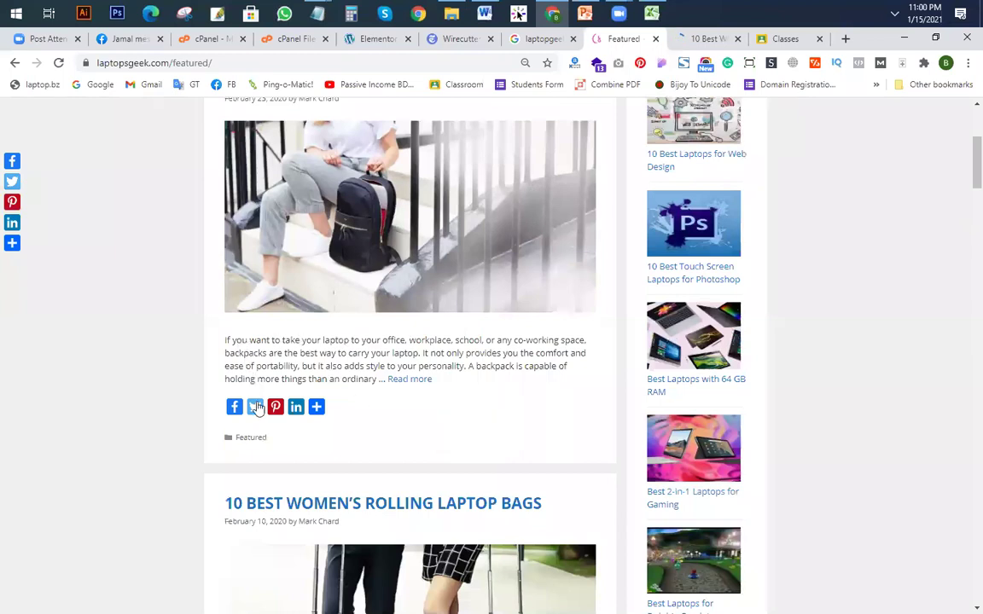
{"action": "mouse_move", "coordinate": [316, 407]}
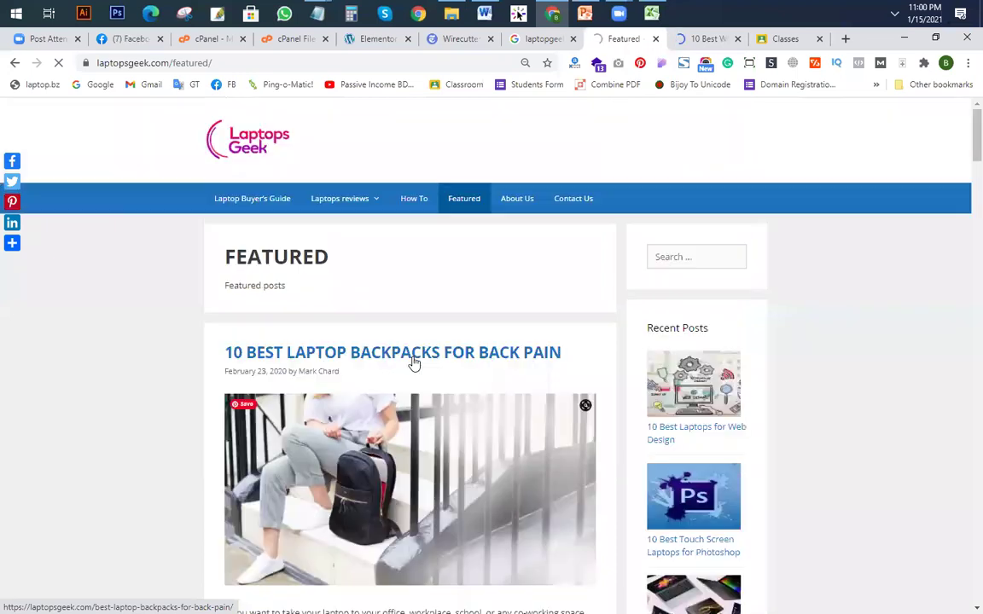
{"action": "left_click", "coordinate": [413, 362]}
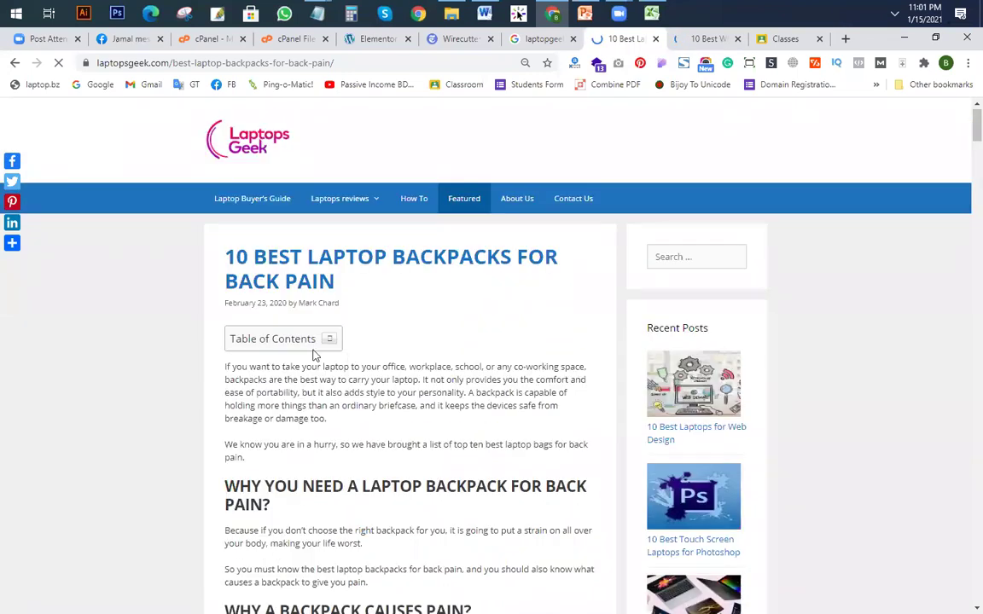
Expand and collapse the article's Table of Contents, skim the post, then return to the PowerPoint slides
{"action": "left_click", "coordinate": [330, 340]}
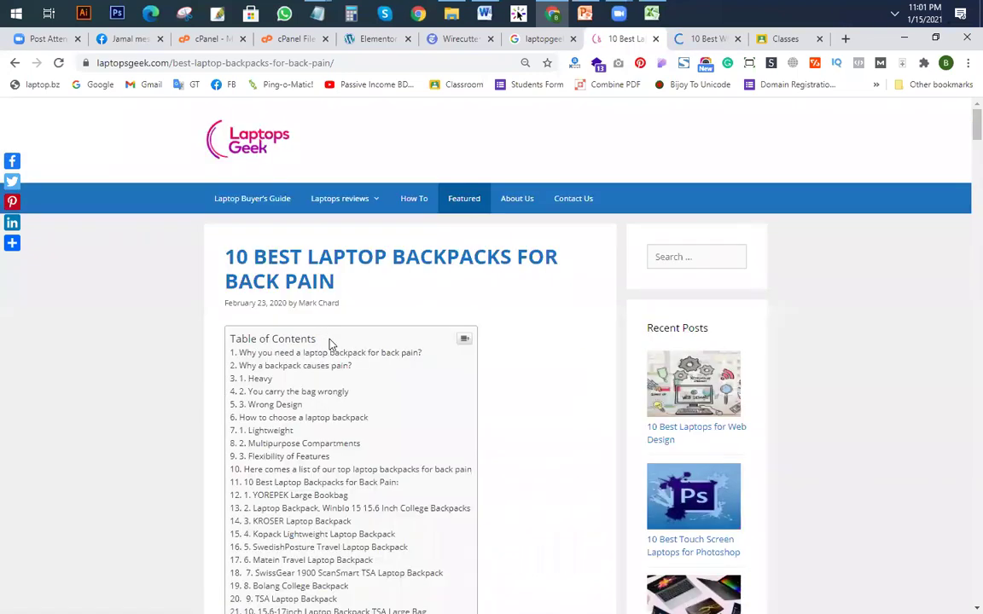
{"action": "left_click", "coordinate": [466, 342]}
{"action": "scroll", "coordinate": [353, 281], "scroll_direction": "down", "scroll_amount": 15}
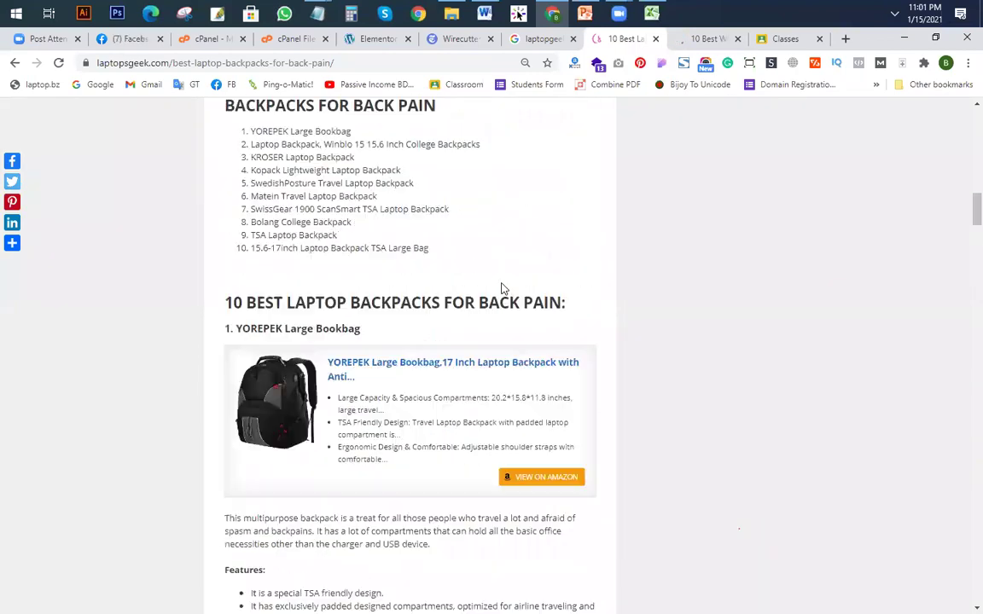
{"action": "scroll", "coordinate": [425, 441], "scroll_direction": "down", "scroll_amount": 20}
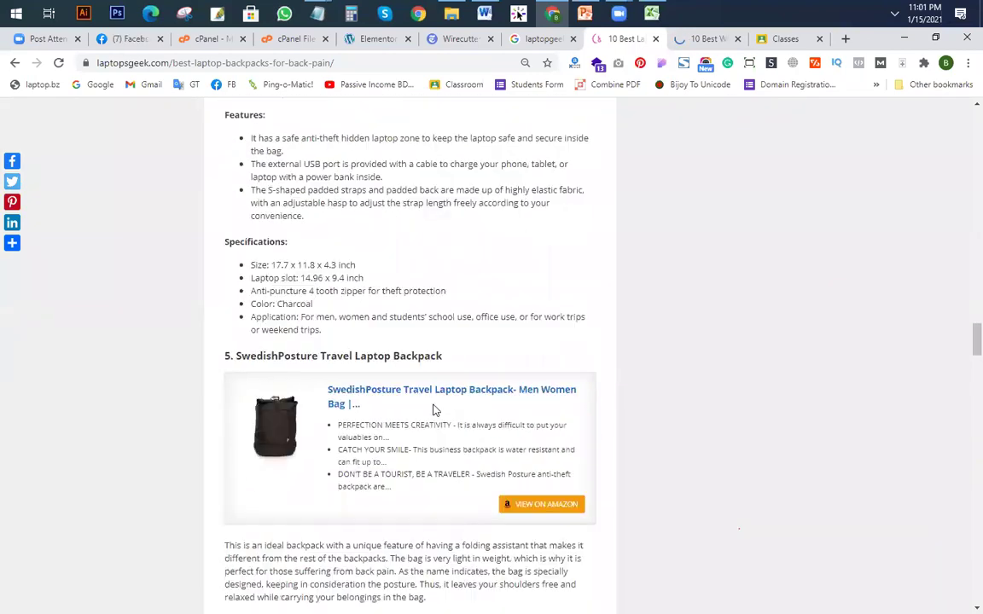
{"action": "scroll", "coordinate": [433, 390], "scroll_direction": "up", "scroll_amount": 10}
{"action": "scroll", "coordinate": [431, 390], "scroll_direction": "up", "scroll_amount": 6}
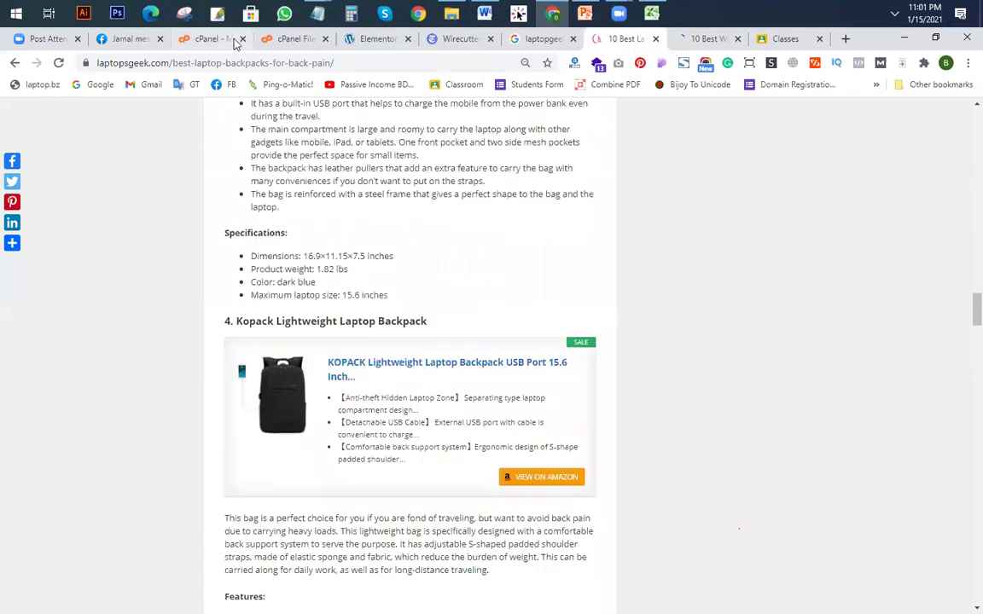
{"action": "left_click", "coordinate": [582, 19]}
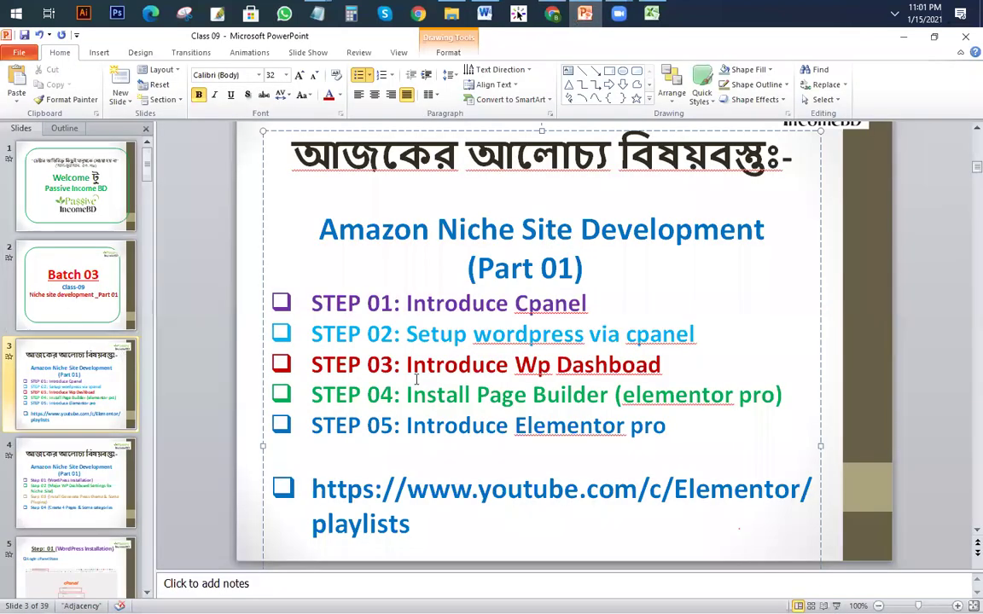
Step through the slides from the Part 01 agenda to Step 07, via Steps 01, 02, 03 and 05
{"action": "left_click", "coordinate": [85, 489]}
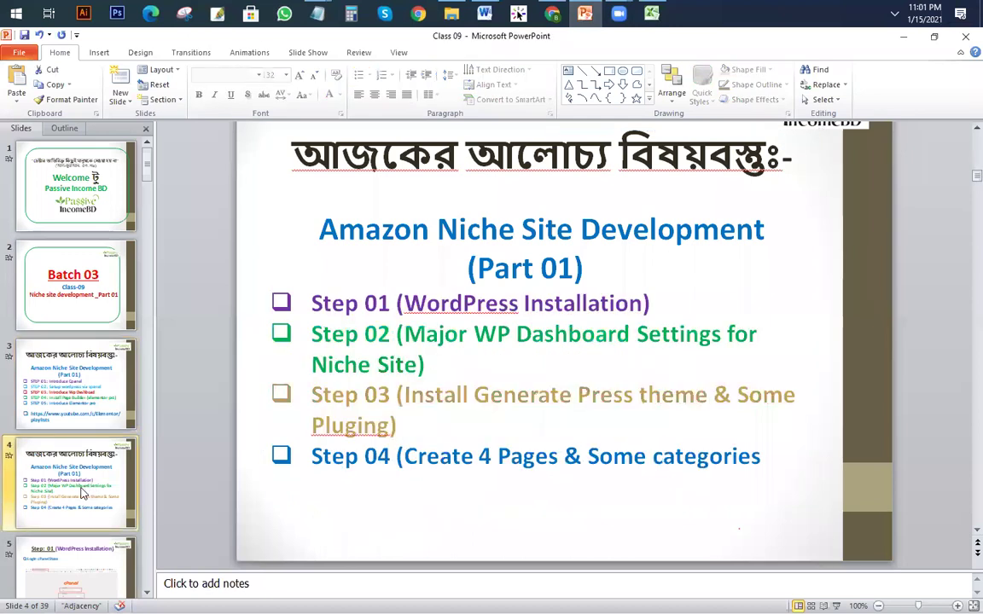
{"action": "left_click", "coordinate": [64, 546]}
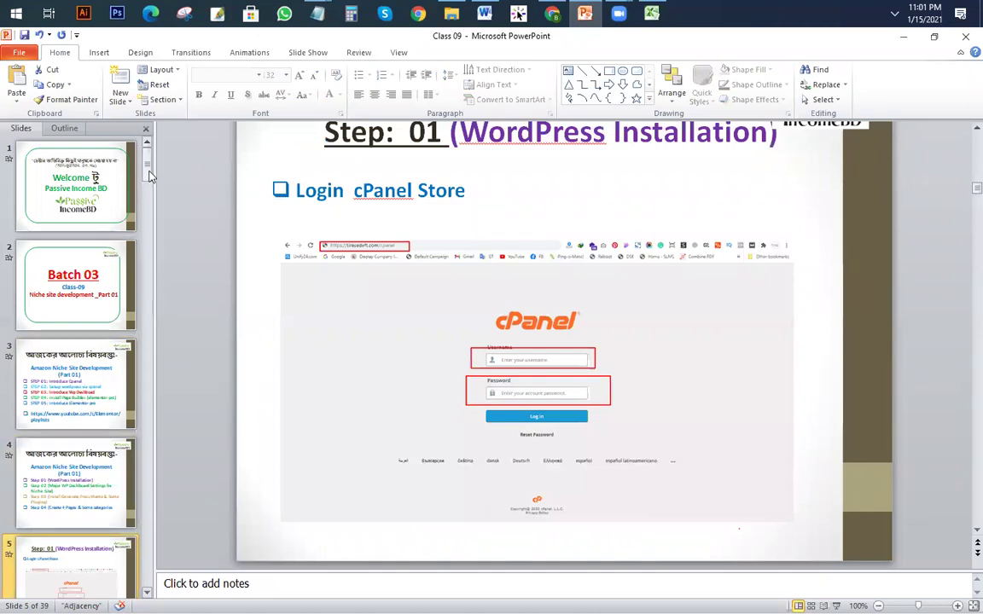
{"action": "scroll", "coordinate": [101, 466], "scroll_direction": "down", "scroll_amount": 2}
{"action": "left_click", "coordinate": [95, 495]}
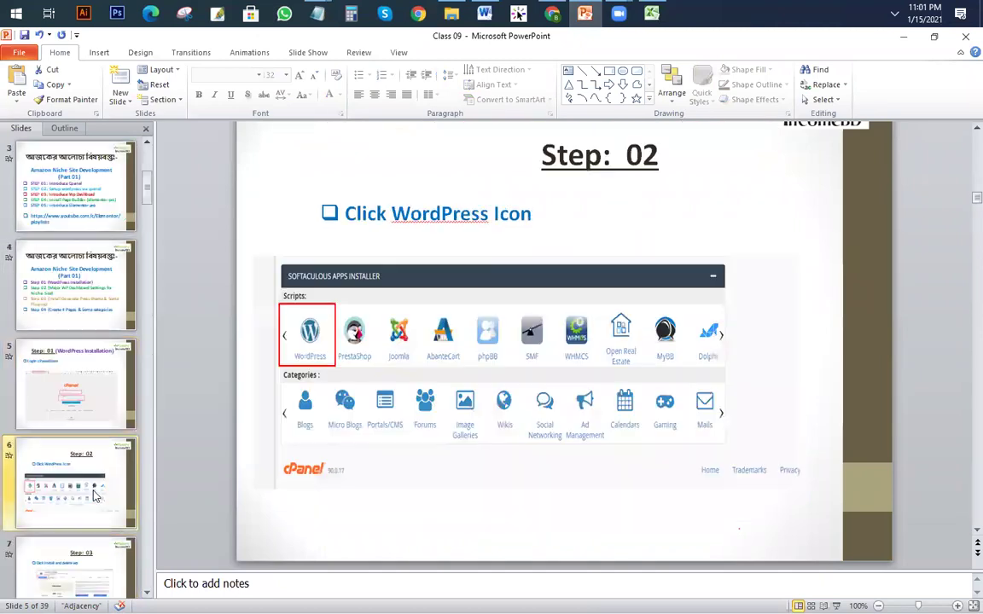
{"action": "scroll", "coordinate": [84, 478], "scroll_direction": "down", "scroll_amount": 1}
{"action": "left_click", "coordinate": [79, 435]}
{"action": "scroll", "coordinate": [78, 439], "scroll_direction": "down", "scroll_amount": 2}
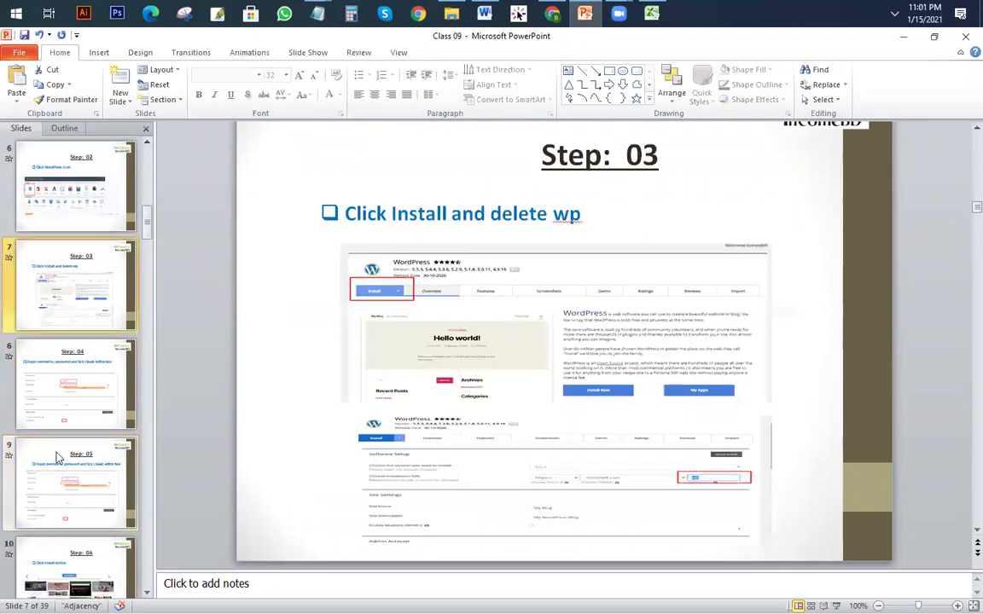
{"action": "left_click", "coordinate": [80, 443]}
{"action": "scroll", "coordinate": [81, 484], "scroll_direction": "down", "scroll_amount": 1}
{"action": "scroll", "coordinate": [81, 484], "scroll_direction": "down", "scroll_amount": 1}
{"action": "left_click", "coordinate": [80, 484]}
Continue through Steps 06, 07, 08, 10 and 14 to the Step 15 'Move to Trash demo post' slide
{"action": "left_click", "coordinate": [76, 384]}
{"action": "left_click", "coordinate": [77, 484]}
{"action": "scroll", "coordinate": [86, 478], "scroll_direction": "down", "scroll_amount": 1}
{"action": "left_click", "coordinate": [85, 478]}
{"action": "scroll", "coordinate": [89, 511], "scroll_direction": "down", "scroll_amount": 2}
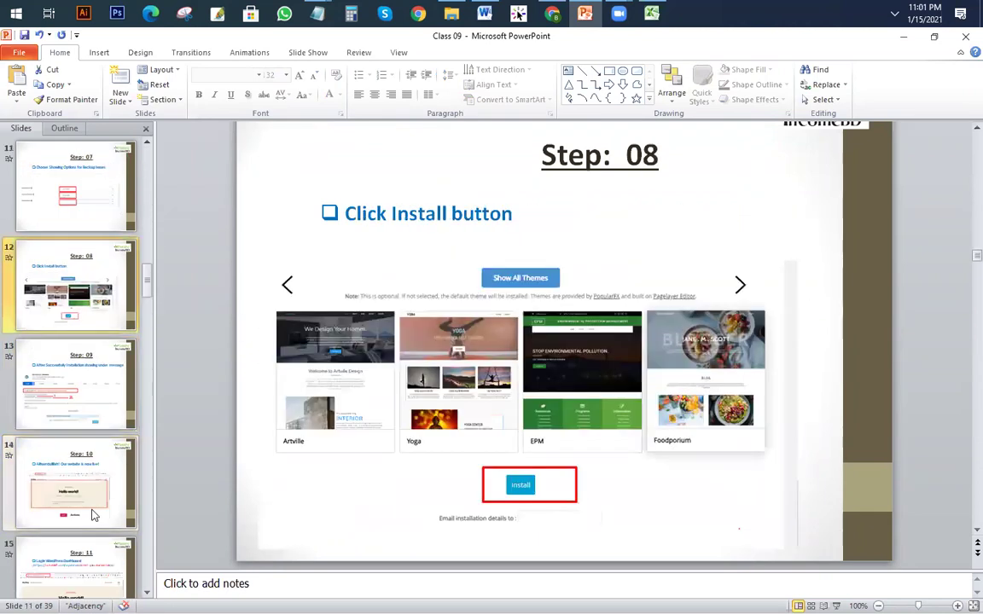
{"action": "left_click", "coordinate": [81, 487]}
{"action": "scroll", "coordinate": [85, 529], "scroll_direction": "down", "scroll_amount": 3}
{"action": "left_click", "coordinate": [92, 474]}
{"action": "scroll", "coordinate": [92, 472], "scroll_direction": "down", "scroll_amount": 3}
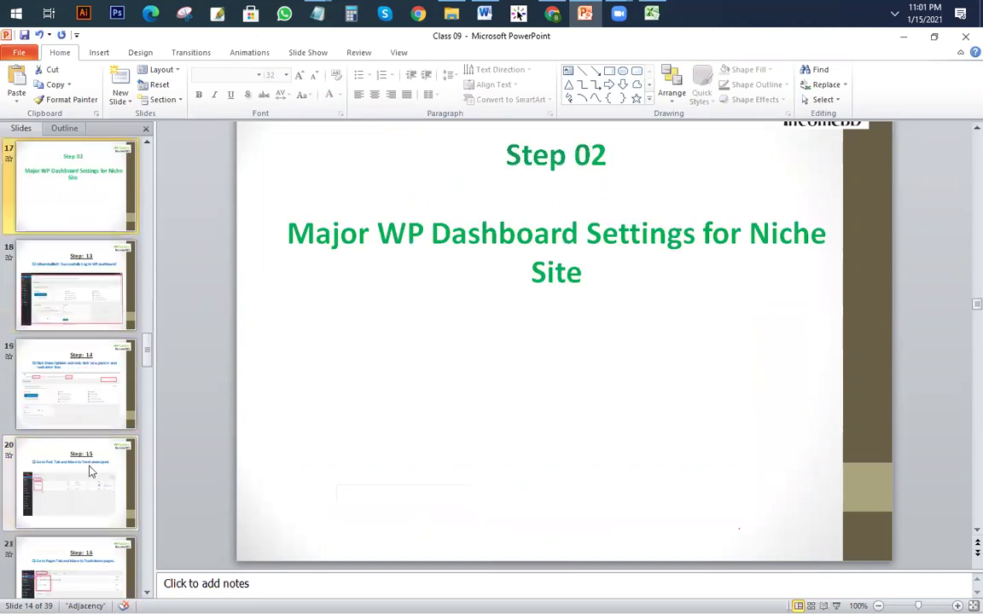
{"action": "left_click", "coordinate": [84, 401]}
{"action": "left_click", "coordinate": [72, 487]}
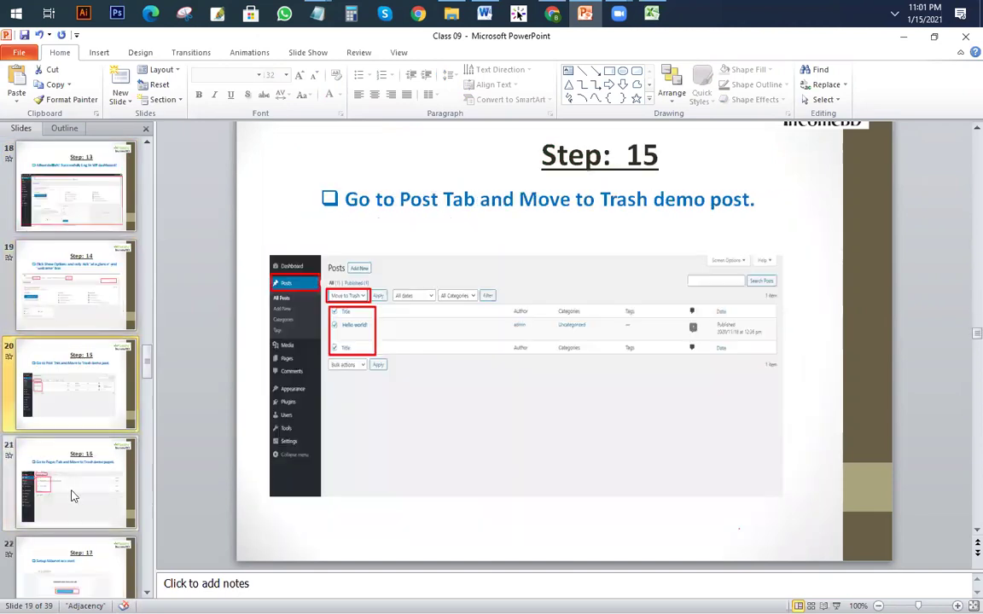
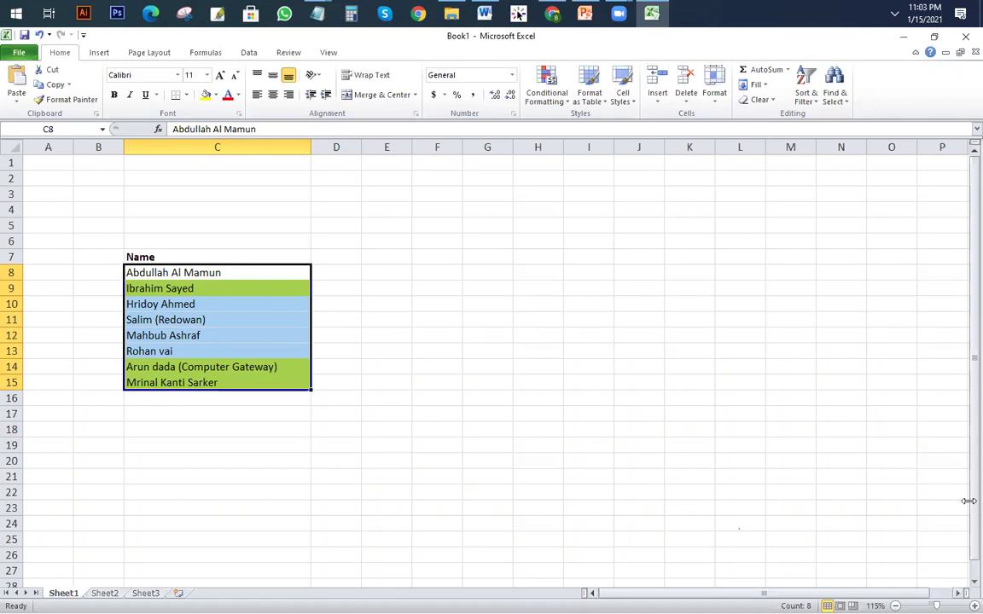
Replace the surname in cell C15 with 'Dada', keeping its yellow fill
{"action": "left_click", "coordinate": [647, 410]}
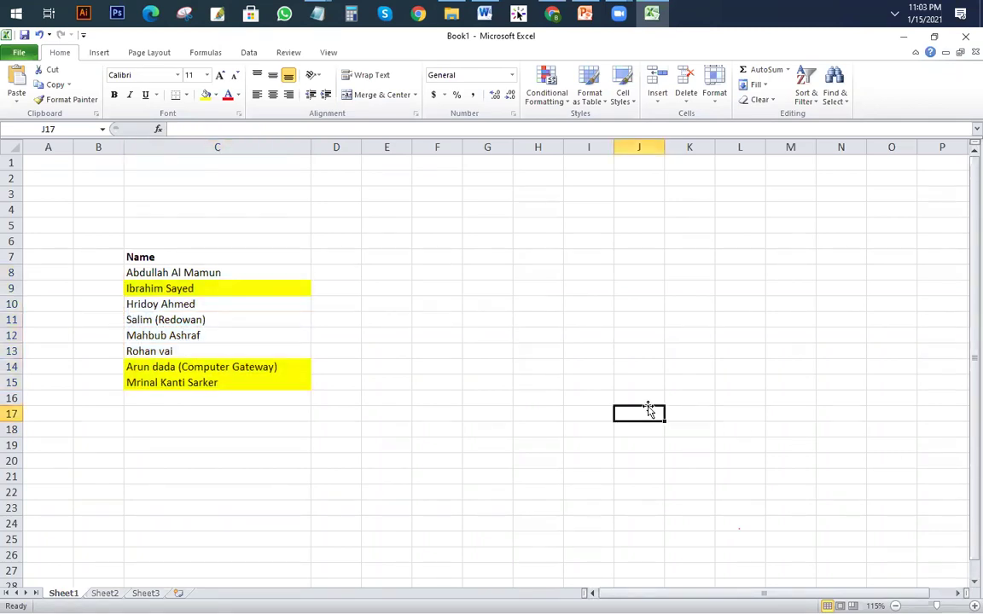
{"action": "left_click", "coordinate": [182, 383]}
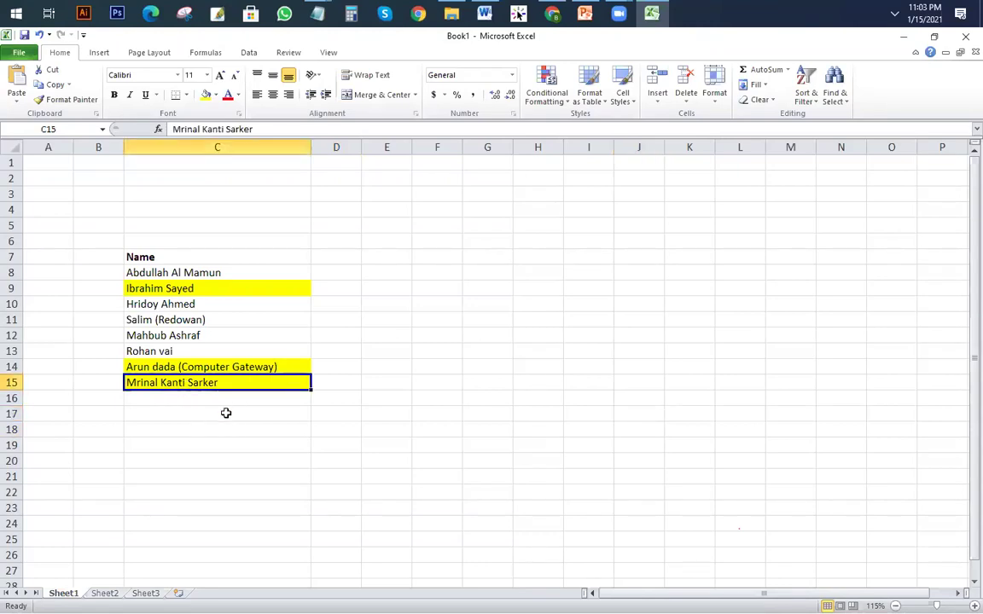
{"action": "double_click", "coordinate": [209, 384]}
{"action": "double_click", "coordinate": [207, 384]}
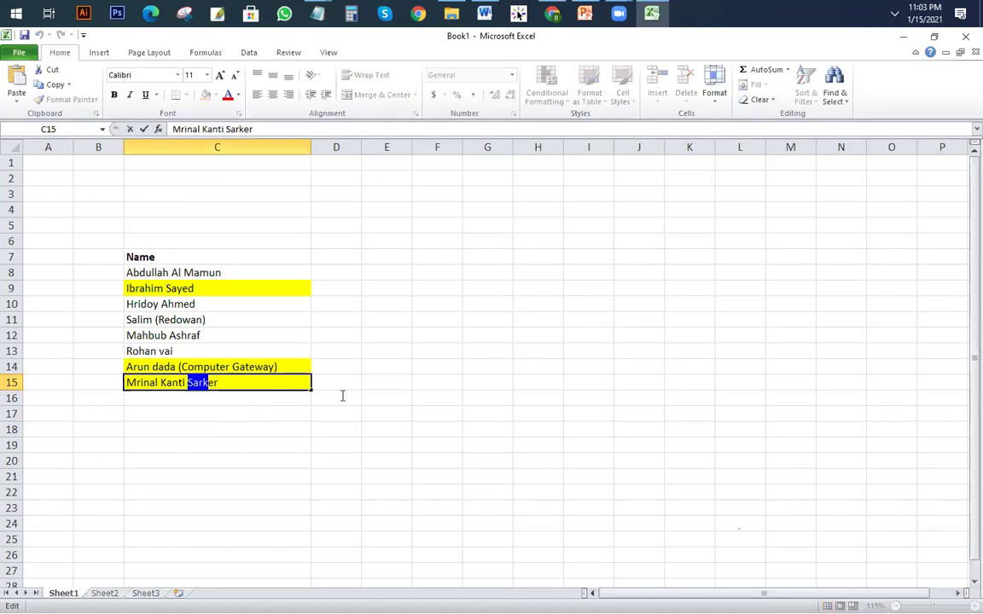
{"action": "type", "text": "Ka"}
{"action": "key", "text": "BackSpace"}
{"action": "key", "text": "BackSpace"}
{"action": "key", "text": "BackSpace"}
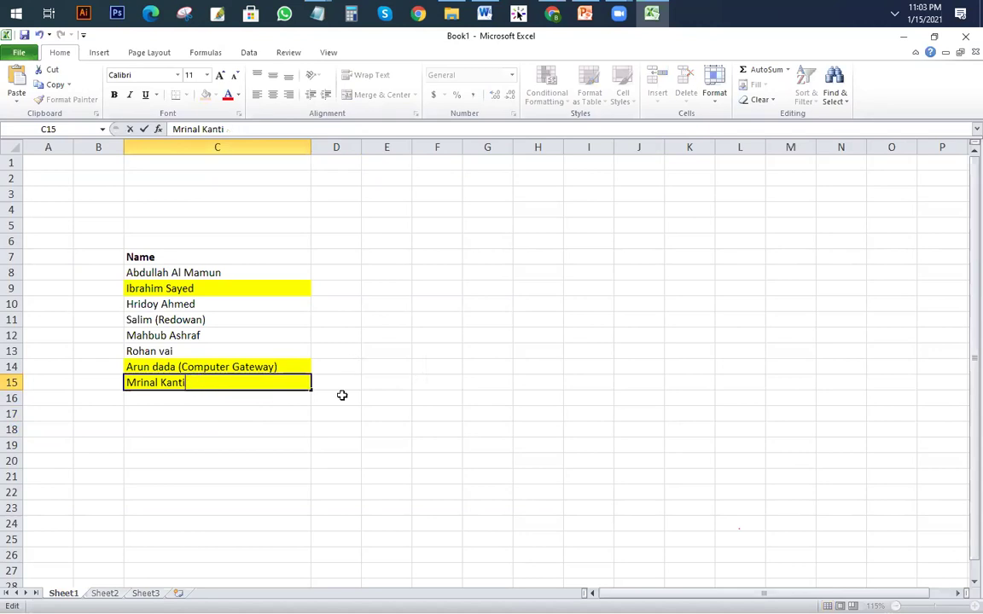
{"action": "type", "text": "Kar"}
{"action": "key", "text": "BackSpace"}
{"action": "key", "text": "BackSpace"}
{"action": "key", "text": "BackSpace"}
{"action": "key", "text": "BackSpace"}
{"action": "key", "text": "BackSpace"}
{"action": "key", "text": "BackSpace"}
{"action": "key", "text": "BackSpace"}
{"action": "key", "text": "BackSpace"}
{"action": "key", "text": "BackSpace"}
{"action": "type", "text": "Dada"}
{"action": "left_click", "coordinate": [247, 475]}
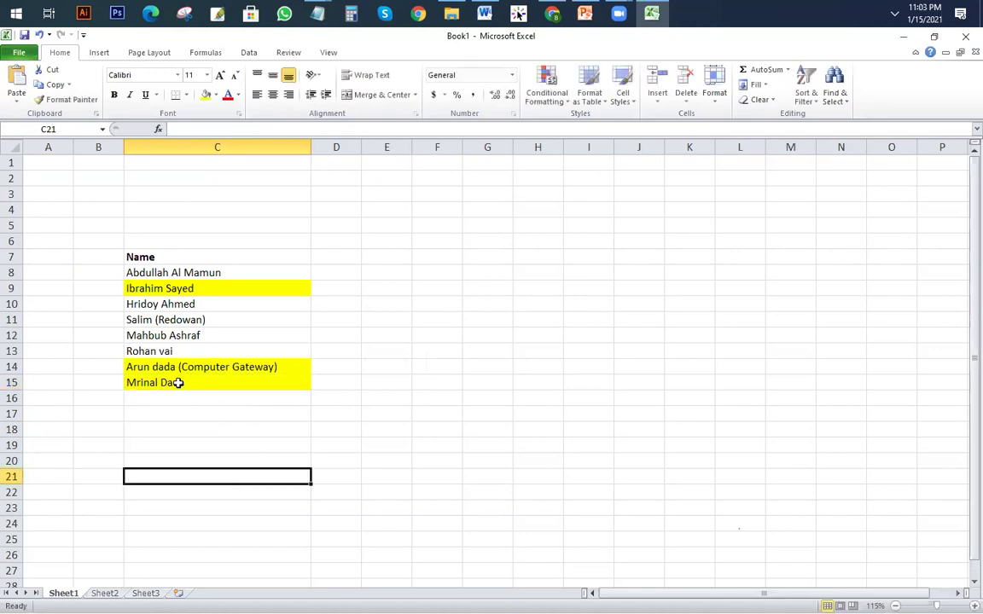
Select the names in C8:C15 to review which rows are highlighted
{"action": "left_click", "coordinate": [209, 273]}
{"action": "left_click_drag", "start_coordinate": [220, 319], "coordinate": [221, 384]}
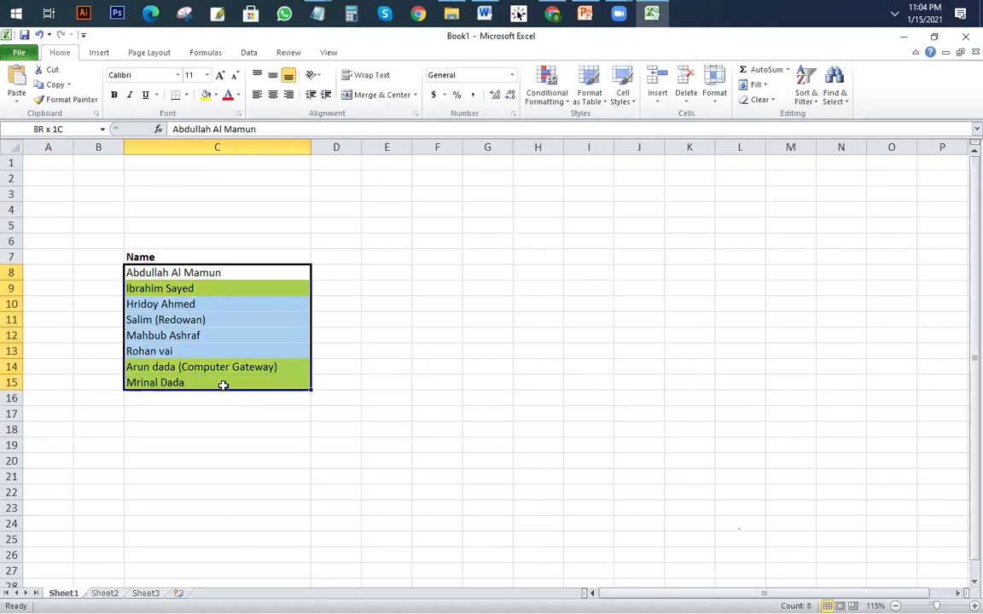
{"action": "left_click", "coordinate": [231, 447]}
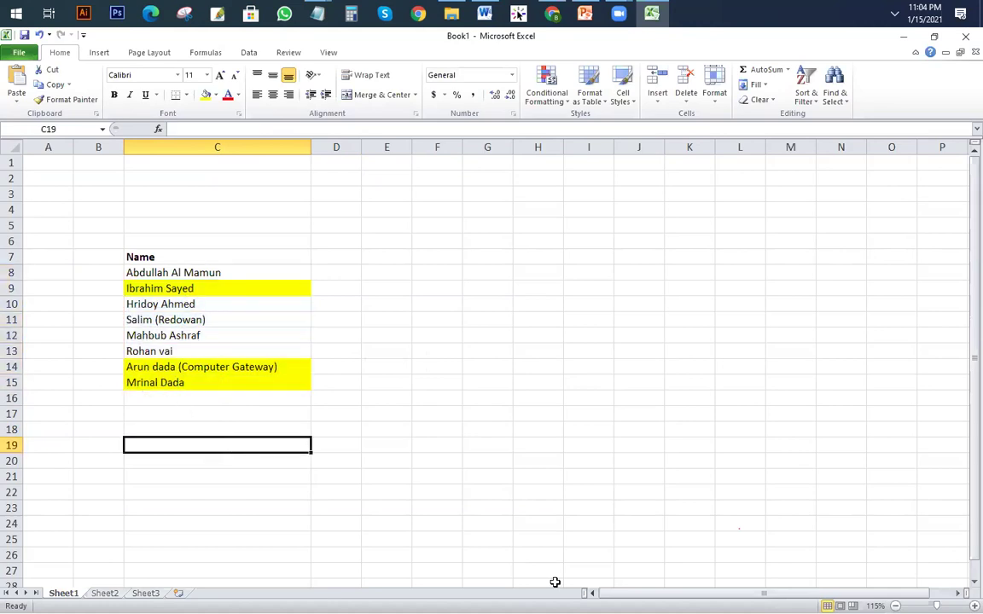
{"action": "left_click", "coordinate": [205, 398]}
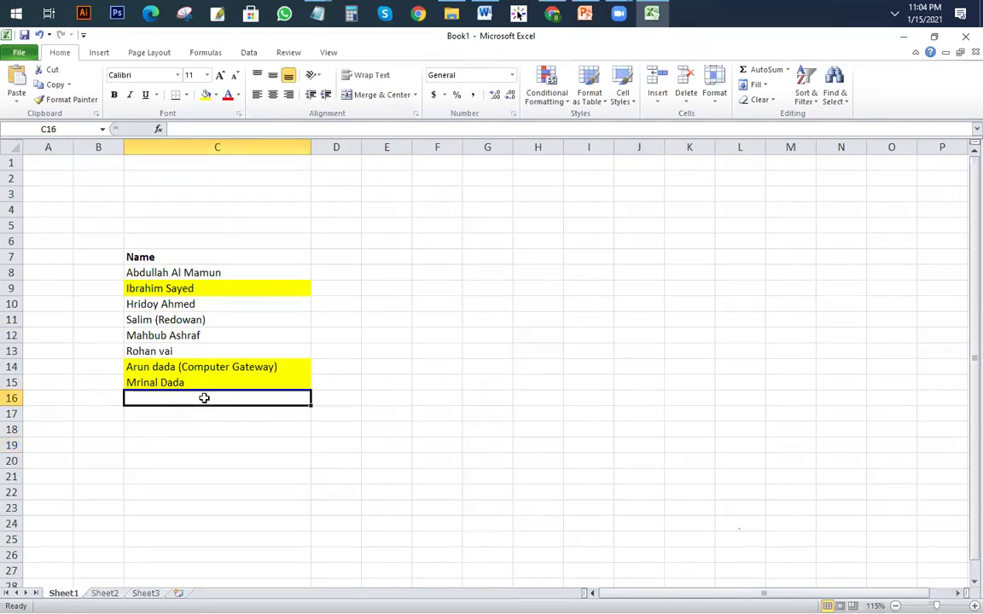
Enter 'Sayed' in cell C16 below the existing names
{"action": "type", "text": "Sayed"}
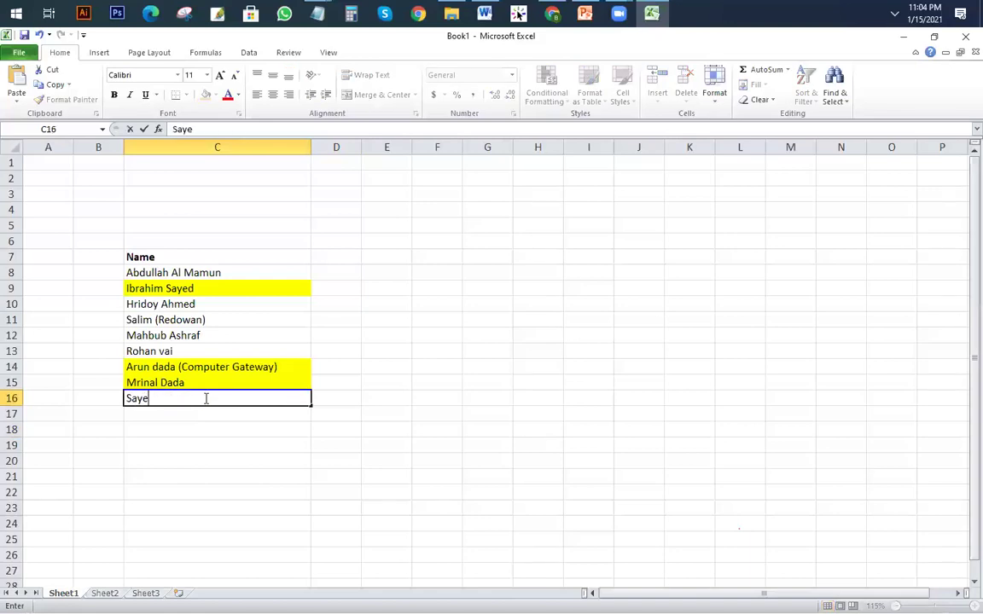
{"action": "key", "text": "Return"}
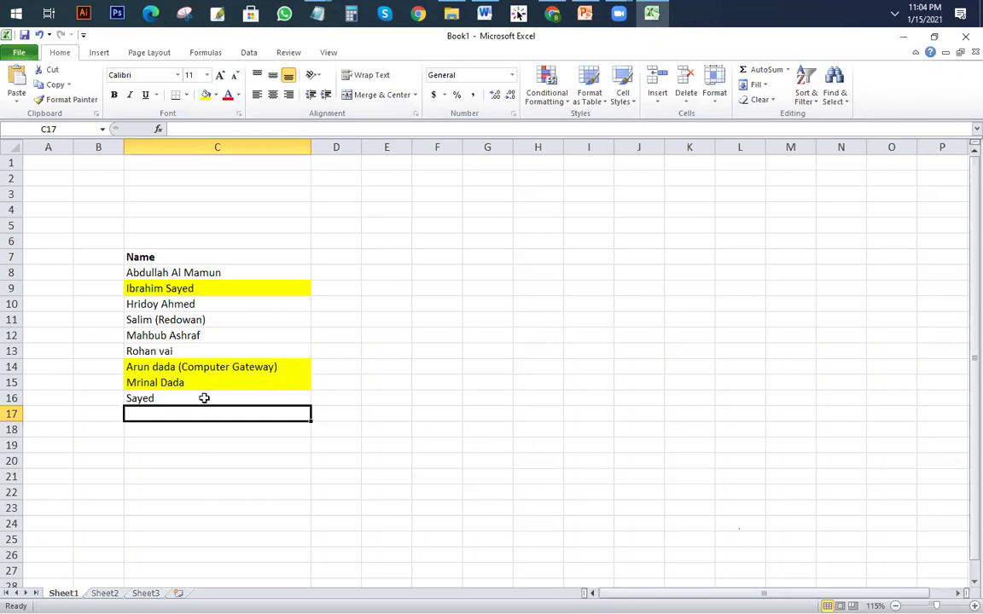
Load the hostingbangladesh.com home page in a new Chrome tab
{"action": "left_click", "coordinate": [553, 12]}
{"action": "left_click", "coordinate": [845, 38]}
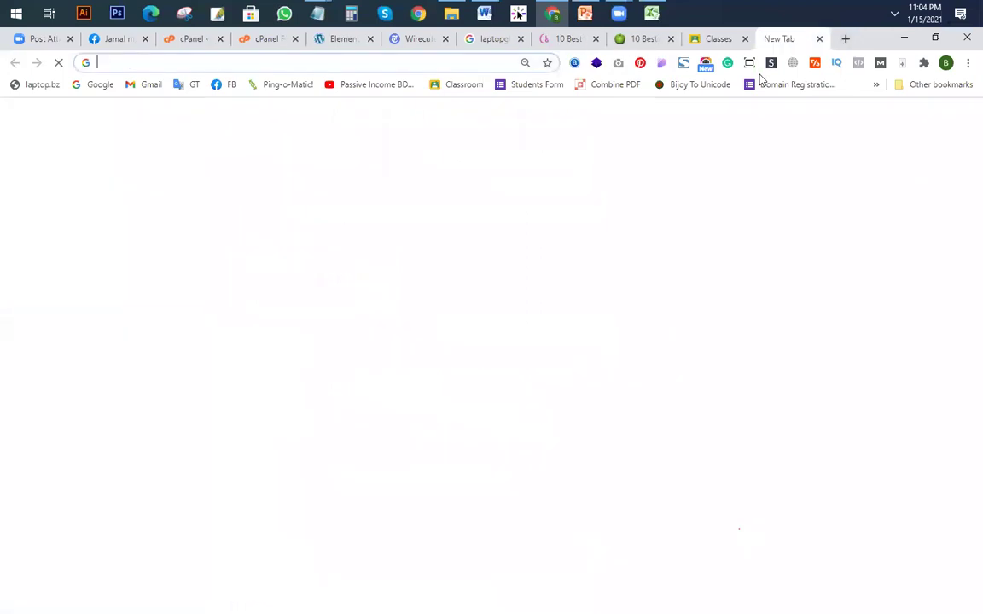
{"action": "type", "text": "hos"}
{"action": "key", "text": "Return"}
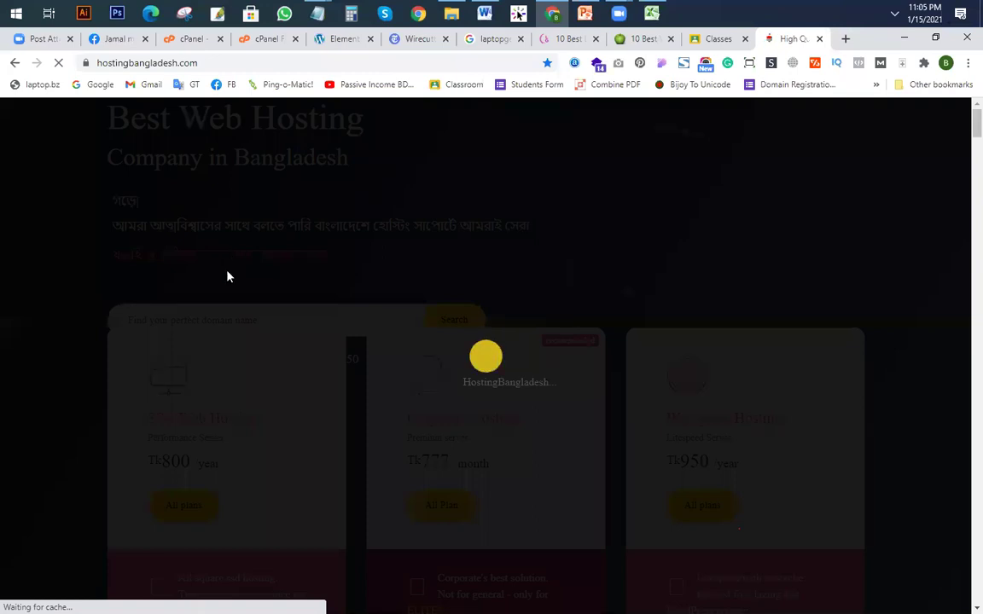
Browse the home page and open All plans under SSD Web Hosting
{"action": "scroll", "coordinate": [211, 320], "scroll_direction": "down", "scroll_amount": 1}
{"action": "scroll", "coordinate": [230, 333], "scroll_direction": "down", "scroll_amount": 2}
{"action": "scroll", "coordinate": [261, 367], "scroll_direction": "up", "scroll_amount": 3}
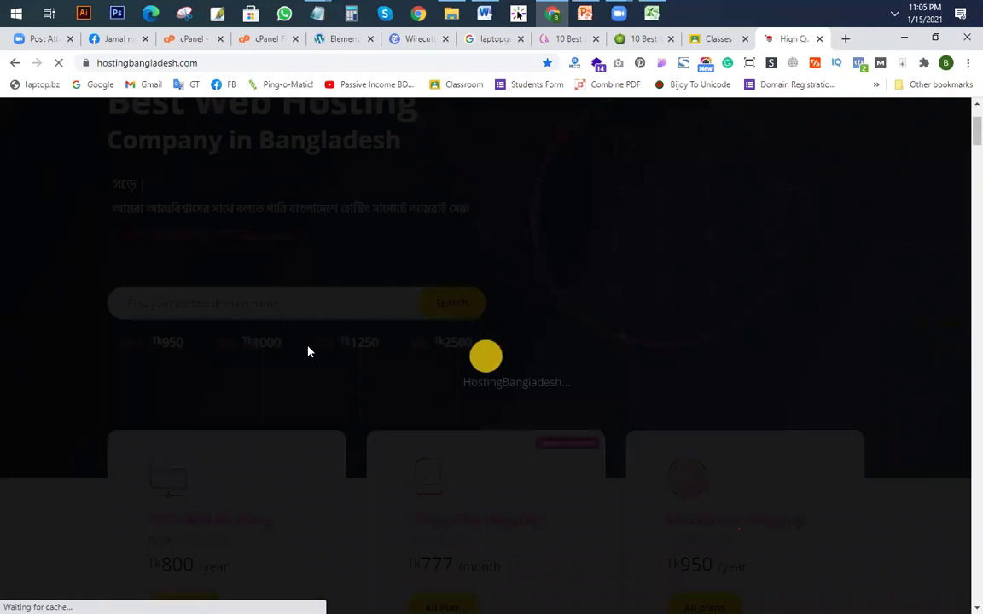
{"action": "scroll", "coordinate": [424, 354], "scroll_direction": "down", "scroll_amount": 3}
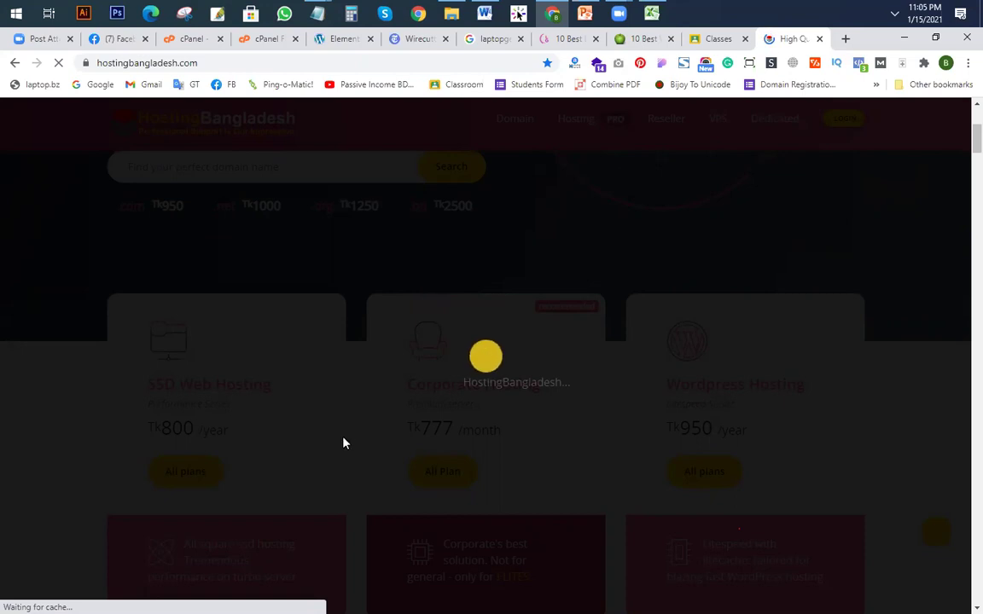
{"action": "scroll", "coordinate": [281, 401], "scroll_direction": "down", "scroll_amount": 3}
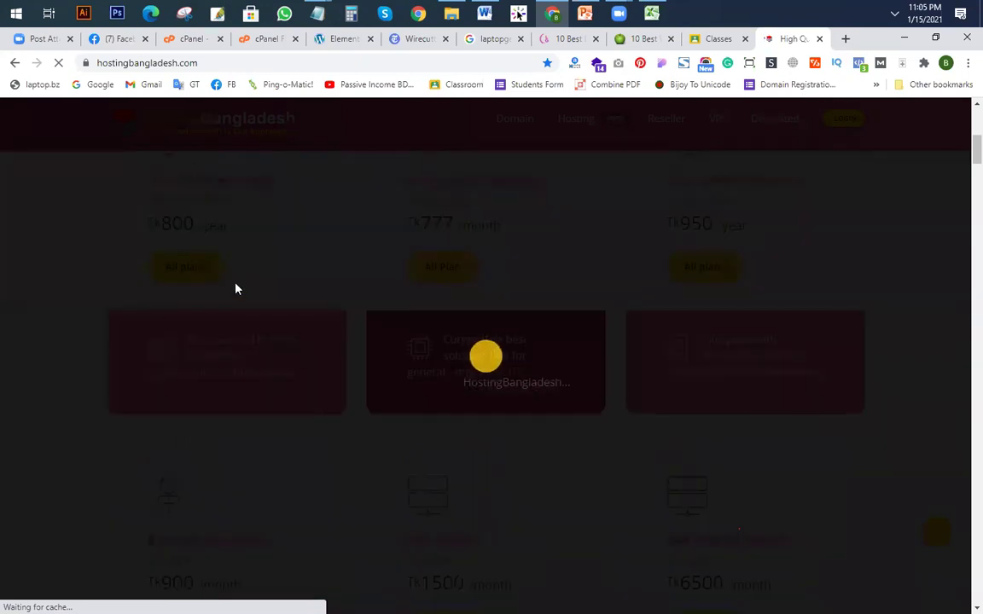
{"action": "scroll", "coordinate": [341, 307], "scroll_direction": "up", "scroll_amount": 1}
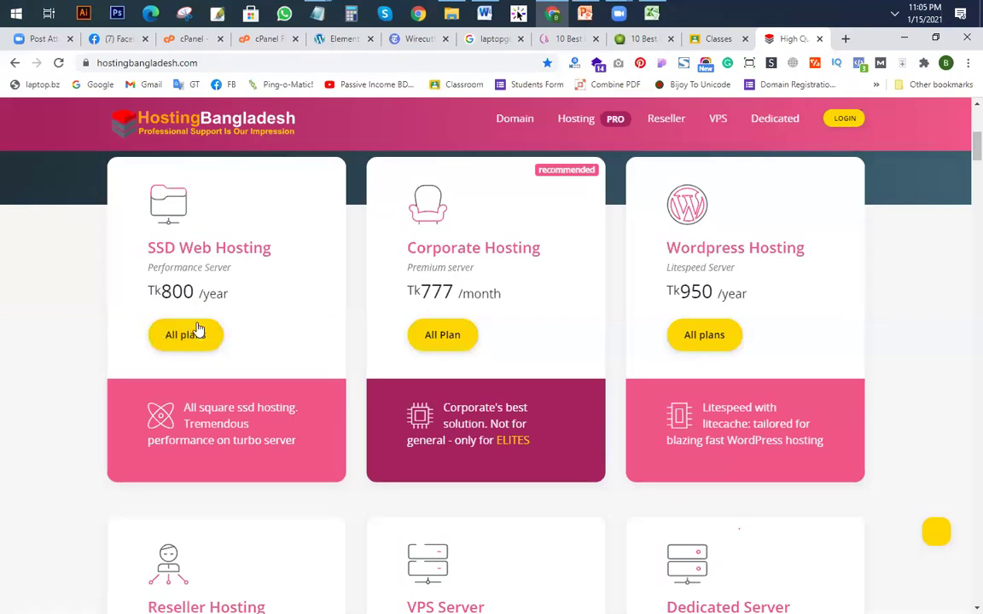
{"action": "left_click", "coordinate": [187, 333]}
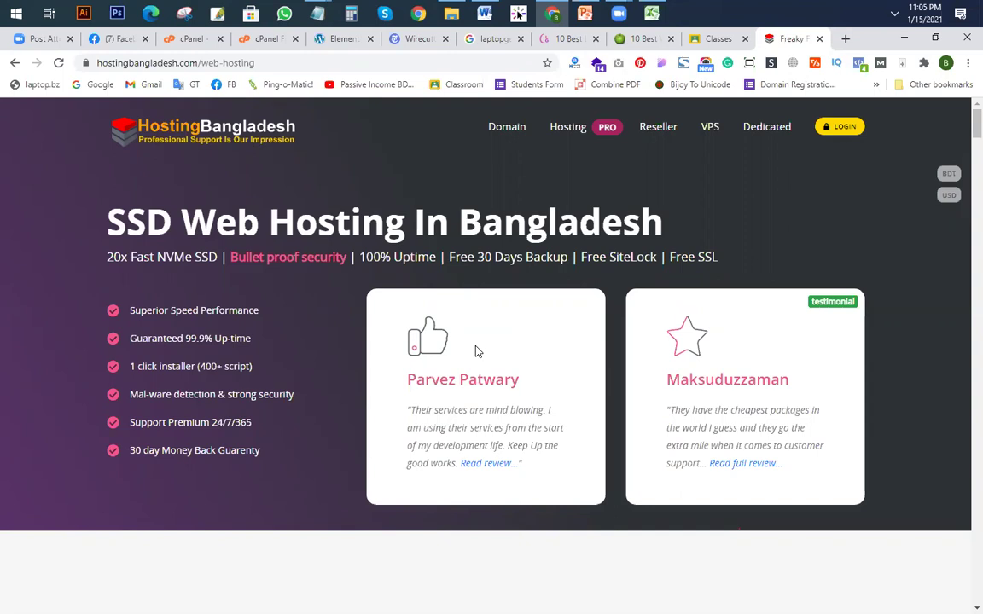
Scroll to the plan cards and highlight the Starter plan price
{"action": "scroll", "coordinate": [474, 350], "scroll_direction": "down", "scroll_amount": 3}
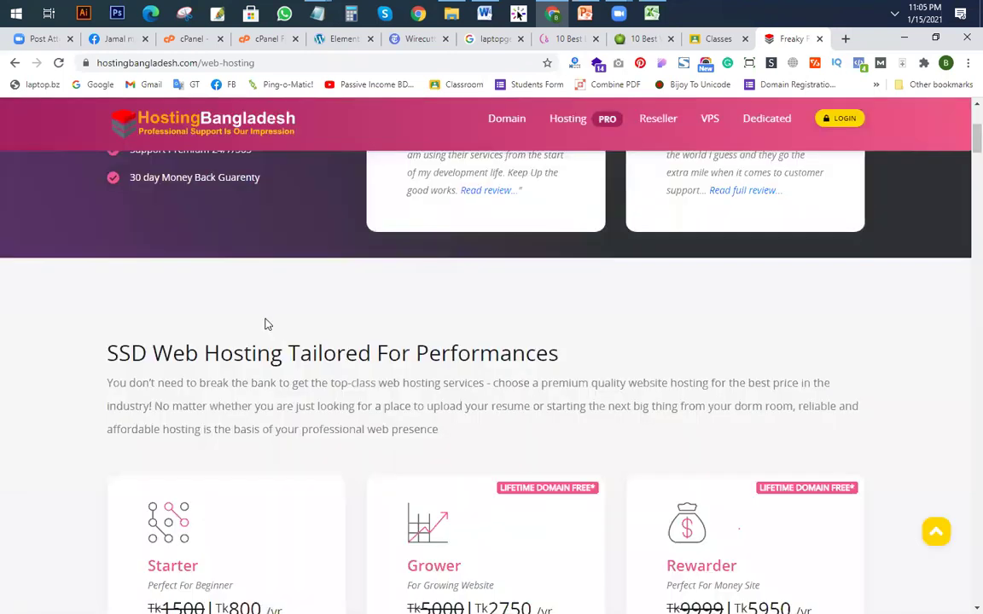
{"action": "scroll", "coordinate": [265, 322], "scroll_direction": "up", "scroll_amount": 3}
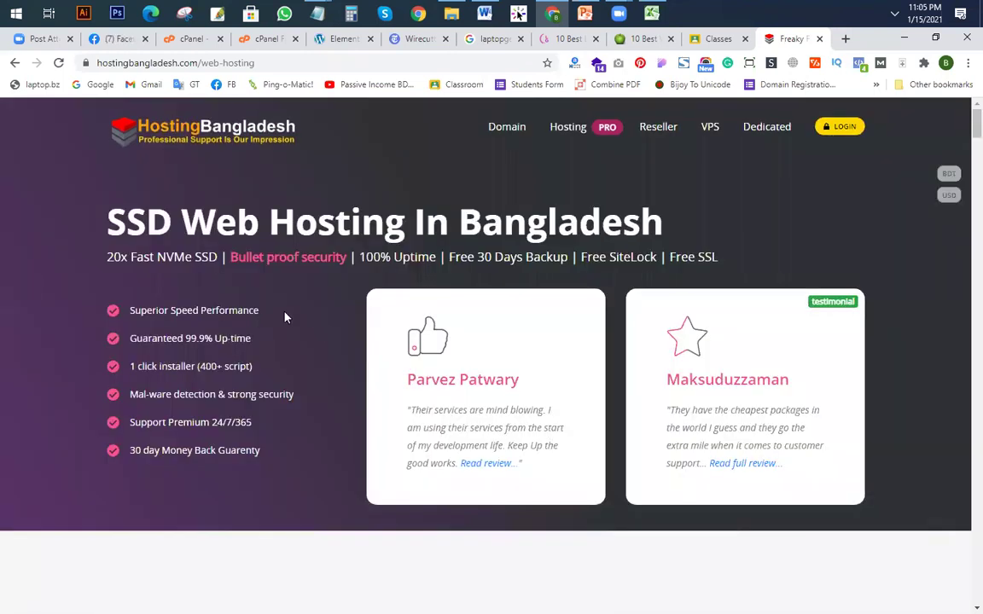
{"action": "scroll", "coordinate": [286, 317], "scroll_direction": "down", "scroll_amount": 6}
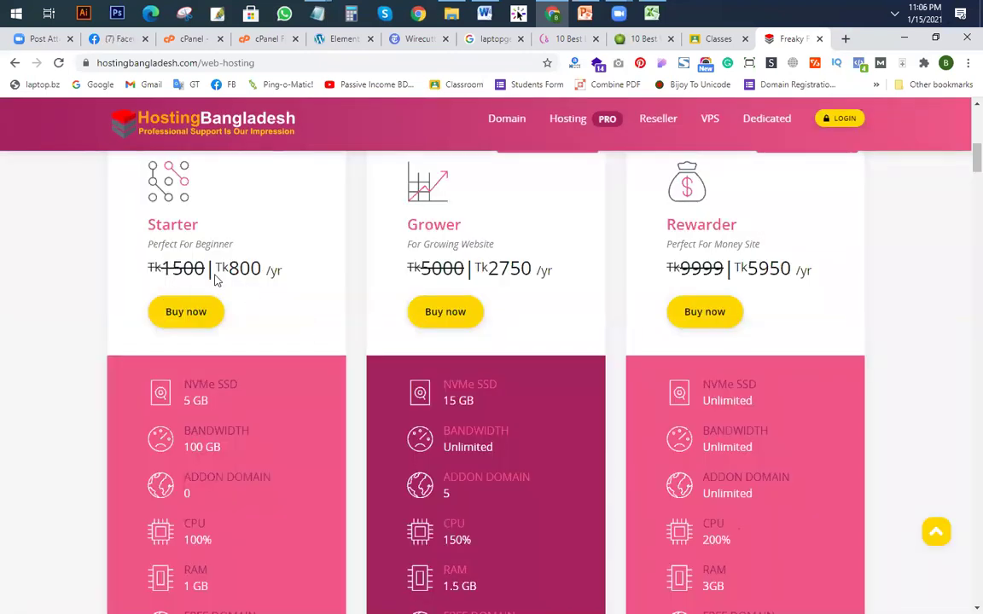
{"action": "scroll", "coordinate": [215, 279], "scroll_direction": "up", "scroll_amount": 1}
{"action": "left_click_drag", "start_coordinate": [215, 337], "coordinate": [307, 355]}
{"action": "left_click", "coordinate": [281, 351]}
Highlight the NVMe SSD and BANDWIDTH spec labels of the Starter plan
{"action": "scroll", "coordinate": [281, 351], "scroll_direction": "down", "scroll_amount": 1}
{"action": "scroll", "coordinate": [246, 271], "scroll_direction": "down", "scroll_amount": 2}
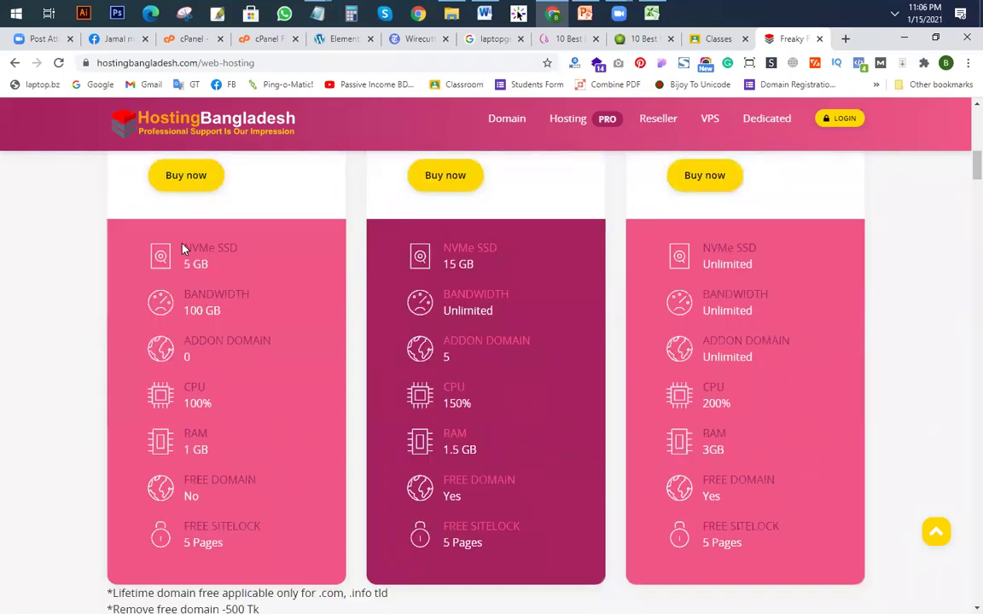
{"action": "left_click_drag", "start_coordinate": [187, 253], "coordinate": [268, 257]}
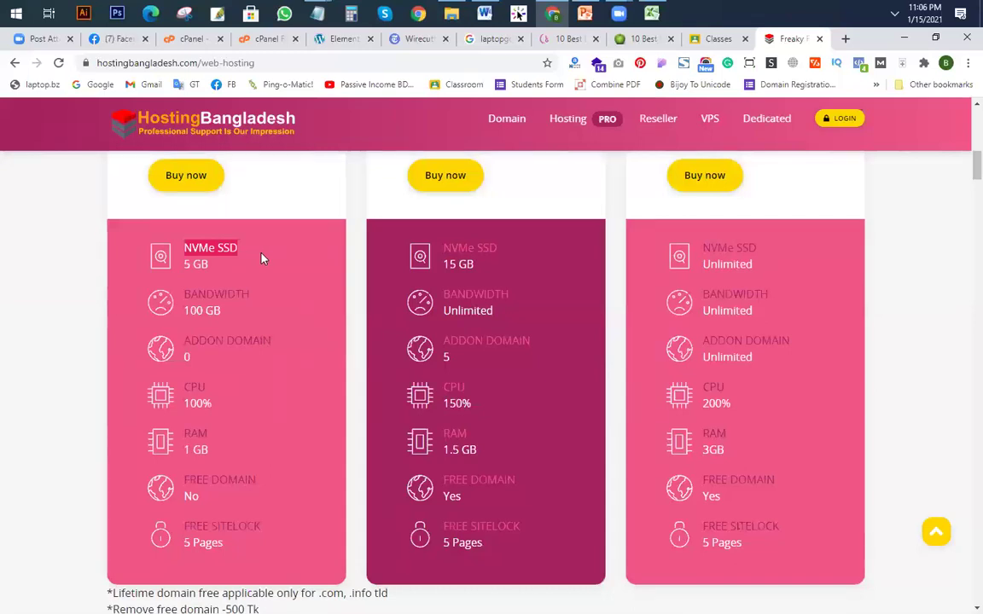
{"action": "left_click", "coordinate": [169, 266]}
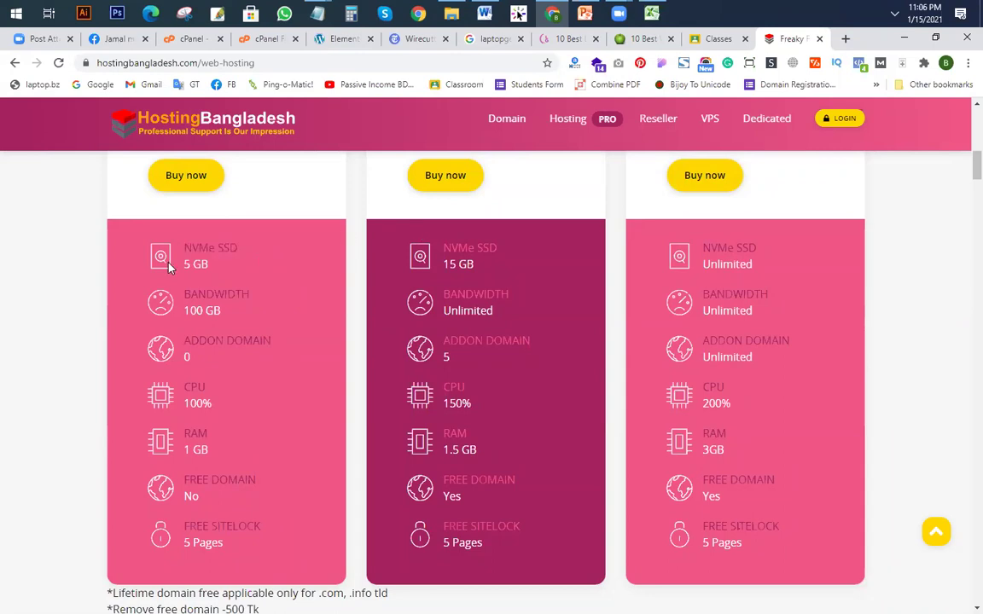
{"action": "double_click", "coordinate": [188, 294]}
{"action": "left_click", "coordinate": [202, 296]}
Highlight the Starter plan's 1 GB value and FREE SITELOCK details
{"action": "scroll", "coordinate": [209, 367], "scroll_direction": "down", "scroll_amount": 2}
{"action": "left_click_drag", "start_coordinate": [182, 313], "coordinate": [221, 320]}
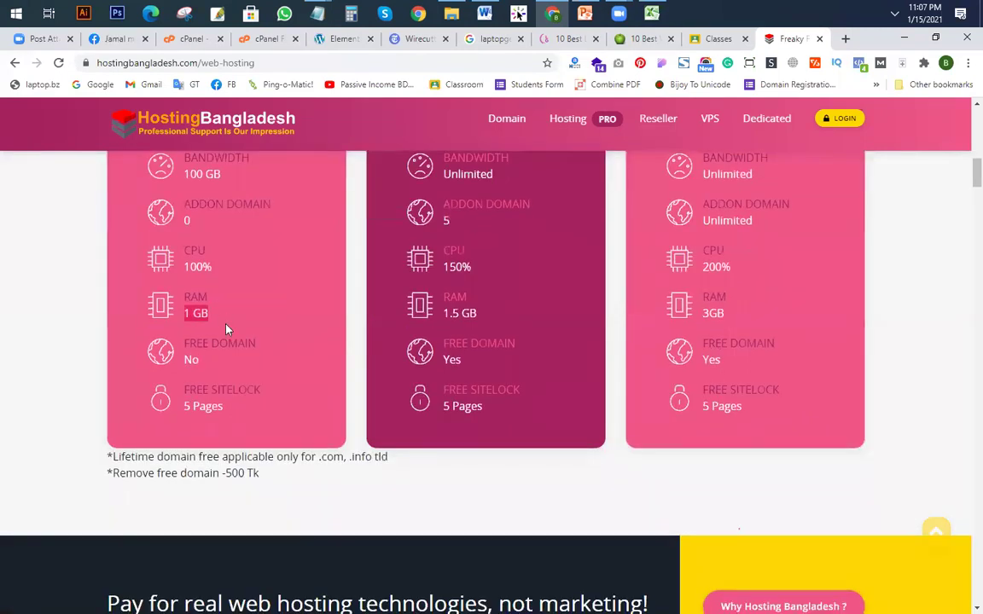
{"action": "scroll", "coordinate": [228, 334], "scroll_direction": "up", "scroll_amount": 1}
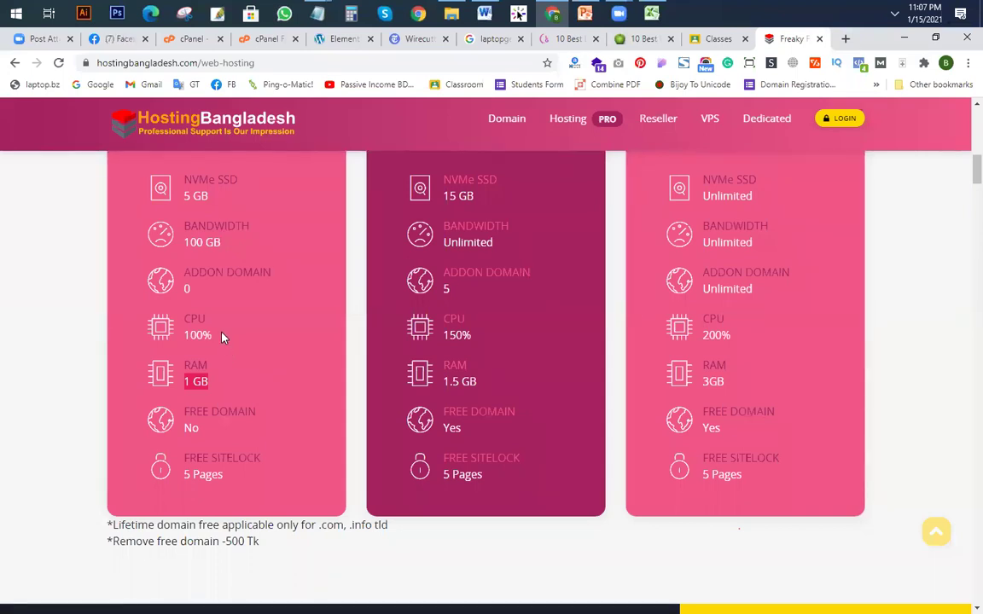
{"action": "left_click", "coordinate": [239, 343]}
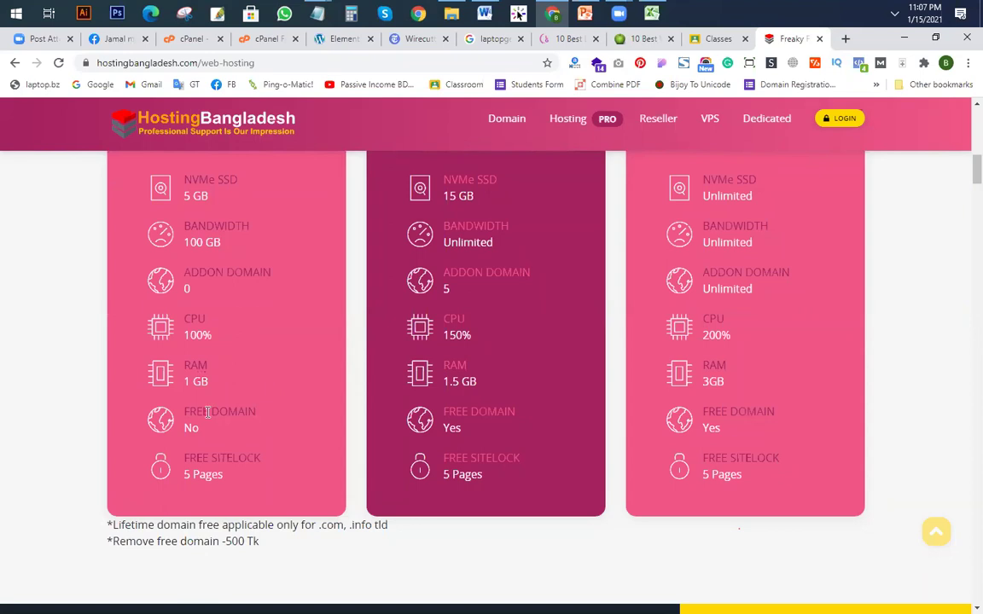
{"action": "mouse_move", "coordinate": [227, 476]}
{"action": "left_mouse_down"}
{"action": "mouse_move", "coordinate": [159, 469]}
{"action": "mouse_move", "coordinate": [239, 484]}
{"action": "left_mouse_up"}
{"action": "left_click", "coordinate": [238, 482]}
Return to the page top and bring up the Domain mega-menu
{"action": "scroll", "coordinate": [226, 474], "scroll_direction": "up", "scroll_amount": 3}
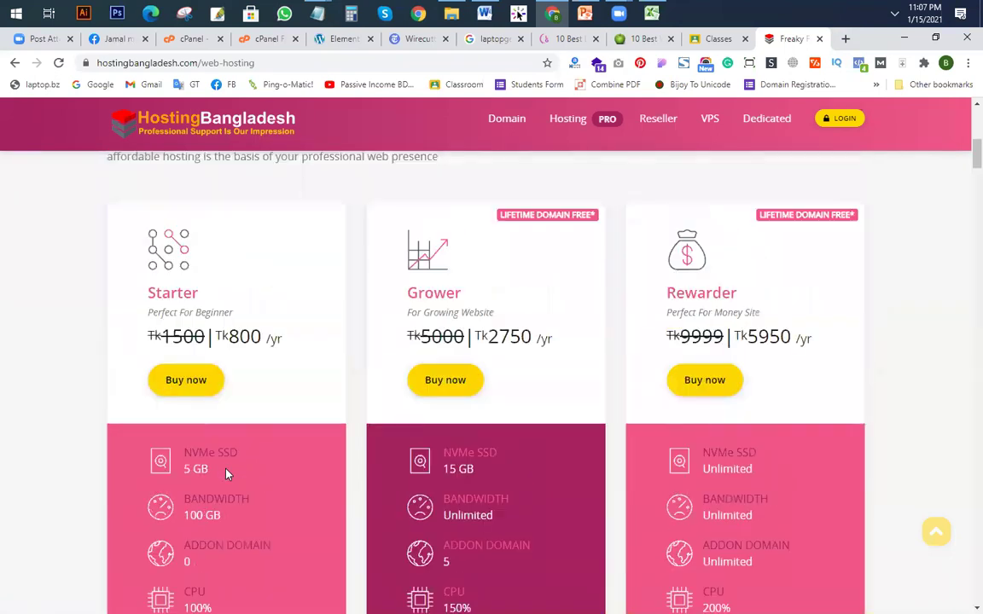
{"action": "scroll", "coordinate": [239, 380], "scroll_direction": "down", "scroll_amount": 1}
{"action": "left_click_drag", "start_coordinate": [182, 401], "coordinate": [230, 406]}
{"action": "scroll", "coordinate": [252, 376], "scroll_direction": "up", "scroll_amount": 6}
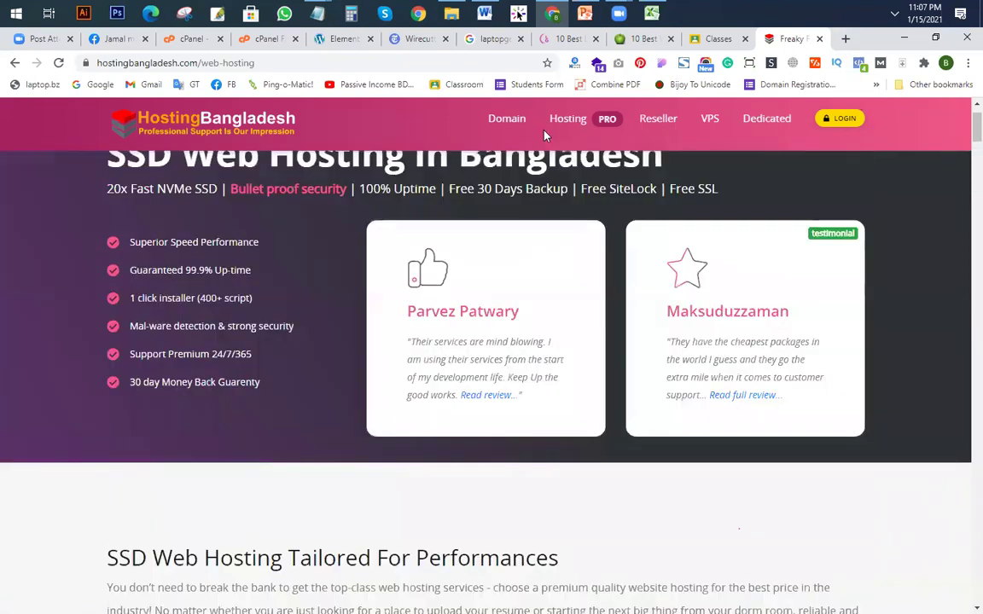
{"action": "mouse_move", "coordinate": [518, 123]}
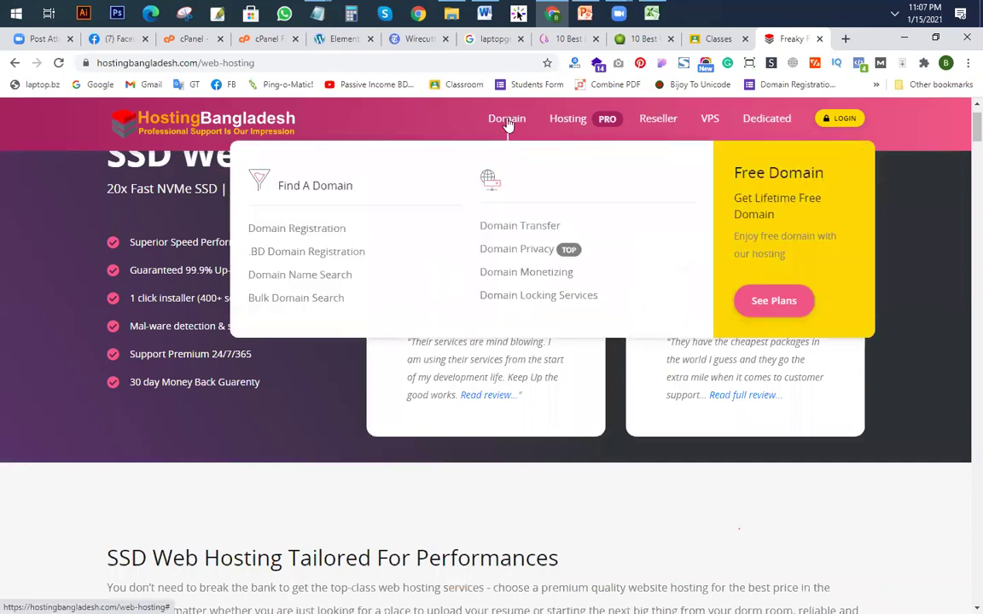
{"action": "left_click", "coordinate": [505, 124]}
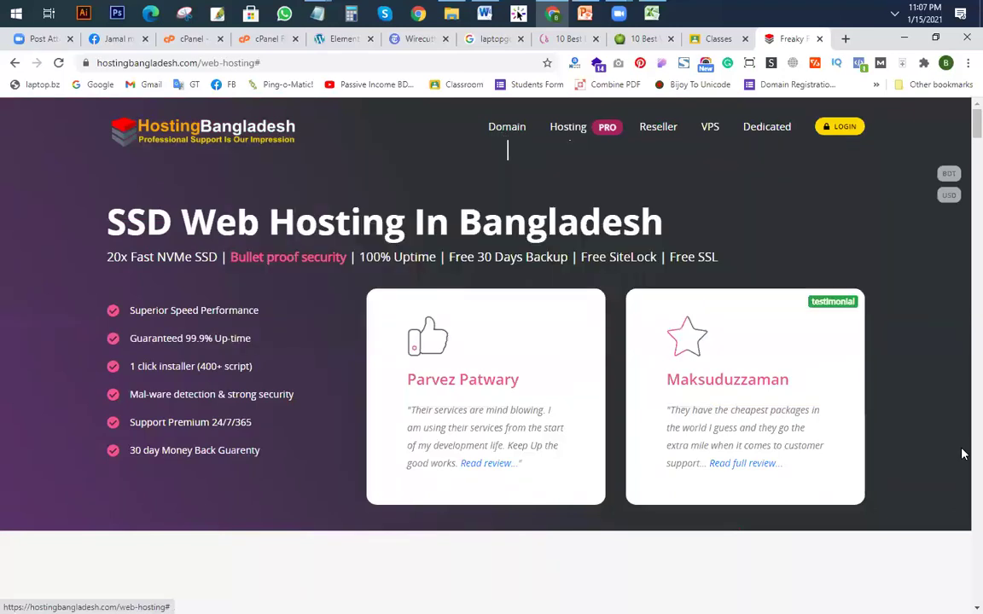
{"action": "scroll", "coordinate": [955, 457], "scroll_direction": "down", "scroll_amount": 5}
{"action": "scroll", "coordinate": [950, 461], "scroll_direction": "up", "scroll_amount": 2}
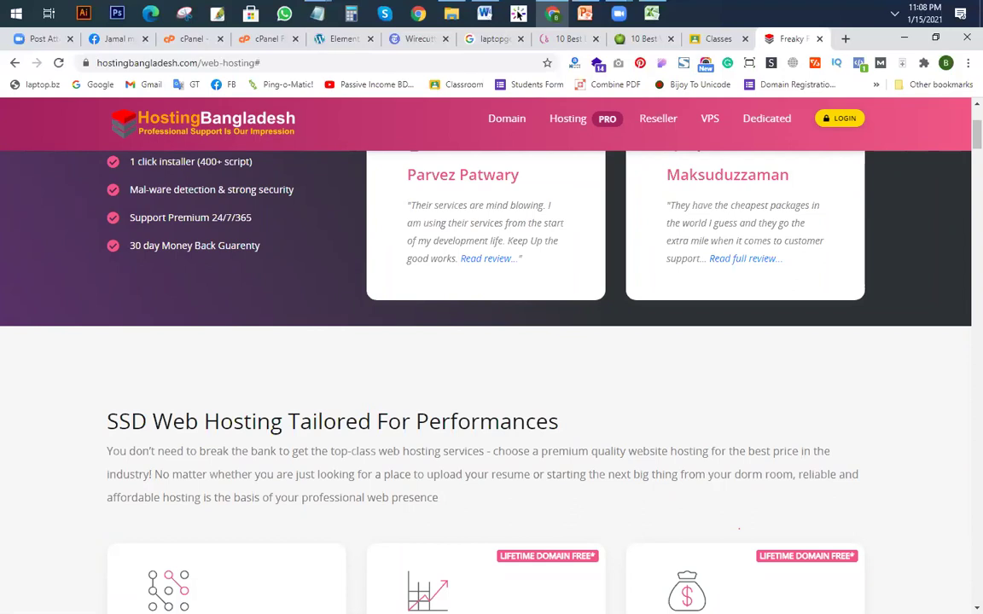
{"action": "scroll", "coordinate": [450, 143], "scroll_direction": "up", "scroll_amount": 3}
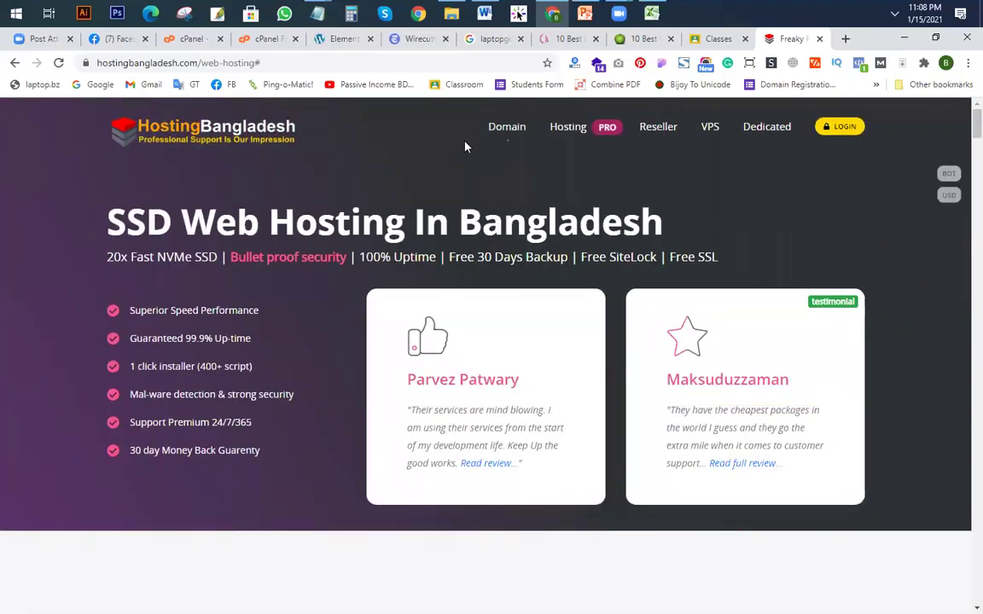
{"action": "mouse_move", "coordinate": [495, 134]}
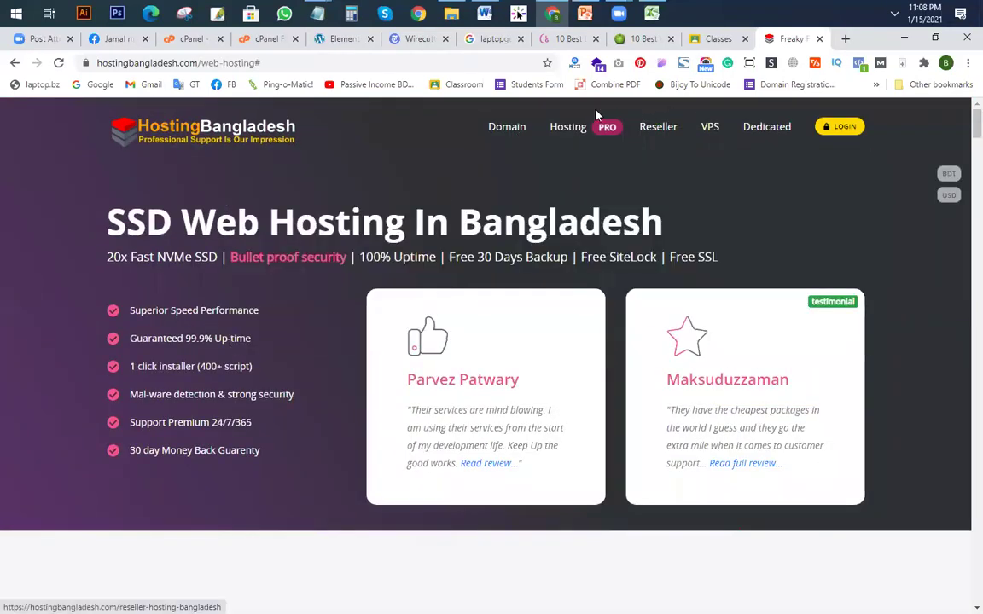
Search blendersbangldesh.com on Domain Registration and choose Buy for the .com result
{"action": "left_click", "coordinate": [301, 246]}
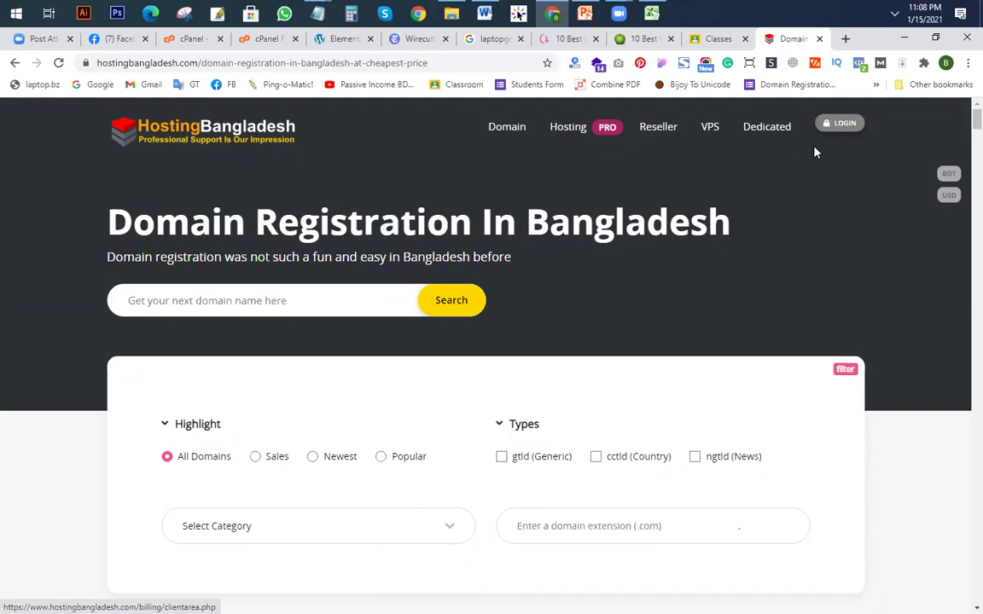
{"action": "left_click", "coordinate": [232, 291]}
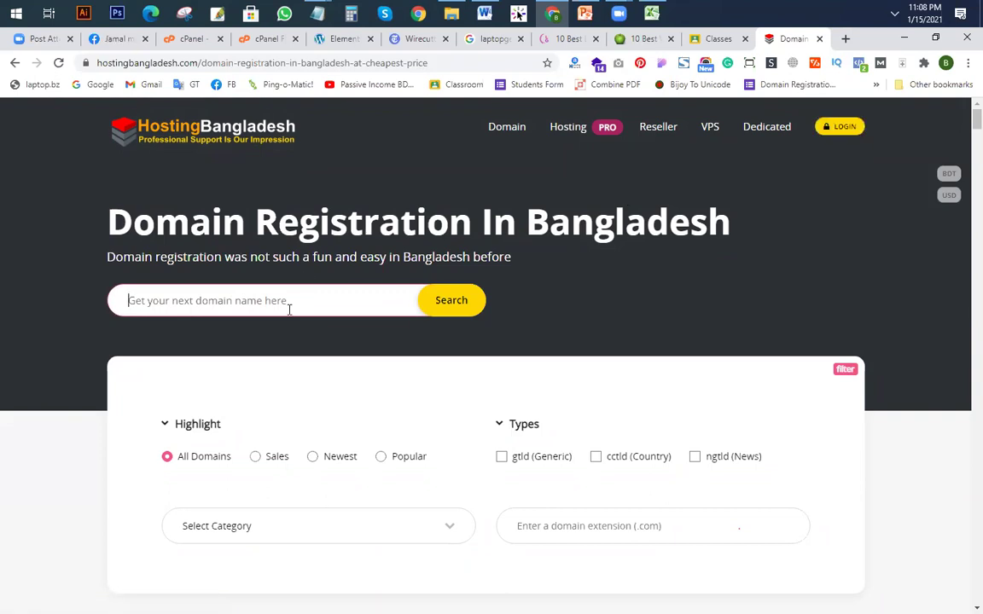
{"action": "type", "text": "bl"}
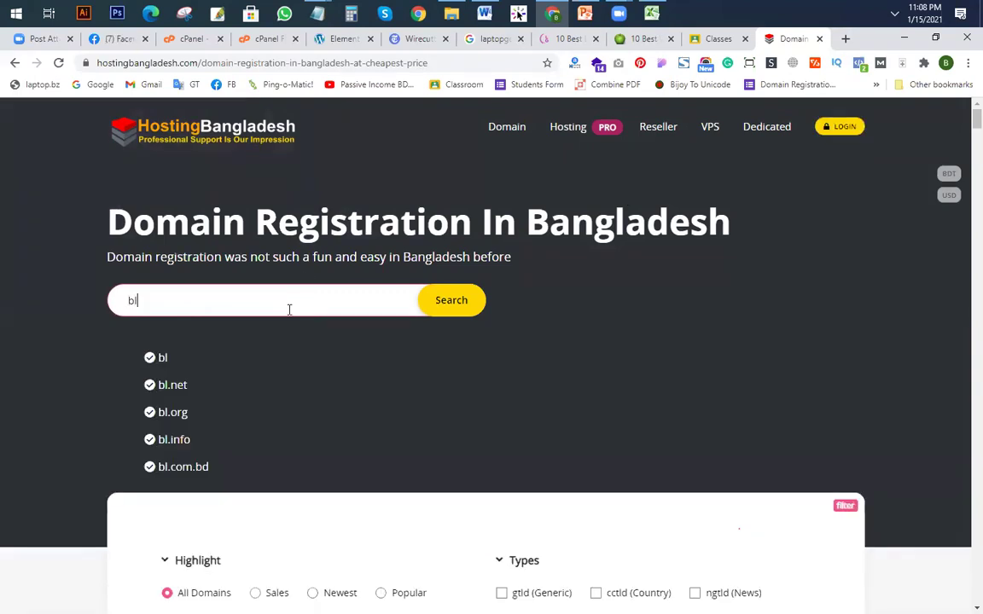
{"action": "type", "text": "endersba"}
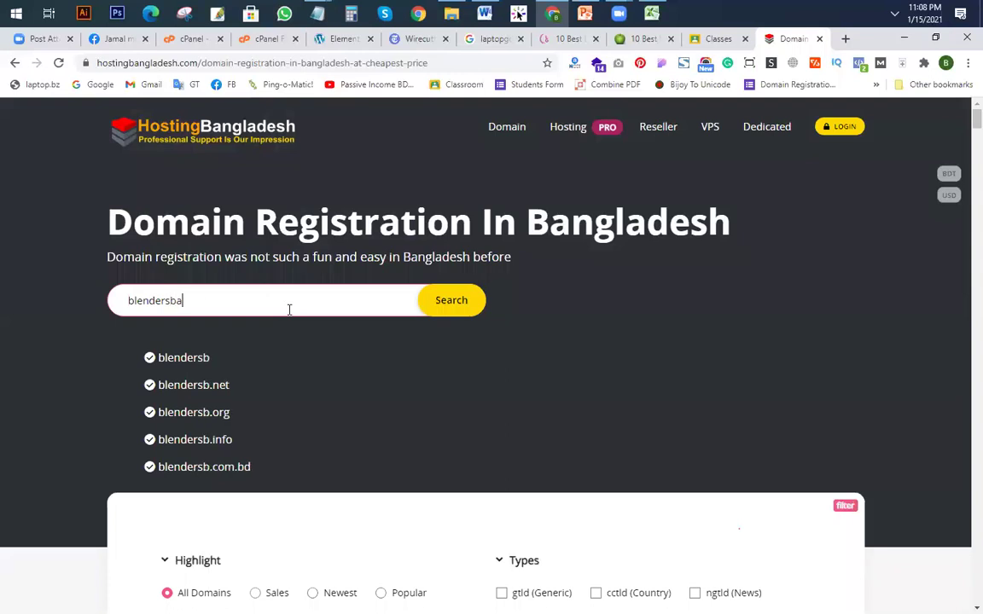
{"action": "type", "text": "ngldesh.com"}
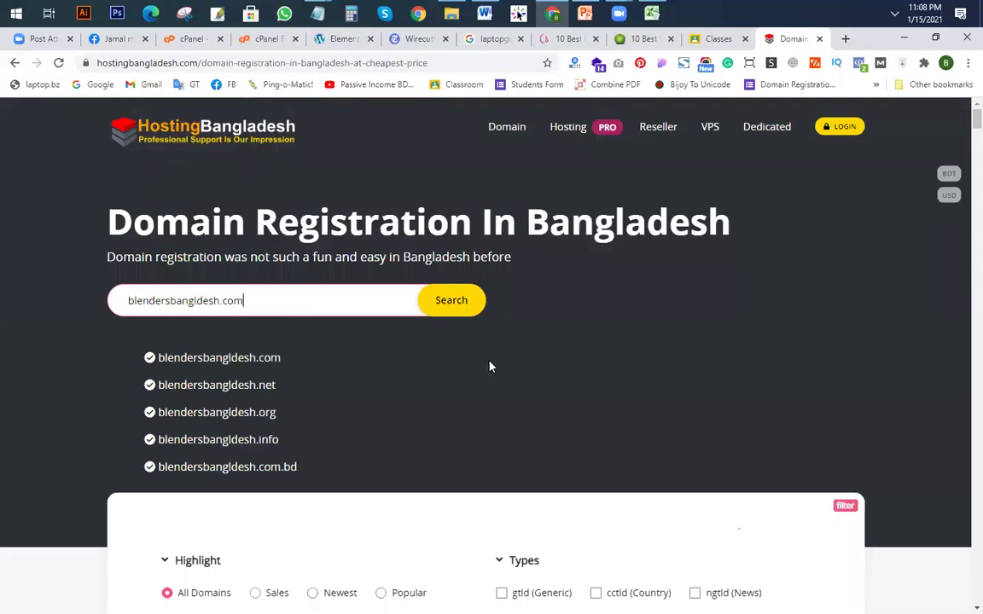
{"action": "left_click", "coordinate": [479, 297]}
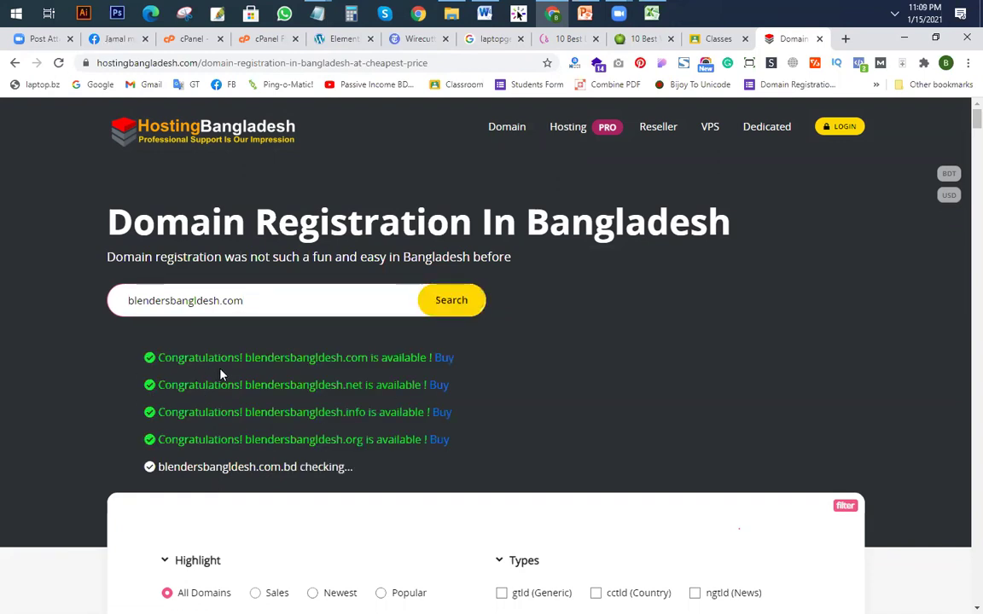
{"action": "left_click", "coordinate": [444, 367]}
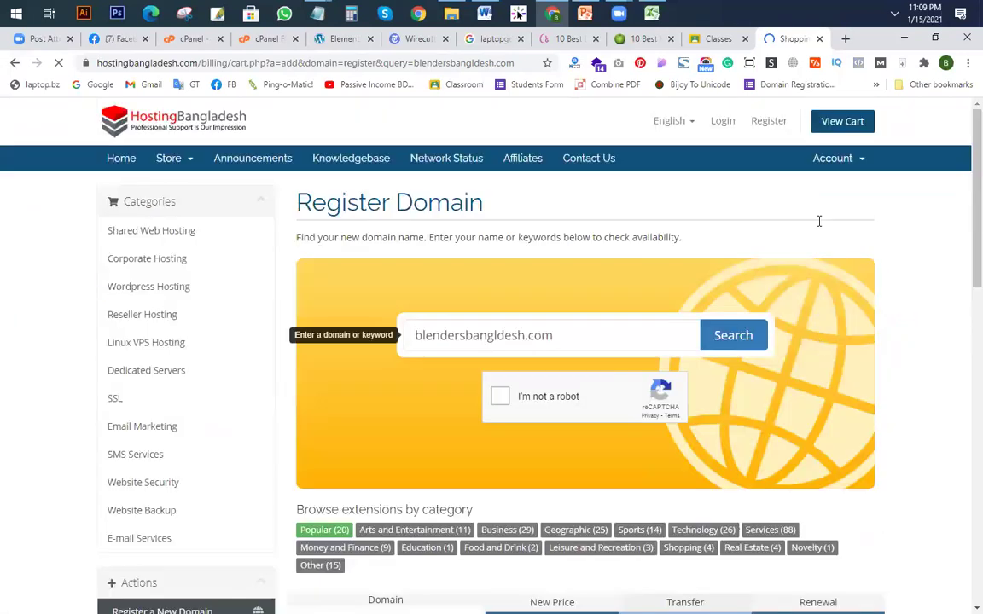
Pass the reCAPTCHA, search again and add blendersbangldesh.com to the cart at Tk. 950.00
{"action": "left_click", "coordinate": [864, 162]}
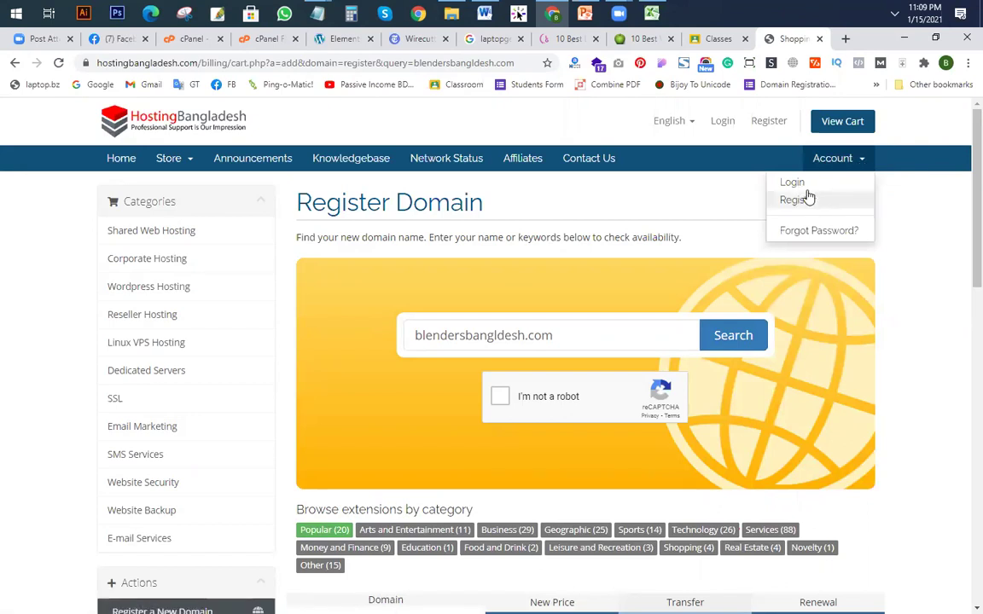
{"action": "left_click", "coordinate": [692, 191]}
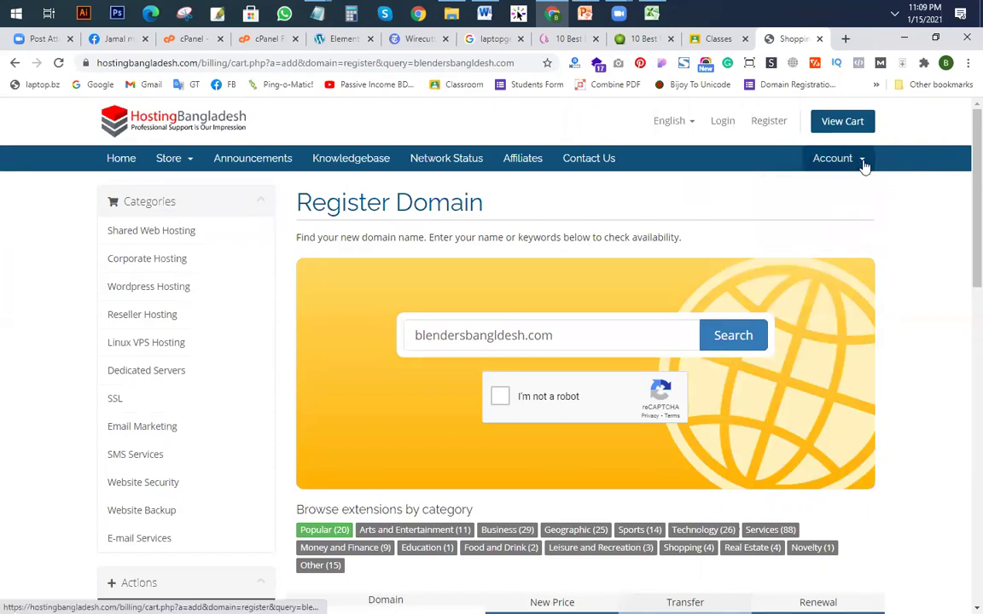
{"action": "scroll", "coordinate": [699, 218], "scroll_direction": "down", "scroll_amount": 3}
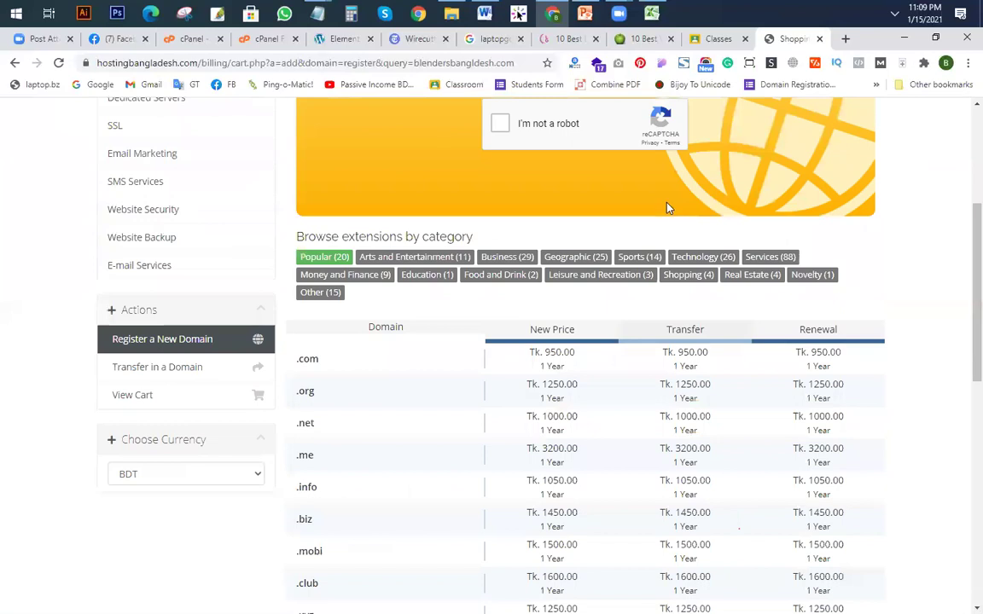
{"action": "scroll", "coordinate": [665, 209], "scroll_direction": "up", "scroll_amount": 2}
{"action": "left_click", "coordinate": [501, 333]}
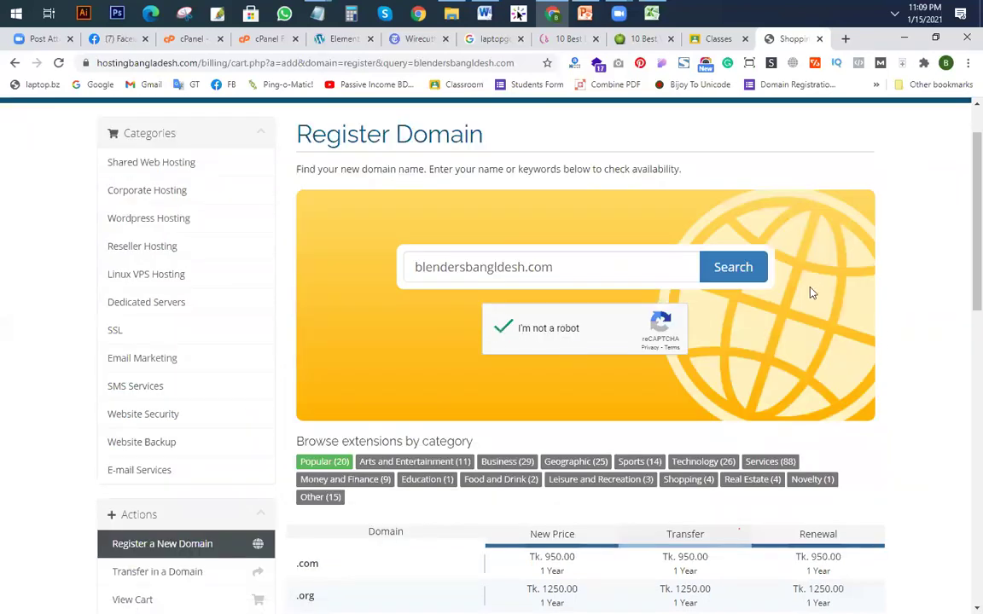
{"action": "scroll", "coordinate": [764, 263], "scroll_direction": "down", "scroll_amount": 1}
{"action": "left_click", "coordinate": [762, 206]}
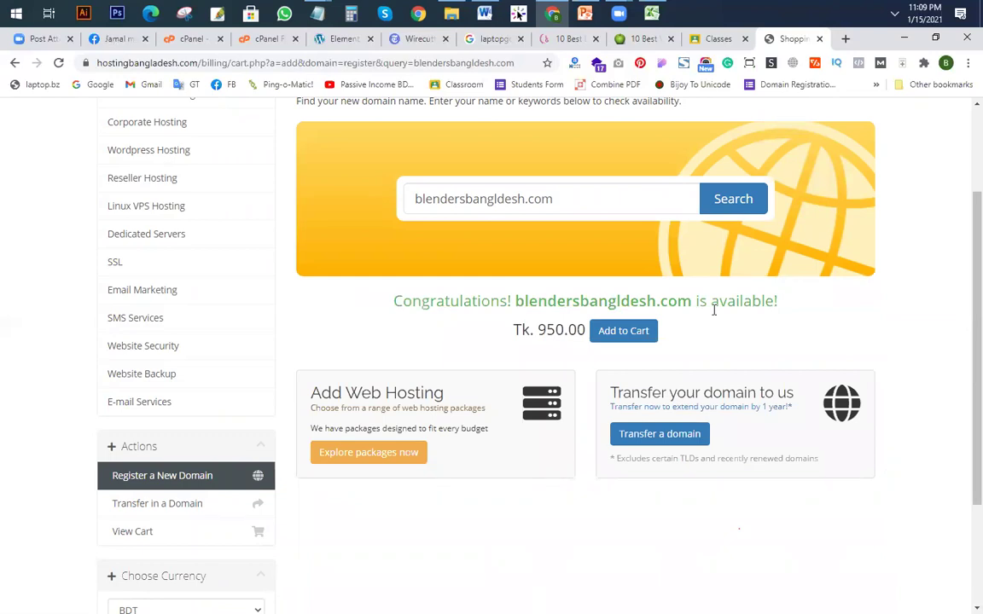
{"action": "left_click", "coordinate": [622, 334]}
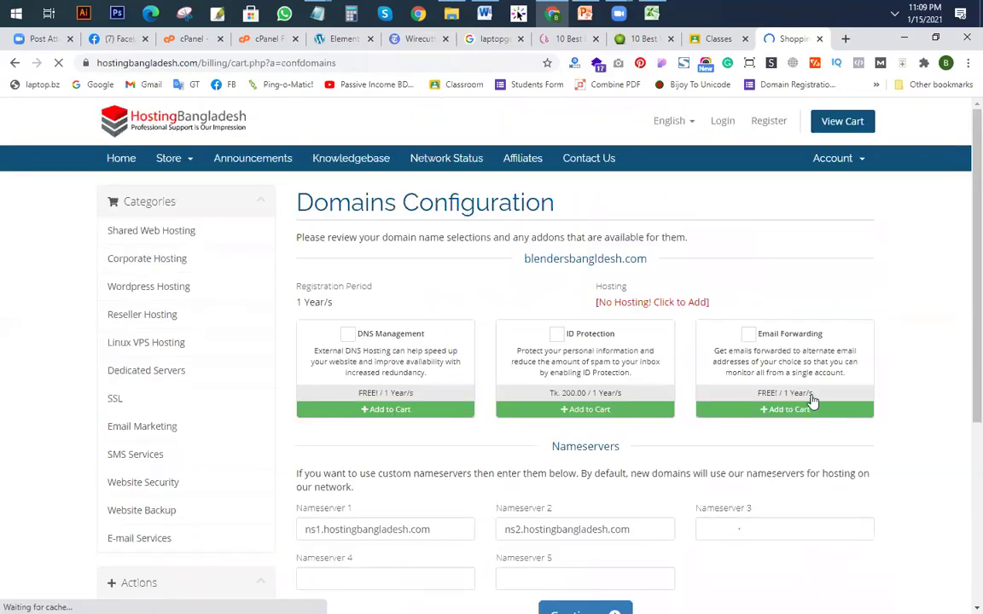
Add free DNS Management and Email Forwarding, keep default nameservers, and continue
{"action": "scroll", "coordinate": [598, 324], "scroll_direction": "down", "scroll_amount": 2}
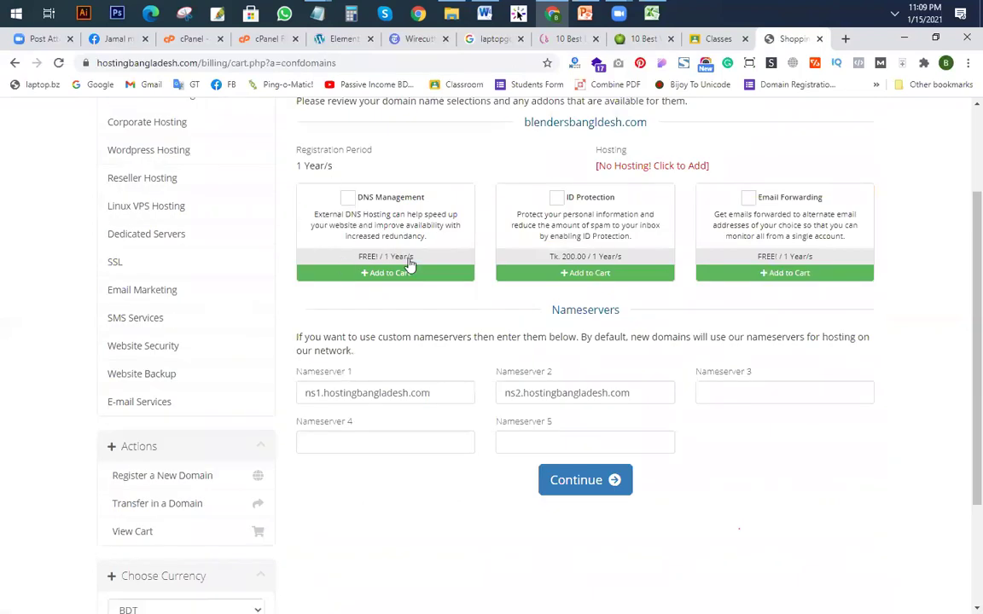
{"action": "left_click", "coordinate": [346, 198]}
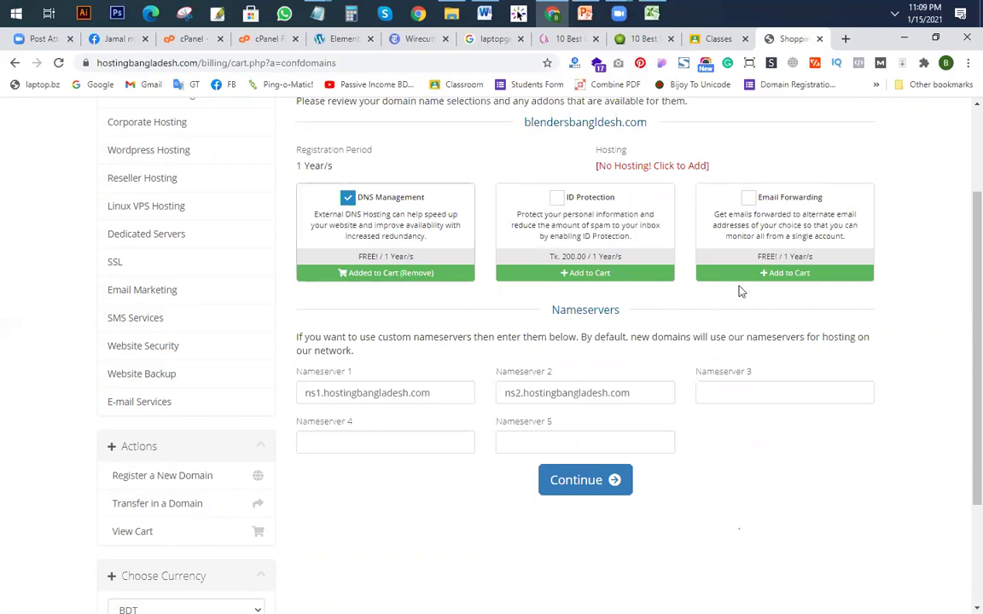
{"action": "left_click", "coordinate": [745, 201]}
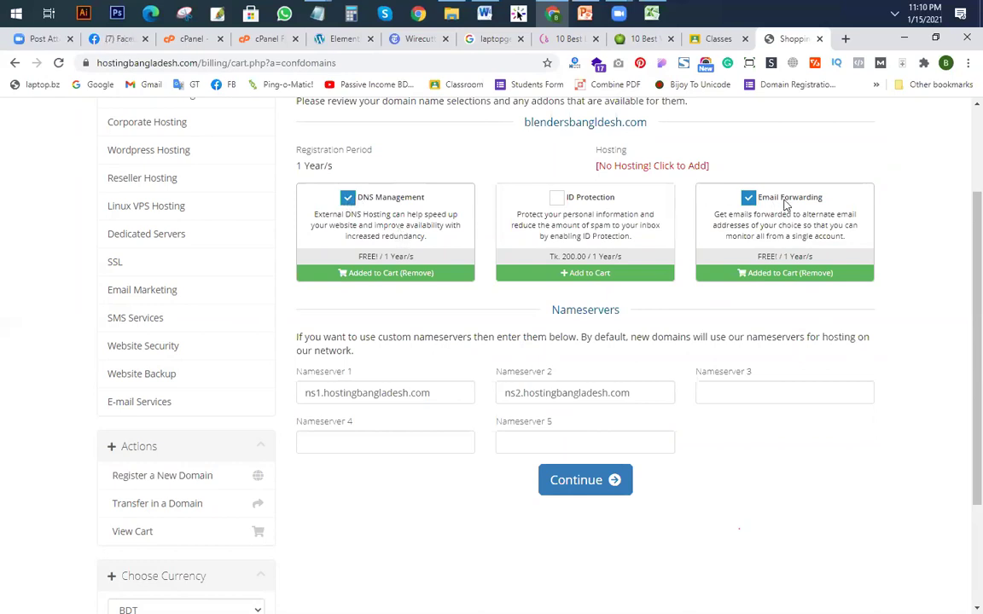
{"action": "scroll", "coordinate": [366, 260], "scroll_direction": "down", "scroll_amount": 2}
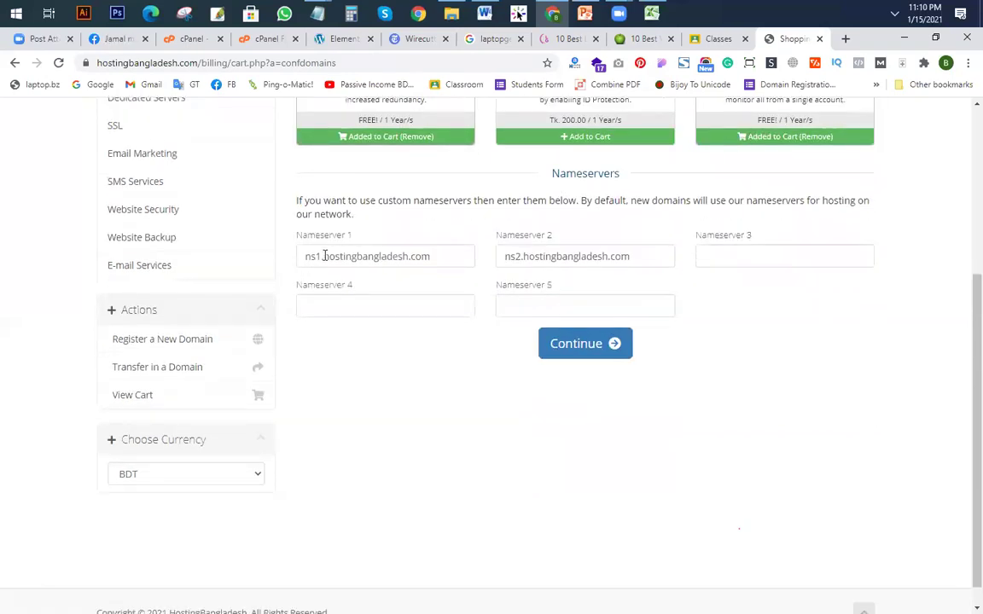
{"action": "left_click_drag", "start_coordinate": [328, 257], "coordinate": [634, 278]}
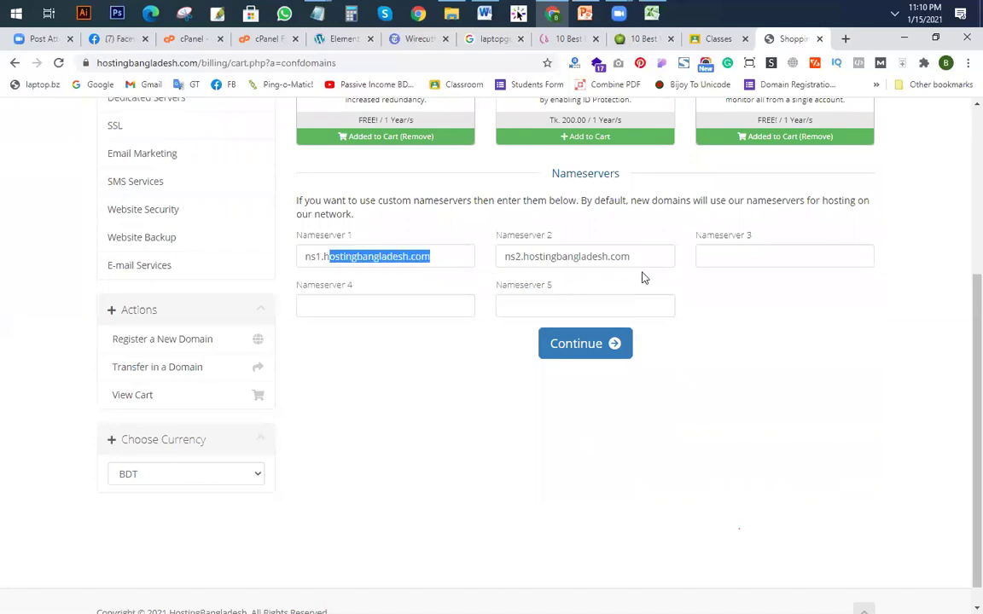
{"action": "left_click", "coordinate": [636, 262]}
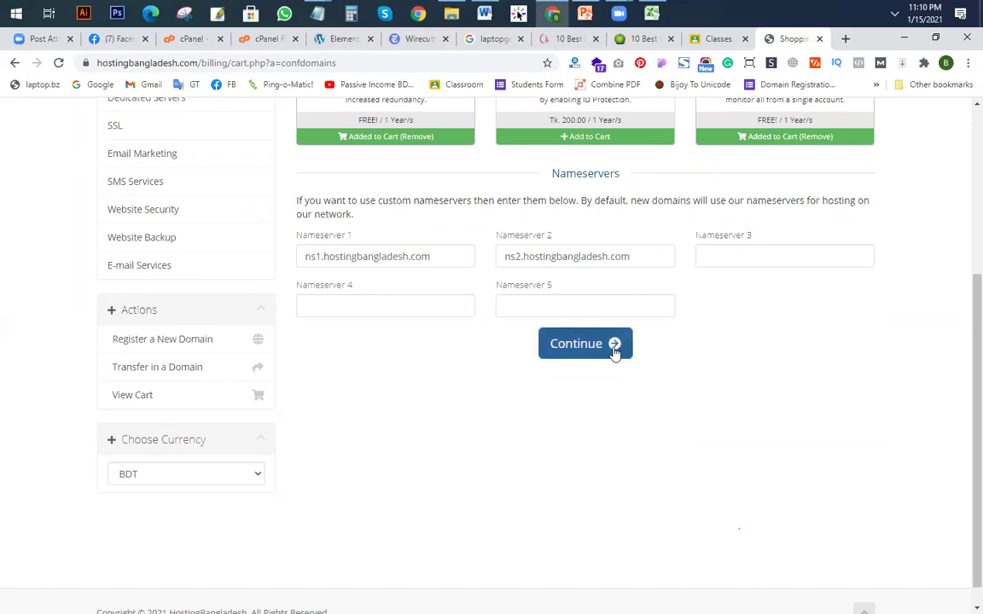
{"action": "left_click", "coordinate": [584, 350]}
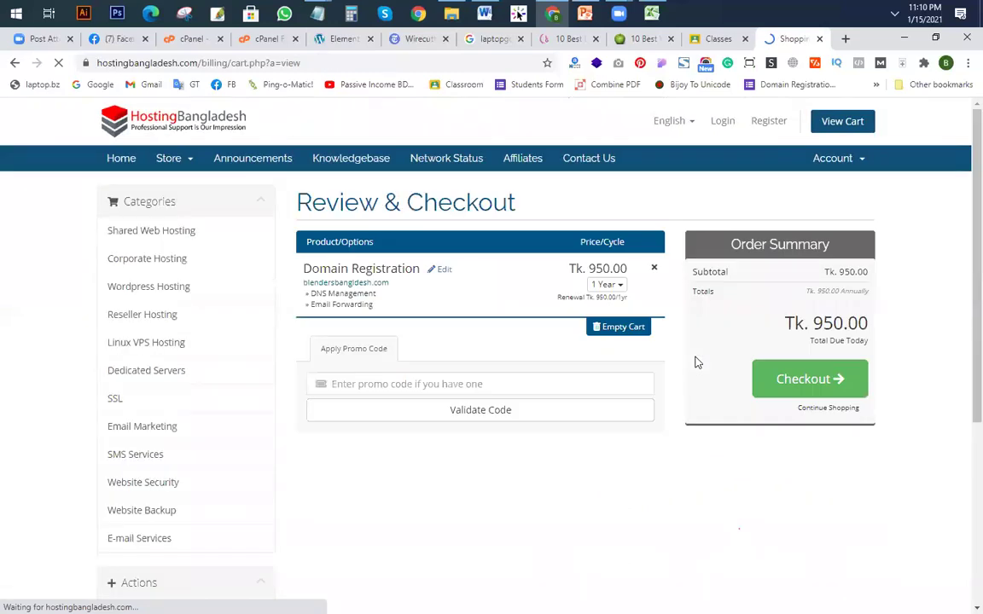
Open the checkout form and review its Street Address and City fields
{"action": "left_click", "coordinate": [810, 389]}
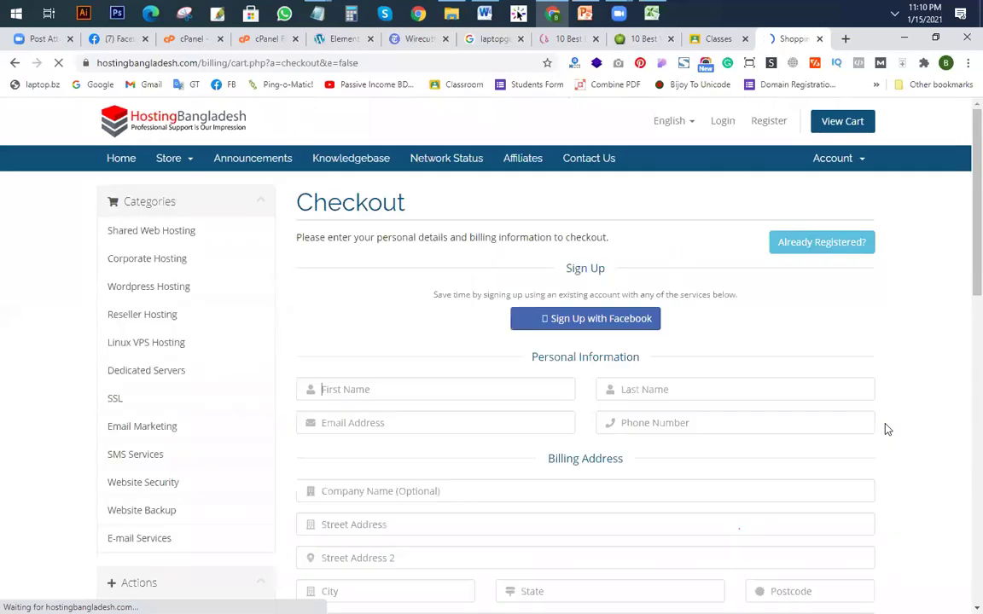
{"action": "scroll", "coordinate": [384, 189], "scroll_direction": "down", "scroll_amount": 4}
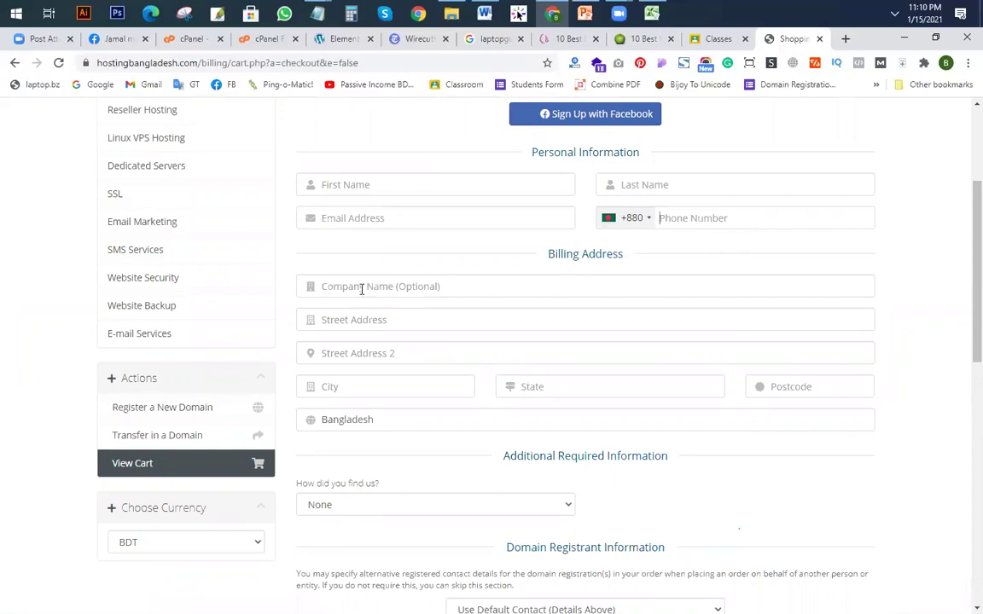
{"action": "left_click", "coordinate": [337, 318]}
{"action": "left_click", "coordinate": [413, 382]}
{"action": "scroll", "coordinate": [412, 279], "scroll_direction": "down", "scroll_amount": 3}
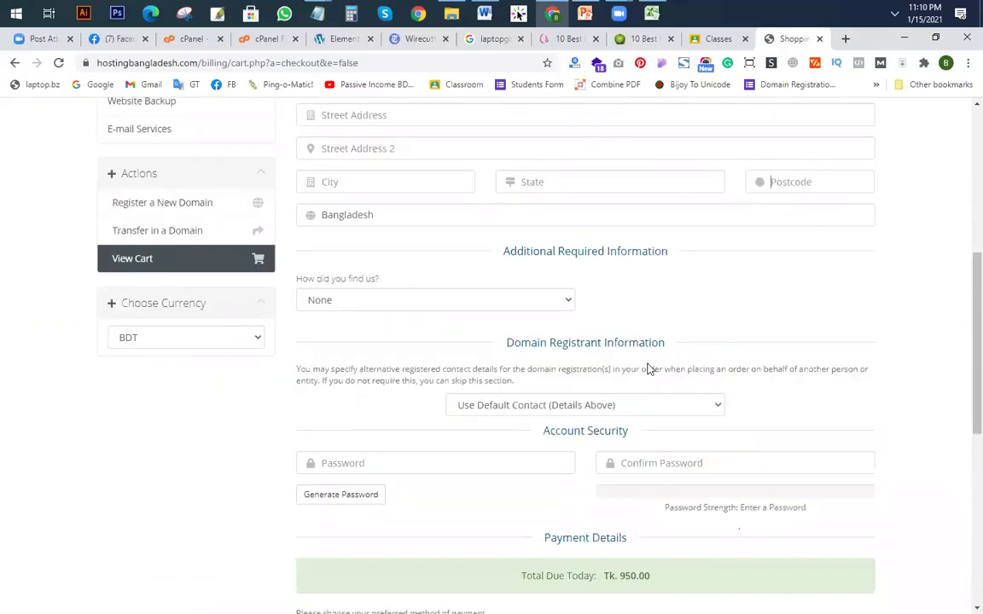
{"action": "scroll", "coordinate": [421, 423], "scroll_direction": "down", "scroll_amount": 2}
{"action": "scroll", "coordinate": [519, 265], "scroll_direction": "up", "scroll_amount": 3}
{"action": "scroll", "coordinate": [581, 316], "scroll_direction": "down", "scroll_amount": 3}
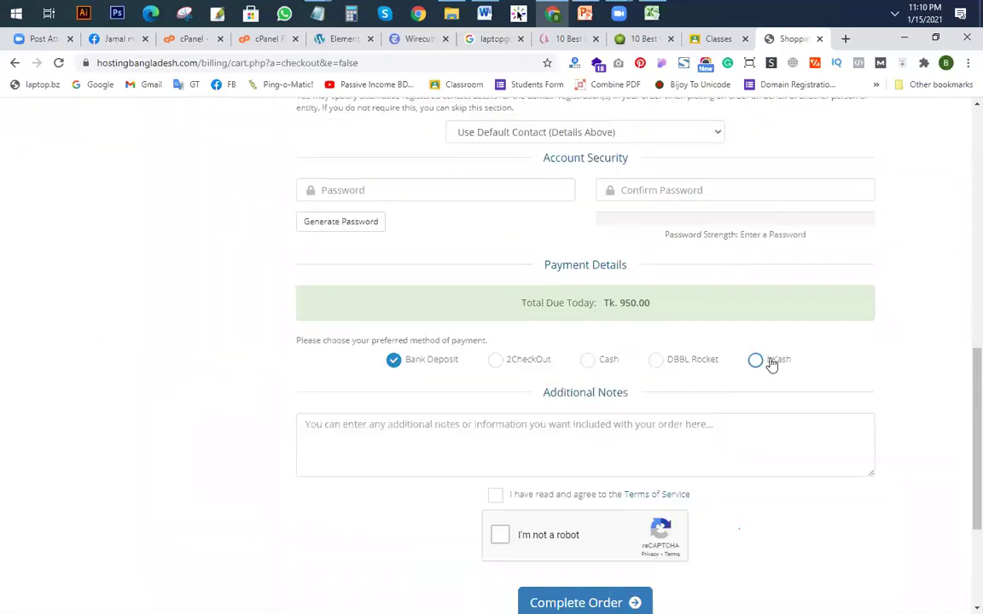
Select bKash payment, agree to the Terms of Service, and return to portal home
{"action": "left_click", "coordinate": [587, 359]}
{"action": "left_click", "coordinate": [755, 360]}
{"action": "scroll", "coordinate": [614, 412], "scroll_direction": "down", "scroll_amount": 3}
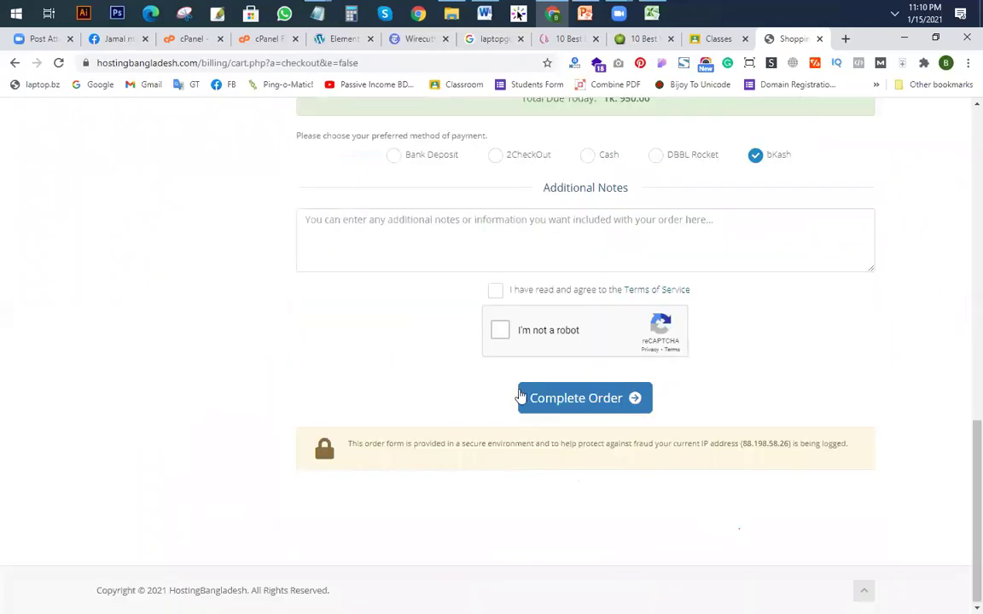
{"action": "left_click", "coordinate": [495, 292]}
{"action": "scroll", "coordinate": [621, 425], "scroll_direction": "up", "scroll_amount": 15}
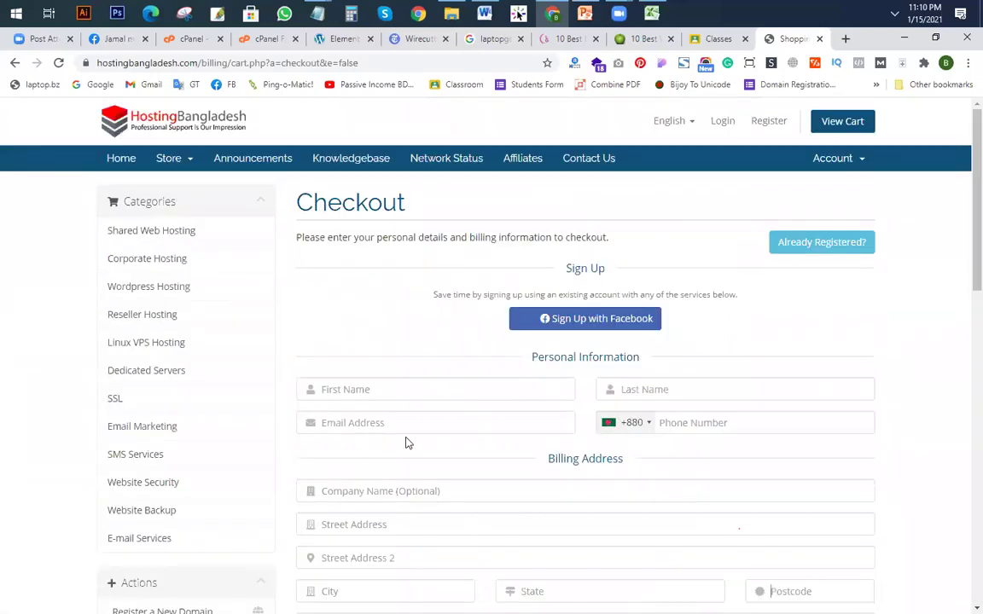
{"action": "left_click", "coordinate": [156, 116]}
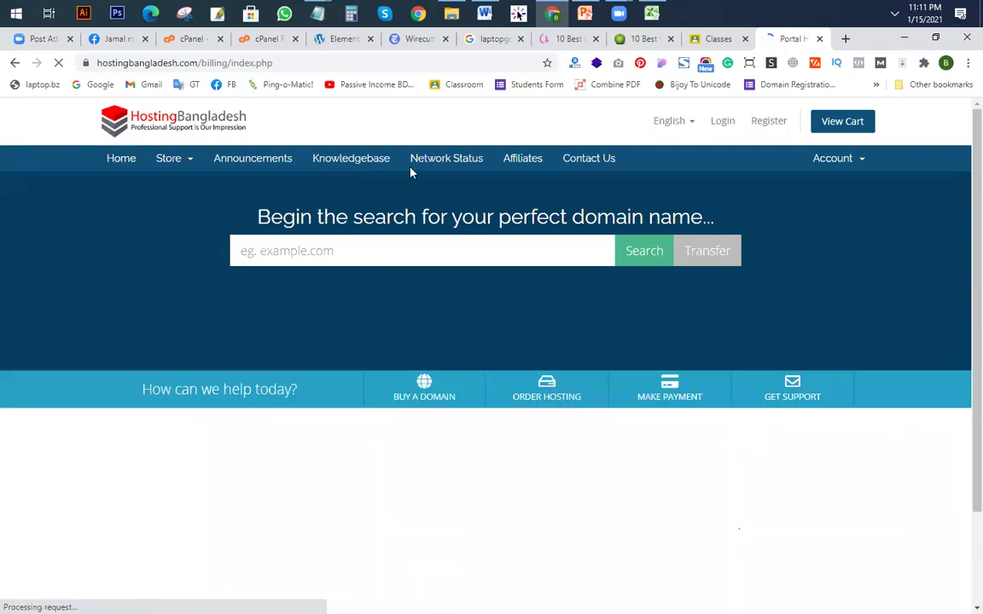
Open Order Hosting to list Starter Tk. 800.00, Grower Tk. 2750.00 and Rewarder Tk. 5950.00
{"action": "left_click", "coordinate": [523, 162]}
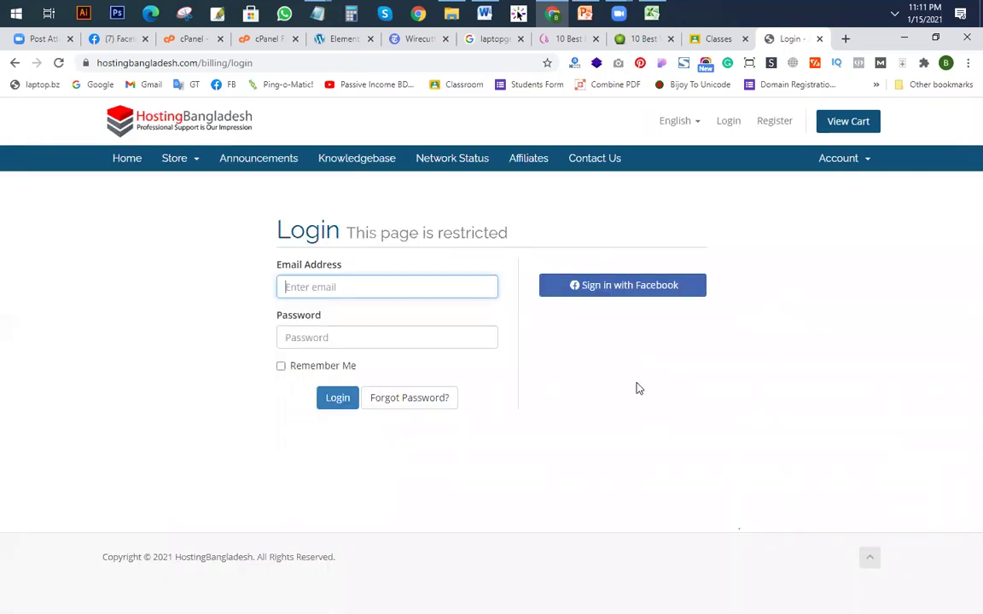
{"action": "left_click", "coordinate": [127, 159]}
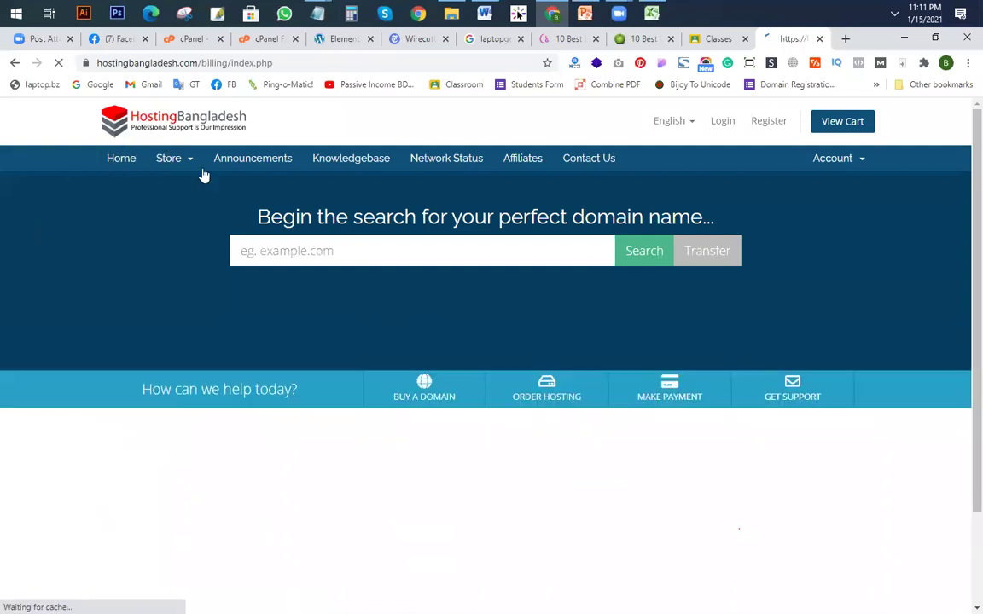
{"action": "scroll", "coordinate": [478, 392], "scroll_direction": "down", "scroll_amount": 2}
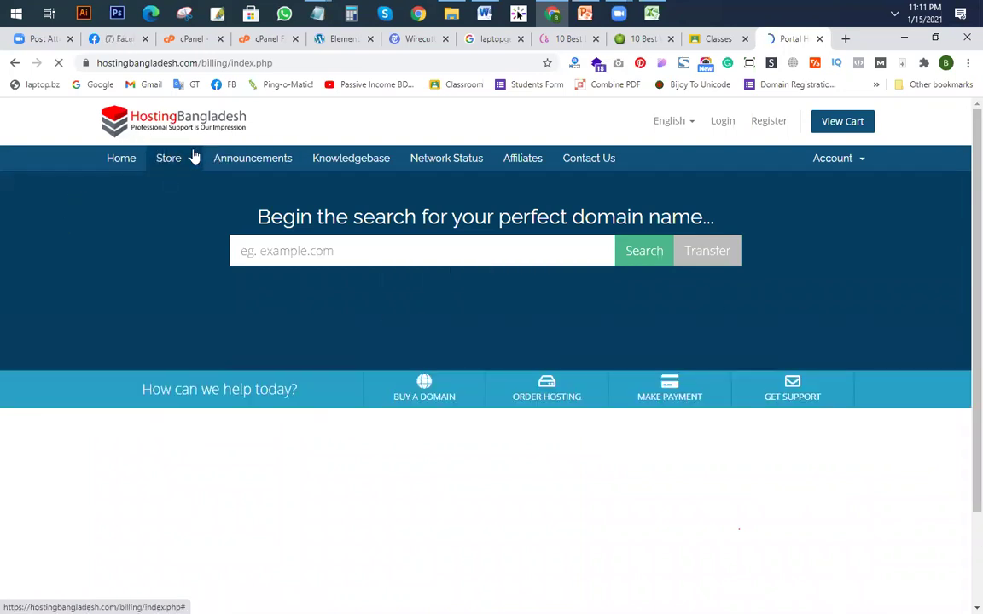
{"action": "left_click", "coordinate": [160, 118]}
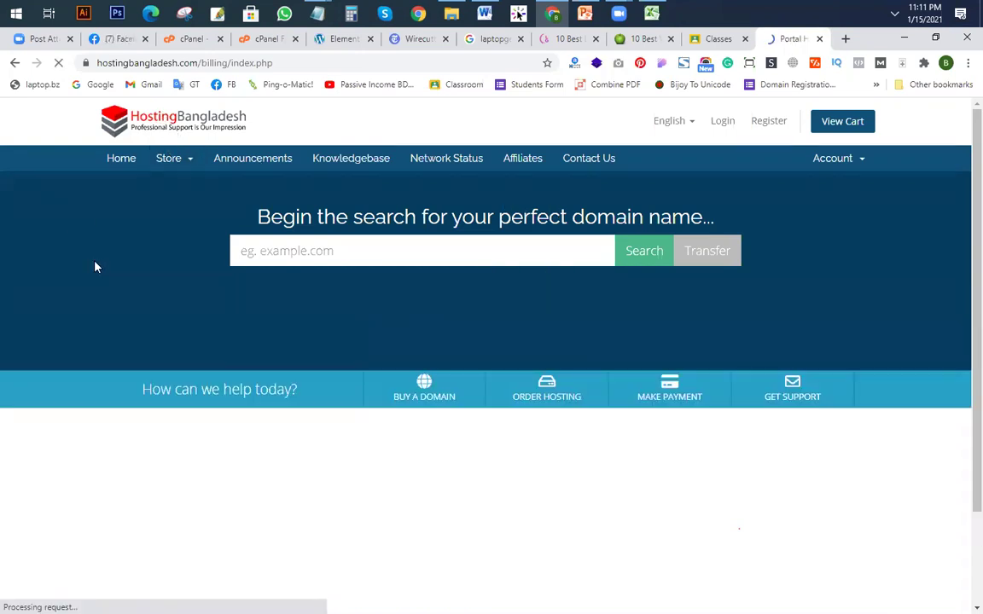
{"action": "scroll", "coordinate": [195, 345], "scroll_direction": "down", "scroll_amount": 2}
{"action": "scroll", "coordinate": [208, 336], "scroll_direction": "up", "scroll_amount": 2}
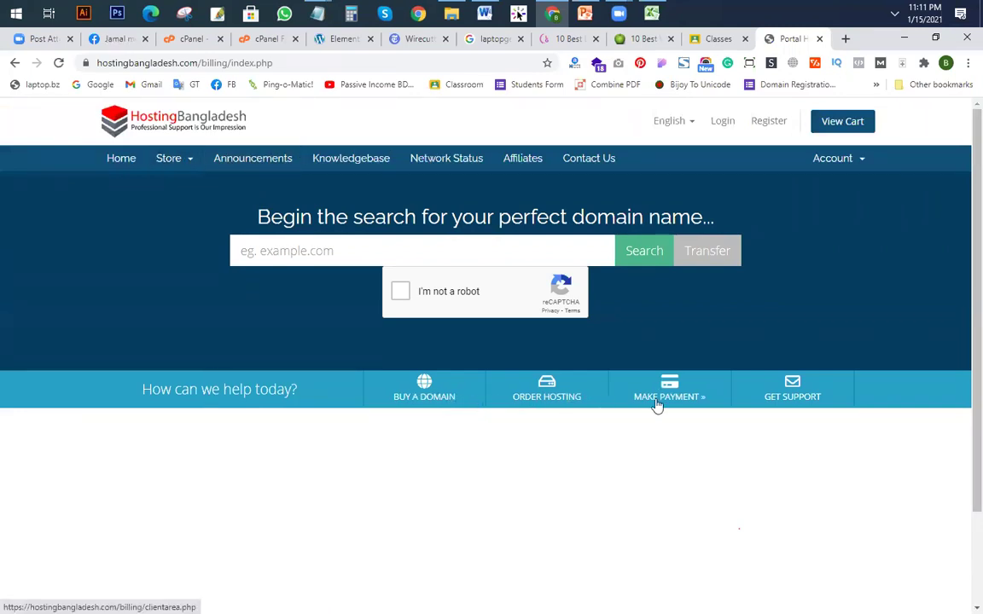
{"action": "left_click", "coordinate": [551, 400]}
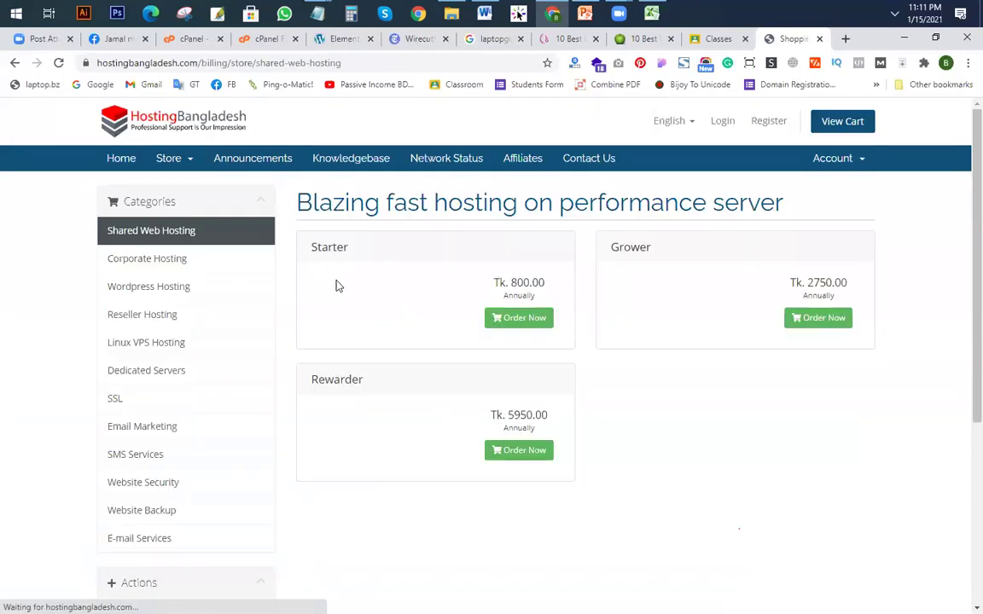
Order the Starter plan for blendersbangldesh.com from the cart and continue to Domains Configuration
{"action": "left_click", "coordinate": [529, 327]}
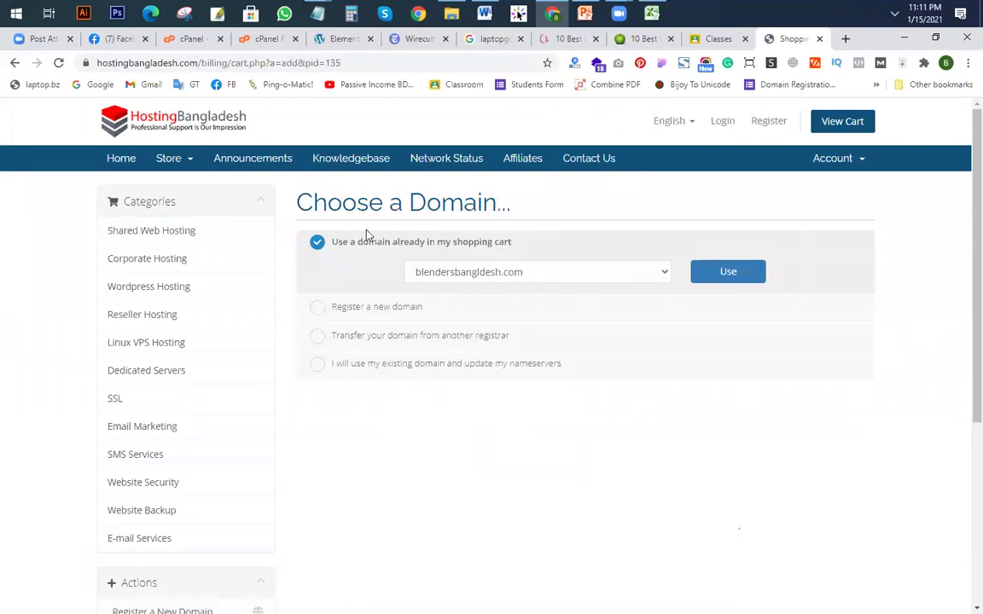
{"action": "left_click", "coordinate": [533, 275]}
{"action": "left_click", "coordinate": [543, 288]}
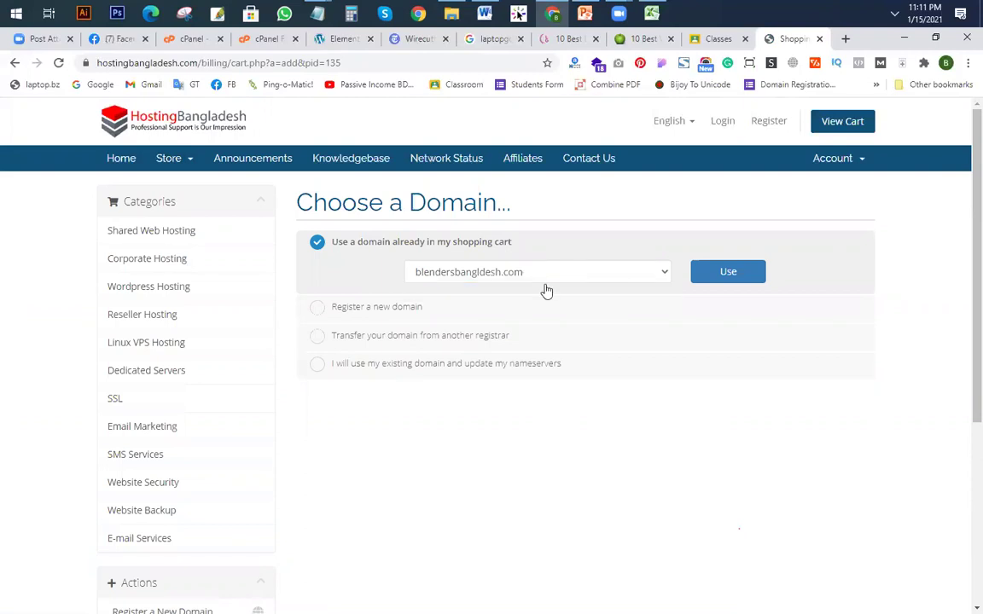
{"action": "left_click", "coordinate": [726, 272]}
{"action": "left_click", "coordinate": [575, 454]}
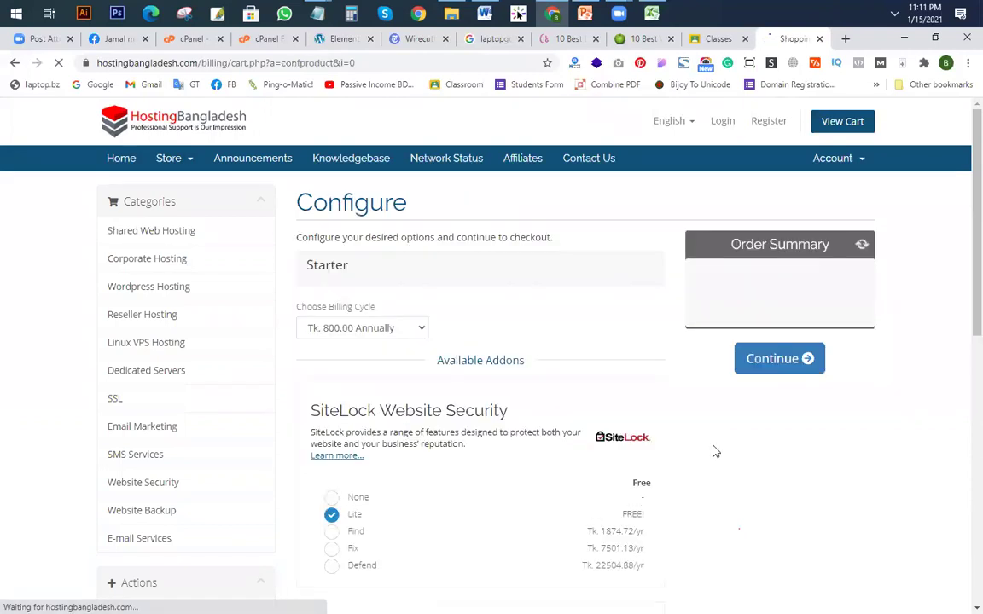
{"action": "scroll", "coordinate": [636, 445], "scroll_direction": "down", "scroll_amount": 2}
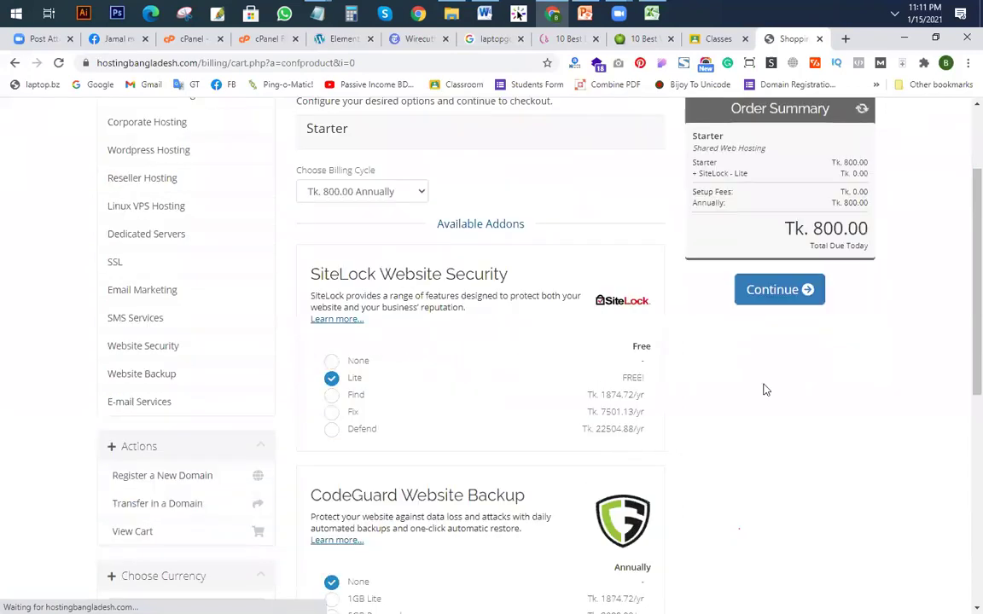
{"action": "left_click", "coordinate": [779, 306]}
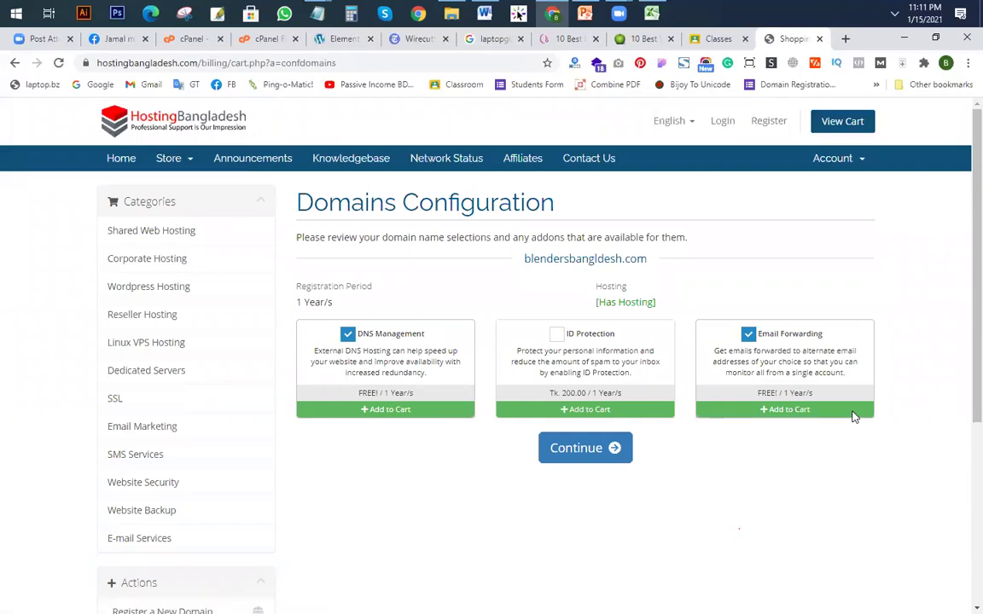
Look over the Domains Configuration page, then return to the HostingBangladesh billing home page via its logo
{"action": "scroll", "coordinate": [680, 400], "scroll_direction": "down", "scroll_amount": 4}
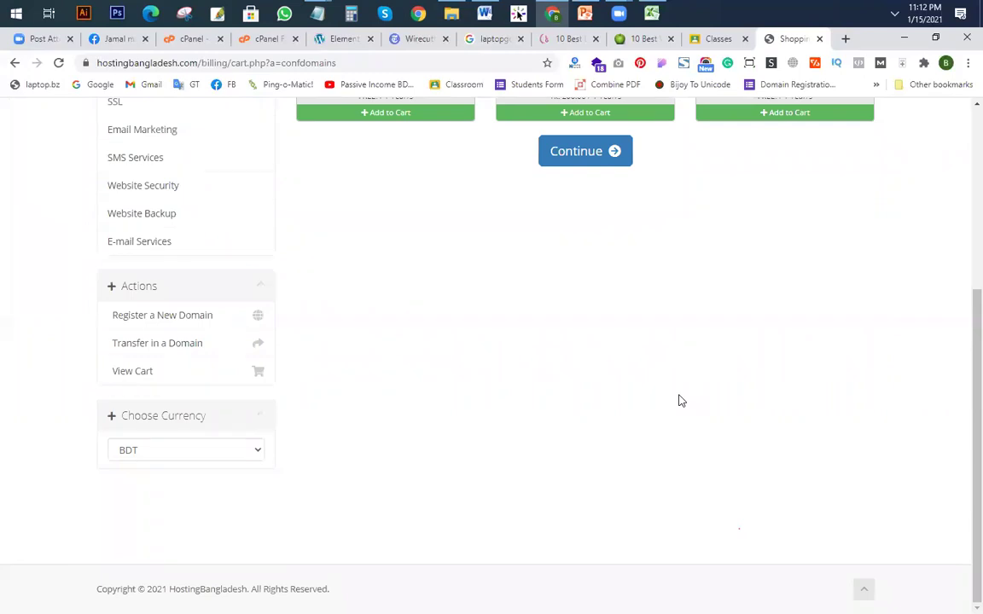
{"action": "scroll", "coordinate": [680, 400], "scroll_direction": "up", "scroll_amount": 4}
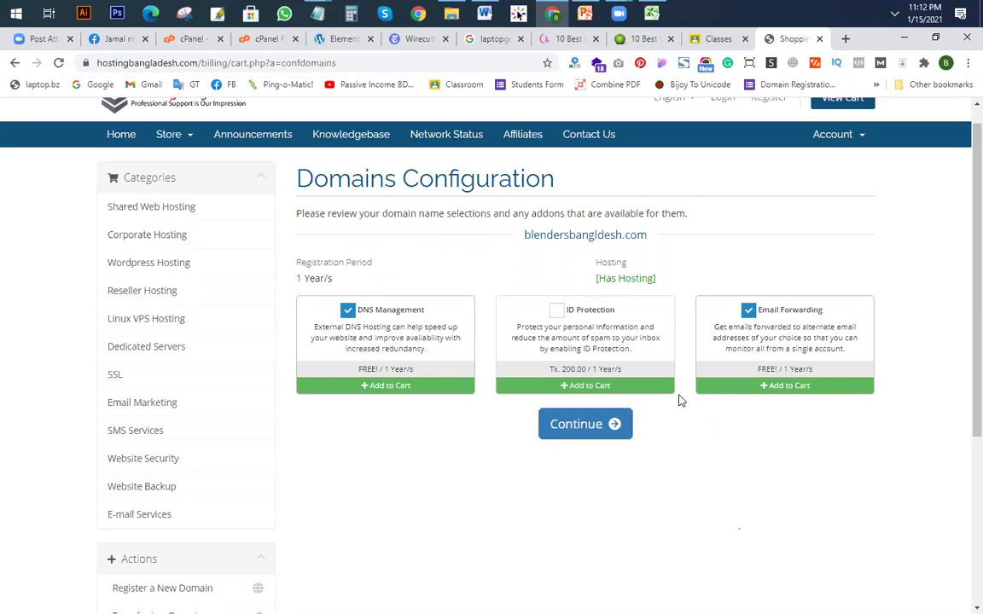
{"action": "scroll", "coordinate": [396, 438], "scroll_direction": "up", "scroll_amount": 1}
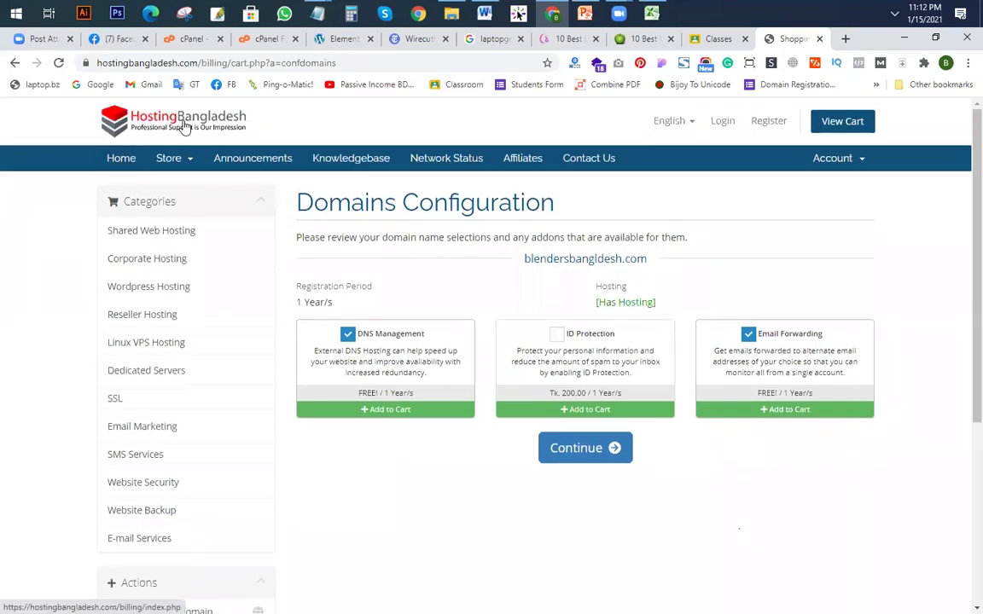
{"action": "left_click", "coordinate": [184, 125]}
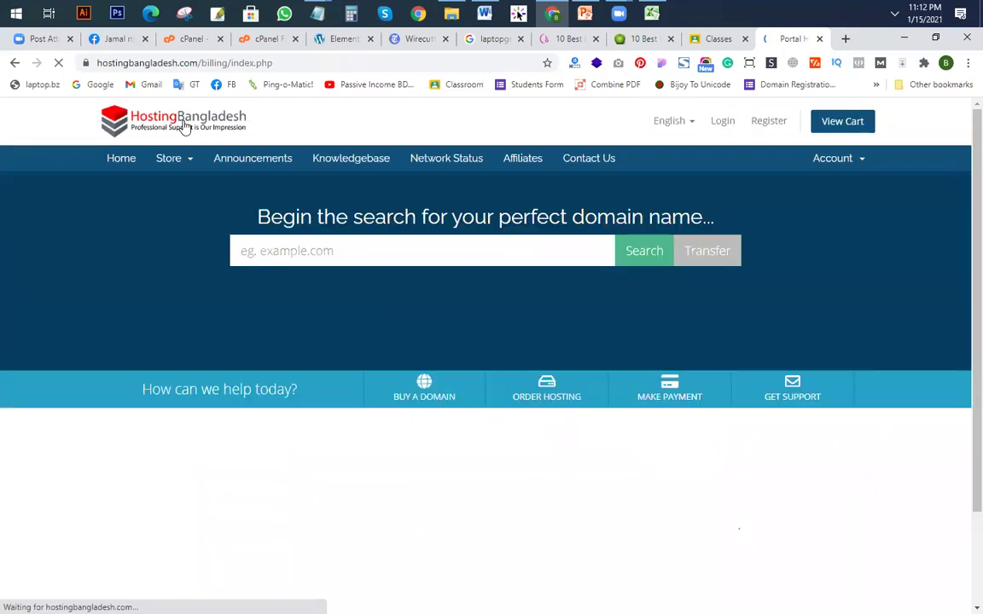
Strip billing/index.php from the address to load the main hostingbangladesh.com site and browse it
{"action": "left_click_drag", "start_coordinate": [196, 62], "coordinate": [523, 68]}
{"action": "key", "text": "BackSpace"}
{"action": "key", "text": "Return"}
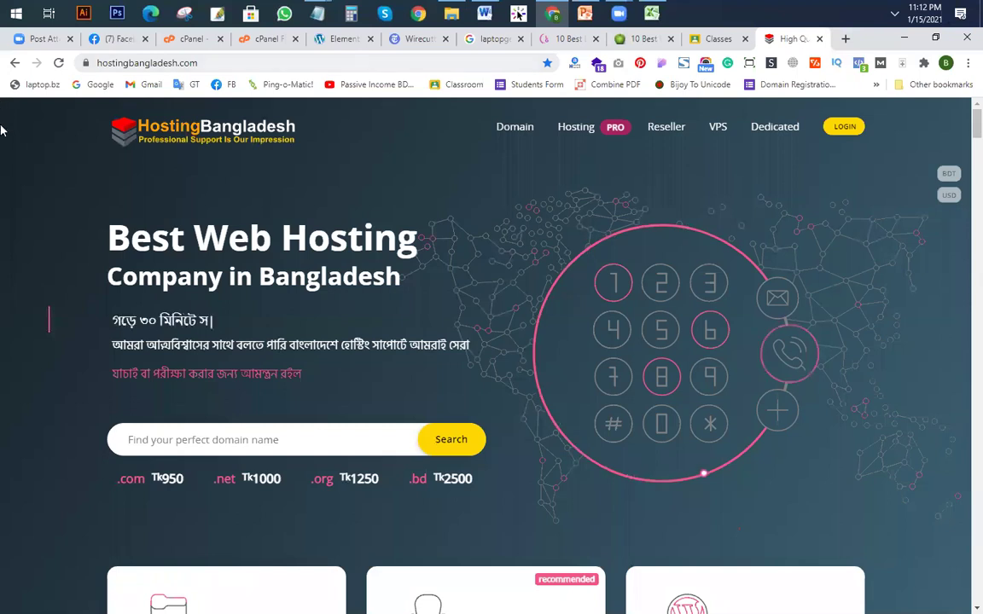
{"action": "scroll", "coordinate": [261, 255], "scroll_direction": "down", "scroll_amount": 4}
{"action": "scroll", "coordinate": [384, 281], "scroll_direction": "up", "scroll_amount": 4}
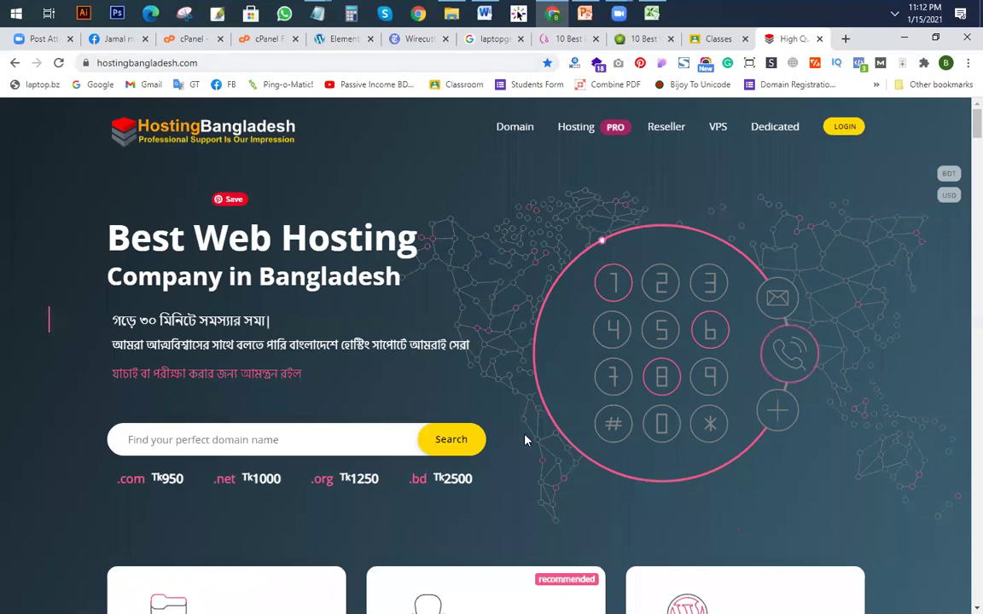
{"action": "scroll", "coordinate": [483, 318], "scroll_direction": "down", "scroll_amount": 1}
{"action": "scroll", "coordinate": [482, 317], "scroll_direction": "up", "scroll_amount": 1}
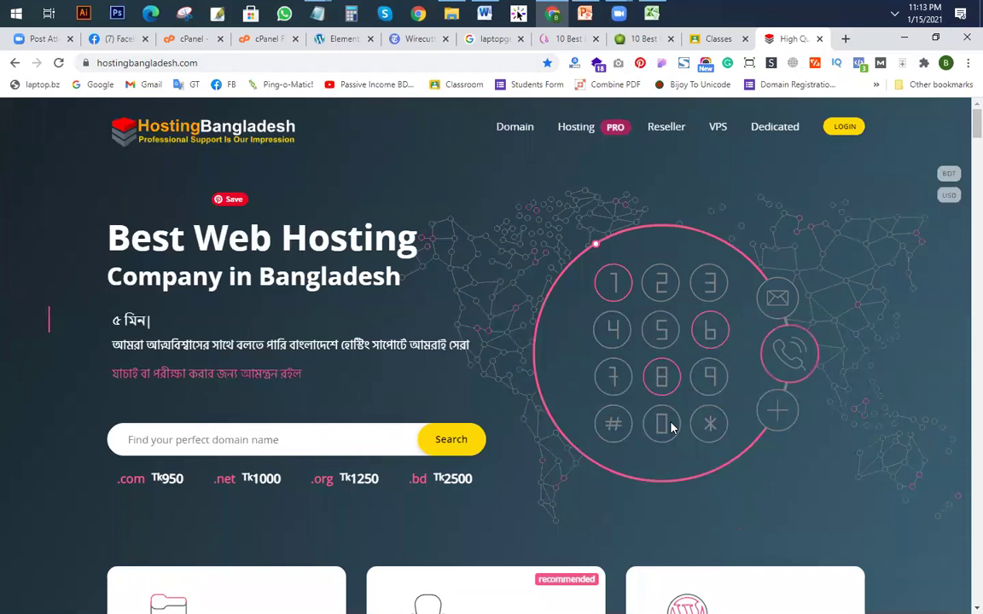
{"action": "scroll", "coordinate": [664, 439], "scroll_direction": "down", "scroll_amount": 2}
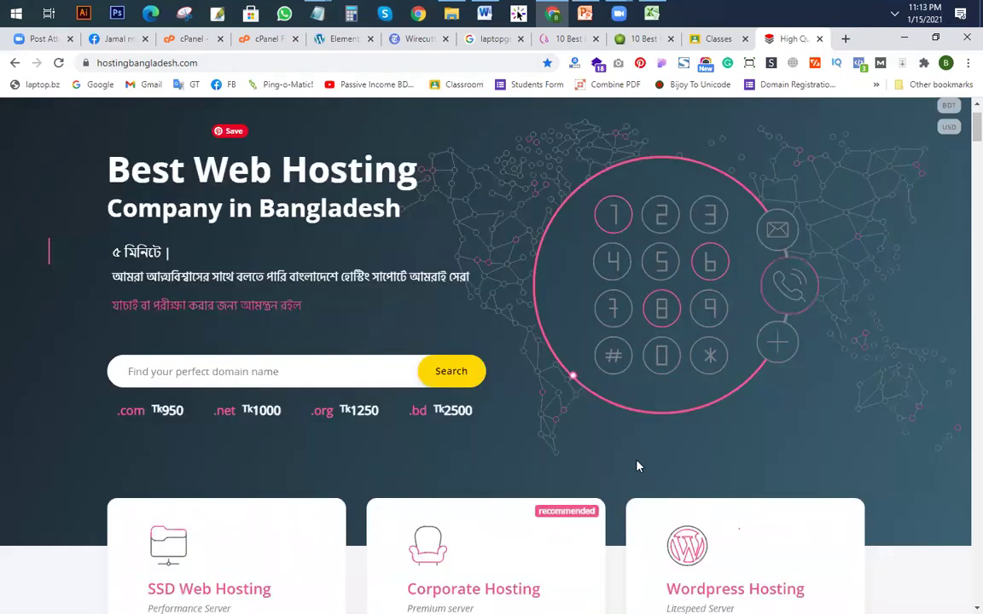
{"action": "scroll", "coordinate": [450, 470], "scroll_direction": "down", "scroll_amount": 2}
{"action": "scroll", "coordinate": [162, 408], "scroll_direction": "up", "scroll_amount": 3}
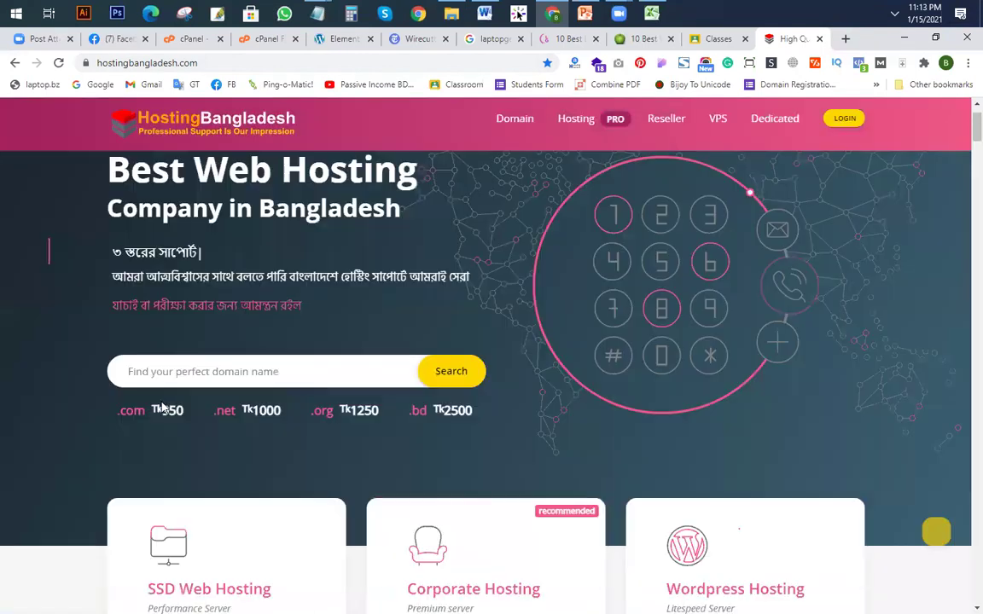
{"action": "scroll", "coordinate": [192, 421], "scroll_direction": "down", "scroll_amount": 4}
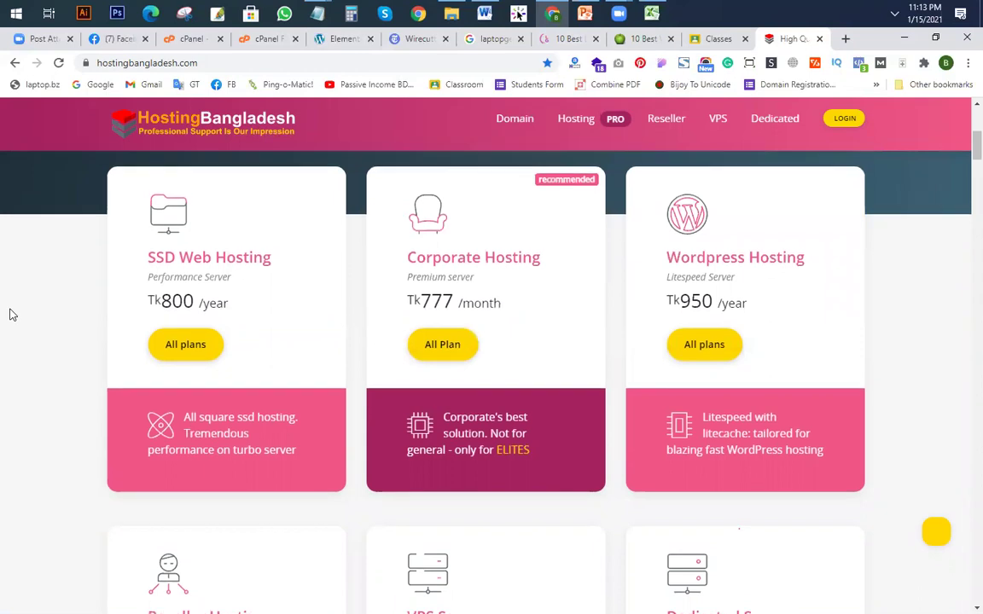
{"action": "scroll", "coordinate": [51, 342], "scroll_direction": "up", "scroll_amount": 1}
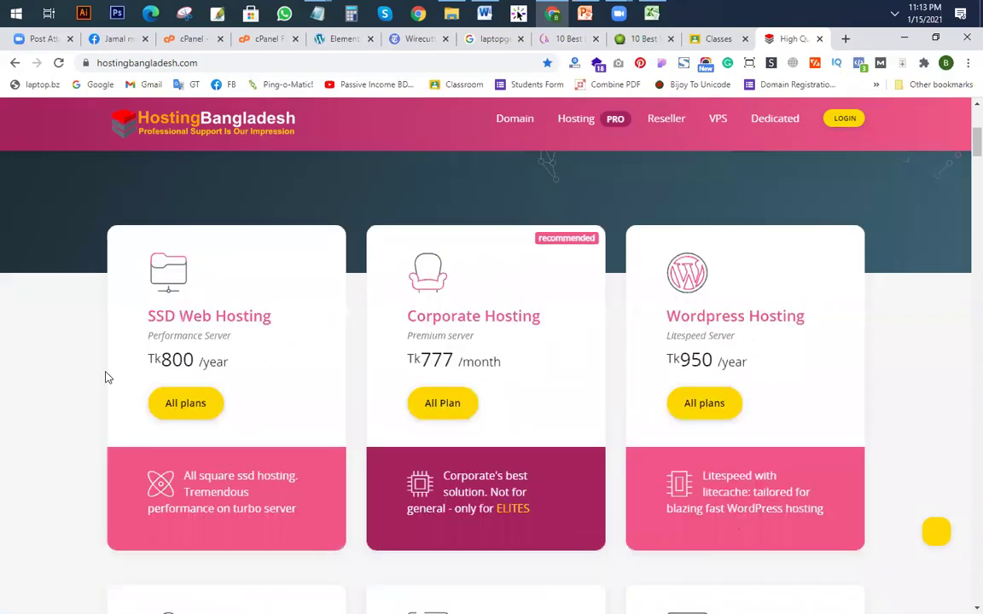
Open all SSD Web Hosting plans and review the plan features, including NVMe SSD storage
{"action": "left_click", "coordinate": [185, 400]}
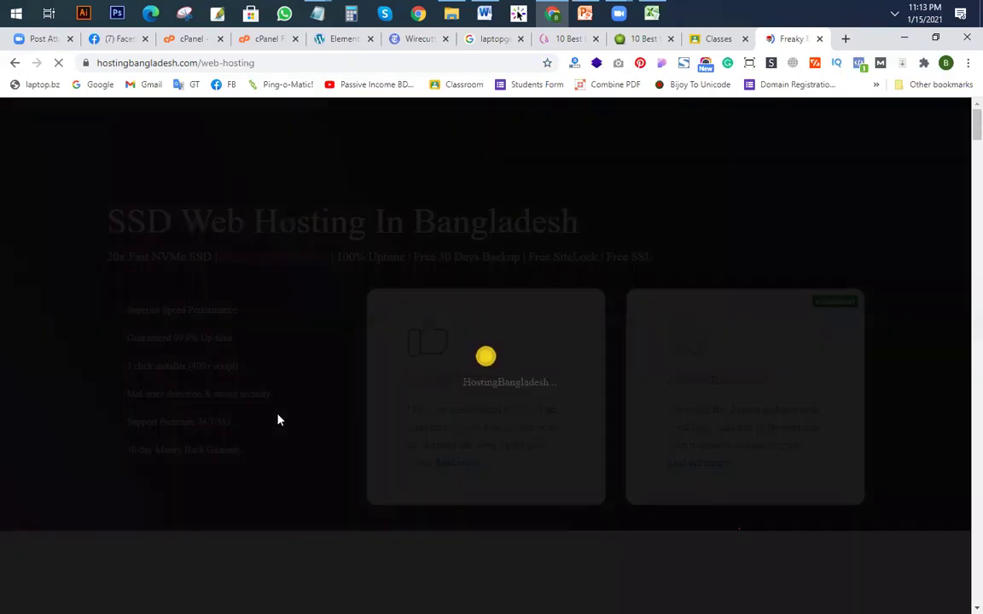
{"action": "scroll", "coordinate": [275, 456], "scroll_direction": "down", "scroll_amount": 4}
{"action": "scroll", "coordinate": [276, 459], "scroll_direction": "down", "scroll_amount": 4}
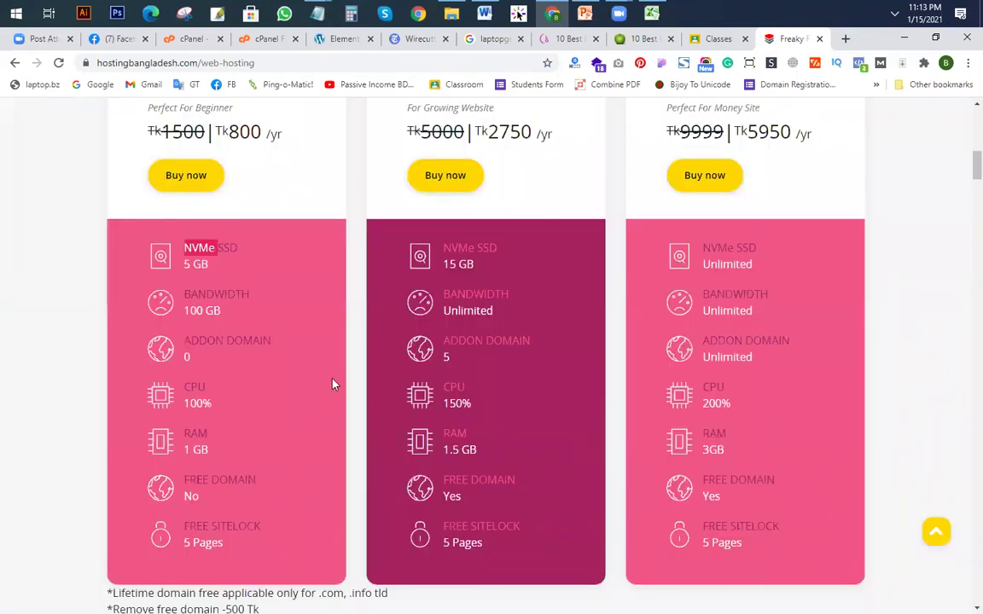
{"action": "scroll", "coordinate": [324, 393], "scroll_direction": "down", "scroll_amount": 10}
{"action": "scroll", "coordinate": [284, 415], "scroll_direction": "up", "scroll_amount": 5}
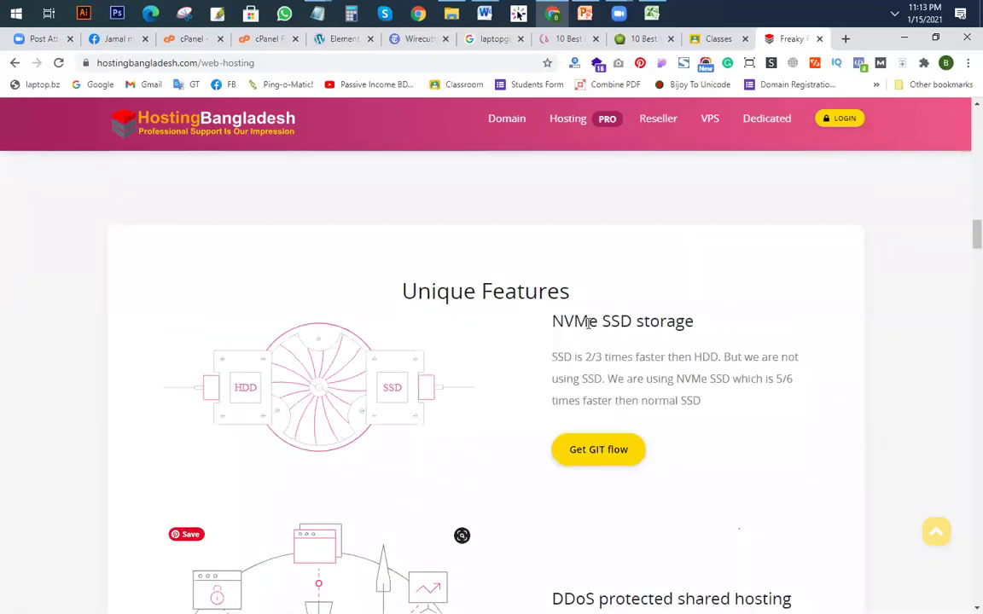
{"action": "left_click_drag", "start_coordinate": [553, 322], "coordinate": [705, 331]}
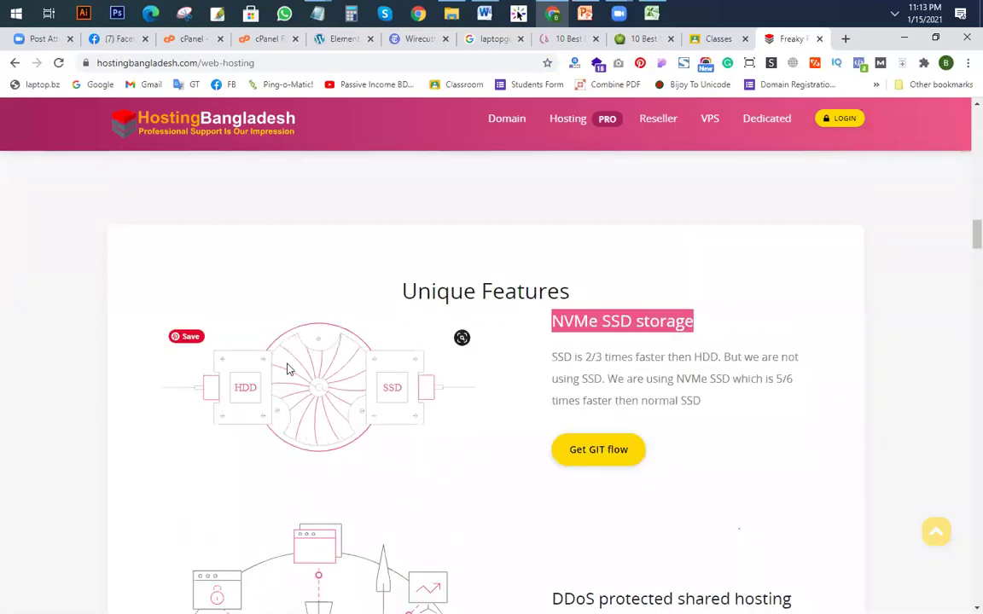
{"action": "scroll", "coordinate": [964, 568], "scroll_direction": "down", "scroll_amount": 2}
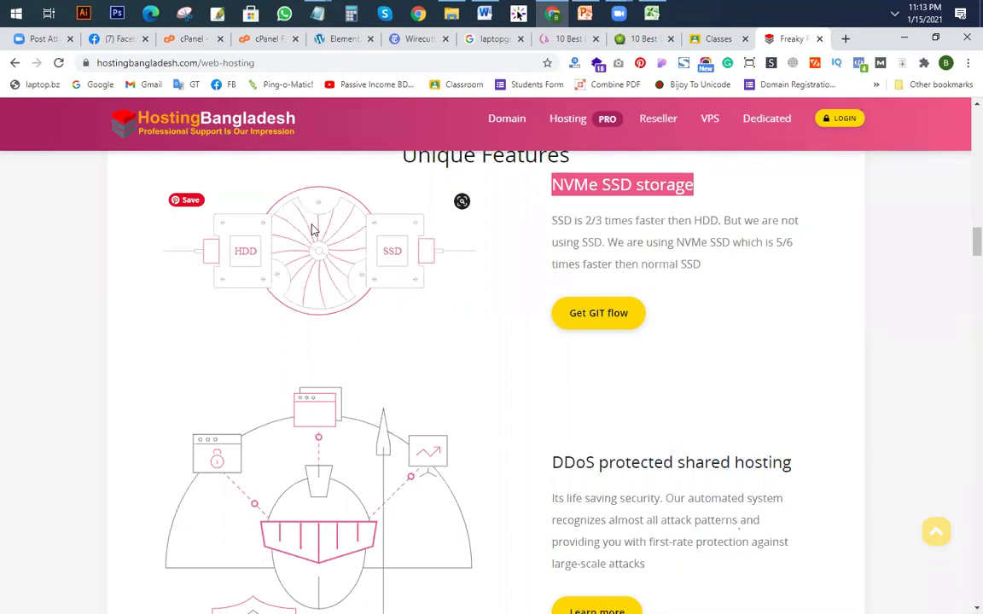
{"action": "scroll", "coordinate": [598, 244], "scroll_direction": "up", "scroll_amount": 1}
{"action": "left_click", "coordinate": [682, 314]}
{"action": "scroll", "coordinate": [693, 316], "scroll_direction": "down", "scroll_amount": 7}
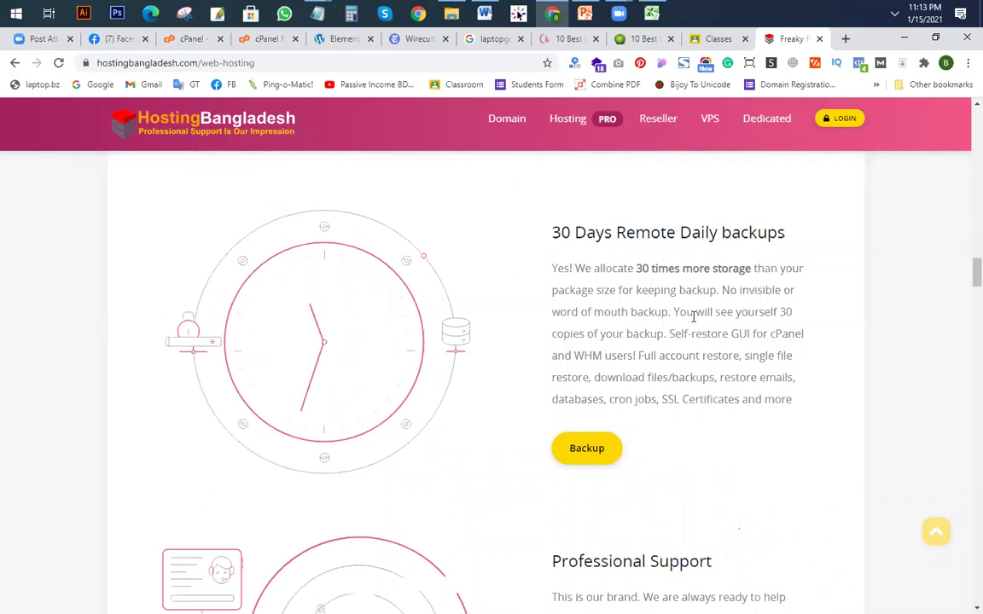
{"action": "left_click", "coordinate": [845, 39]}
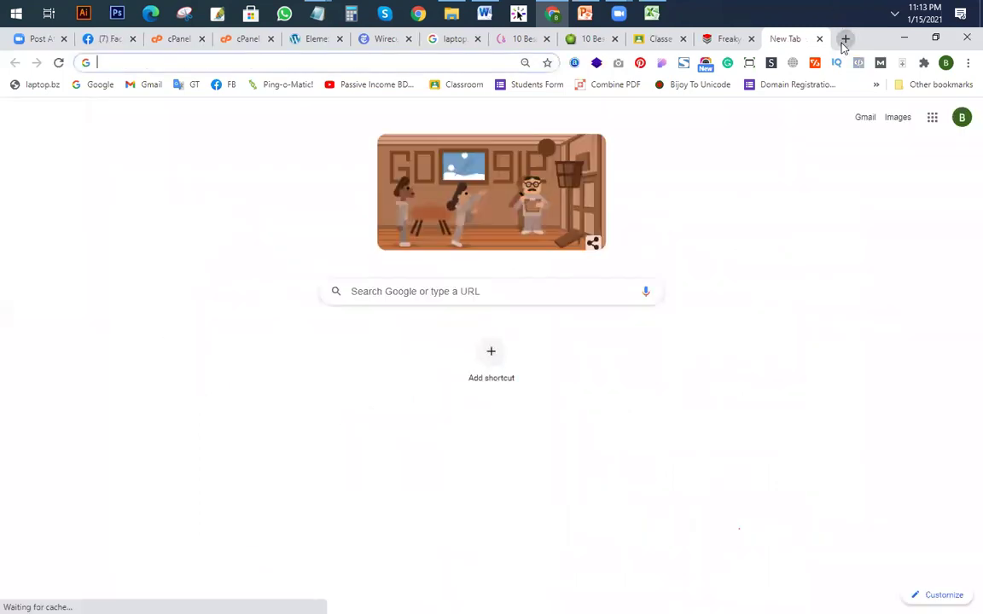
Search Google for 'namemesh' and open the Name Mesh site
{"action": "type", "text": "namemesh"}
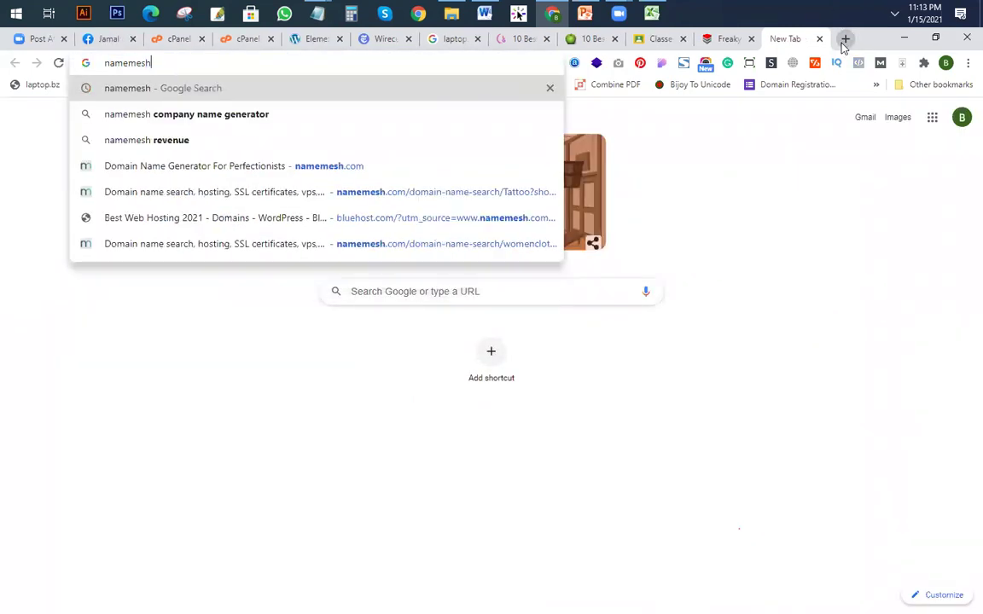
{"action": "key", "text": "Return"}
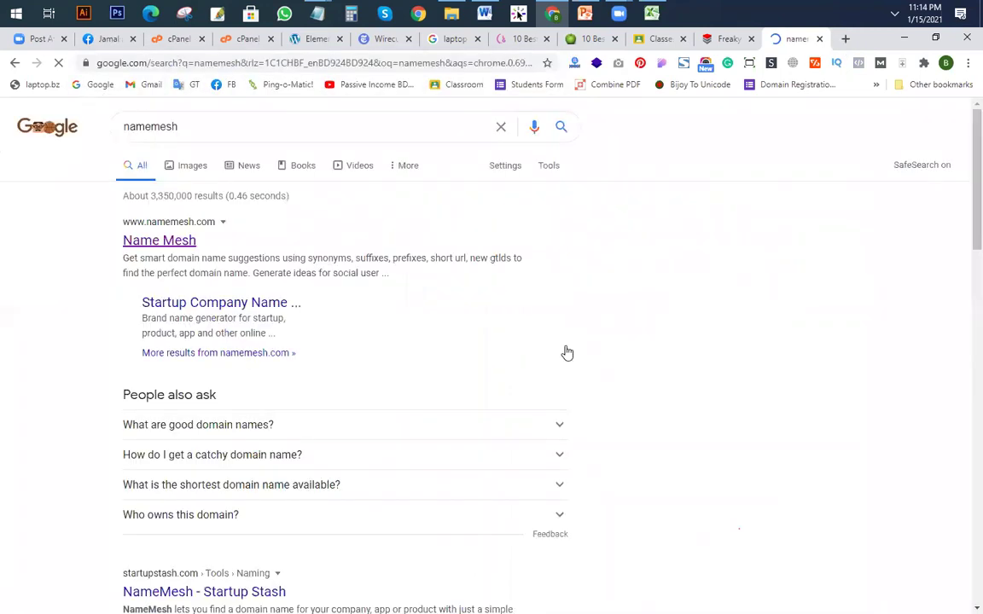
{"action": "left_click", "coordinate": [564, 351]}
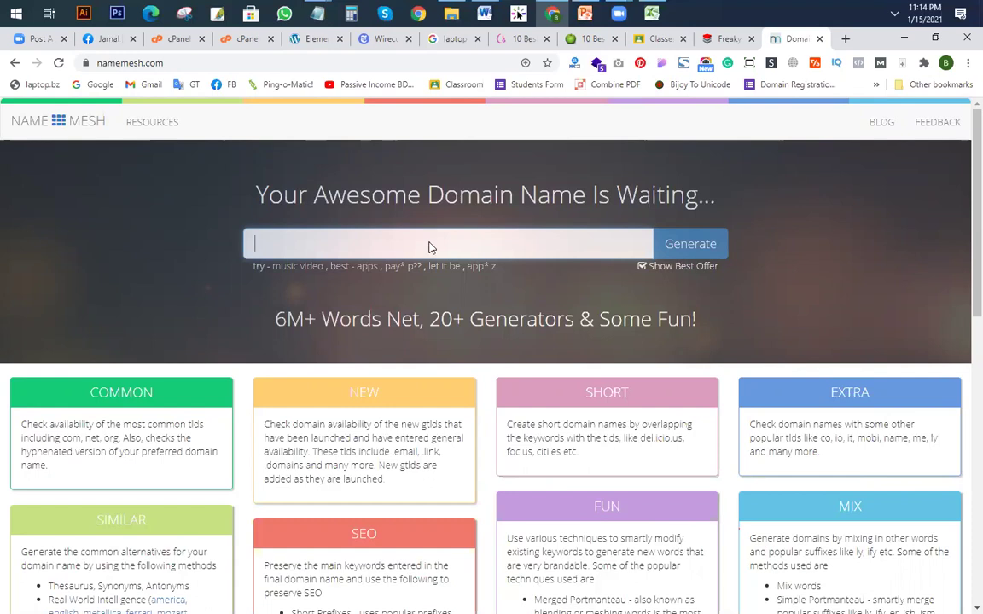
Generate NameMesh domain ideas for the keyword 'blenders', closing the Bluehost ad tab
{"action": "type", "text": "blenders"}
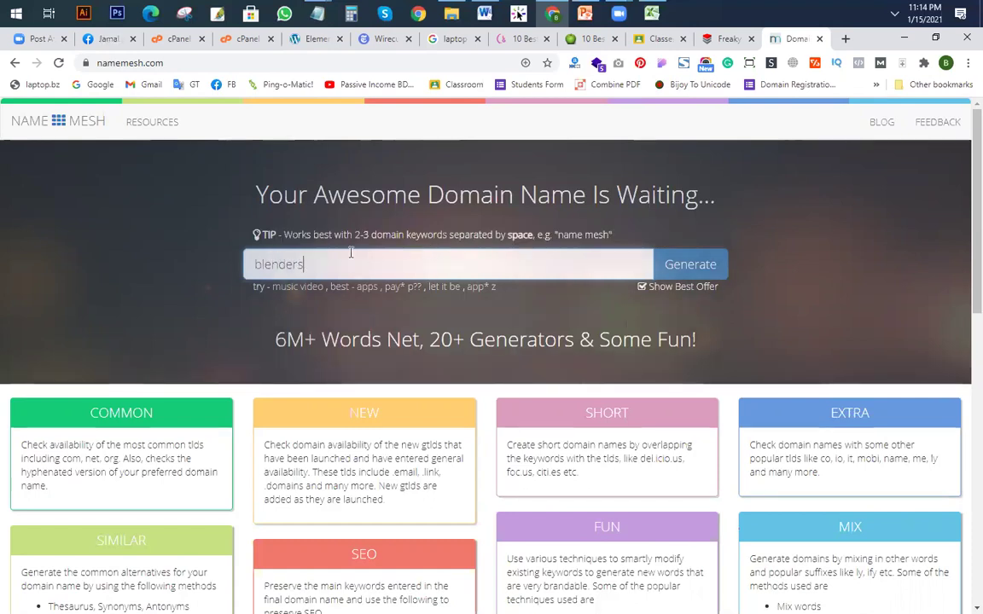
{"action": "double_click", "coordinate": [376, 267]}
{"action": "left_click", "coordinate": [693, 272]}
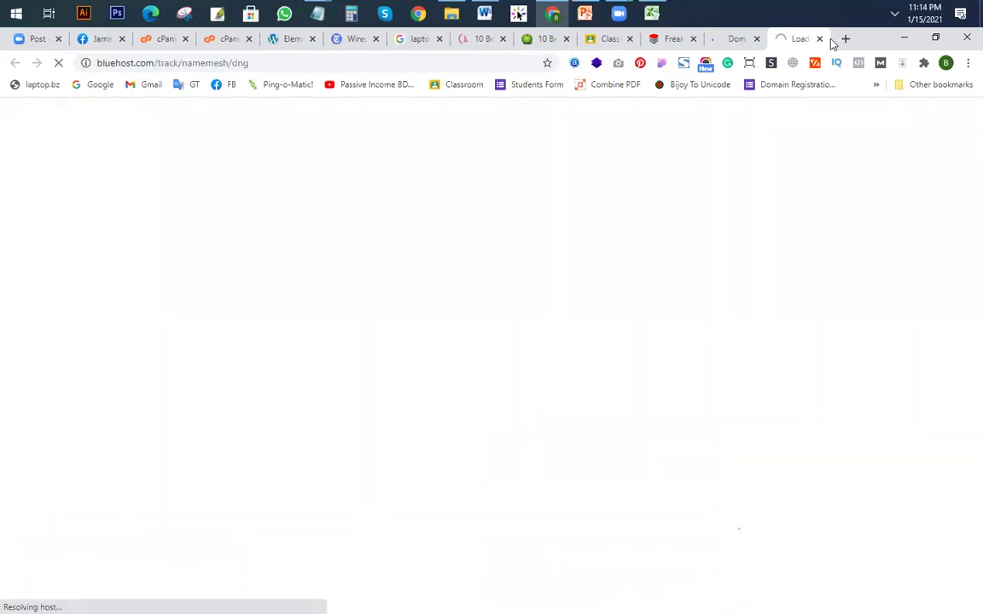
{"action": "key", "text": "ctrl+w"}
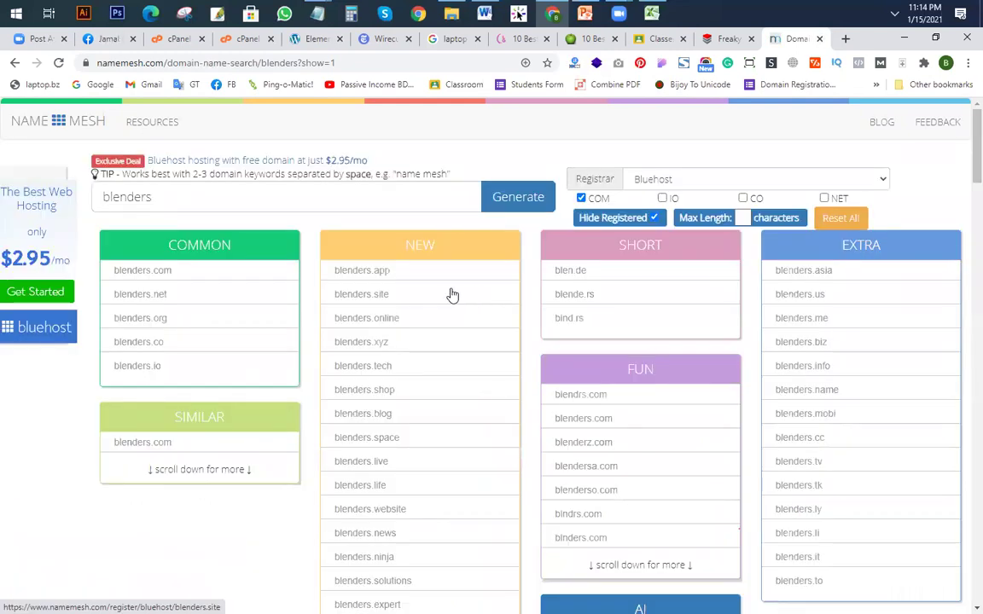
Review the generated suggestion lists and select blenders.expert to copy it
{"action": "scroll", "coordinate": [435, 294], "scroll_direction": "down", "scroll_amount": 2}
{"action": "scroll", "coordinate": [546, 292], "scroll_direction": "up", "scroll_amount": 2}
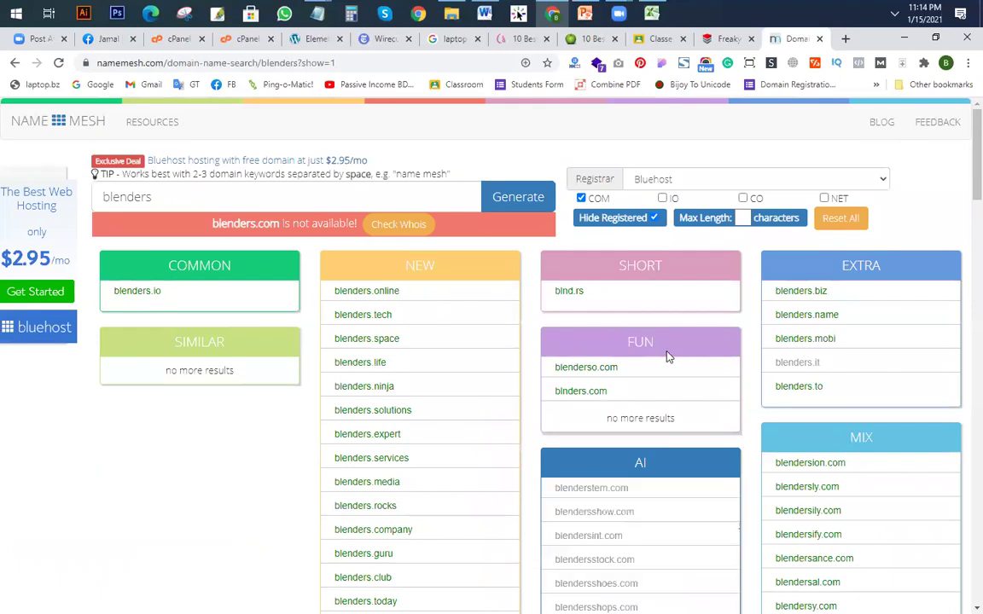
{"action": "scroll", "coordinate": [666, 354], "scroll_direction": "down", "scroll_amount": 3}
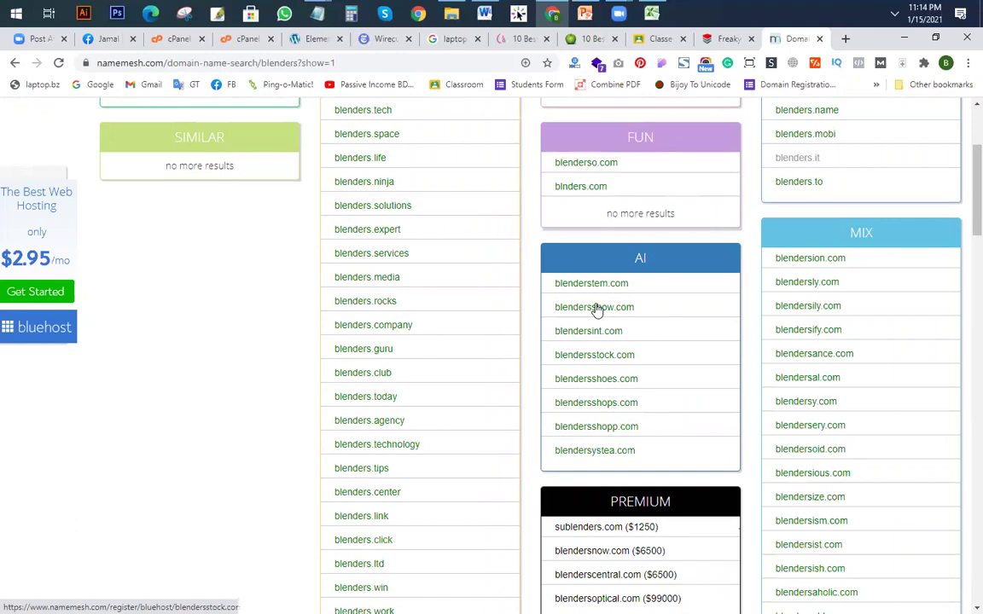
{"action": "scroll", "coordinate": [852, 319], "scroll_direction": "down", "scroll_amount": 3}
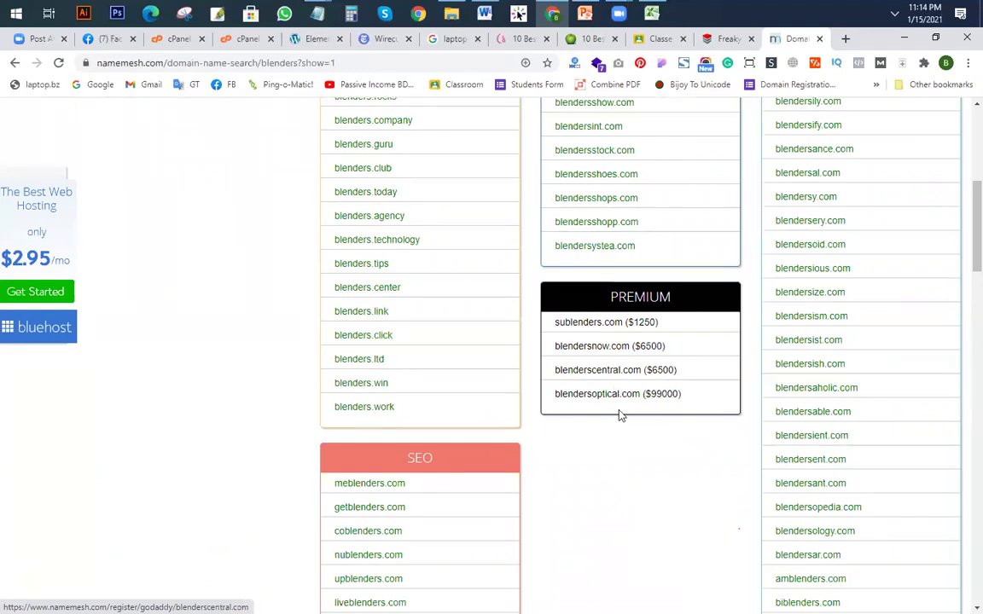
{"action": "scroll", "coordinate": [426, 408], "scroll_direction": "down", "scroll_amount": 3}
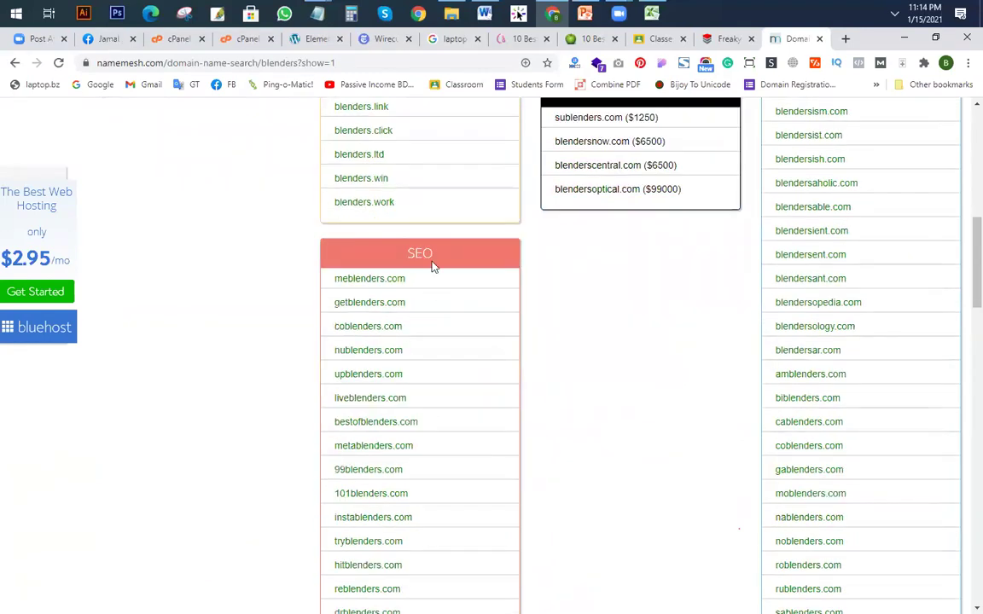
{"action": "scroll", "coordinate": [422, 290], "scroll_direction": "down", "scroll_amount": 2}
{"action": "scroll", "coordinate": [439, 414], "scroll_direction": "up", "scroll_amount": 15}
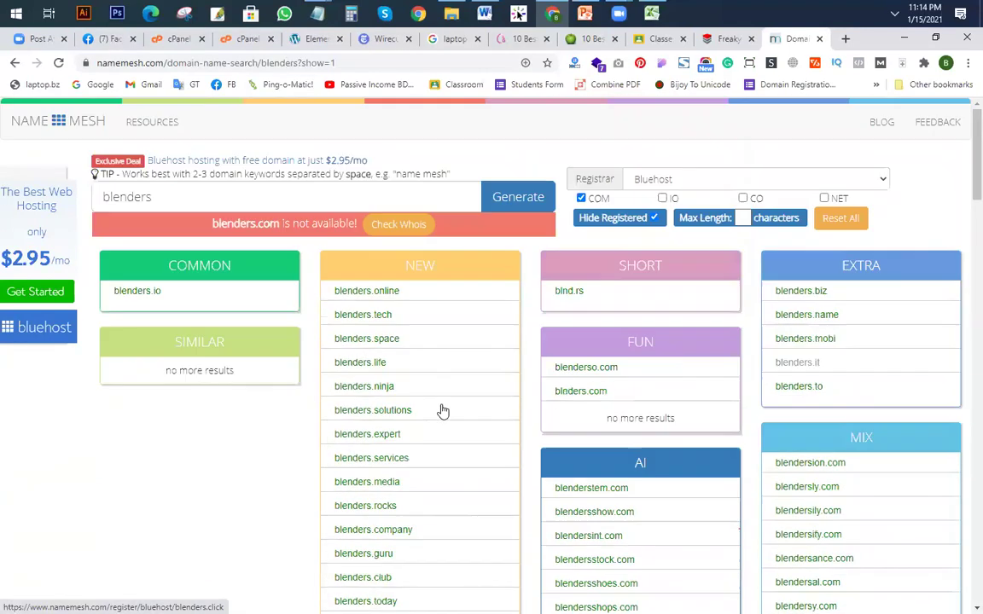
{"action": "scroll", "coordinate": [642, 384], "scroll_direction": "down", "scroll_amount": 20}
{"action": "scroll", "coordinate": [604, 387], "scroll_direction": "down", "scroll_amount": 15}
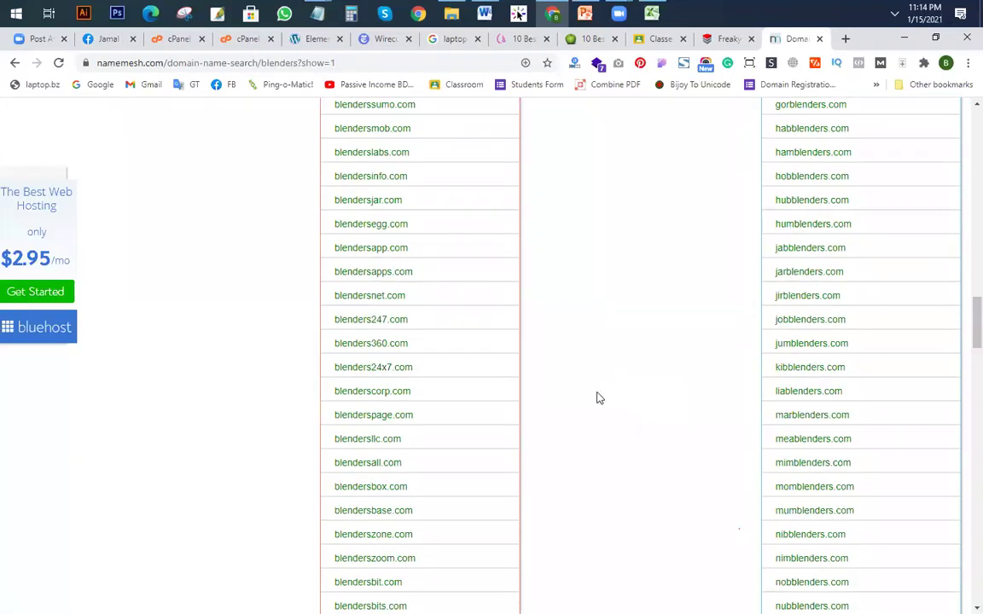
{"action": "scroll", "coordinate": [518, 411], "scroll_direction": "up", "scroll_amount": 20}
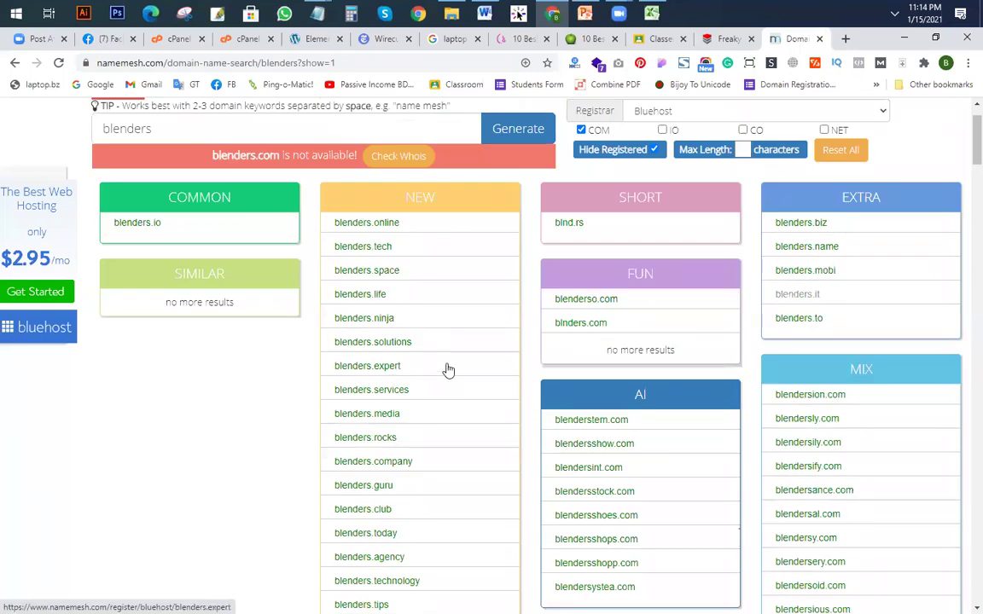
{"action": "key", "text": "ctrl+plus"}
{"action": "key", "text": "ctrl+plus"}
{"action": "key", "text": "ctrl+plus"}
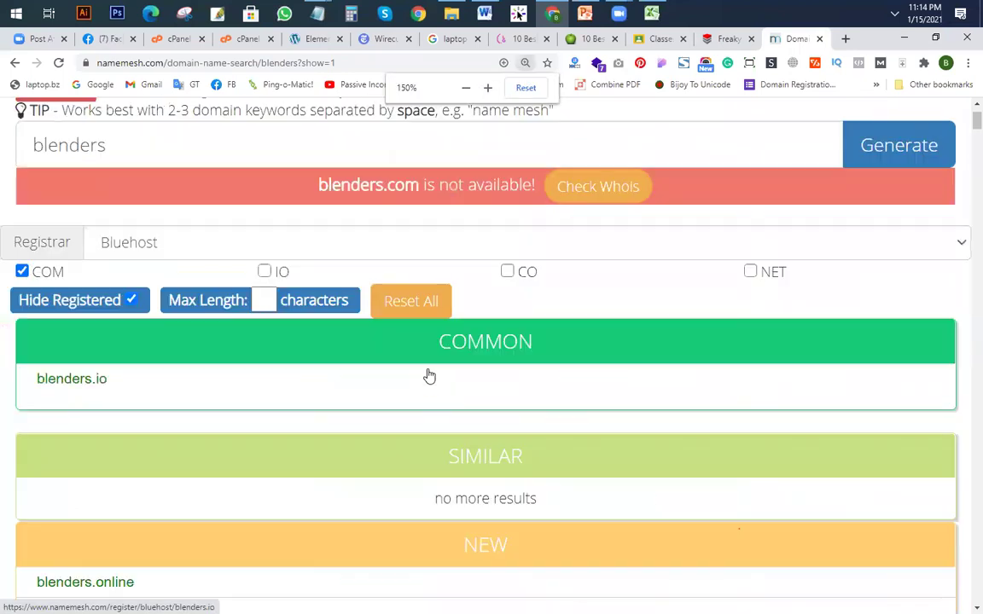
{"action": "key", "text": "ctrl+minus"}
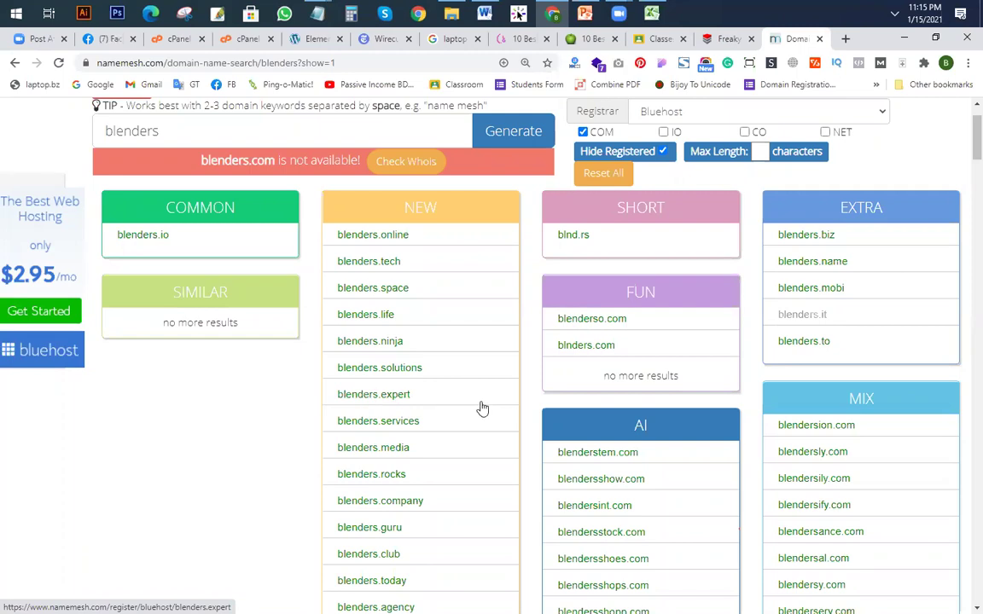
{"action": "left_click_drag", "start_coordinate": [338, 394], "coordinate": [413, 395]}
{"action": "key", "text": "ctrl+c"}
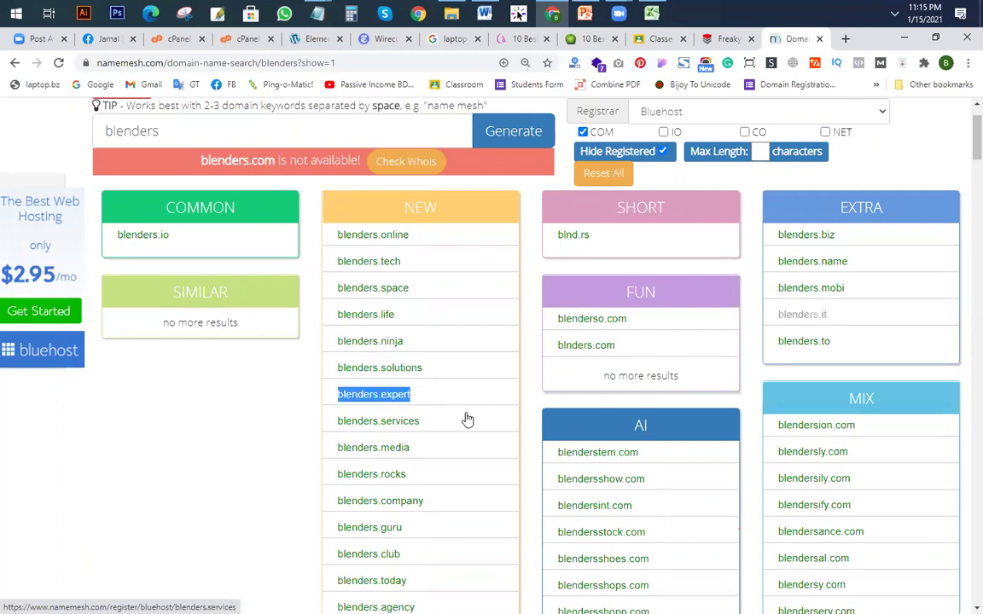
Go to namecheap.com in a new tab
{"action": "left_click", "coordinate": [845, 39]}
{"action": "type", "text": "an"}
{"action": "key", "text": "BackSpace"}
{"action": "key", "text": "BackSpace"}
{"action": "type", "text": "name"}
{"action": "key", "text": "Return"}
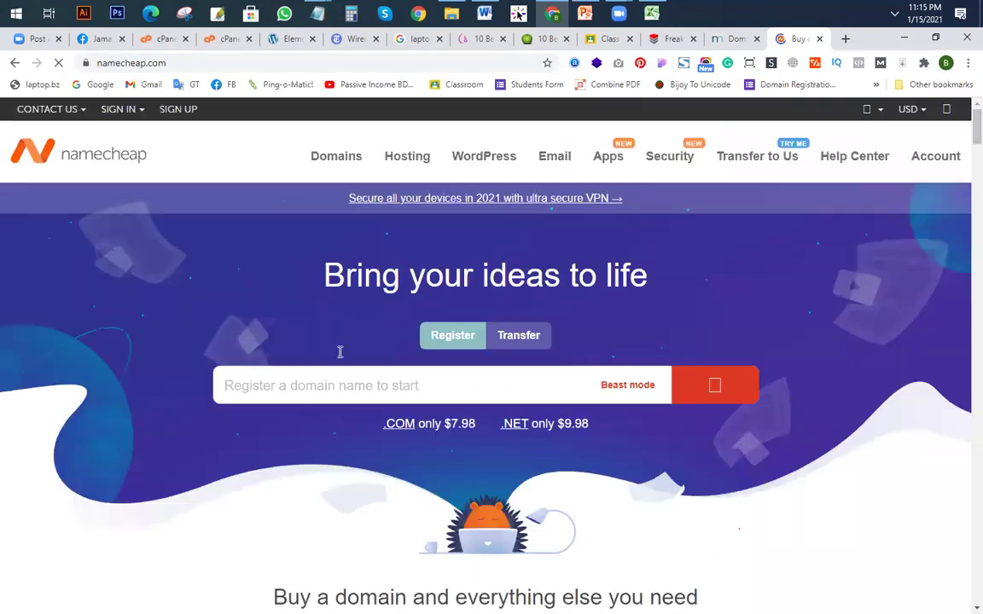
Check availability of blendersexpert.com, built from the pasted blenders.expert
{"action": "left_click", "coordinate": [305, 385]}
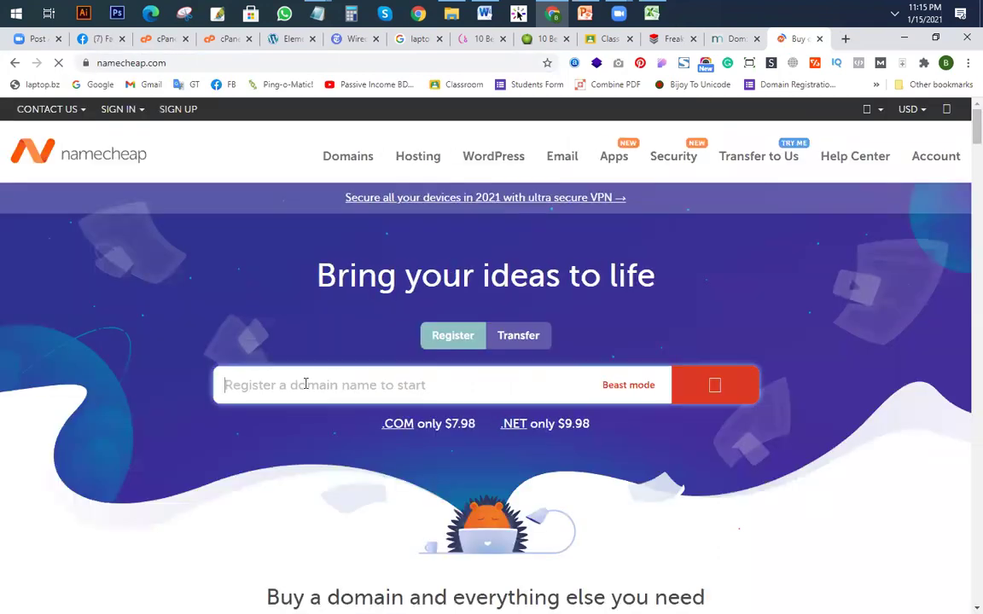
{"action": "key", "text": "ctrl+v"}
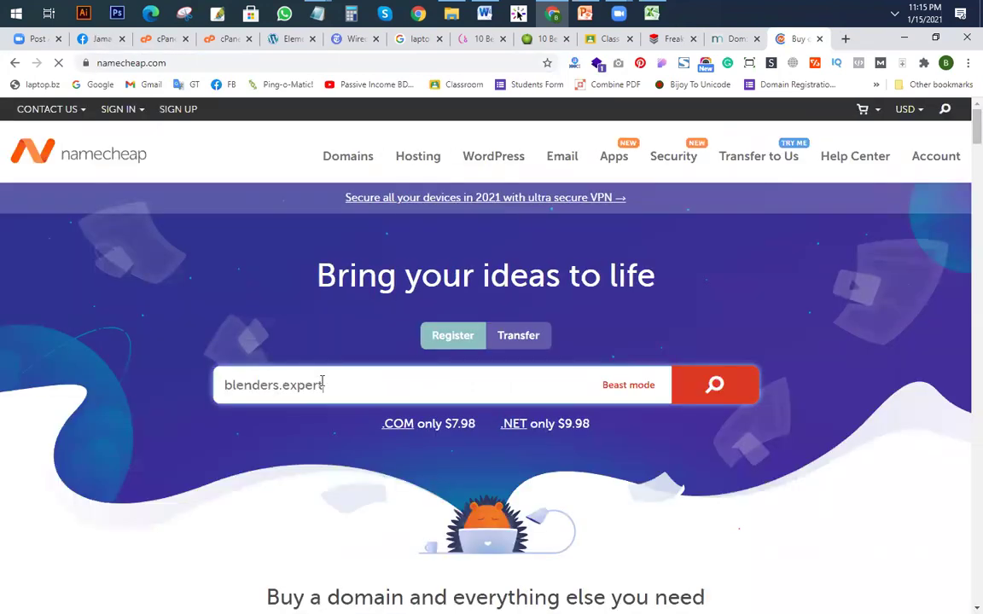
{"action": "left_click", "coordinate": [278, 391]}
{"action": "key", "text": "BackSpace"}
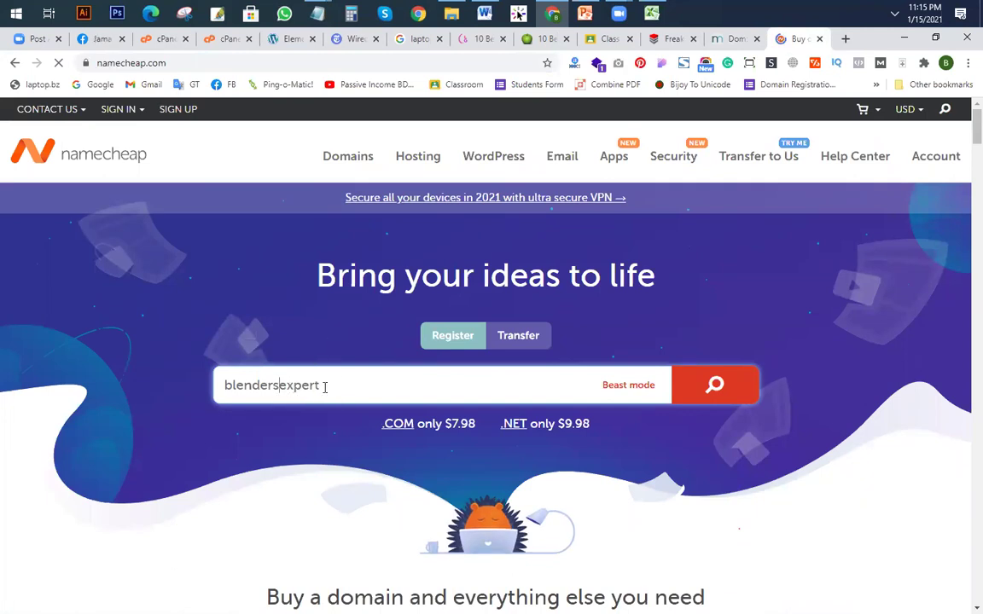
{"action": "type", "text": ".com"}
{"action": "left_click", "coordinate": [721, 388]}
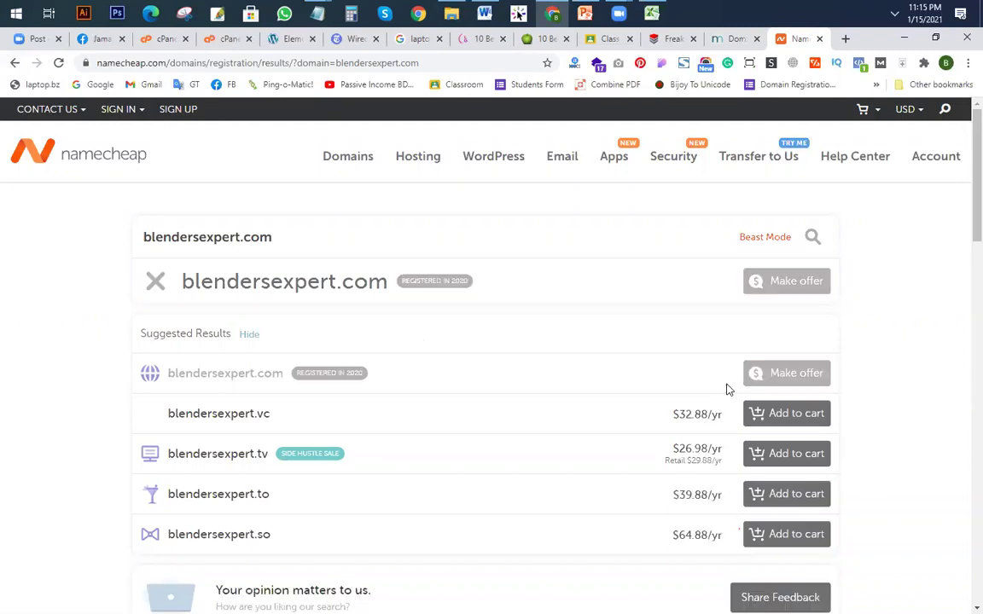
Search blendersexpertus.com instead and highlight its $7.98/yr price
{"action": "mouse_move", "coordinate": [444, 284]}
{"action": "type", "text": "us"}
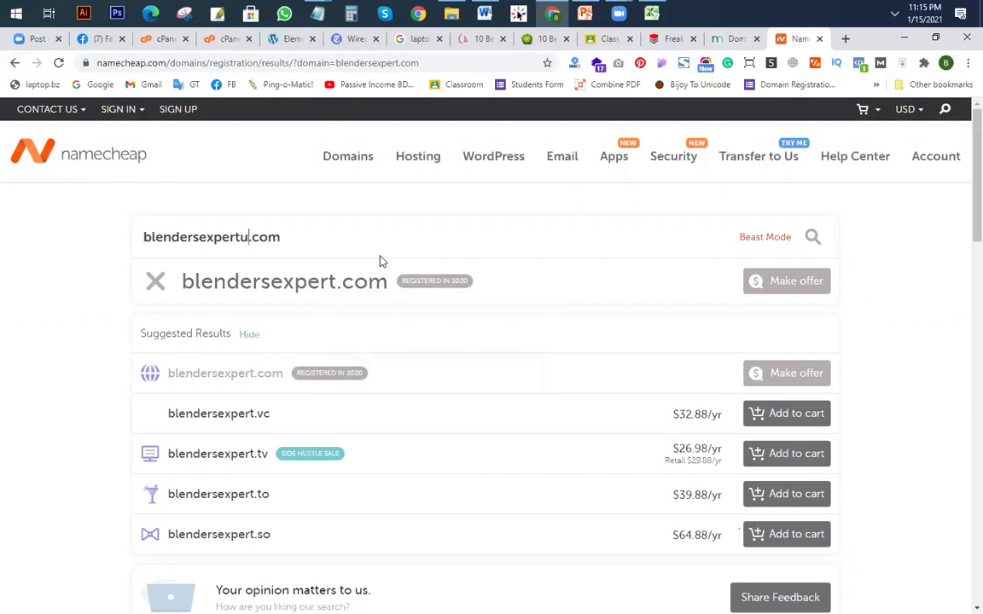
{"action": "key", "text": "Return"}
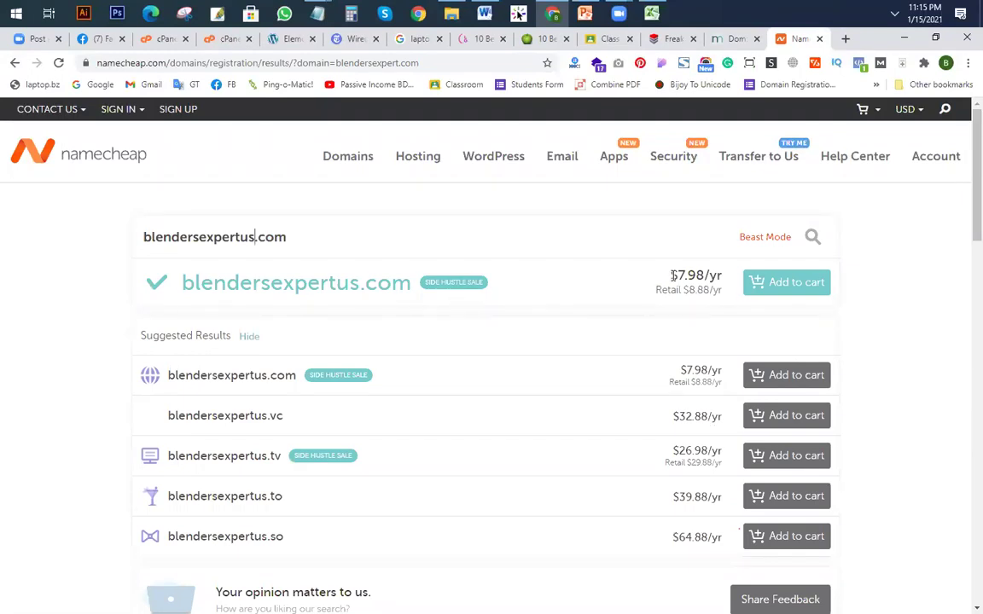
{"action": "left_click_drag", "start_coordinate": [673, 276], "coordinate": [709, 275]}
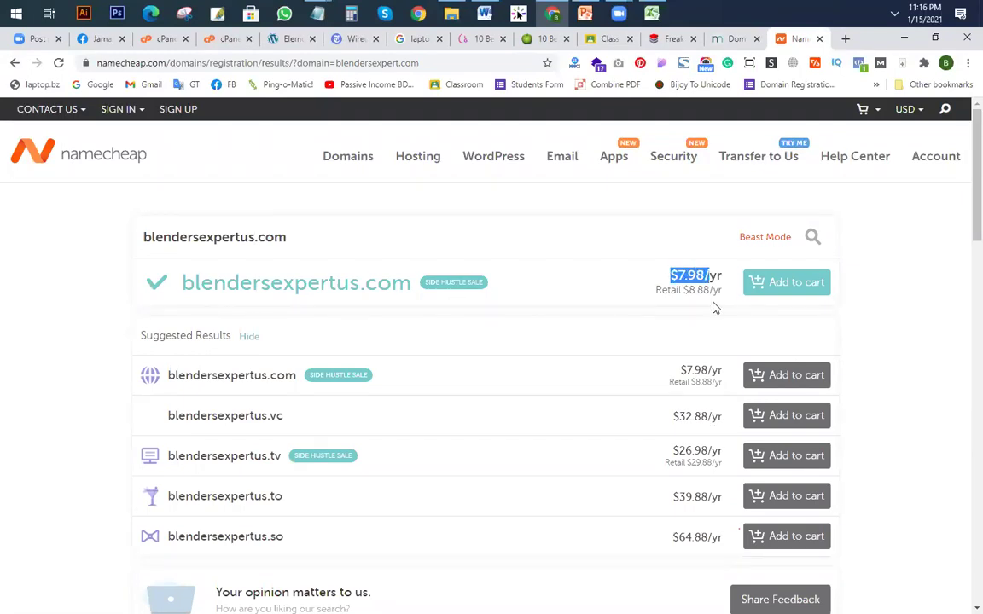
Add blendersexpertus.com to the cart, view it, and proceed to the checkout cart page
{"action": "left_click", "coordinate": [410, 259]}
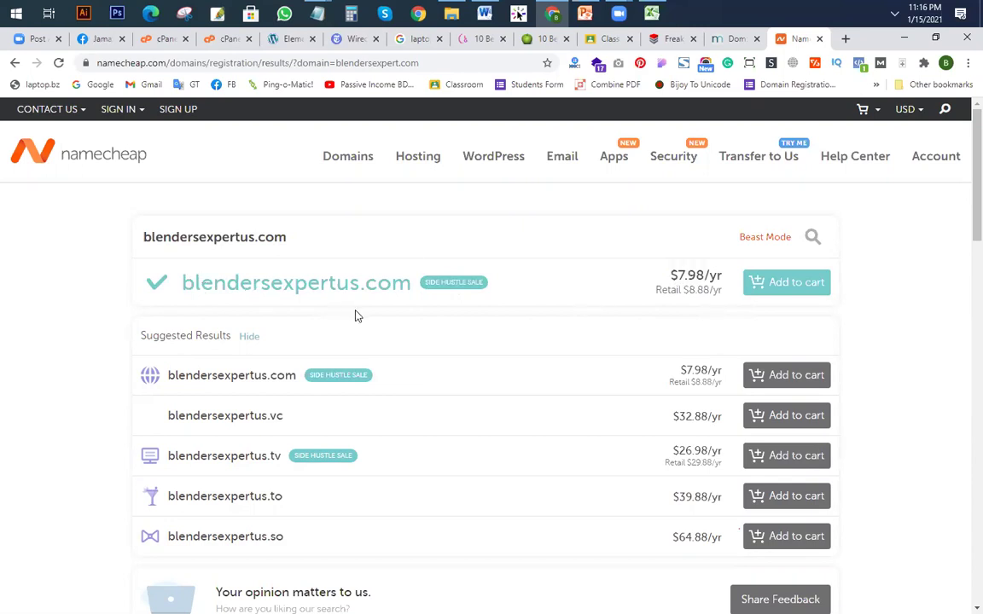
{"action": "left_click", "coordinate": [785, 283]}
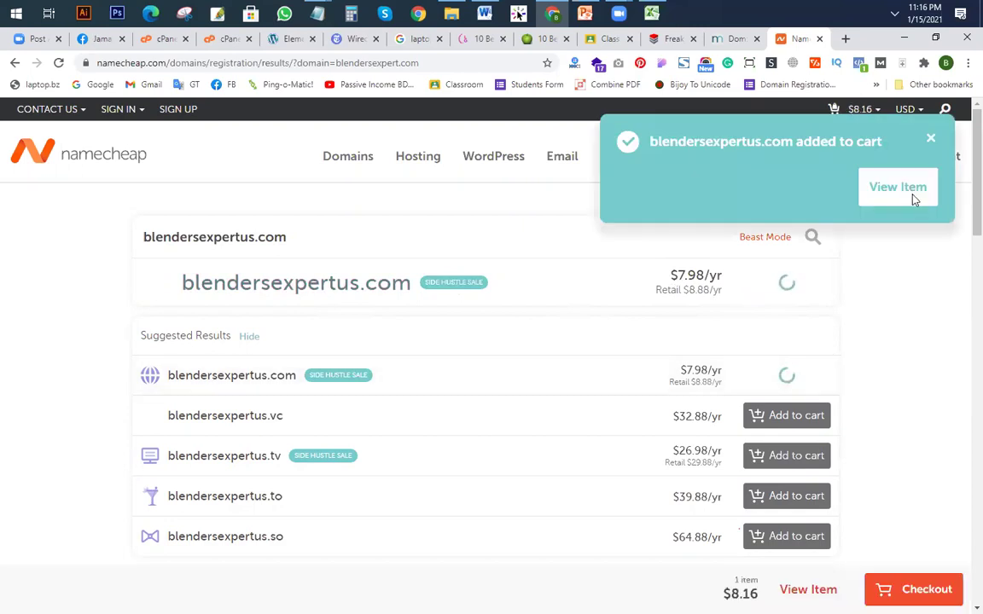
{"action": "left_click", "coordinate": [909, 192]}
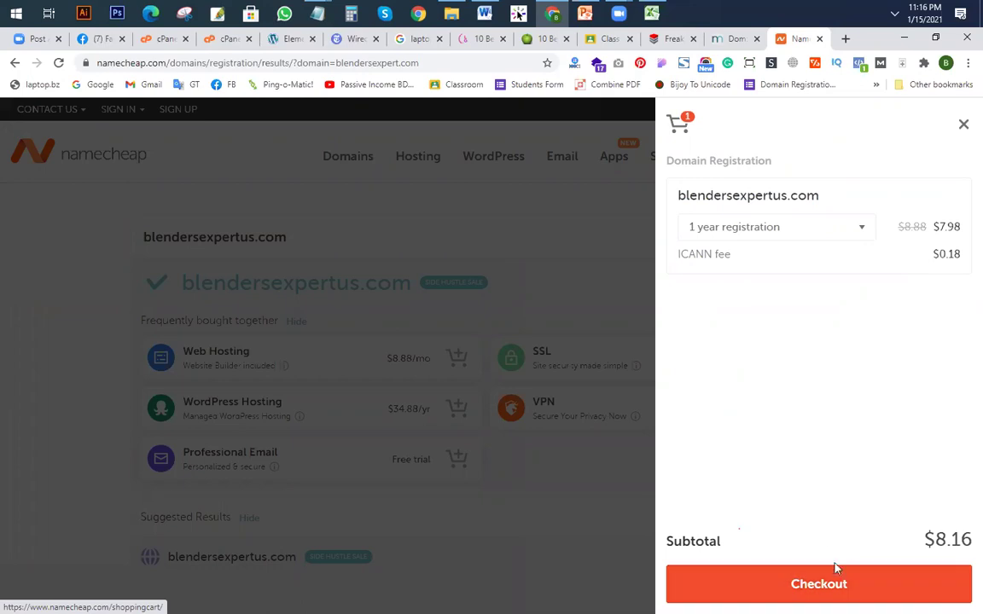
{"action": "left_click", "coordinate": [815, 585]}
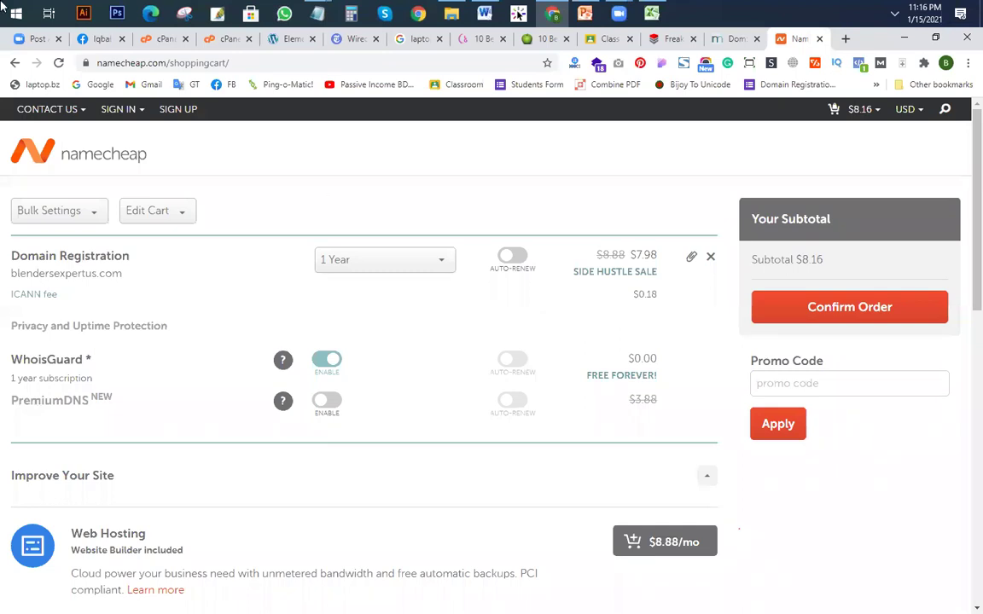
Inspect the cart page address, then open betterhealthtip.com in a new tab
{"action": "left_click", "coordinate": [100, 63]}
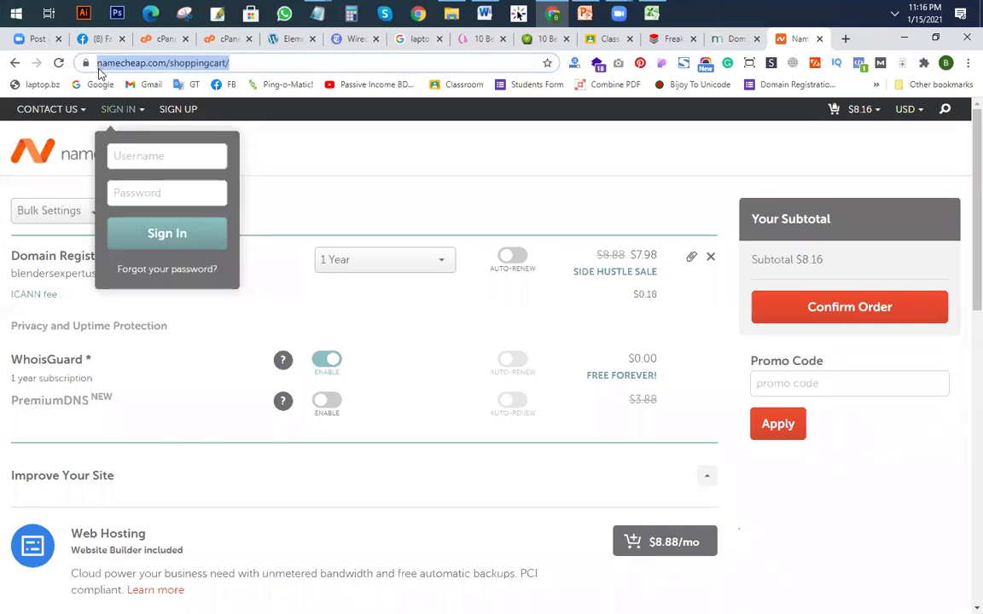
{"action": "left_click", "coordinate": [100, 64]}
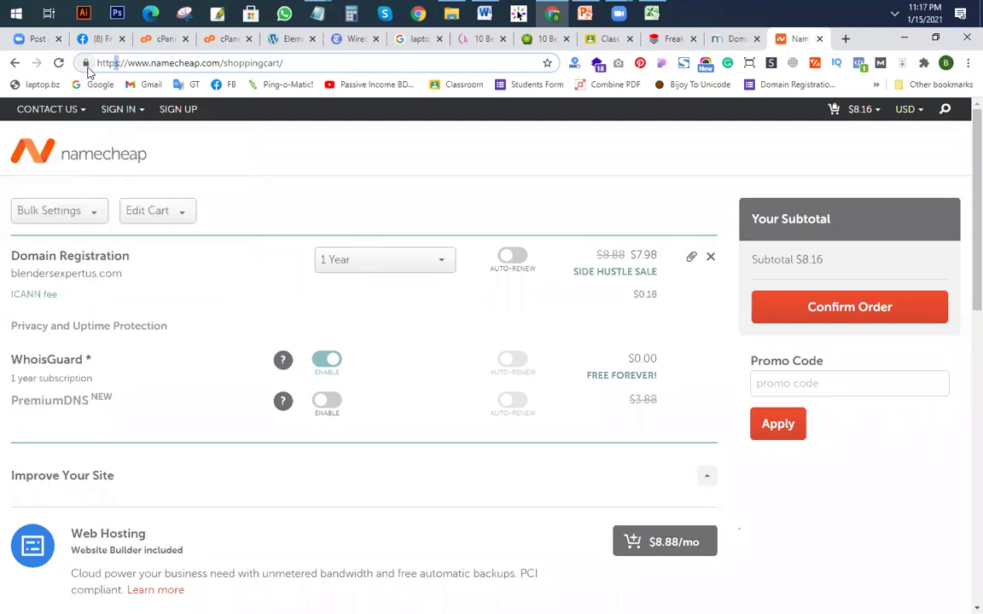
{"action": "double_click", "coordinate": [107, 62]}
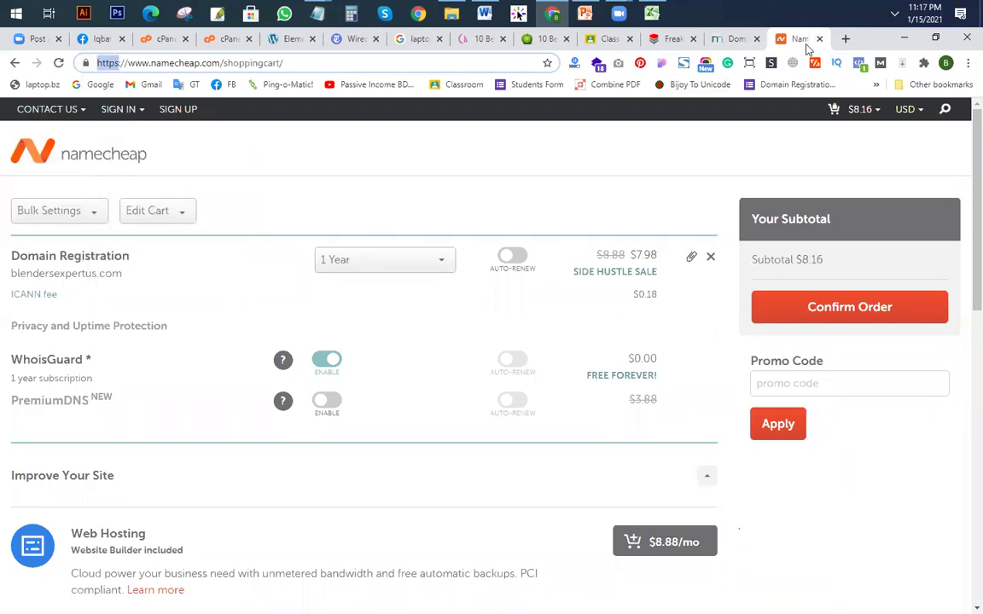
{"action": "left_click", "coordinate": [845, 39]}
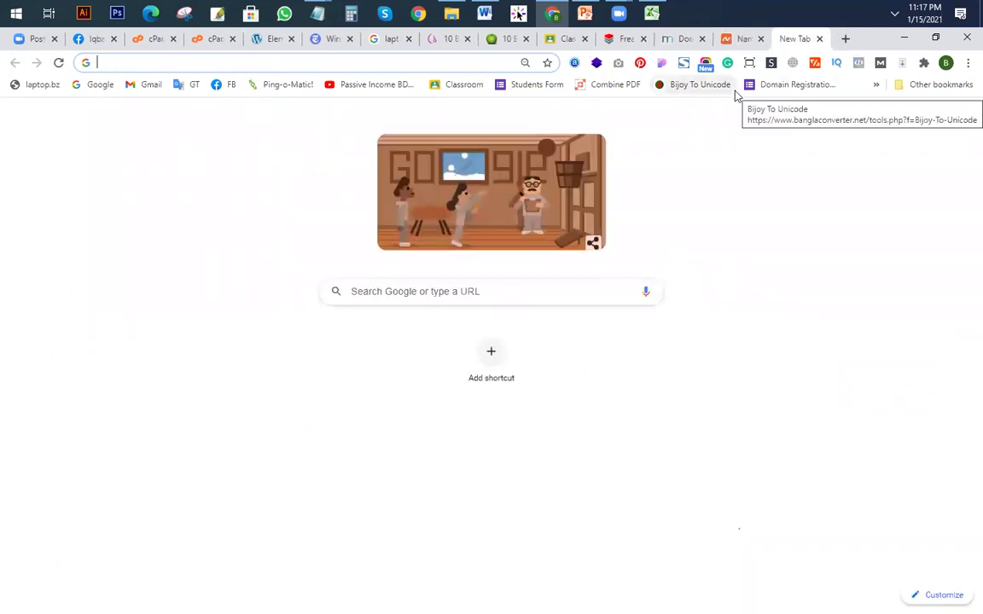
{"action": "type", "text": "be"}
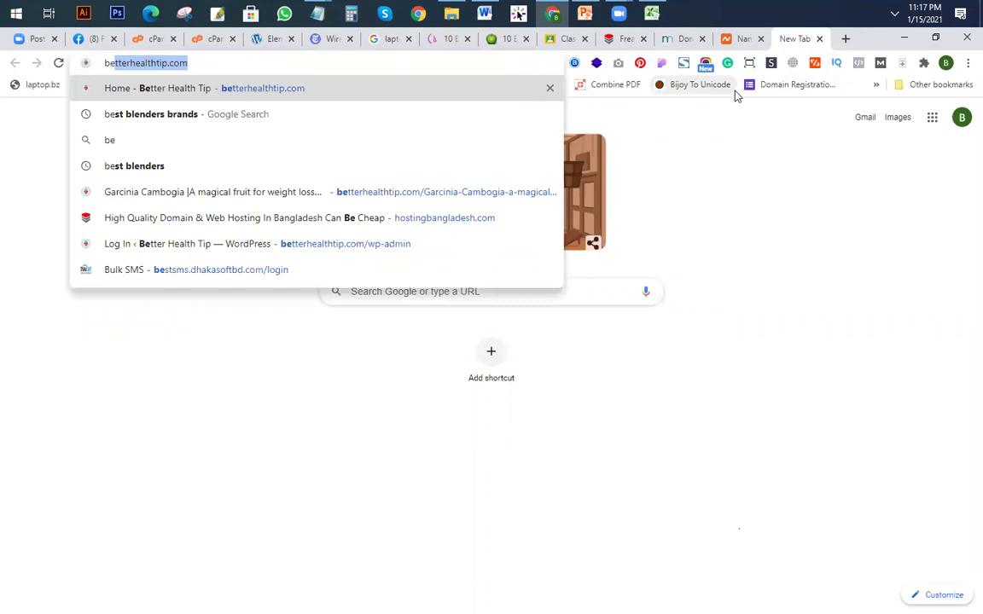
{"action": "key", "text": "Return"}
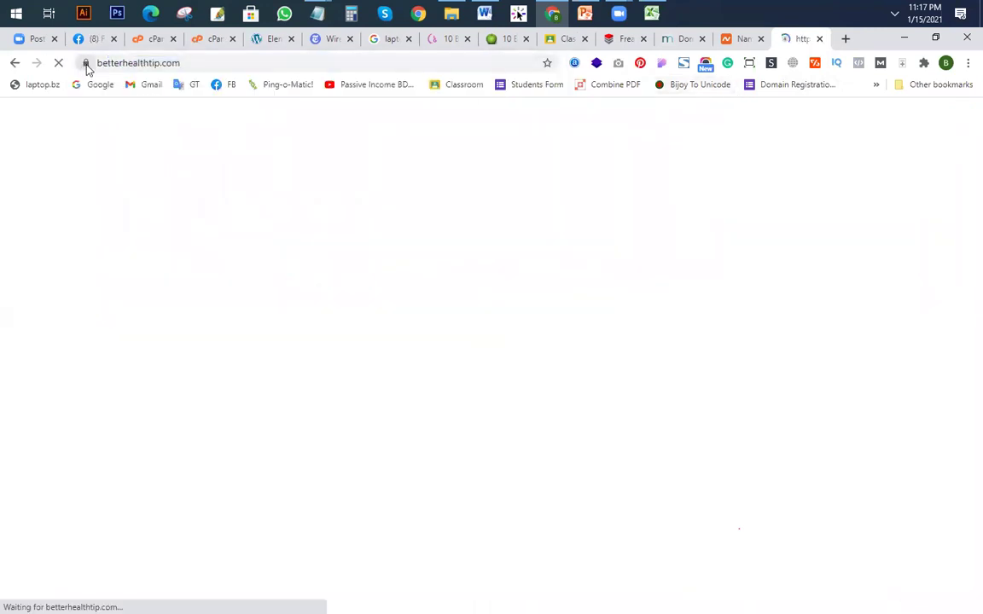
Back in the Namecheap cart, add the PositiveSSL certificate at $3.88/yr
{"action": "left_click", "coordinate": [744, 40]}
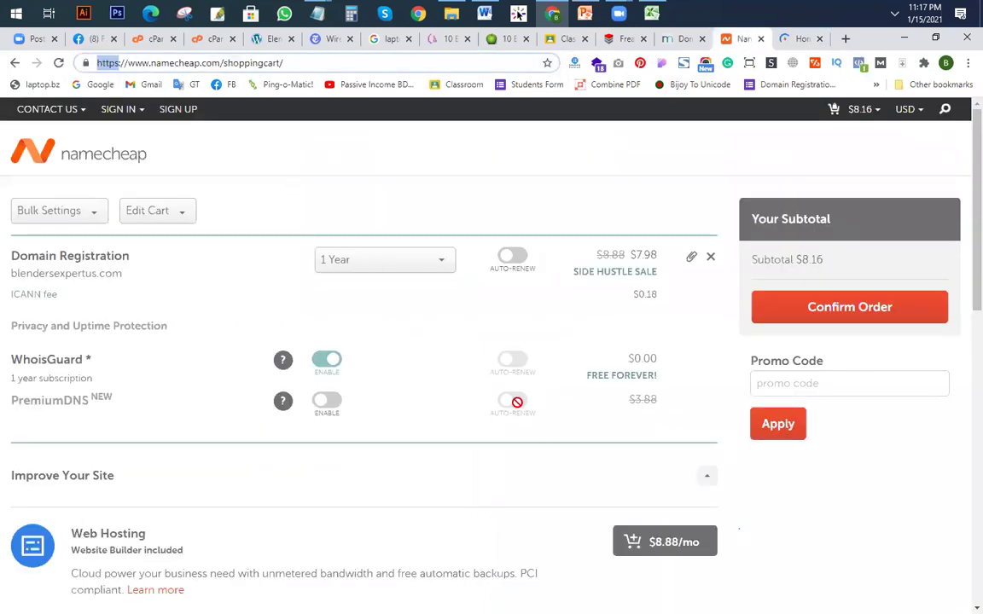
{"action": "scroll", "coordinate": [453, 375], "scroll_direction": "down", "scroll_amount": 3}
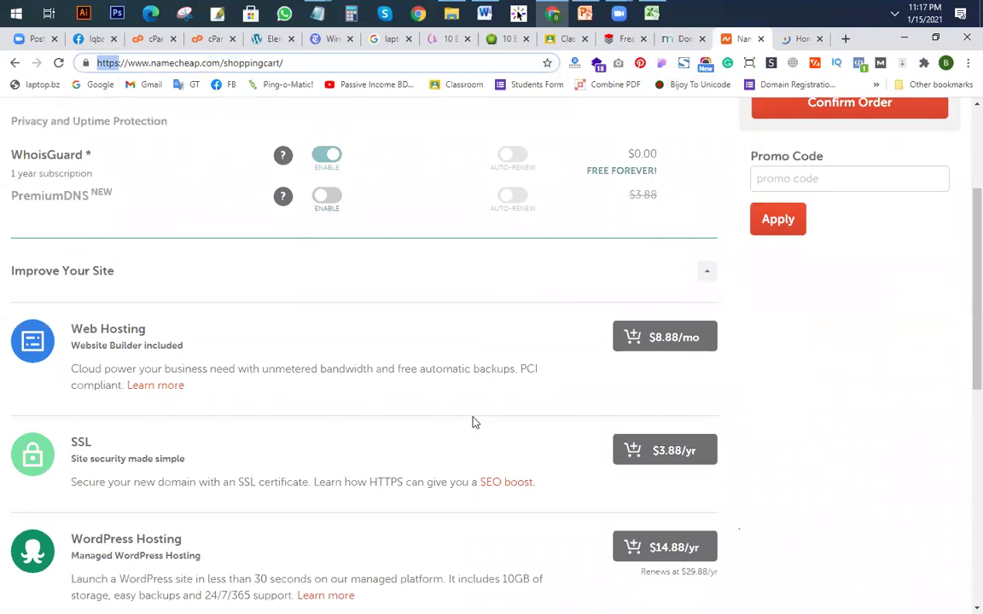
{"action": "scroll", "coordinate": [802, 281], "scroll_direction": "up", "scroll_amount": 3}
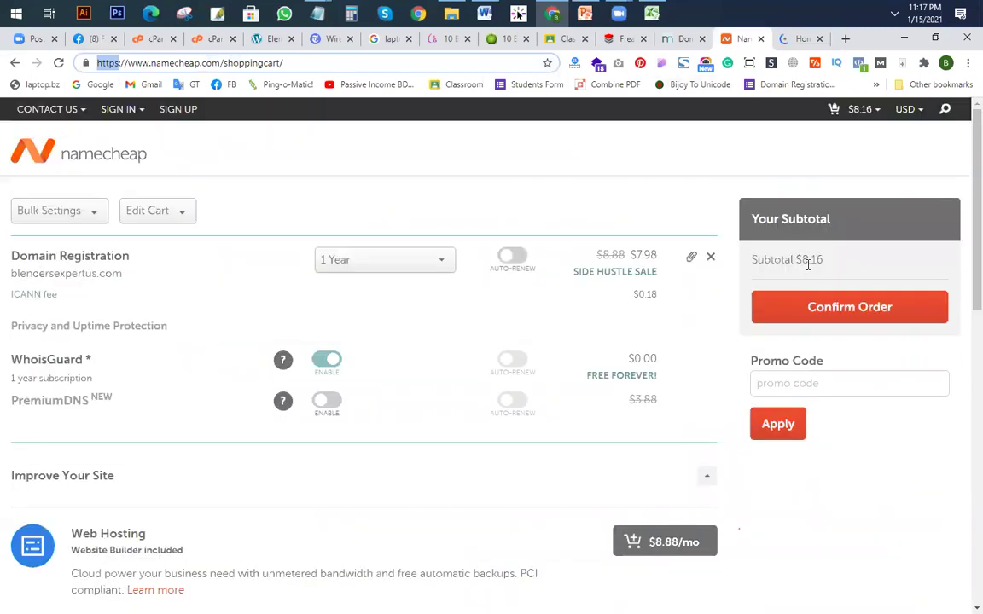
{"action": "left_click_drag", "start_coordinate": [804, 260], "coordinate": [840, 265]}
{"action": "scroll", "coordinate": [814, 261], "scroll_direction": "down", "scroll_amount": 1}
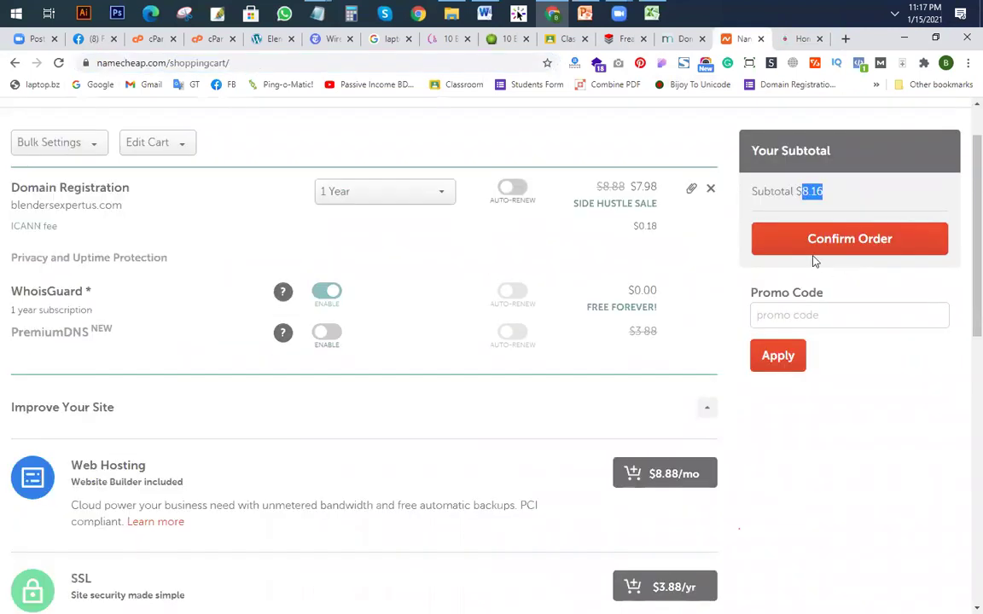
{"action": "scroll", "coordinate": [801, 197], "scroll_direction": "down", "scroll_amount": 3}
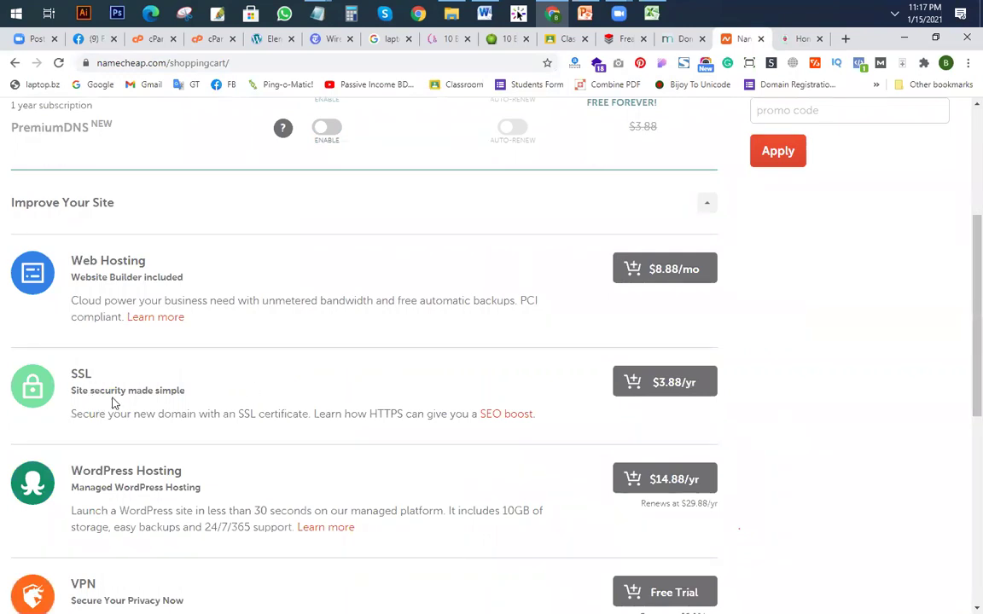
{"action": "left_click", "coordinate": [674, 390]}
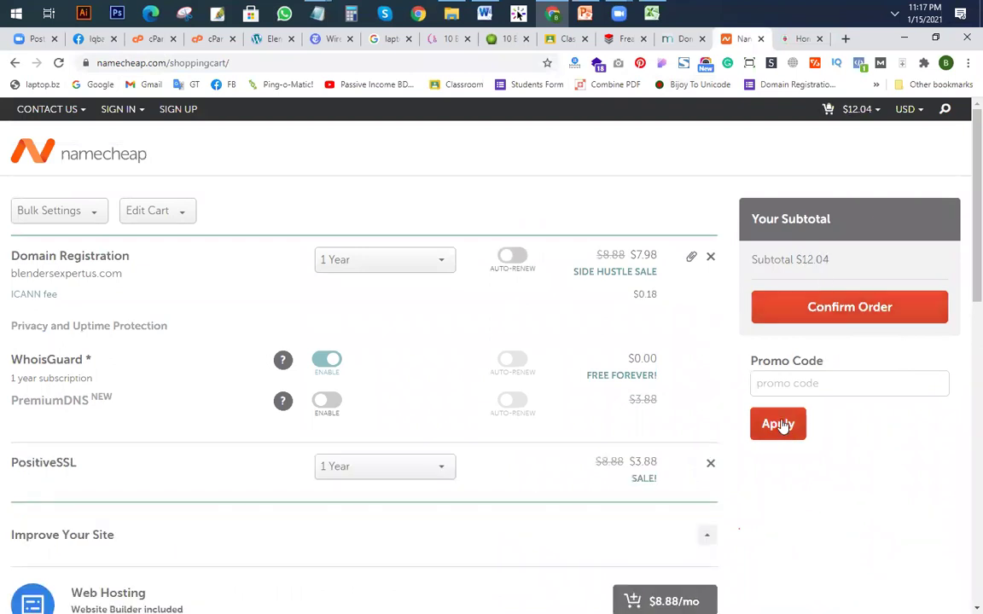
Compute 12.06 × 86 in Calculator, then return to the HostingBangladesh web-hosting page
{"action": "key", "text": "super+r"}
{"action": "type", "text": "calc"}
{"action": "key", "text": "Return"}
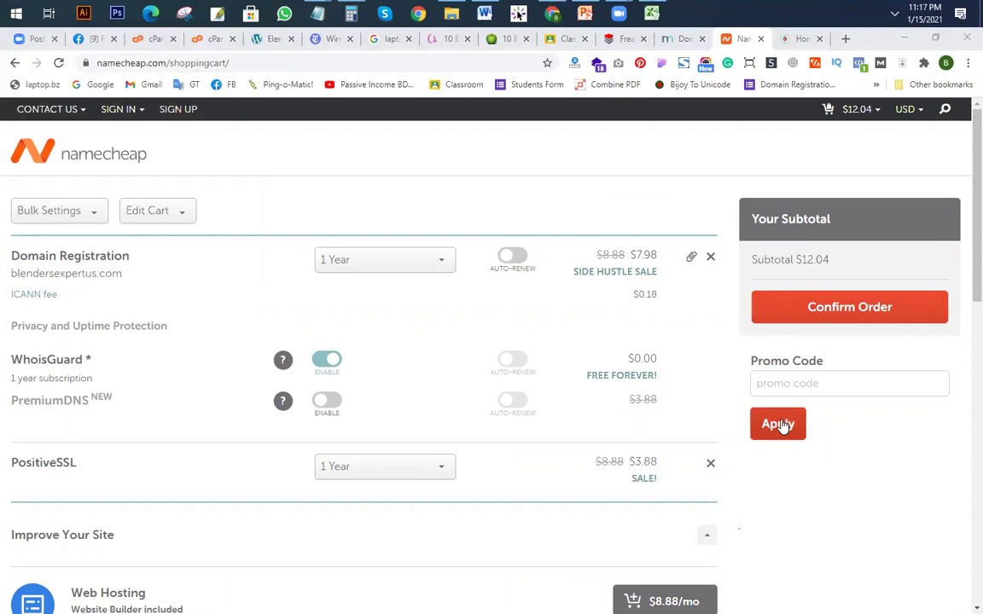
{"action": "type", "text": "12.06*86"}
{"action": "key", "text": "Return"}
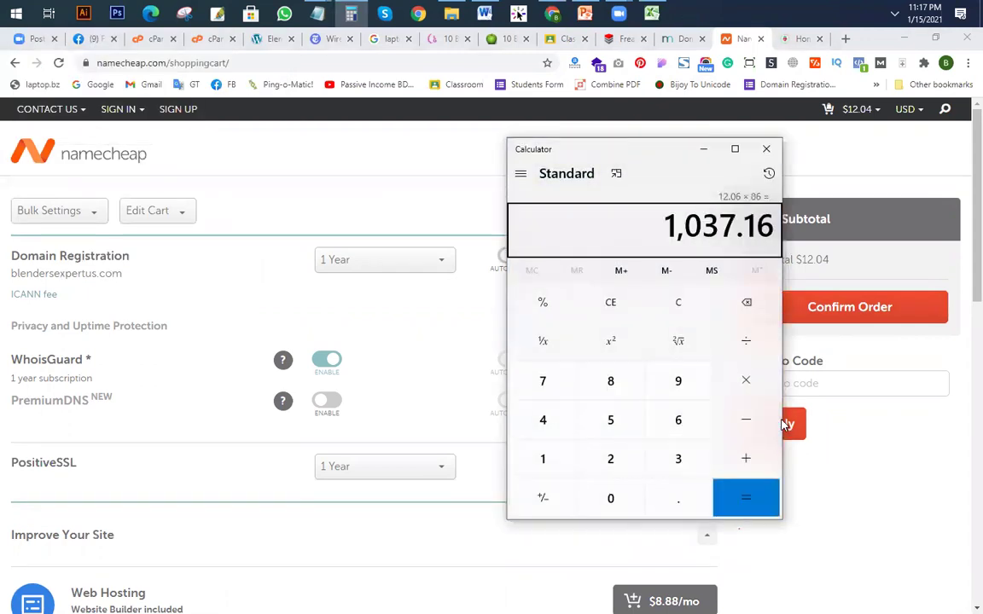
{"action": "left_click", "coordinate": [766, 148]}
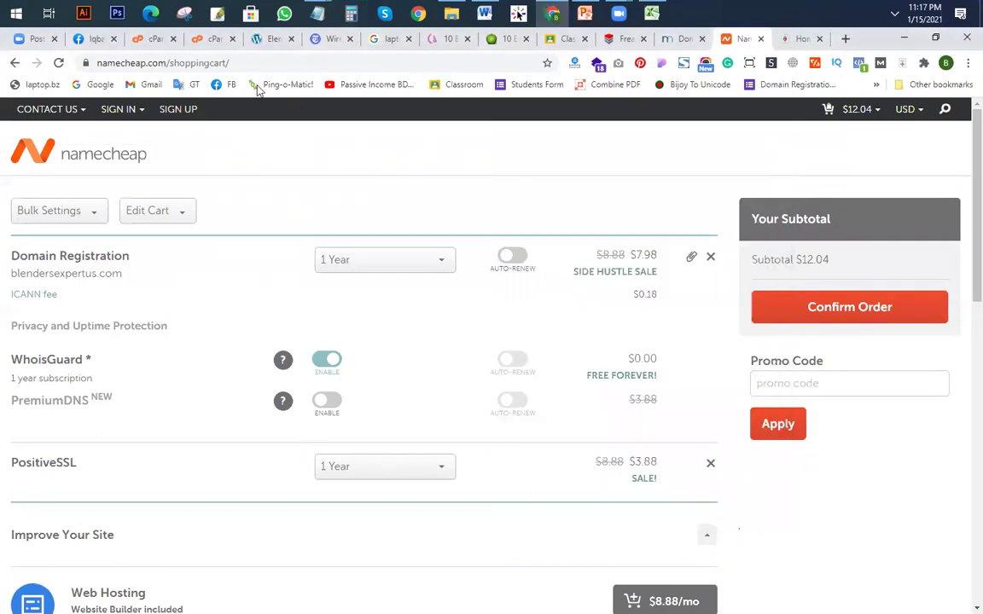
{"action": "left_click", "coordinate": [625, 40]}
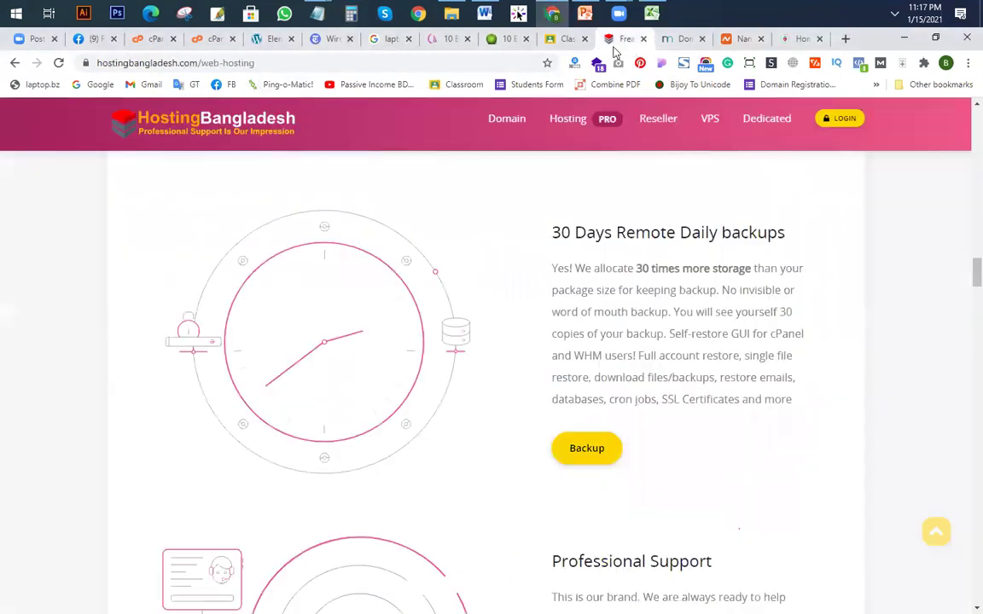
Open the SSD Reseller Hosting page listing Starter Tk900, Grower Tk1850 and Rewarder Tk2950
{"action": "scroll", "coordinate": [410, 292], "scroll_direction": "down", "scroll_amount": 10}
{"action": "scroll", "coordinate": [295, 338], "scroll_direction": "up", "scroll_amount": 3}
{"action": "scroll", "coordinate": [5, 394], "scroll_direction": "up", "scroll_amount": 10}
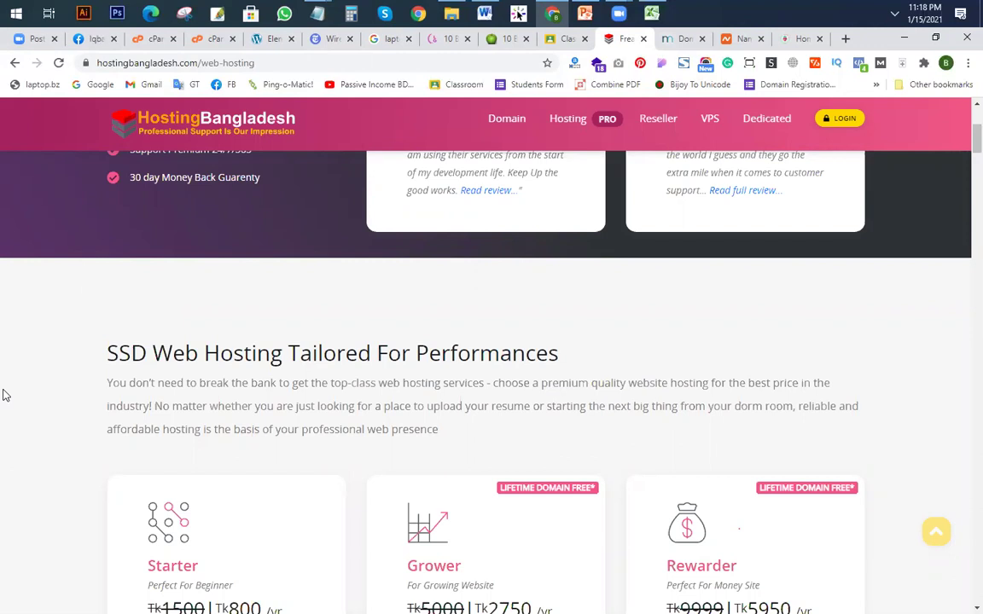
{"action": "left_click", "coordinate": [656, 118]}
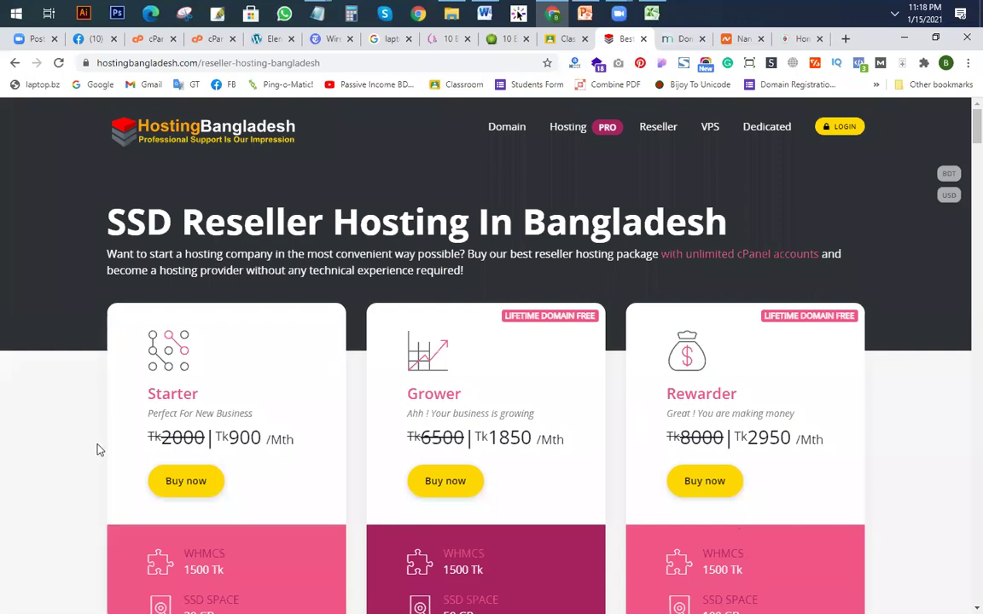
{"action": "scroll", "coordinate": [97, 448], "scroll_direction": "down", "scroll_amount": 6}
{"action": "scroll", "coordinate": [111, 469], "scroll_direction": "up", "scroll_amount": 5}
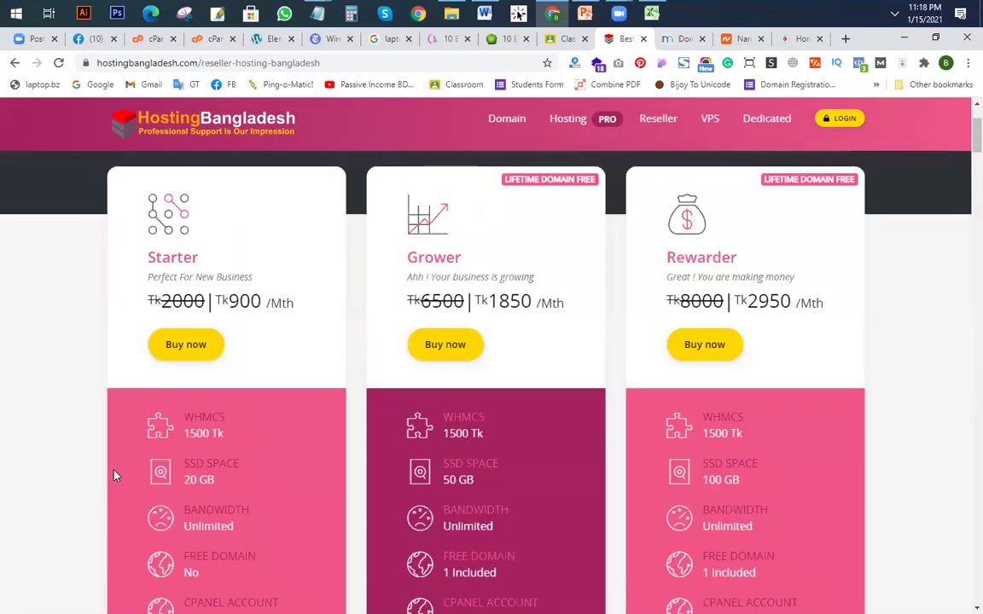
{"action": "scroll", "coordinate": [107, 470], "scroll_direction": "up", "scroll_amount": 2}
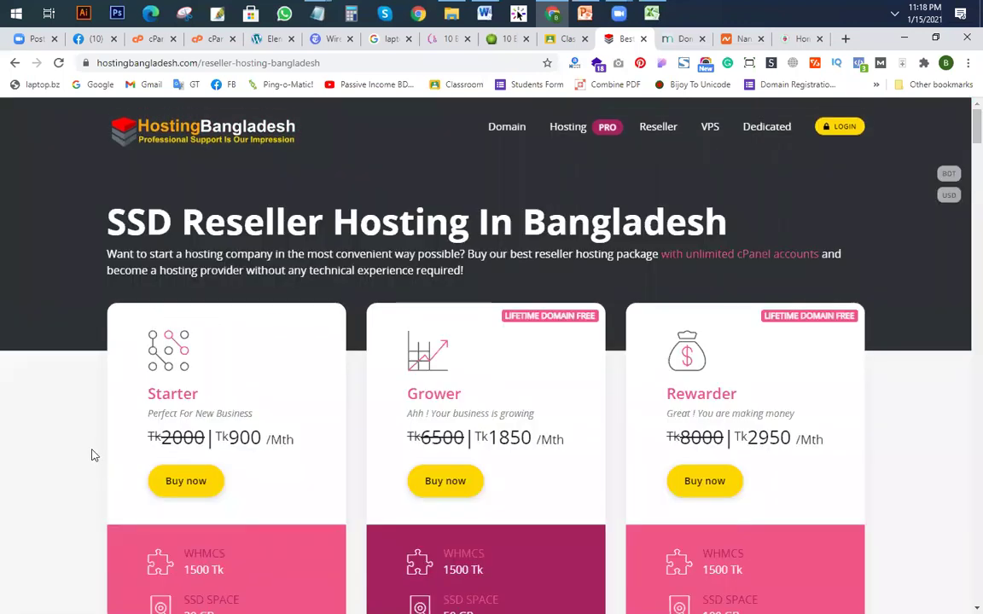
{"action": "scroll", "coordinate": [96, 444], "scroll_direction": "down", "scroll_amount": 2}
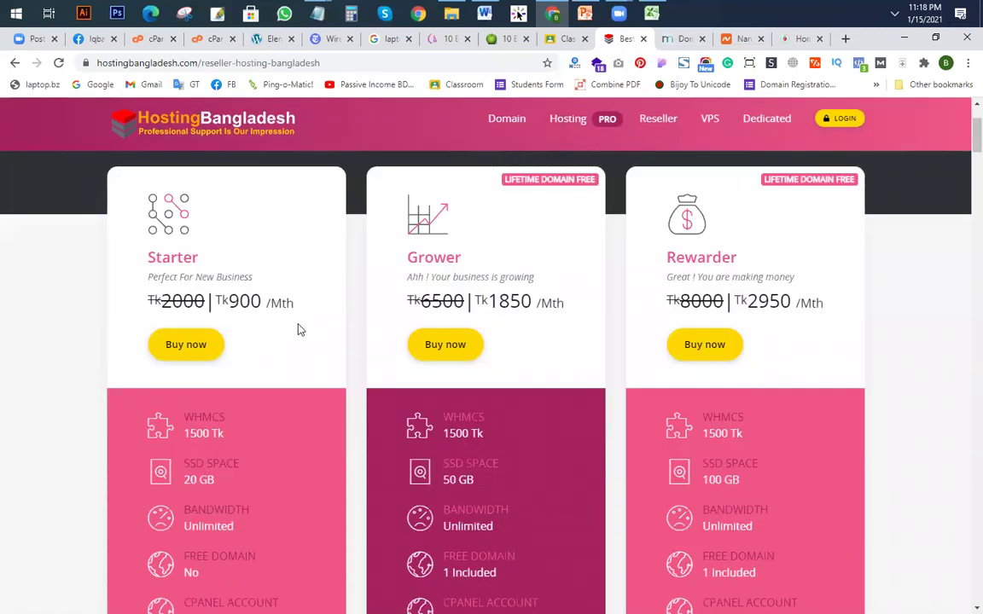
{"action": "scroll", "coordinate": [299, 329], "scroll_direction": "down", "scroll_amount": 1}
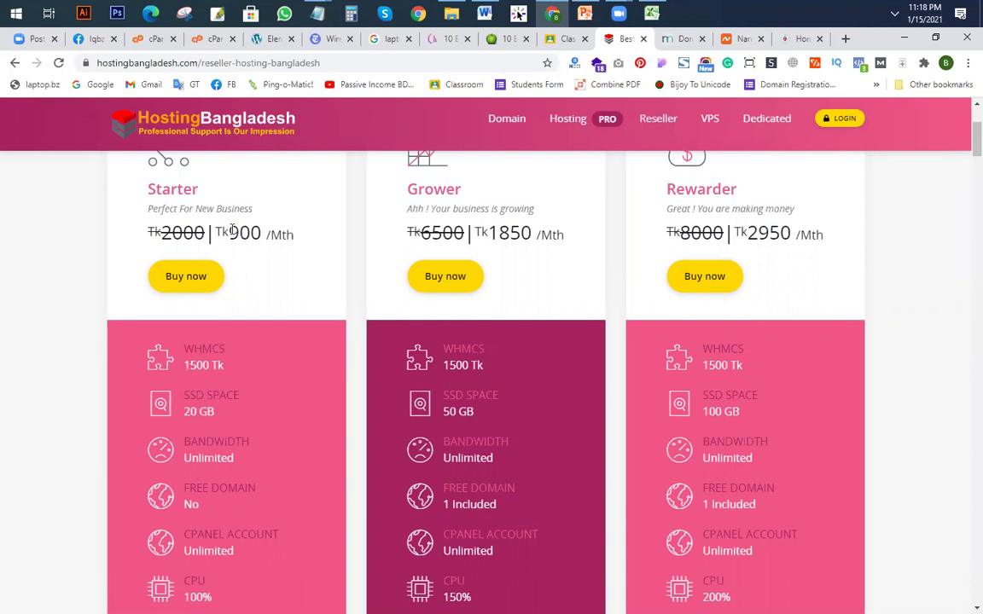
{"action": "left_click_drag", "start_coordinate": [249, 226], "coordinate": [161, 226]}
{"action": "left_click", "coordinate": [261, 253]}
{"action": "left_click_drag", "start_coordinate": [256, 226], "coordinate": [161, 226]}
{"action": "left_click", "coordinate": [205, 243]}
{"action": "left_click_drag", "start_coordinate": [266, 227], "coordinate": [169, 227]}
{"action": "left_click", "coordinate": [254, 263]}
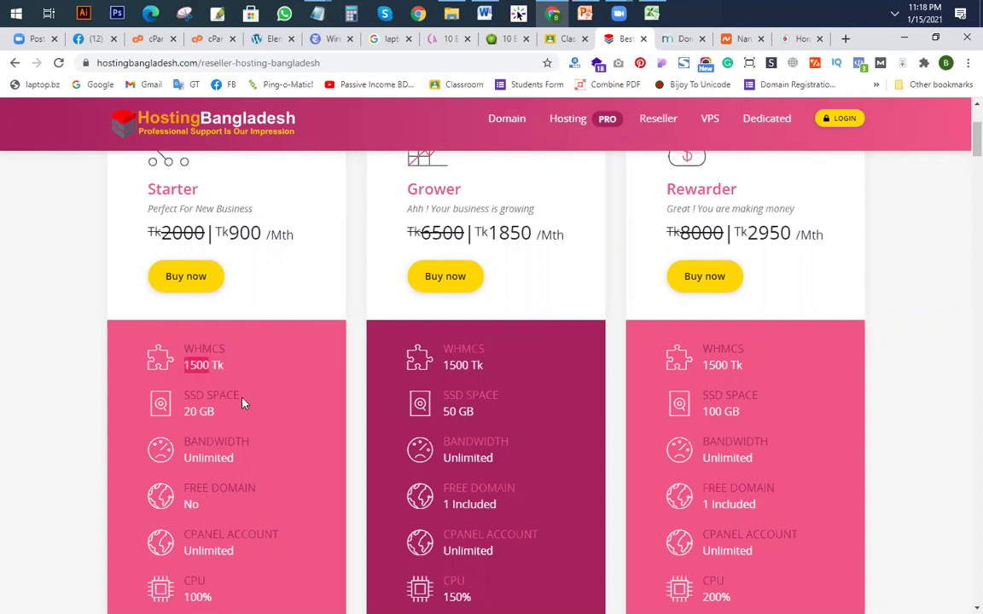
{"action": "left_click", "coordinate": [185, 365]}
{"action": "left_click_drag", "start_coordinate": [230, 423], "coordinate": [183, 392]}
{"action": "left_click", "coordinate": [241, 420]}
{"action": "scroll", "coordinate": [274, 454], "scroll_direction": "down", "scroll_amount": 2}
{"action": "scroll", "coordinate": [234, 355], "scroll_direction": "down", "scroll_amount": 1}
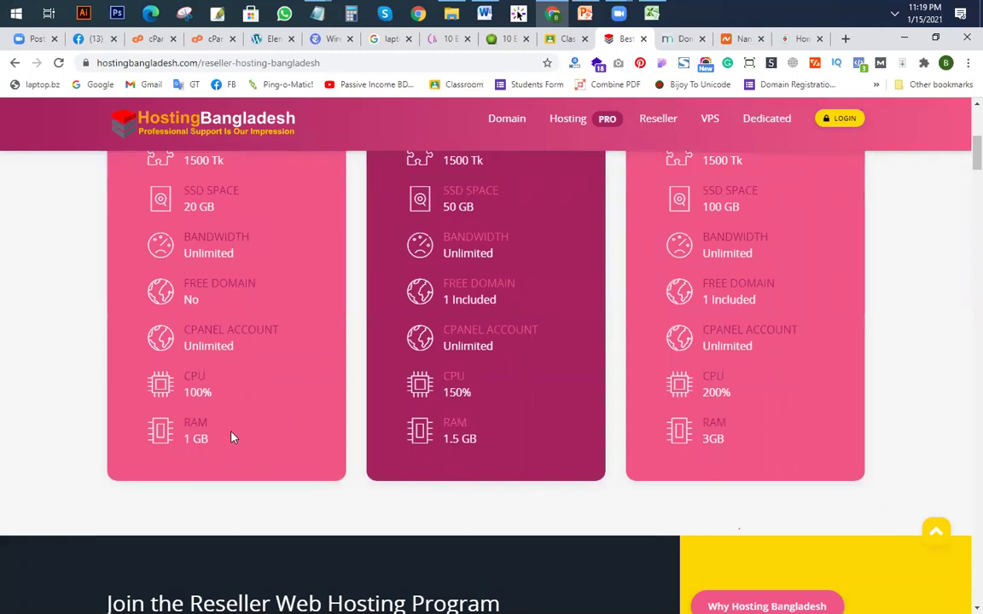
{"action": "scroll", "coordinate": [235, 441], "scroll_direction": "up", "scroll_amount": 3}
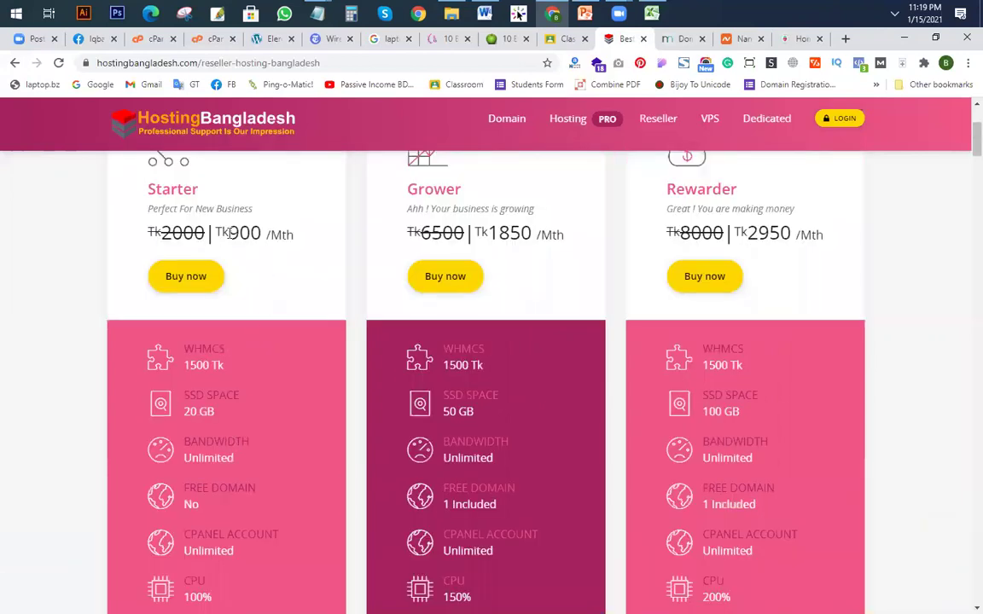
{"action": "double_click", "coordinate": [230, 232]}
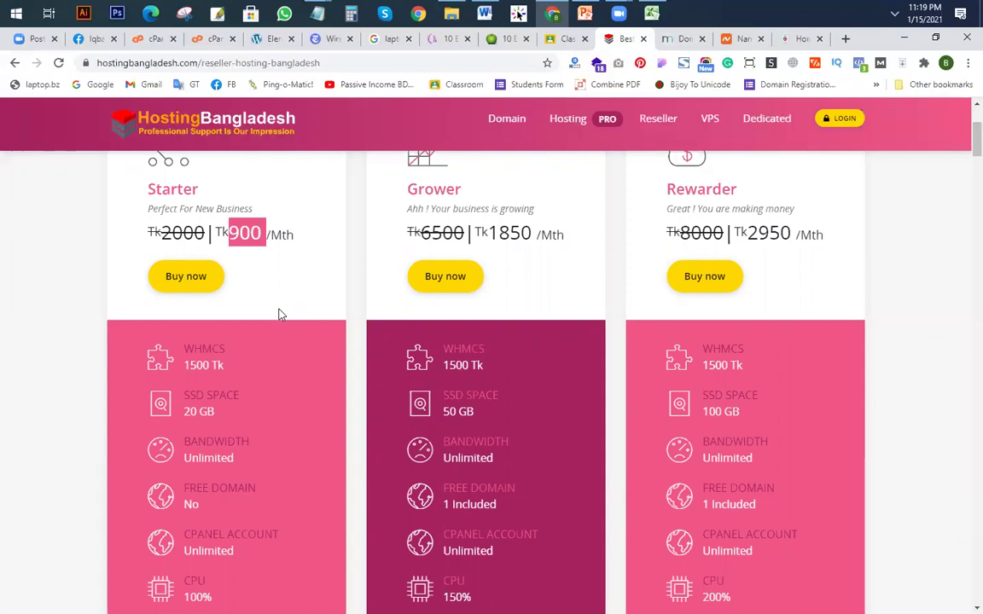
{"action": "left_click", "coordinate": [291, 258]}
{"action": "left_click_drag", "start_coordinate": [290, 234], "coordinate": [273, 241]}
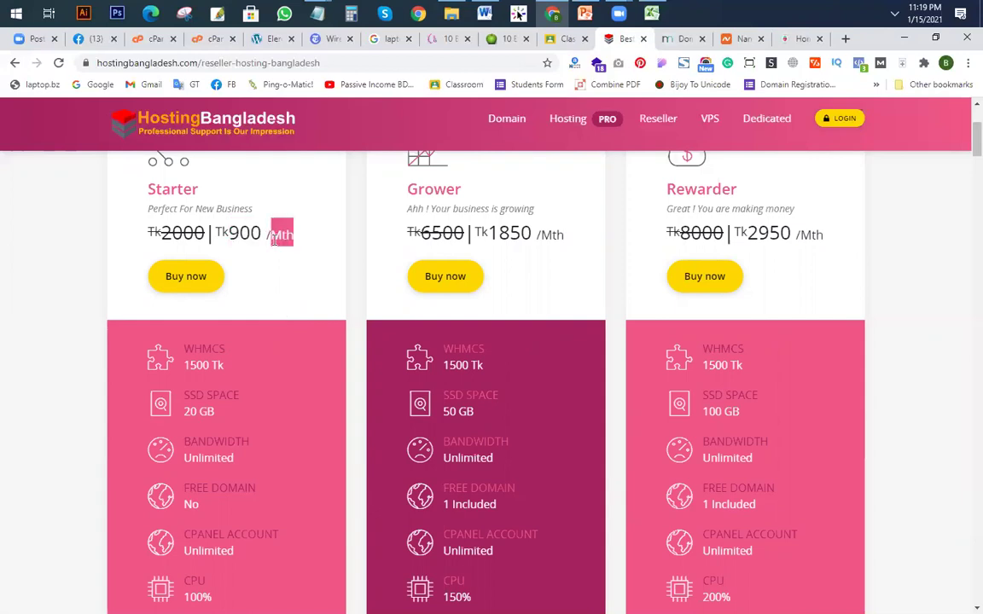
{"action": "scroll", "coordinate": [311, 277], "scroll_direction": "up", "scroll_amount": 3}
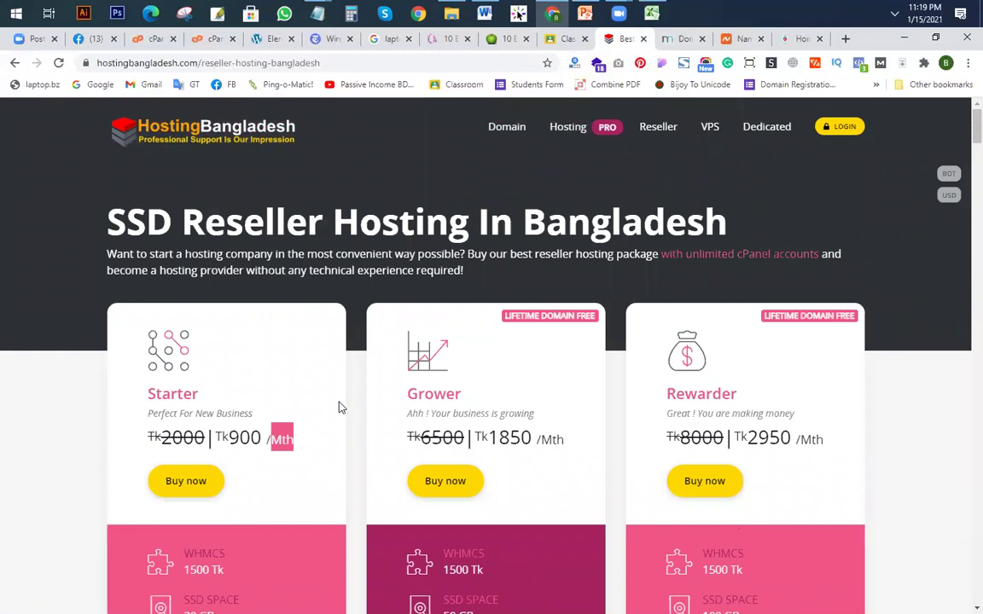
{"action": "left_click", "coordinate": [276, 394]}
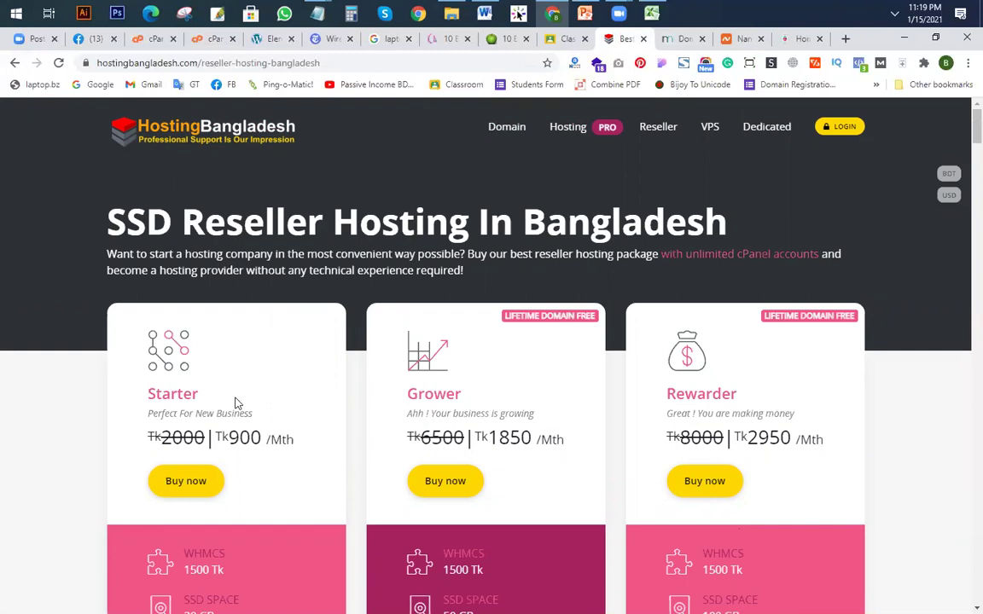
{"action": "left_click_drag", "start_coordinate": [564, 438], "coordinate": [498, 438]}
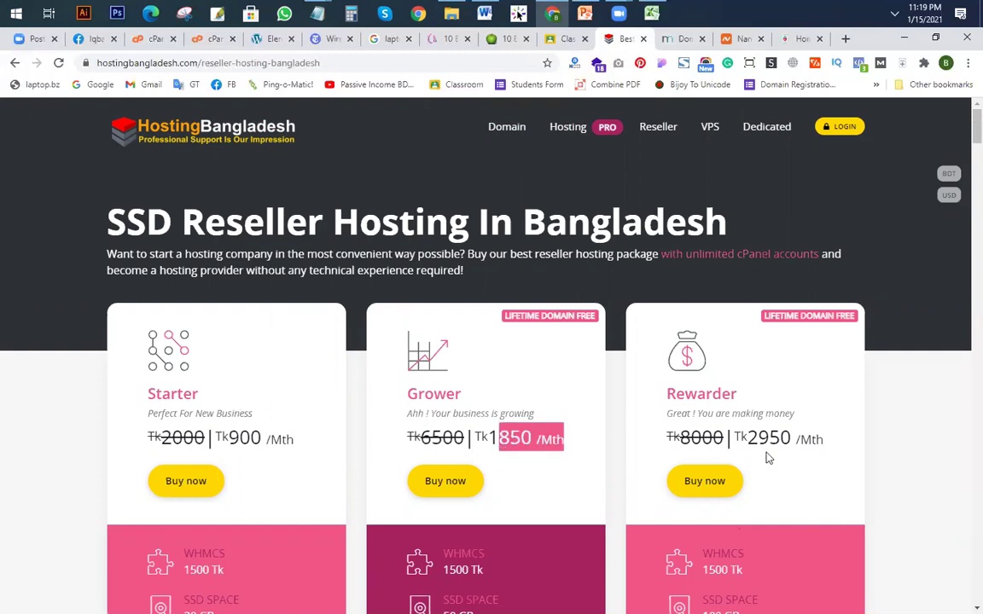
{"action": "left_click_drag", "start_coordinate": [824, 439], "coordinate": [746, 438]}
{"action": "left_click", "coordinate": [594, 460]}
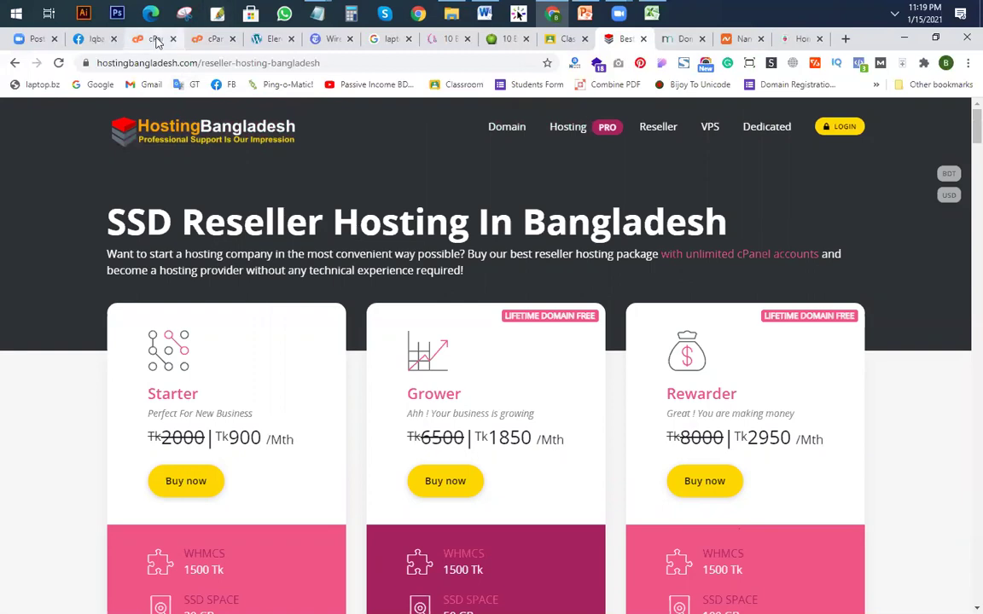
Switch to the cPanel dashboard tab in Chrome
{"action": "left_click", "coordinate": [155, 39]}
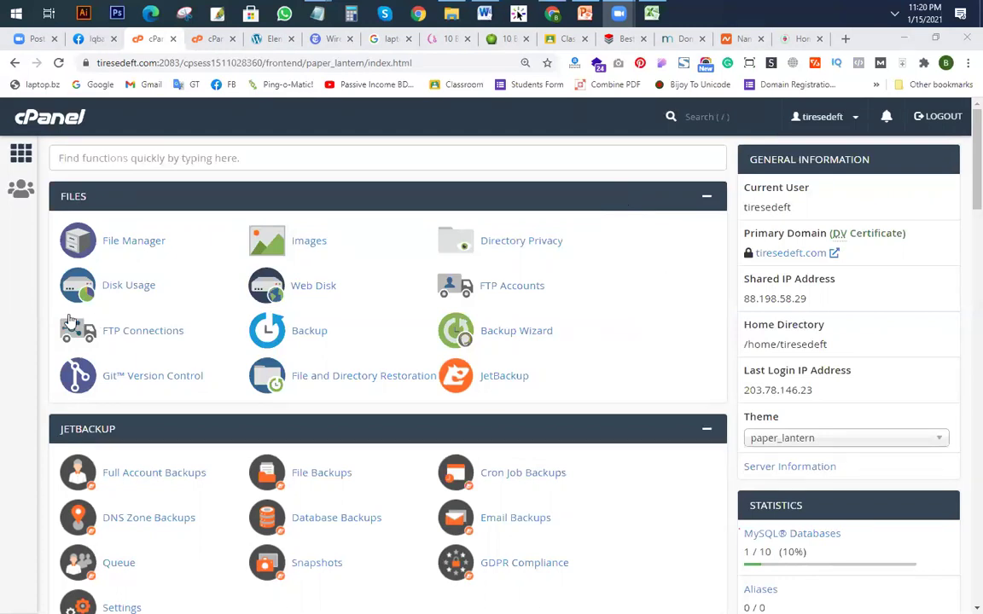
{"action": "left_click", "coordinate": [3, 282]}
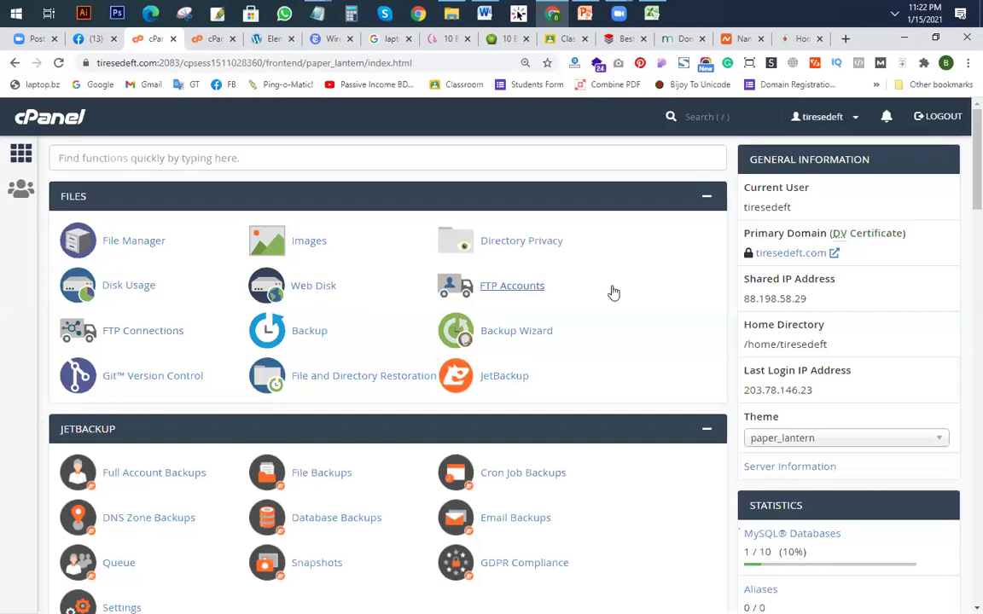
{"action": "left_click", "coordinate": [480, 159]}
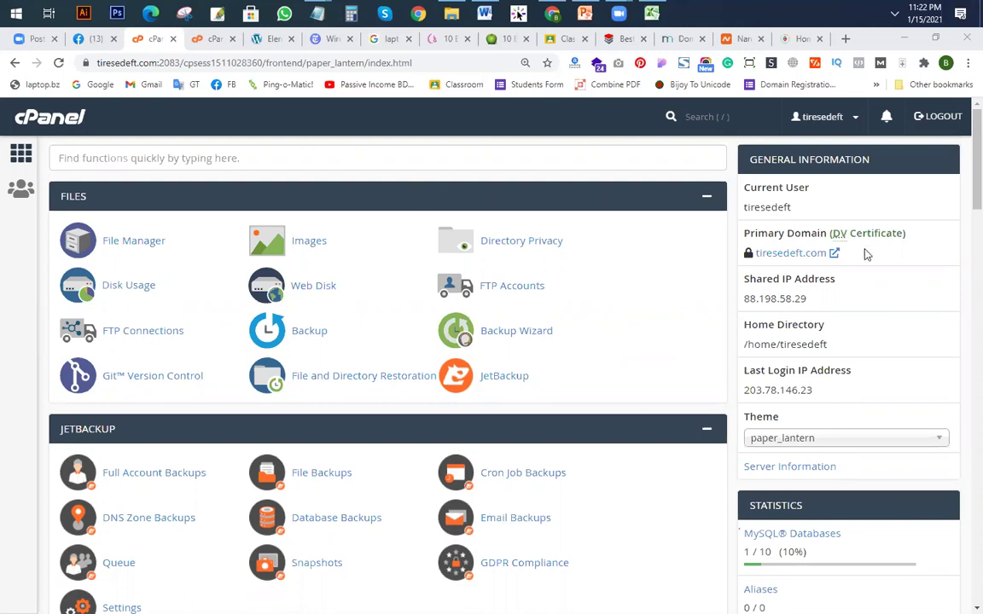
{"action": "scroll", "coordinate": [887, 264], "scroll_direction": "down", "scroll_amount": 3}
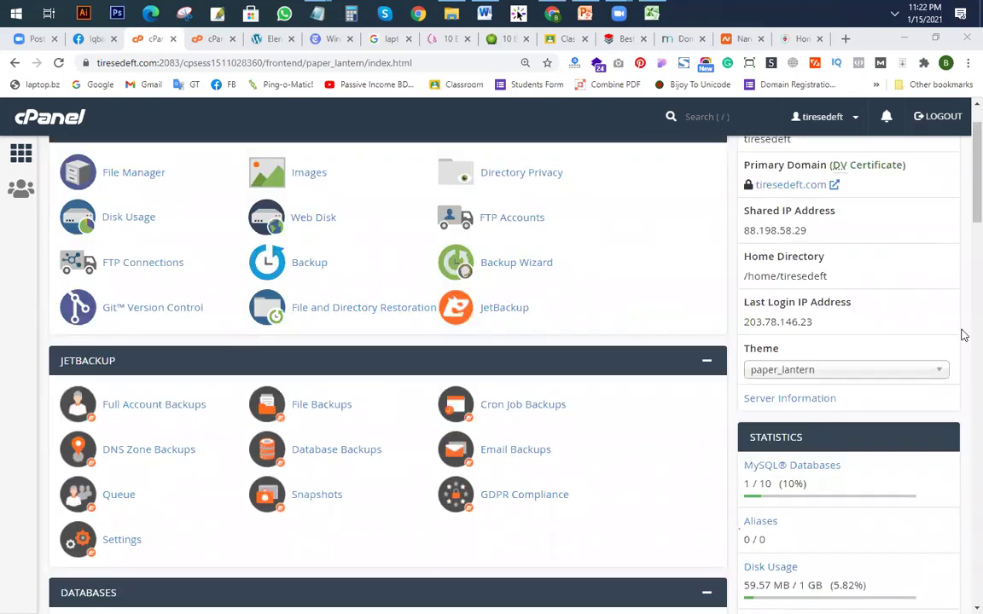
{"action": "scroll", "coordinate": [832, 286], "scroll_direction": "up", "scroll_amount": 3}
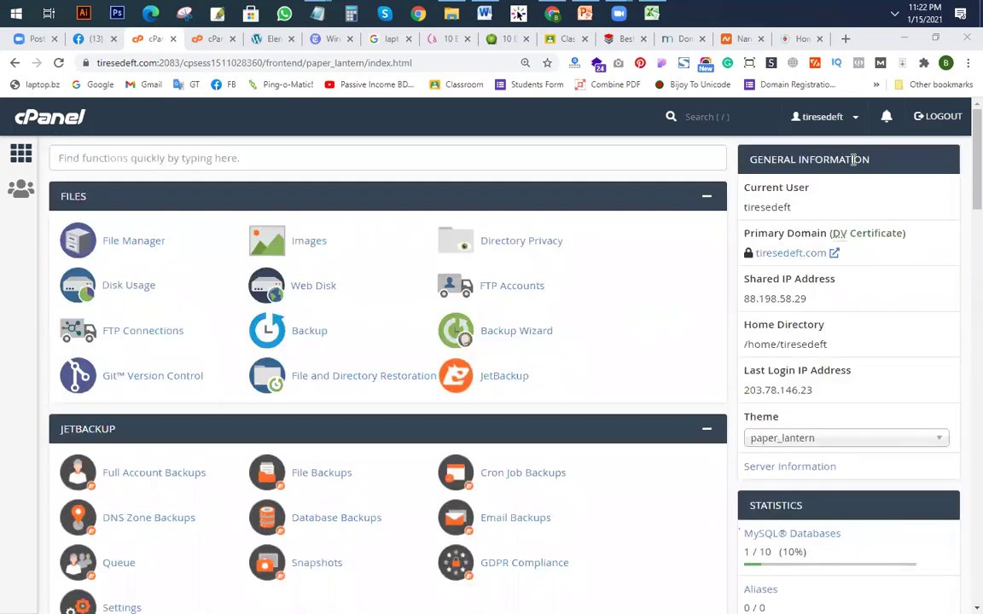
Open Password & Security and enter and delete a test character in New Password to show the requirements
{"action": "left_click", "coordinate": [857, 117]}
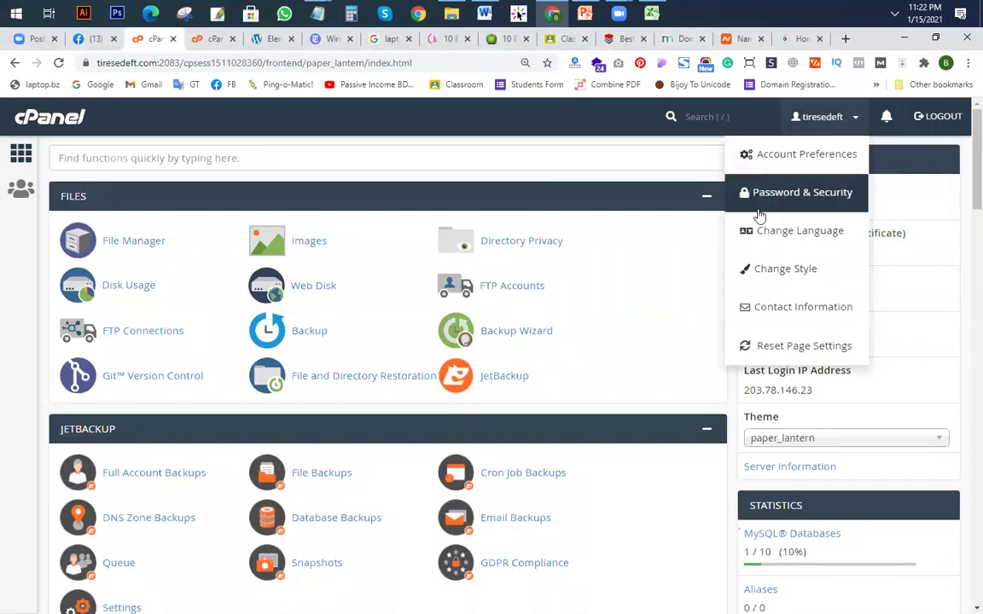
{"action": "left_click", "coordinate": [825, 195]}
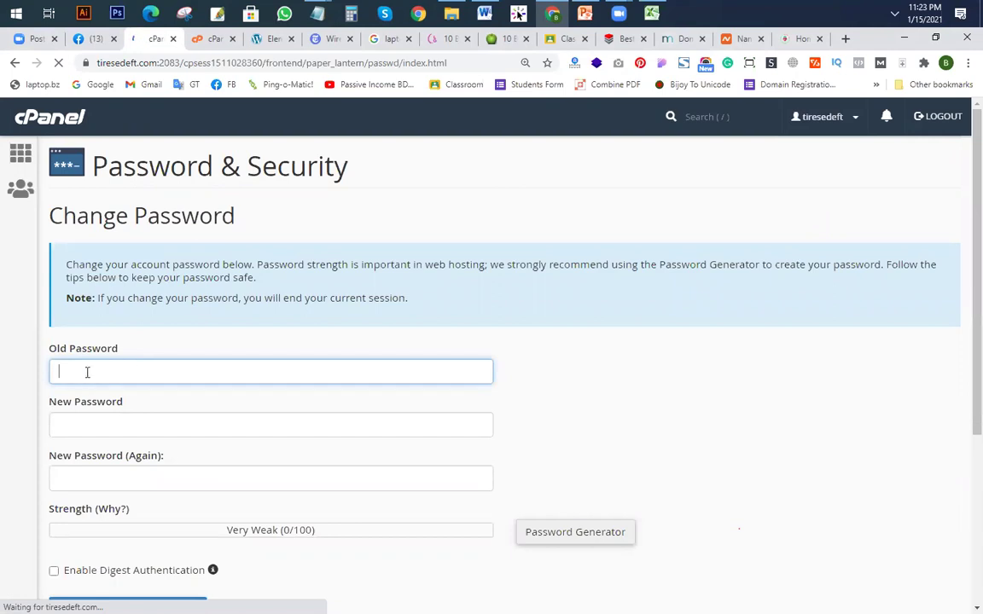
{"action": "left_click", "coordinate": [82, 423]}
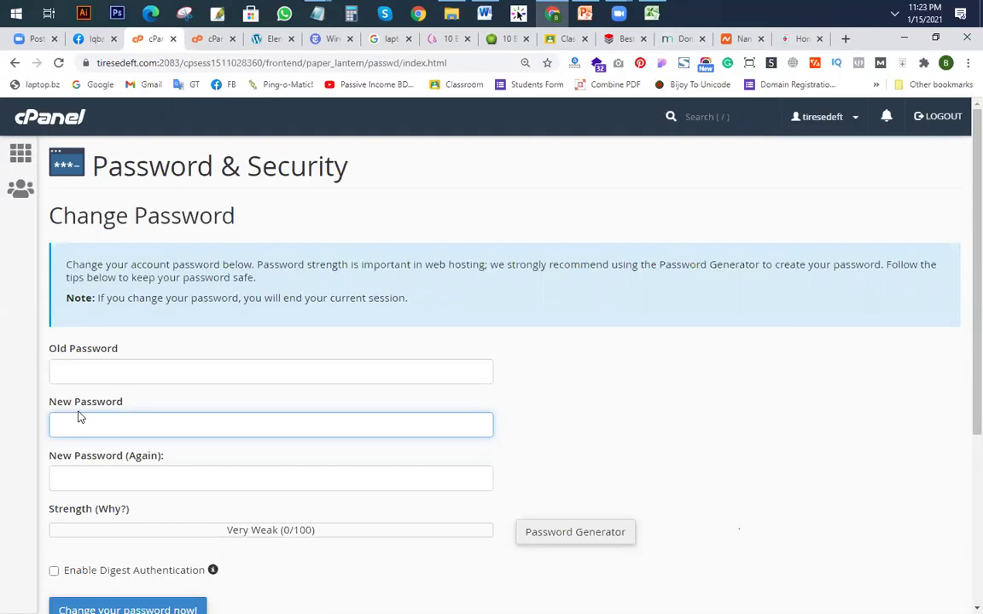
{"action": "type", "text": "a"}
{"action": "key", "text": "BackSpace"}
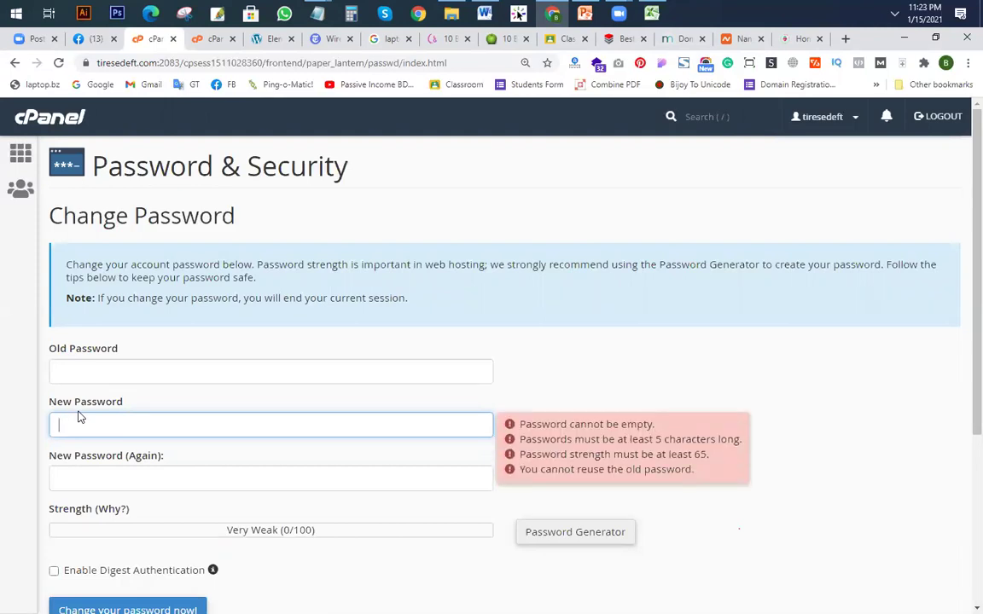
Draft candidate password text in a Run box, then close it without running anything
{"action": "key", "text": "super+r"}
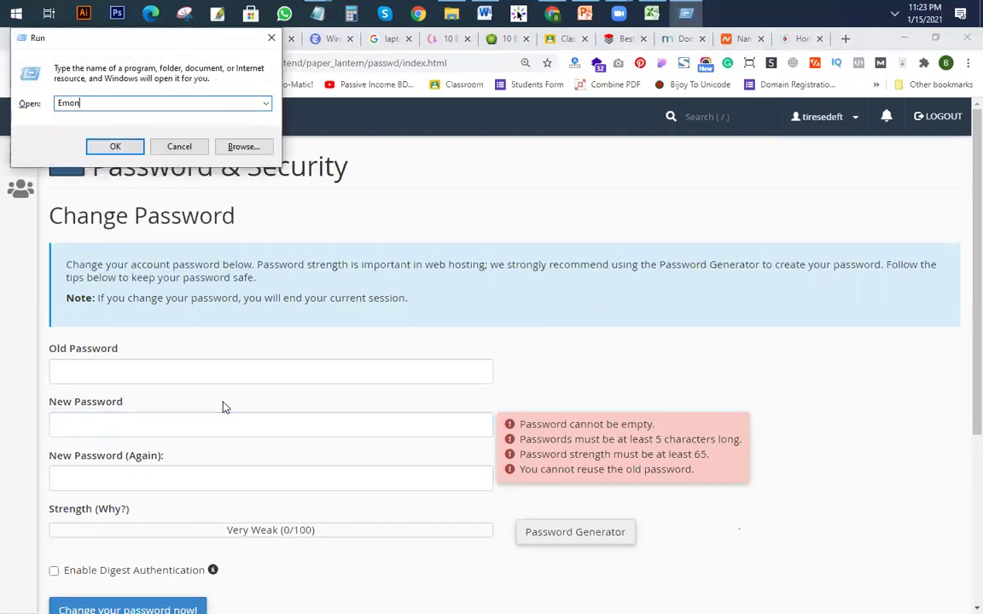
{"action": "left_click", "coordinate": [185, 148]}
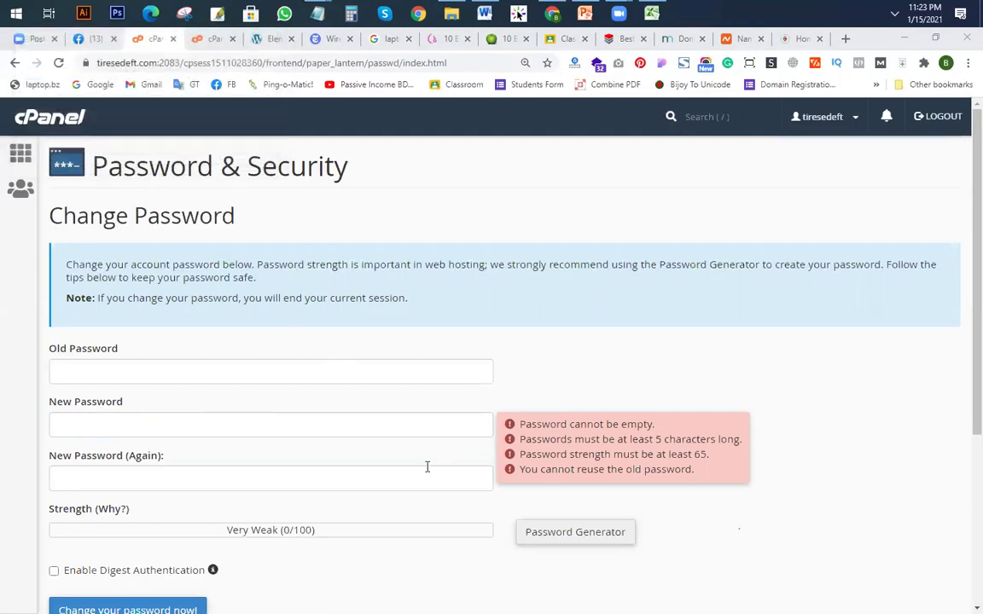
{"action": "scroll", "coordinate": [418, 461], "scroll_direction": "down", "scroll_amount": 3}
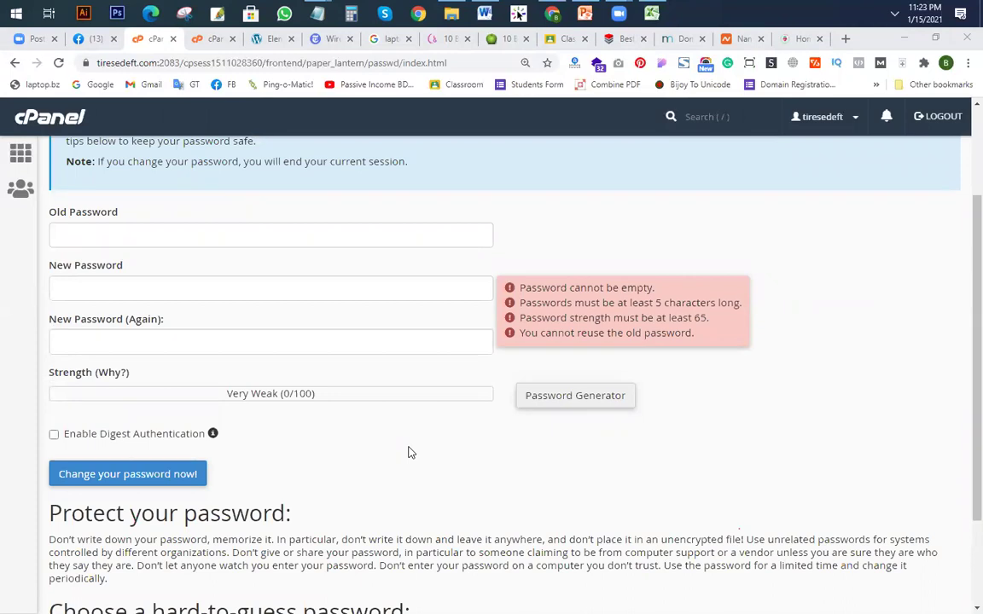
{"action": "key", "text": "super+r"}
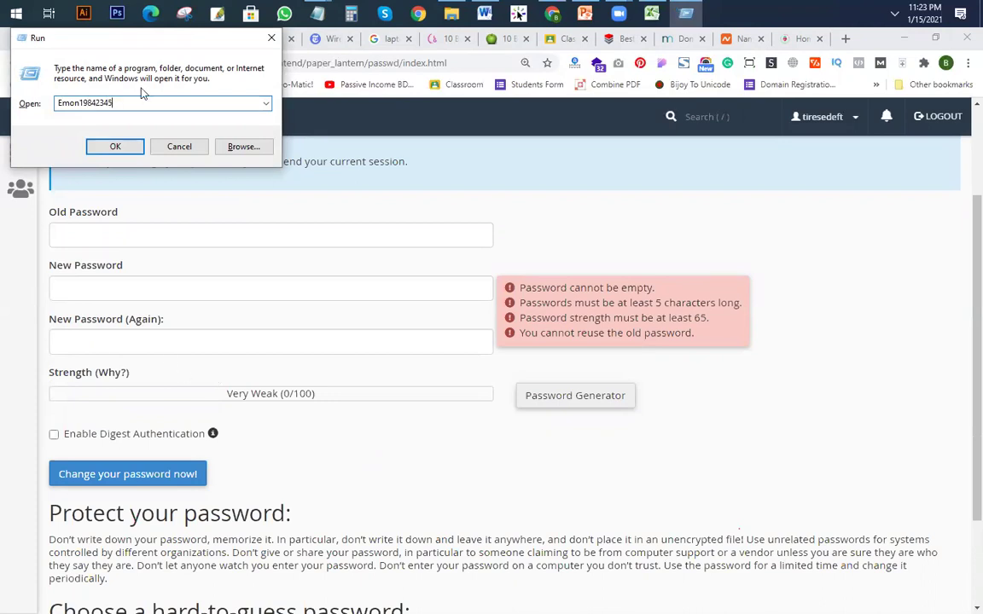
{"action": "left_click", "coordinate": [271, 37]}
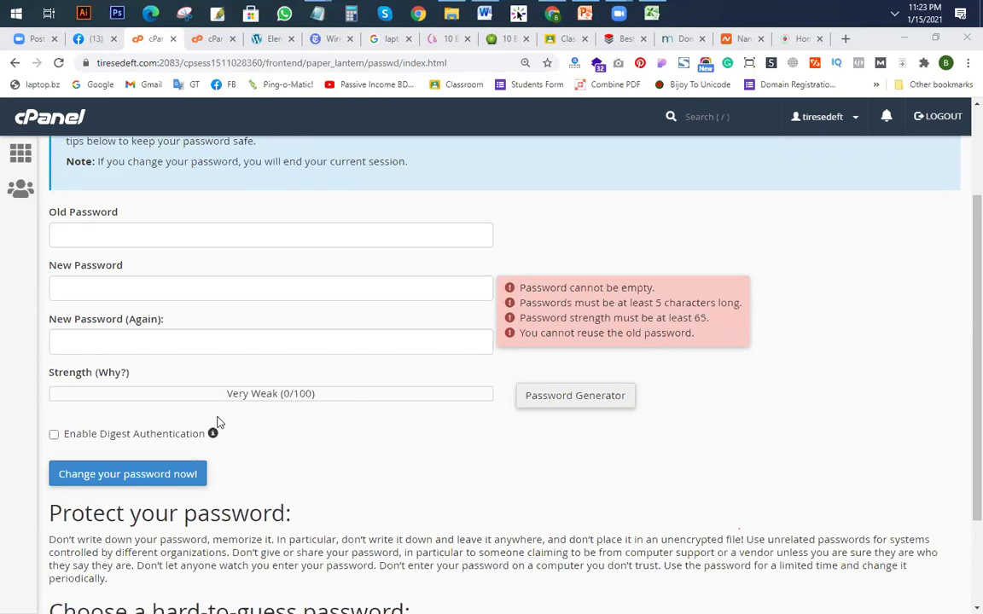
{"action": "left_click", "coordinate": [557, 397]}
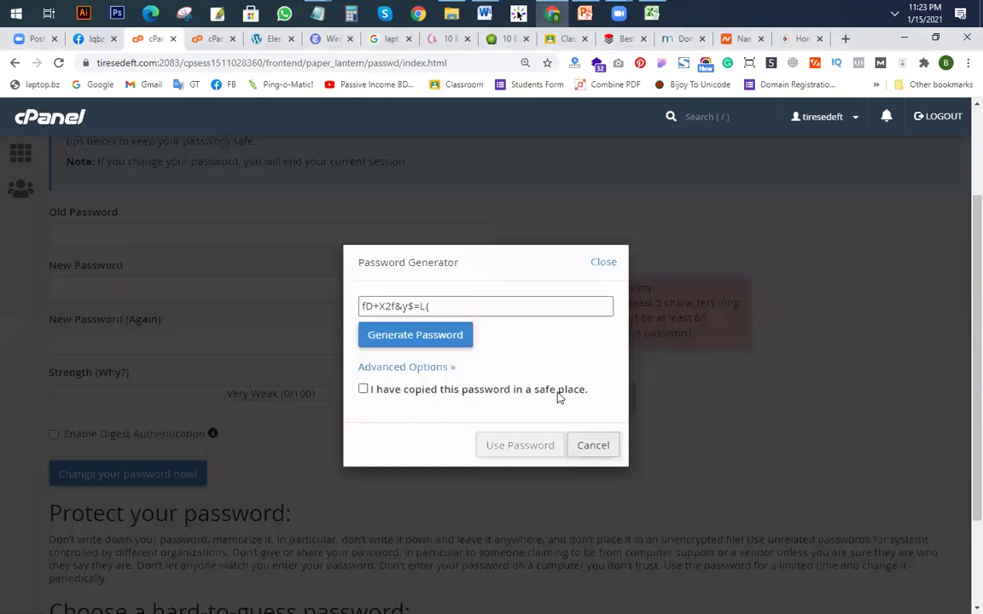
{"action": "left_click", "coordinate": [446, 306]}
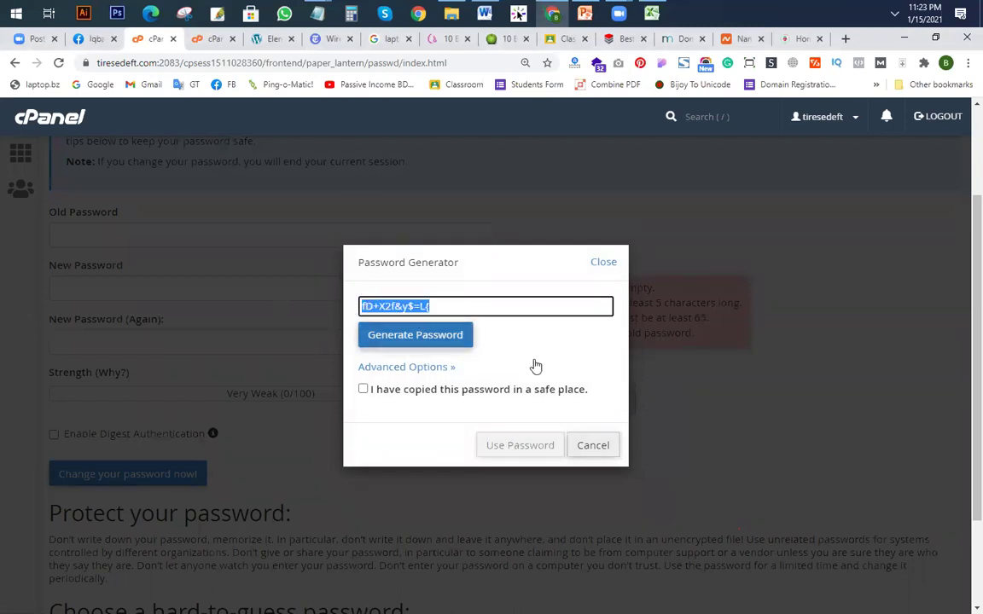
{"action": "left_click", "coordinate": [414, 338]}
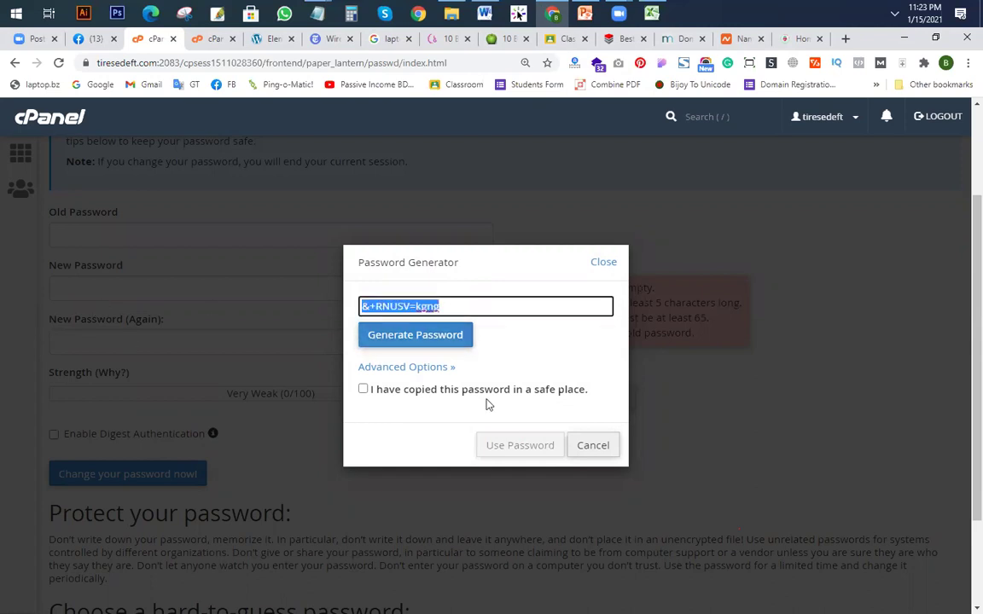
{"action": "left_click", "coordinate": [603, 264]}
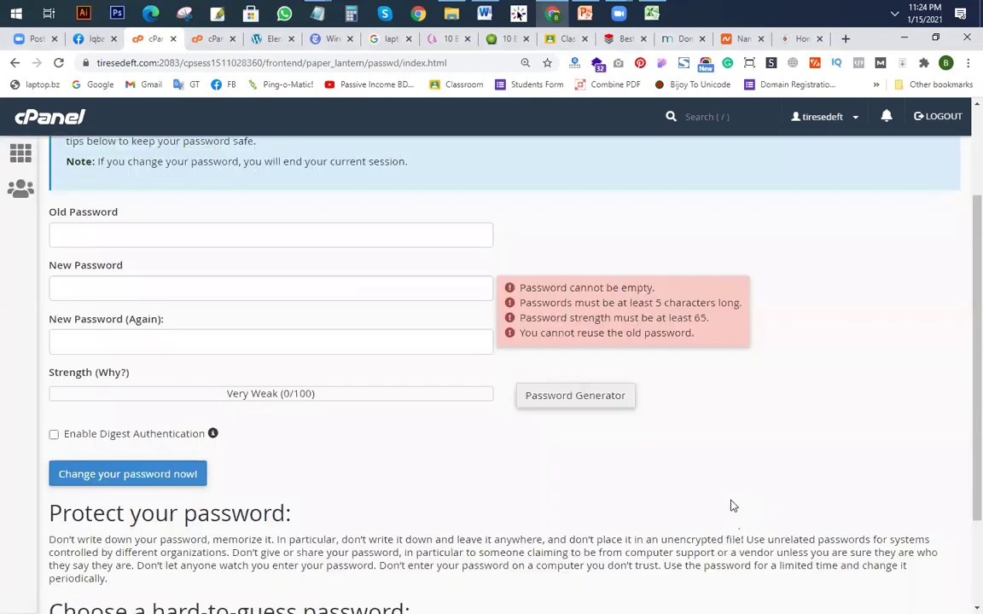
{"action": "left_click", "coordinate": [152, 232]}
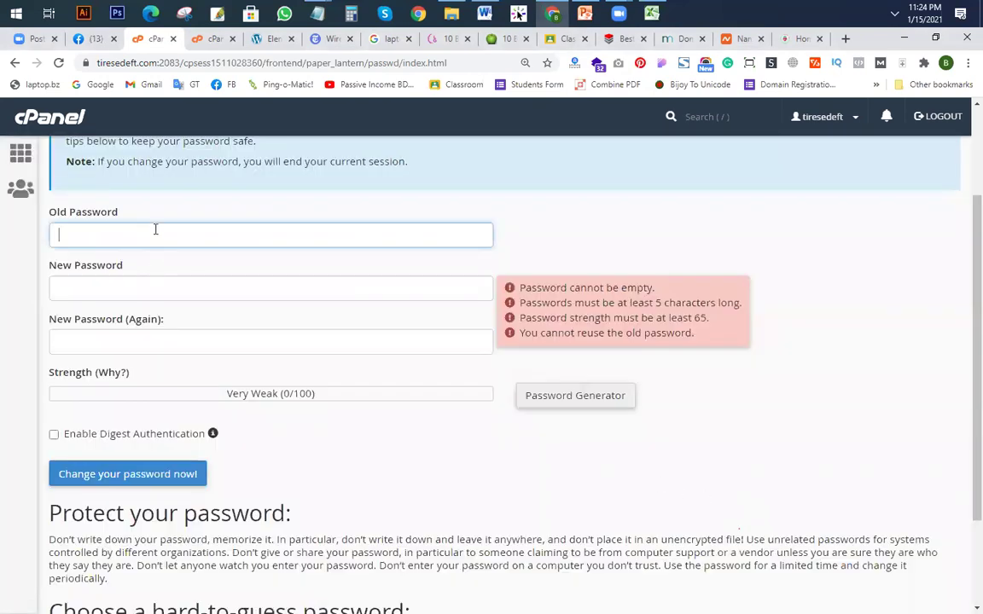
{"action": "left_click", "coordinate": [135, 294]}
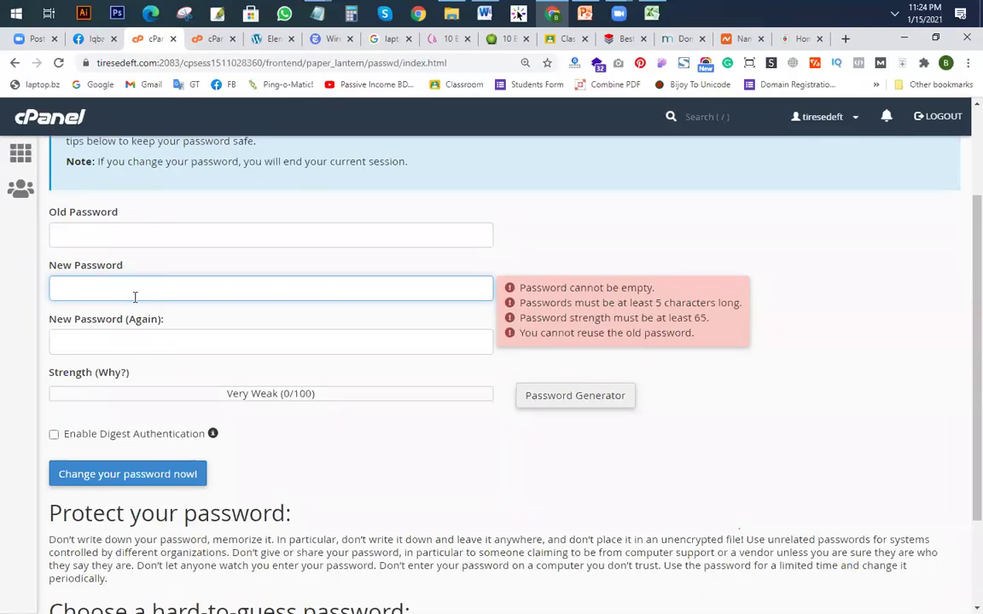
{"action": "left_click", "coordinate": [350, 442]}
{"action": "scroll", "coordinate": [263, 359], "scroll_direction": "up", "scroll_amount": 2}
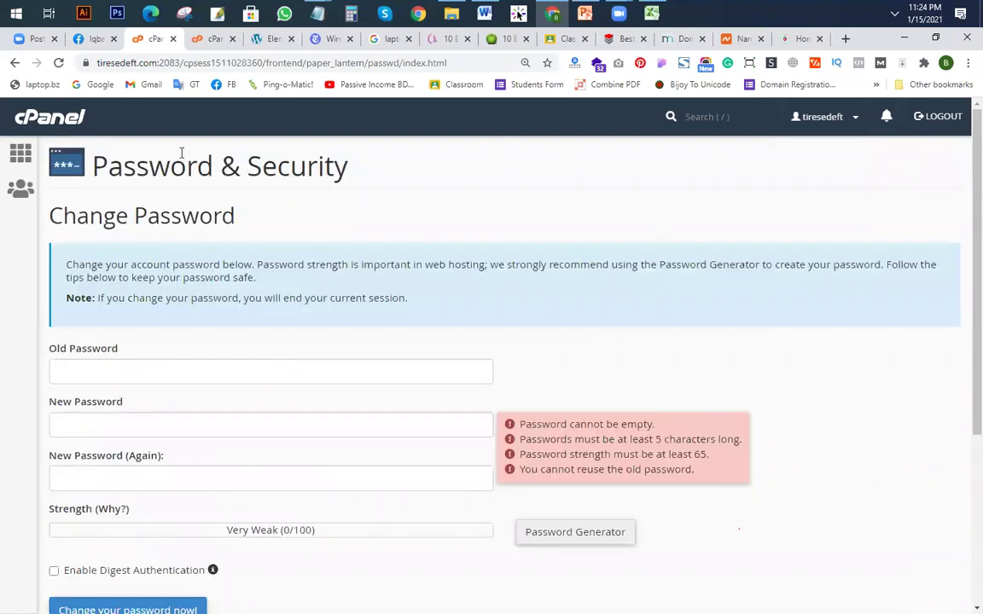
Go to cPanel Home and review the Files, Databases, Email, Software and Preferences sections
{"action": "left_click", "coordinate": [26, 158]}
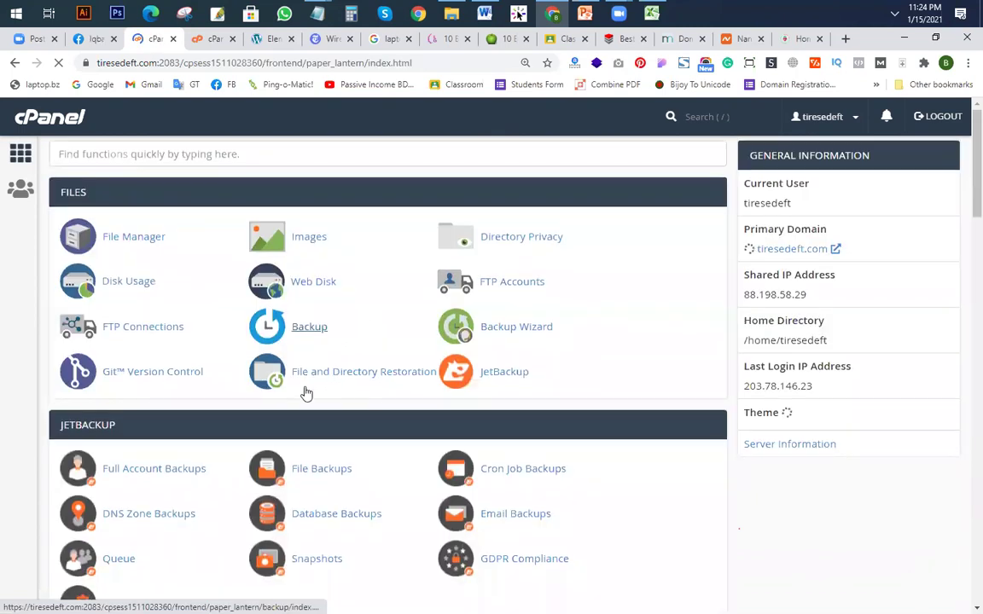
{"action": "scroll", "coordinate": [139, 437], "scroll_direction": "down", "scroll_amount": 2}
{"action": "scroll", "coordinate": [139, 437], "scroll_direction": "down", "scroll_amount": 5}
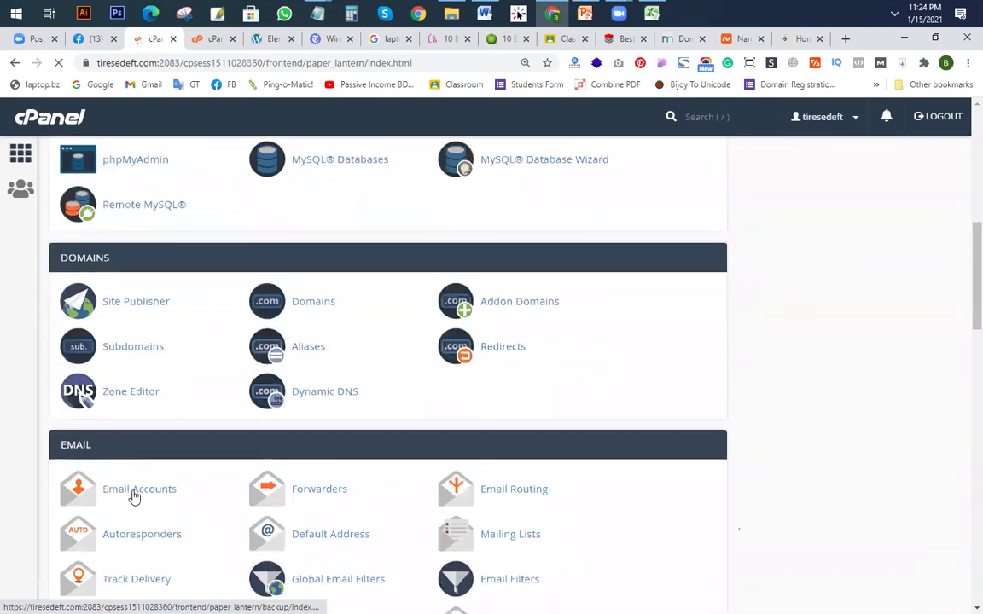
{"action": "scroll", "coordinate": [406, 399], "scroll_direction": "down", "scroll_amount": 5}
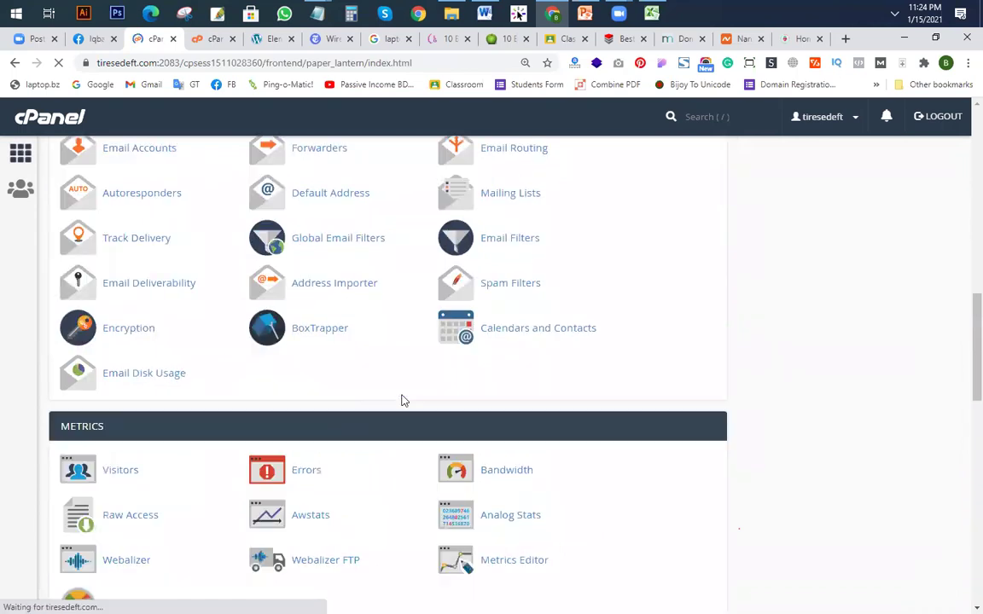
{"action": "scroll", "coordinate": [406, 395], "scroll_direction": "up", "scroll_amount": 12}
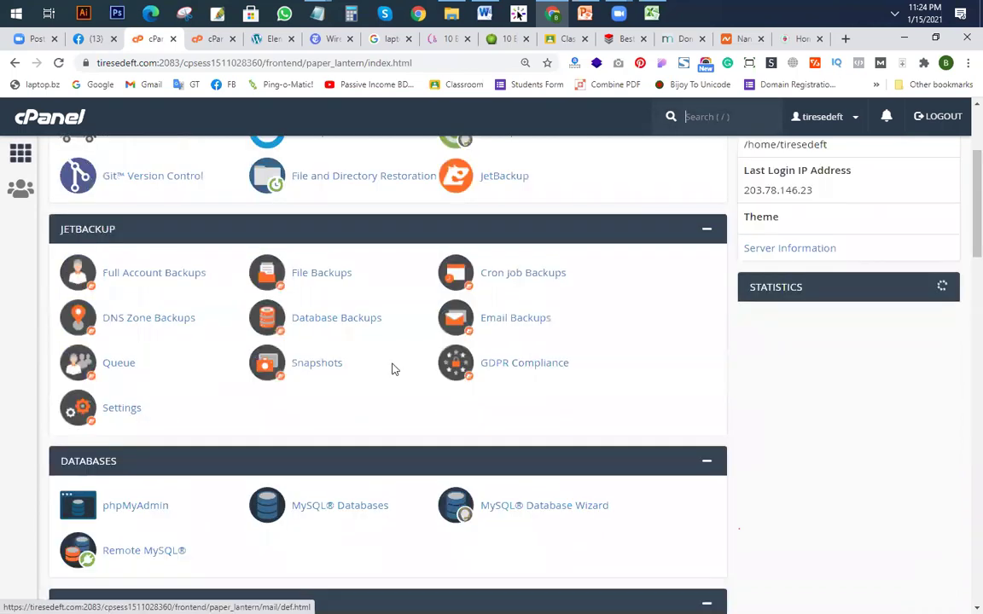
{"action": "scroll", "coordinate": [320, 438], "scroll_direction": "down", "scroll_amount": 3}
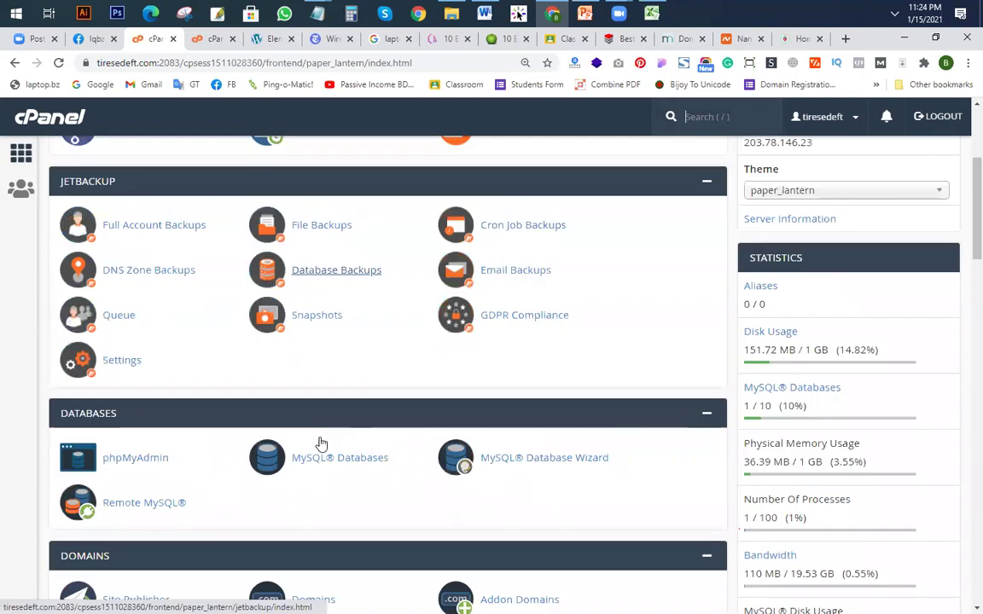
{"action": "scroll", "coordinate": [299, 443], "scroll_direction": "down", "scroll_amount": 10}
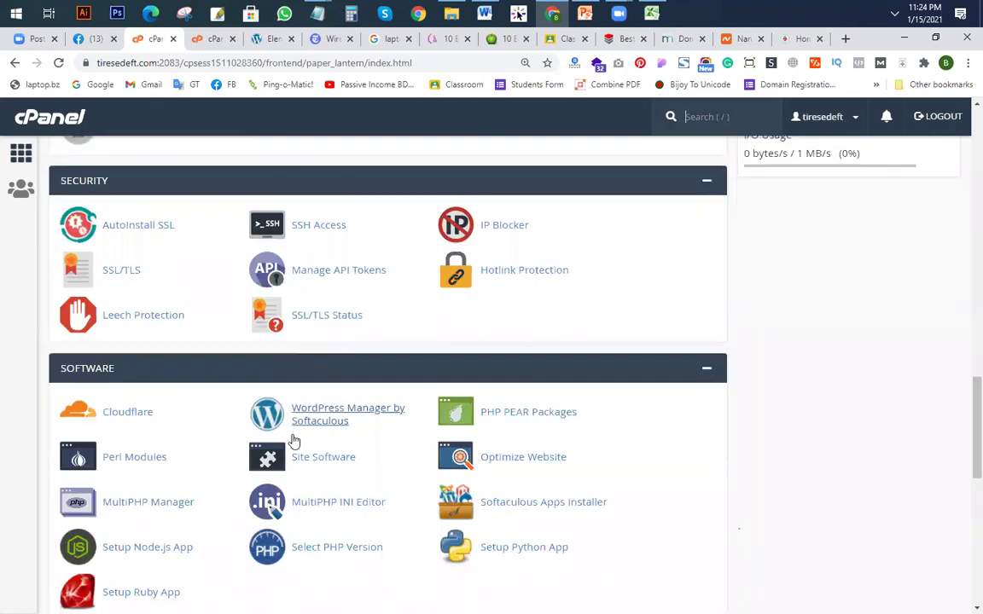
{"action": "scroll", "coordinate": [293, 440], "scroll_direction": "up", "scroll_amount": 2}
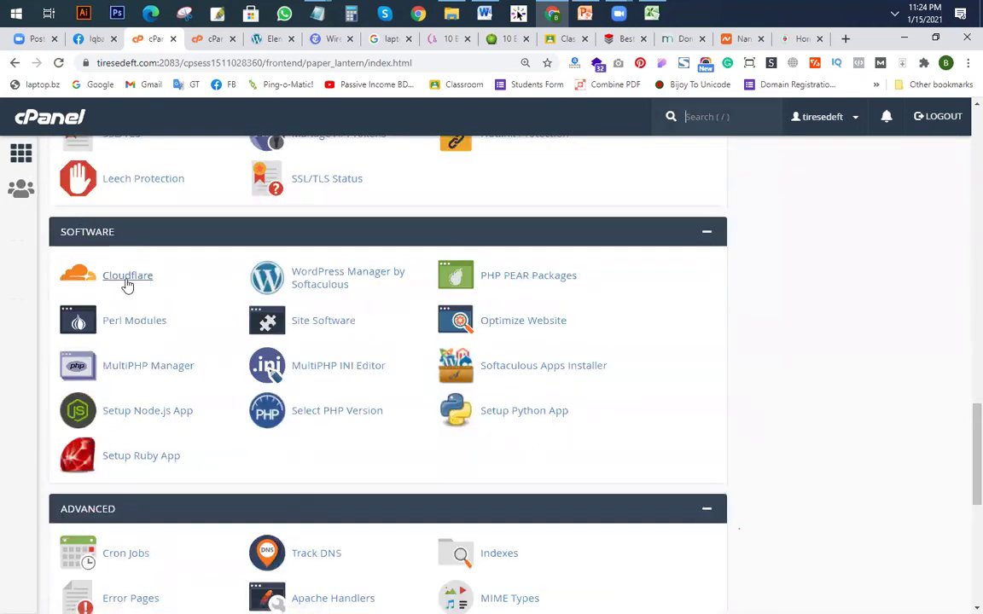
{"action": "scroll", "coordinate": [288, 404], "scroll_direction": "down", "scroll_amount": 6}
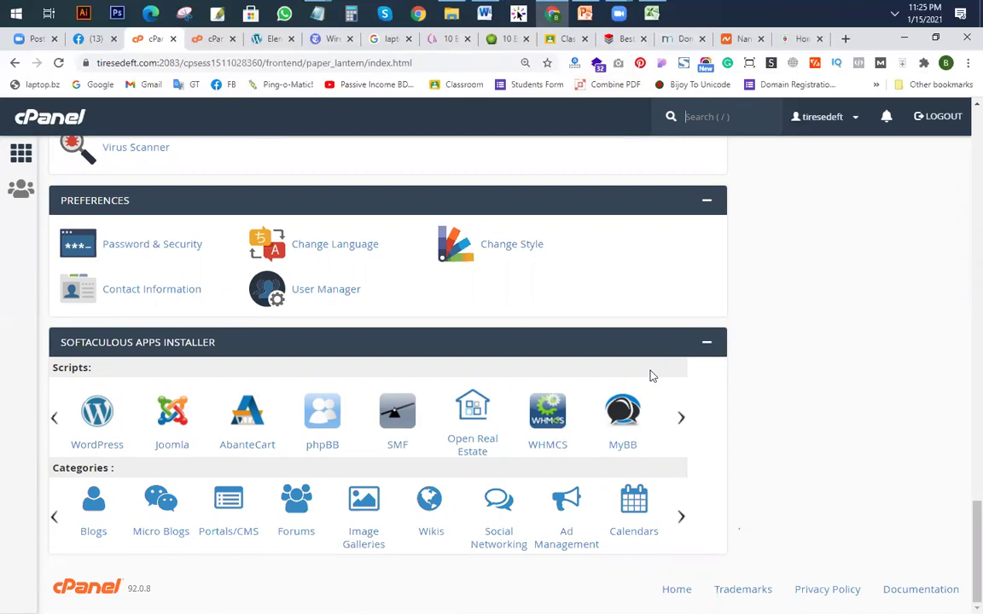
{"action": "scroll", "coordinate": [855, 167], "scroll_direction": "up", "scroll_amount": 1}
{"action": "scroll", "coordinate": [592, 189], "scroll_direction": "up", "scroll_amount": 20}
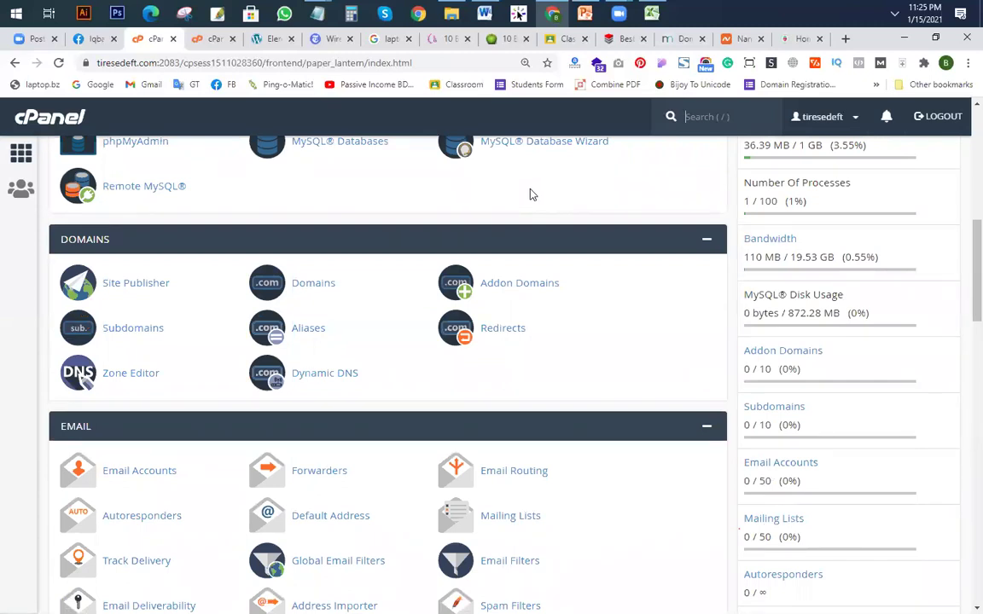
{"action": "scroll", "coordinate": [514, 183], "scroll_direction": "up", "scroll_amount": 3}
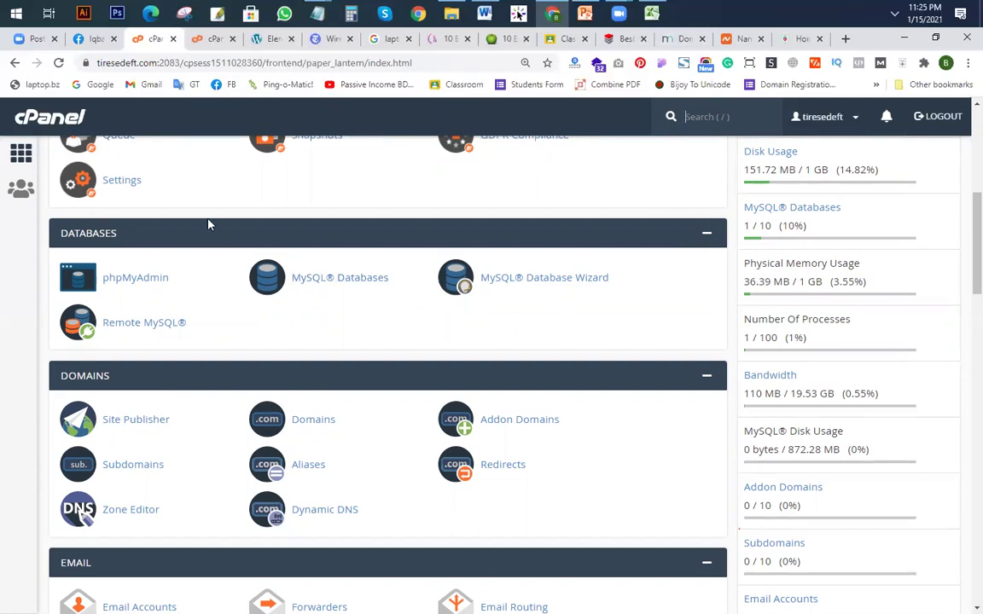
{"action": "scroll", "coordinate": [280, 380], "scroll_direction": "up", "scroll_amount": 3}
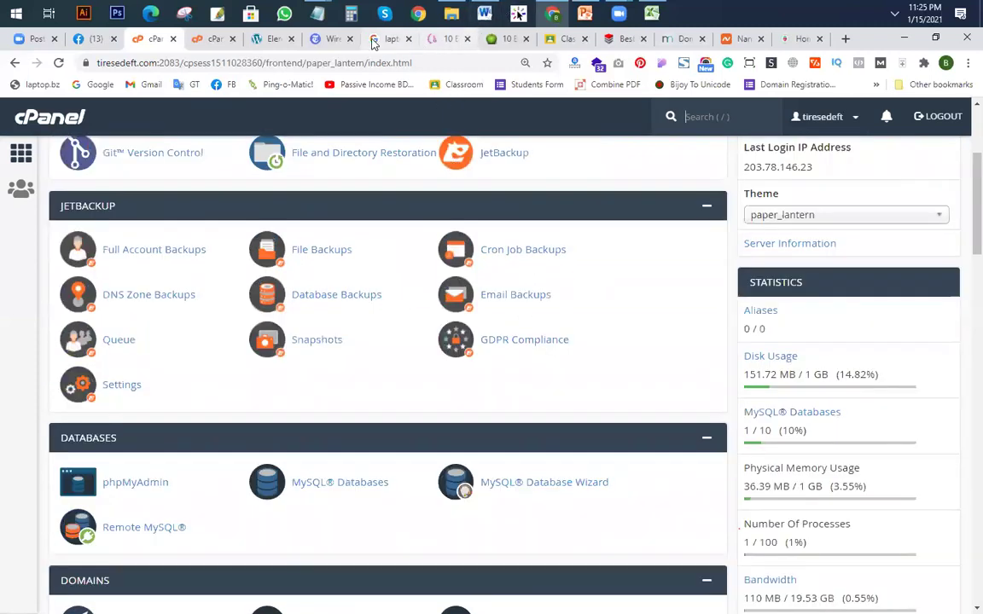
Switch to the Elementor editor tab and expand, then collapse, the BASIC widget category
{"action": "left_click", "coordinate": [263, 38]}
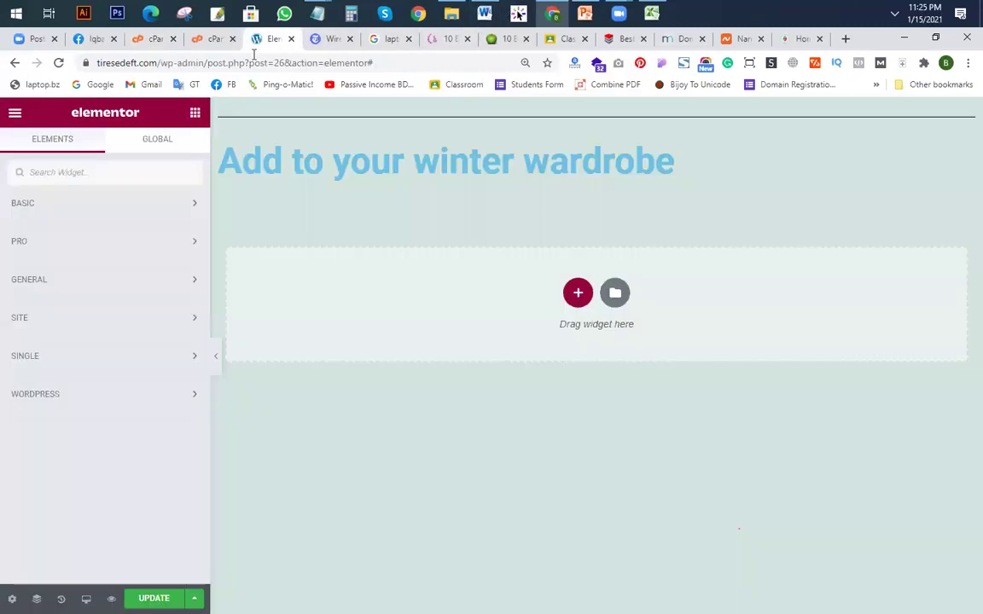
{"action": "left_click", "coordinate": [145, 213]}
{"action": "left_click", "coordinate": [145, 215]}
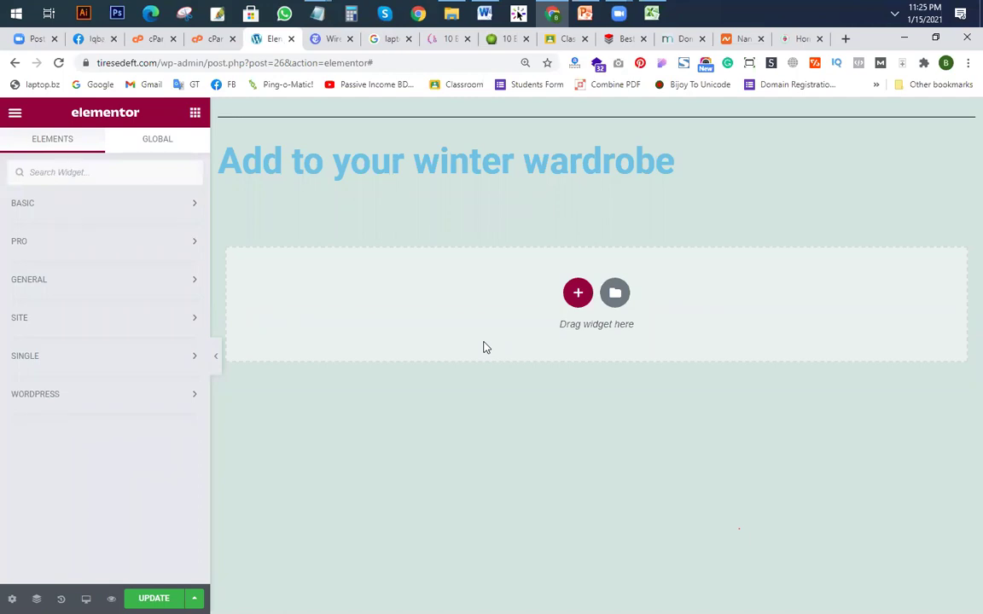
Launch Notepad from the Run box and write the first item, '01. Header'
{"action": "key", "text": "super+r"}
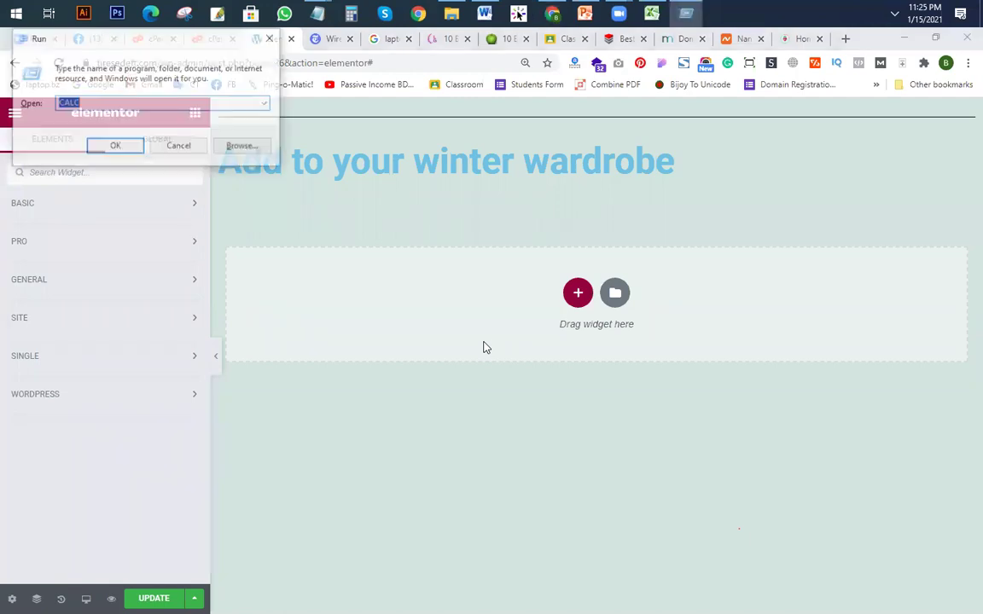
{"action": "type", "text": "notepad"}
{"action": "key", "text": "Return"}
{"action": "type", "text": "01. "}
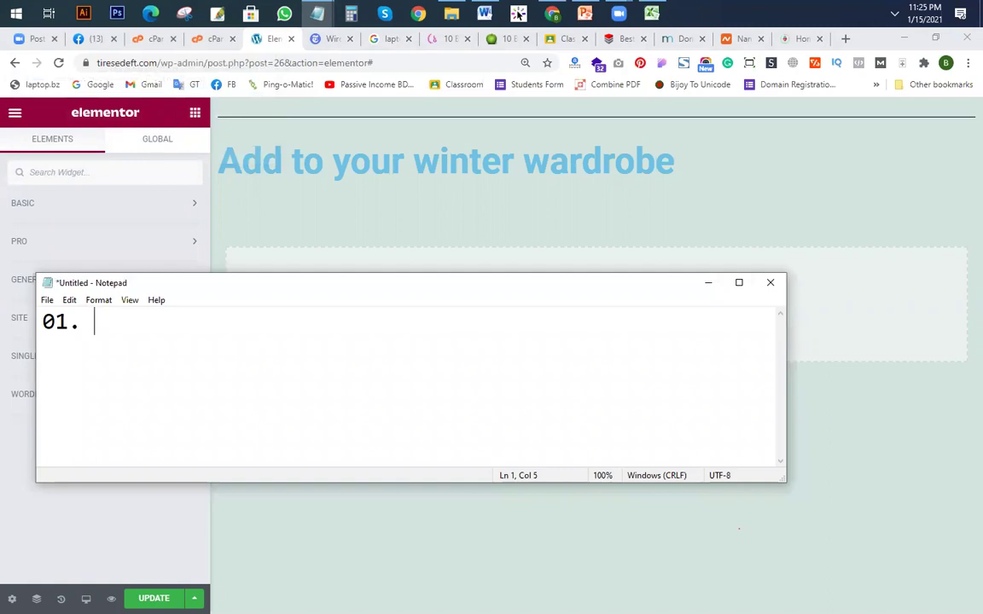
{"action": "type", "text": "Header"}
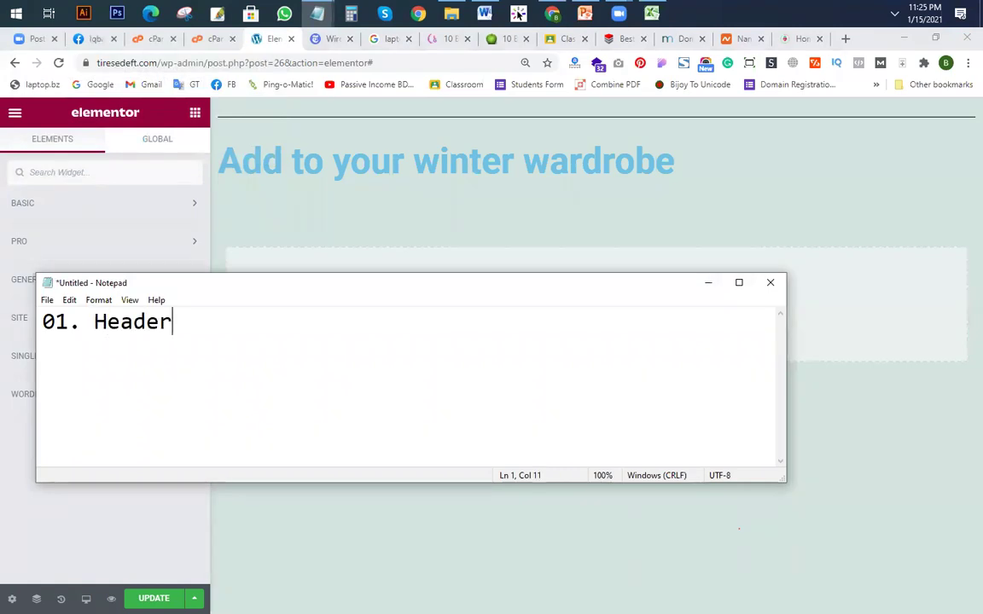
{"action": "key", "text": "Return"}
Add items '02. Footer', '03. Menu', '04. Post 2' and '05. Home page customize'
{"action": "type", "text": "02. Footer"}
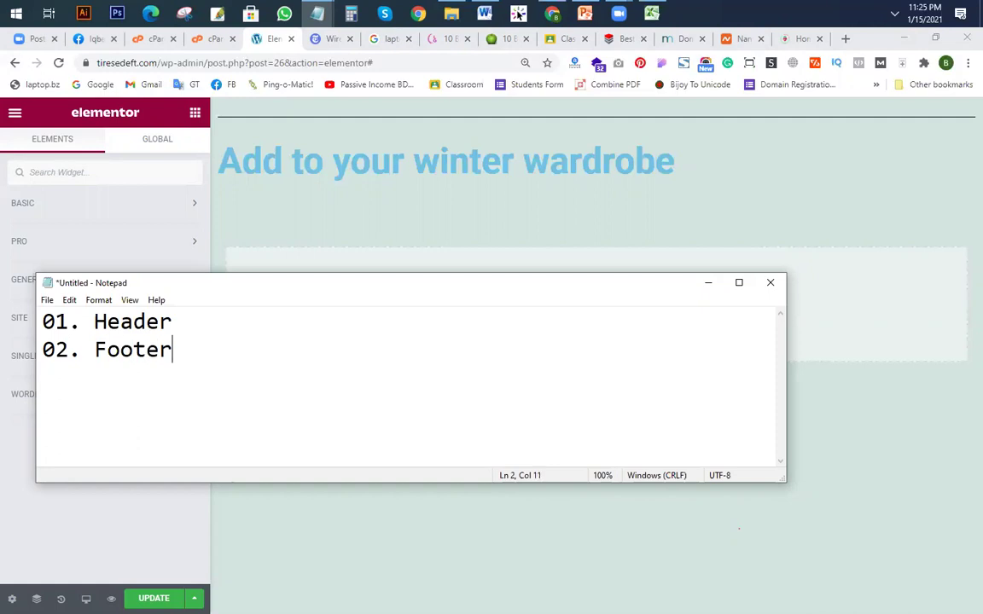
{"action": "key", "text": "Return"}
{"action": "type", "text": "03. M"}
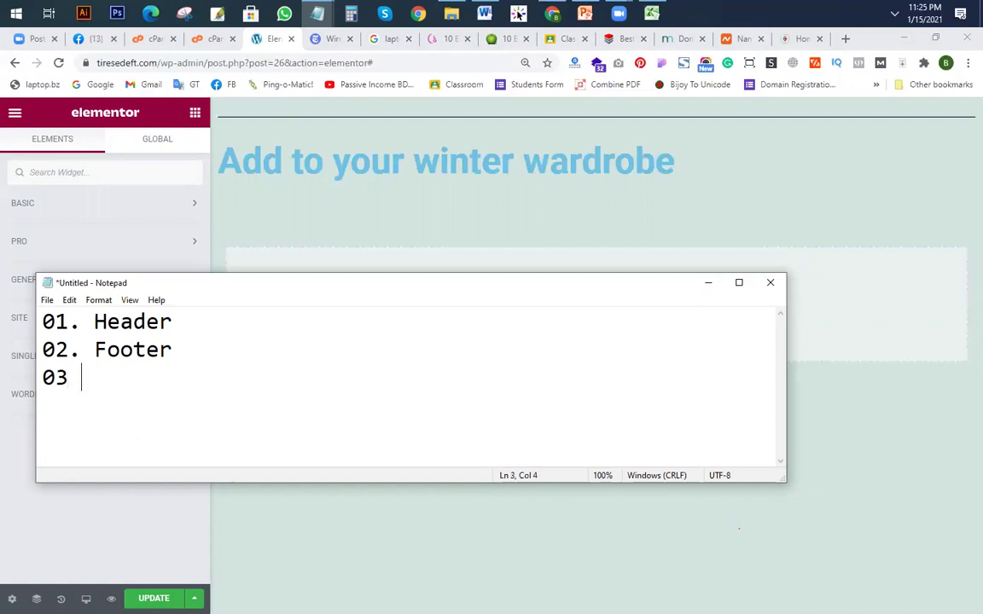
{"action": "type", "text": "enu"}
{"action": "key", "text": "Return"}
{"action": "type", "text": "04. "}
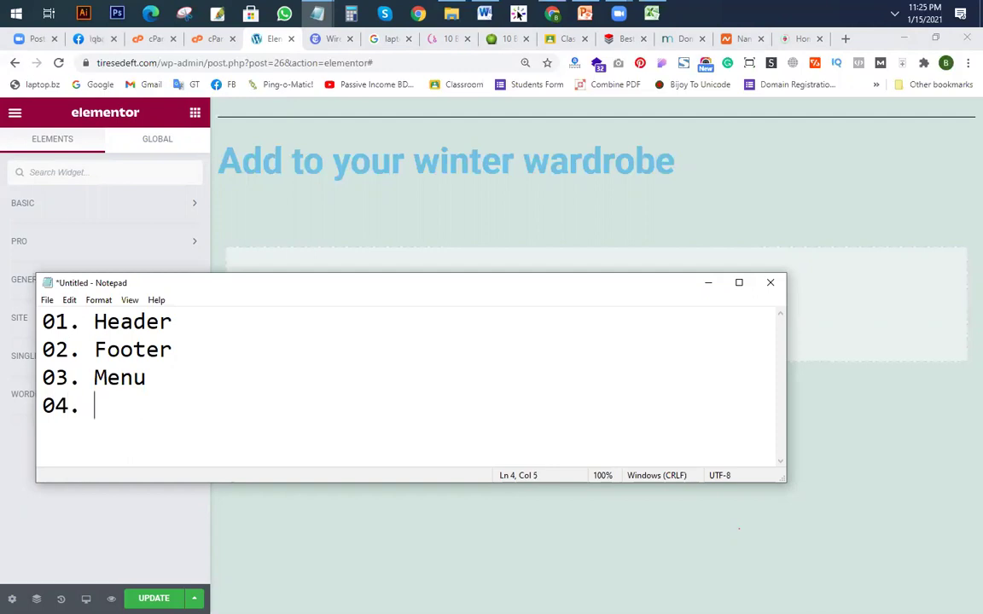
{"action": "type", "text": "Post "}
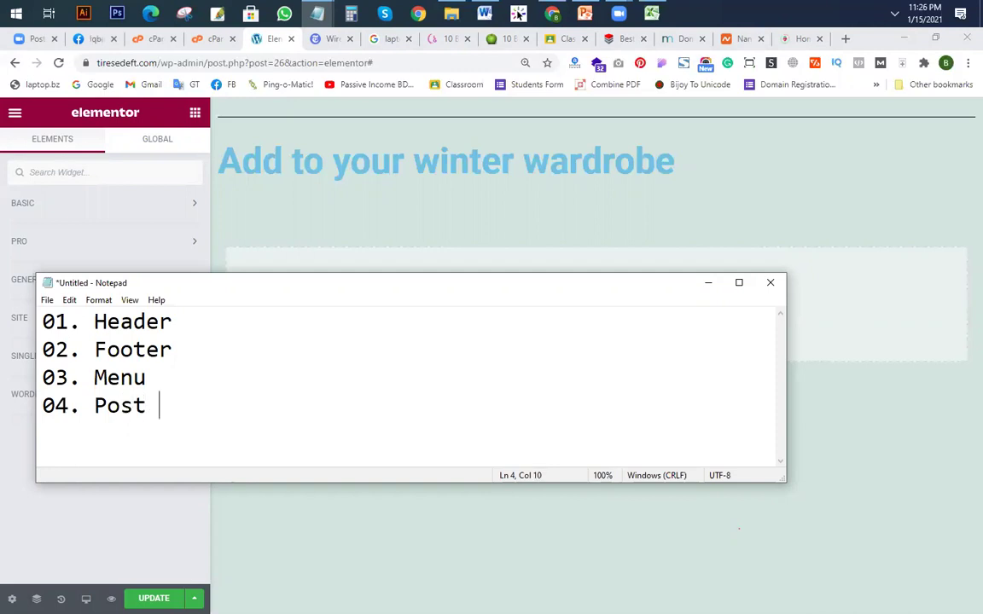
{"action": "type", "text": "2"}
{"action": "key", "text": "Return"}
{"action": "type", "text": "05. "}
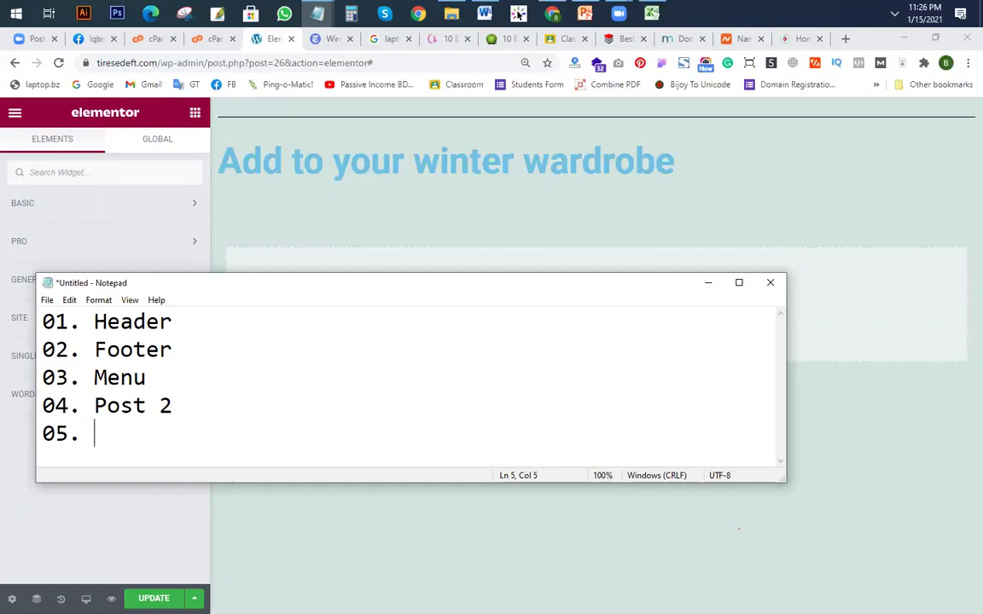
{"action": "type", "text": "Home pag"}
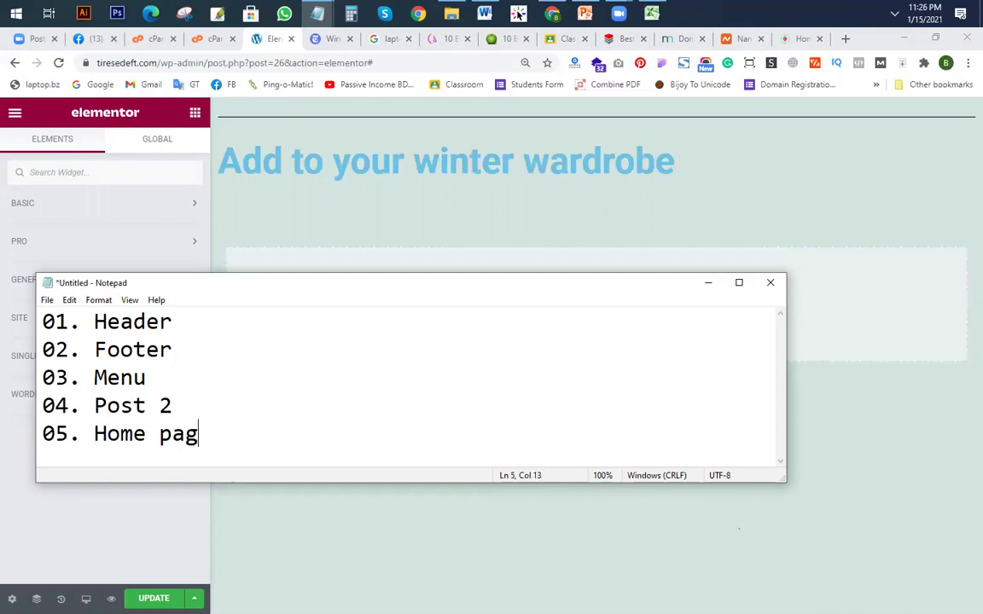
{"action": "type", "text": "e customi"}
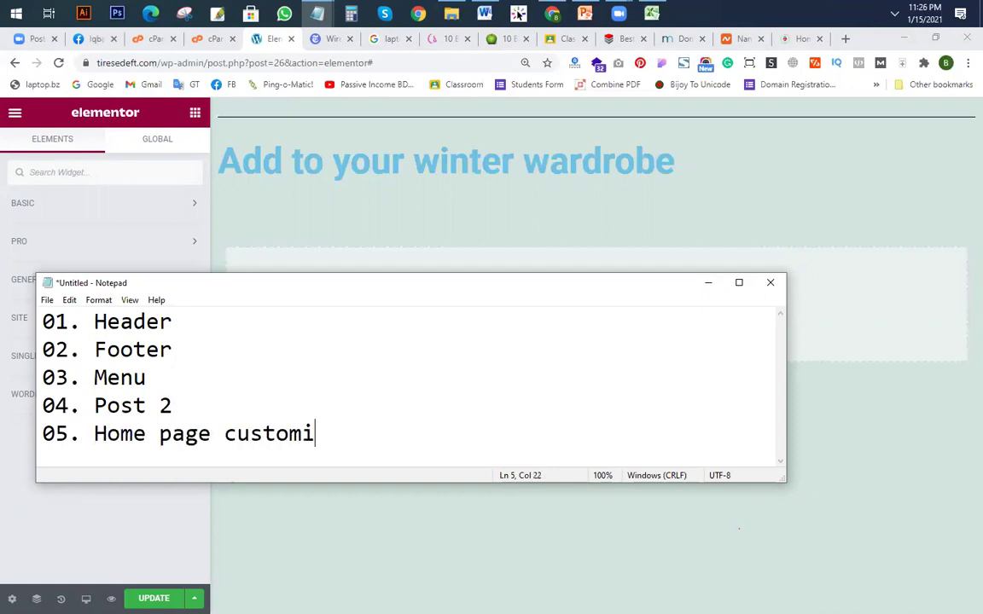
{"action": "type", "text": "ze"}
{"action": "key", "text": "Return"}
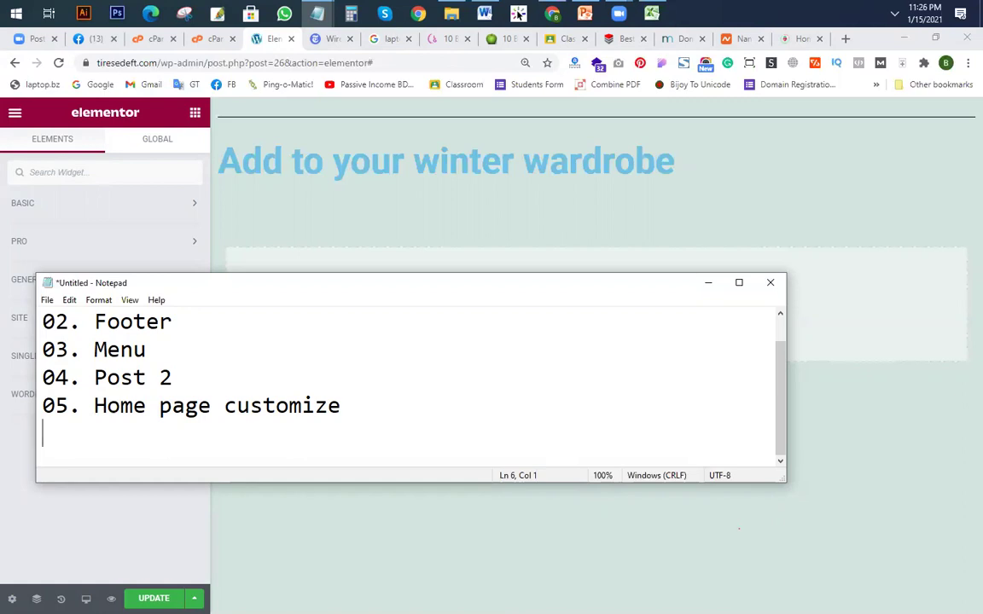
Look through the laptopsgeek article page
{"action": "left_click", "coordinate": [448, 38]}
{"action": "scroll", "coordinate": [515, 378], "scroll_direction": "up", "scroll_amount": 20}
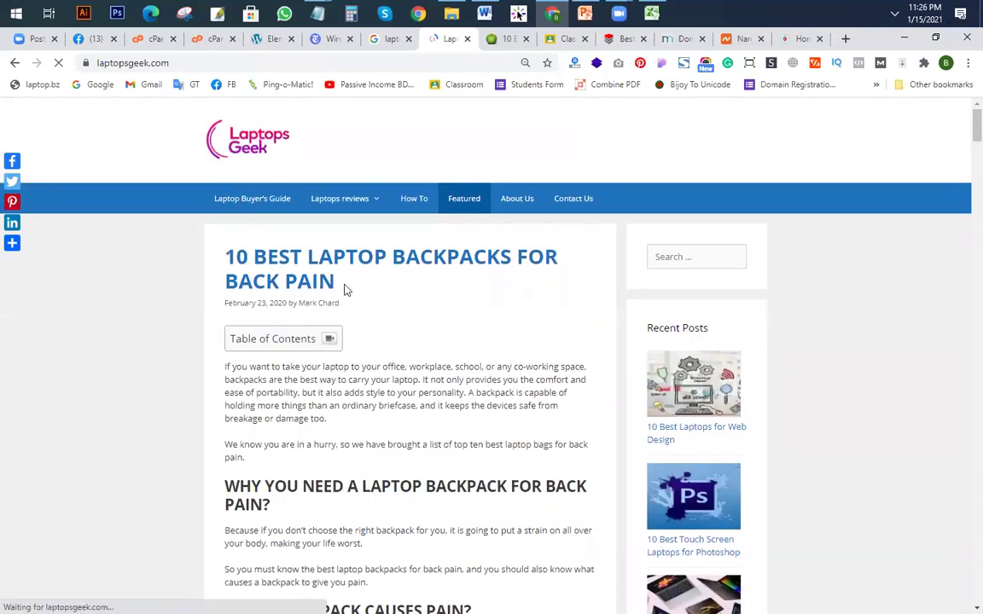
{"action": "scroll", "coordinate": [344, 290], "scroll_direction": "down", "scroll_amount": 15}
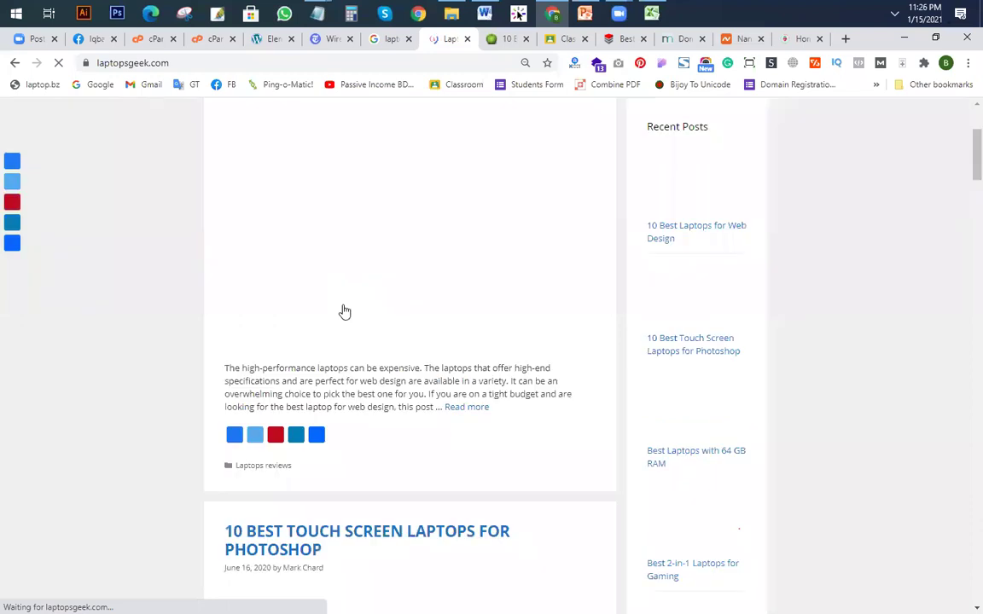
{"action": "scroll", "coordinate": [344, 376], "scroll_direction": "down", "scroll_amount": 15}
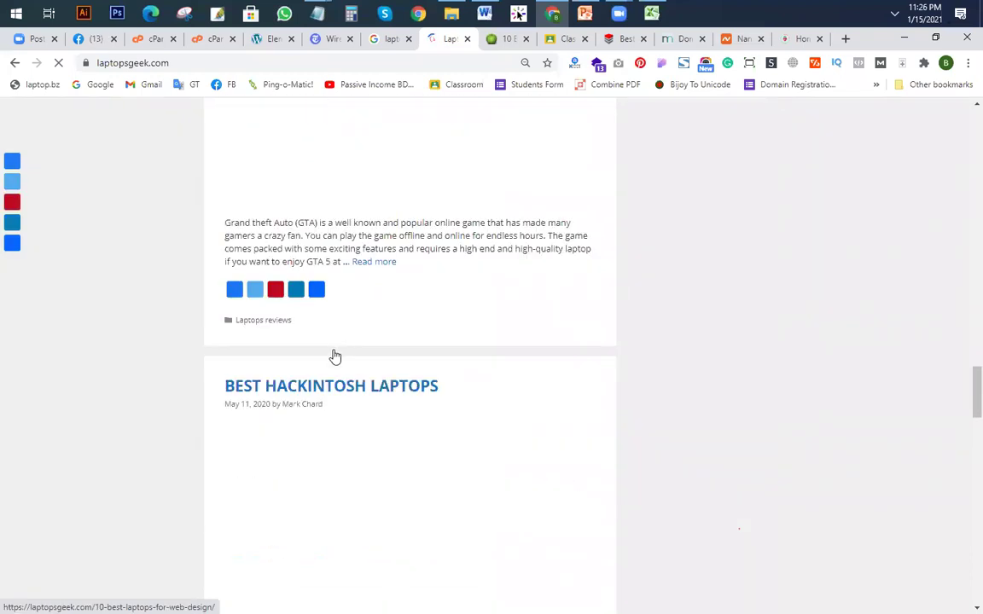
{"action": "scroll", "coordinate": [348, 367], "scroll_direction": "up", "scroll_amount": 10}
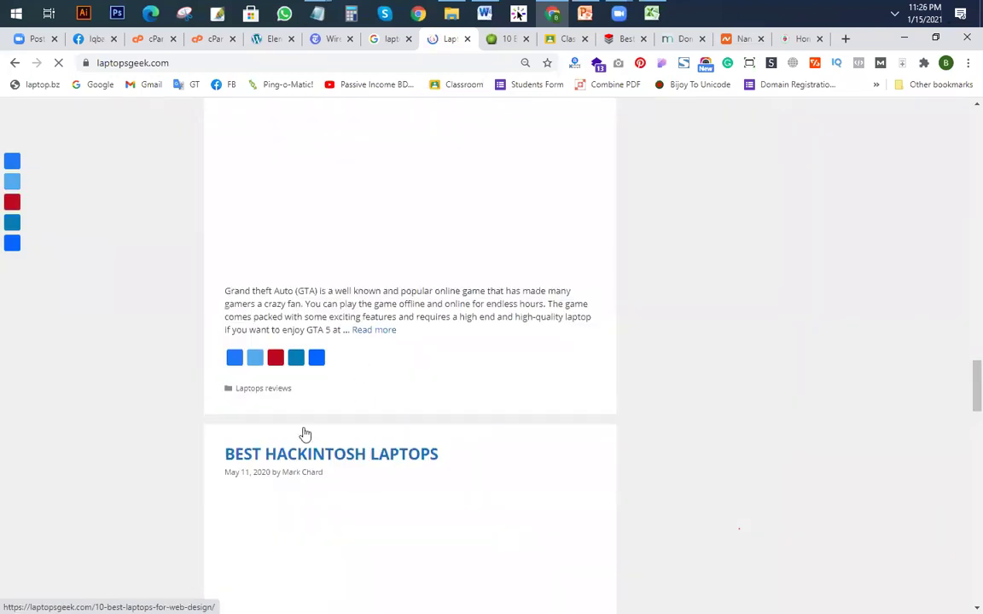
{"action": "scroll", "coordinate": [332, 468], "scroll_direction": "up", "scroll_amount": 15}
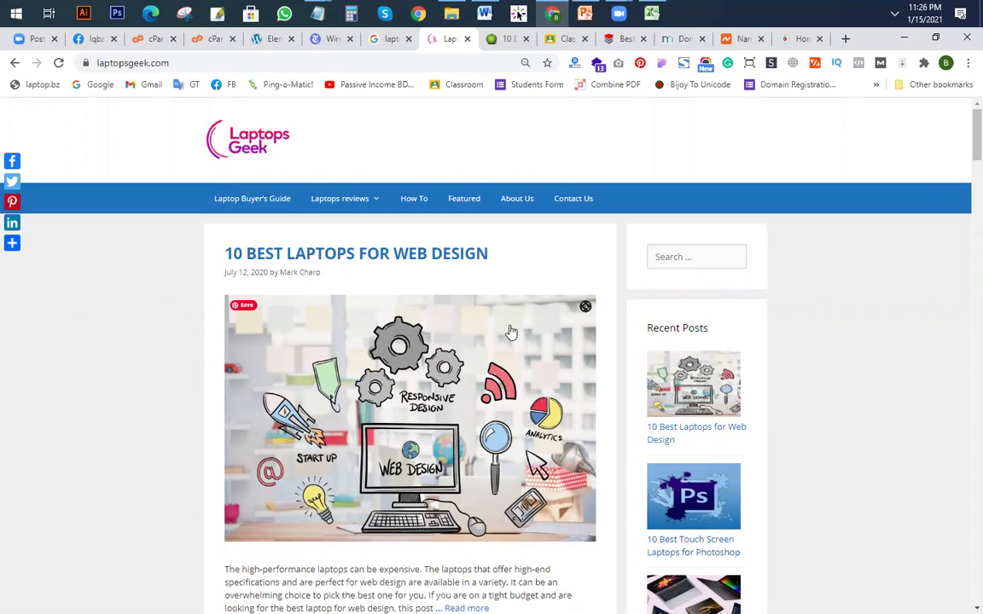
Pass through the namemesh and Namecheap tabs, then reload and browse the Better Health Tips home page
{"action": "left_click", "coordinate": [684, 38]}
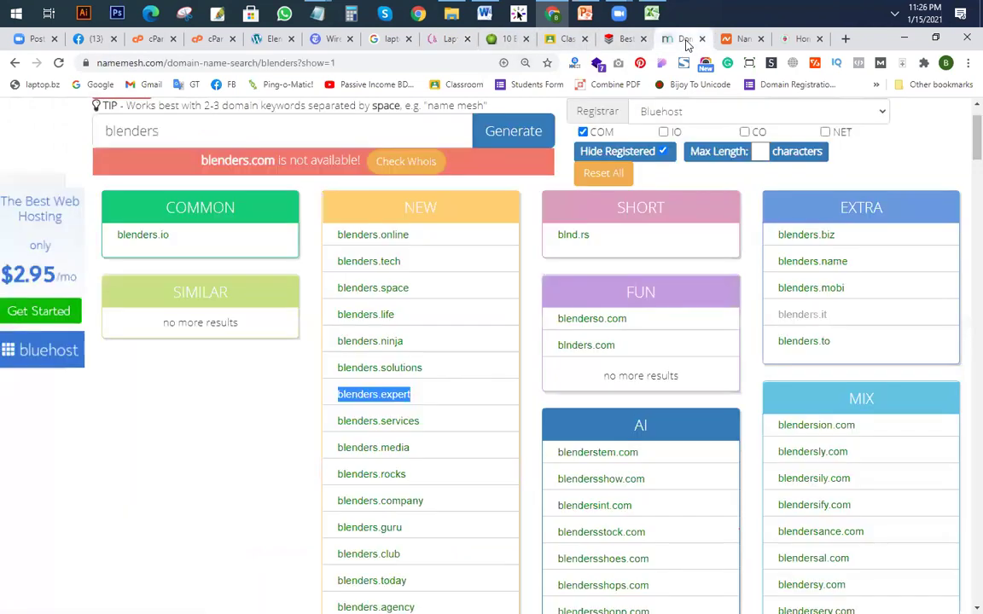
{"action": "left_click", "coordinate": [735, 39]}
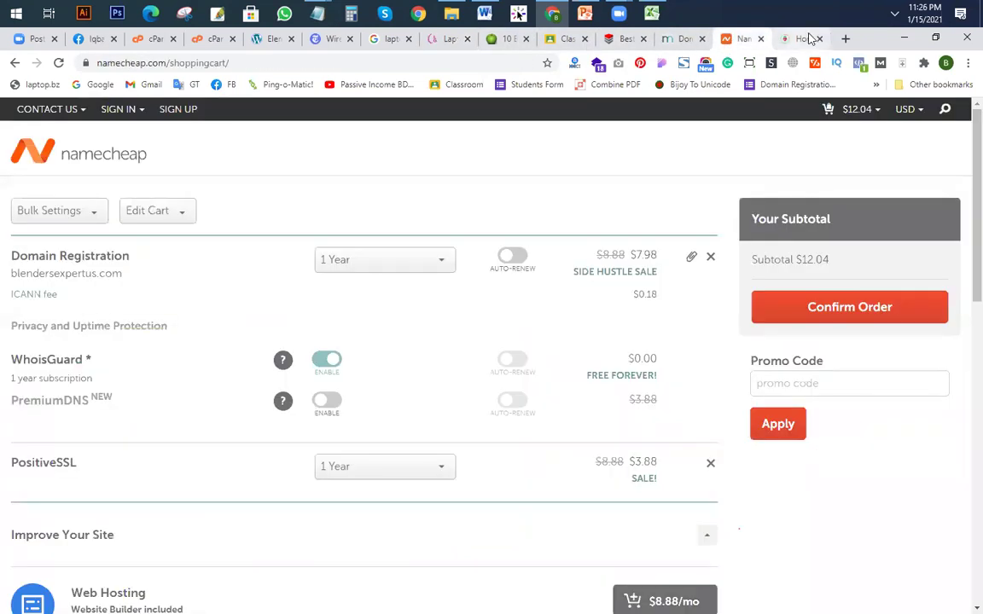
{"action": "left_click", "coordinate": [805, 38]}
{"action": "left_click", "coordinate": [281, 162]}
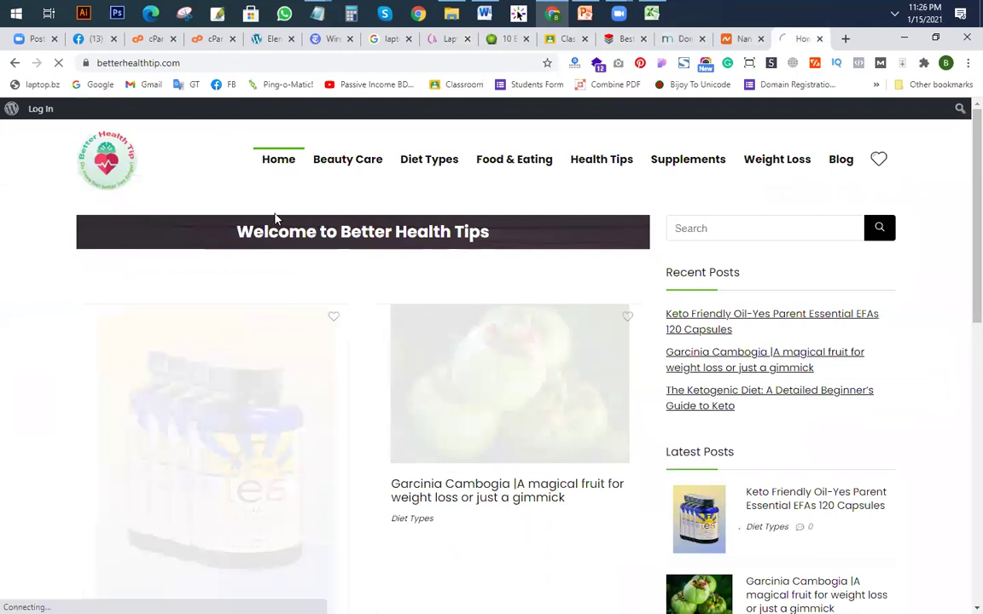
{"action": "scroll", "coordinate": [692, 345], "scroll_direction": "down", "scroll_amount": 6}
{"action": "scroll", "coordinate": [845, 346], "scroll_direction": "down", "scroll_amount": 10}
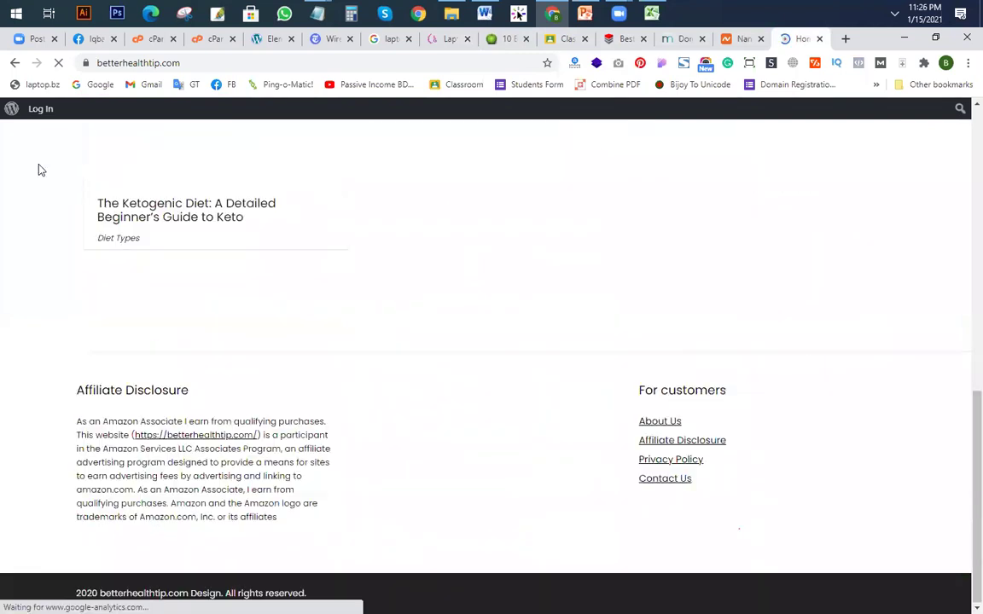
{"action": "scroll", "coordinate": [789, 315], "scroll_direction": "up", "scroll_amount": 10}
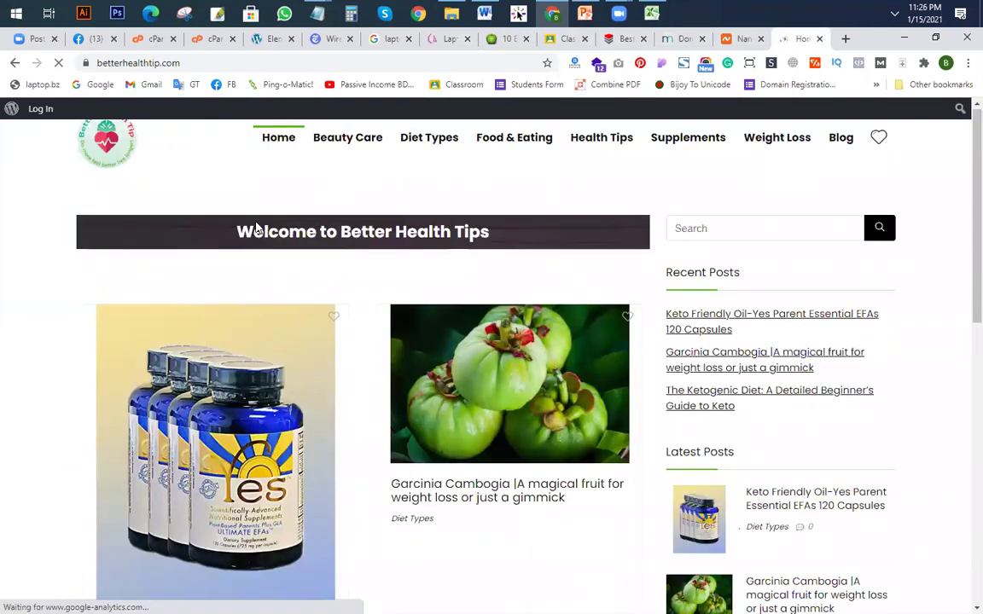
In a new tab, try loading collectorsbode.com, which turns out unreachable
{"action": "left_click", "coordinate": [845, 38]}
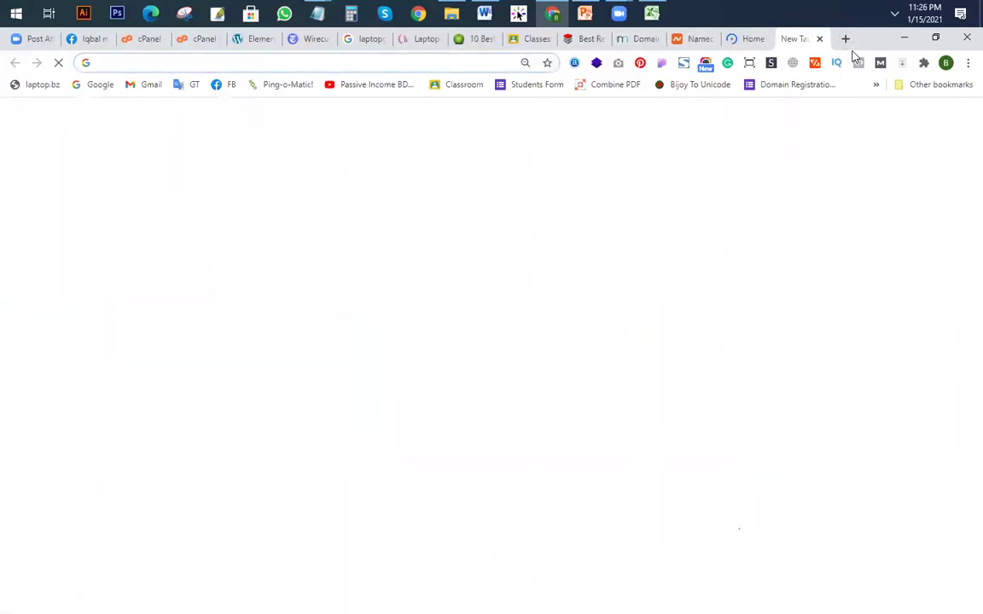
{"action": "type", "text": "m"}
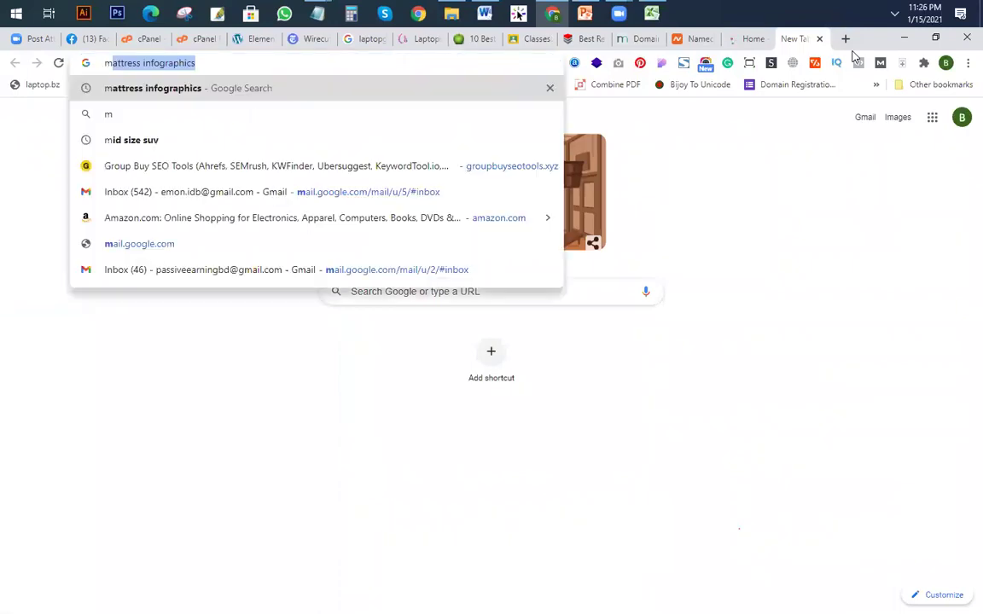
{"action": "key", "text": "BackSpace"}
{"action": "key", "text": "BackSpace"}
{"action": "type", "text": "by"}
{"action": "key", "text": "BackSpace"}
{"action": "type", "text": "uyy"}
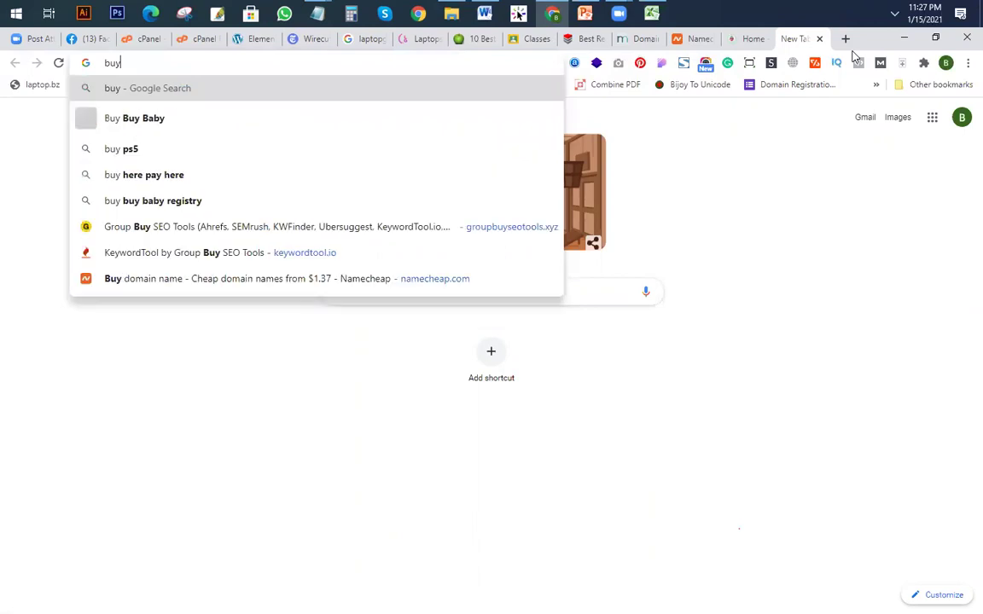
{"action": "key", "text": "BackSpace"}
{"action": "key", "text": "BackSpace"}
{"action": "type", "text": "ybox"}
{"action": "key", "text": "BackSpace"}
{"action": "key", "text": "BackSpace"}
{"action": "key", "text": "BackSpace"}
{"action": "key", "text": "BackSpace"}
{"action": "key", "text": "BackSpace"}
{"action": "key", "text": "BackSpace"}
{"action": "type", "text": "collec"}
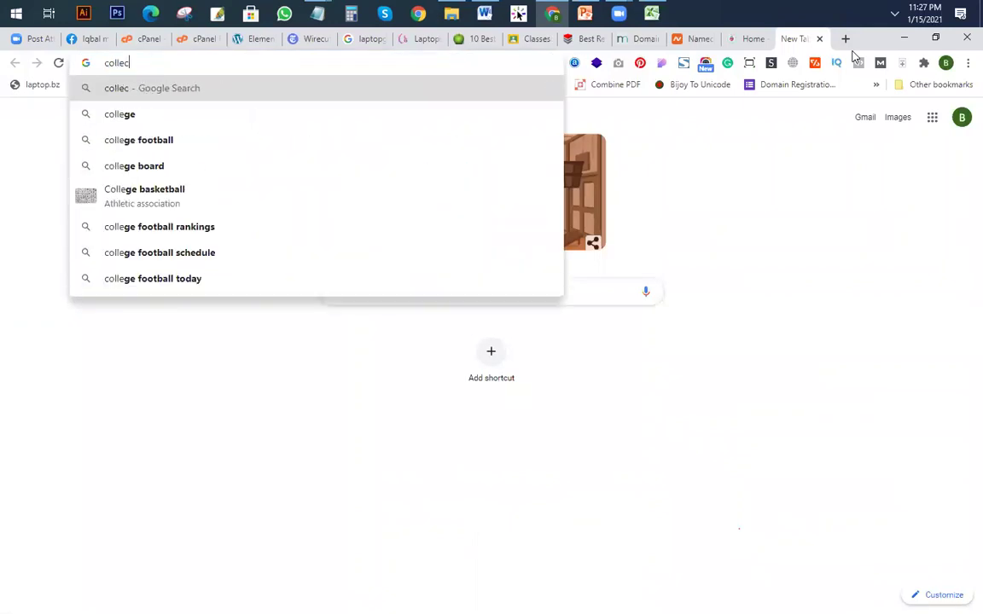
{"action": "type", "text": "tiv"}
{"action": "key", "text": "BackSpace"}
{"action": "key", "text": "BackSpace"}
{"action": "key", "text": "BackSpace"}
{"action": "type", "text": "torsbo"}
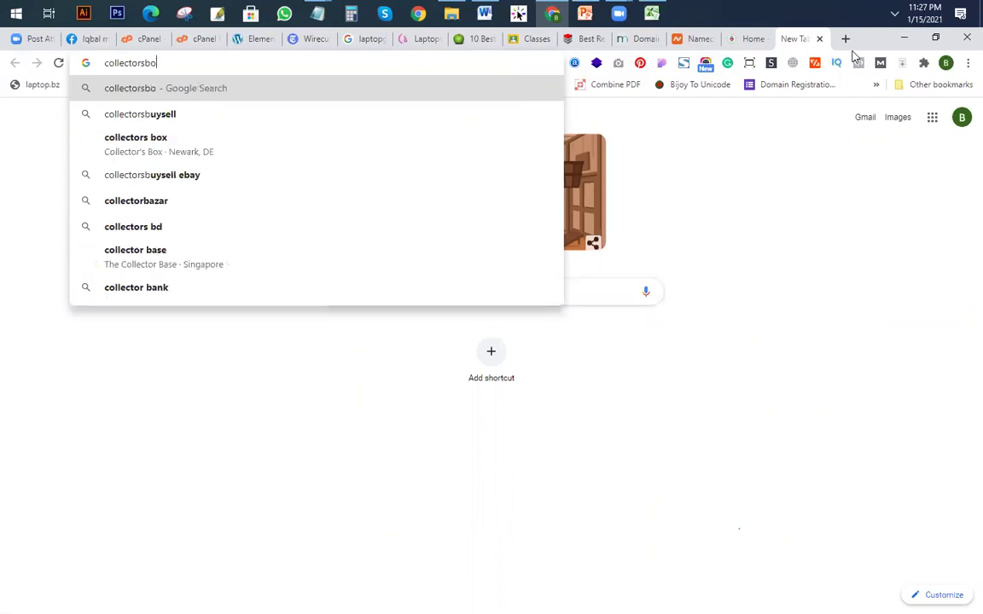
{"action": "type", "text": "de.com"}
{"action": "key", "text": "Return"}
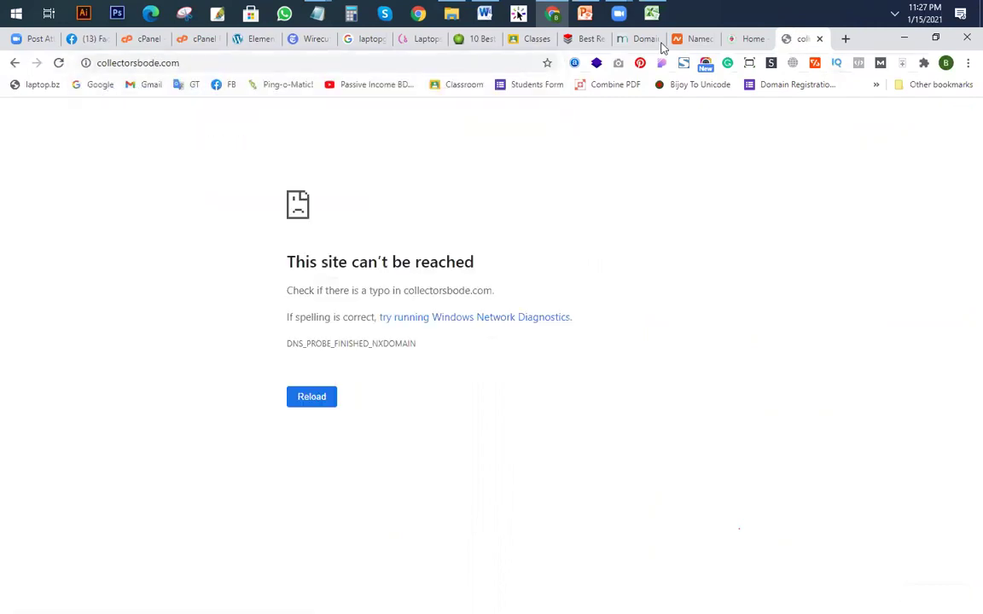
Replace the address with collectorsabode.com and load it
{"action": "left_click", "coordinate": [204, 62]}
{"action": "type", "text": "collectorsabode"}
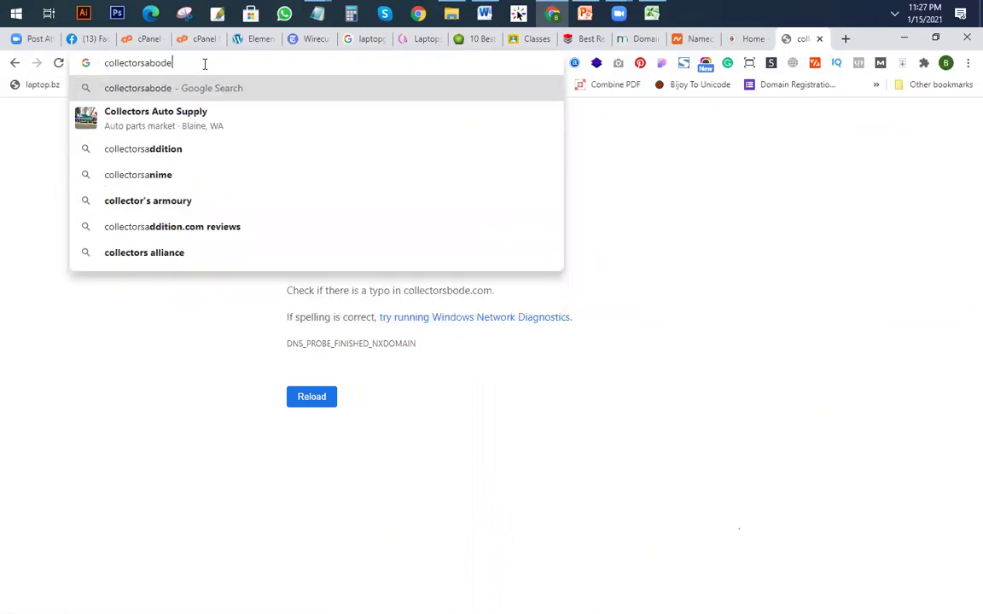
{"action": "type", "text": ".com"}
{"action": "key", "text": "Return"}
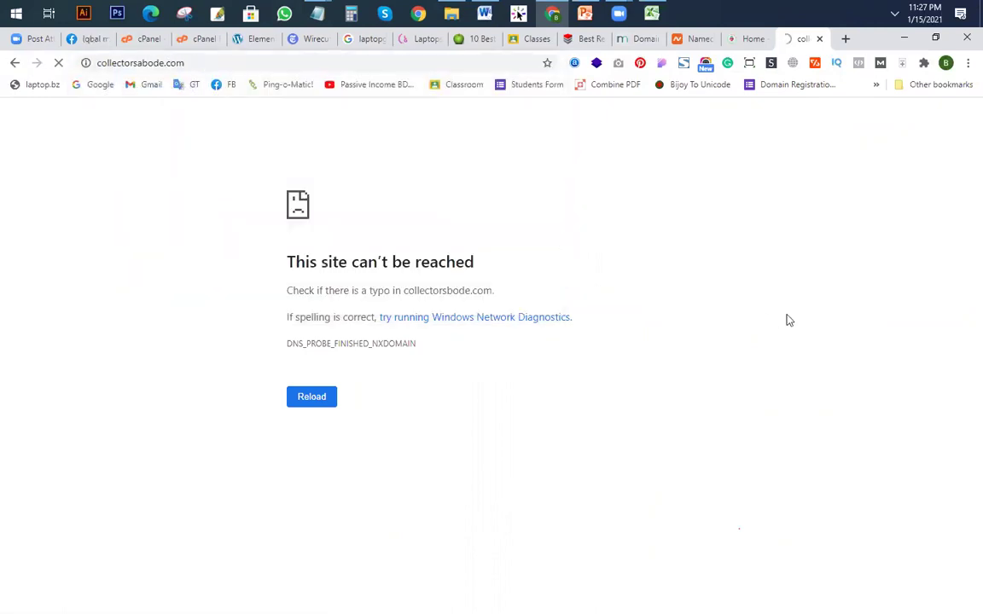
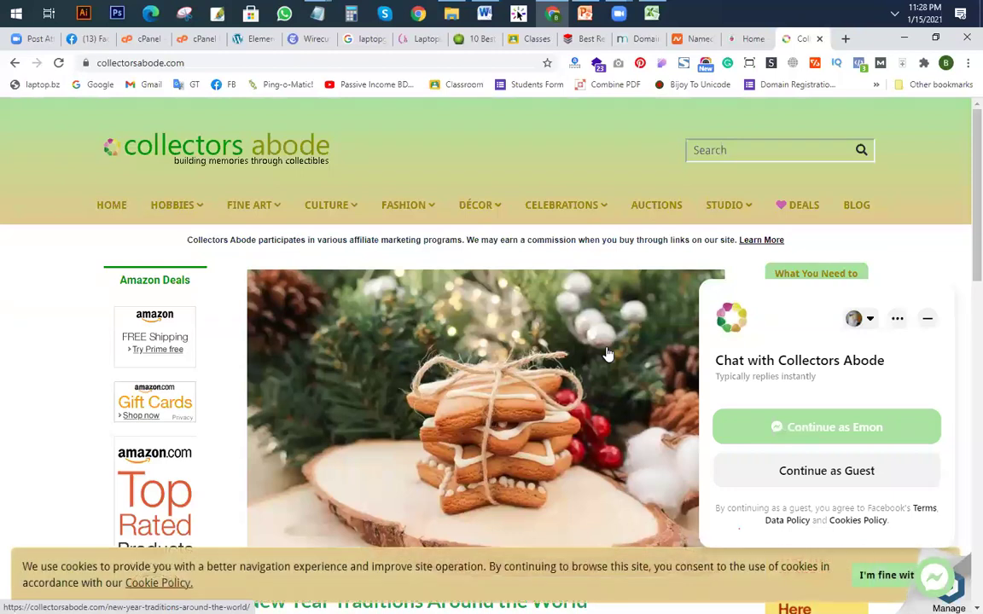
Scroll up and down the Collectors Abode site to review its content
{"action": "scroll", "coordinate": [432, 301], "scroll_direction": "down", "scroll_amount": 3}
{"action": "scroll", "coordinate": [427, 297], "scroll_direction": "up", "scroll_amount": 3}
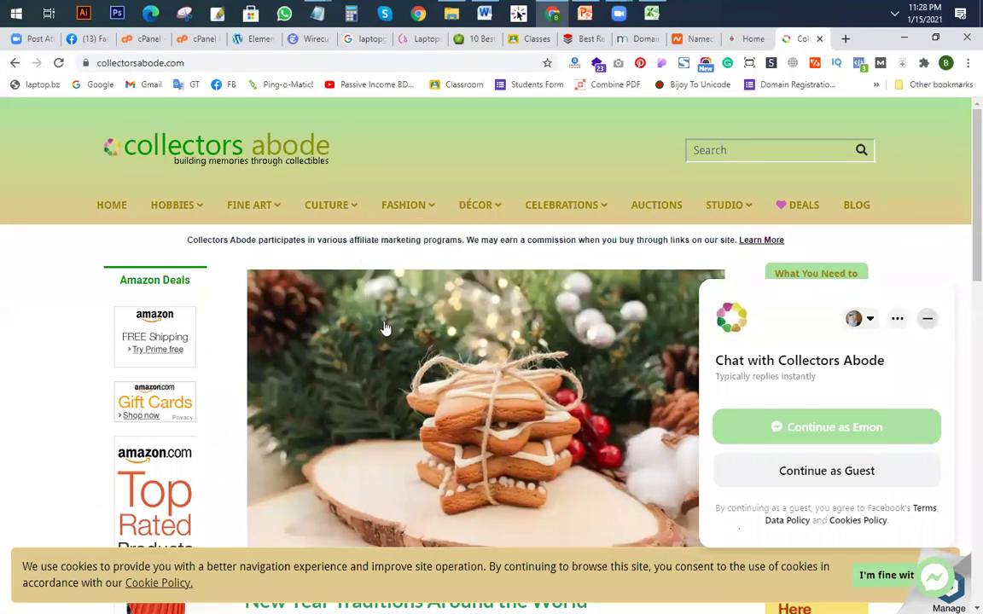
{"action": "scroll", "coordinate": [383, 330], "scroll_direction": "down", "scroll_amount": 5}
{"action": "scroll", "coordinate": [382, 329], "scroll_direction": "up", "scroll_amount": 5}
{"action": "scroll", "coordinate": [372, 335], "scroll_direction": "down", "scroll_amount": 1}
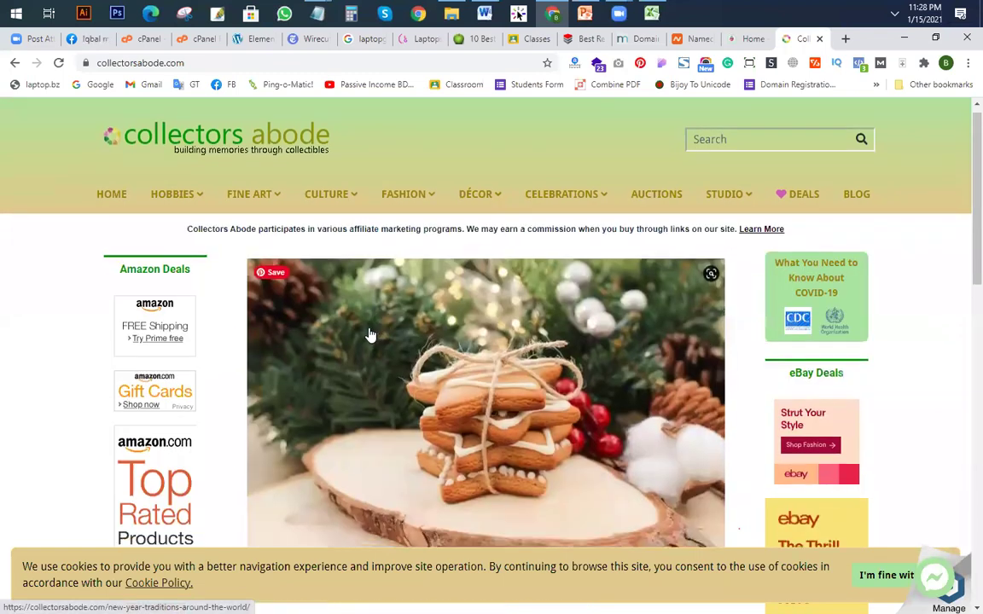
{"action": "scroll", "coordinate": [372, 336], "scroll_direction": "down", "scroll_amount": 5}
{"action": "scroll", "coordinate": [476, 390], "scroll_direction": "up", "scroll_amount": 6}
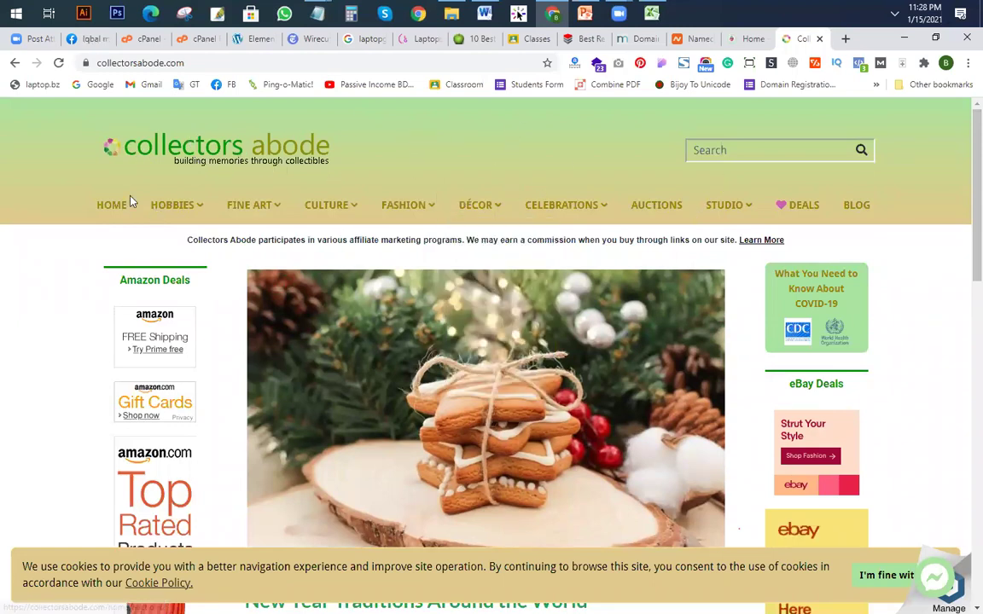
{"action": "scroll", "coordinate": [581, 167], "scroll_direction": "down", "scroll_amount": 3}
{"action": "scroll", "coordinate": [587, 180], "scroll_direction": "down", "scroll_amount": 10}
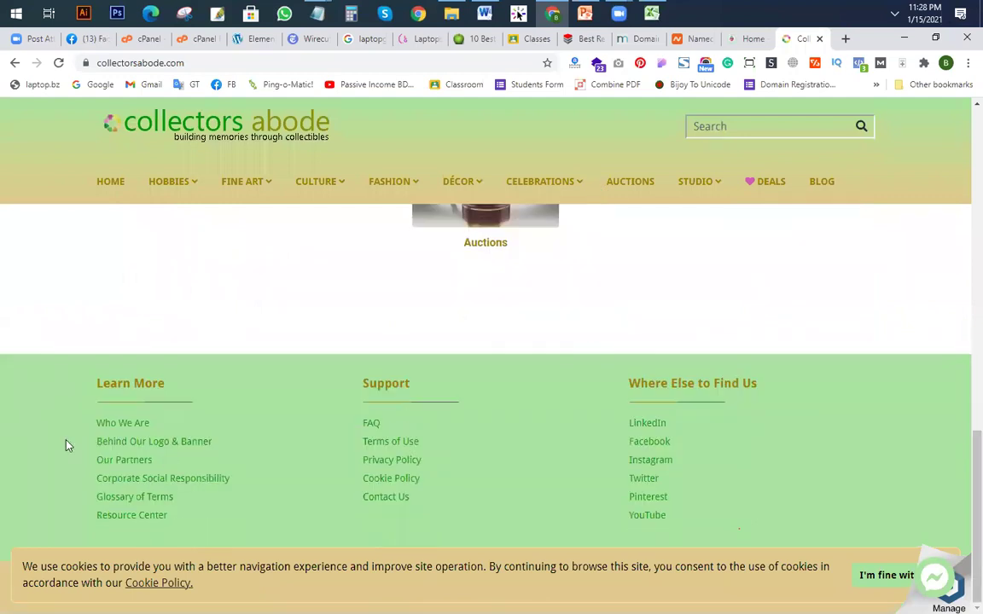
{"action": "scroll", "coordinate": [580, 353], "scroll_direction": "up", "scroll_amount": 10}
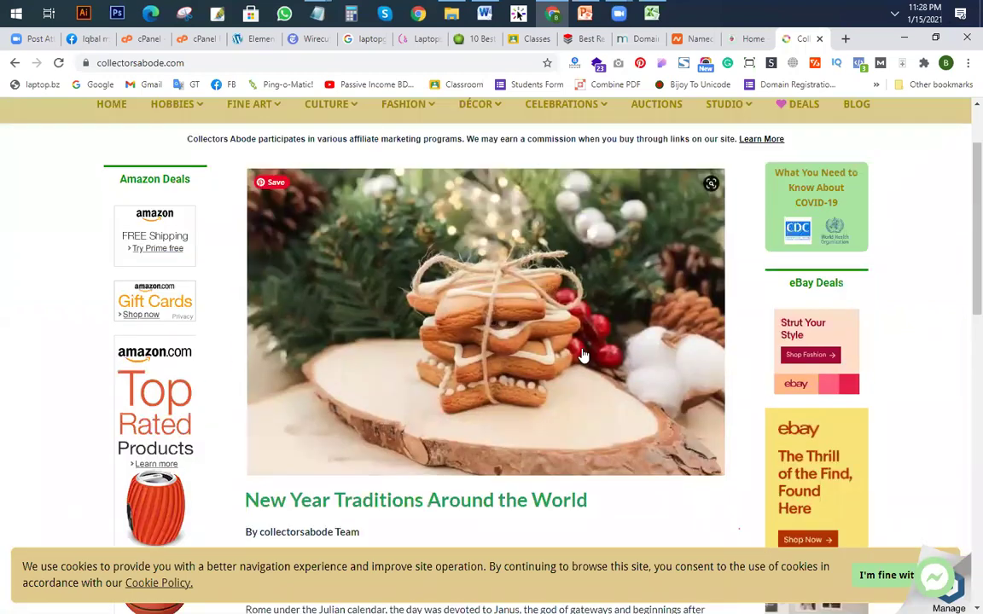
{"action": "scroll", "coordinate": [573, 351], "scroll_direction": "down", "scroll_amount": 4}
{"action": "scroll", "coordinate": [128, 354], "scroll_direction": "down", "scroll_amount": 3}
{"action": "scroll", "coordinate": [862, 375], "scroll_direction": "up", "scroll_amount": 6}
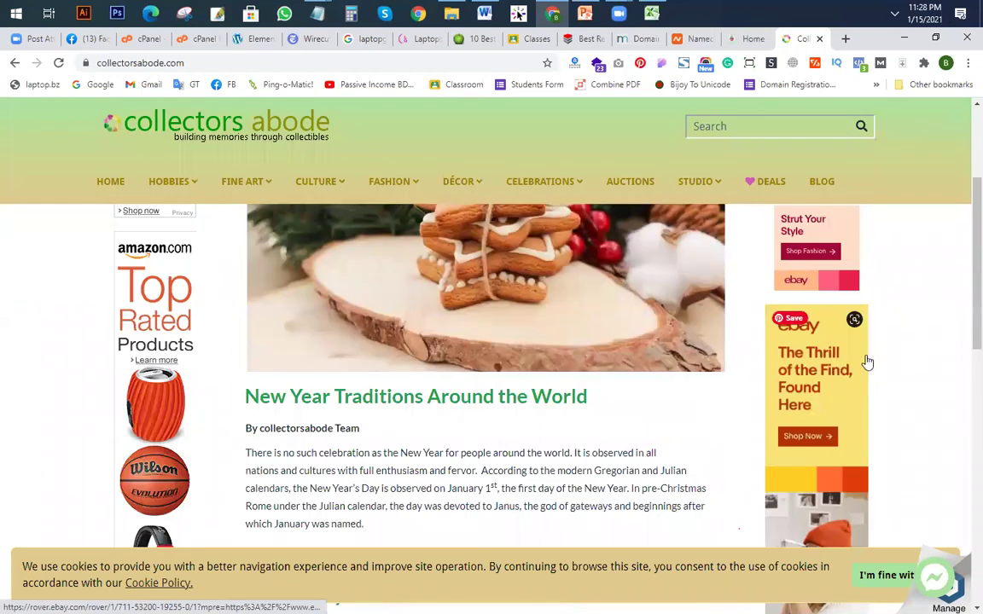
{"action": "scroll", "coordinate": [391, 228], "scroll_direction": "down", "scroll_amount": 2}
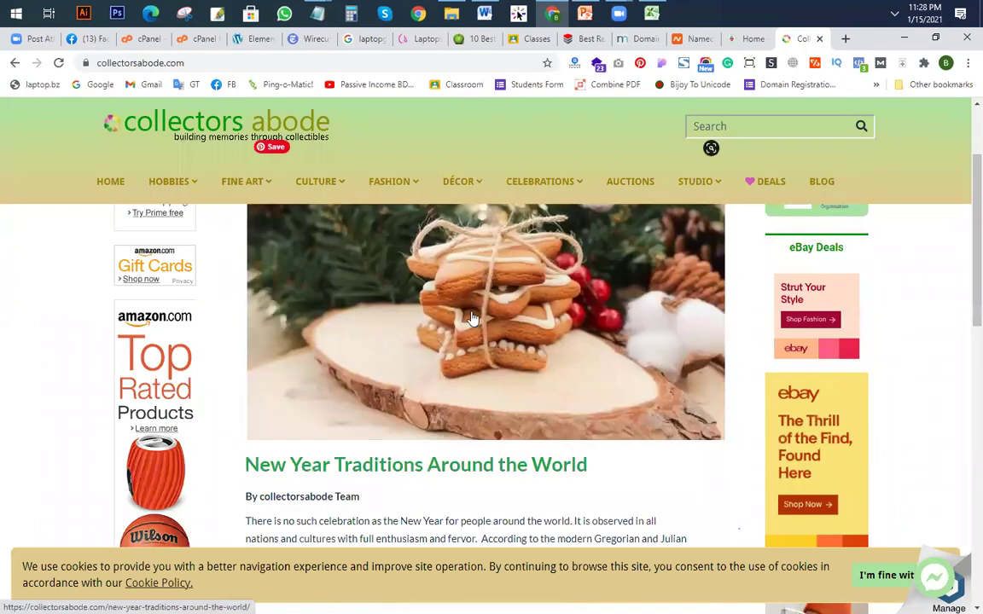
{"action": "scroll", "coordinate": [550, 335], "scroll_direction": "up", "scroll_amount": 2}
{"action": "scroll", "coordinate": [487, 338], "scroll_direction": "down", "scroll_amount": 1}
{"action": "scroll", "coordinate": [512, 337], "scroll_direction": "down", "scroll_amount": 2}
{"action": "scroll", "coordinate": [540, 338], "scroll_direction": "down", "scroll_amount": 2}
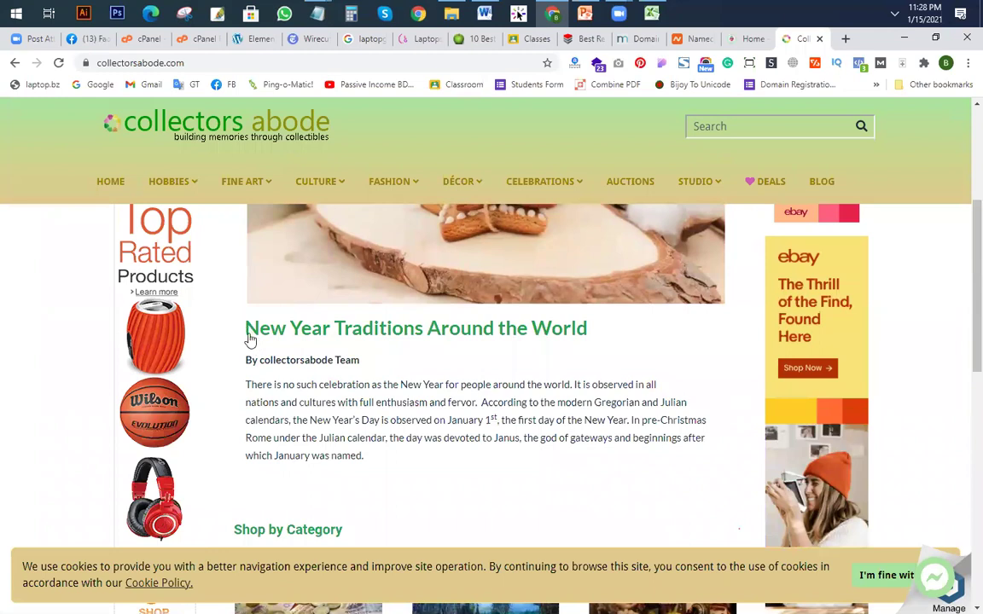
{"action": "scroll", "coordinate": [482, 435], "scroll_direction": "down", "scroll_amount": 3}
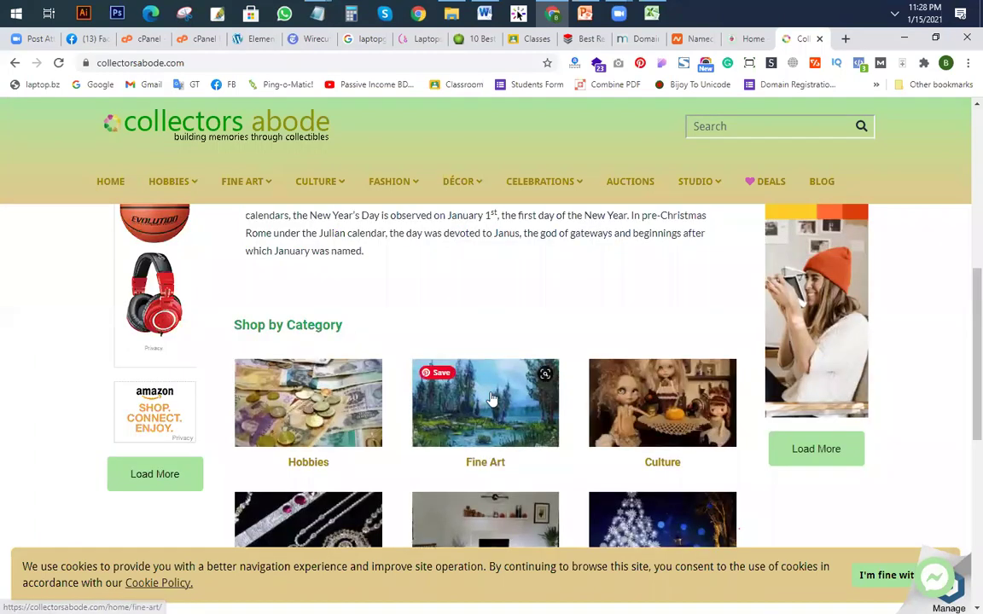
{"action": "scroll", "coordinate": [482, 409], "scroll_direction": "down", "scroll_amount": 2}
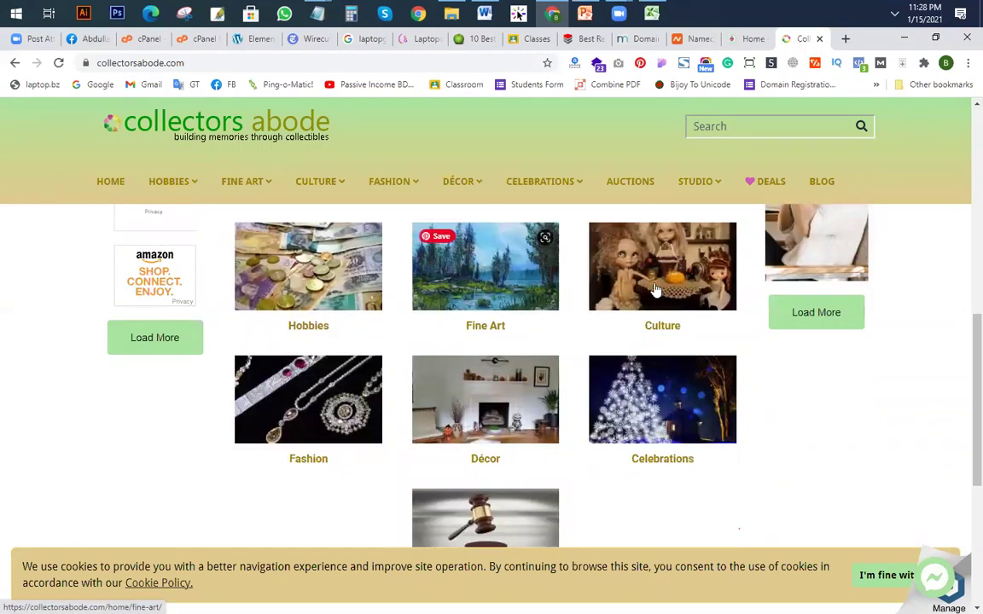
{"action": "scroll", "coordinate": [546, 495], "scroll_direction": "down", "scroll_amount": 3}
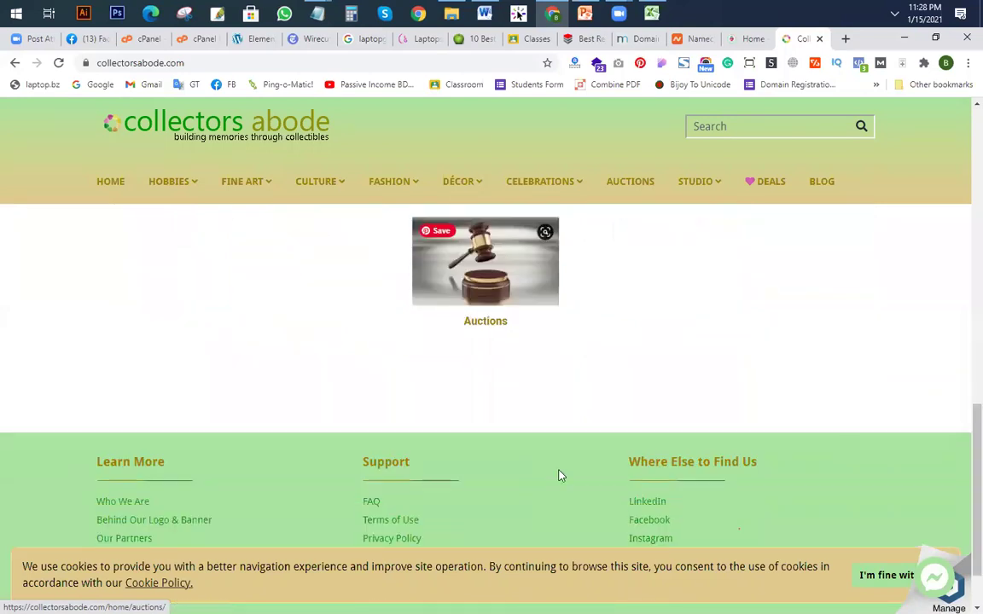
{"action": "scroll", "coordinate": [558, 474], "scroll_direction": "up", "scroll_amount": 15}
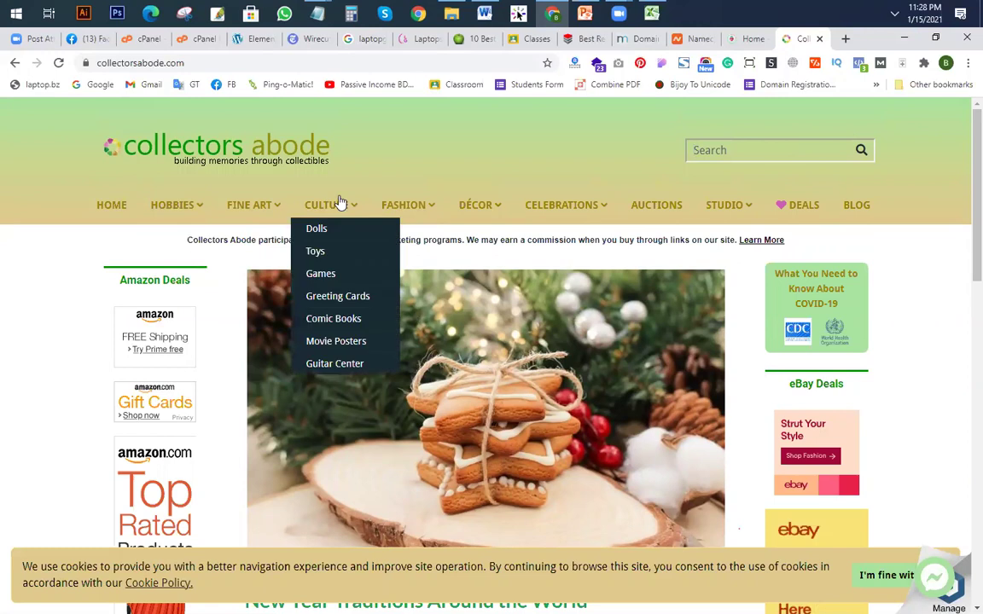
{"action": "scroll", "coordinate": [508, 259], "scroll_direction": "down", "scroll_amount": 2}
{"action": "scroll", "coordinate": [366, 245], "scroll_direction": "up", "scroll_amount": 2}
{"action": "scroll", "coordinate": [313, 292], "scroll_direction": "down", "scroll_amount": 4}
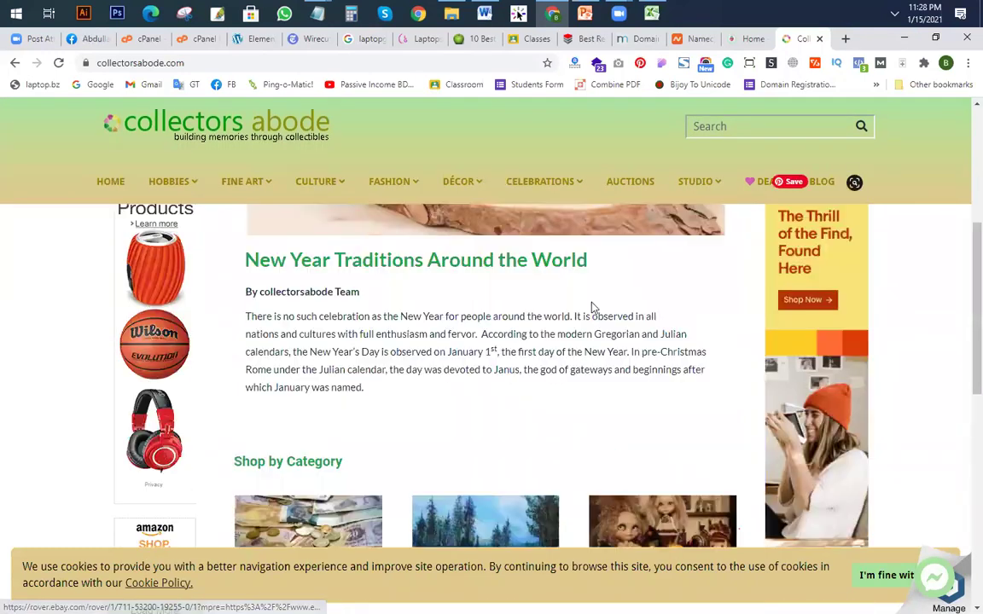
Glance at the Laptops Geek site, return to Collectors Abode, then switch to Better Health Tips
{"action": "left_click", "coordinate": [416, 38]}
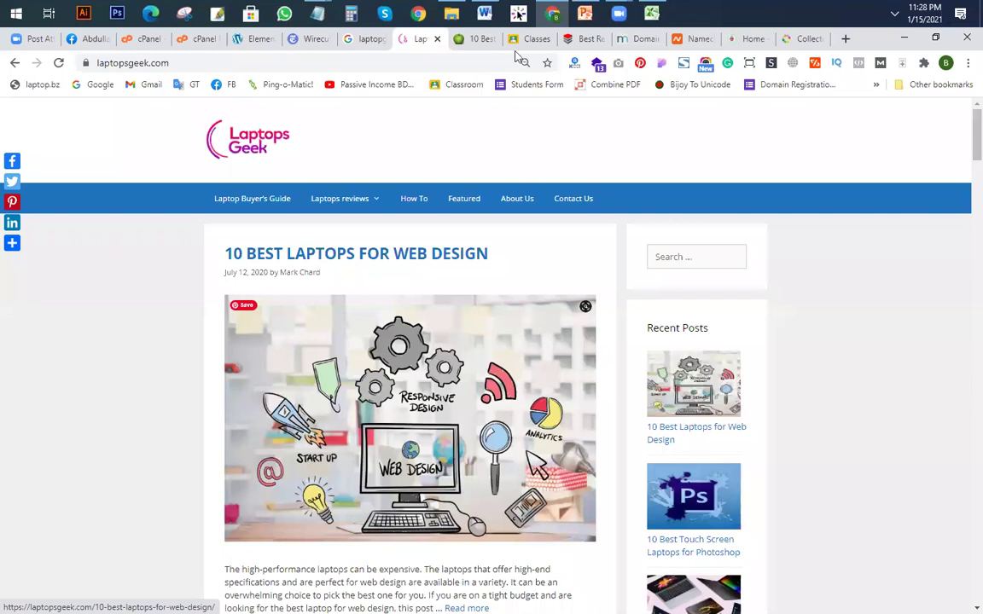
{"action": "left_click", "coordinate": [806, 39]}
{"action": "scroll", "coordinate": [394, 384], "scroll_direction": "up", "scroll_amount": 4}
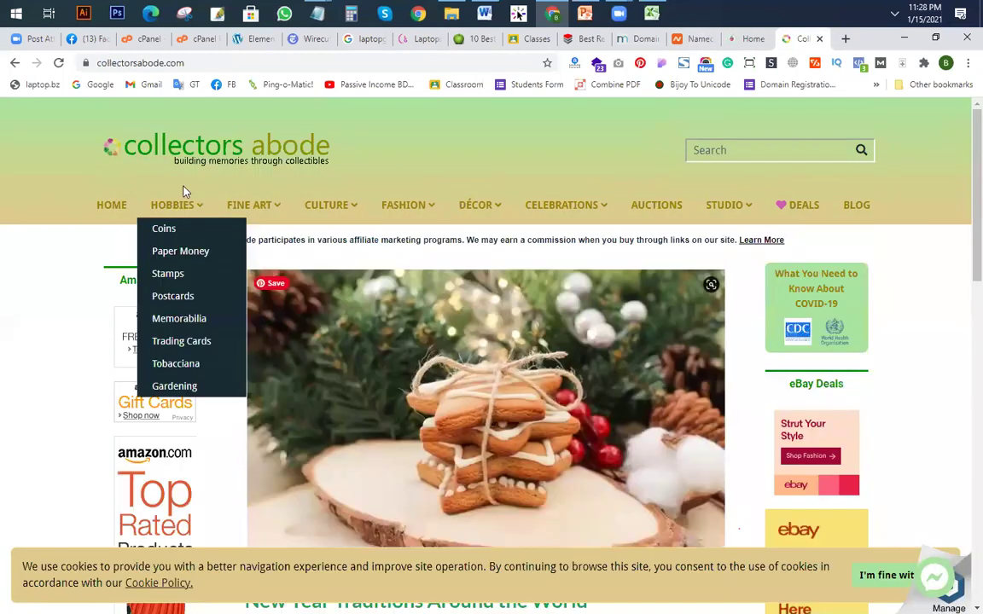
{"action": "mouse_move", "coordinate": [730, 212]}
{"action": "scroll", "coordinate": [256, 274], "scroll_direction": "down", "scroll_amount": 10}
{"action": "scroll", "coordinate": [435, 335], "scroll_direction": "up", "scroll_amount": 5}
{"action": "scroll", "coordinate": [453, 332], "scroll_direction": "up", "scroll_amount": 5}
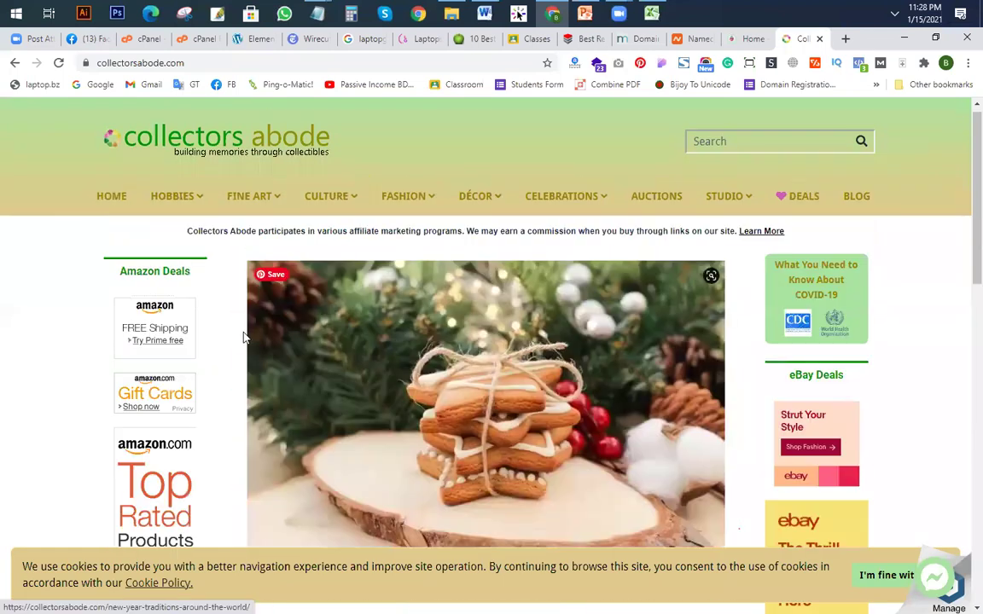
{"action": "scroll", "coordinate": [245, 335], "scroll_direction": "down", "scroll_amount": 5}
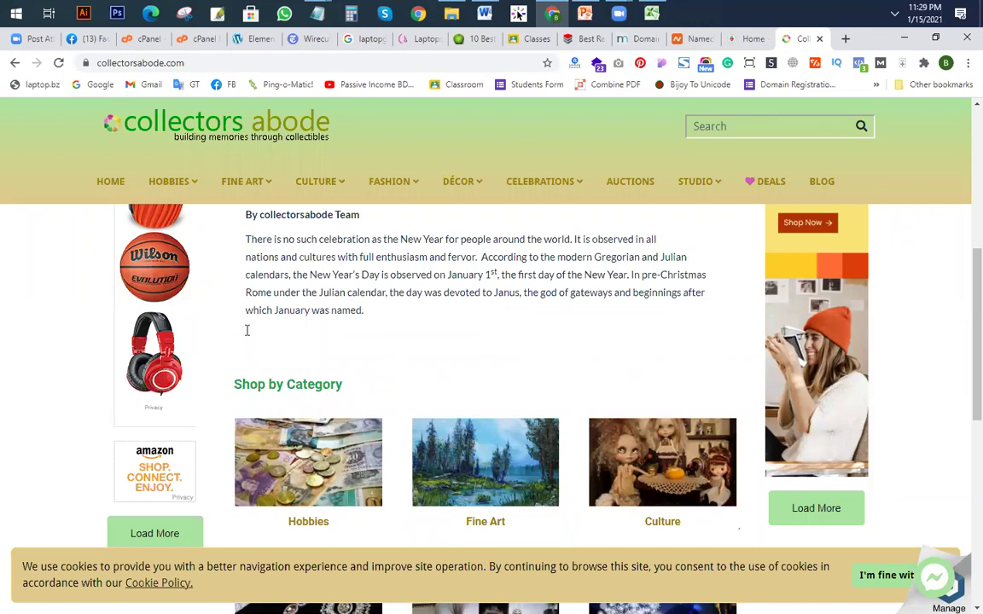
{"action": "scroll", "coordinate": [246, 330], "scroll_direction": "up", "scroll_amount": 6}
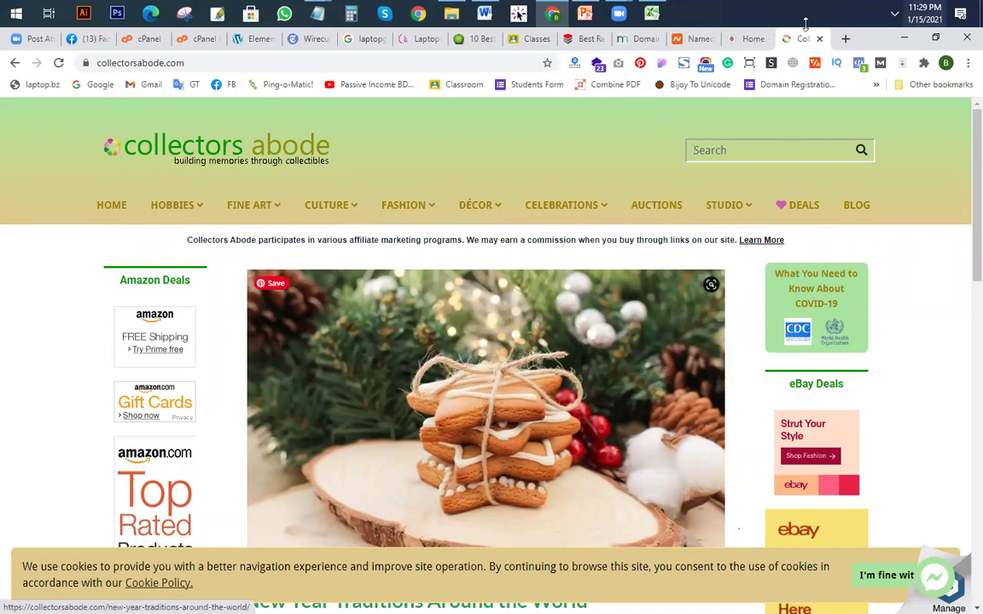
{"action": "key", "text": "ctrl+shift+Tab"}
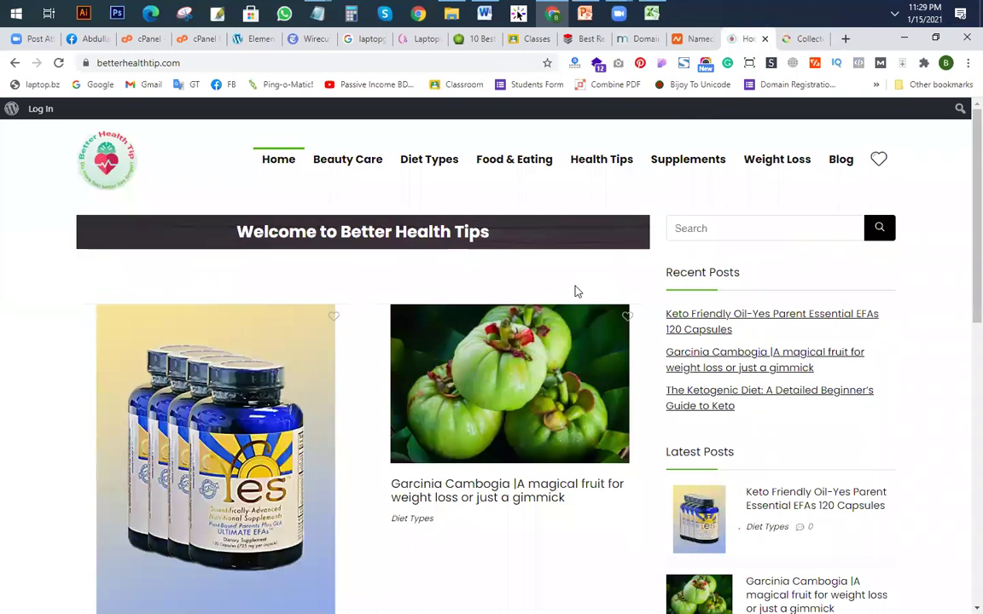
Flip between the Collectors Abode and Better Health Tips tabs, scrolling the Better Health Tips page
{"action": "key", "text": "ctrl+Tab"}
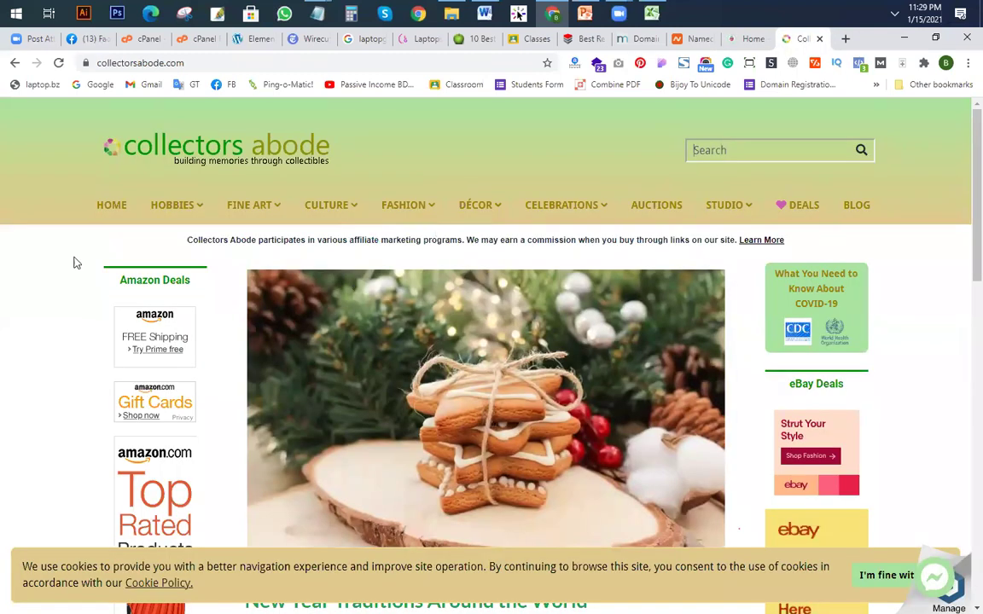
{"action": "left_click", "coordinate": [754, 42]}
{"action": "key", "text": "ctrl+Tab"}
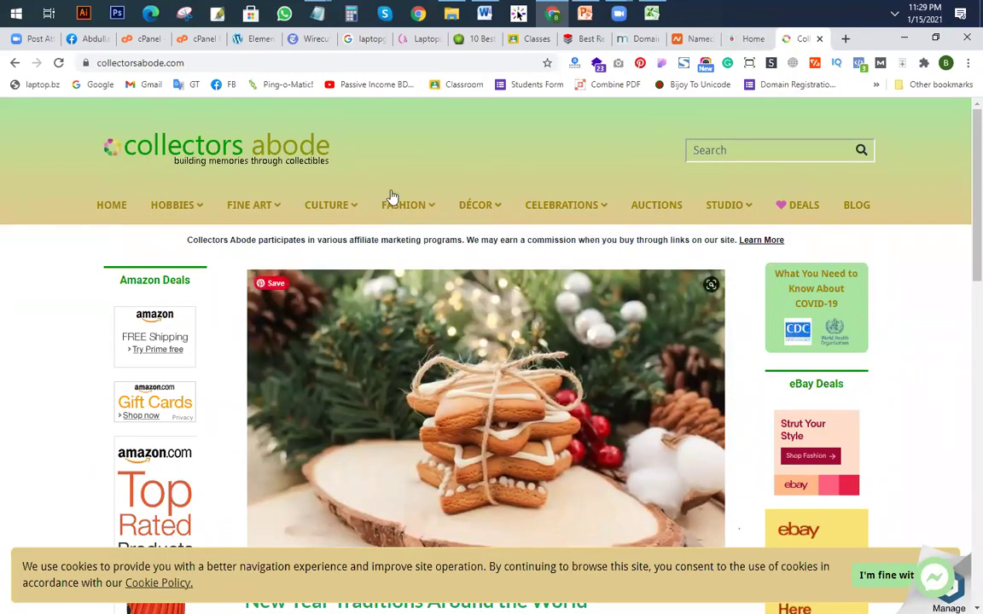
{"action": "left_click", "coordinate": [750, 38]}
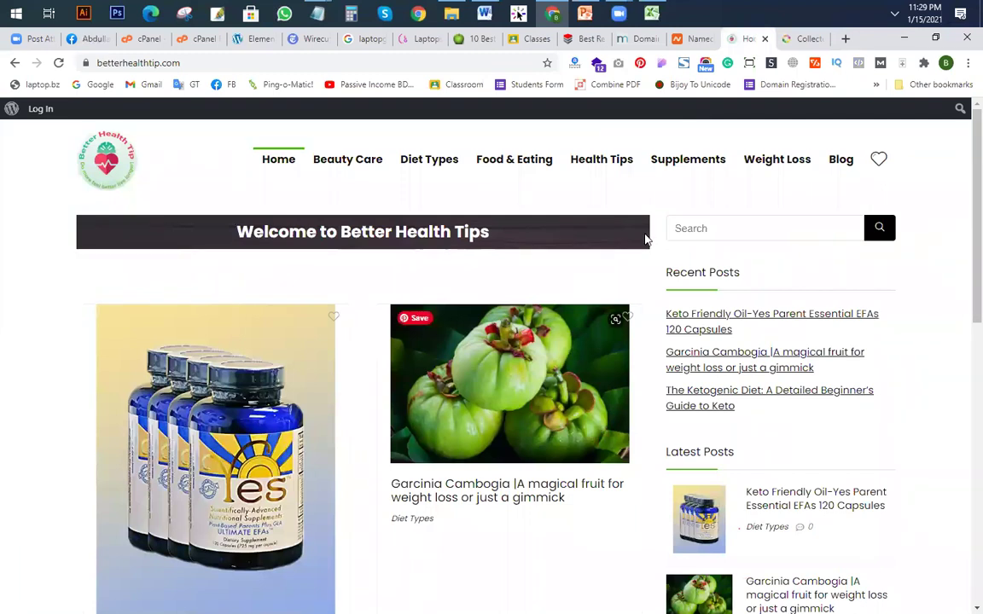
{"action": "scroll", "coordinate": [560, 332], "scroll_direction": "down", "scroll_amount": 3}
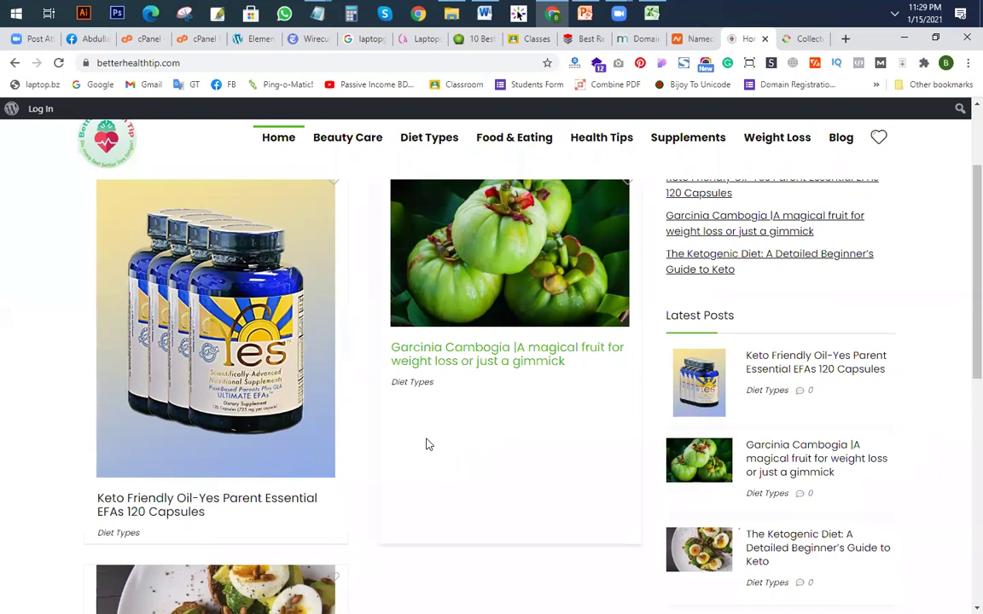
{"action": "scroll", "coordinate": [426, 443], "scroll_direction": "down", "scroll_amount": 3}
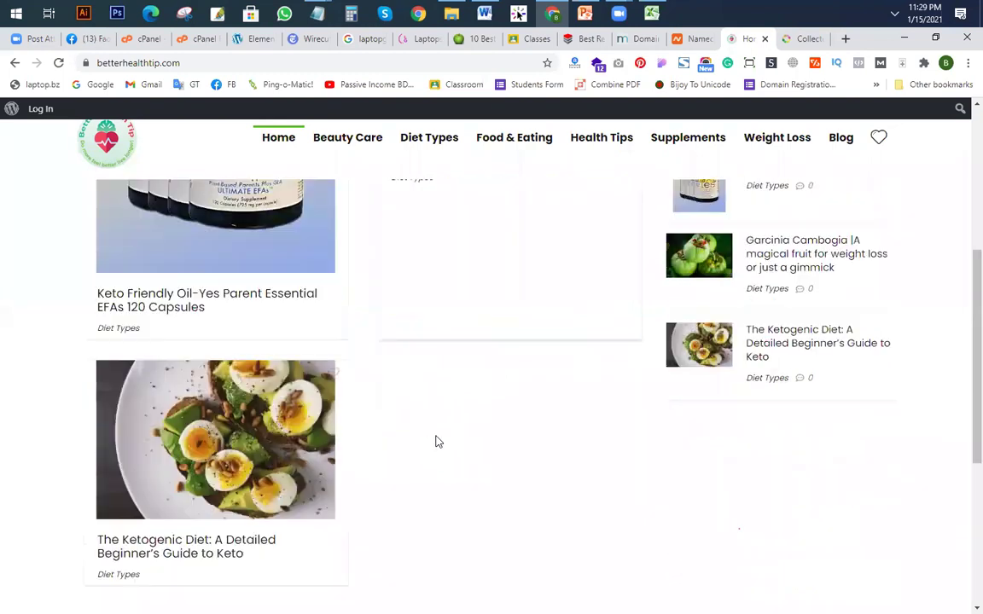
{"action": "scroll", "coordinate": [434, 441], "scroll_direction": "up", "scroll_amount": 5}
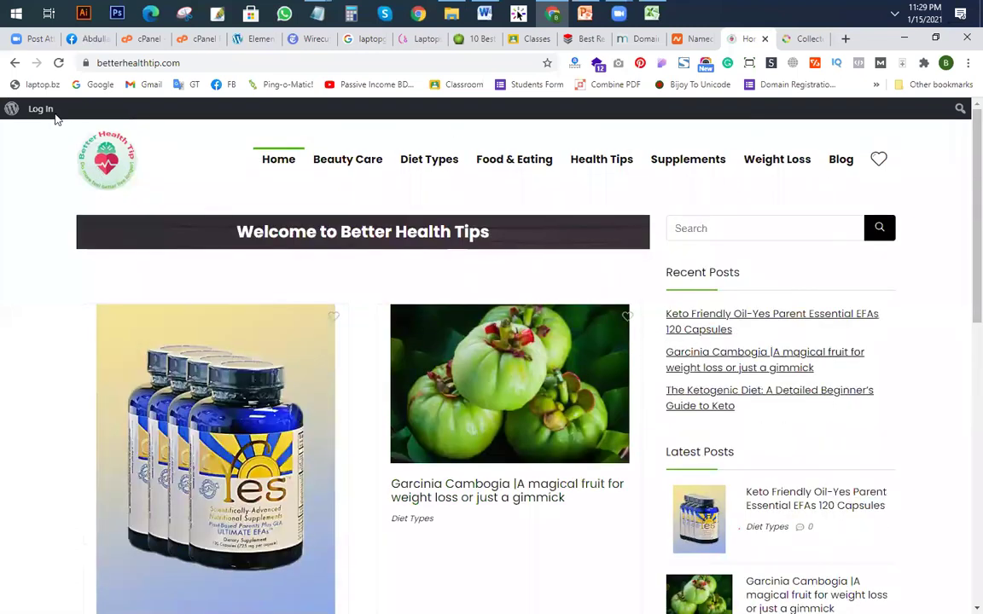
Check the Namecheap cart and the Laptops Geek web design laptops post, then minimise Chrome
{"action": "left_click", "coordinate": [691, 38]}
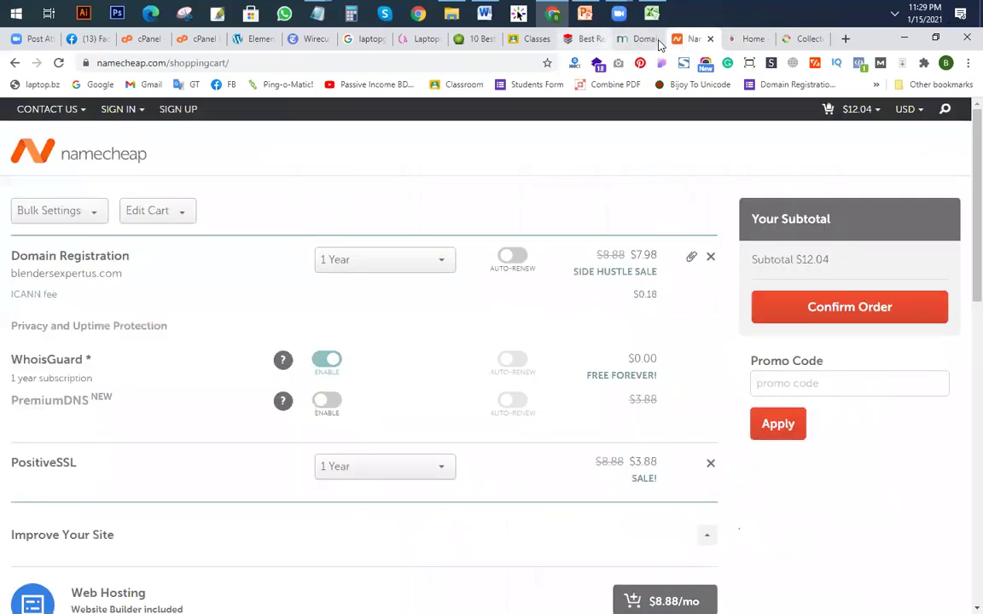
{"action": "left_click", "coordinate": [747, 38]}
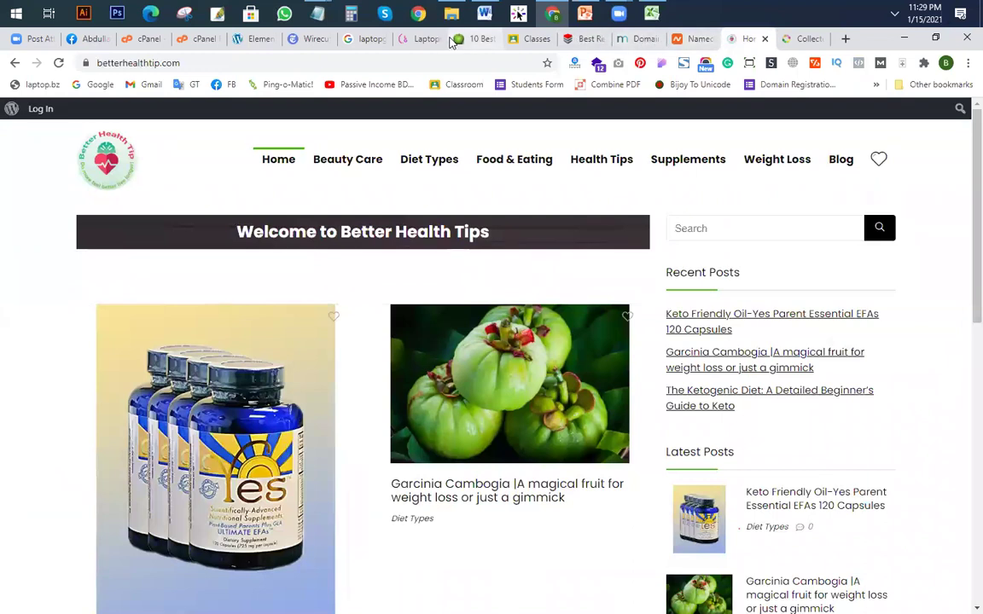
{"action": "left_click", "coordinate": [417, 39]}
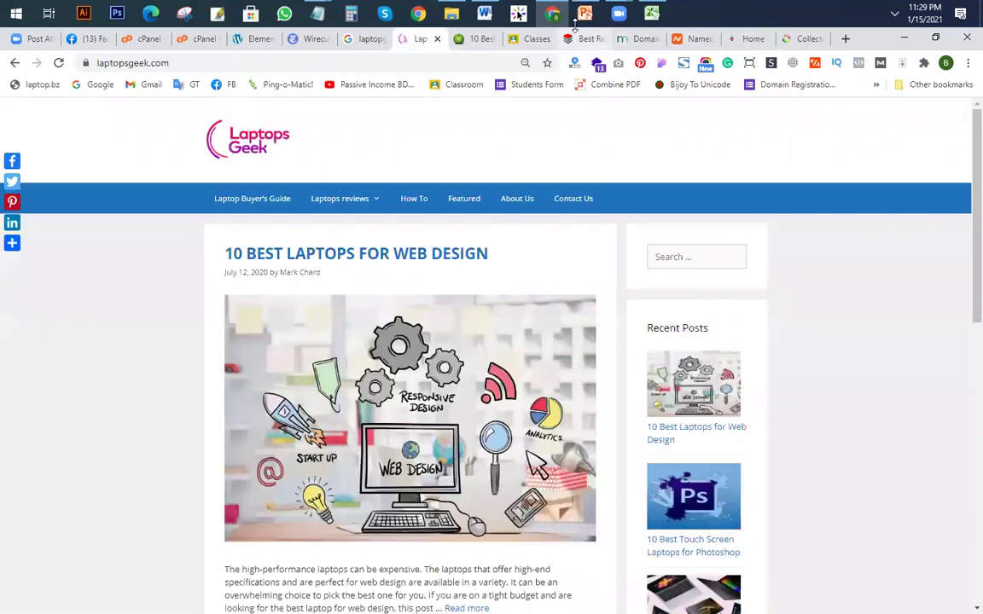
{"action": "left_click", "coordinate": [552, 13]}
{"action": "left_click_drag", "start_coordinate": [93, 321], "coordinate": [161, 322]}
{"action": "scroll", "coordinate": [170, 333], "scroll_direction": "up", "scroll_amount": 1}
Start item '06. Page: Home/About US/Contact US/' below line 05
{"action": "left_click", "coordinate": [355, 439]}
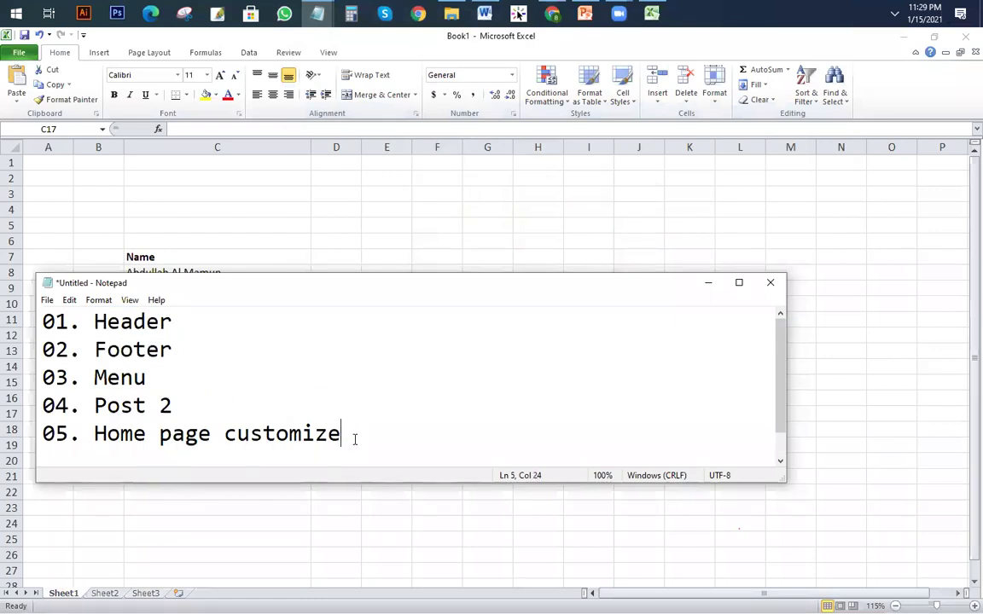
{"action": "key", "text": "Return"}
{"action": "type", "text": "04"}
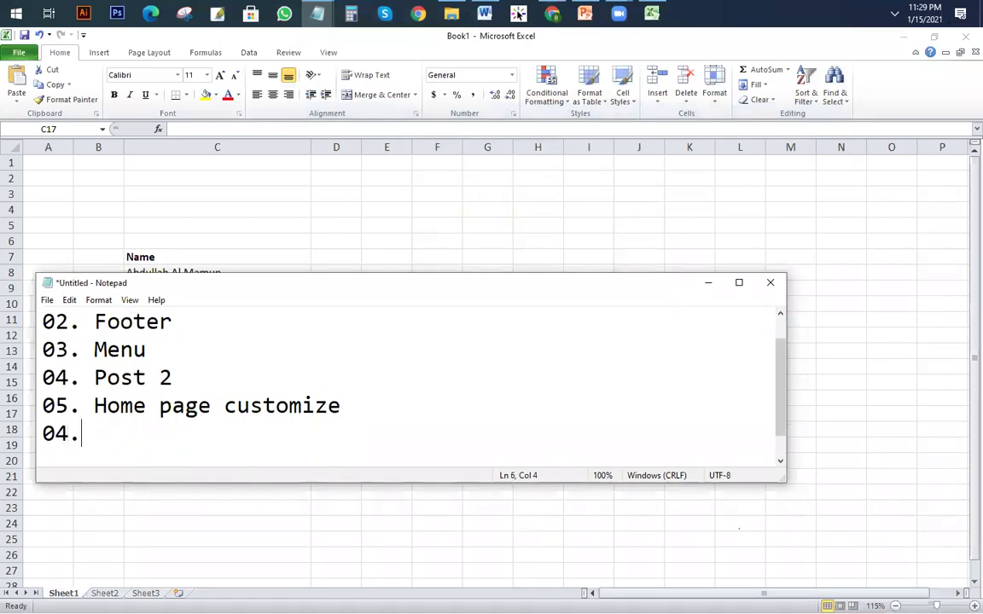
{"action": "key", "text": "BackSpace"}
{"action": "type", "text": "6. Page: A"}
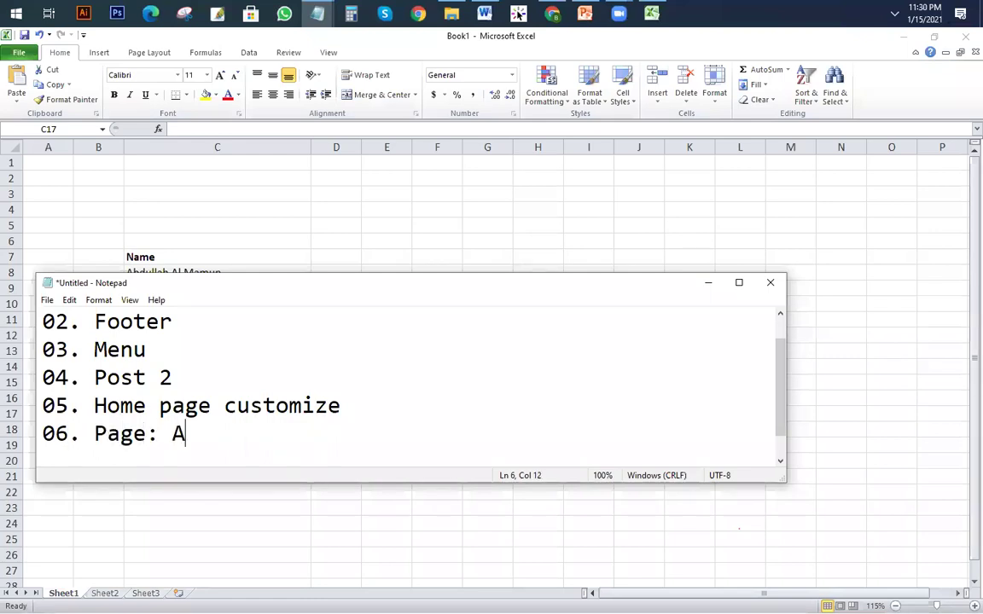
{"action": "type", "text": "bout US/Contact us"}
{"action": "key", "text": "BackSpace"}
{"action": "key", "text": "BackSpace"}
{"action": "type", "text": "US/"}
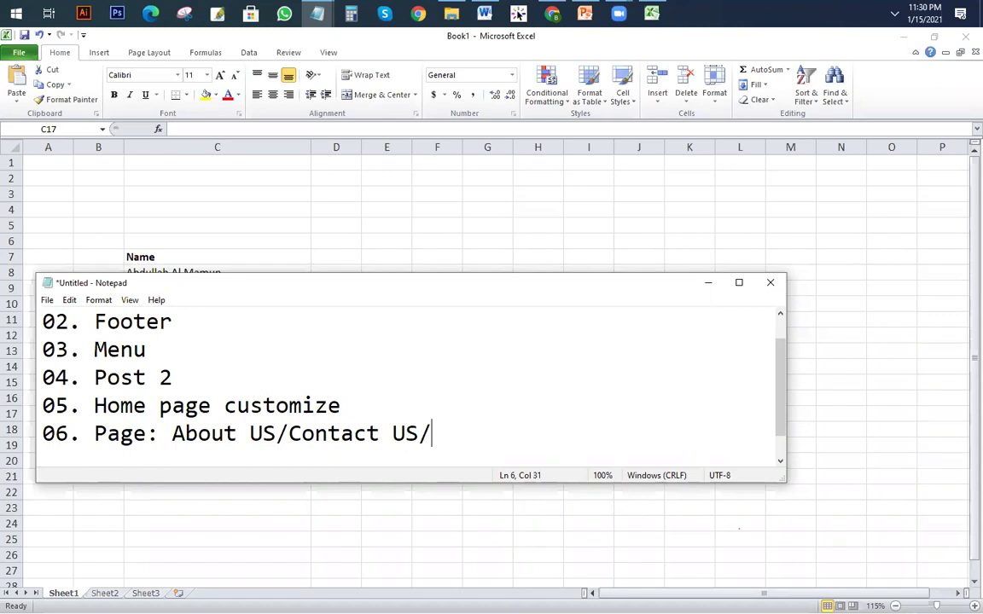
{"action": "left_click", "coordinate": [171, 433]}
{"action": "type", "text": "Home/"}
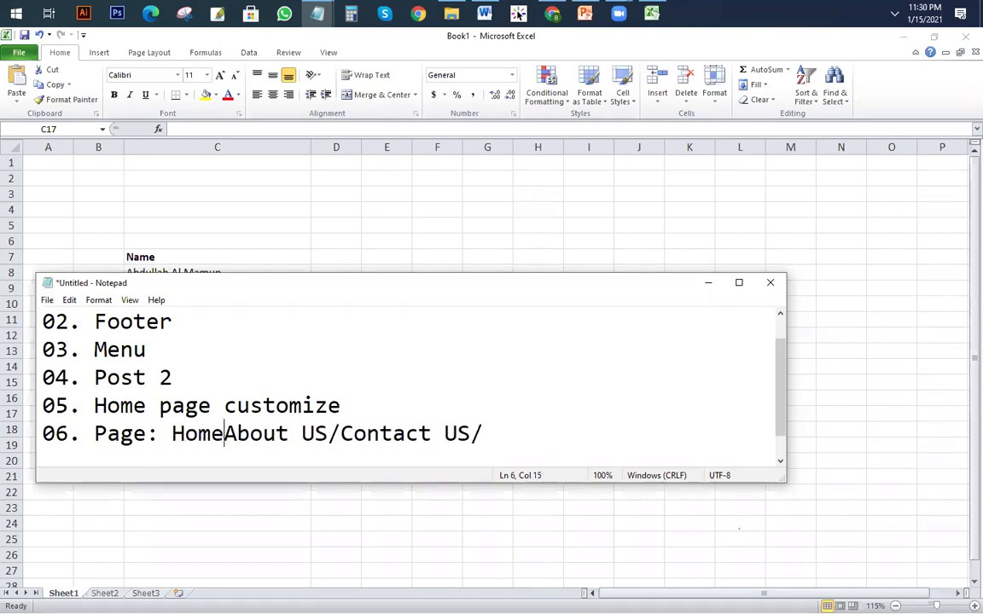
Append Blog/Privacy Policy/Affiliate Disclosure to the page list, fixing typos
{"action": "left_click", "coordinate": [530, 443]}
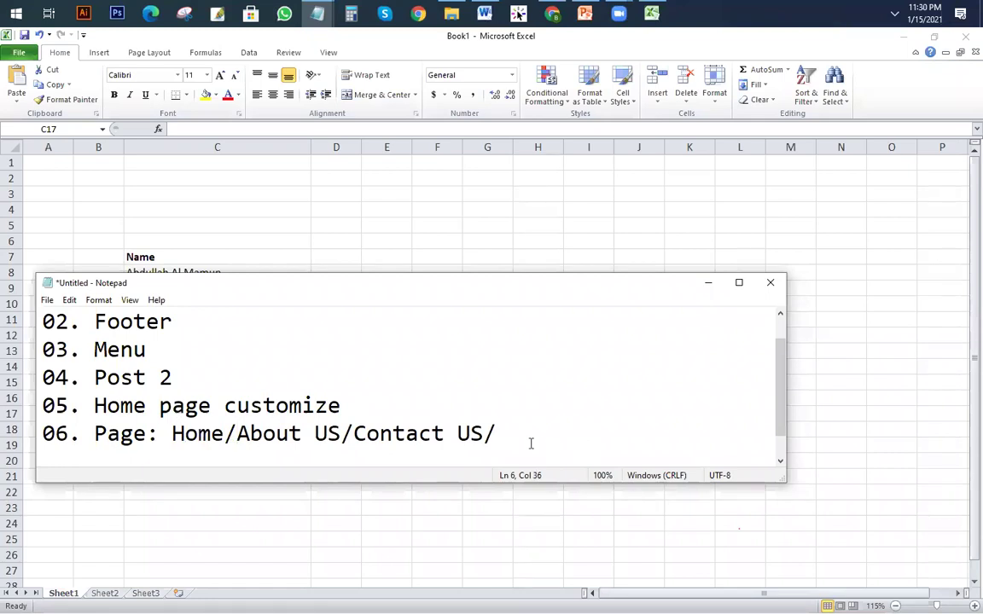
{"action": "type", "text": "Blog/Privacy Policy/"}
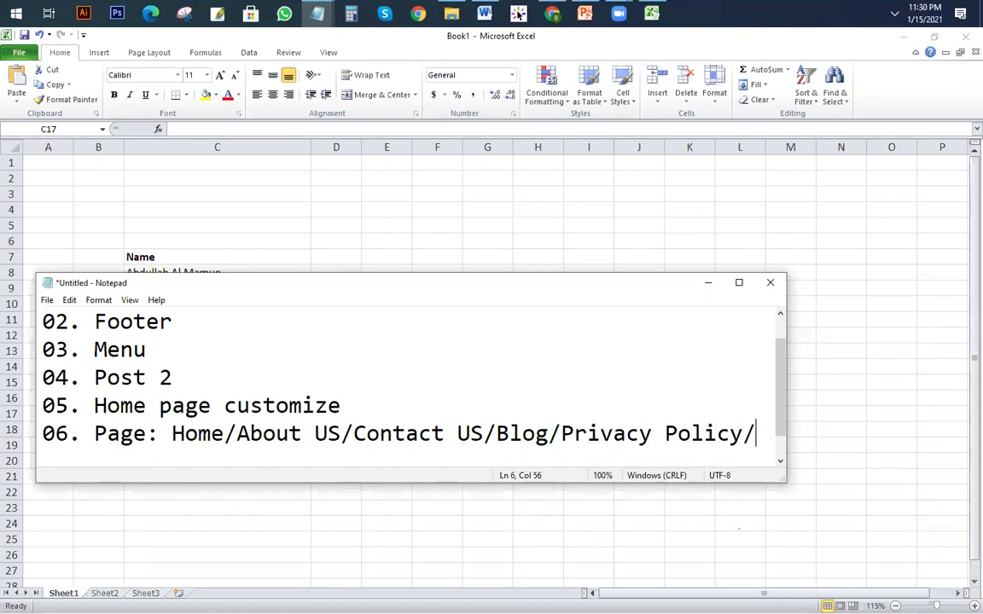
{"action": "type", "text": "Terms of"}
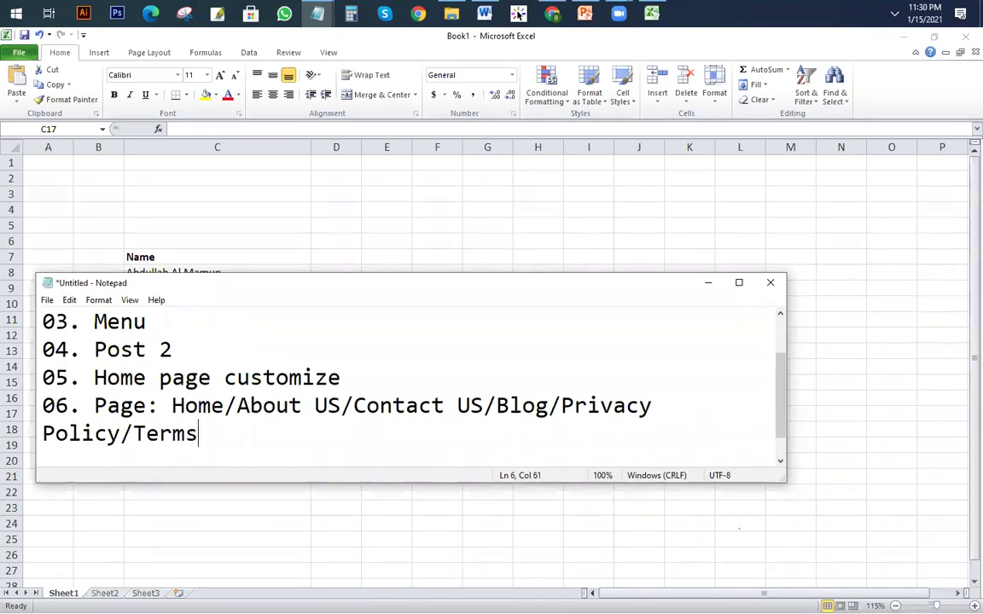
{"action": "key", "text": "BackSpace"}
{"action": "key", "text": "BackSpace"}
{"action": "key", "text": "BackSpace"}
{"action": "key", "text": "BackSpace"}
{"action": "key", "text": "BackSpace"}
{"action": "key", "text": "BackSpace"}
{"action": "key", "text": "BackSpace"}
{"action": "key", "text": "BackSpace"}
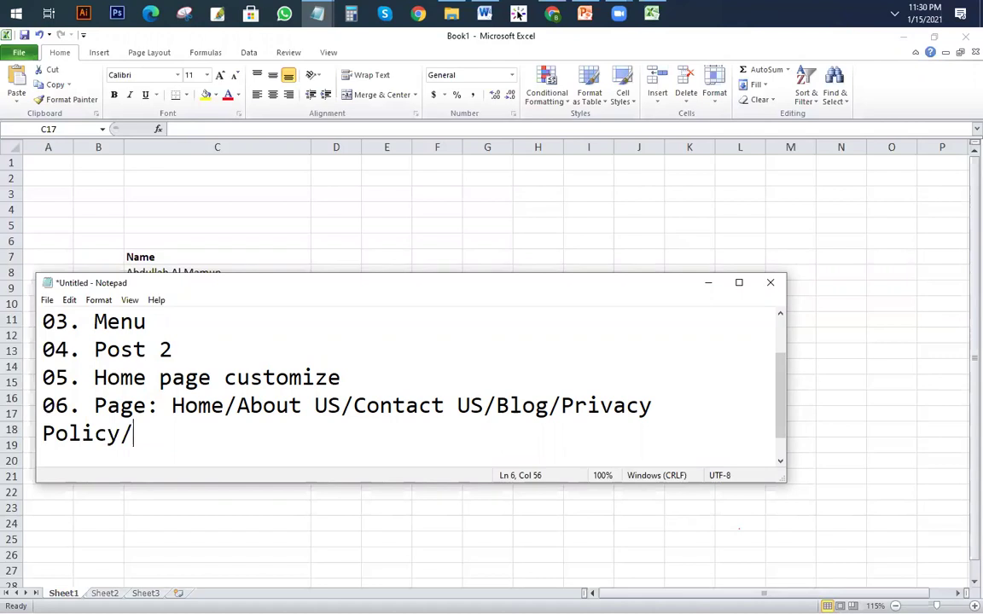
{"action": "type", "text": "Affiliate Discli"}
{"action": "key", "text": "BackSpace"}
{"action": "type", "text": "aimer"}
{"action": "key", "text": "BackSpace"}
{"action": "key", "text": "BackSpace"}
{"action": "key", "text": "BackSpace"}
{"action": "key", "text": "BackSpace"}
{"action": "key", "text": "BackSpace"}
{"action": "key", "text": "BackSpace"}
{"action": "key", "text": "BackSpace"}
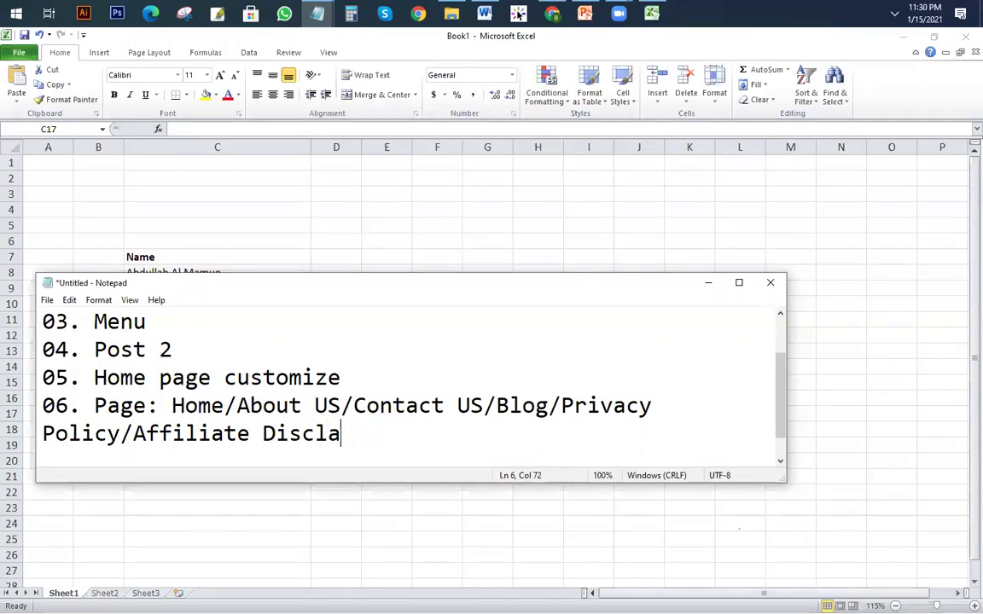
{"action": "type", "text": "clou"}
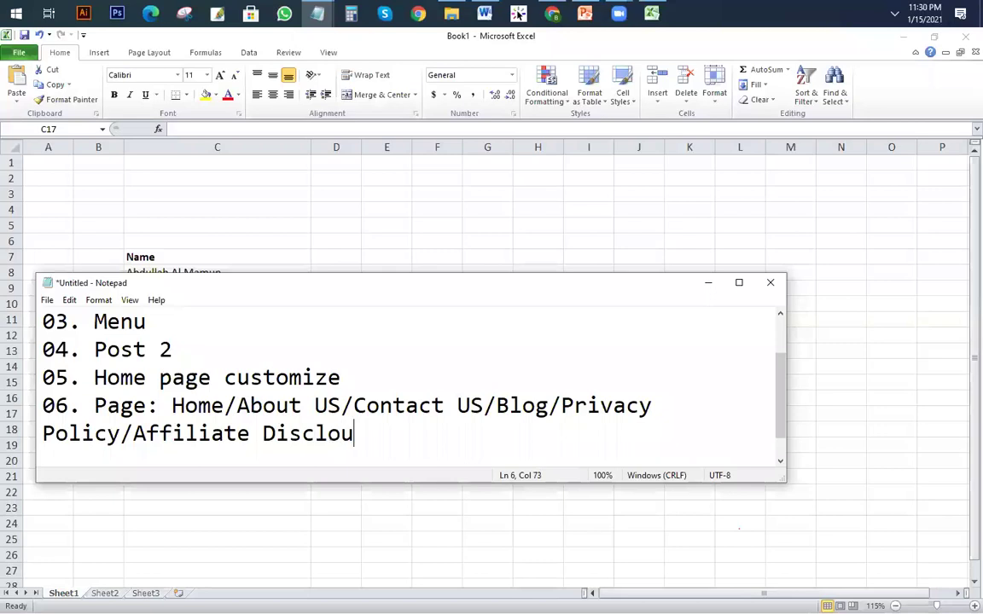
{"action": "key", "text": "BackSpace"}
{"action": "type", "text": "sure/"}
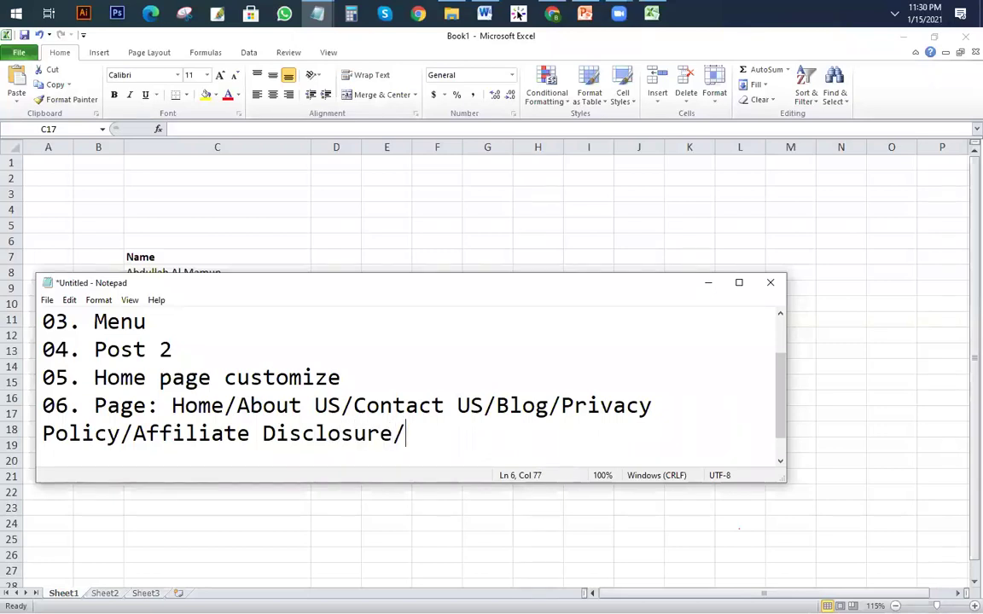
{"action": "key", "text": "BackSpace"}
Move the page names onto their own line under '06. Page:' and add blank lines below
{"action": "left_click", "coordinate": [172, 406]}
{"action": "key", "text": "Return"}
{"action": "scroll", "coordinate": [334, 397], "scroll_direction": "down", "scroll_amount": 1}
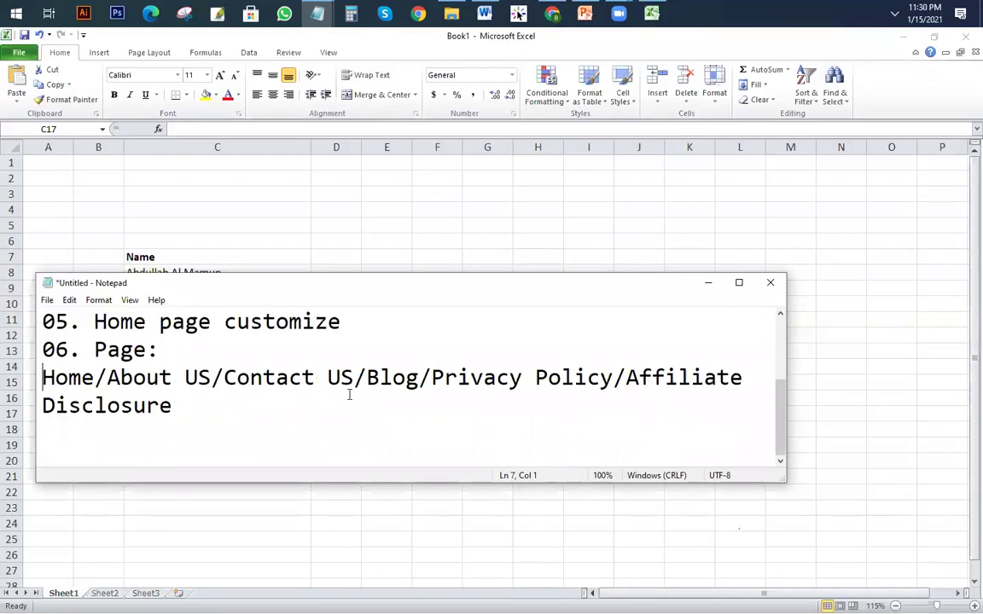
{"action": "left_click_drag", "start_coordinate": [223, 377], "coordinate": [379, 378]}
{"action": "left_click", "coordinate": [223, 408]}
{"action": "key", "text": "Return"}
{"action": "key", "text": "Return"}
Type the 'Post/Category:' heading with Blender as the main category beneath it
{"action": "type", "text": "Post/Ca"}
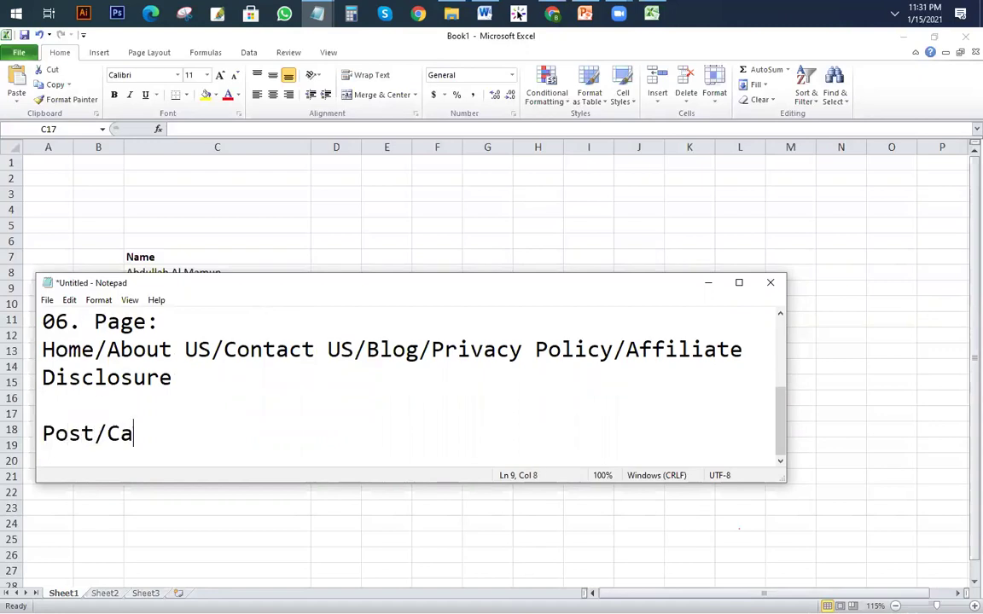
{"action": "type", "text": "tegory:"}
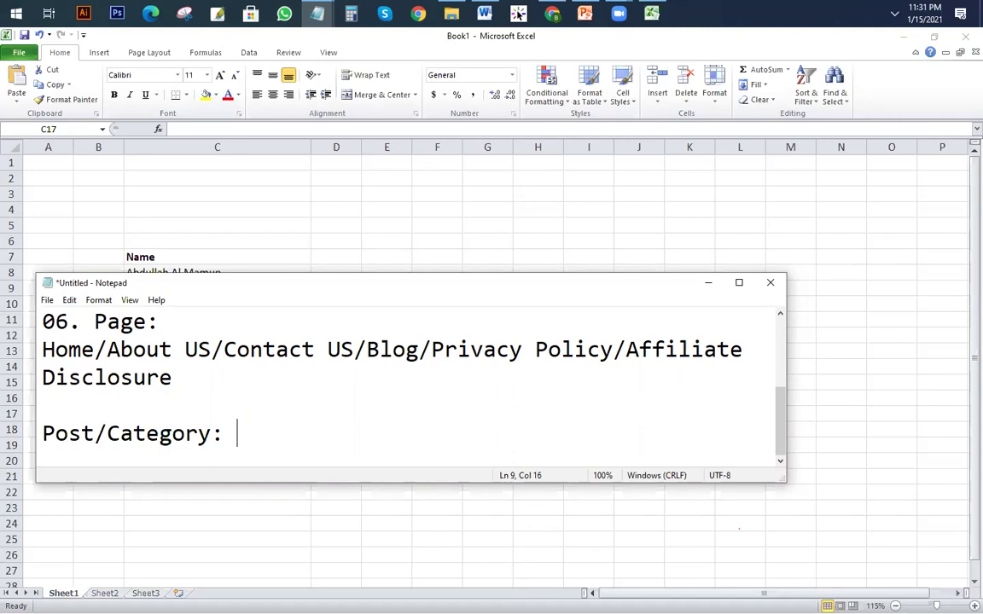
{"action": "key", "text": "Return"}
{"action": "type", "text": "bL"}
{"action": "key", "text": "BackSpace"}
{"action": "key", "text": "BackSpace"}
{"action": "type", "text": "Blender"}
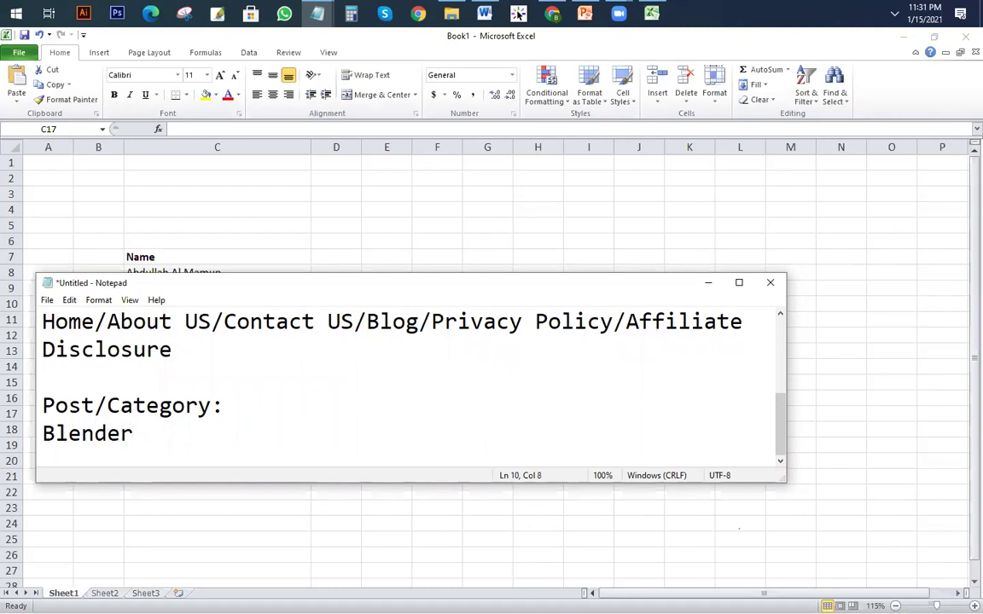
{"action": "key", "text": "Return"}
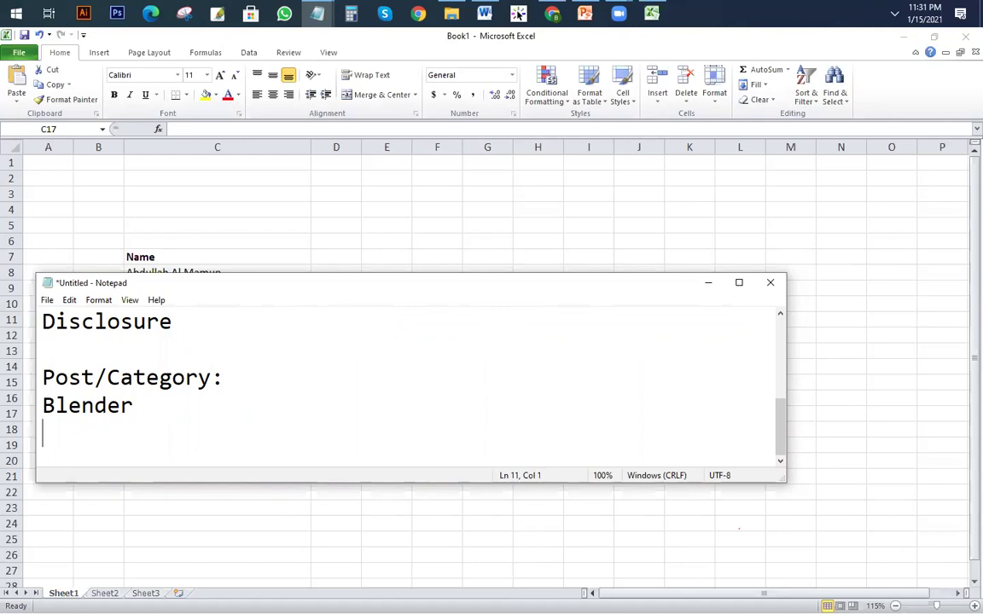
{"action": "key", "text": "Up"}
{"action": "key", "text": "Return"}
{"action": "left_click", "coordinate": [150, 428]}
{"action": "scroll", "coordinate": [198, 421], "scroll_direction": "down", "scroll_amount": 1}
{"action": "key", "text": "Return"}
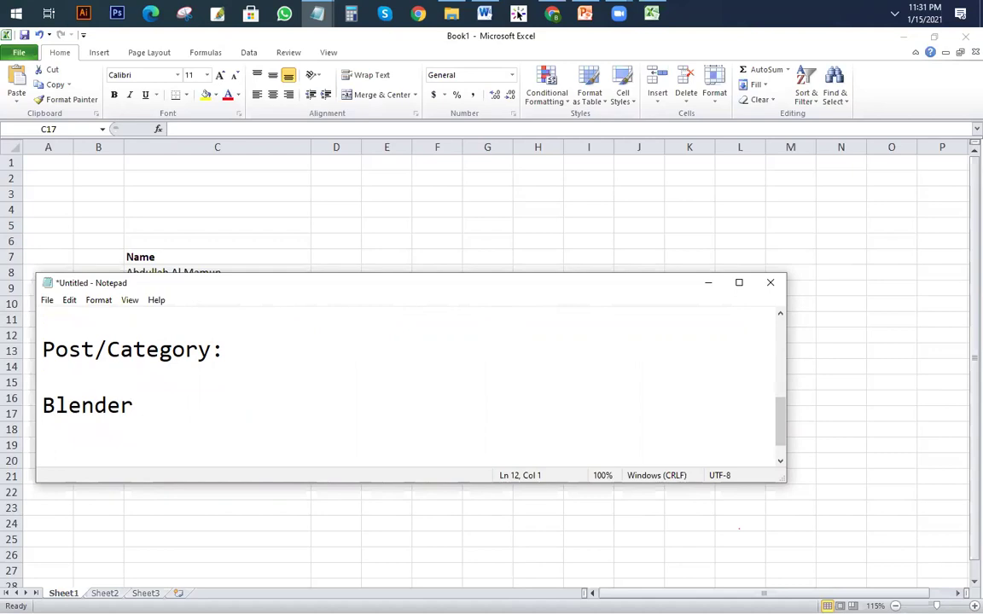
Add the electric blender and Gas blender entries below Blender
{"action": "type", "text": "gas"}
{"action": "key", "text": "BackSpace"}
{"action": "key", "text": "BackSpace"}
{"action": "key", "text": "BackSpace"}
{"action": "type", "text": "electricb la"}
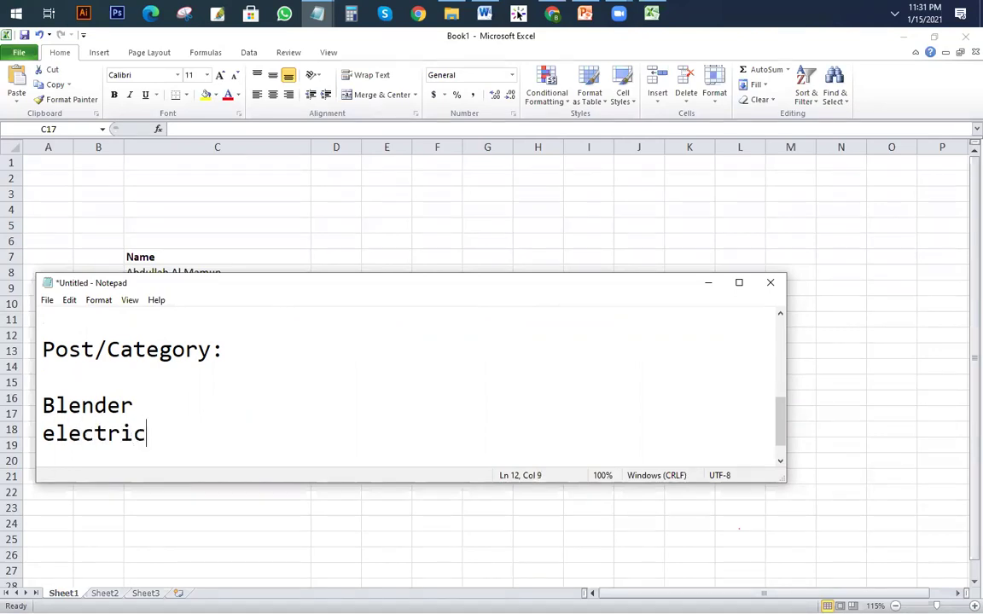
{"action": "key", "text": "BackSpace"}
{"action": "key", "text": "BackSpace"}
{"action": "type", "text": "blender"}
{"action": "key", "text": "Return"}
{"action": "type", "text": "Gas bledern"}
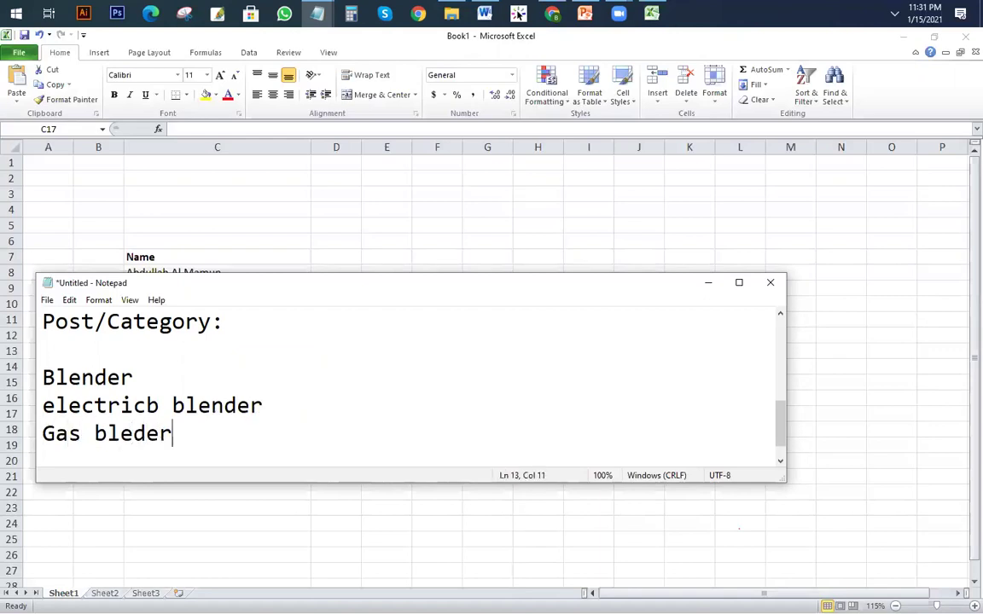
{"action": "key", "text": "BackSpace"}
{"action": "key", "text": "BackSpace"}
{"action": "key", "text": "BackSpace"}
{"action": "key", "text": "BackSpace"}
{"action": "type", "text": "nder"}
Add the Plastics blender entry and leave an empty line after it
{"action": "key", "text": "Return"}
{"action": "type", "text": "Plasticd"}
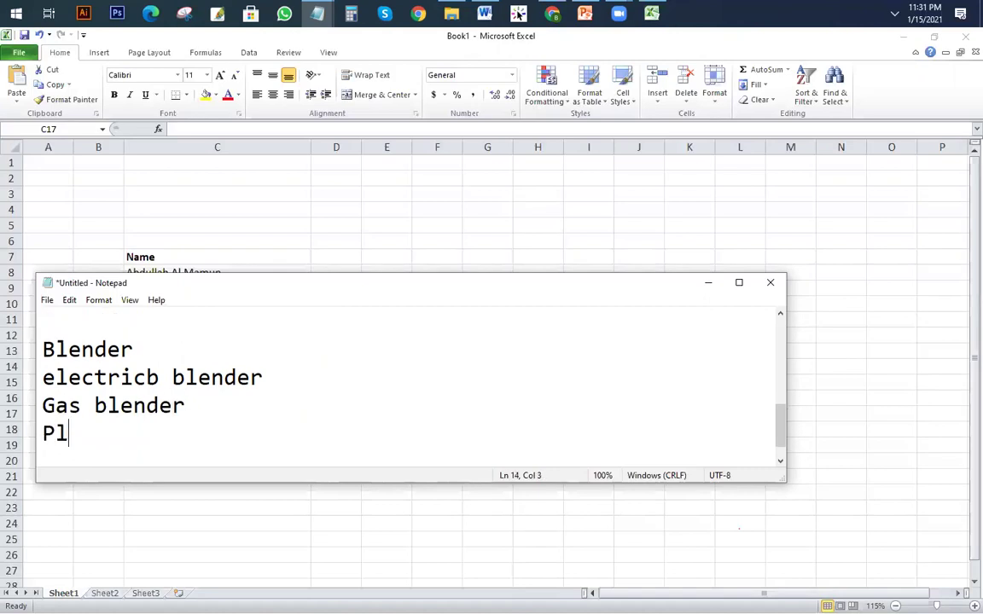
{"action": "key", "text": "BackSpace"}
{"action": "key", "text": "BackSpace"}
{"action": "type", "text": "s bldenr"}
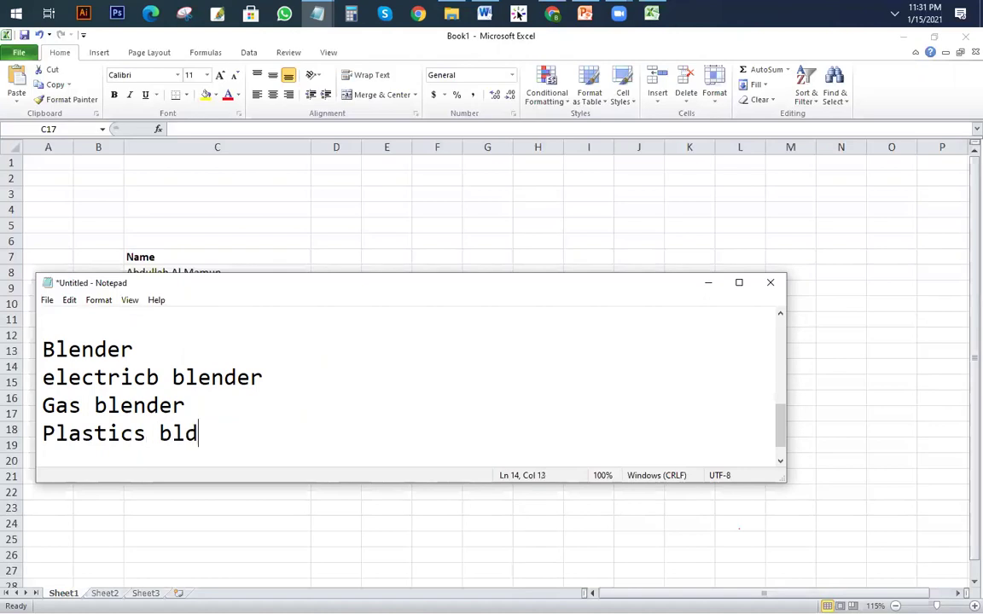
{"action": "key", "text": "Return"}
{"action": "key", "text": "BackSpace"}
{"action": "key", "text": "BackSpace"}
{"action": "key", "text": "BackSpace"}
{"action": "type", "text": "r"}
{"action": "key", "text": "Return"}
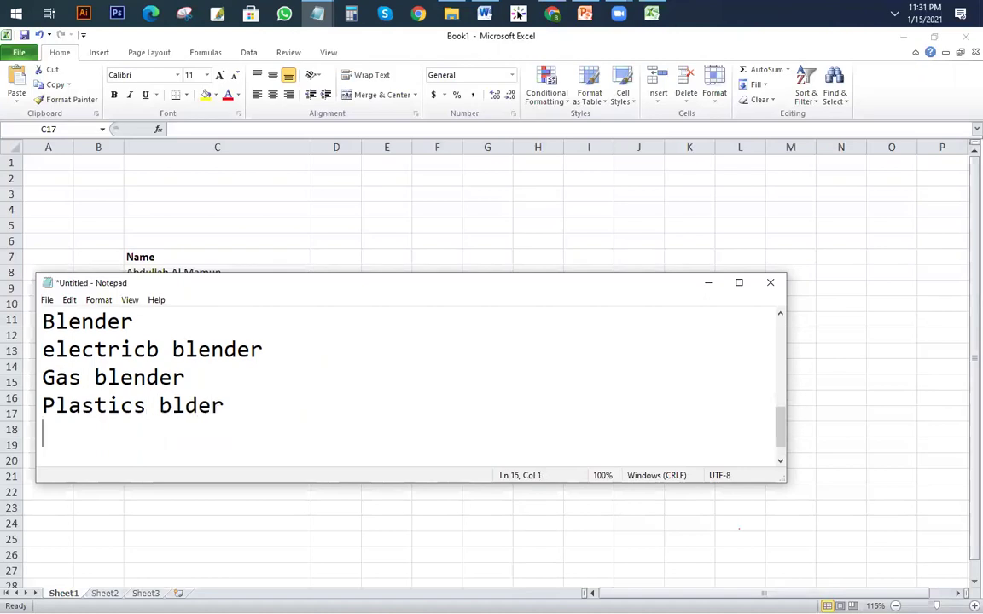
{"action": "scroll", "coordinate": [188, 412], "scroll_direction": "up", "scroll_amount": 2}
{"action": "scroll", "coordinate": [200, 432], "scroll_direction": "down", "scroll_amount": 2}
Add a dashed divider line under the Blender line
{"action": "left_click", "coordinate": [154, 321]}
{"action": "key", "text": "Return"}
{"action": "type", "text": "--------"}
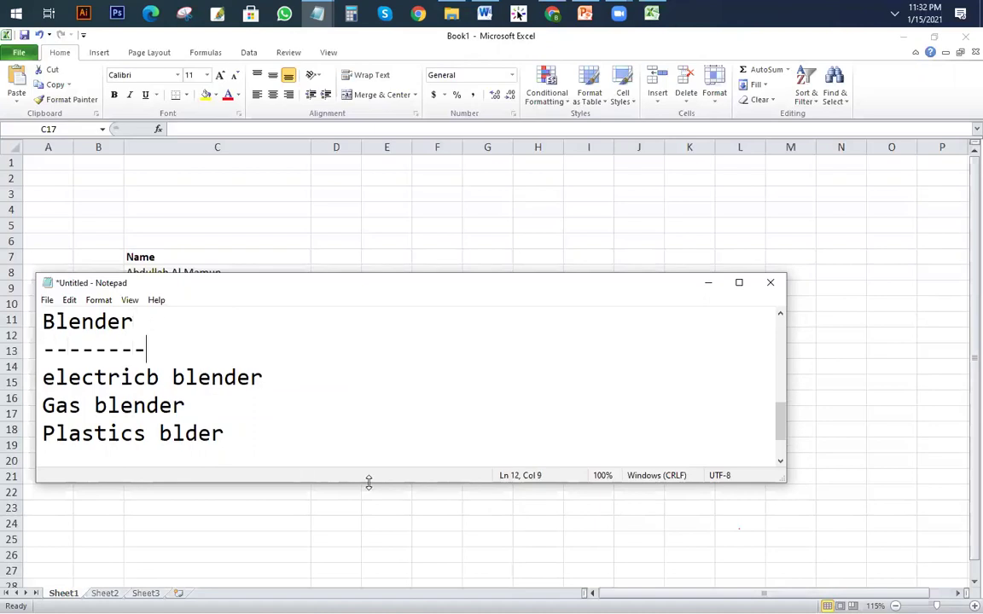
Make the Notepad window taller and fix the stray 'b' in 'electricb'
{"action": "left_click_drag", "start_coordinate": [368, 483], "coordinate": [369, 576]}
{"action": "left_click", "coordinate": [41, 433]}
{"action": "left_click", "coordinate": [268, 496]}
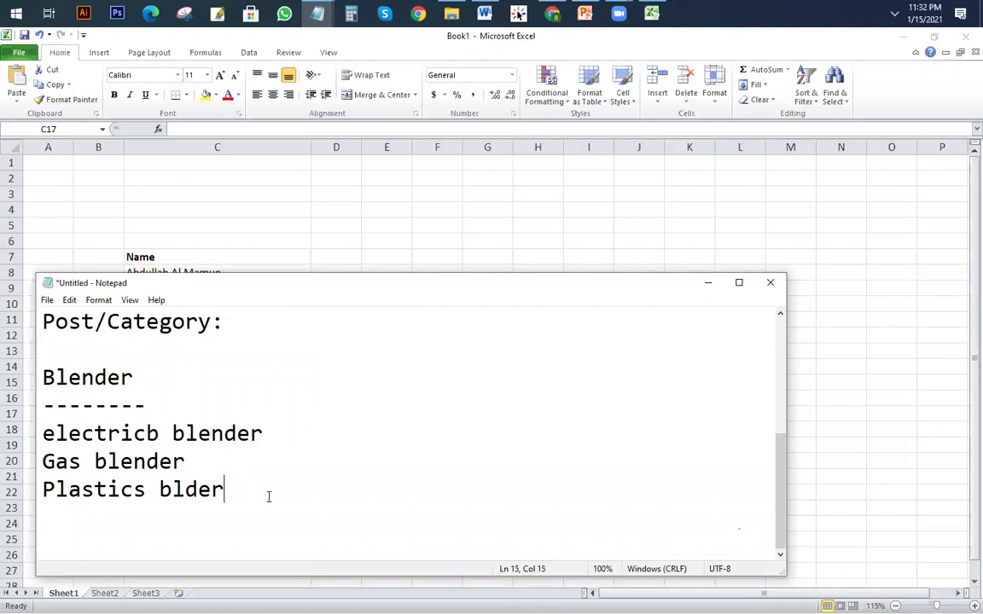
{"action": "key", "text": "Return"}
{"action": "left_click", "coordinate": [159, 433]}
{"action": "key", "text": "BackSpace"}
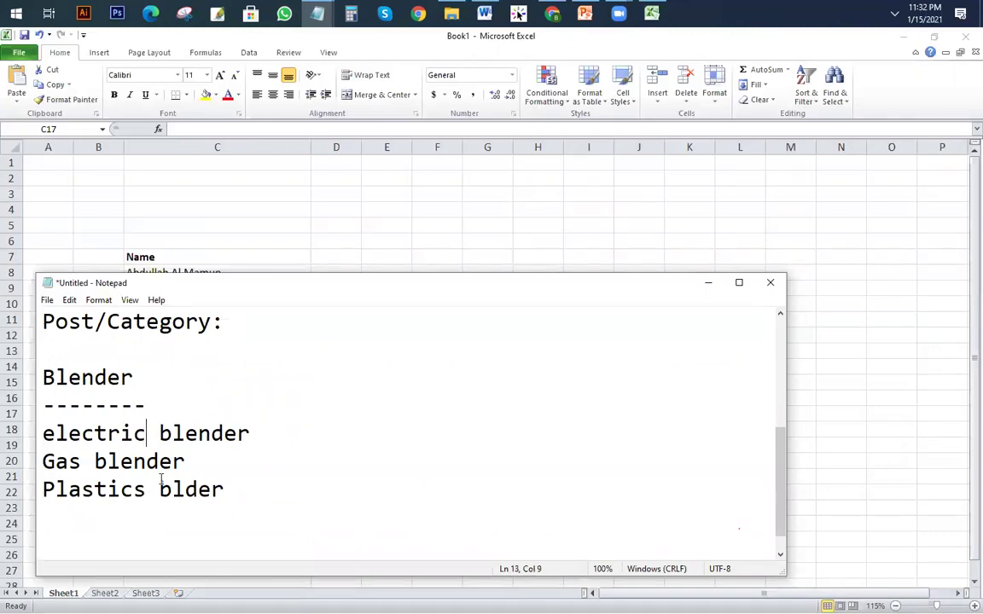
{"action": "left_click", "coordinate": [201, 461]}
{"action": "left_click", "coordinate": [238, 489]}
{"action": "key", "text": "shift+Up"}
{"action": "key", "text": "shift+Up"}
{"action": "key", "text": "shift+Home"}
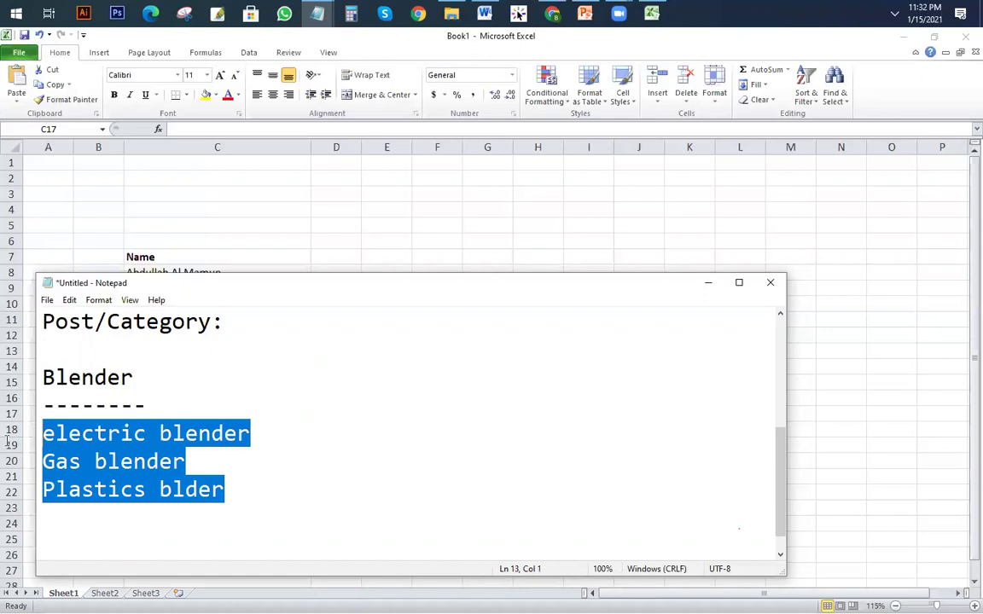
{"action": "left_click", "coordinate": [224, 452]}
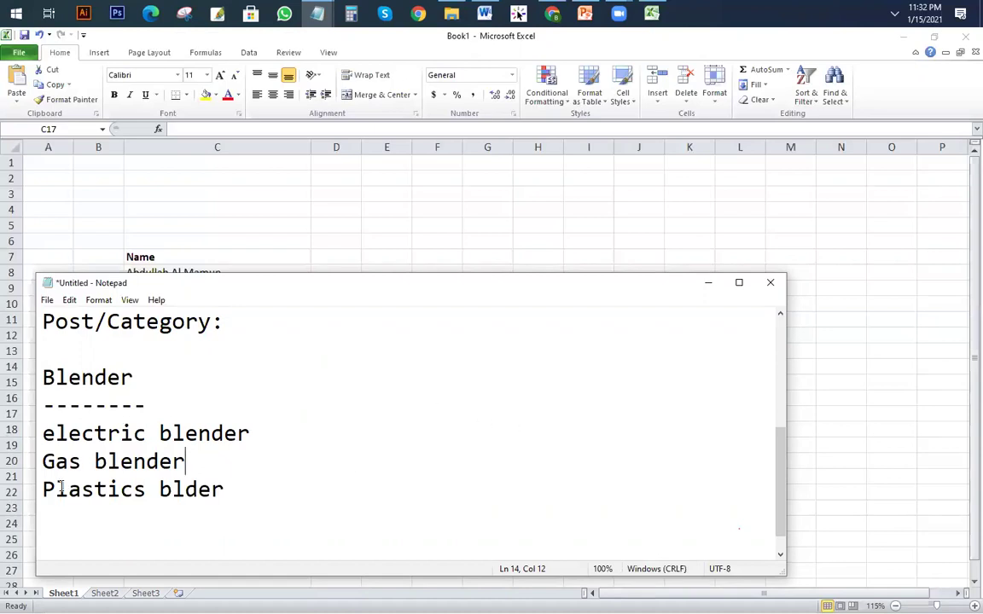
Insert the heading 'Types of Bleders' above the electric blender line
{"action": "left_click", "coordinate": [42, 435]}
{"action": "key", "text": "Return"}
{"action": "left_click", "coordinate": [128, 428]}
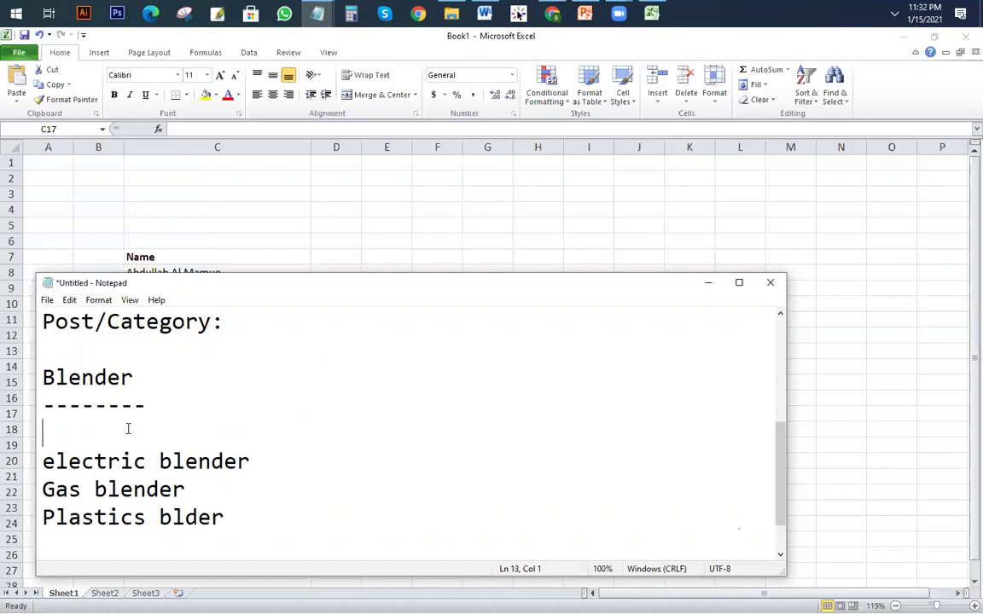
{"action": "type", "text": "Types of Bleders"}
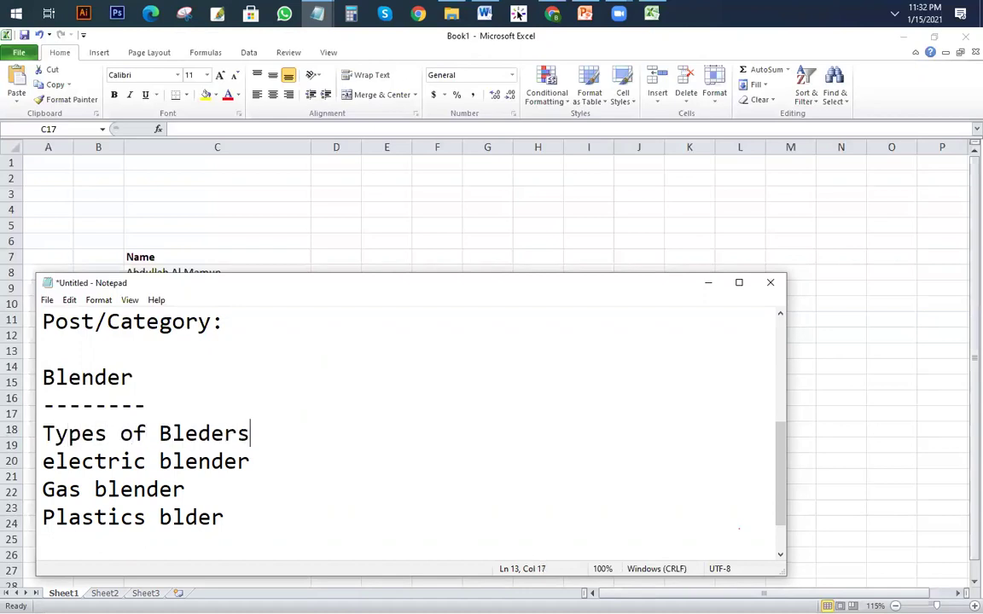
{"action": "key", "text": "Return"}
Underline the 'Types of Bleders' heading with a row of '=' signs
{"action": "scroll", "coordinate": [295, 470], "scroll_direction": "down", "scroll_amount": 1}
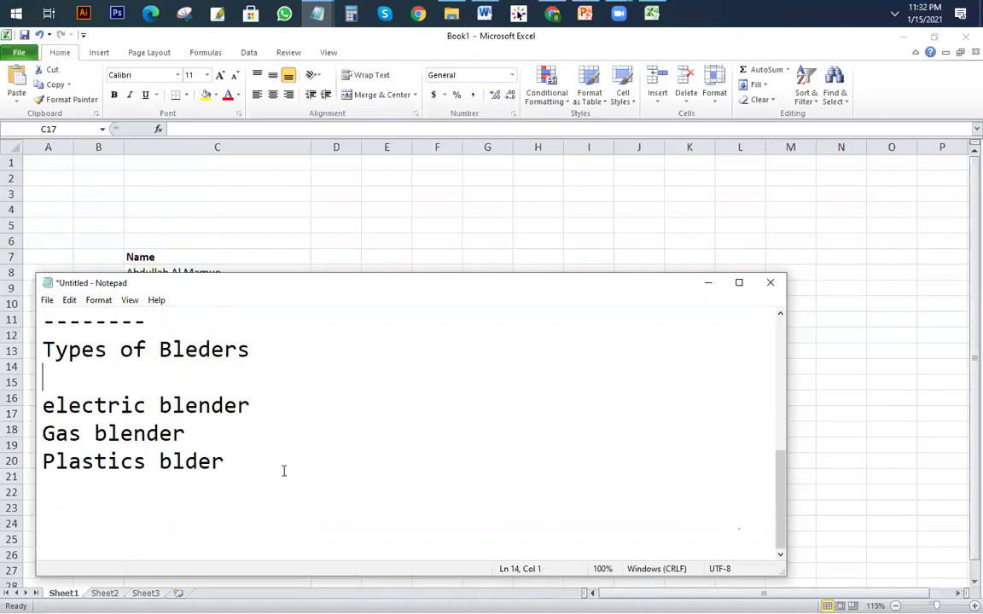
{"action": "left_click_drag", "start_coordinate": [295, 467], "coordinate": [28, 421]}
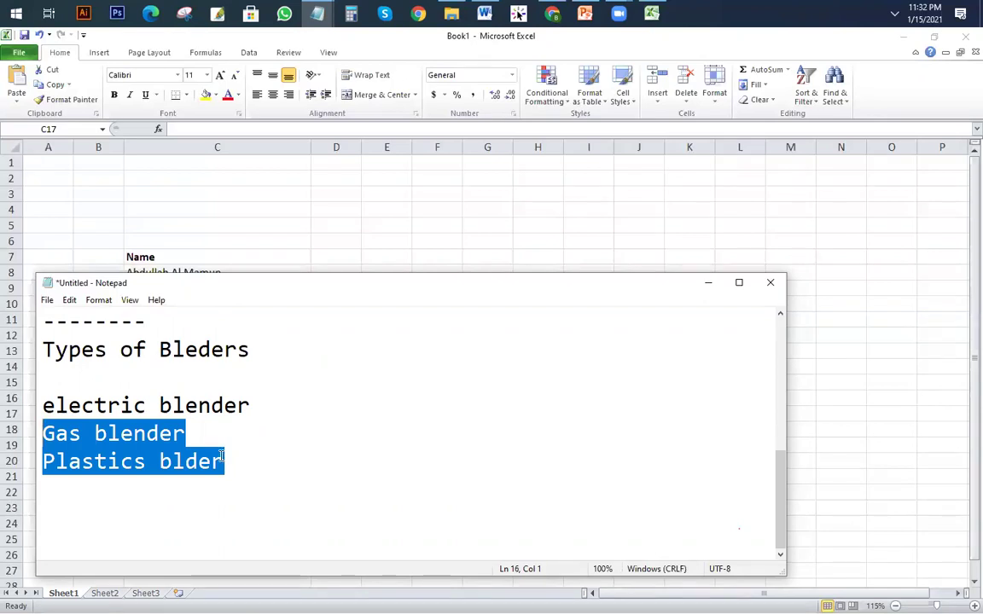
{"action": "left_click", "coordinate": [146, 405]}
{"action": "left_click", "coordinate": [252, 352]}
{"action": "key", "text": "Return"}
{"action": "type", "text": "================"}
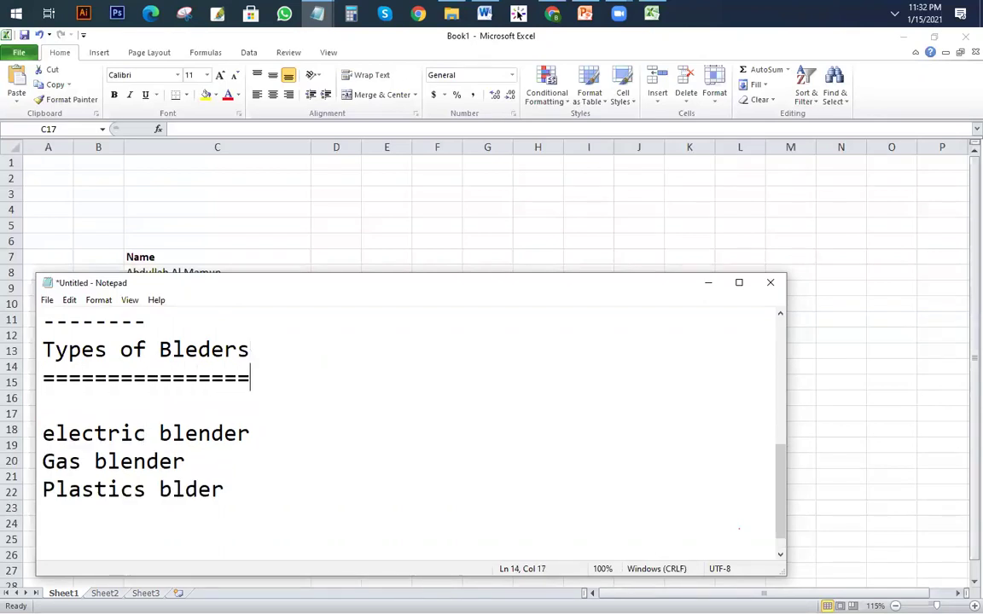
Open blank lines after the 'Plastics blder' entry
{"action": "scroll", "coordinate": [312, 450], "scroll_direction": "down", "scroll_amount": 1}
{"action": "left_click", "coordinate": [318, 462]}
{"action": "key", "text": "Return"}
{"action": "key", "text": "Return"}
{"action": "key", "text": "Return"}
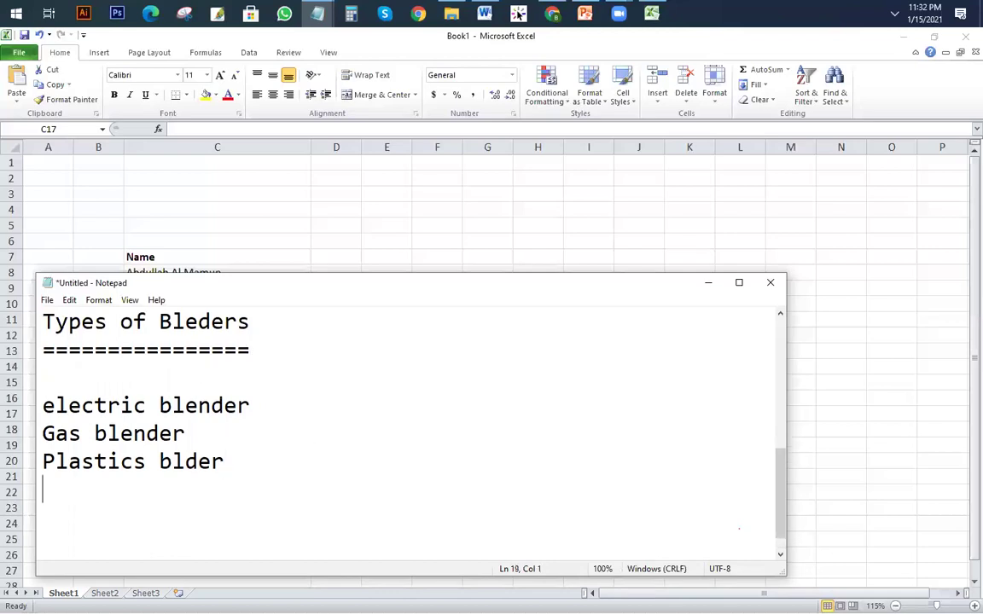
{"action": "left_click", "coordinate": [49, 406]}
{"action": "scroll", "coordinate": [220, 443], "scroll_direction": "down", "scroll_amount": 1}
{"action": "left_click", "coordinate": [206, 422]}
{"action": "scroll", "coordinate": [209, 436], "scroll_direction": "up", "scroll_amount": 2}
{"action": "scroll", "coordinate": [213, 452], "scroll_direction": "down", "scroll_amount": 2}
{"action": "scroll", "coordinate": [218, 443], "scroll_direction": "up", "scroll_amount": 1}
{"action": "scroll", "coordinate": [219, 440], "scroll_direction": "down", "scroll_amount": 1}
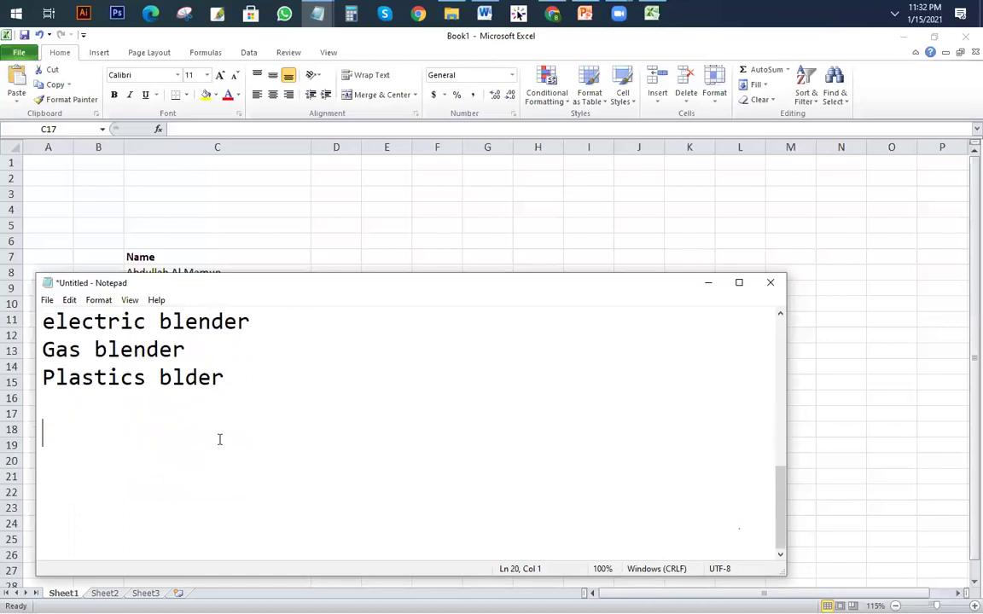
Type the heading 'Blenders Brand', replacing the first try 'Top Brand'
{"action": "type", "text": "B"}
{"action": "key", "text": "BackSpace"}
{"action": "type", "text": "Top Brand"}
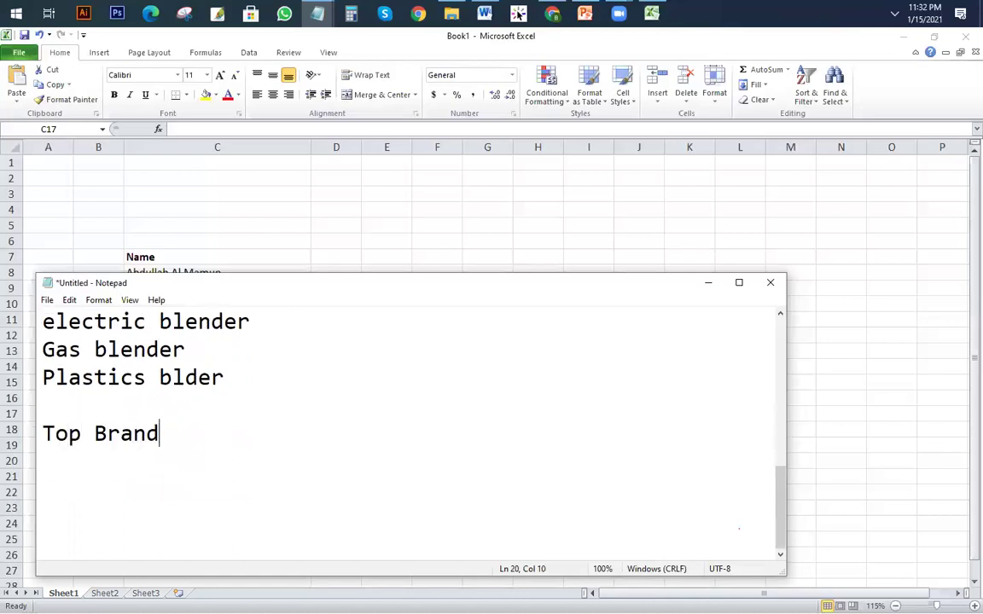
{"action": "key", "text": "Return"}
{"action": "key", "text": "BackSpace"}
{"action": "key", "text": "BackSpace"}
{"action": "key", "text": "BackSpace"}
{"action": "key", "text": "BackSpace"}
{"action": "key", "text": "BackSpace"}
{"action": "key", "text": "BackSpace"}
{"action": "key", "text": "BackSpace"}
{"action": "key", "text": "BackSpace"}
{"action": "key", "text": "BackSpace"}
{"action": "key", "text": "BackSpace"}
{"action": "type", "text": "B"}
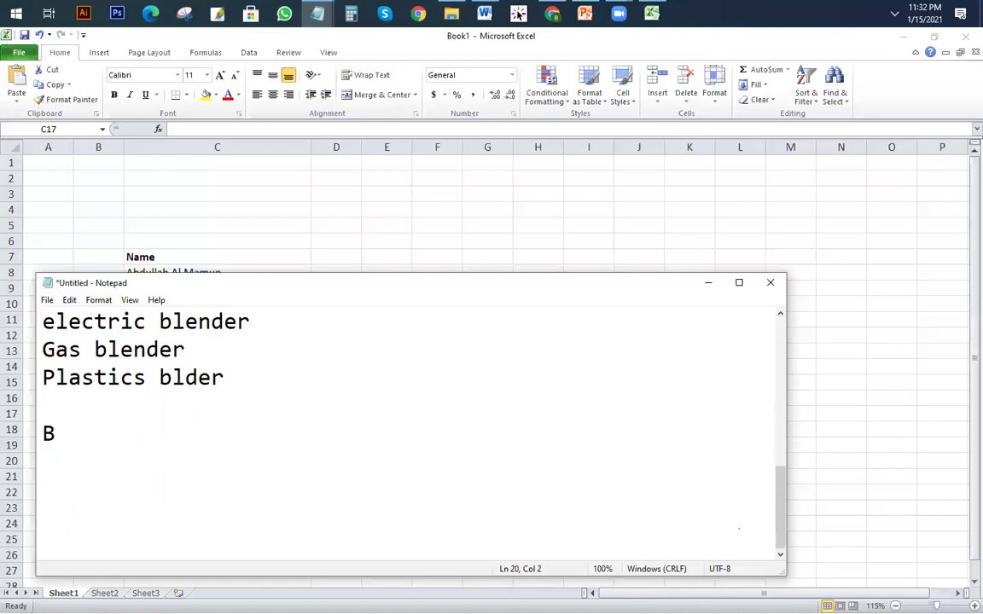
{"action": "type", "text": "lenders Brand"}
{"action": "key", "text": "Return"}
List the brands Gitamax, Fujistu, Nikkon and walton, one per line
{"action": "type", "text": "Gim"}
{"action": "key", "text": "BackSpace"}
{"action": "type", "text": "tamz"}
{"action": "key", "text": "BackSpace"}
{"action": "type", "text": "z"}
{"action": "key", "text": "BackSpace"}
{"action": "type", "text": "ax"}
{"action": "key", "text": "Return"}
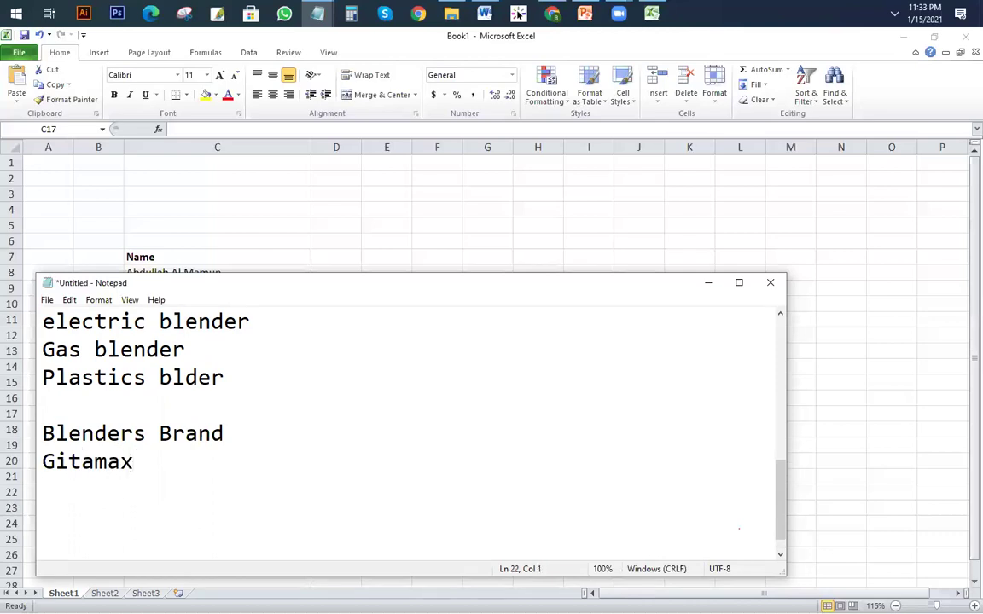
{"action": "type", "text": "Fujistu"}
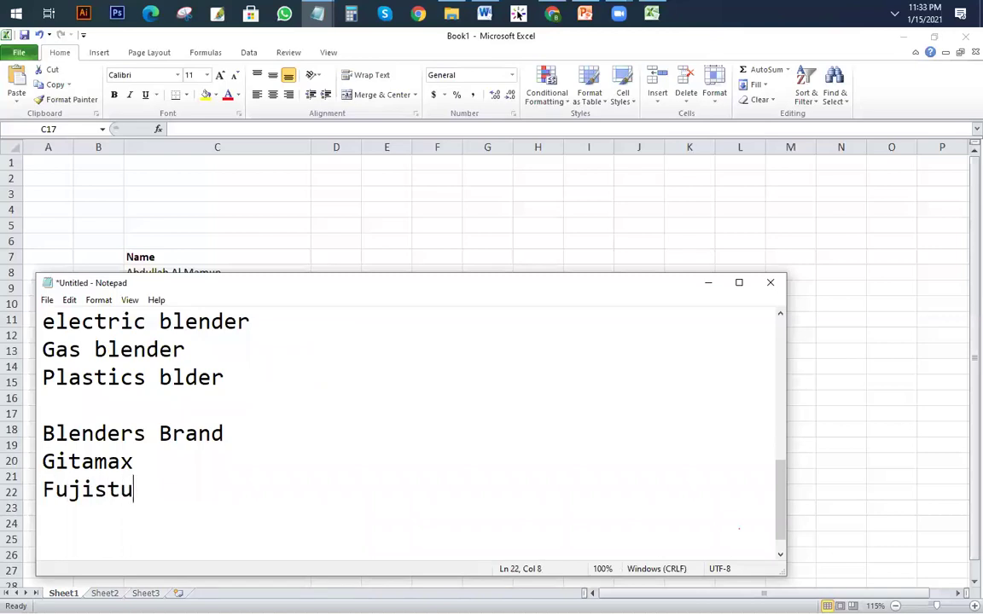
{"action": "key", "text": "Return"}
{"action": "type", "text": "Nikkon"}
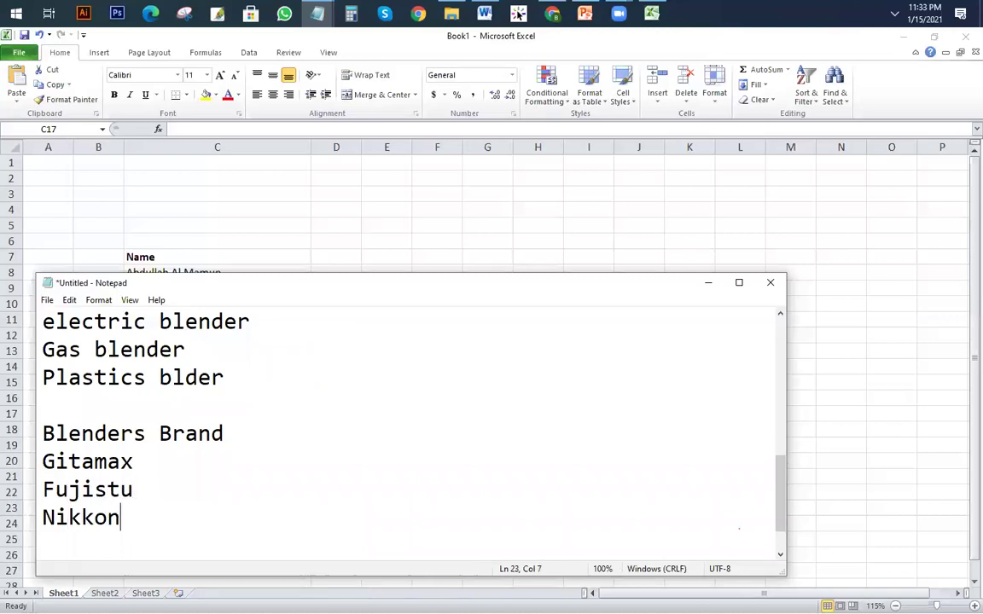
{"action": "key", "text": "Return"}
{"action": "type", "text": "walton"}
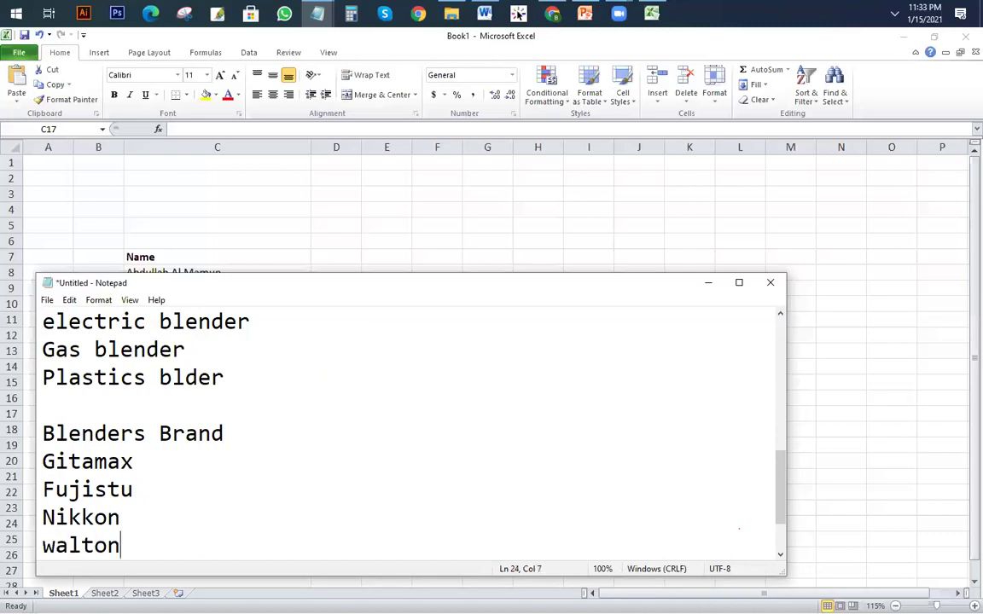
{"action": "key", "text": "Return"}
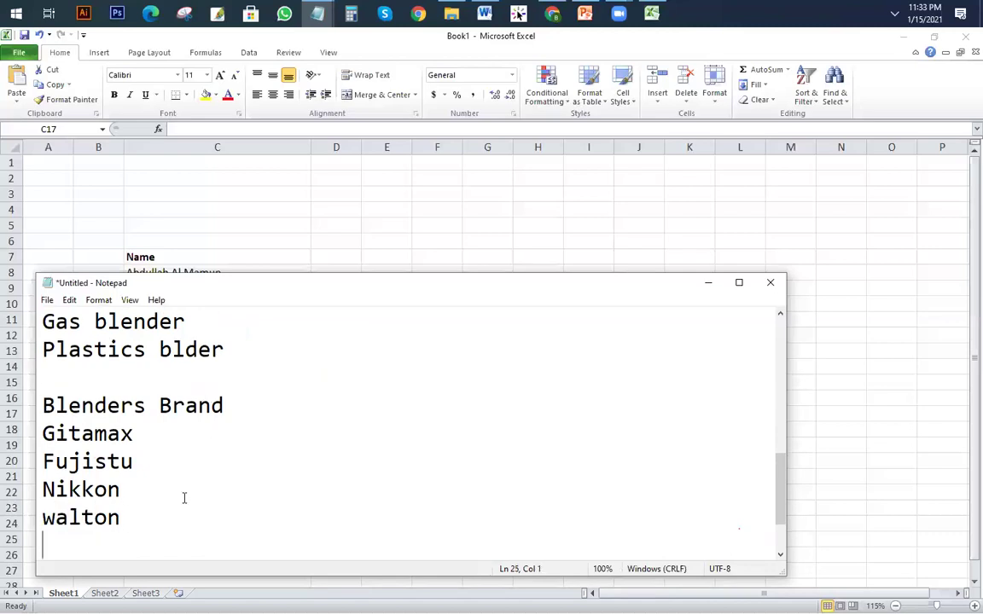
Append '= Top 10 Gitamax' to the Gitamax line and add a blank line below it
{"action": "left_click", "coordinate": [48, 433]}
{"action": "left_click", "coordinate": [165, 515]}
{"action": "left_click", "coordinate": [146, 431]}
{"action": "left_click", "coordinate": [48, 433]}
{"action": "left_click", "coordinate": [153, 437]}
{"action": "type", "text": "= Top "}
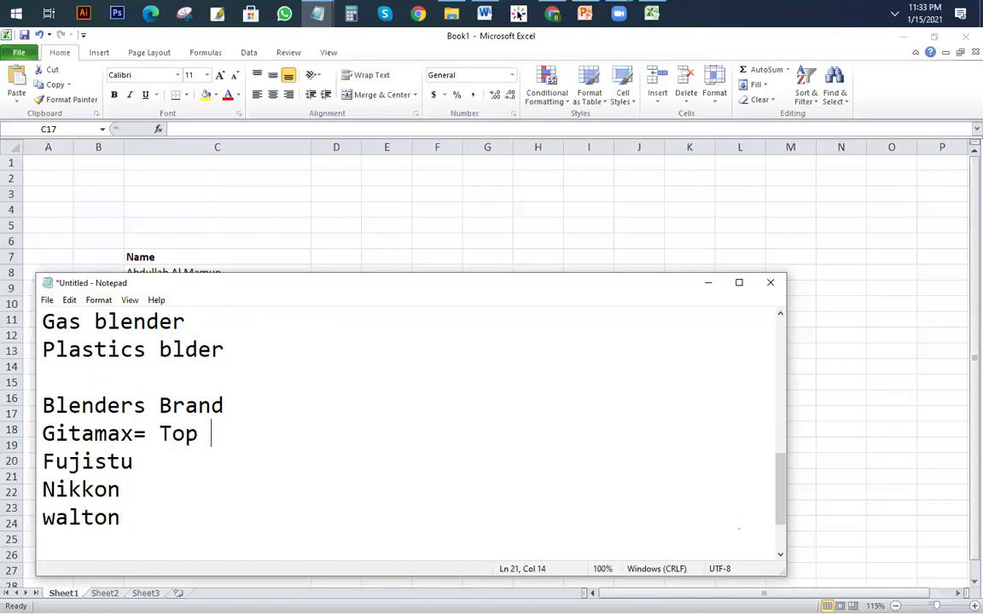
{"action": "type", "text": "10 Git"}
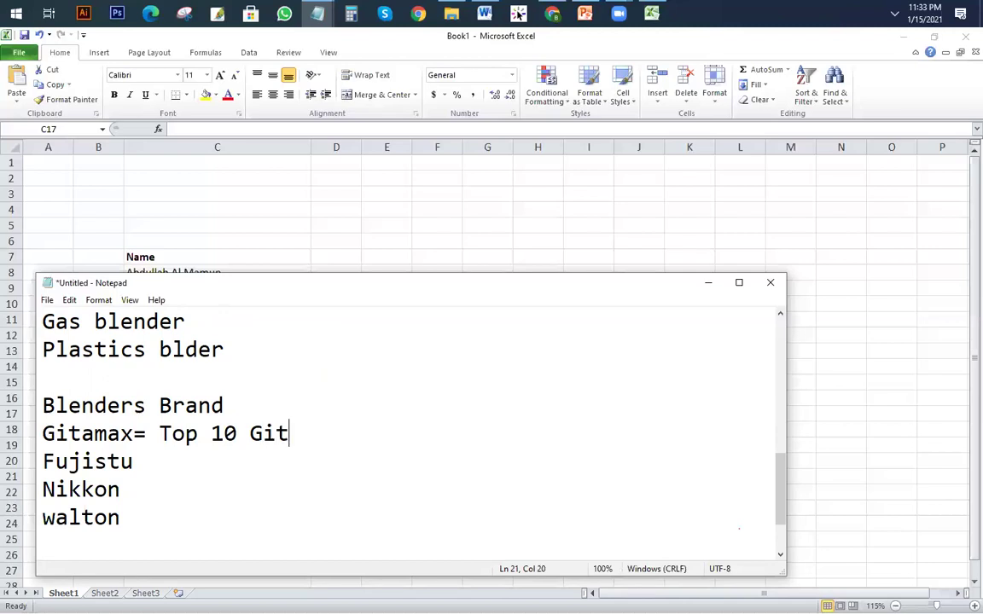
{"action": "type", "text": "amax"}
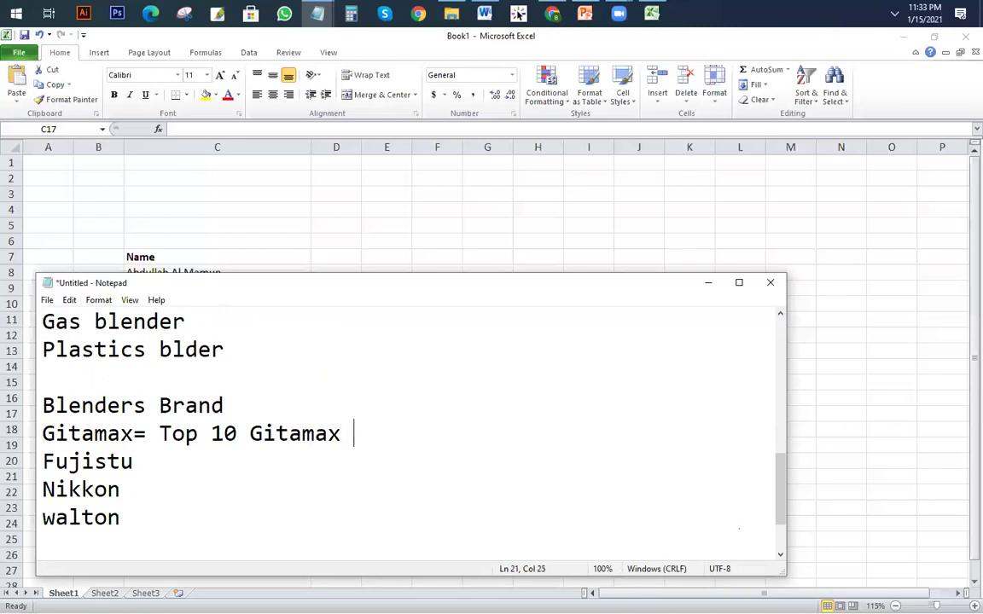
{"action": "key", "text": "Return"}
{"action": "left_click", "coordinate": [213, 493]}
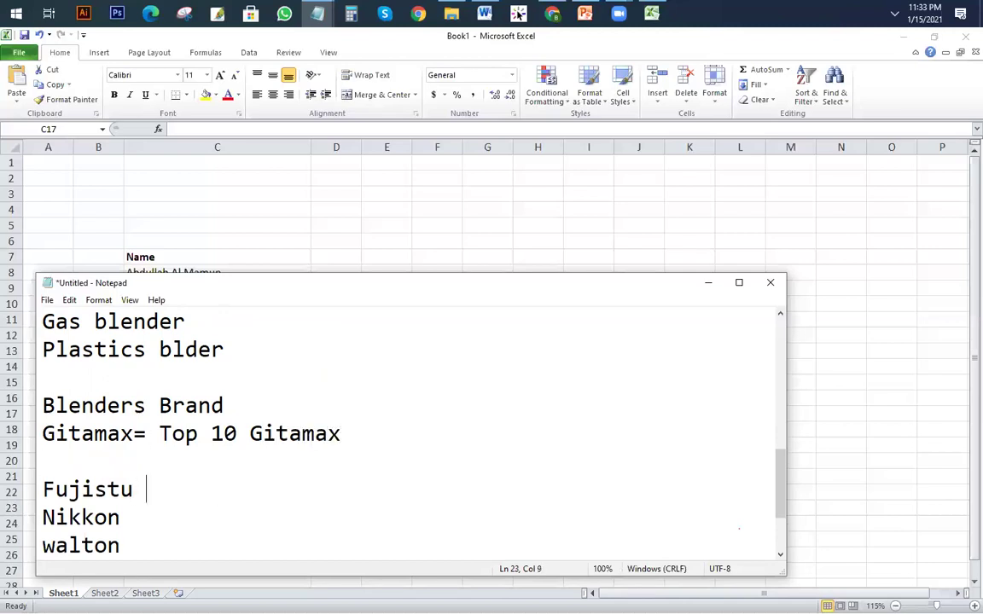
{"action": "left_click_drag", "start_coordinate": [224, 406], "coordinate": [11, 407]}
{"action": "scroll", "coordinate": [171, 493], "scroll_direction": "up", "scroll_amount": 1}
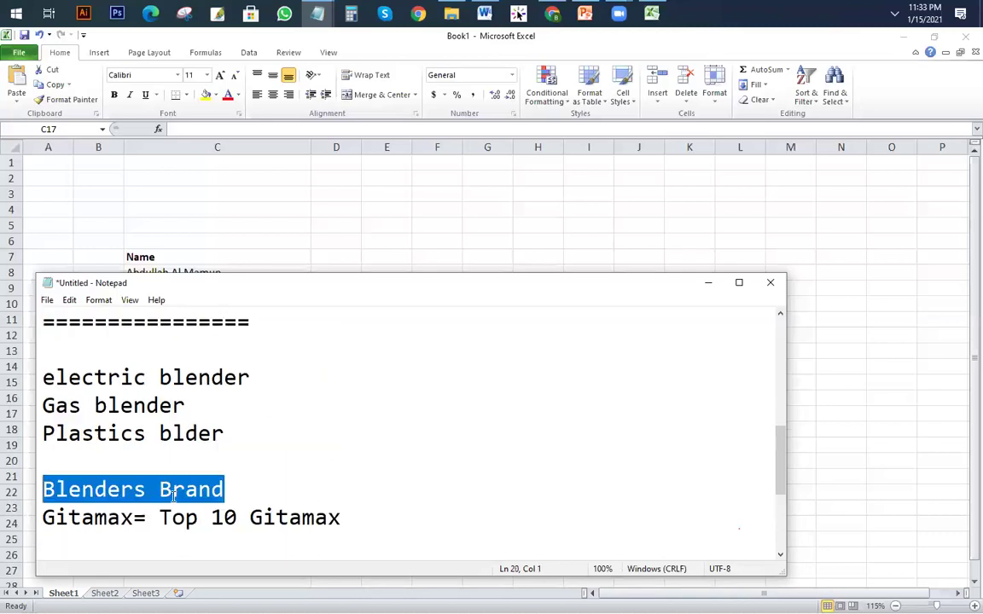
Add an 'Accessories' heading below the brand list
{"action": "scroll", "coordinate": [218, 419], "scroll_direction": "up", "scroll_amount": 2}
{"action": "scroll", "coordinate": [164, 449], "scroll_direction": "down", "scroll_amount": 1}
{"action": "left_click", "coordinate": [155, 465]}
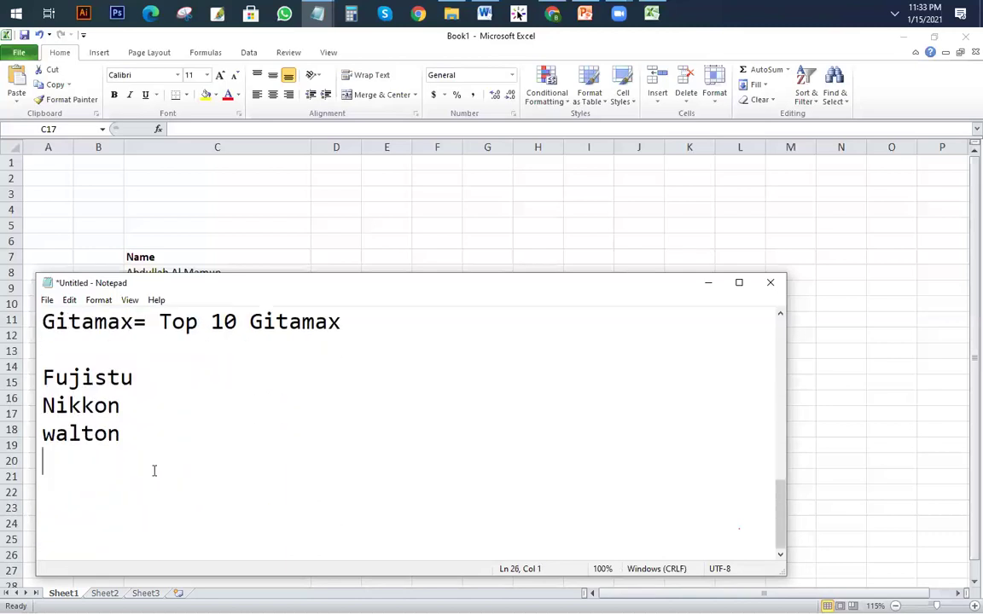
{"action": "key", "text": "Return"}
{"action": "type", "text": "Access"}
{"action": "key", "text": "BackSpace"}
{"action": "key", "text": "BackSpace"}
{"action": "key", "text": "BackSpace"}
{"action": "type", "text": "essories"}
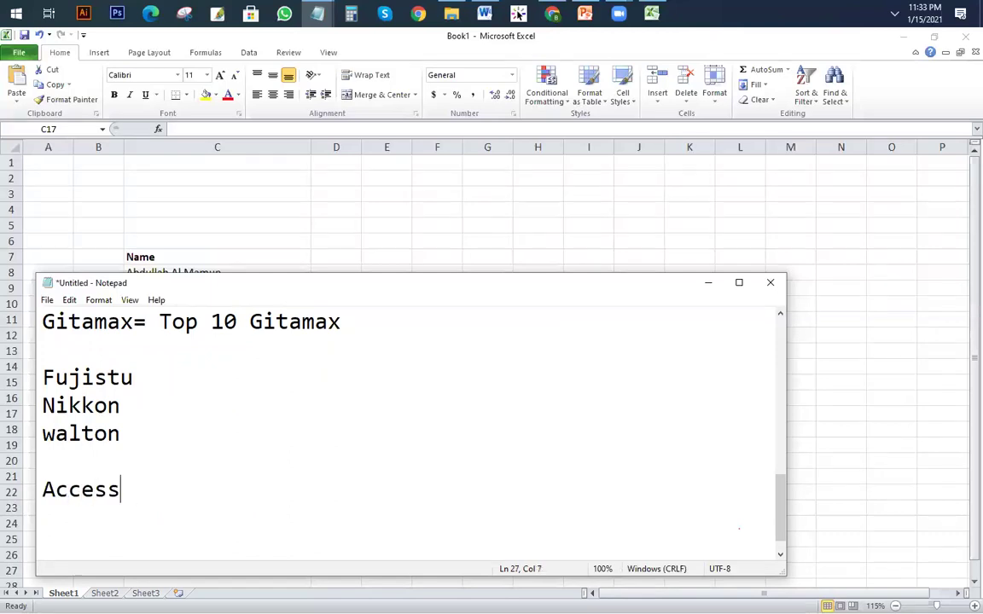
{"action": "key", "text": "Return"}
{"action": "key", "text": "Return"}
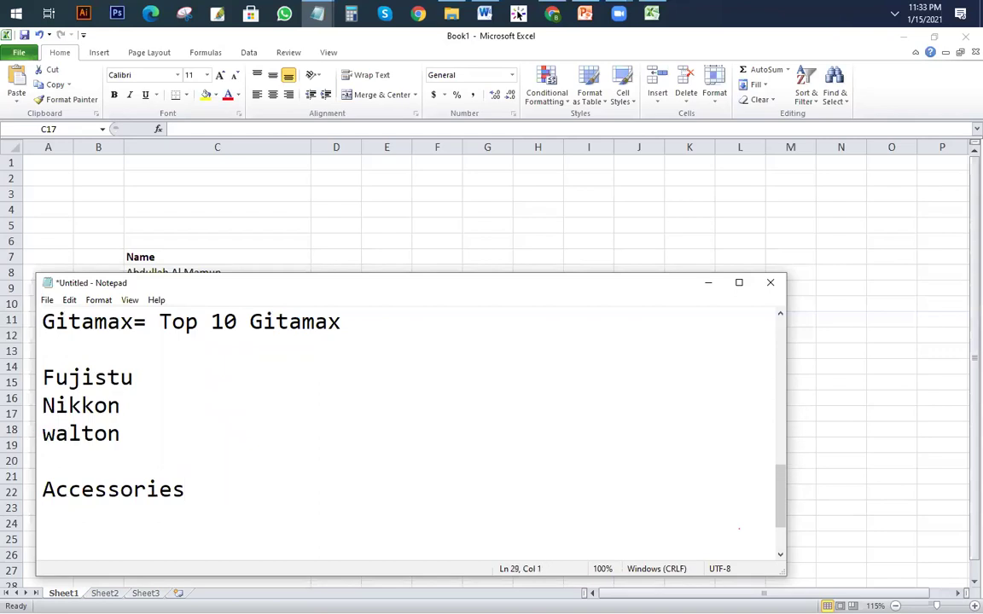
Type 'How to' and 'Buying Guide' on separate lines under Accessories
{"action": "scroll", "coordinate": [158, 459], "scroll_direction": "down", "scroll_amount": 1}
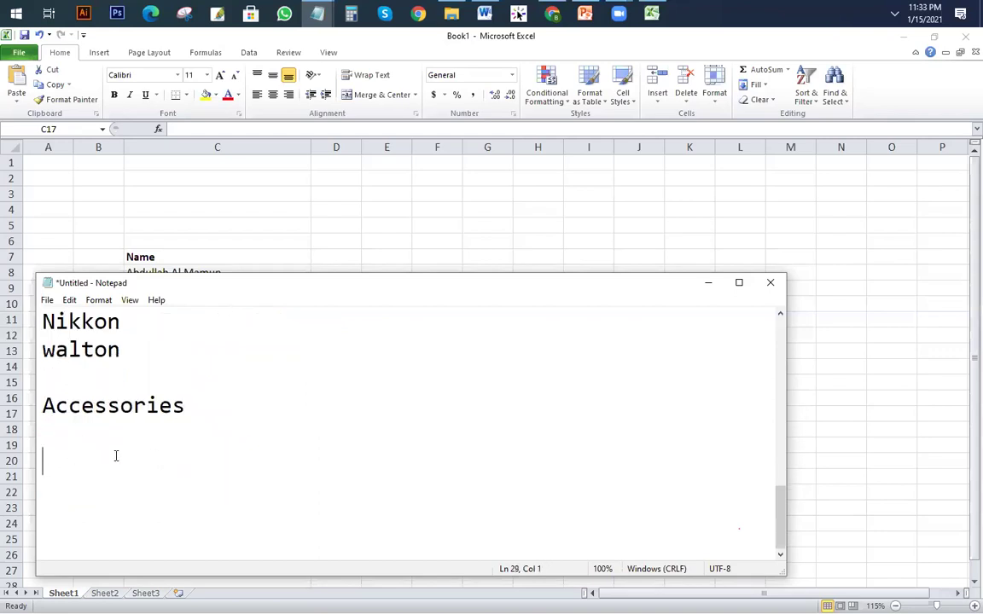
{"action": "key", "text": "Up"}
{"action": "key", "text": "Up"}
{"action": "key", "text": "Up"}
{"action": "left_click", "coordinate": [216, 404]}
{"action": "key", "text": "Down"}
{"action": "key", "text": "Down"}
{"action": "type", "text": "Blog"}
{"action": "key", "text": "Return"}
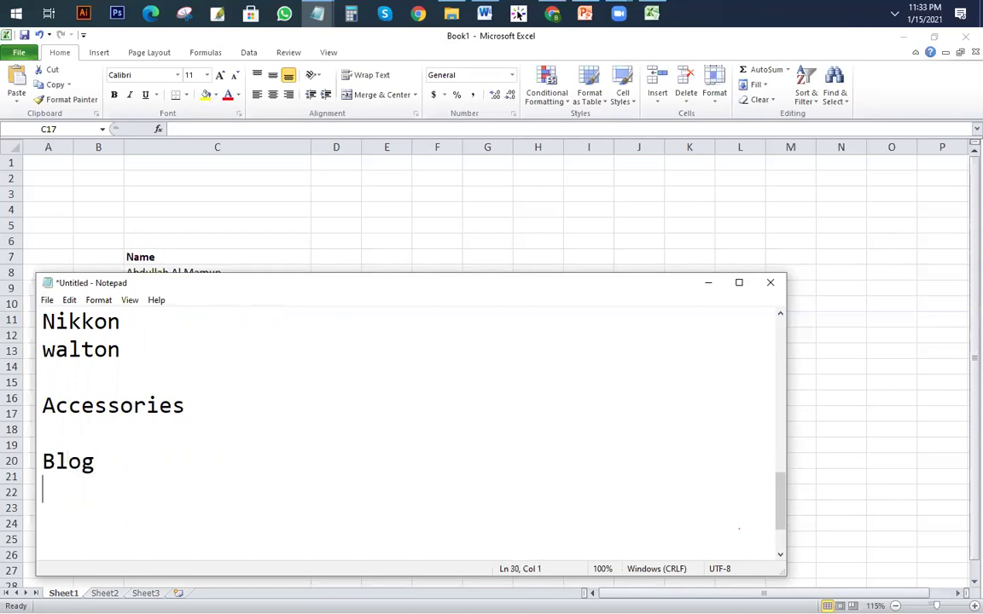
{"action": "key", "text": "BackSpace"}
{"action": "key", "text": "BackSpace"}
{"action": "key", "text": "BackSpace"}
{"action": "key", "text": "BackSpace"}
{"action": "key", "text": "BackSpace"}
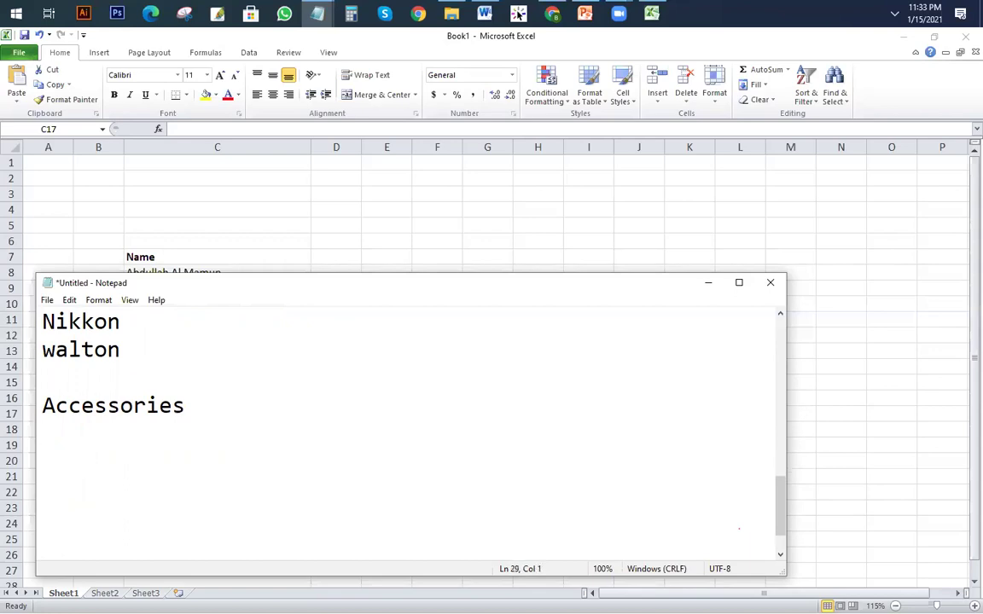
{"action": "type", "text": "h"}
{"action": "key", "text": "BackSpace"}
{"action": "type", "text": "How to"}
{"action": "key", "text": "Return"}
{"action": "key", "text": "Return"}
{"action": "type", "text": "Buying"}
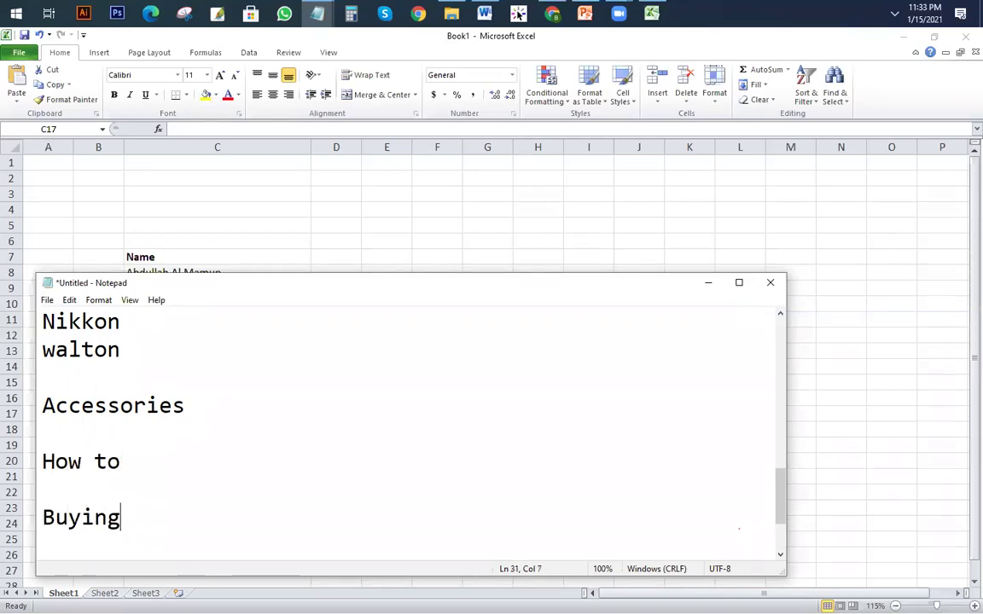
{"action": "type", "text": " Guide"}
Join the two entries into one line reading 'How to / Buying Guide / Blog'
{"action": "left_click", "coordinate": [144, 442]}
{"action": "left_click", "coordinate": [145, 461]}
{"action": "type", "text": "//"}
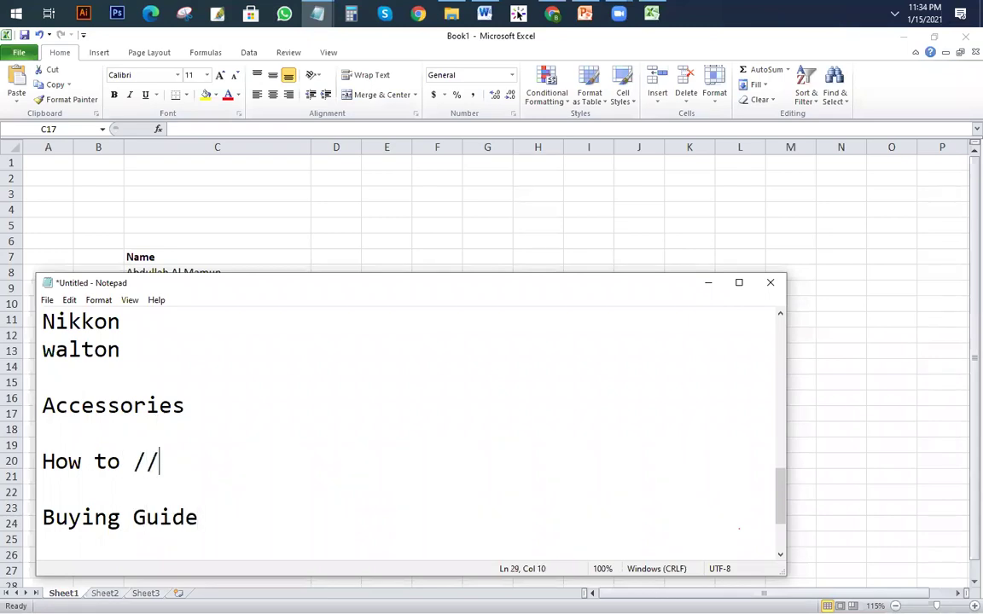
{"action": "key", "text": "BackSpace"}
{"action": "key", "text": "Delete"}
{"action": "key", "text": "Delete"}
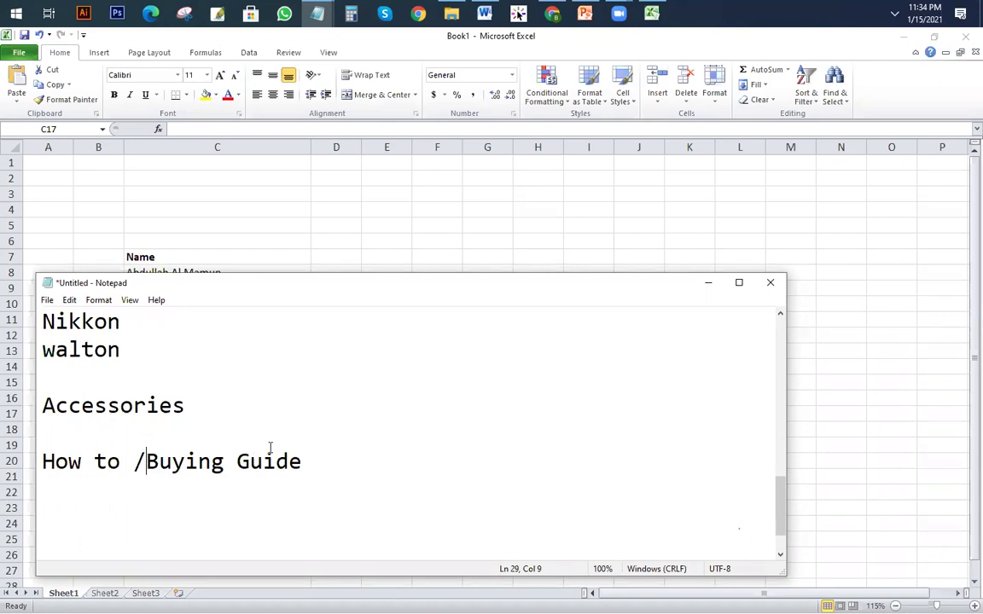
{"action": "left_click", "coordinate": [325, 461]}
{"action": "type", "text": "/ "}
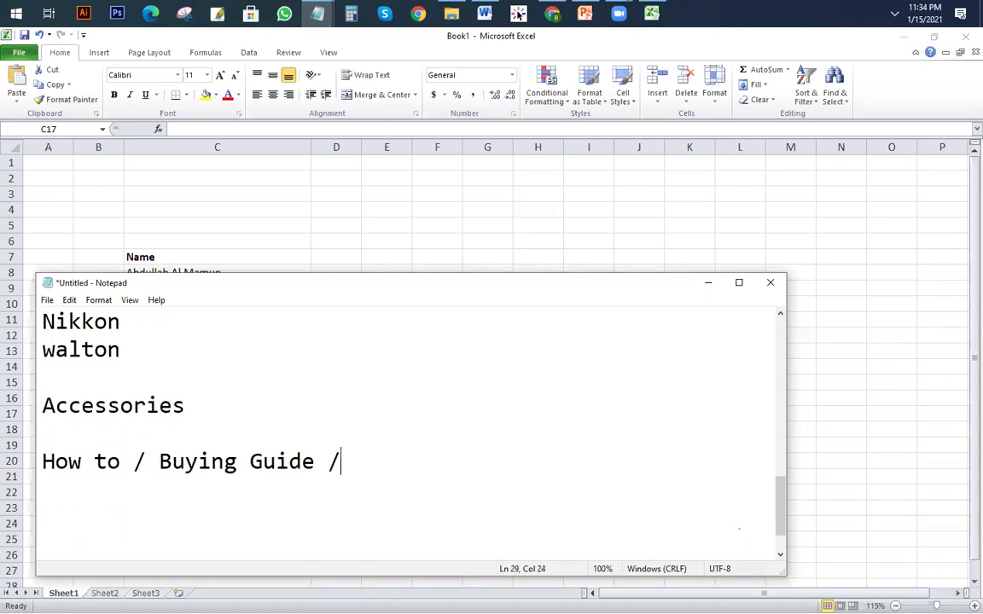
{"action": "type", "text": "Blog"}
Indent the combined line and zoom the Notepad text out
{"action": "left_click", "coordinate": [41, 461]}
{"action": "key", "text": "Tab"}
{"action": "key", "text": "Tab"}
{"action": "left_click_drag", "start_coordinate": [332, 468], "coordinate": [213, 465]}
{"action": "left_click", "coordinate": [360, 467]}
{"action": "left_click_drag", "start_coordinate": [365, 468], "coordinate": [510, 471]}
{"action": "left_click_drag", "start_coordinate": [633, 465], "coordinate": [510, 469]}
{"action": "left_click", "coordinate": [499, 501]}
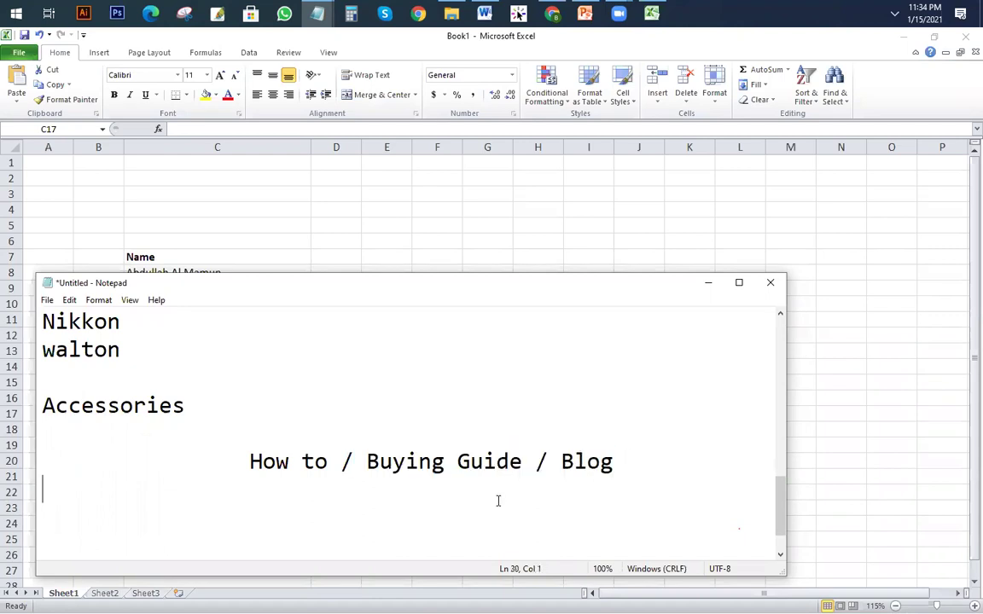
{"action": "key", "text": "ctrl+minus"}
{"action": "key", "text": "ctrl+minus"}
{"action": "key", "text": "ctrl+minus"}
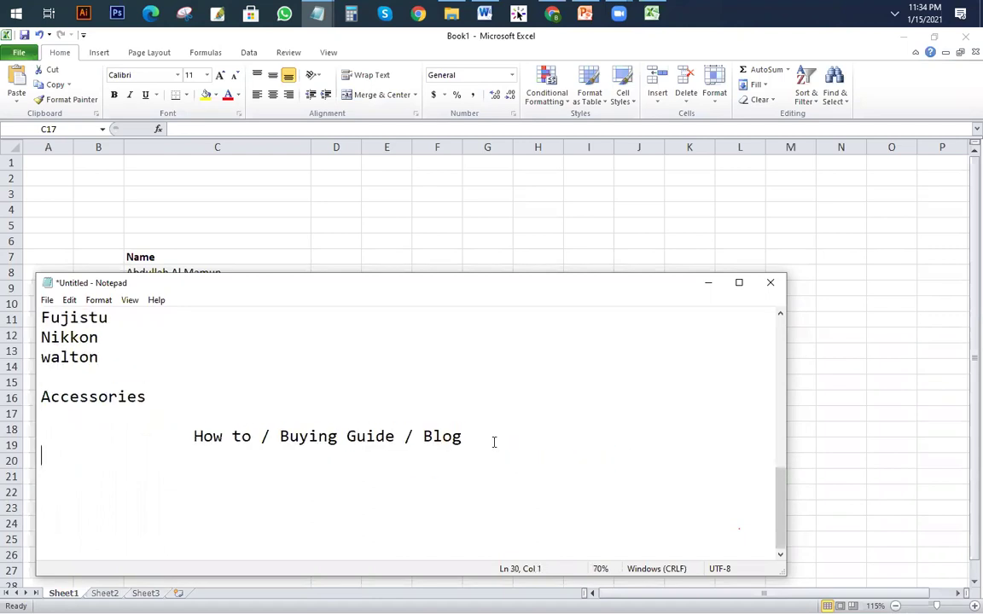
Review the outline and select the 'How to / Buying Guide / Blog' line
{"action": "scroll", "coordinate": [493, 442], "scroll_direction": "up", "scroll_amount": 5}
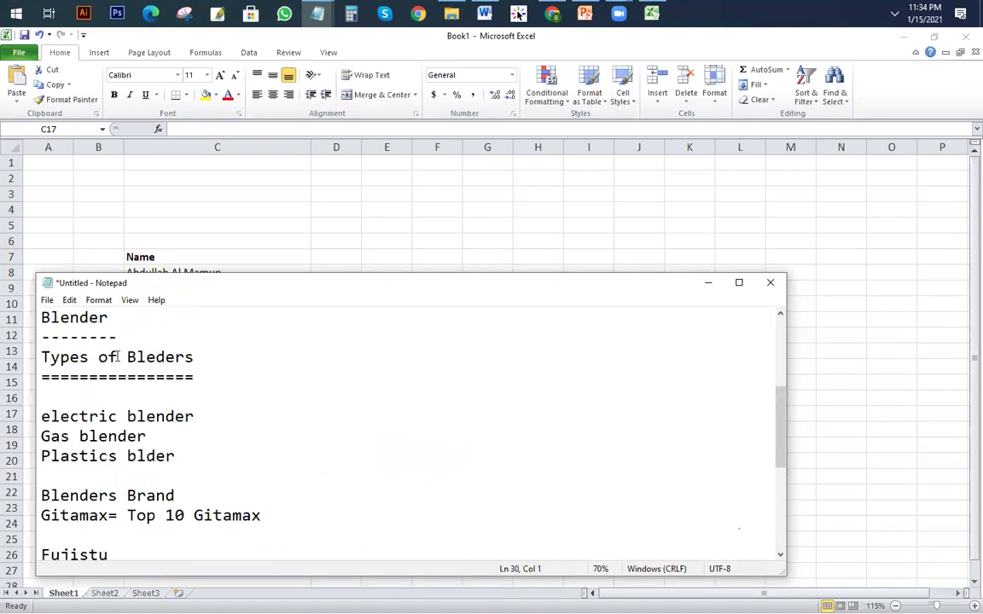
{"action": "scroll", "coordinate": [223, 393], "scroll_direction": "down", "scroll_amount": 1}
{"action": "scroll", "coordinate": [222, 392], "scroll_direction": "up", "scroll_amount": 1}
{"action": "left_click", "coordinate": [44, 417]}
{"action": "scroll", "coordinate": [282, 465], "scroll_direction": "down", "scroll_amount": 3}
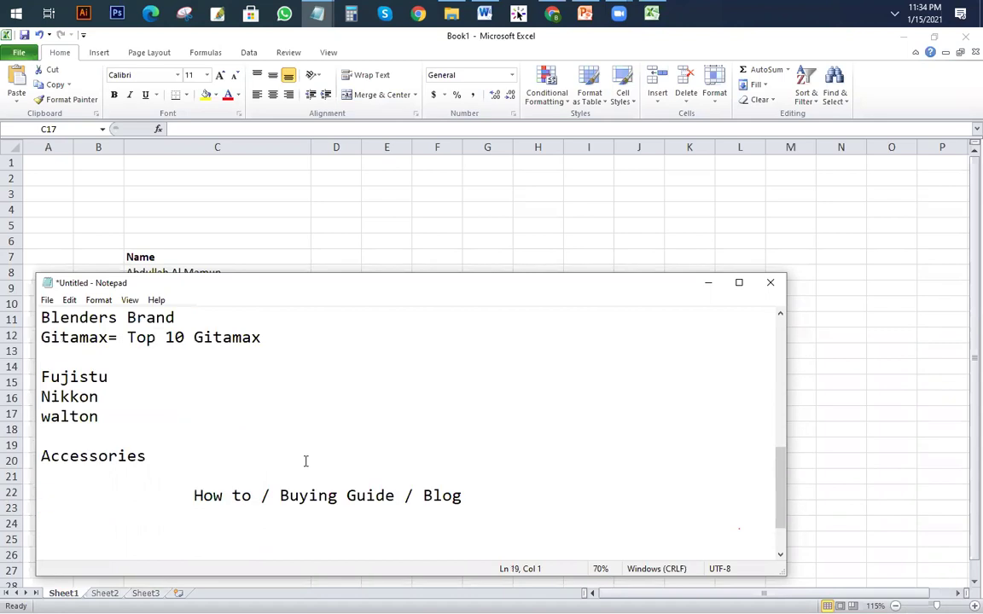
{"action": "scroll", "coordinate": [160, 392], "scroll_direction": "down", "scroll_amount": 1}
{"action": "left_click_drag", "start_coordinate": [145, 395], "coordinate": [4, 394]}
{"action": "left_click", "coordinate": [83, 416]}
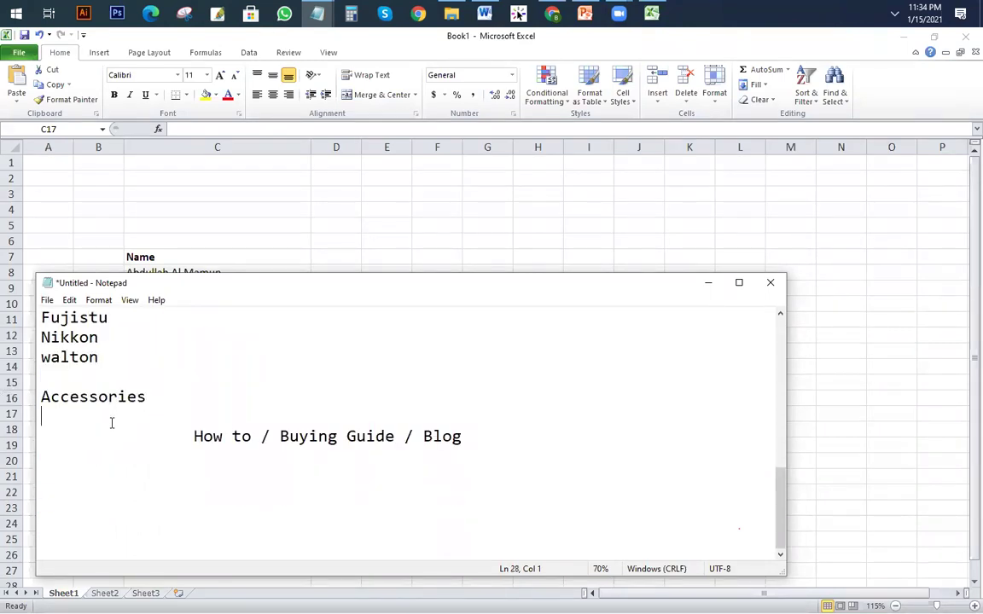
{"action": "left_click", "coordinate": [195, 436]}
{"action": "left_click_drag", "start_coordinate": [194, 436], "coordinate": [400, 452]}
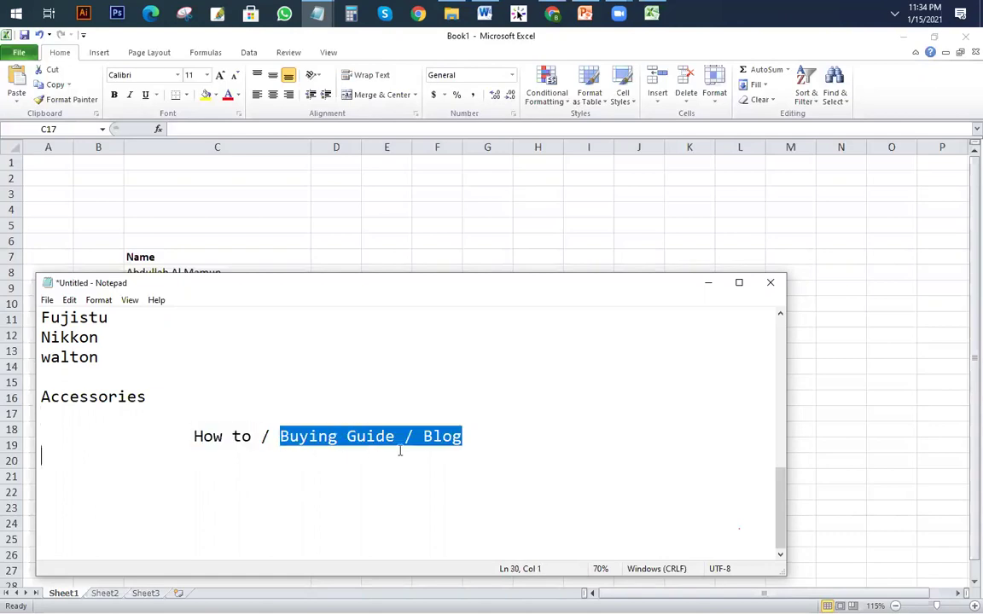
{"action": "left_click_drag", "start_coordinate": [607, 442], "coordinate": [43, 441]}
{"action": "left_click", "coordinate": [276, 504]}
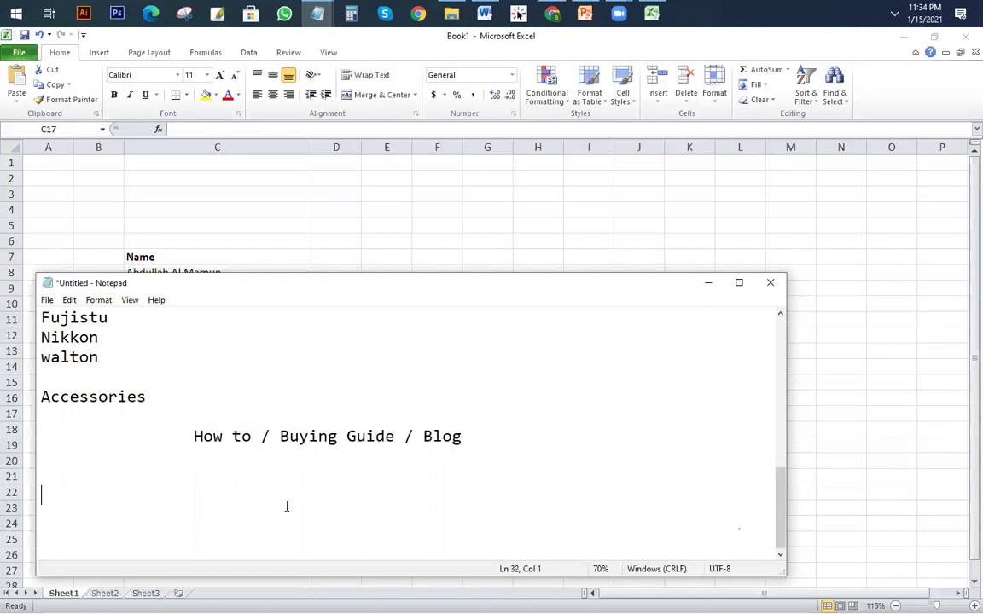
Scroll through the brand list and Blender sections of the outline
{"action": "scroll", "coordinate": [286, 506], "scroll_direction": "up", "scroll_amount": 1}
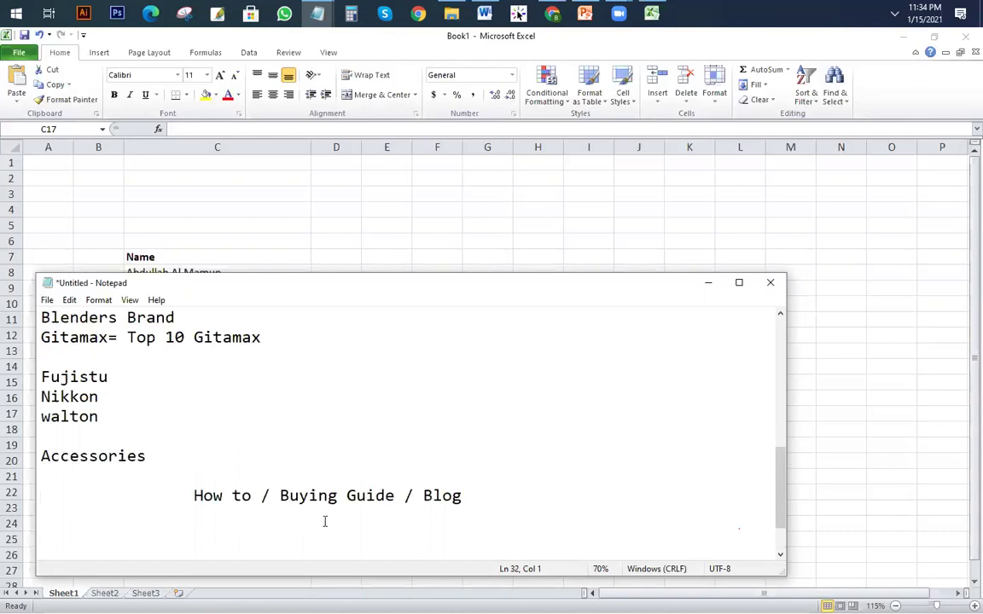
{"action": "scroll", "coordinate": [289, 506], "scroll_direction": "up", "scroll_amount": 6}
{"action": "scroll", "coordinate": [282, 478], "scroll_direction": "down", "scroll_amount": 4}
{"action": "left_click", "coordinate": [154, 457]}
{"action": "scroll", "coordinate": [267, 506], "scroll_direction": "up", "scroll_amount": 4}
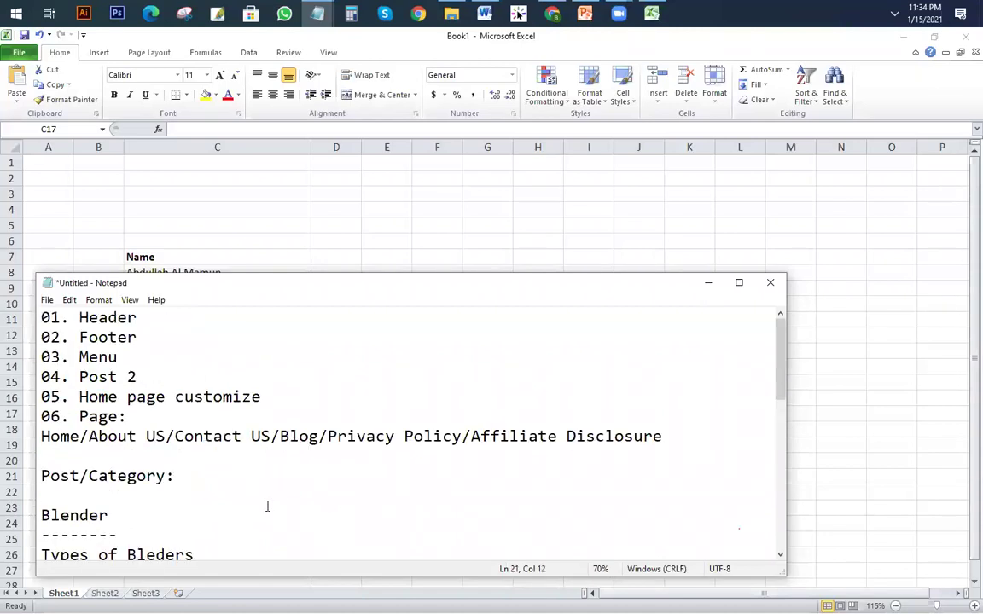
{"action": "scroll", "coordinate": [266, 505], "scroll_direction": "down", "scroll_amount": 2}
{"action": "left_click_drag", "start_coordinate": [43, 397], "coordinate": [256, 461]}
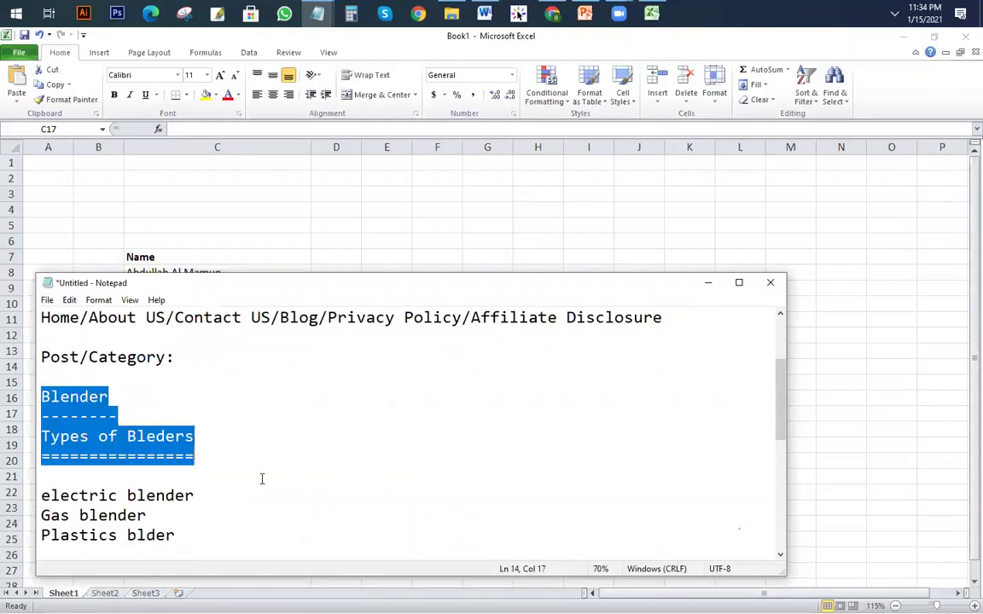
{"action": "scroll", "coordinate": [298, 500], "scroll_direction": "up", "scroll_amount": 2}
{"action": "left_click", "coordinate": [316, 503]}
{"action": "left_click", "coordinate": [160, 416]}
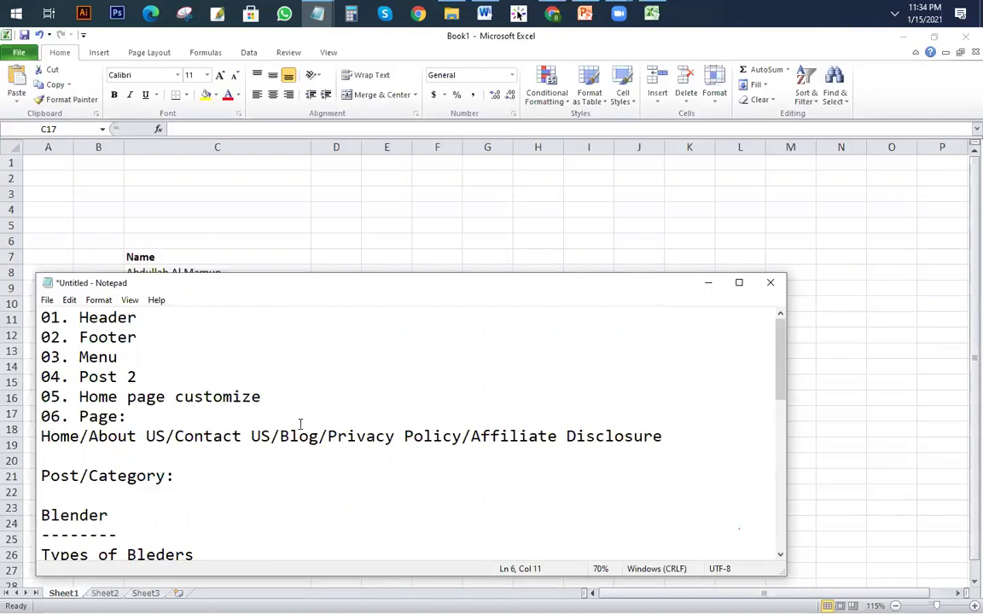
Cancel the Save As dialog, raise the Notepad window, and review the numbered page list
{"action": "key", "text": "ctrl+s"}
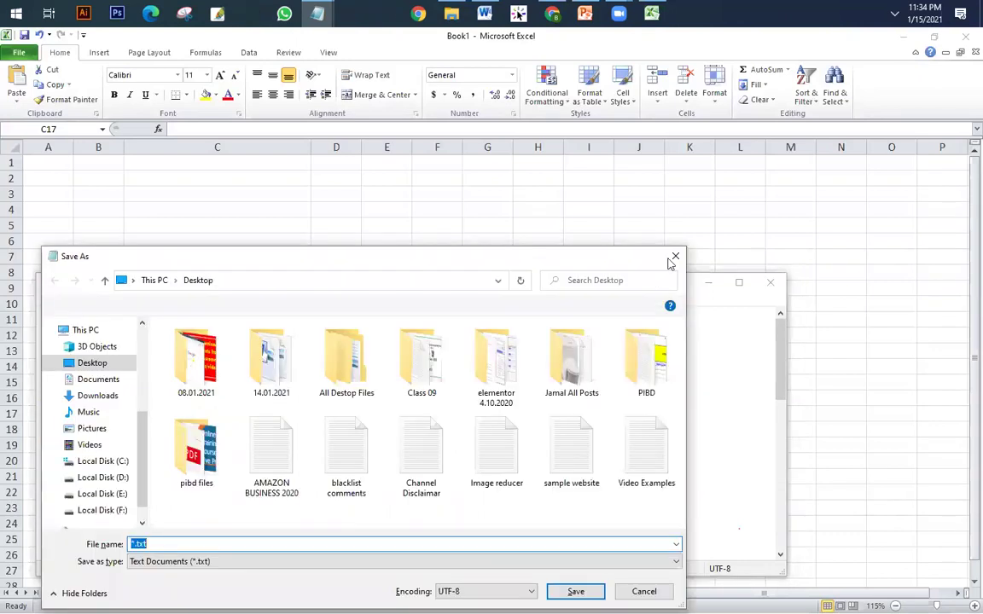
{"action": "key", "text": "Escape"}
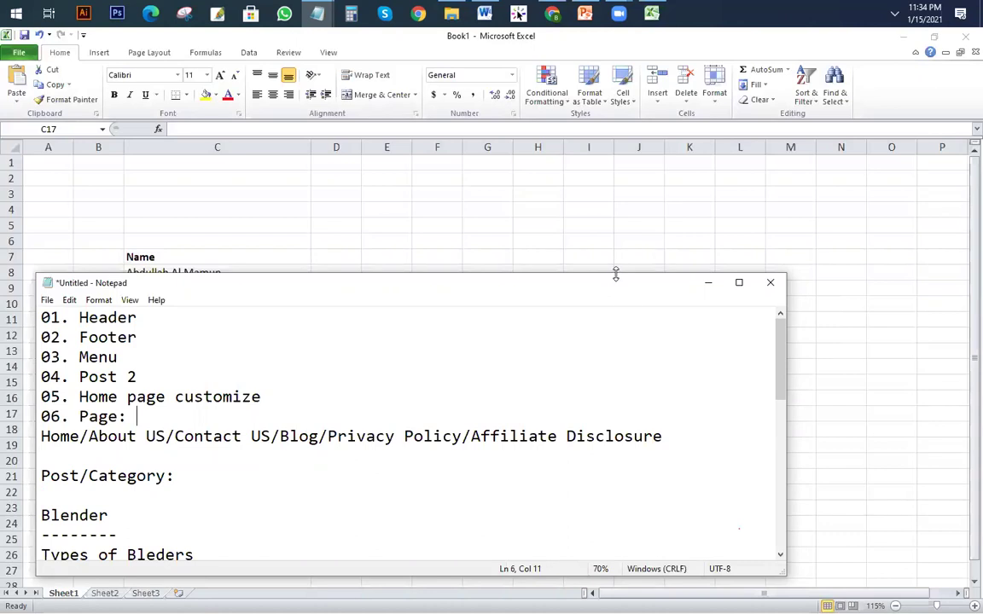
{"action": "left_click_drag", "start_coordinate": [606, 283], "coordinate": [606, 208]}
{"action": "left_click_drag", "start_coordinate": [42, 242], "coordinate": [699, 356]}
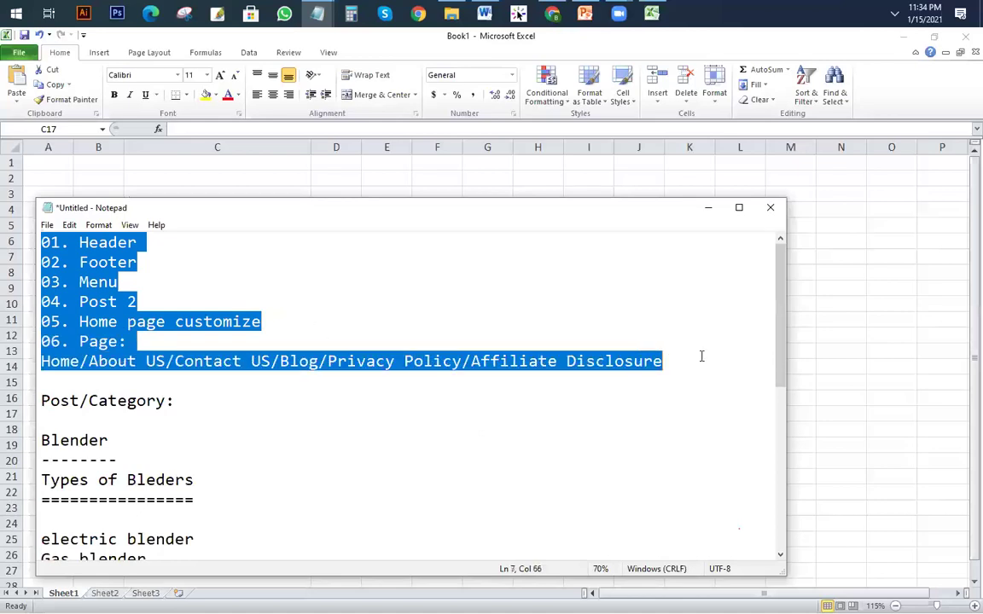
{"action": "scroll", "coordinate": [191, 407], "scroll_direction": "down", "scroll_amount": 4}
{"action": "scroll", "coordinate": [166, 418], "scroll_direction": "down", "scroll_amount": 3}
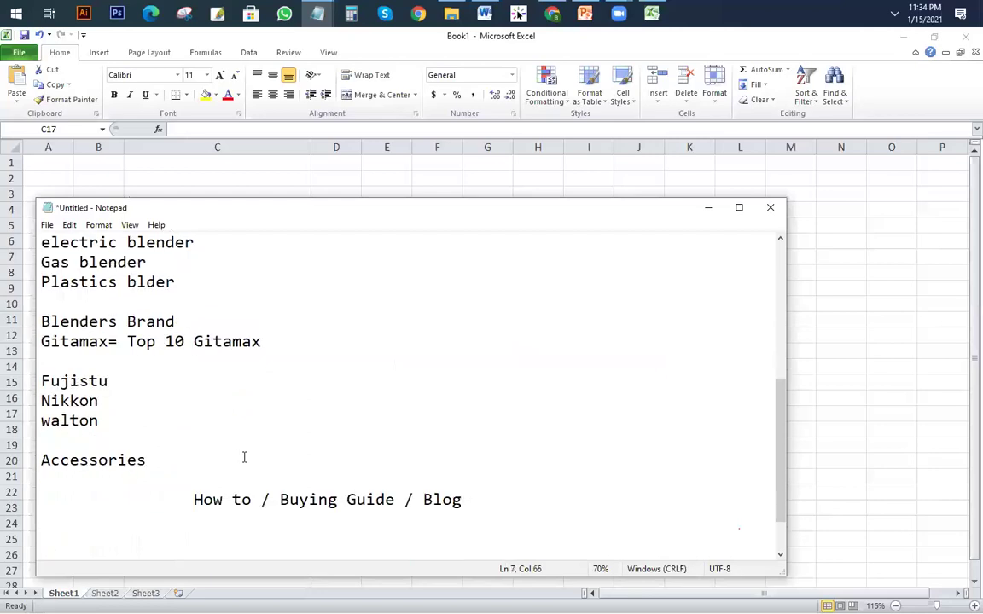
{"action": "scroll", "coordinate": [243, 456], "scroll_direction": "up", "scroll_amount": 4}
{"action": "scroll", "coordinate": [279, 409], "scroll_direction": "down", "scroll_amount": 2}
{"action": "scroll", "coordinate": [279, 410], "scroll_direction": "down", "scroll_amount": 1}
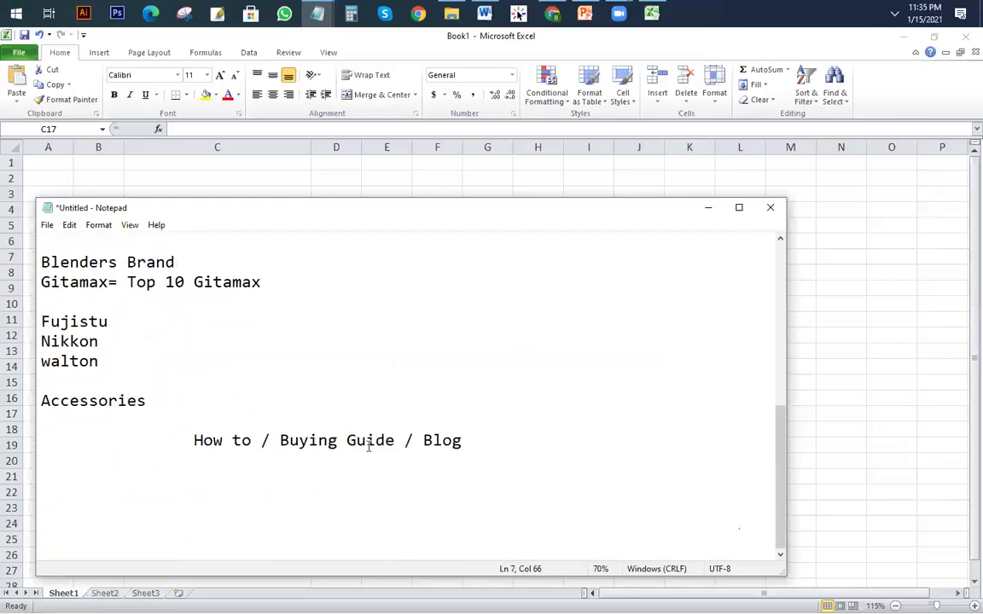
{"action": "left_click", "coordinate": [175, 454]}
{"action": "left_click", "coordinate": [187, 438]}
Remove the indent before 'How to', then switch to the laptopsgeek.com site in Chrome
{"action": "key", "text": "BackSpace"}
{"action": "key", "text": "BackSpace"}
{"action": "key", "text": "BackSpace"}
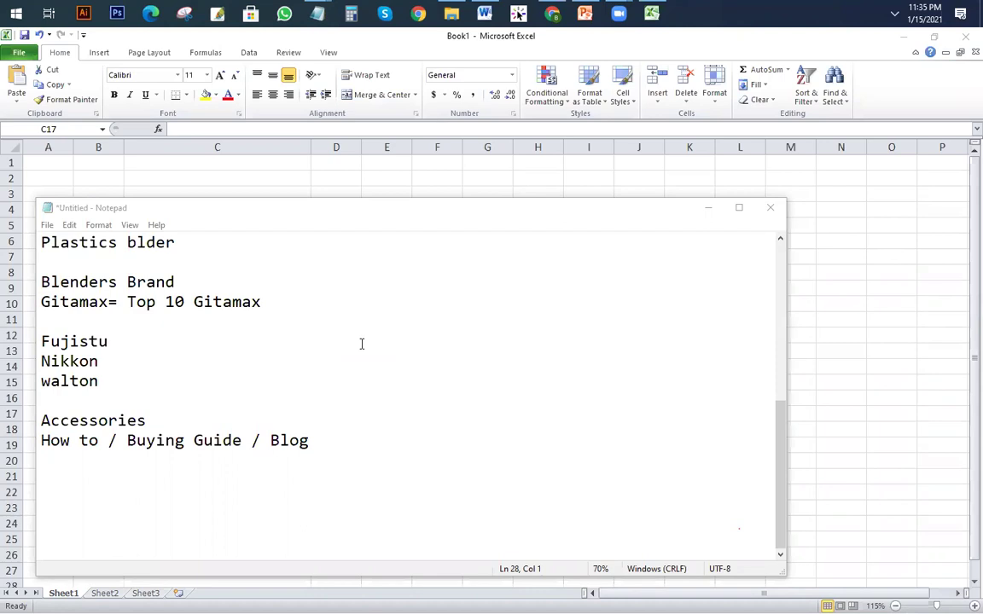
{"action": "scroll", "coordinate": [404, 378], "scroll_direction": "up", "scroll_amount": 6}
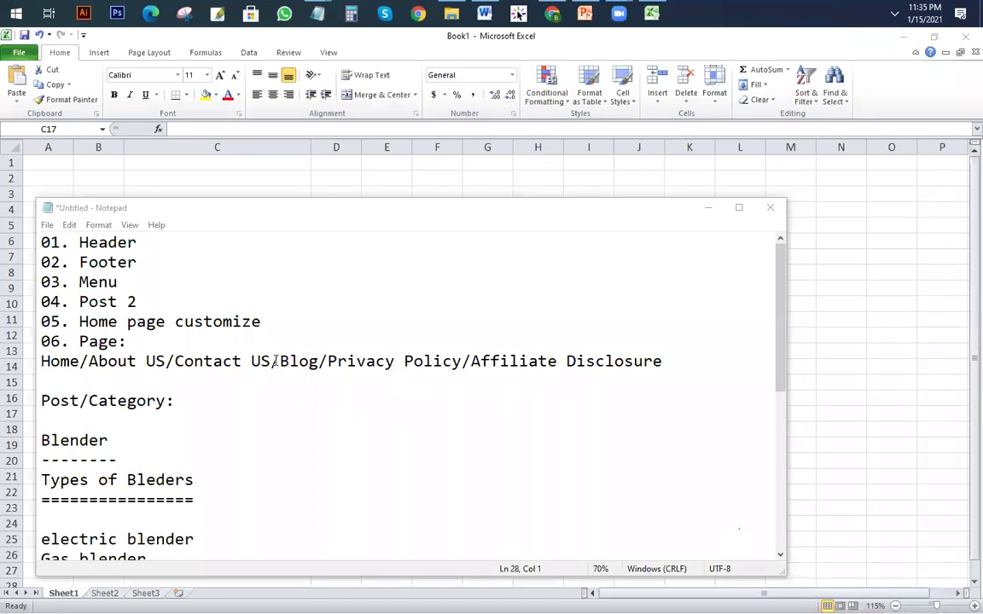
{"action": "left_click", "coordinate": [553, 14]}
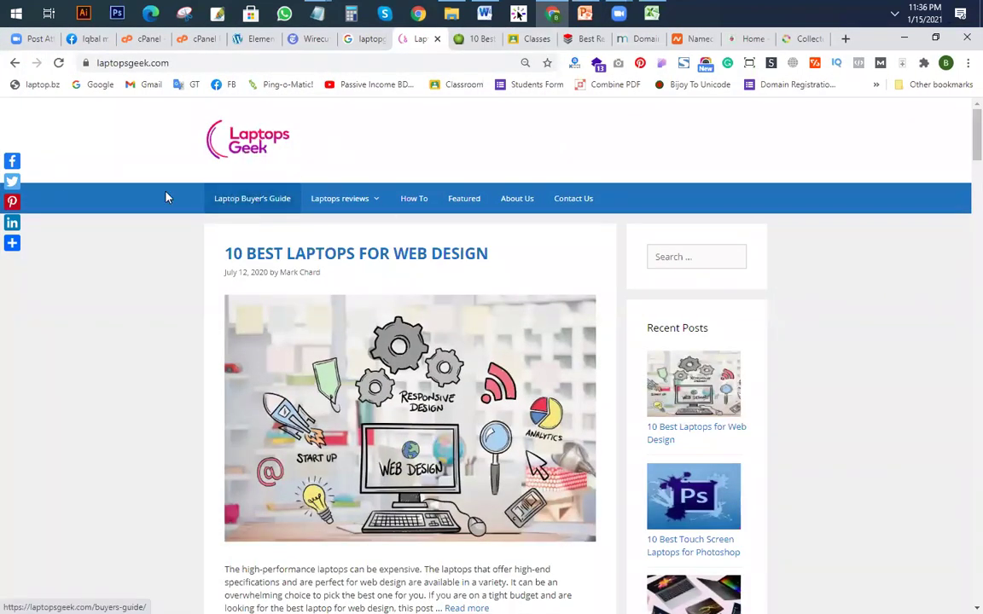
Look over laptopsgeek.com's navigation and share bar, then bring the Notepad outline back to the front
{"action": "mouse_move", "coordinate": [12, 243]}
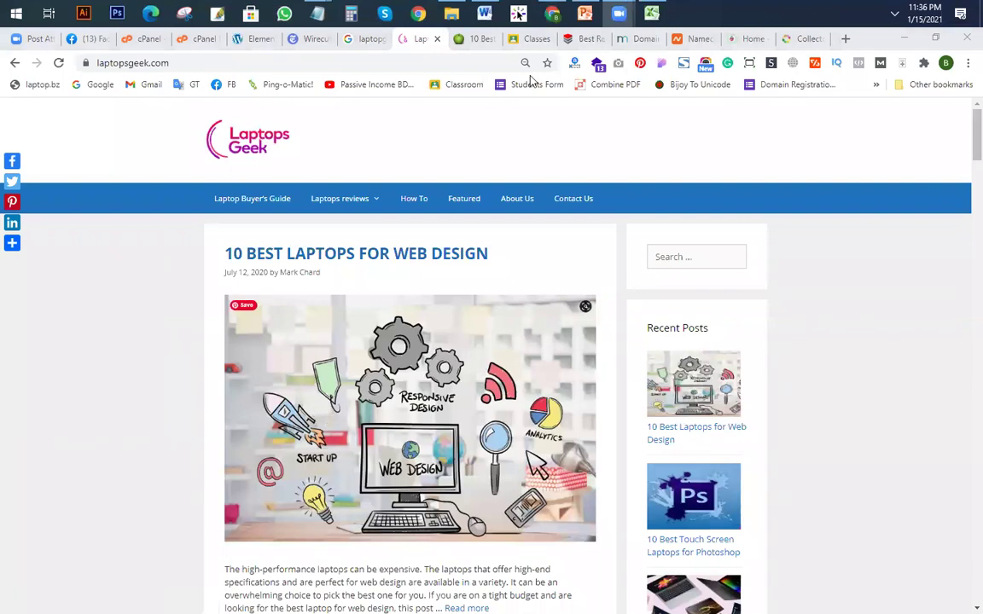
{"action": "mouse_move", "coordinate": [317, 13]}
{"action": "left_click", "coordinate": [537, 108]}
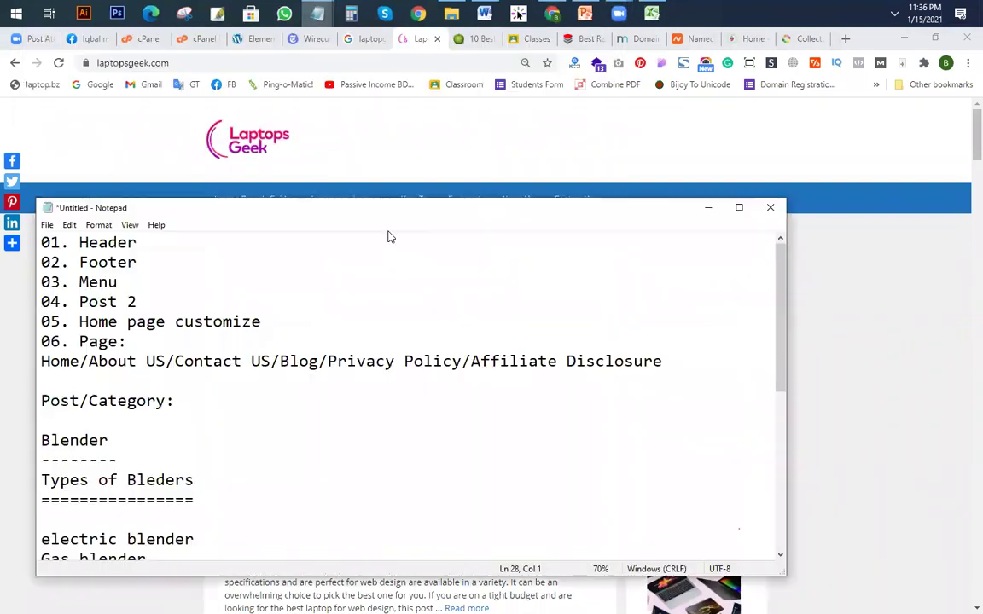
Add a '3rd' heading on a new line below Blog
{"action": "scroll", "coordinate": [373, 449], "scroll_direction": "down", "scroll_amount": 10}
{"action": "left_click", "coordinate": [393, 445]}
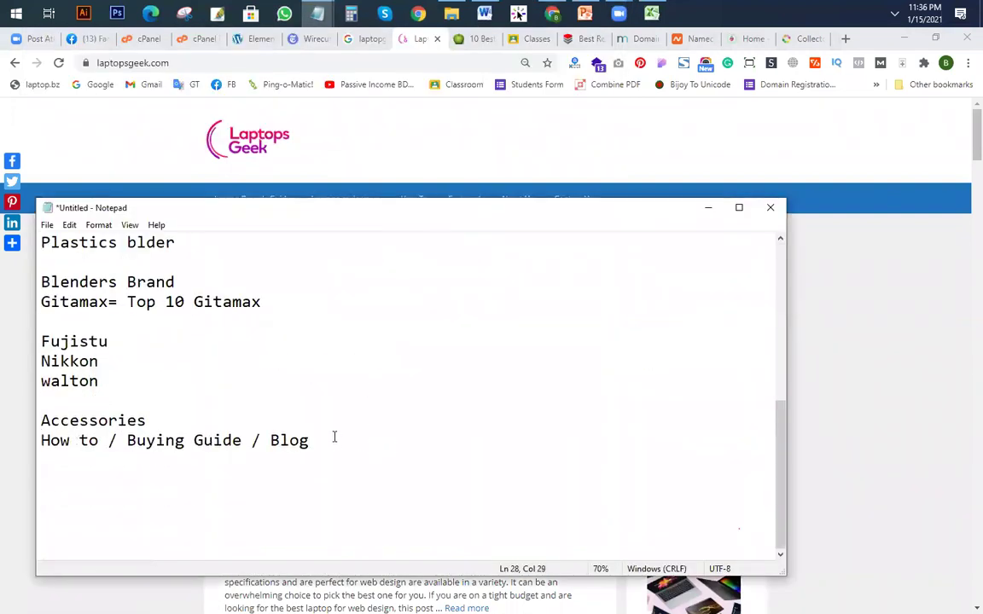
{"action": "key", "text": "Return"}
{"action": "key", "text": "Return"}
{"action": "key", "text": "Return"}
{"action": "key", "text": "Return"}
{"action": "type", "text": "3rd"}
{"action": "key", "text": "Return"}
{"action": "key", "text": "Return"}
List social icon, email setup, pop-up and login under the 3rd heading
{"action": "type", "text": "social ci"}
{"action": "key", "text": "BackSpace"}
{"action": "key", "text": "BackSpace"}
{"action": "type", "text": "ion"}
{"action": "key", "text": "BackSpace"}
{"action": "key", "text": "BackSpace"}
{"action": "type", "text": "con"}
{"action": "key", "text": "Return"}
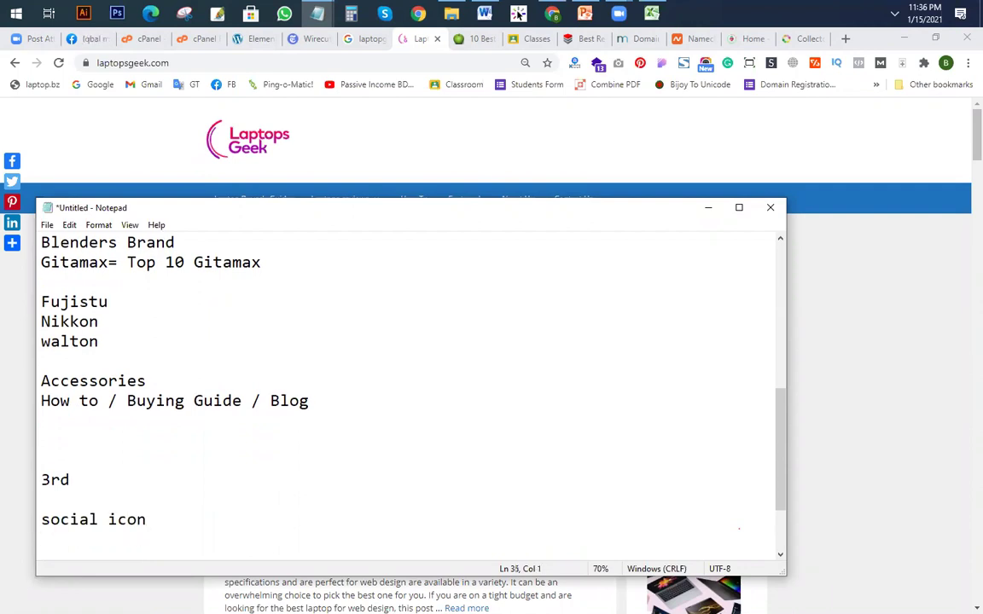
{"action": "type", "text": "email setup"}
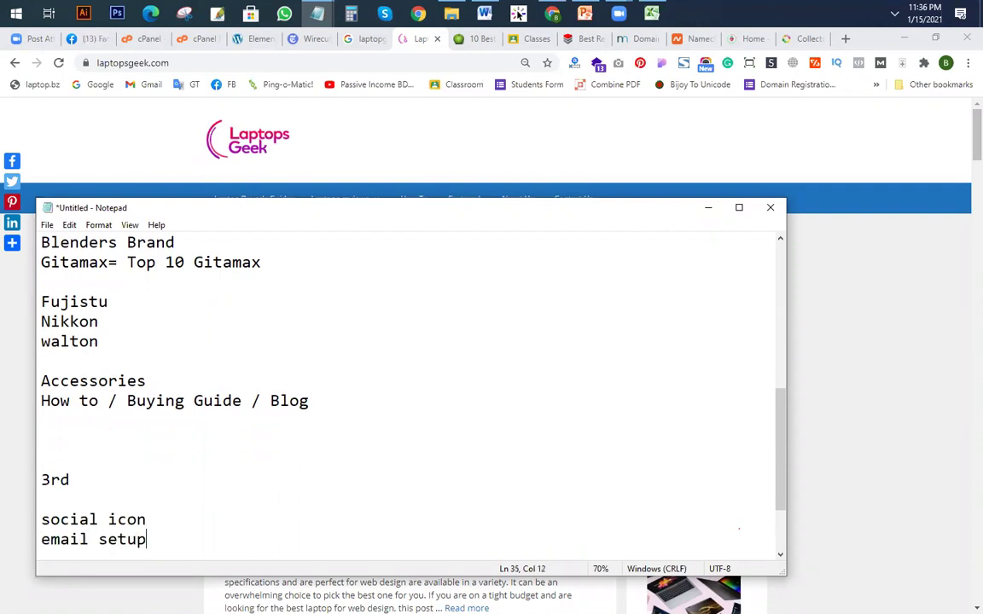
{"action": "key", "text": "Return"}
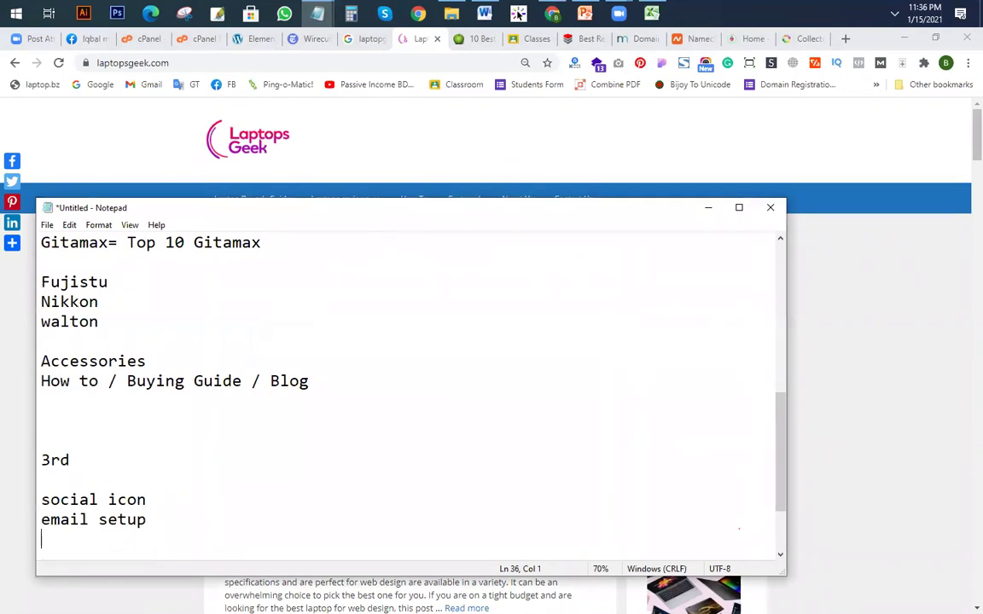
{"action": "type", "text": "pop-0"}
{"action": "key", "text": "BackSpace"}
{"action": "type", "text": "up"}
{"action": "key", "text": "Return"}
{"action": "type", "text": "login"}
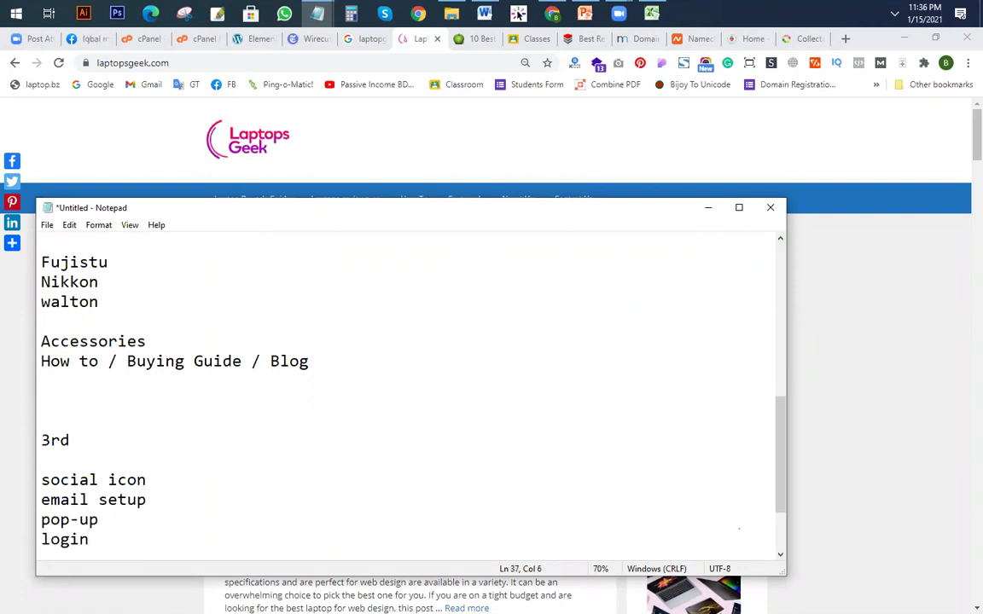
{"action": "key", "text": "Return"}
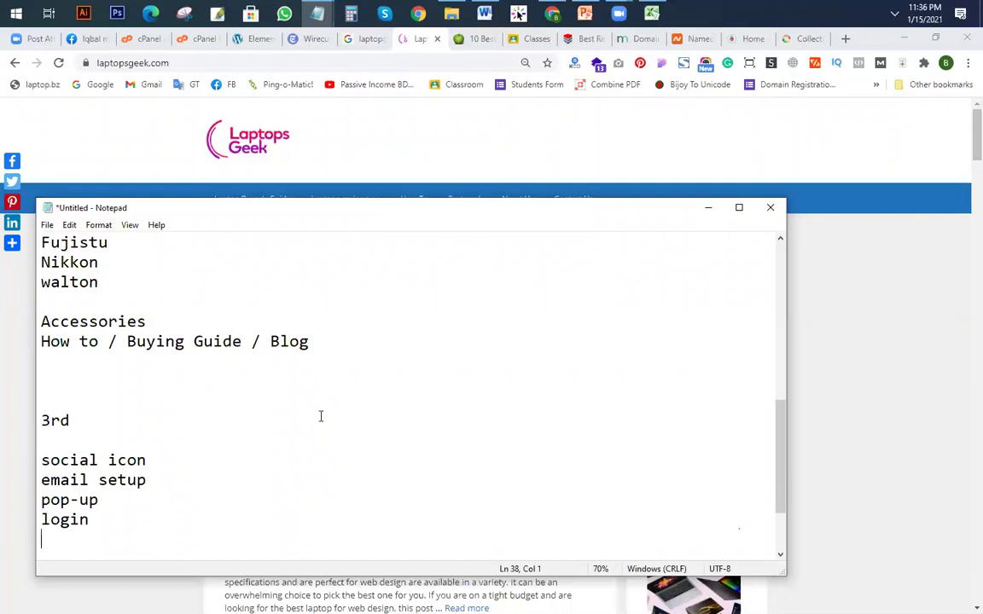
Add 'sub-domain' as a new item after login
{"action": "left_click", "coordinate": [141, 437]}
{"action": "scroll", "coordinate": [148, 373], "scroll_direction": "up", "scroll_amount": 1}
{"action": "scroll", "coordinate": [148, 374], "scroll_direction": "down", "scroll_amount": 3}
{"action": "left_click", "coordinate": [130, 413]}
{"action": "key", "text": "Return"}
{"action": "type", "text": "sub-domain"}
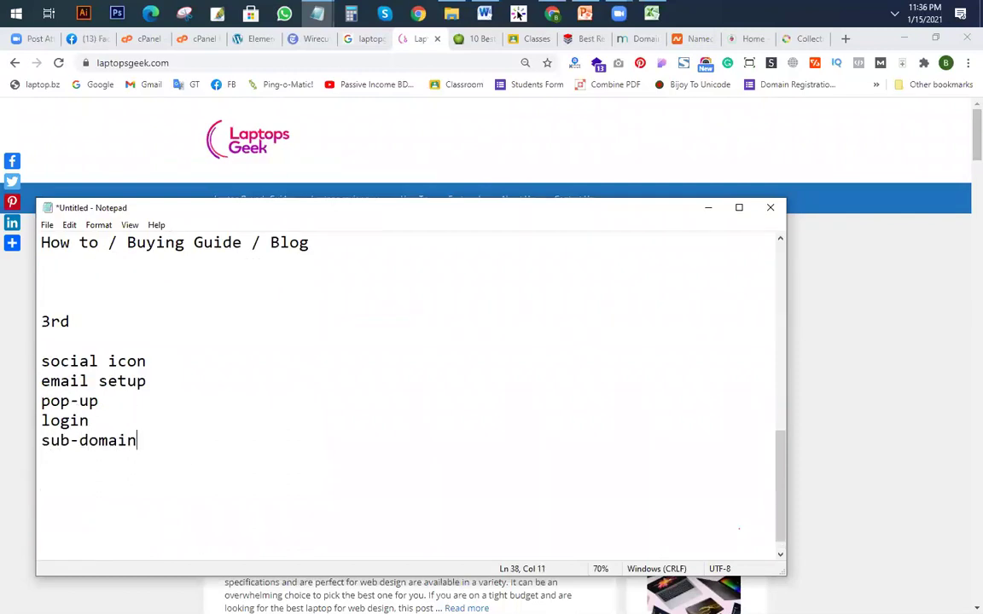
{"action": "key", "text": "Return"}
Underline the 3rd heading with '------'
{"action": "left_click", "coordinate": [148, 426]}
{"action": "left_click", "coordinate": [64, 343]}
{"action": "type", "text": "------"}
{"action": "key", "text": "Down"}
{"action": "key", "text": "Down"}
{"action": "key", "text": "Down"}
{"action": "scroll", "coordinate": [237, 427], "scroll_direction": "up", "scroll_amount": 6}
Minimize Notepad and scroll through the posts on the Laptops Geek homepage
{"action": "left_click", "coordinate": [117, 320]}
{"action": "left_click", "coordinate": [707, 207]}
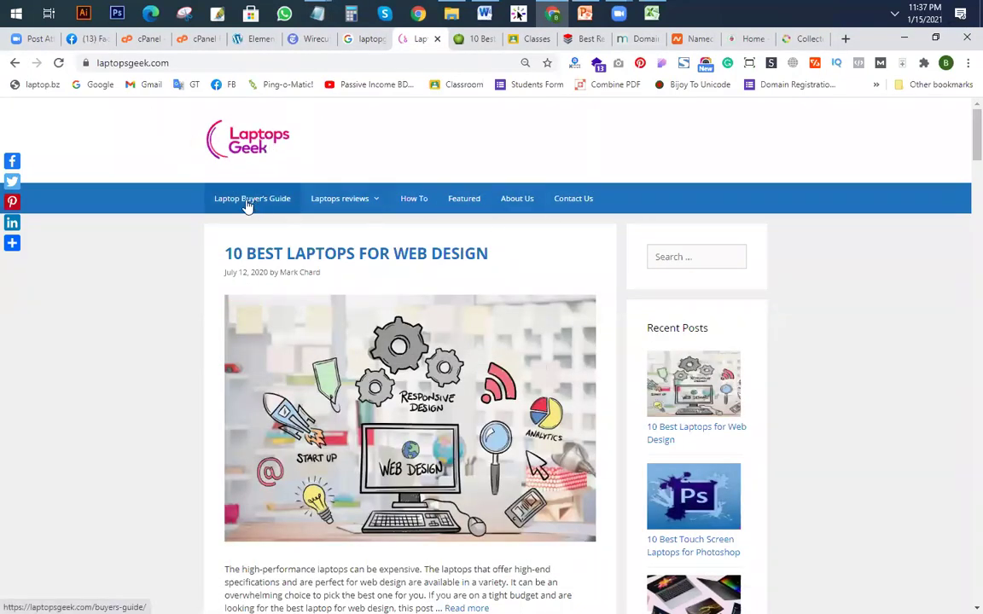
{"action": "scroll", "coordinate": [583, 199], "scroll_direction": "down", "scroll_amount": 1}
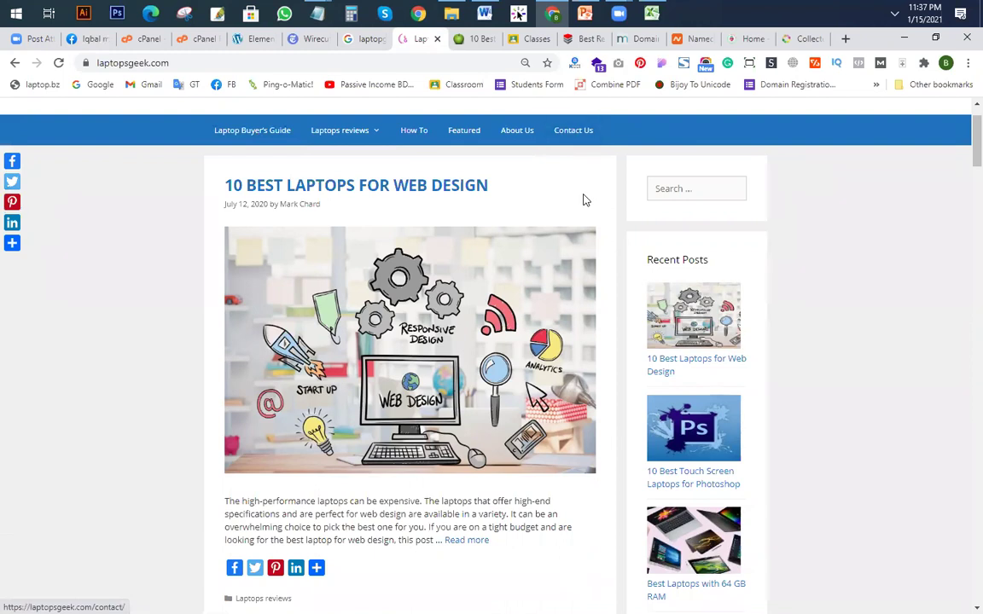
{"action": "scroll", "coordinate": [334, 182], "scroll_direction": "down", "scroll_amount": 2}
{"action": "scroll", "coordinate": [350, 256], "scroll_direction": "up", "scroll_amount": 2}
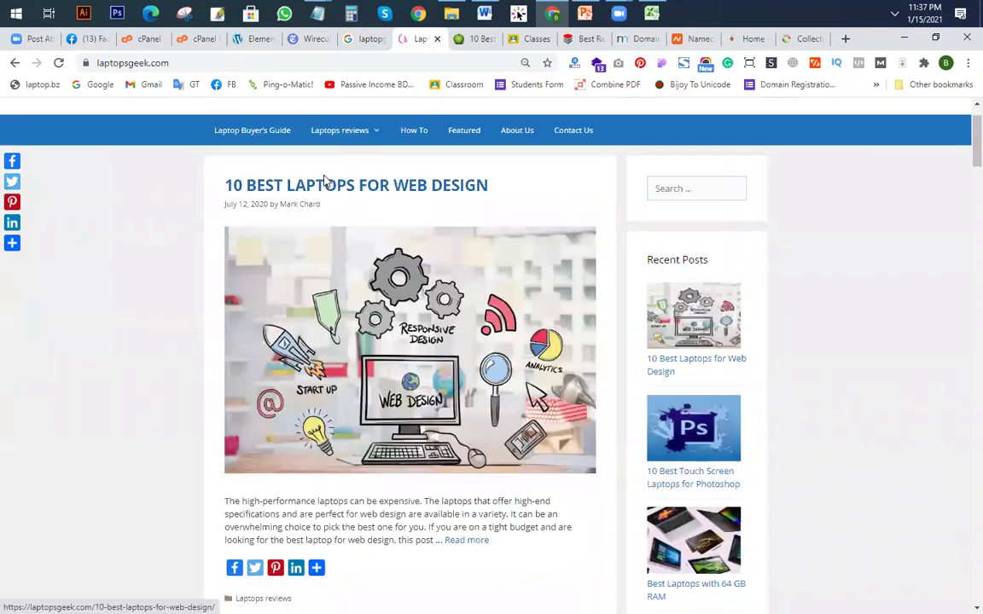
{"action": "scroll", "coordinate": [363, 319], "scroll_direction": "down", "scroll_amount": 3}
{"action": "scroll", "coordinate": [359, 329], "scroll_direction": "down", "scroll_amount": 1}
{"action": "scroll", "coordinate": [355, 338], "scroll_direction": "up", "scroll_amount": 2}
{"action": "scroll", "coordinate": [426, 324], "scroll_direction": "down", "scroll_amount": 1}
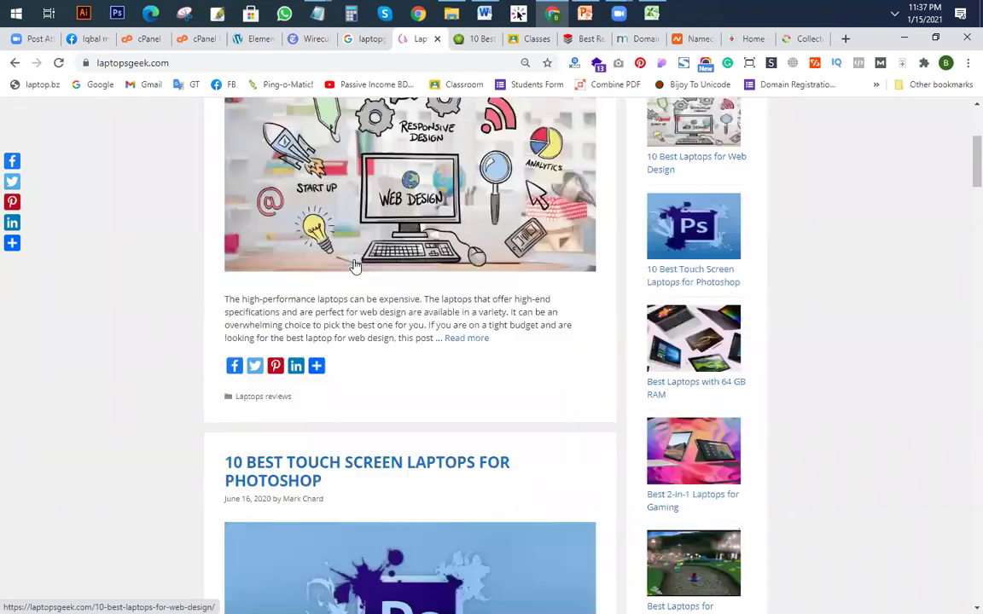
{"action": "scroll", "coordinate": [626, 302], "scroll_direction": "up", "scroll_amount": 3}
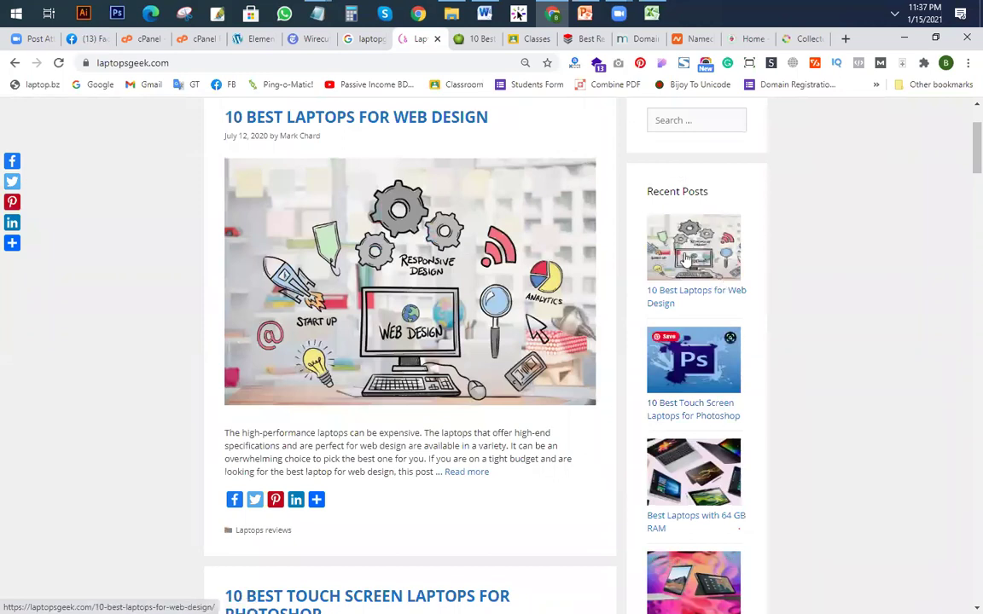
{"action": "scroll", "coordinate": [642, 251], "scroll_direction": "up", "scroll_amount": 1}
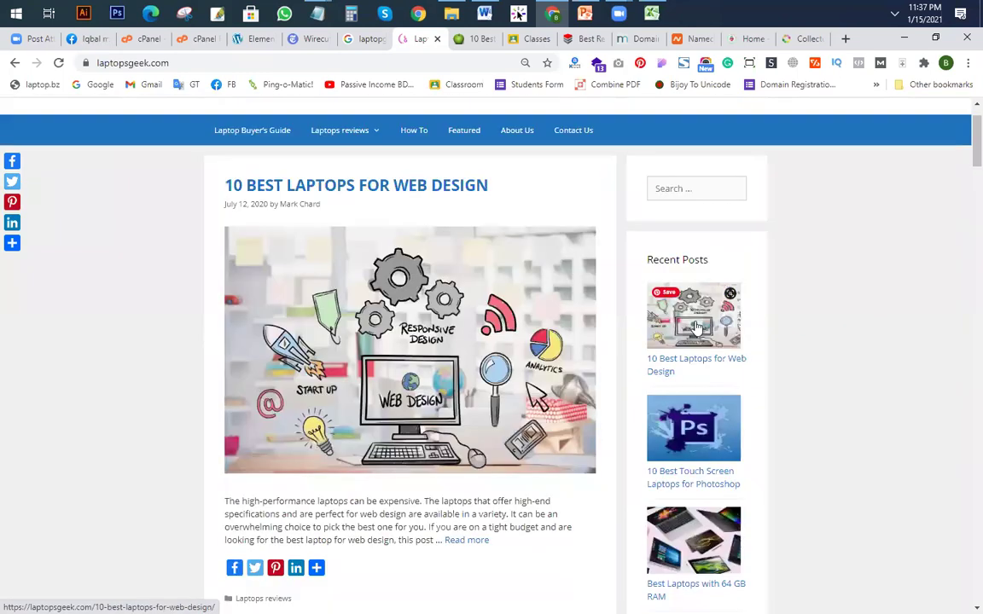
{"action": "scroll", "coordinate": [690, 285], "scroll_direction": "down", "scroll_amount": 8}
{"action": "scroll", "coordinate": [690, 285], "scroll_direction": "down", "scroll_amount": 20}
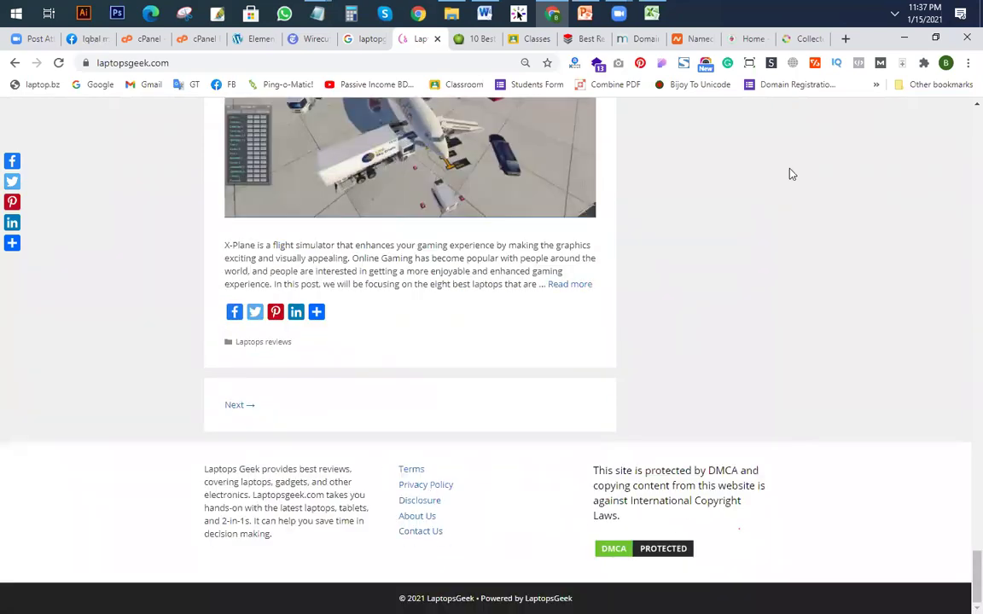
{"action": "scroll", "coordinate": [789, 174], "scroll_direction": "up", "scroll_amount": 20}
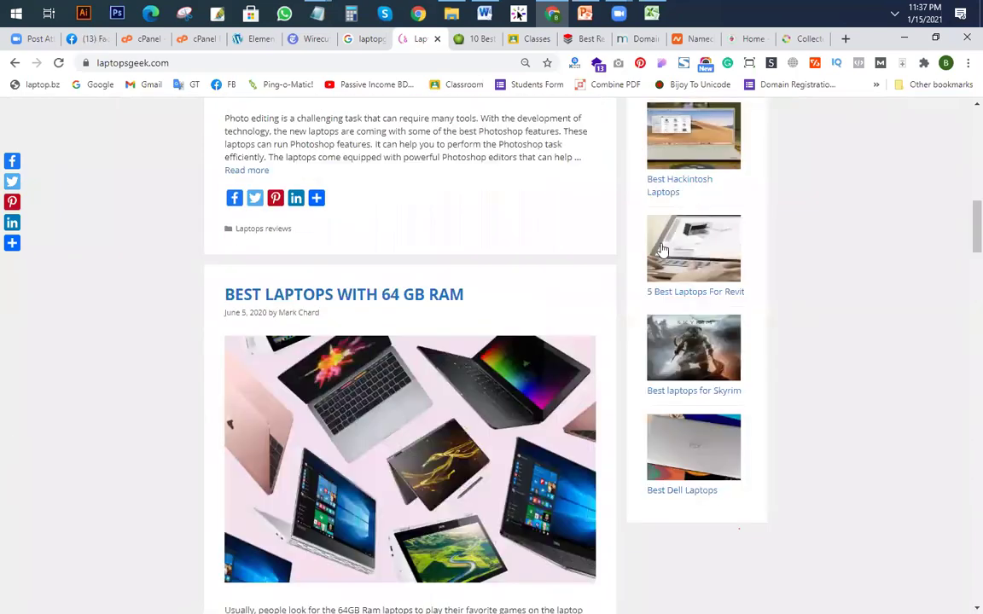
{"action": "scroll", "coordinate": [662, 249], "scroll_direction": "up", "scroll_amount": 15}
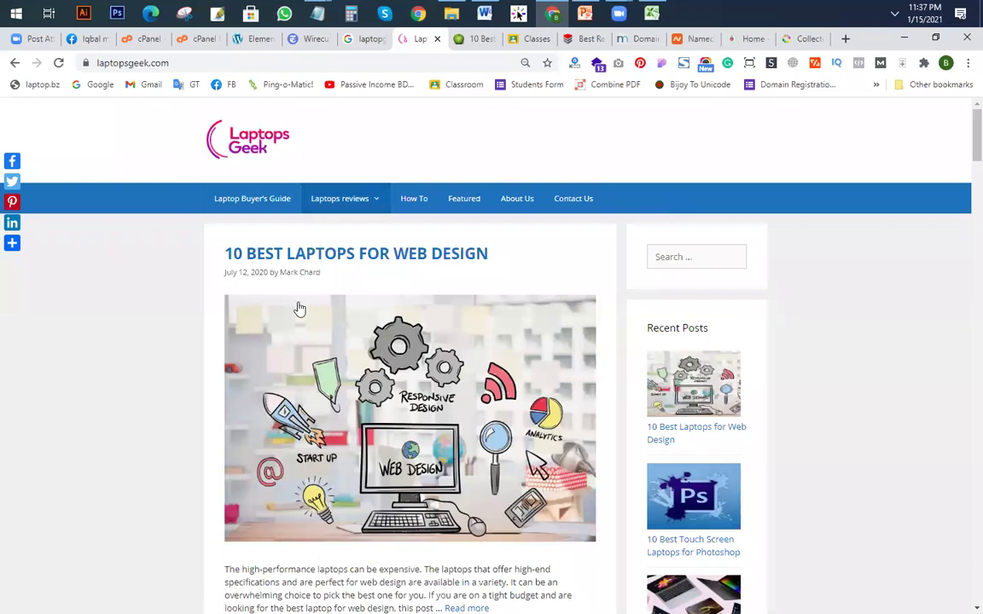
Browse the How To category page's posts, then bring Notepad back in front
{"action": "mouse_move", "coordinate": [337, 207]}
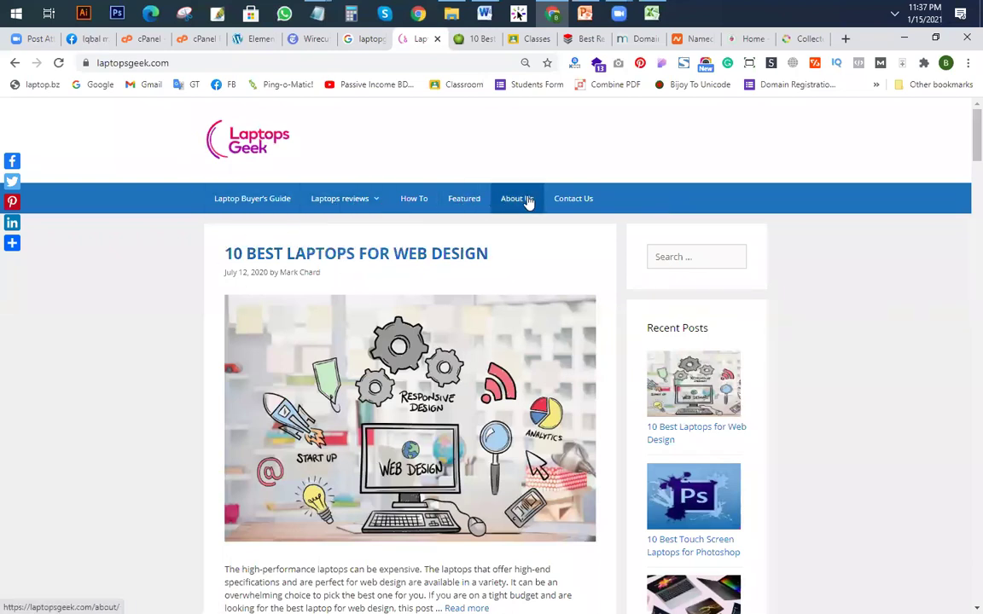
{"action": "left_click", "coordinate": [416, 201]}
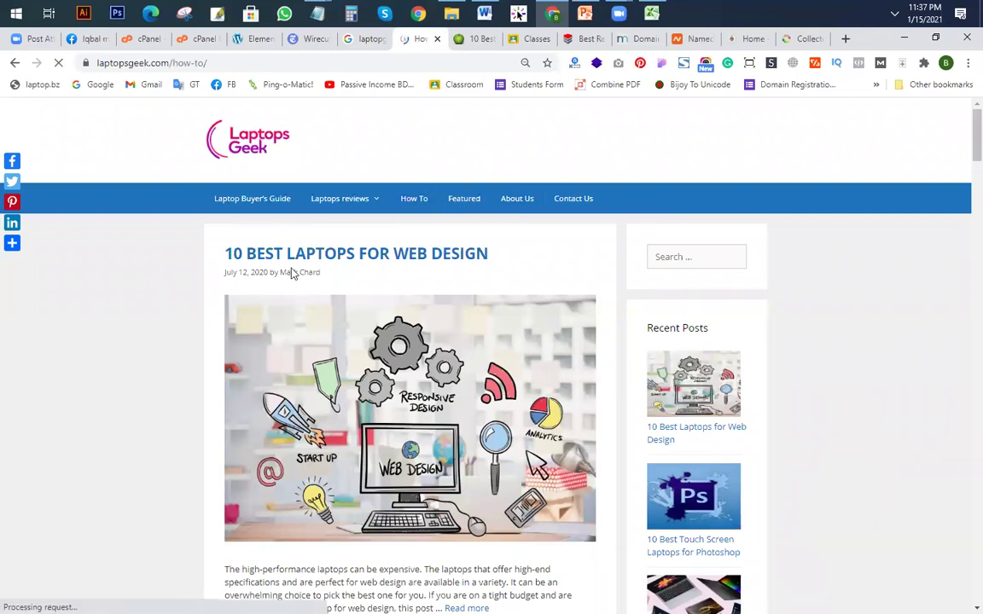
{"action": "scroll", "coordinate": [290, 276], "scroll_direction": "down", "scroll_amount": 3}
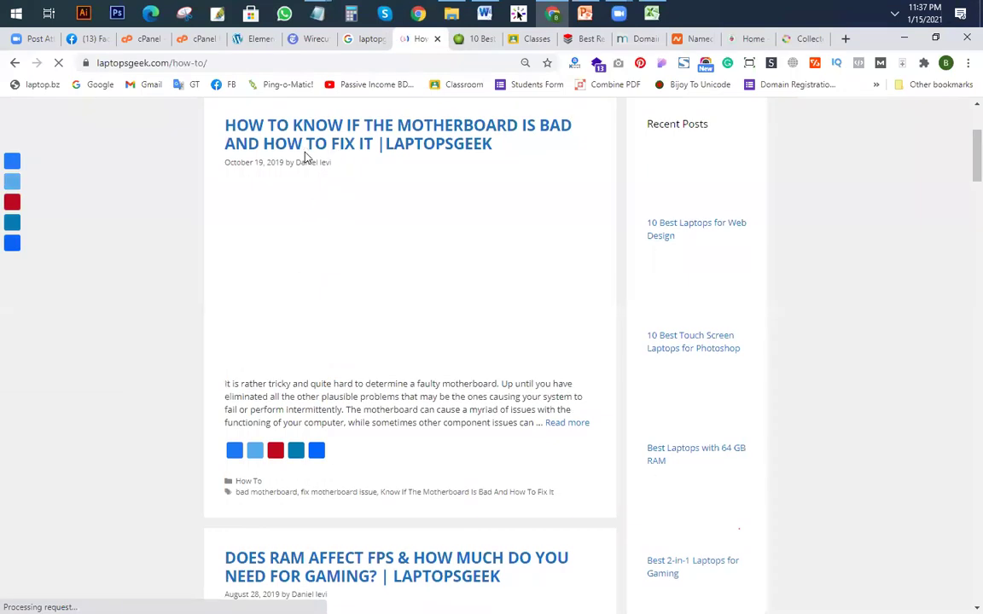
{"action": "scroll", "coordinate": [300, 160], "scroll_direction": "up", "scroll_amount": 2}
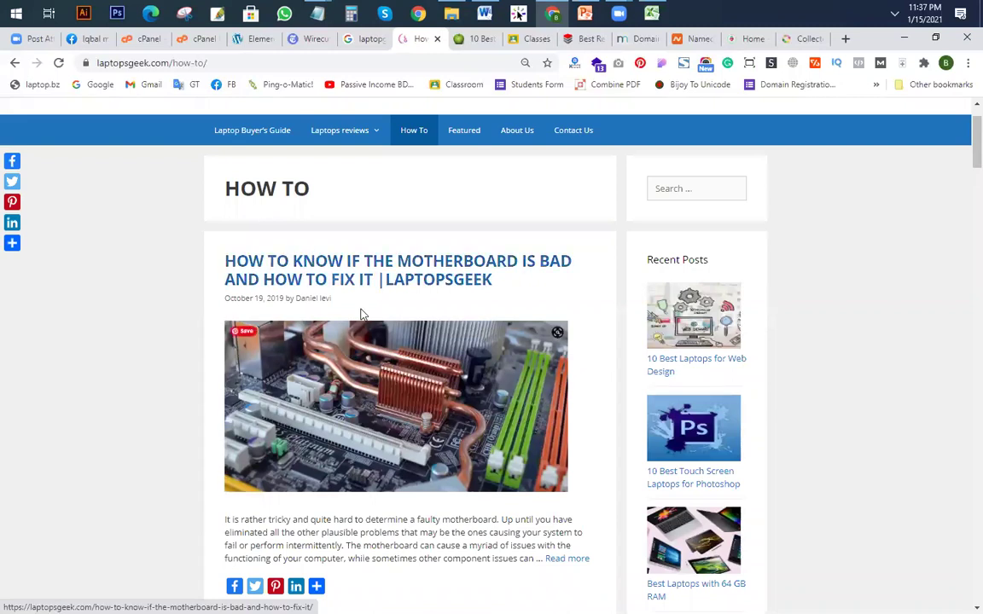
{"action": "scroll", "coordinate": [331, 413], "scroll_direction": "down", "scroll_amount": 6}
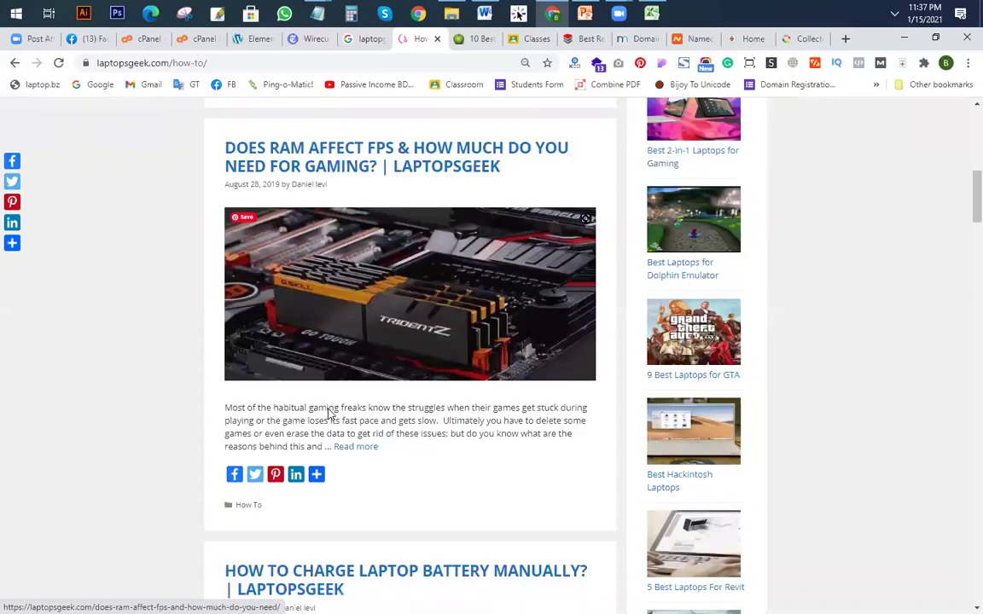
{"action": "key", "text": "alt+Tab"}
Add a 'Post customize' heading below sub-domain
{"action": "left_click", "coordinate": [116, 538]}
{"action": "scroll", "coordinate": [146, 531], "scroll_direction": "down", "scroll_amount": 2}
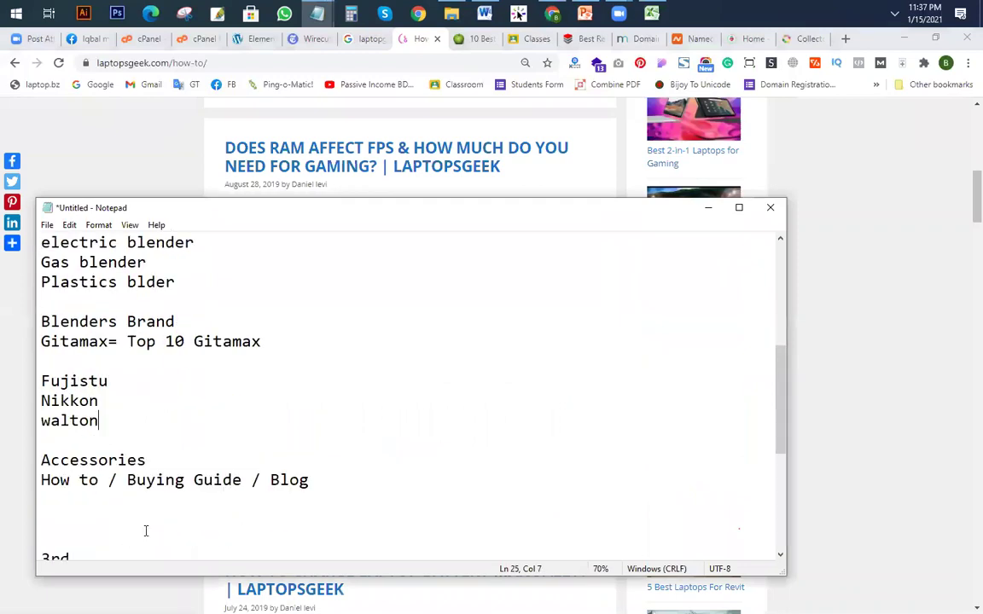
{"action": "scroll", "coordinate": [145, 530], "scroll_direction": "down", "scroll_amount": 5}
{"action": "left_click", "coordinate": [170, 406]}
{"action": "key", "text": "Return"}
{"action": "key", "text": "Return"}
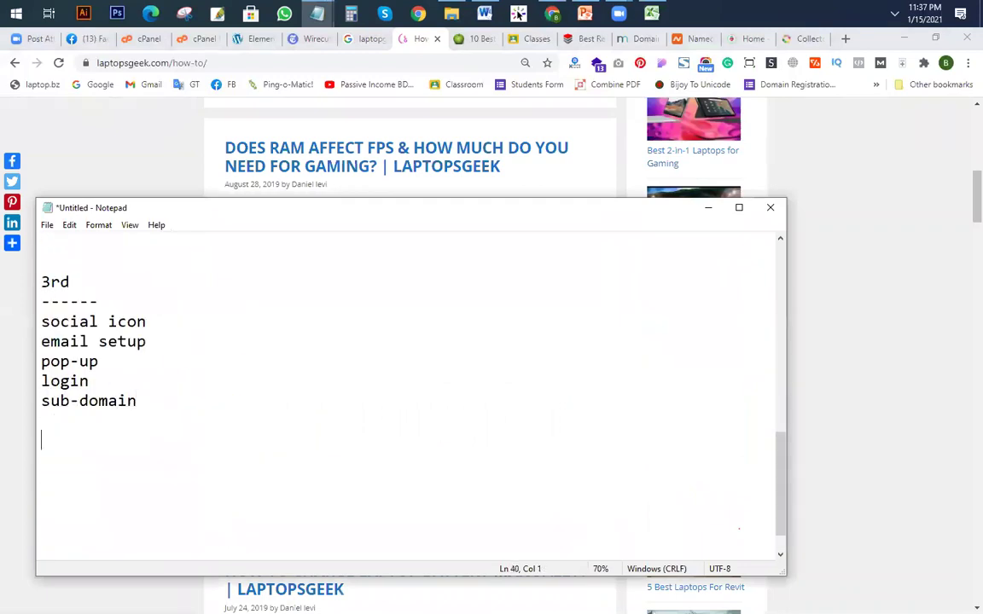
{"action": "type", "text": "Post customize"}
{"action": "key", "text": "Return"}
{"action": "key", "text": "Return"}
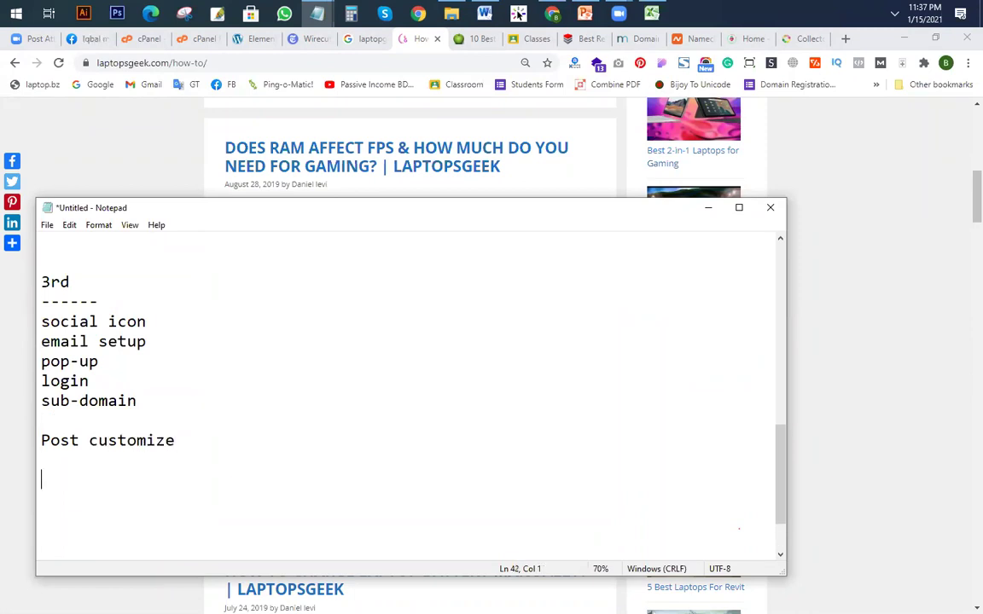
List Pros Cons, TOC and Pric Table under Post customize
{"action": "type", "text": "T"}
{"action": "key", "text": "BackSpace"}
{"action": "type", "text": "Pros Cons"}
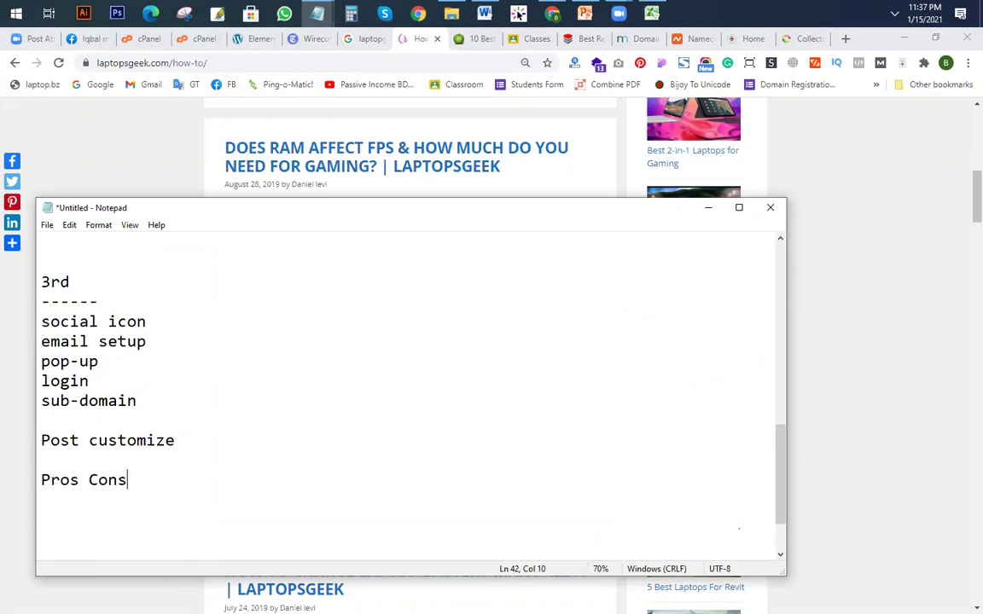
{"action": "key", "text": "Return"}
{"action": "type", "text": "To"}
{"action": "key", "text": "BackSpace"}
{"action": "type", "text": "OC"}
{"action": "key", "text": "Return"}
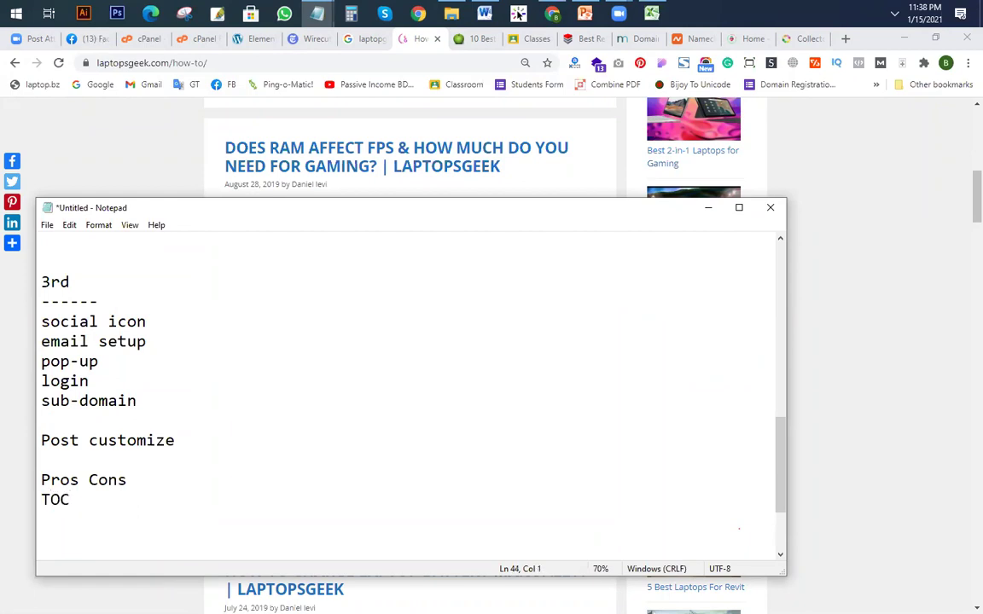
{"action": "type", "text": "Pric Table"}
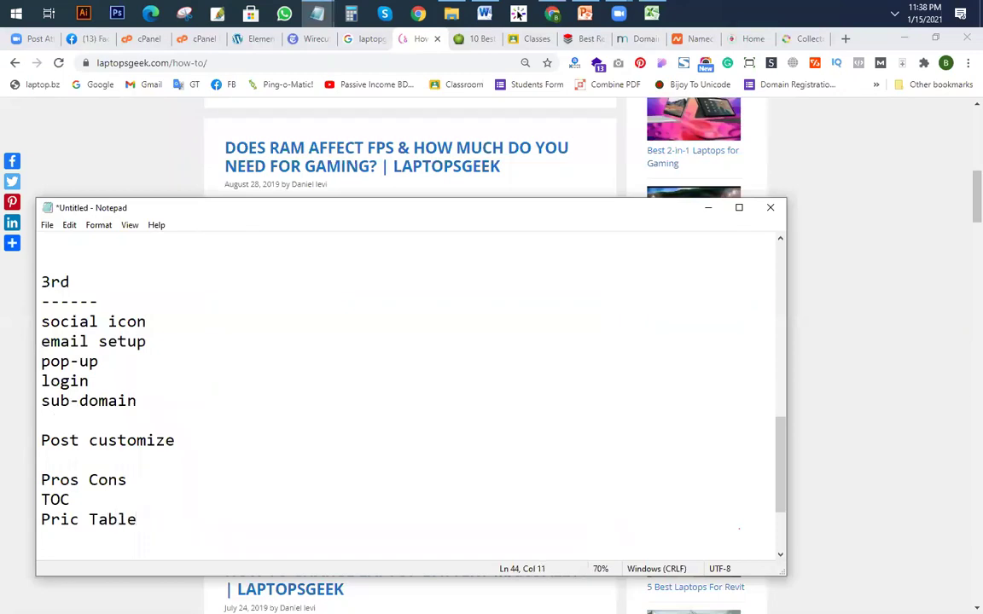
{"action": "key", "text": "Return"}
Underline Post customize with dashes and add a dash-underlined 'Plugin setup' heading
{"action": "left_click", "coordinate": [69, 460]}
{"action": "type", "text": "--------------"}
{"action": "left_click", "coordinate": [167, 522]}
{"action": "key", "text": "Return"}
{"action": "type", "text": "Plugin setu"}
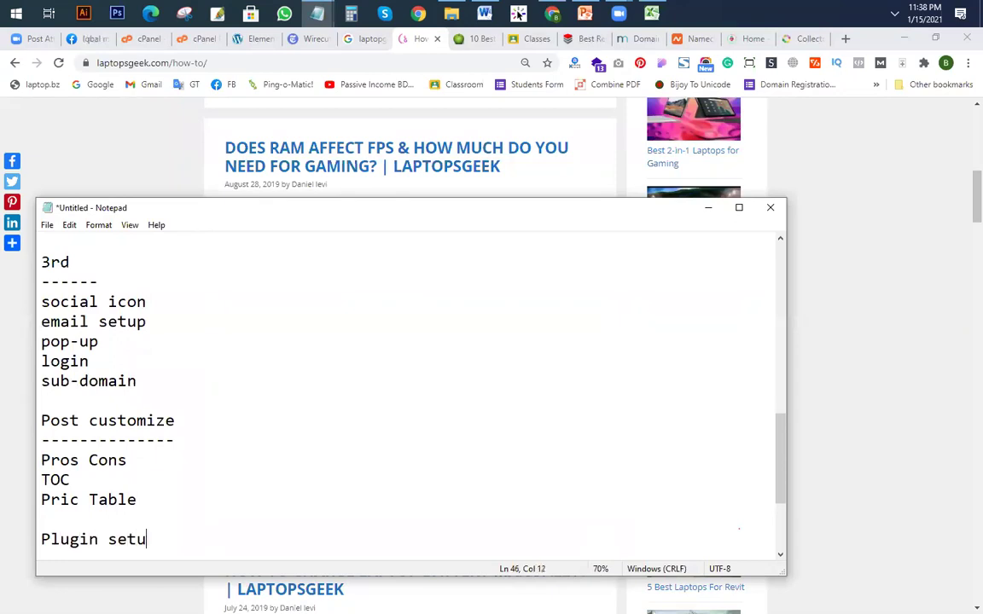
{"action": "type", "text": "p"}
{"action": "key", "text": "Return"}
{"action": "type", "text": "------------"}
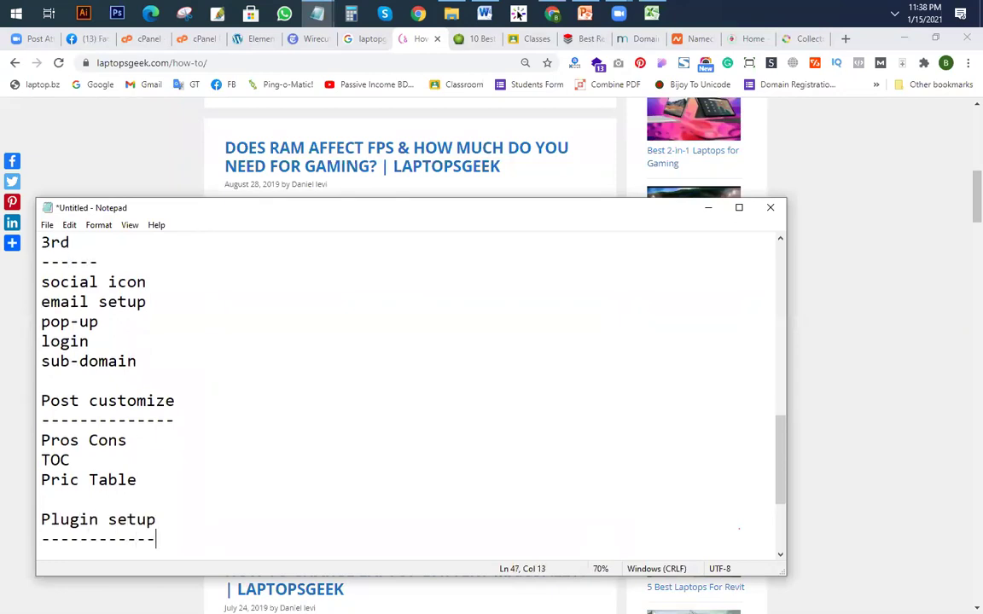
Add a 'Google anlytics' item under Plugin setup
{"action": "scroll", "coordinate": [174, 521], "scroll_direction": "down", "scroll_amount": 2}
{"action": "key", "text": "Return"}
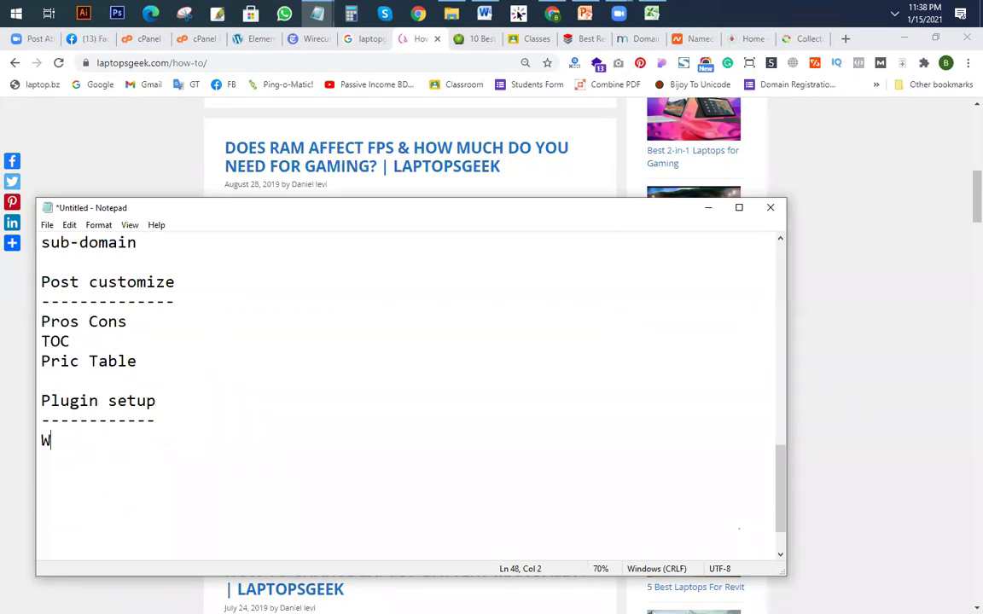
{"action": "type", "text": "W"}
{"action": "key", "text": "BackSpace"}
{"action": "type", "text": "Google anlysi"}
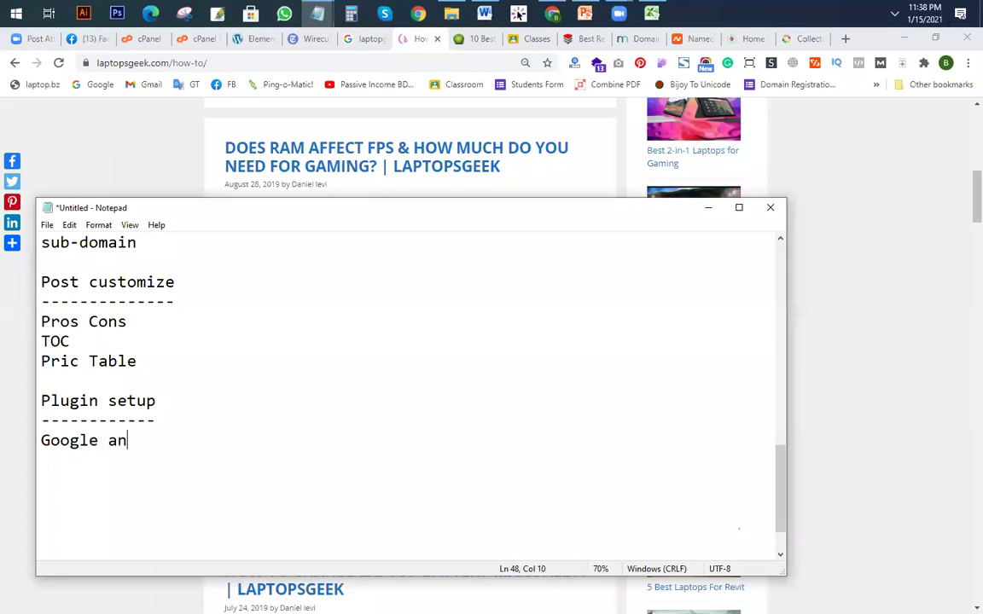
{"action": "key", "text": "BackSpace"}
{"action": "key", "text": "BackSpace"}
{"action": "key", "text": "BackSpace"}
{"action": "type", "text": "ytics"}
{"action": "key", "text": "Return"}
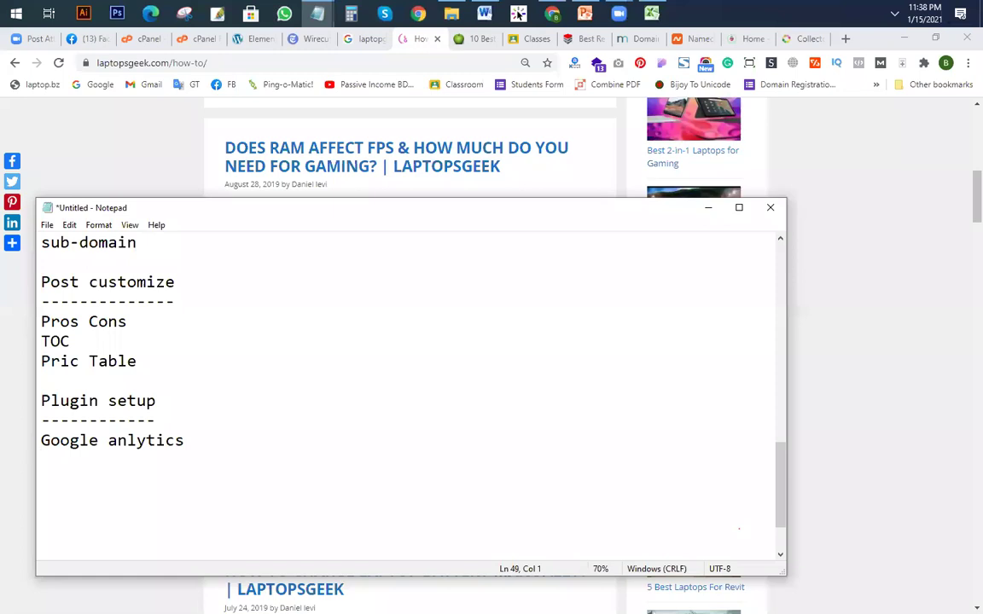
Append ' with monst' to the Google anlytics line and select the outline's opening section
{"action": "left_click", "coordinate": [200, 444]}
{"action": "type", "text": "with monst."}
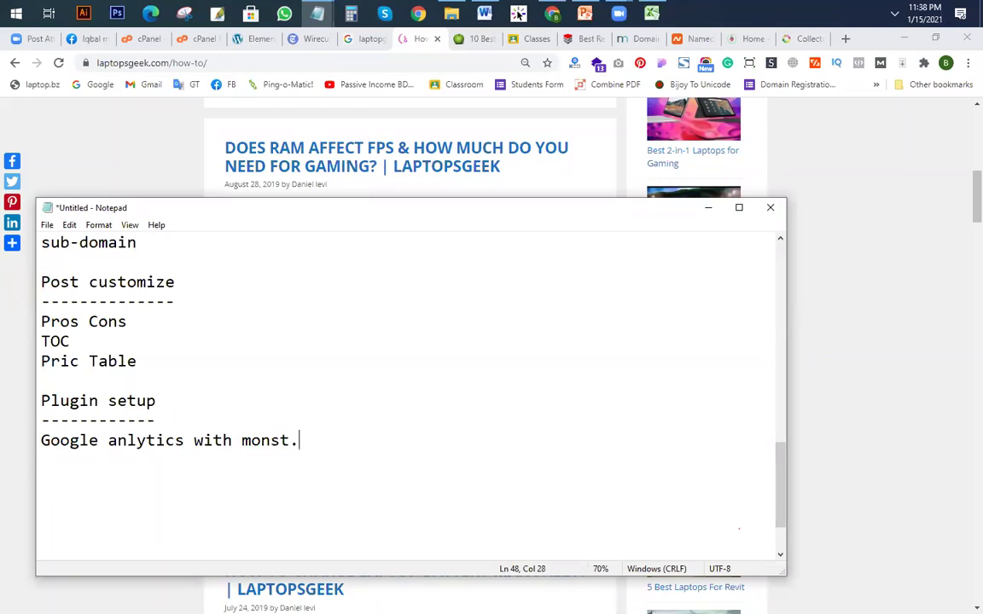
{"action": "scroll", "coordinate": [250, 410], "scroll_direction": "up", "scroll_amount": 5}
{"action": "scroll", "coordinate": [330, 413], "scroll_direction": "down", "scroll_amount": 3}
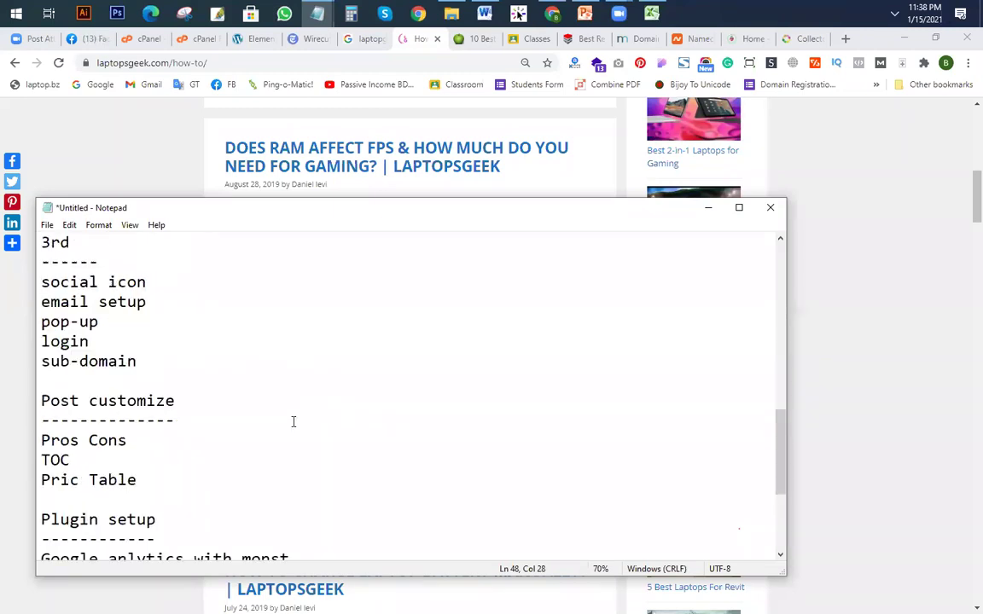
{"action": "scroll", "coordinate": [292, 422], "scroll_direction": "up", "scroll_amount": 6}
{"action": "scroll", "coordinate": [287, 422], "scroll_direction": "up", "scroll_amount": 3}
{"action": "scroll", "coordinate": [286, 421], "scroll_direction": "down", "scroll_amount": 2}
{"action": "scroll", "coordinate": [286, 421], "scroll_direction": "up", "scroll_amount": 4}
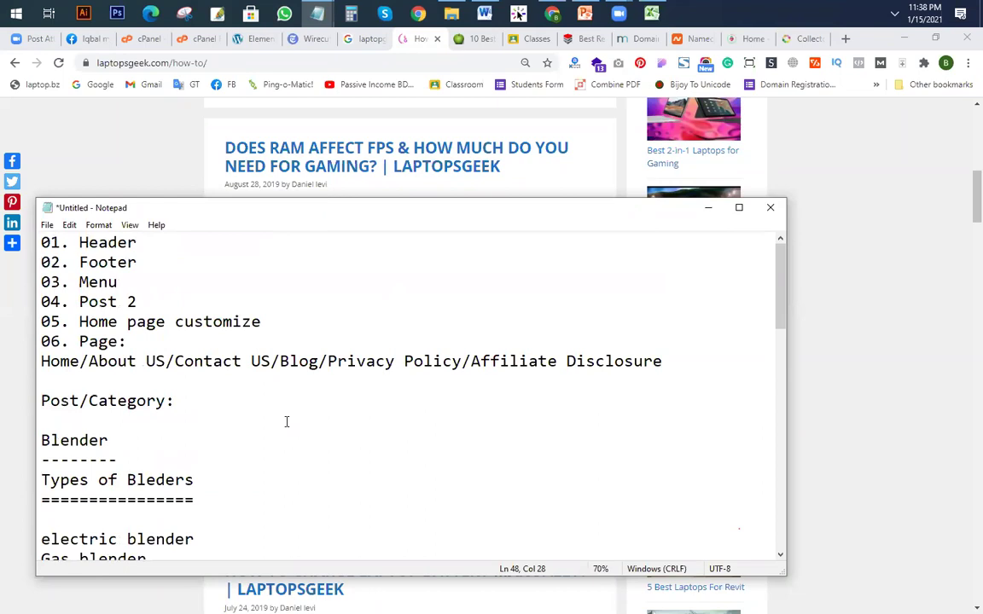
{"action": "left_click_drag", "start_coordinate": [41, 242], "coordinate": [364, 456]}
Save the outline as 'wp batch' on the Desktop, then minimize Notepad
{"action": "left_click", "coordinate": [325, 447]}
{"action": "key", "text": "ctrl+s"}
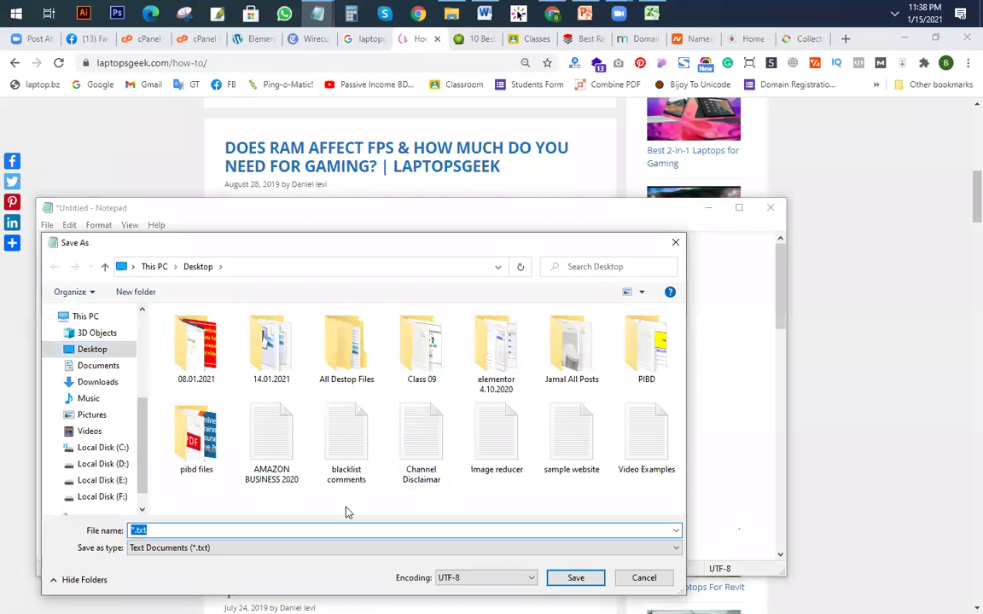
{"action": "type", "text": "wp batch"}
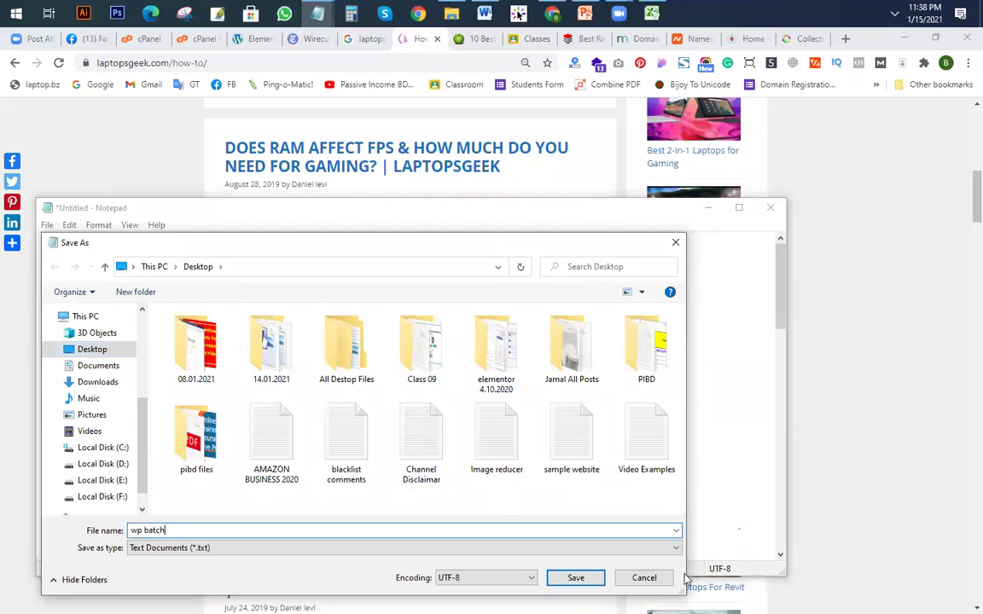
{"action": "key", "text": "Return"}
{"action": "left_click", "coordinate": [701, 208]}
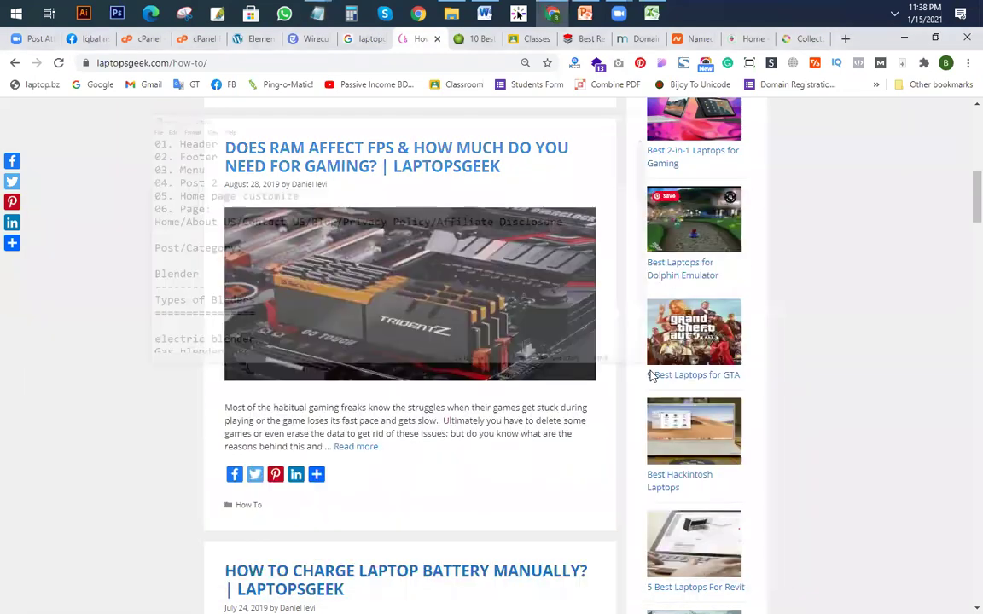
Inspect the Contact Us page's form fields, Message box and reCAPTCHA
{"action": "scroll", "coordinate": [851, 341], "scroll_direction": "up", "scroll_amount": 8}
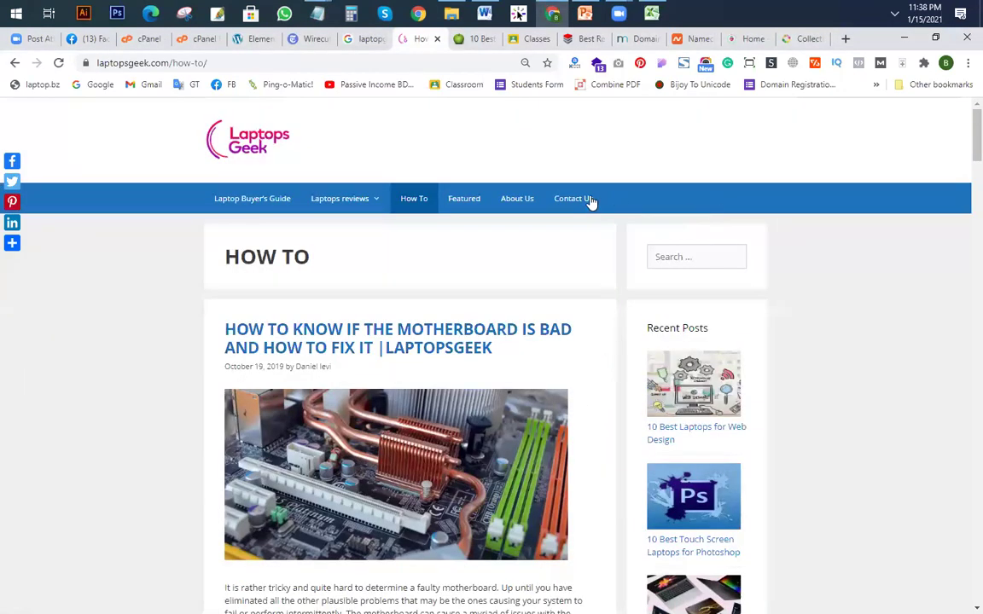
{"action": "left_click", "coordinate": [565, 205]}
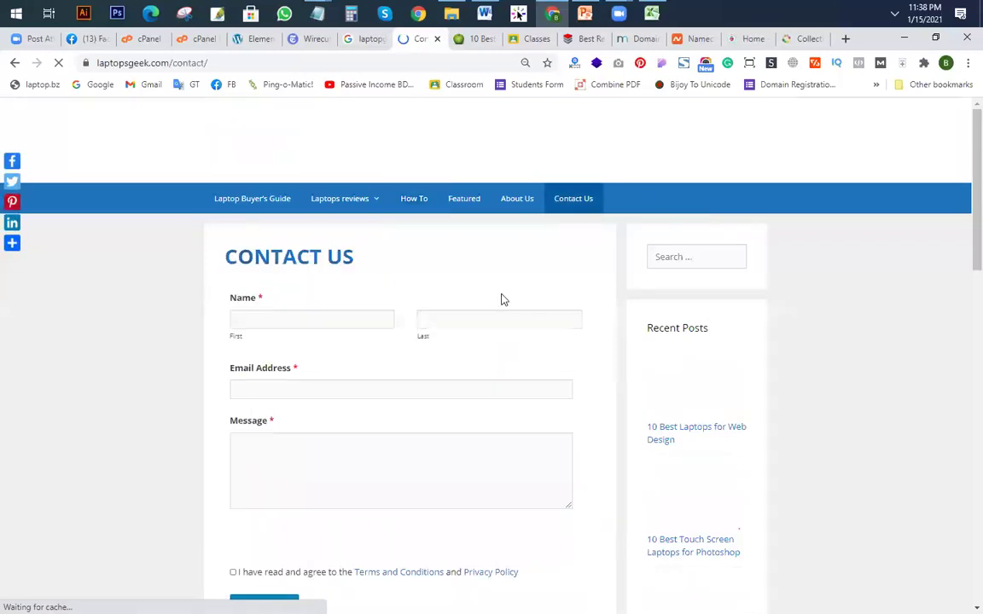
{"action": "left_click", "coordinate": [278, 315]}
{"action": "scroll", "coordinate": [500, 369], "scroll_direction": "down", "scroll_amount": 4}
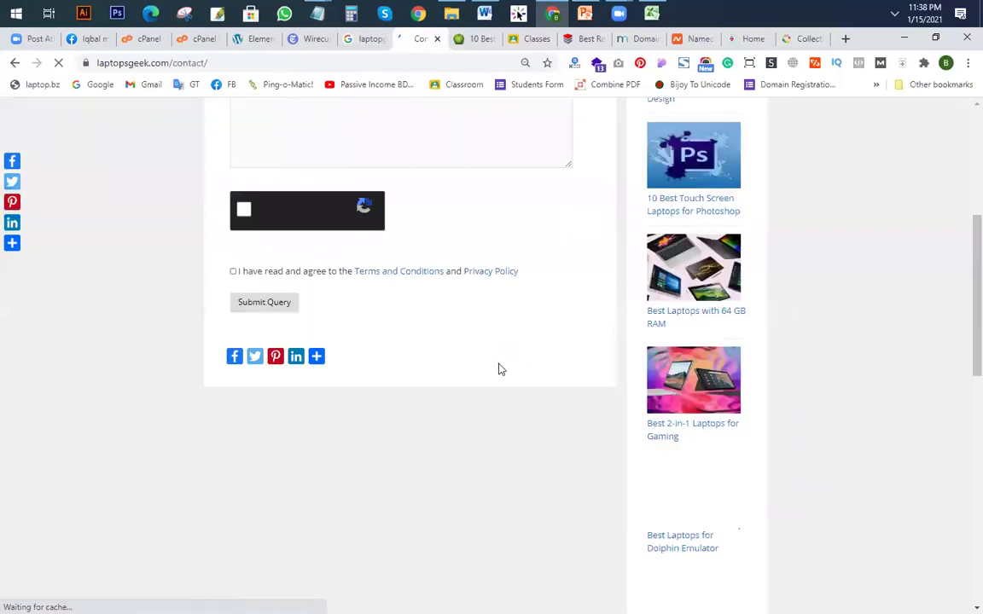
{"action": "scroll", "coordinate": [500, 364], "scroll_direction": "up", "scroll_amount": 2}
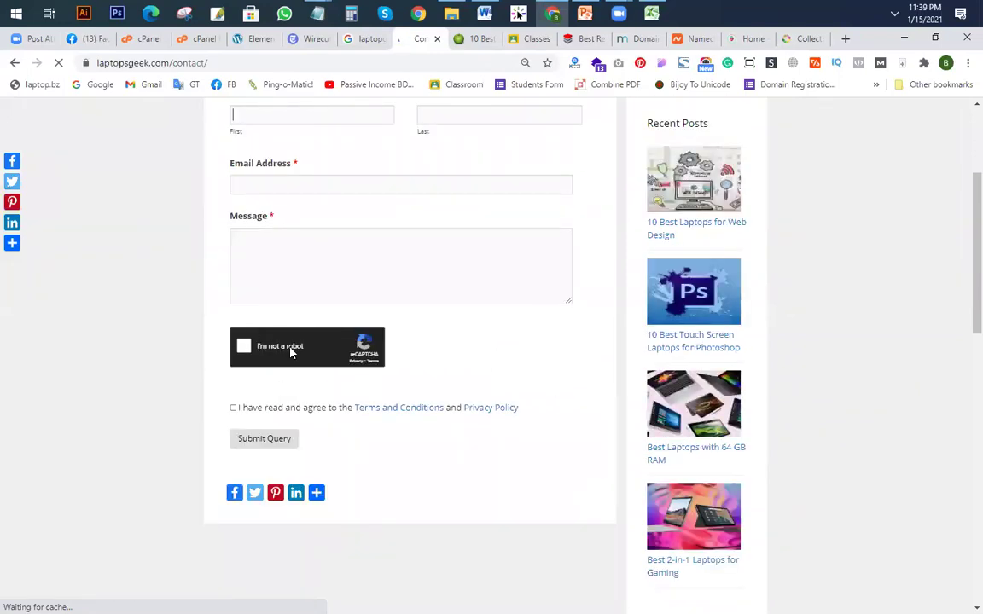
{"action": "left_click", "coordinate": [242, 291]}
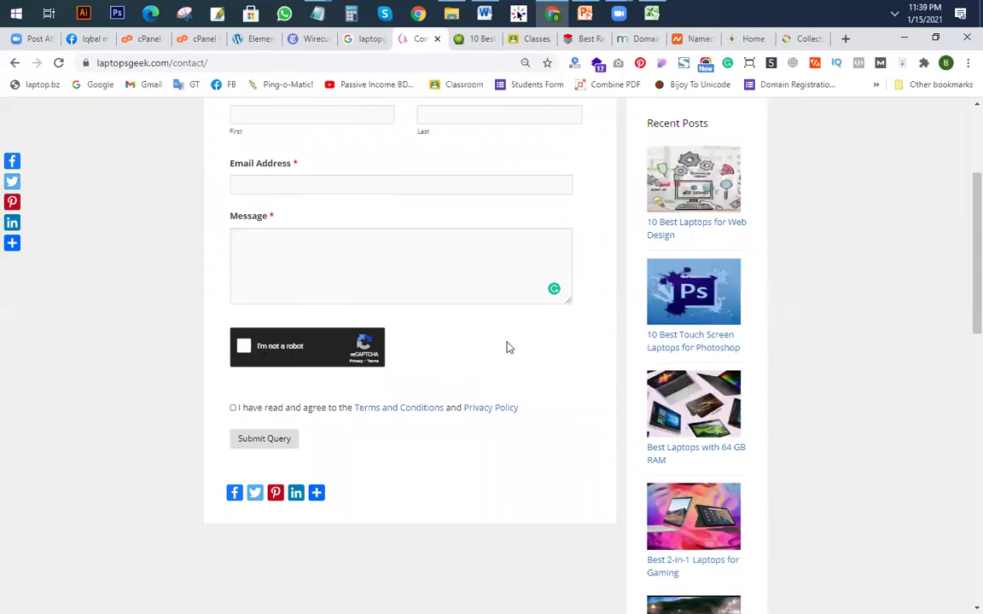
Switch back to the wp batch notes and scroll through them
{"action": "key", "text": "alt+Tab"}
{"action": "scroll", "coordinate": [290, 512], "scroll_direction": "down", "scroll_amount": 5}
{"action": "scroll", "coordinate": [290, 512], "scroll_direction": "down", "scroll_amount": 10}
{"action": "scroll", "coordinate": [254, 522], "scroll_direction": "up", "scroll_amount": 1}
{"action": "scroll", "coordinate": [281, 489], "scroll_direction": "down", "scroll_amount": 1}
Add a 'captcha setup' line below Google anlytics, then return to the contact page
{"action": "left_click", "coordinate": [324, 361]}
{"action": "key", "text": "Return"}
{"action": "key", "text": "Return"}
{"action": "type", "text": "R"}
{"action": "type", "text": "obot"}
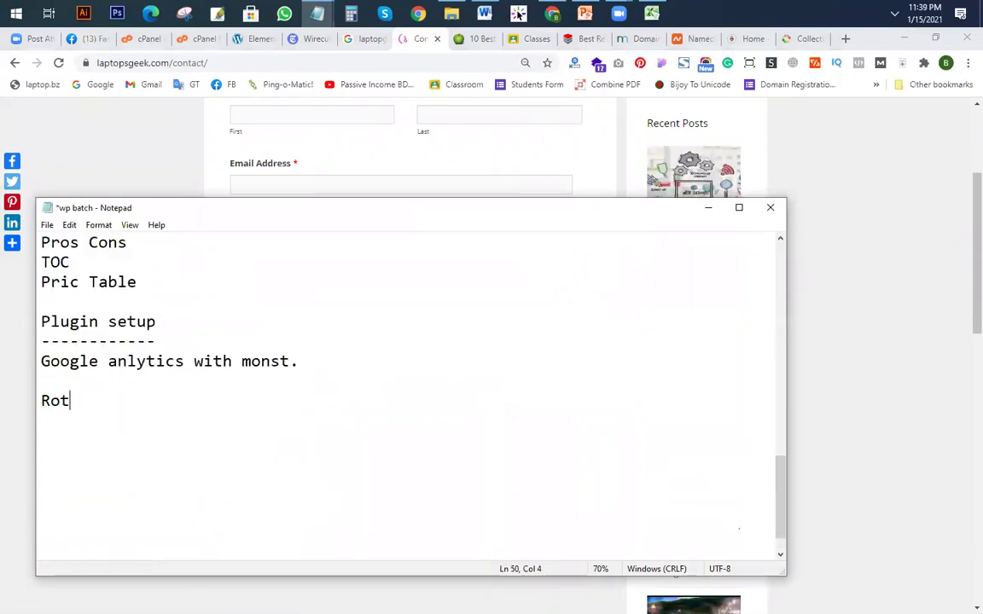
{"action": "type", "text": "s ste"}
{"action": "key", "text": "BackSpace"}
{"action": "key", "text": "BackSpace"}
{"action": "type", "text": "etup"}
{"action": "key", "text": "Return"}
{"action": "key", "text": "BackSpace"}
{"action": "left_click_drag", "start_coordinate": [101, 408], "coordinate": [27, 406]}
{"action": "type", "text": "captcha"}
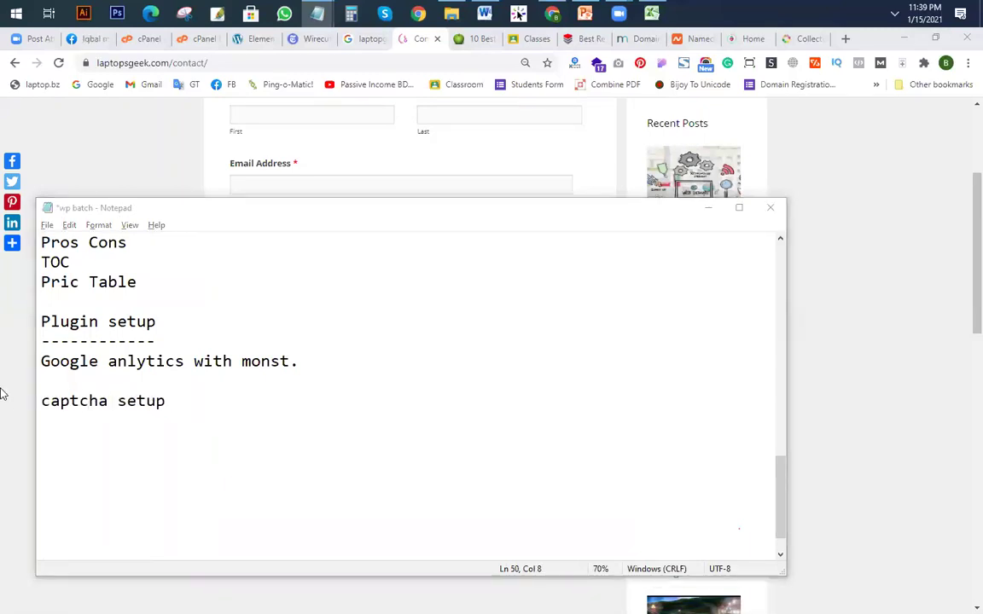
{"action": "left_click", "coordinate": [3, 395]}
{"action": "scroll", "coordinate": [167, 293], "scroll_direction": "down", "scroll_amount": 2}
Open and scroll through laptopsgeek.com's About Us page
{"action": "scroll", "coordinate": [518, 368], "scroll_direction": "up", "scroll_amount": 4}
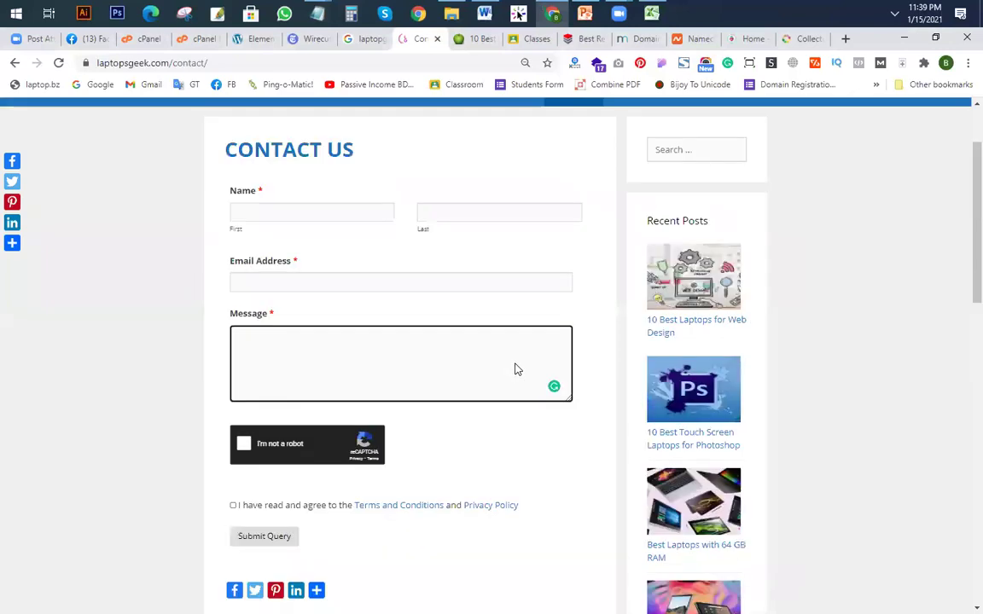
{"action": "left_click", "coordinate": [517, 199]}
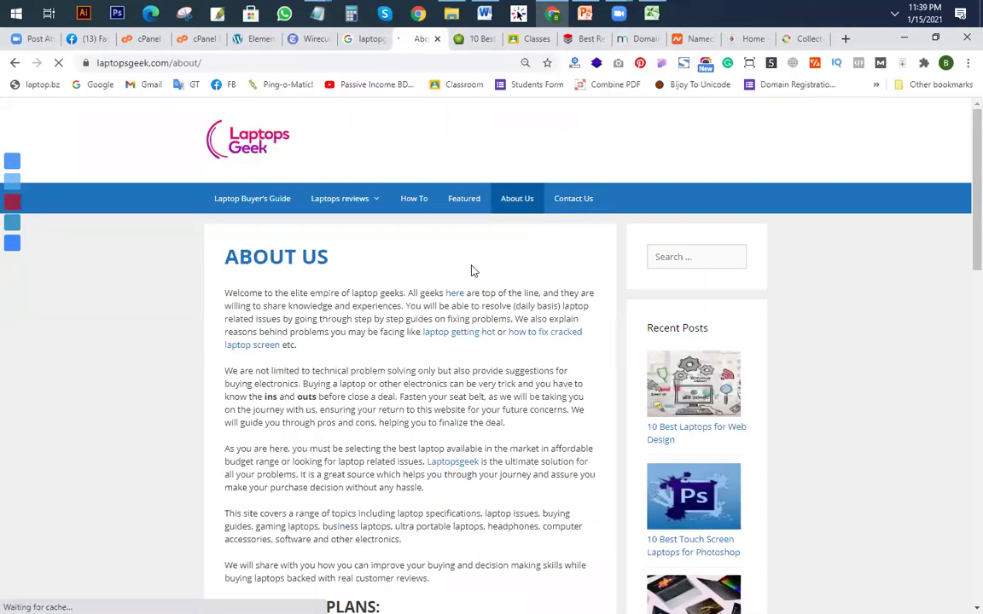
{"action": "scroll", "coordinate": [470, 272], "scroll_direction": "down", "scroll_amount": 6}
{"action": "scroll", "coordinate": [237, 427], "scroll_direction": "up", "scroll_amount": 4}
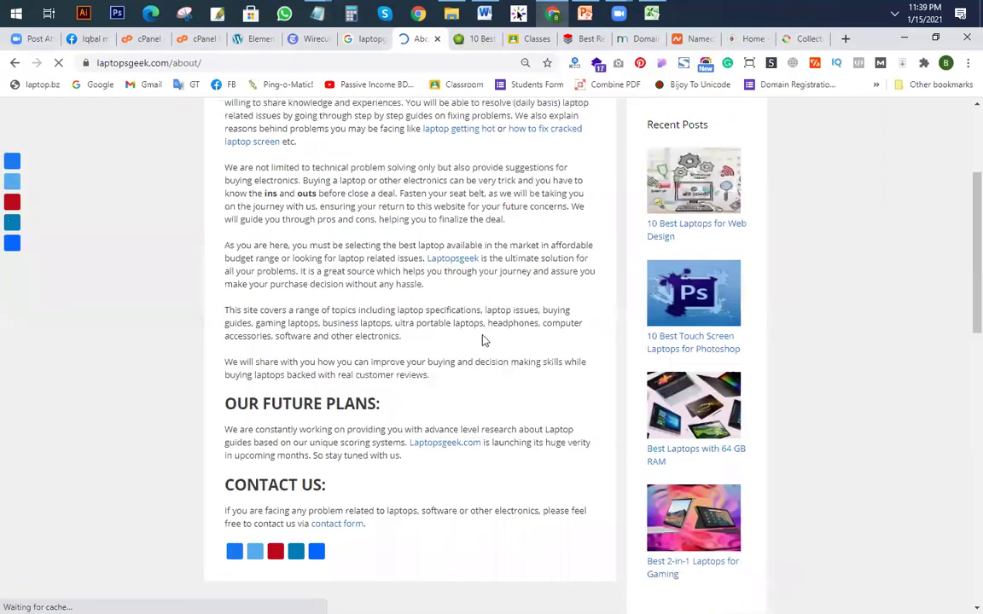
{"action": "scroll", "coordinate": [465, 204], "scroll_direction": "up", "scroll_amount": 3}
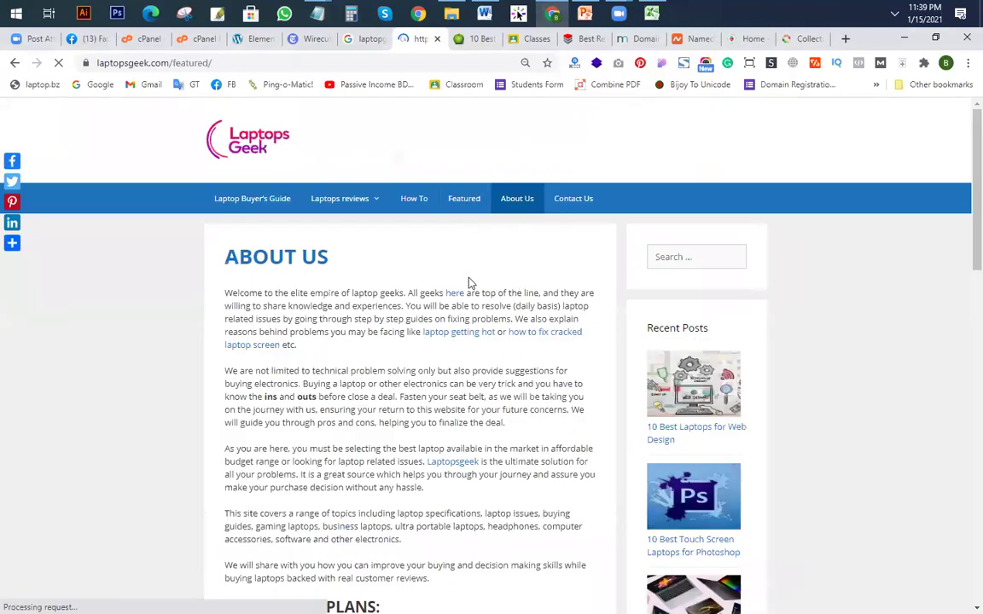
Browse the Featured category's posts, topped by 10 Best Laptop Backpacks for Back Pain
{"action": "left_click", "coordinate": [464, 198]}
{"action": "scroll", "coordinate": [438, 285], "scroll_direction": "down", "scroll_amount": 10}
{"action": "scroll", "coordinate": [439, 285], "scroll_direction": "up", "scroll_amount": 10}
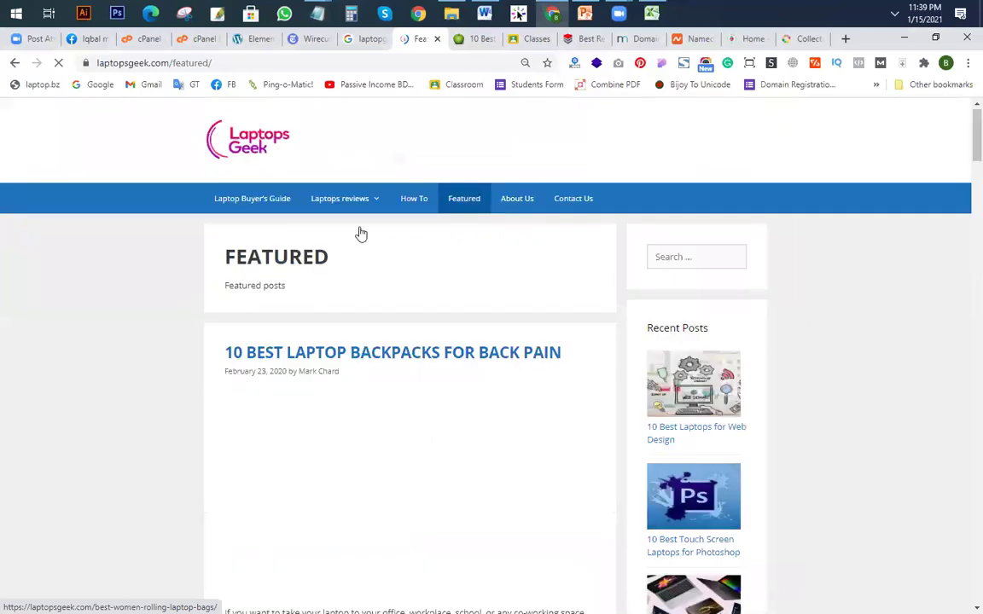
{"action": "scroll", "coordinate": [457, 393], "scroll_direction": "down", "scroll_amount": 20}
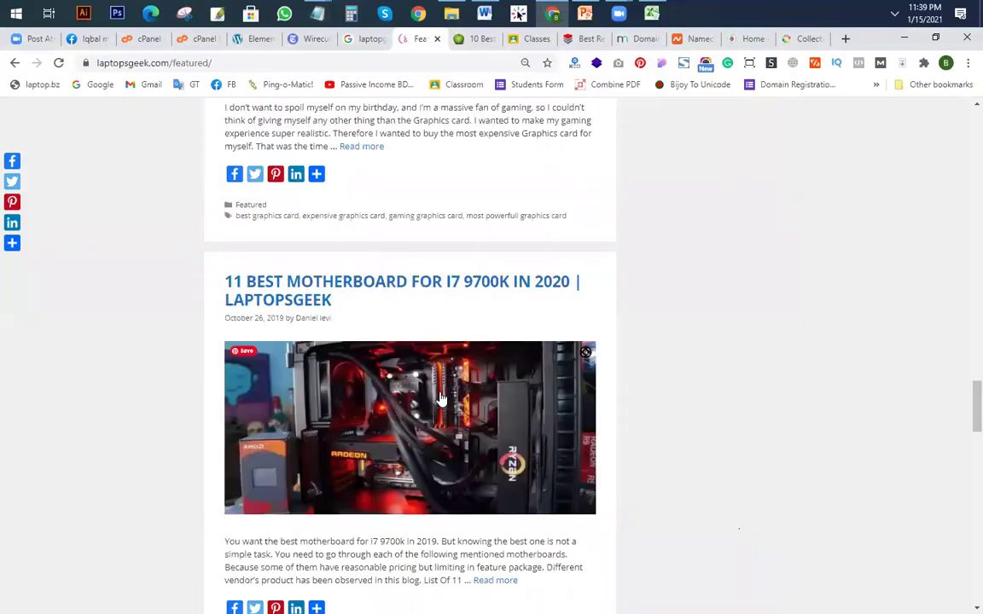
{"action": "scroll", "coordinate": [415, 380], "scroll_direction": "down", "scroll_amount": 10}
{"action": "scroll", "coordinate": [330, 350], "scroll_direction": "up", "scroll_amount": 12}
{"action": "scroll", "coordinate": [498, 368], "scroll_direction": "up", "scroll_amount": 15}
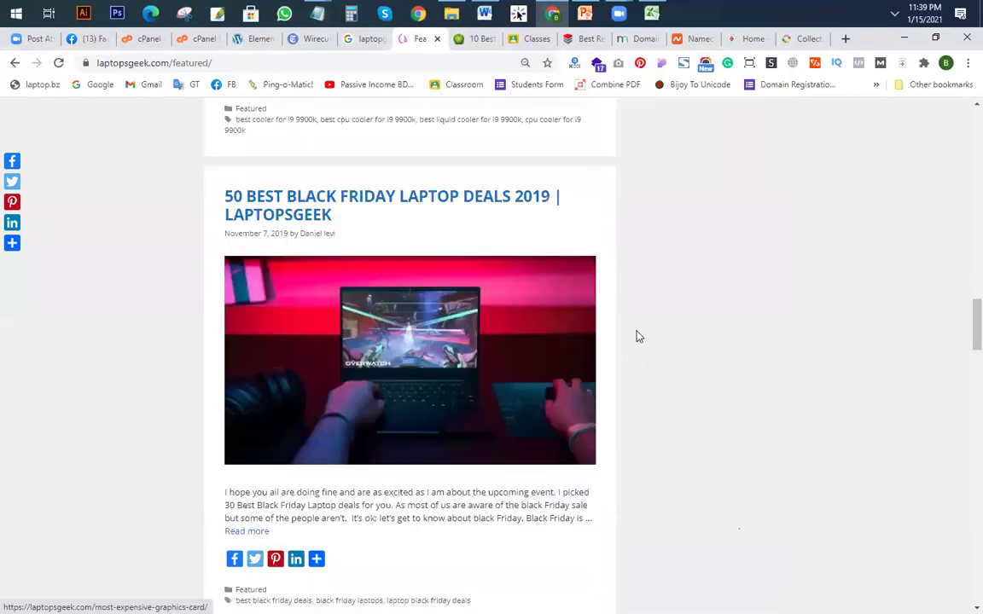
{"action": "scroll", "coordinate": [583, 295], "scroll_direction": "up", "scroll_amount": 1}
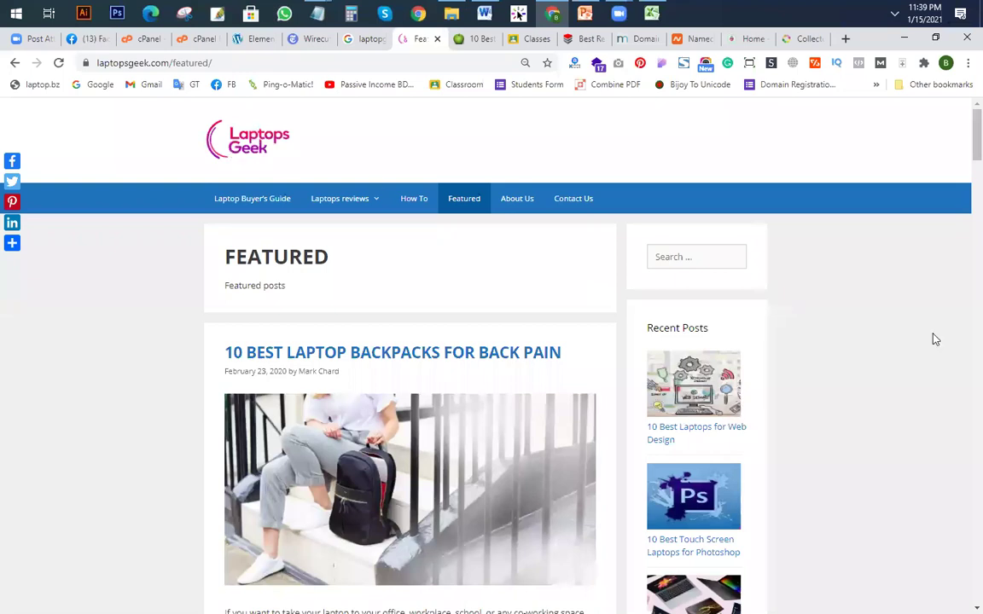
Load canva.com in a new Chrome tab by entering 'canva' in the address bar
{"action": "left_click", "coordinate": [845, 39]}
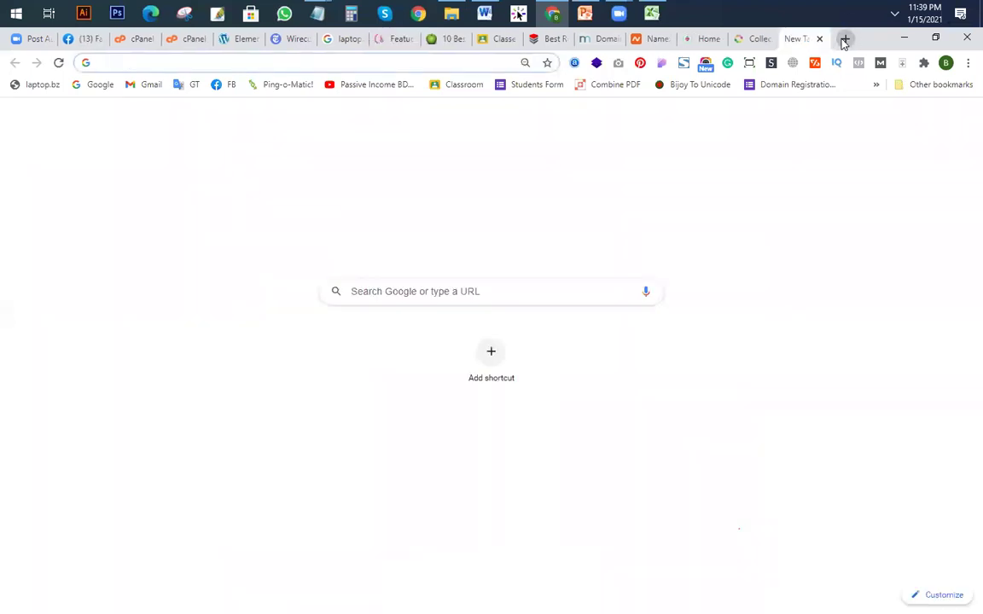
{"action": "type", "text": "canva"}
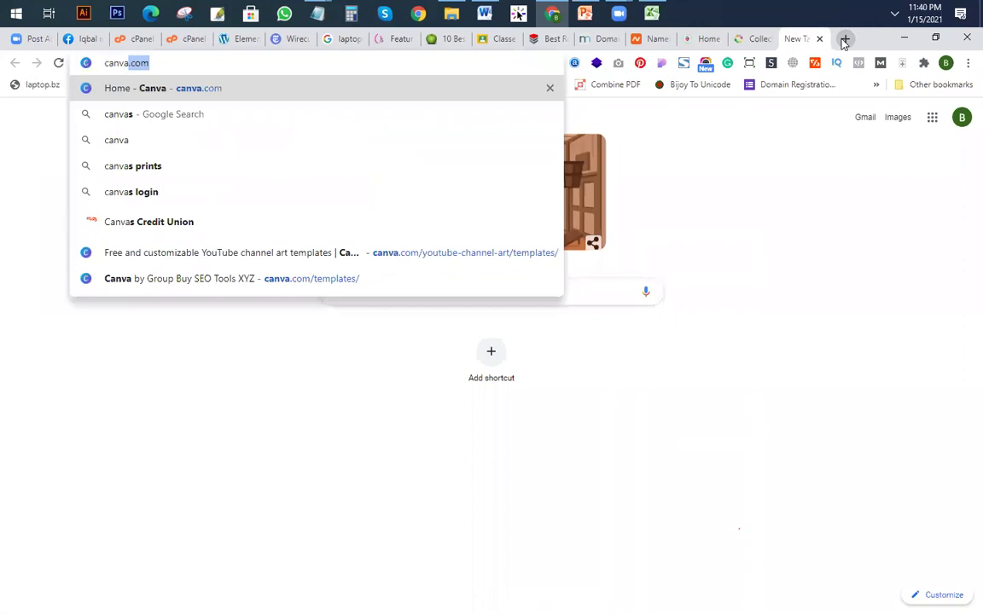
{"action": "key", "text": "Return"}
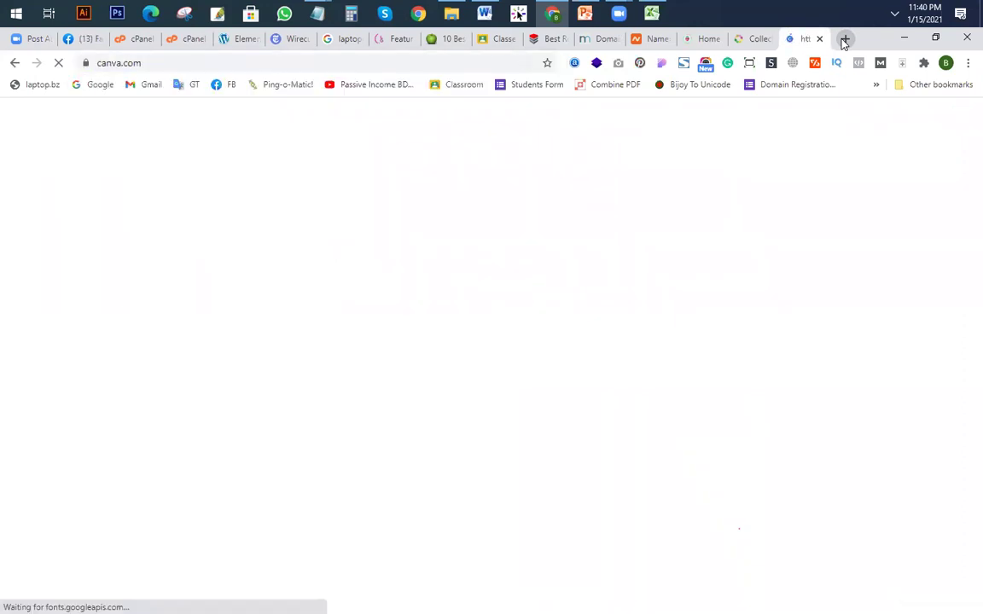
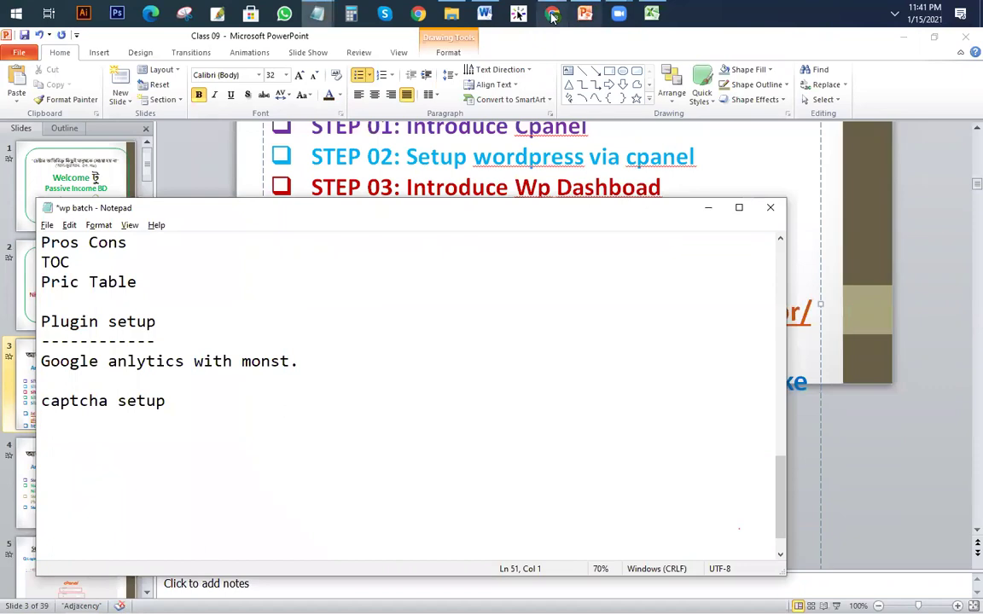
Choose the Beauty & Massage industry and enter the company name Beauty Skin Care
{"action": "left_click", "coordinate": [413, 314]}
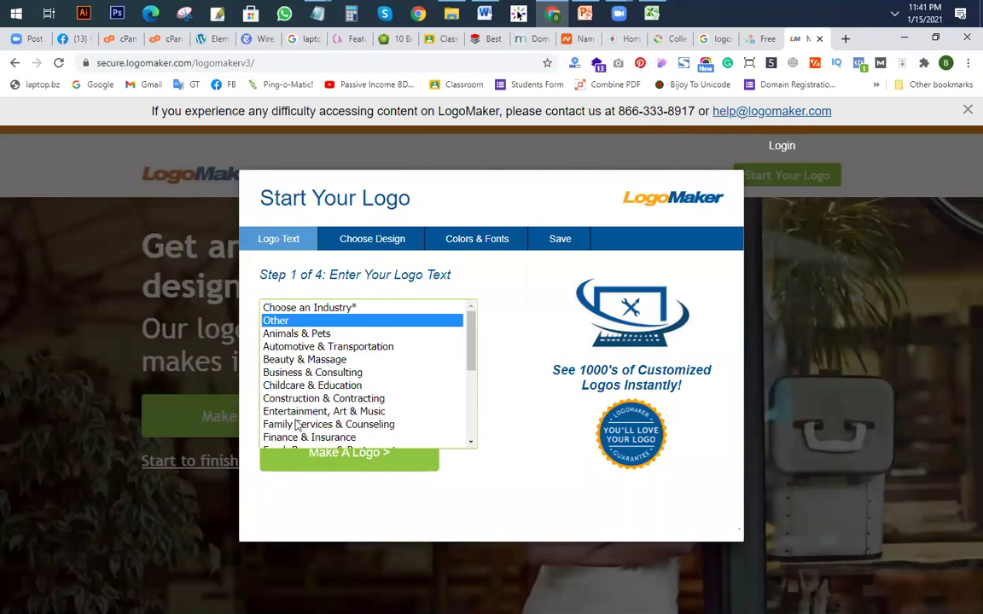
{"action": "left_click", "coordinate": [302, 360]}
{"action": "left_click", "coordinate": [327, 341]}
{"action": "left_click", "coordinate": [382, 374]}
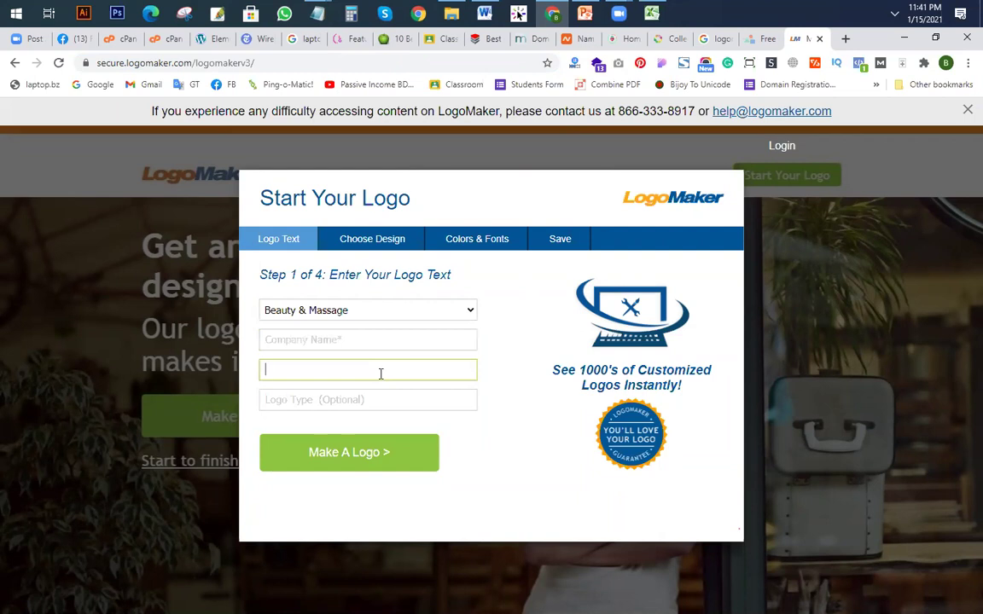
{"action": "left_click", "coordinate": [370, 342]}
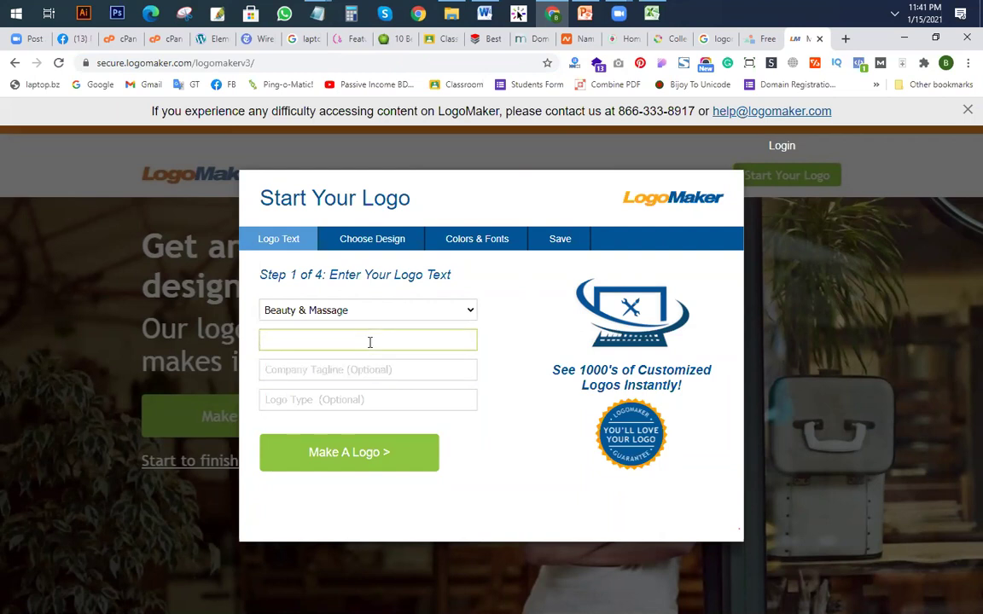
{"action": "key", "text": "BackSpace"}
{"action": "type", "text": "Beauty Skin Care"}
Enter the tagline 'Oil free skin solutions' and submit with Make A Logo
{"action": "left_click", "coordinate": [353, 369]}
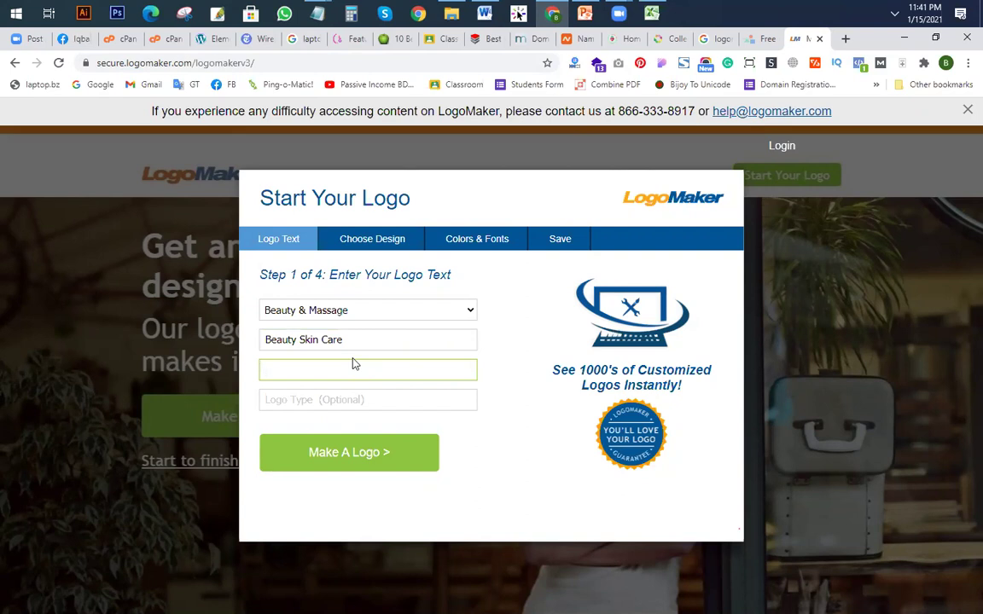
{"action": "type", "text": "N"}
{"action": "key", "text": "BackSpace"}
{"action": "type", "text": "Oil fee"}
{"action": "key", "text": "BackSpace"}
{"action": "key", "text": "BackSpace"}
{"action": "key", "text": "BackSpace"}
{"action": "type", "text": "ree skin solutions"}
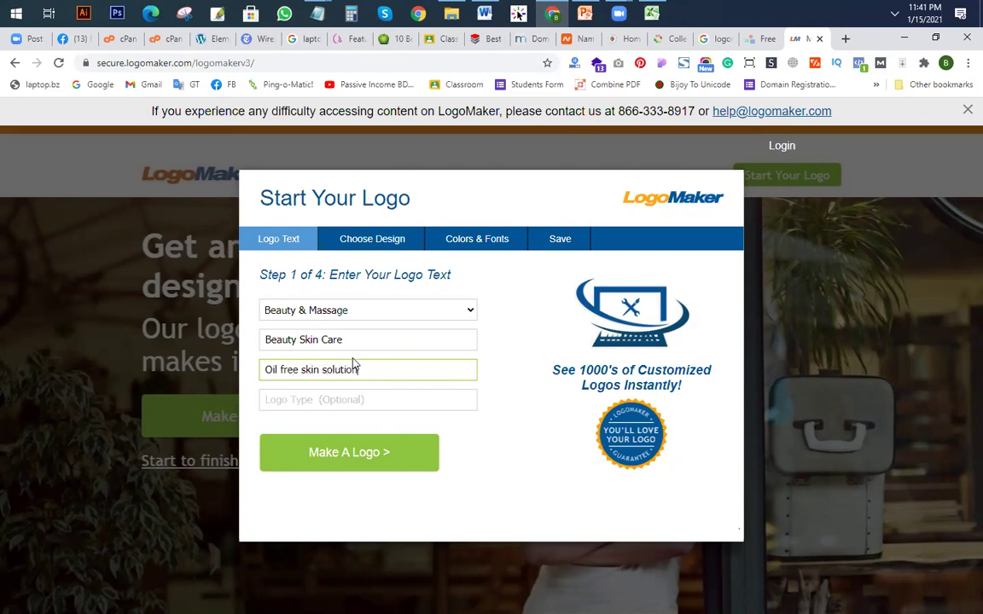
{"action": "left_click", "coordinate": [344, 355]}
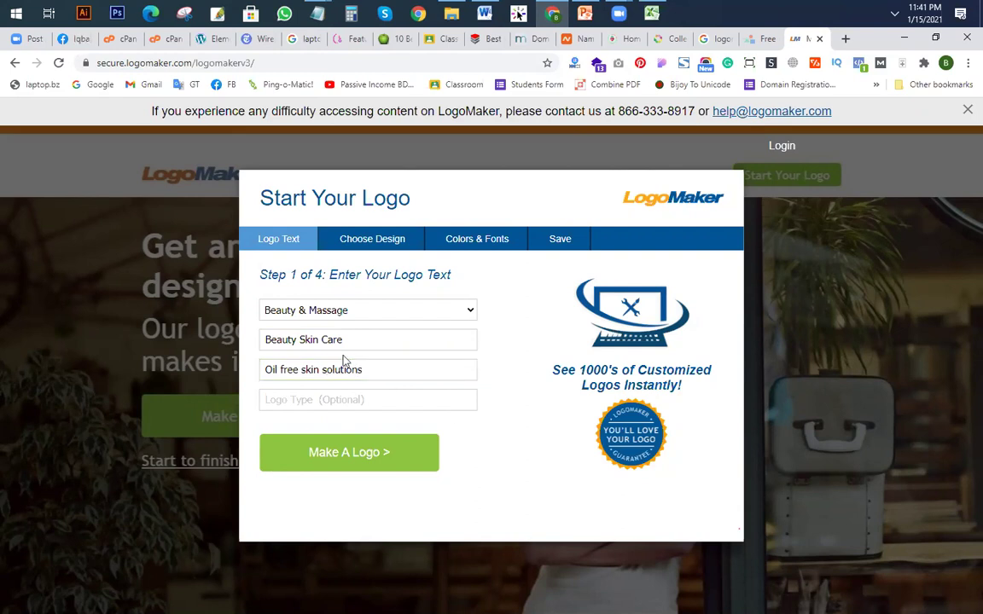
{"action": "left_click", "coordinate": [358, 339]}
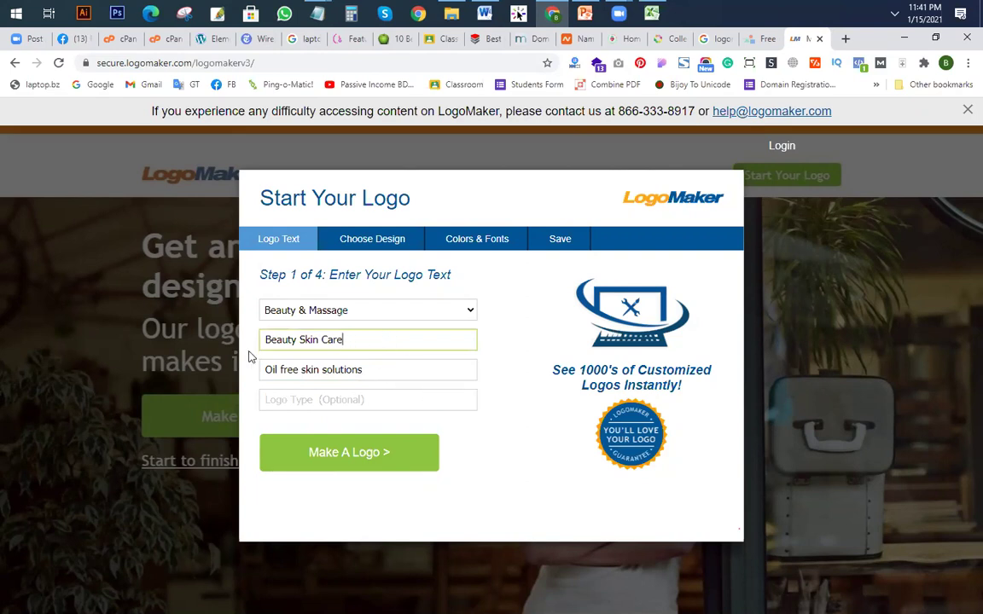
{"action": "left_click", "coordinate": [348, 458]}
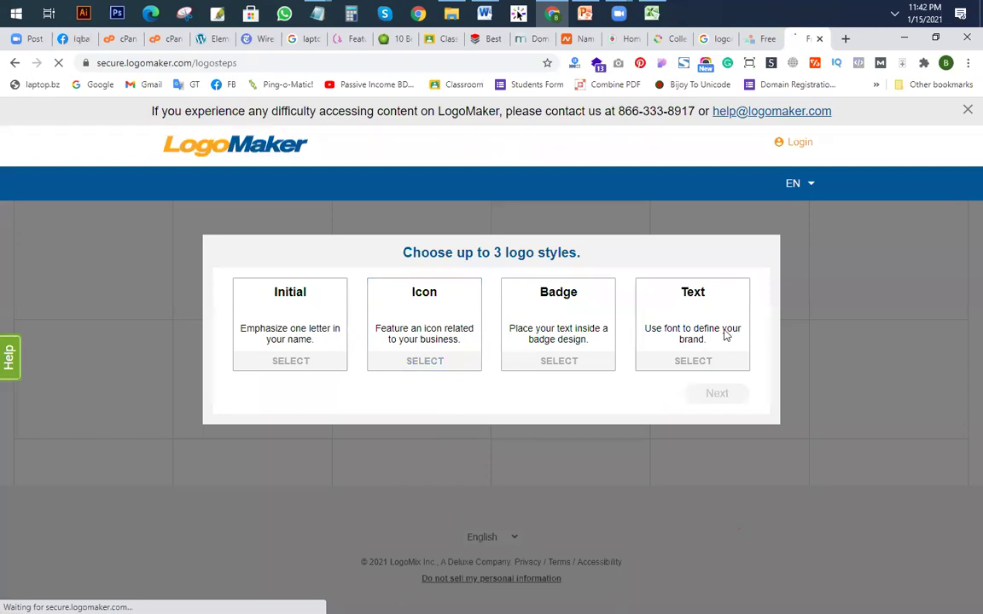
Select all four logo styles: Initial, Icon, Badge and Text
{"action": "left_click", "coordinate": [288, 329]}
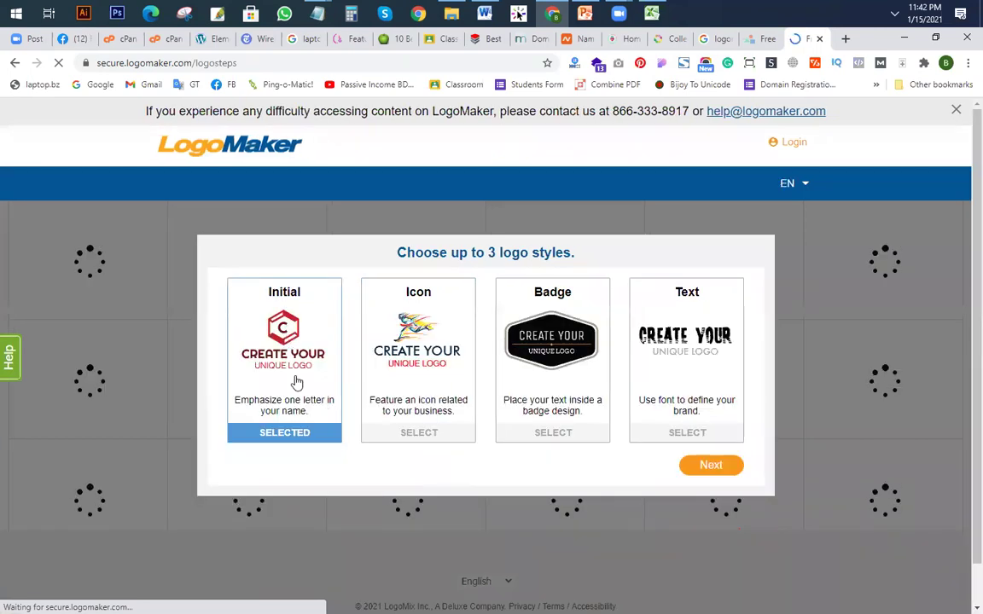
{"action": "left_click", "coordinate": [428, 388]}
{"action": "left_click", "coordinate": [582, 382]}
{"action": "left_click", "coordinate": [702, 384]}
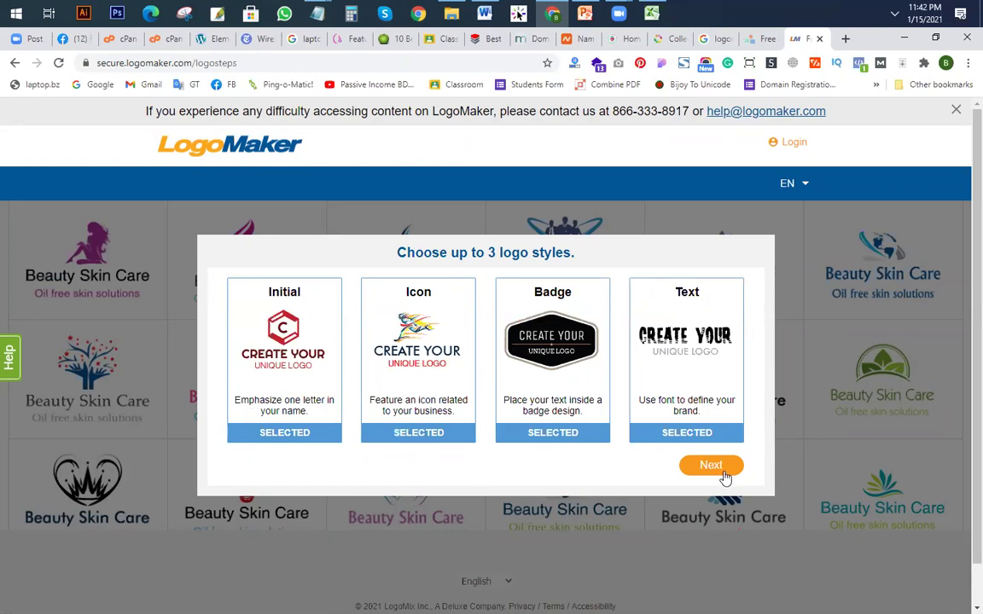
{"action": "left_click", "coordinate": [702, 466]}
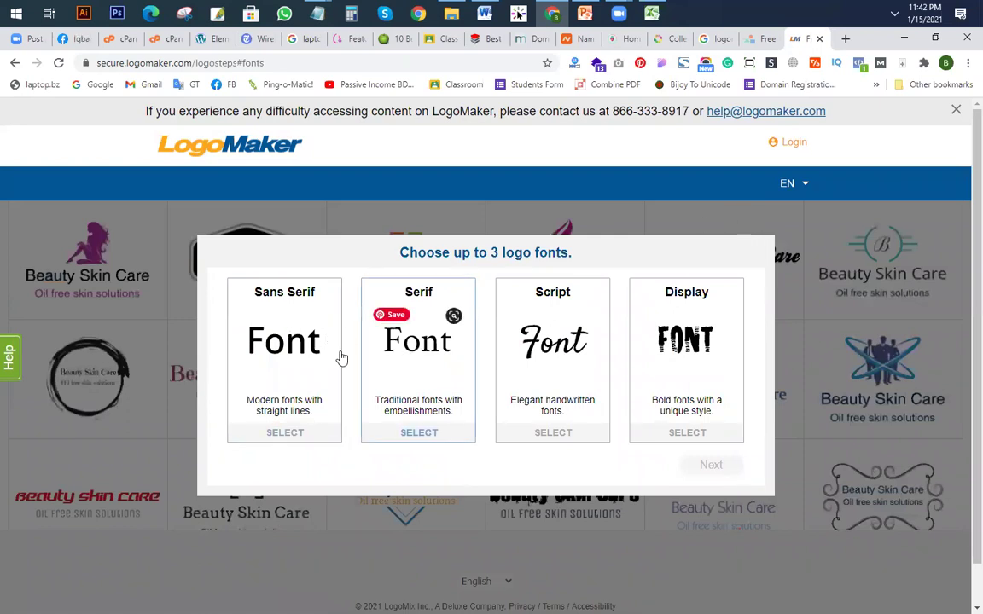
Choose the Script handwritten font style
{"action": "left_click", "coordinate": [701, 365]}
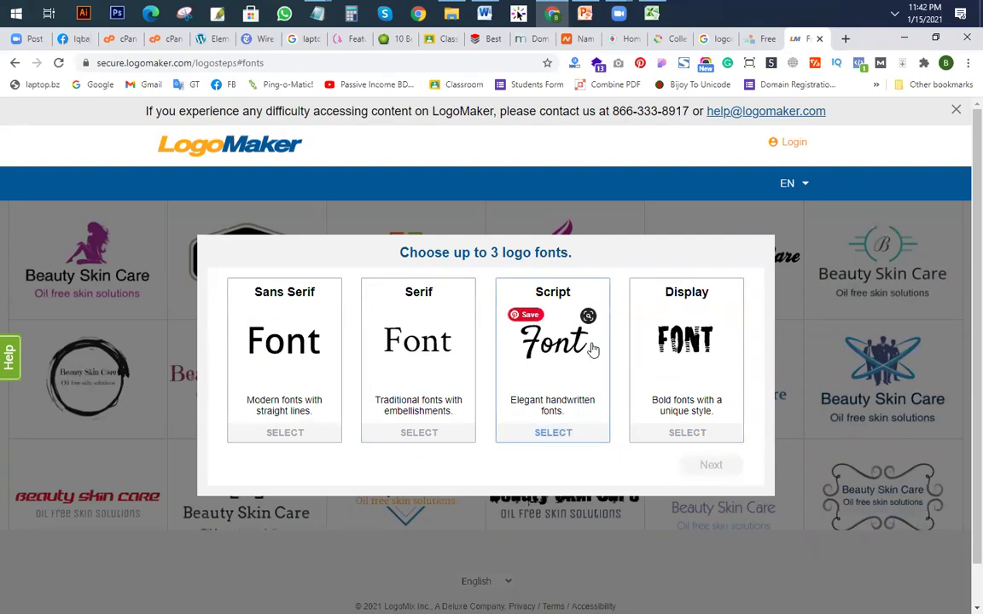
{"action": "left_click", "coordinate": [554, 358]}
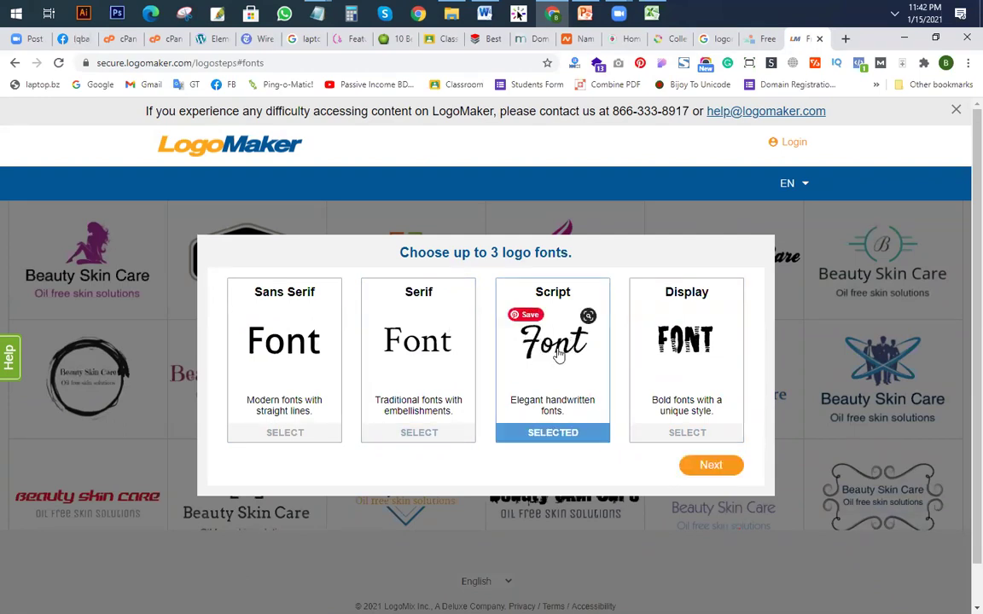
{"action": "left_click", "coordinate": [717, 465]}
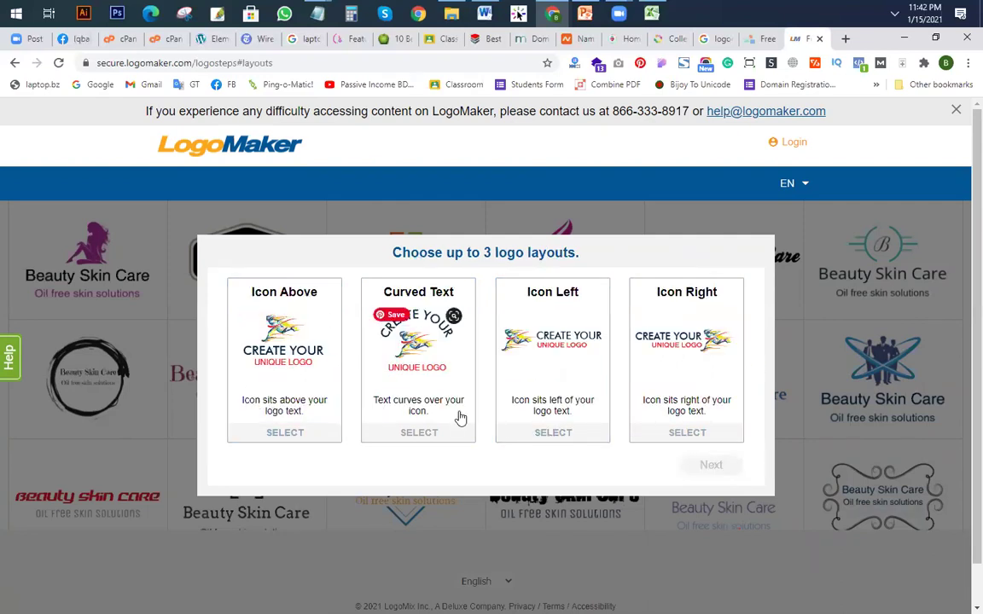
Select all four layouts: Icon Above, Curved Text, Icon Left and Icon Right
{"action": "left_click", "coordinate": [408, 395]}
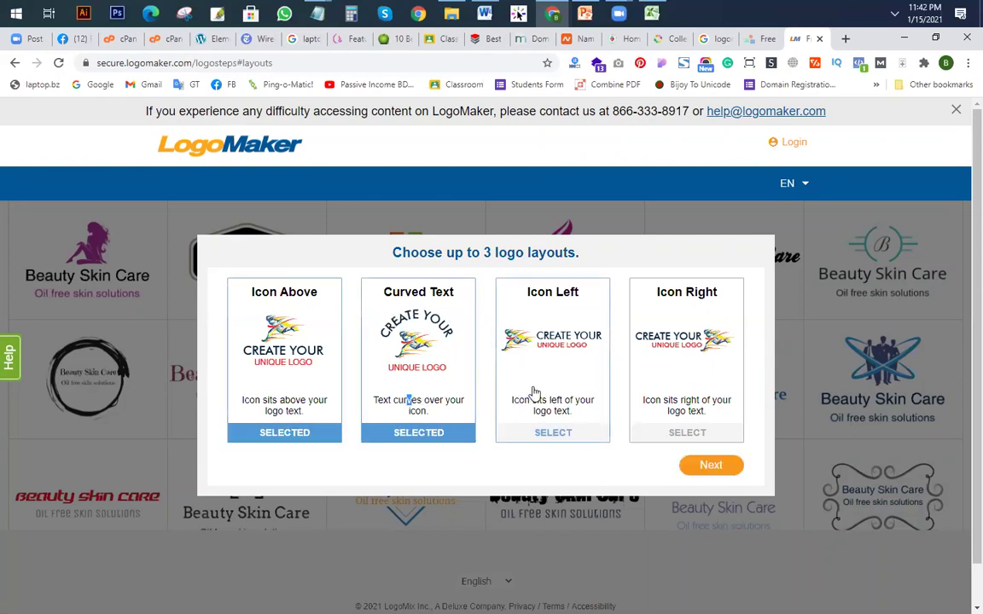
{"action": "left_click", "coordinate": [526, 397]}
{"action": "left_click", "coordinate": [669, 406]}
{"action": "left_click", "coordinate": [707, 465]}
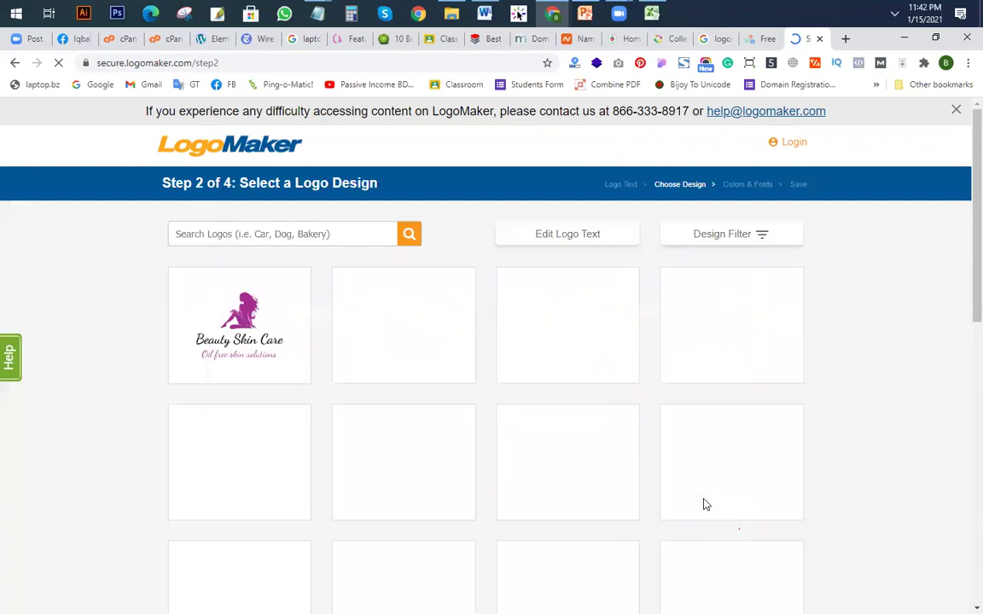
Pick the script Beauty Skin Care design with the woman-face icon from the gallery
{"action": "mouse_move", "coordinate": [706, 501]}
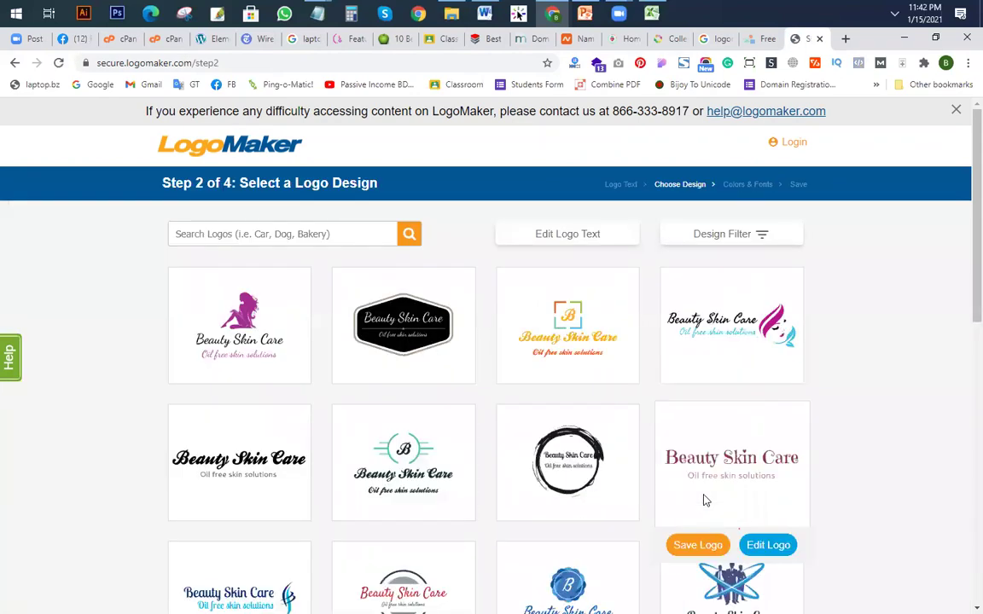
{"action": "scroll", "coordinate": [279, 333], "scroll_direction": "down", "scroll_amount": 2}
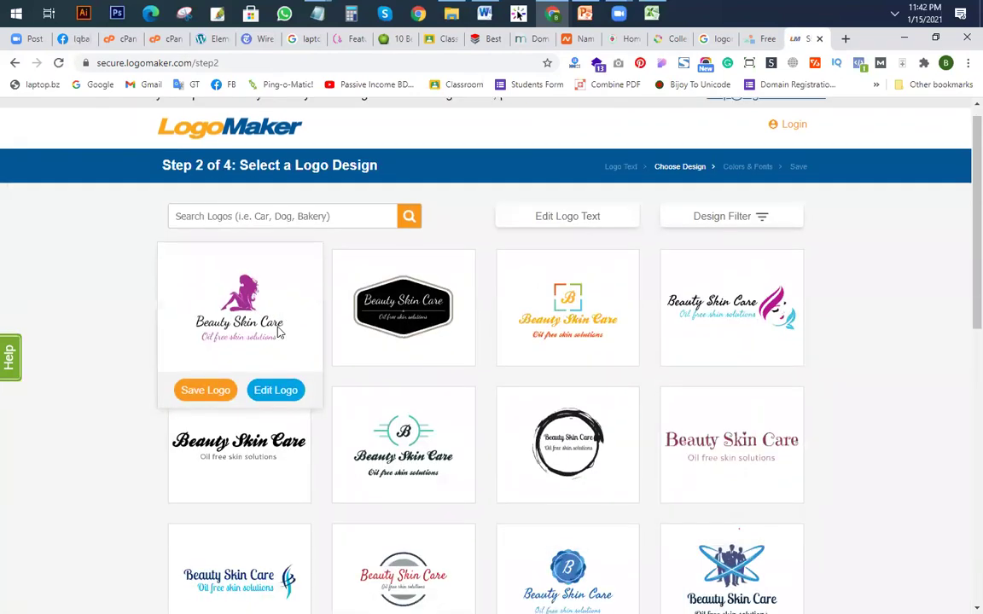
{"action": "scroll", "coordinate": [279, 332], "scroll_direction": "up", "scroll_amount": 2}
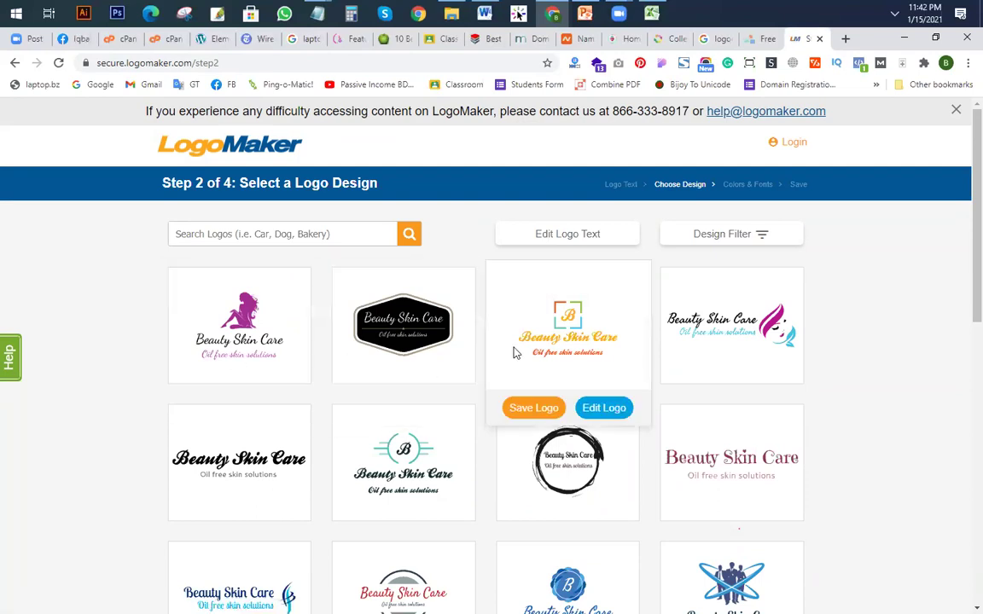
{"action": "left_click", "coordinate": [741, 358]}
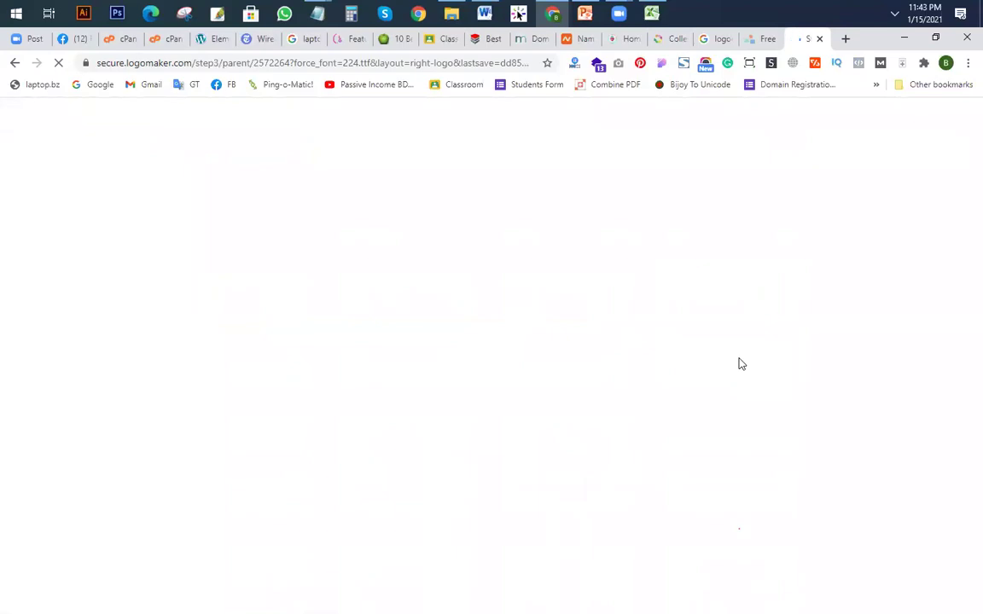
Go to the LogoMakr tab and back, then view the loaded Step 3 woman-face logo
{"action": "left_click", "coordinate": [757, 39]}
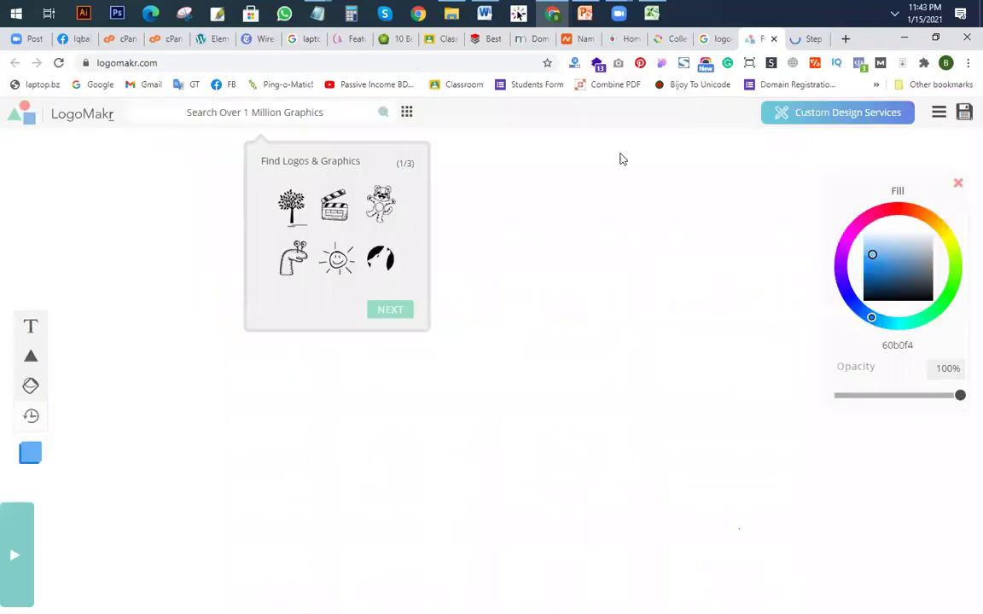
{"action": "left_click", "coordinate": [808, 39]}
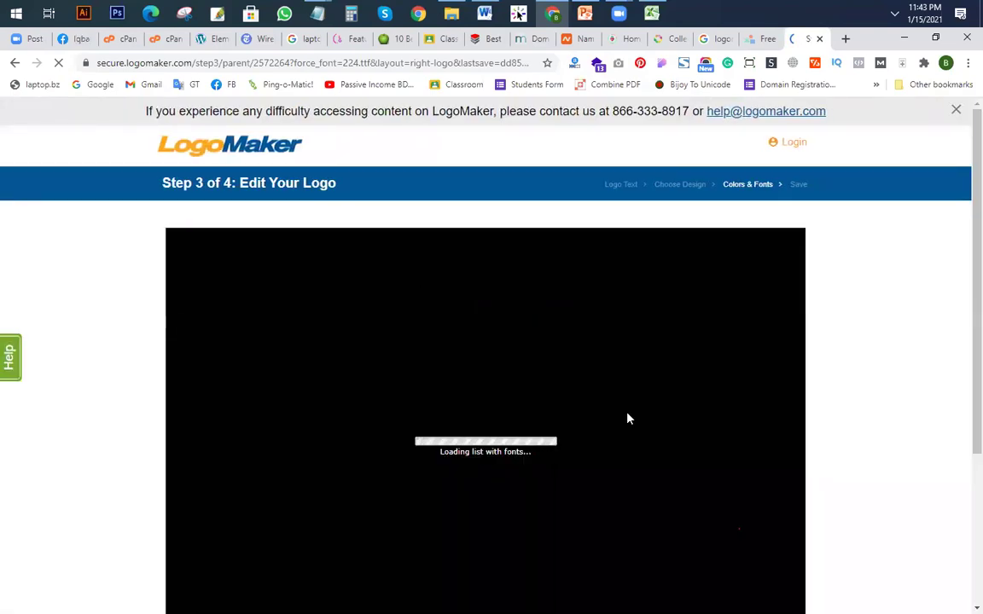
{"action": "scroll", "coordinate": [627, 418], "scroll_direction": "down", "scroll_amount": 1}
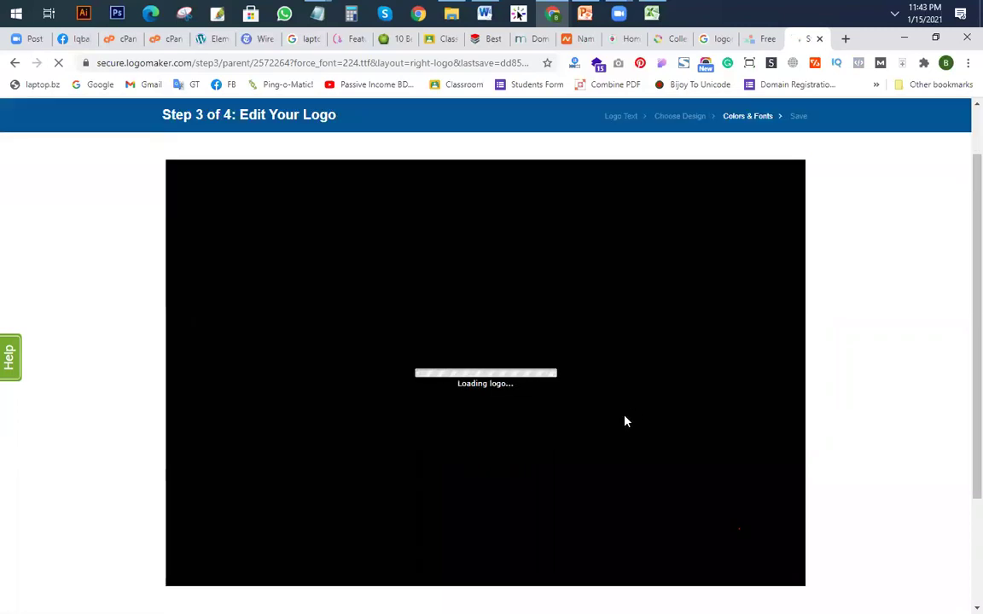
{"action": "scroll", "coordinate": [667, 408], "scroll_direction": "down", "scroll_amount": 1}
{"action": "scroll", "coordinate": [667, 408], "scroll_direction": "down", "scroll_amount": 1}
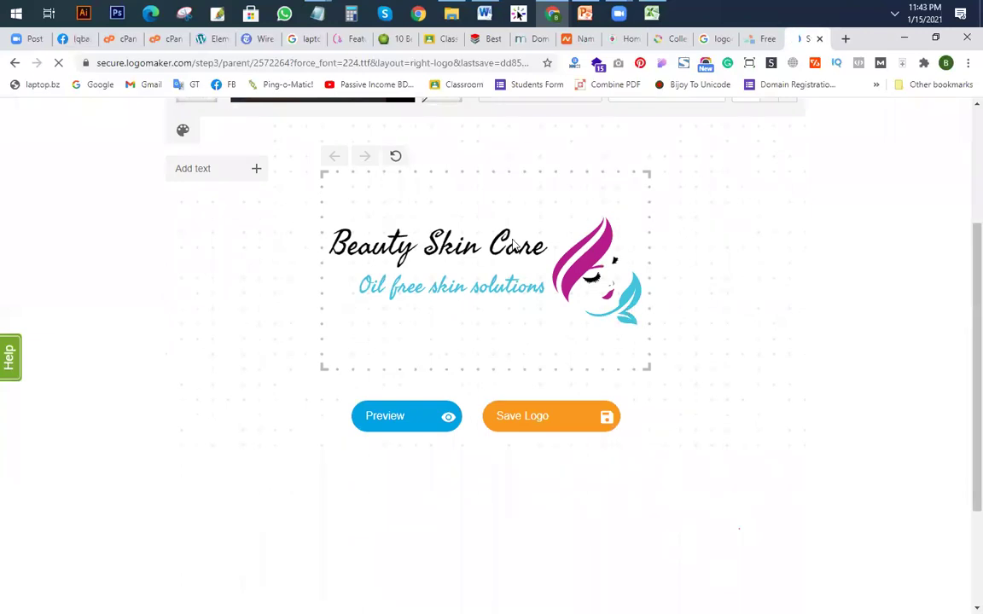
{"action": "left_click", "coordinate": [534, 418]}
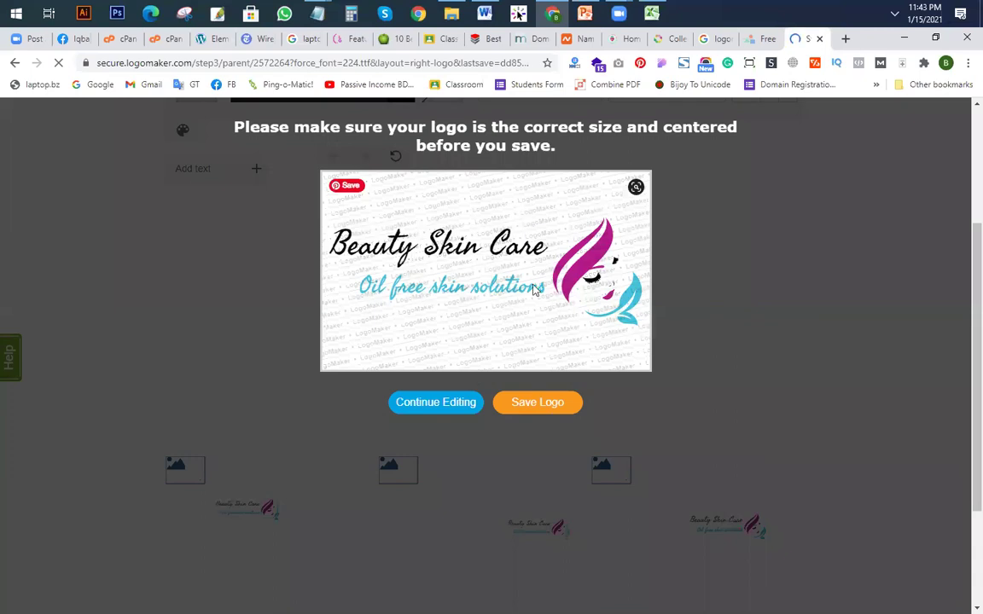
{"action": "left_click", "coordinate": [439, 405]}
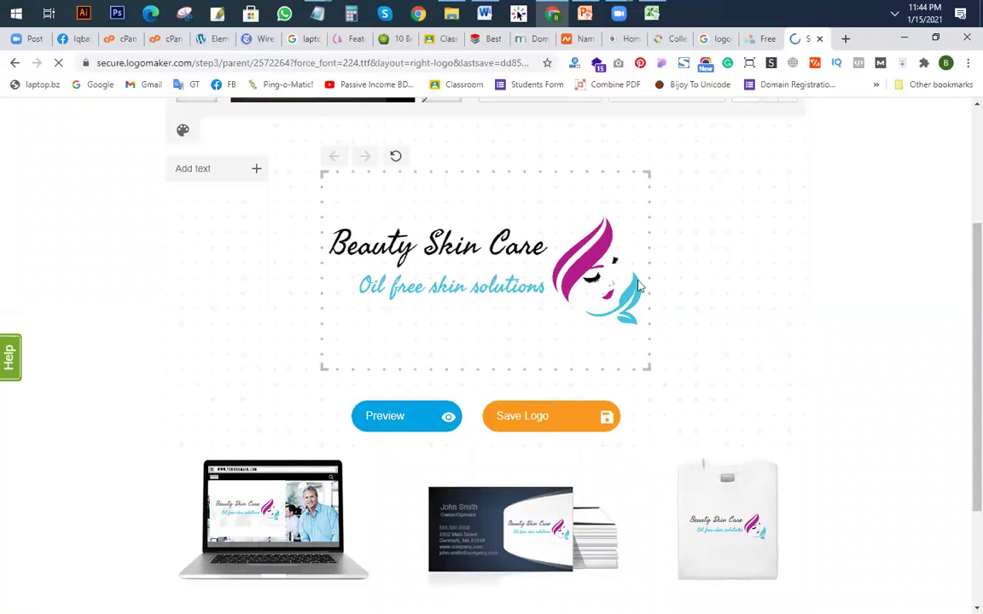
{"action": "left_click", "coordinate": [424, 418]}
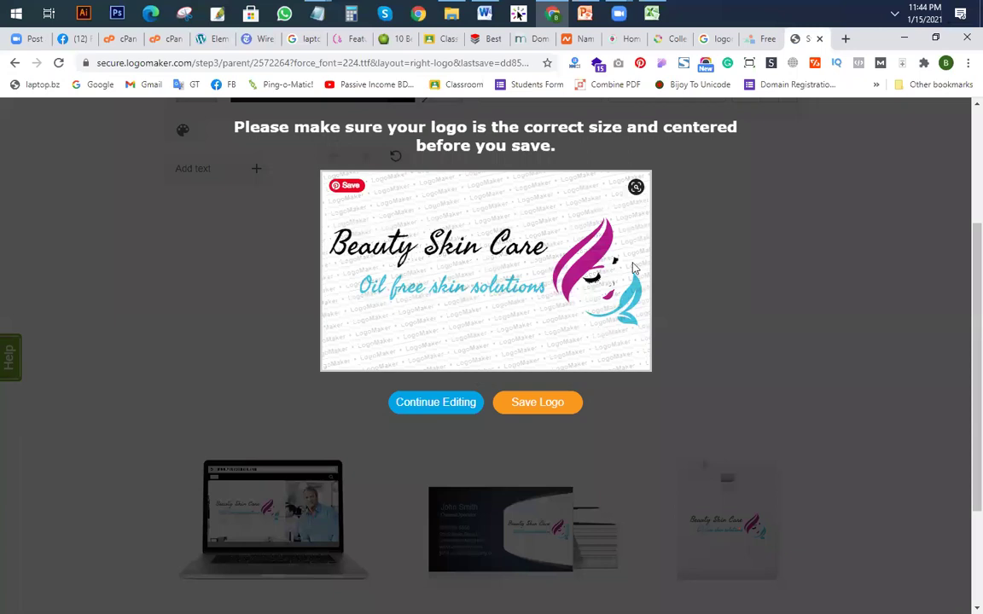
{"action": "scroll", "coordinate": [788, 322], "scroll_direction": "up", "scroll_amount": 2}
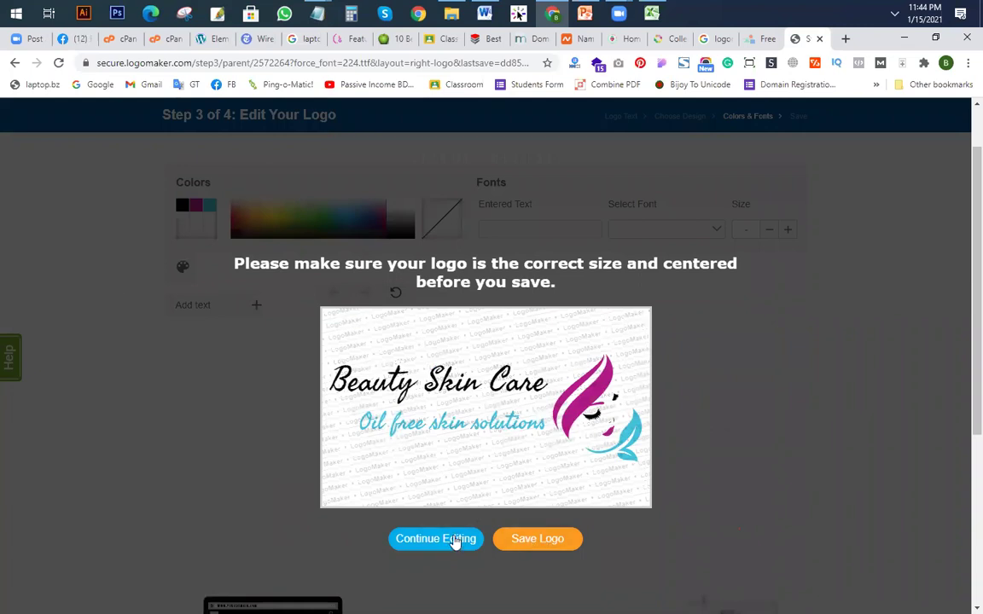
{"action": "left_click", "coordinate": [565, 486]}
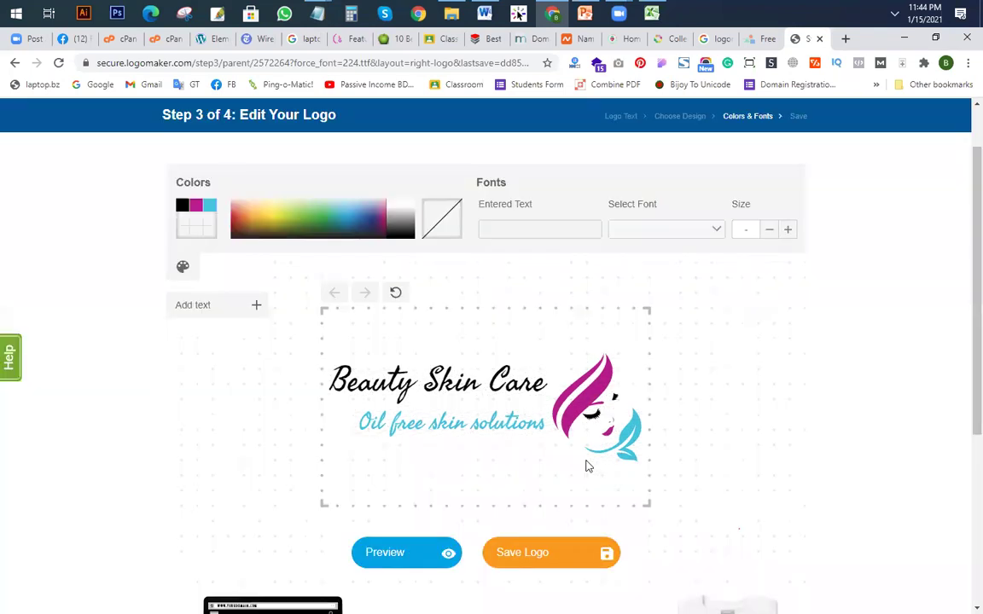
{"action": "scroll", "coordinate": [526, 282], "scroll_direction": "down", "scroll_amount": 2}
{"action": "scroll", "coordinate": [529, 320], "scroll_direction": "up", "scroll_amount": 2}
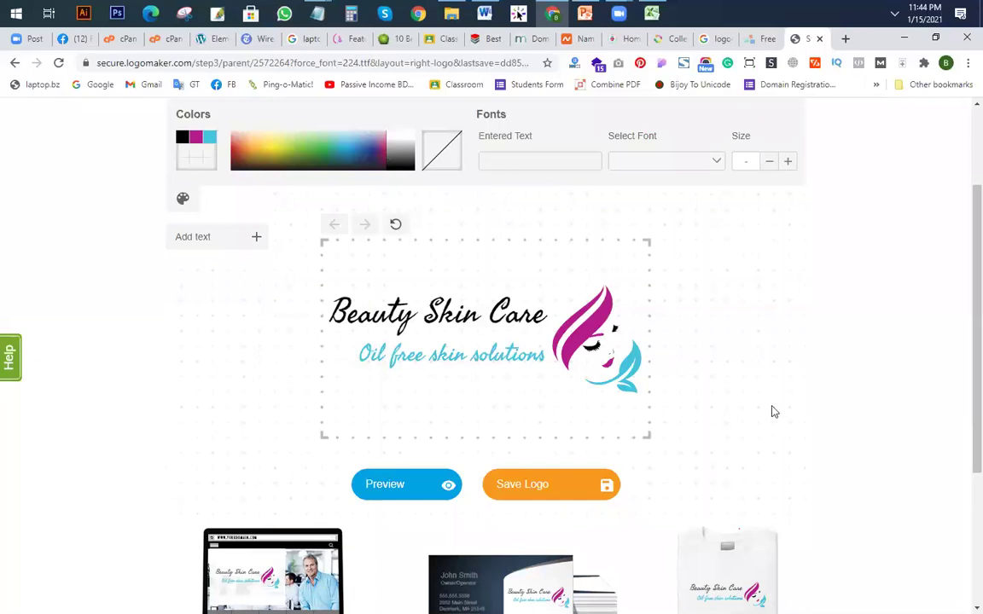
{"action": "scroll", "coordinate": [763, 444], "scroll_direction": "down", "scroll_amount": 1}
Scroll the Step 3 editor back up to the top of the page
{"action": "scroll", "coordinate": [674, 426], "scroll_direction": "down", "scroll_amount": 2}
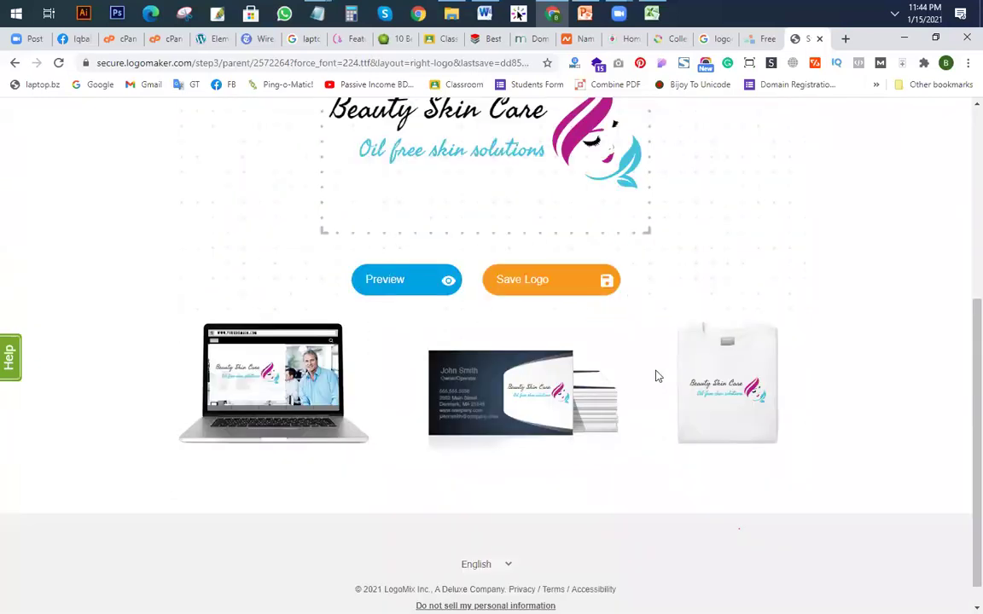
{"action": "scroll", "coordinate": [478, 550], "scroll_direction": "up", "scroll_amount": 4}
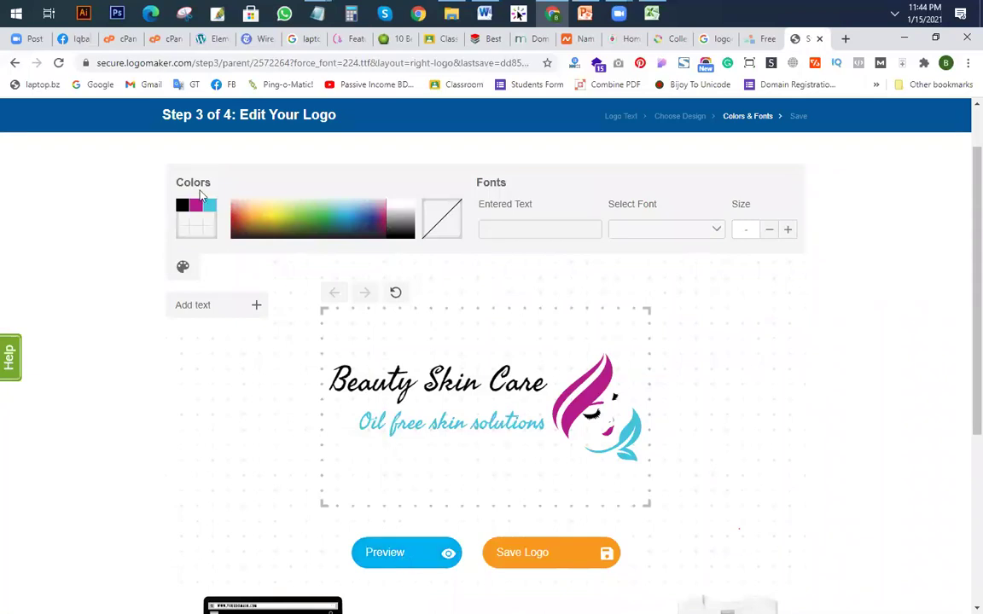
{"action": "scroll", "coordinate": [201, 195], "scroll_direction": "up", "scroll_amount": 1}
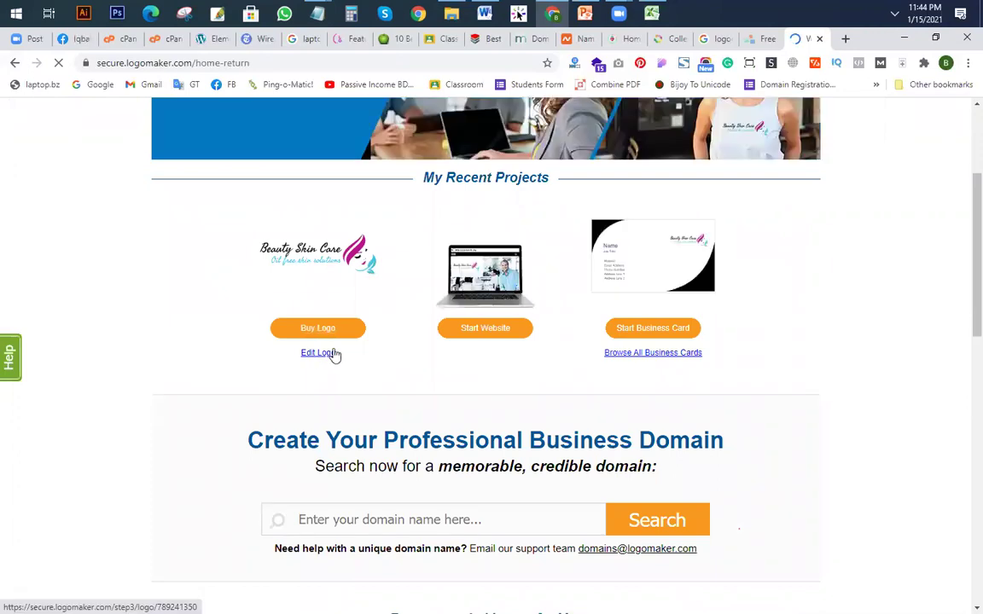
Reopen the Beauty Skin Care project via Edit Logo, zoom in, then go to LogoMakr
{"action": "left_click", "coordinate": [319, 353]}
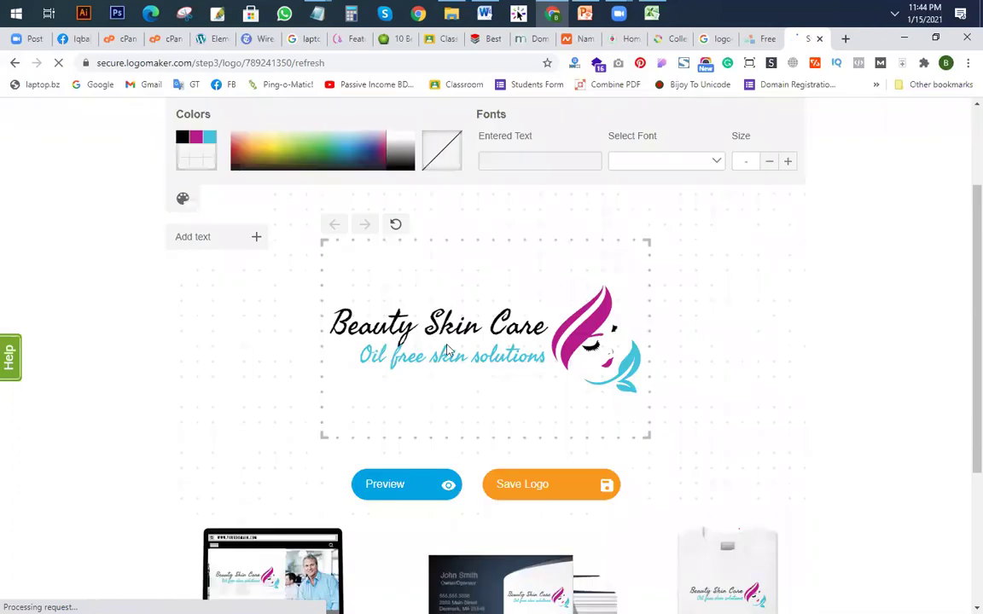
{"action": "left_click", "coordinate": [445, 353]}
{"action": "left_click", "coordinate": [386, 251]}
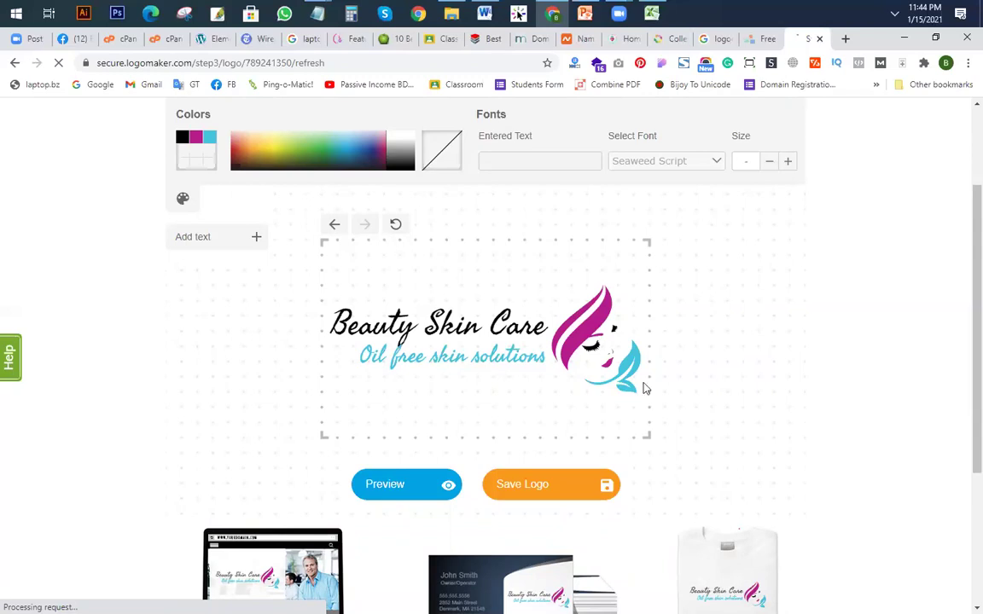
{"action": "key", "text": "ctrl+plus"}
{"action": "key", "text": "ctrl+plus"}
{"action": "key", "text": "ctrl+plus"}
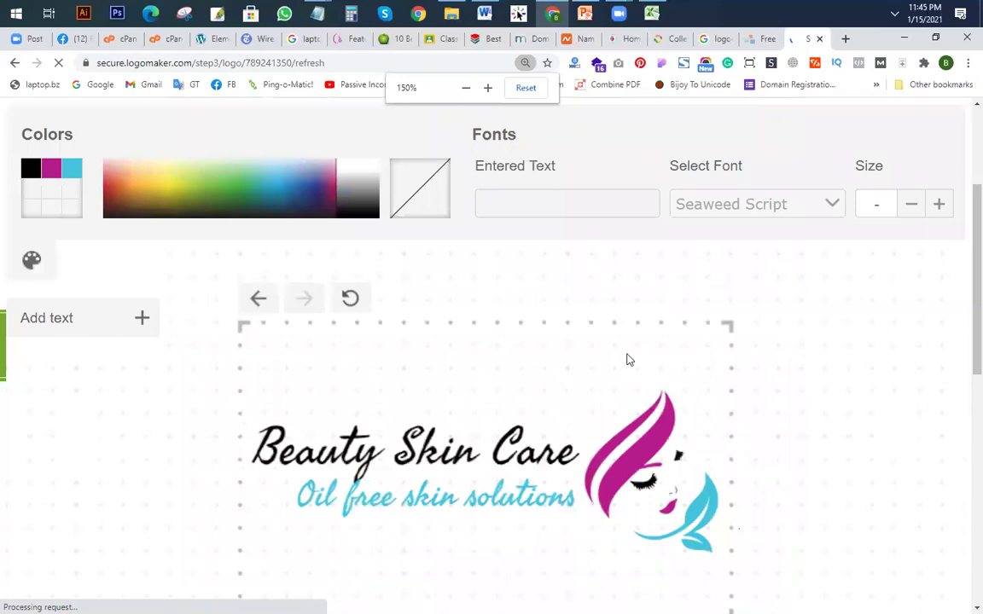
{"action": "scroll", "coordinate": [335, 325], "scroll_direction": "down", "scroll_amount": 2}
{"action": "left_click", "coordinate": [437, 338]}
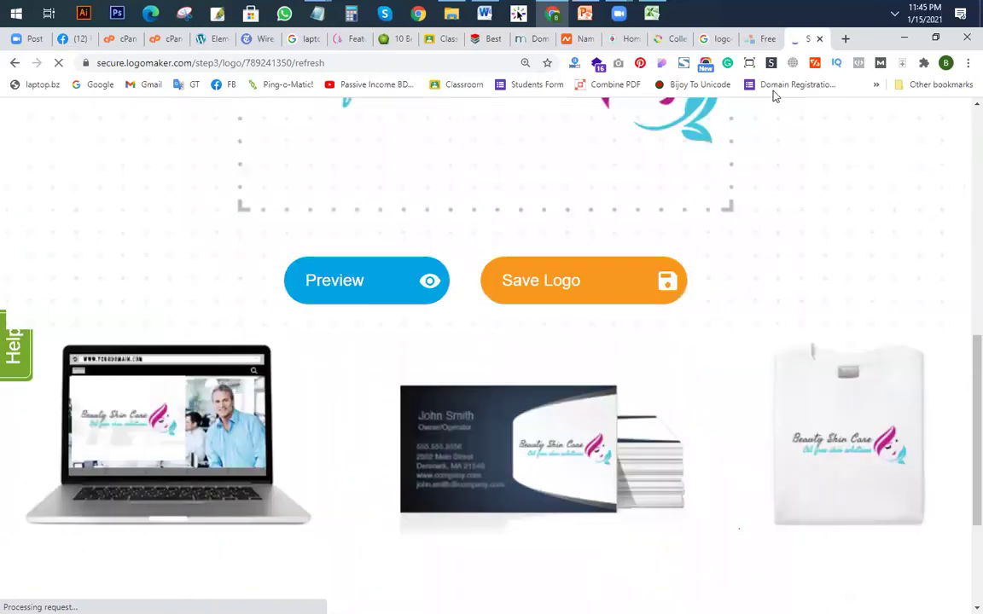
{"action": "left_click", "coordinate": [758, 38]}
Page LogoMakr's sample graphics, zoom out to 90%, and close the Google search tab
{"action": "left_click", "coordinate": [394, 309]}
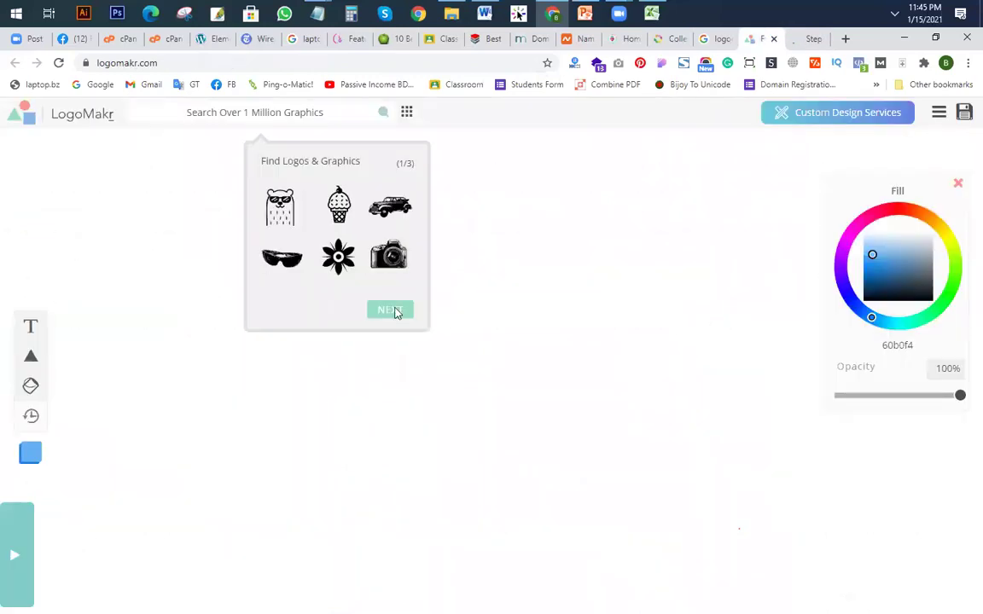
{"action": "key", "text": "ctrl+minus"}
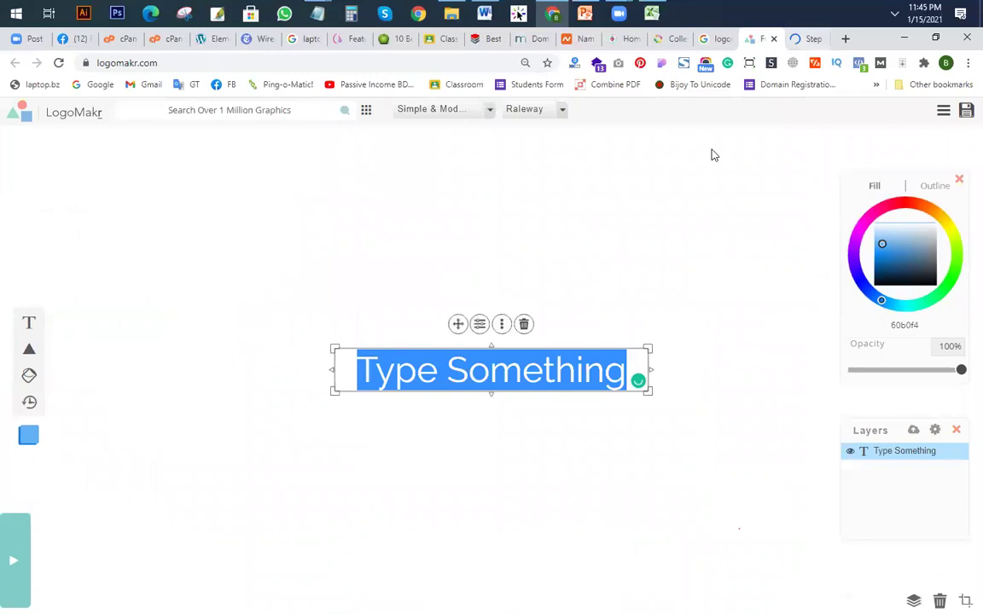
{"action": "left_click", "coordinate": [809, 38]}
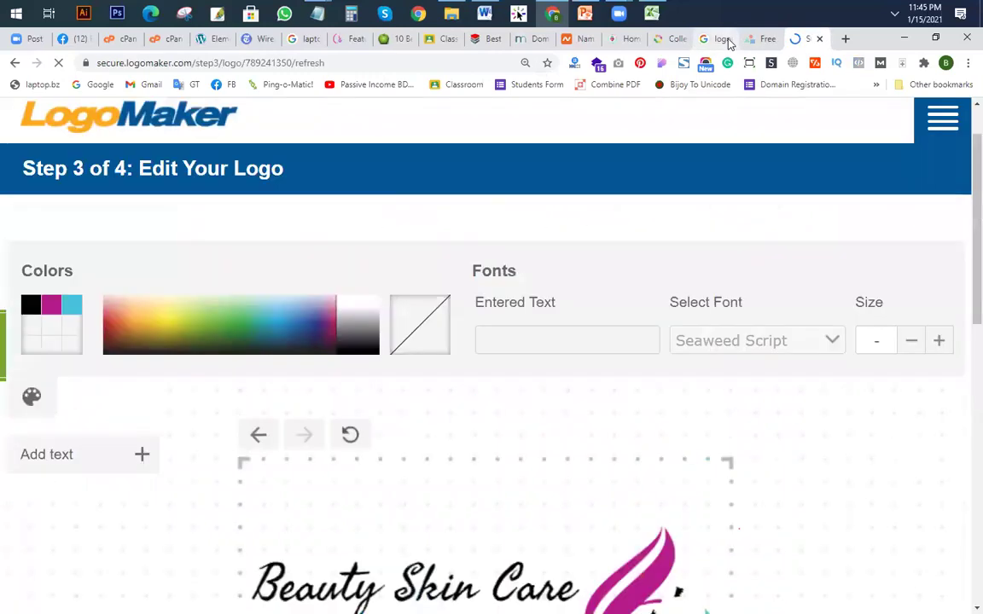
{"action": "left_click", "coordinate": [730, 40]}
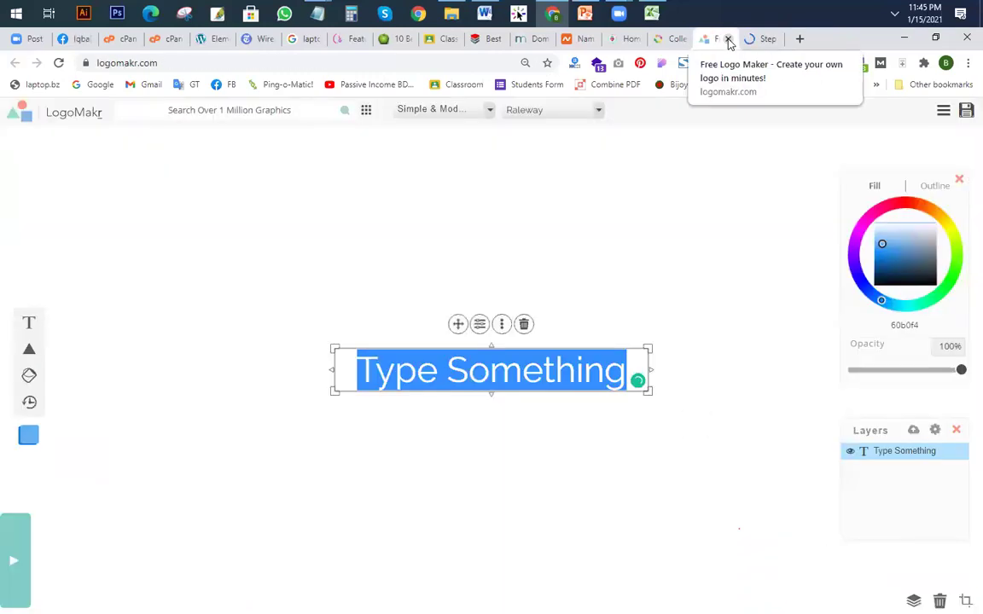
{"action": "key", "text": "ctrl+Tab"}
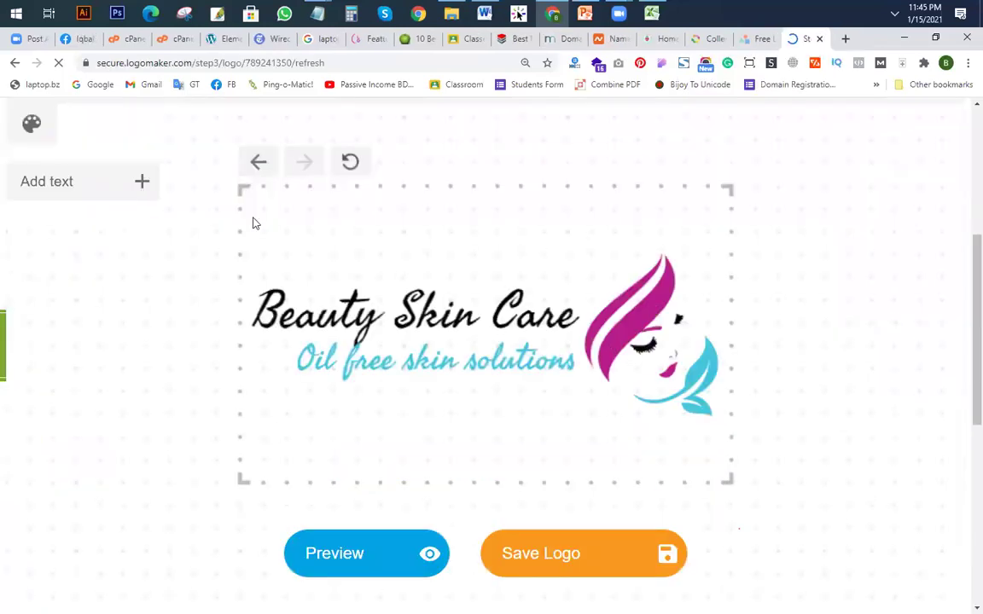
Copy a 743×340 Lightshot capture of the logo to the clipboard and reset the zoom
{"action": "key", "text": "Print"}
{"action": "left_click_drag", "start_coordinate": [242, 224], "coordinate": [750, 455]}
{"action": "left_click", "coordinate": [698, 468]}
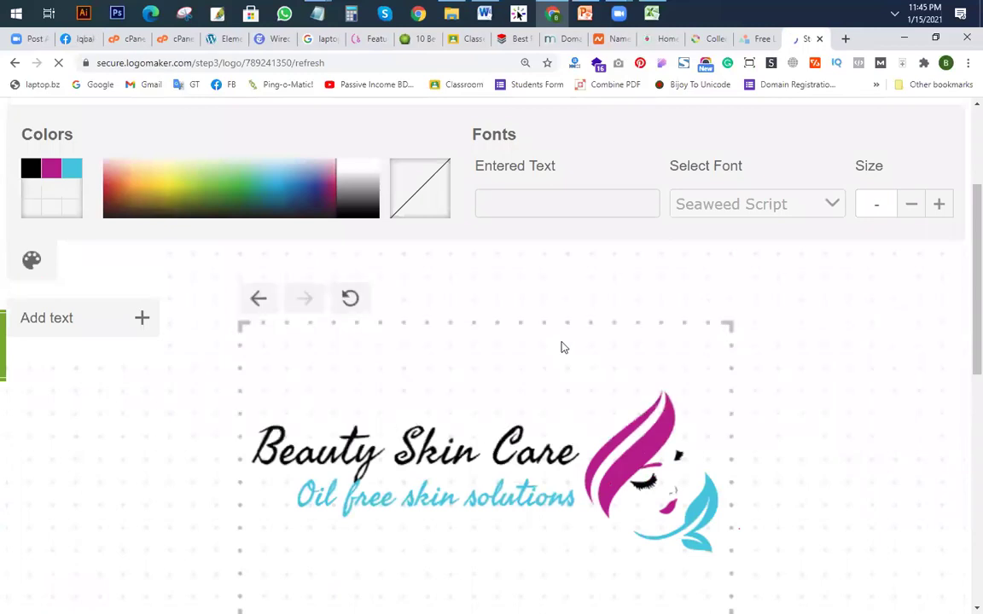
{"action": "key", "text": "ctrl+minus"}
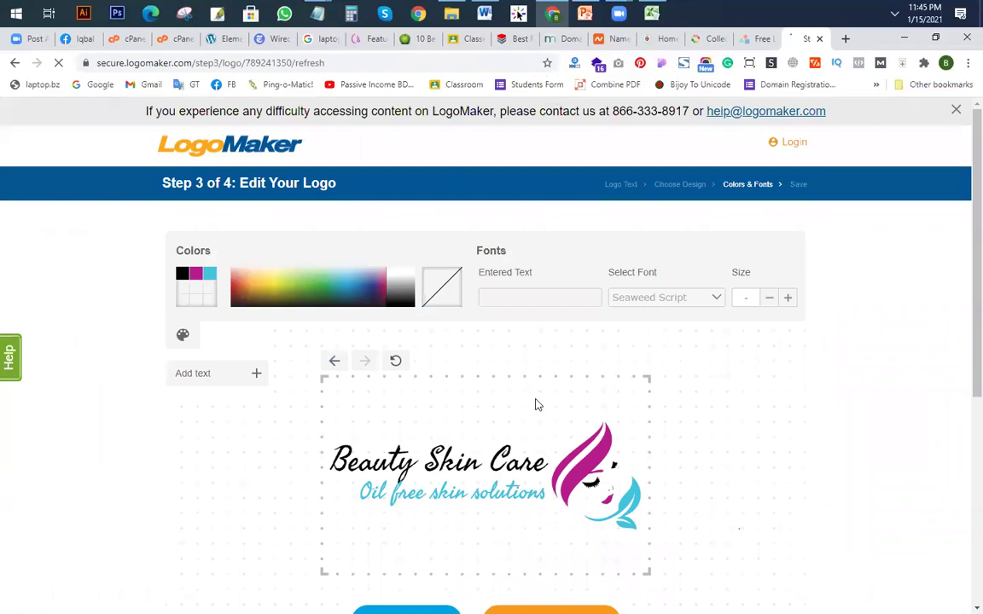
Launch Photoshop from the Windows Run box using 'msp'
{"action": "key", "text": "super+r"}
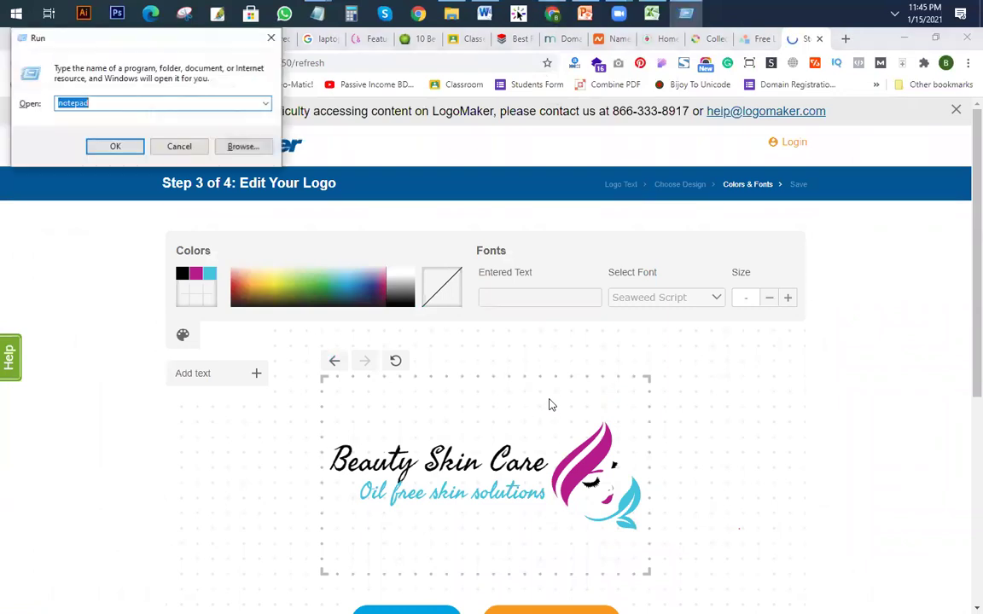
{"action": "type", "text": "msp"}
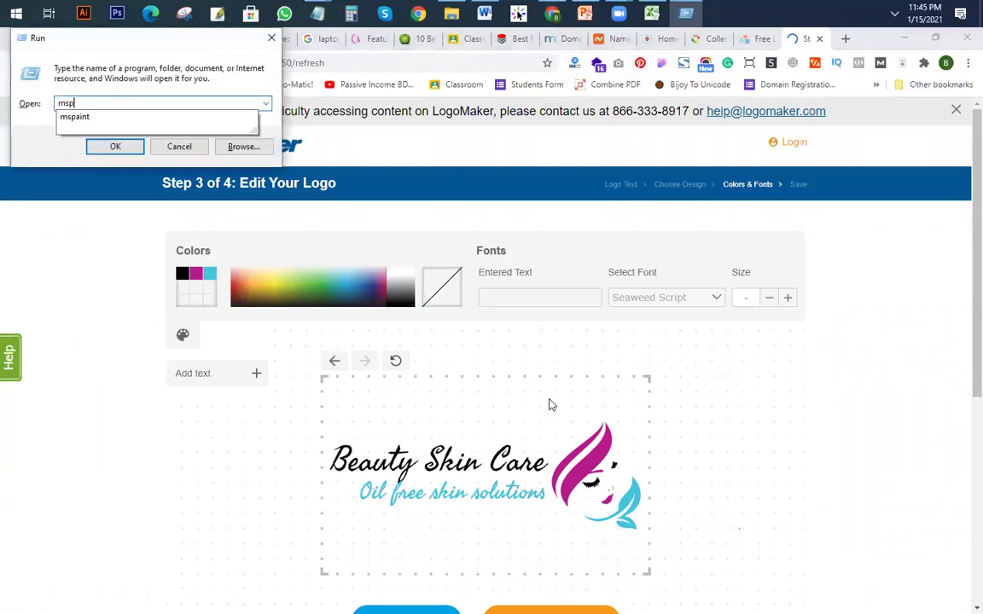
{"action": "key", "text": "Escape"}
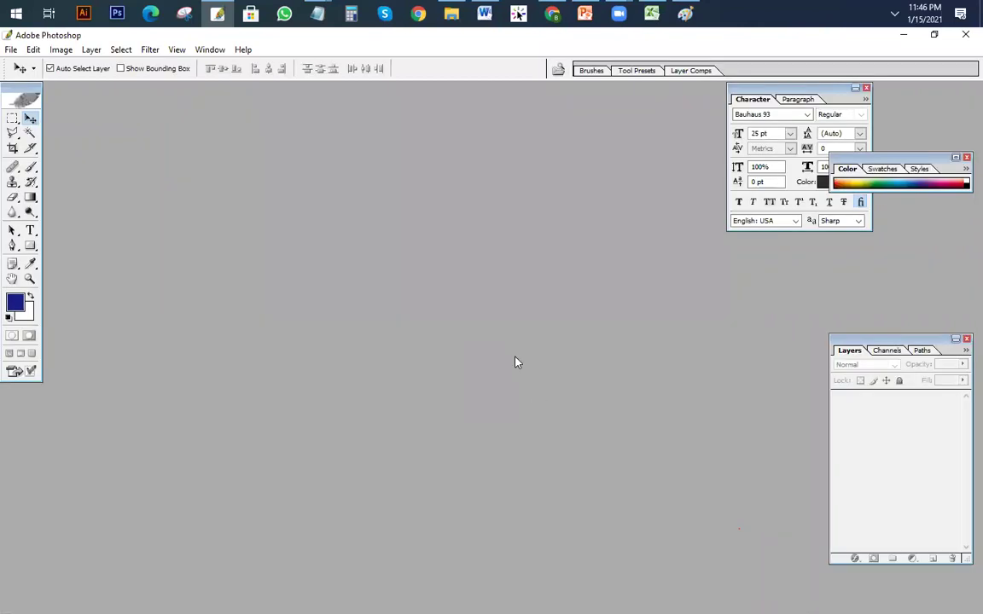
{"action": "key", "text": "ctrl+n"}
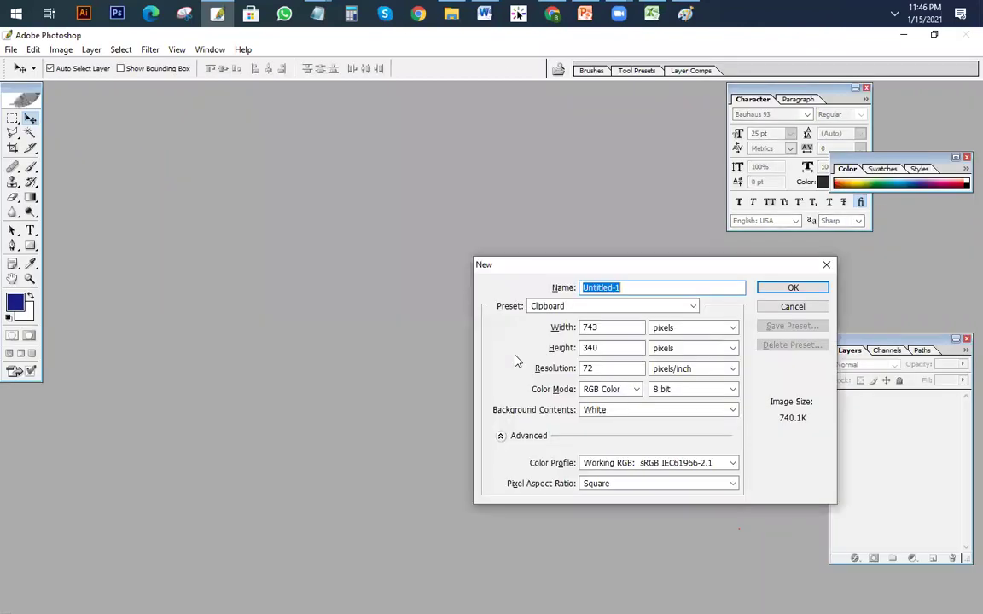
{"action": "key", "text": "Return"}
{"action": "key", "text": "ctrl+v"}
{"action": "left_click", "coordinate": [628, 274], "text": "ctrl"}
{"action": "key", "text": "ctrl+minus"}
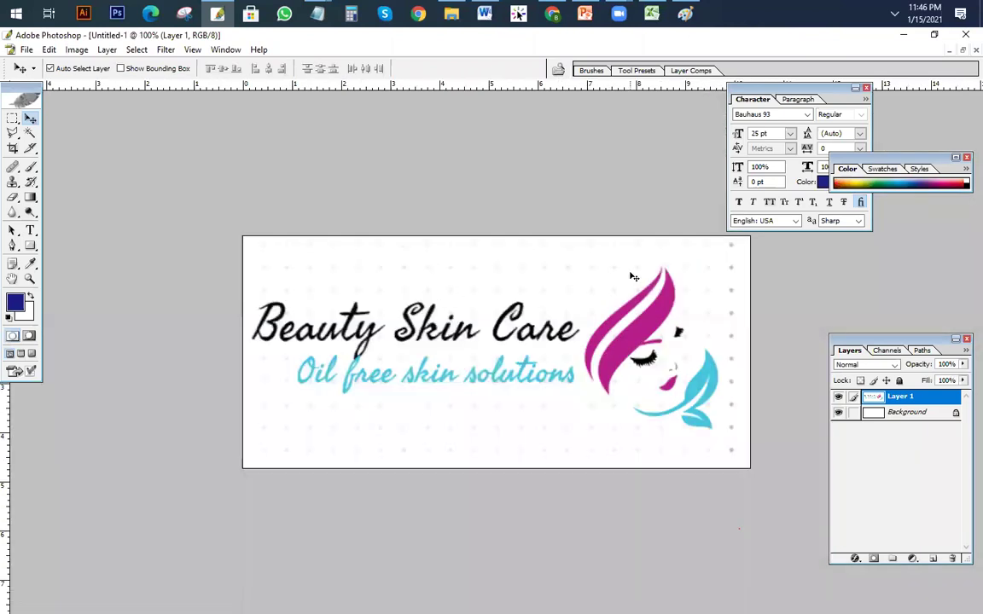
{"action": "key", "text": "e"}
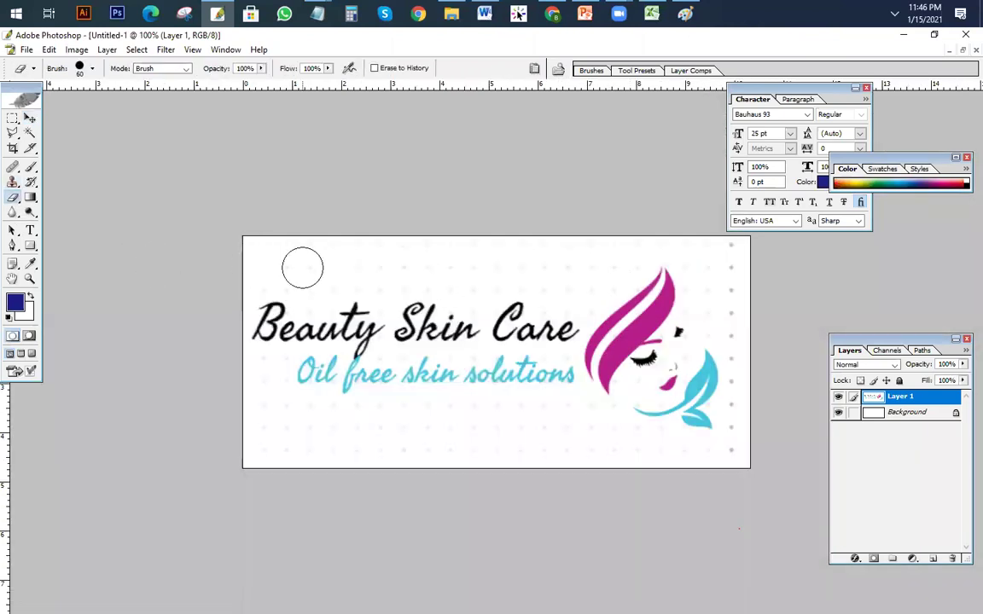
{"action": "mouse_move", "coordinate": [714, 282]}
{"action": "left_mouse_down"}
{"action": "mouse_move", "coordinate": [698, 265]}
{"action": "mouse_move", "coordinate": [742, 373]}
{"action": "mouse_move", "coordinate": [744, 412]}
{"action": "mouse_move", "coordinate": [452, 444]}
{"action": "mouse_move", "coordinate": [239, 430]}
{"action": "mouse_move", "coordinate": [208, 283]}
{"action": "mouse_move", "coordinate": [283, 254]}
{"action": "mouse_move", "coordinate": [436, 274]}
{"action": "mouse_move", "coordinate": [560, 272]}
{"action": "mouse_move", "coordinate": [494, 242]}
{"action": "mouse_move", "coordinate": [647, 247]}
{"action": "mouse_move", "coordinate": [584, 294]}
{"action": "mouse_move", "coordinate": [646, 257]}
{"action": "mouse_move", "coordinate": [694, 511]}
{"action": "mouse_move", "coordinate": [279, 456]}
{"action": "mouse_move", "coordinate": [623, 408]}
{"action": "left_mouse_up"}
{"action": "key", "text": "alt+i"}
{"action": "key", "text": "a"}
{"action": "key", "text": "c"}
{"action": "left_click_drag", "start_coordinate": [699, 314], "coordinate": [580, 118]}
{"action": "left_click_drag", "start_coordinate": [504, 160], "coordinate": [529, 195]}
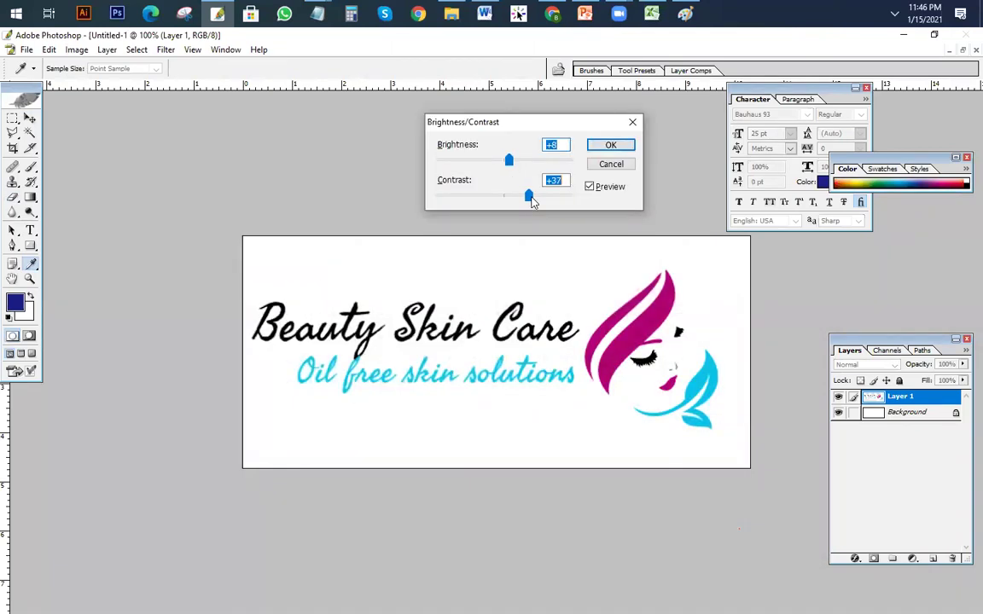
{"action": "left_click", "coordinate": [611, 147]}
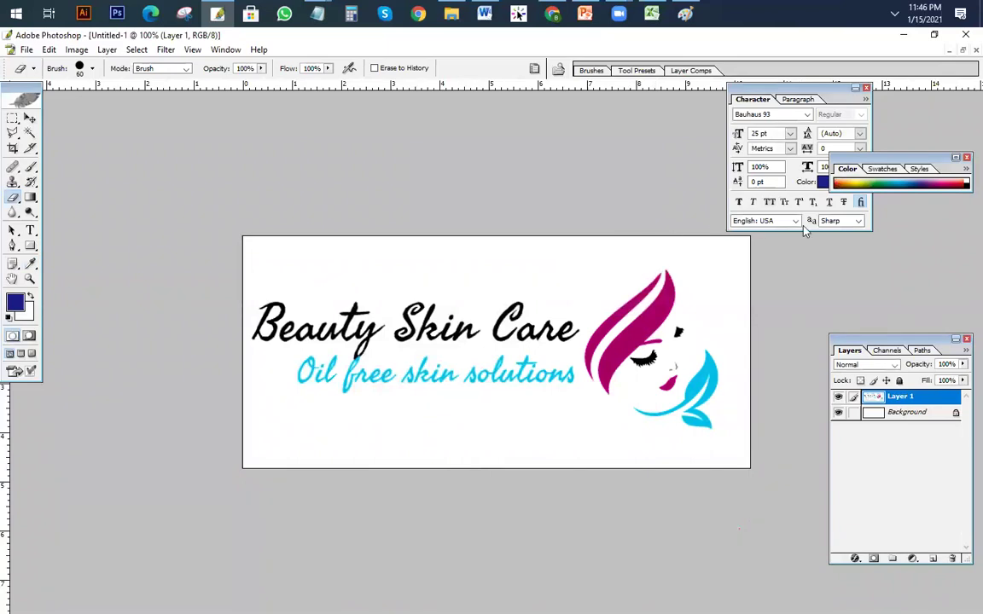
{"action": "key", "text": "ctrl+minus"}
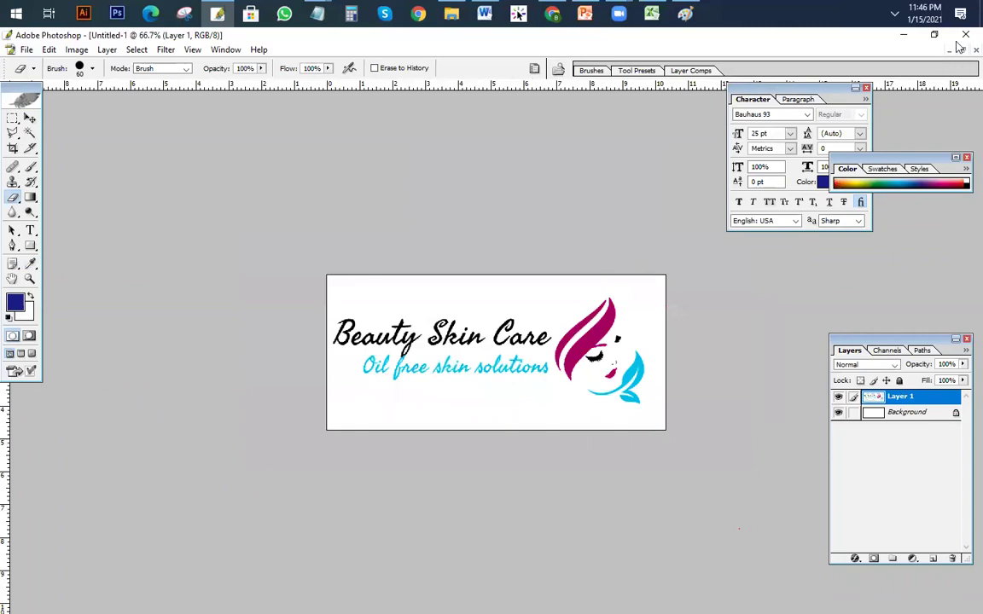
{"action": "left_click", "coordinate": [493, 259]}
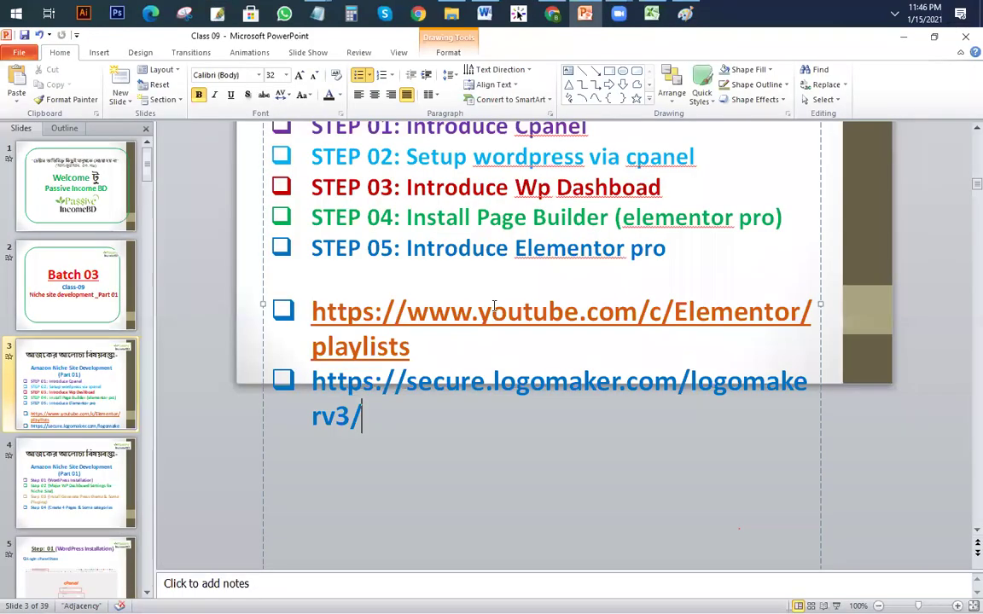
Shrink both slide 3 URL lines to 24 pt so each fits on one line
{"action": "left_click", "coordinate": [584, 13]}
{"action": "left_click_drag", "start_coordinate": [365, 418], "coordinate": [270, 305]}
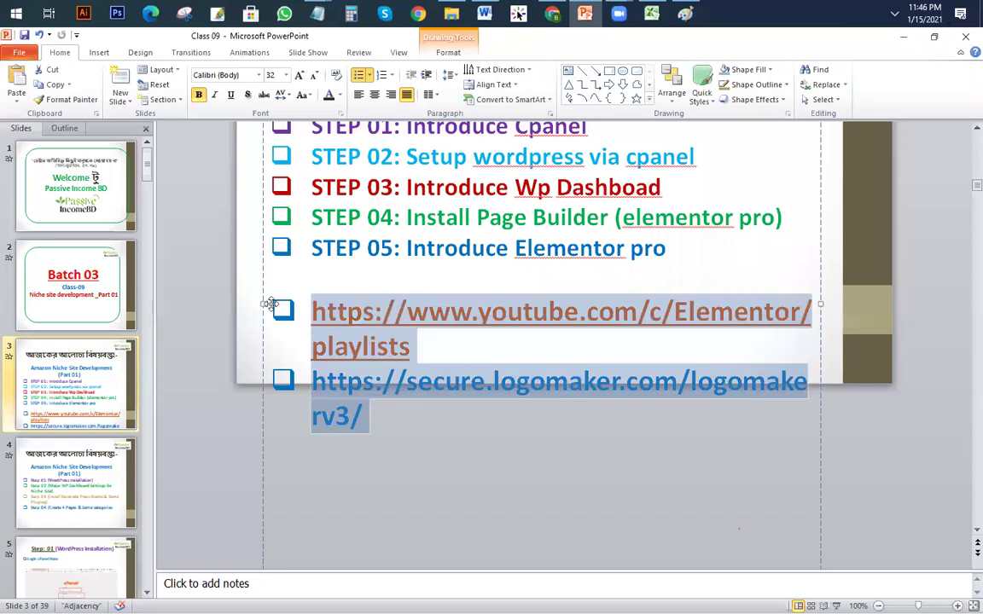
{"action": "key", "text": "ctrl+shift+comma"}
{"action": "key", "text": "ctrl+shift+comma"}
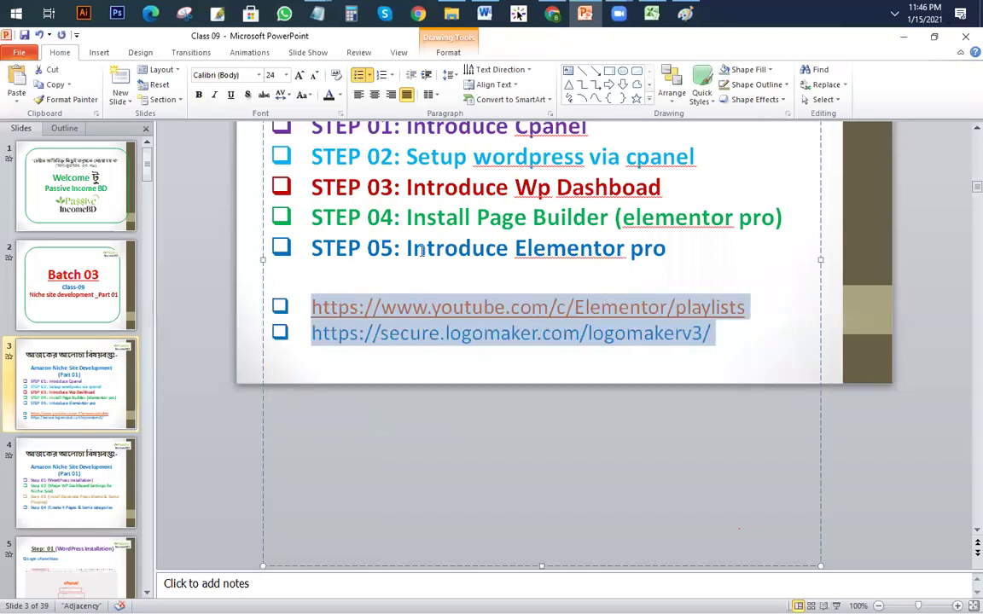
{"action": "left_click", "coordinate": [425, 248]}
{"action": "left_click", "coordinate": [739, 333]}
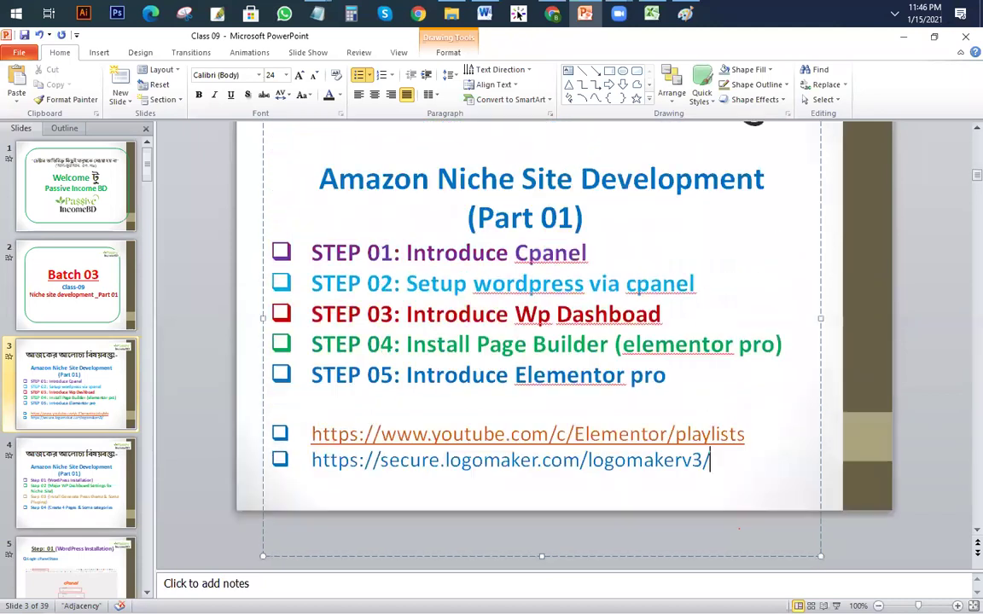
Save the presentation and move on to the slide 4 text box
{"action": "left_click", "coordinate": [589, 229]}
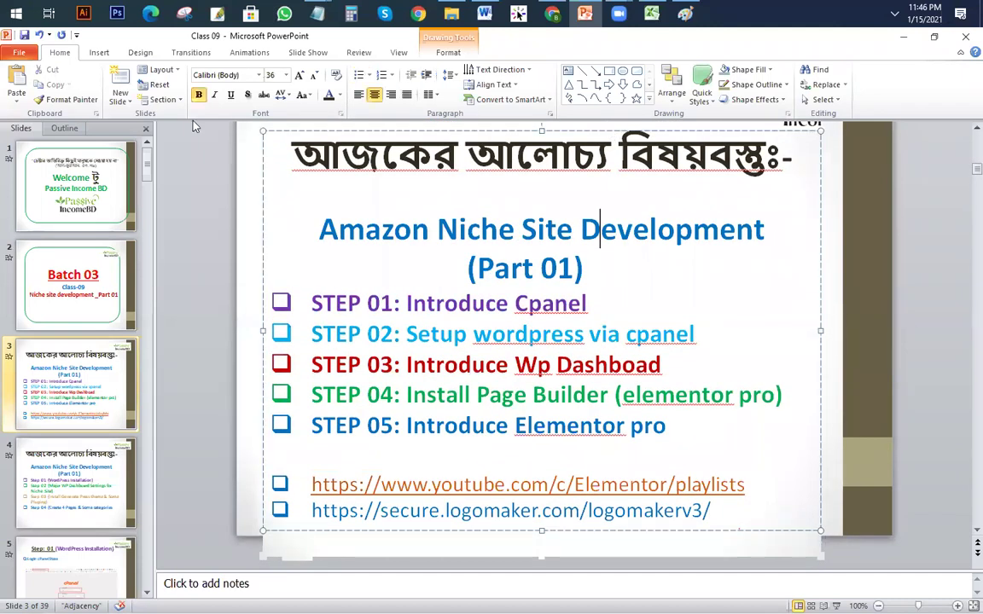
{"action": "left_click", "coordinate": [24, 36]}
{"action": "scroll", "coordinate": [580, 410], "scroll_direction": "down", "scroll_amount": 3}
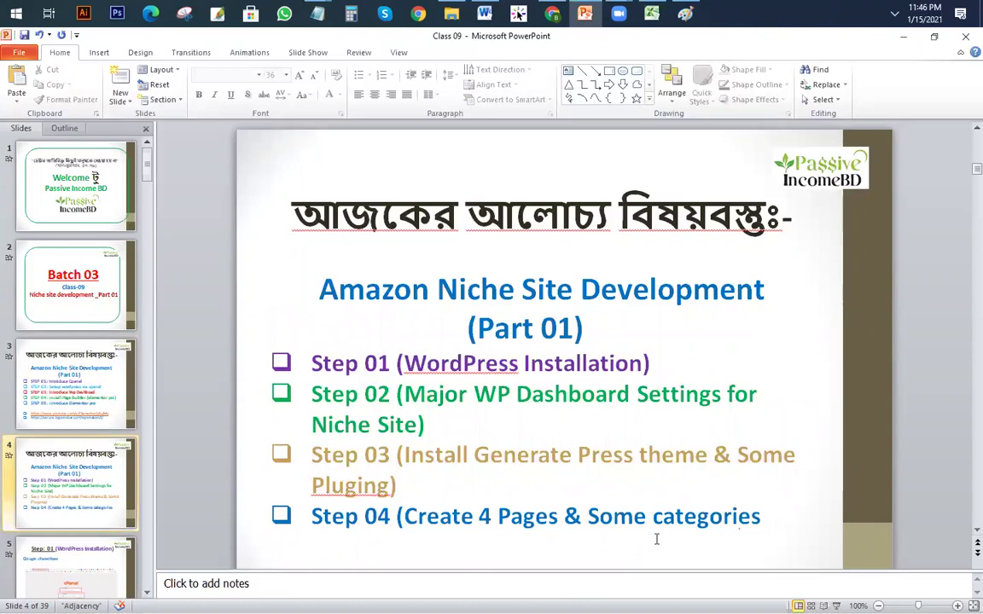
{"action": "left_click", "coordinate": [622, 397]}
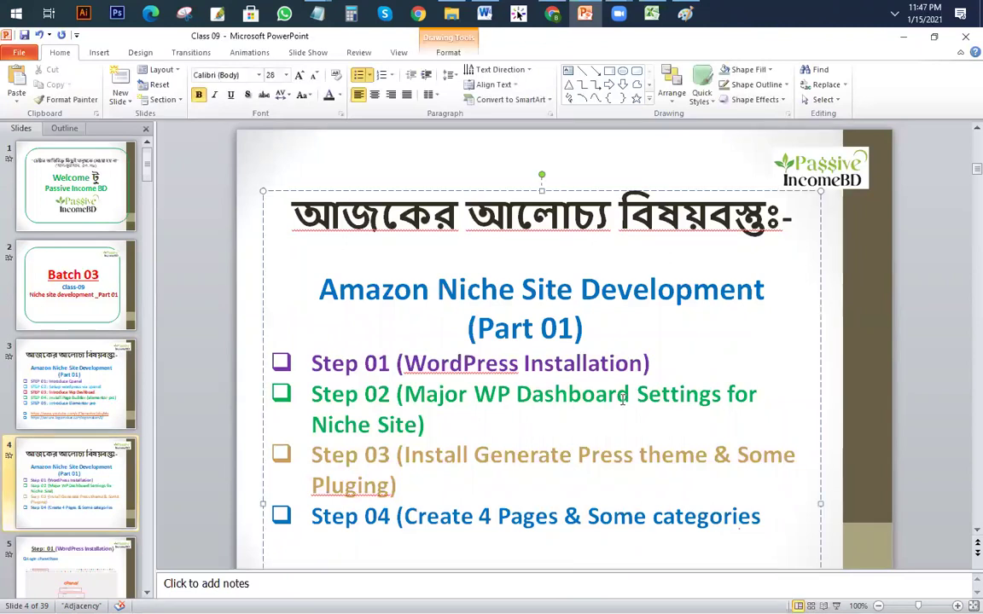